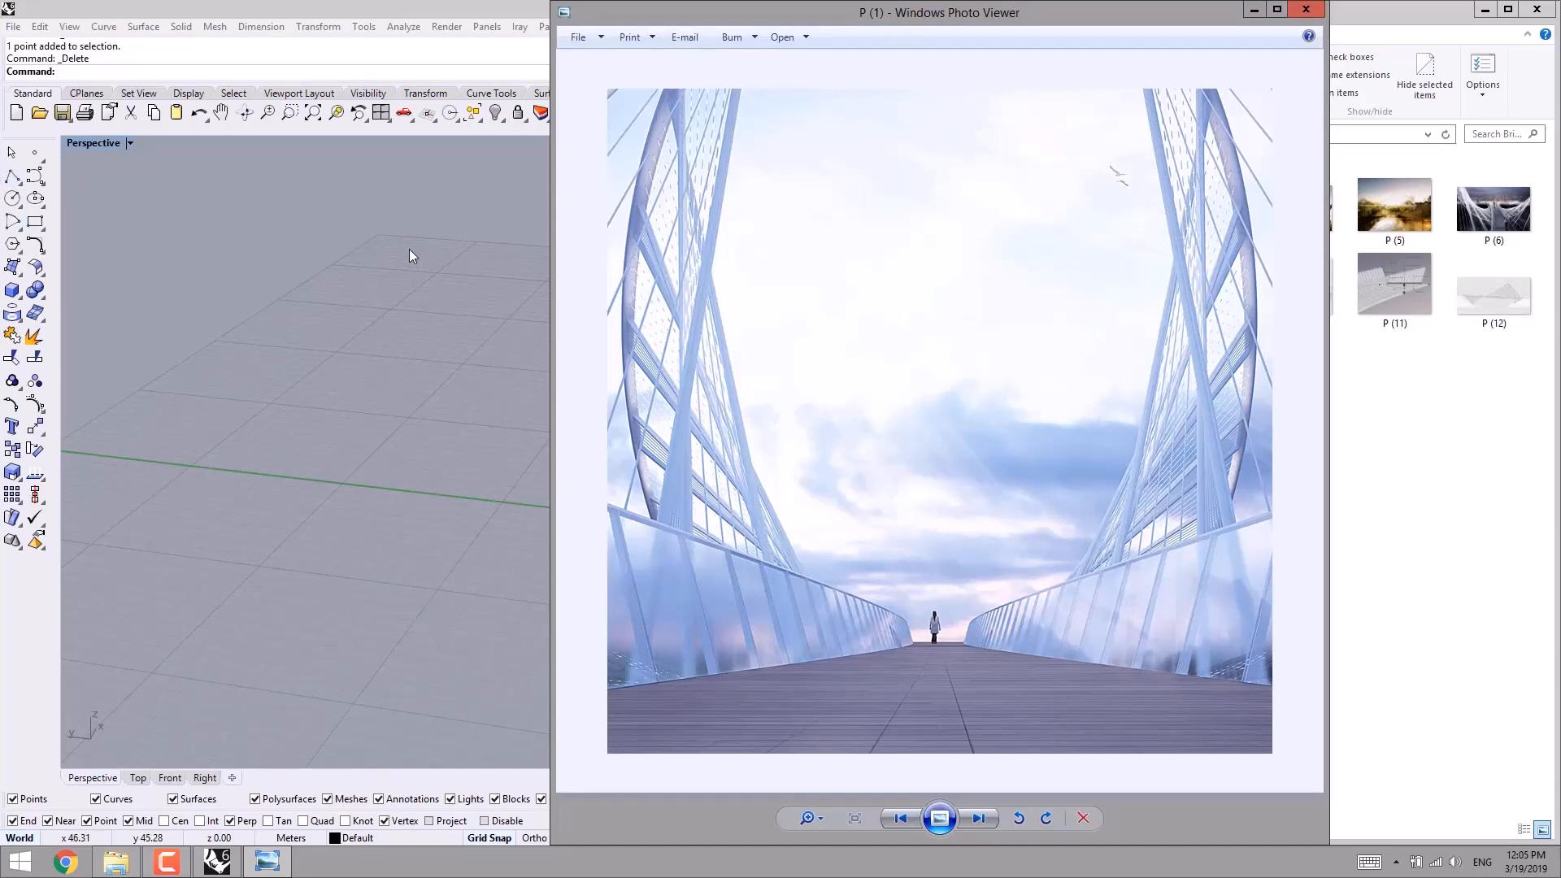
- Browse the bridge reference images P (1) to P (12), covering the renderings, concept diagrams and section drawings
key(Right)
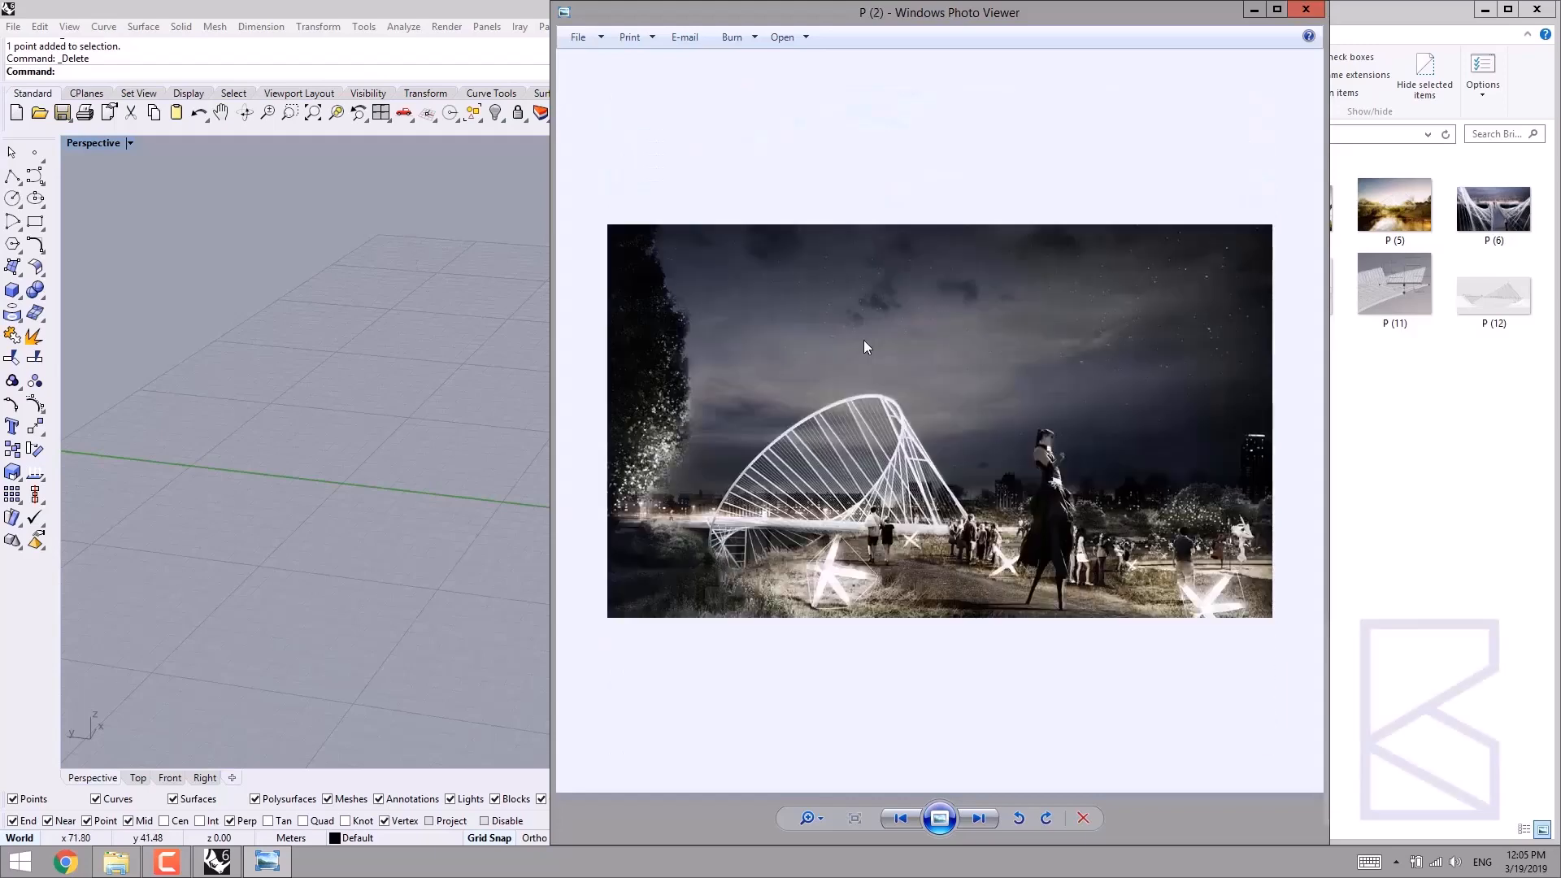
key(Right)
key(Right)
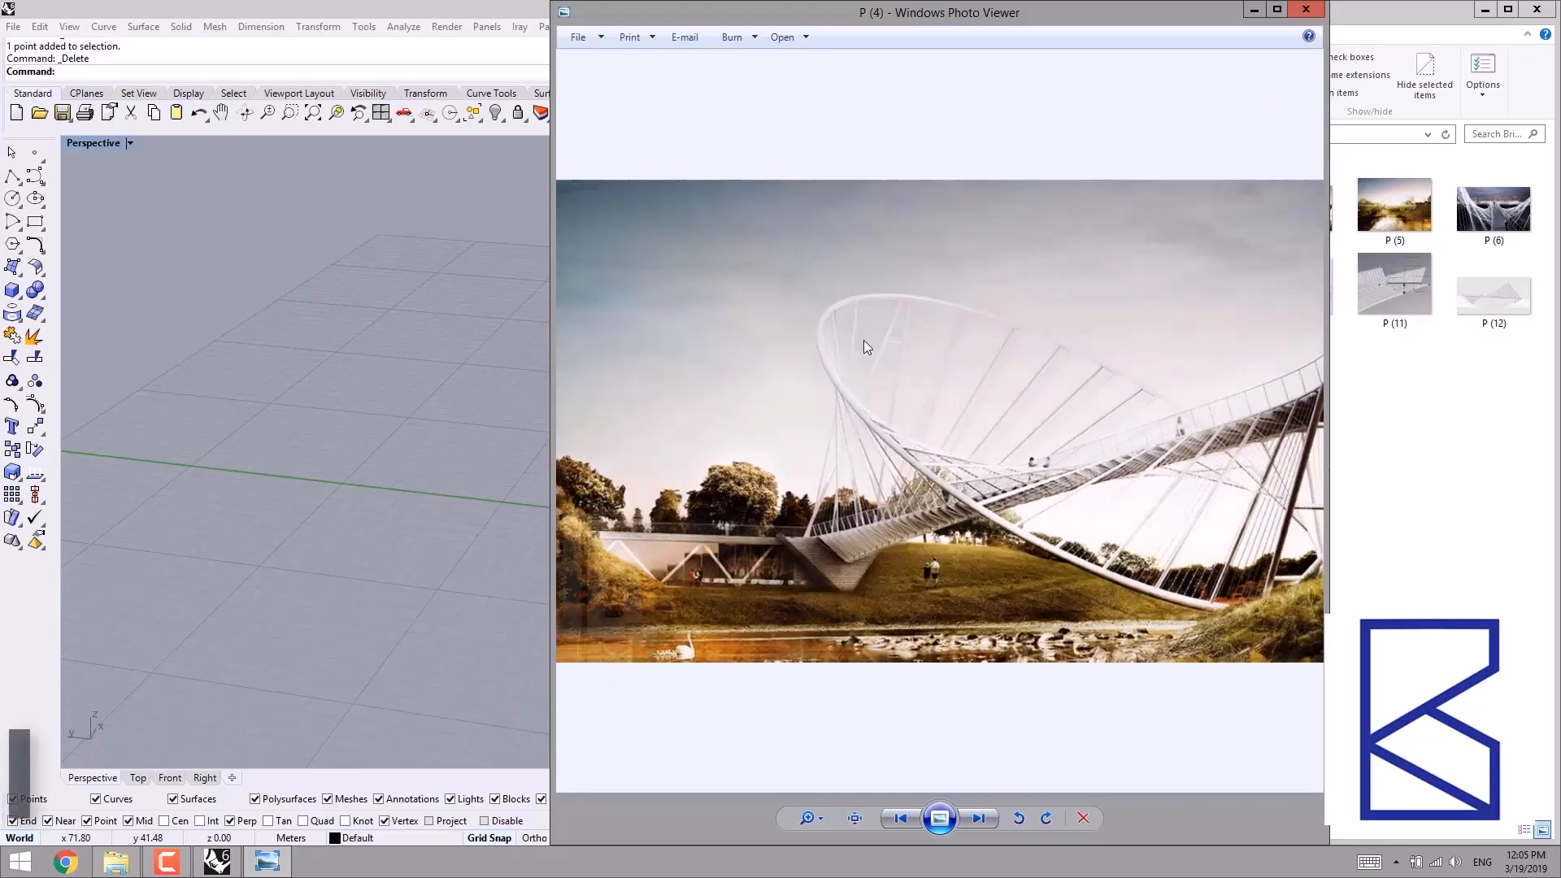
key(Right)
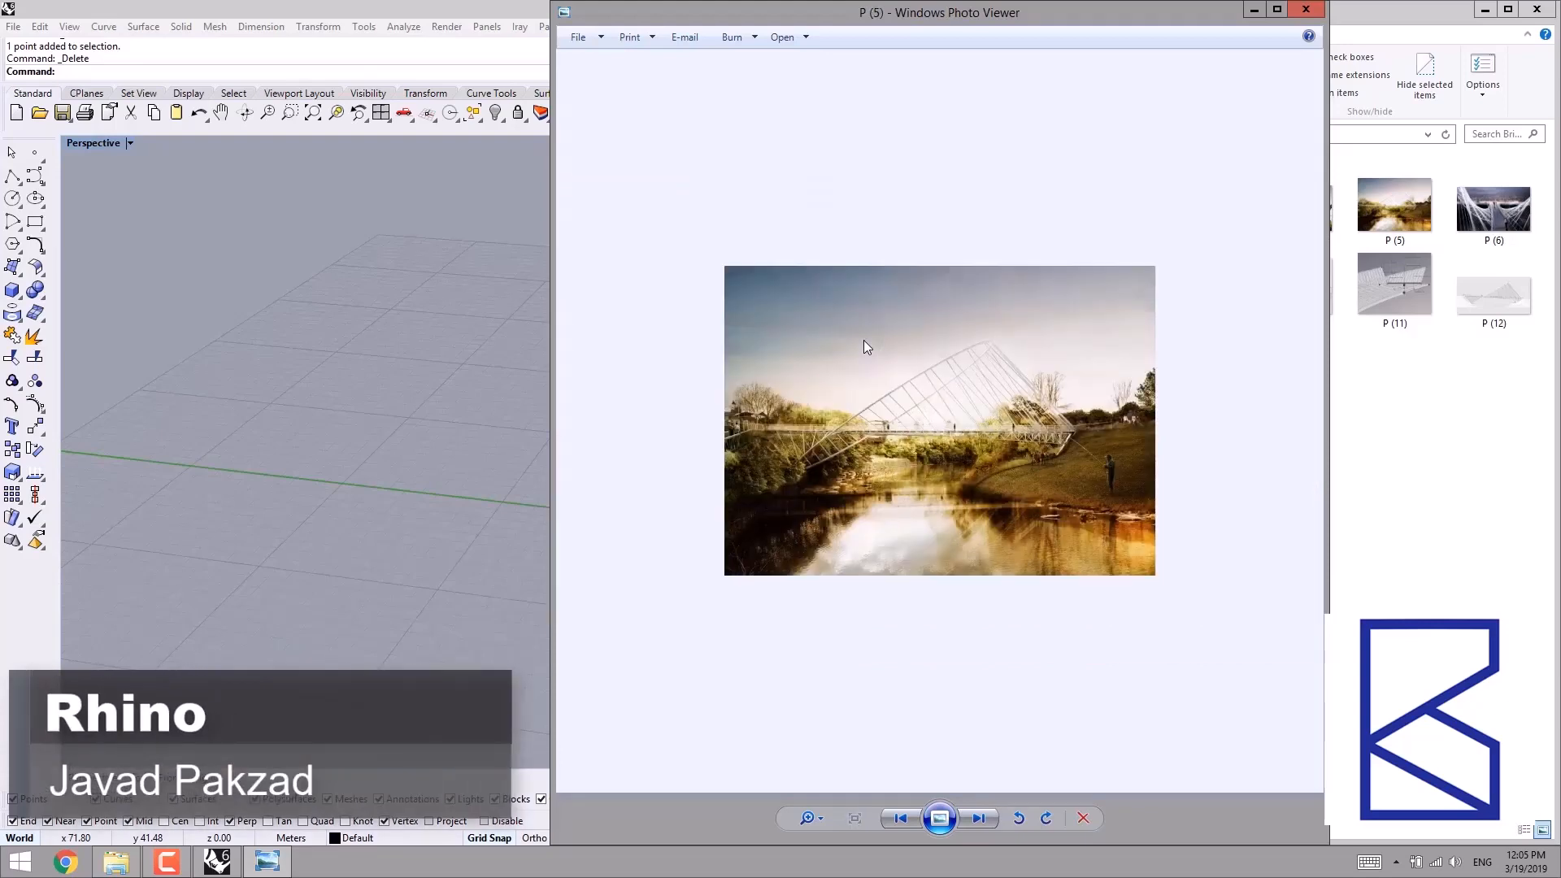
key(Right)
key(Right)
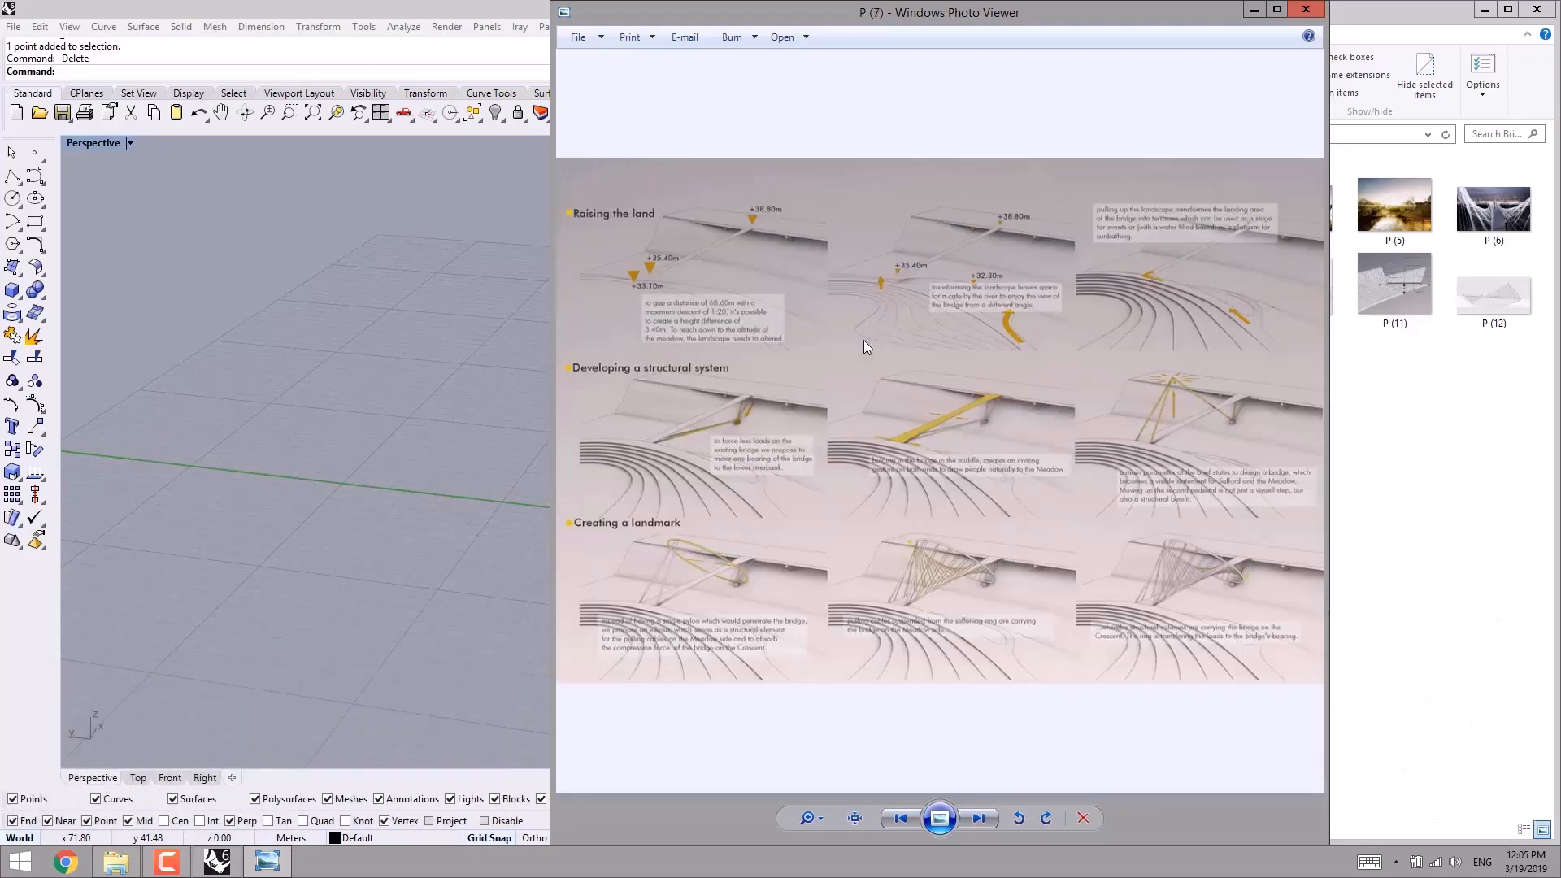
key(Right)
key(Right)
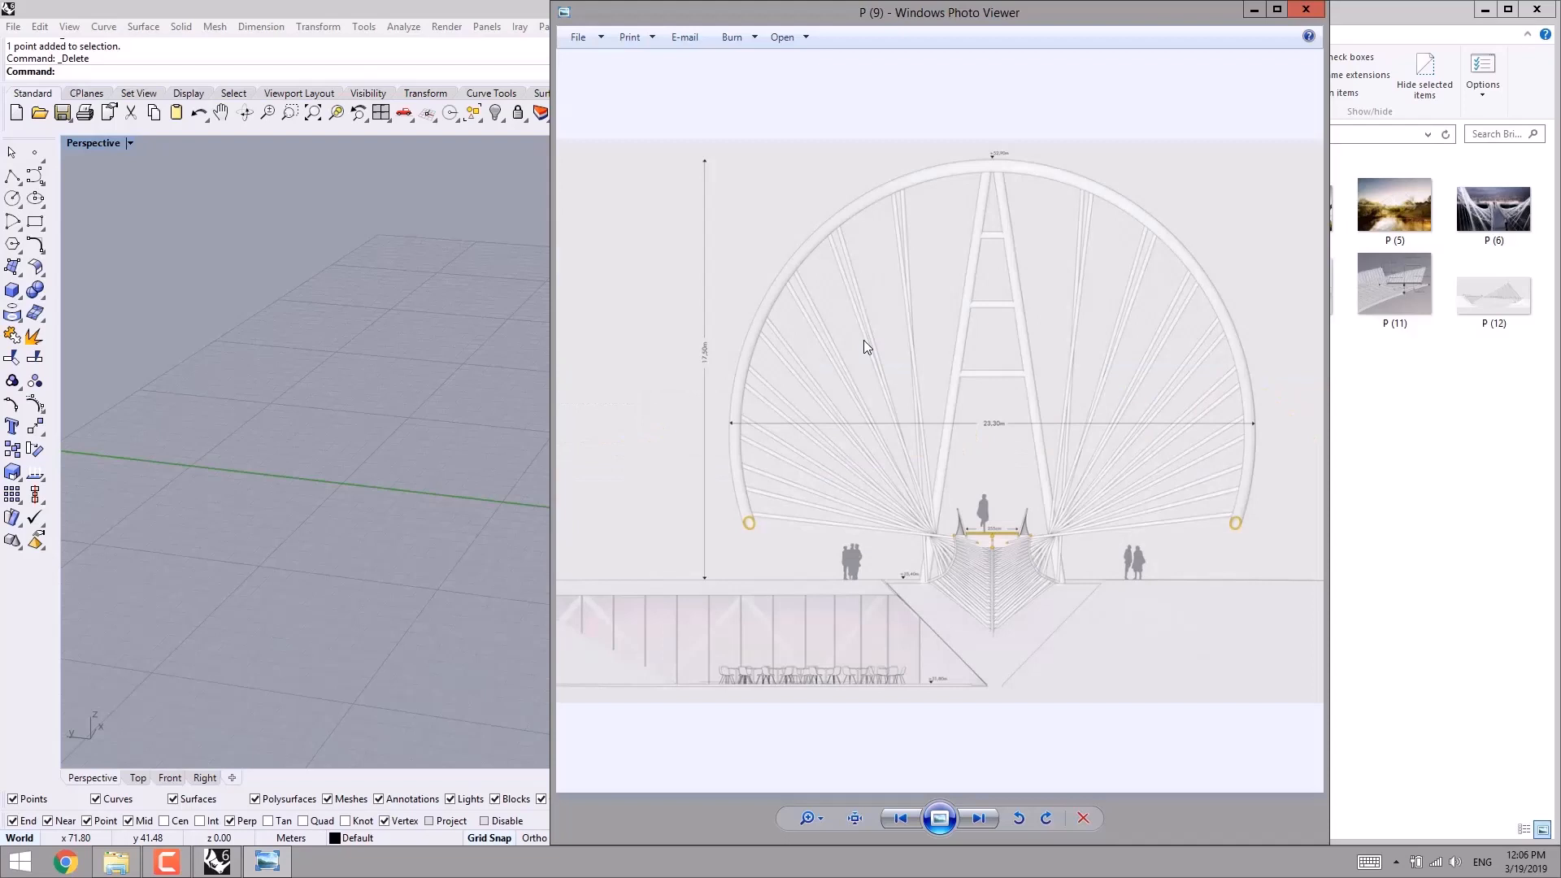
key(Right)
key(Right)
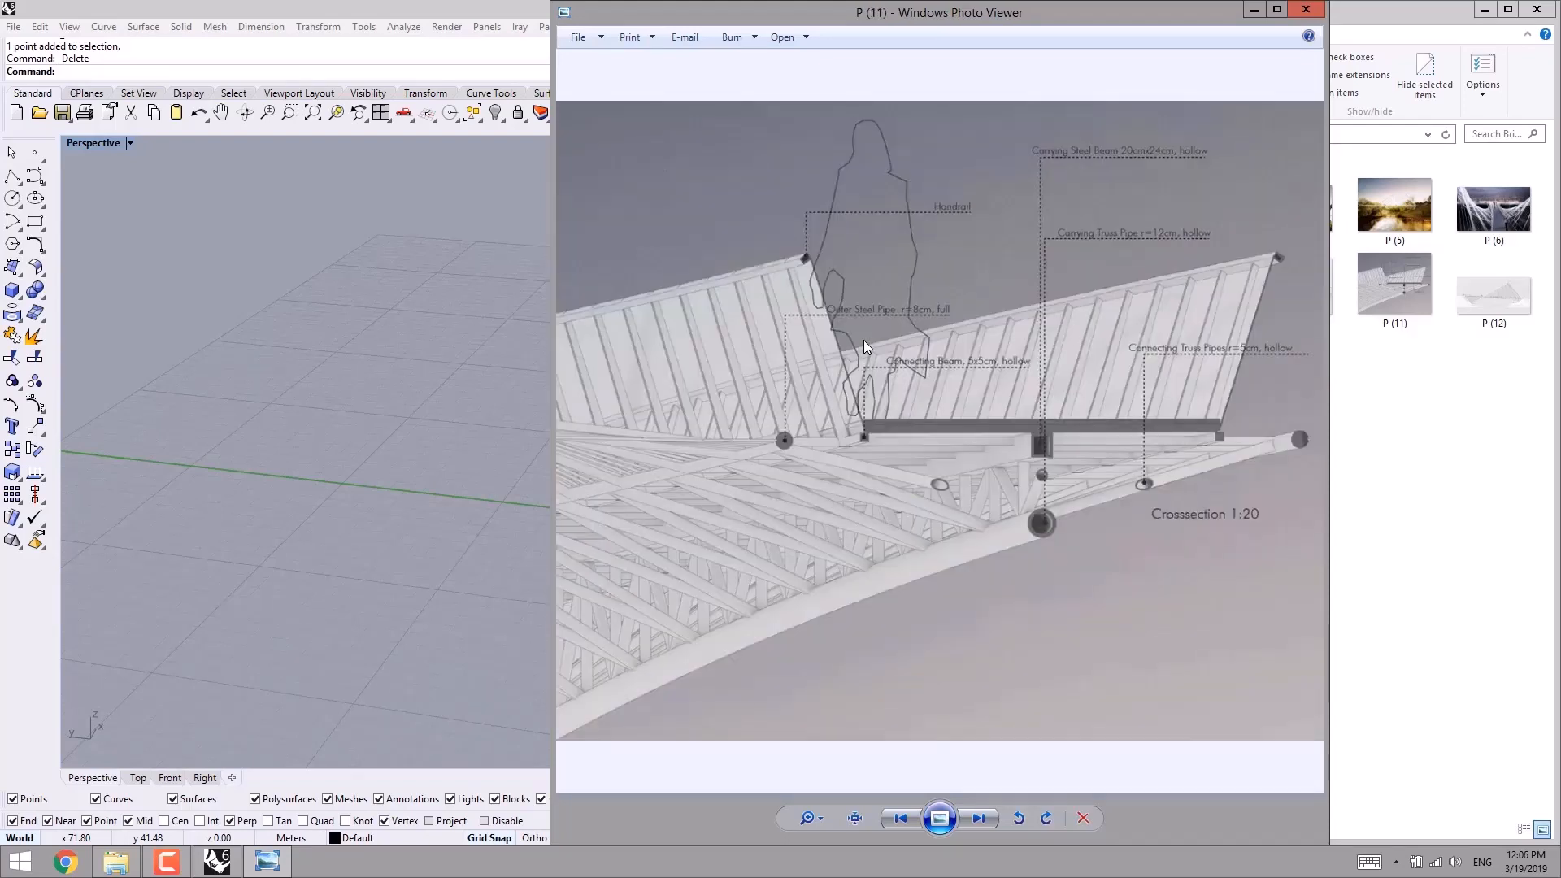
key(Right)
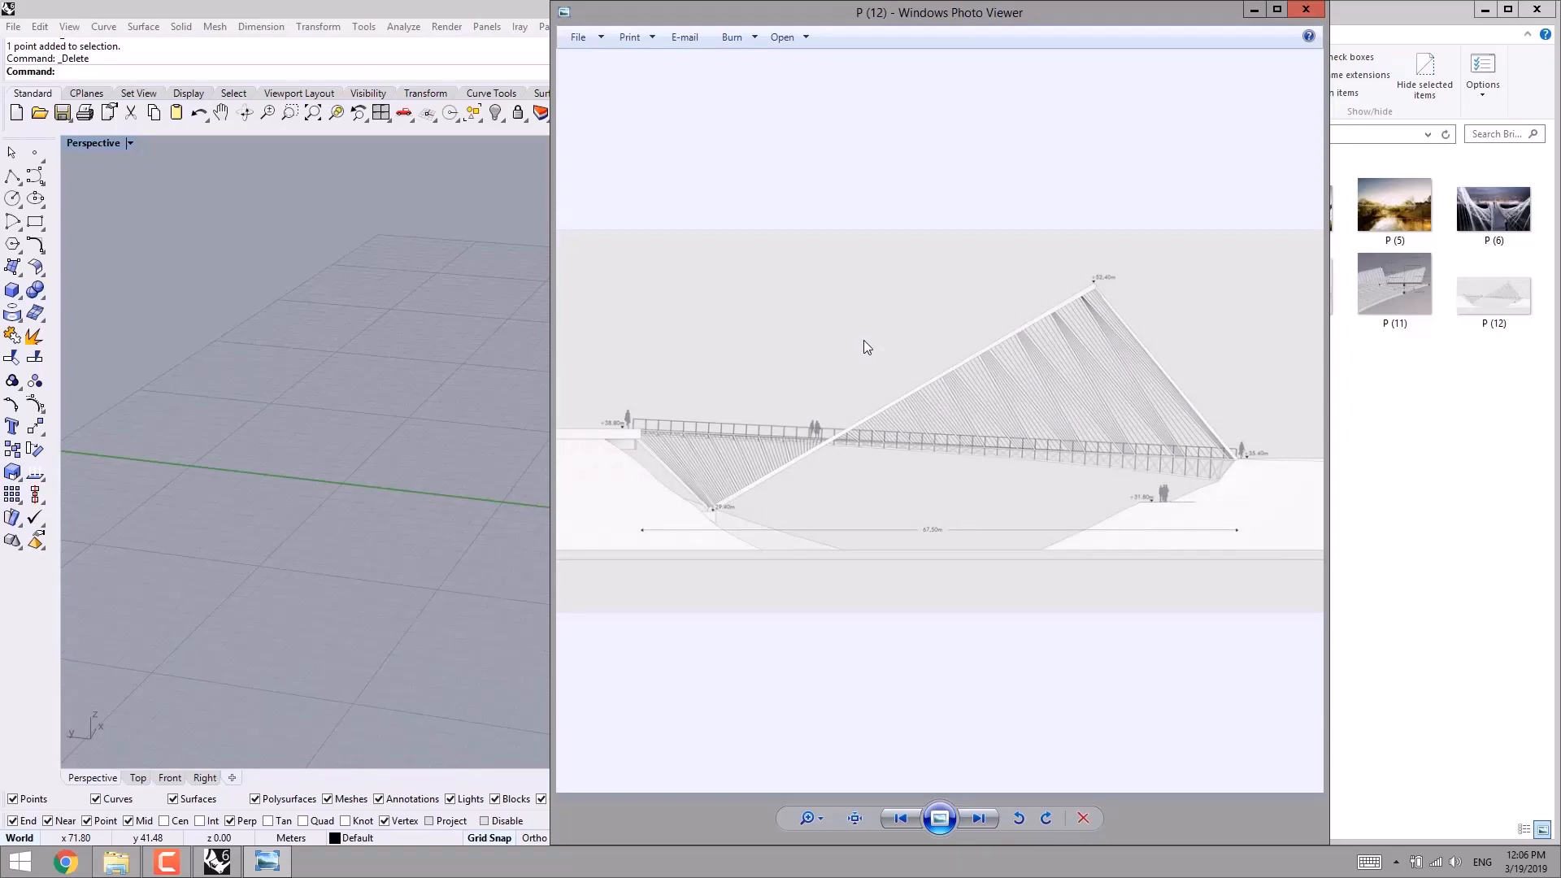
key(Right)
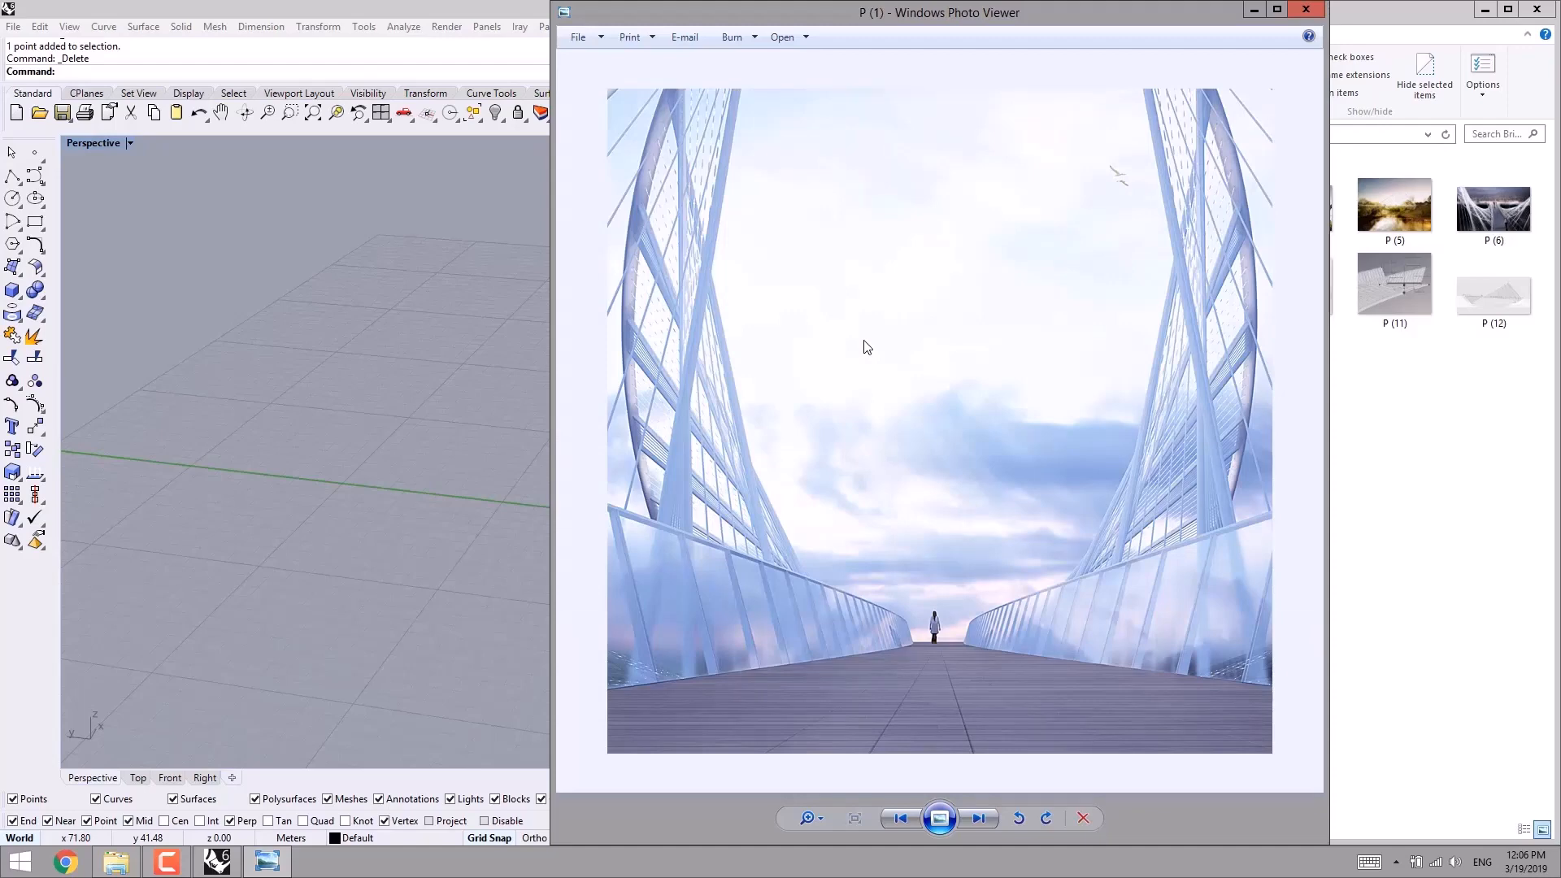
- Return to reference image P (4) and enlarge it to examine the bridge's arch, cables and deck
key(Right)
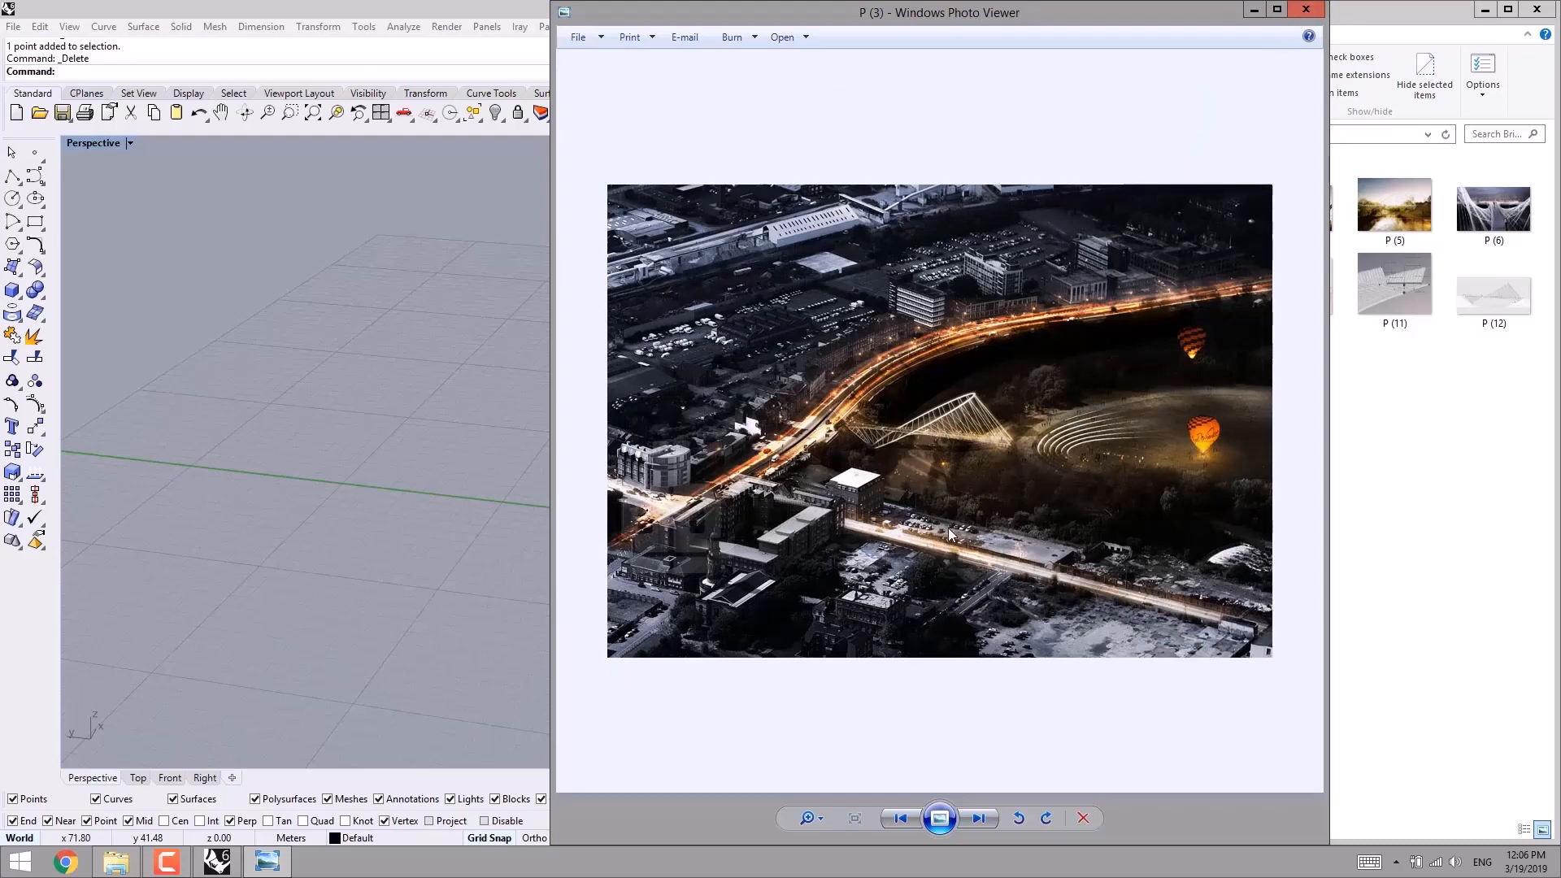
key(Right)
scroll(936, 453, up, 1)
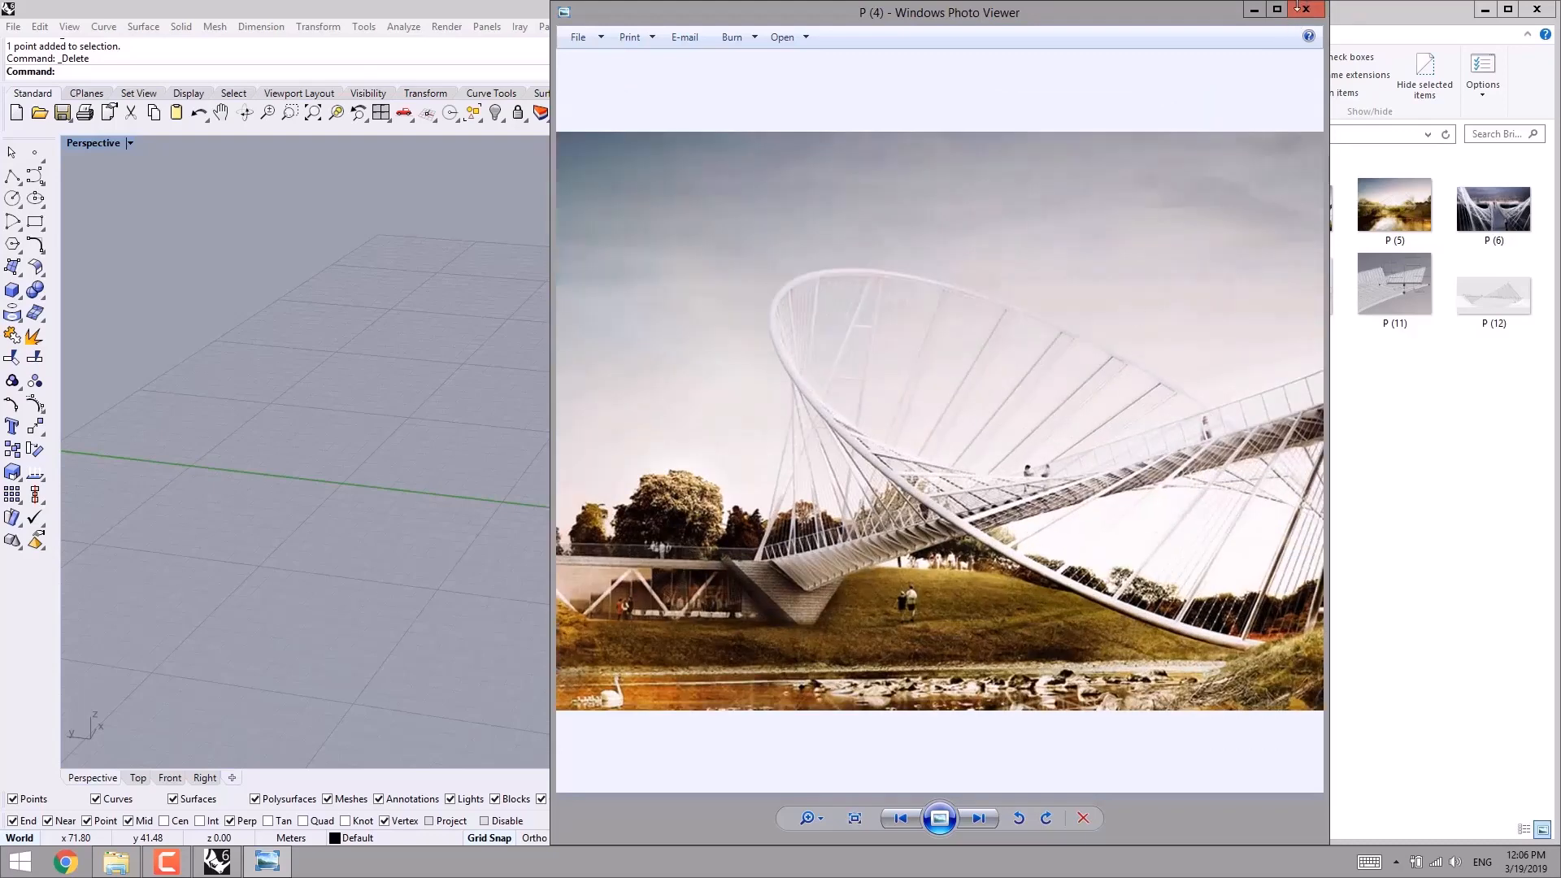
click(1277, 10)
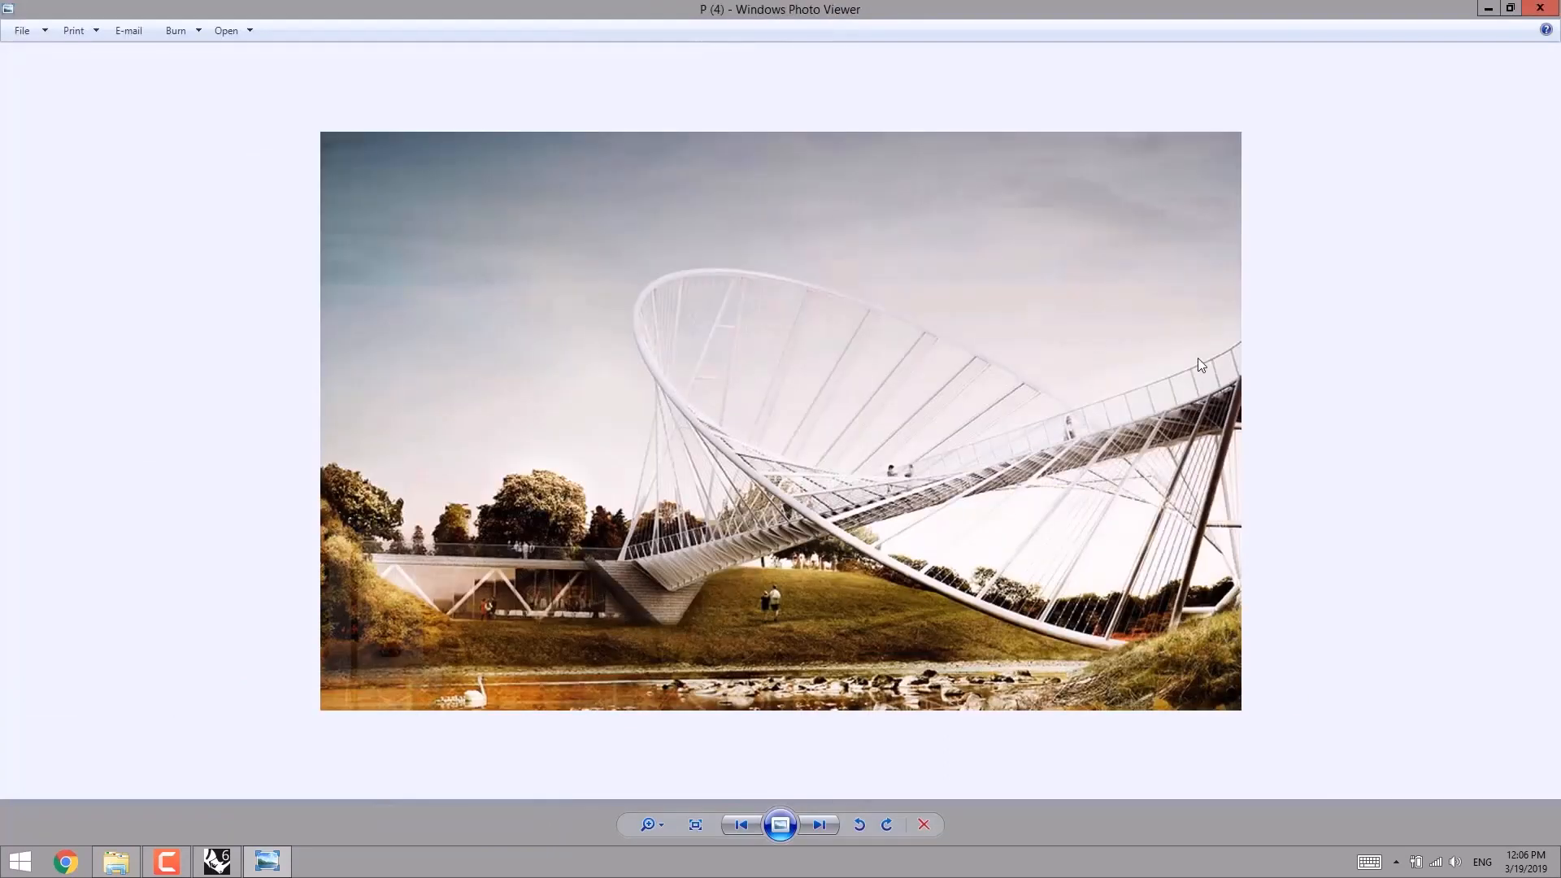
scroll(1173, 450, up, 1)
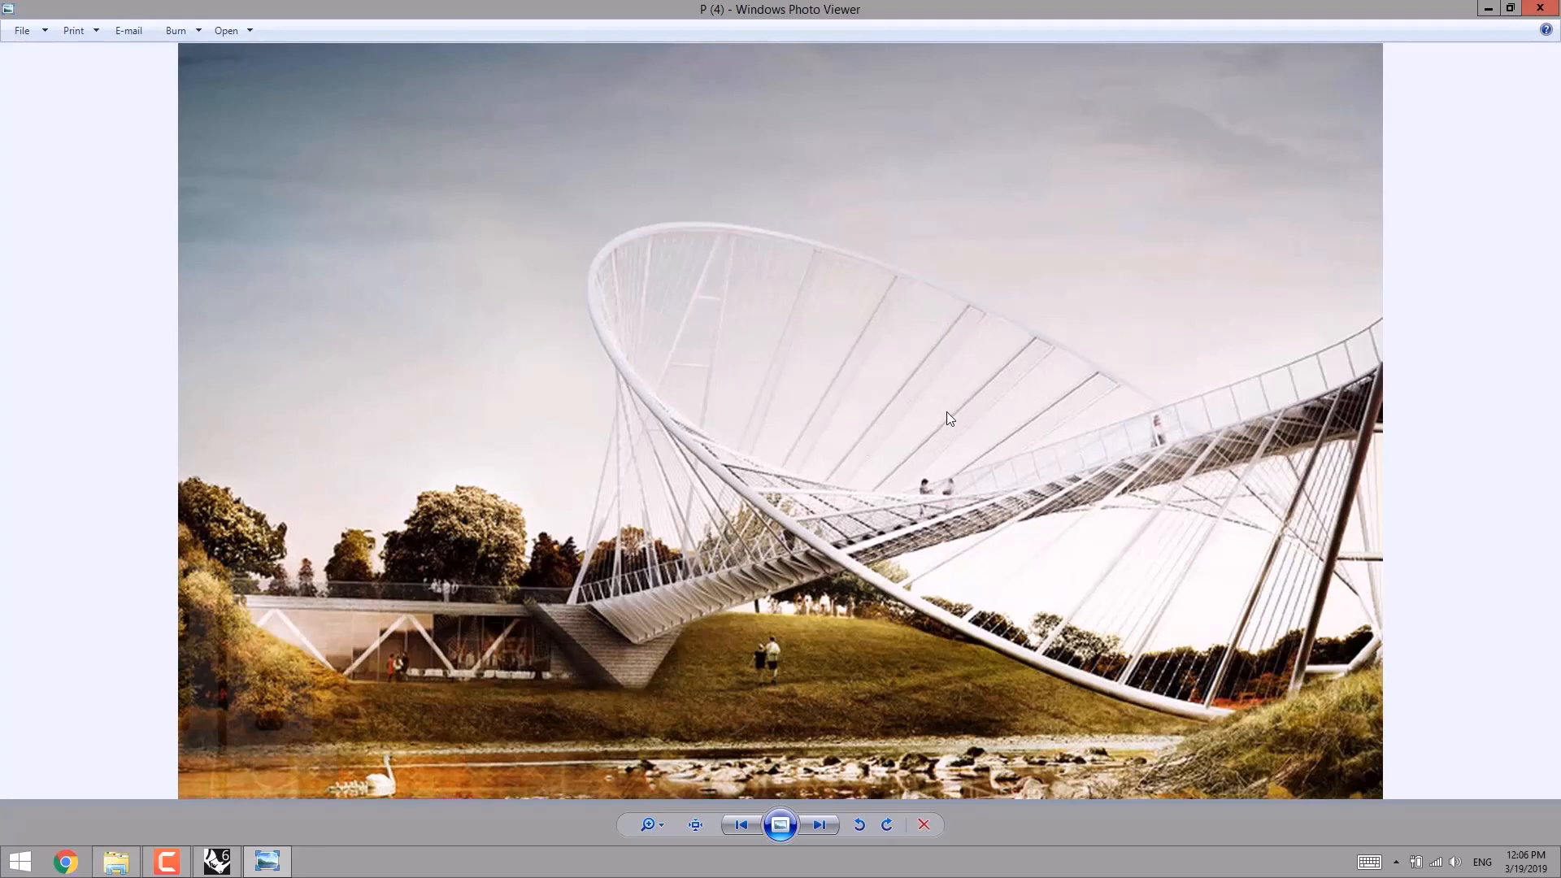
- Review the bridge's dimensioned section and elevation drawings in images P (9) to P (12)
key(Right)
key(Right)
key(Right)
key(Right)
key(Right)
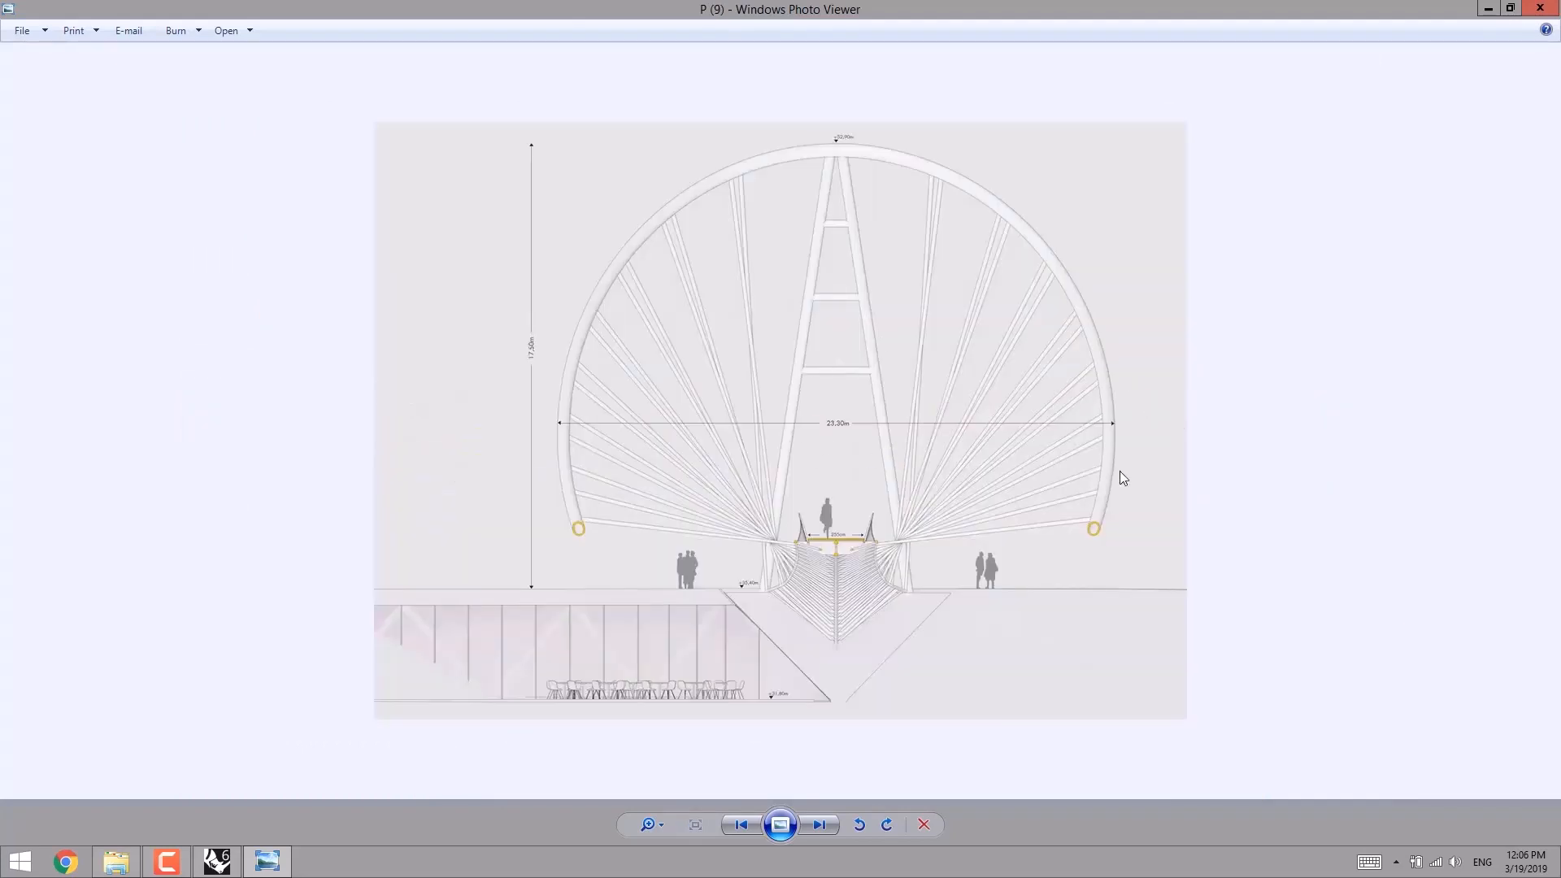
key(Right)
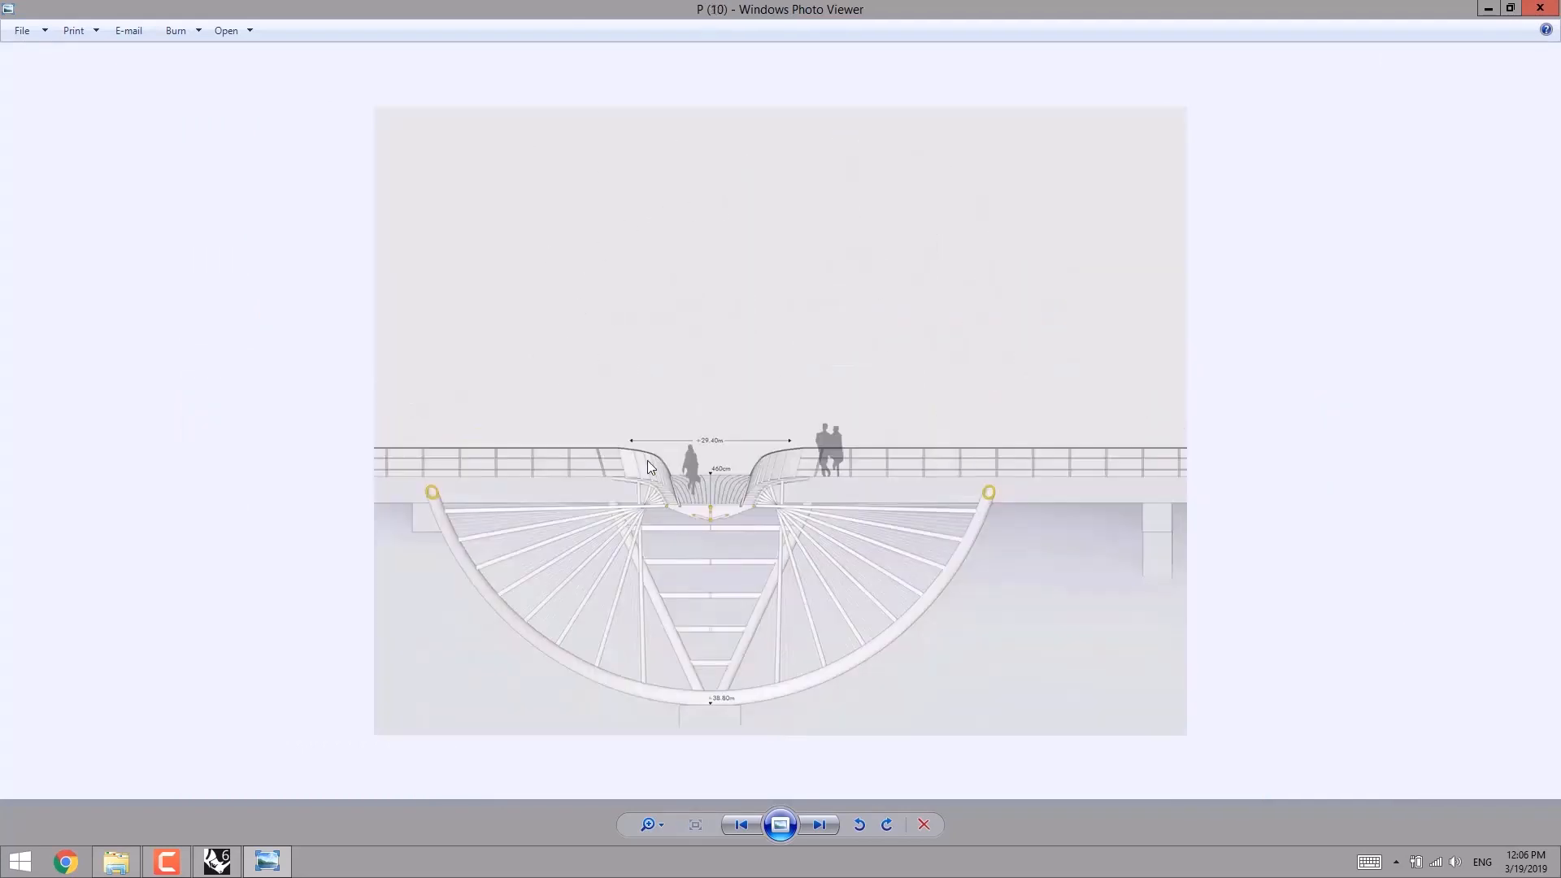
key(Right)
key(Right)
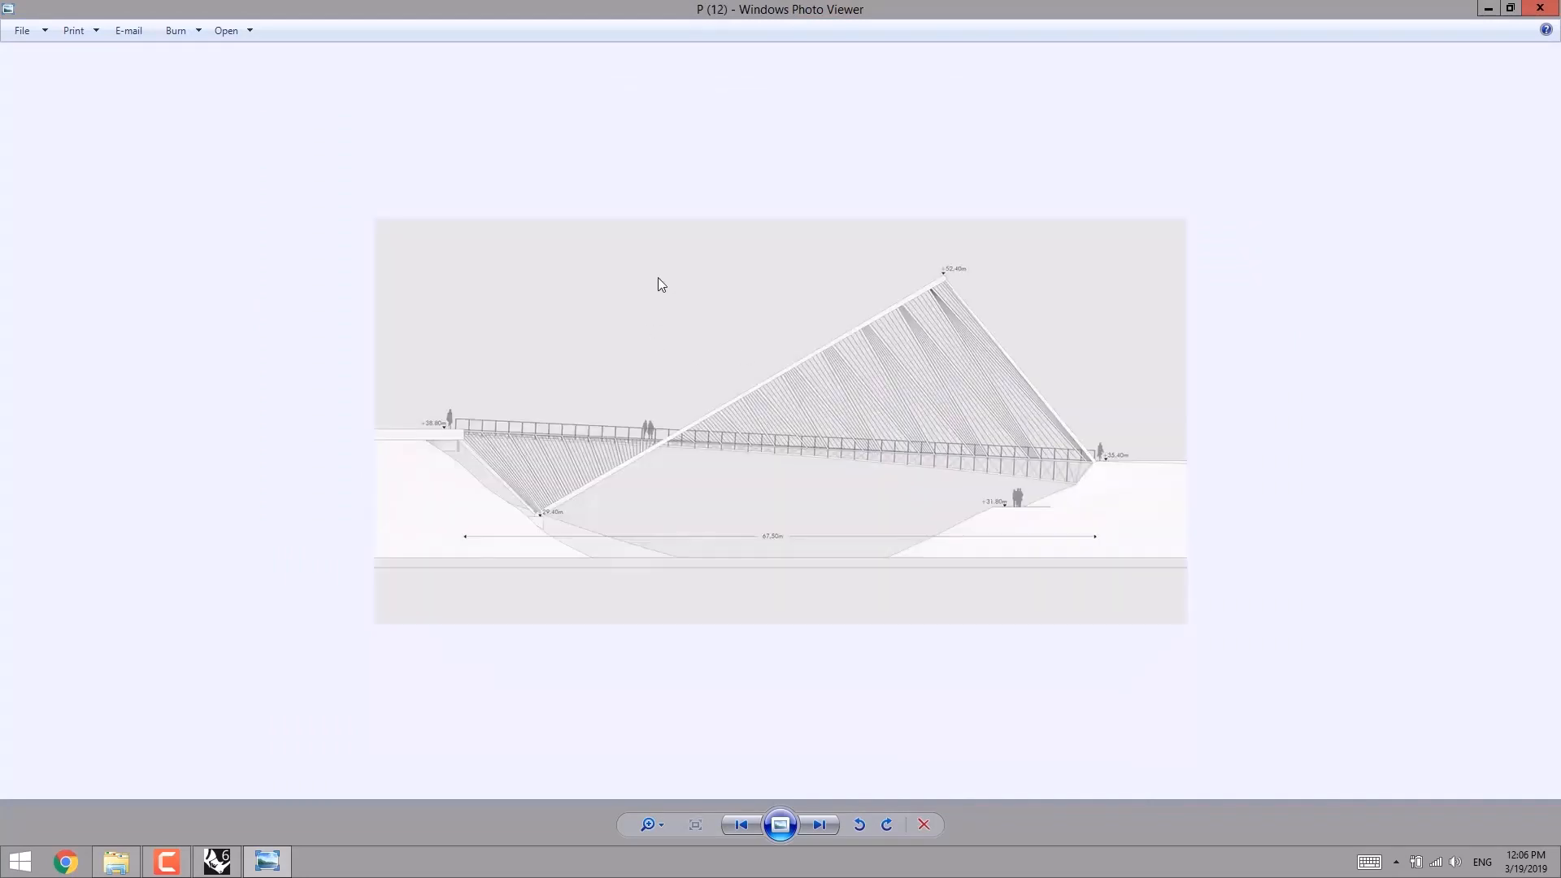
key(Right)
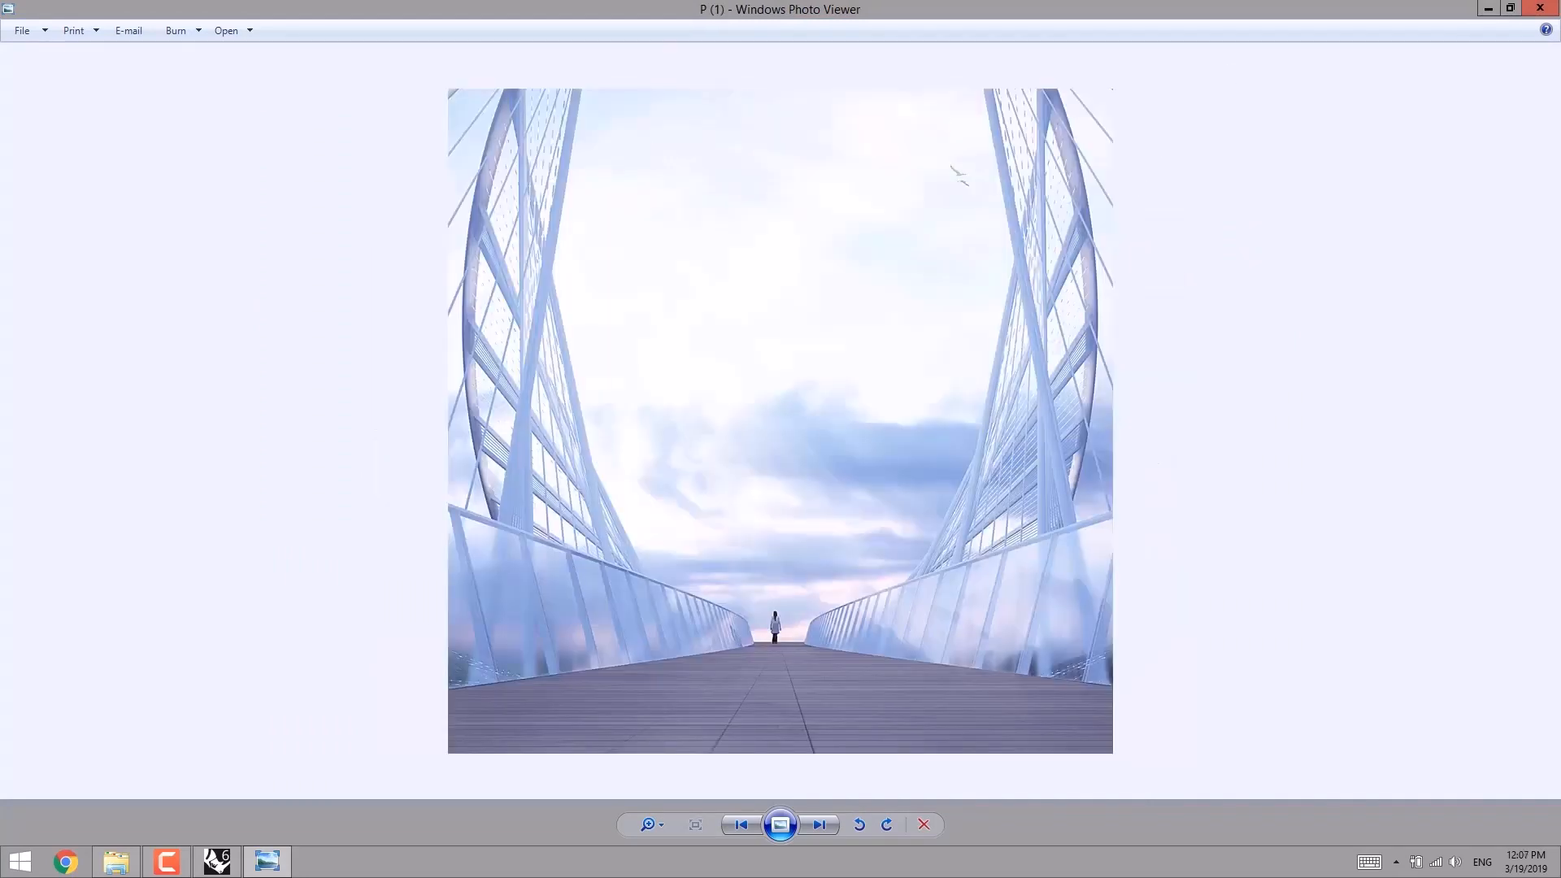
- Close the reference images and, in Rhino, draw a both-sides line centred on the origin, extending 30 m each way along the Y axis
click(1542, 10)
right_drag(579, 496, 642, 495)
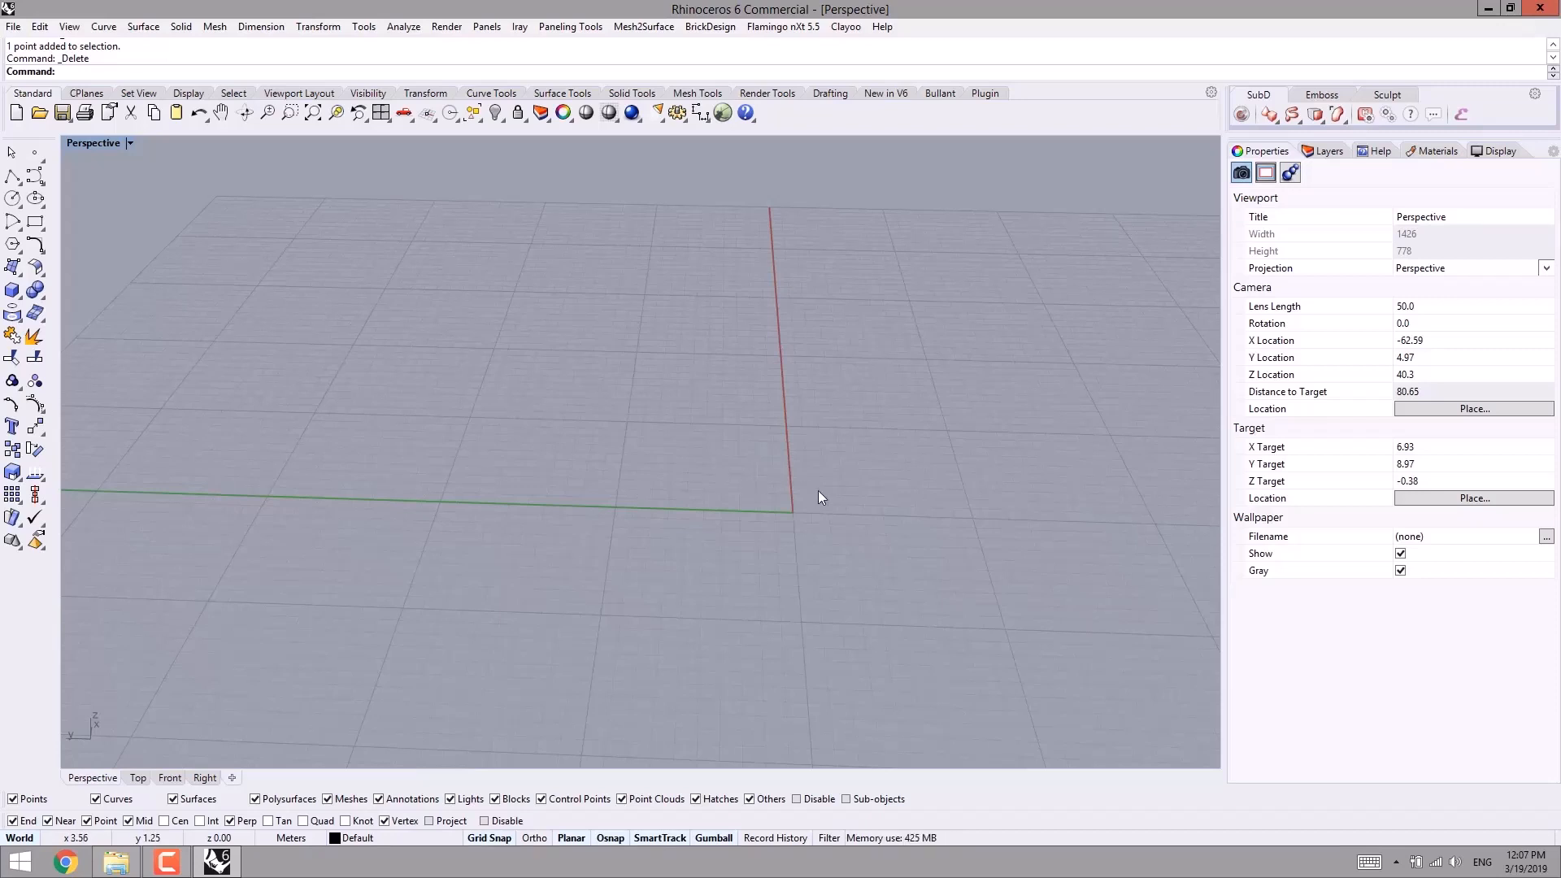
shift+right_drag(823, 496, 705, 514)
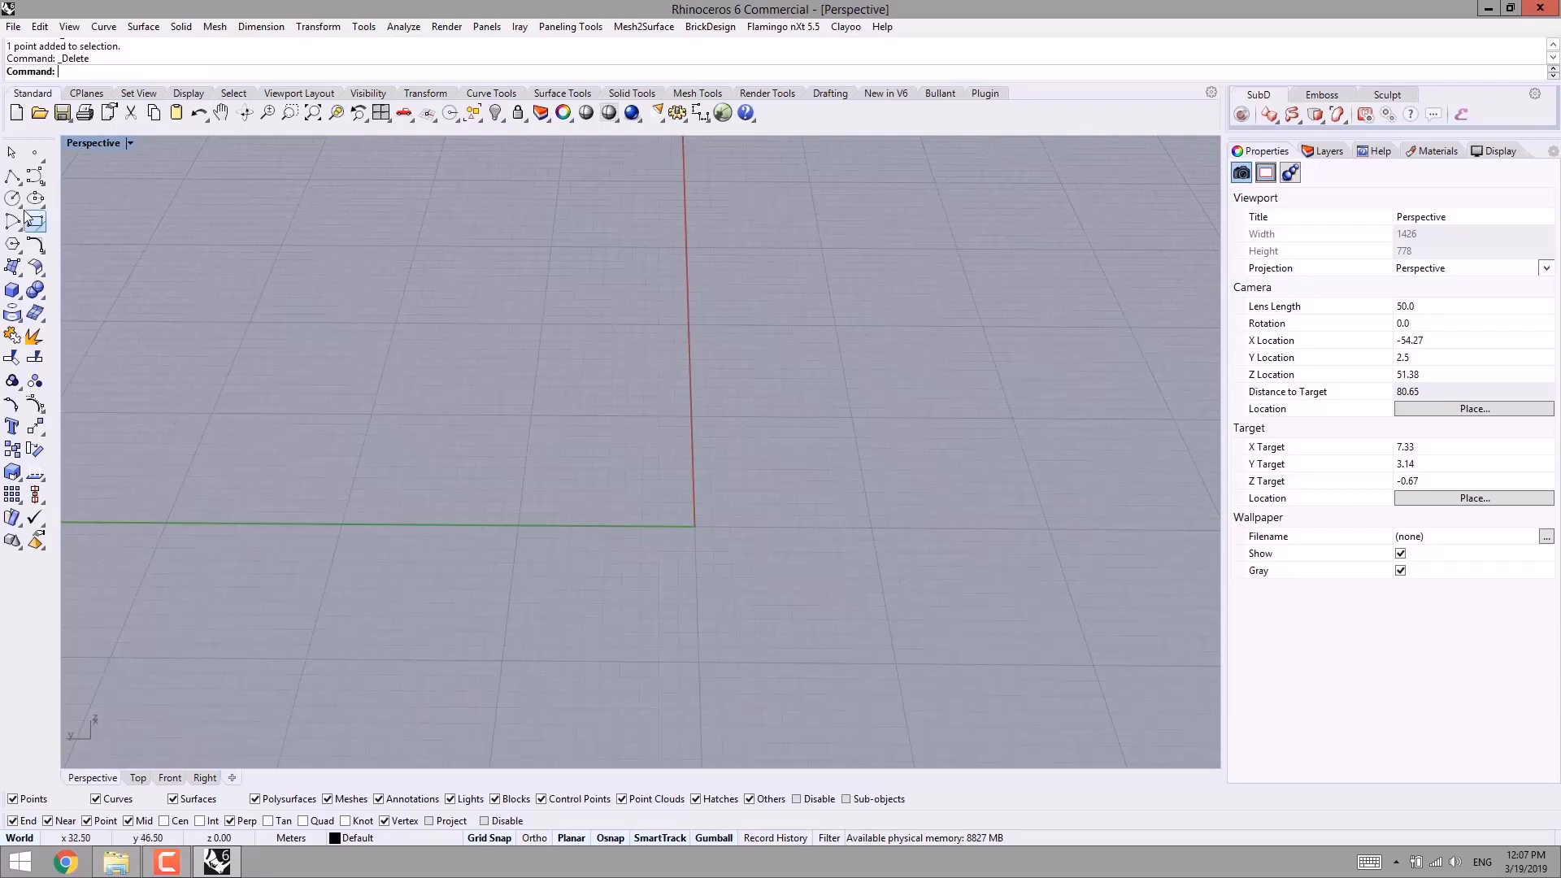
click(14, 177)
drag(50, 171, 111, 166)
click(142, 187)
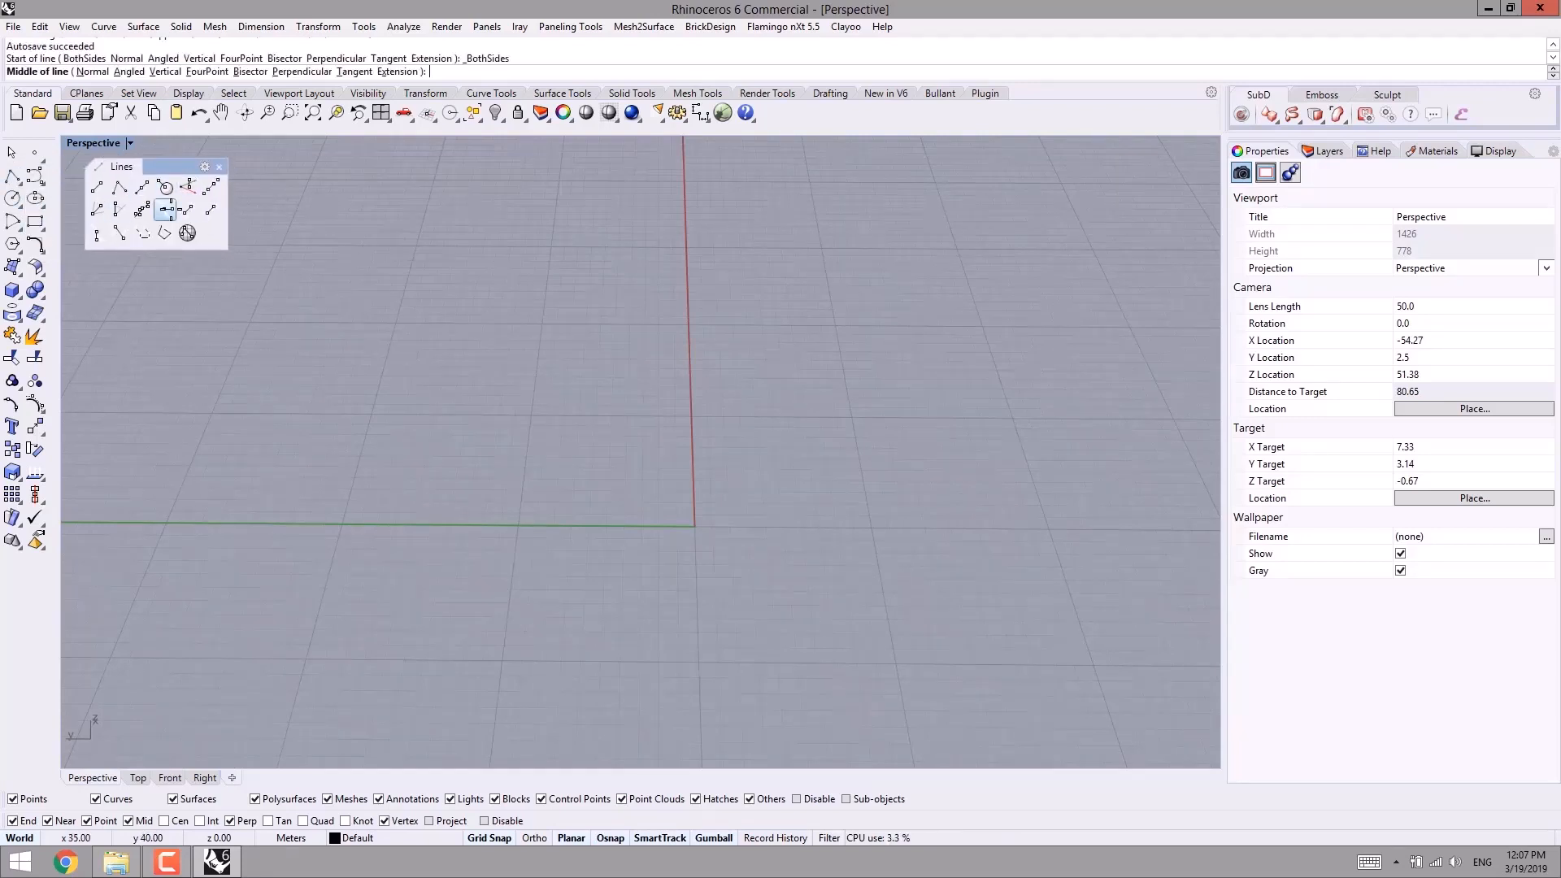
text(0)
key(Return)
scroll(769, 394, down, 3)
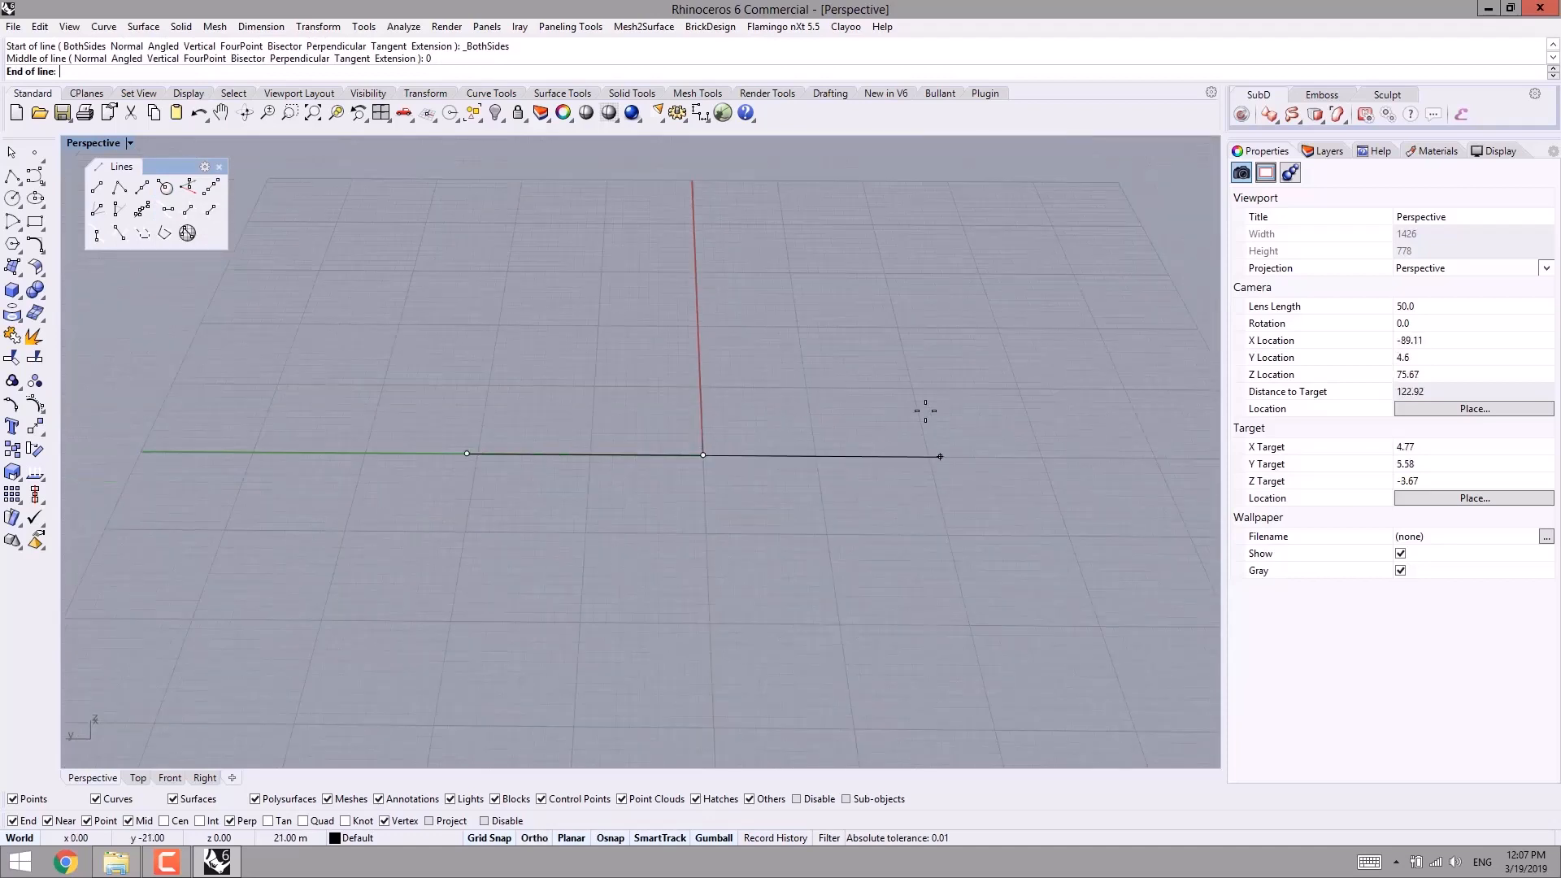
scroll(856, 456, up, 2)
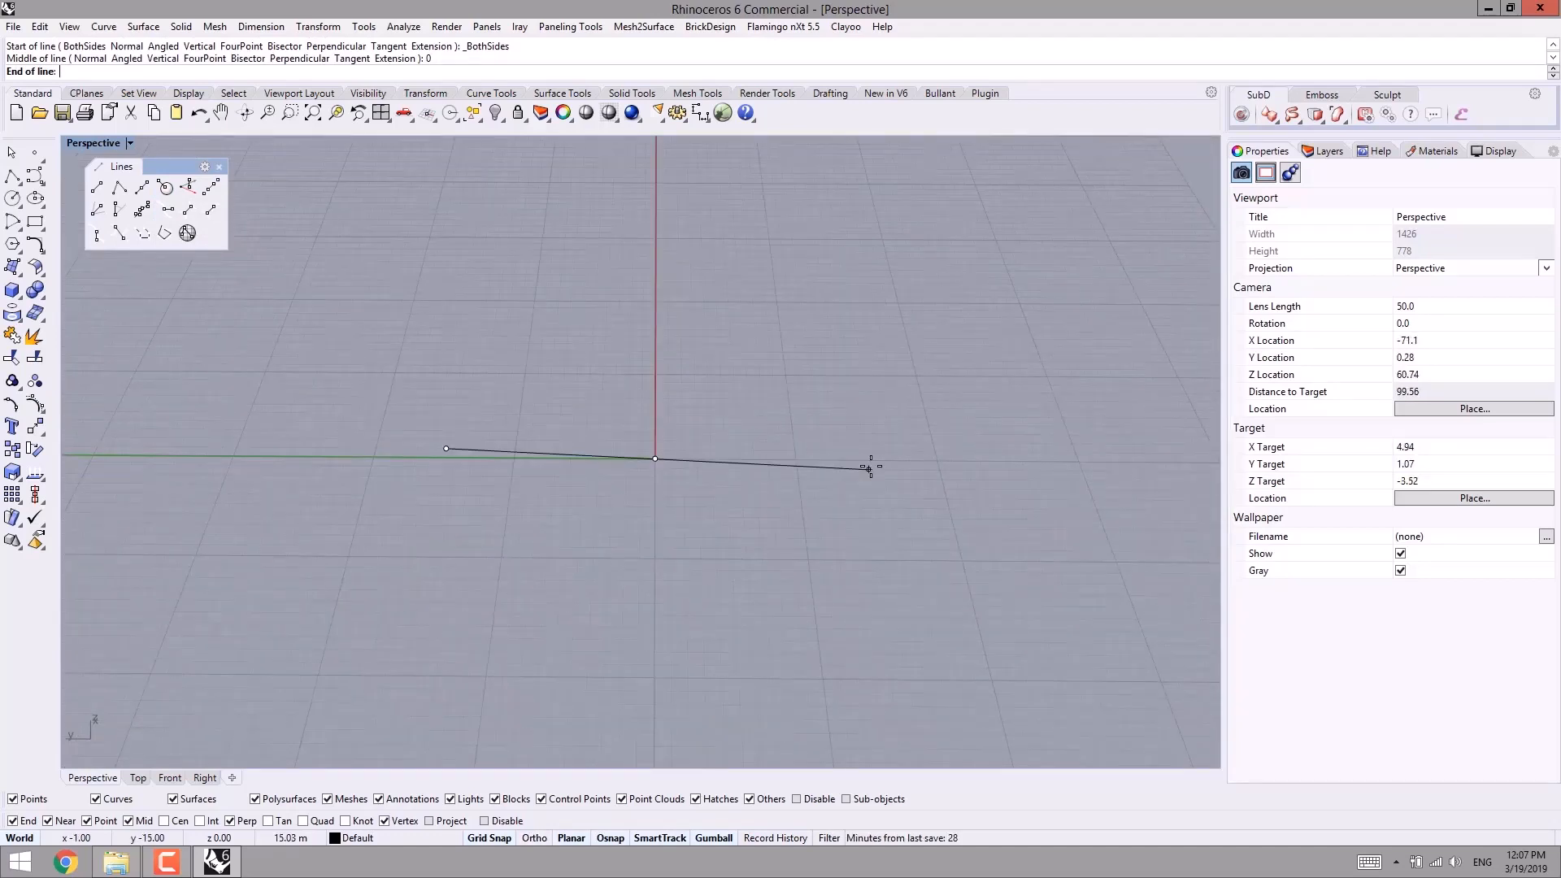
key(F8)
text(30)
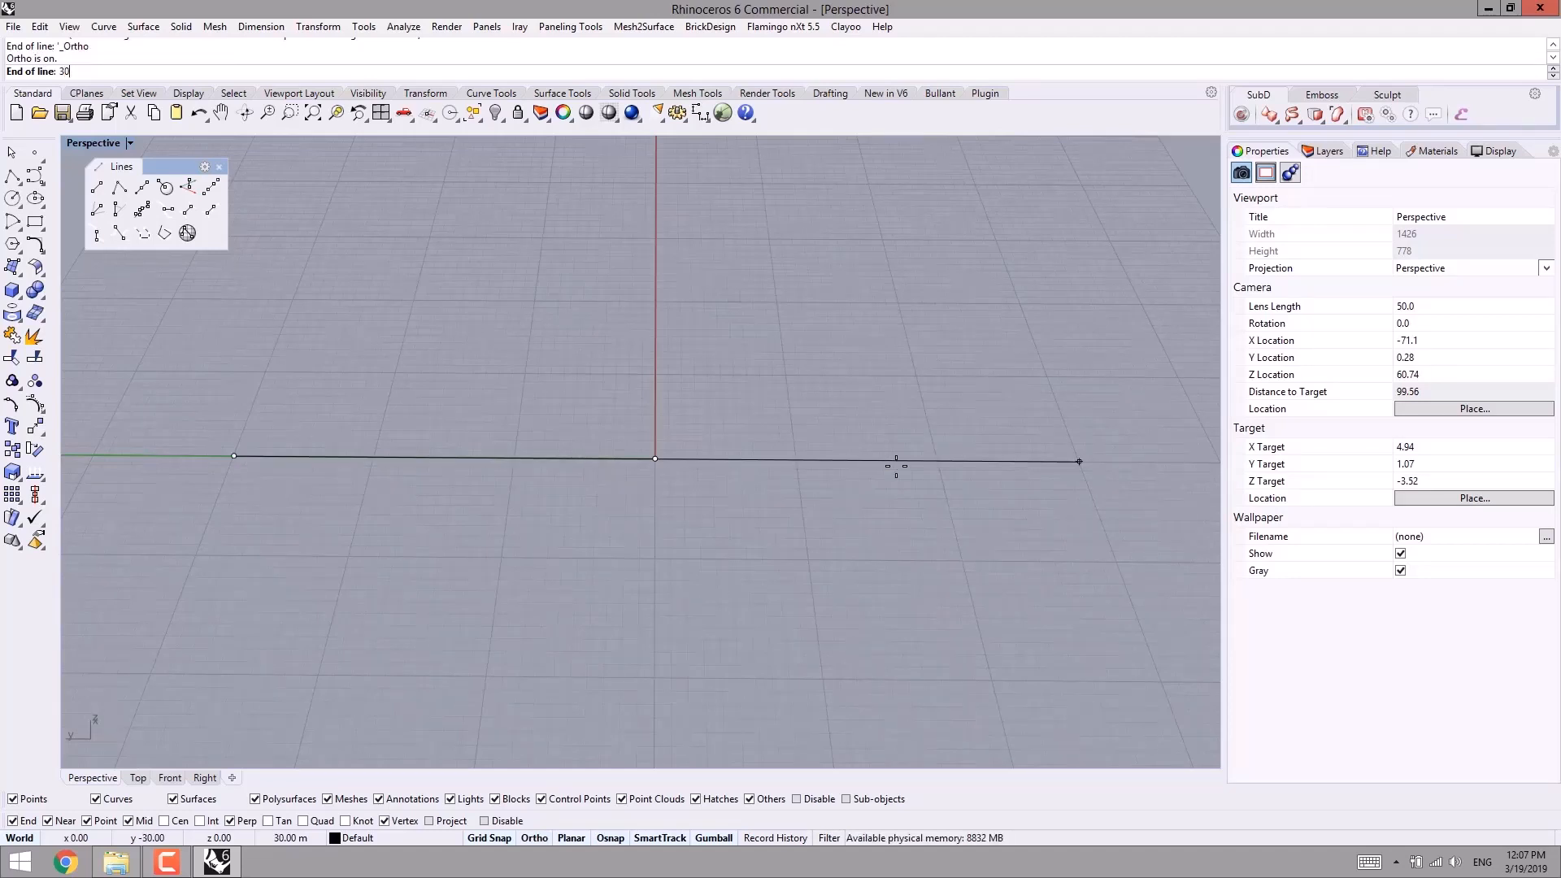
shift+right_drag(1030, 458, 989, 464)
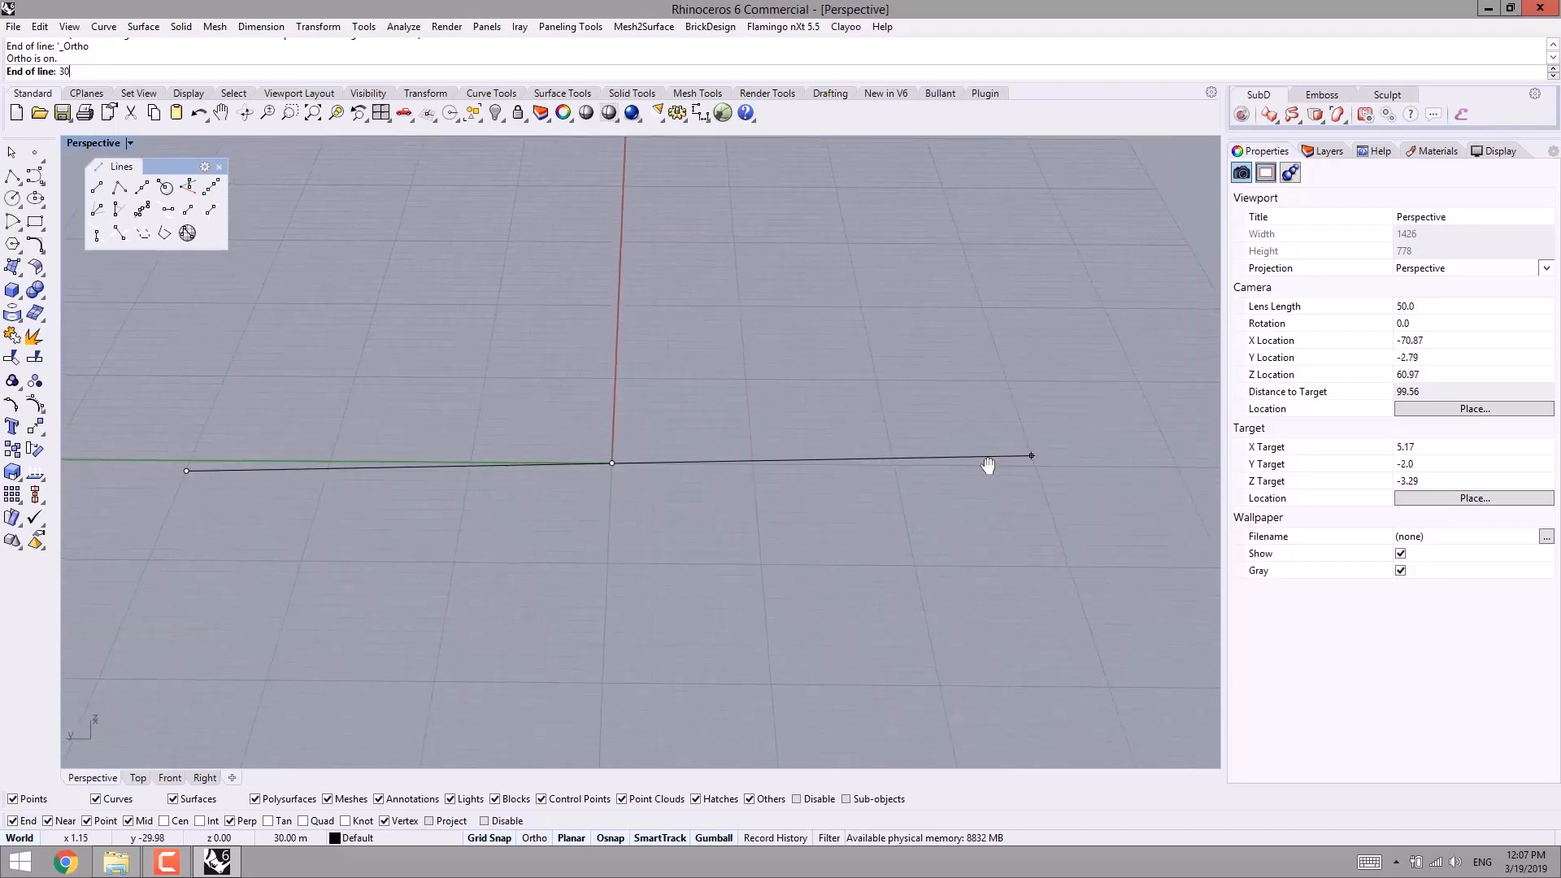
click(1013, 466)
- Move the line about 3 m along the positive X axis
scroll(968, 510, down, 2)
right_drag(858, 526, 732, 553)
click(656, 501)
right_drag(592, 544, 541, 551)
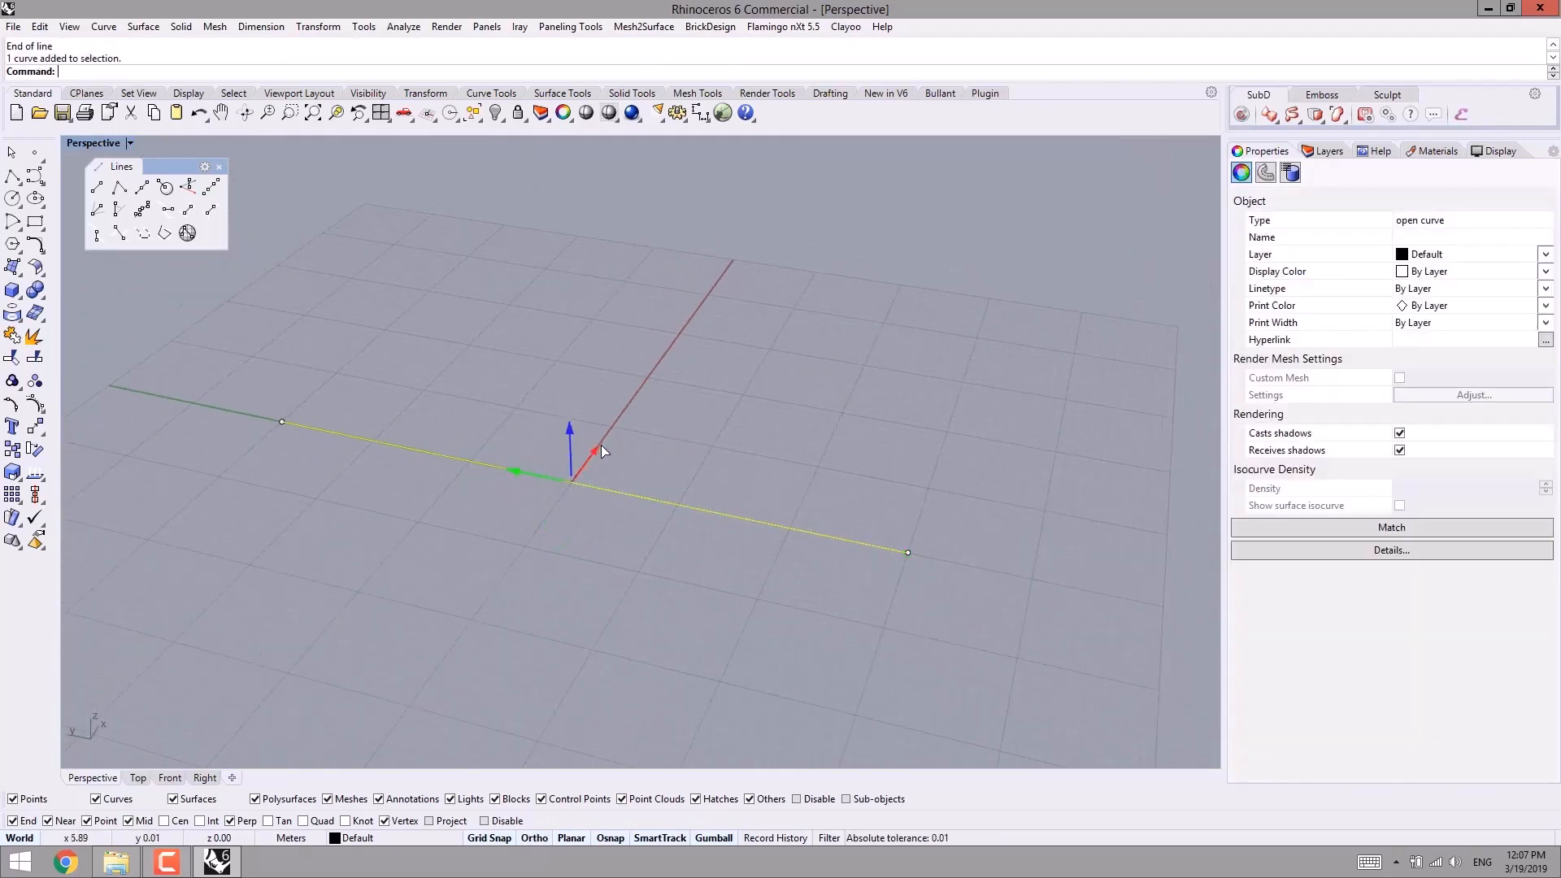
drag(602, 445, 719, 462)
right_drag(719, 461, 643, 435)
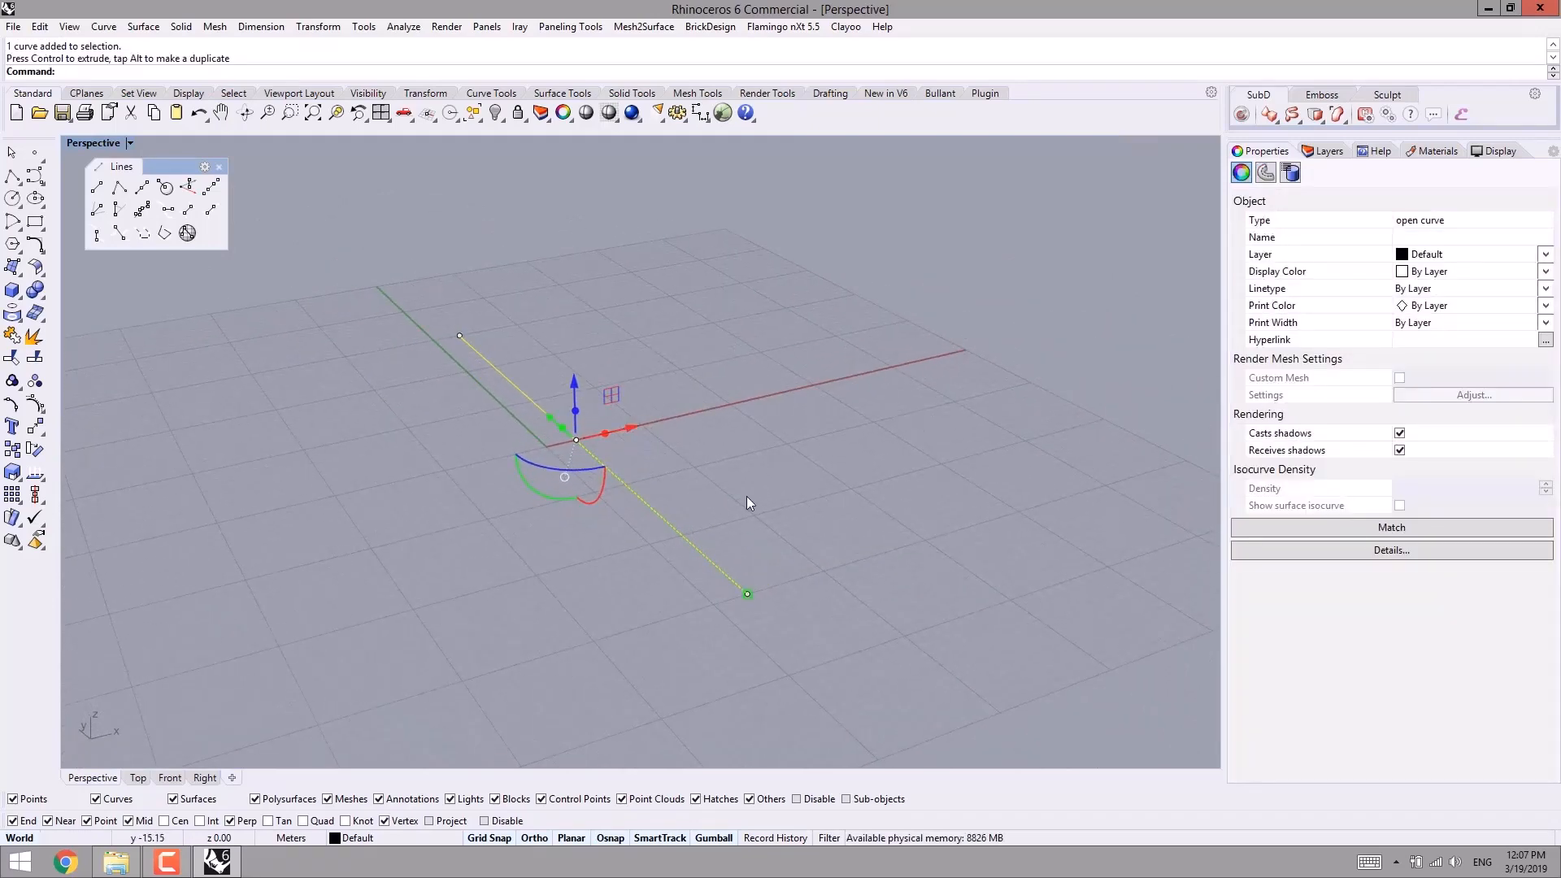
right_drag(749, 499, 330, 774)
right_drag(973, 486, 805, 510)
click(655, 466)
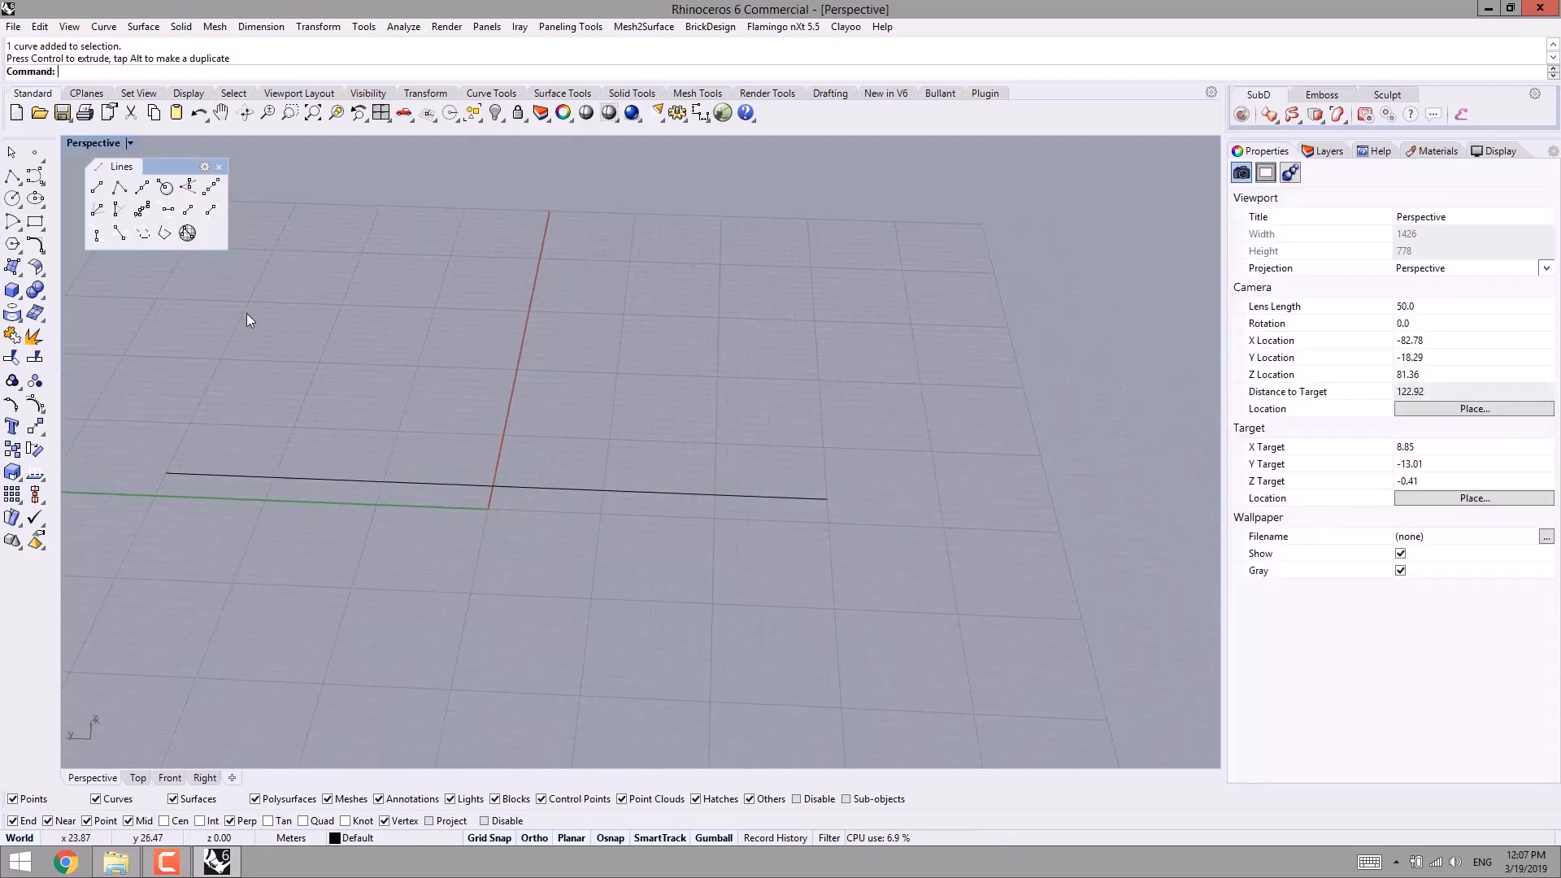
- With Ortho off, draw a short degree-3 control point curve from the line's negative-Y end, continuing straight about 3 m before bending toward positive X
click(38, 181)
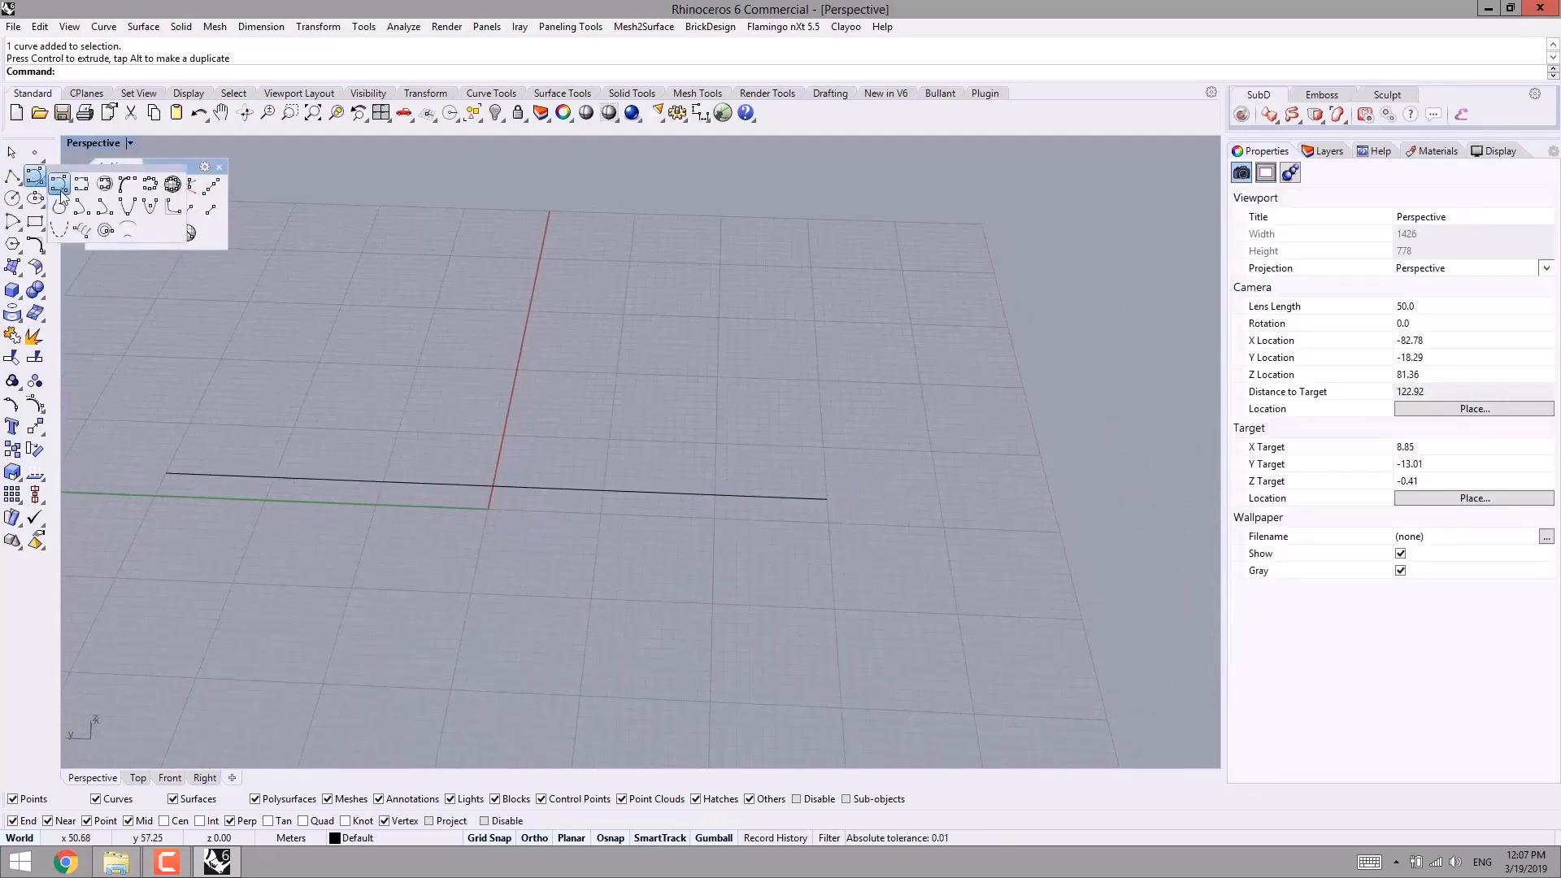
click(59, 184)
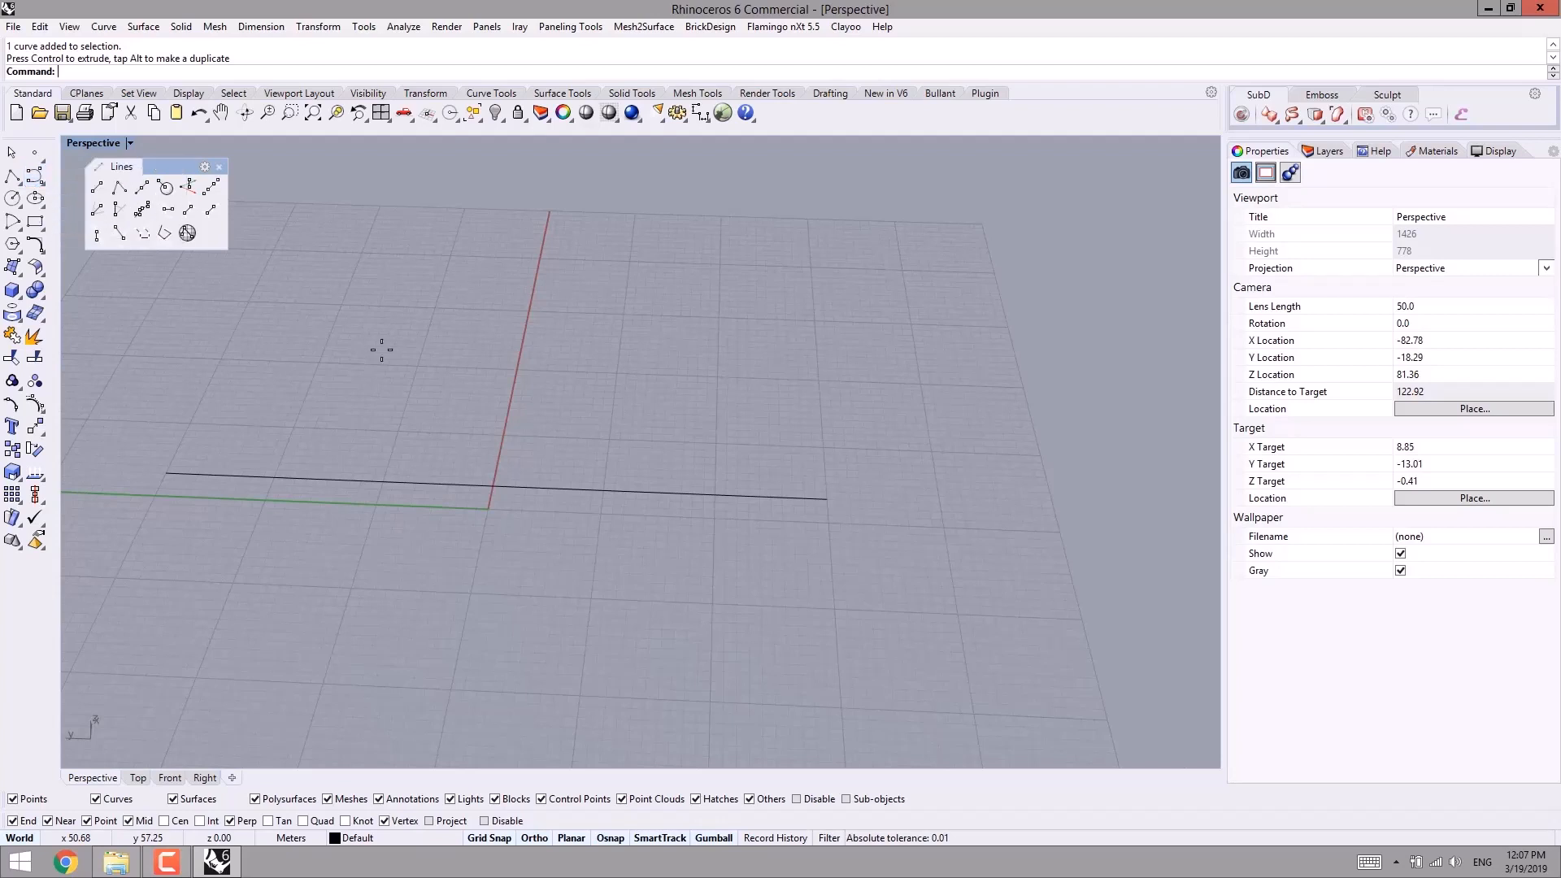
scroll(851, 495, up, 5)
click(784, 509)
click(853, 512)
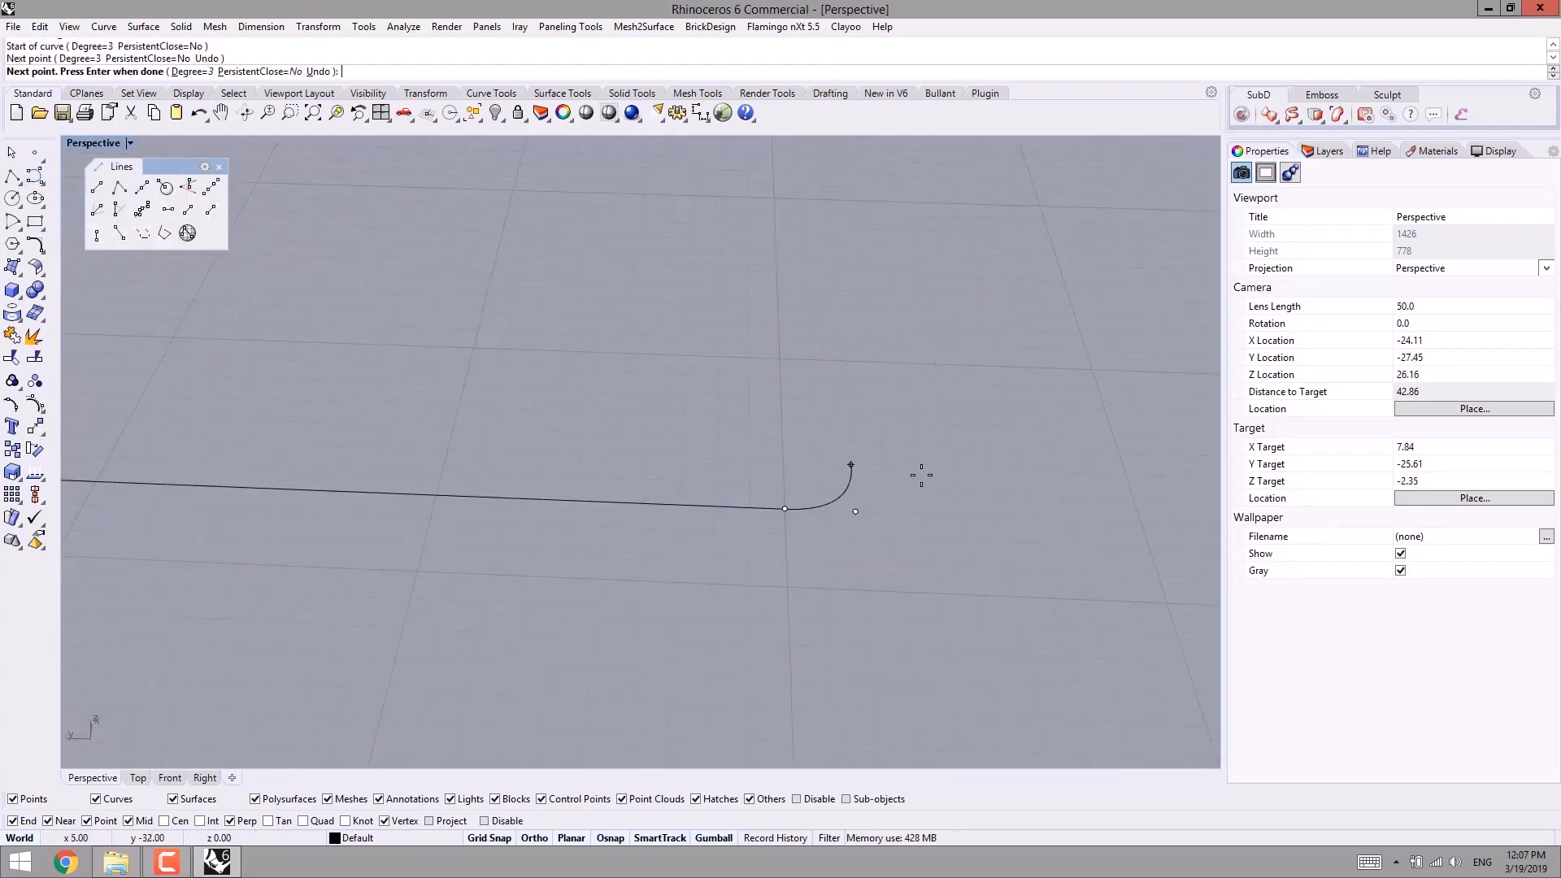
key(ctrl+z)
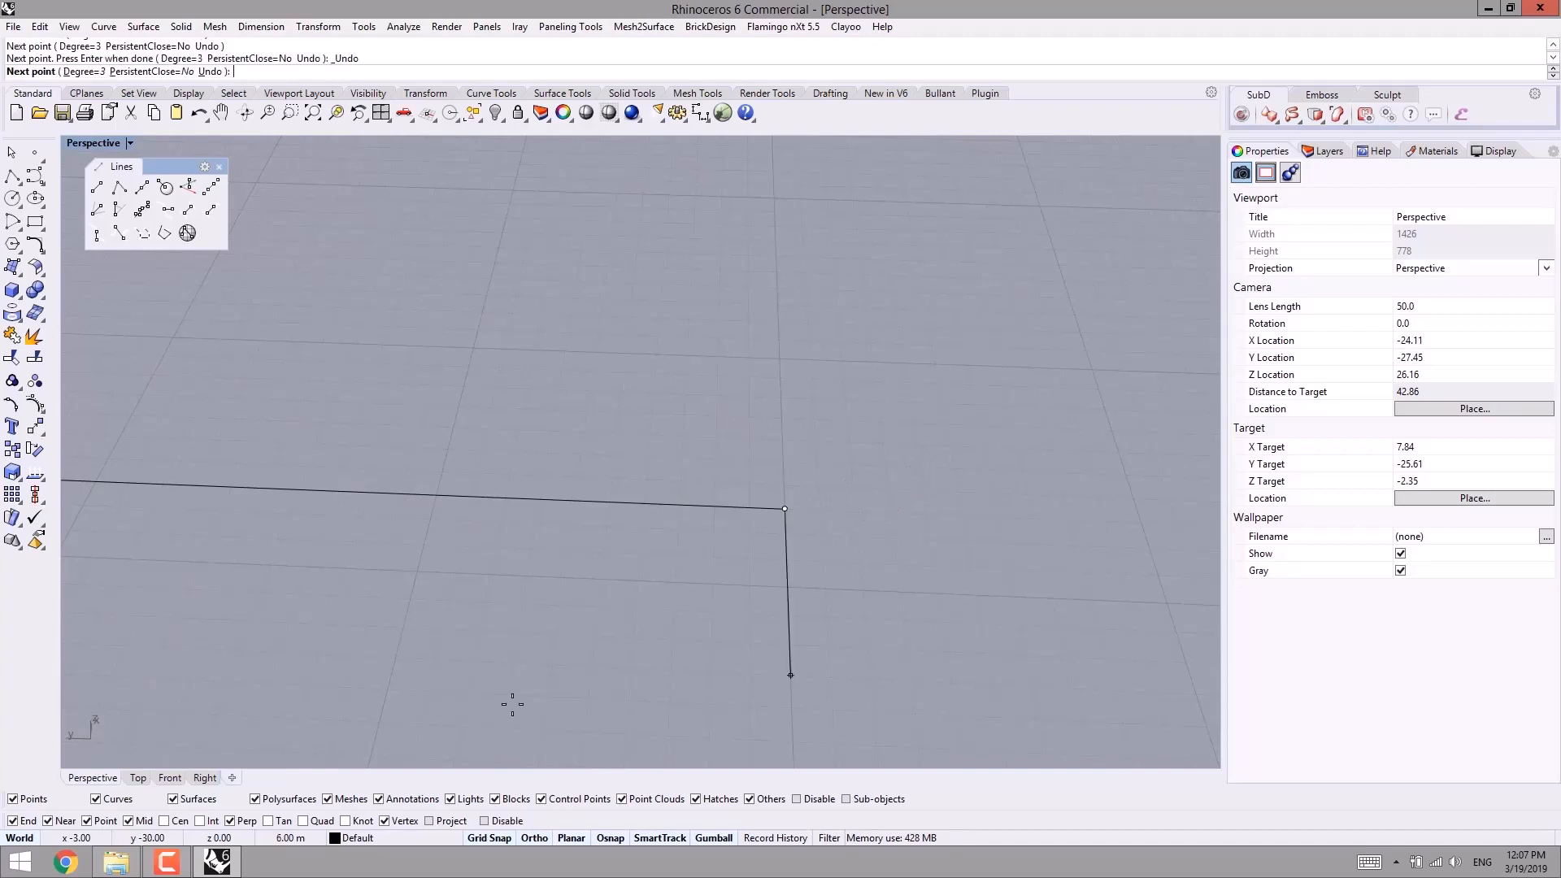
click(534, 838)
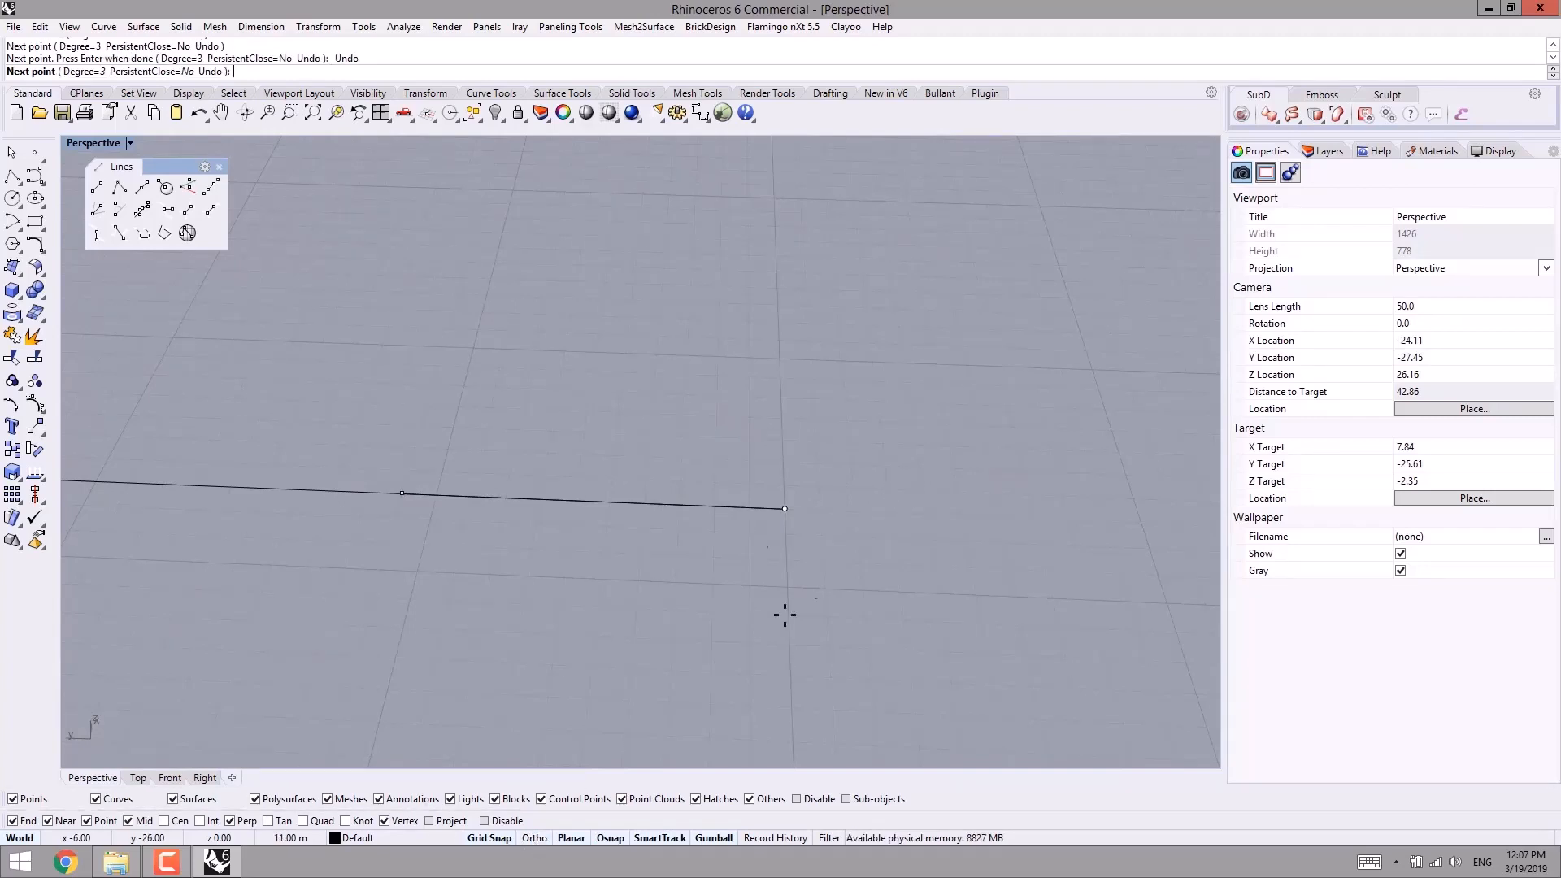
click(892, 512)
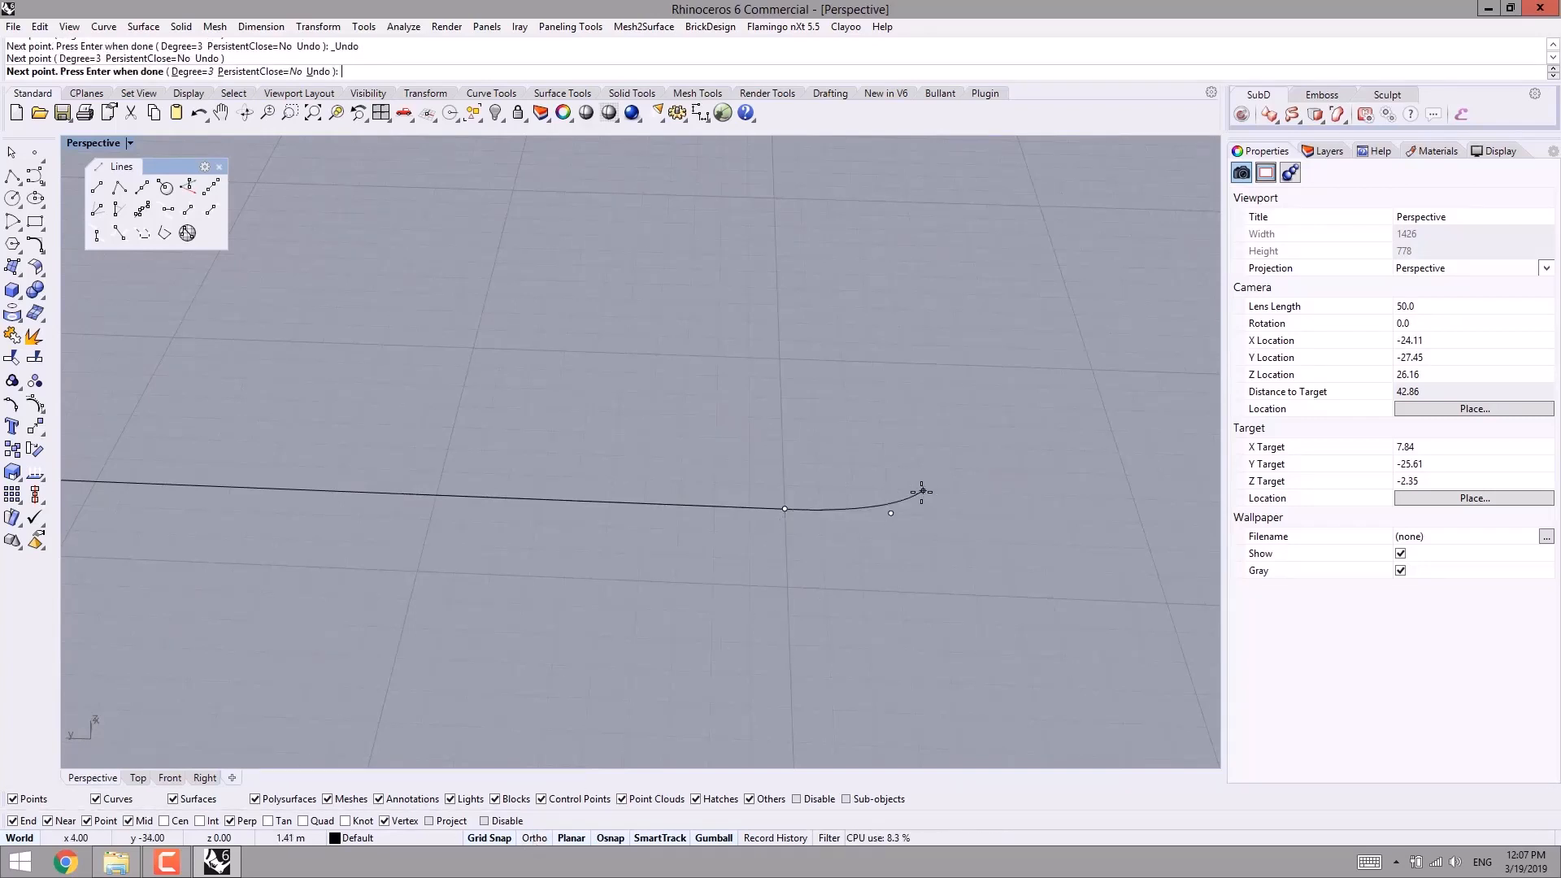
click(916, 467)
right_click(852, 569)
- Finish the short end curve and mirror a copy of it to the line's other end, about the line's midpoint
right_drag(852, 569, 818, 515)
click(817, 518)
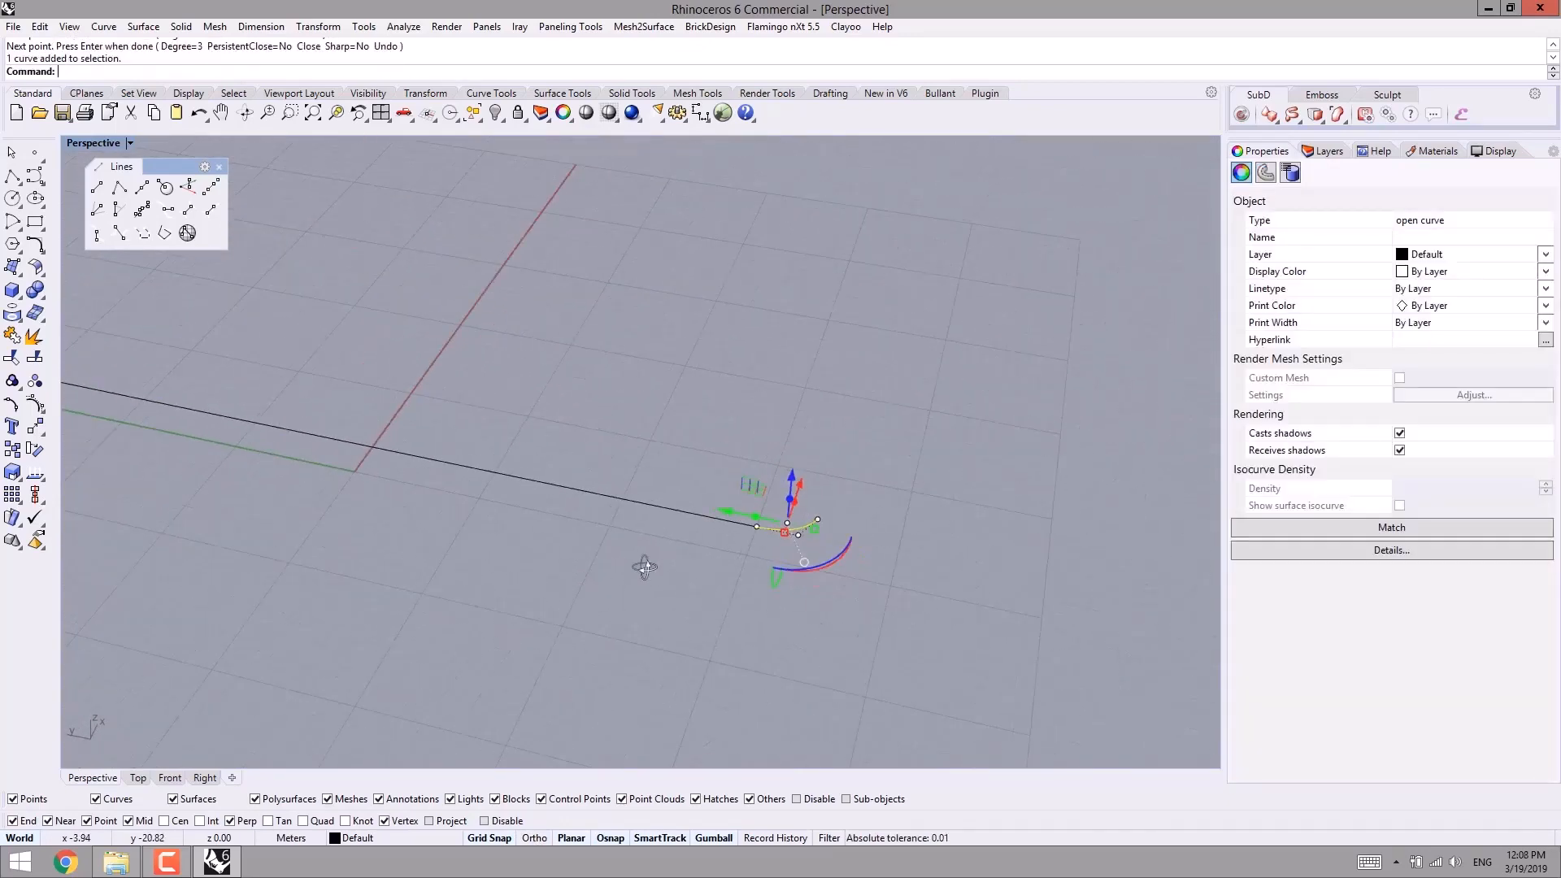
right_drag(644, 568, 689, 575)
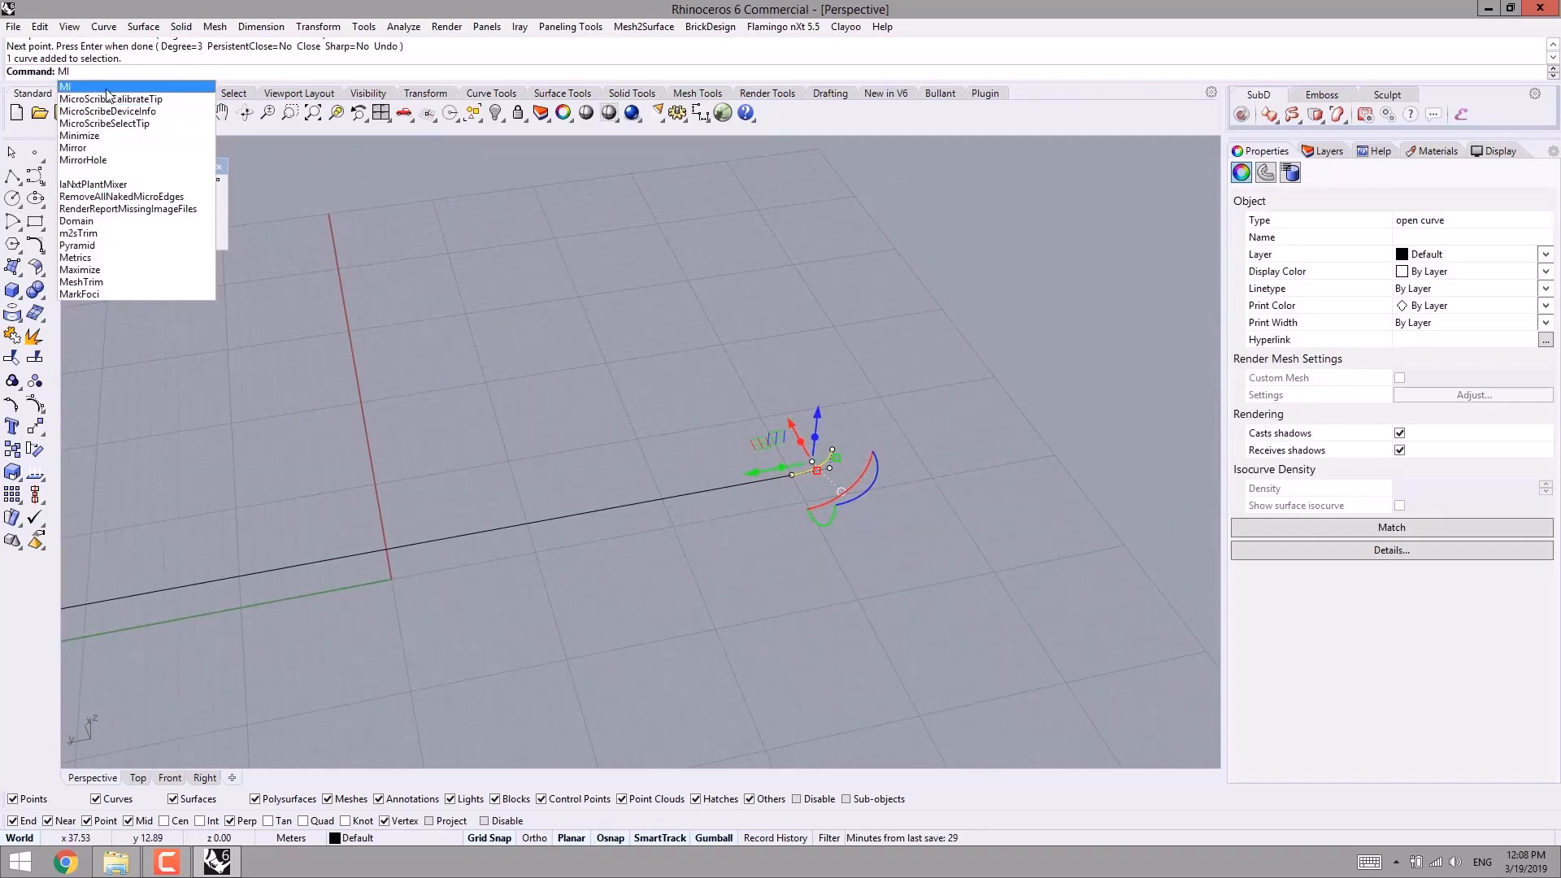
key(Return)
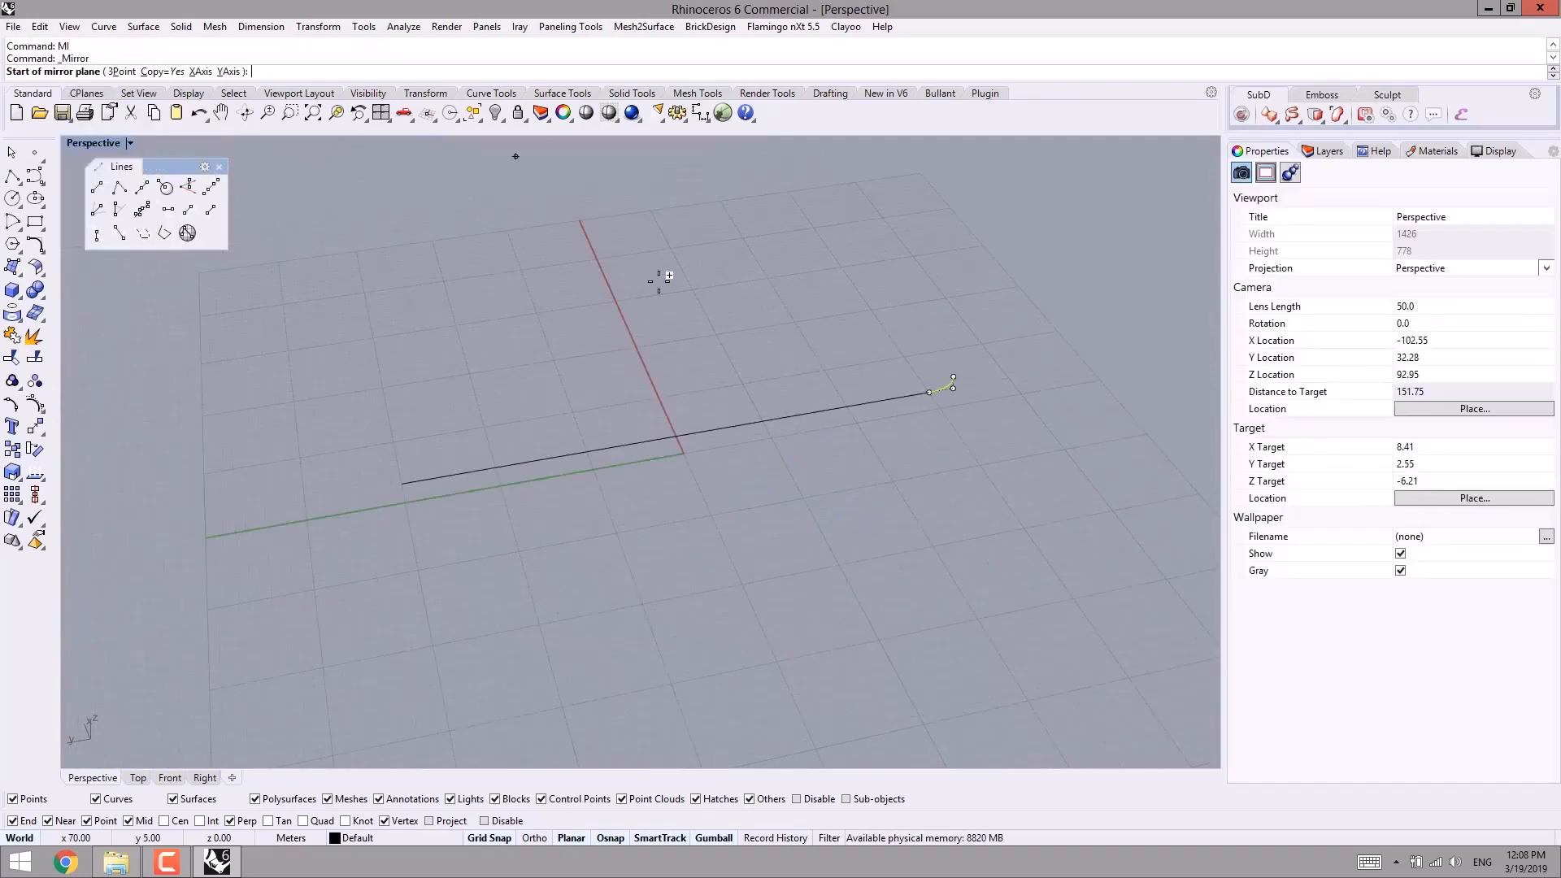
click(676, 437)
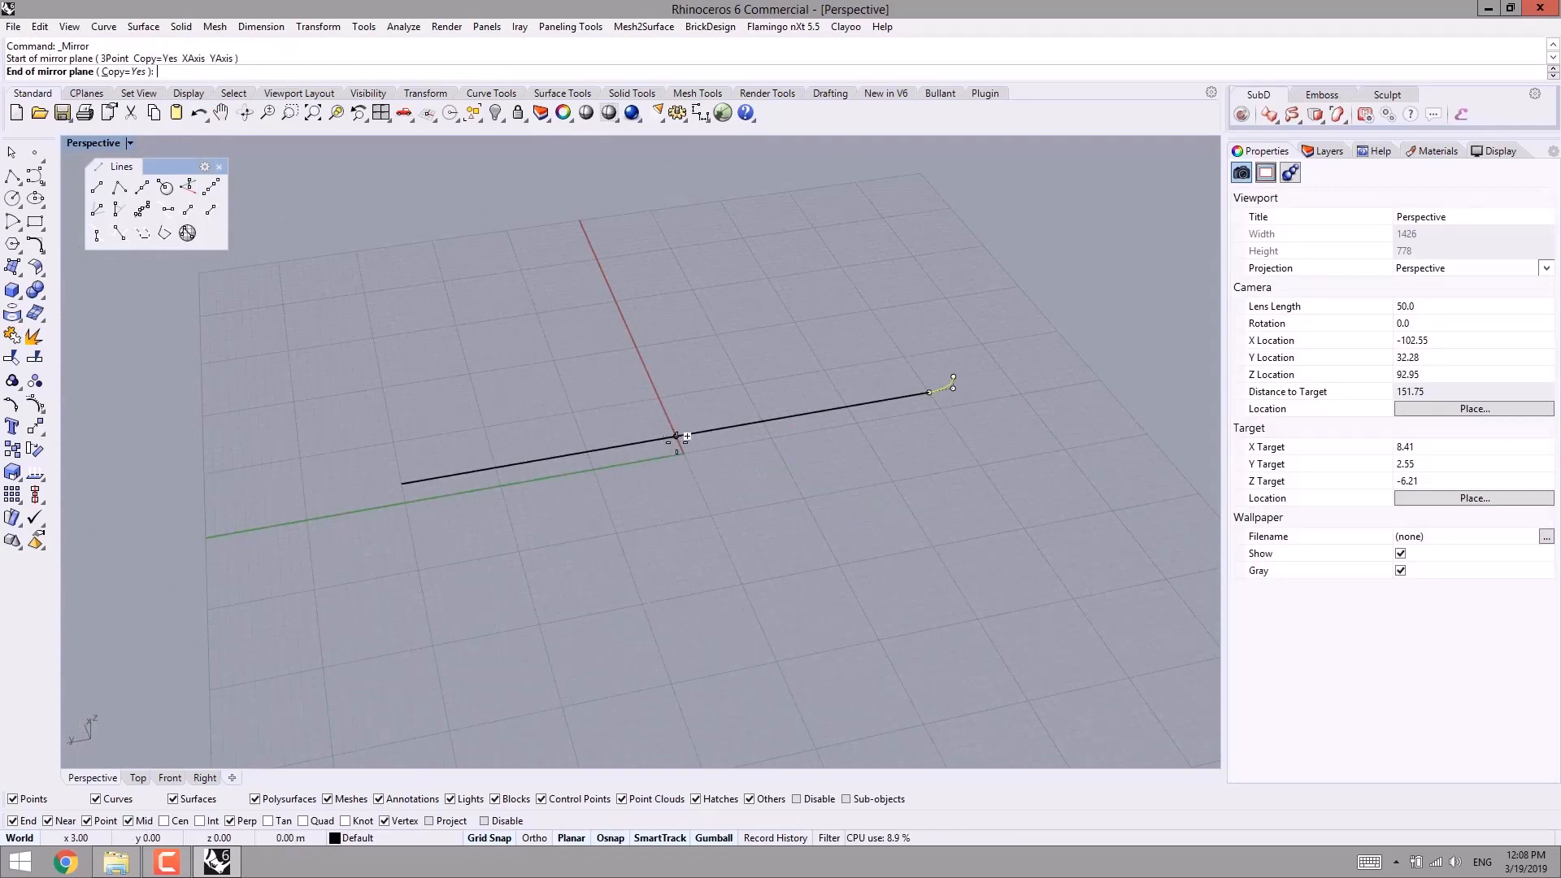
click(742, 590)
right_drag(675, 601, 576, 595)
- Join the long line and its two curved ends into one open curve
click(759, 540)
drag(985, 277, 272, 543)
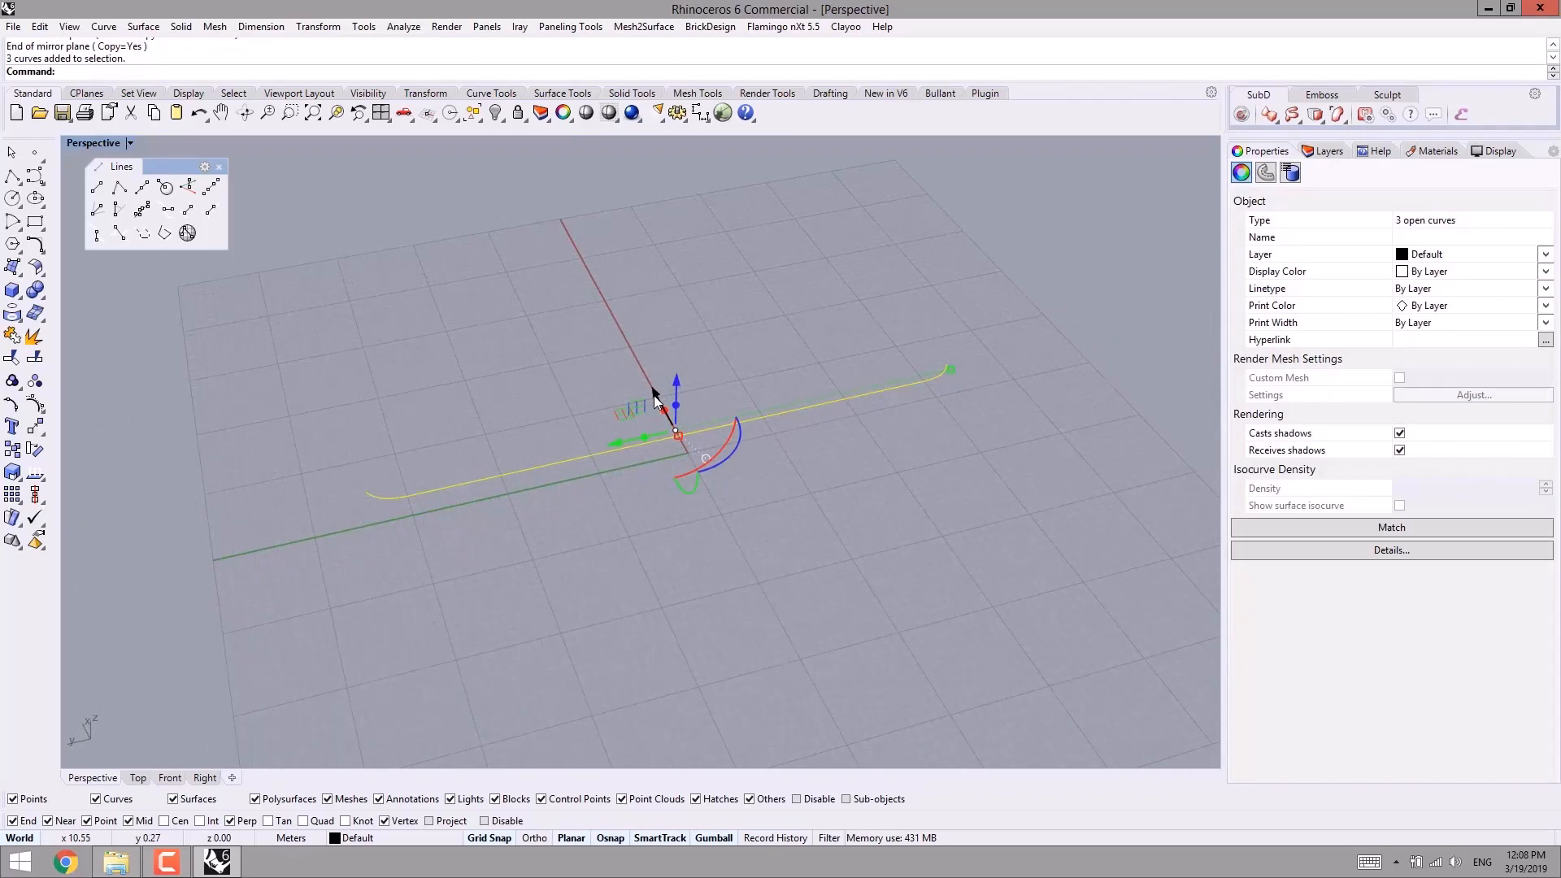
click(12, 335)
click(464, 439)
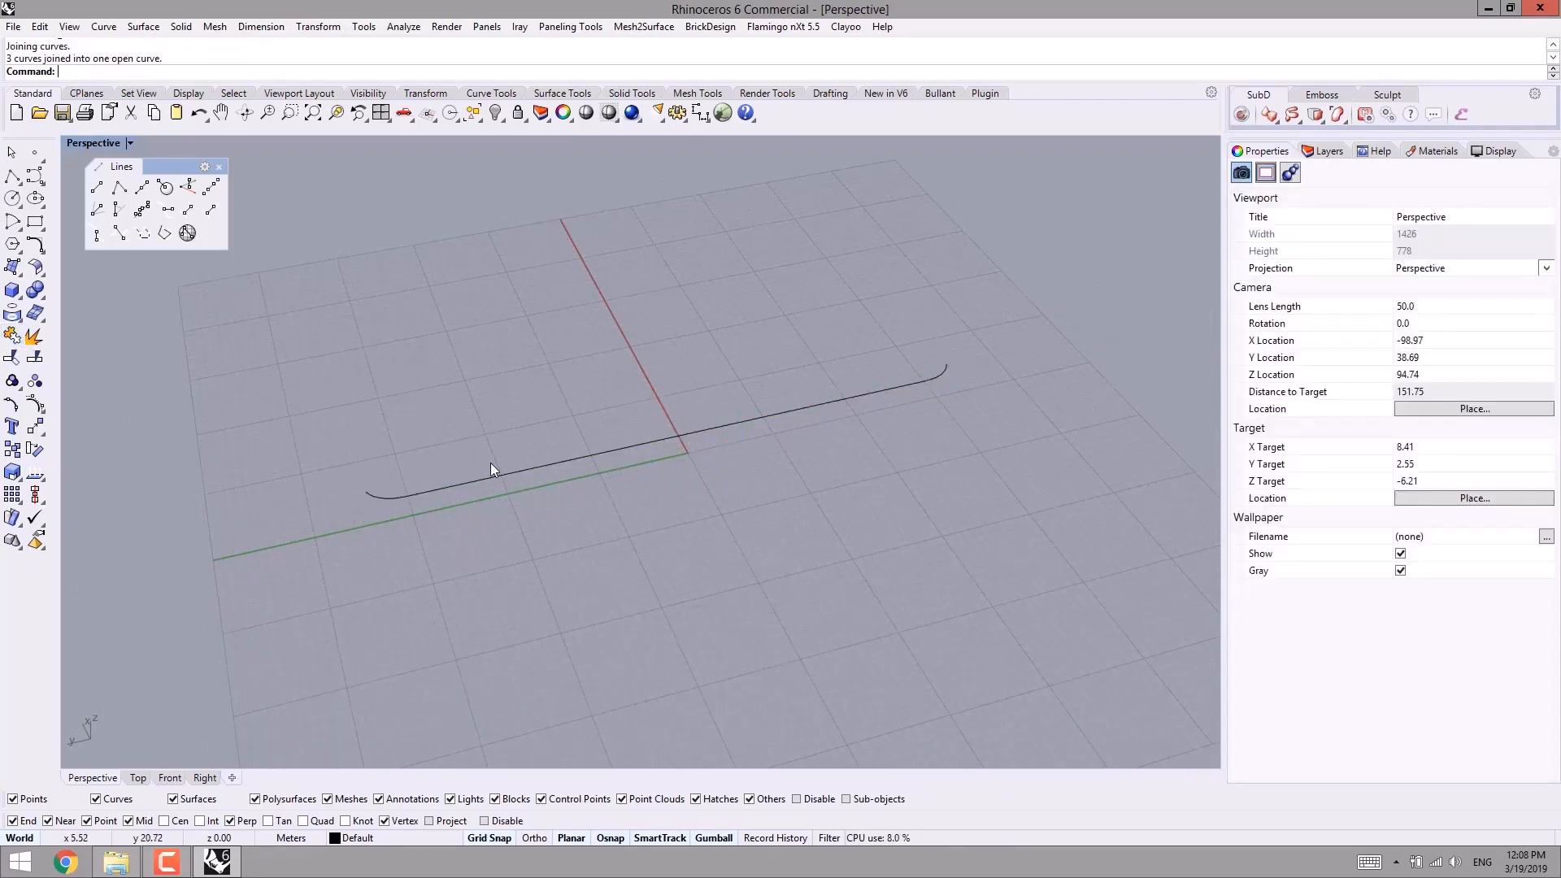
- Mirror a copy of the joined deck edge across the Y axis, starting the mirror plane at the origin 0
click(585, 460)
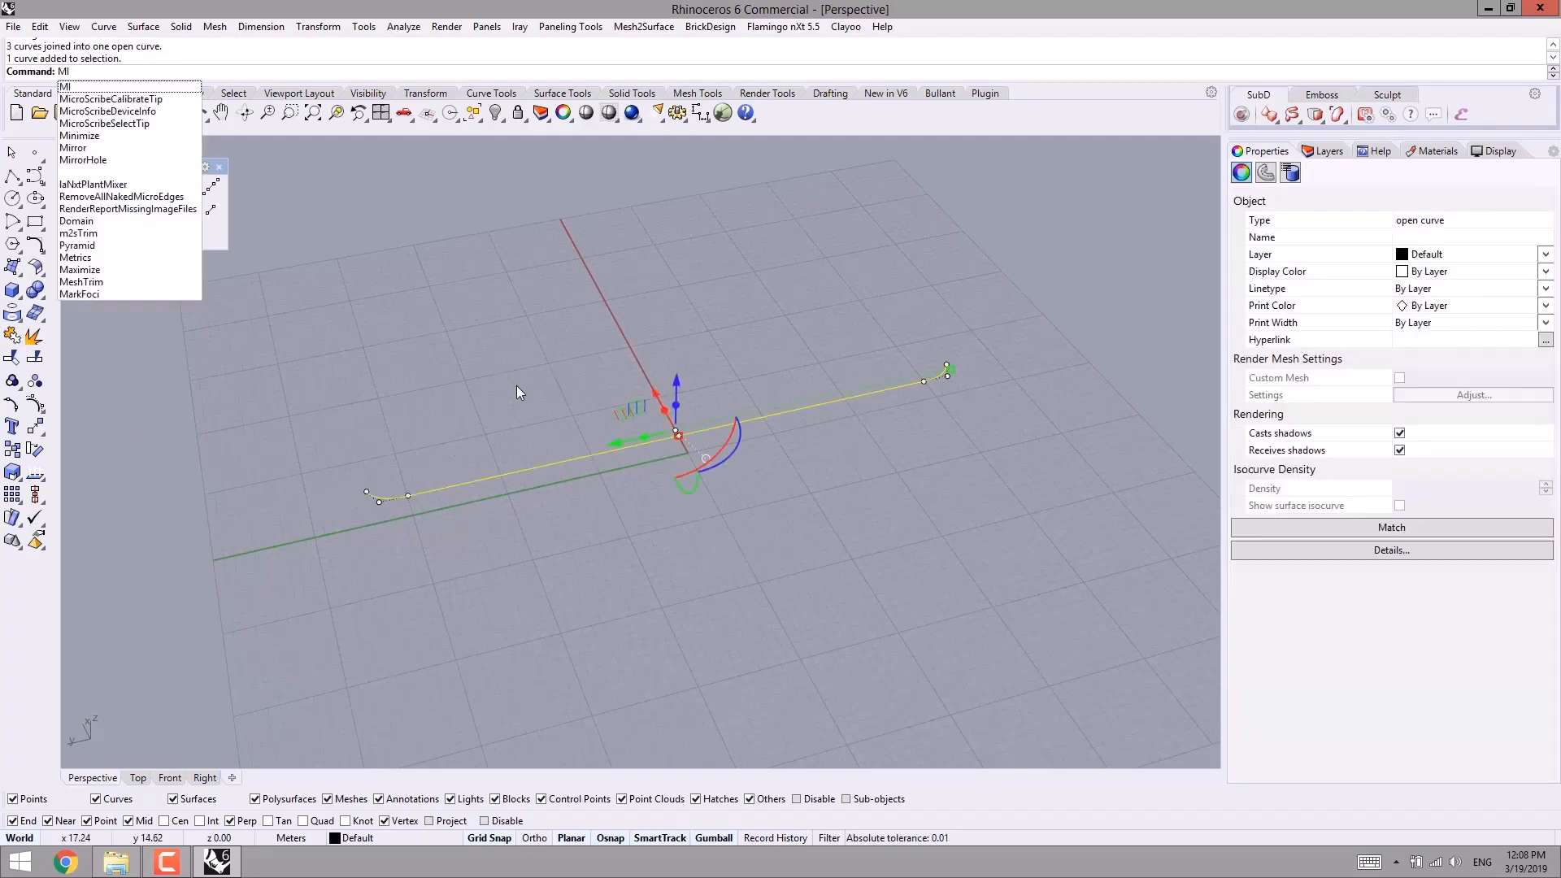
key(Return)
text(0)
key(Return)
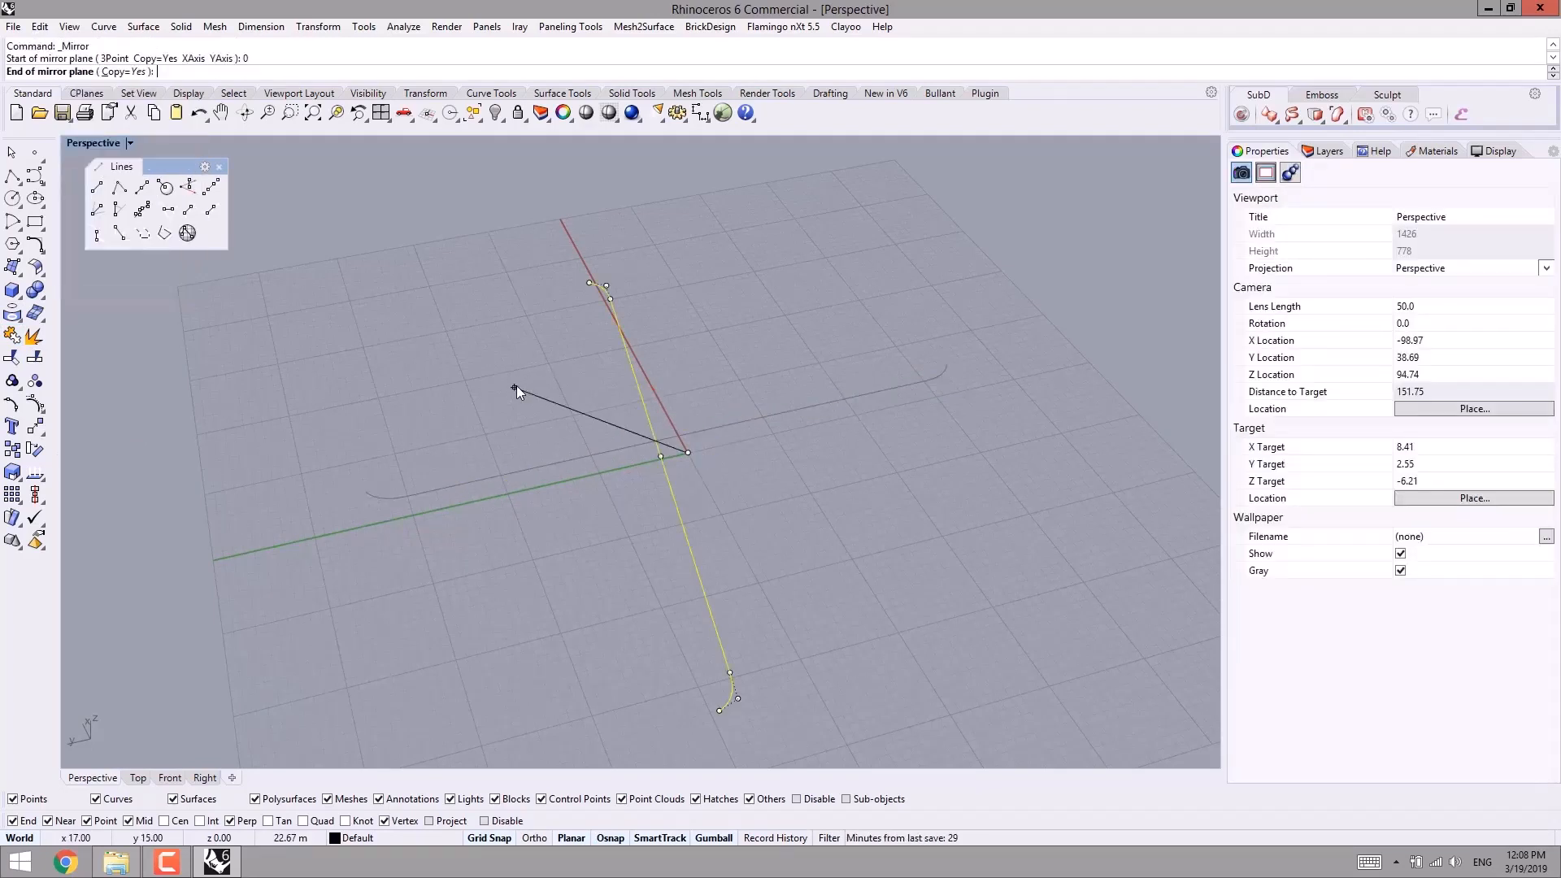
shift+click(1049, 413)
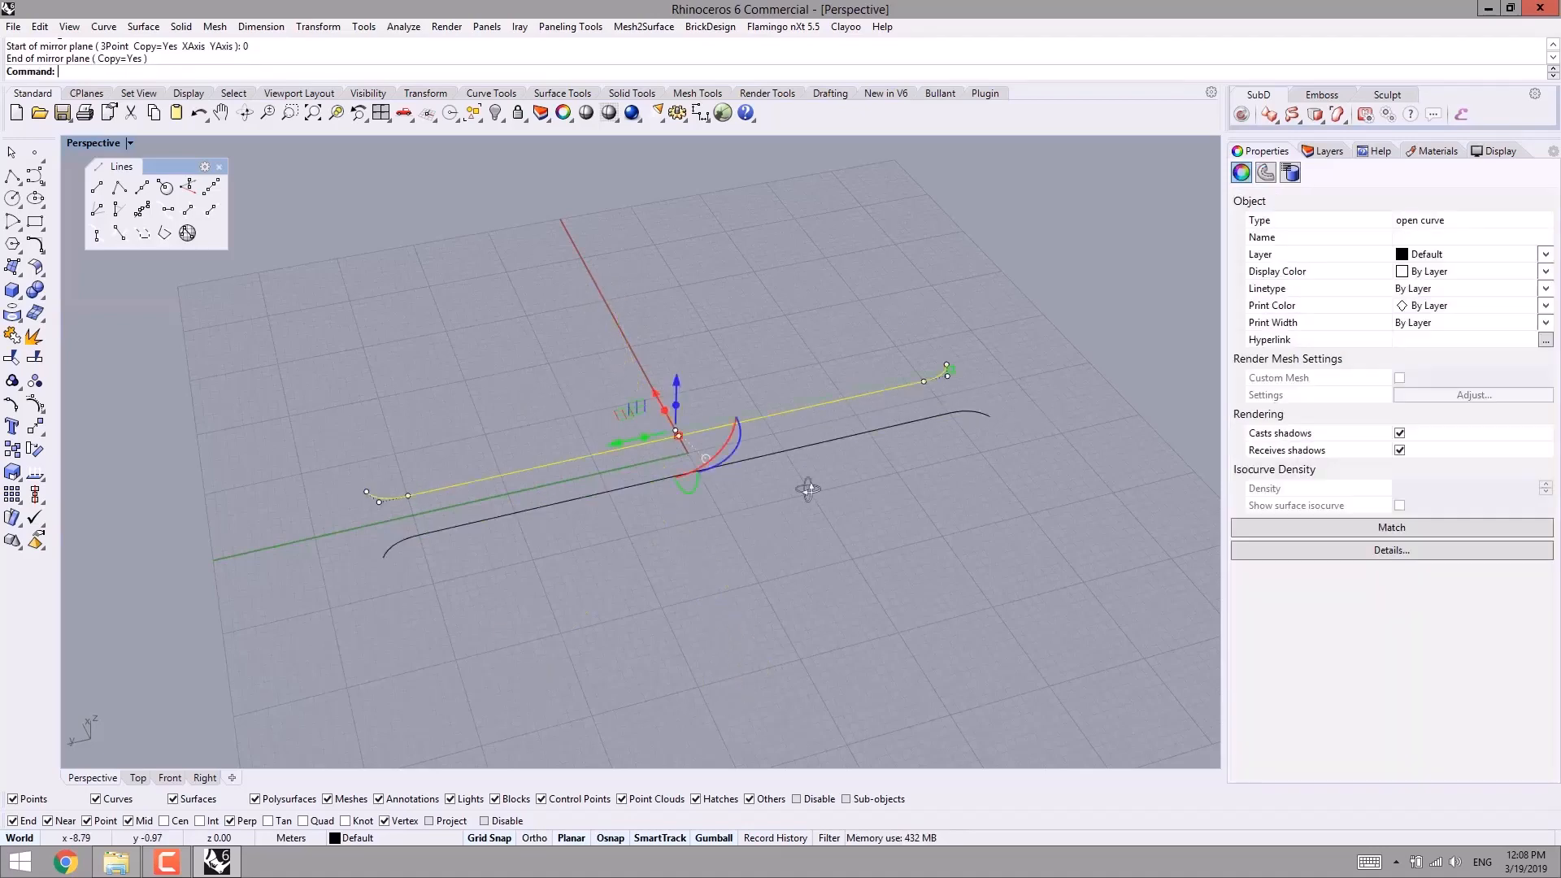
right_drag(805, 488, 792, 443)
click(632, 394)
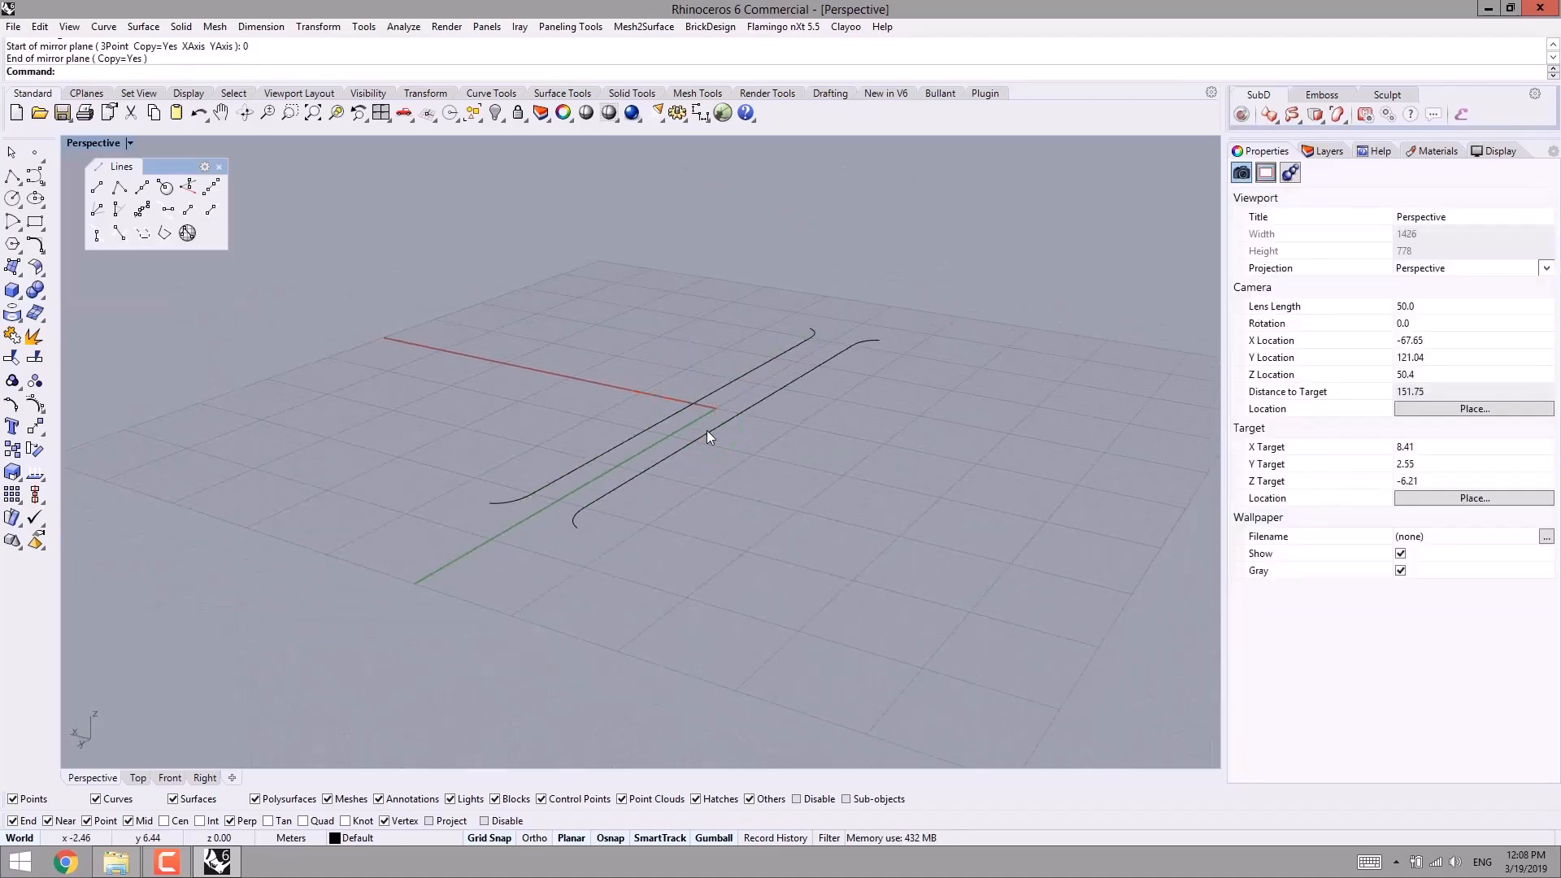
right_drag(611, 460, 475, 506)
- Check reference image P (12) in the Bridge 01 folder, close it, and bring the file into Rhino as a Picture
click(116, 862)
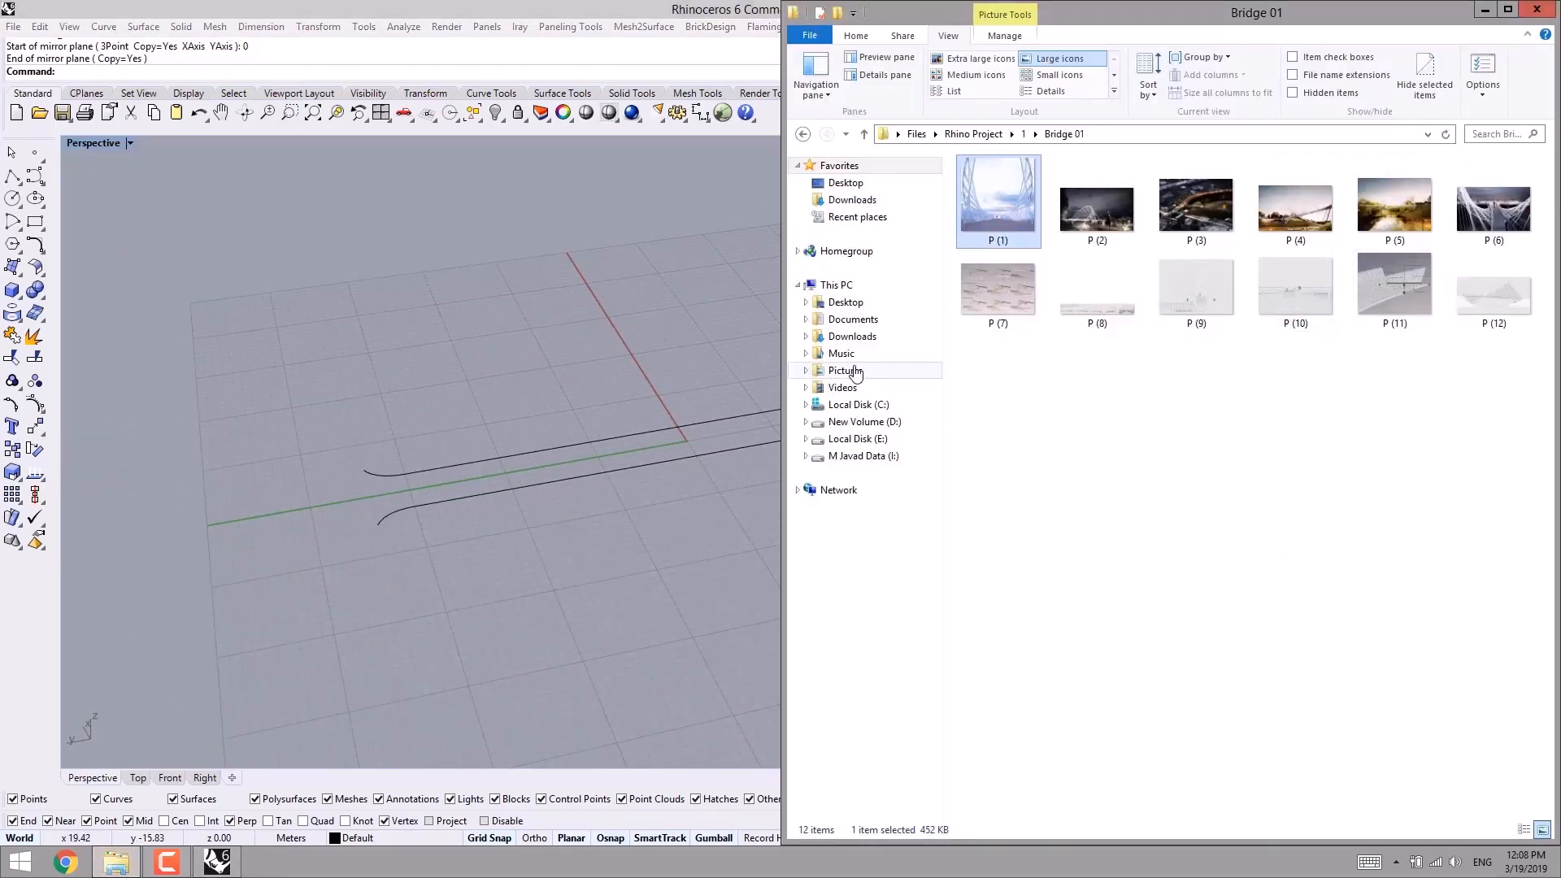
double_click(1497, 295)
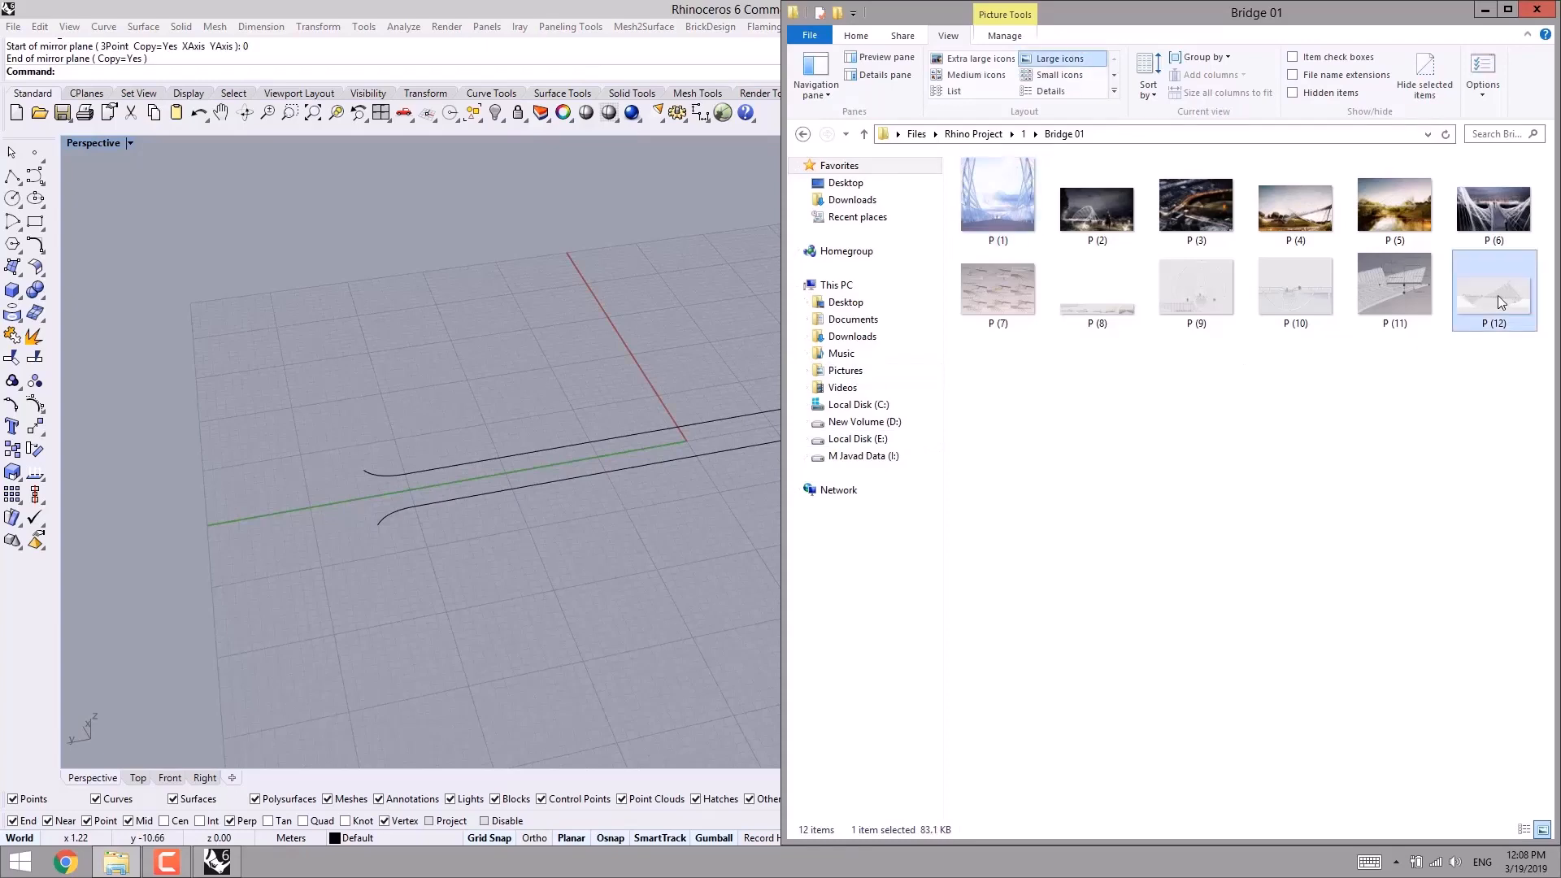
click(1540, 8)
drag(1500, 289, 527, 364)
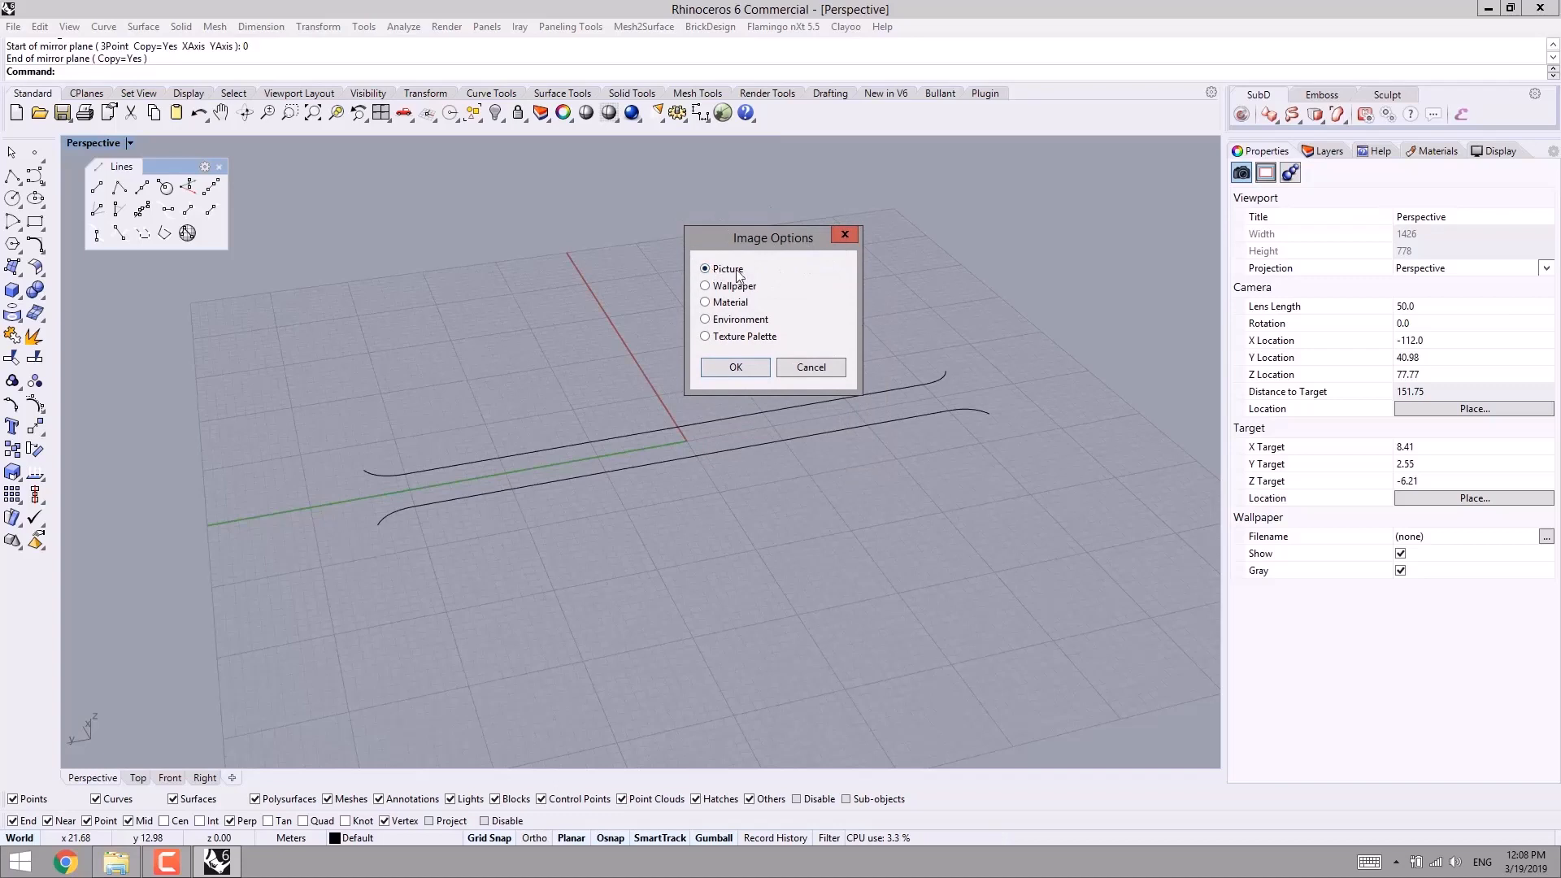
click(733, 368)
- Place the picture upright in the Right view, starting on the baseline about 30 m toward negative Y, about 80 m wide
scroll(597, 513, down, 4)
right_drag(585, 510, 521, 508)
scroll(456, 483, up, 4)
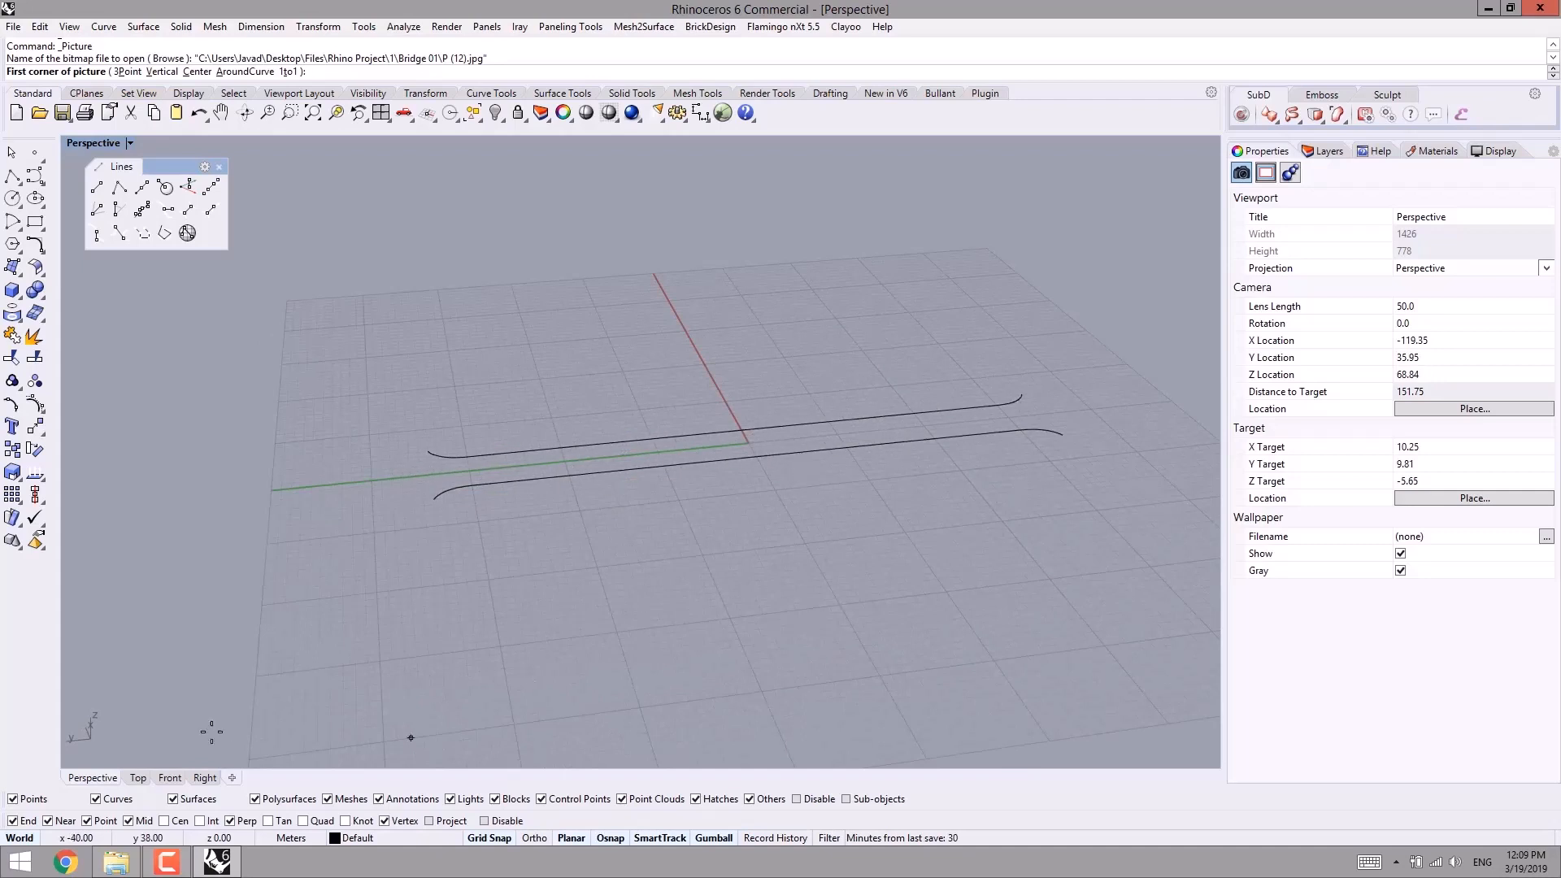
click(205, 778)
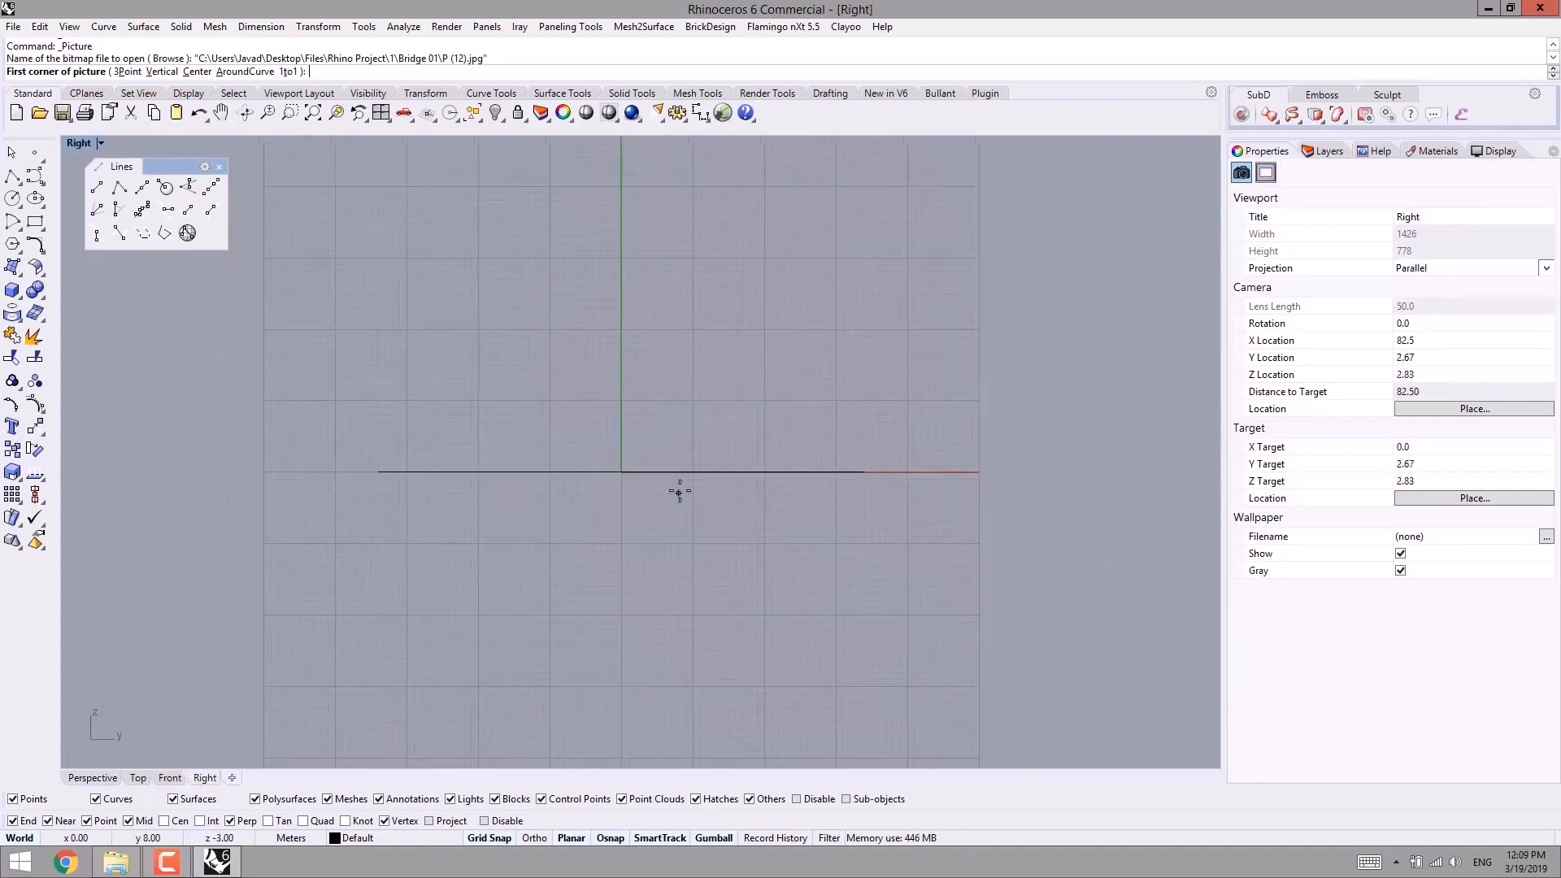
click(407, 472)
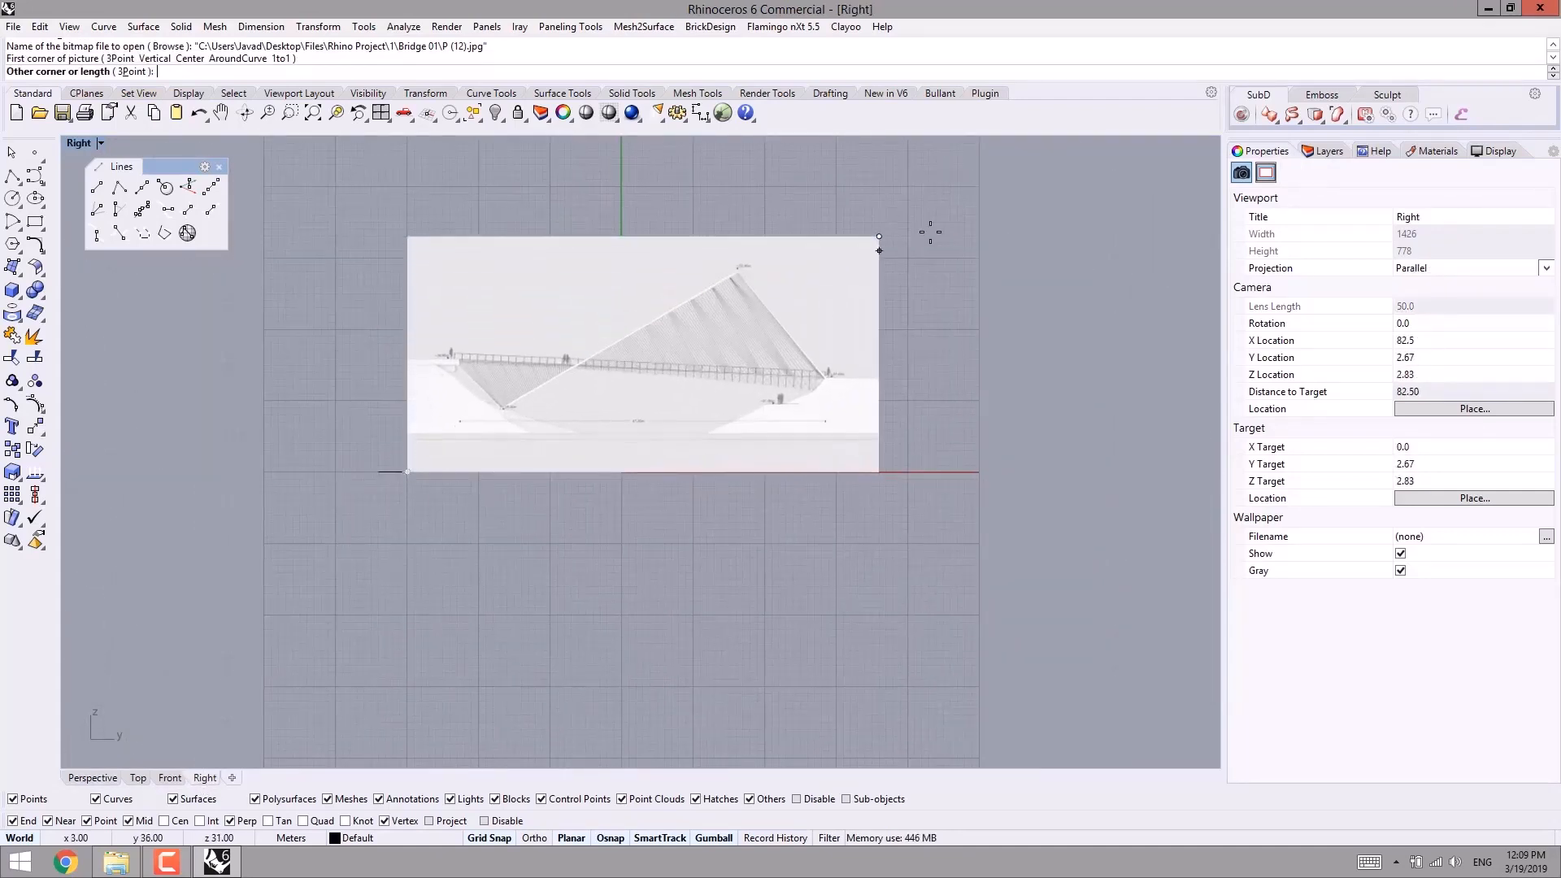
click(981, 188)
- Move the P (12) picture about 13 m down and about 2 m toward negative Y
click(698, 311)
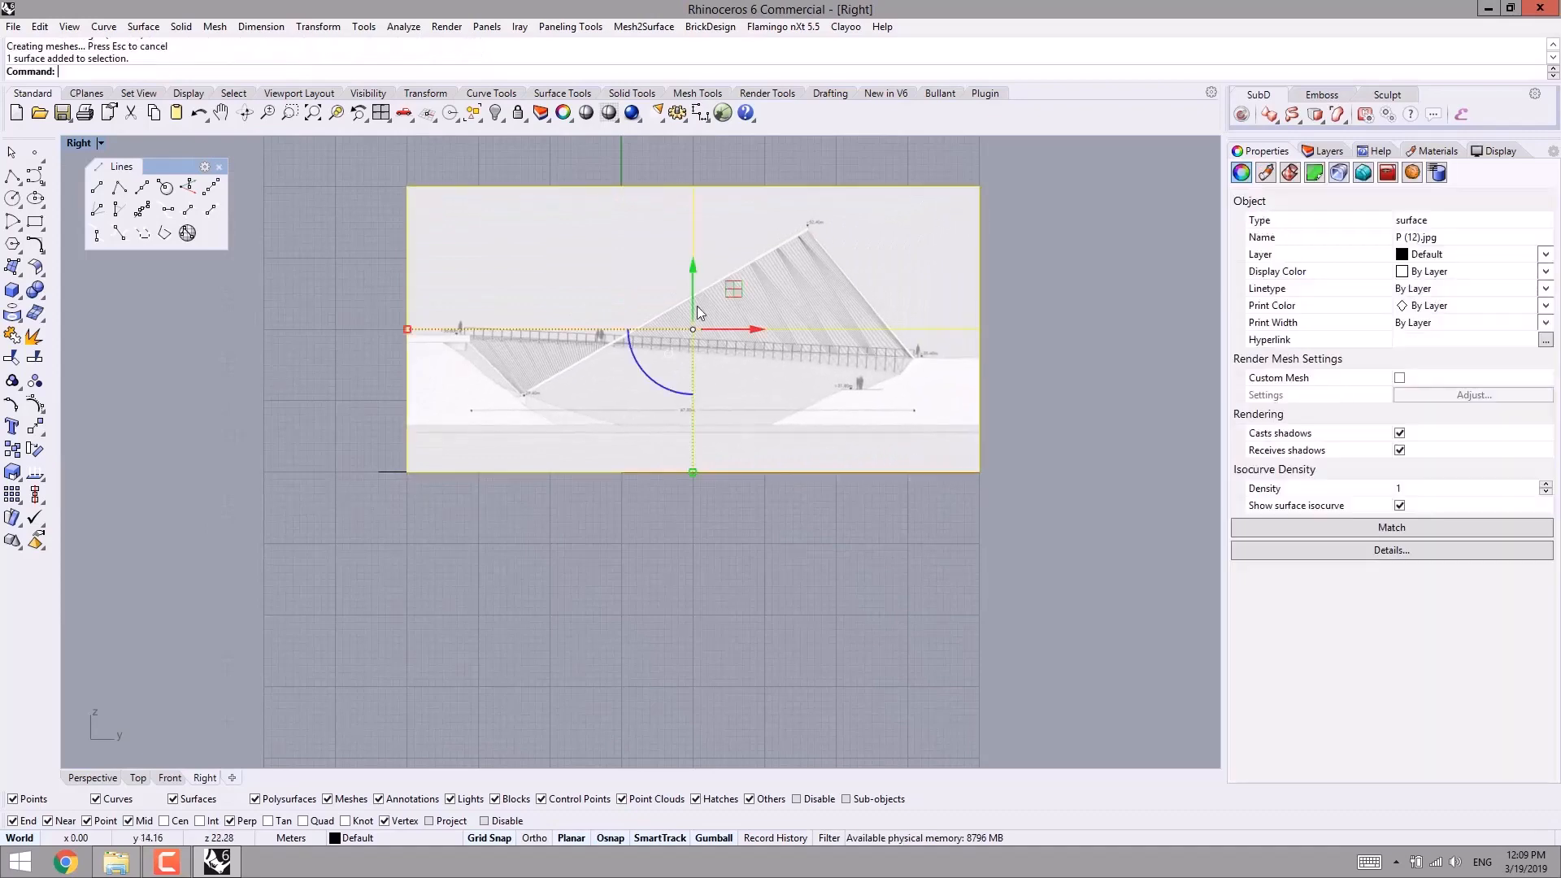
drag(693, 271, 693, 364)
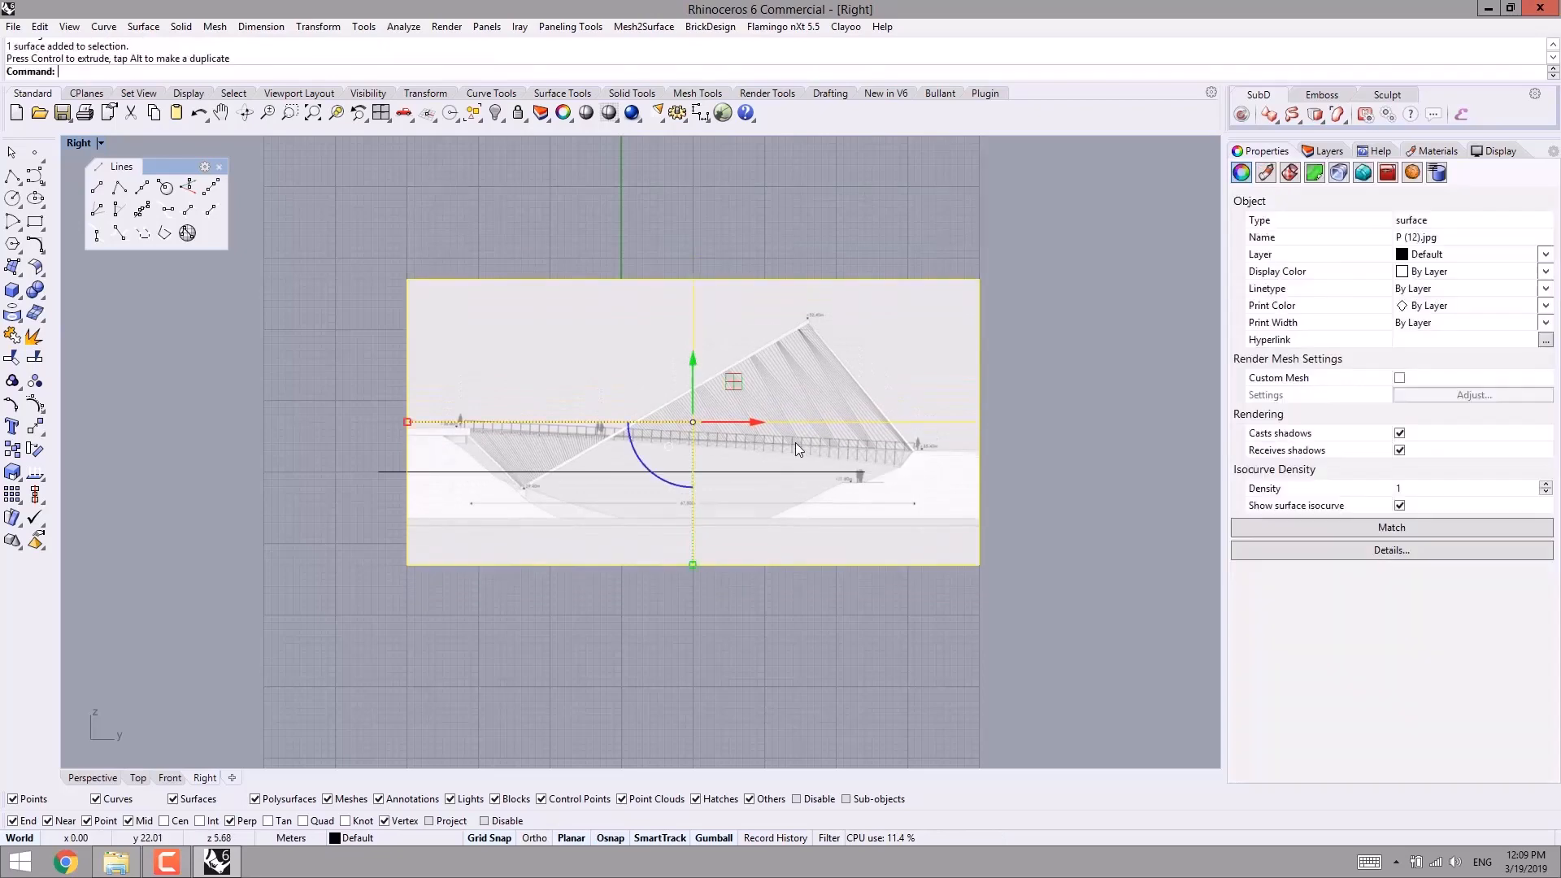
drag(758, 422, 744, 423)
- Scale the picture uniformly to about 82 m wide and shift it so the bridge's positive-Y end meets the deck curve's end
mouse_move(392, 422)
shift+mouse_down()
mouse_move(364, 423)
mouse_move(378, 423)
shift+mouse_up()
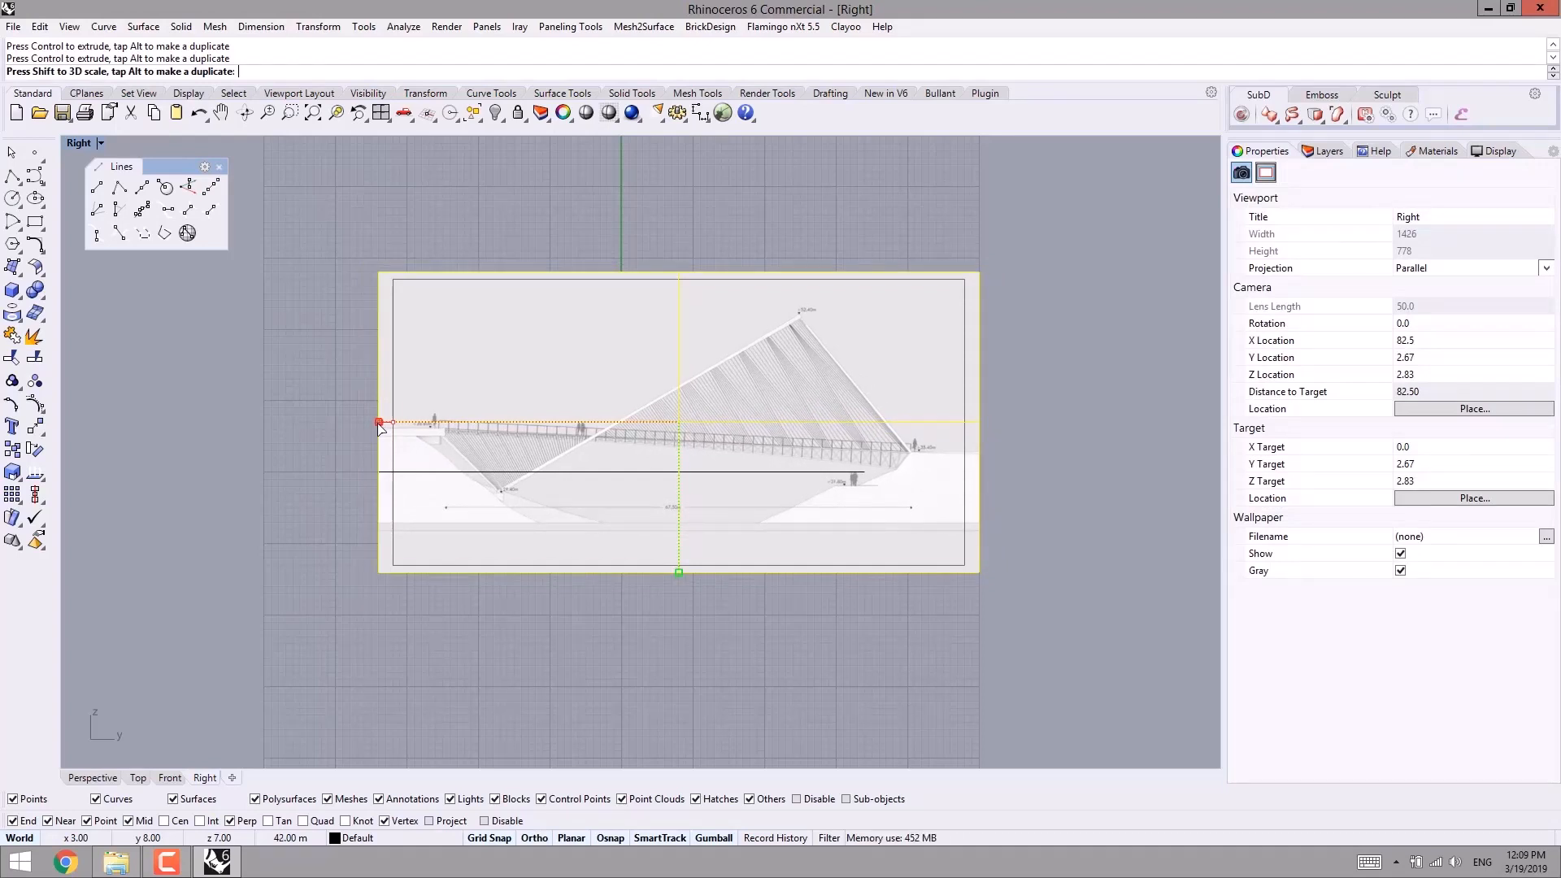
mouse_move(380, 427)
mouse_down()
mouse_move(420, 426)
mouse_move(387, 425)
mouse_up()
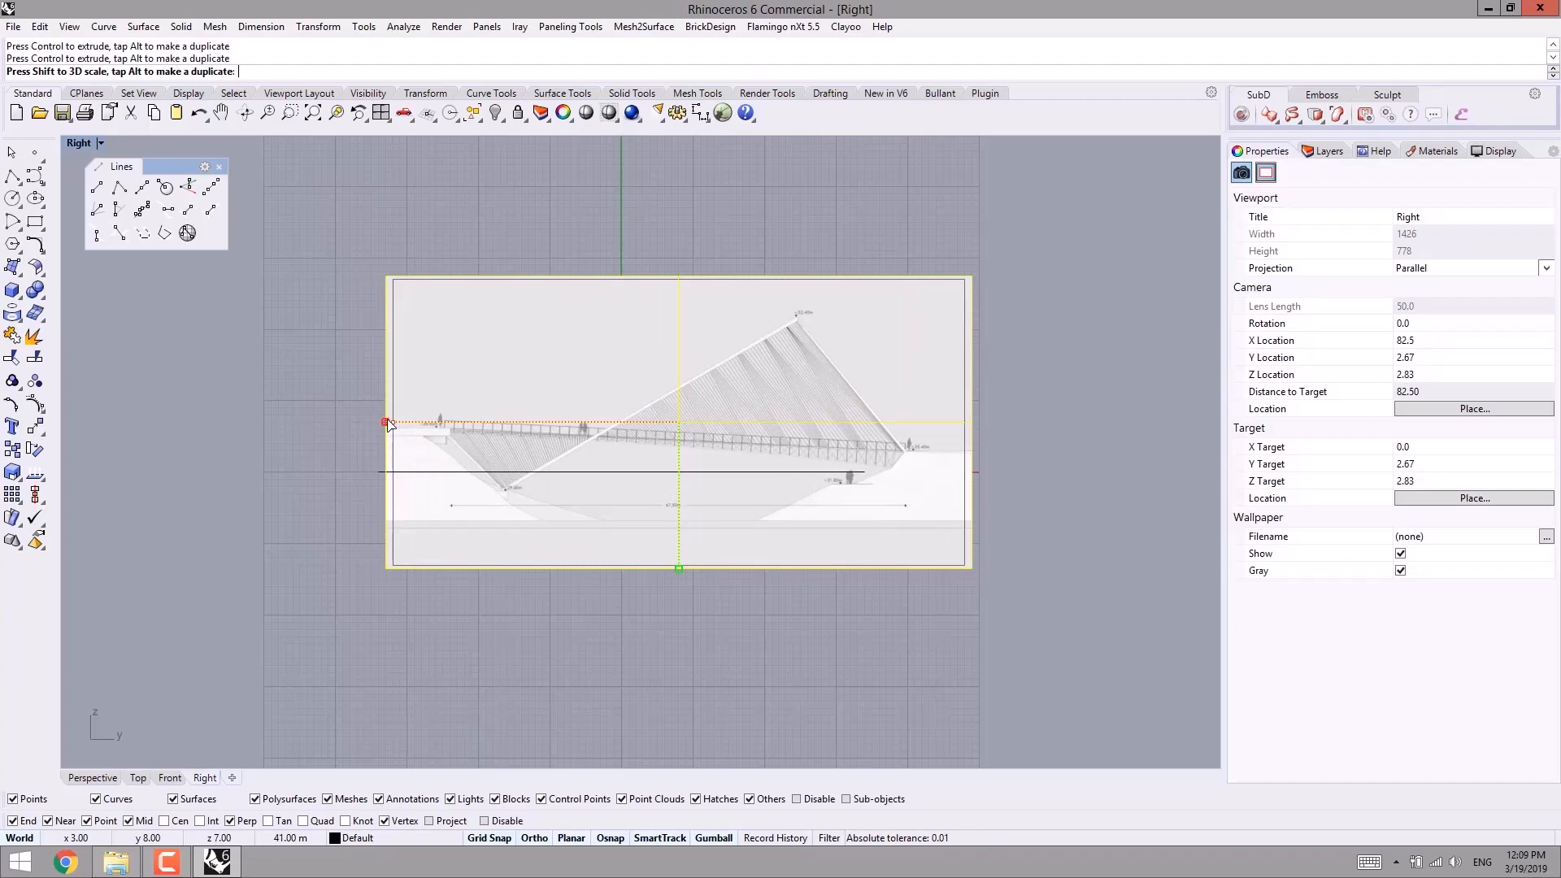
mouse_move(389, 424)
mouse_down()
mouse_move(226, 441)
mouse_move(307, 423)
mouse_move(233, 422)
mouse_move(439, 424)
mouse_move(279, 422)
mouse_move(392, 430)
mouse_up()
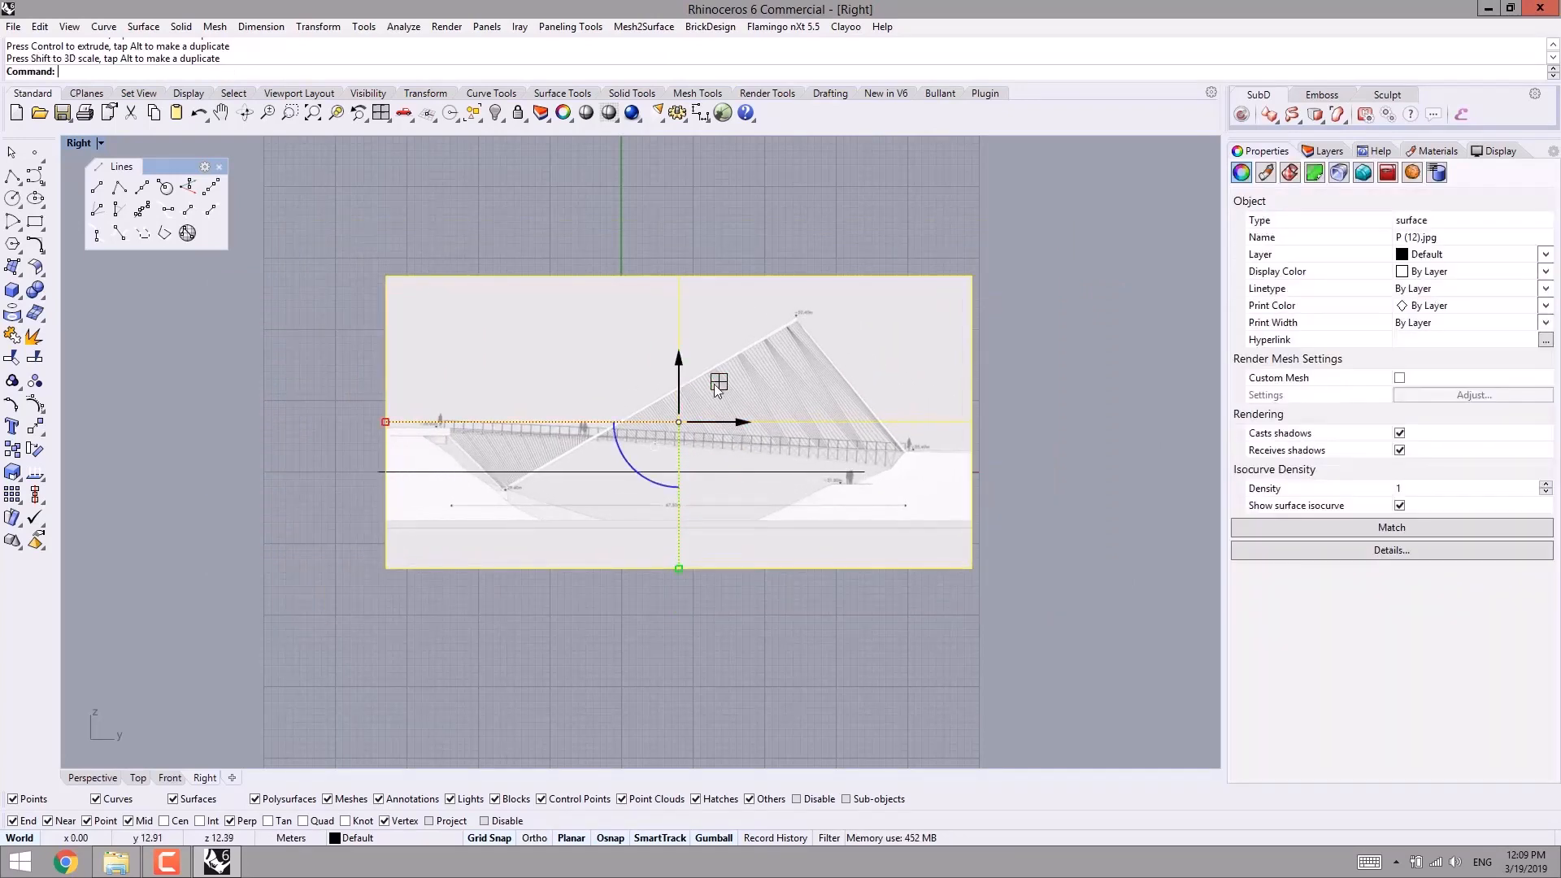
drag(709, 400, 658, 413)
right_drag(452, 569, 391, 507)
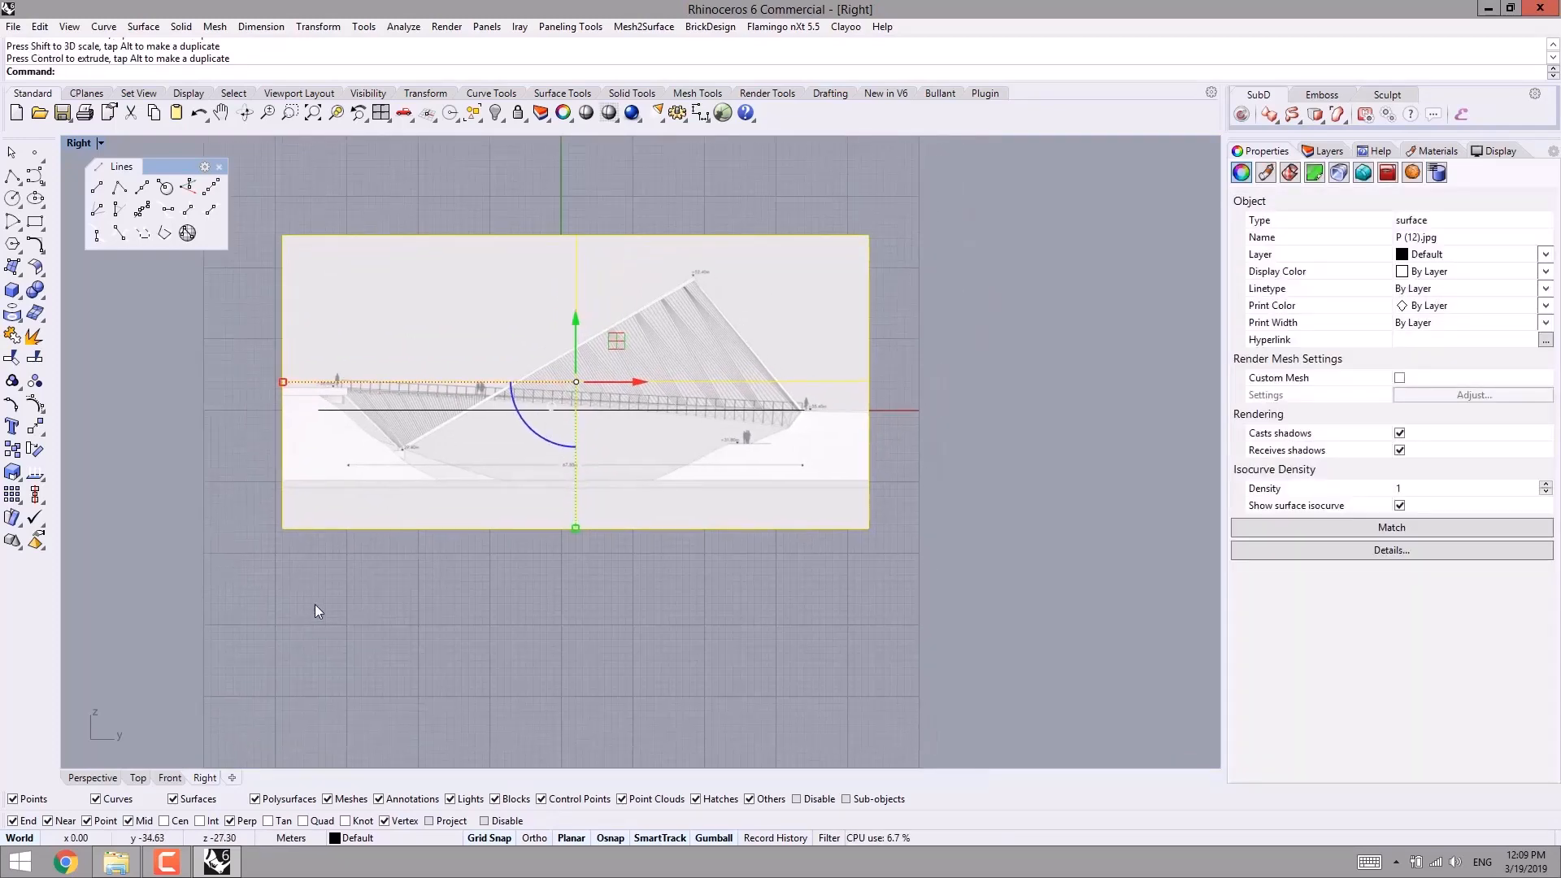
click(350, 576)
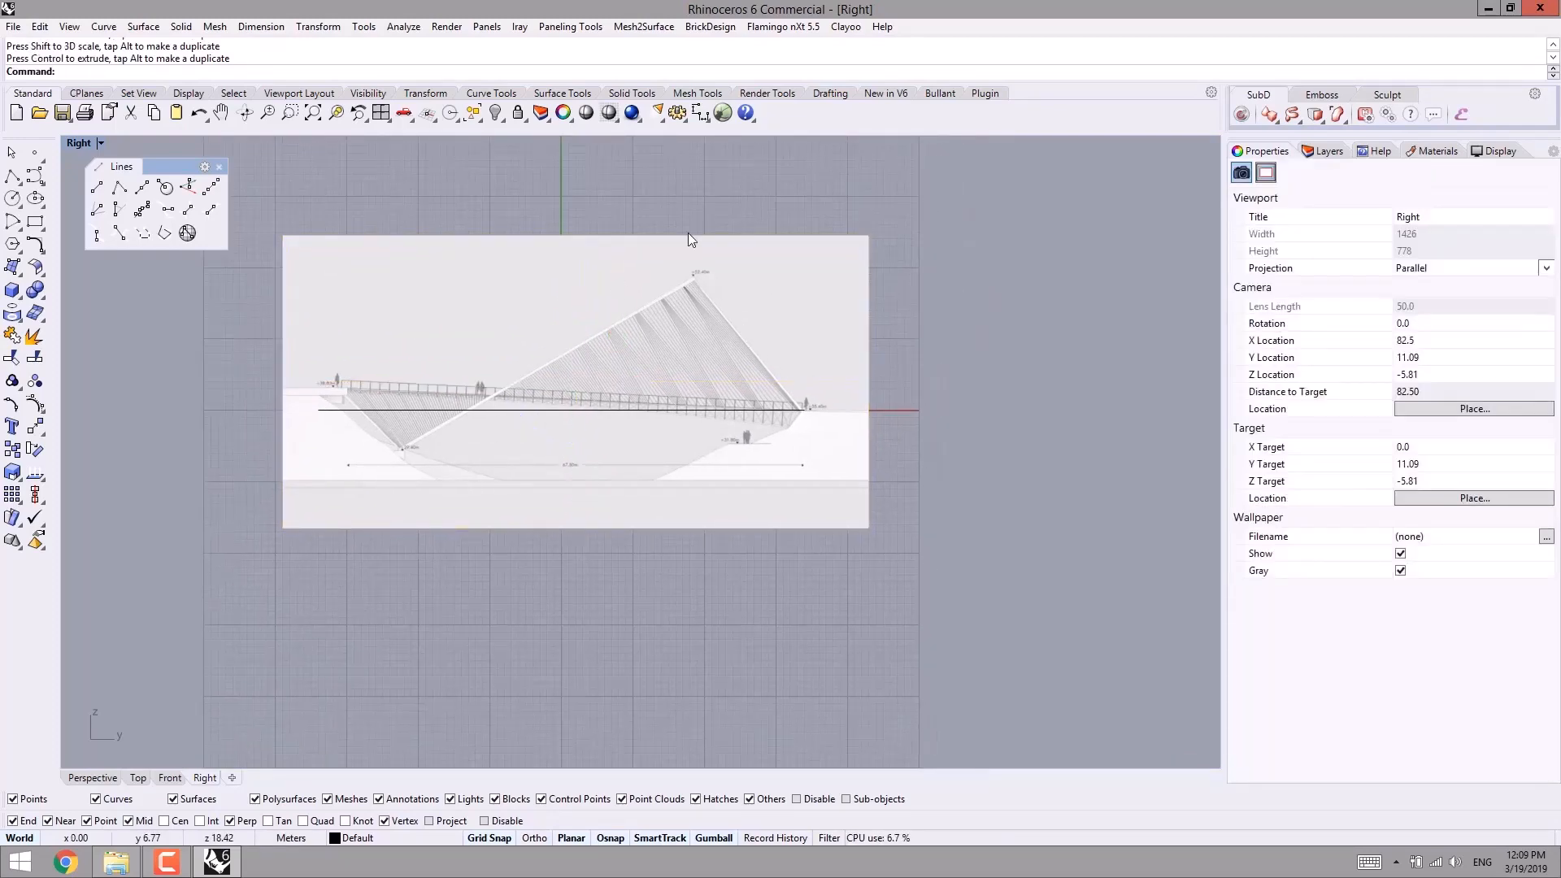
- With Grid Snap off, place a point object at the arch's lower foot, at the drawing's 29.40 m level mark
scroll(687, 233, up, 4)
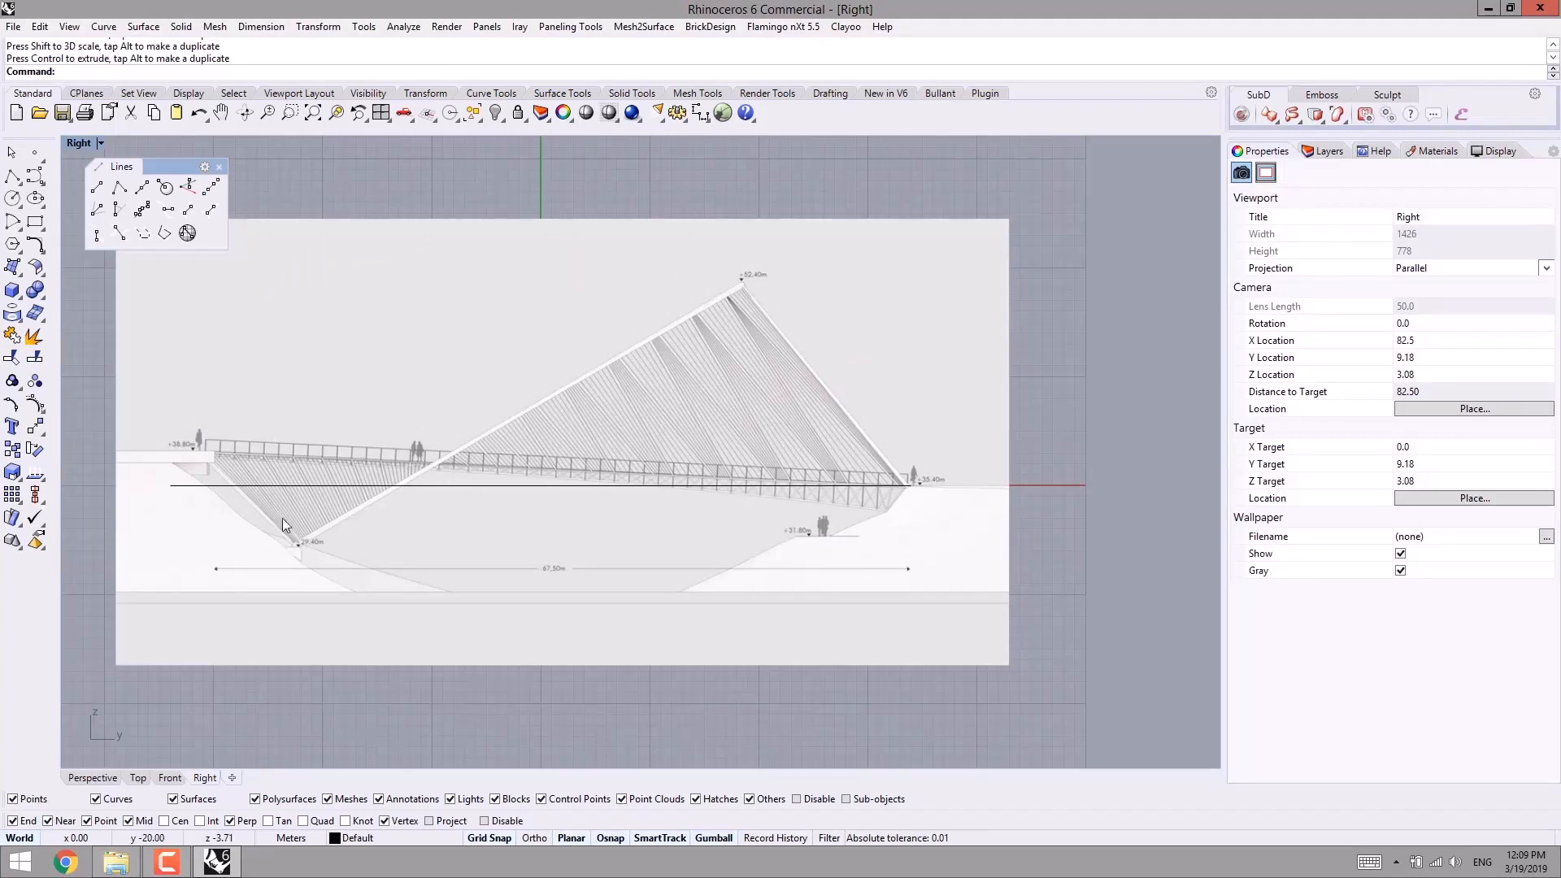
click(35, 152)
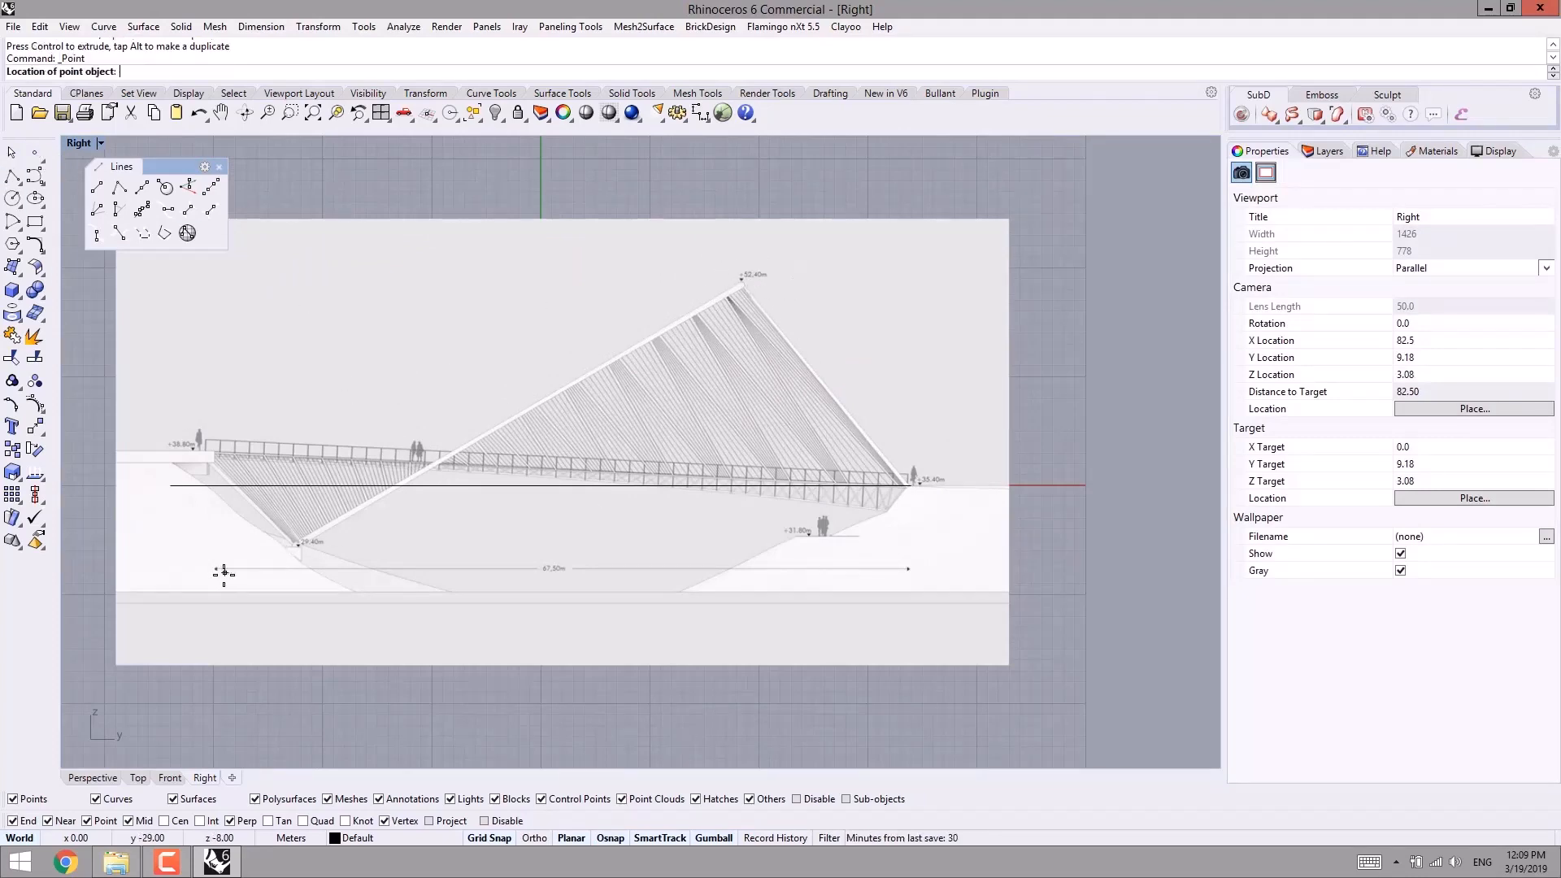
scroll(223, 573, up, 4)
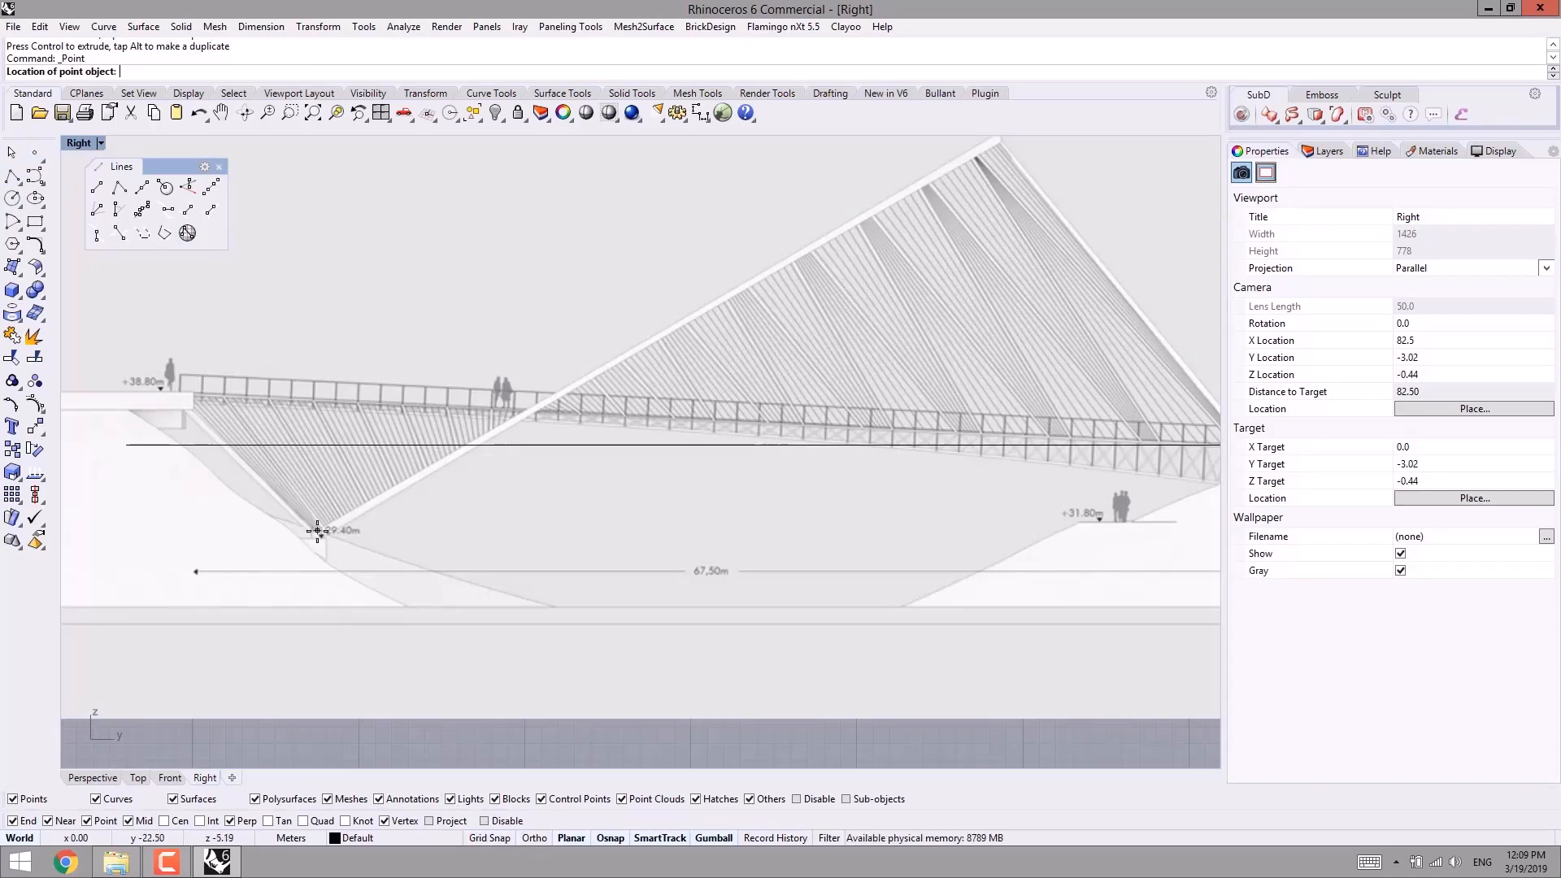
scroll(317, 531, down, 3)
scroll(435, 539, up, 3)
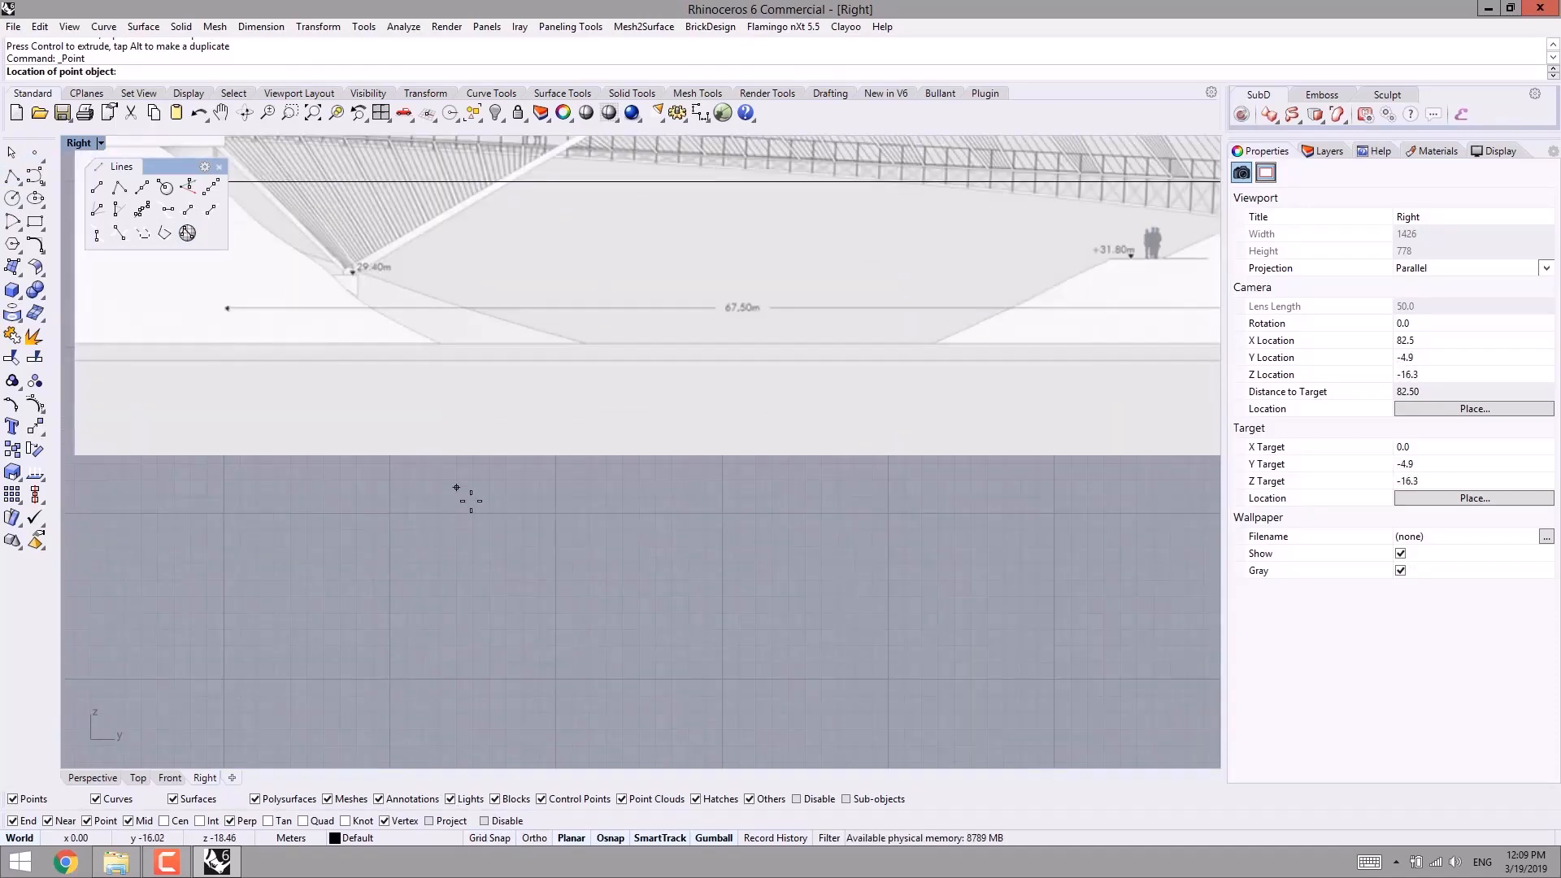
scroll(415, 317, up, 3)
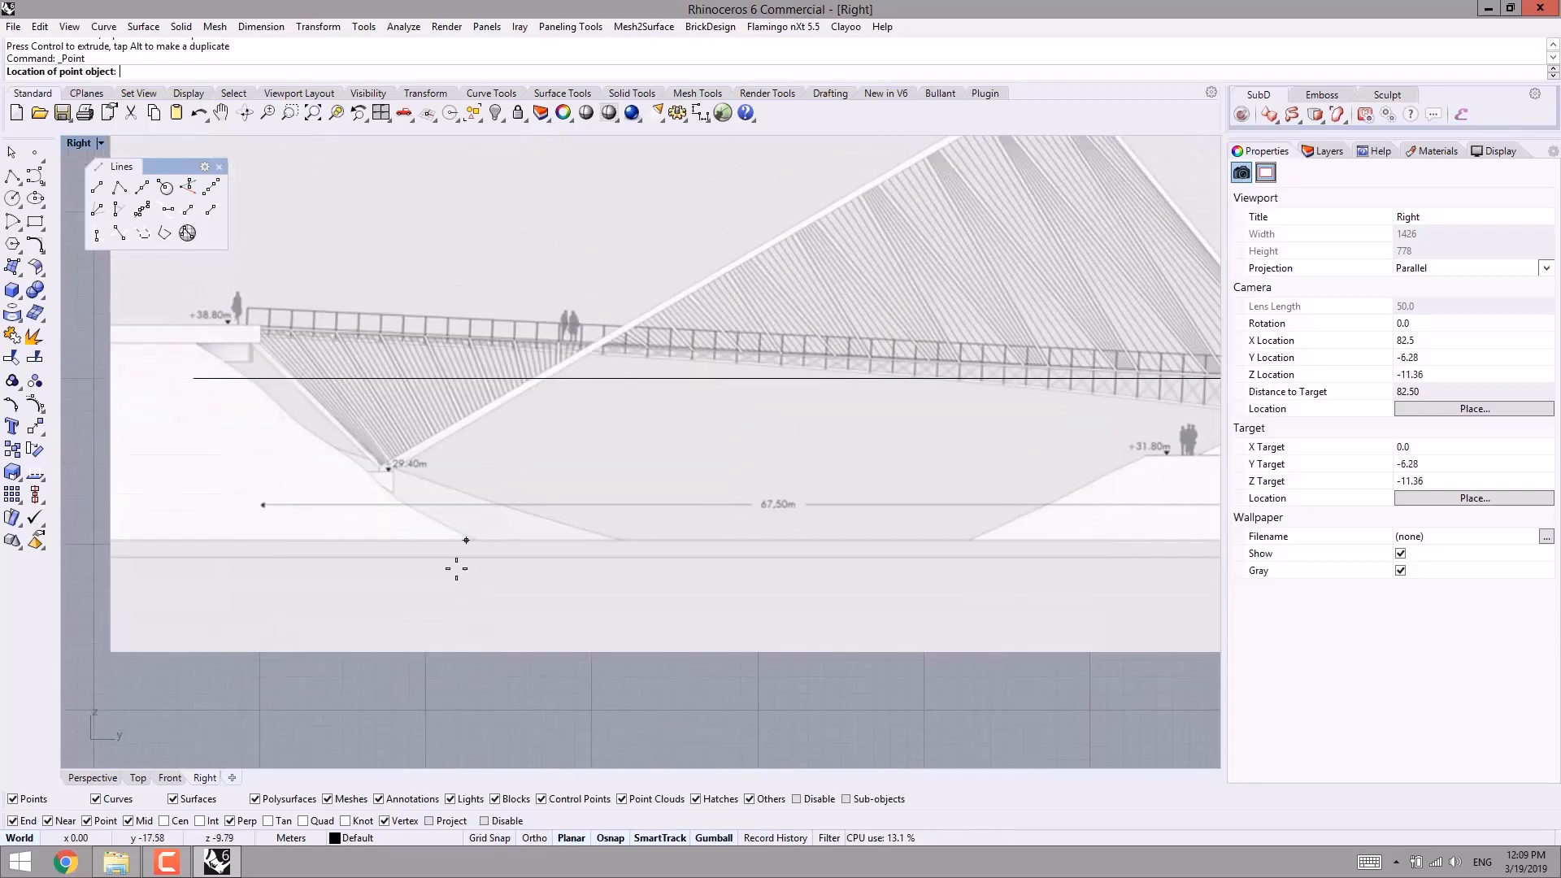
click(382, 460)
- Place a second point object at the tilted arch's top end, at the drawing's 52,40 m level mark
scroll(553, 416, down, 8)
right_drag(648, 407, 498, 595)
scroll(716, 413, up, 8)
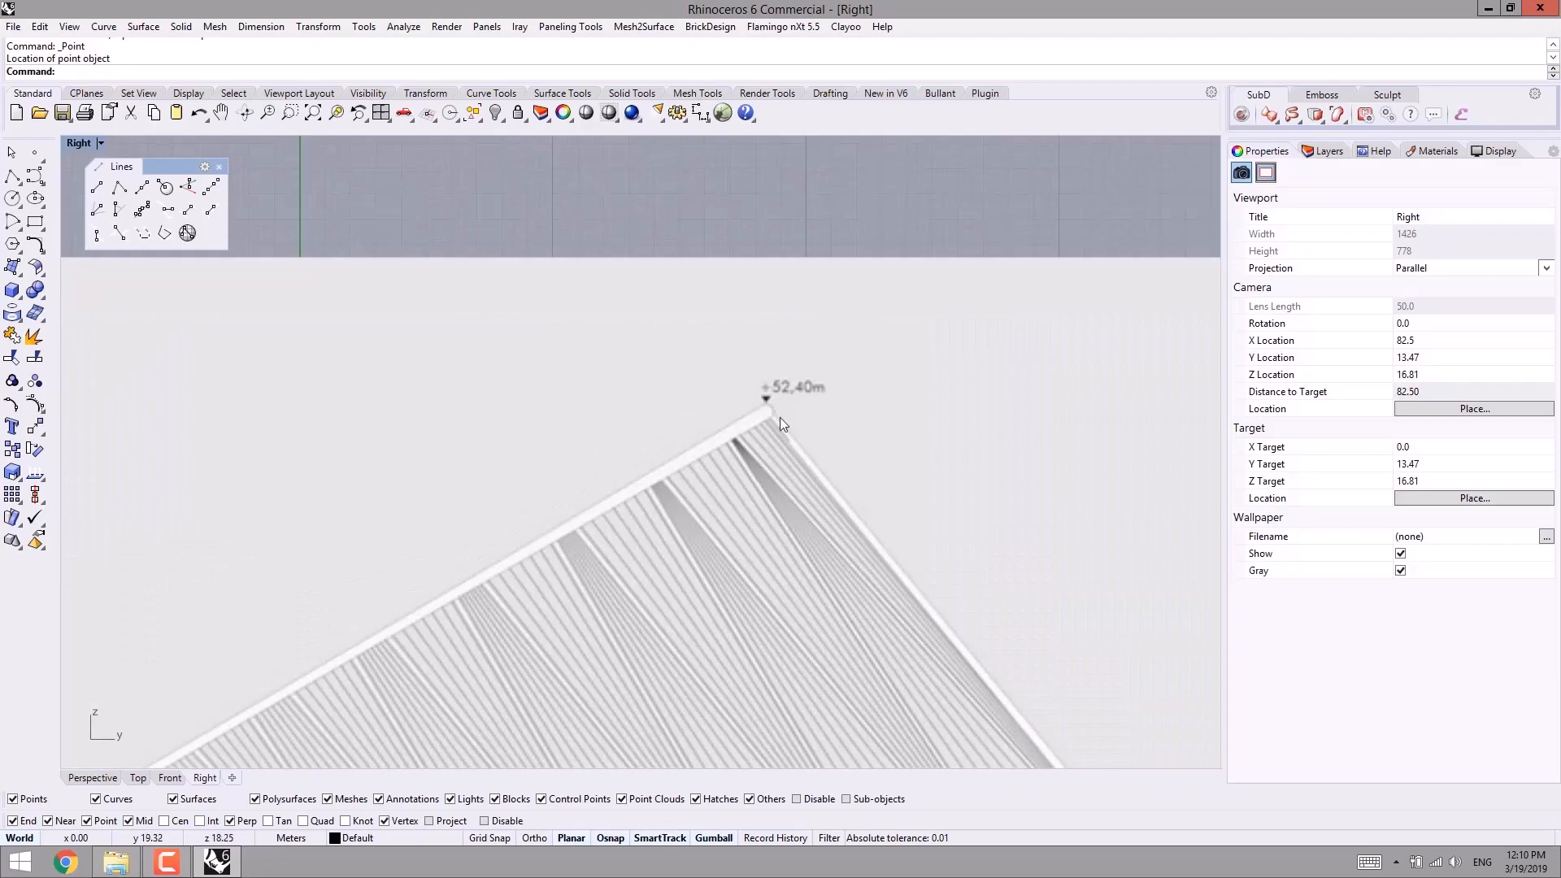
click(35, 152)
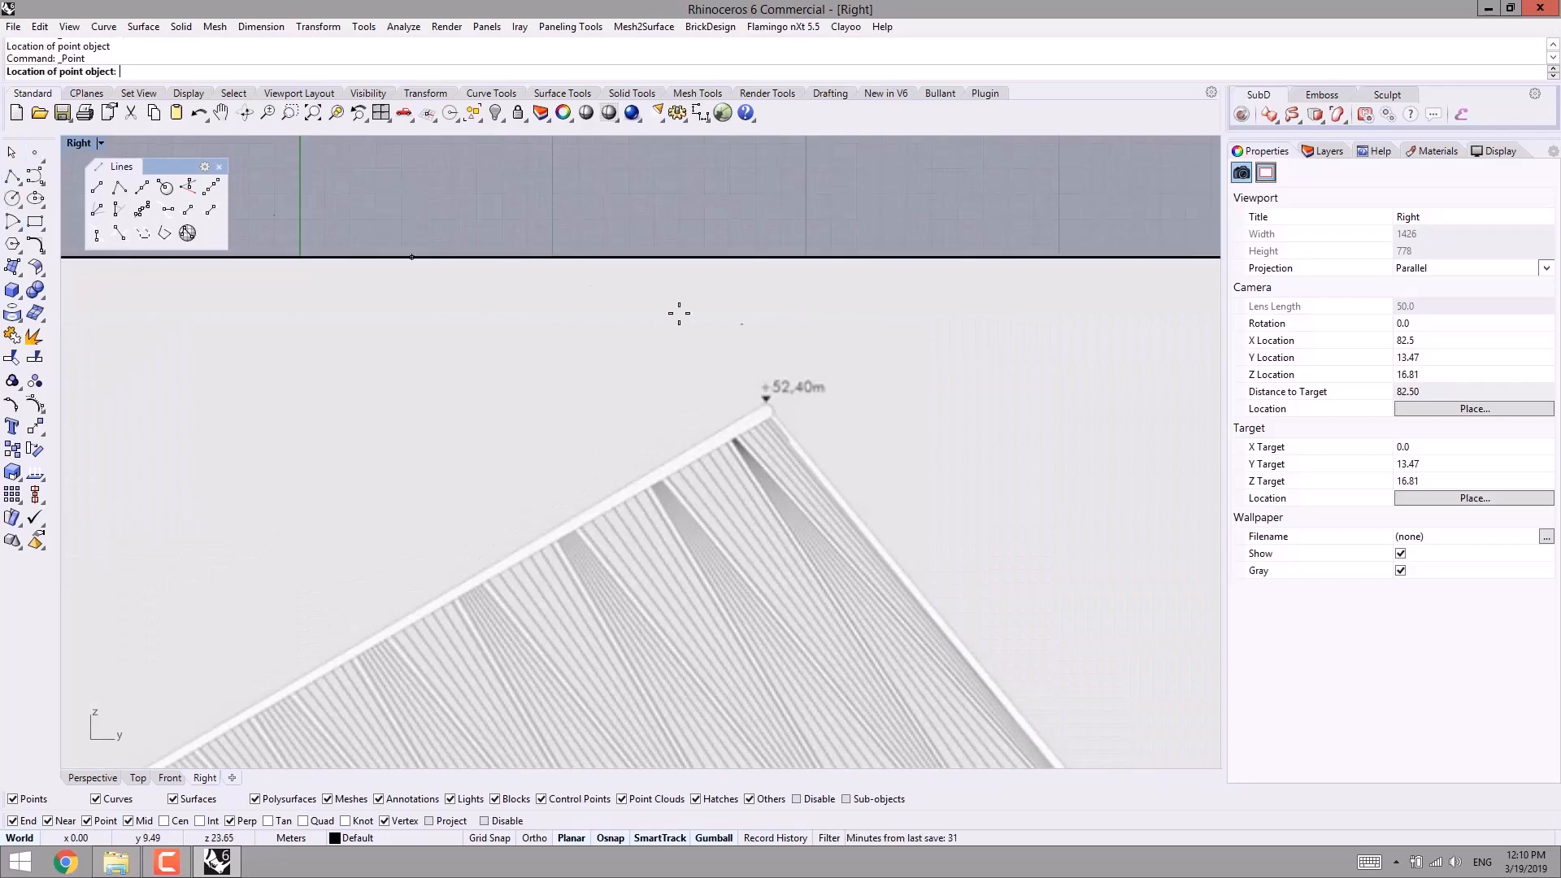
click(769, 407)
- Hide the P (12) picture in the Perspective view and switch to the Top view, framing the deck curves and both points
scroll(585, 479, down, 10)
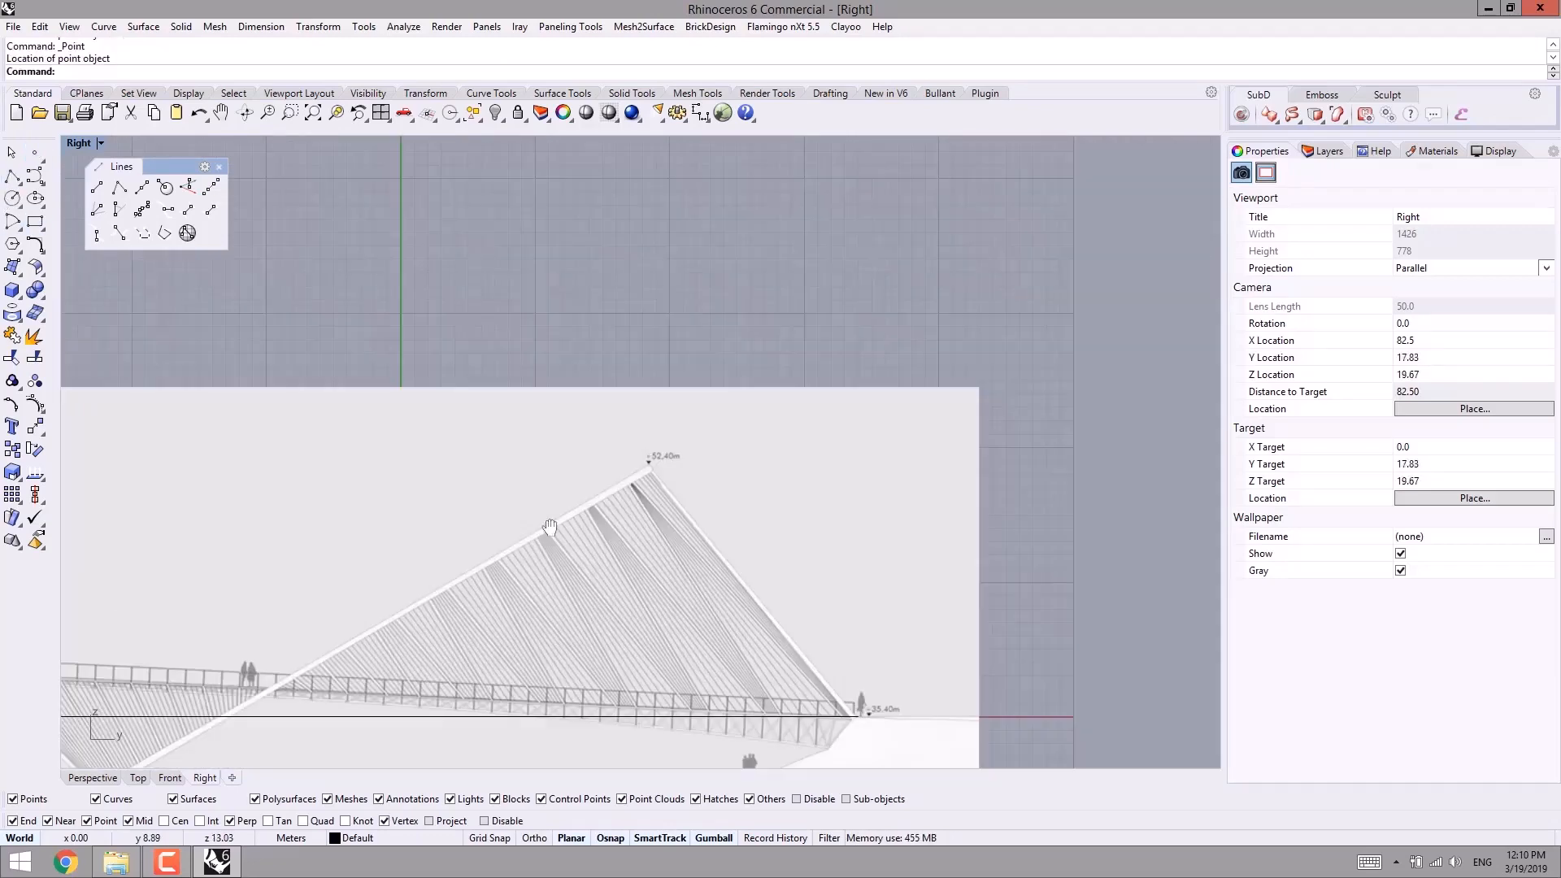
click(96, 777)
right_drag(207, 721, 494, 611)
right_drag(641, 310, 696, 423)
click(725, 298)
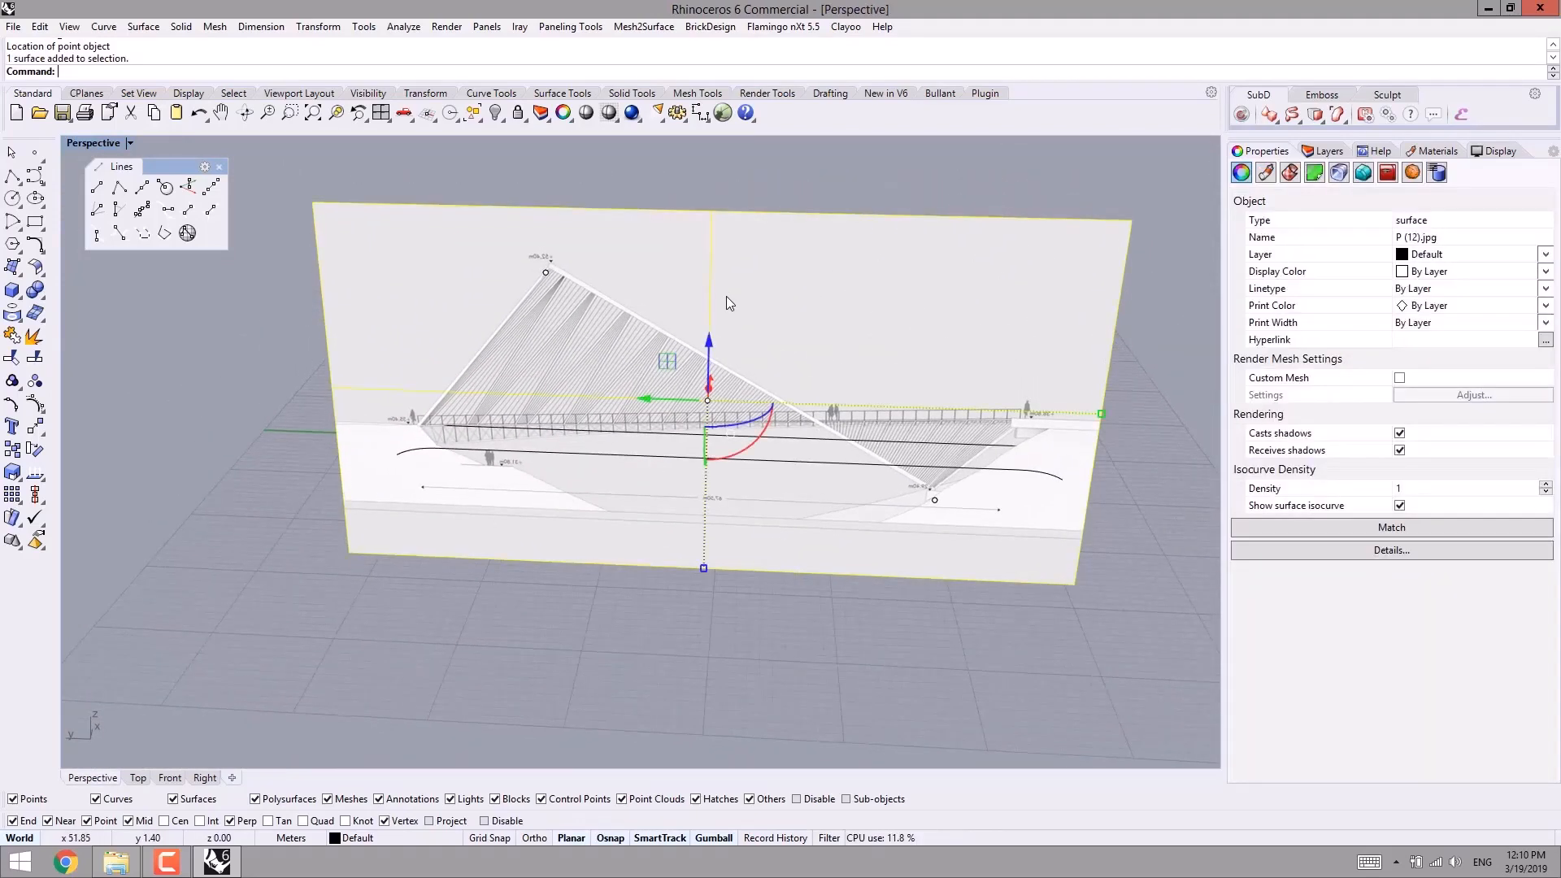
mouse_move(720, 332)
right_down()
mouse_move(692, 316)
mouse_move(688, 336)
right_up()
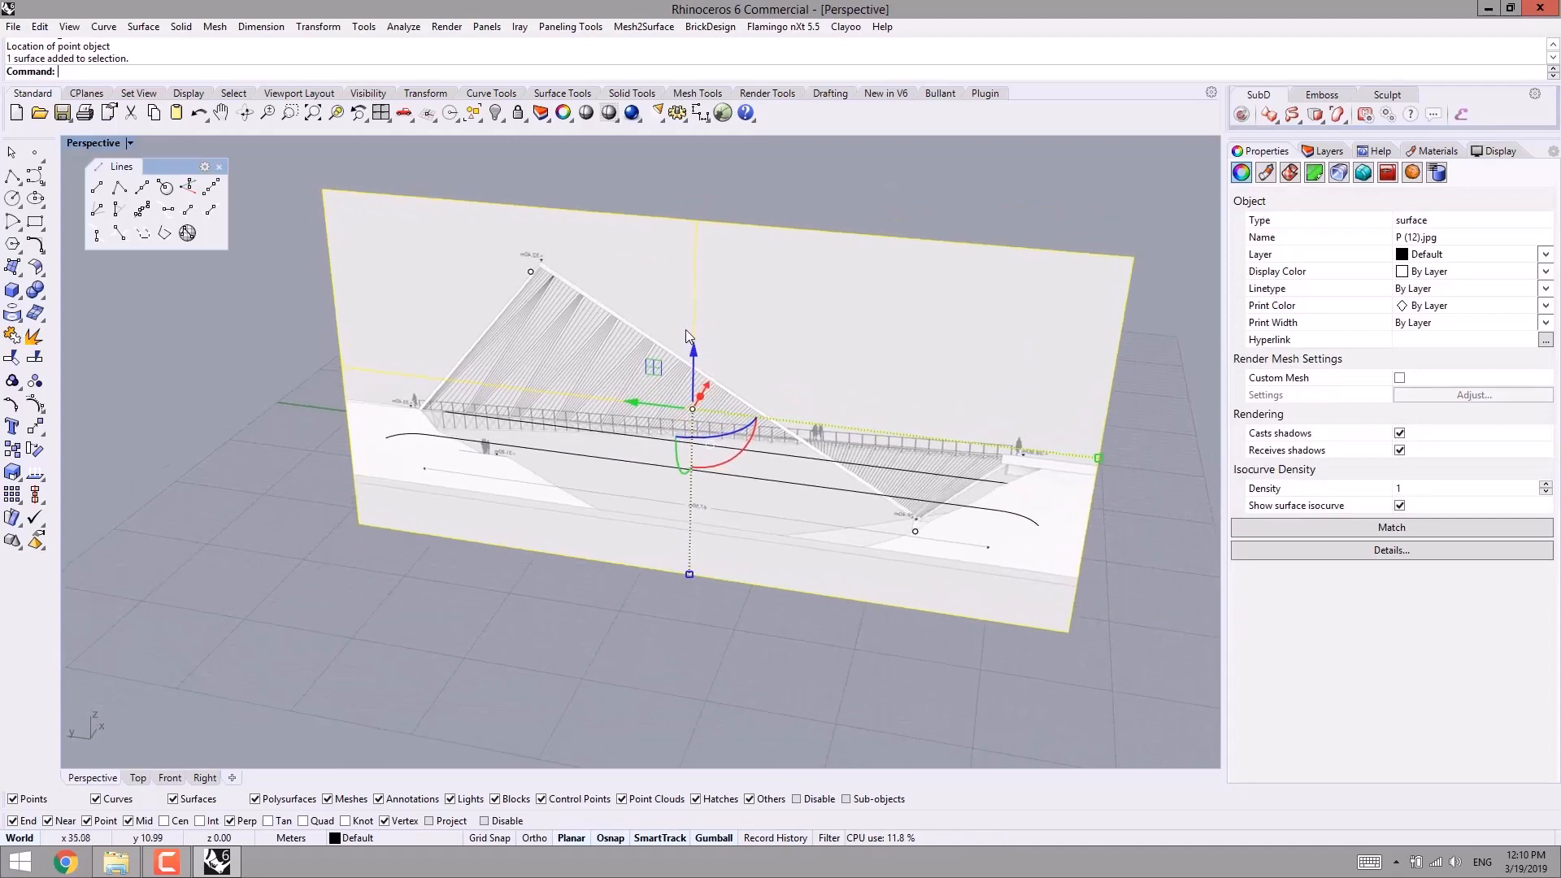
key(ctrl+h)
right_drag(714, 410, 589, 476)
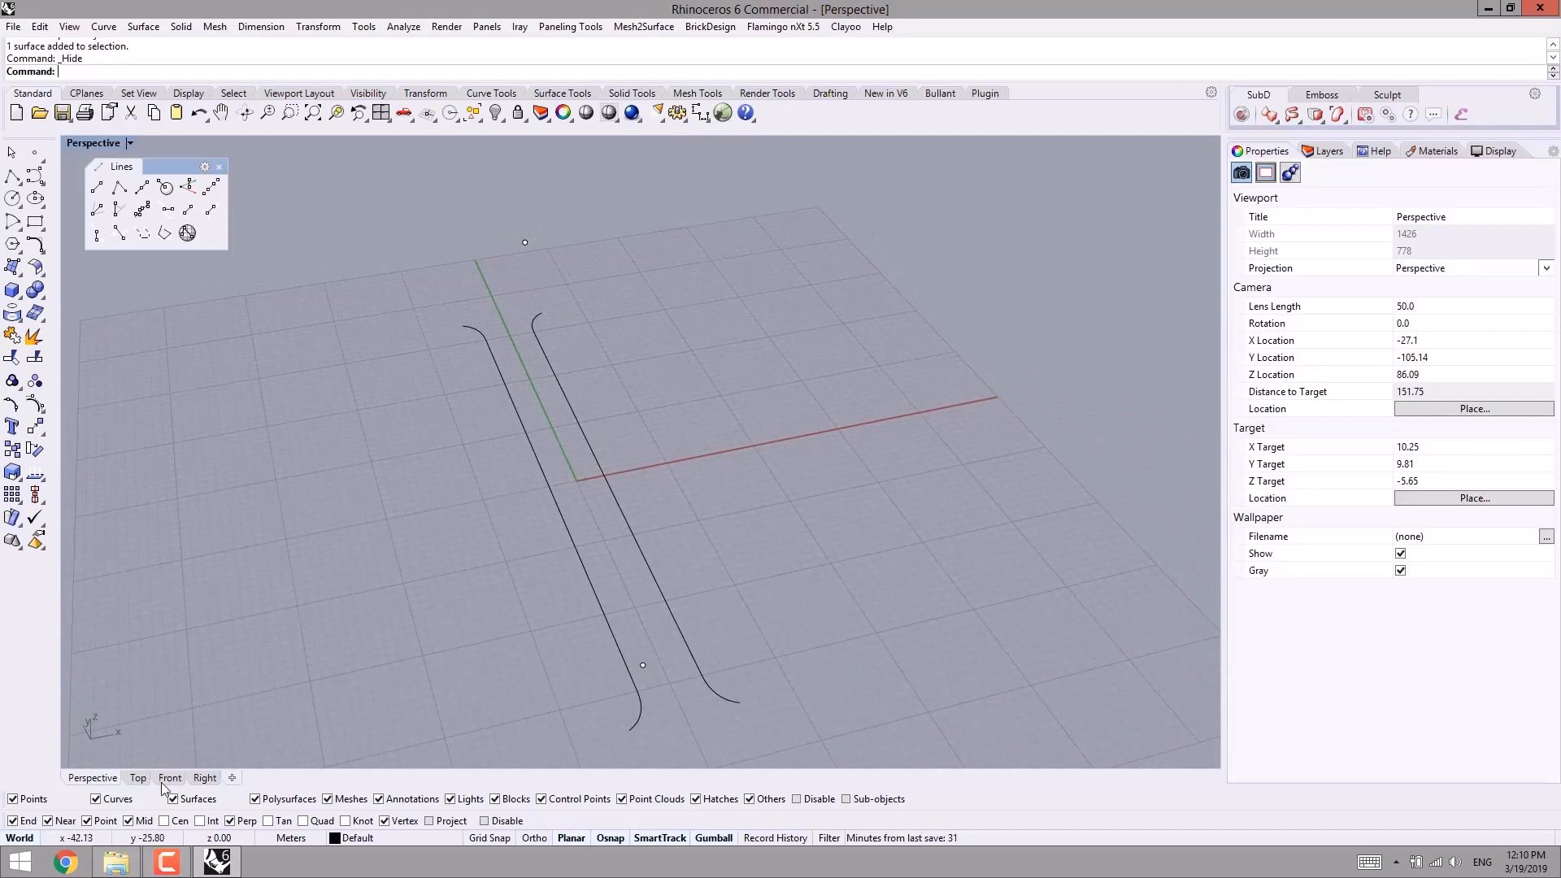
click(138, 778)
right_drag(445, 544, 519, 450)
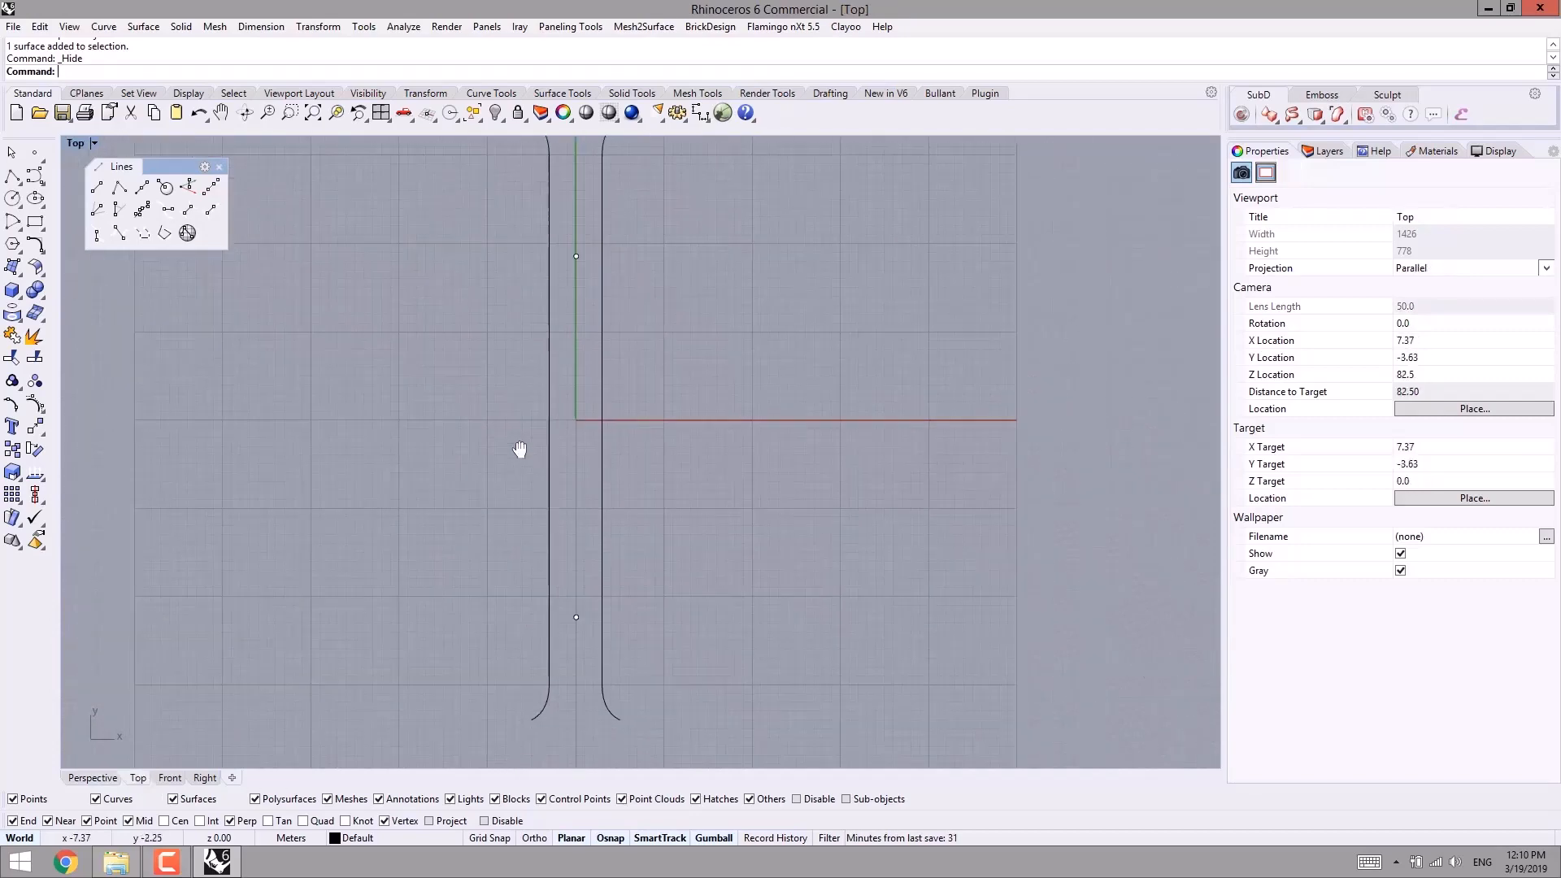
- Draw a semicircular arc centred on the origin, starting at the lower reference point and sweeping through negative X to the Y axis
scroll(520, 450, down, 2)
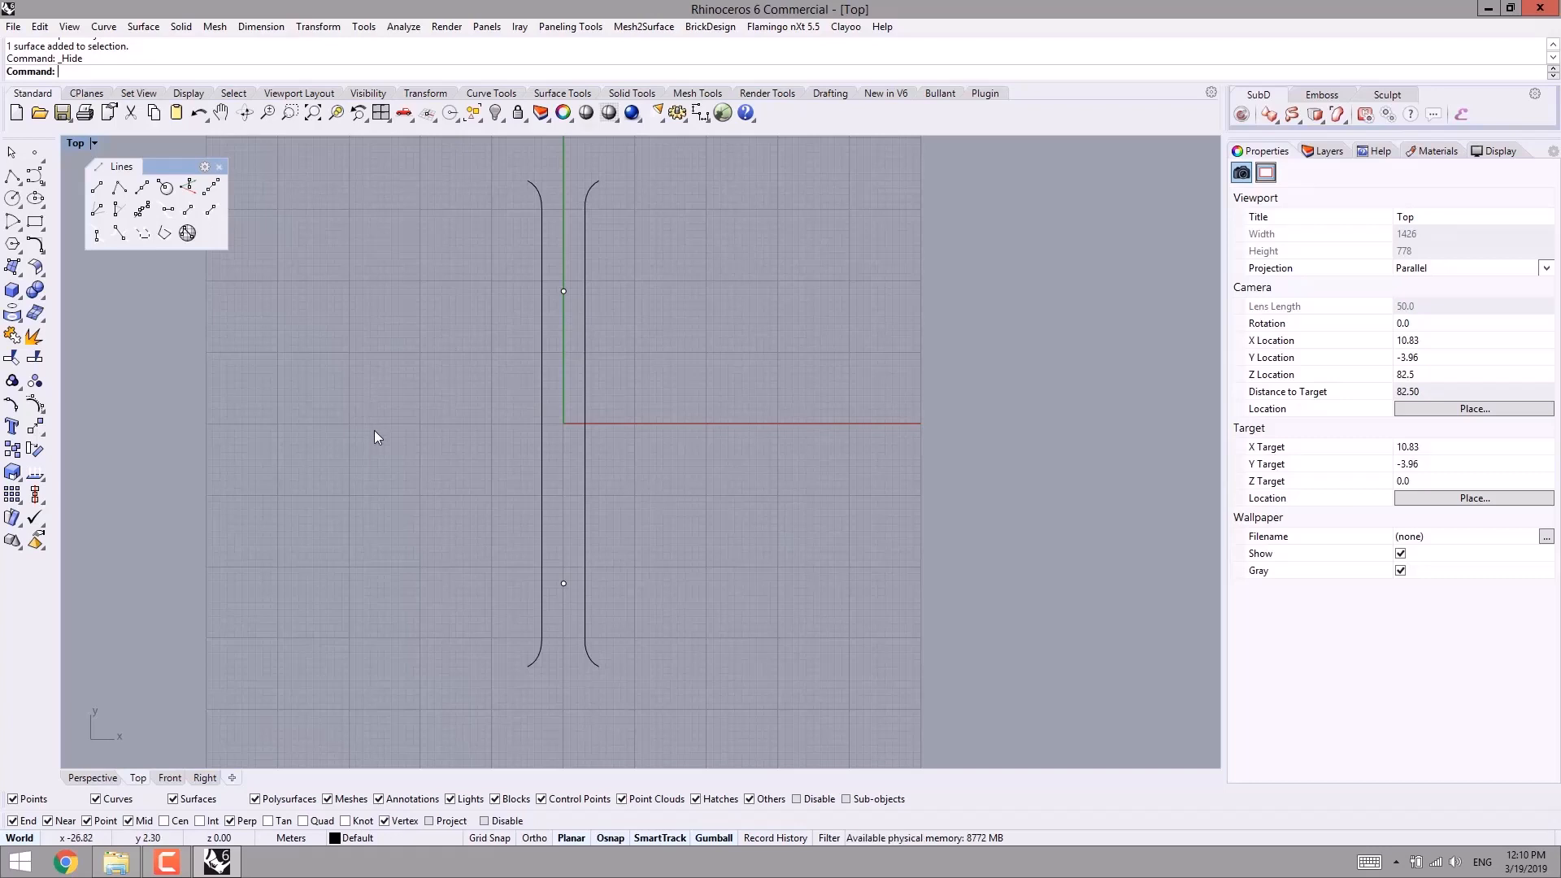
click(18, 229)
drag(60, 214, 156, 285)
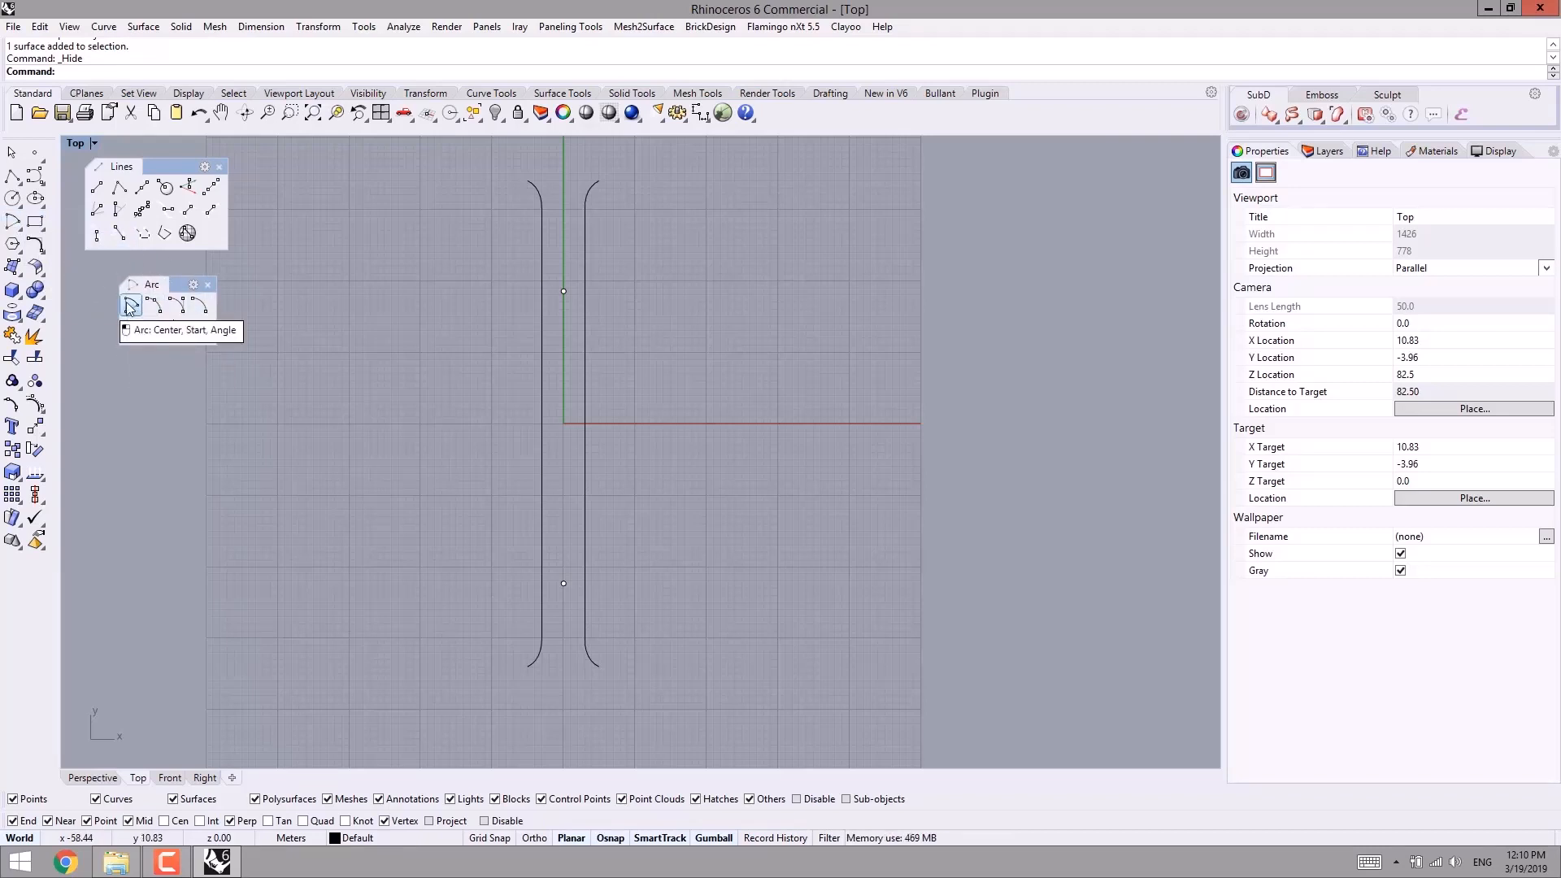
click(126, 312)
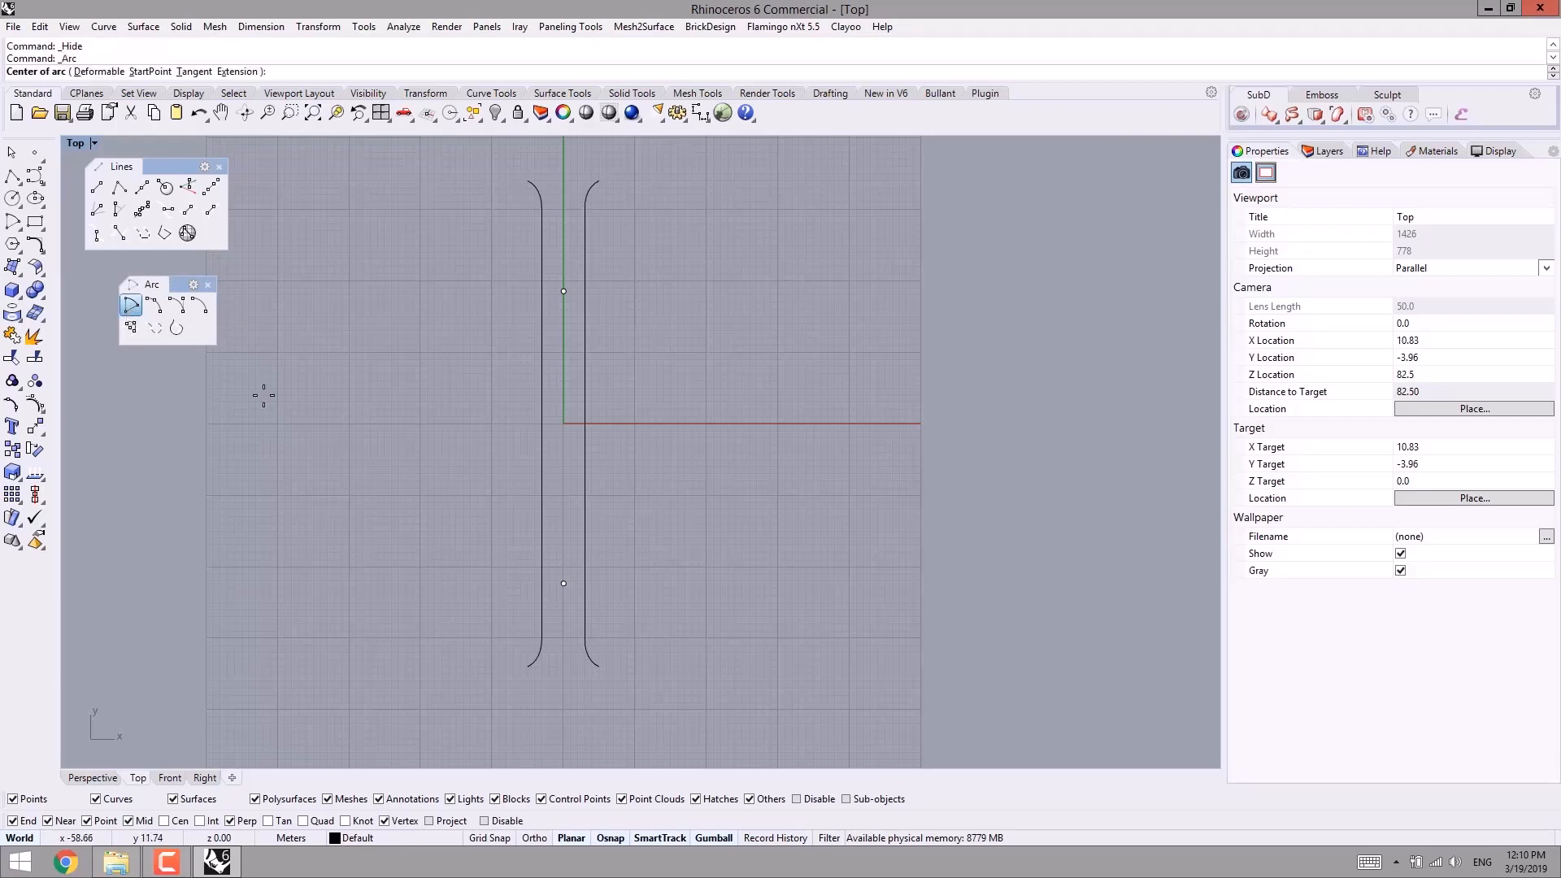
right_drag(430, 402, 512, 426)
text(0)
key(Return)
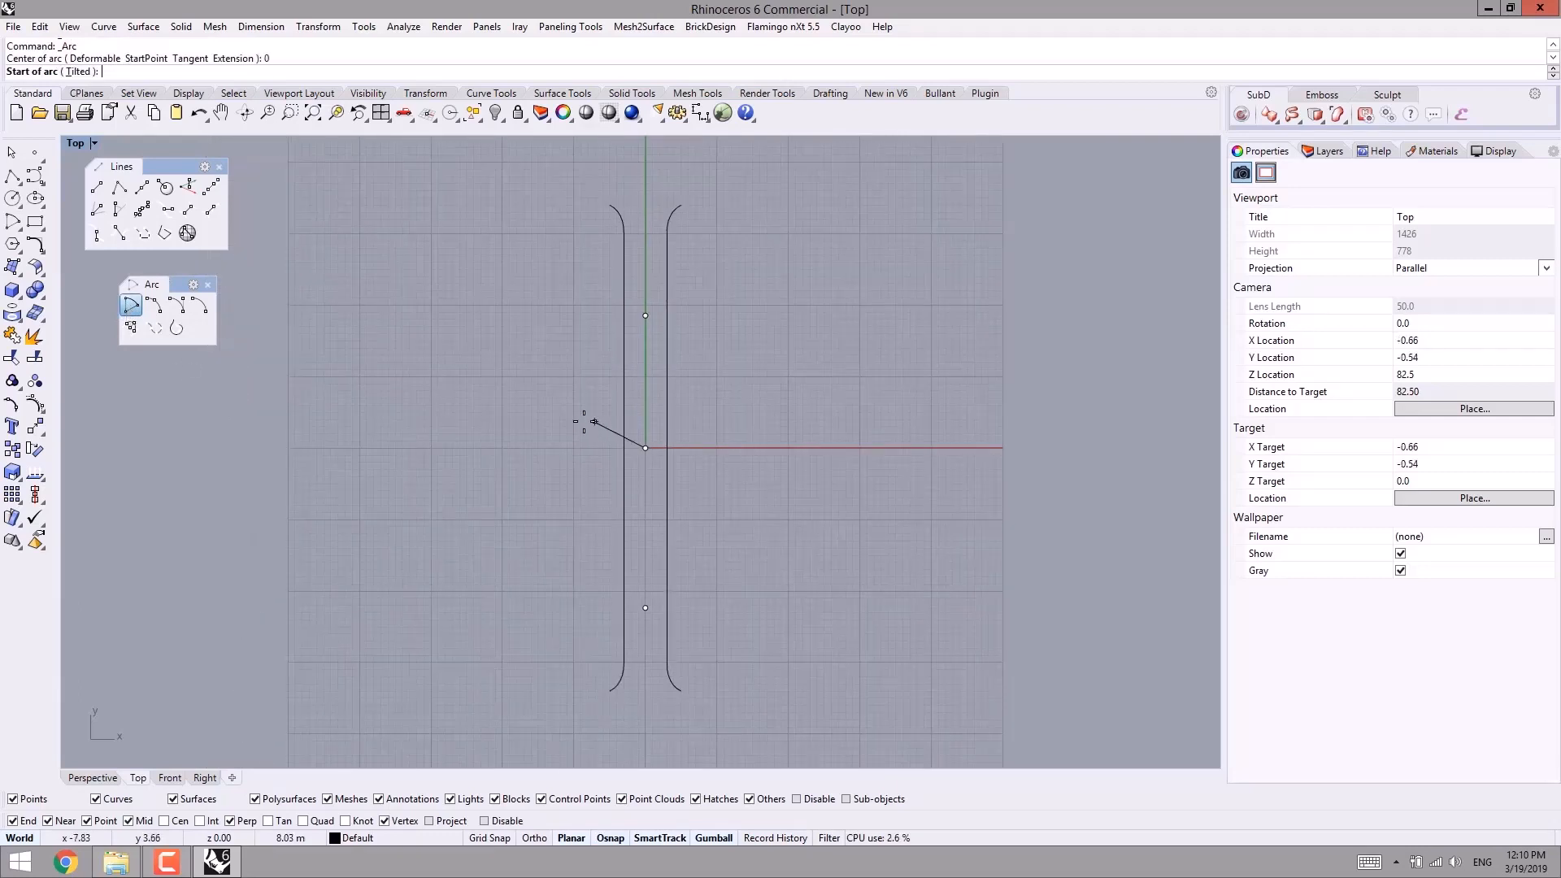
click(591, 608)
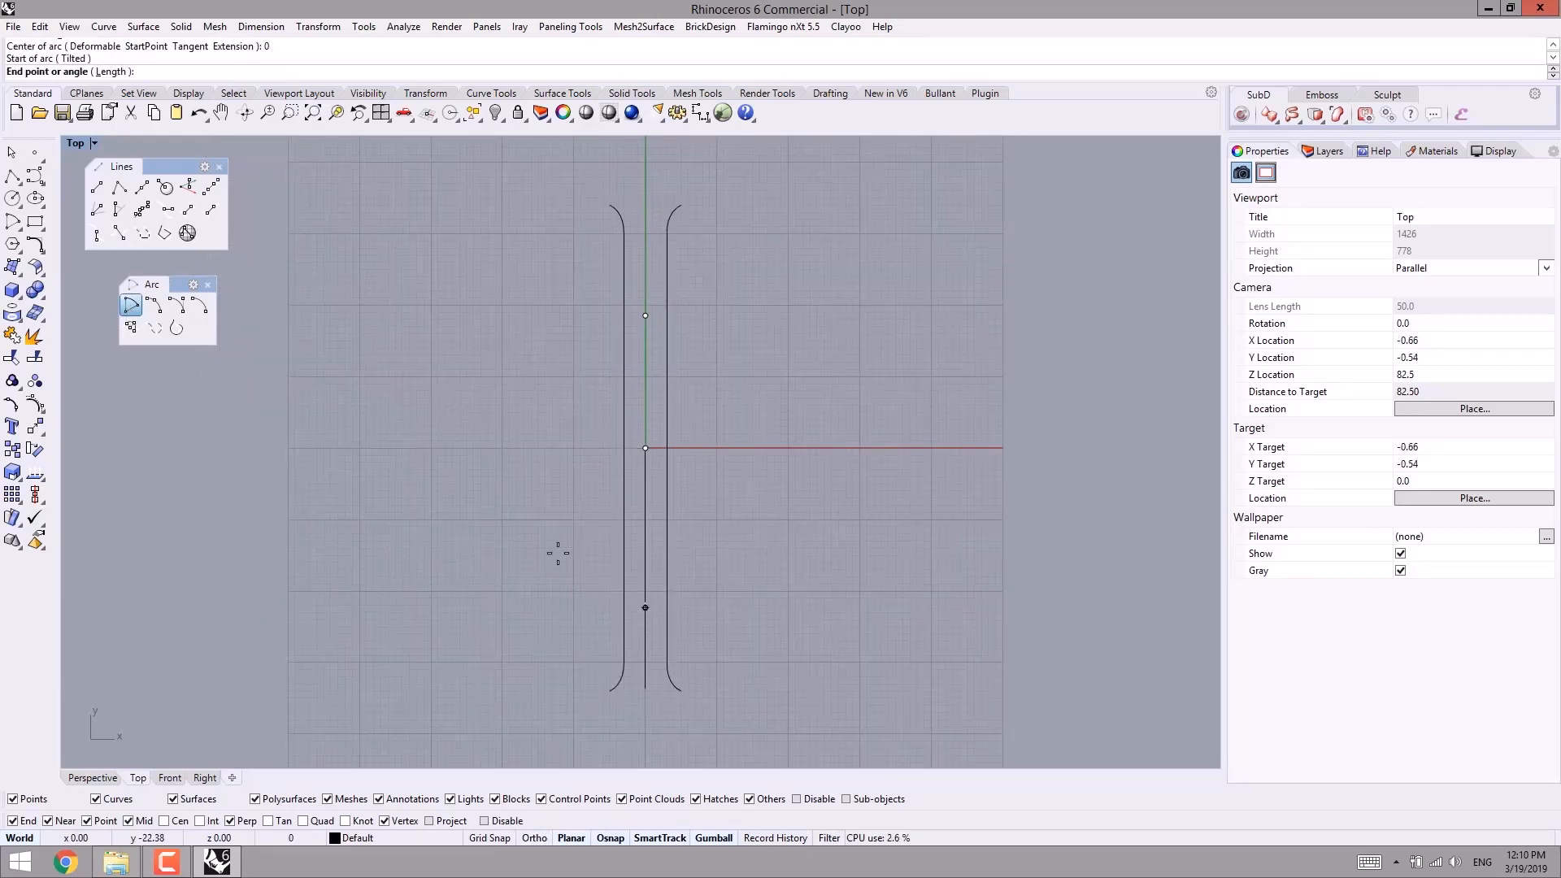
click(645, 362)
right_drag(402, 539, 443, 541)
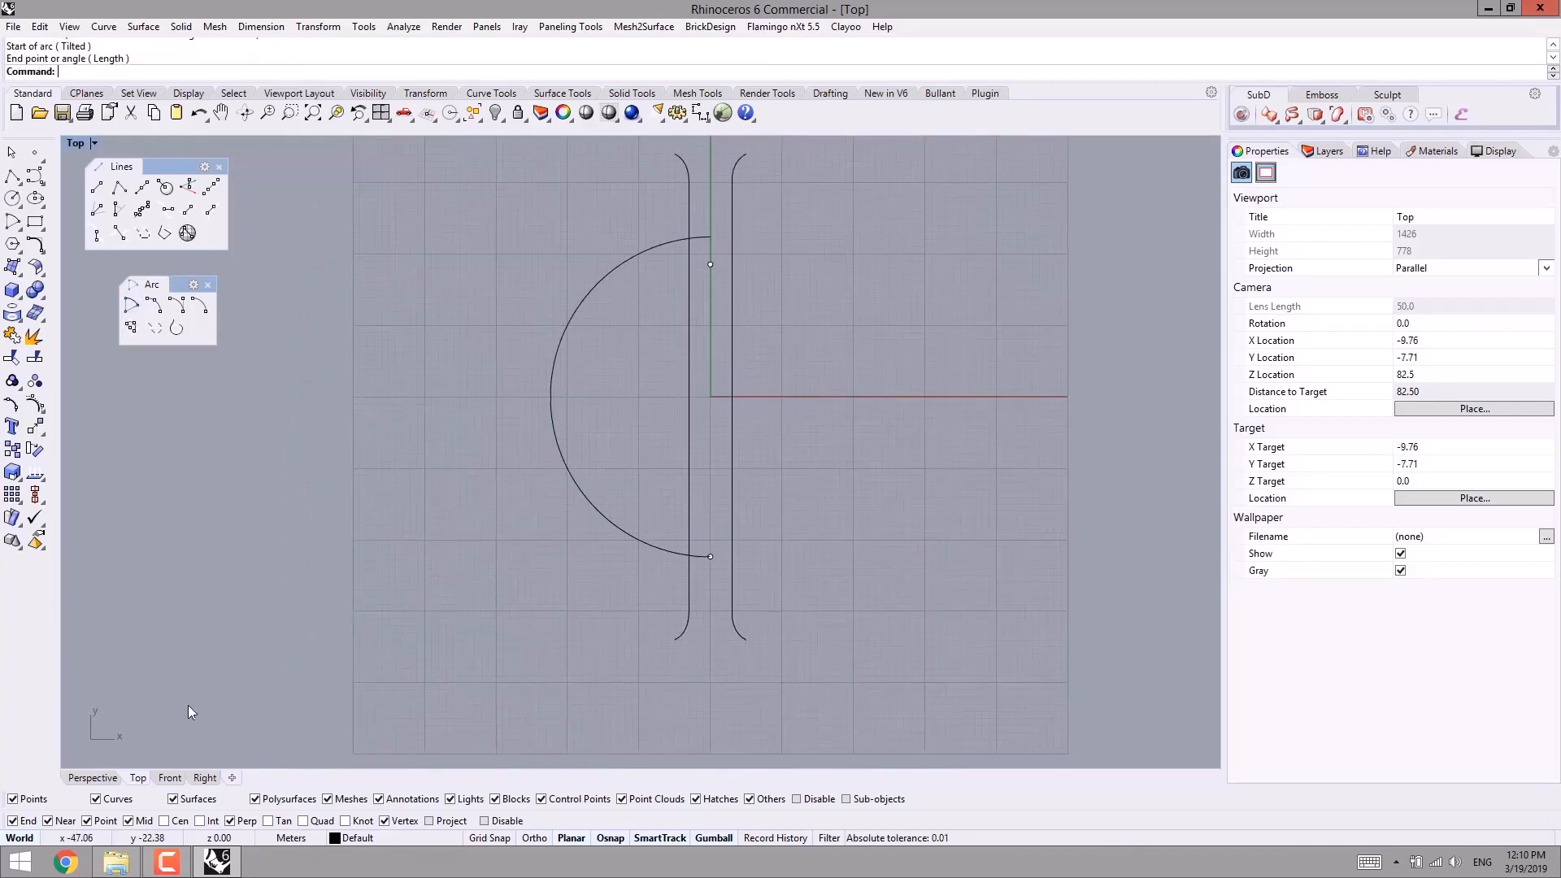
- Compare the semicircle in the Perspective view with the arch in reference pictures P (3), P (2) and P (1)
click(85, 778)
right_drag(417, 594, 923, 527)
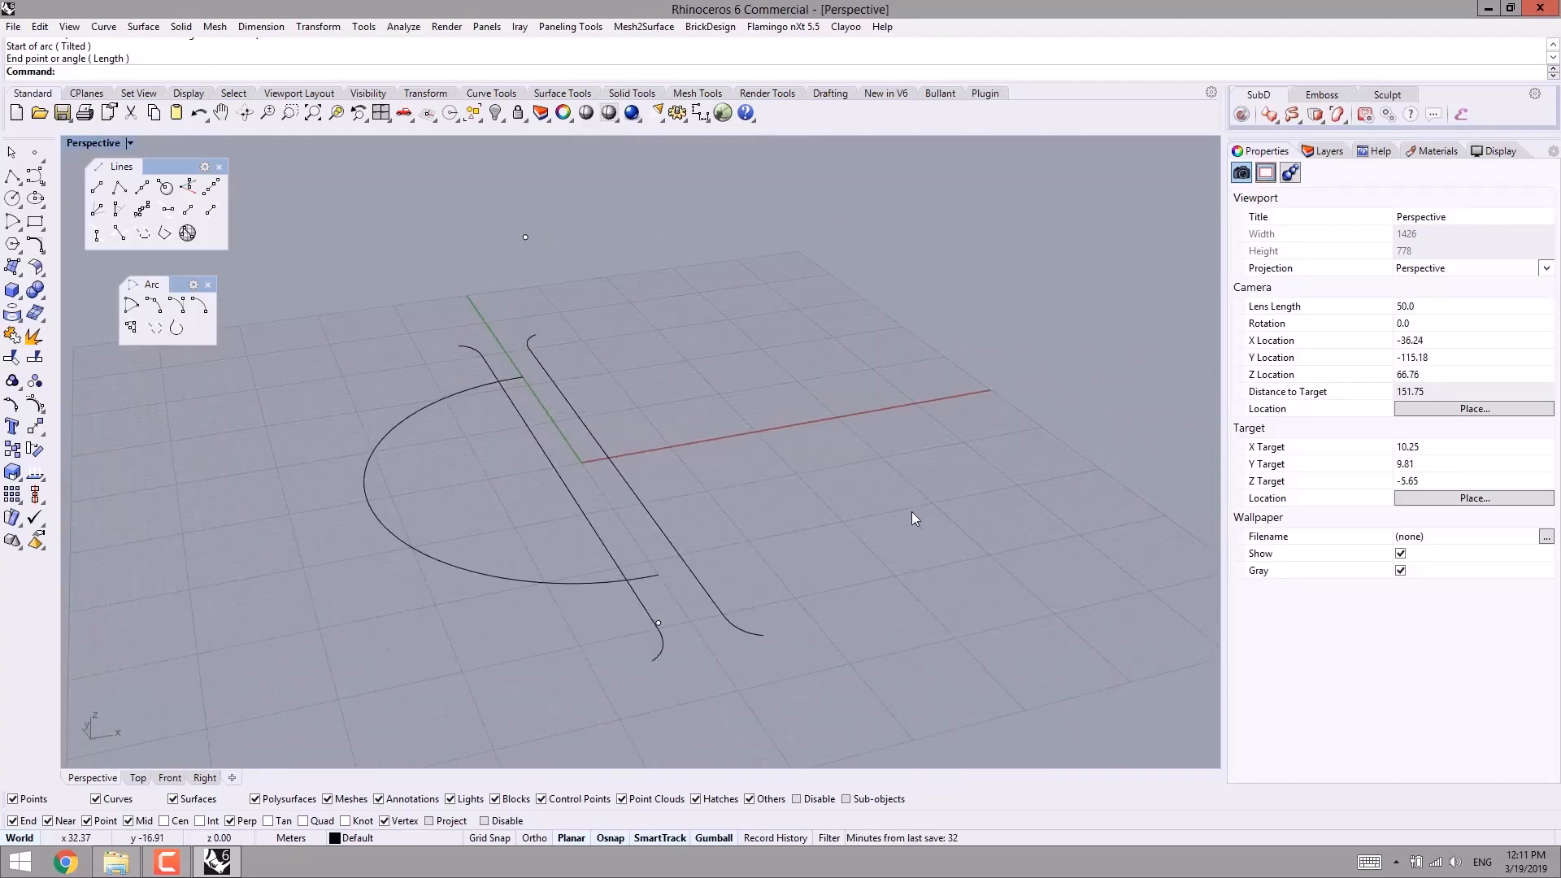
right_drag(431, 575, 373, 381)
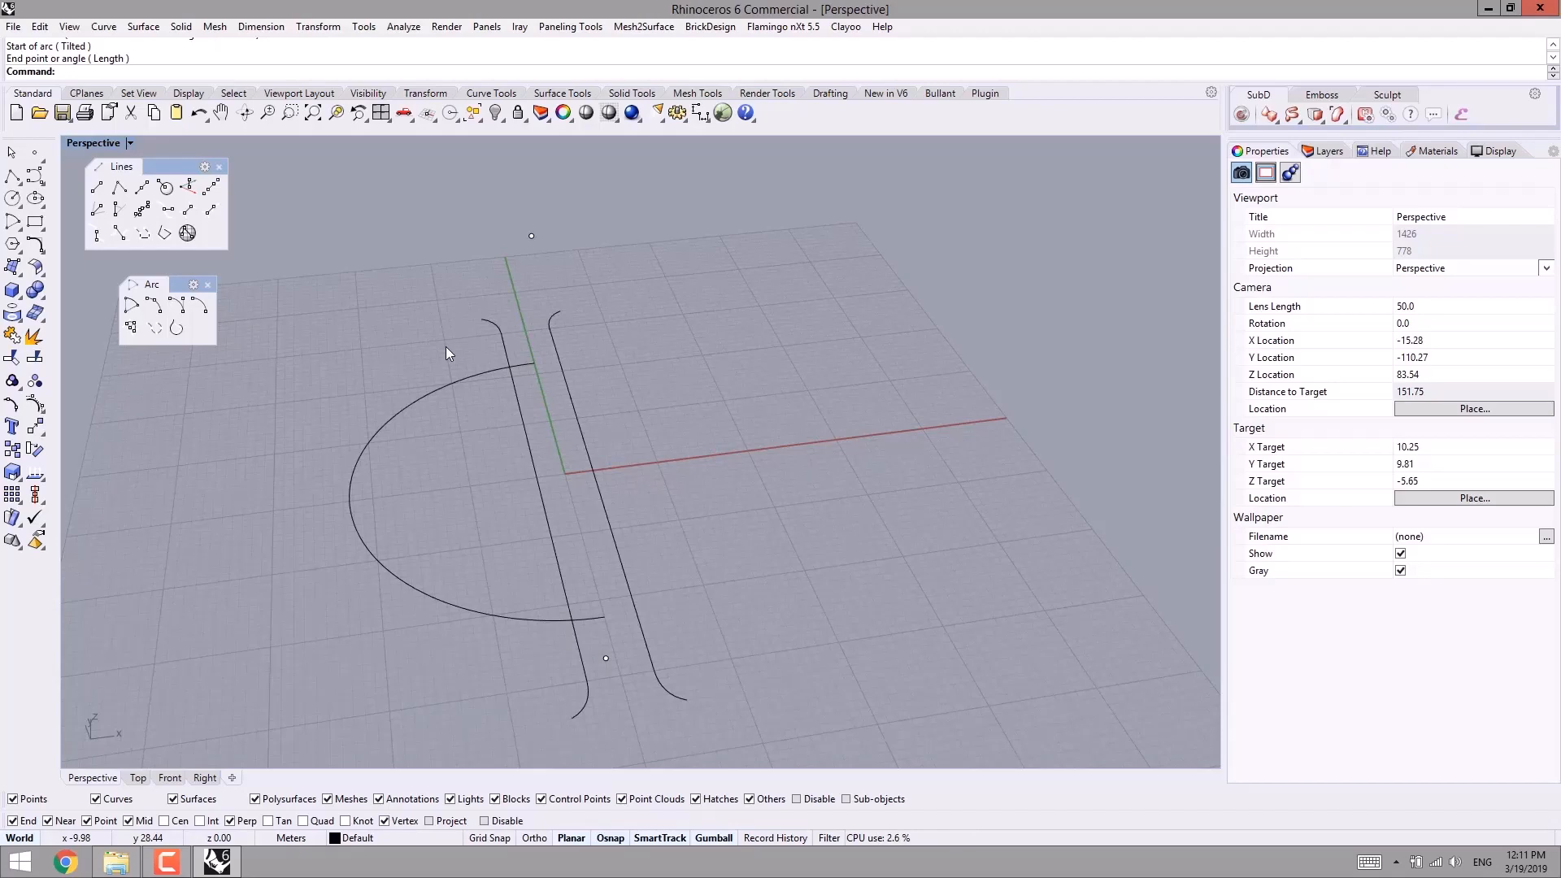
click(116, 862)
double_click(1295, 211)
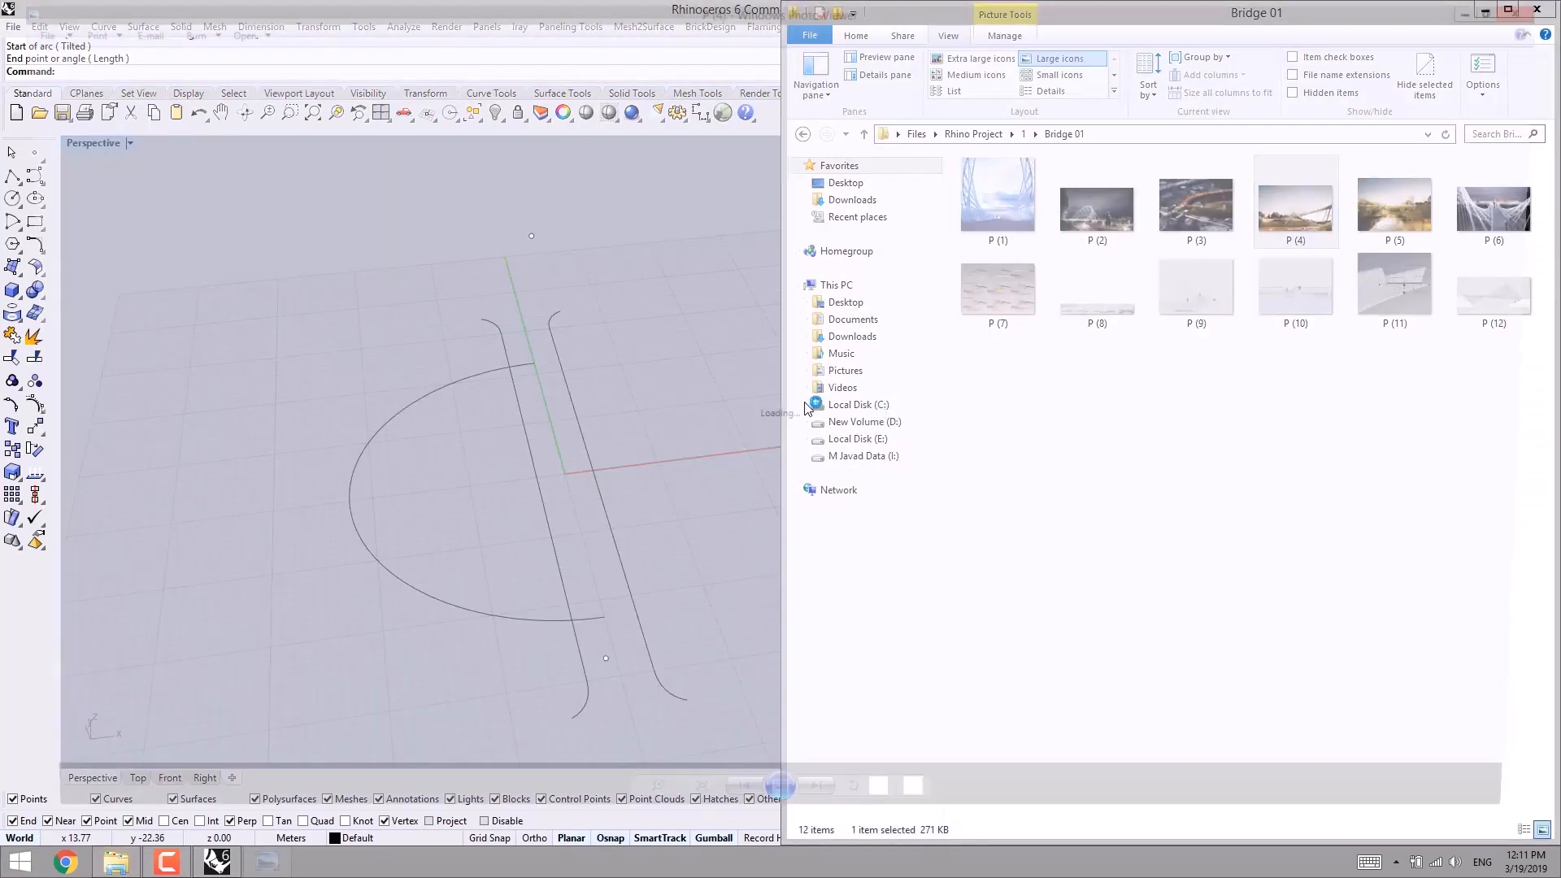
key(Left)
scroll(753, 437, up, 1)
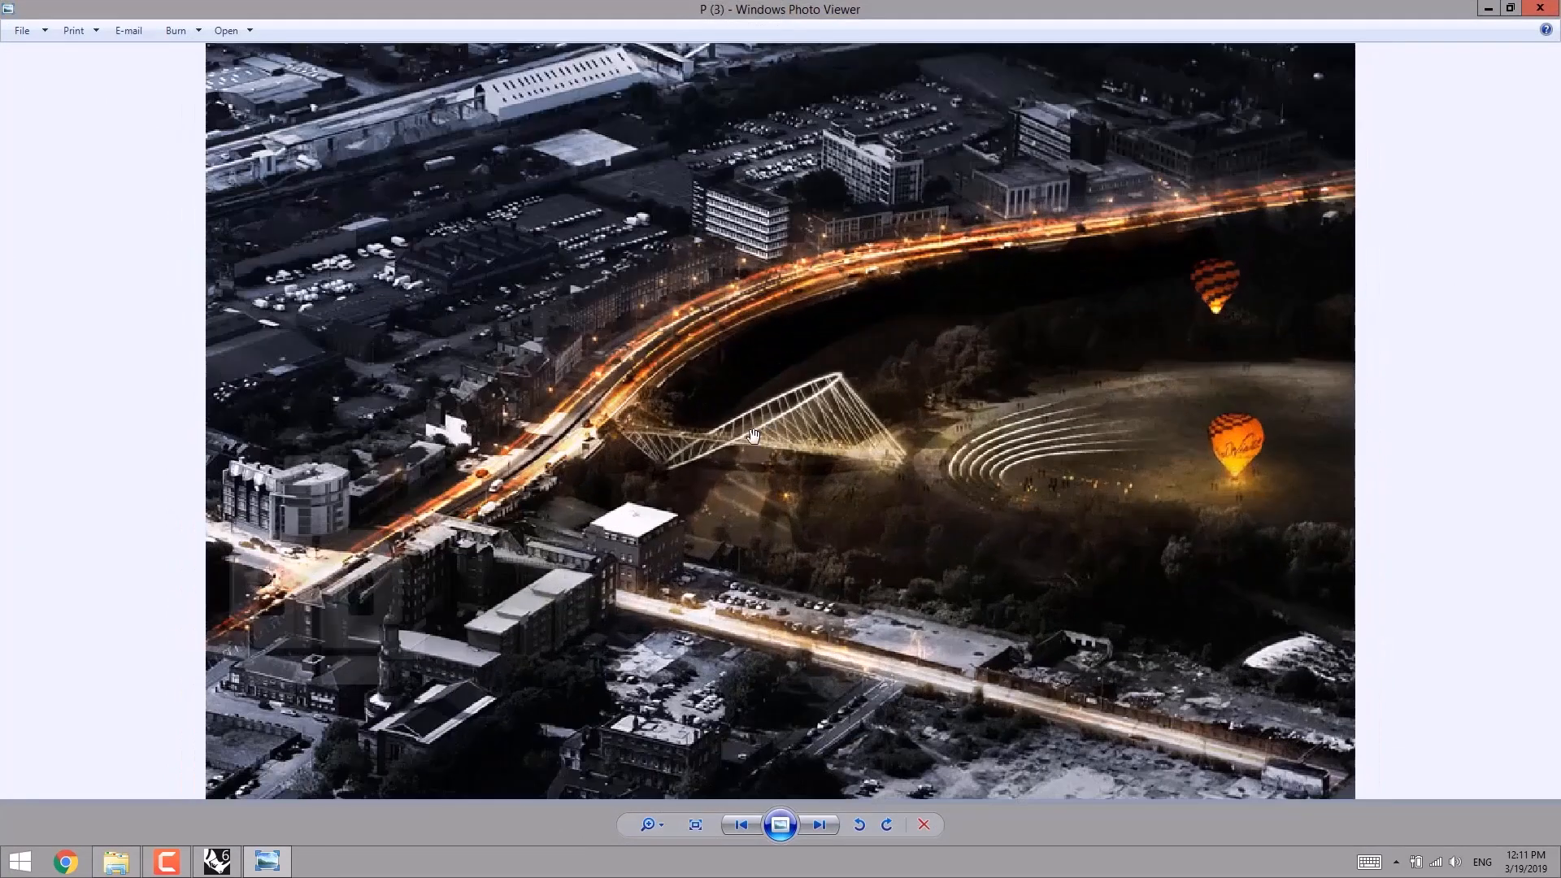
key(Left)
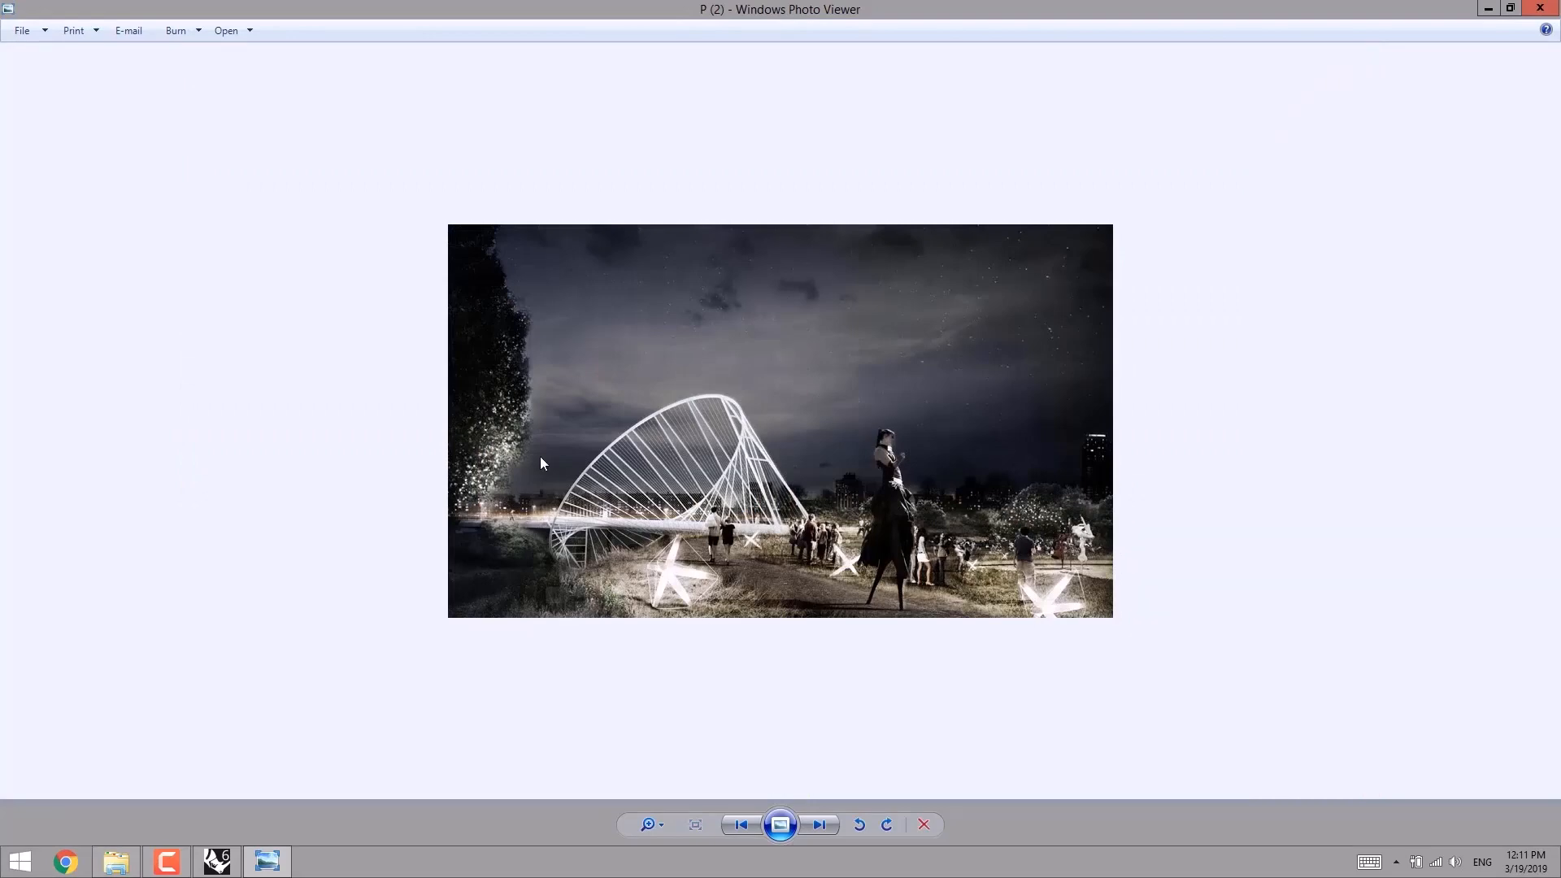
key(Left)
click(1488, 10)
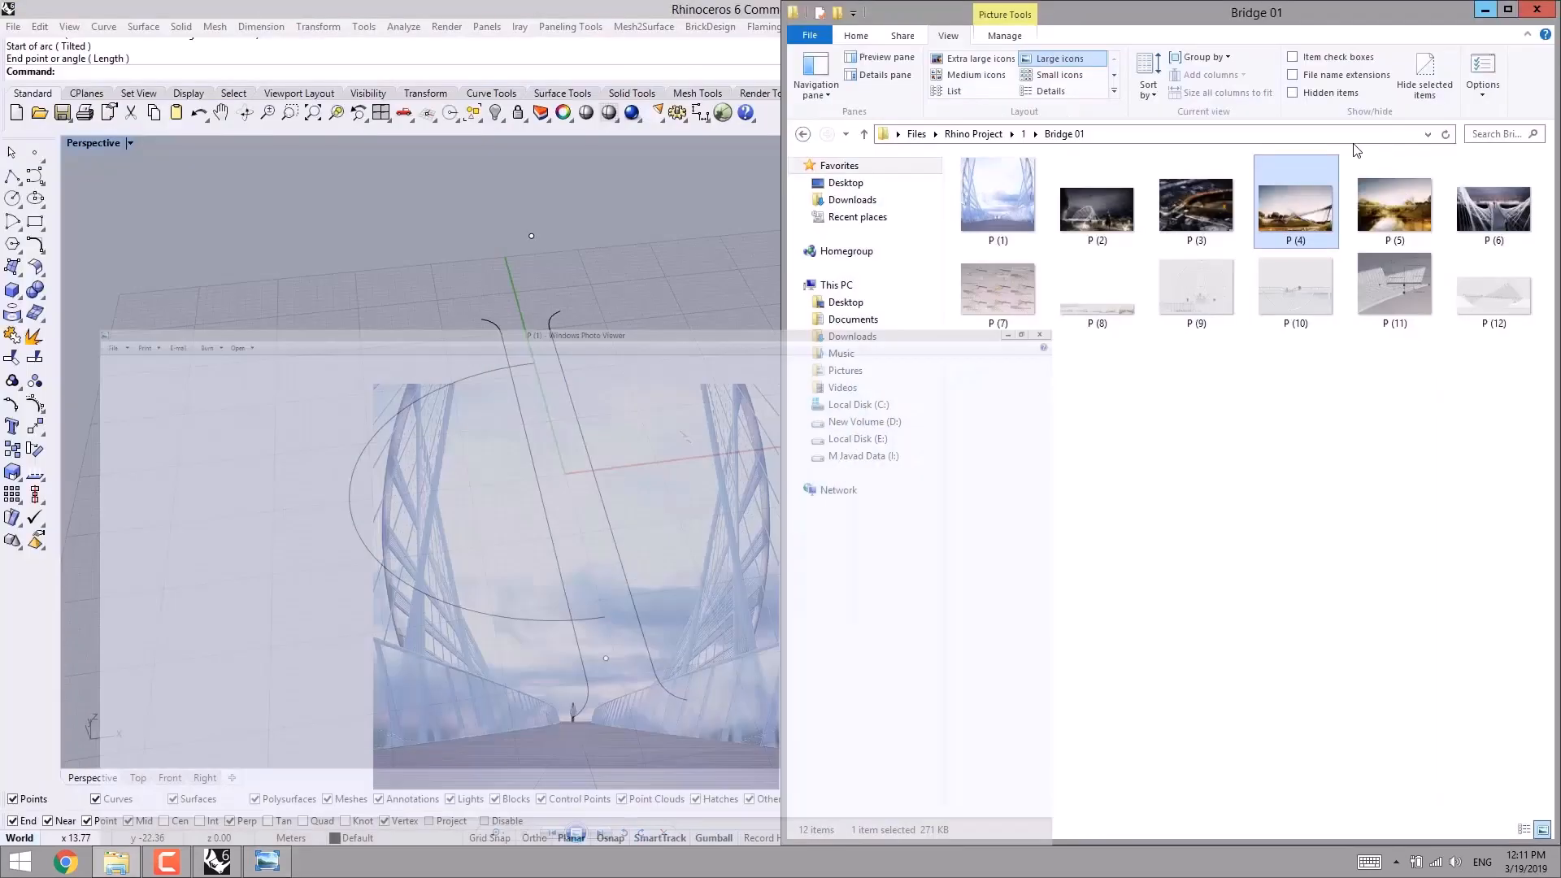
click(692, 485)
right_drag(902, 431, 630, 521)
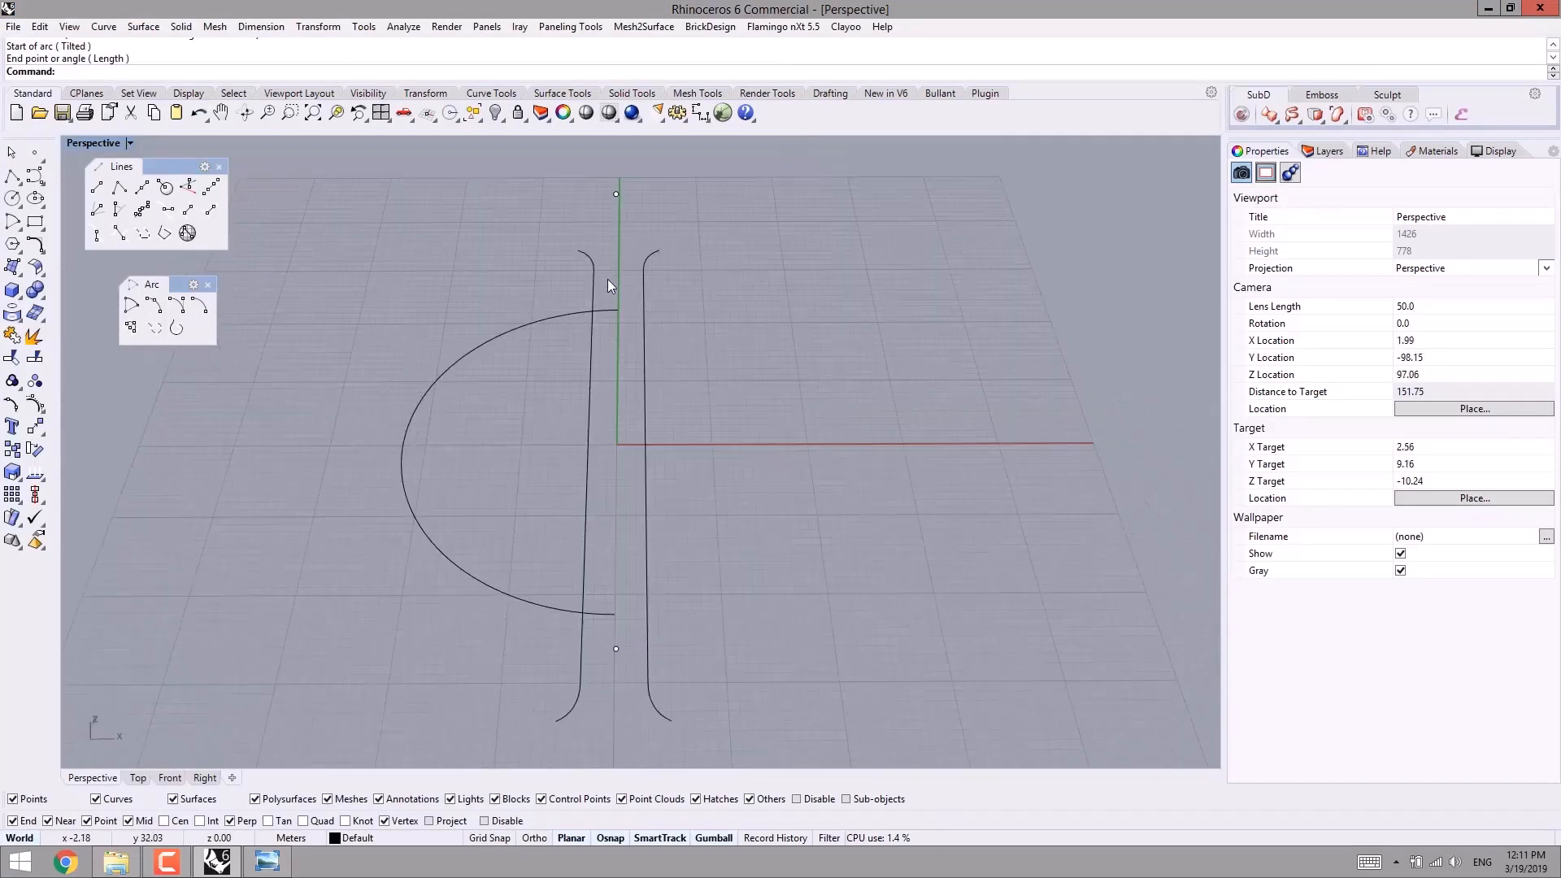
scroll(607, 316, up, 4)
scroll(473, 427, down, 6)
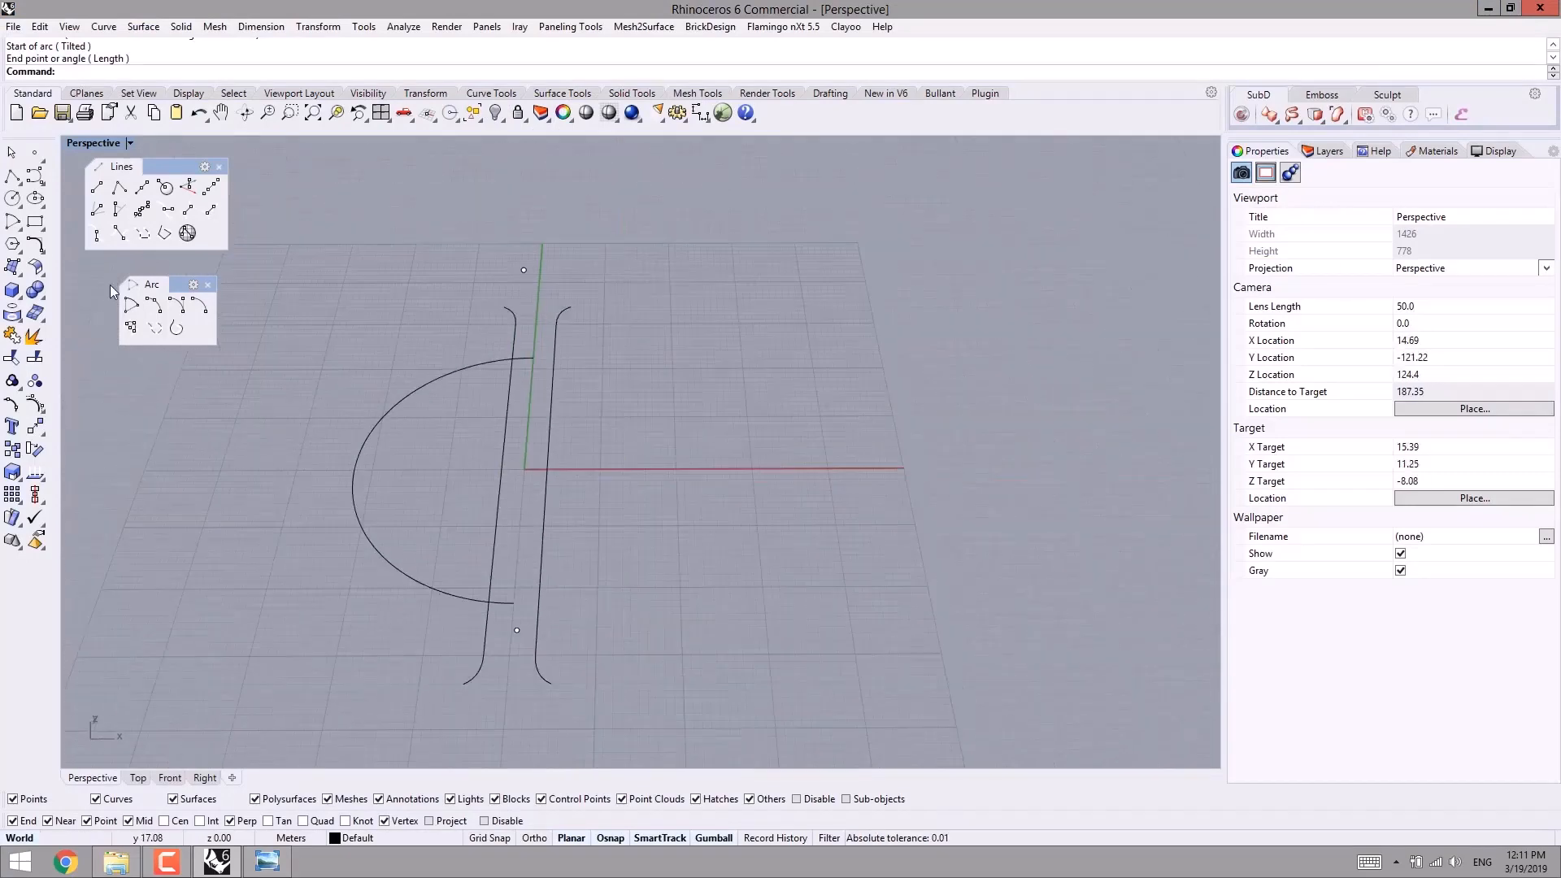
right_drag(442, 540, 254, 247)
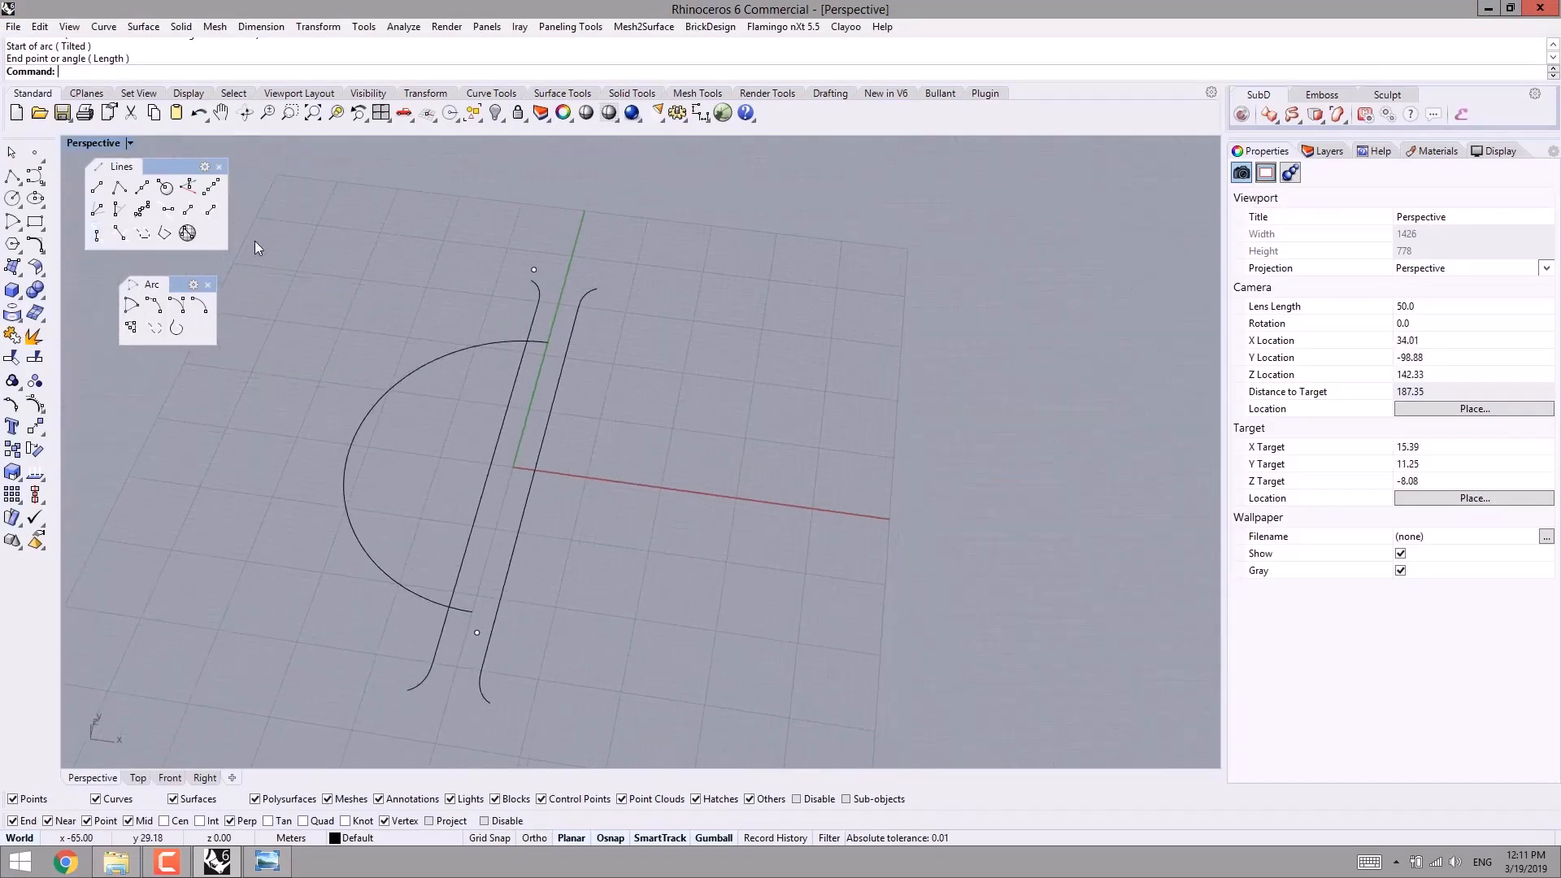
- In the Top view, draw a start-end-point arc over the semicircle, its ends just short of the centreline, passing through the semicircle's outermost point
click(139, 778)
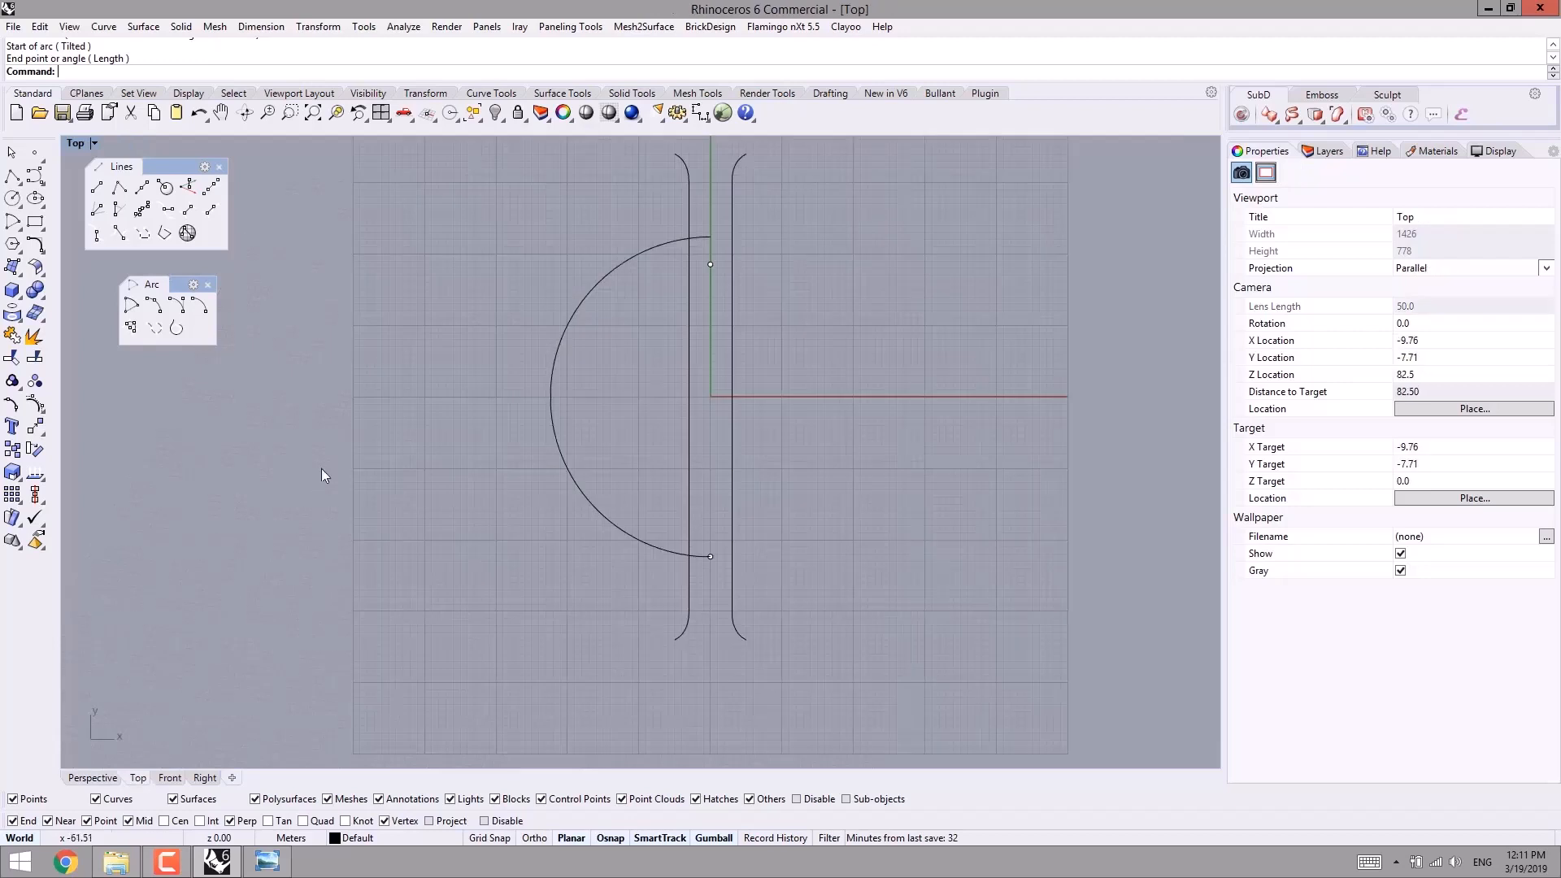
click(153, 305)
scroll(660, 554, up, 2)
scroll(815, 620, up, 6)
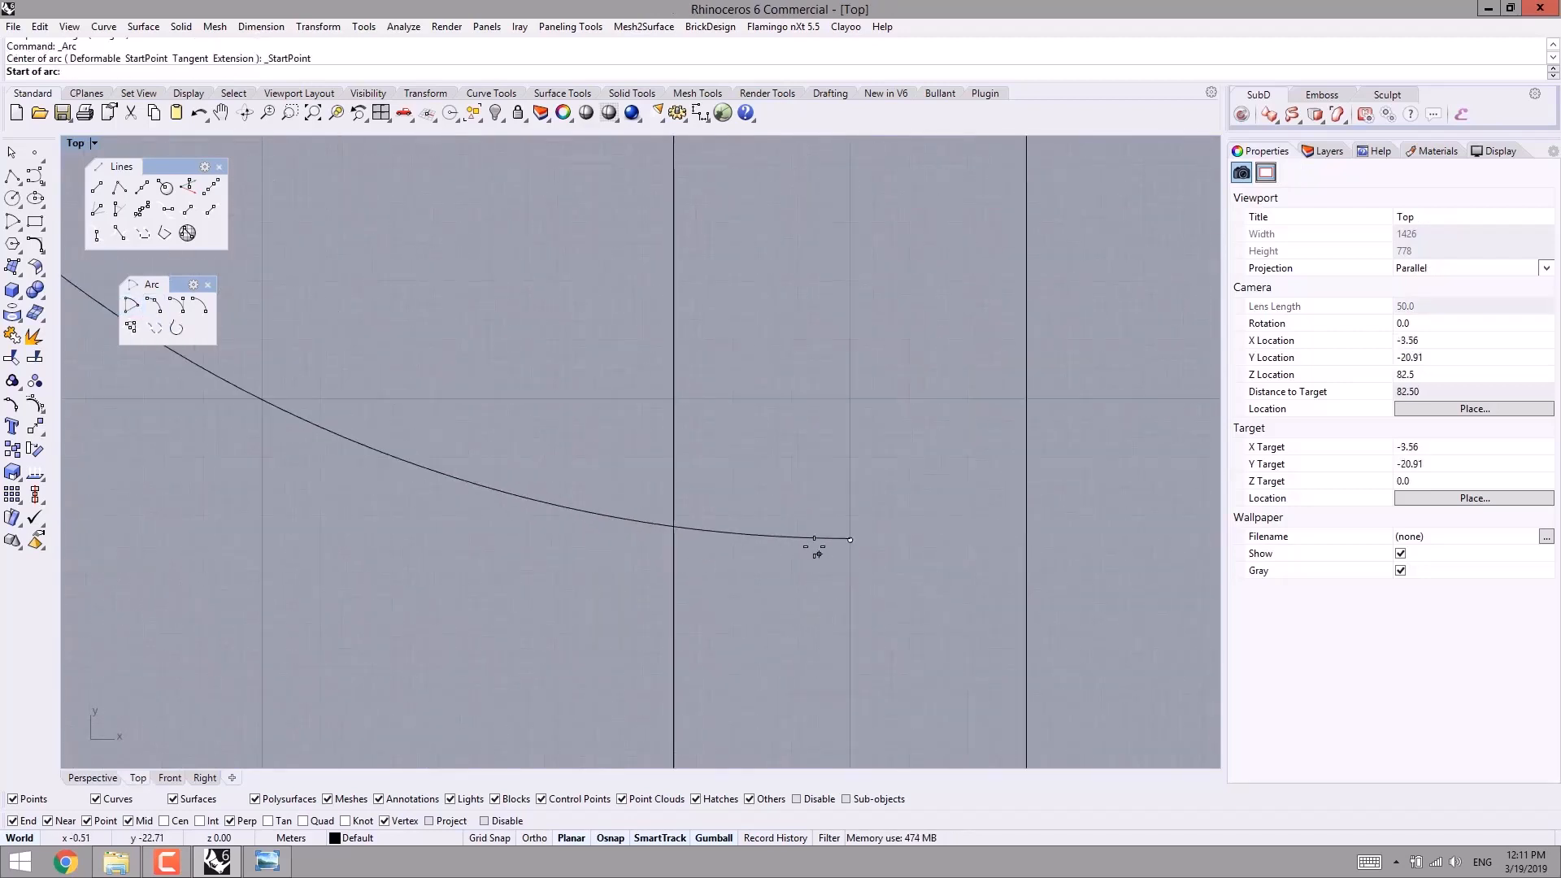
click(812, 538)
scroll(817, 364, down, 4)
right_drag(818, 324, 798, 577)
scroll(798, 571, down, 10)
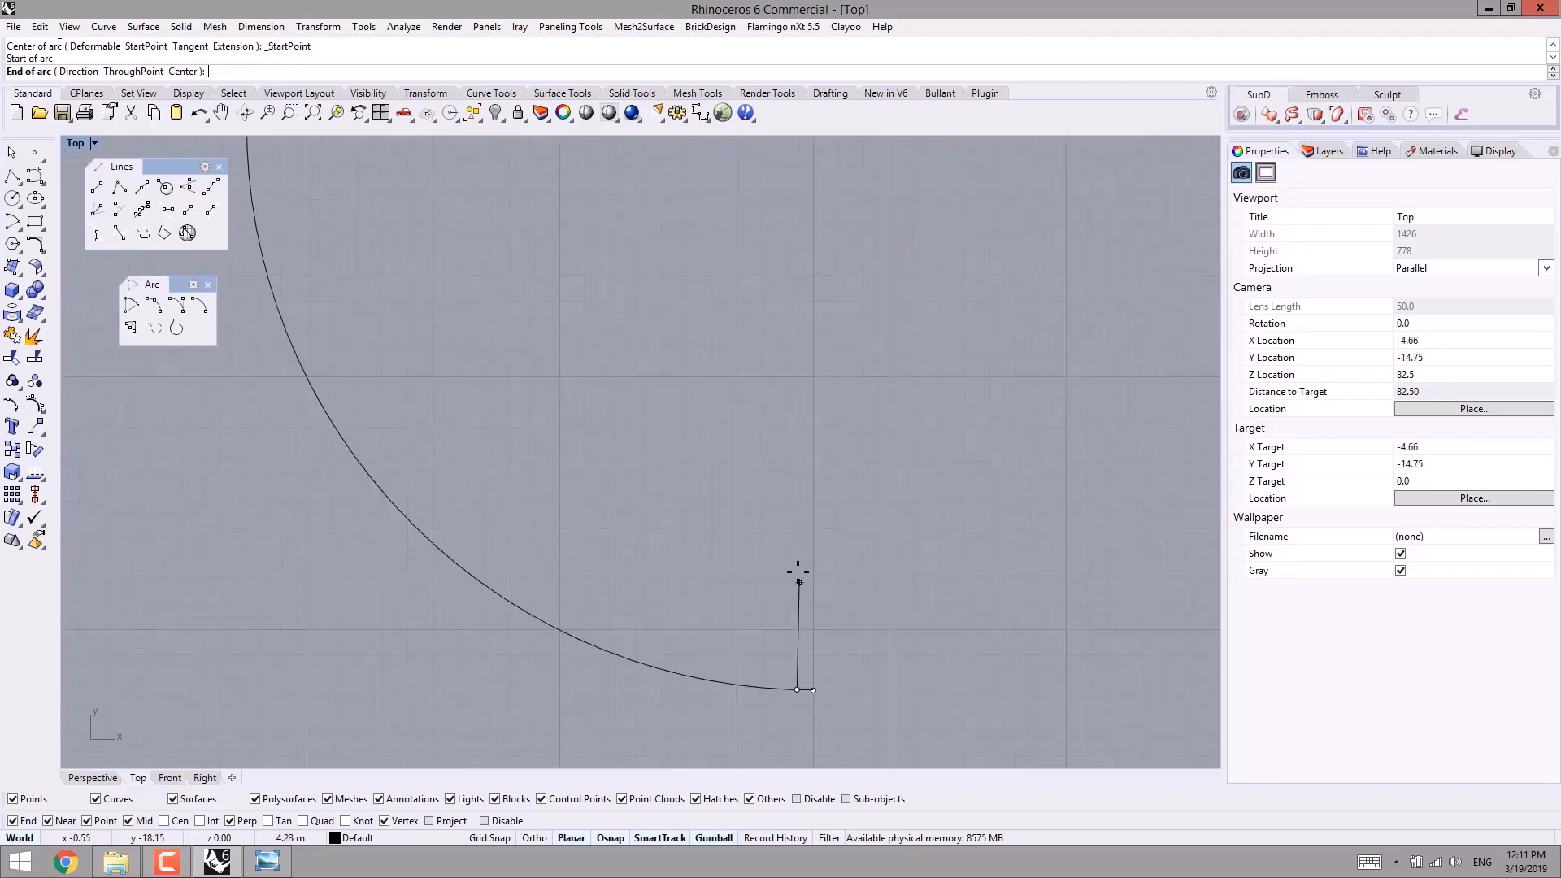
shift+right_drag(821, 335, 785, 618)
scroll(775, 409, up, 10)
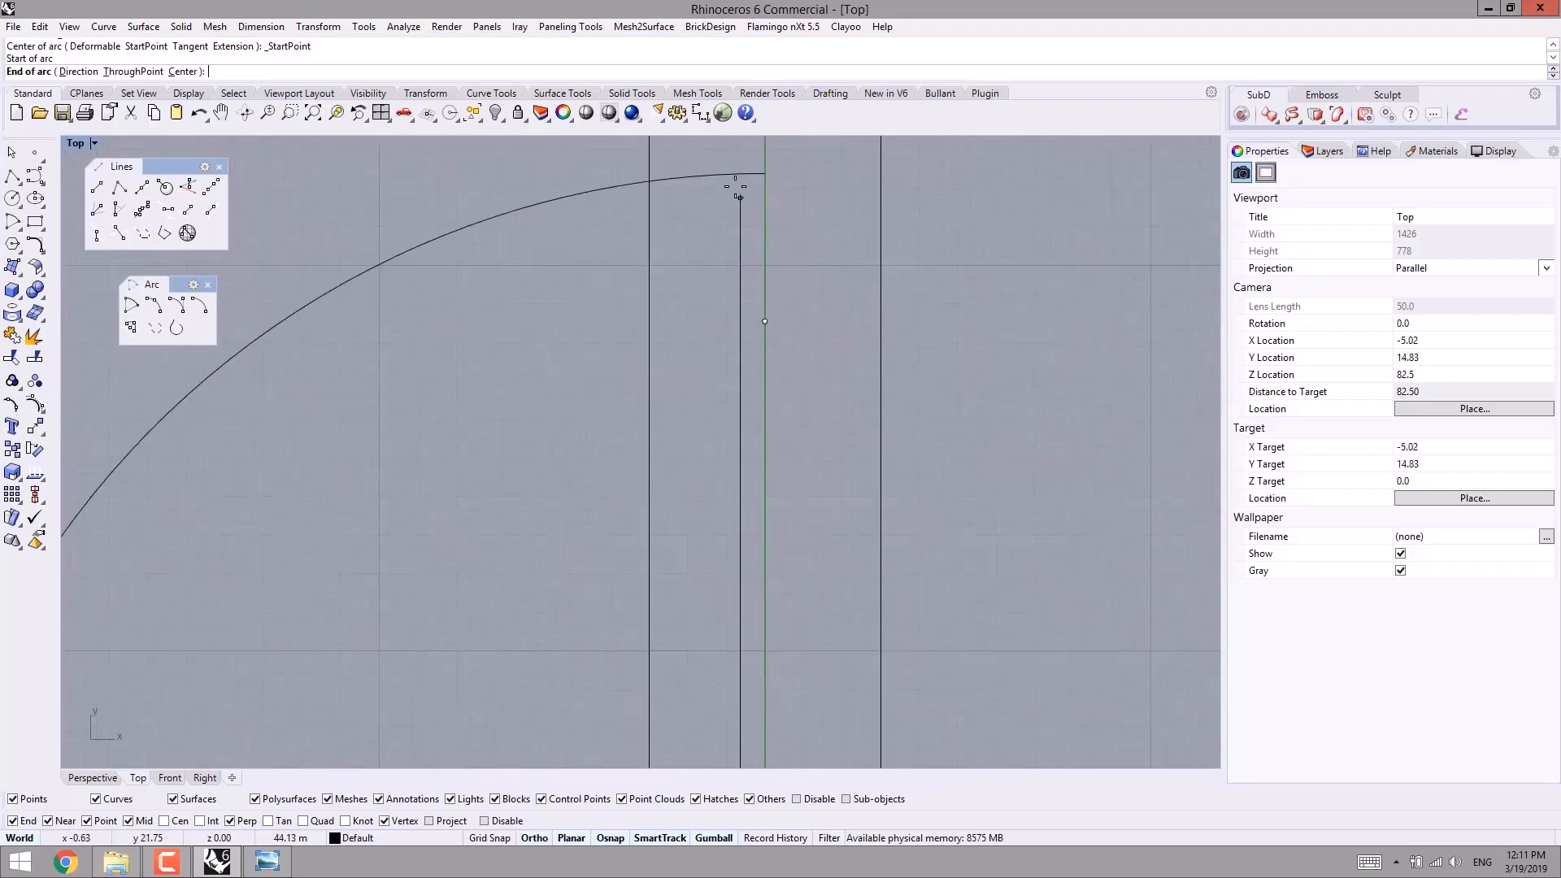
shift+click(740, 173)
scroll(503, 359, down, 8)
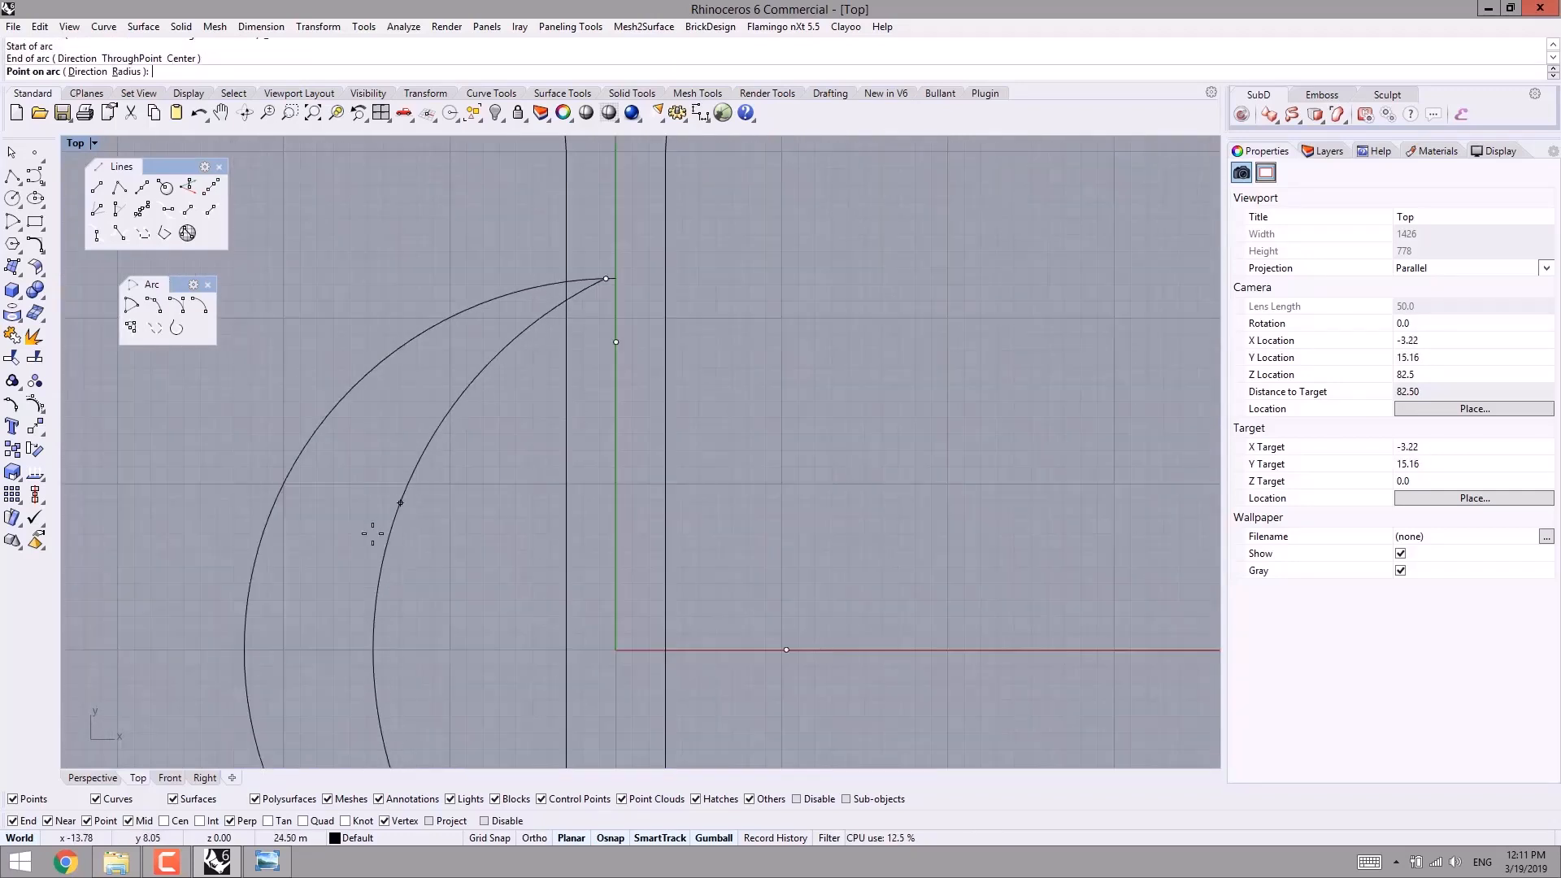
right_drag(345, 599, 495, 341)
click(399, 396)
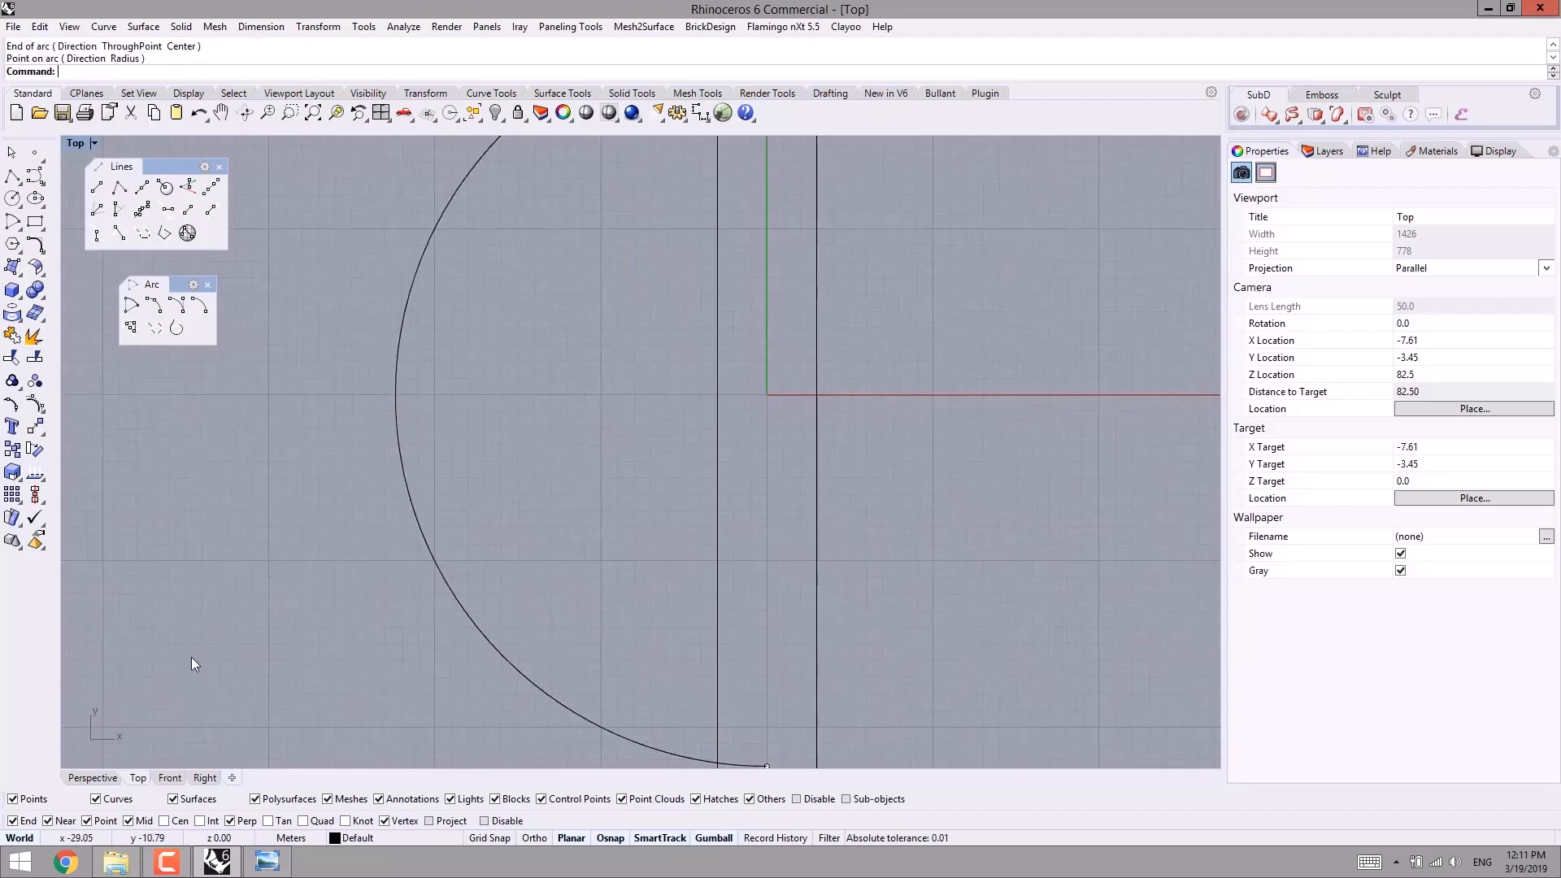
- Select both arcs and rotate them about the origin in the Right view so they slope upward toward positive Y
click(92, 778)
right_drag(417, 598, 388, 551)
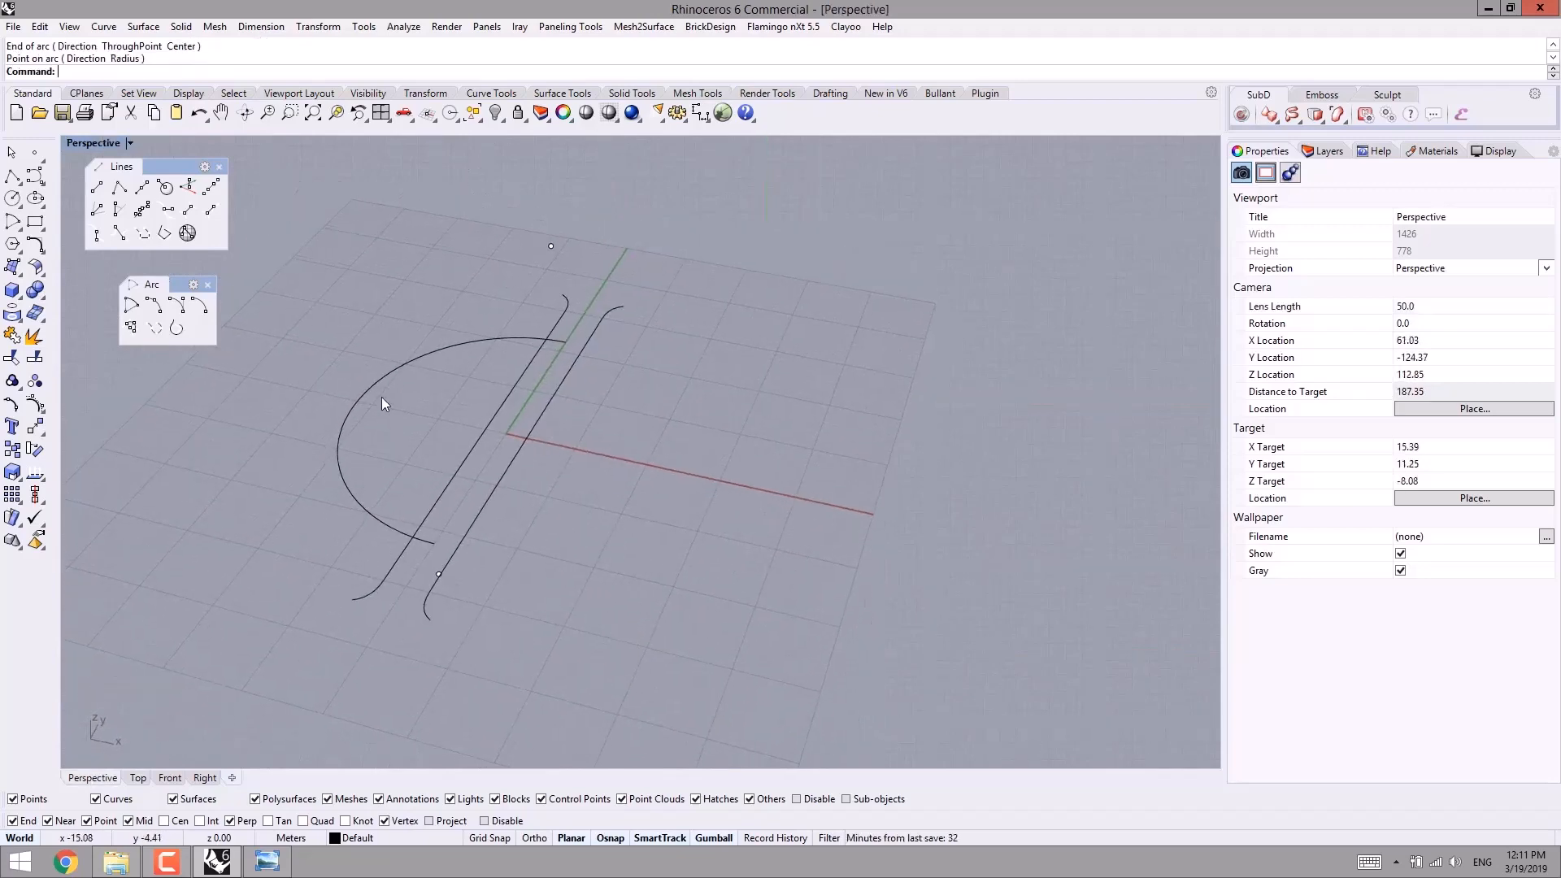
drag(382, 398, 260, 510)
right_drag(260, 517, 564, 468)
right_drag(443, 584, 421, 654)
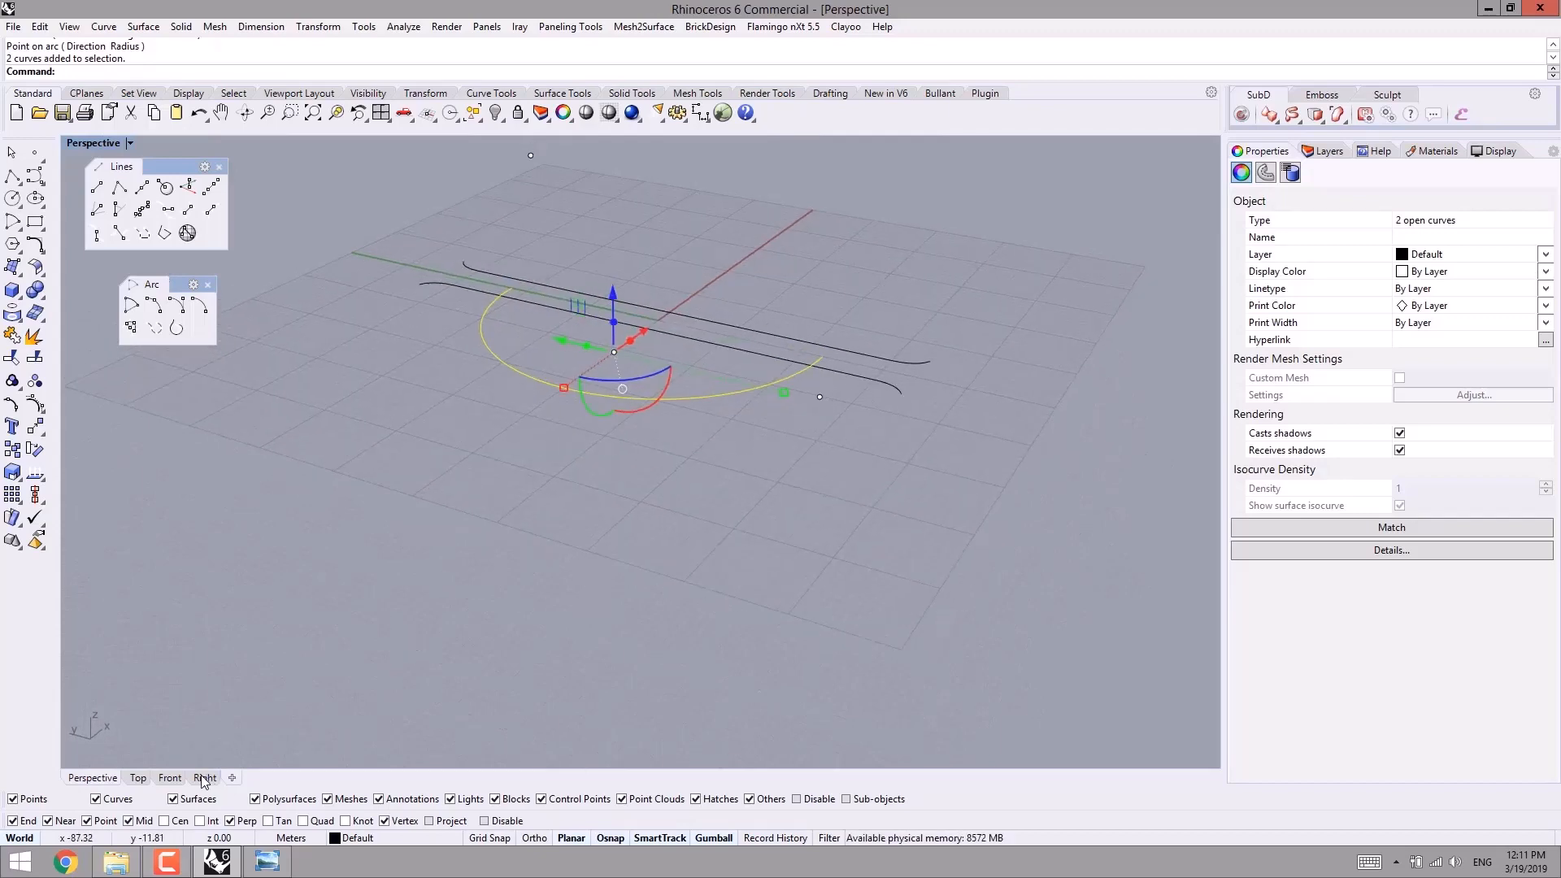
click(195, 777)
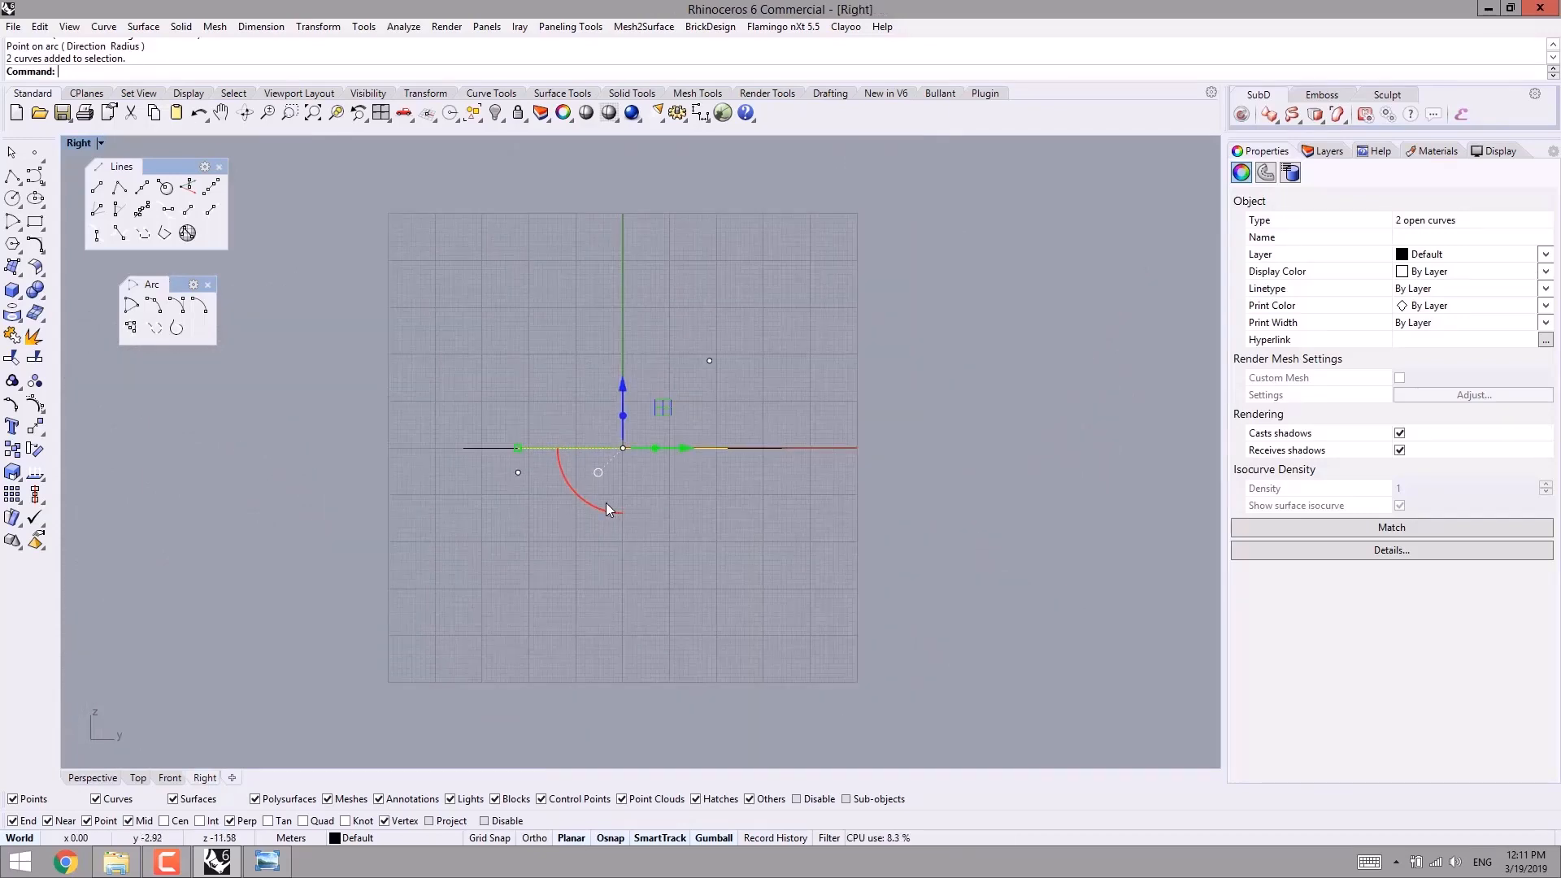
drag(583, 441, 612, 460)
click(558, 520)
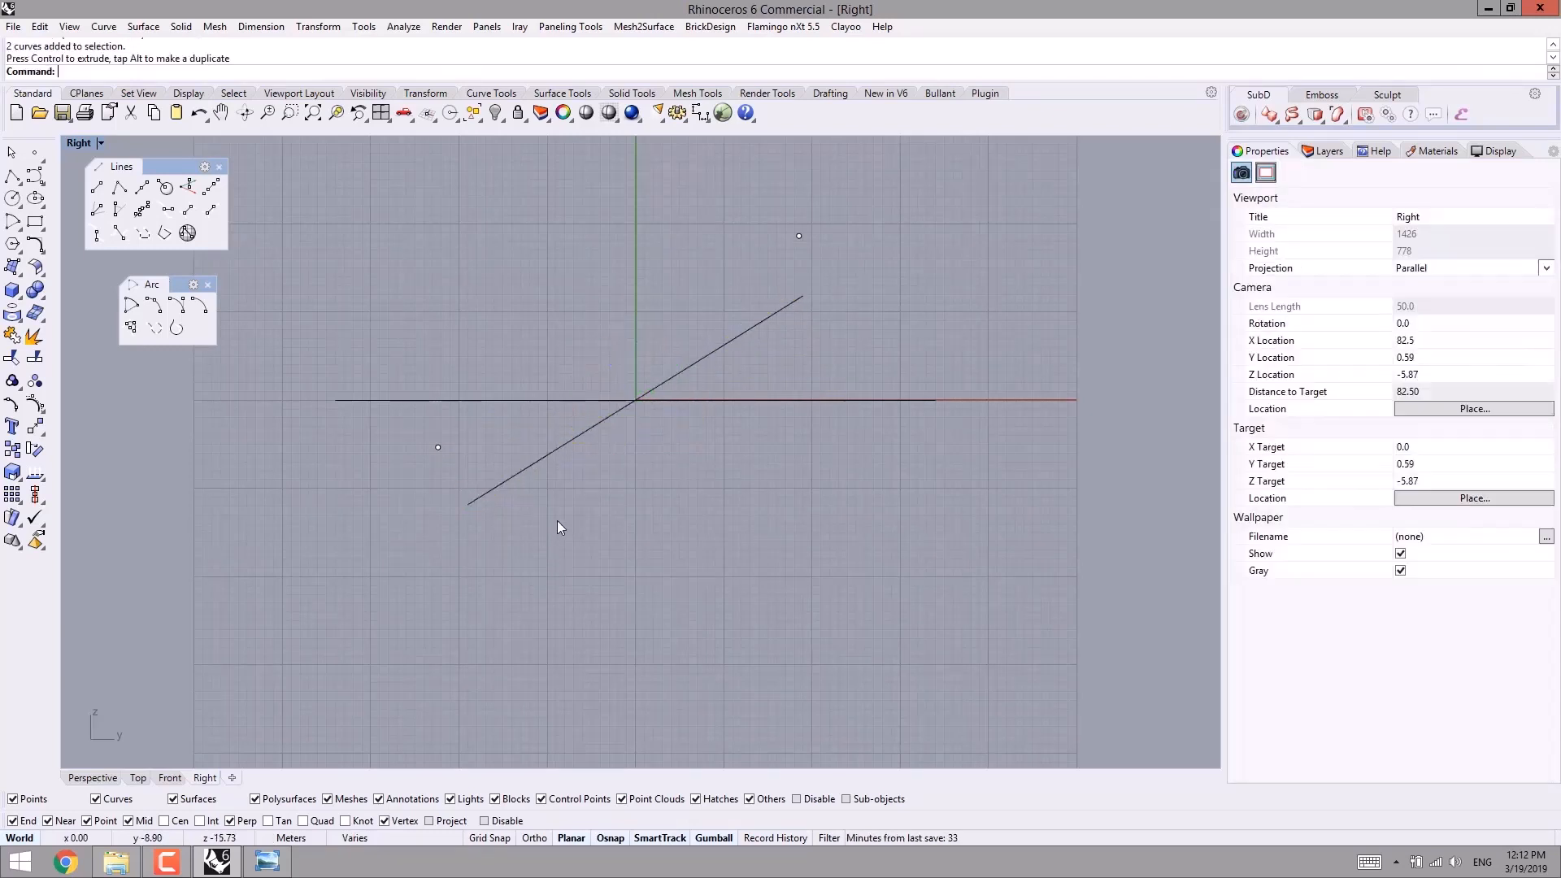
- Raise the tilted arcs and shift them slightly toward negative Y, adjusting their tilt so both ends lie near the reference points
click(590, 428)
drag(637, 337, 632, 293)
drag(692, 356, 687, 357)
drag(615, 416, 588, 416)
drag(622, 290, 619, 284)
click(203, 681)
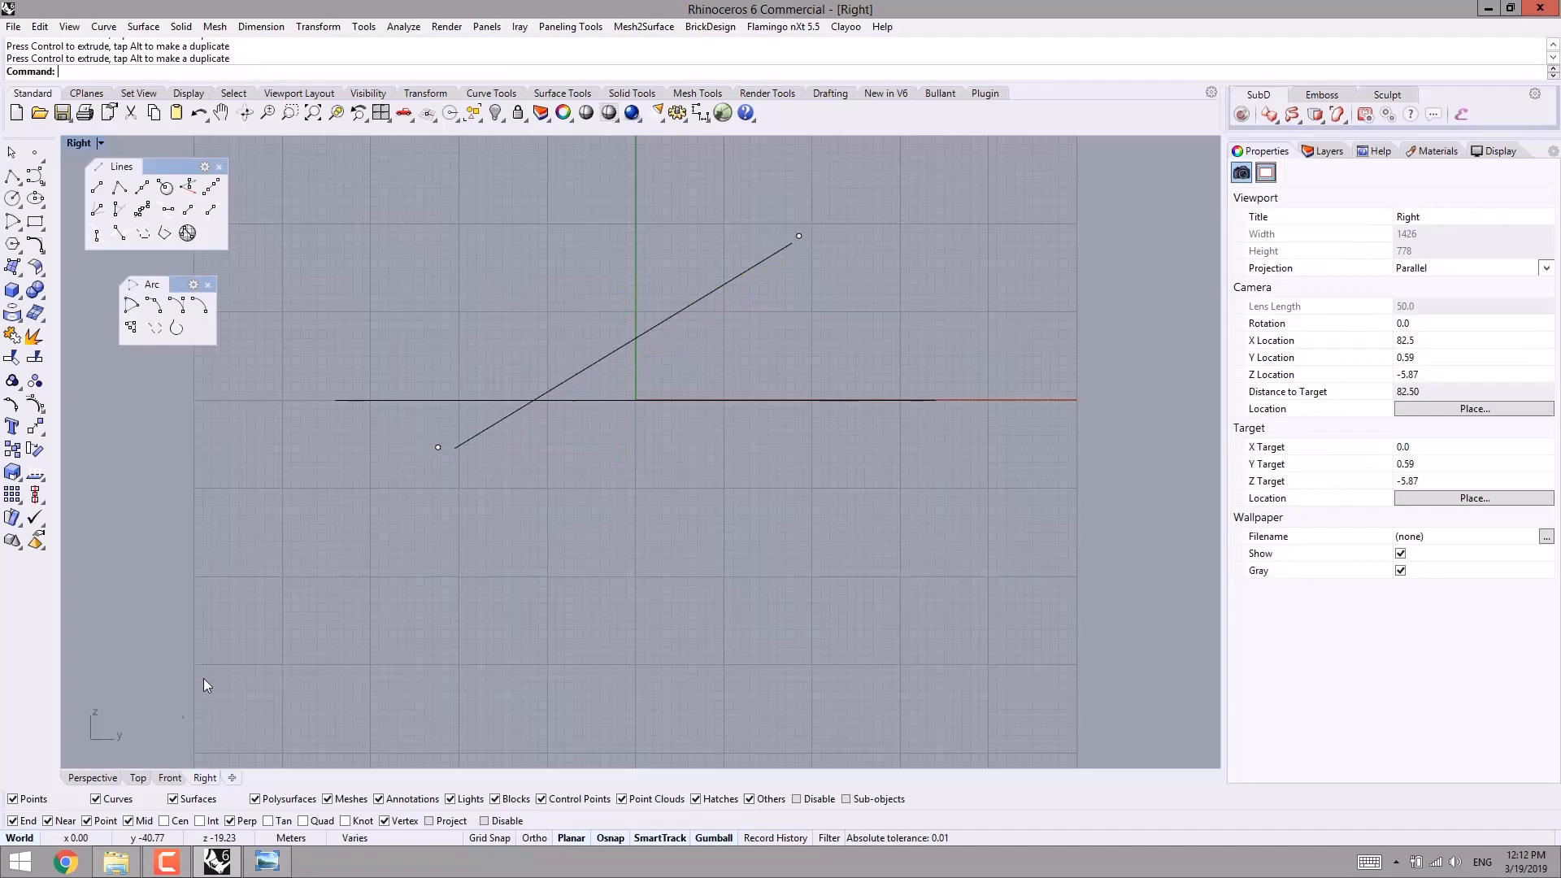
- In the Perspective view, lock the original semicircle that ends on the centreline and leave the shorter arc editable
click(94, 779)
right_drag(493, 553, 398, 574)
scroll(613, 298, up, 7)
shift+right_drag(574, 305, 652, 260)
scroll(628, 286, down, 5)
scroll(652, 257, up, 3)
click(611, 265)
scroll(611, 268, up, 5)
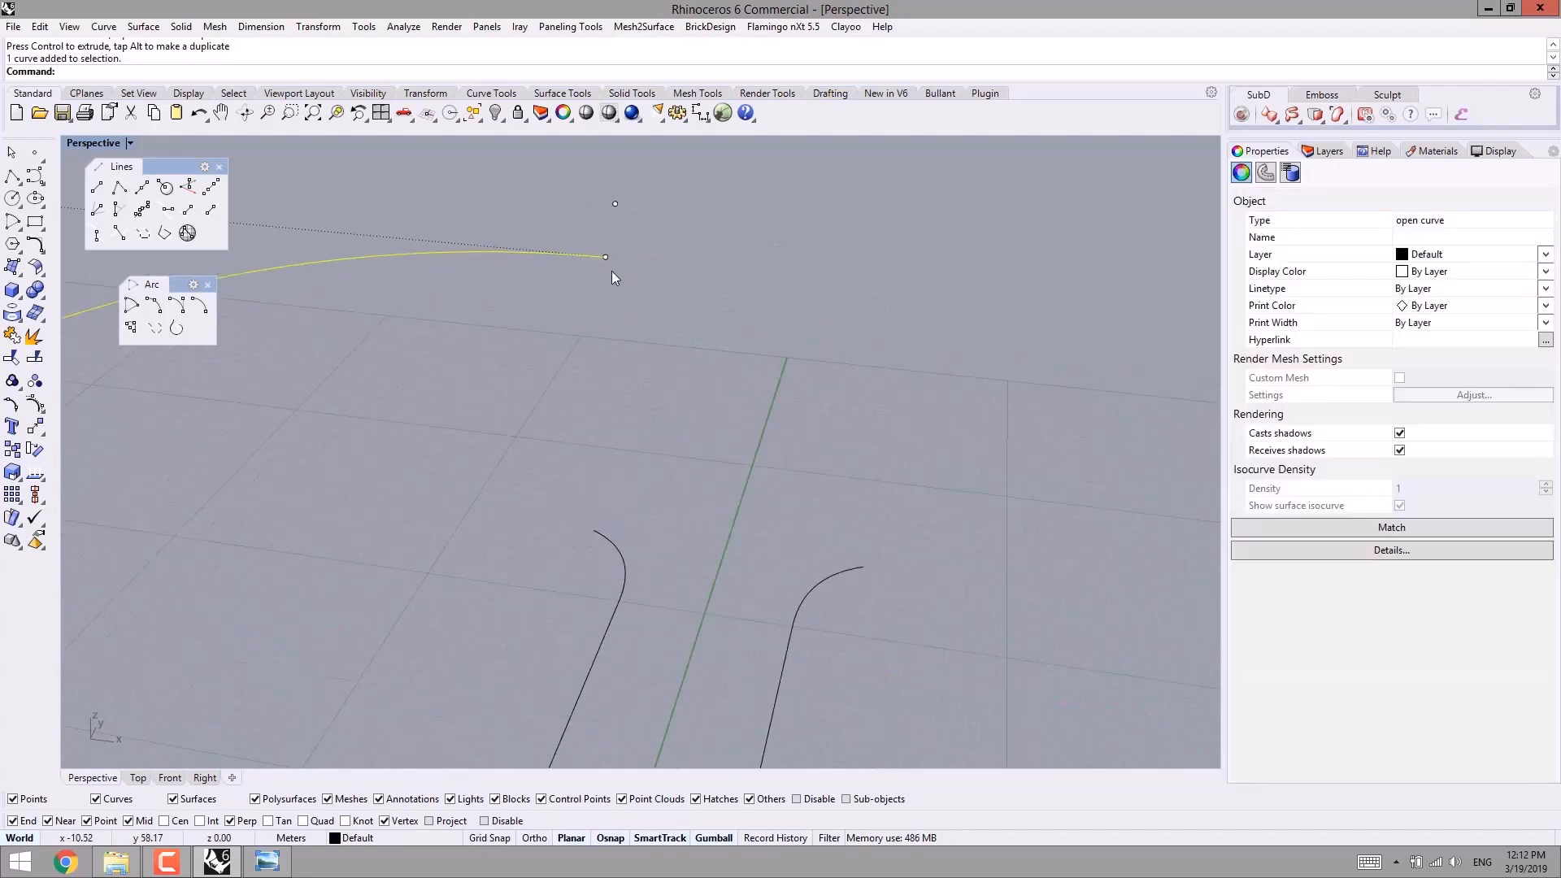
scroll(715, 281, down, 6)
shift+right_drag(565, 411, 558, 341)
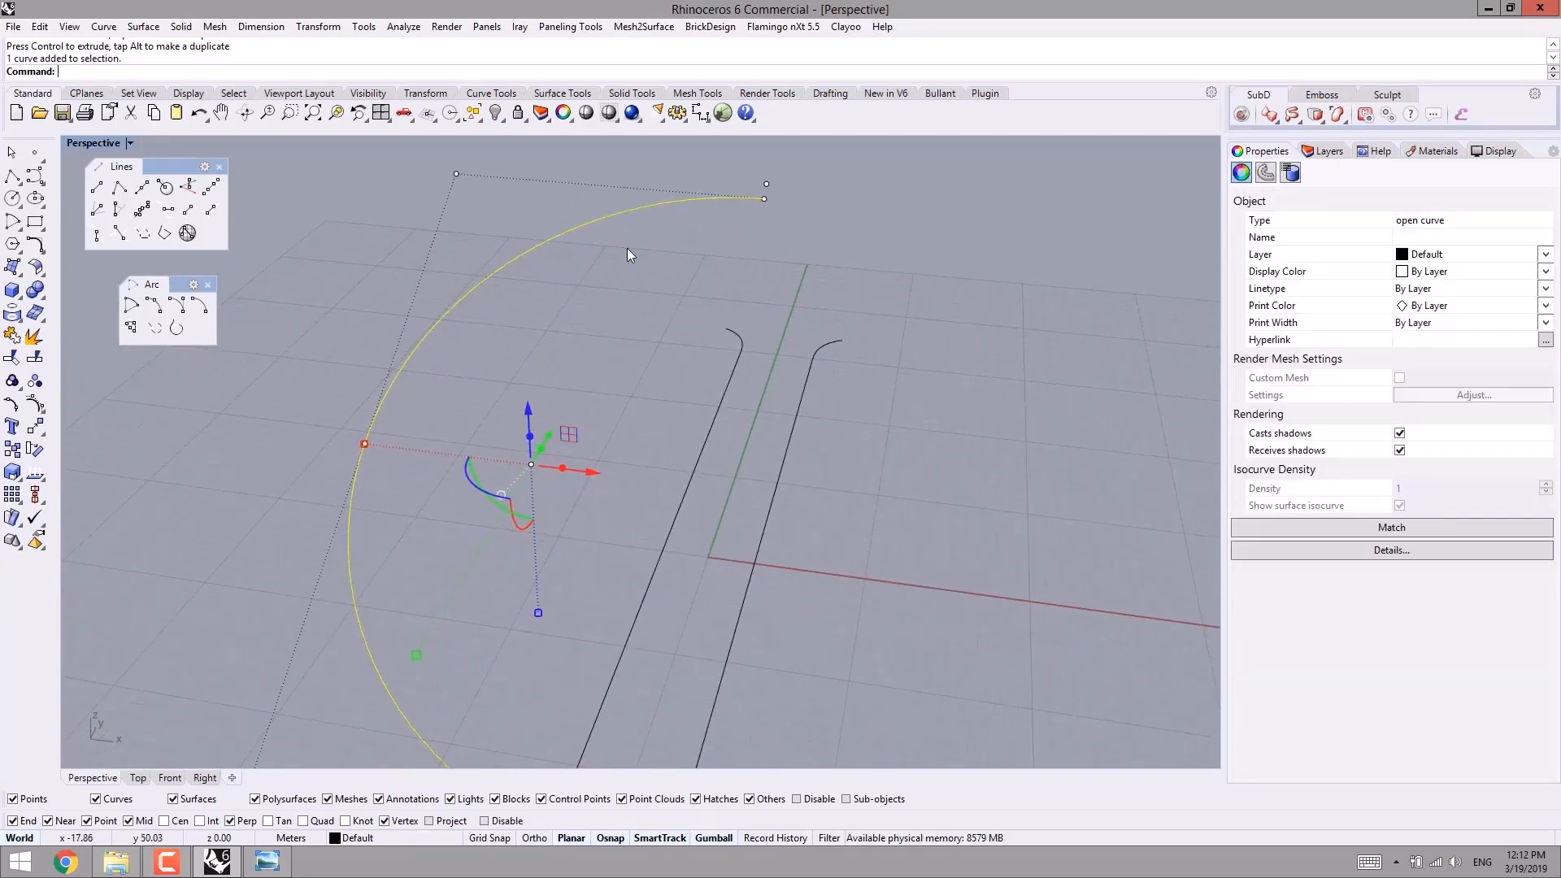
key(ctrl+l)
mouse_move(750, 228)
right_down()
mouse_move(824, 212)
mouse_move(766, 221)
mouse_move(678, 204)
mouse_move(712, 235)
mouse_move(764, 203)
right_up()
key(Escape)
scroll(724, 196, up, 14)
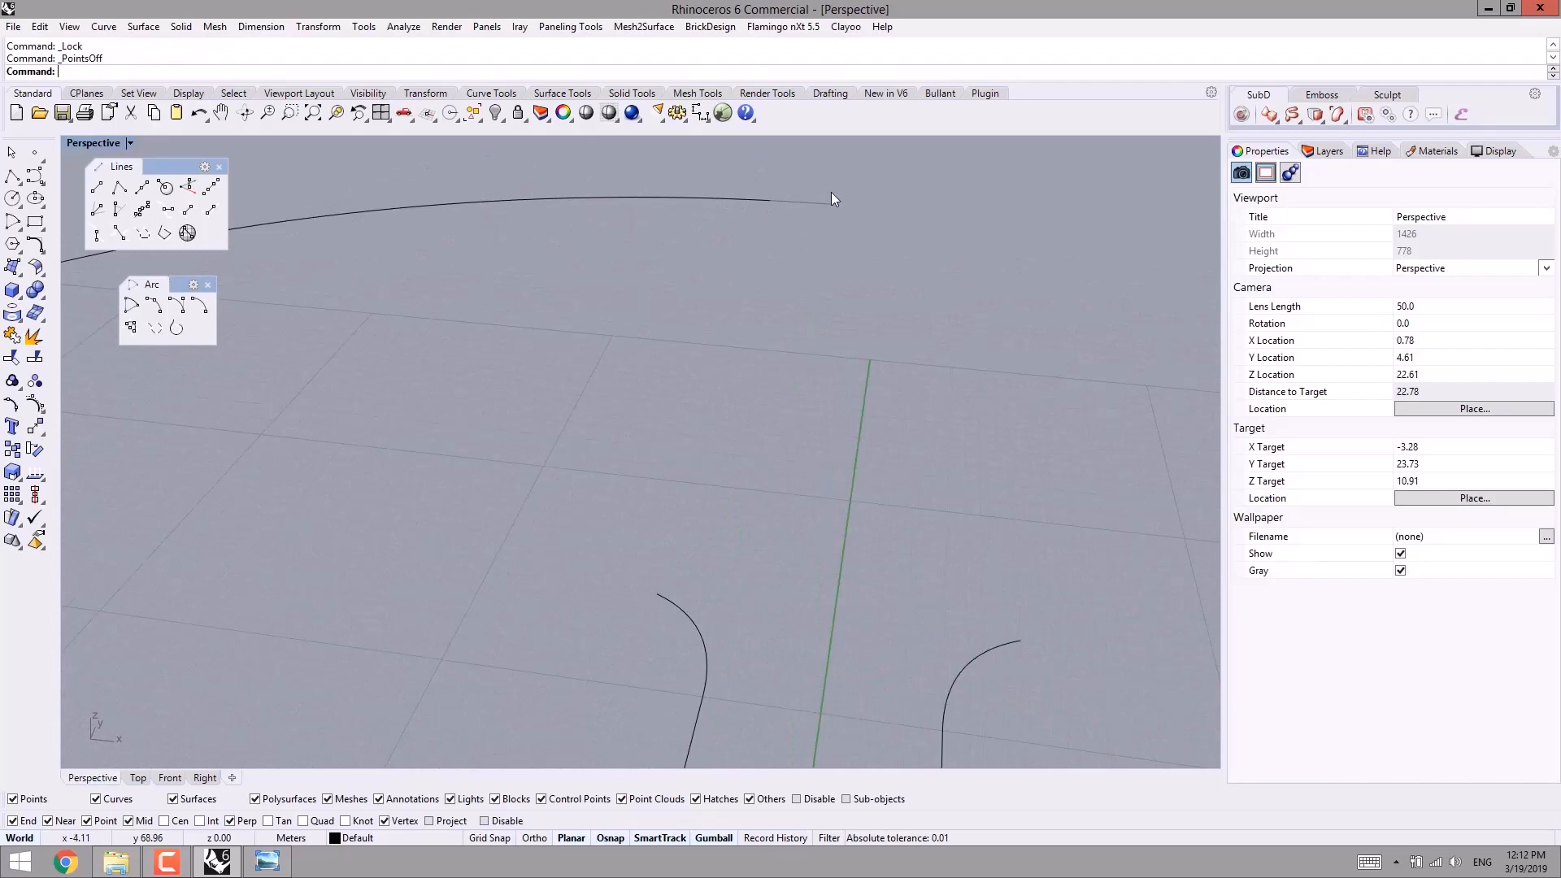
scroll(794, 217, down, 10)
- Select the shorter tilted arc, inspect it from several angles, and check the arch form in the reference pictures through to P (8)
click(616, 213)
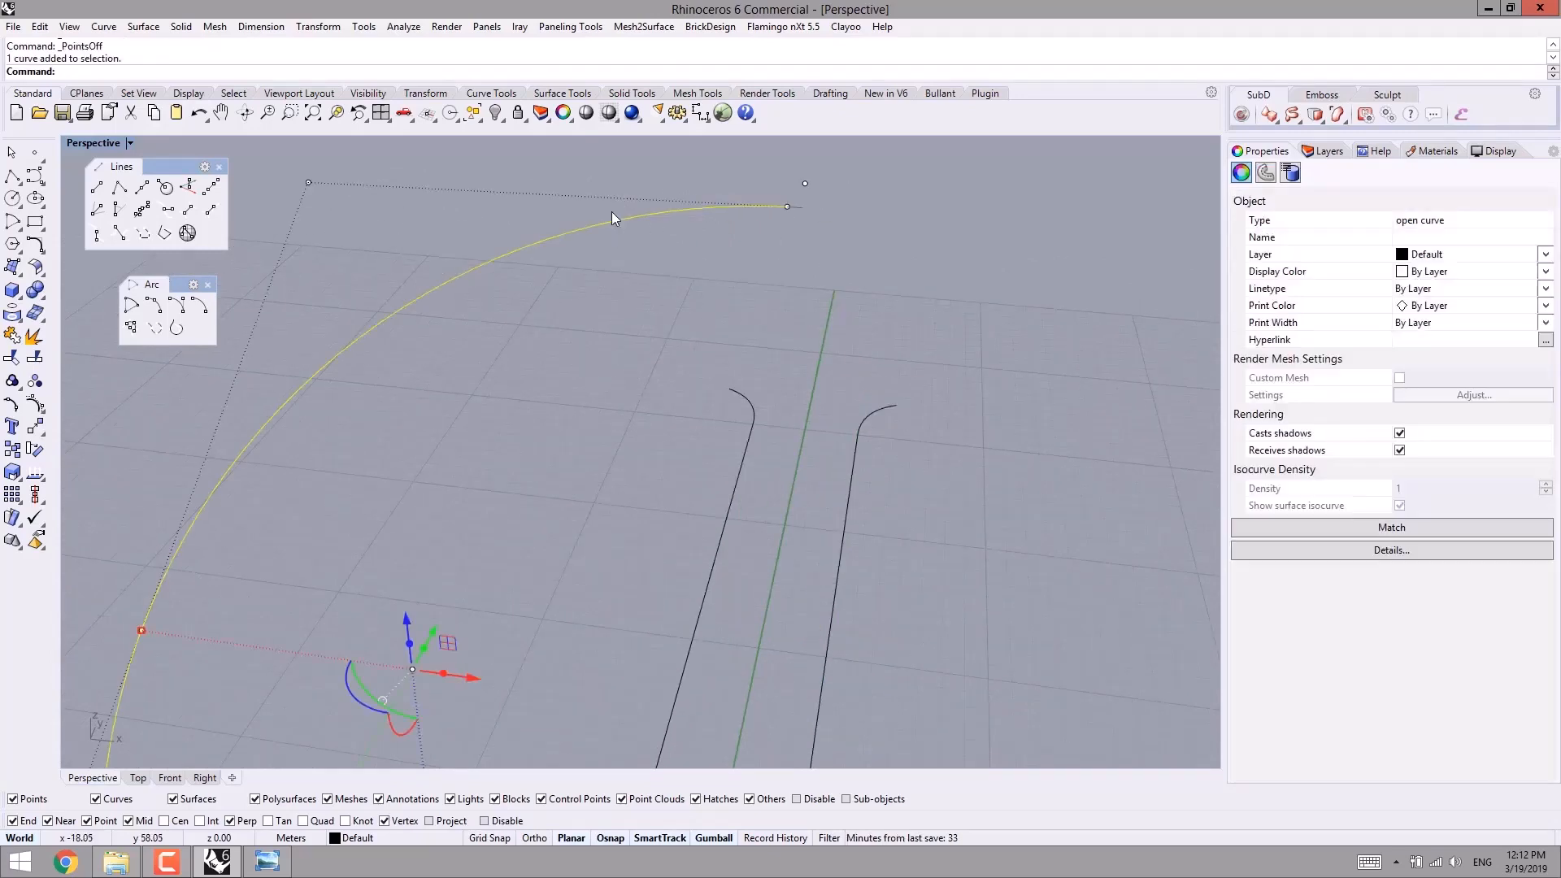
mouse_move(611, 211)
right_down()
mouse_move(660, 253)
mouse_move(635, 211)
right_up()
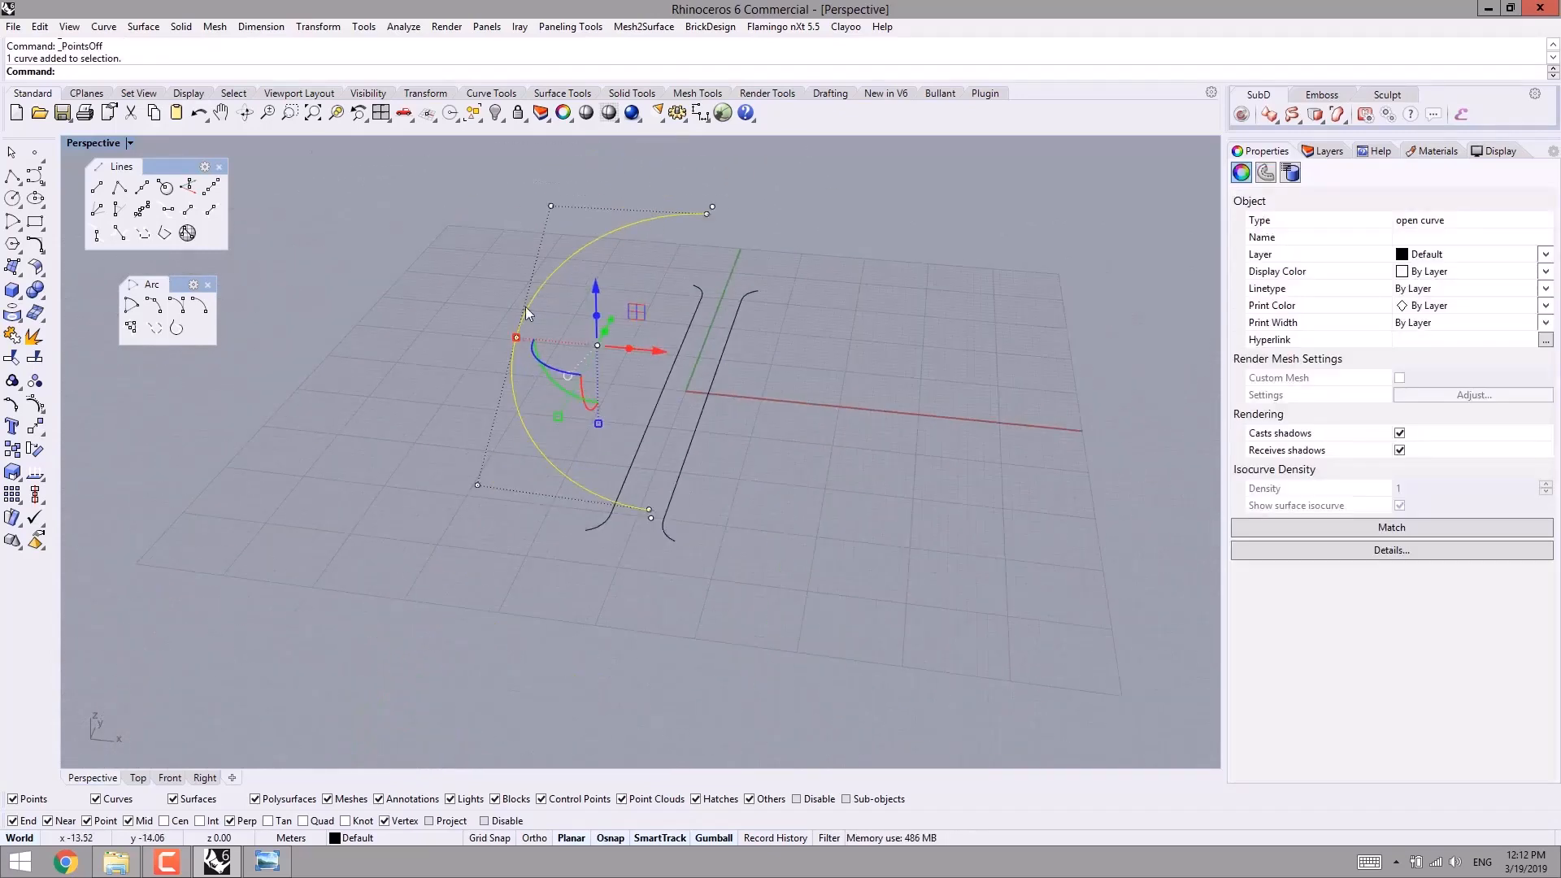
right_drag(638, 271, 453, 546)
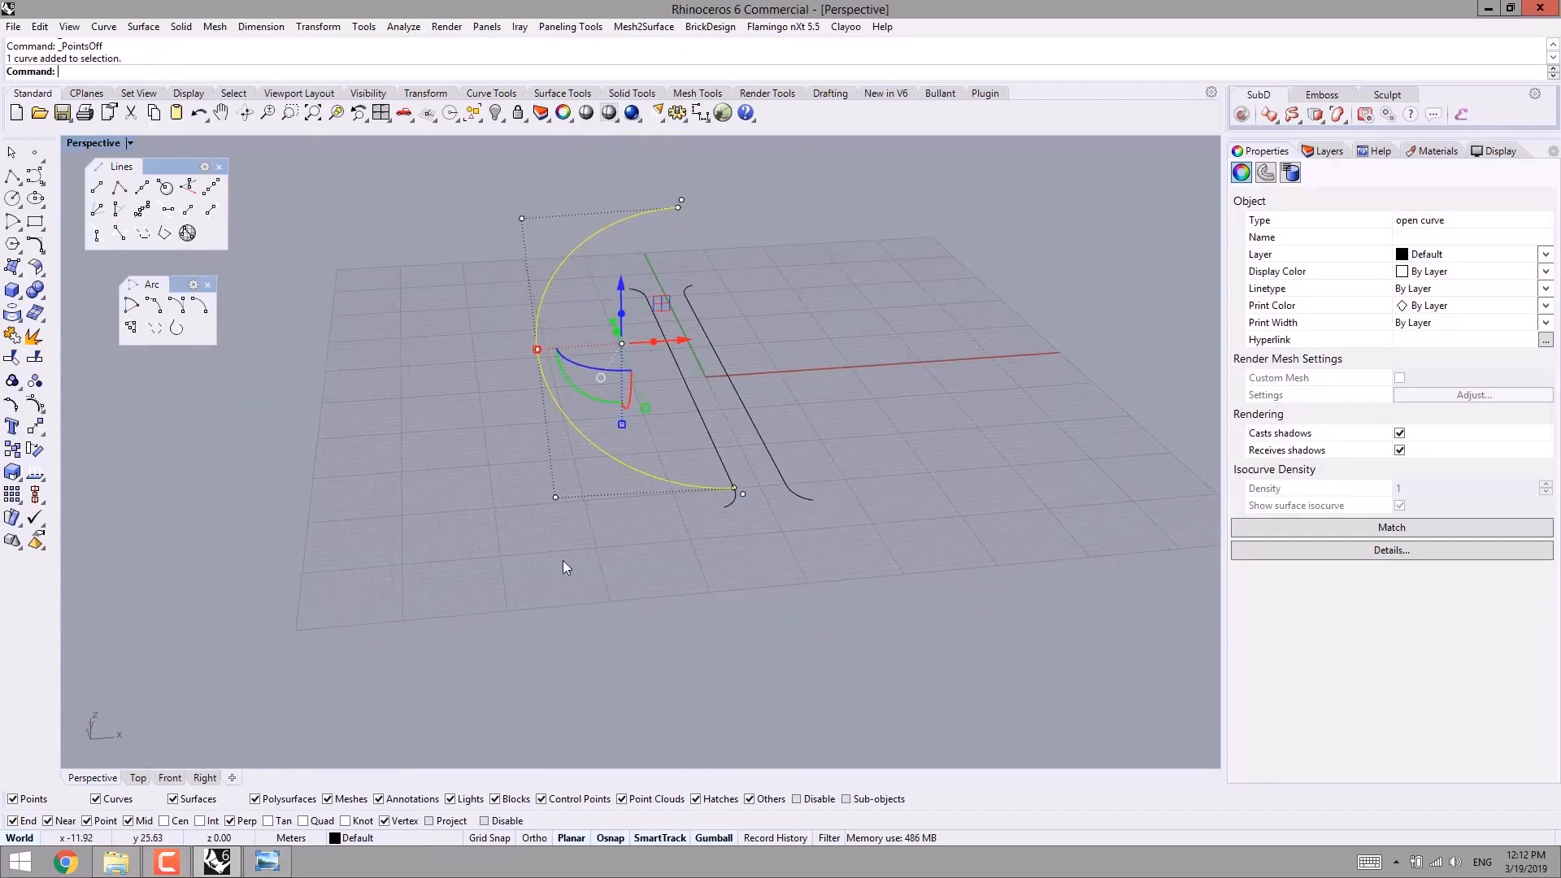
click(266, 860)
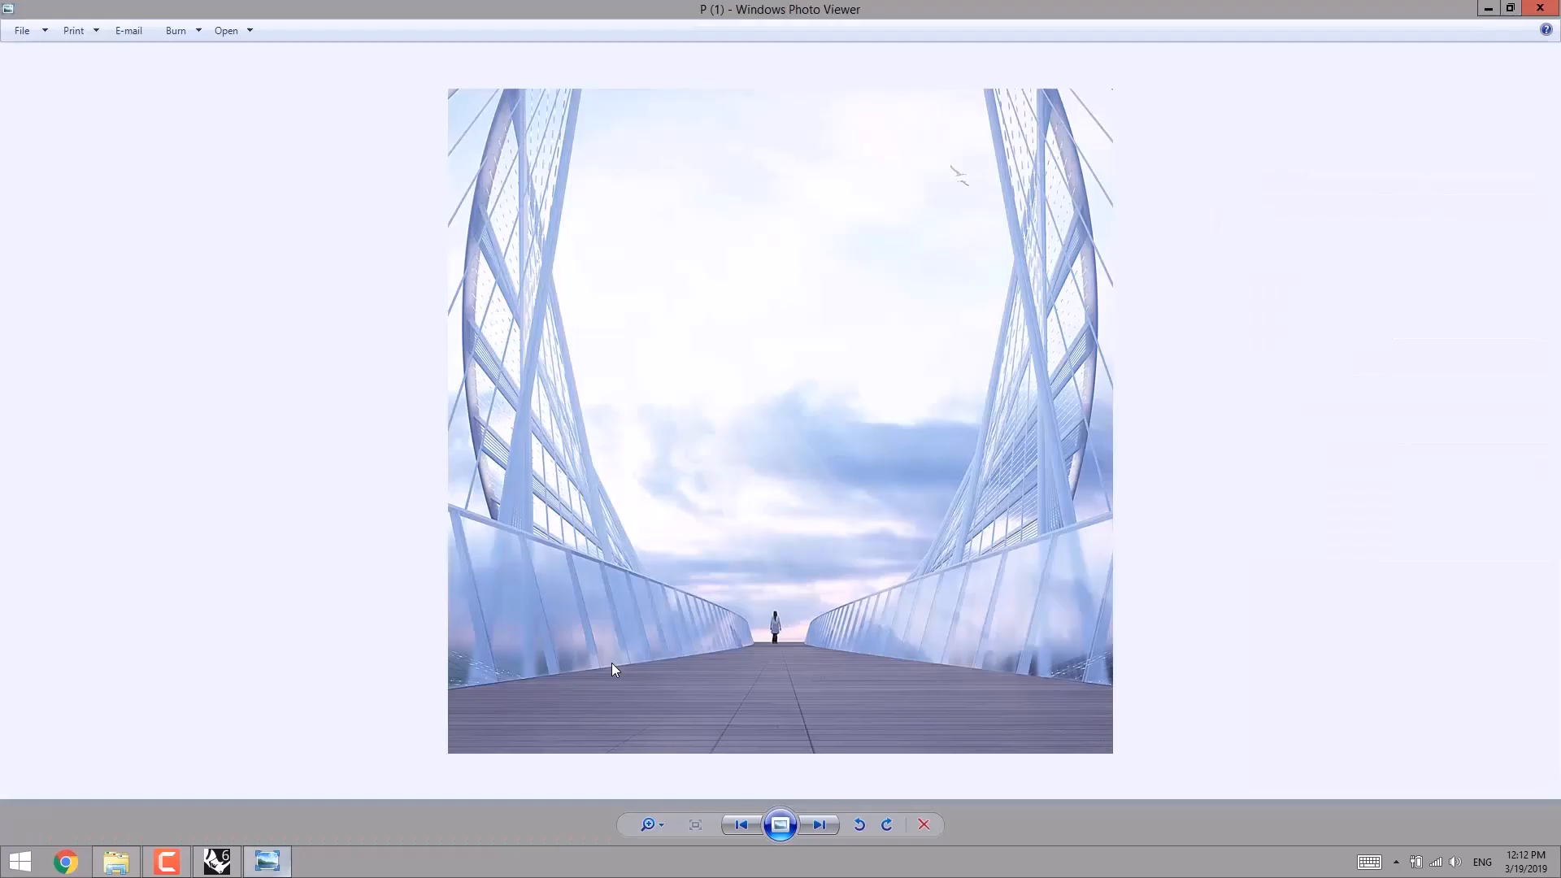
key(Left)
key(Left)
key(Left)
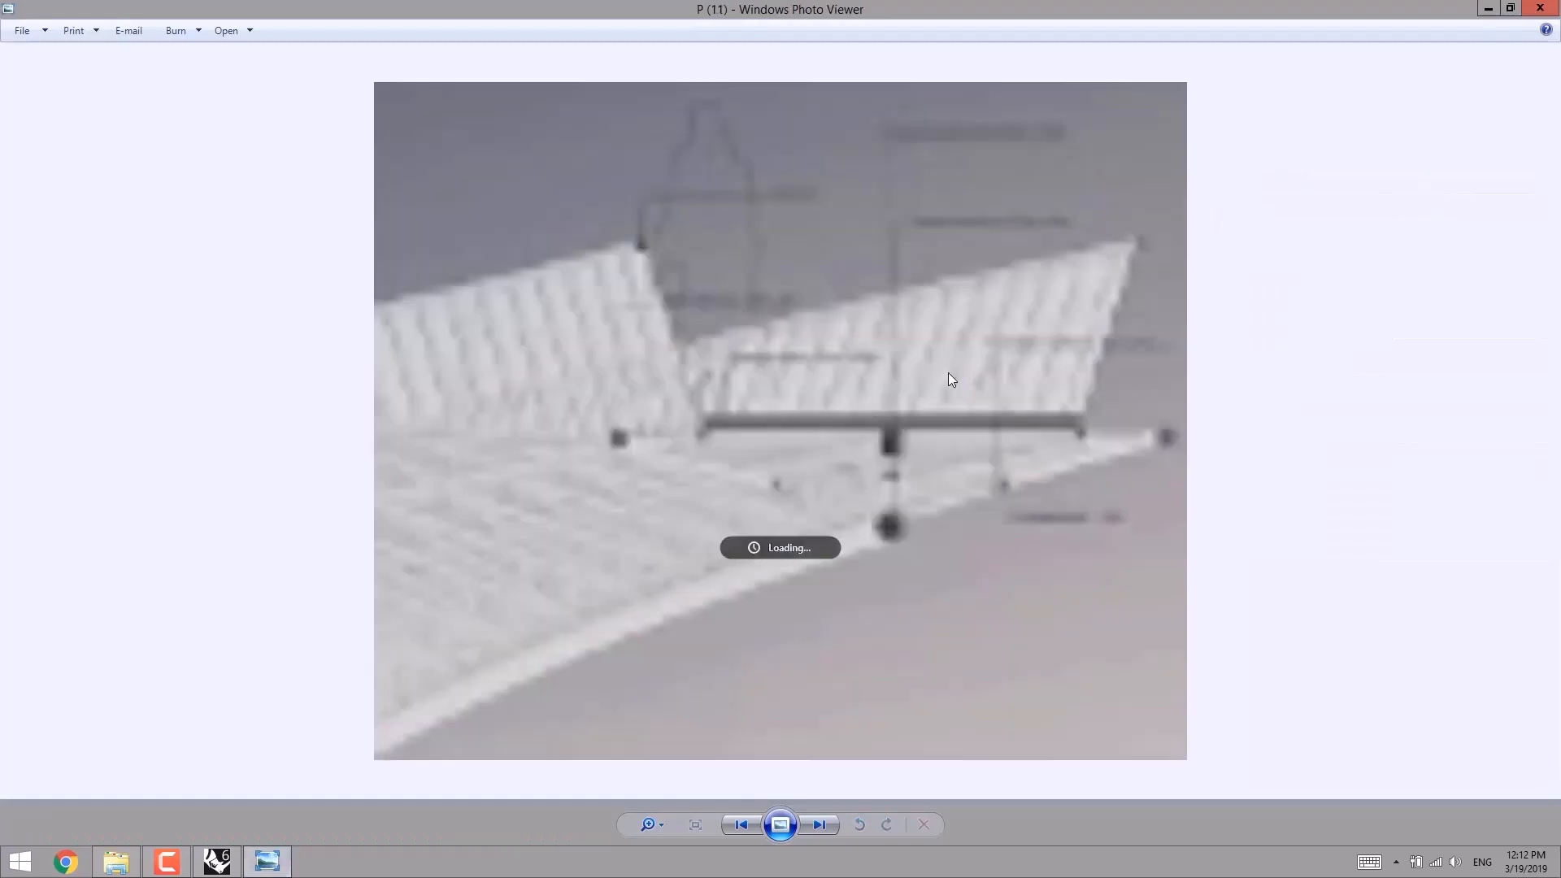
key(Left)
key(Left)
key(Left)
key(Left)
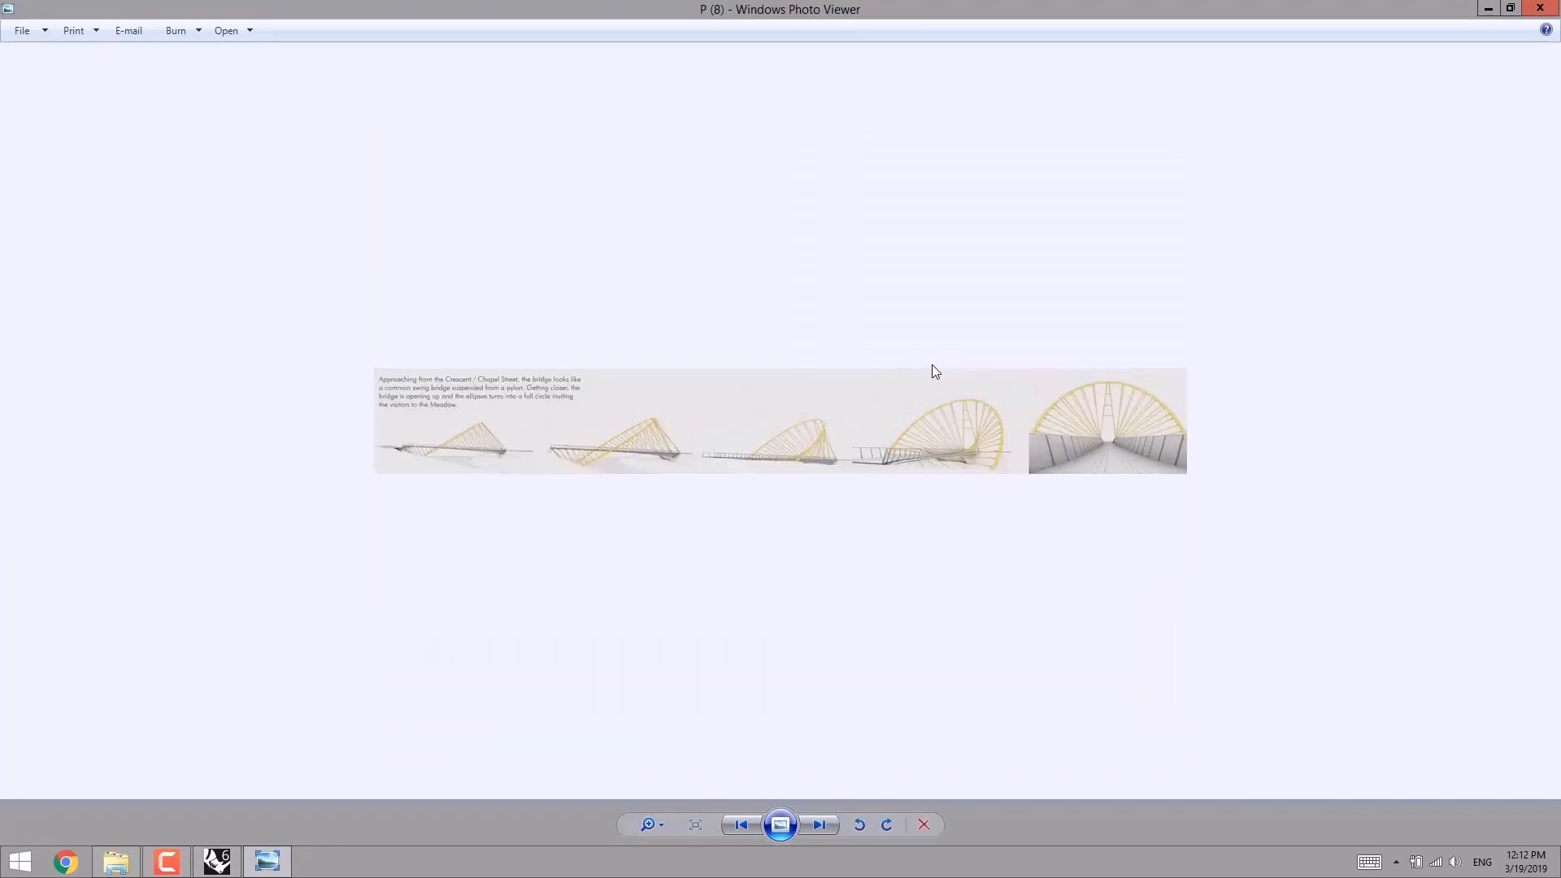
- Examine how the cables meet the arch in reference pictures P (5) and P (4), then return to the Rhino model
key(Left)
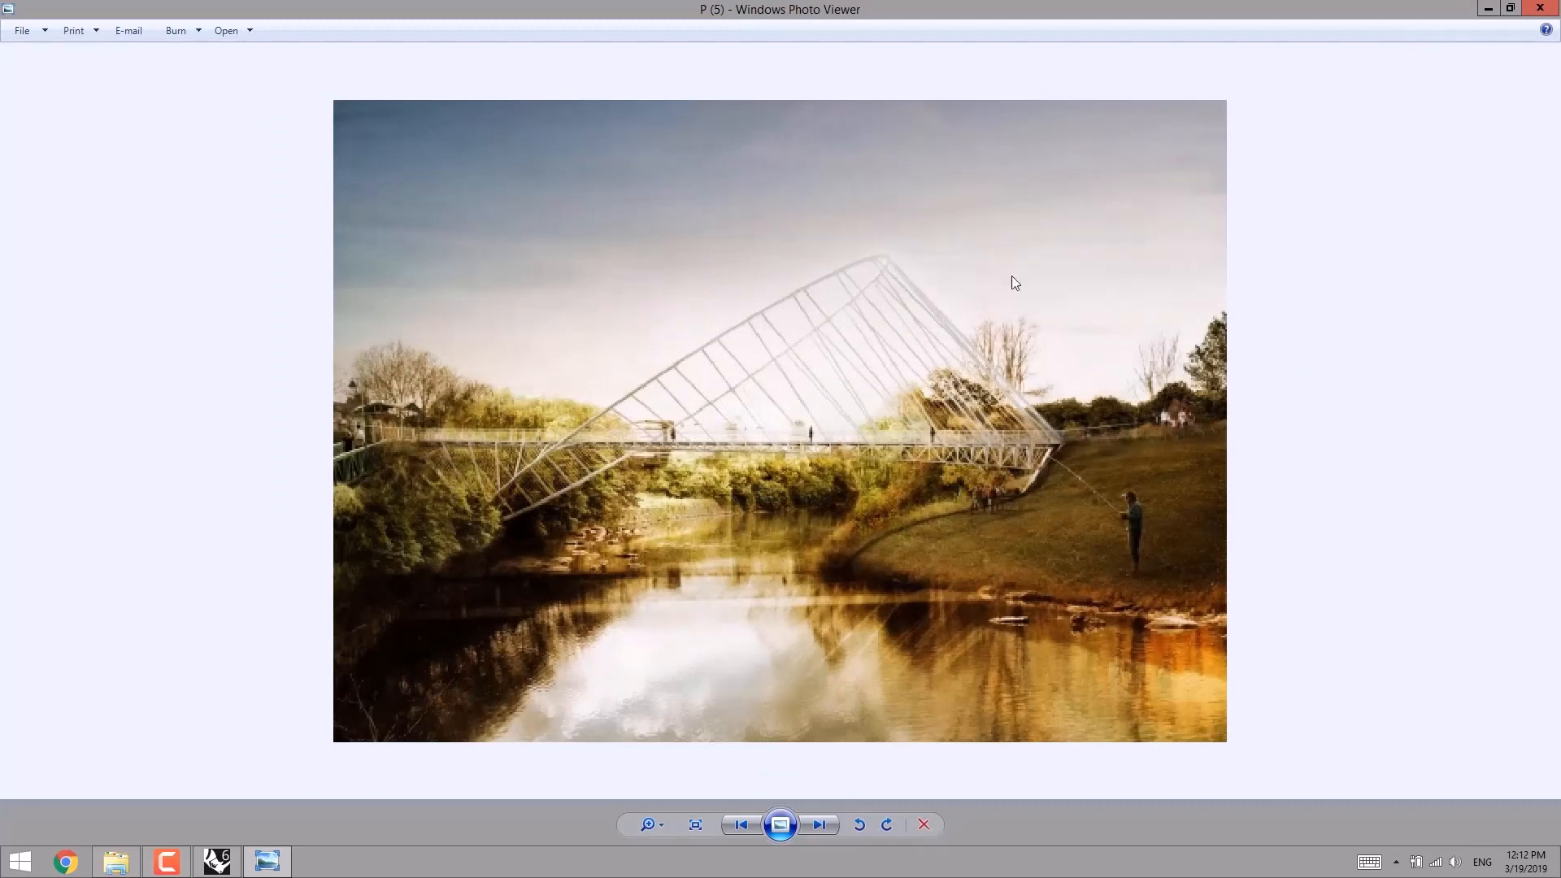
key(Left)
scroll(738, 348, up, 6)
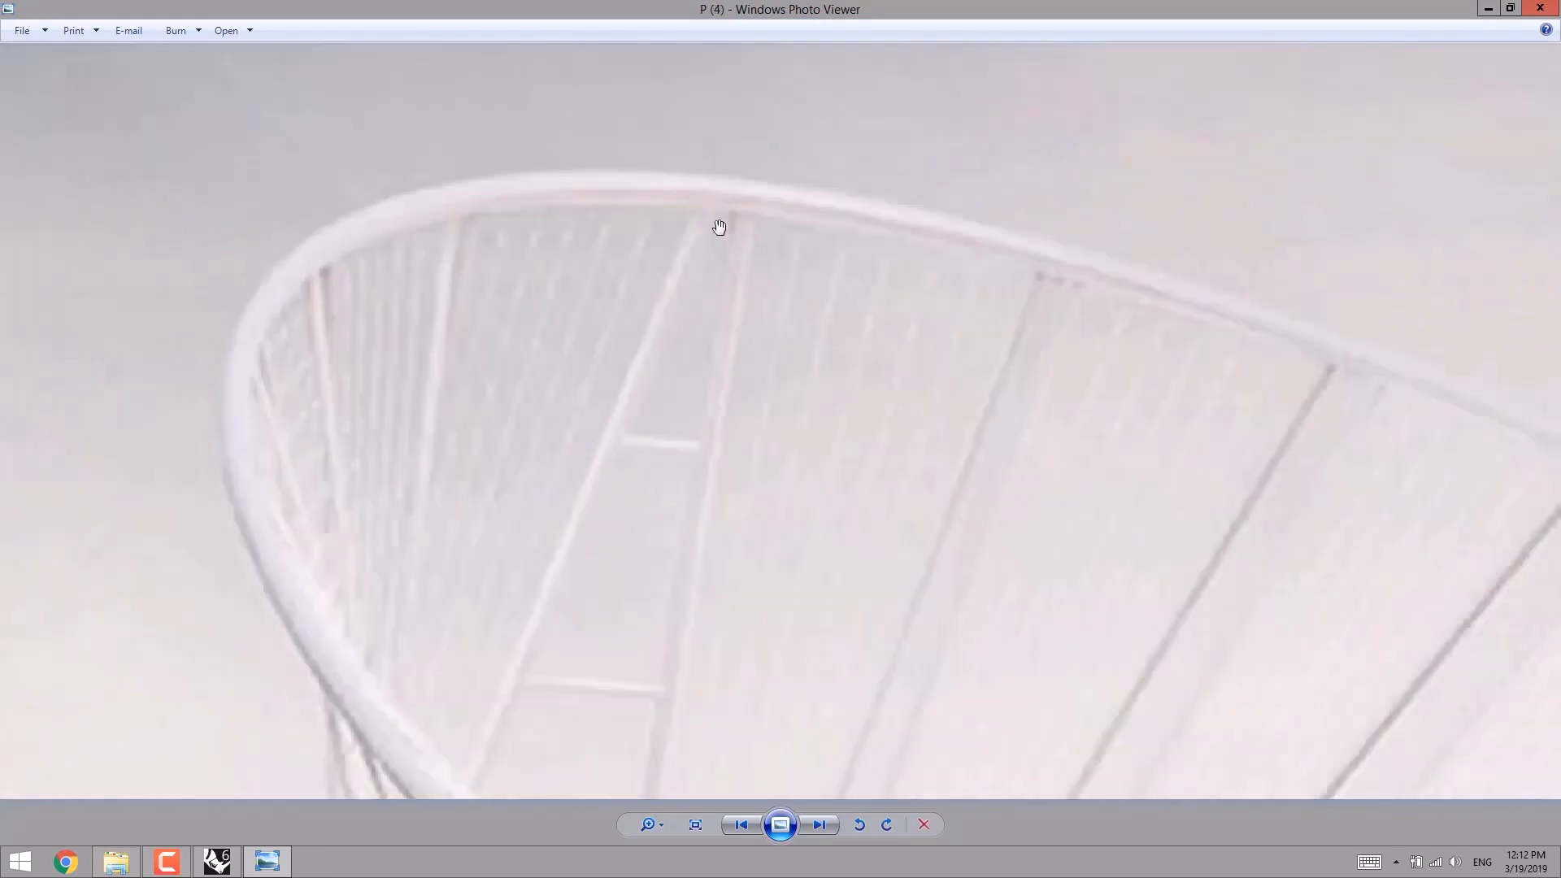
scroll(719, 227, down, 6)
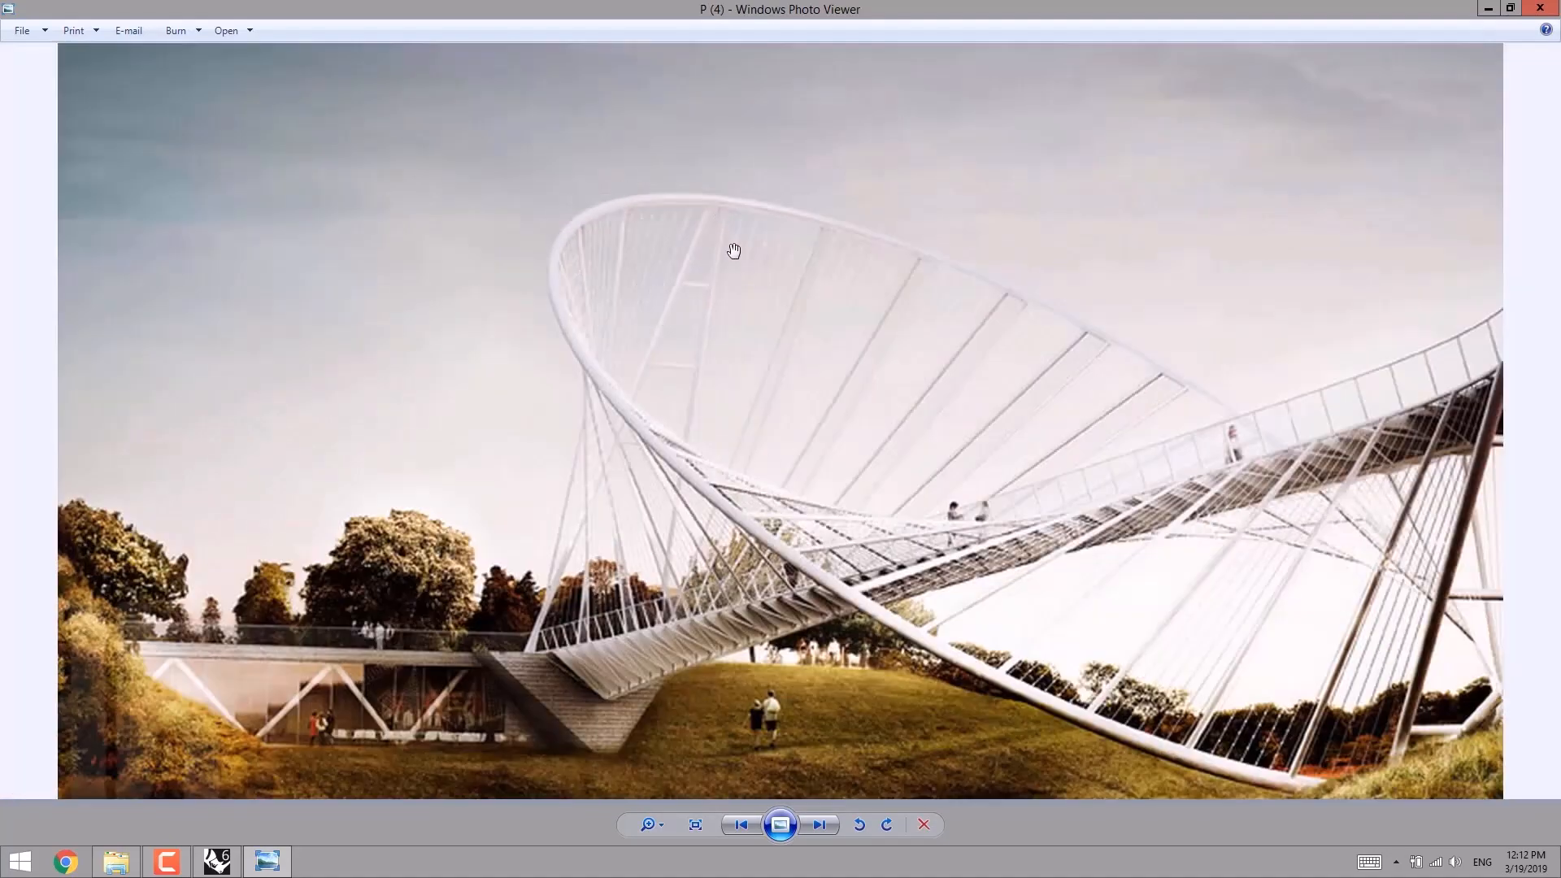
click(1551, 6)
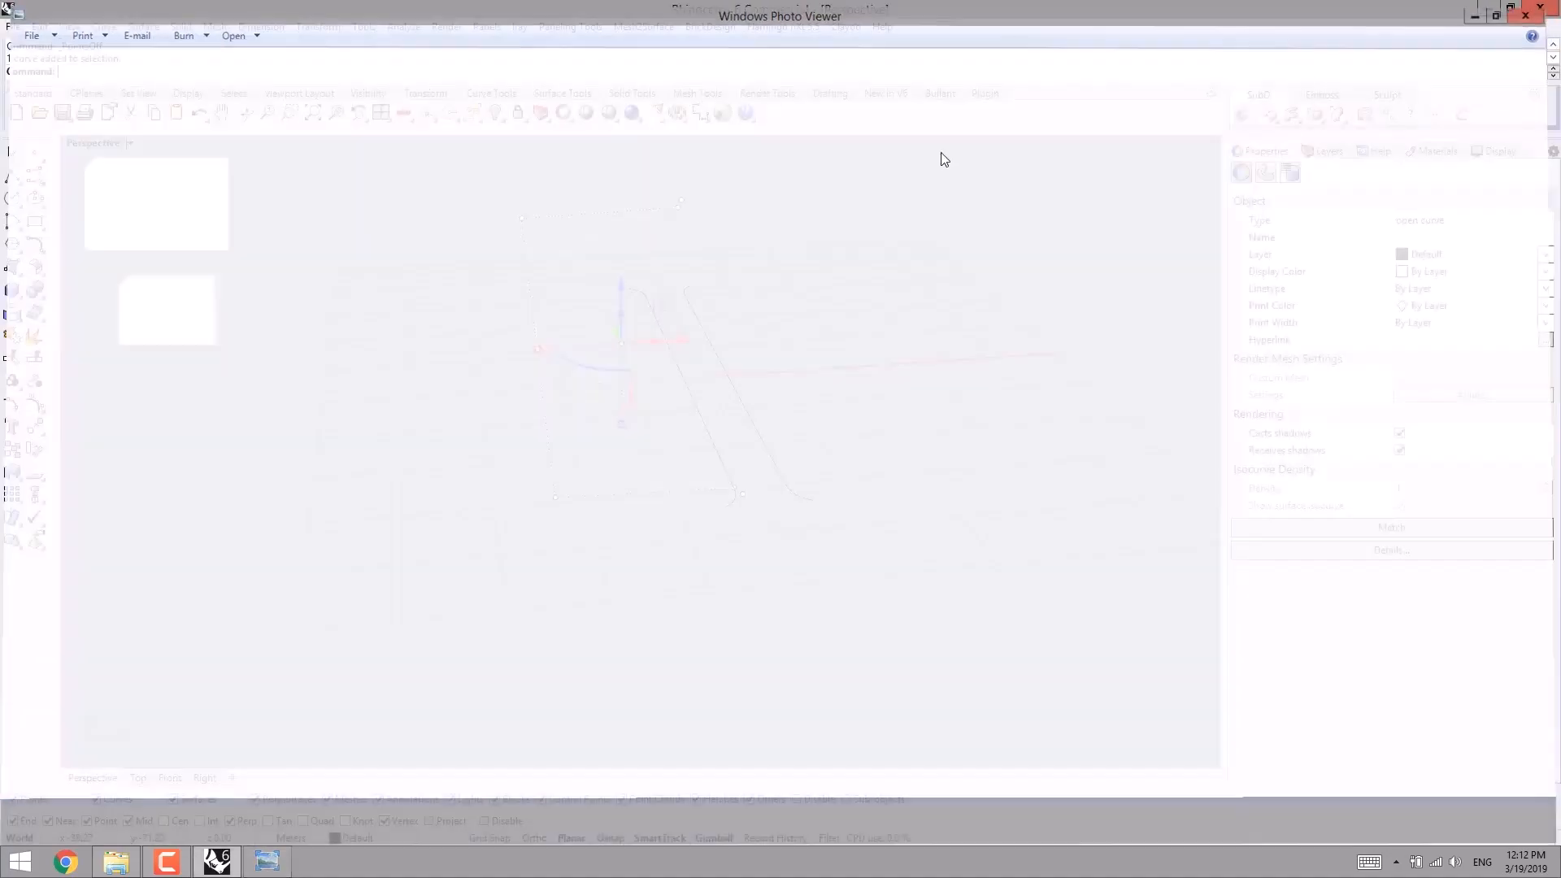
- Divide both the tilted arc and the deck curve on its side into 36 segments marked with points
click(880, 280)
right_drag(768, 325, 570, 398)
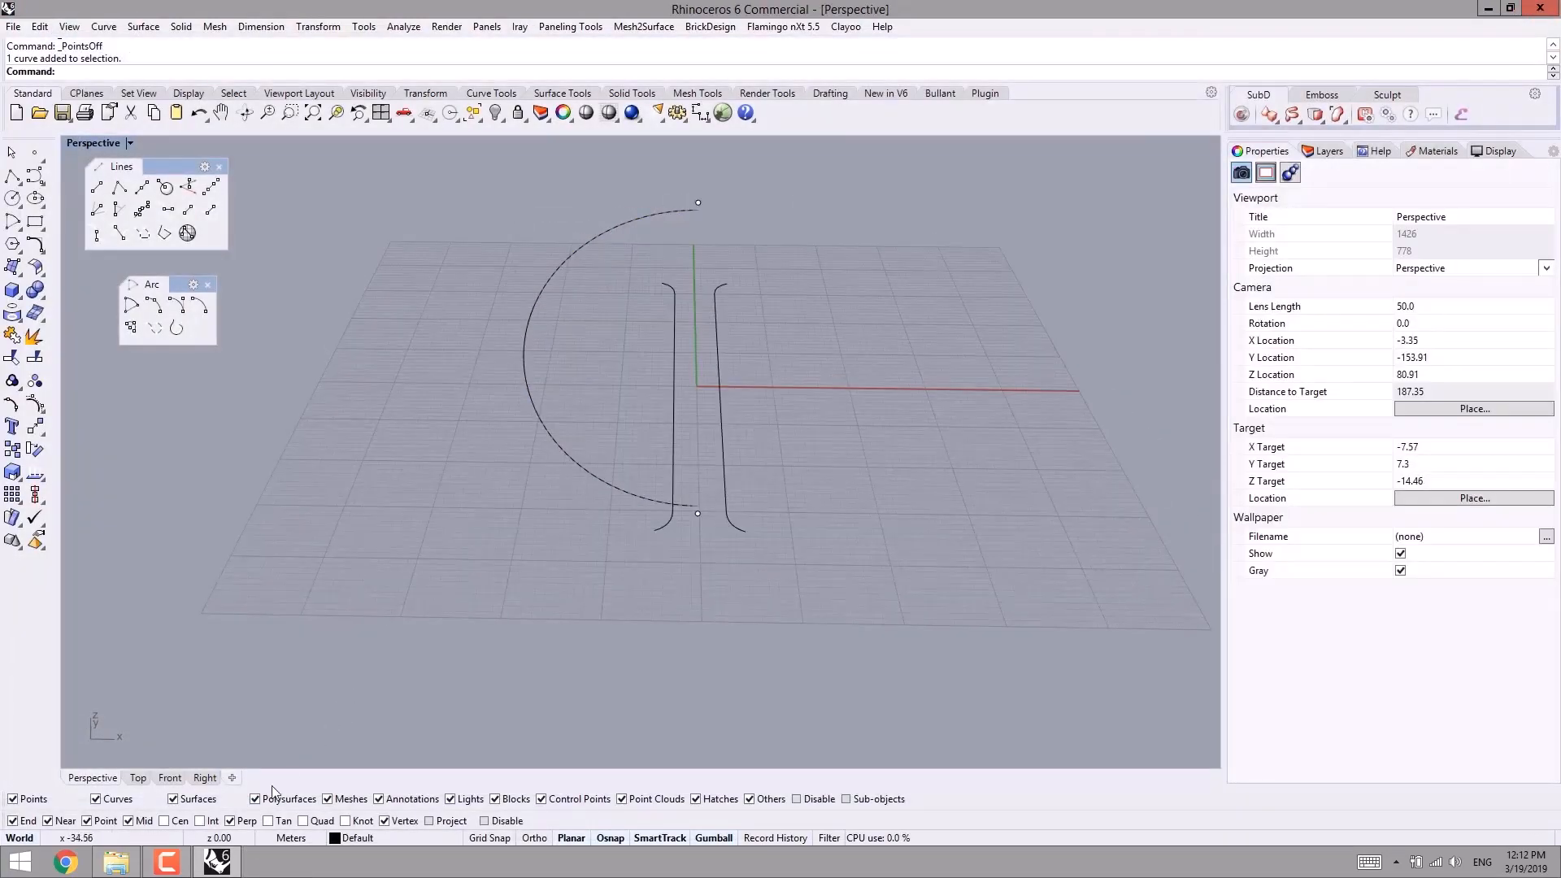
scroll(669, 348, up, 2)
click(673, 350)
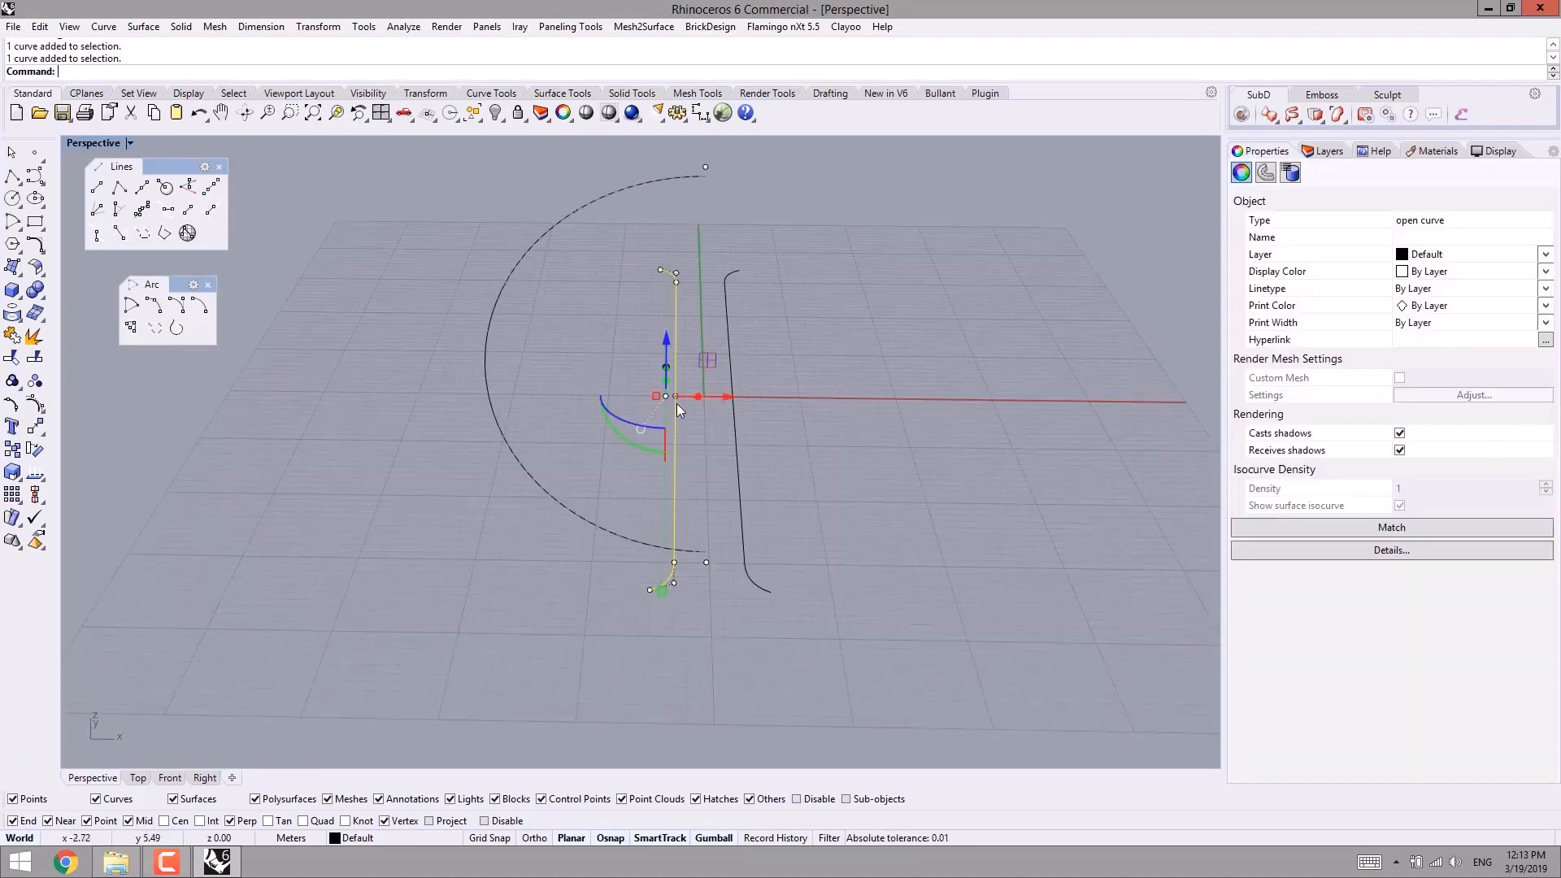
right_drag(674, 542, 572, 603)
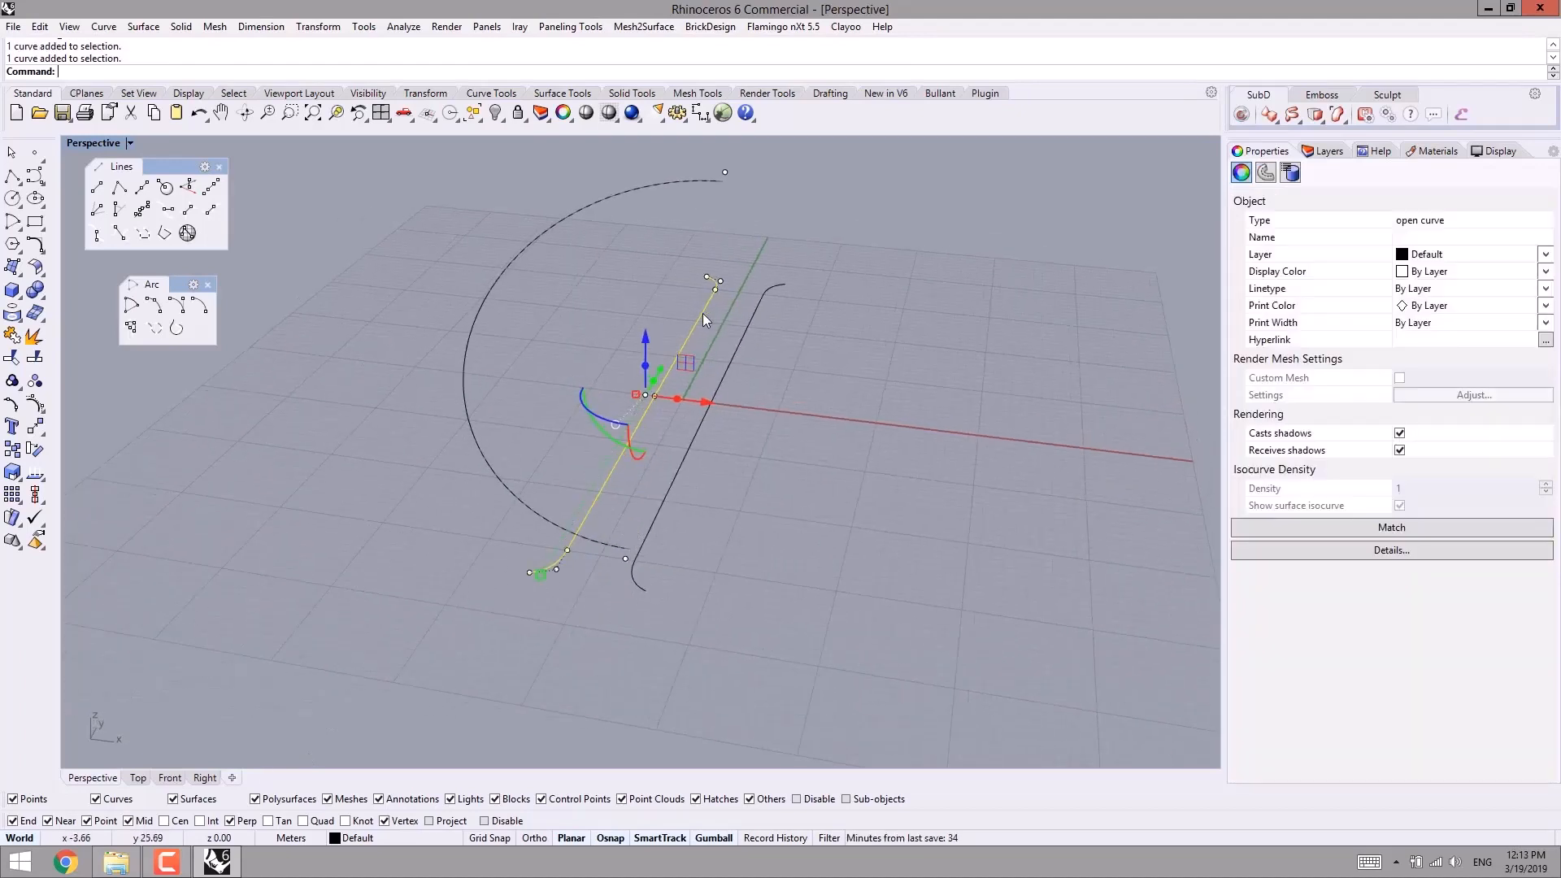
click(523, 256)
right_drag(613, 390, 569, 382)
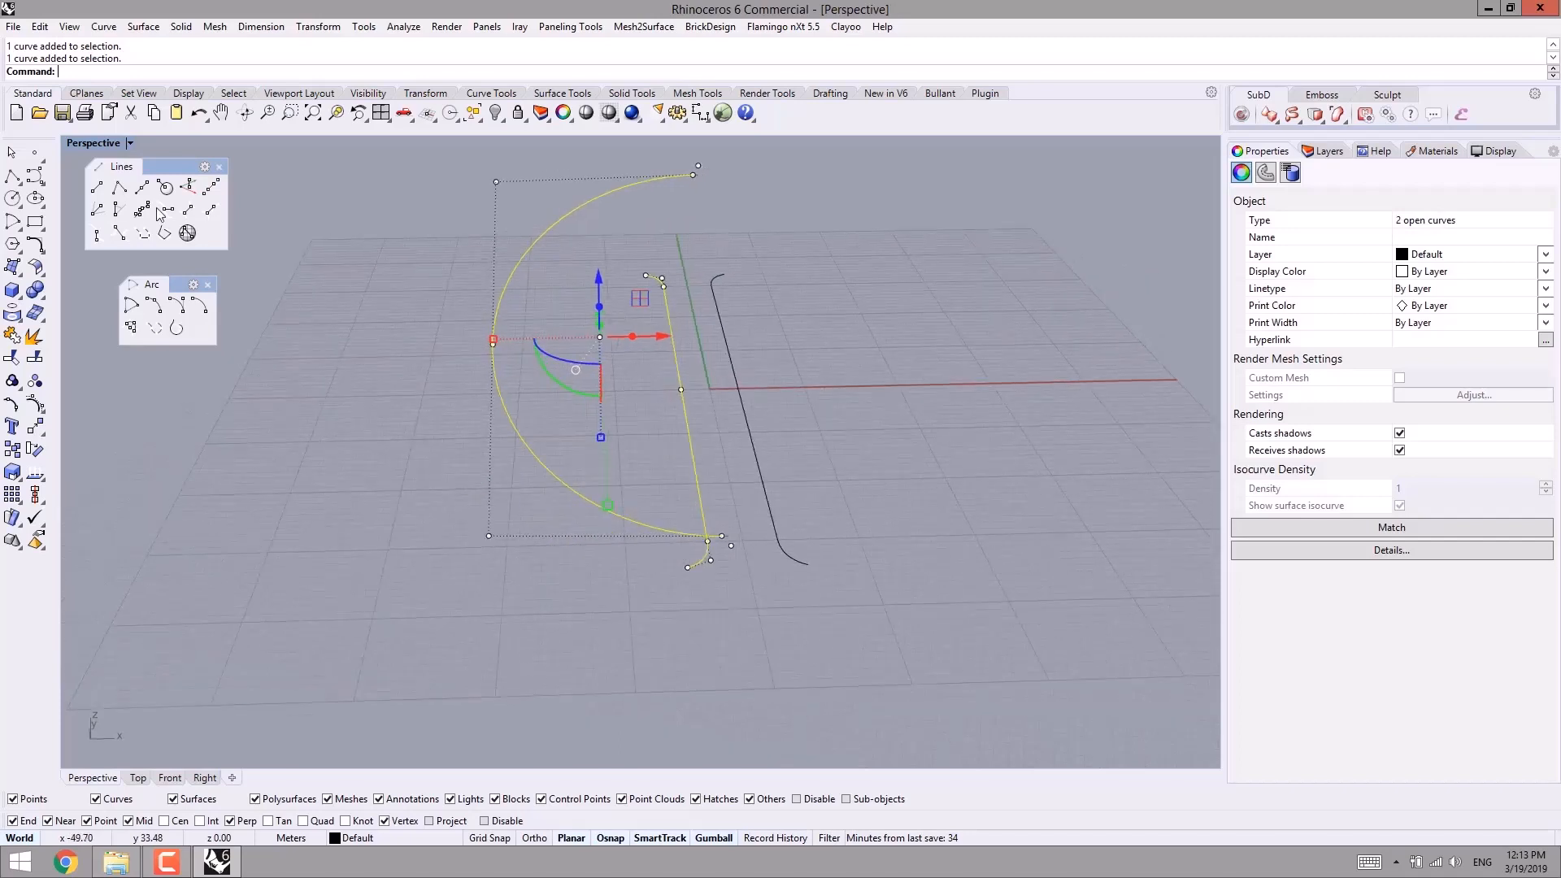
click(35, 152)
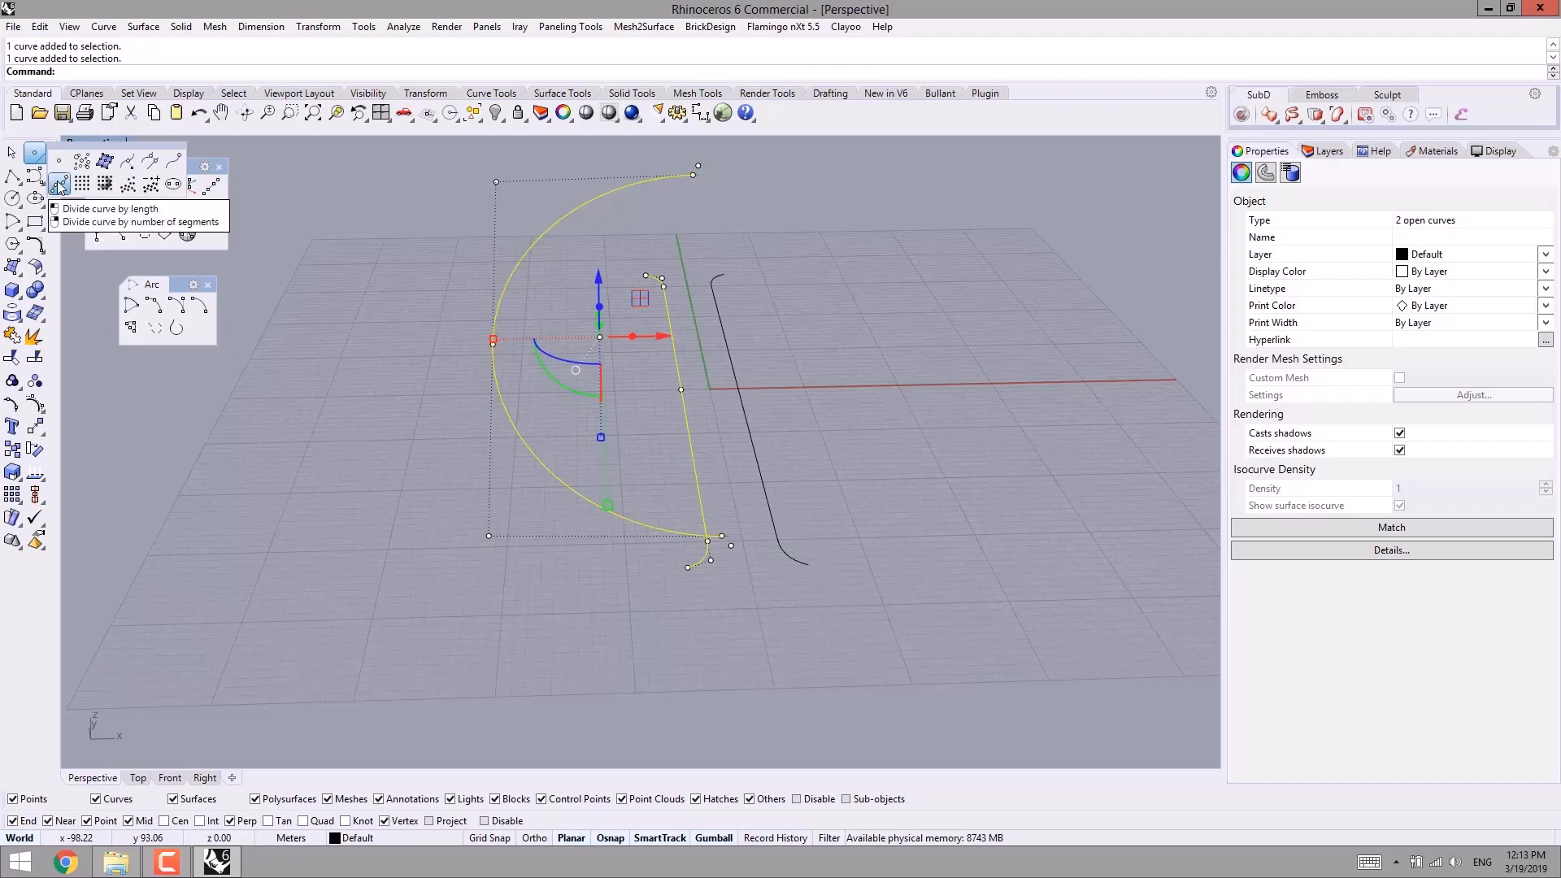
click(58, 185)
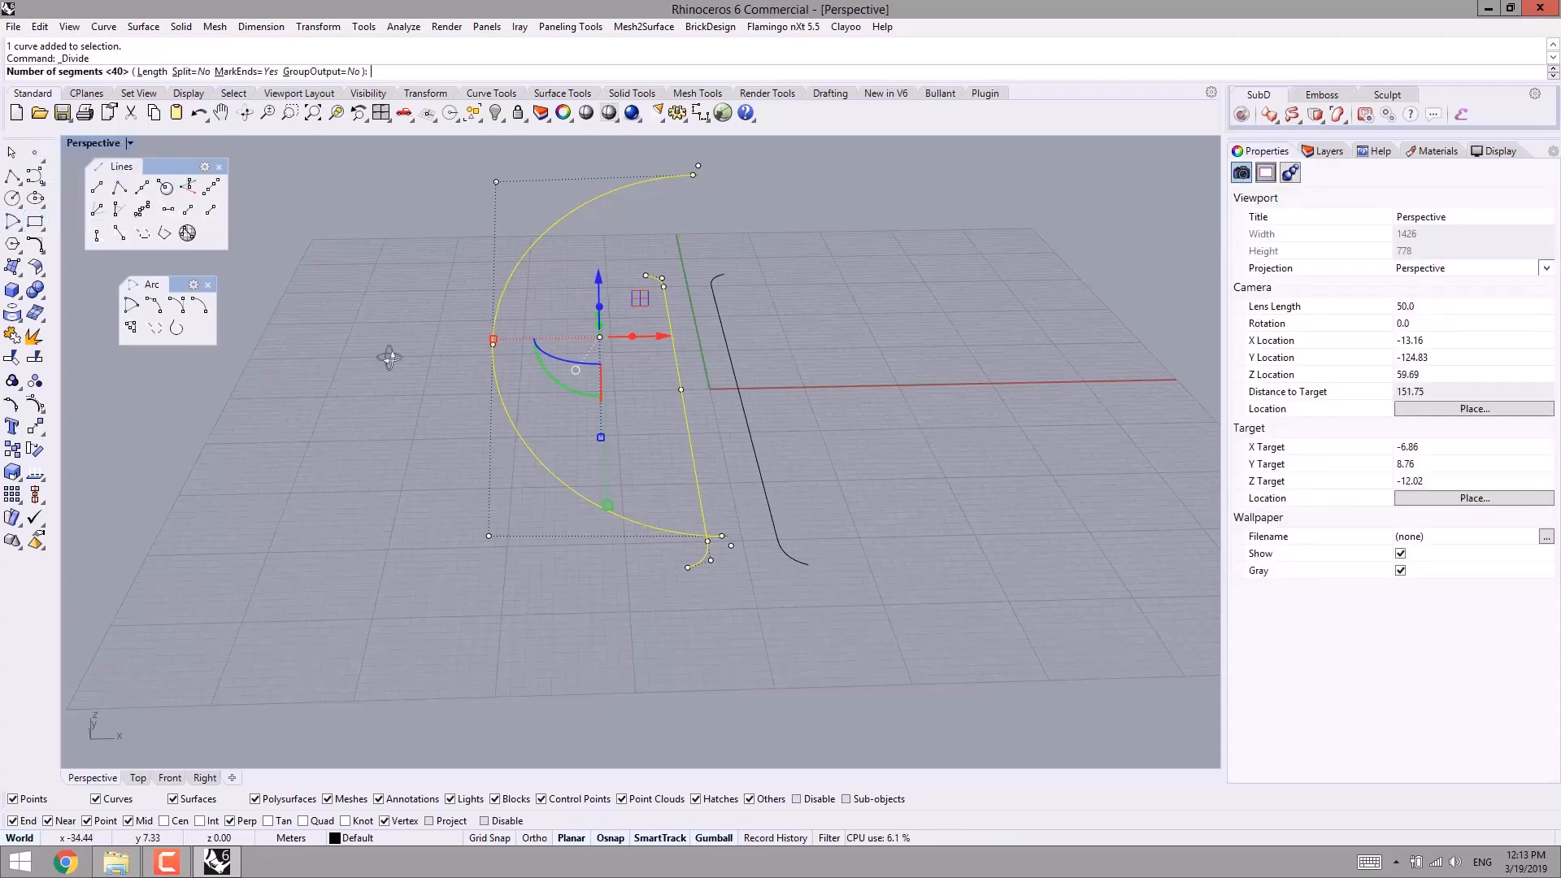
right_drag(390, 357, 162, 106)
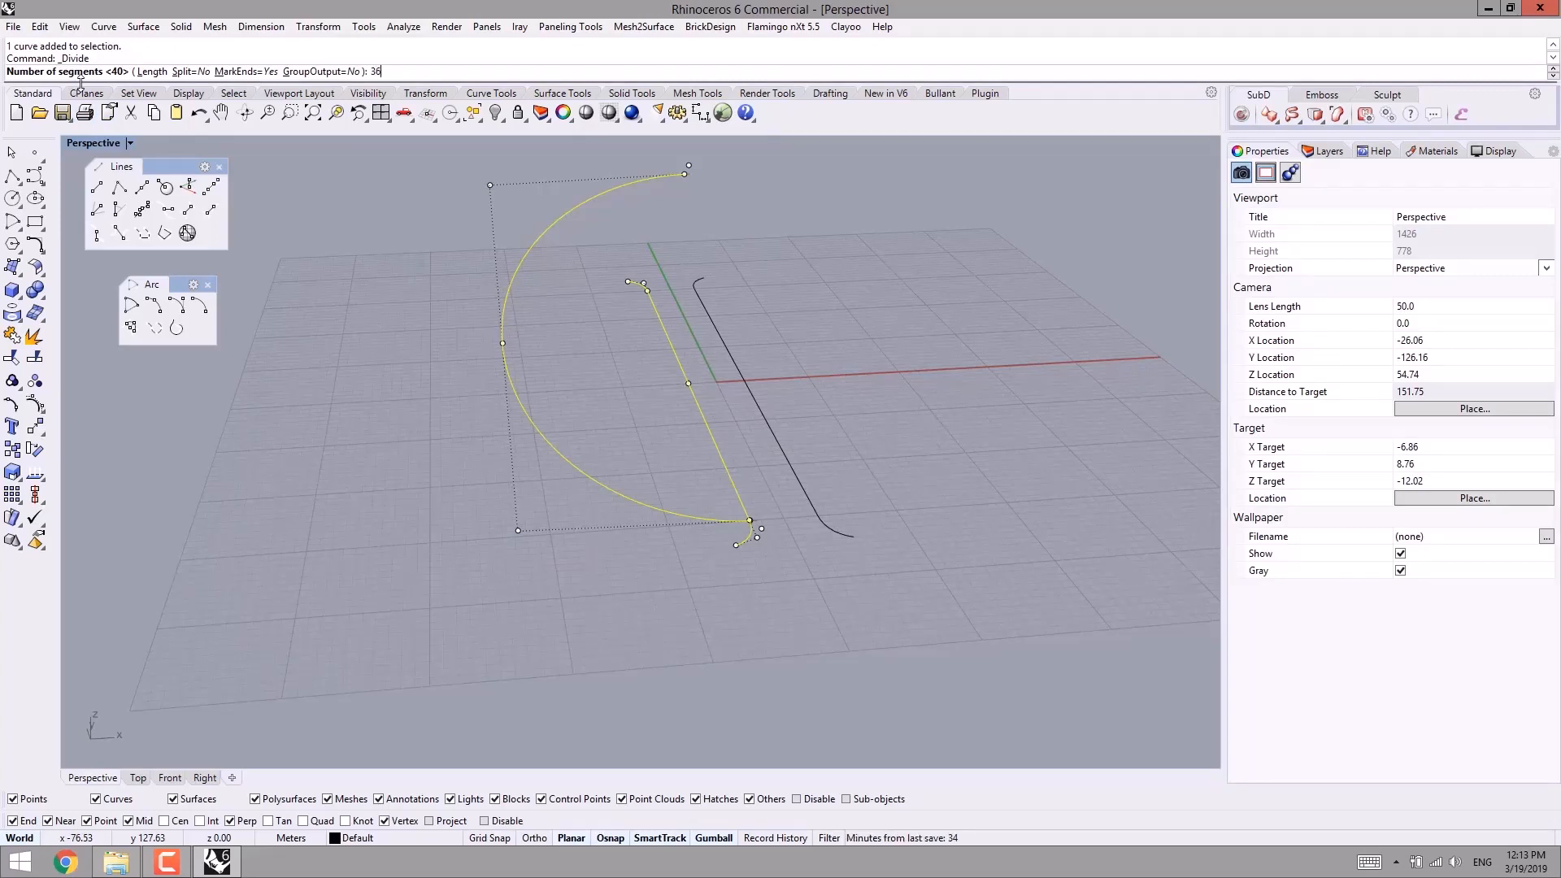
key(Return)
key(Escape)
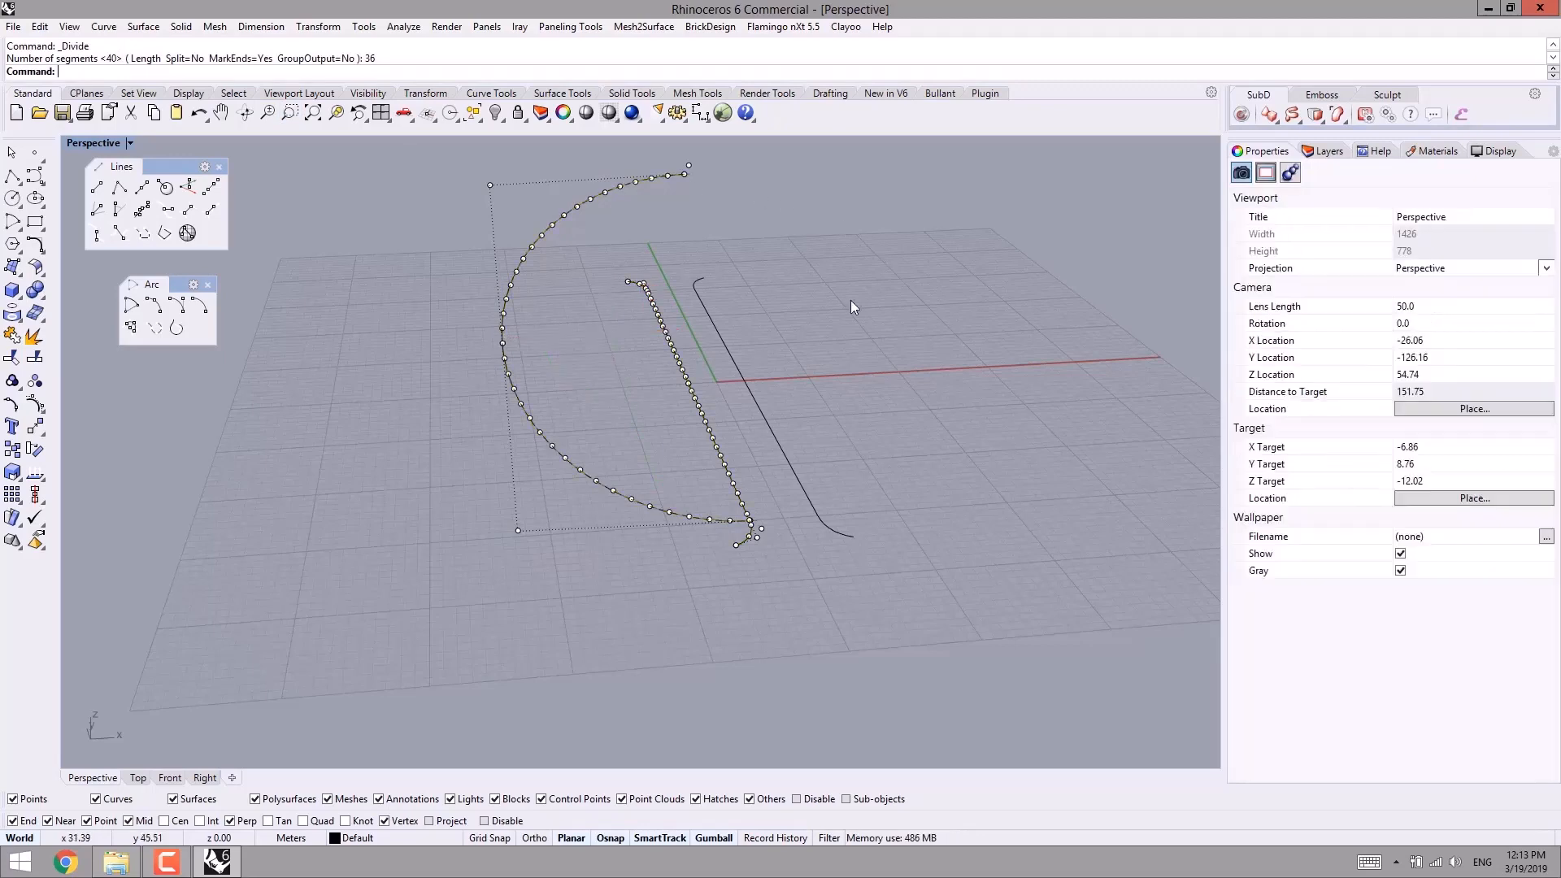
- Hide the two loose reference points beside the ends of the tilted arc
right_drag(850, 300, 680, 472)
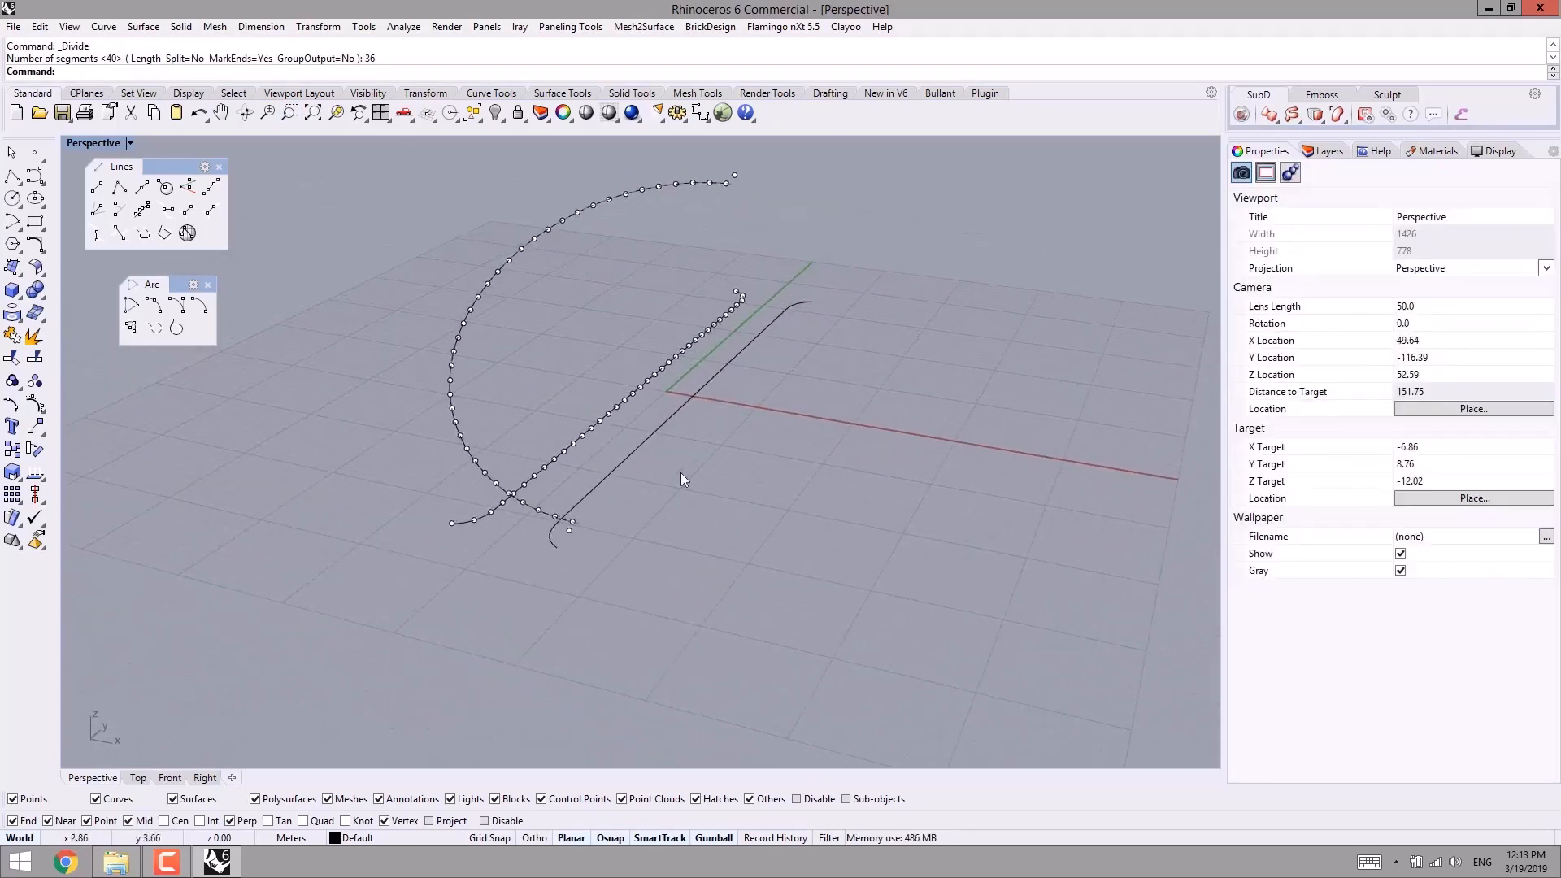
scroll(632, 554, up, 6)
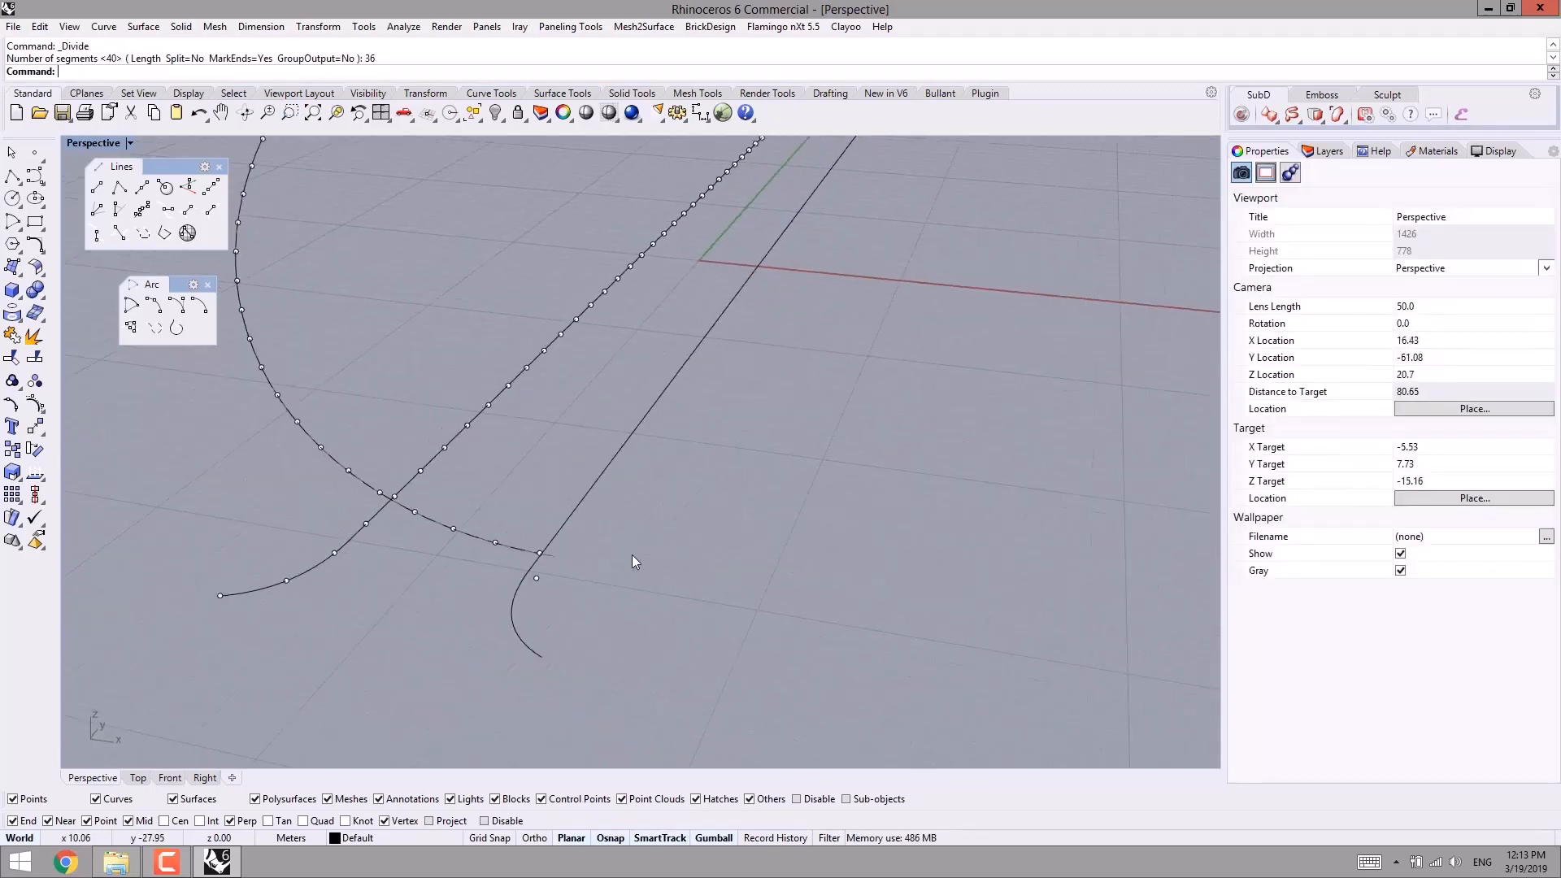
click(536, 580)
right_drag(661, 536, 681, 407)
shift+click(673, 404)
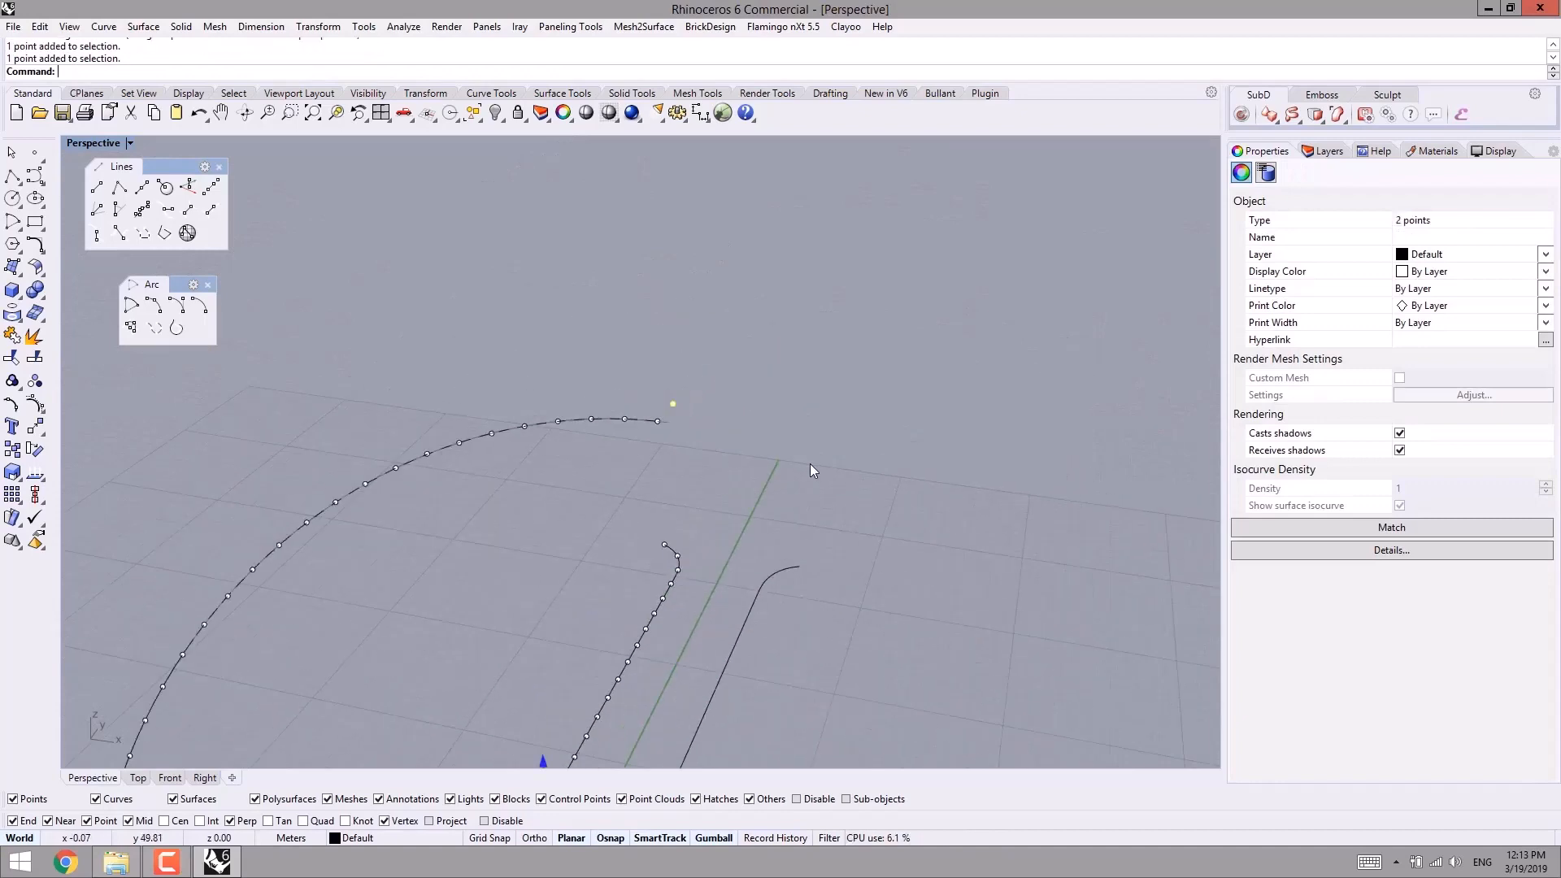
right_drag(809, 461, 841, 379)
key(ctrl+h)
scroll(844, 429, down, 6)
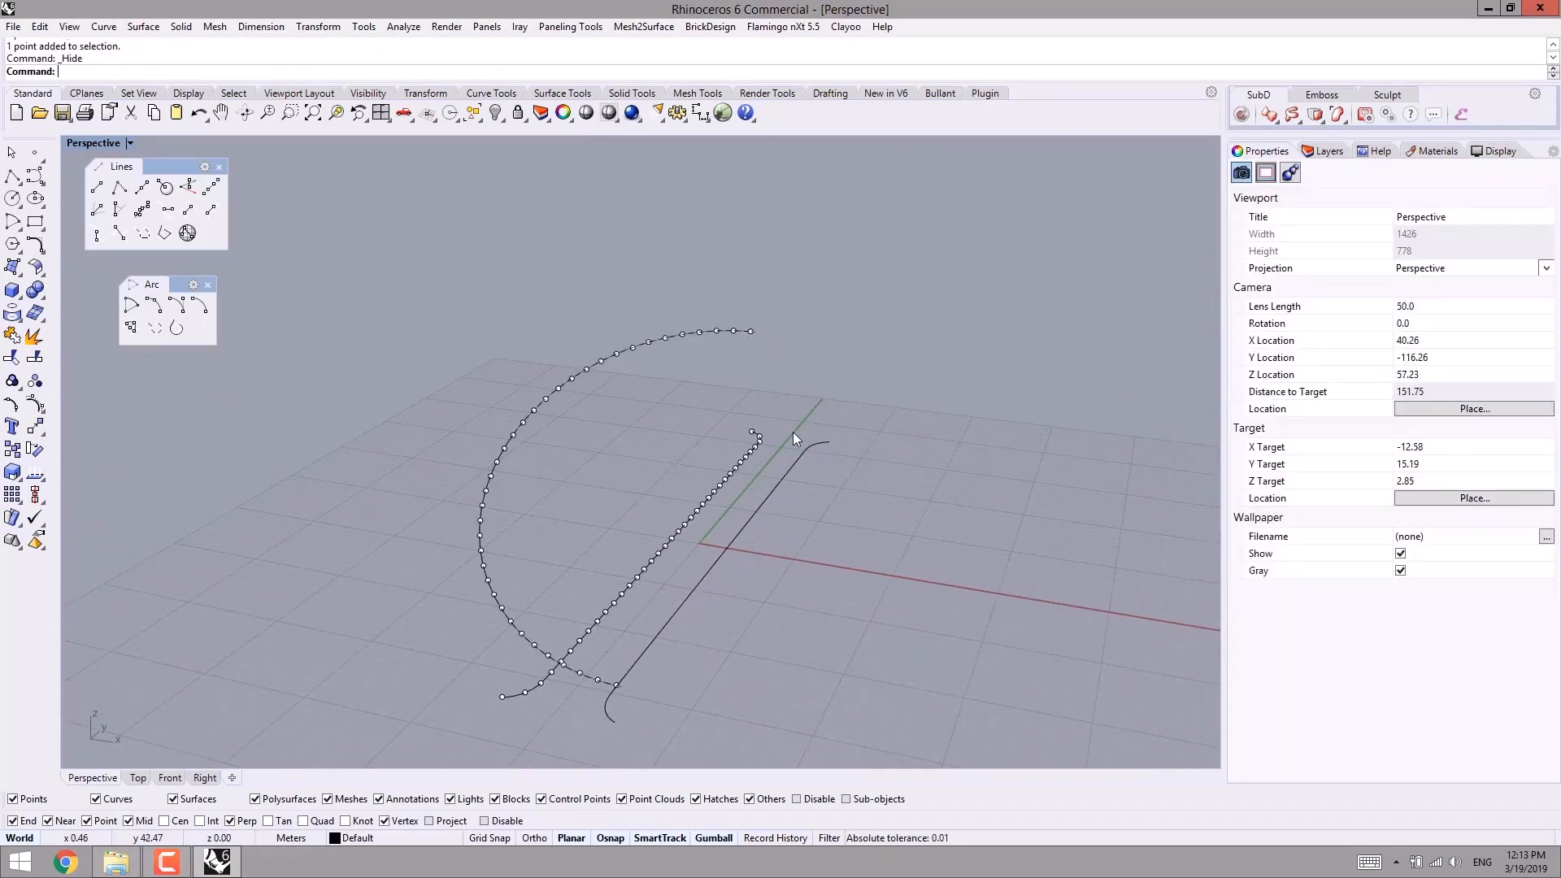
right_drag(793, 432, 718, 475)
shift+right_drag(621, 557, 669, 446)
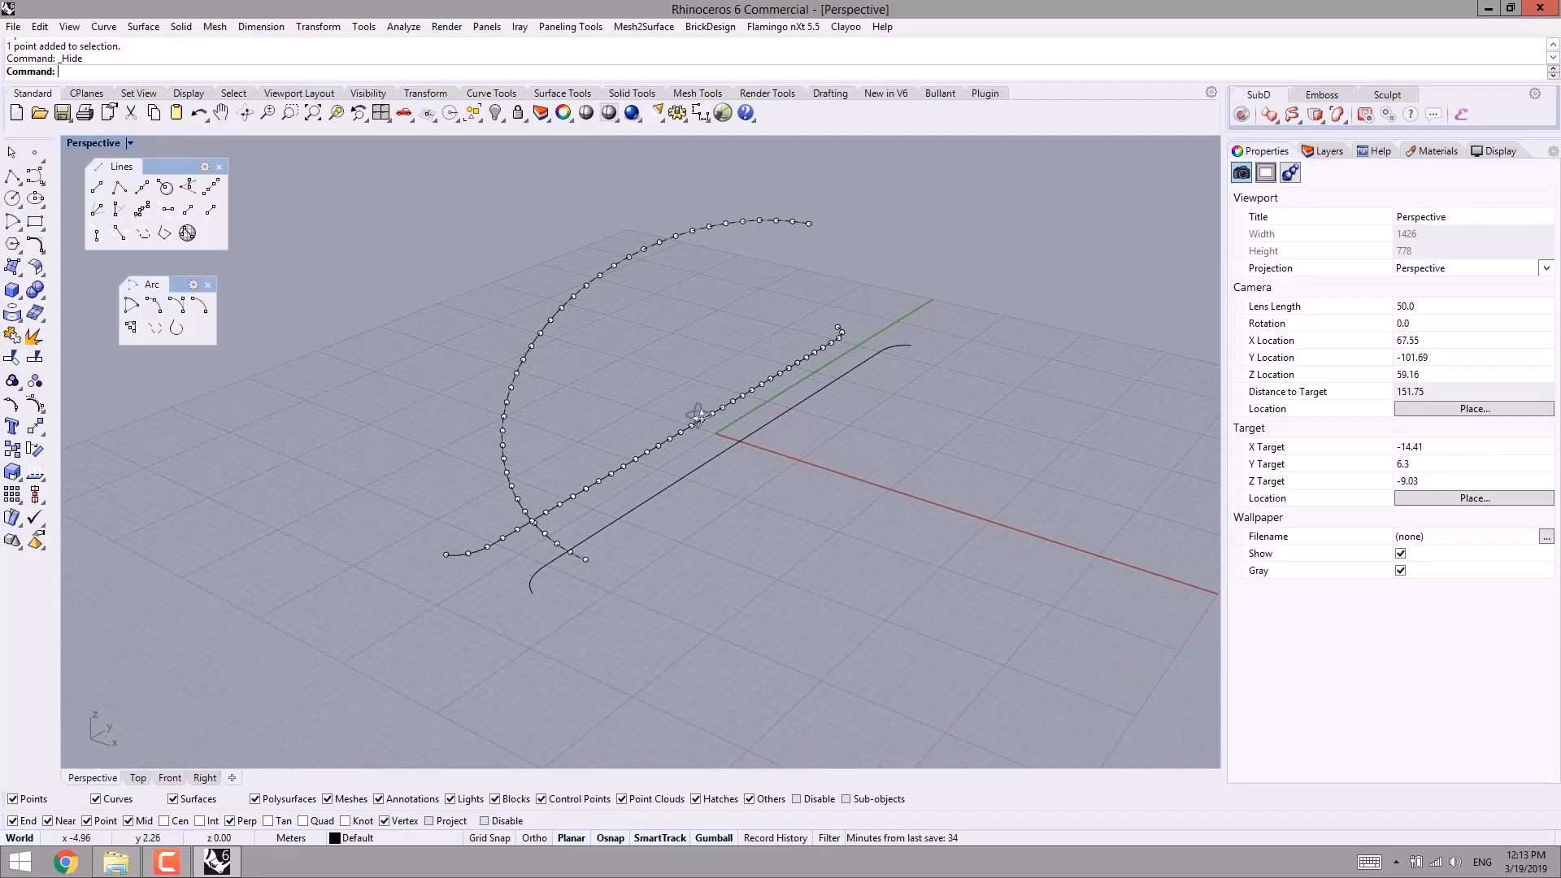
right_drag(735, 273, 726, 212)
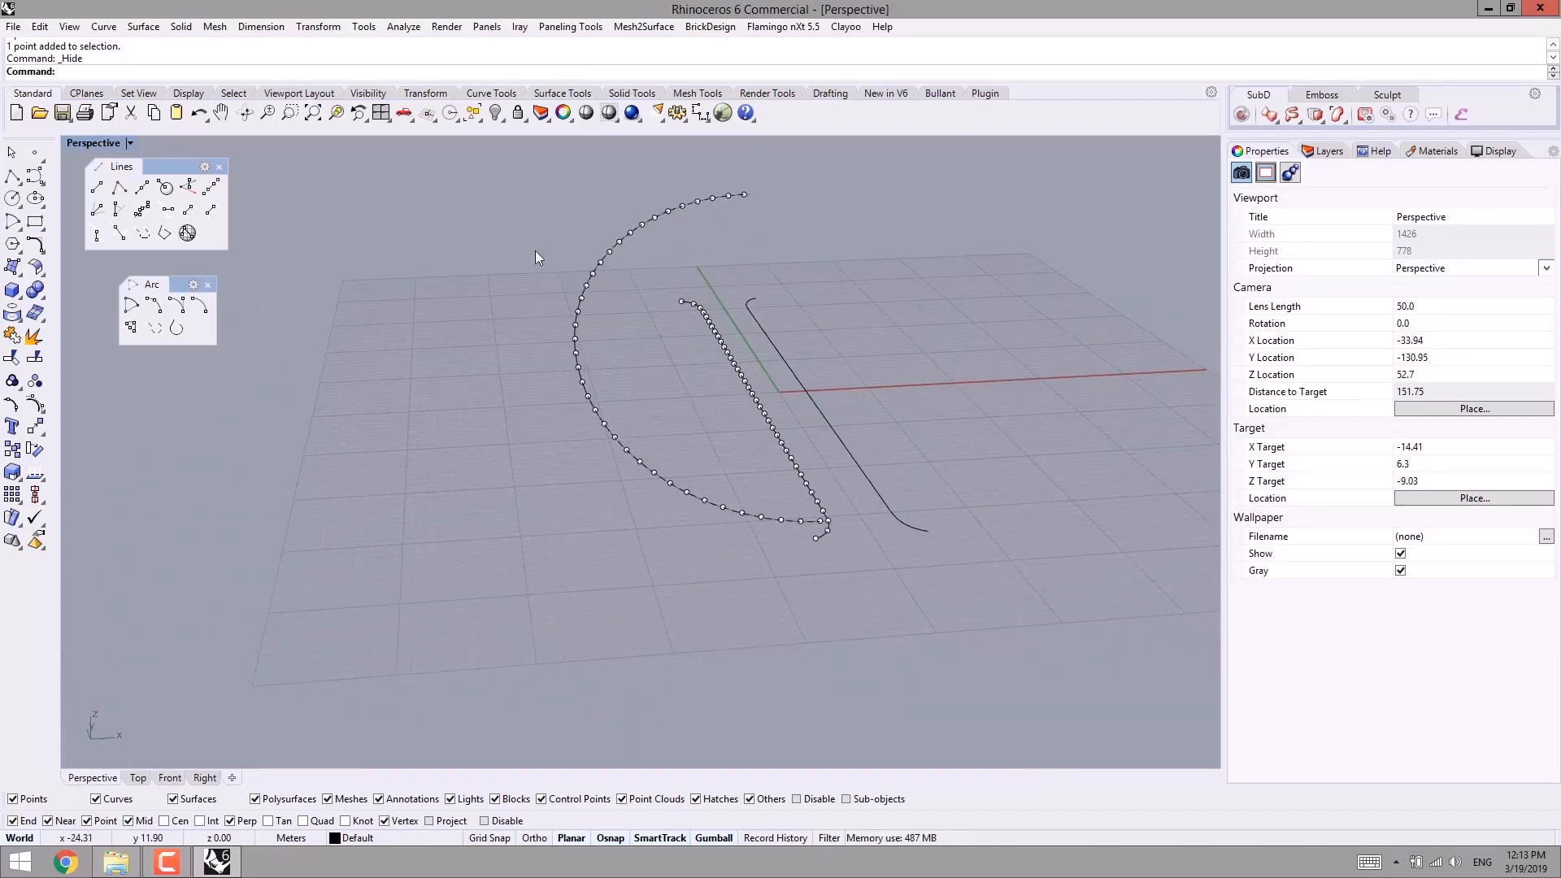
right_drag(744, 325, 808, 251)
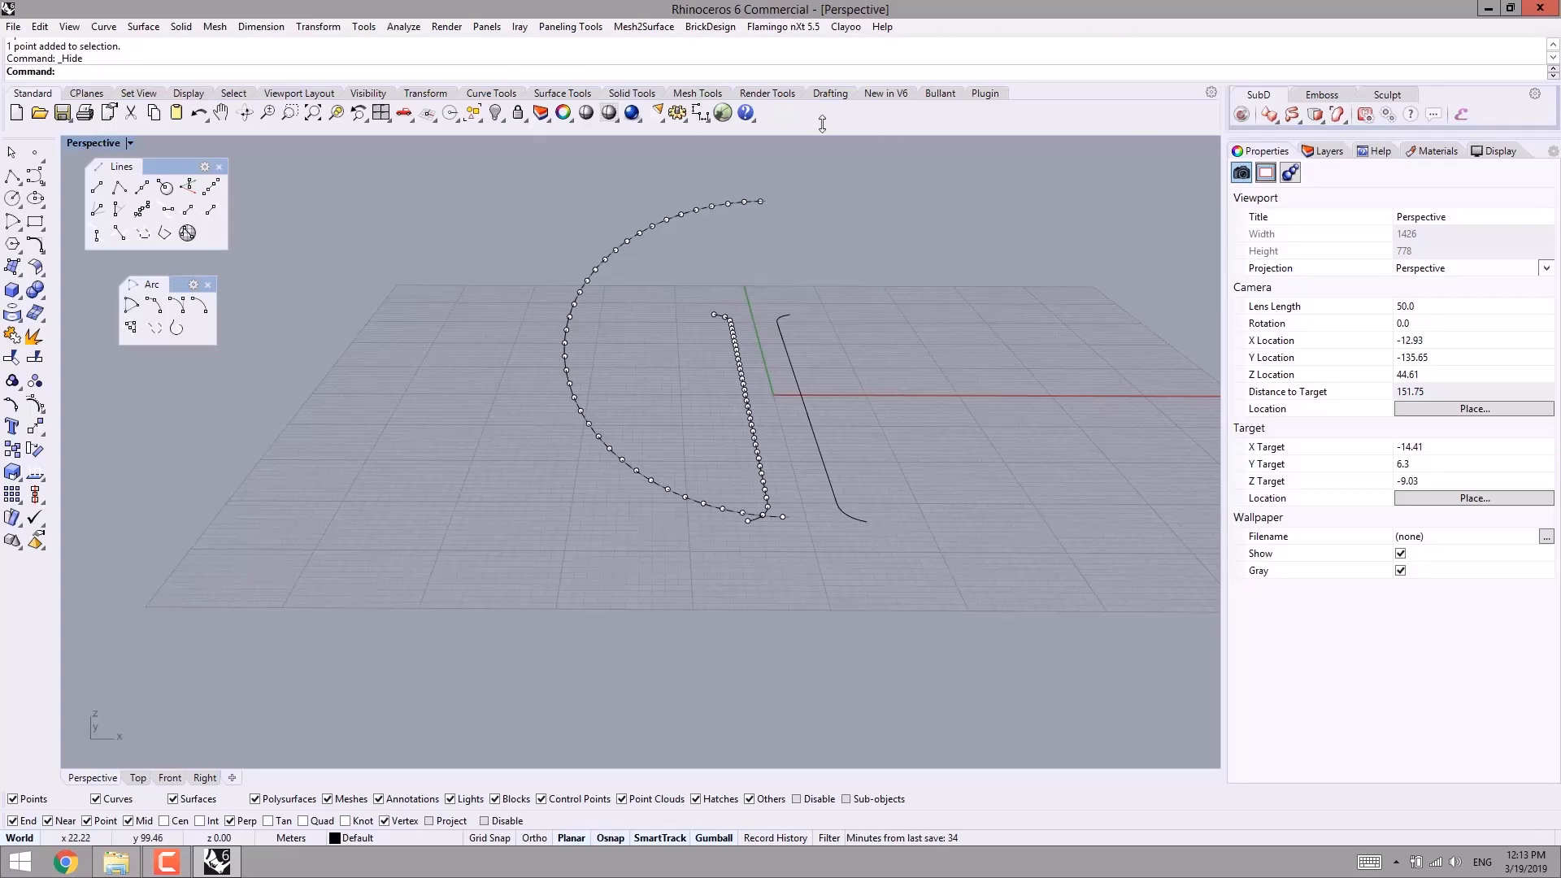
right_drag(808, 304, 682, 333)
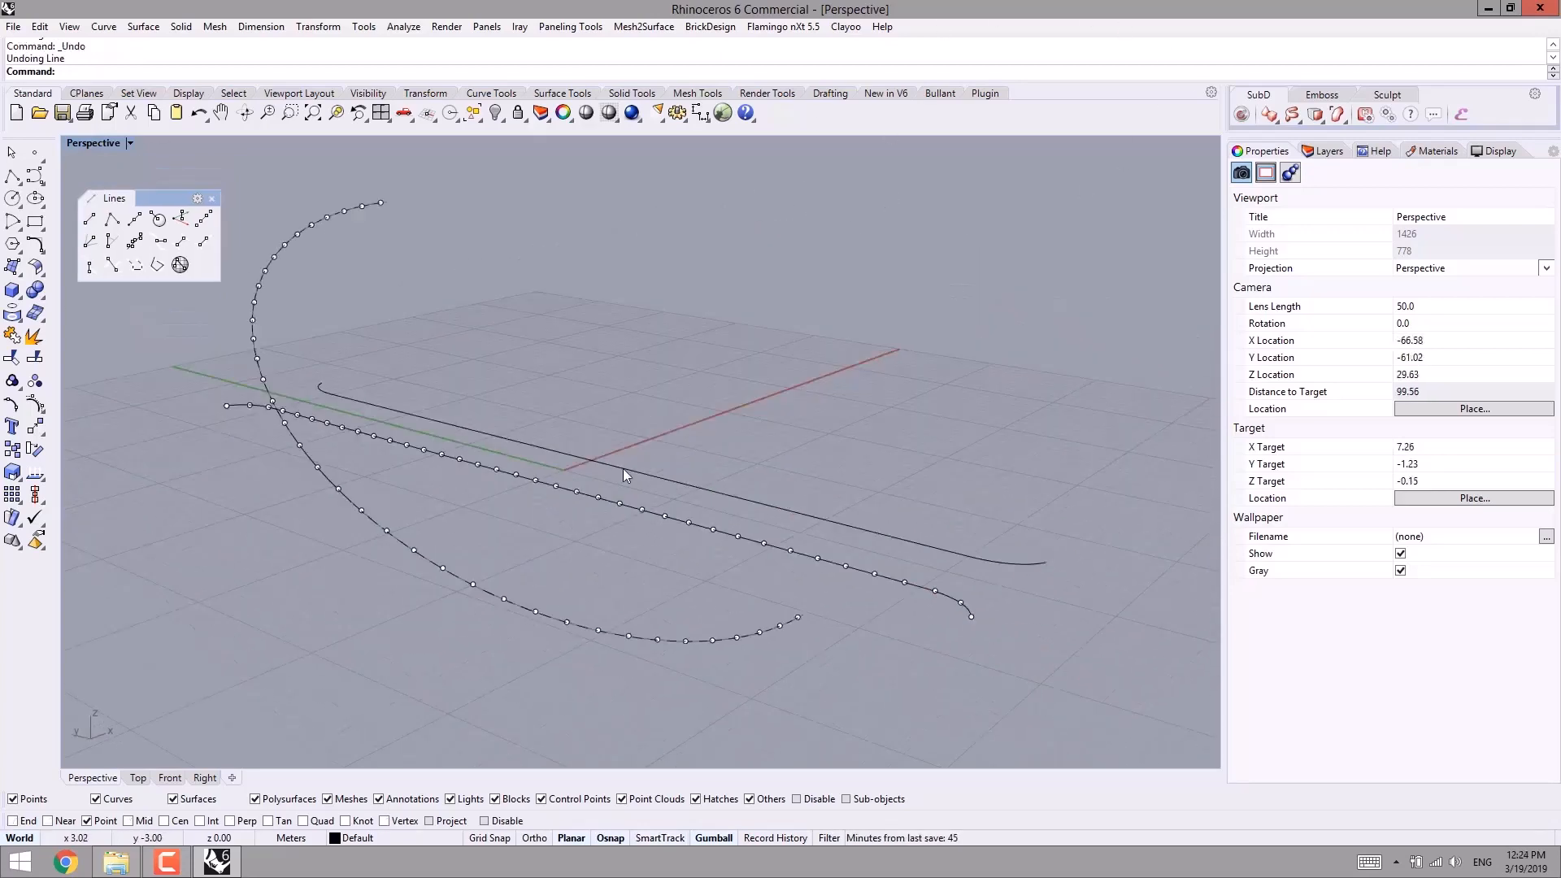
- At the negative-Y end, draw cable lines joining the arc's end point to the deck's end point and the deck's second point to the arc's fourth
right_drag(623, 468, 584, 412)
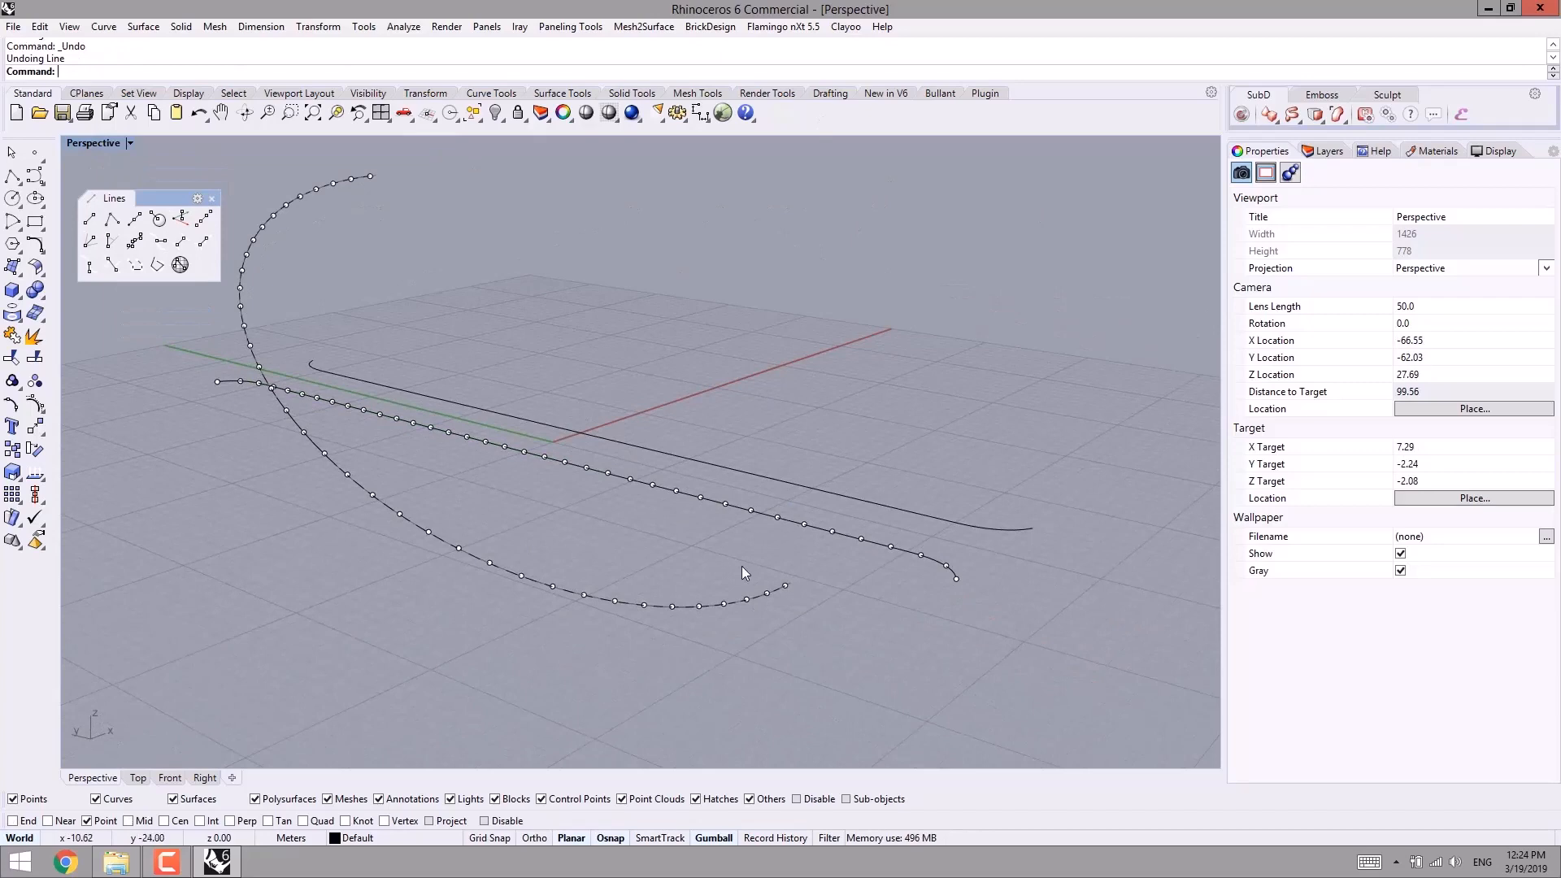
right_drag(742, 566, 677, 574)
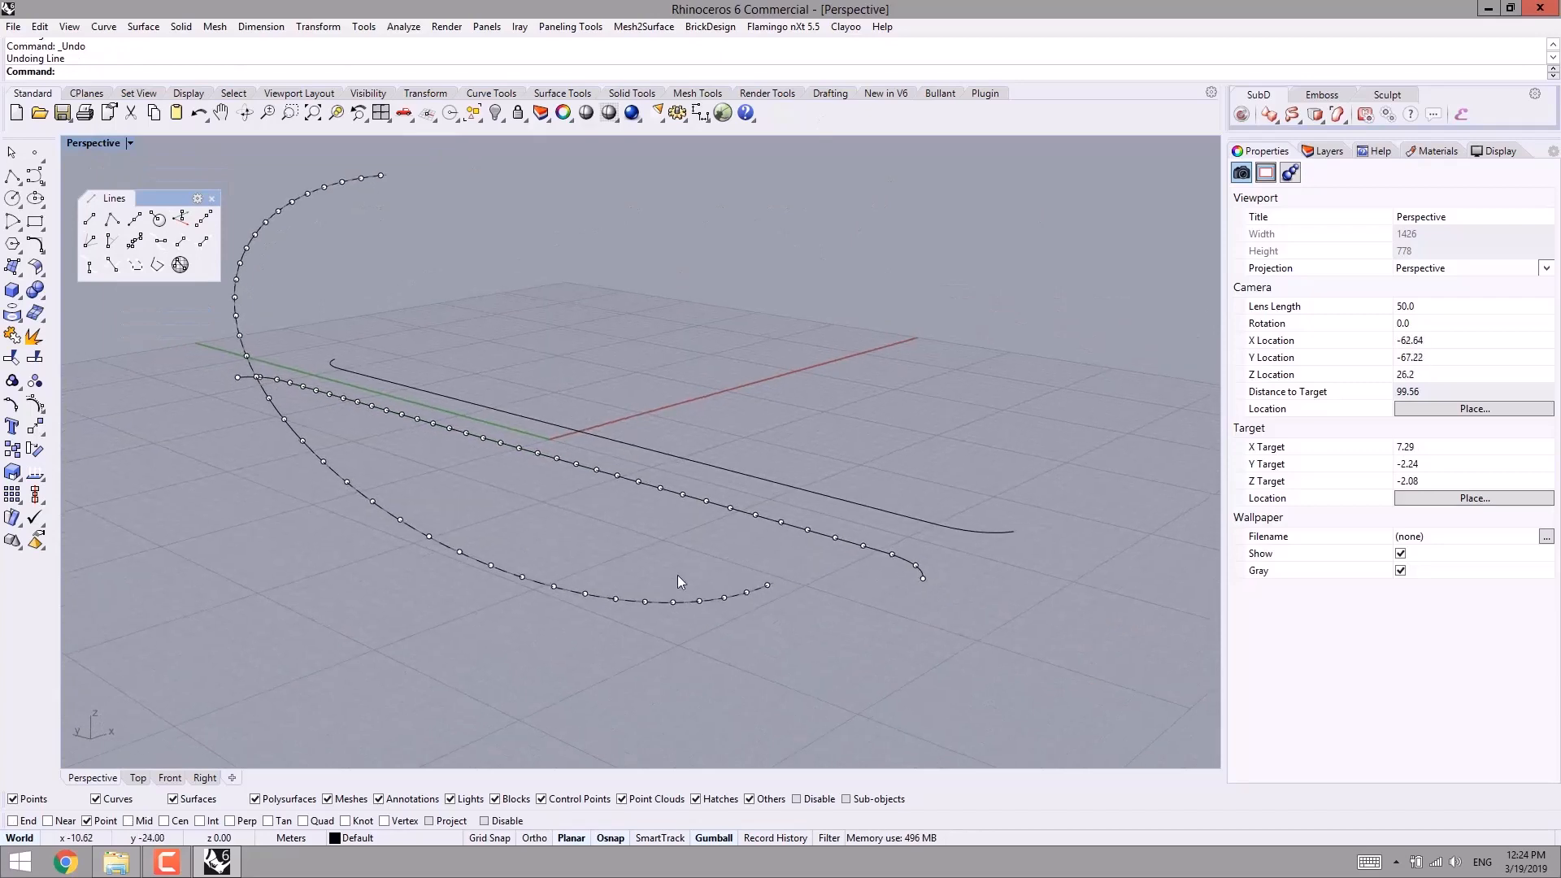
click(90, 220)
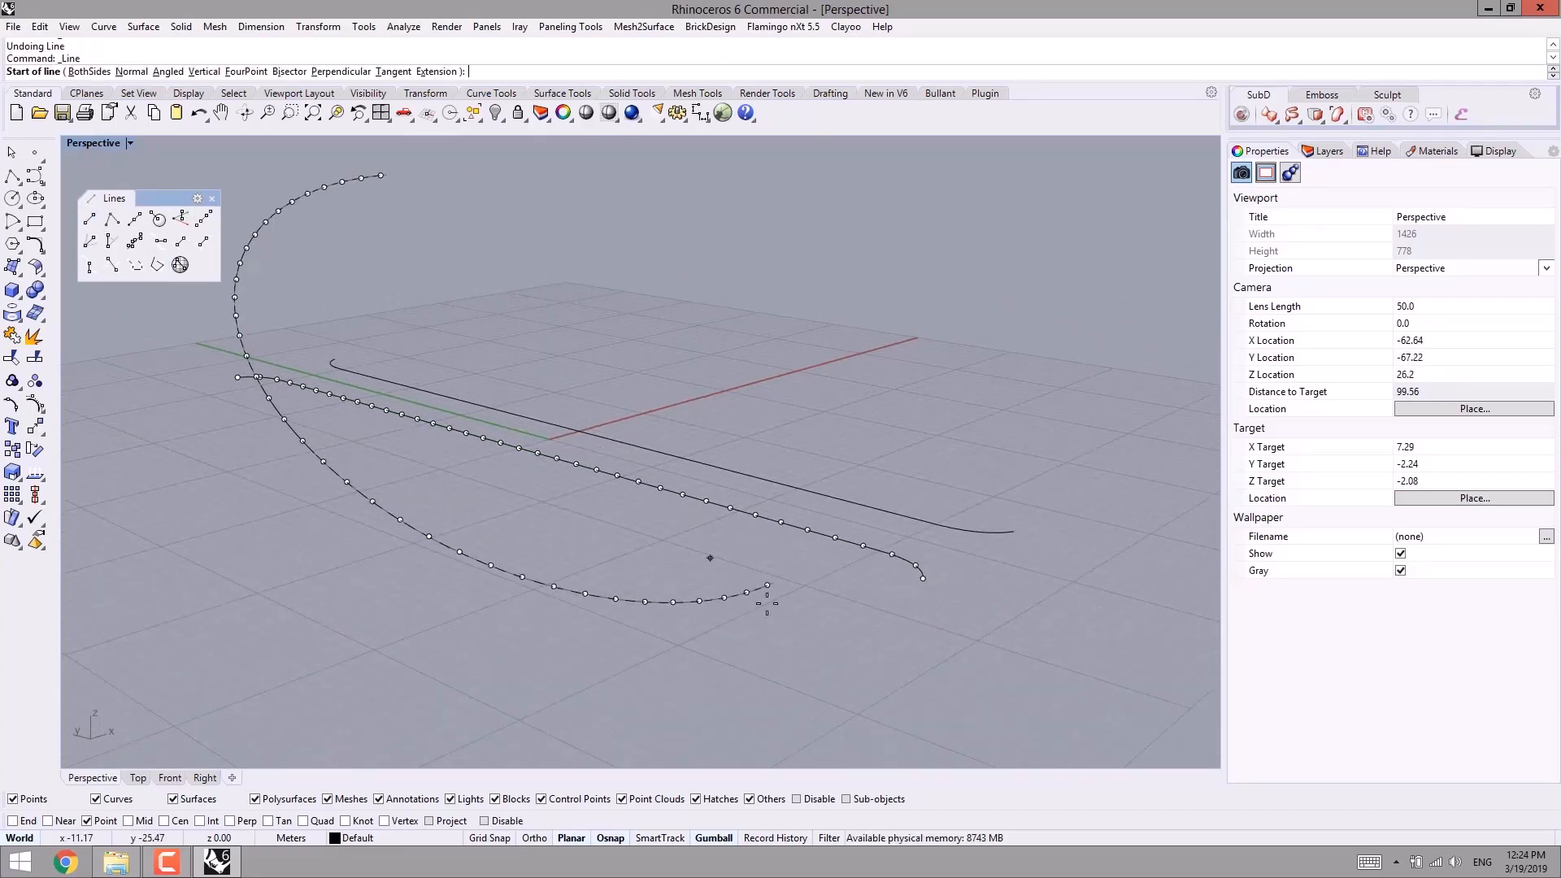
click(767, 585)
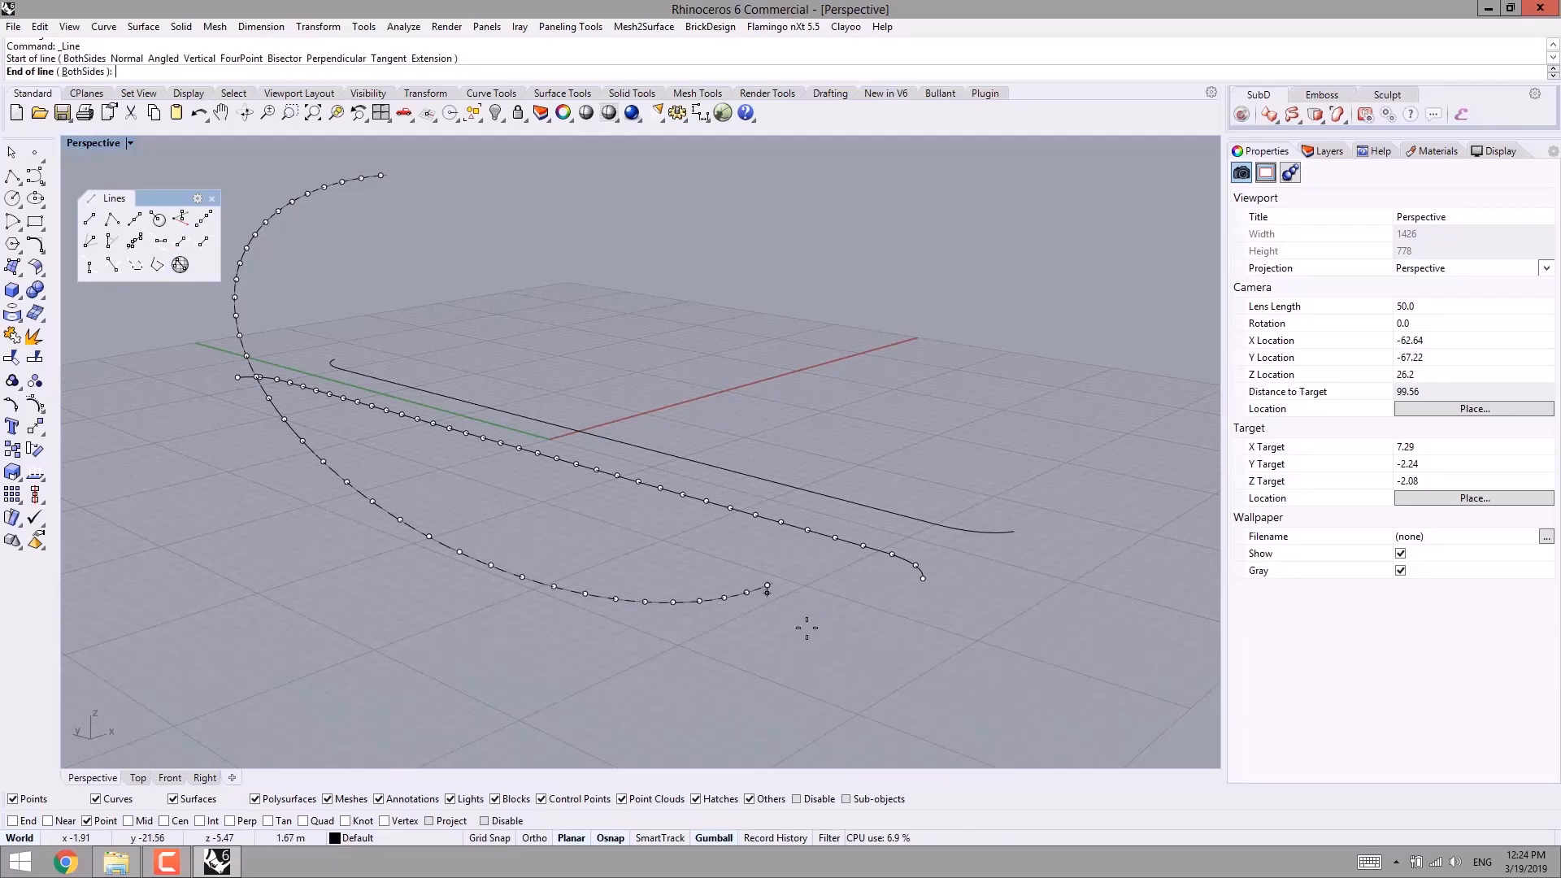
click(922, 582)
key(Return)
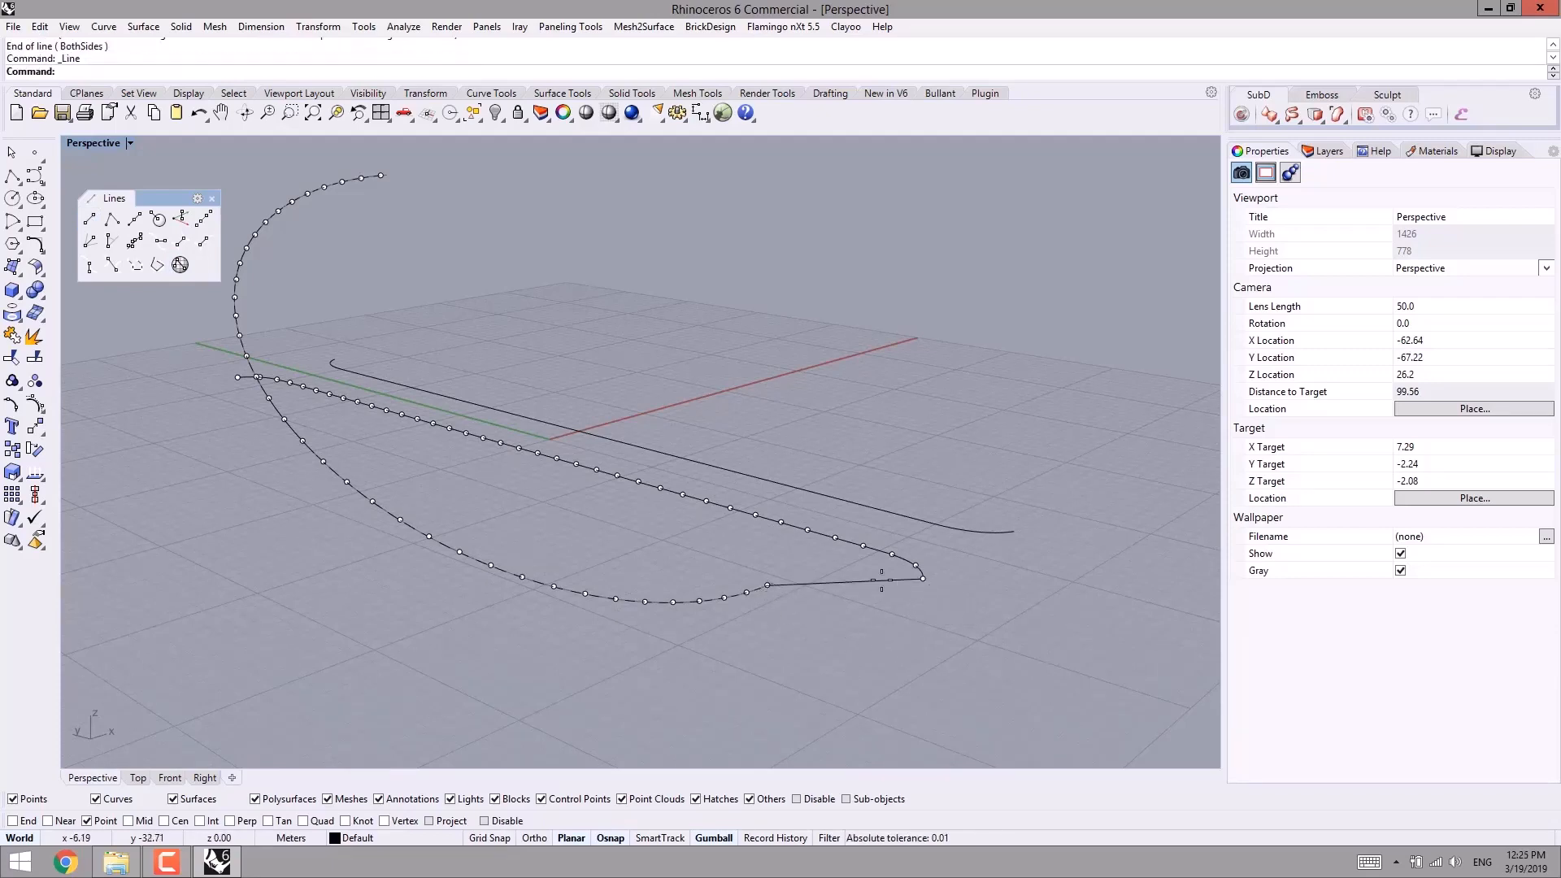
scroll(746, 612, up, 4)
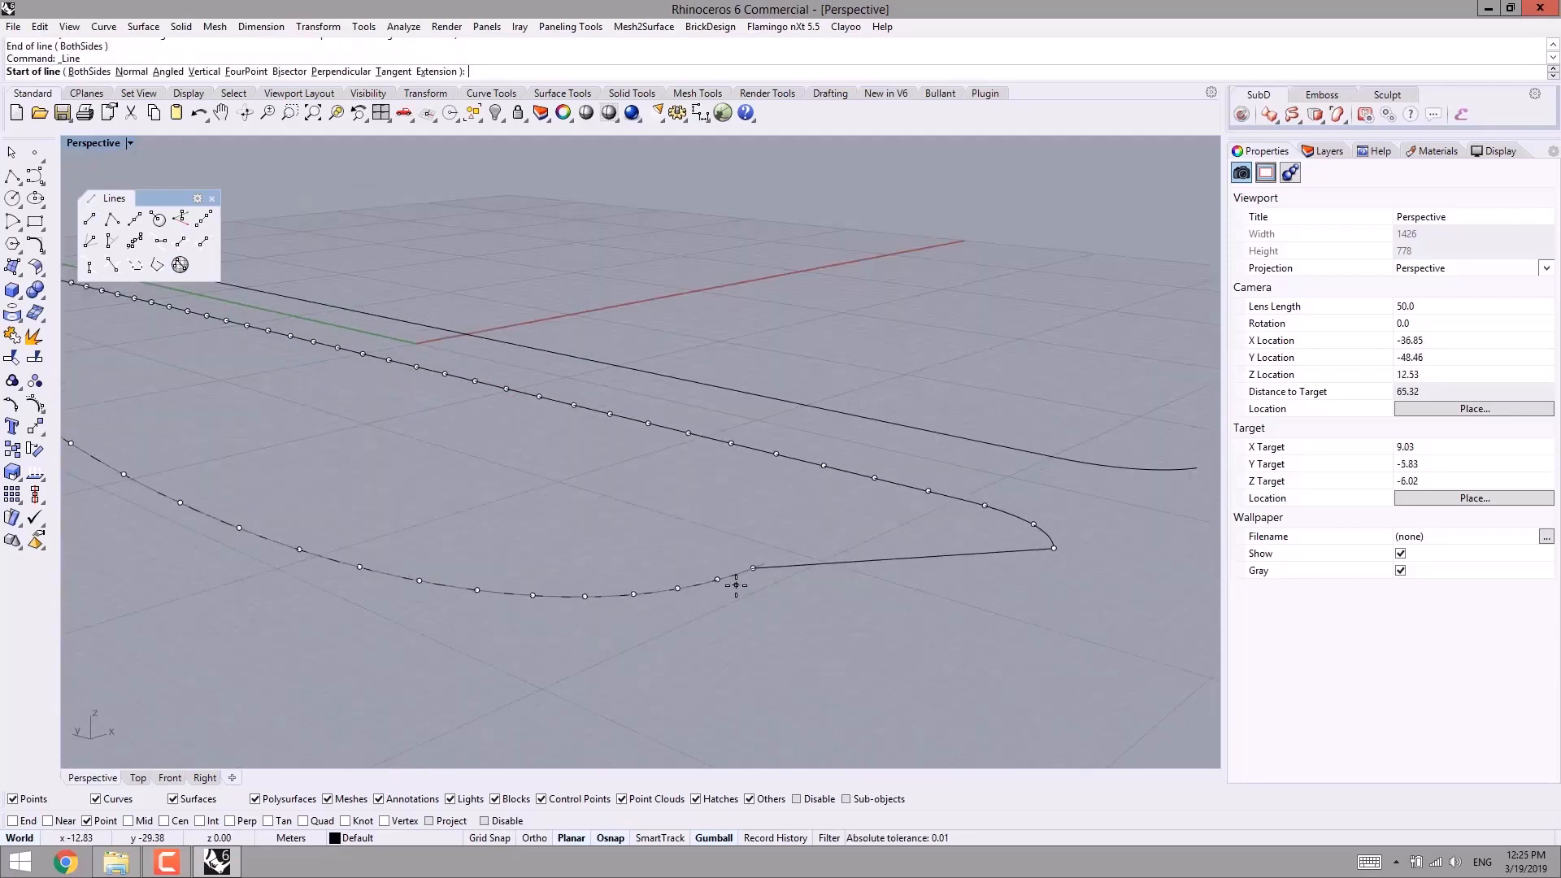
click(1033, 524)
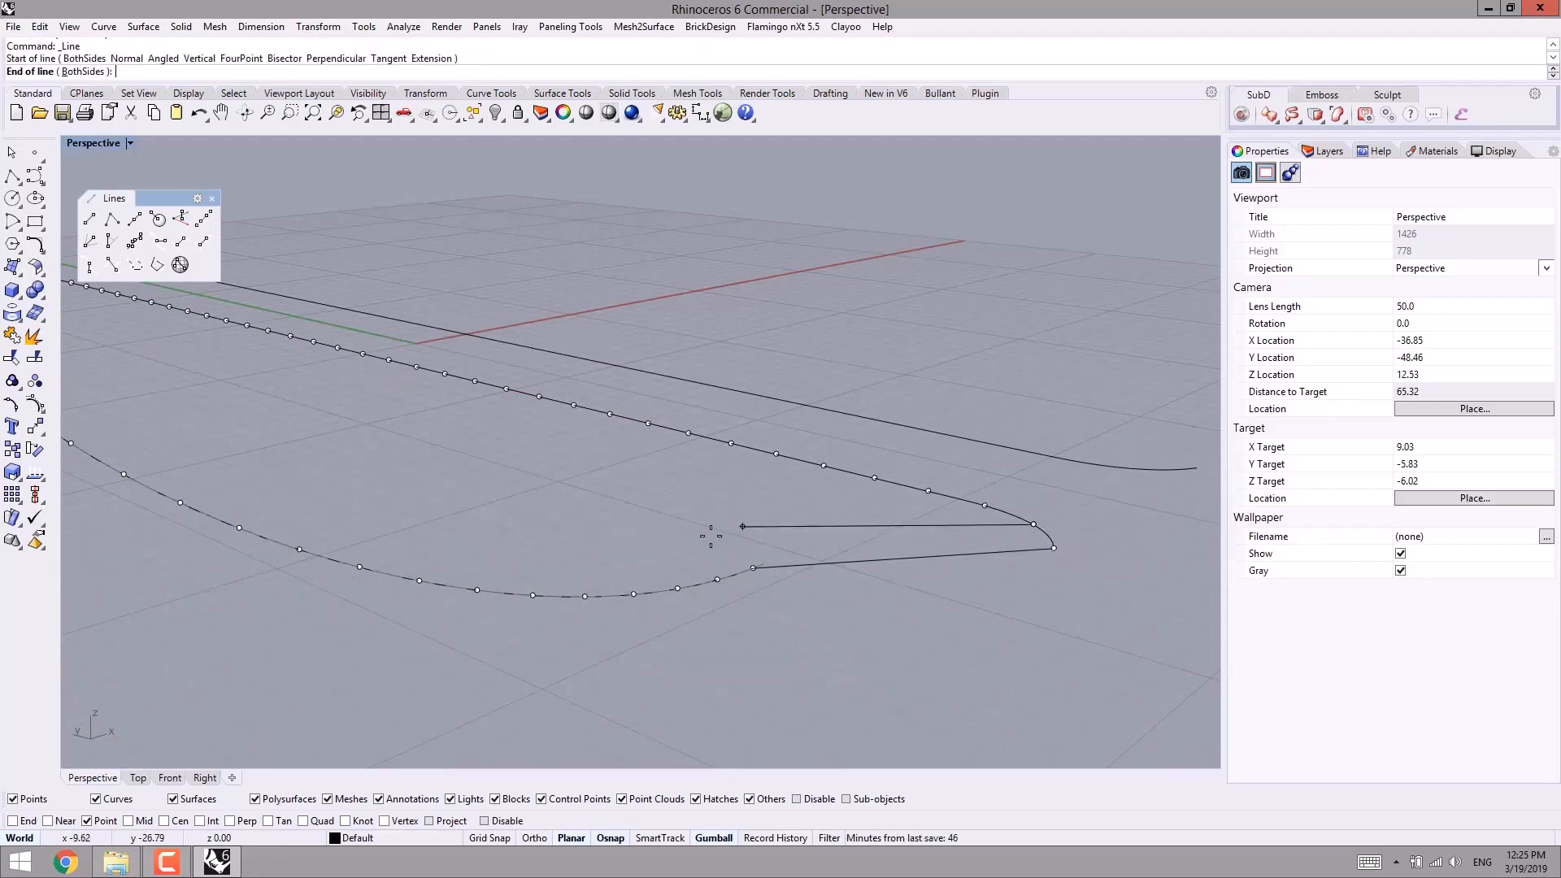
click(634, 594)
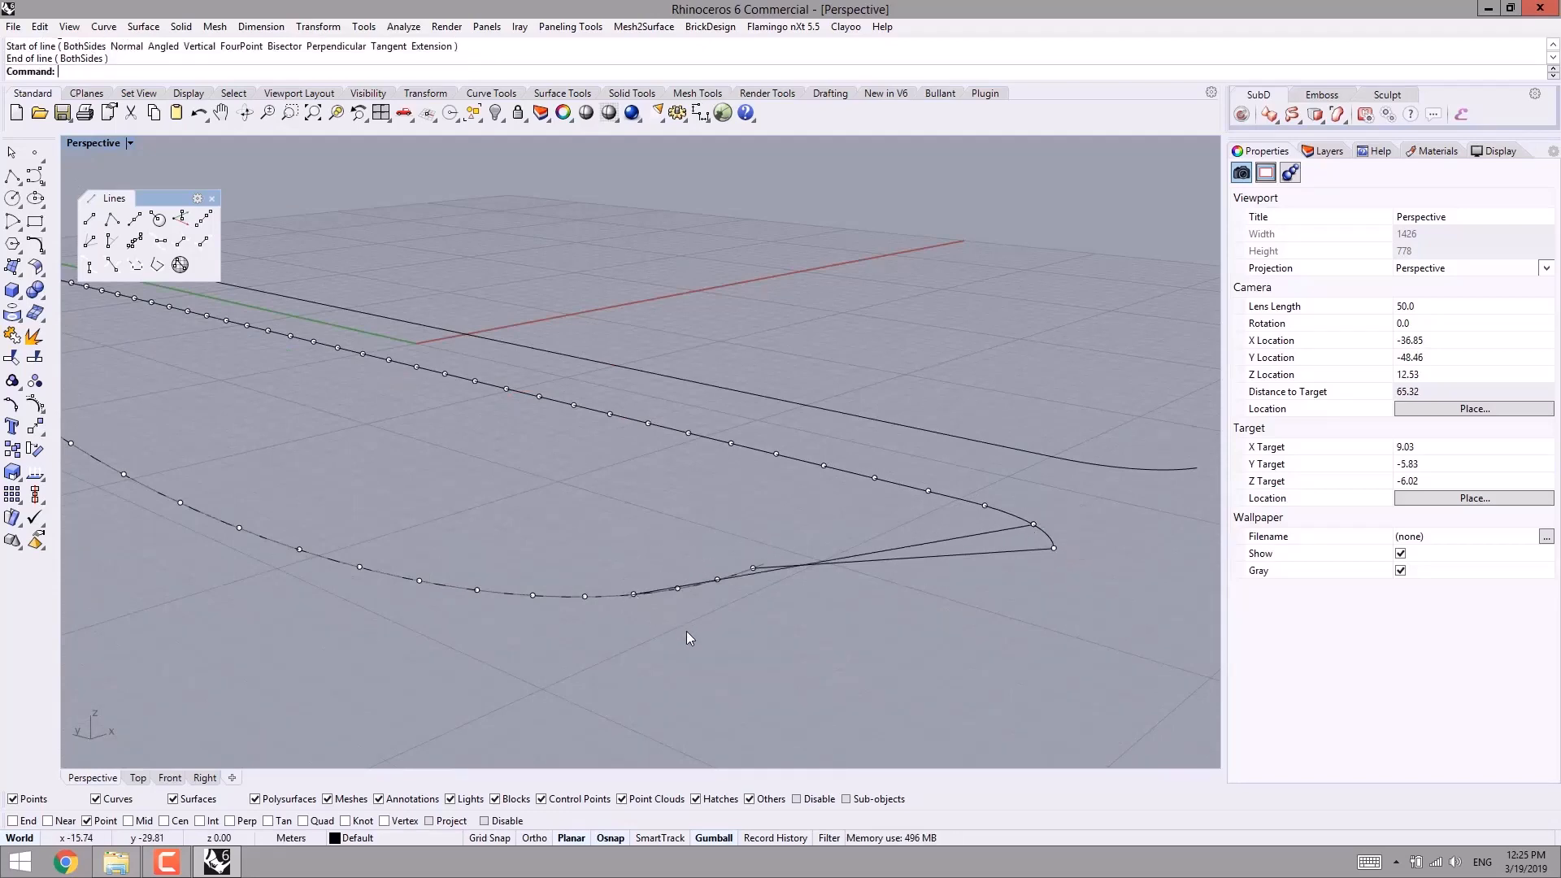
- Draw cable lines joining the arc's fifth point to the deck's fifth and the deck's sixth point to the arc's eighth
right_drag(686, 631, 578, 608)
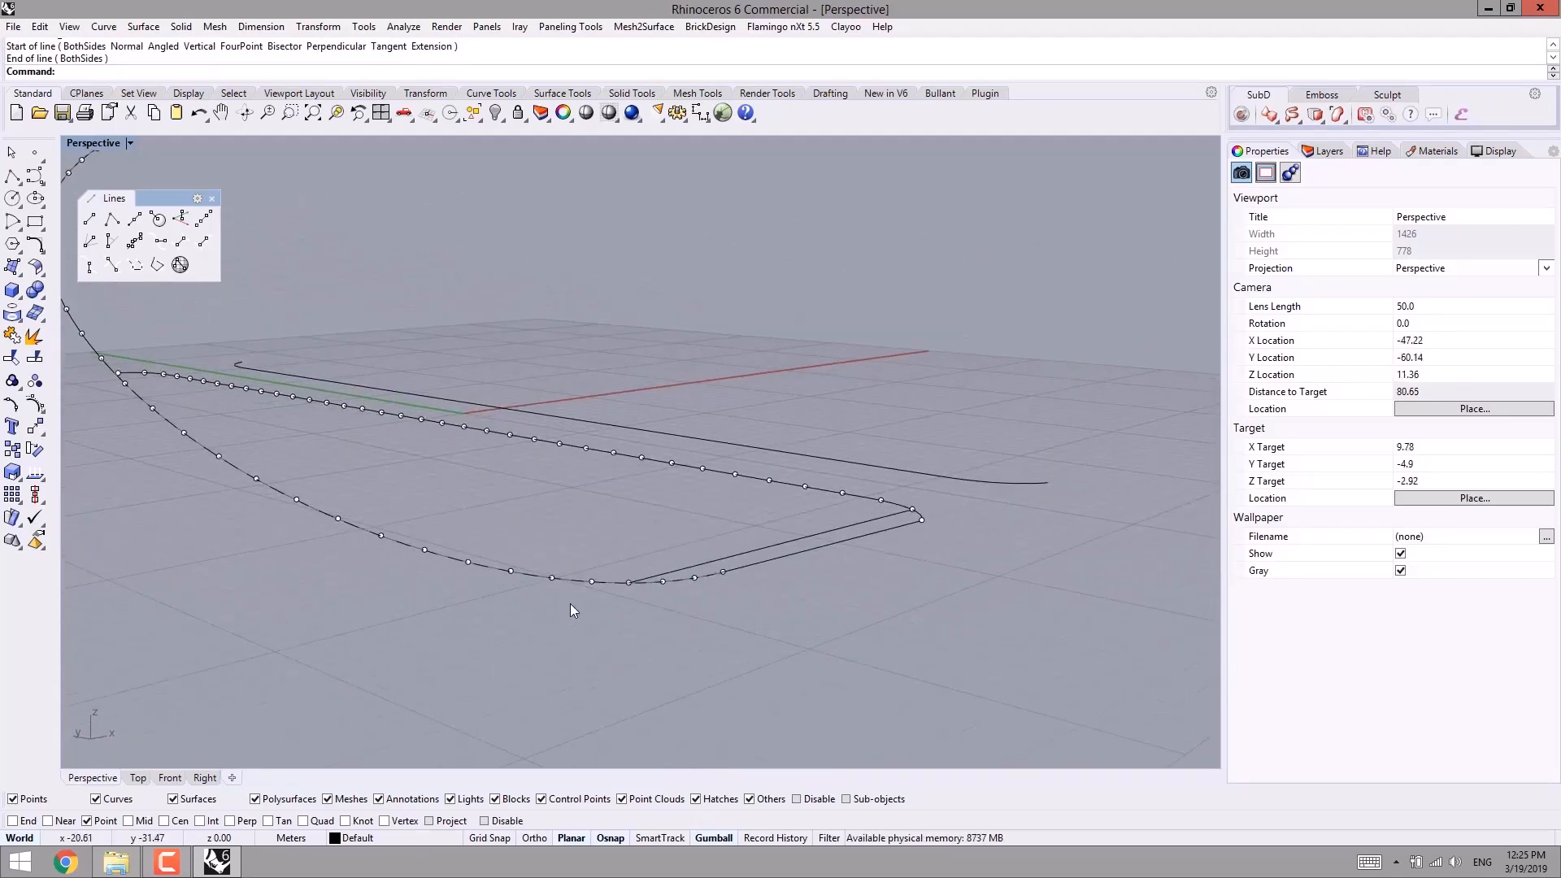
scroll(574, 602, up, 2)
right_click(574, 598)
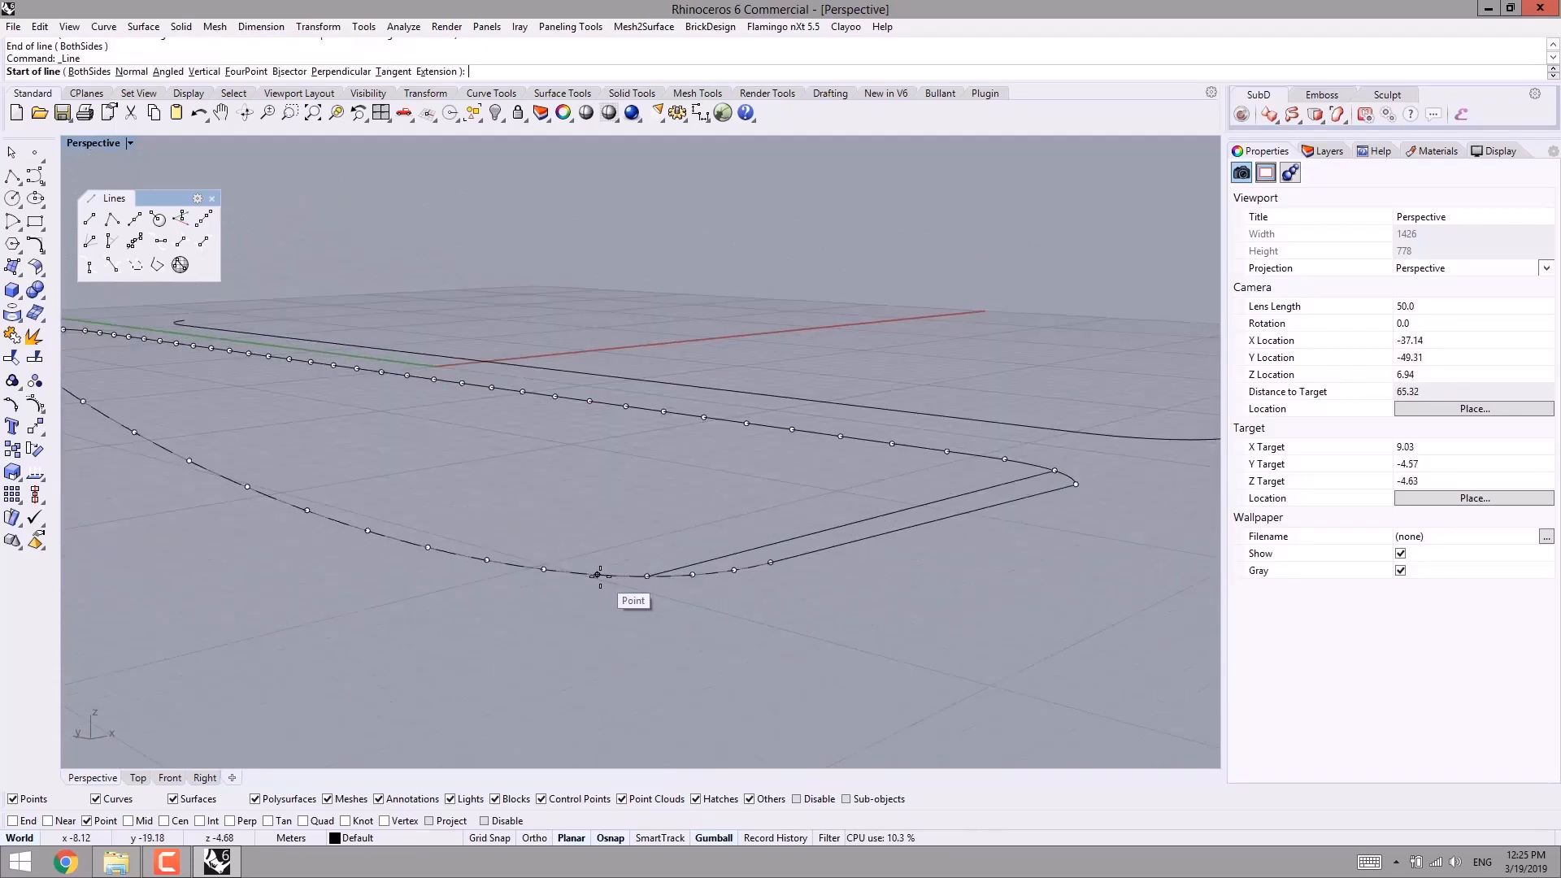
click(597, 574)
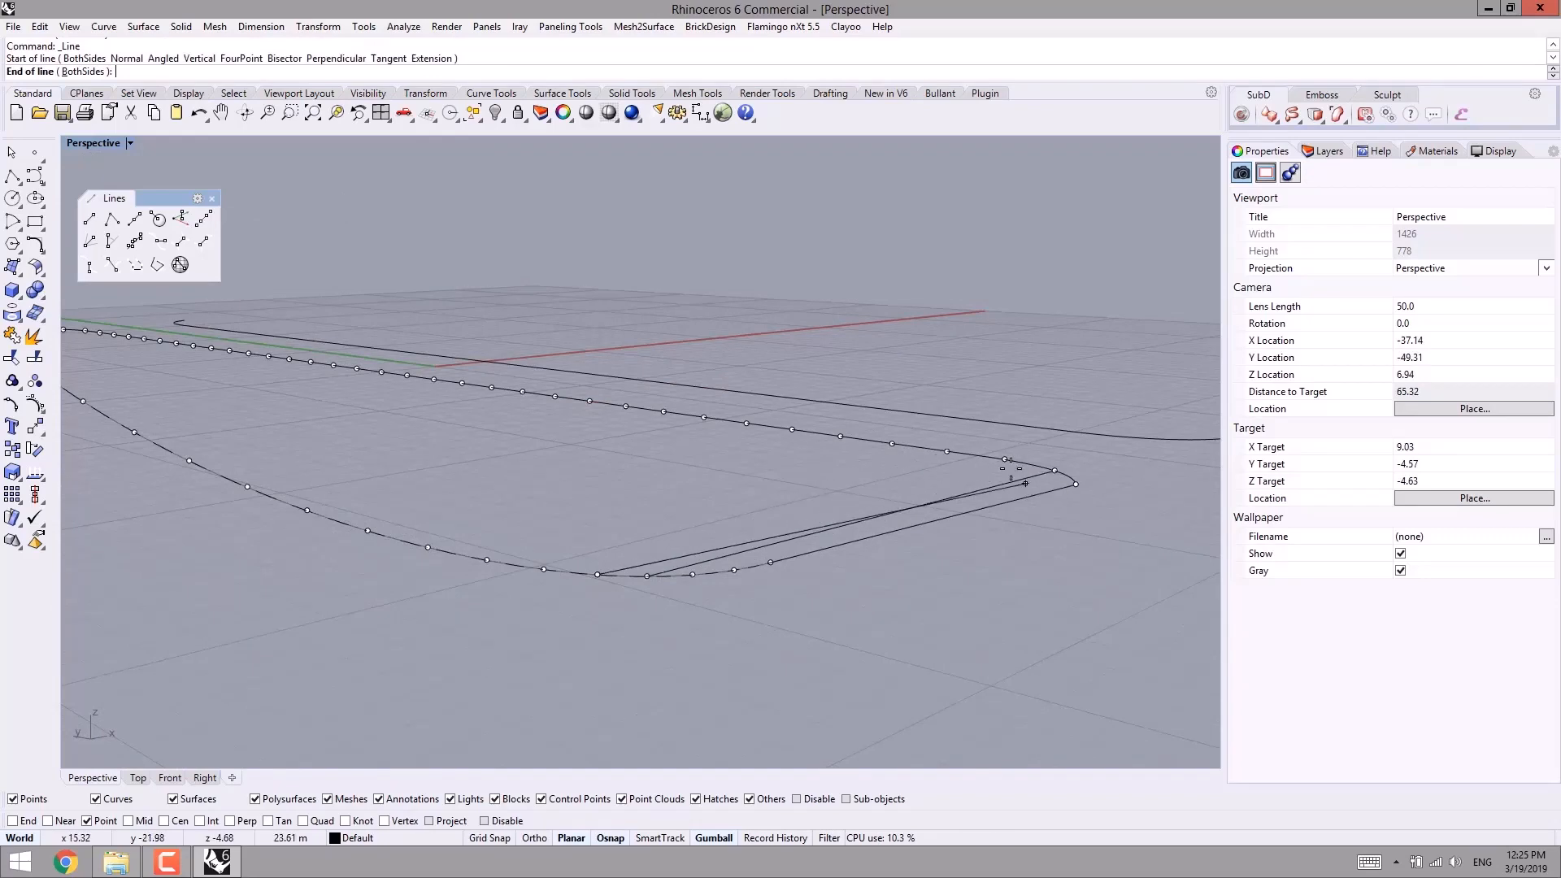
click(892, 444)
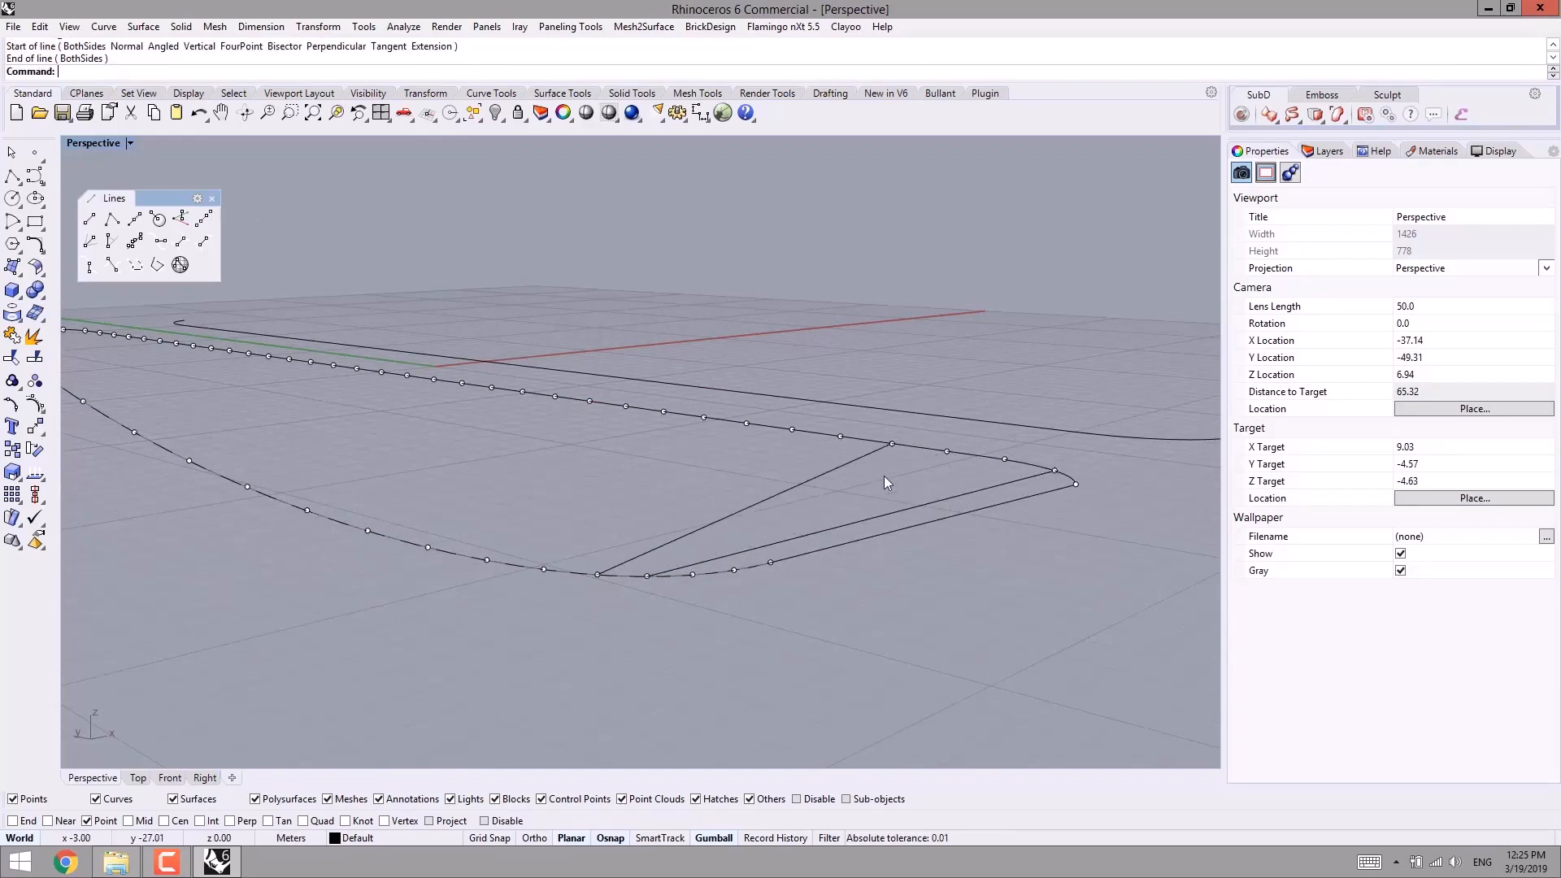
scroll(861, 487, down, 3)
right_drag(800, 494, 817, 517)
scroll(826, 504, up, 2)
right_click(828, 502)
click(846, 480)
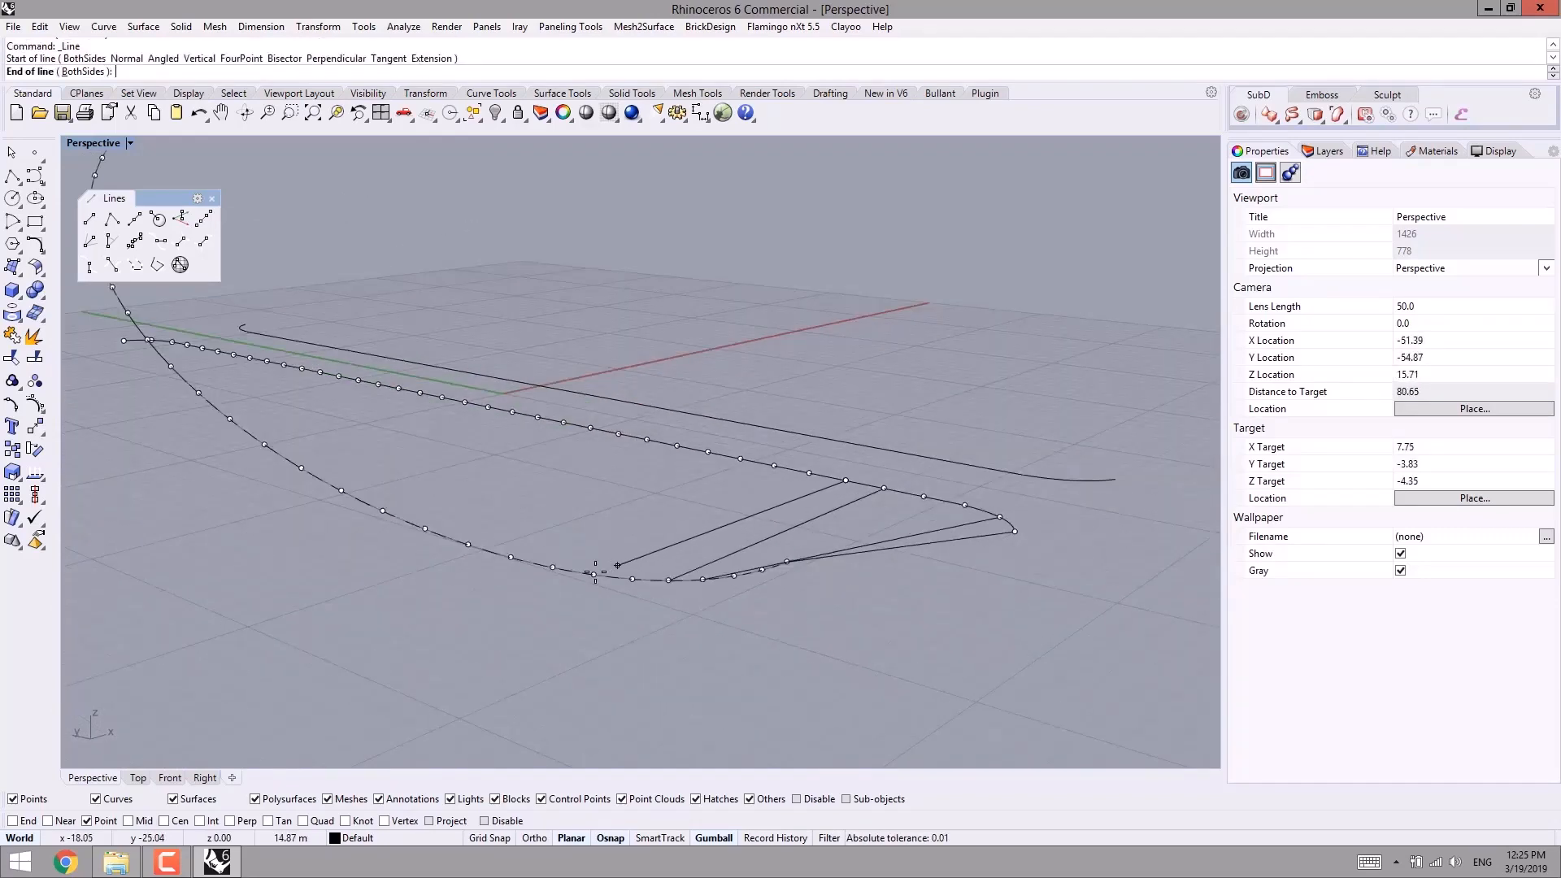
click(553, 567)
- Draw cable lines joining the arc's ninth point to the deck's ninth and the deck's tenth point to the arc's twelfth
right_click(532, 562)
click(510, 557)
right_drag(663, 507, 672, 538)
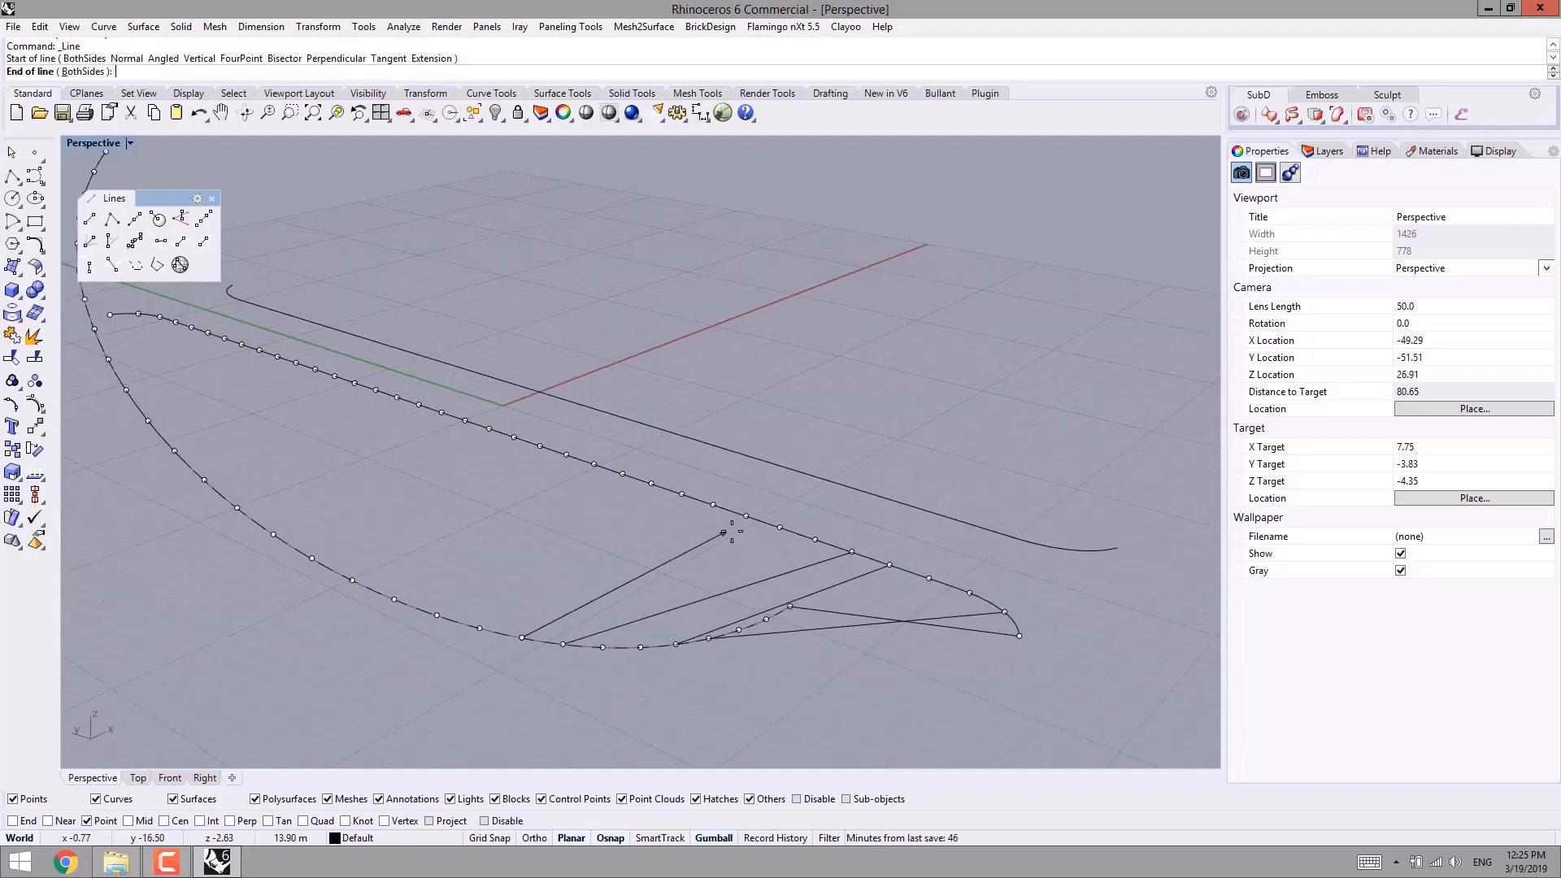
click(746, 515)
right_click(735, 522)
click(713, 503)
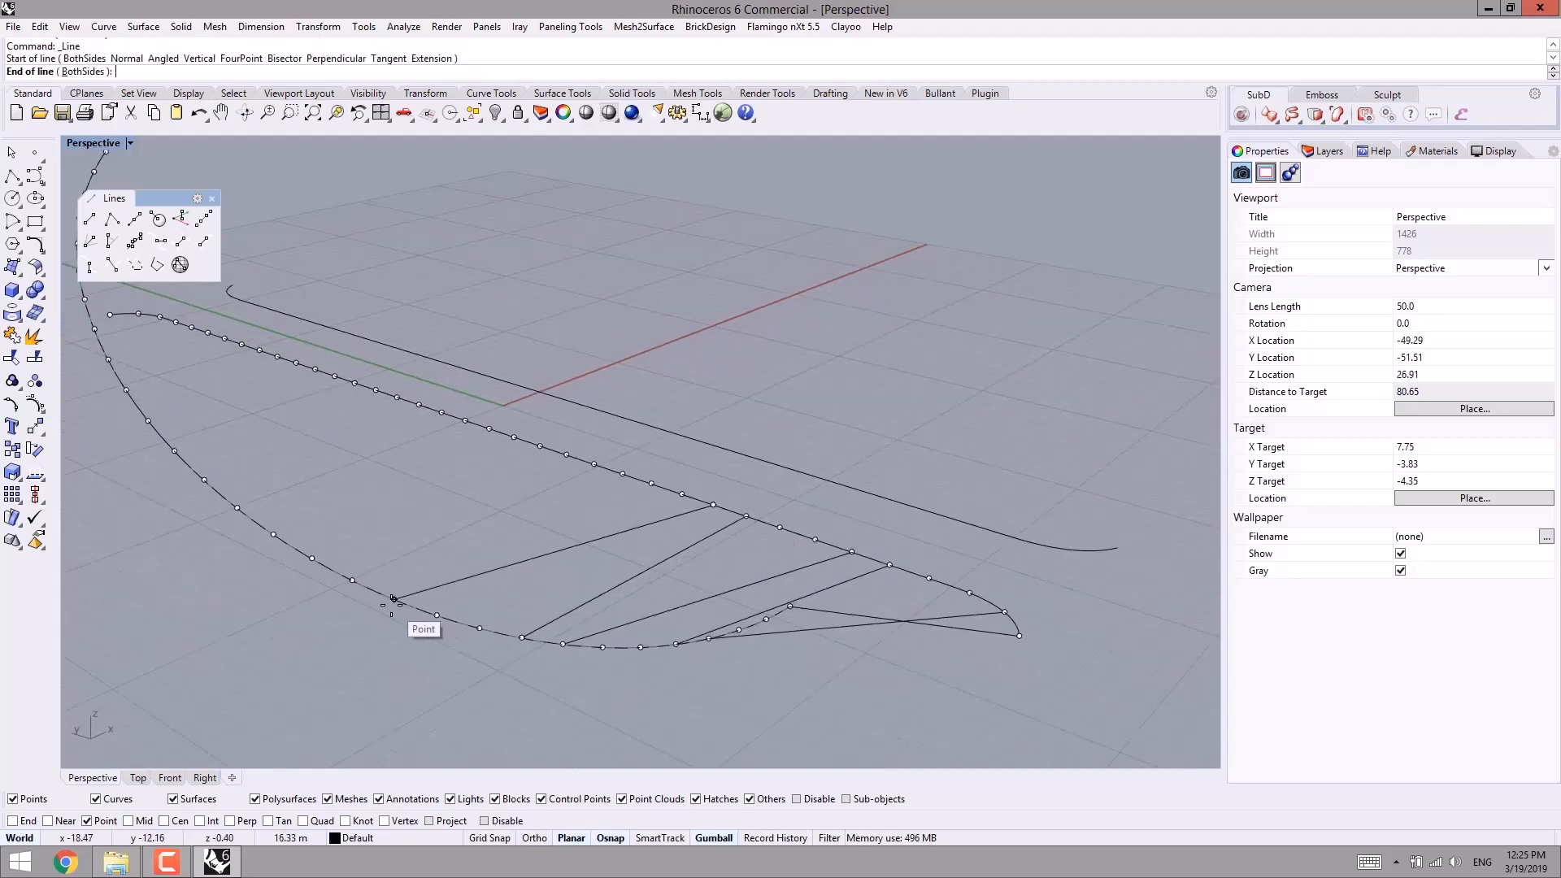
click(394, 599)
- Draw cable lines joining the arc's 13th point to the deck's 13th and the deck's 14th point to the arc's 16th
right_click(372, 590)
click(352, 581)
click(594, 464)
right_click(594, 469)
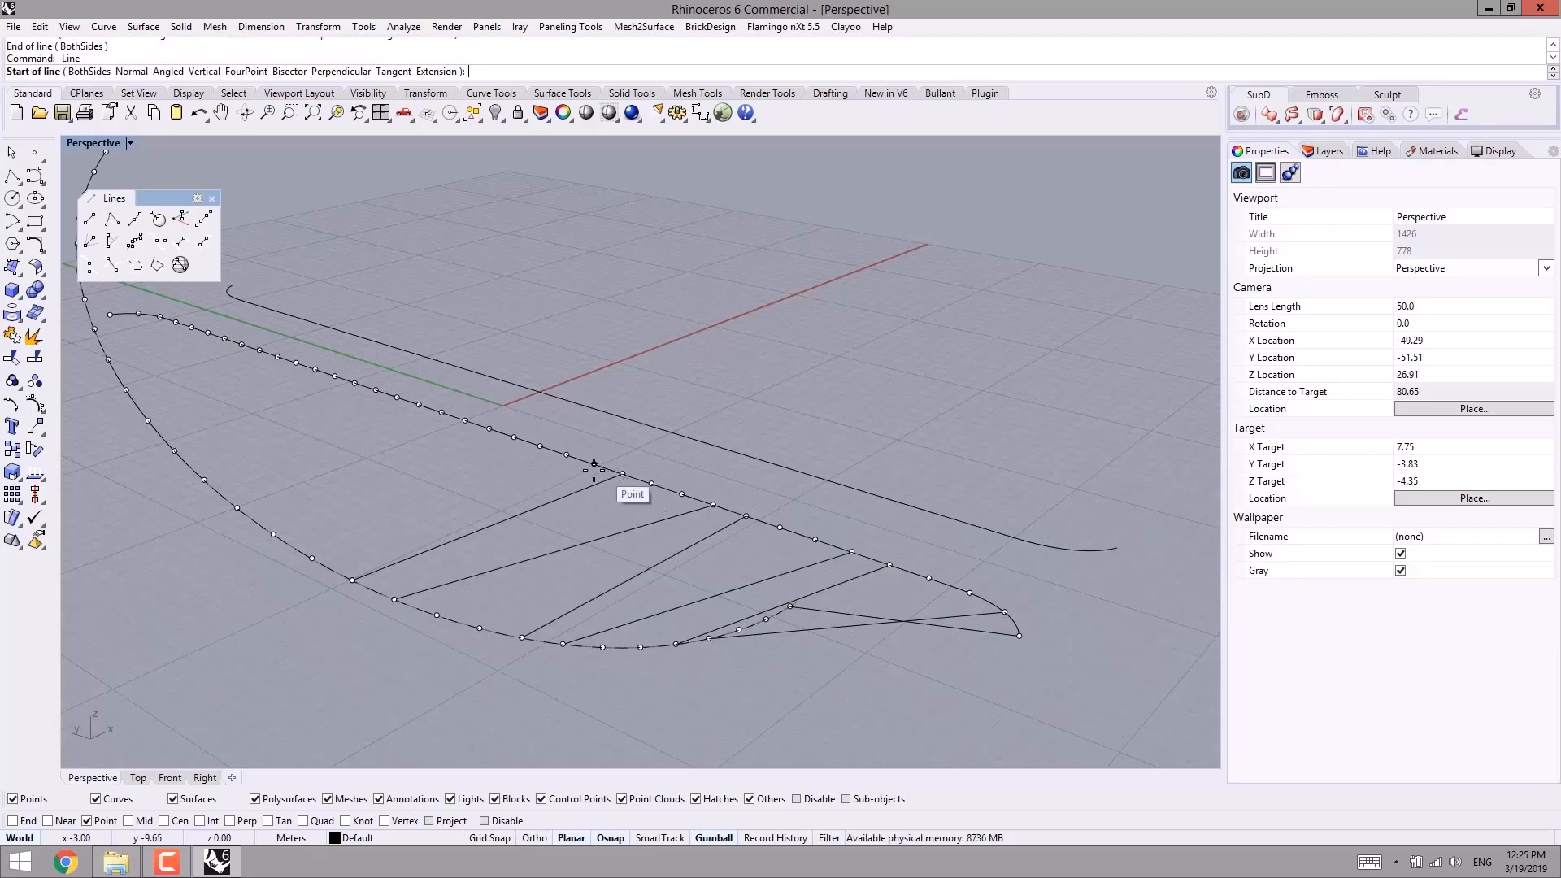
click(594, 464)
click(237, 508)
- Draw cable lines joining the arc's 17th point to the deck's 17th and the deck's 18th point to the arc's 20th
right_click(206, 480)
click(204, 479)
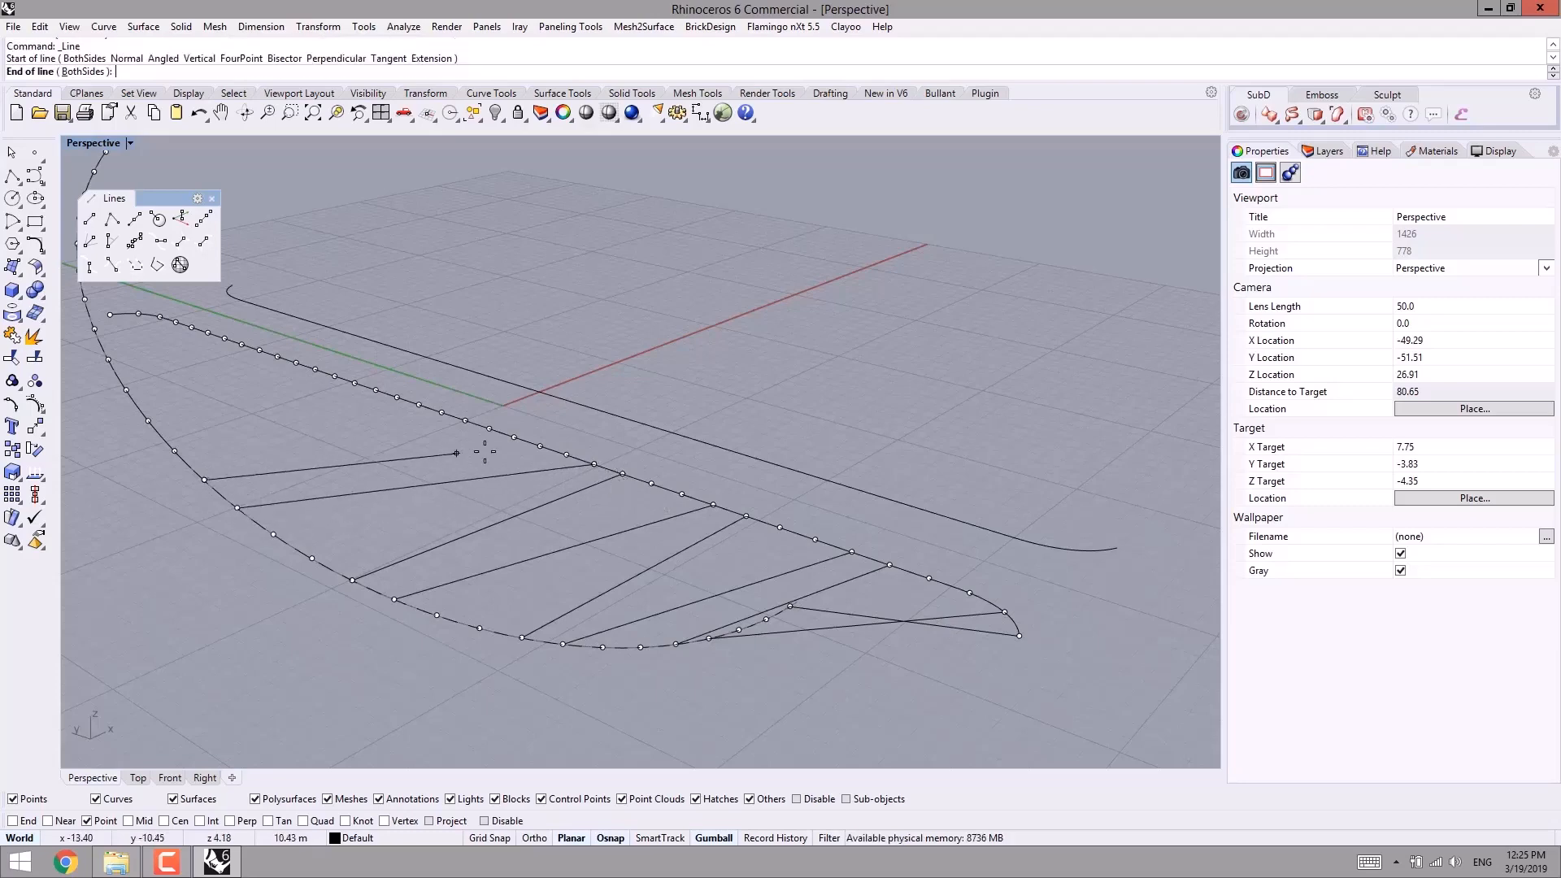
click(514, 437)
shift+right_drag(513, 512, 643, 613)
right_click(622, 574)
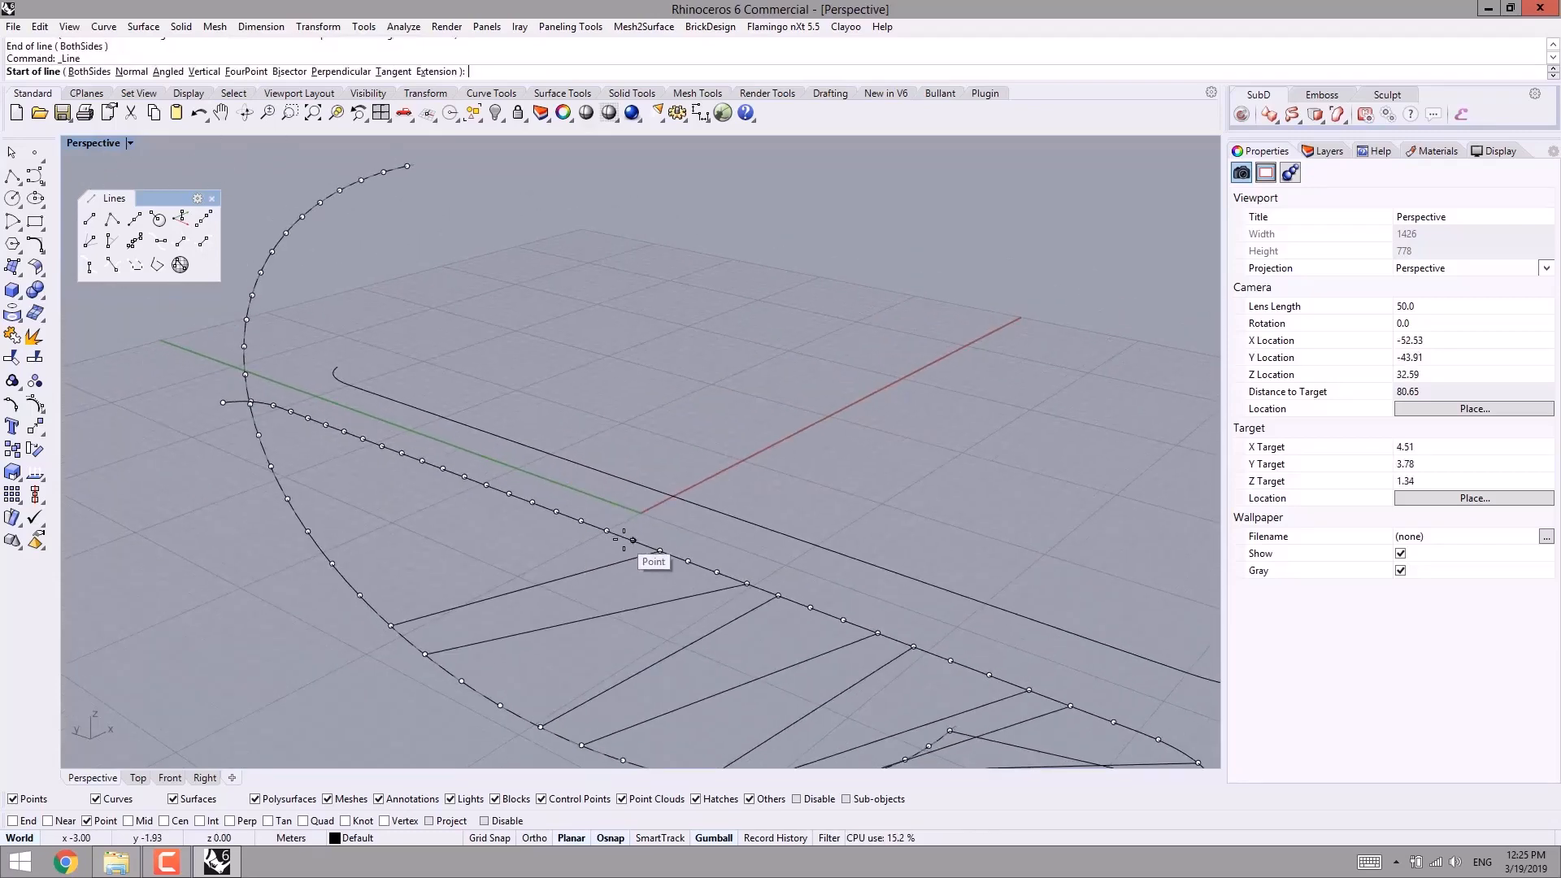
click(632, 539)
click(307, 531)
- Draw cable lines joining the arc's 21st point to the deck's 21st and the deck's 22nd point to the arc's 24th
right_click(294, 502)
click(288, 499)
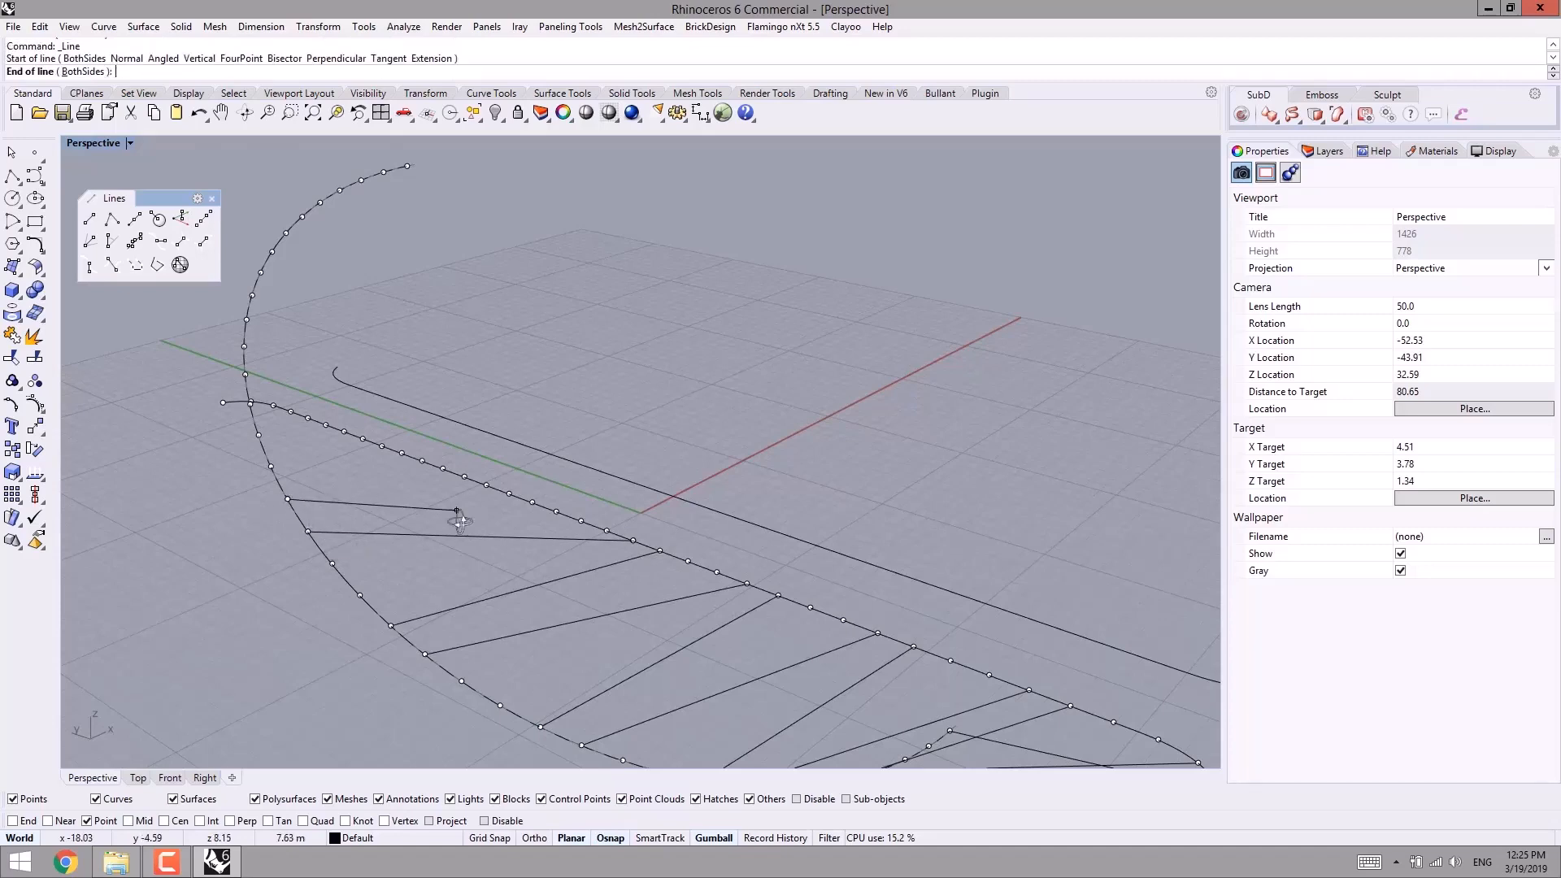
right_drag(459, 520, 474, 539)
click(568, 535)
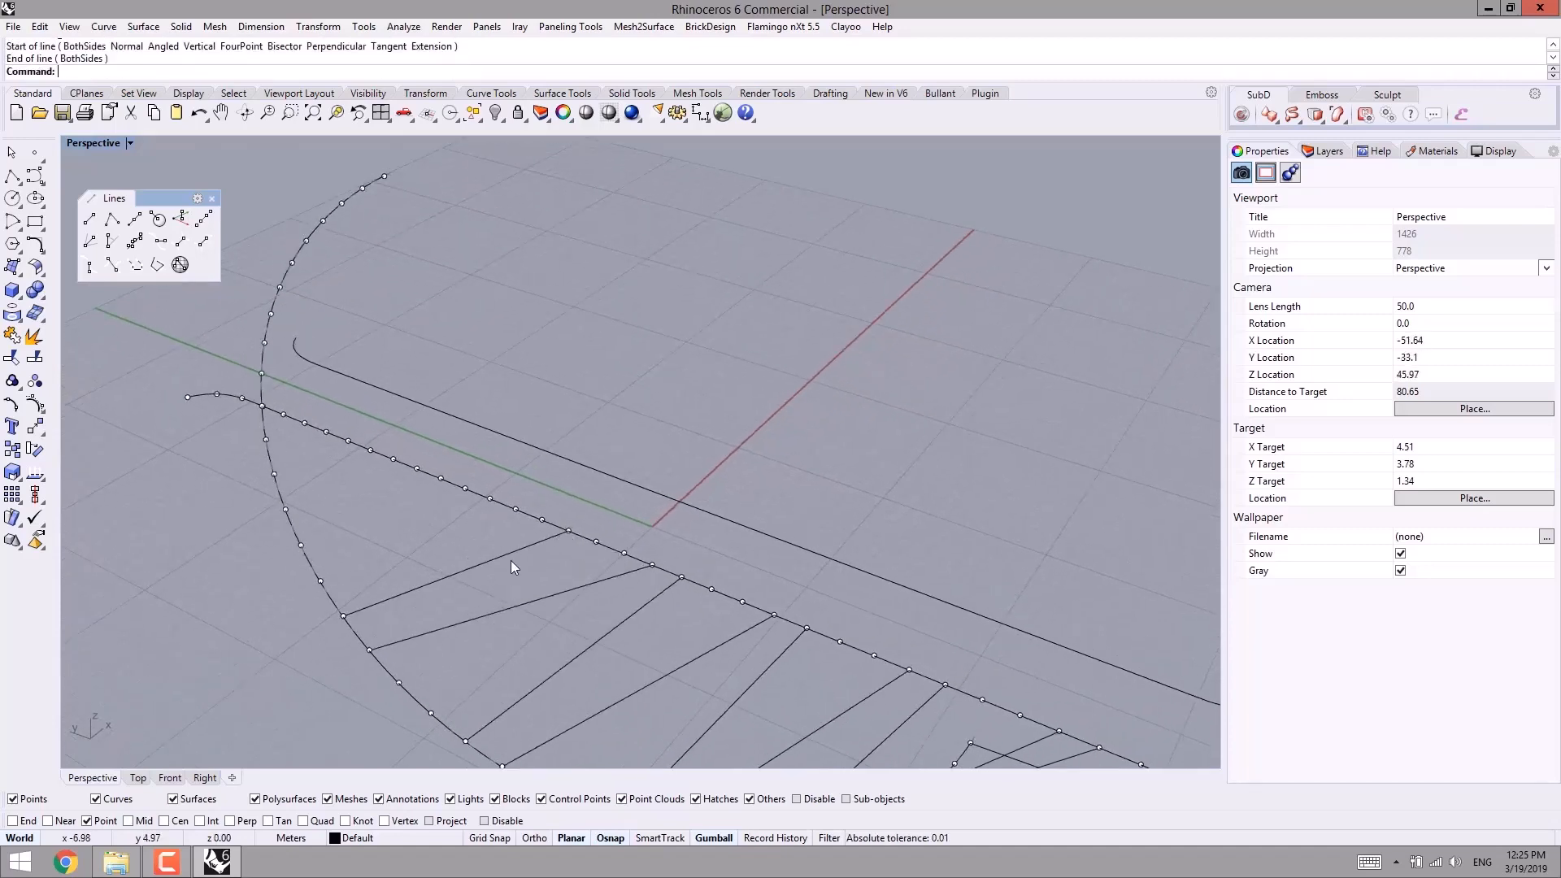
right_click(511, 559)
click(543, 538)
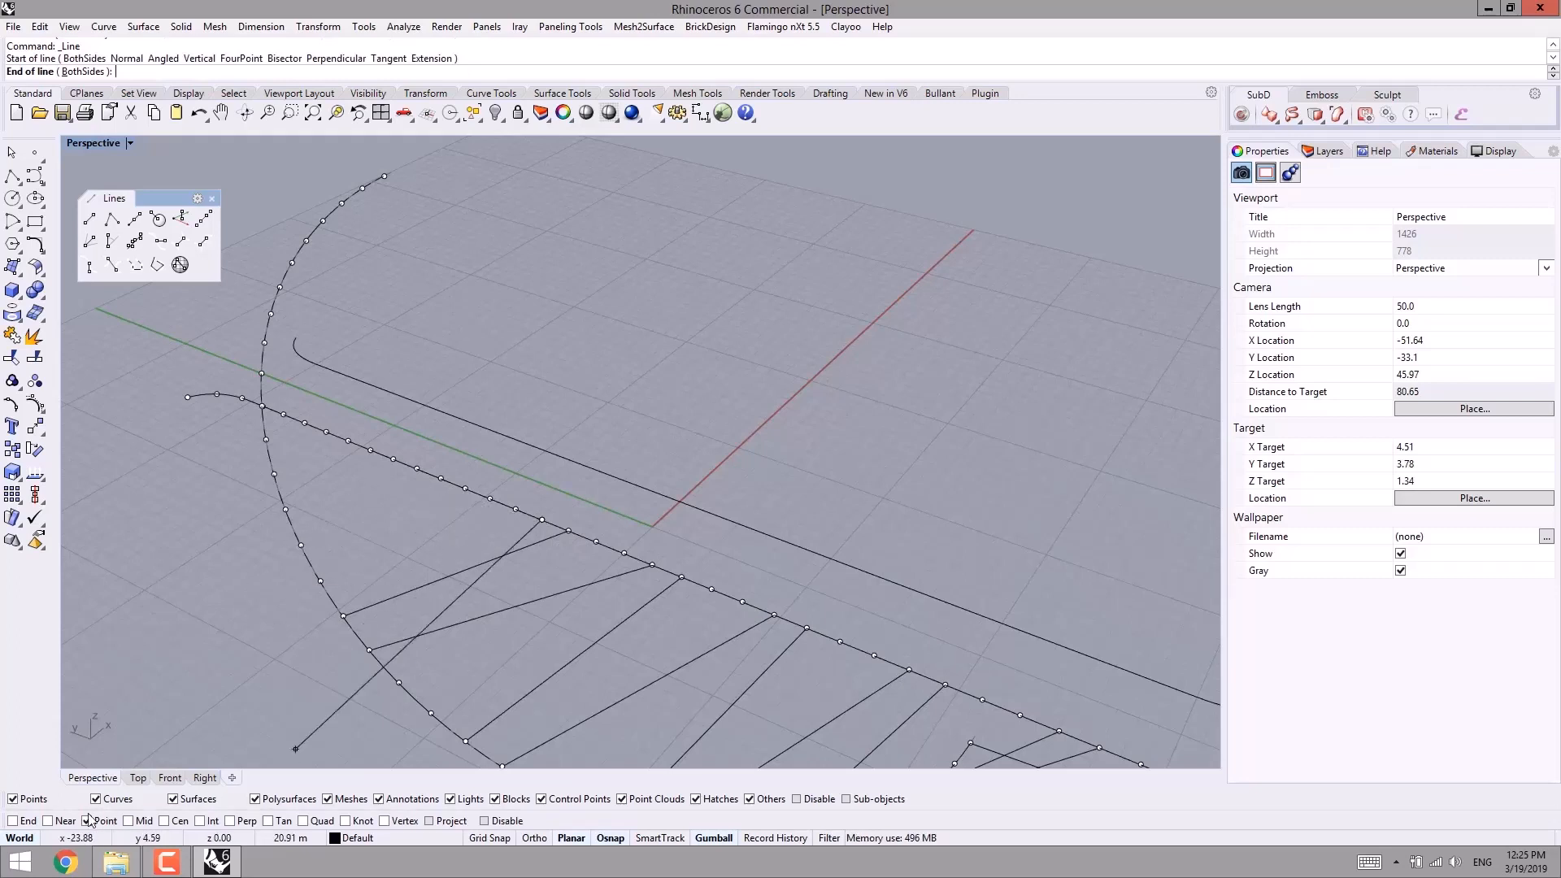
scroll(463, 547, up, 2)
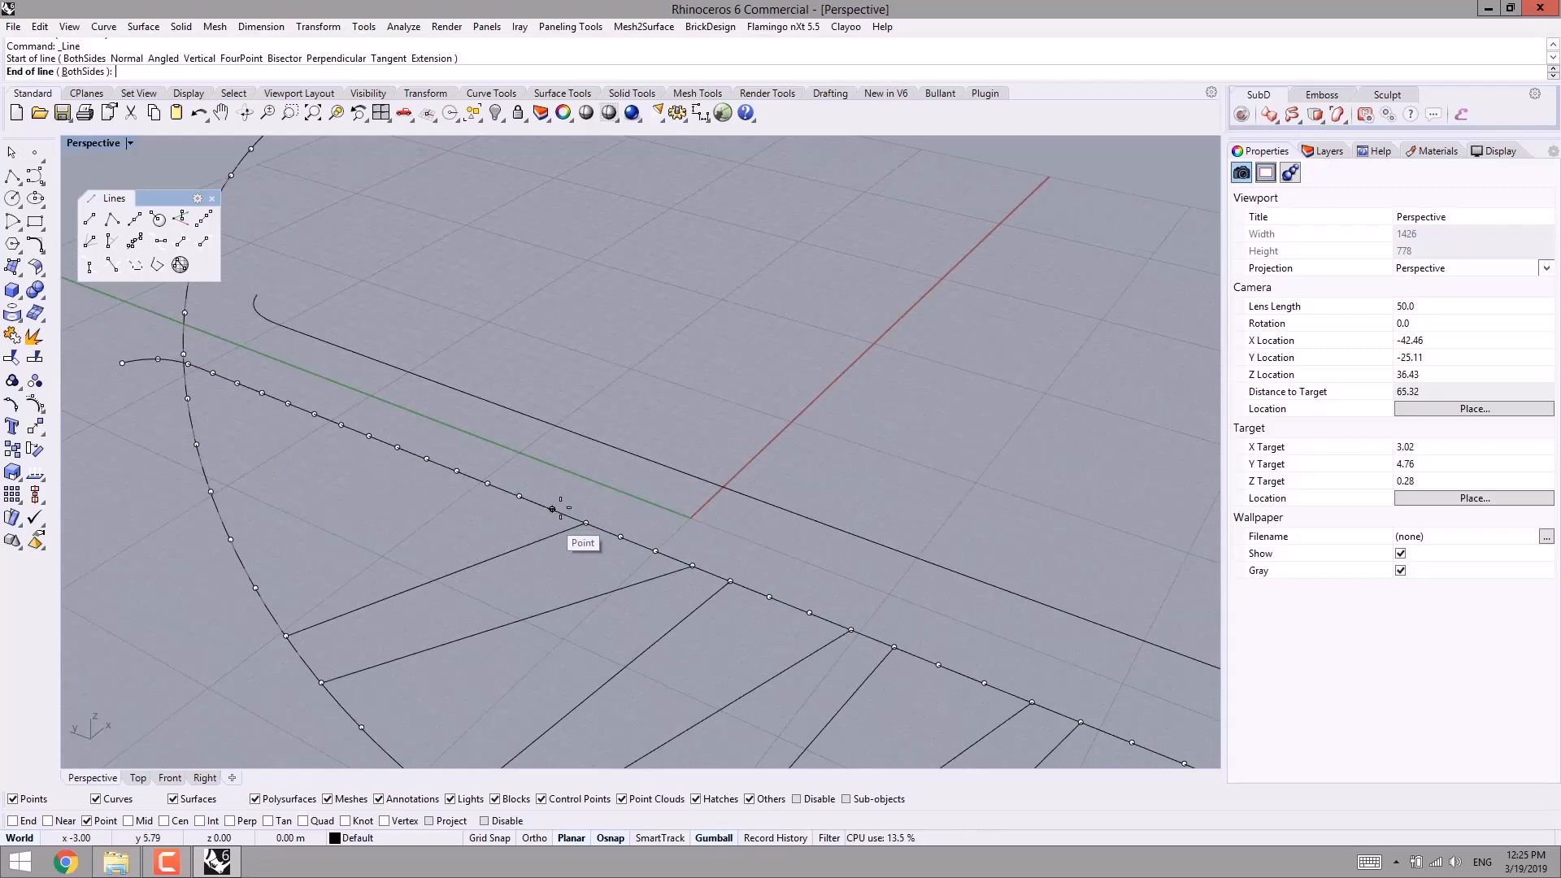
click(211, 492)
- Draw cable lines joining the arc's 25th point to the deck's 25th and the deck's 26th point to the arc's 28th
key(Return)
click(196, 445)
click(462, 477)
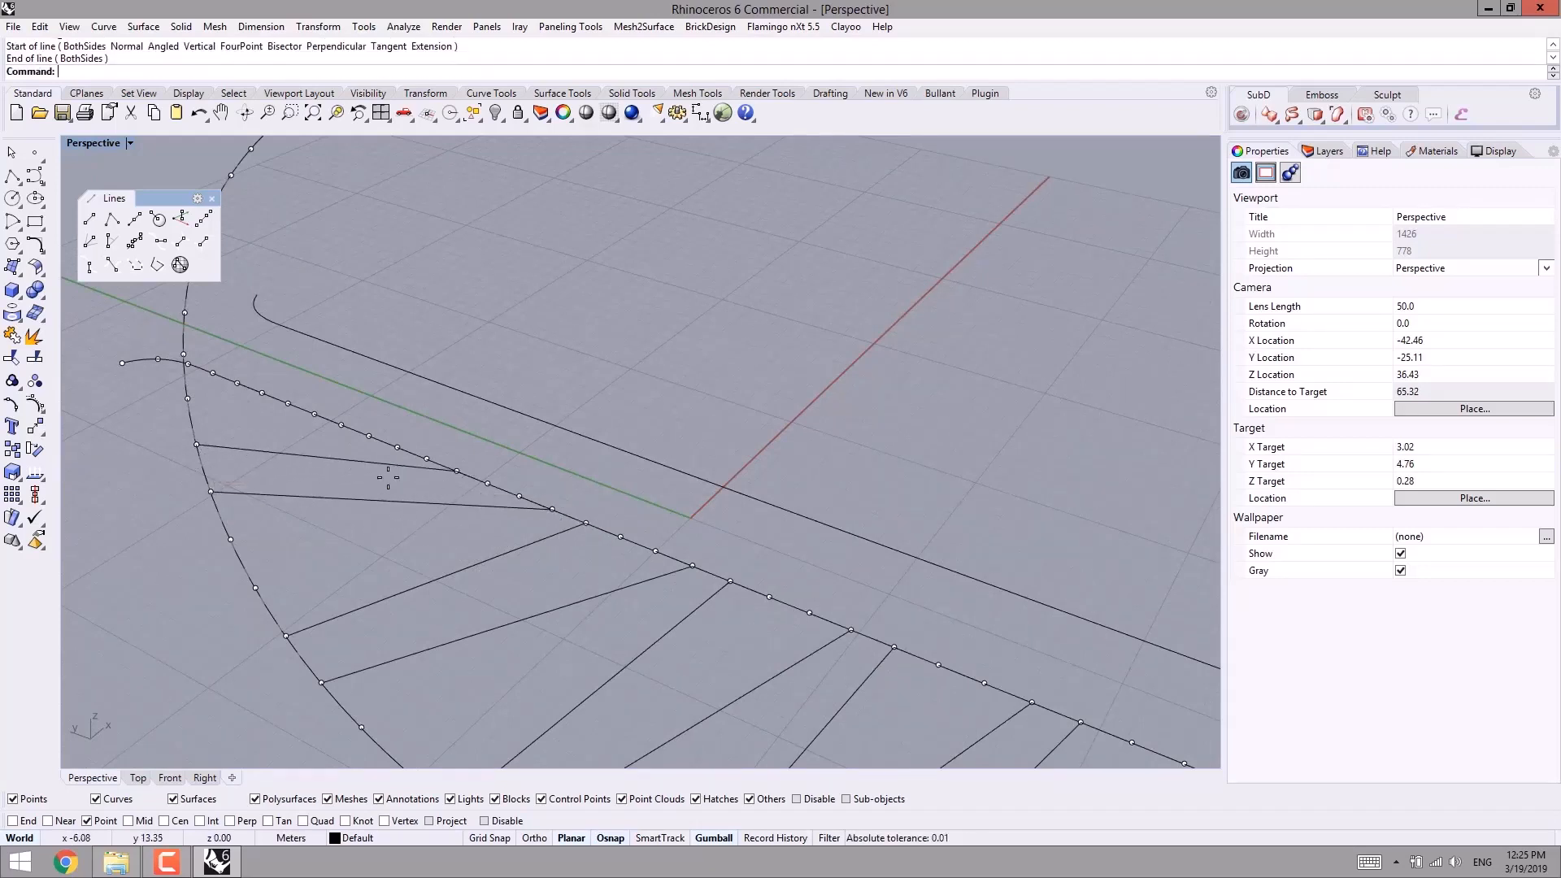
right_click(395, 465)
right_drag(398, 461, 429, 497)
click(427, 485)
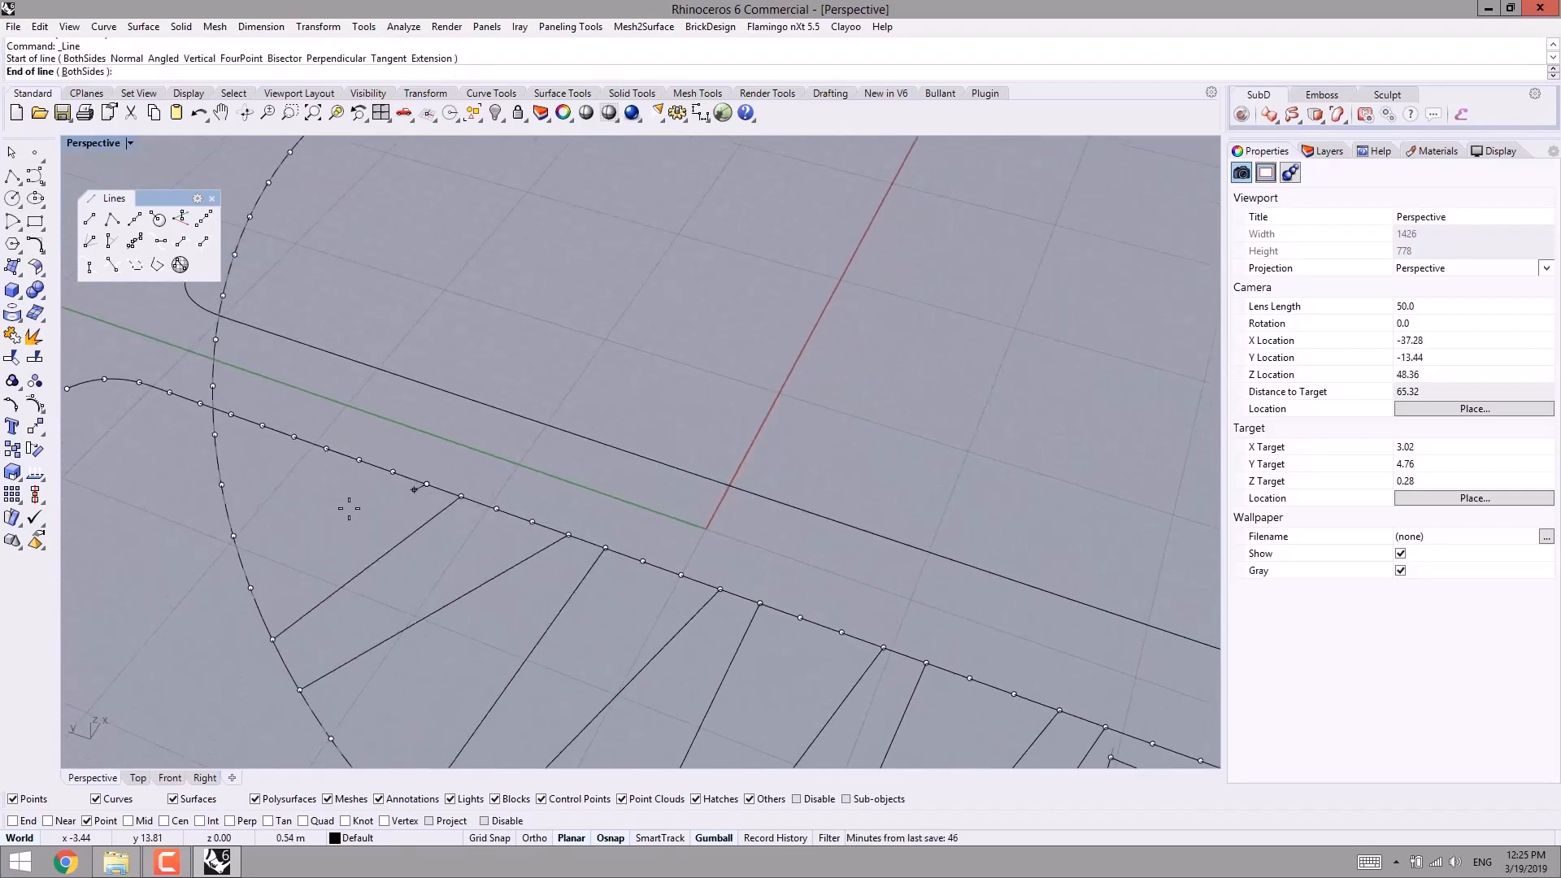
click(222, 486)
- Draw cable lines joining the arc's 29th point to the deck's 29th and the deck's 30th point to the arc's 32nd
right_click(221, 480)
click(214, 436)
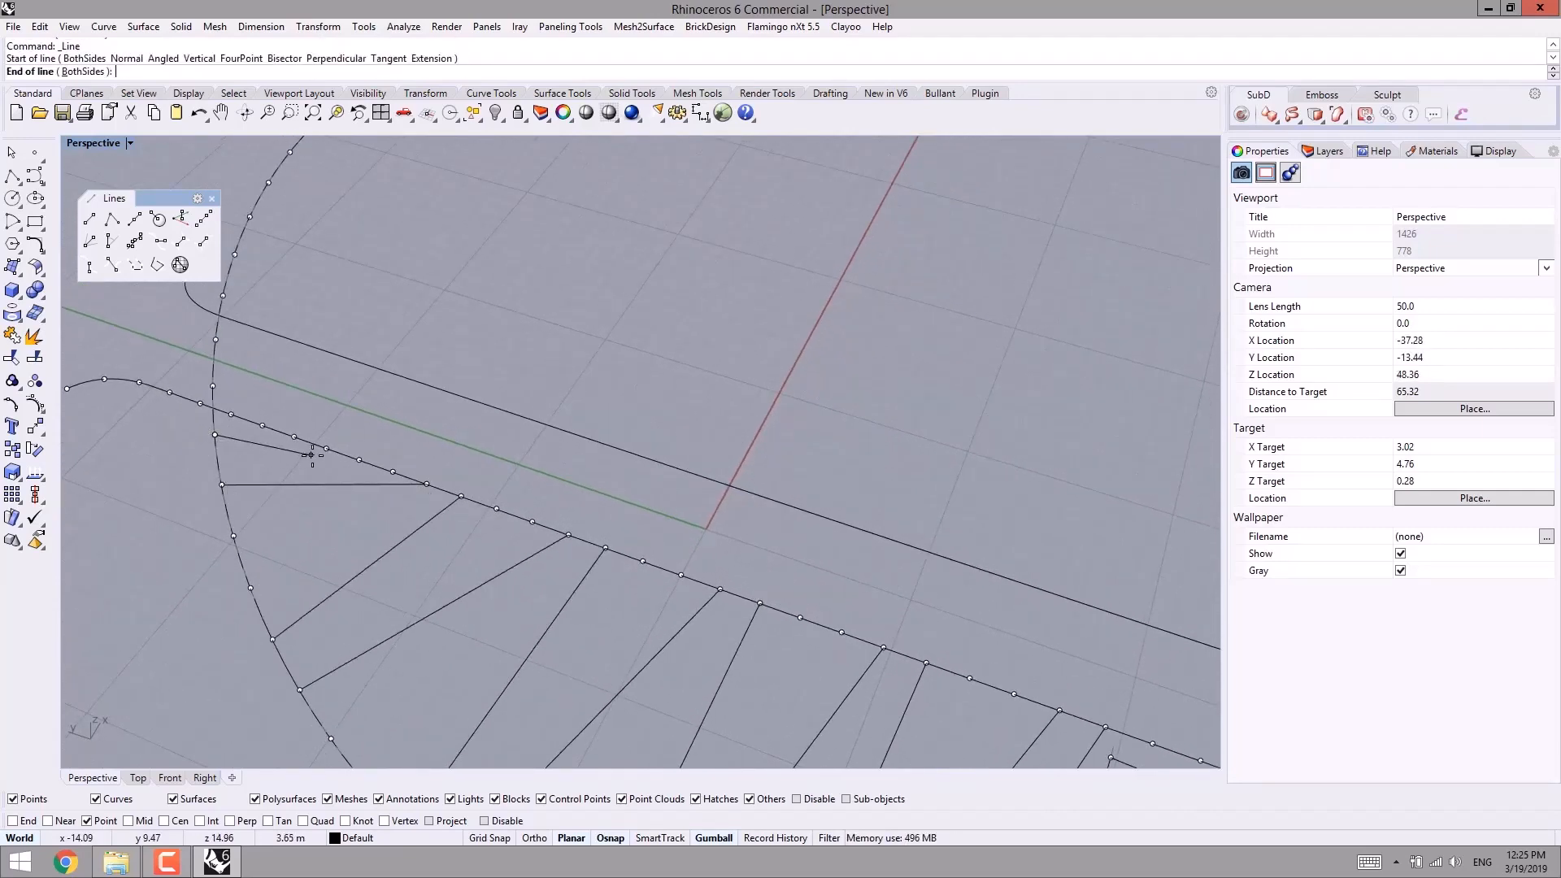
click(295, 439)
right_click(297, 437)
click(293, 436)
right_drag(245, 356, 282, 349)
click(210, 358)
- Draw cable lines joining the arc's 33rd point to the deck's 33rd and the deck's 34th point to the arc's 36th
right_click(214, 353)
click(222, 310)
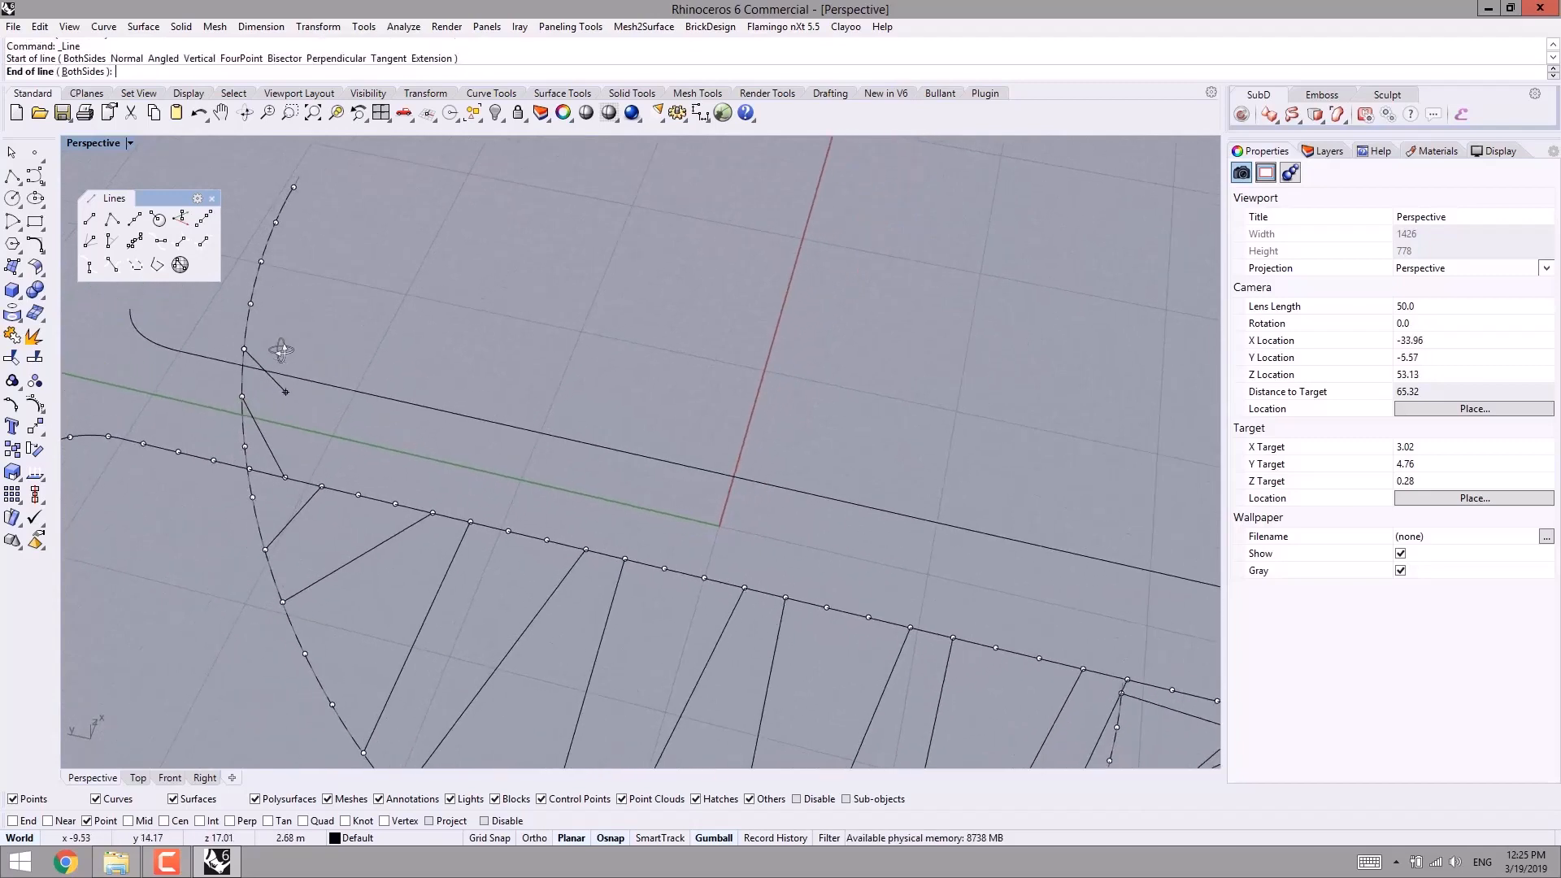
click(178, 451)
shift+right_drag(178, 468, 208, 478)
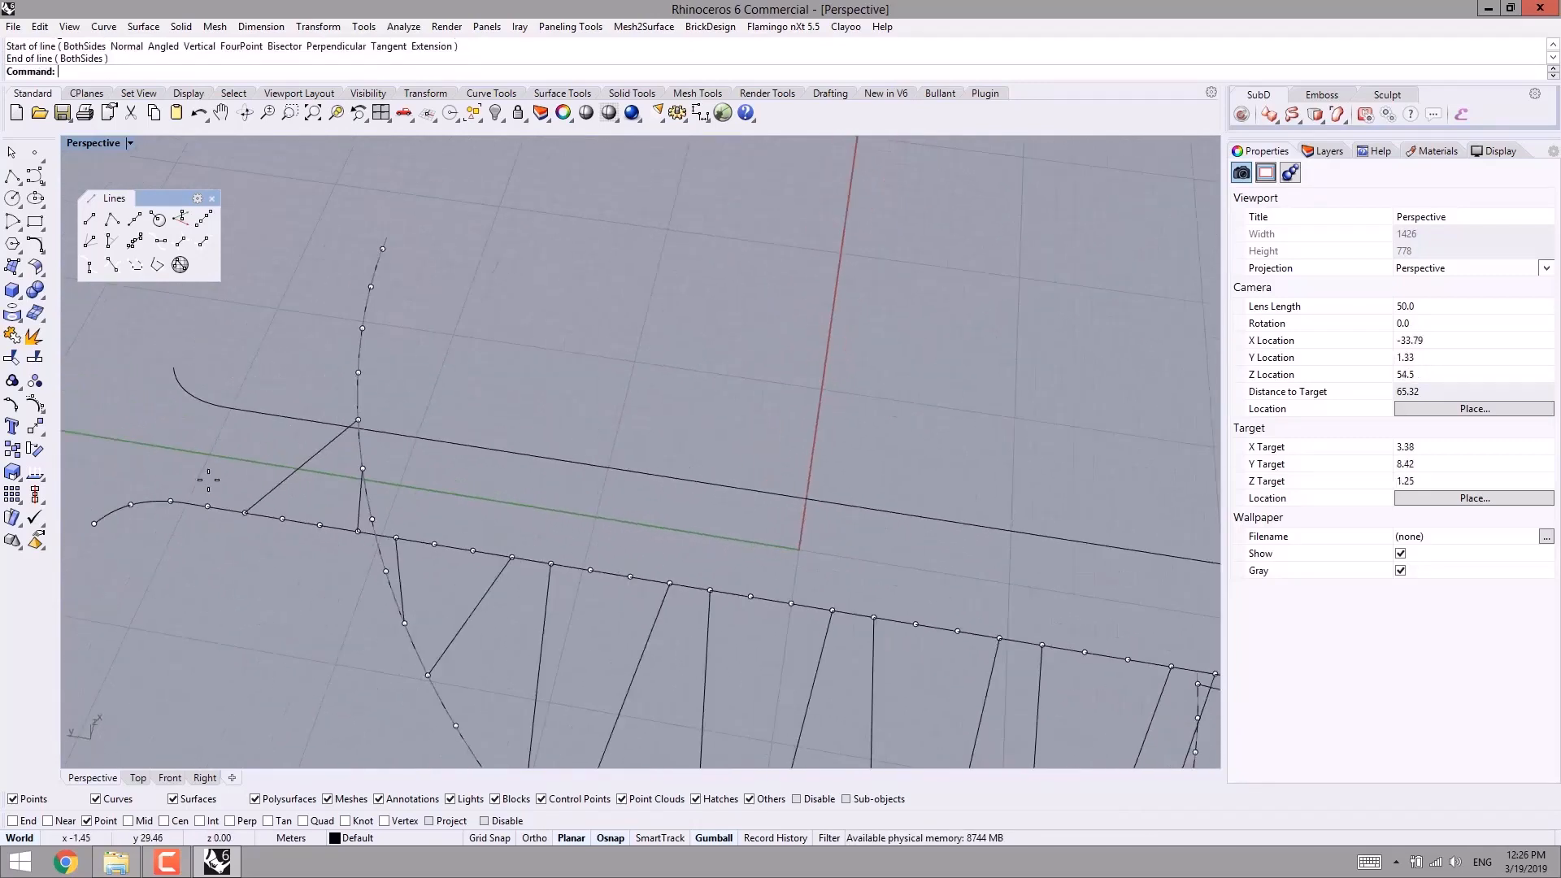
right_click(216, 515)
click(208, 506)
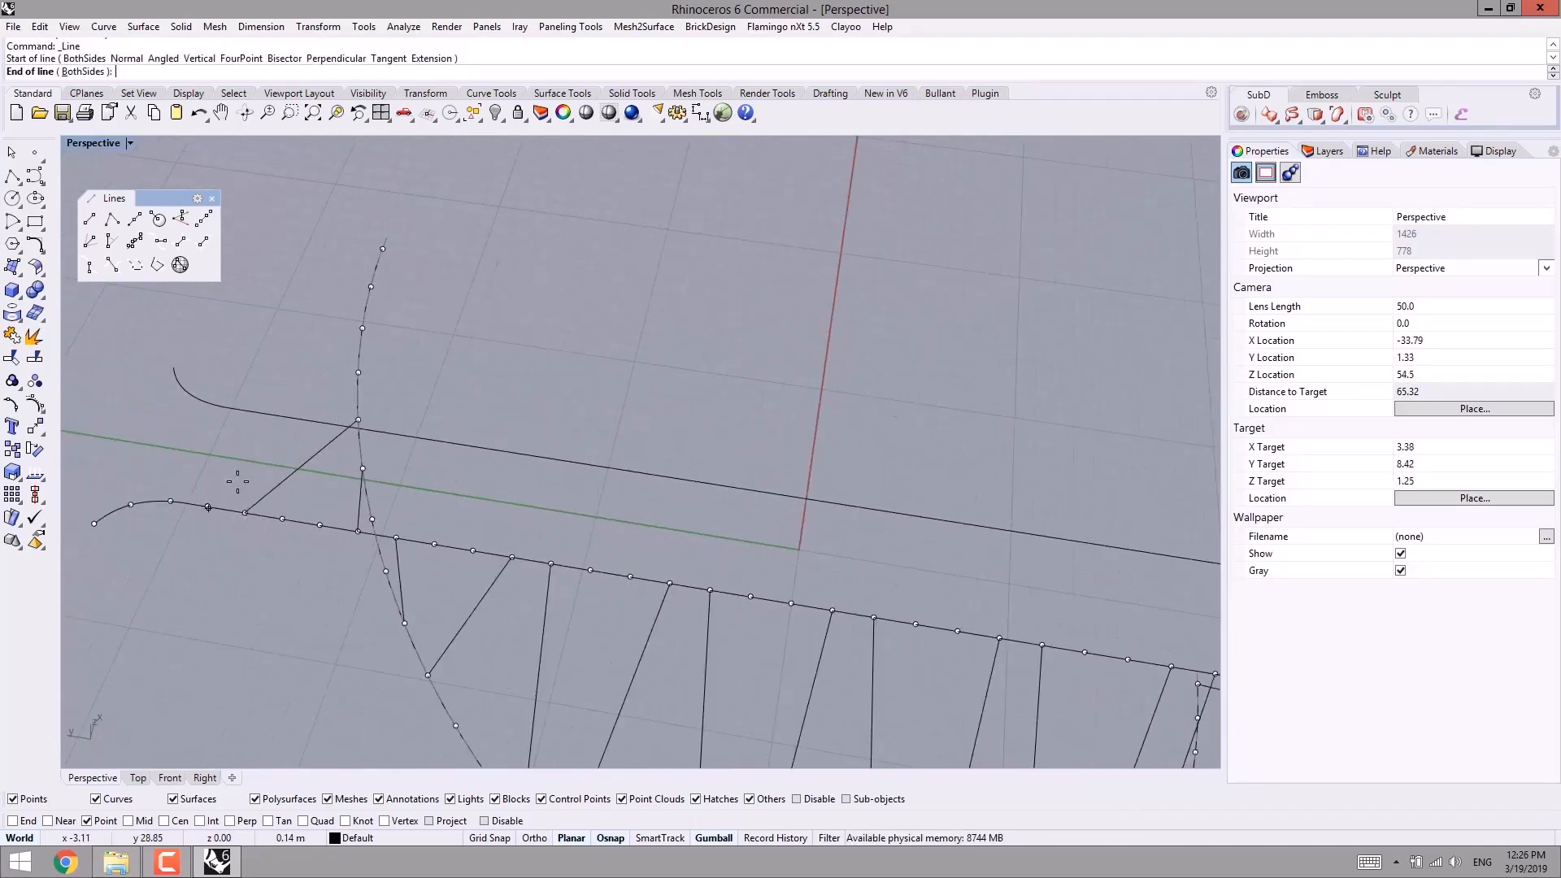
click(373, 289)
- Draw the last cable line from the arc's end point to the deck curve's end point at the positive-Y end
right_click(383, 249)
click(383, 249)
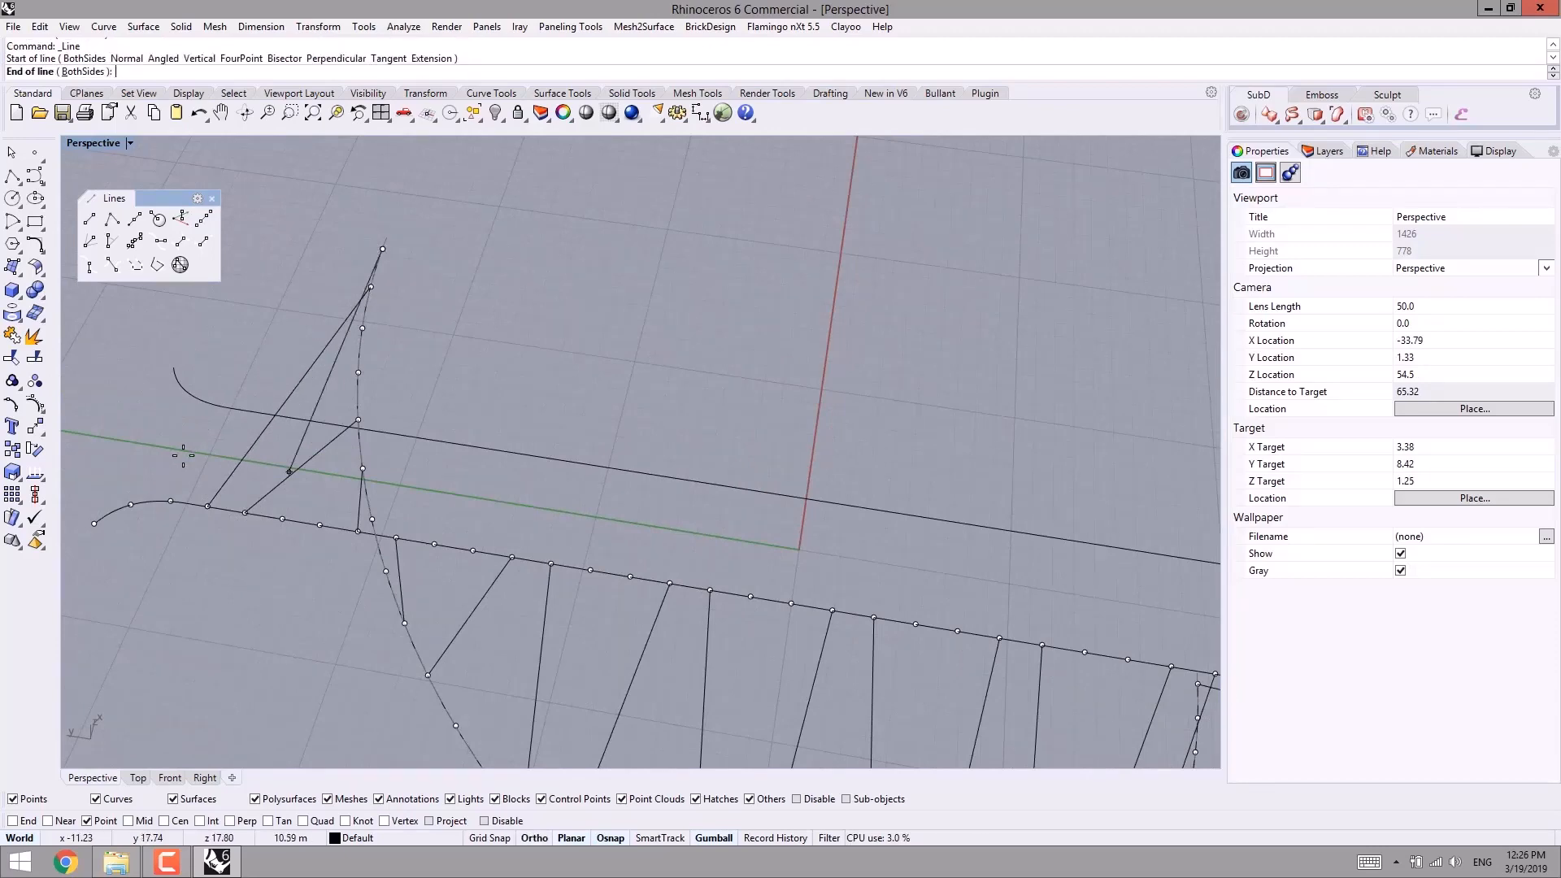
shift+right_drag(180, 454, 306, 425)
click(225, 490)
- Select all the cable lines between the tilted arc and the deck curve and group them
scroll(319, 512, down, 6)
right_drag(353, 487, 111, 442)
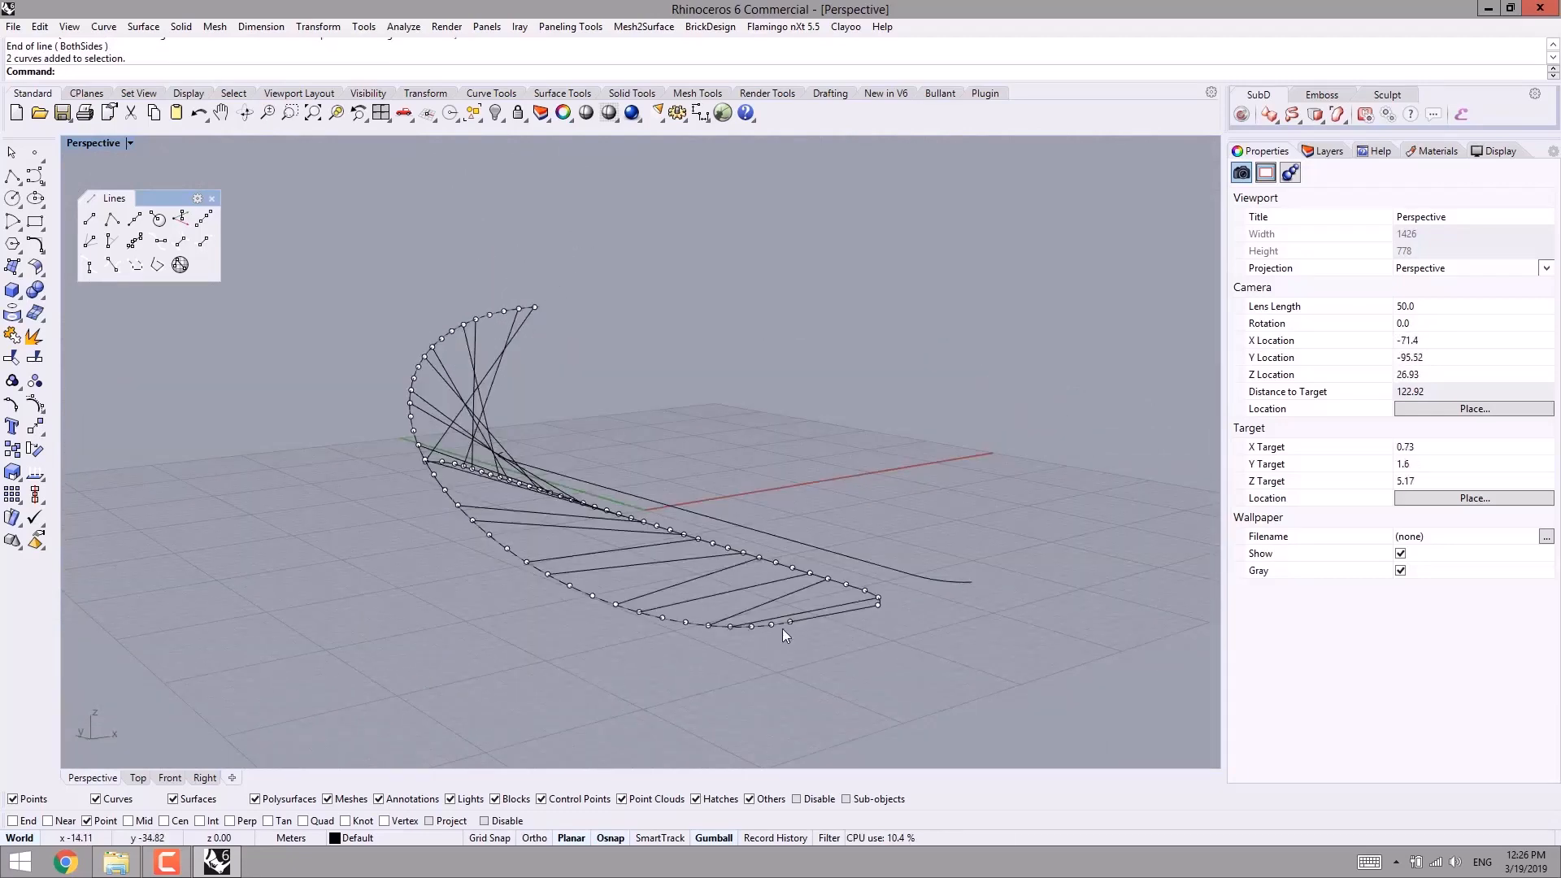
scroll(782, 628, up, 2)
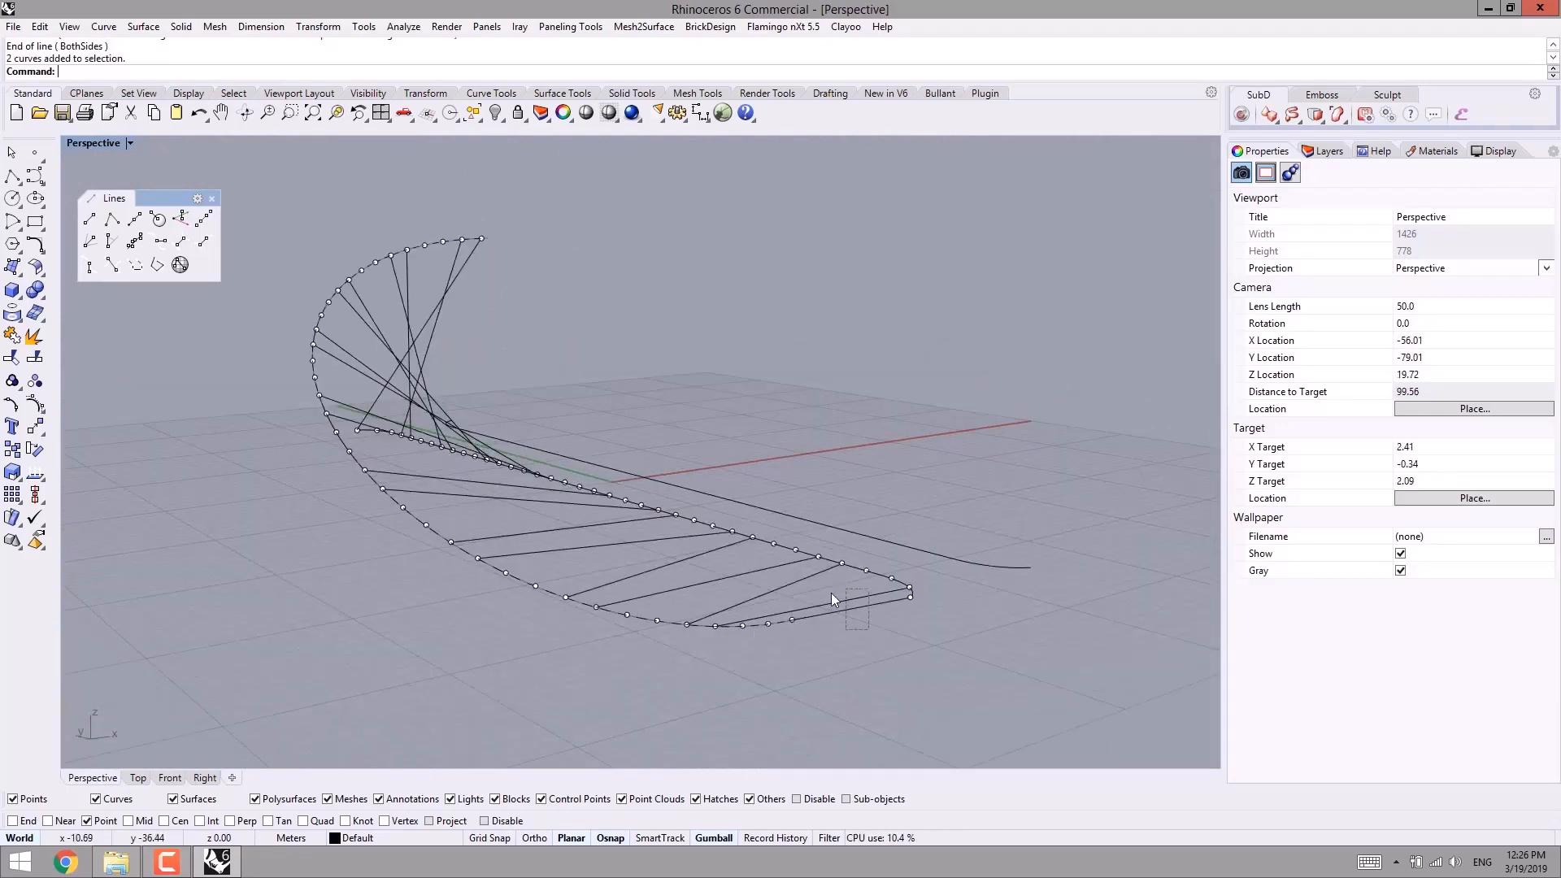
drag(831, 600, 817, 608)
scroll(796, 613, up, 3)
scroll(637, 569, down, 3)
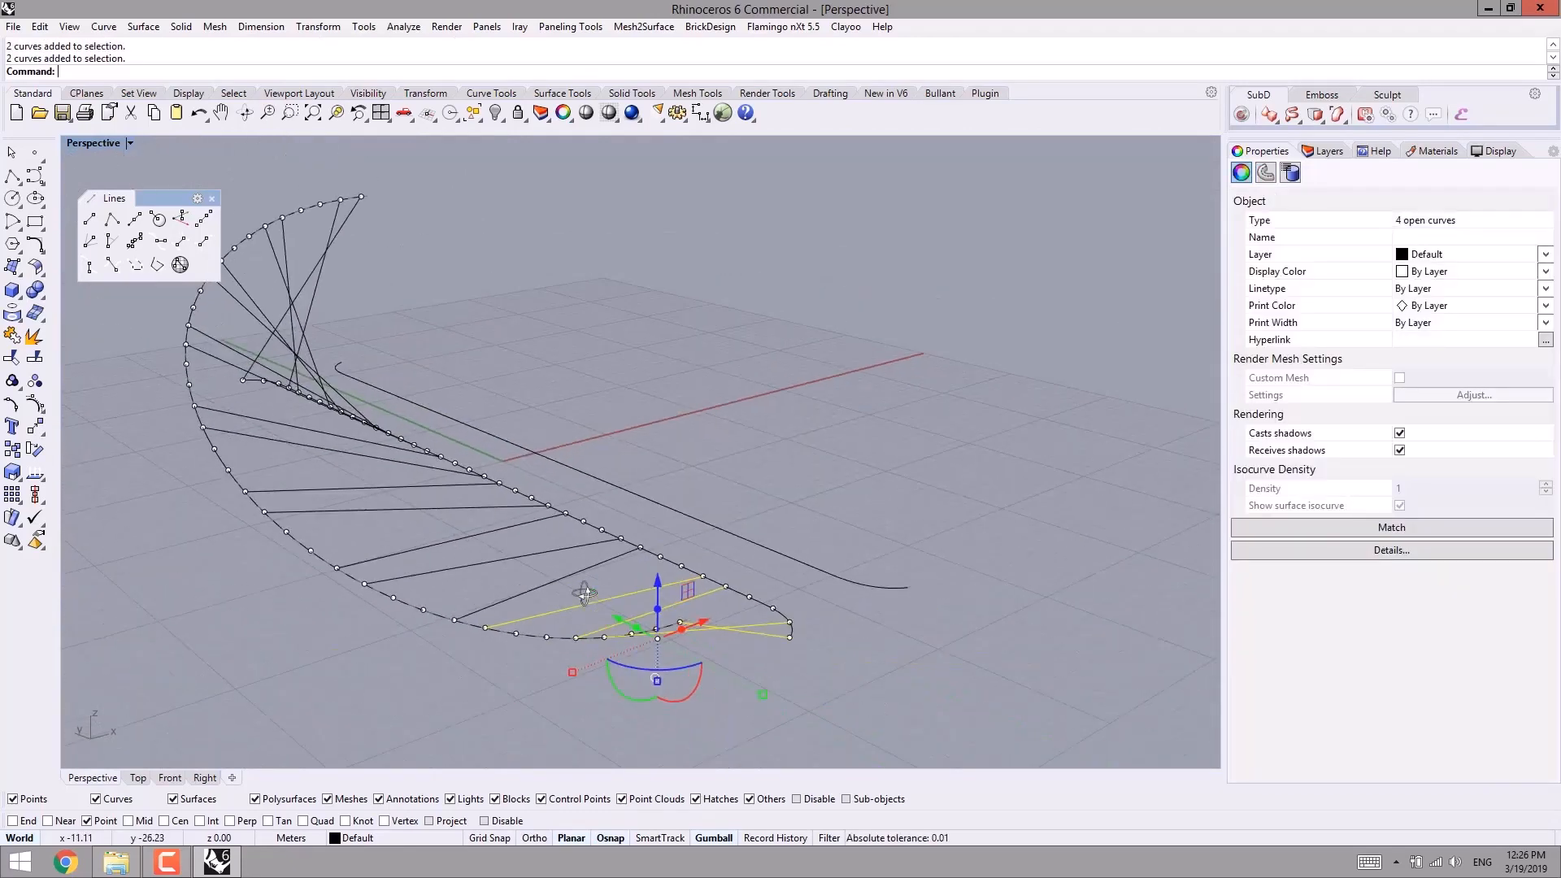
right_drag(584, 593, 572, 591)
shift+drag(572, 592, 333, 433)
shift+click(436, 548)
right_drag(333, 432, 364, 695)
shift+drag(388, 573, 351, 439)
right_drag(351, 438, 461, 462)
scroll(461, 462, up, 3)
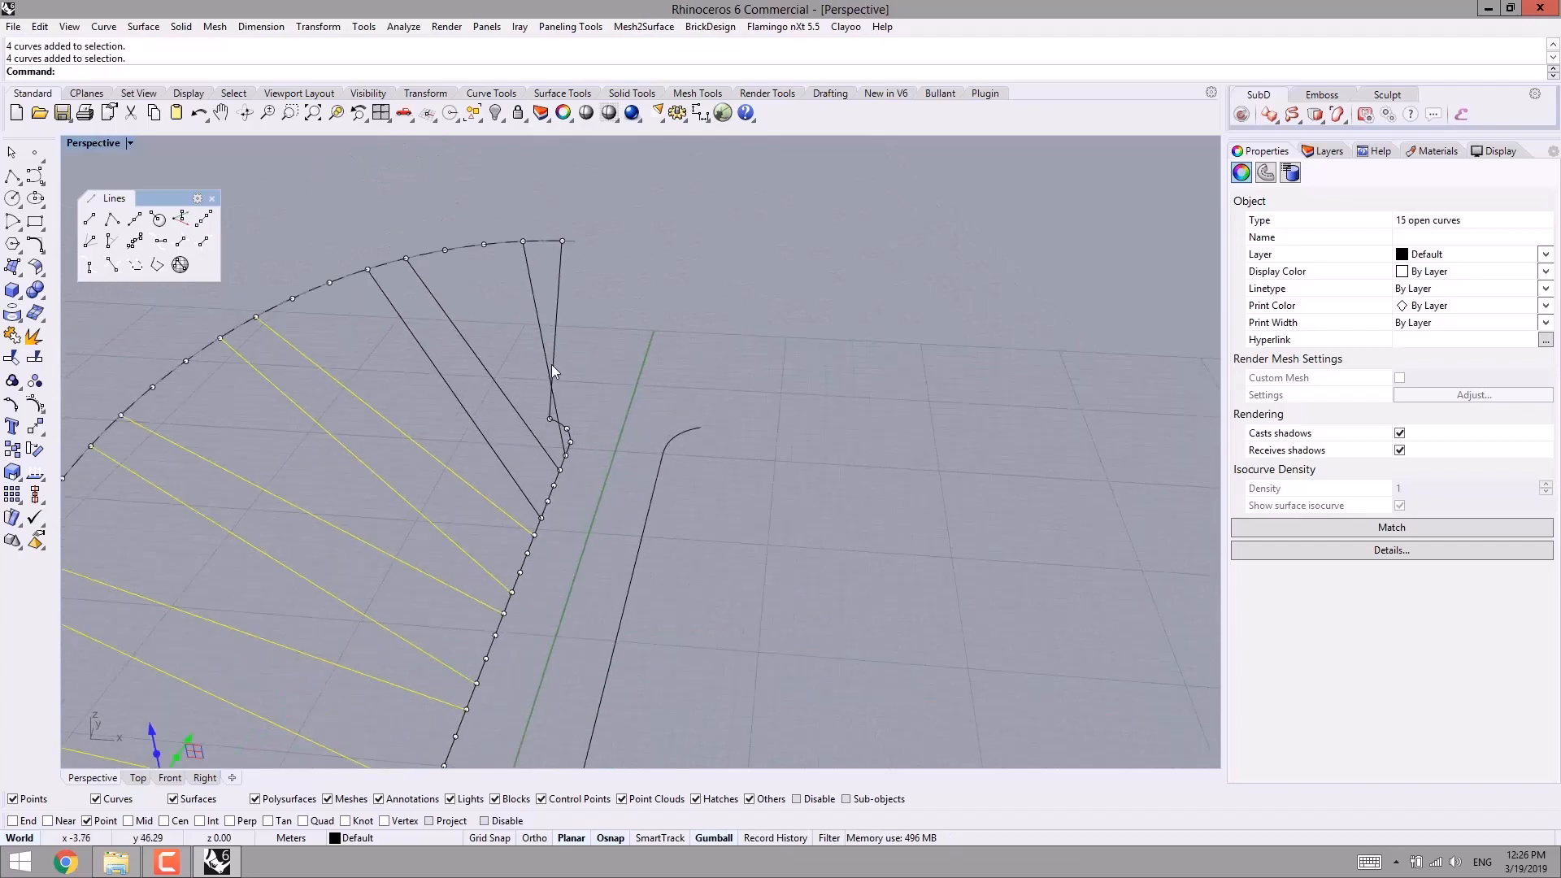
shift+drag(551, 364, 427, 348)
scroll(437, 504, down, 3)
right_drag(437, 504, 66, 379)
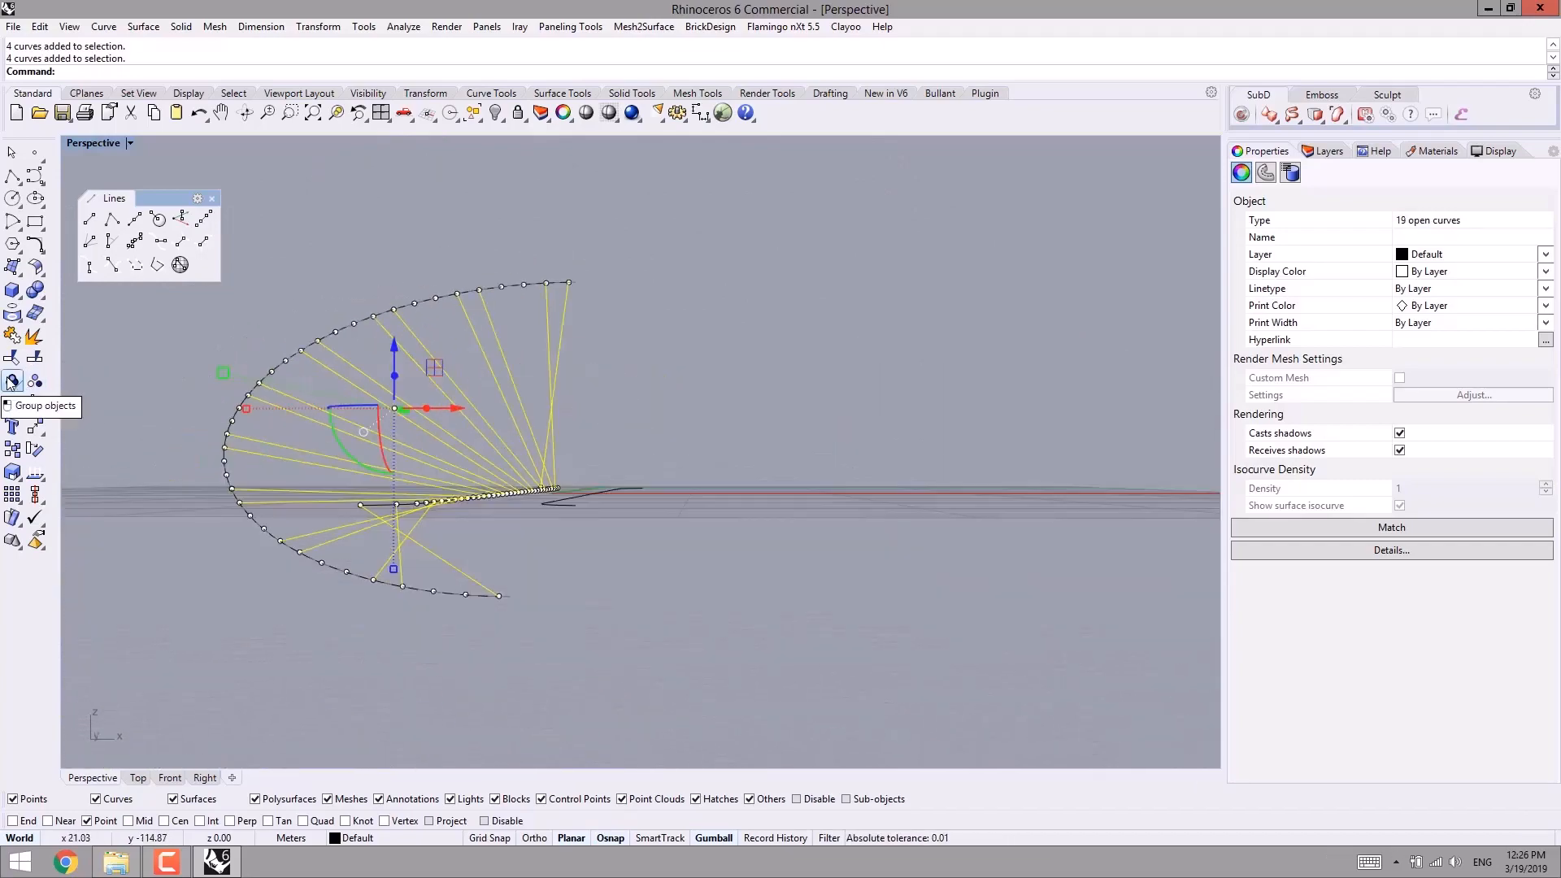
key(ctrl+g)
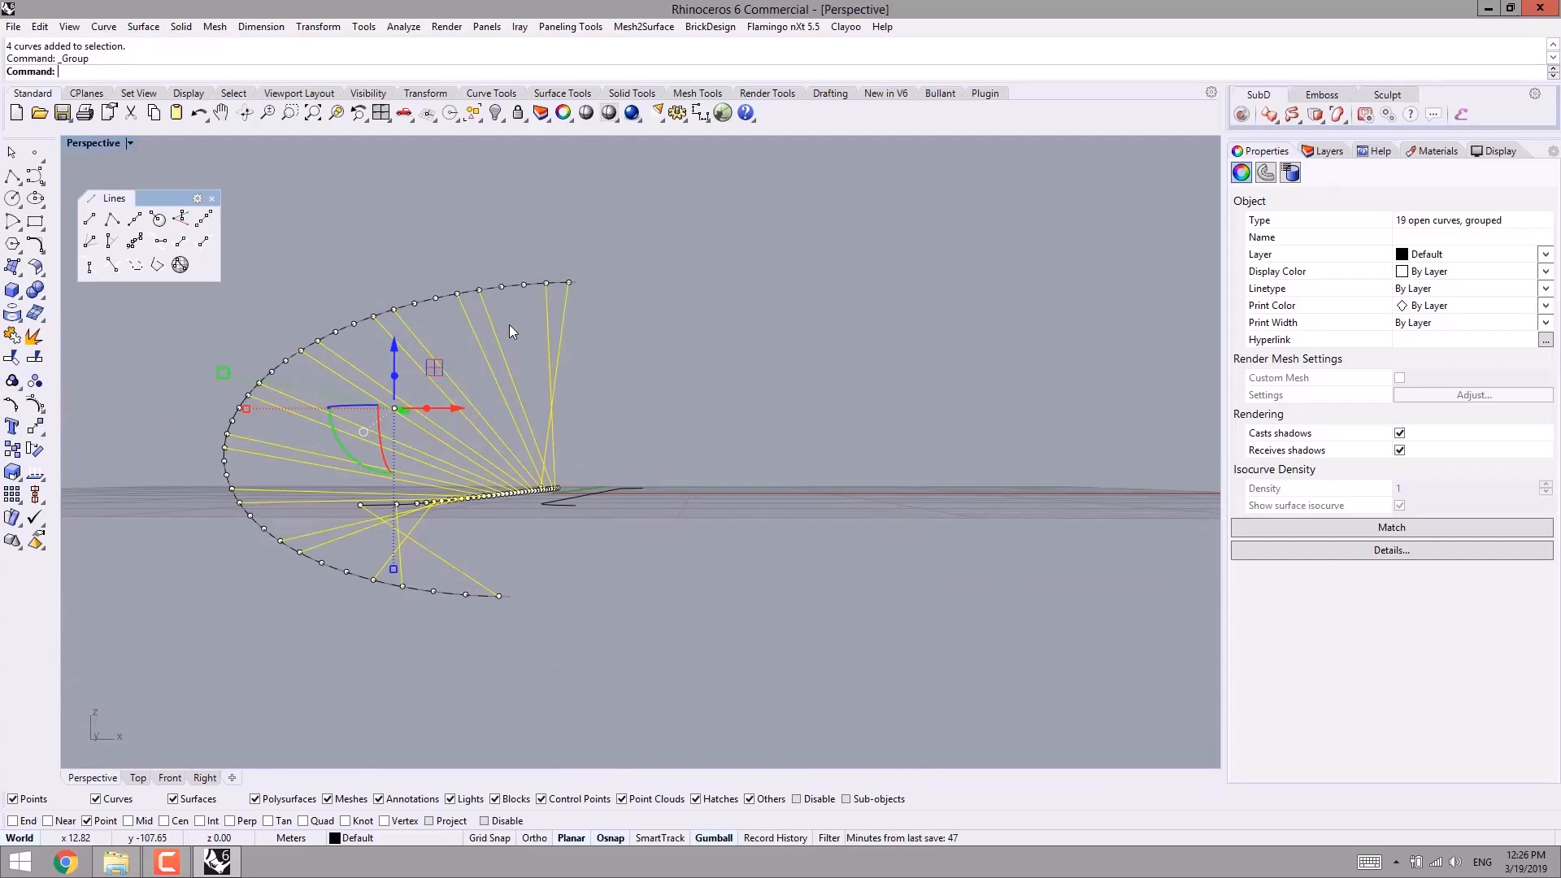
click(633, 405)
click(461, 390)
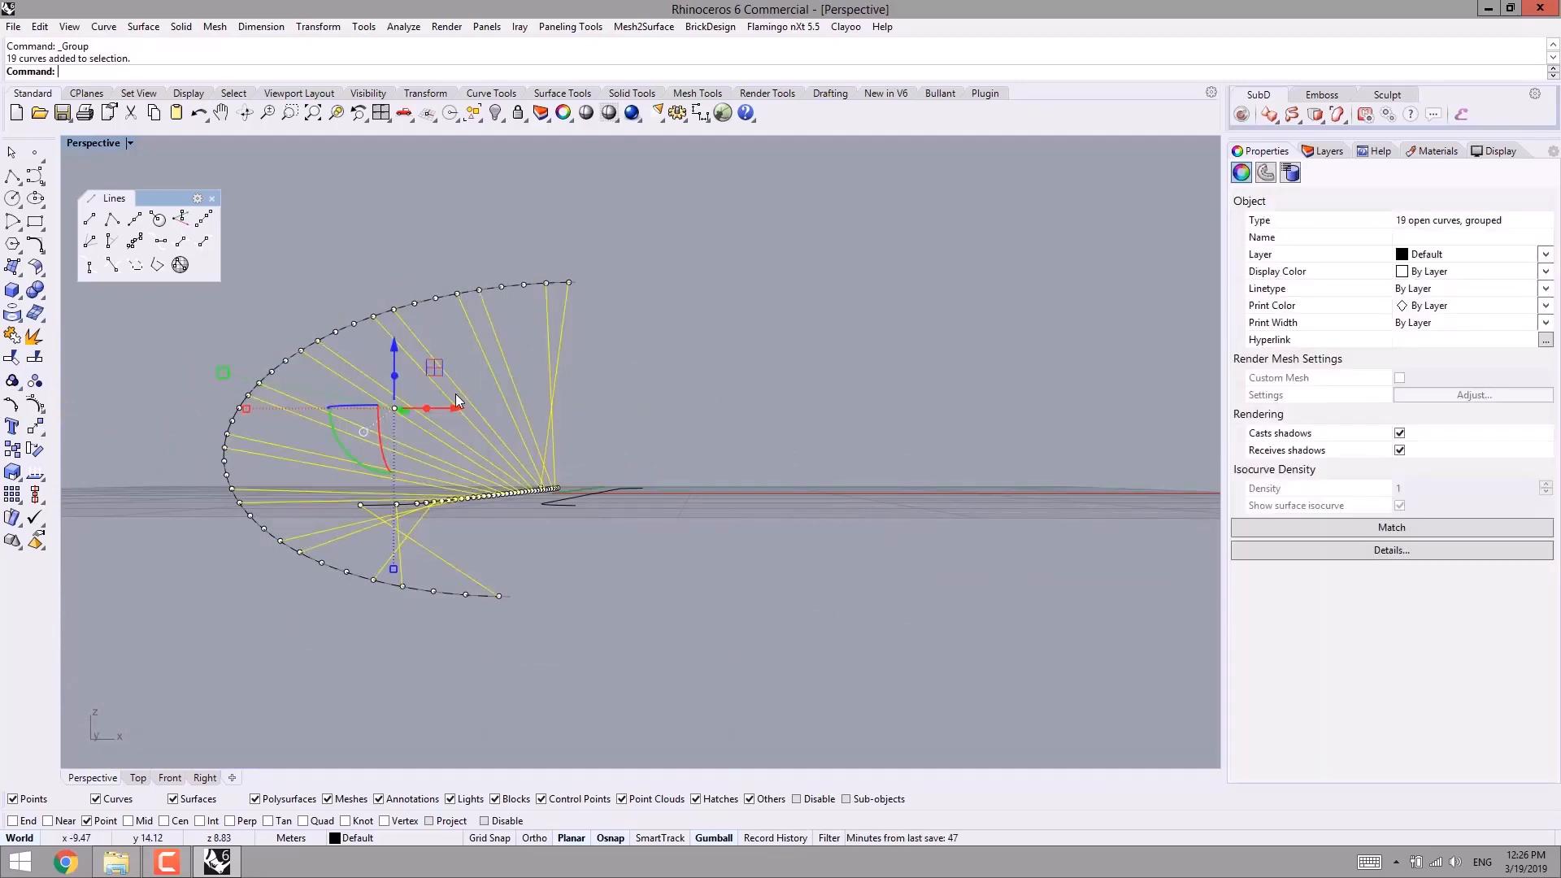
right_drag(455, 393, 502, 459)
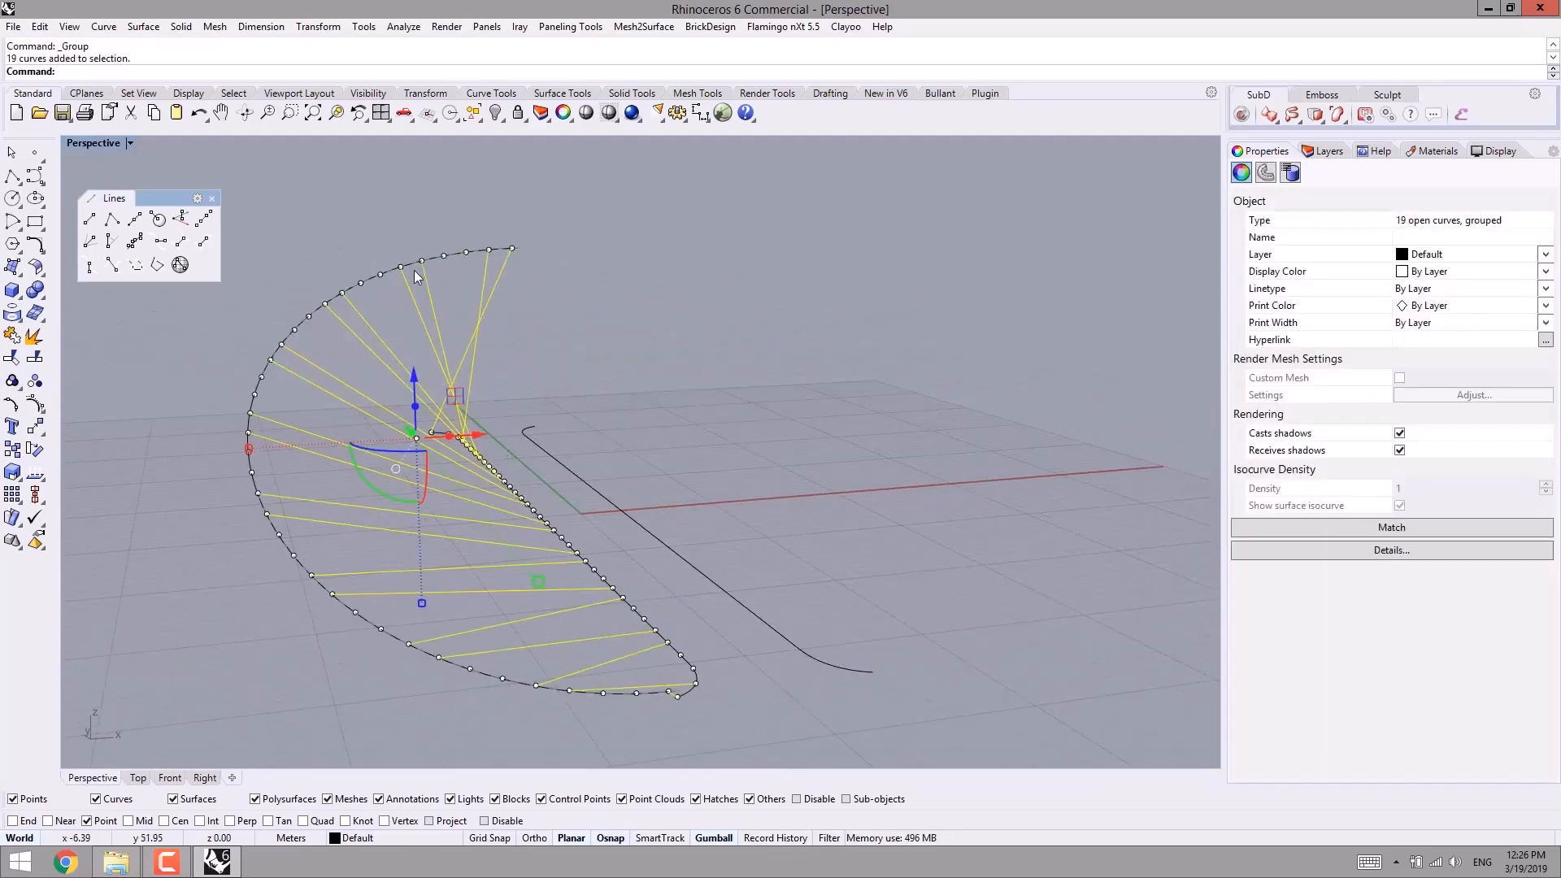
shift+right_drag(618, 419, 612, 363)
click(735, 364)
right_drag(735, 364, 611, 483)
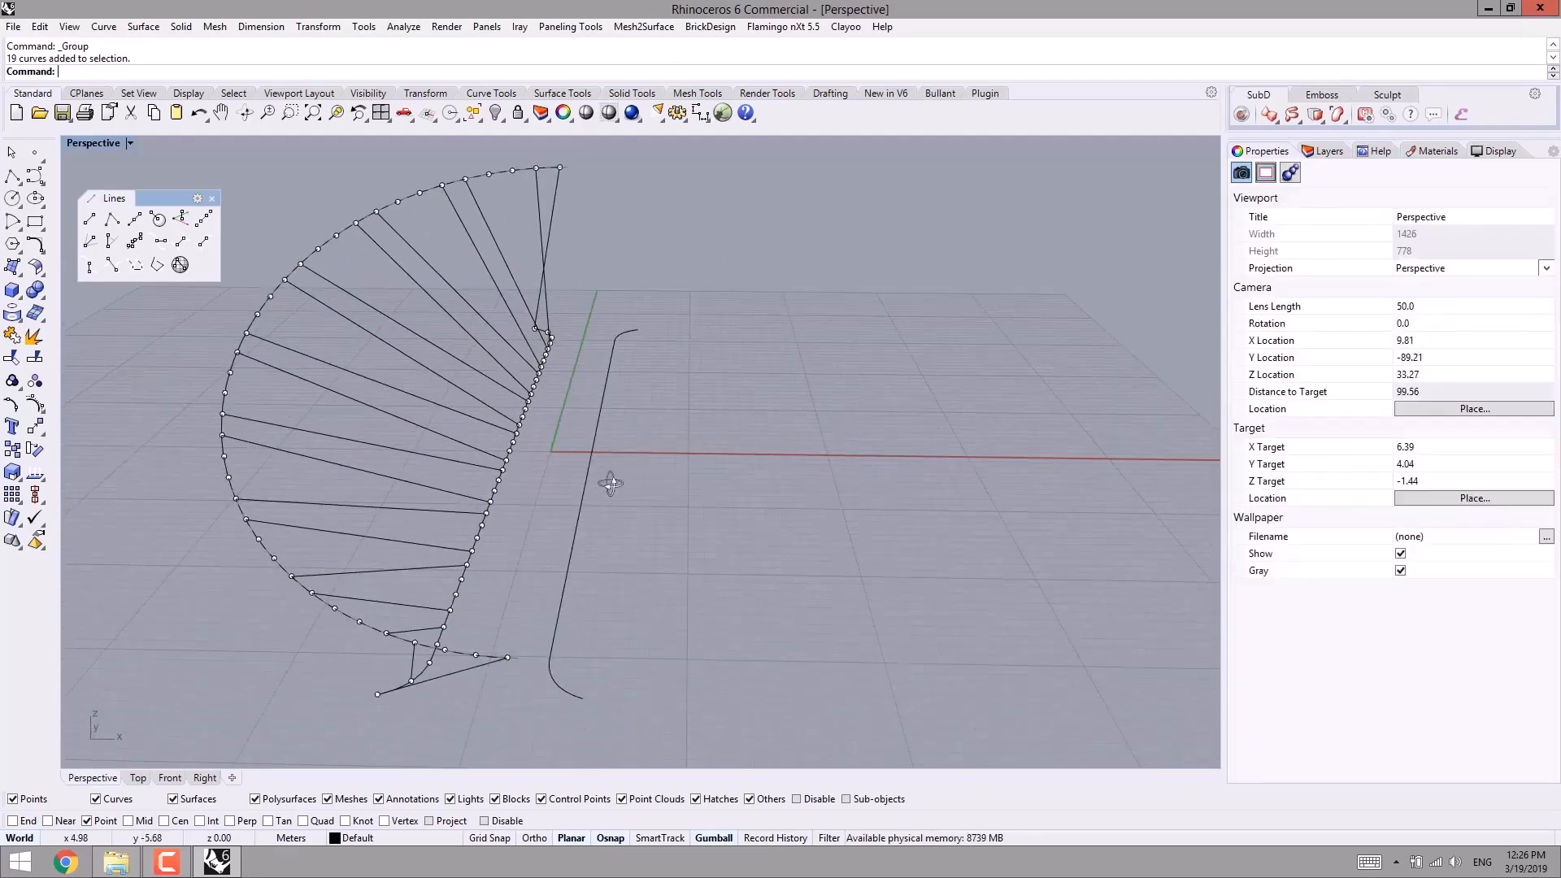
- Select all division points on the arc and deck curve with SelPt, group them and hide the group
text(SelPt)
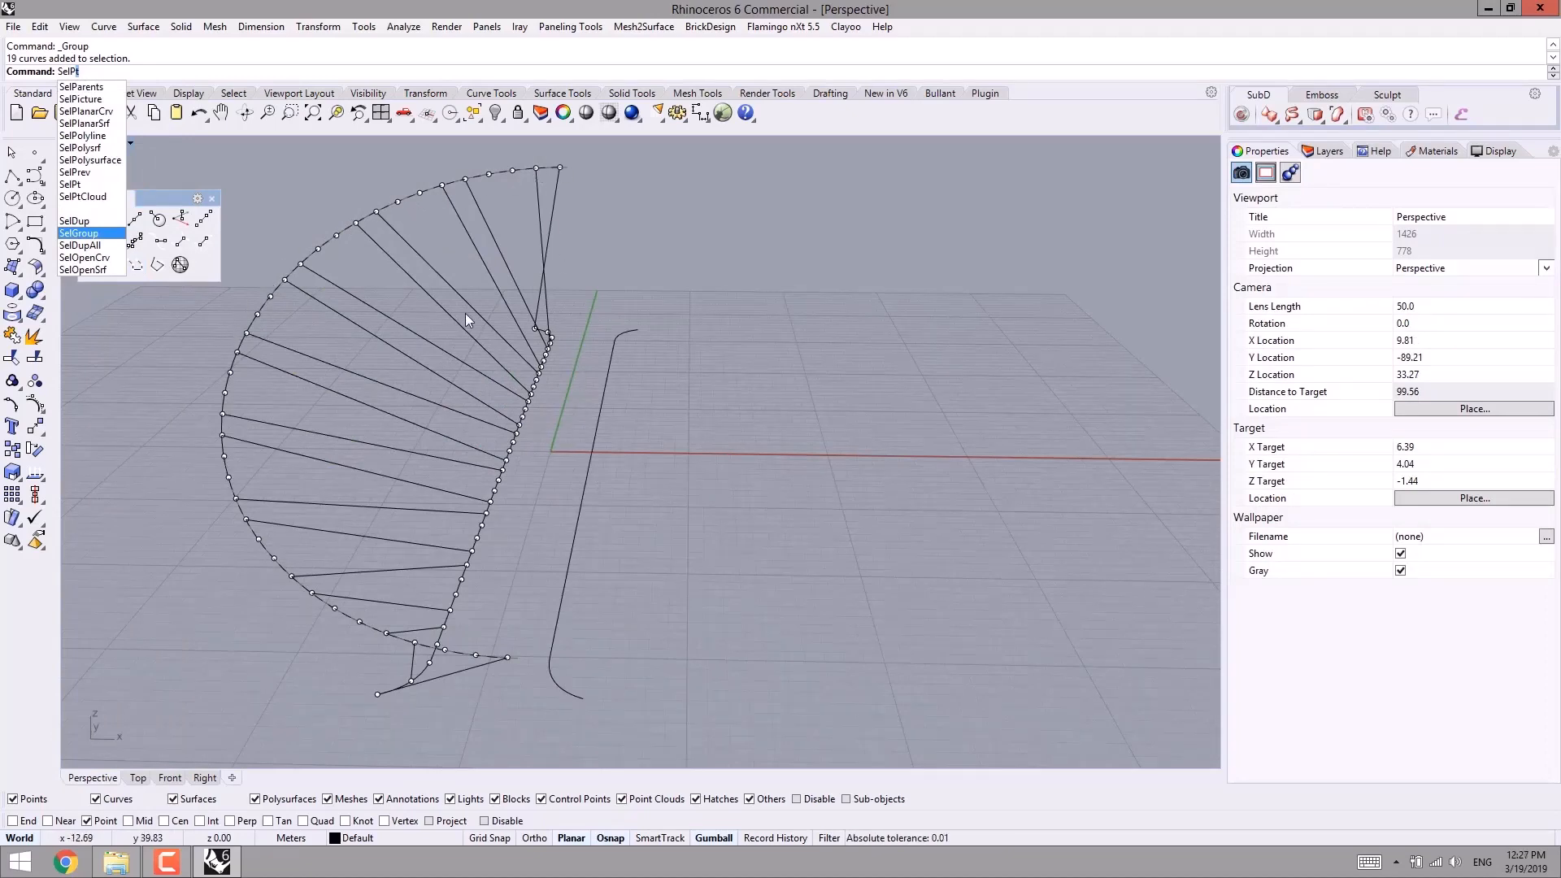
key(Return)
mouse_move(598, 441)
right_down()
mouse_move(569, 448)
mouse_move(592, 442)
right_up()
key(ctrl+g)
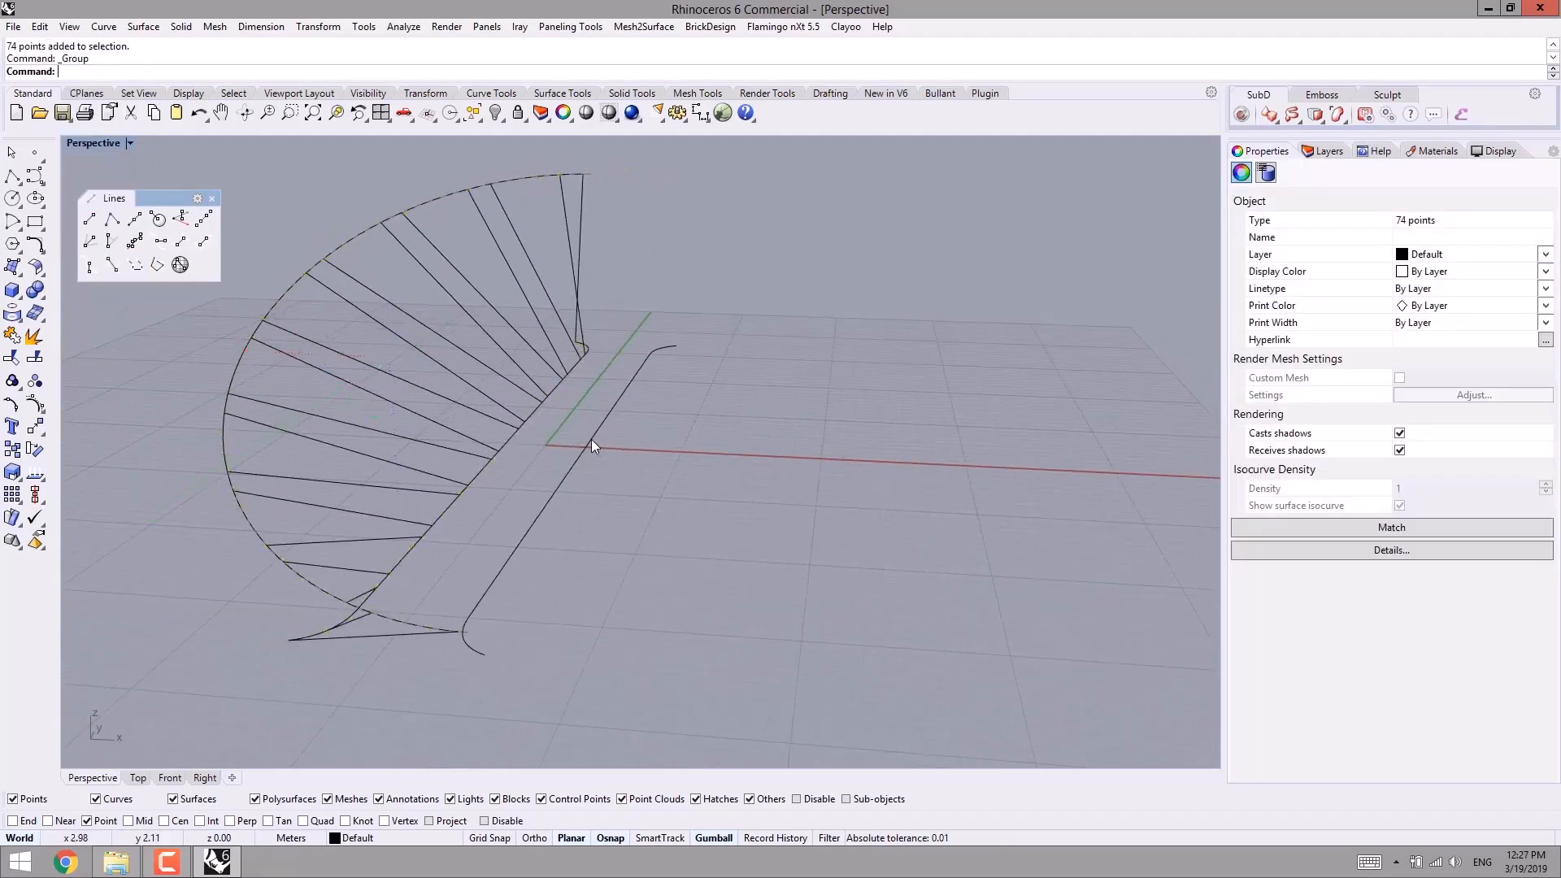
right_drag(814, 393, 458, 453)
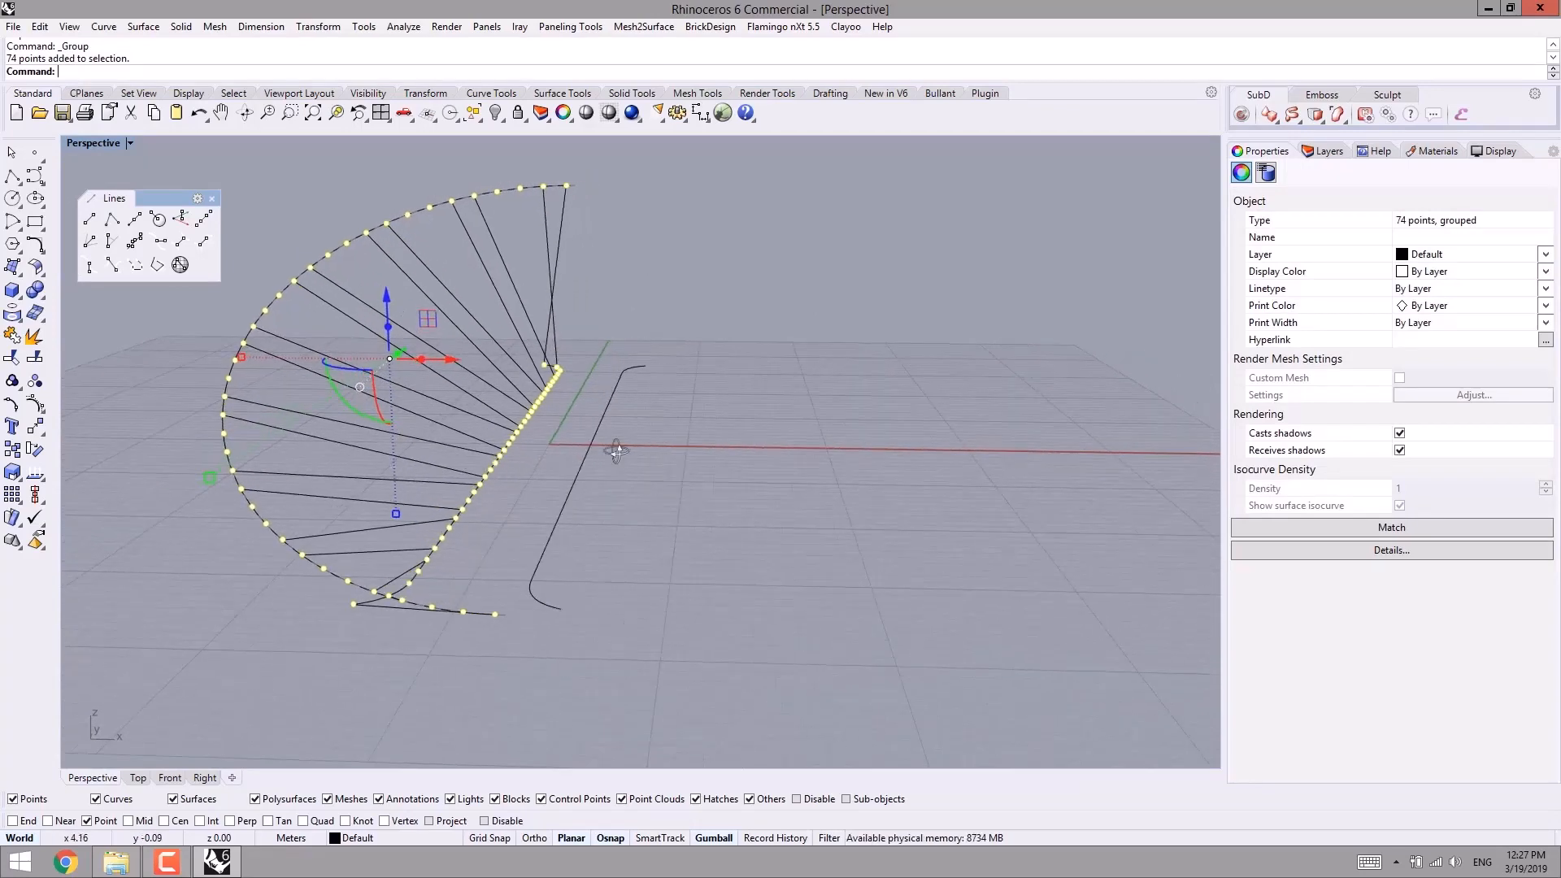
right_drag(612, 447, 480, 487)
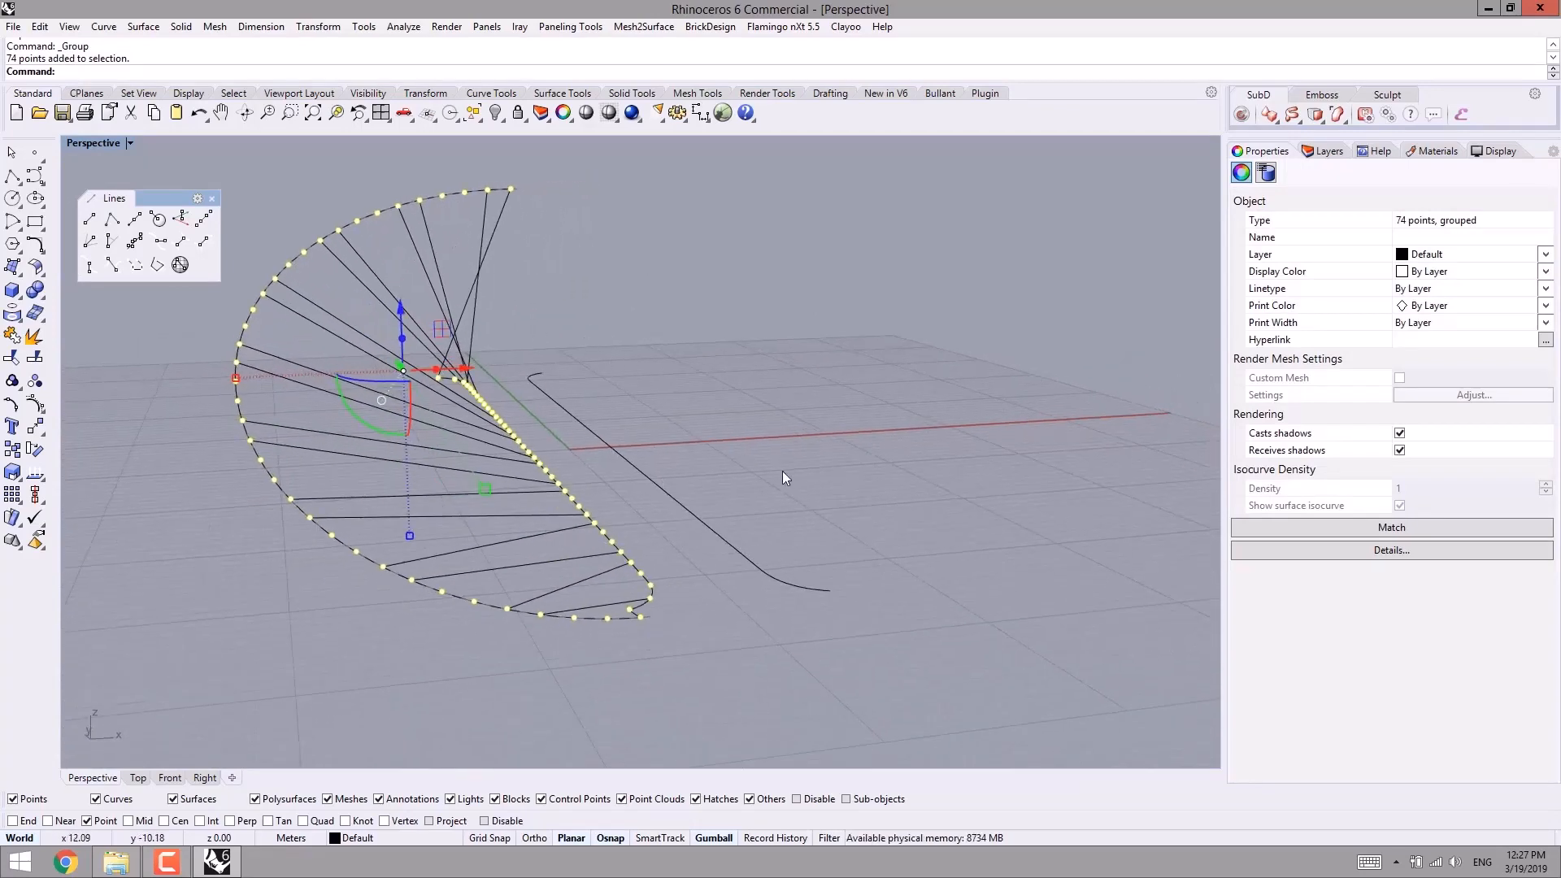
key(ctrl+h)
right_drag(781, 471, 588, 644)
- Open reference image P (6) from the Bridge 01 folder and examine the cables and mesh panels between arch and deck
click(116, 862)
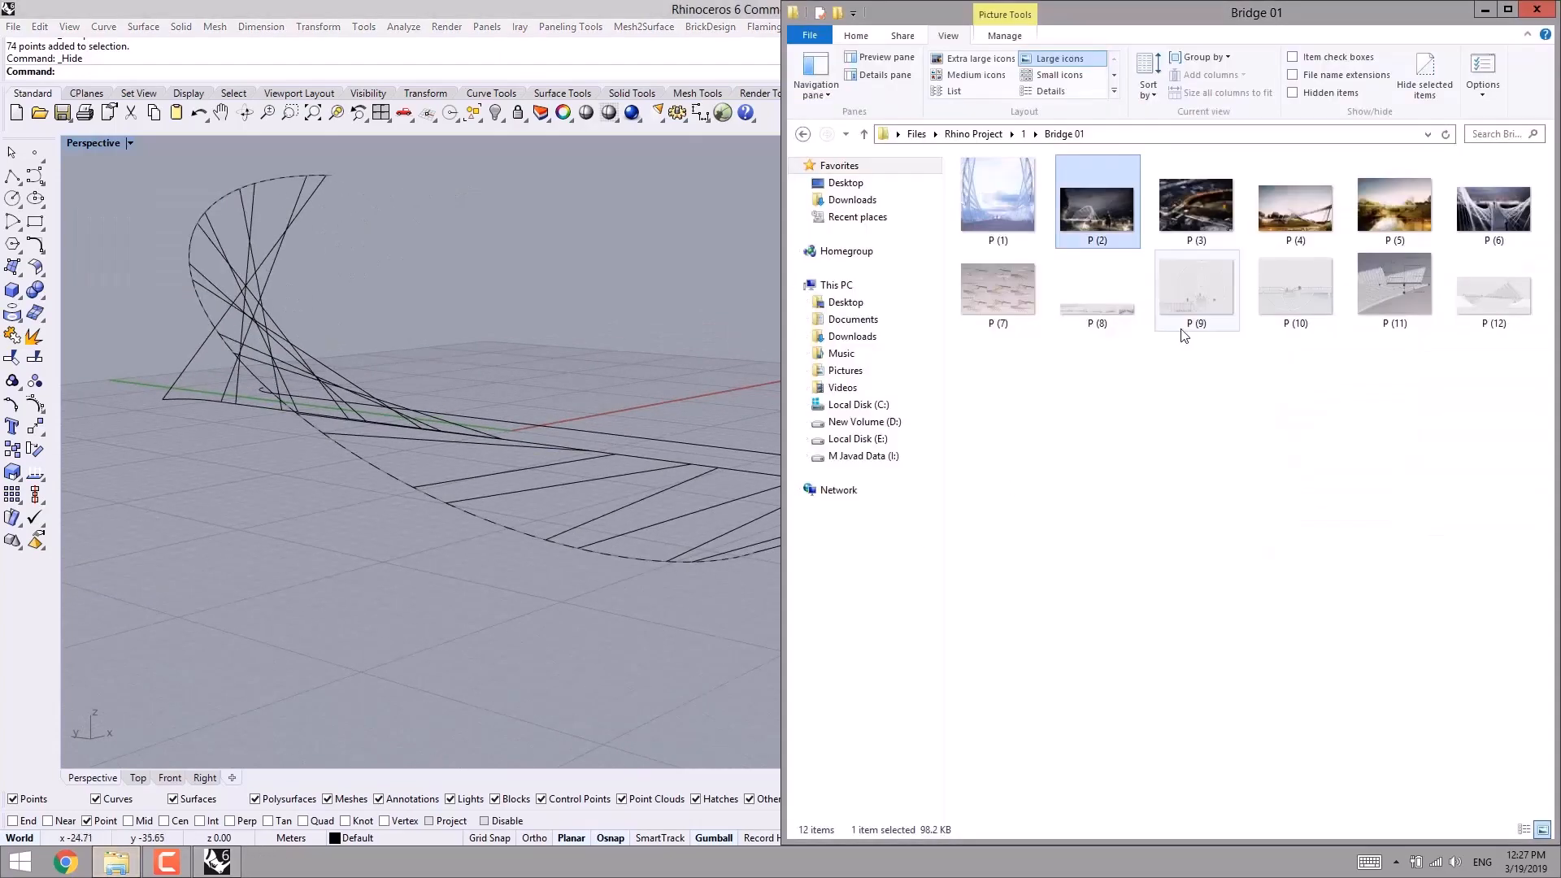
click(1495, 208)
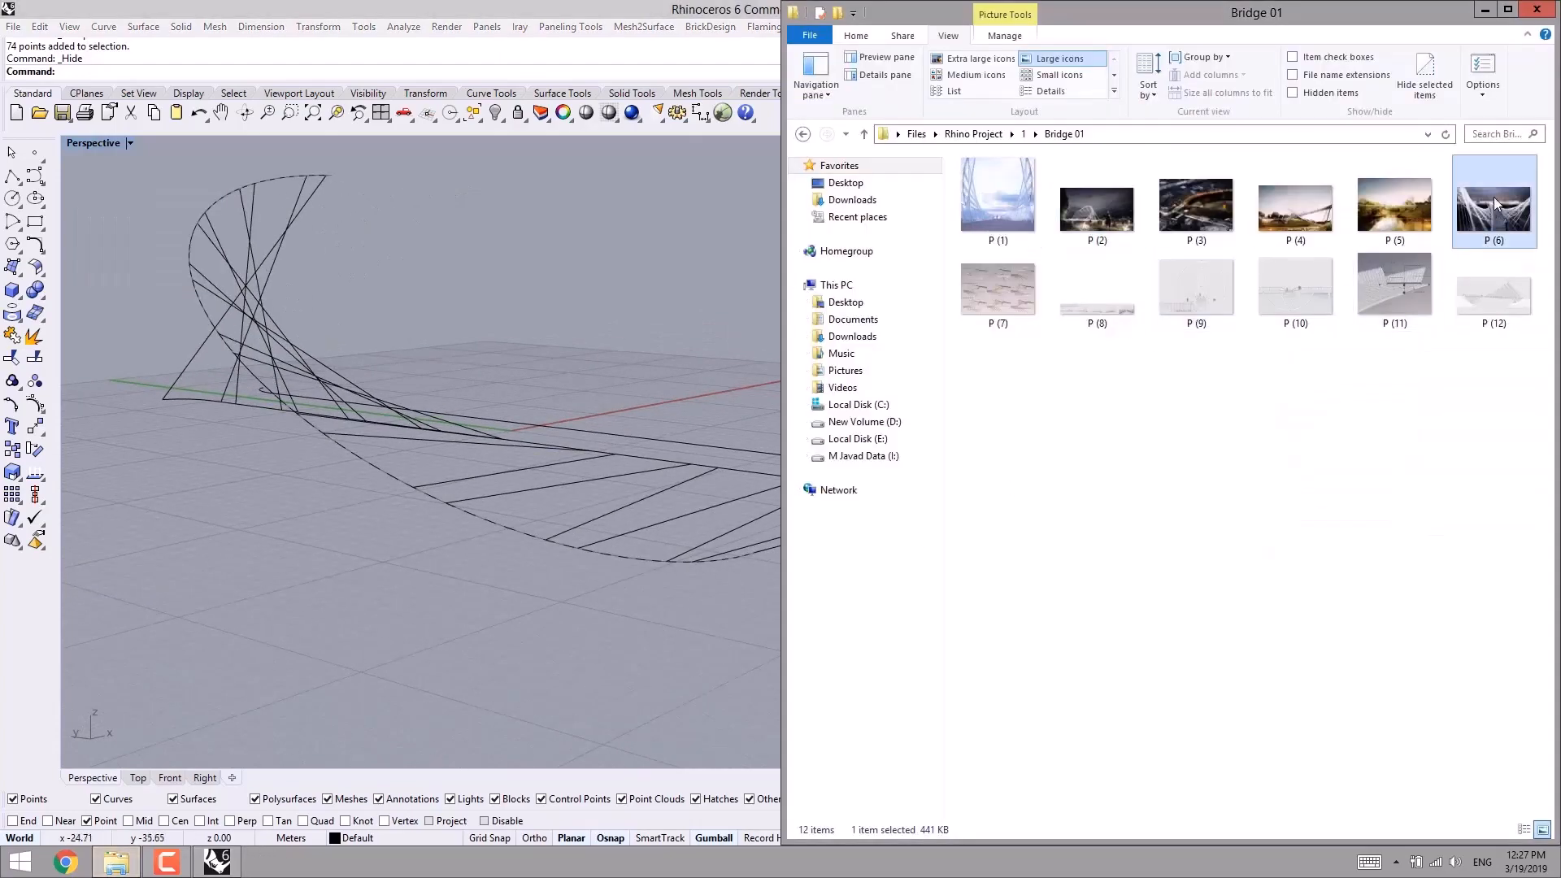
double_click(1494, 199)
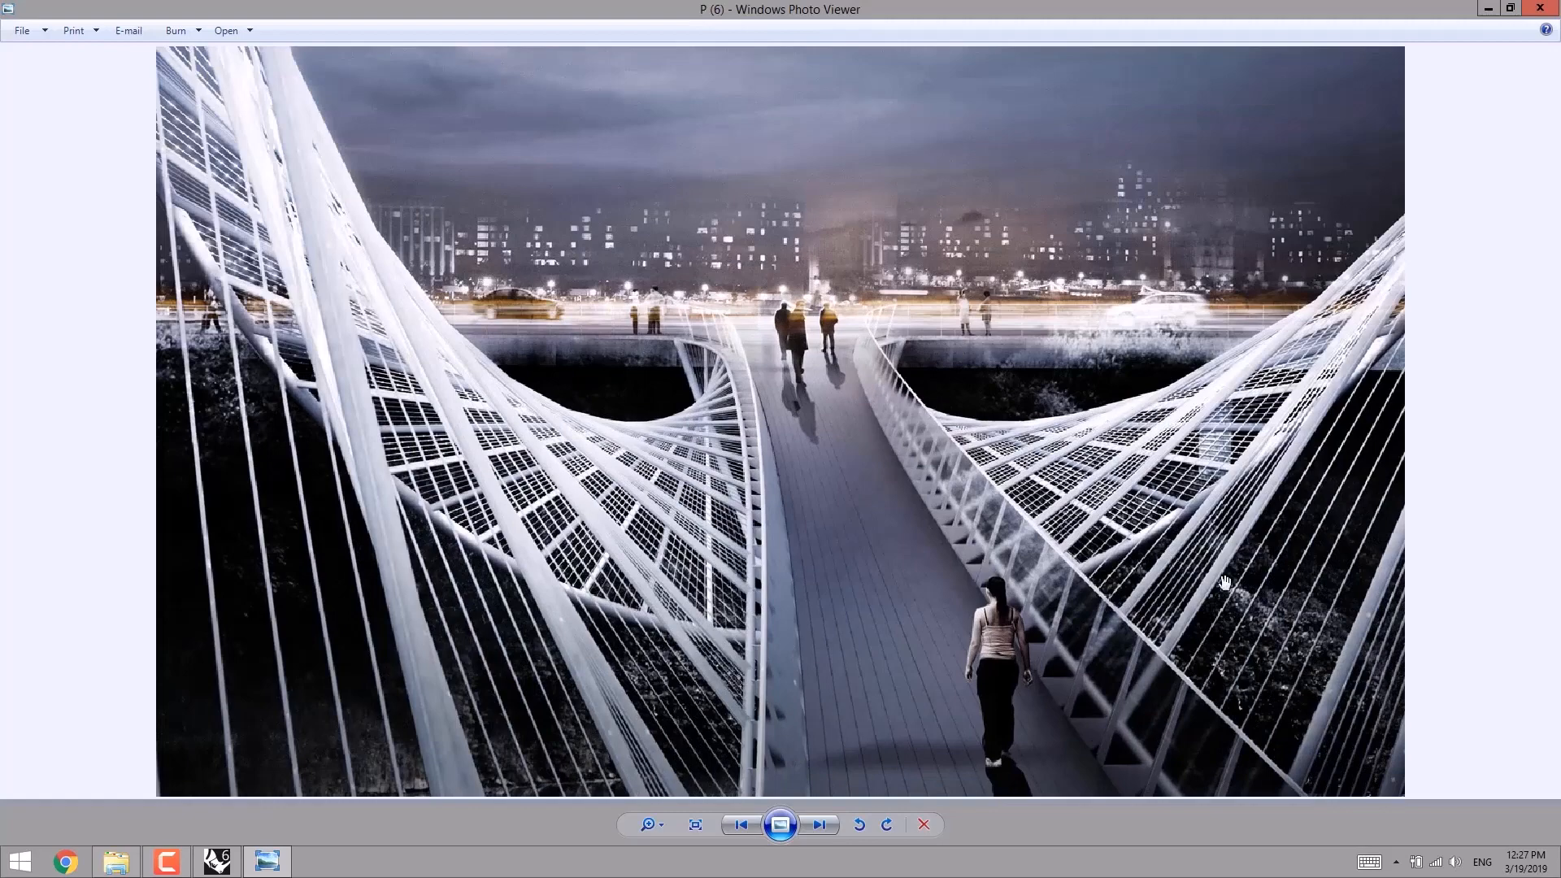
scroll(1224, 582, up, 1)
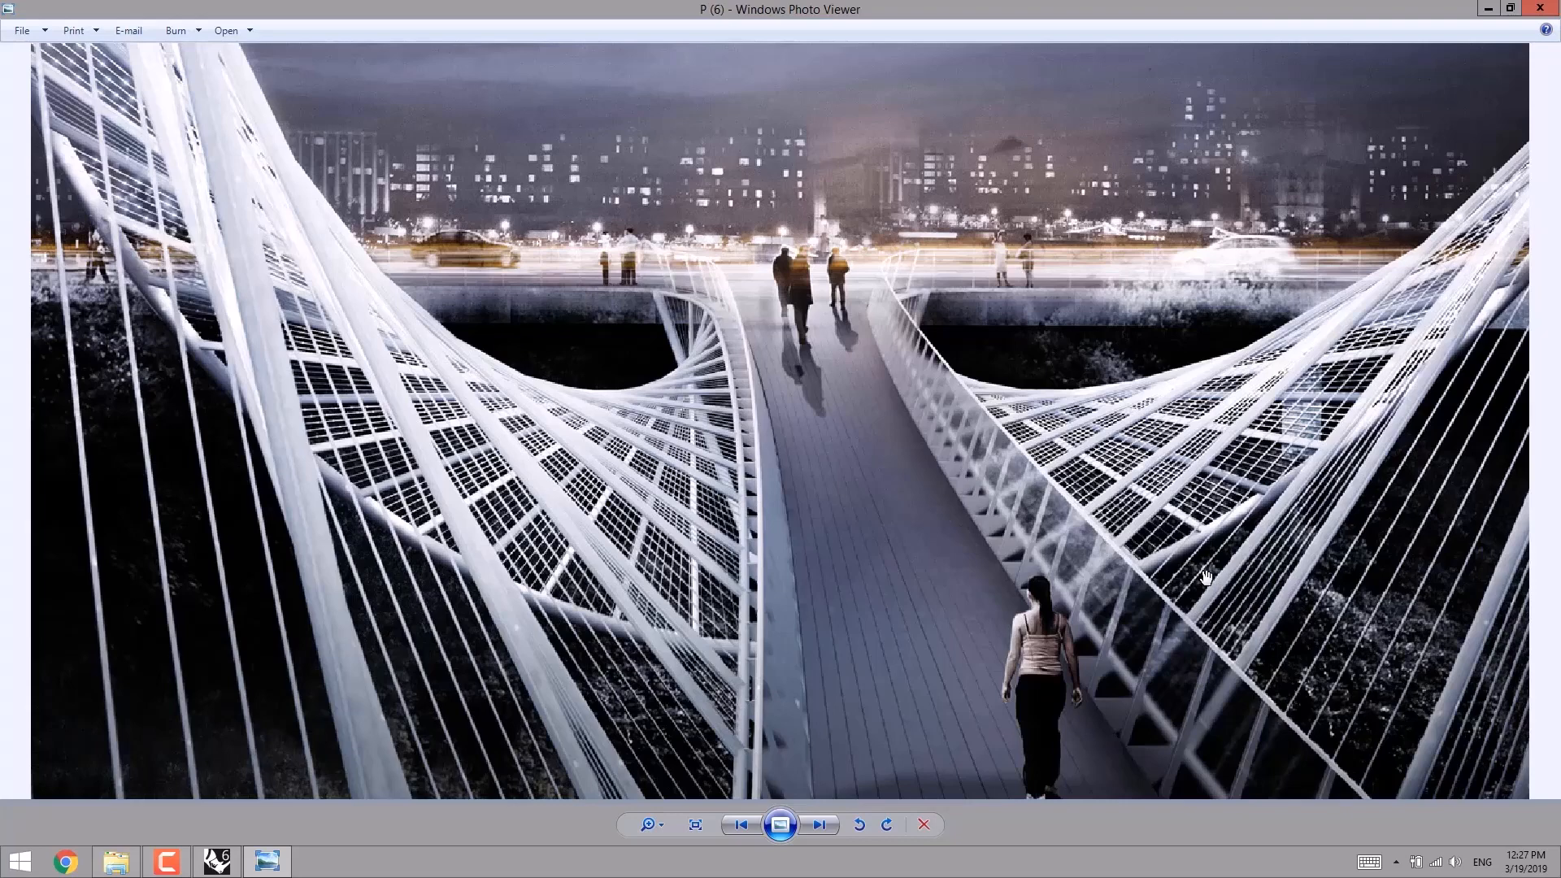
scroll(1282, 549, up, 3)
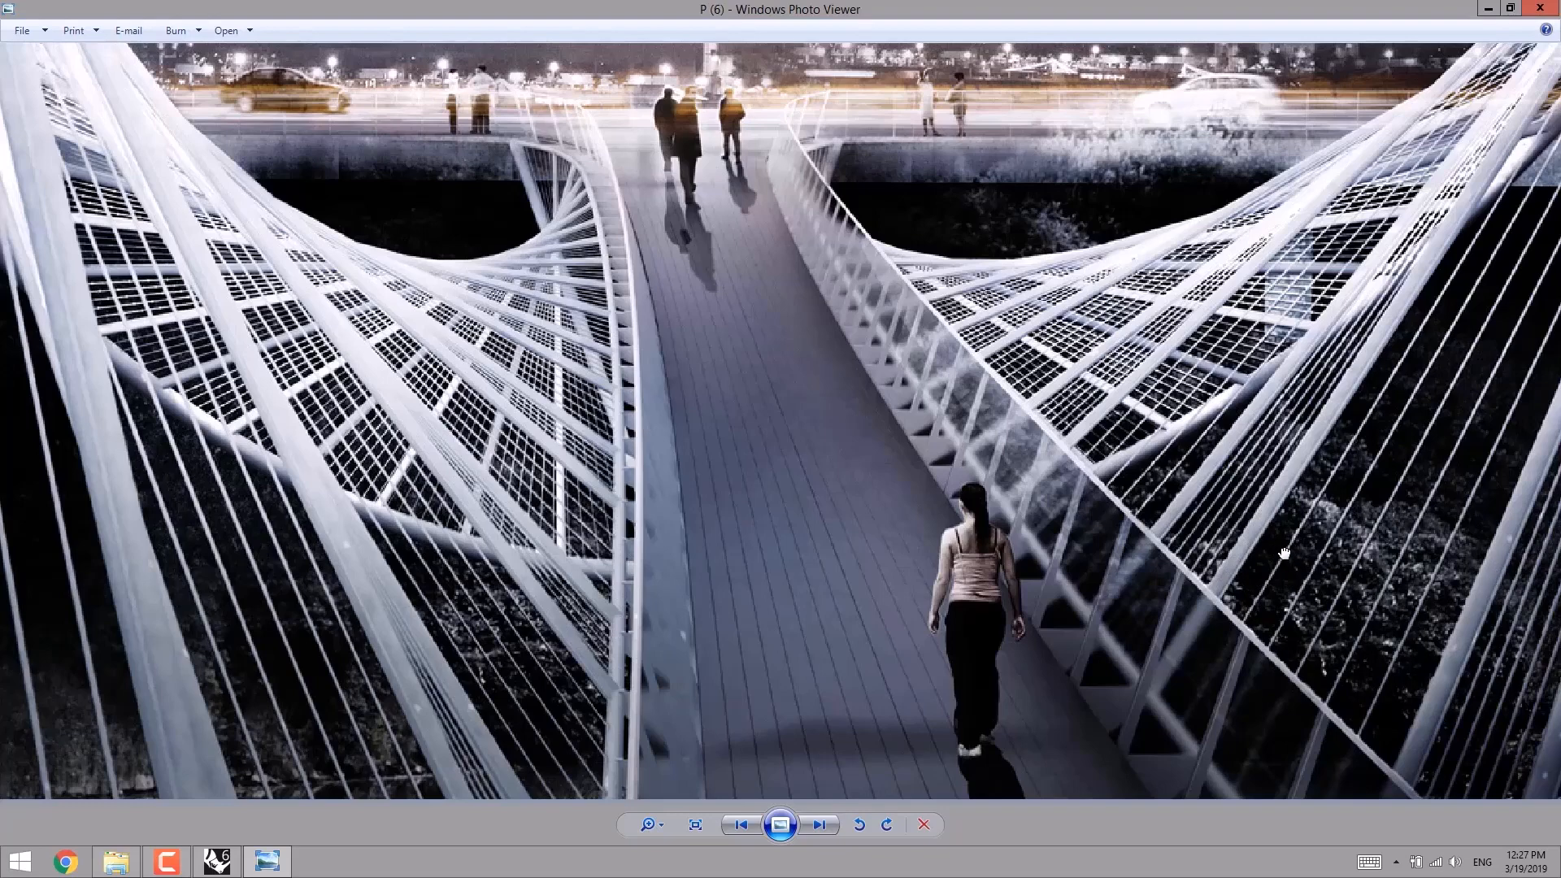
scroll(1283, 553, down, 2)
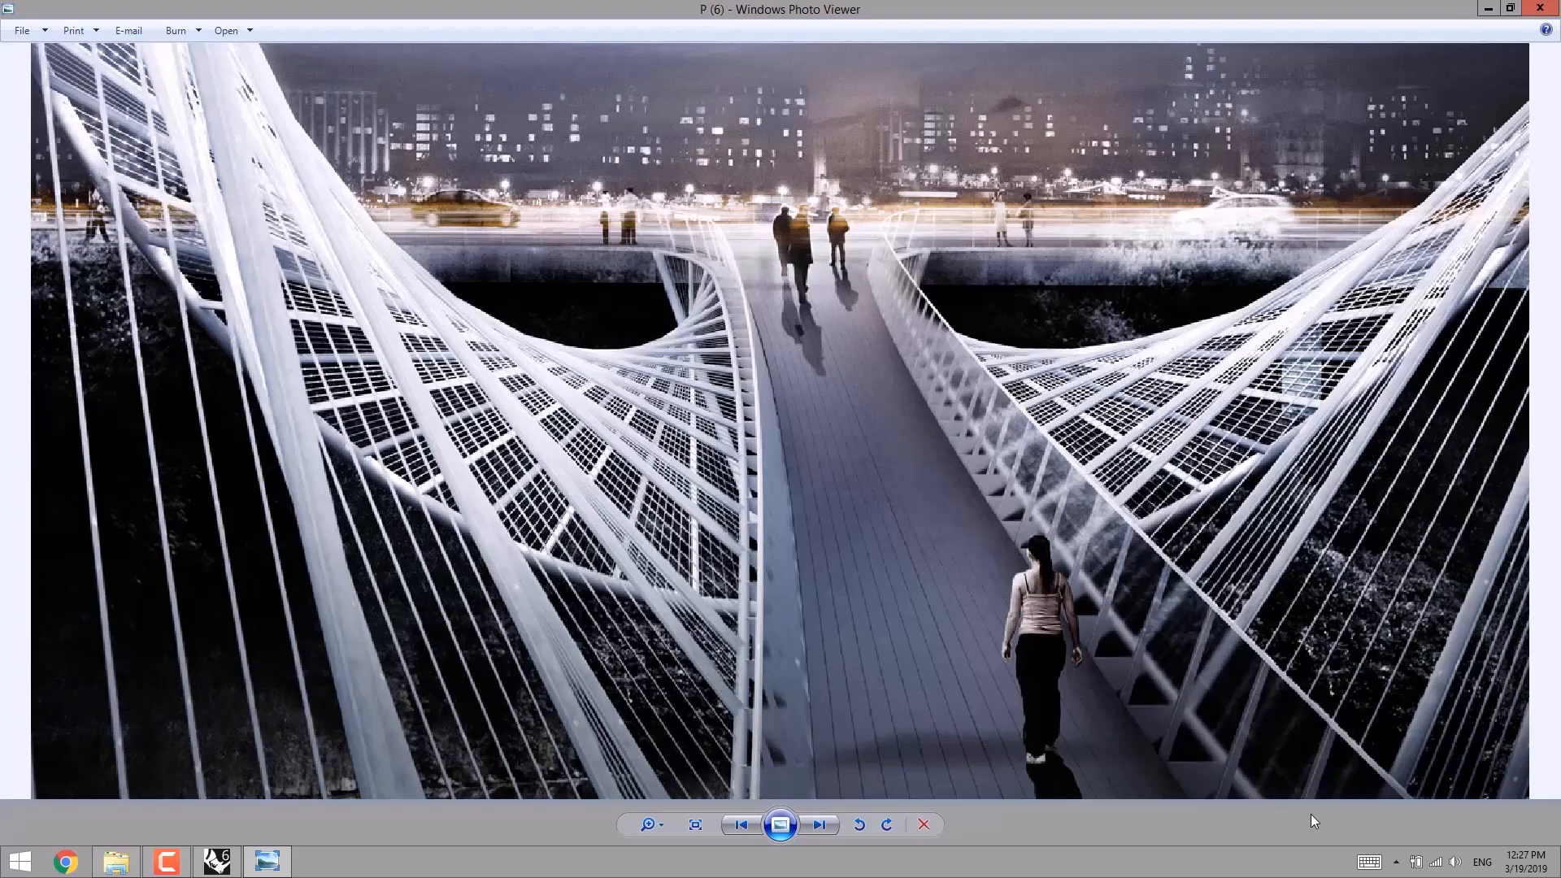
- Examine the thin cables beside the deck railing in reference image P (6) at different zoom levels, and minimize the image
scroll(1288, 731, down, 2)
scroll(1186, 728, up, 1)
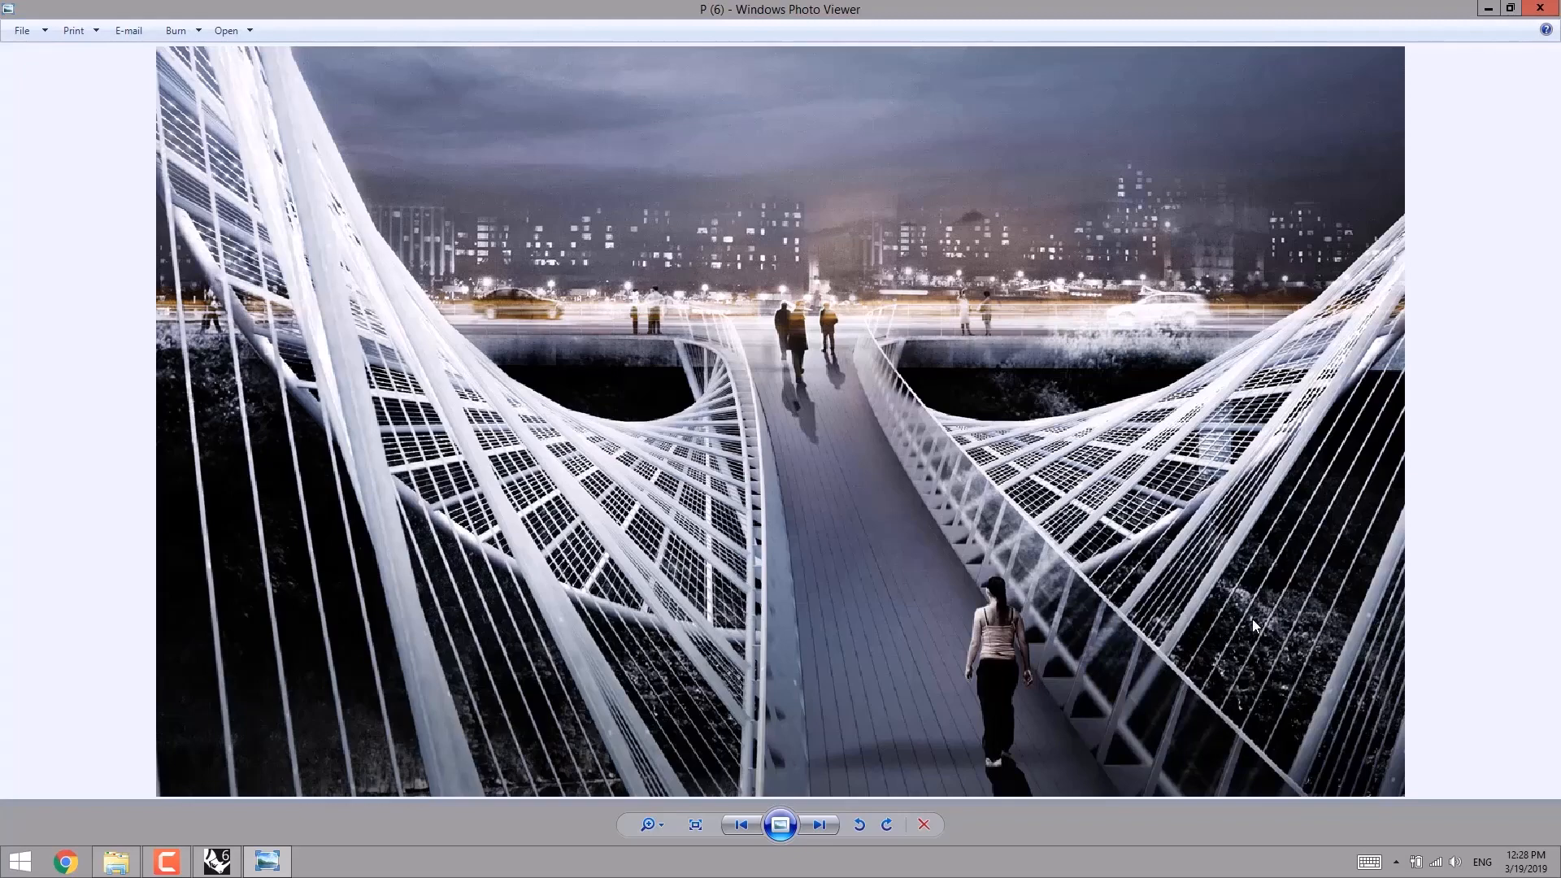
scroll(1244, 638, up, 3)
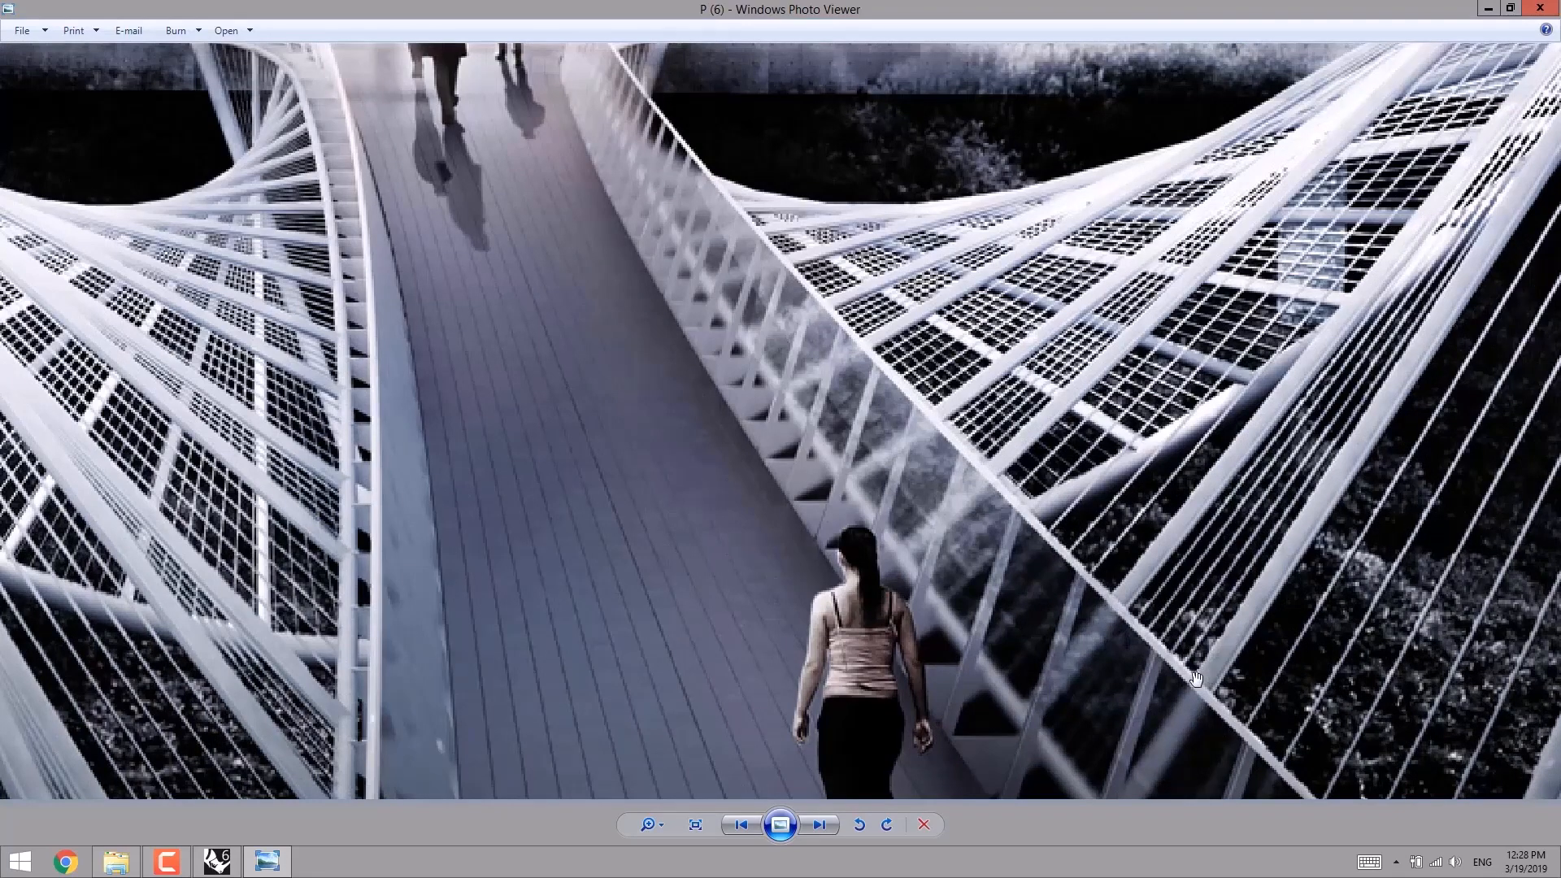
click(1490, 8)
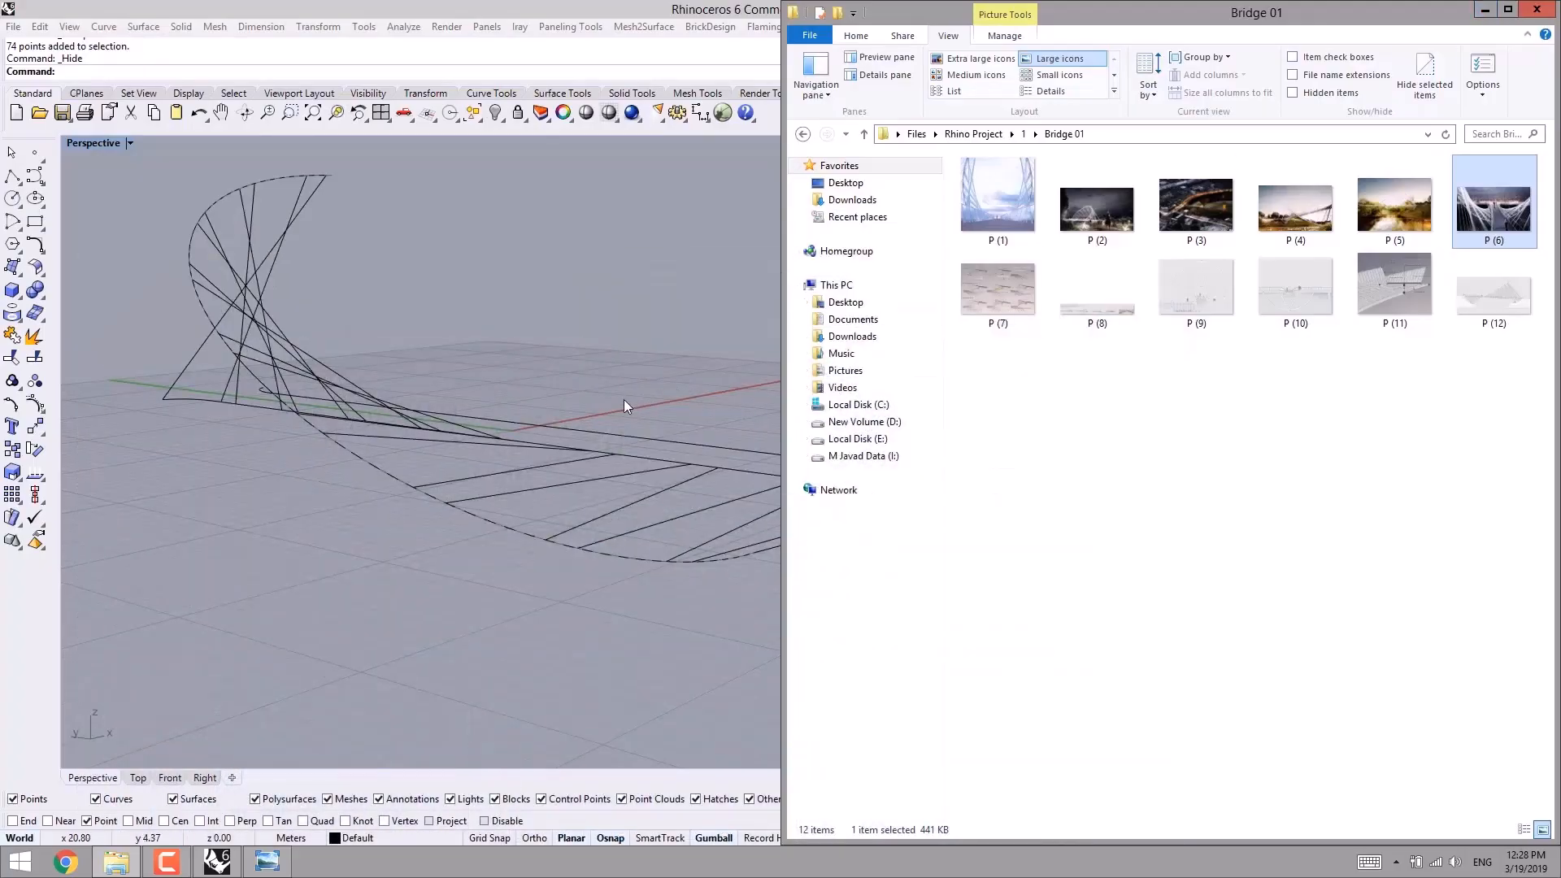
- Return to Rhino and undo back through the last division of the arc and deck curve
right_drag(624, 400, 605, 406)
key(ctrl+z)
key(ctrl+z)
right_drag(1053, 451, 764, 485)
shift+right_drag(668, 400, 845, 482)
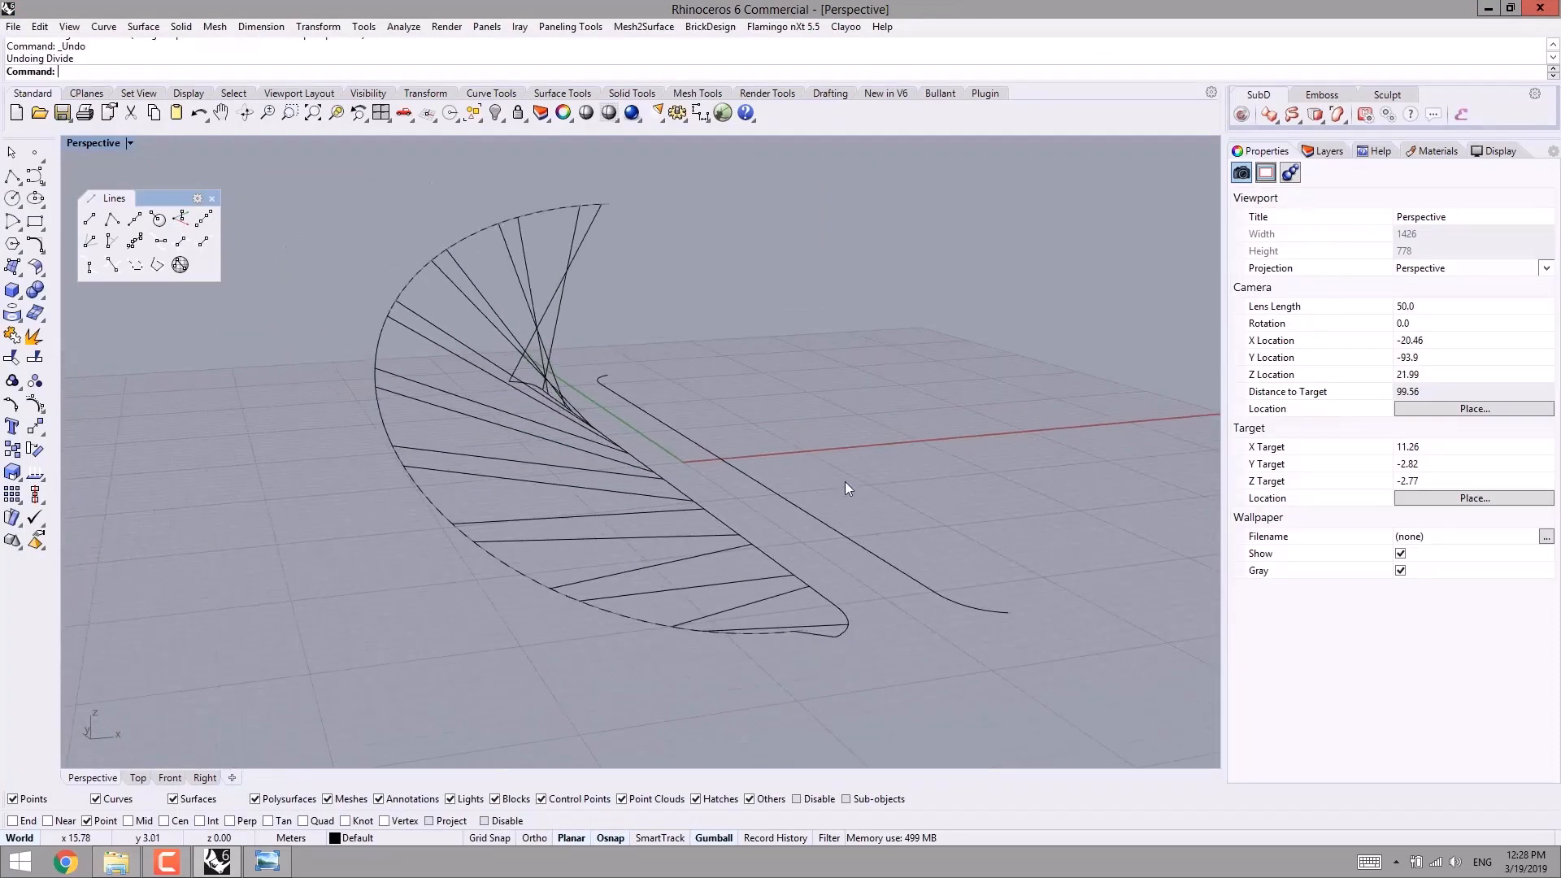
- Select the tilted arc and the adjoining deck curve and divide both into 36*6 segments
click(710, 511)
right_drag(710, 510, 382, 424)
click(354, 424)
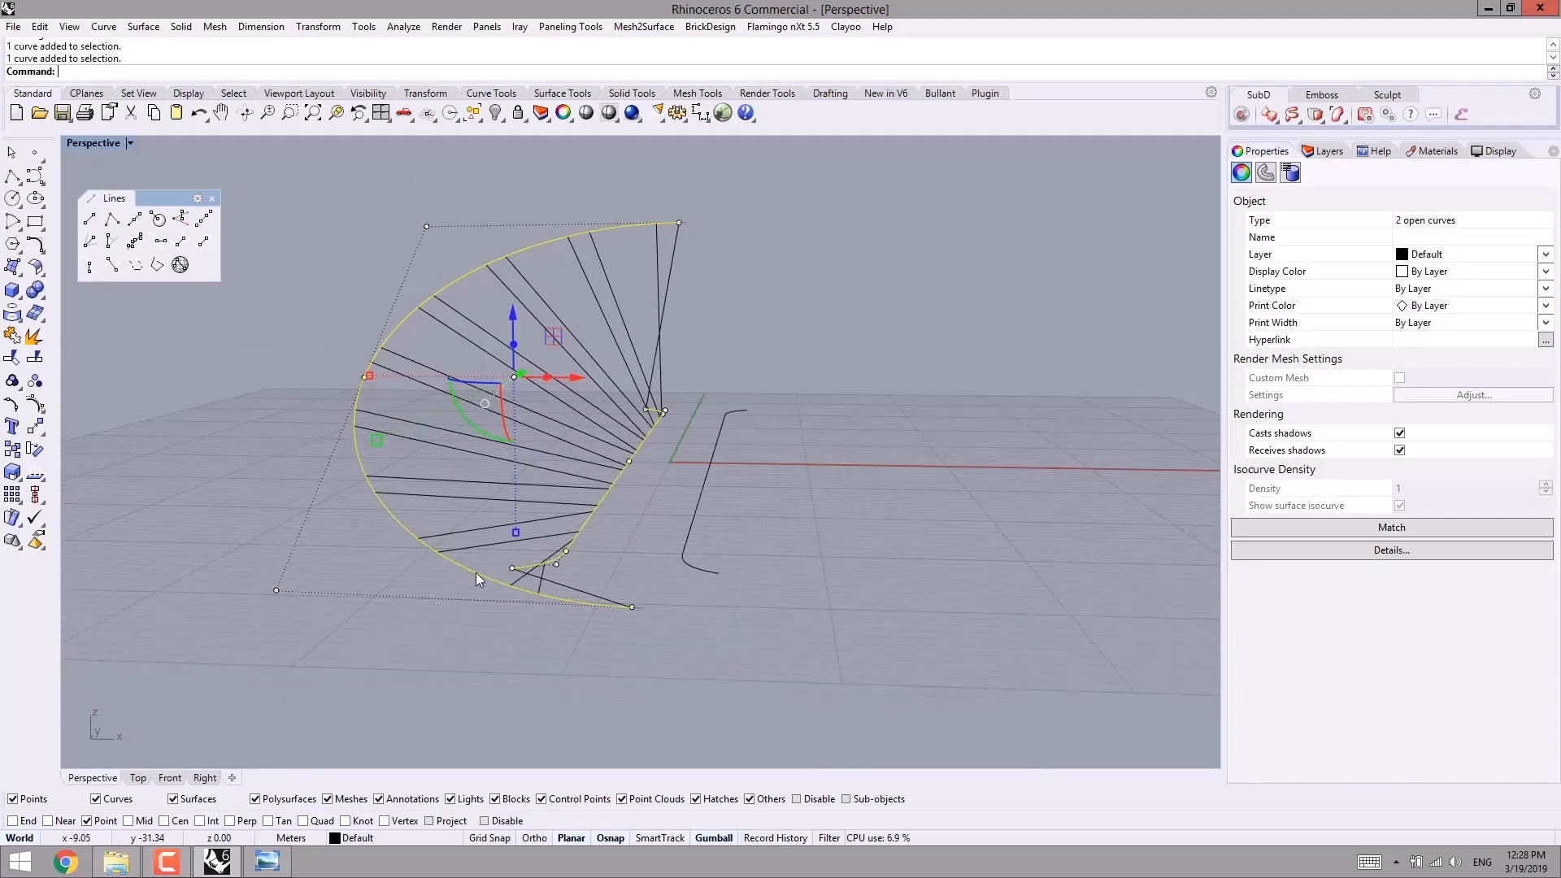
right_drag(476, 573, 567, 604)
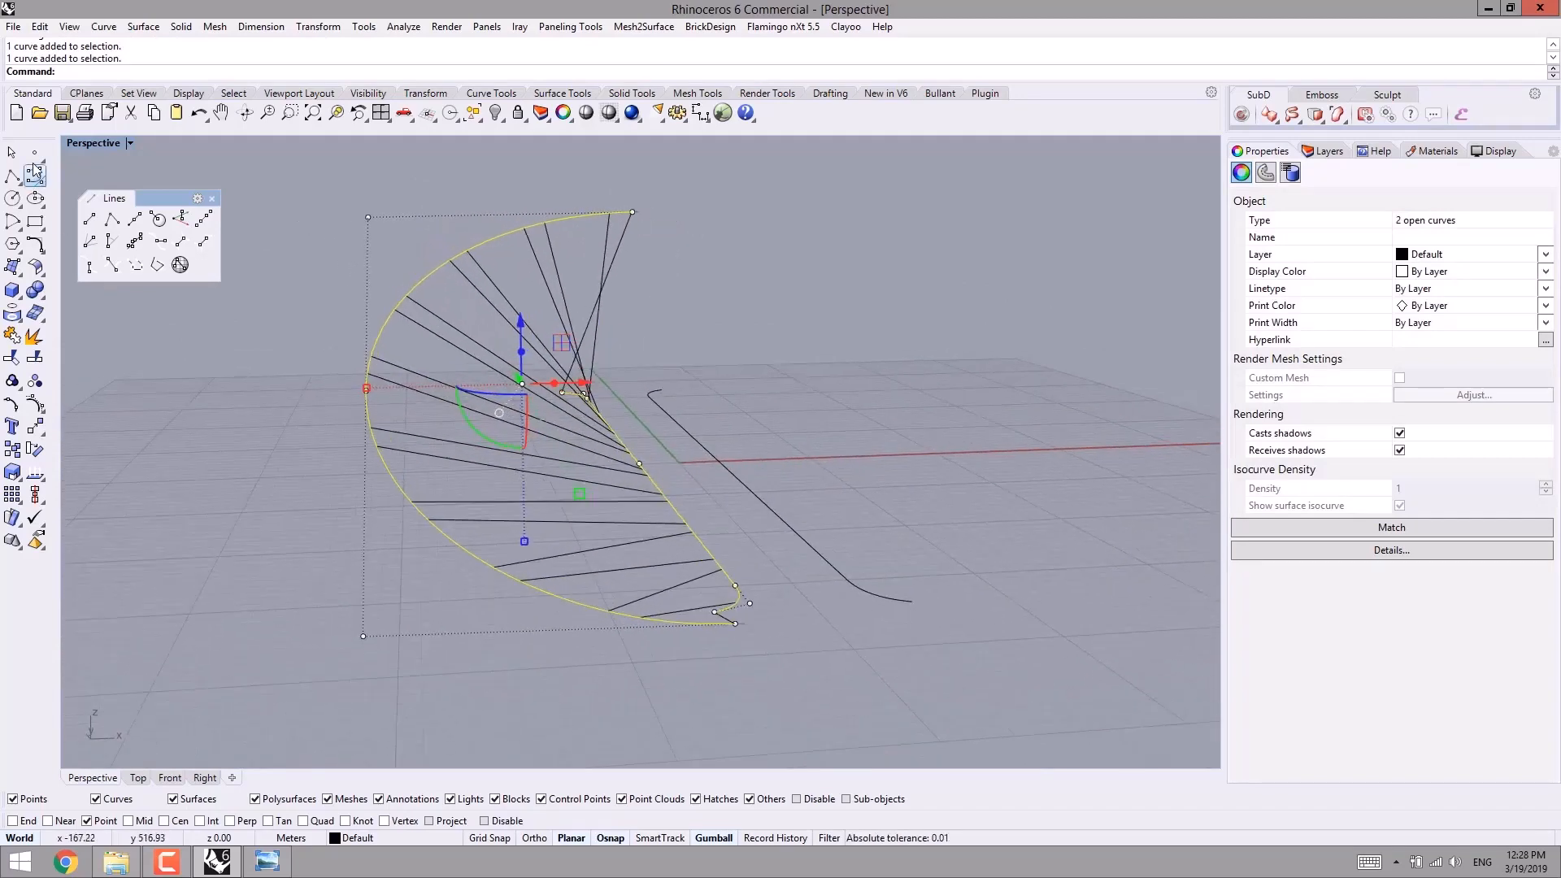
click(40, 158)
click(60, 183)
shift+right_drag(265, 225, 265, 187)
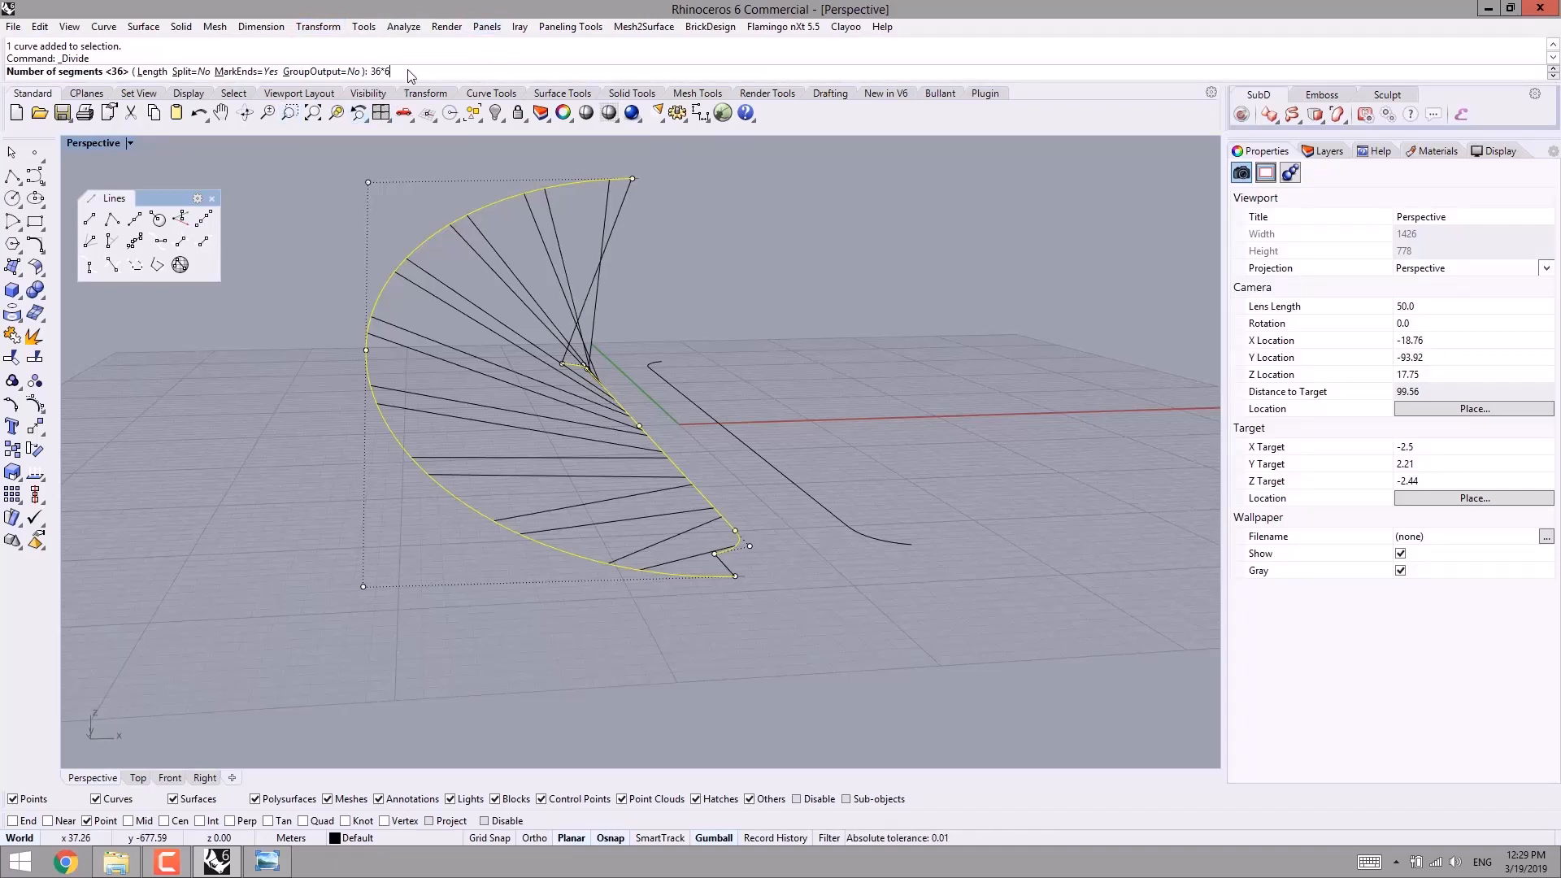
key(Return)
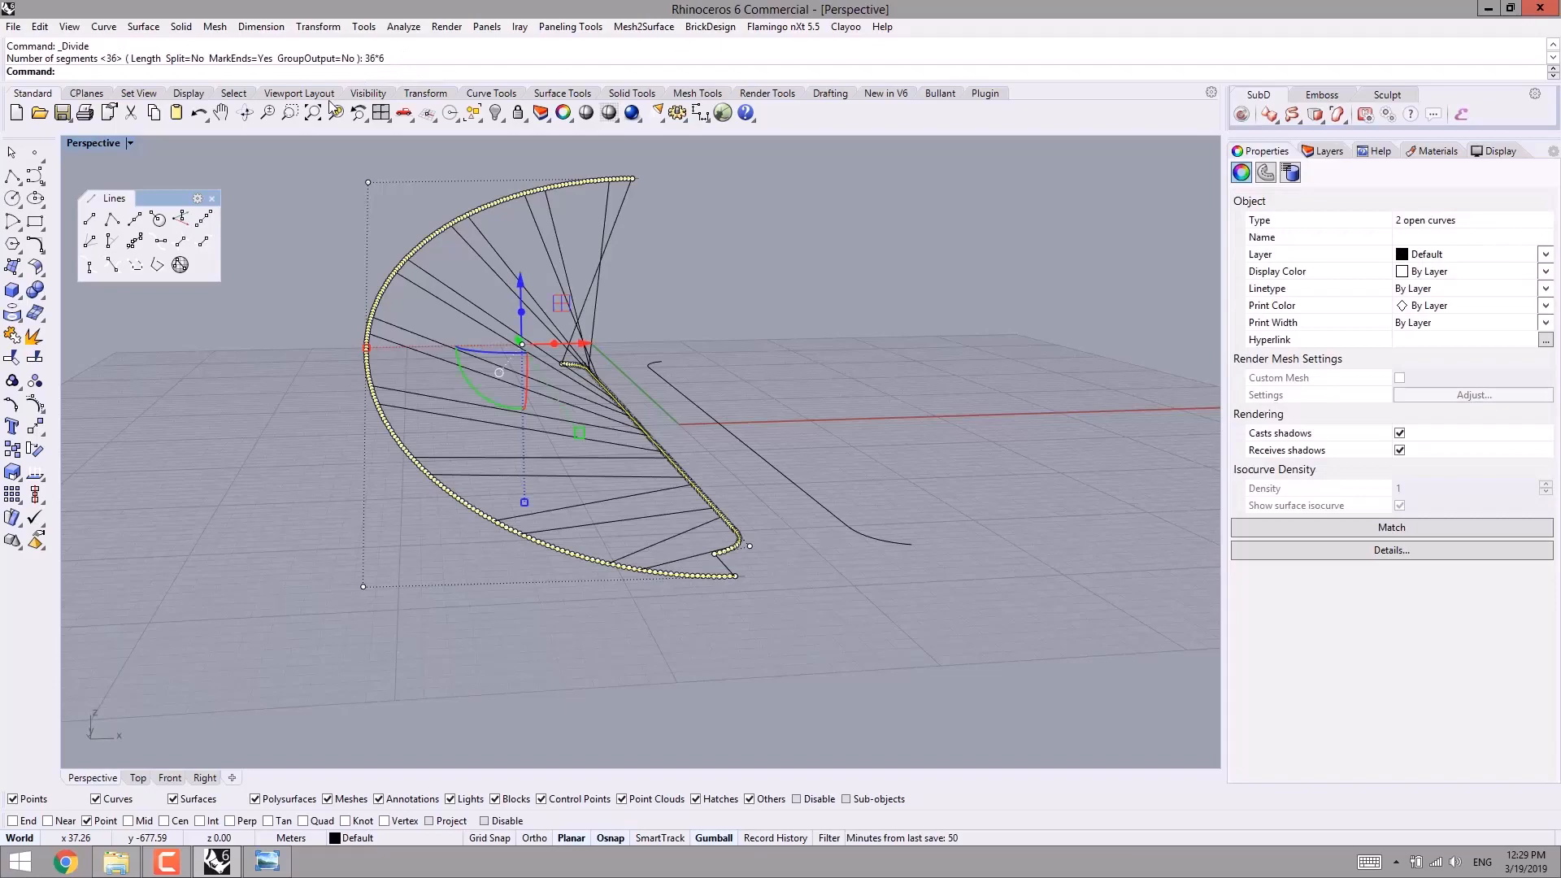
- Deselect the curves and examine the division points between the main cables at the negative-Y end
right_drag(431, 325, 308, 351)
click(216, 591)
right_drag(205, 594, 808, 596)
scroll(802, 554, up, 2)
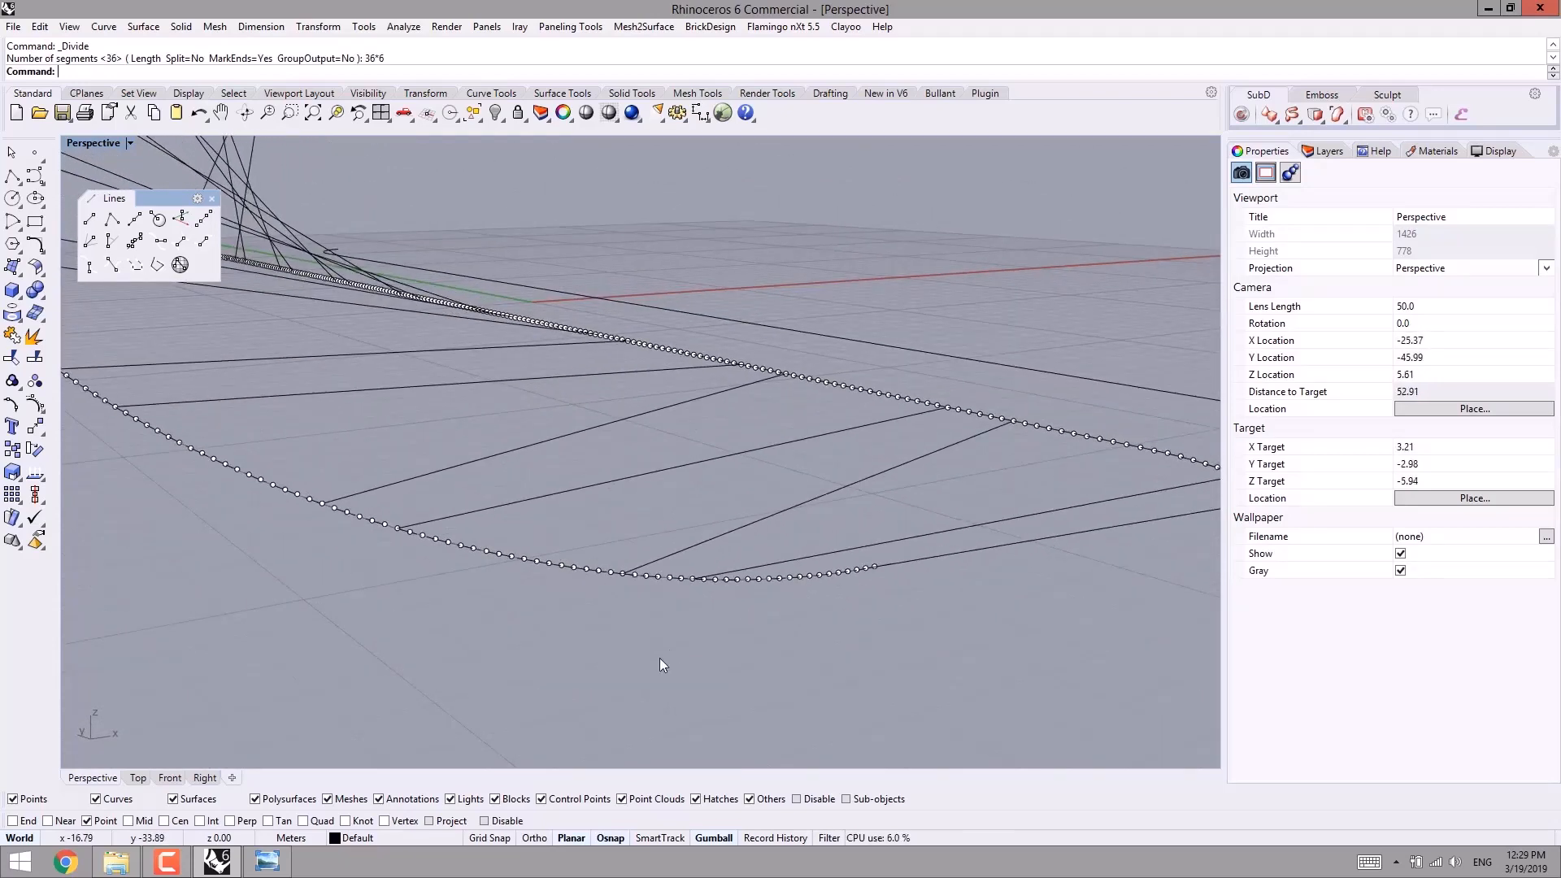
right_drag(660, 657, 626, 491)
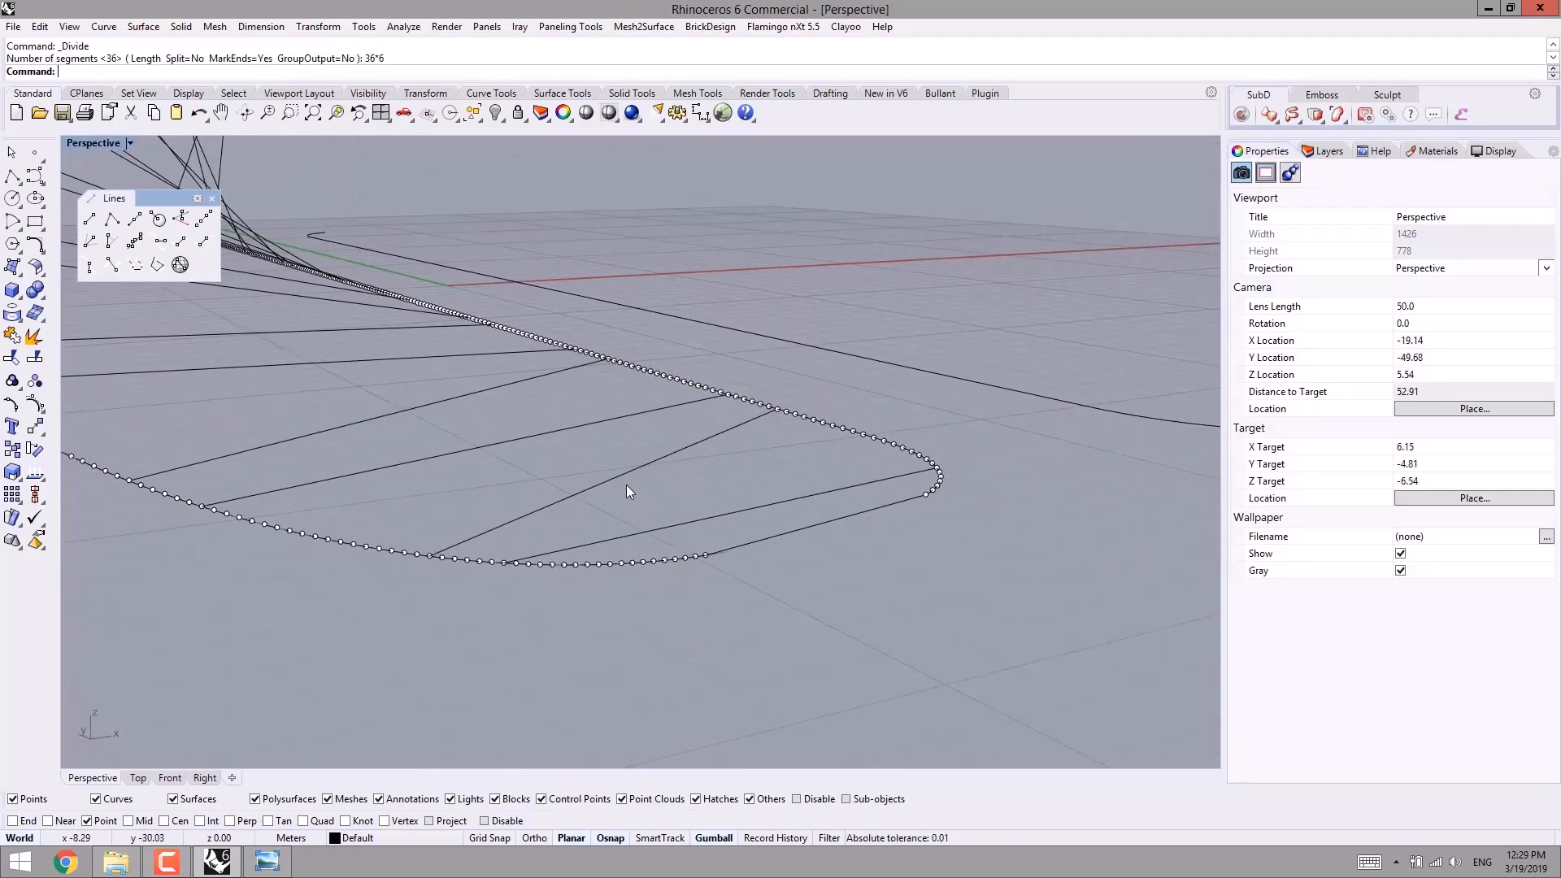
- Draw a thin cable line from the first deck division point inside the negative-Y end to the arc's third point from its end
click(90, 219)
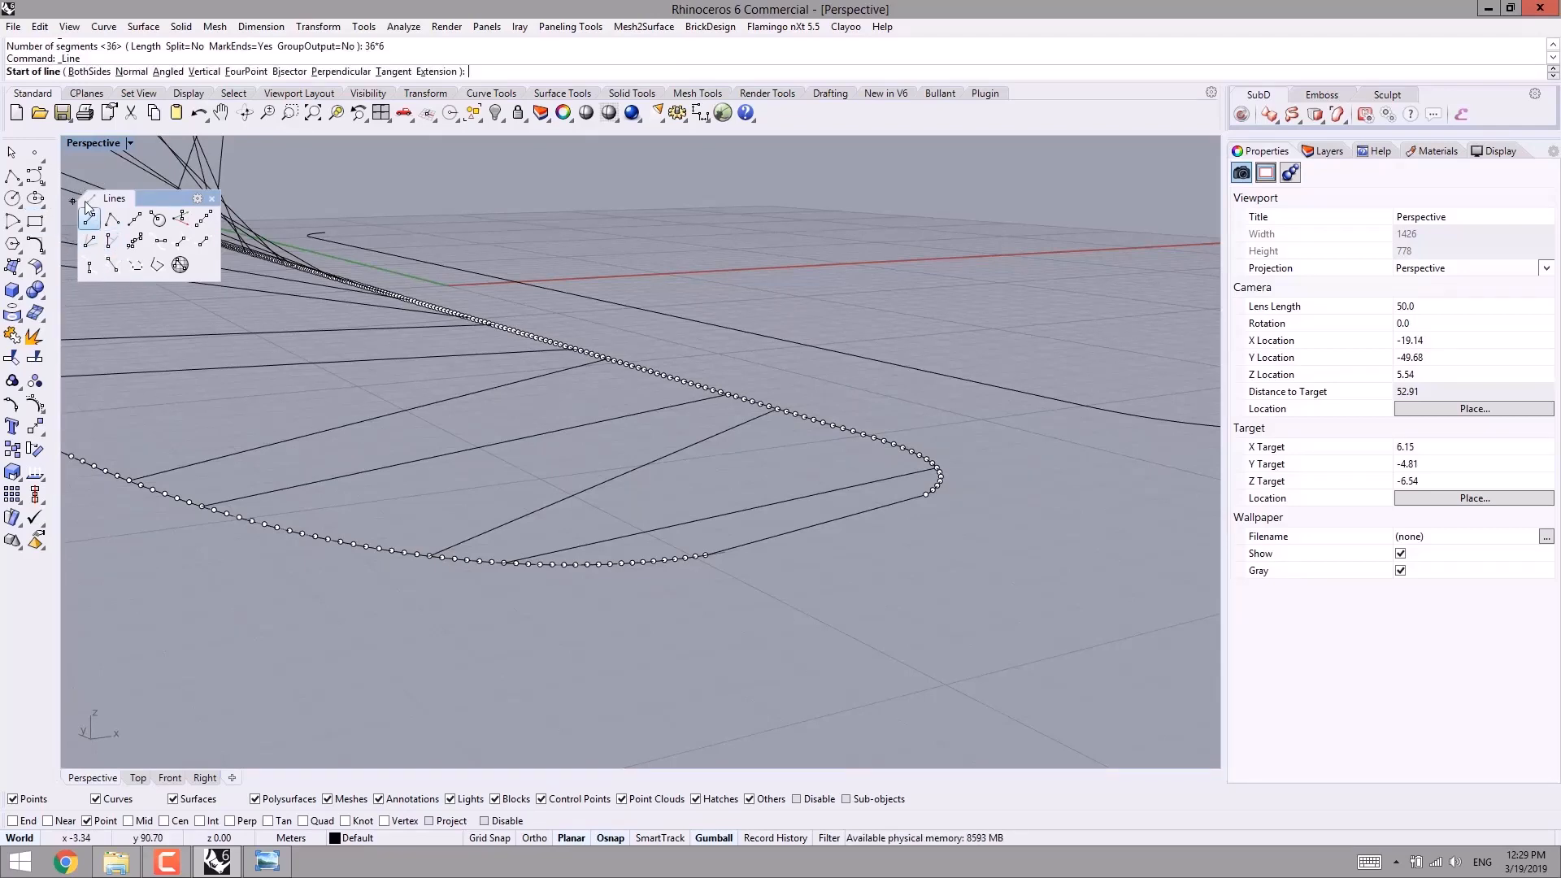
scroll(609, 522, up, 5)
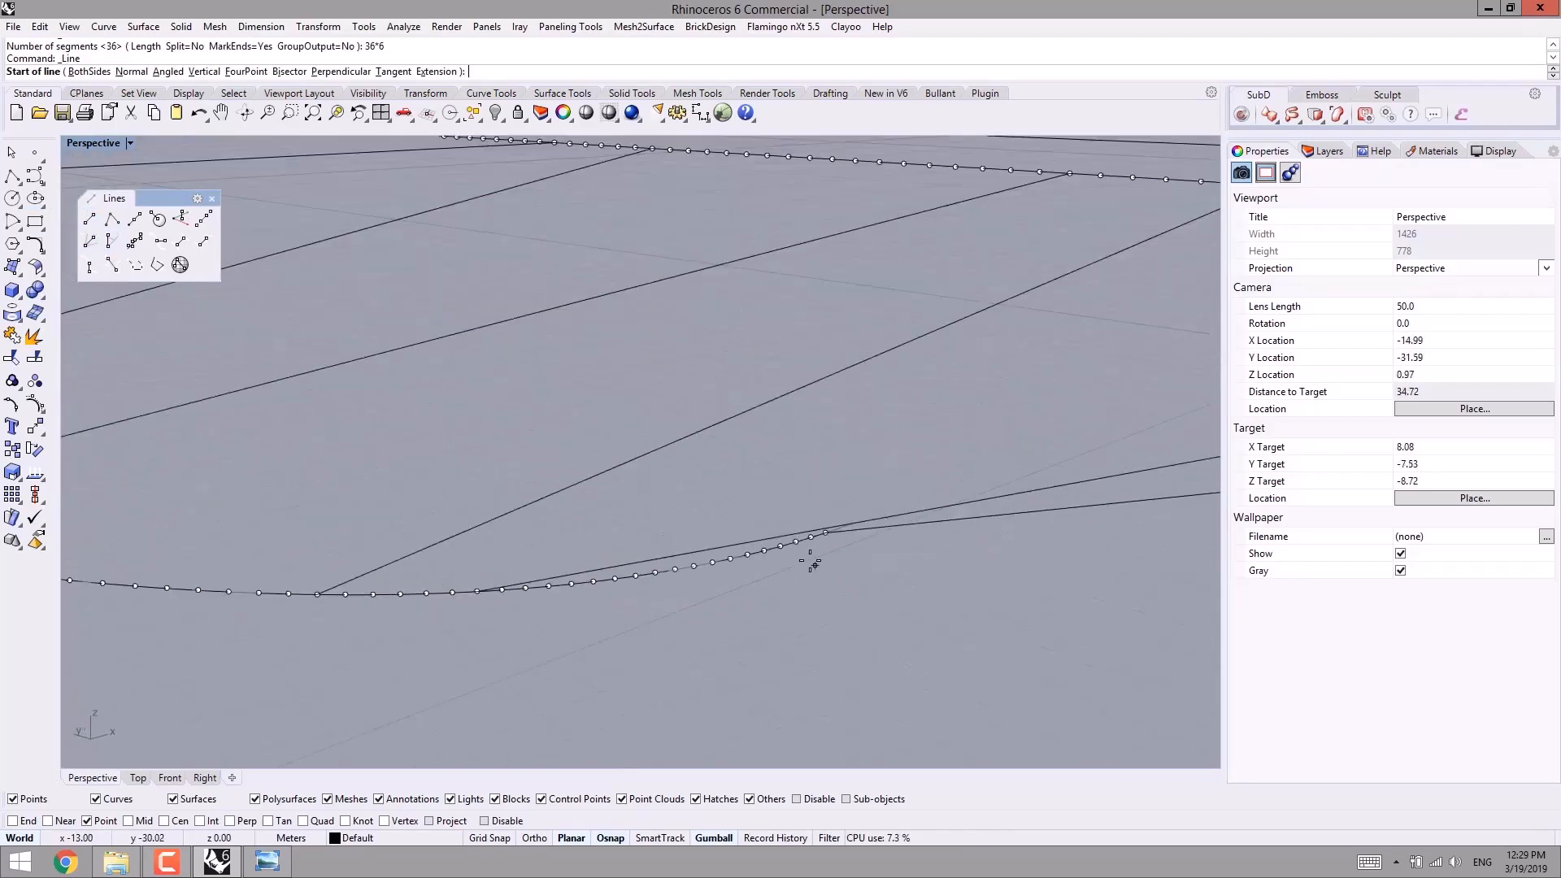
scroll(792, 556, down, 5)
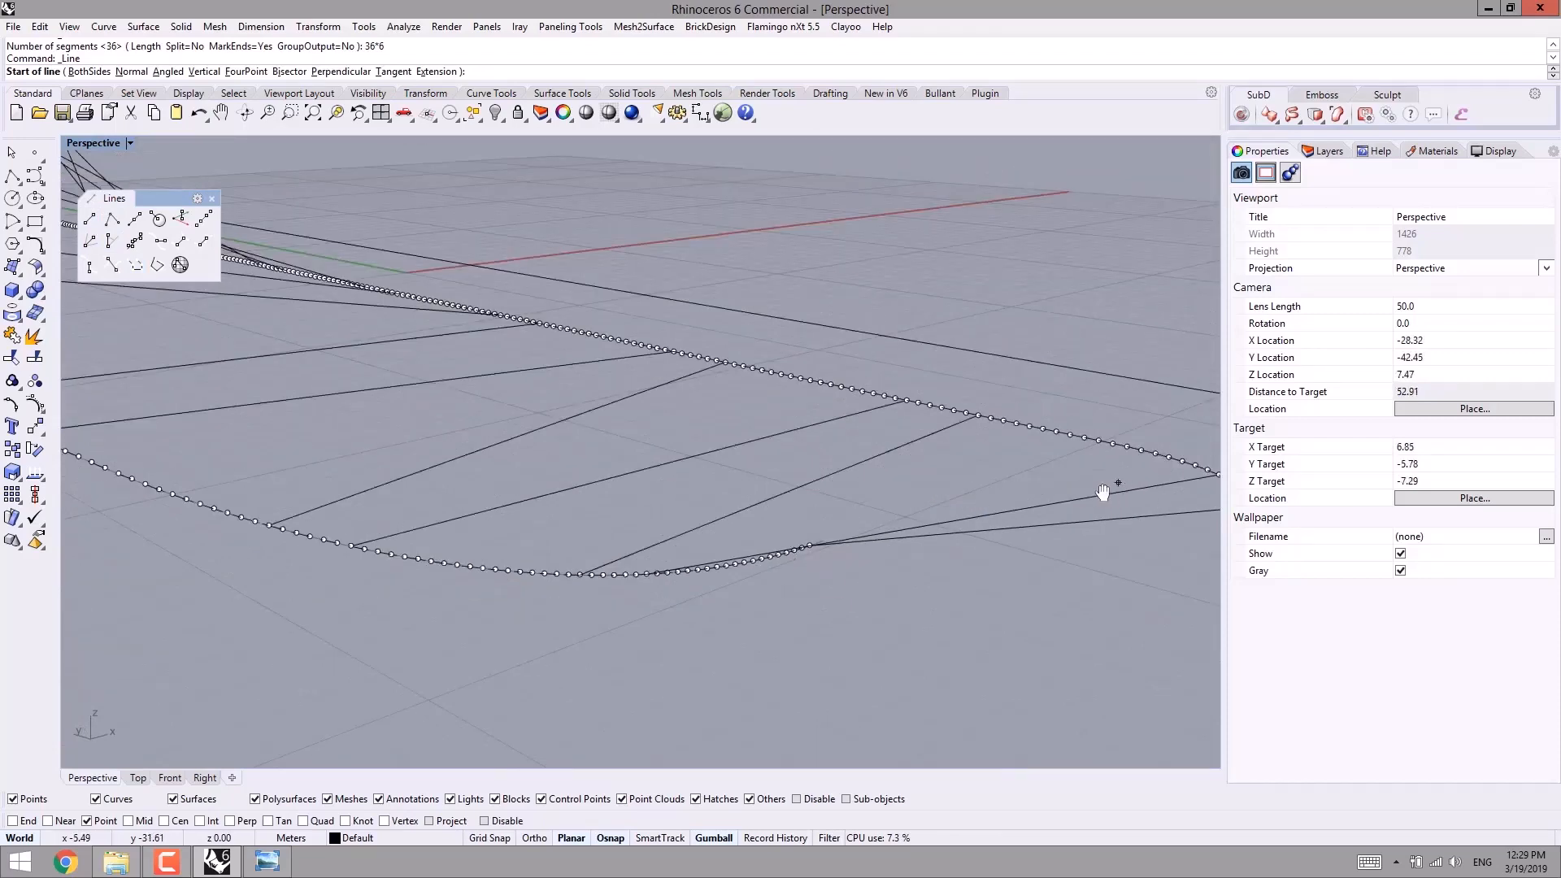
shift+right_drag(1102, 493, 920, 502)
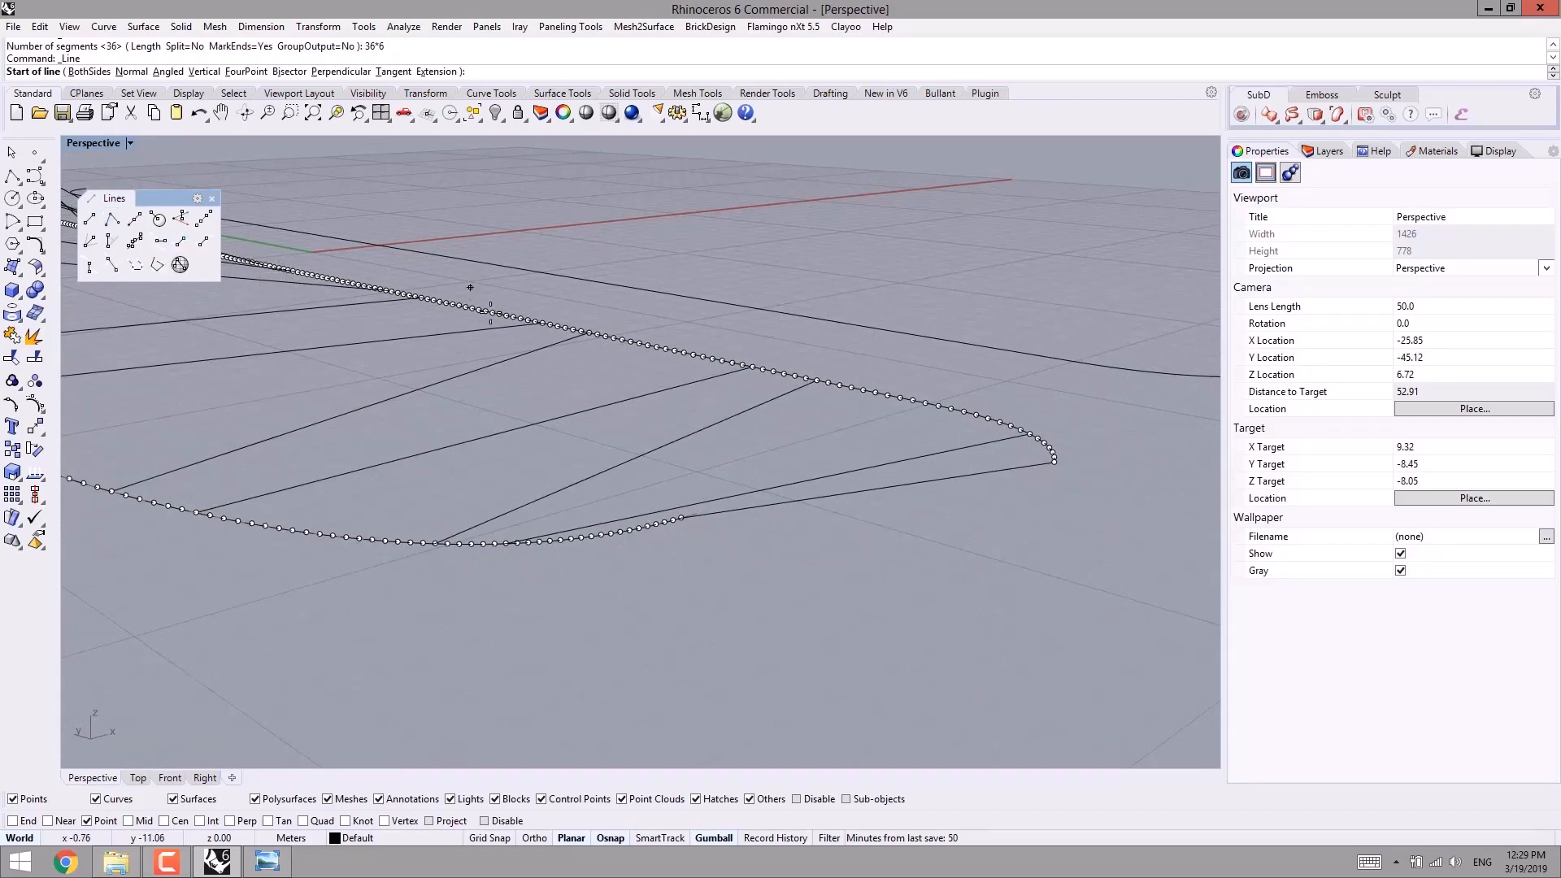
scroll(610, 520, down, 4)
right_drag(638, 537, 790, 485)
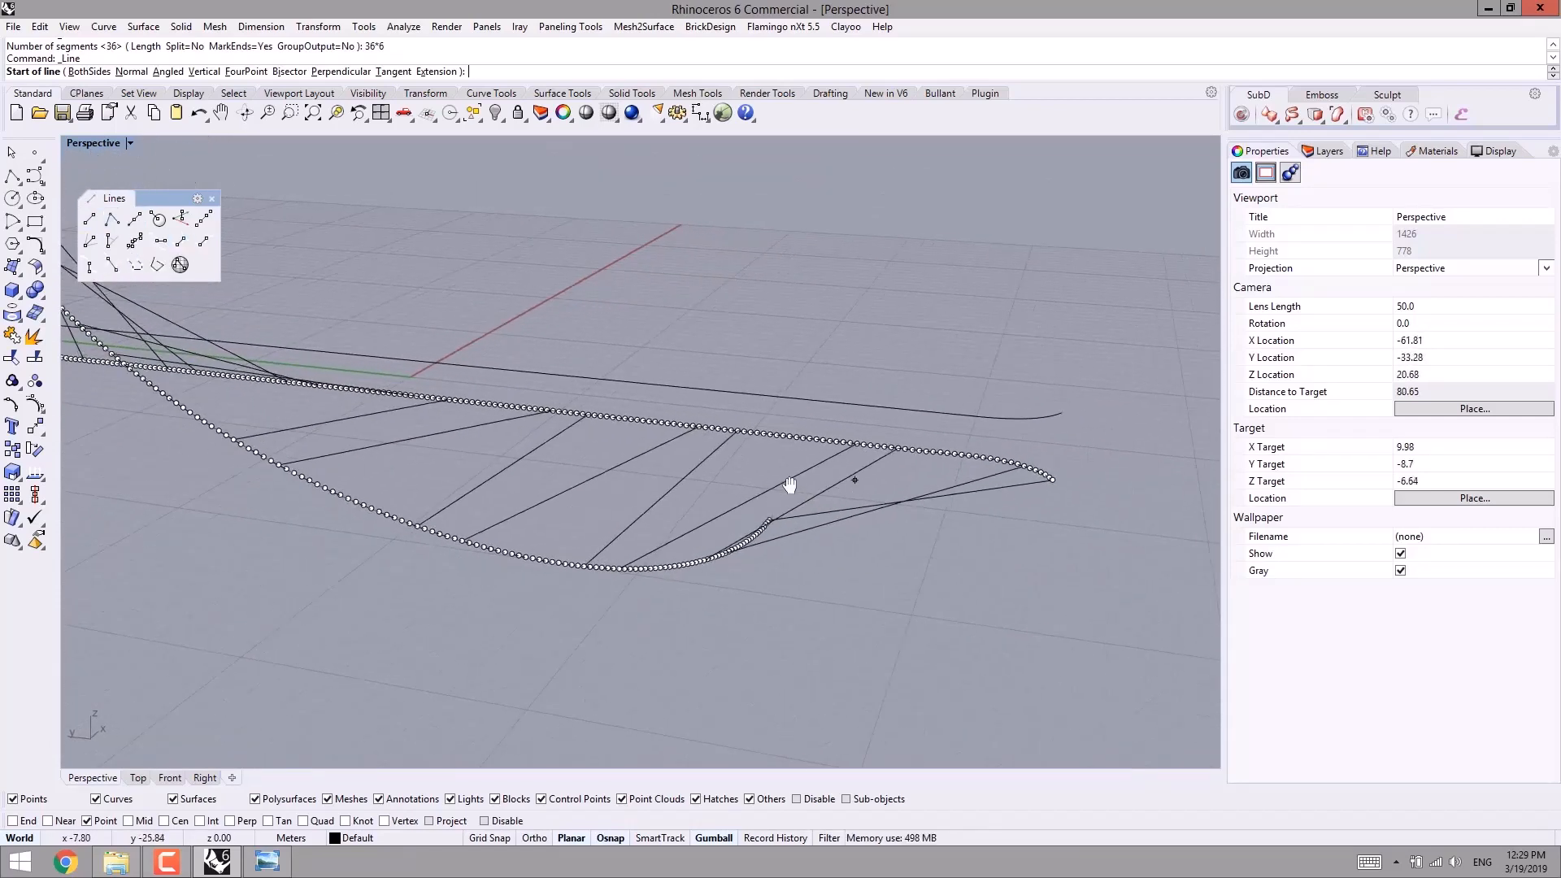
scroll(878, 467, up, 8)
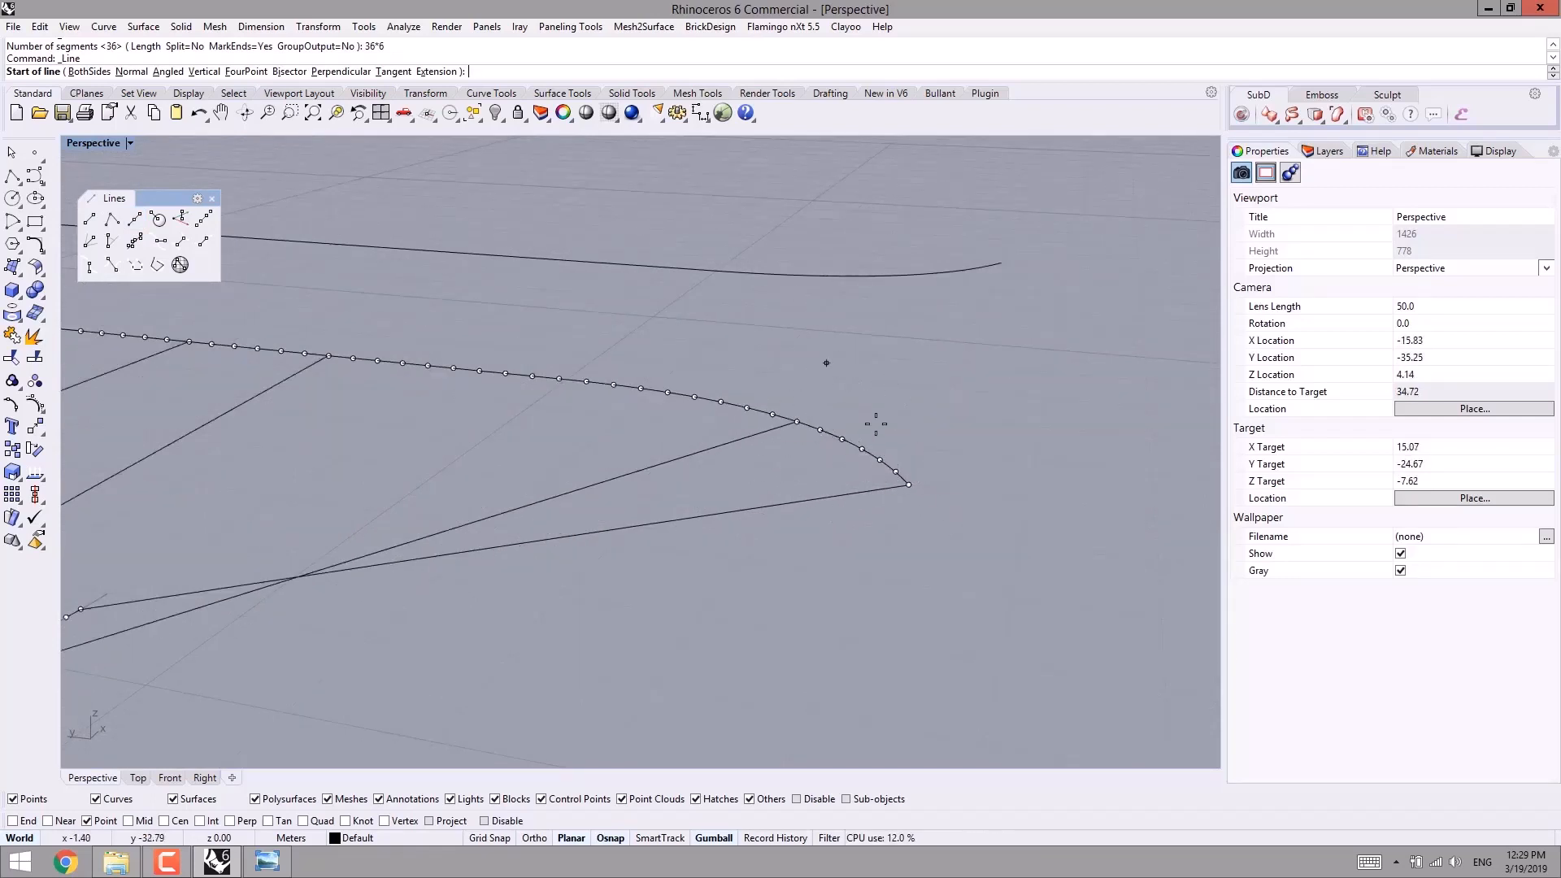
scroll(877, 431, down, 8)
right_drag(918, 492, 778, 530)
scroll(440, 478, up, 8)
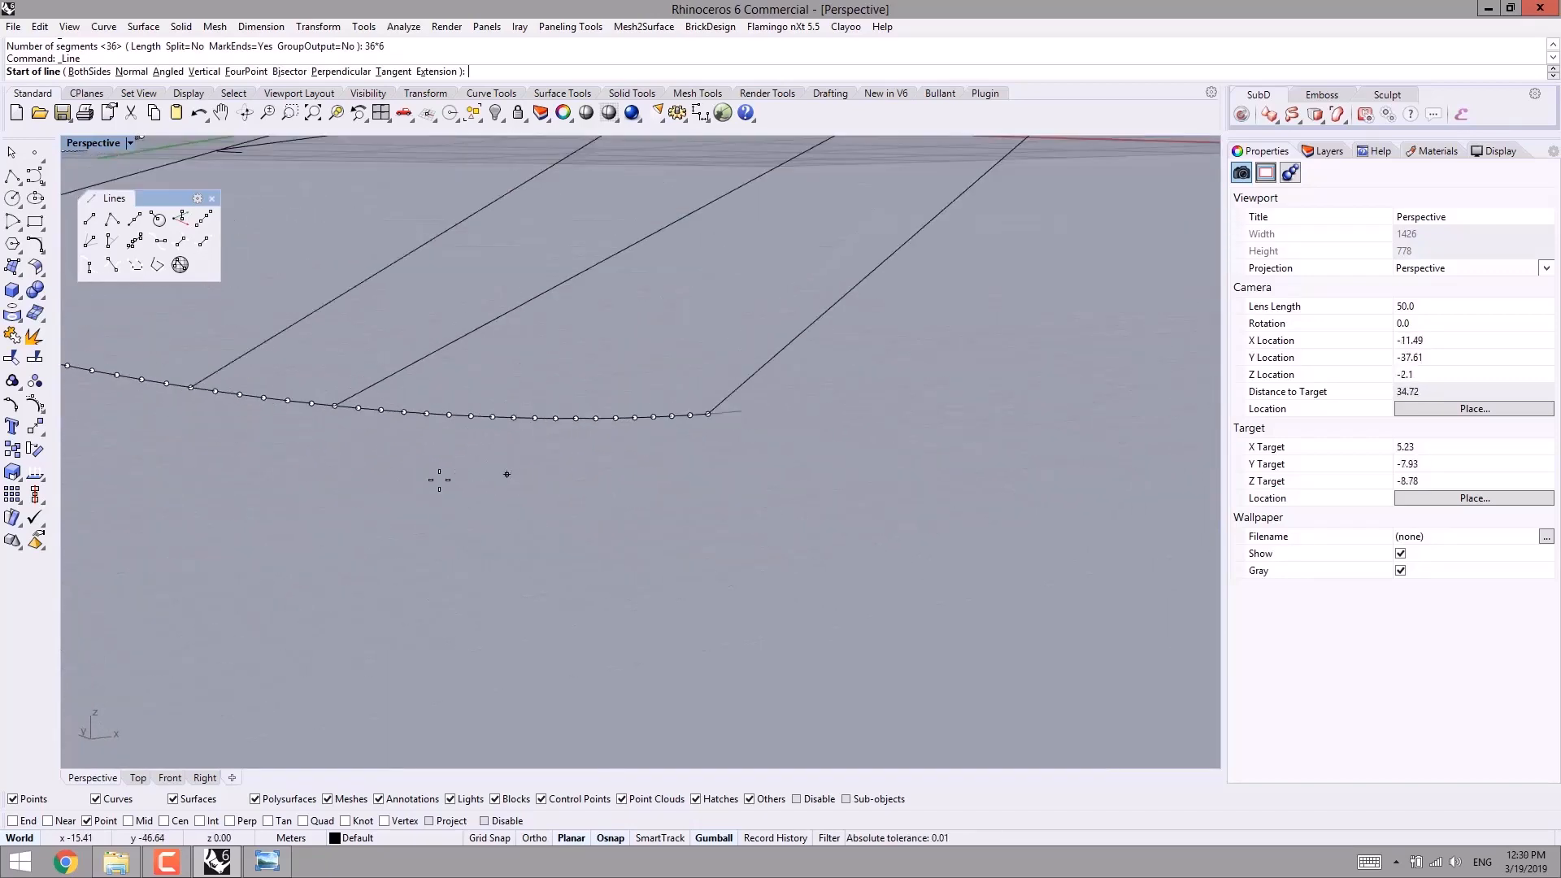
scroll(603, 383, down, 8)
right_drag(621, 388, 815, 446)
scroll(961, 518, up, 8)
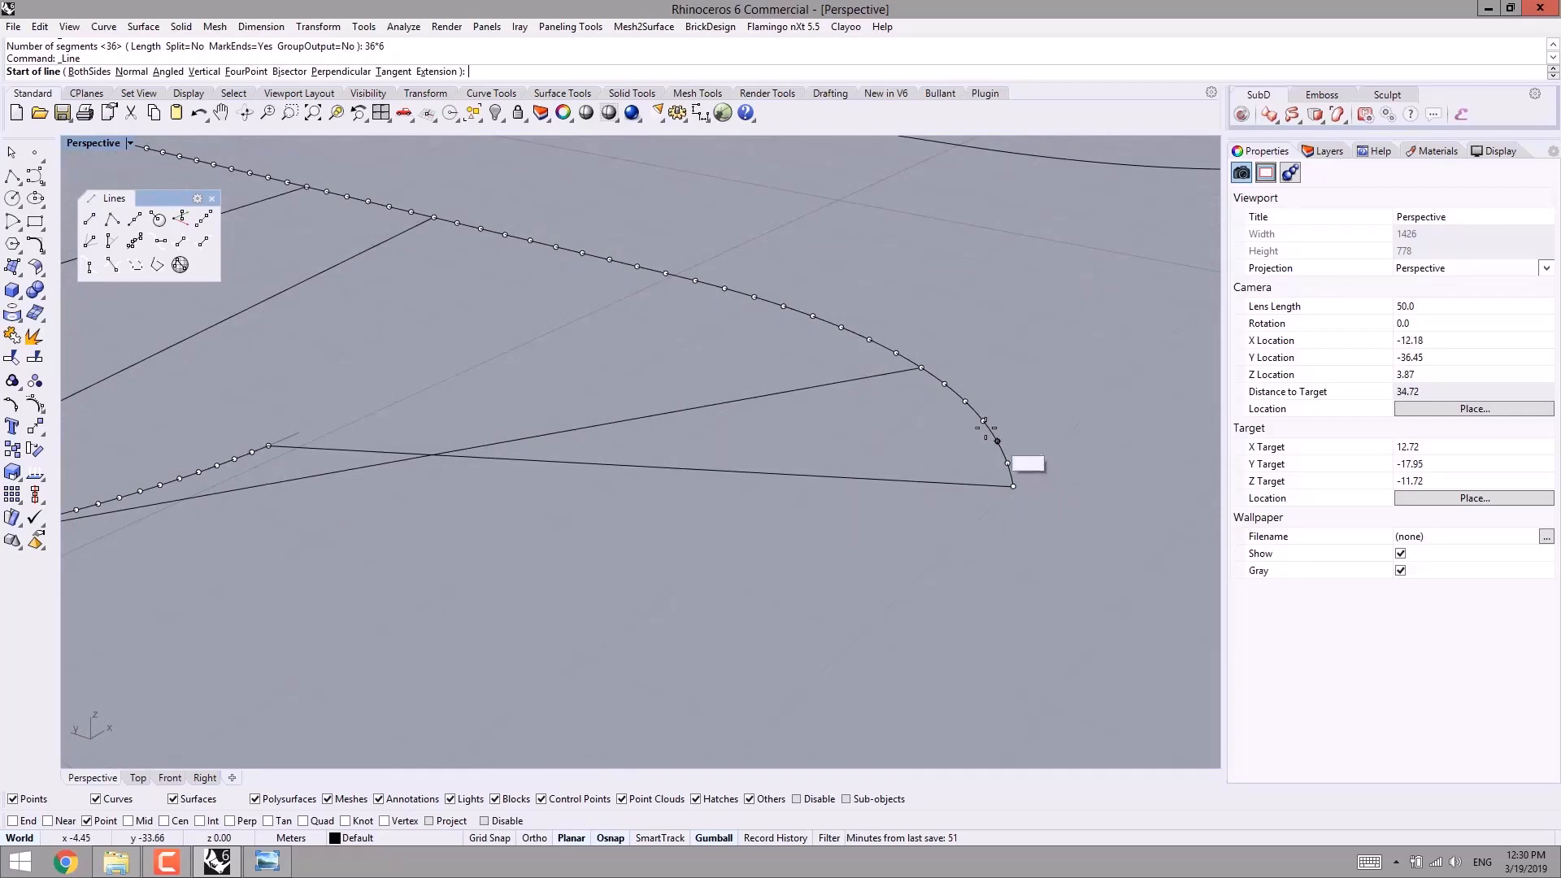
click(1012, 486)
scroll(657, 534, down, 4)
scroll(657, 534, down, 6)
right_drag(657, 534, 501, 406)
scroll(495, 422, up, 6)
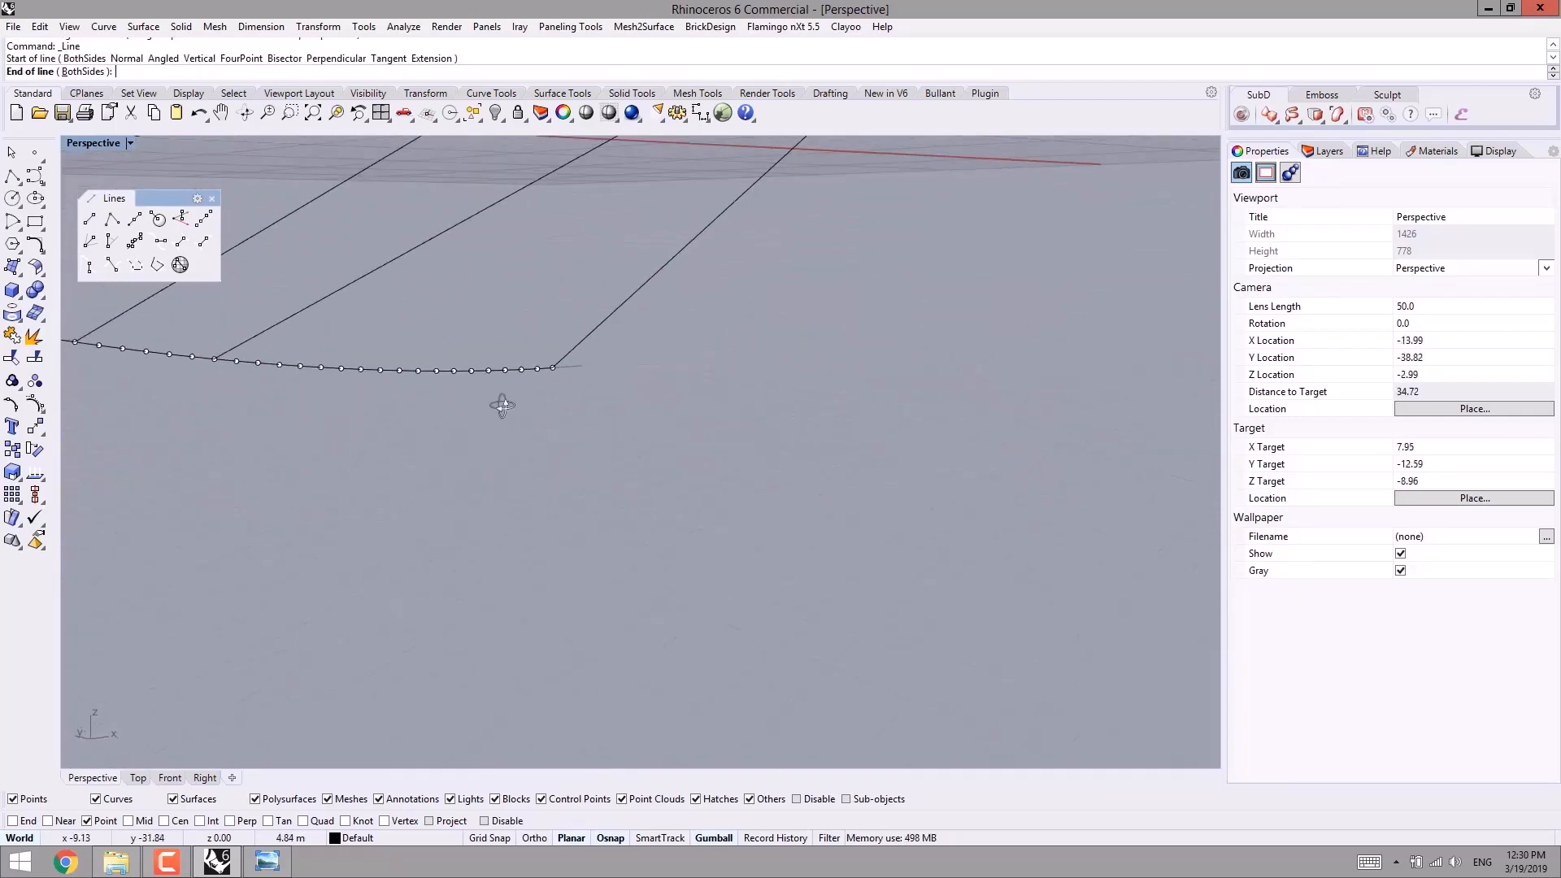
scroll(502, 364, up, 2)
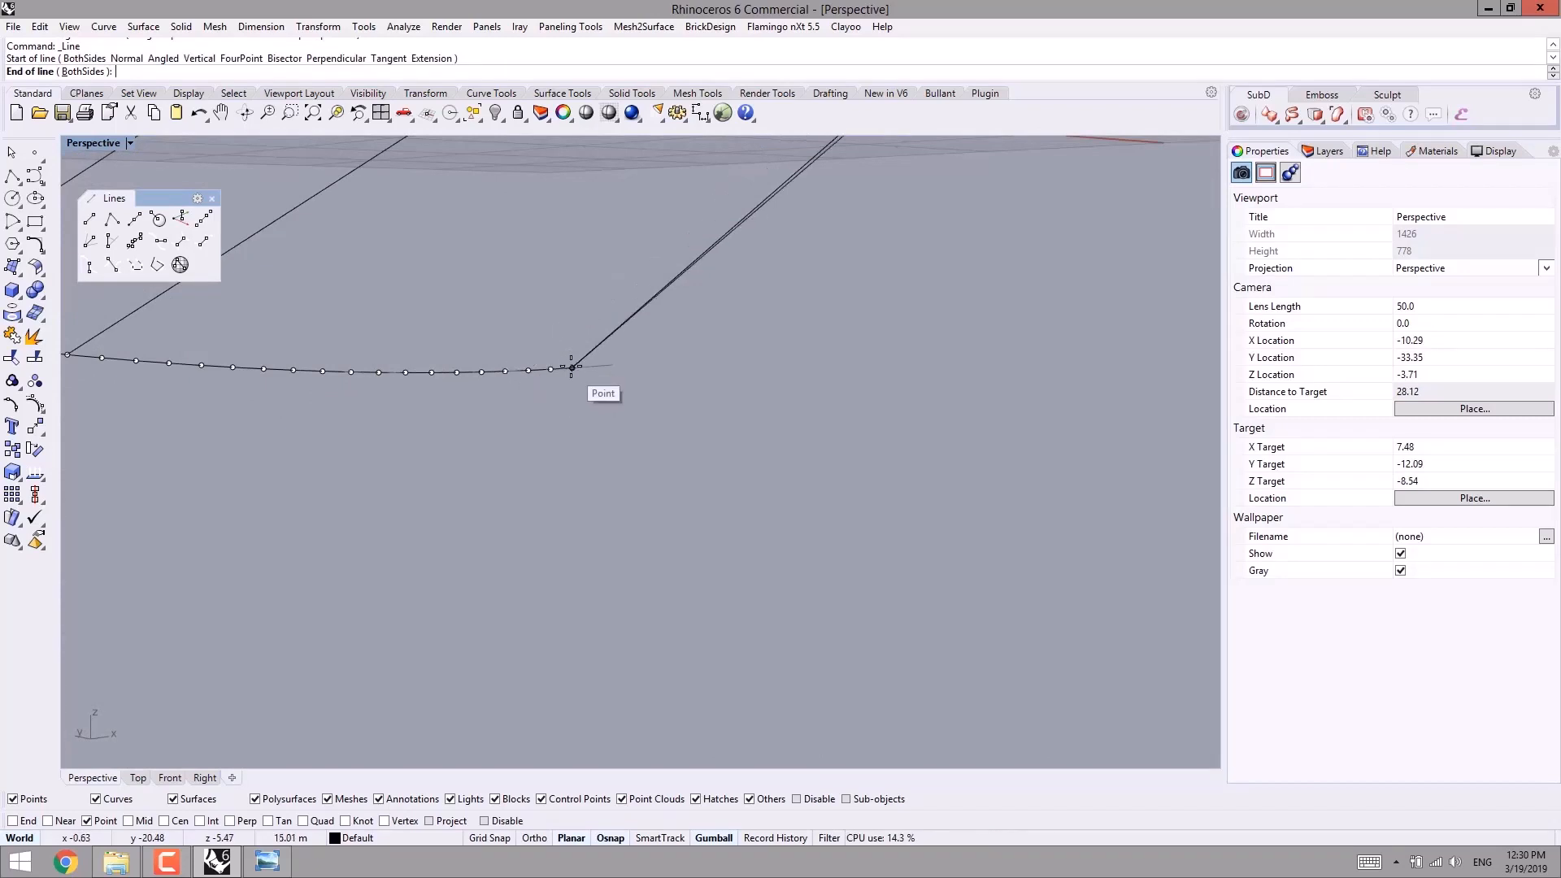
click(518, 348)
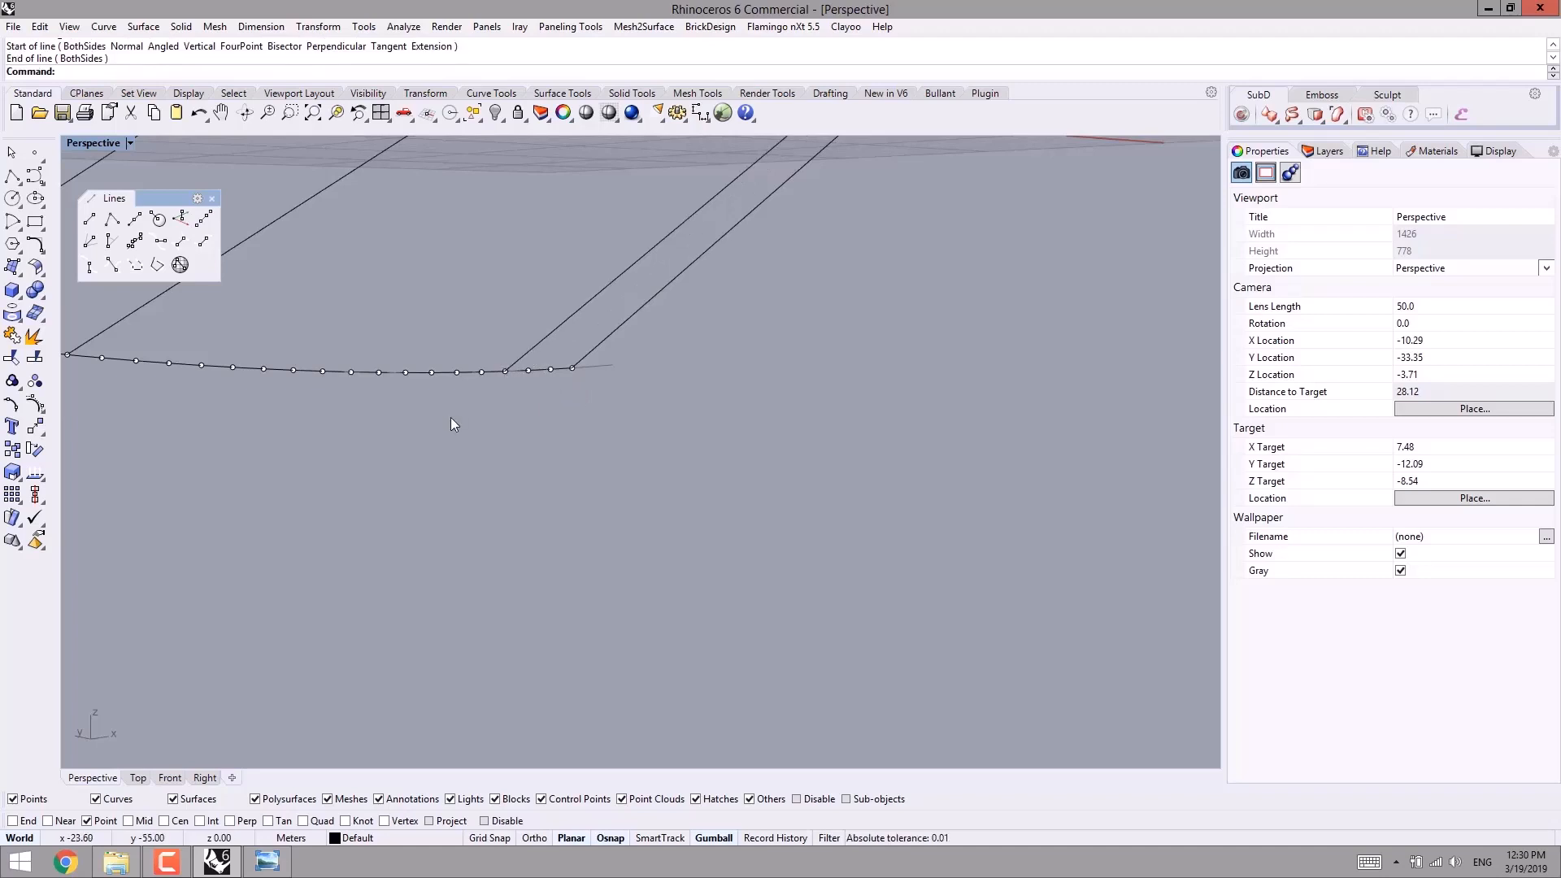
- Draw the second thin cable three arc points further along, ending at the deck curve's second division point from the end
shift+right_drag(450, 417, 502, 496)
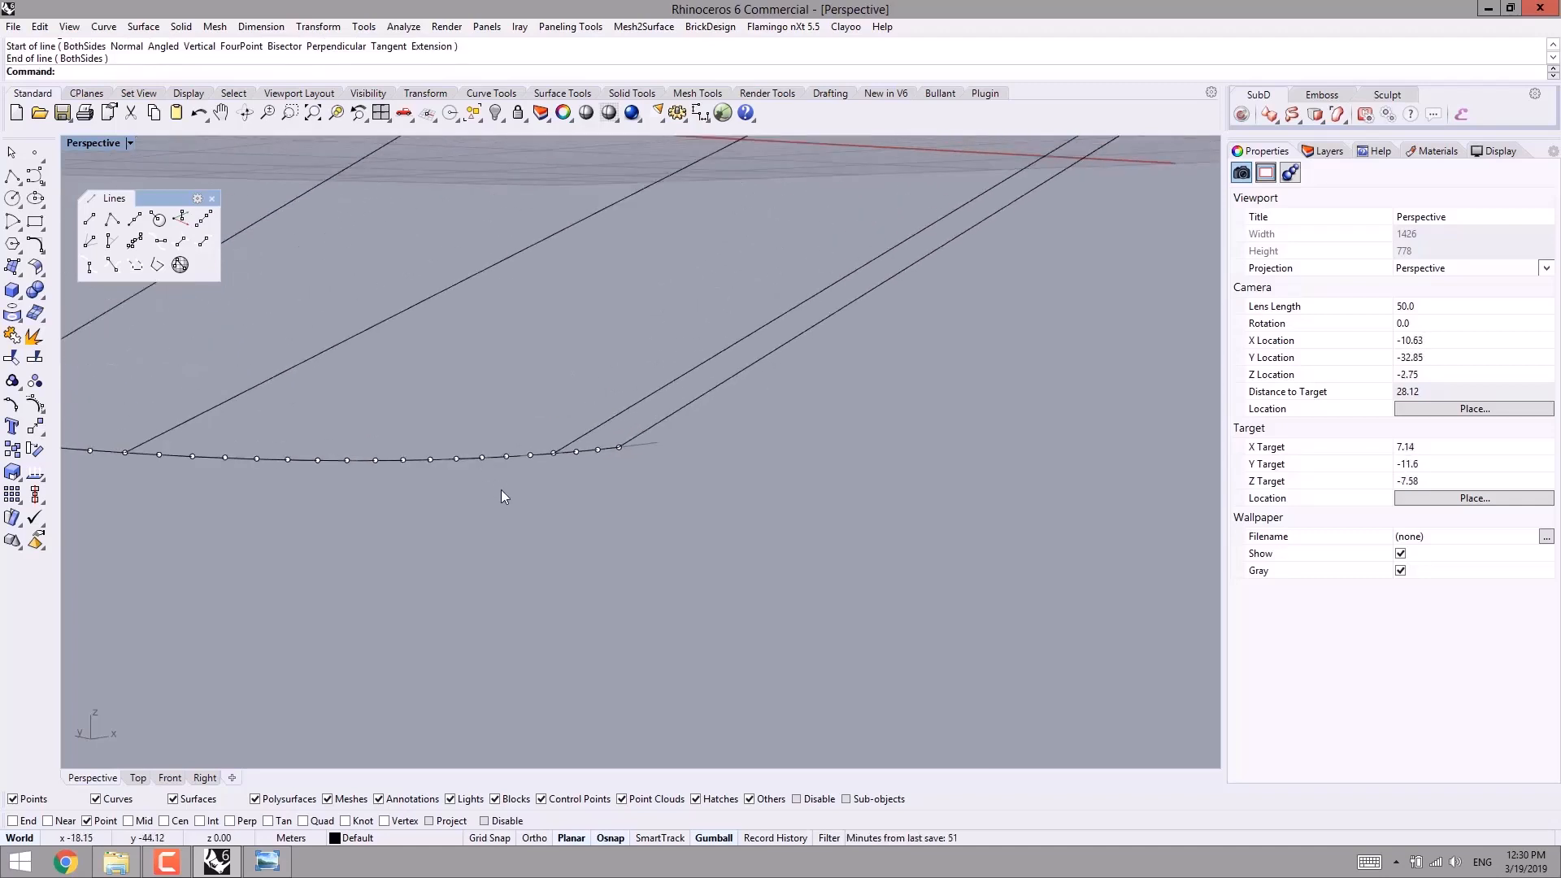
right_click(554, 450)
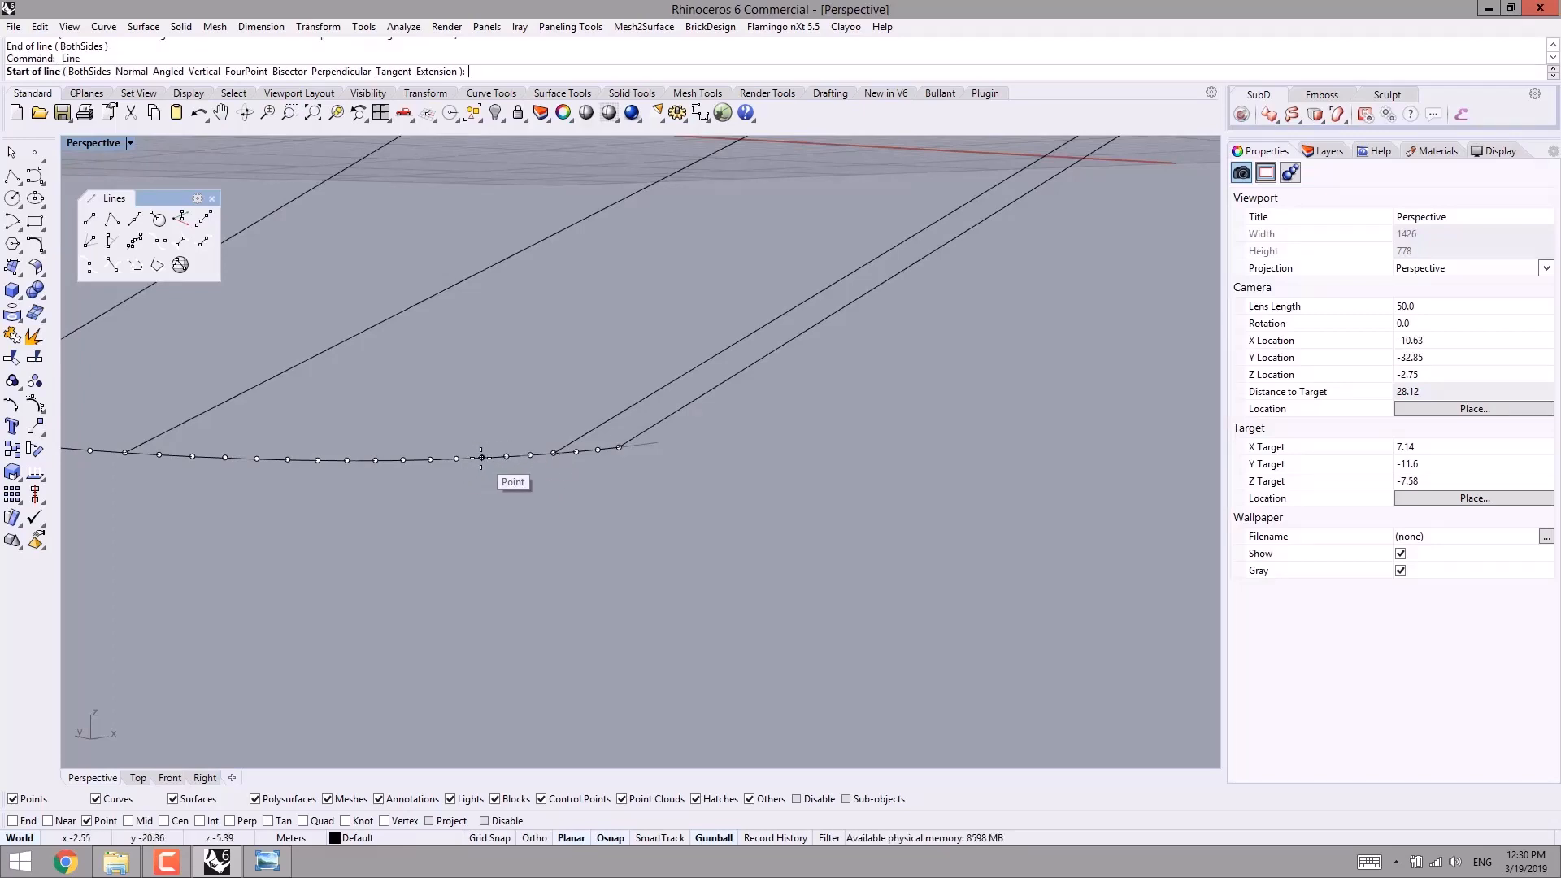
click(482, 458)
scroll(597, 342, down, 8)
right_drag(610, 338, 773, 415)
scroll(1110, 447, up, 8)
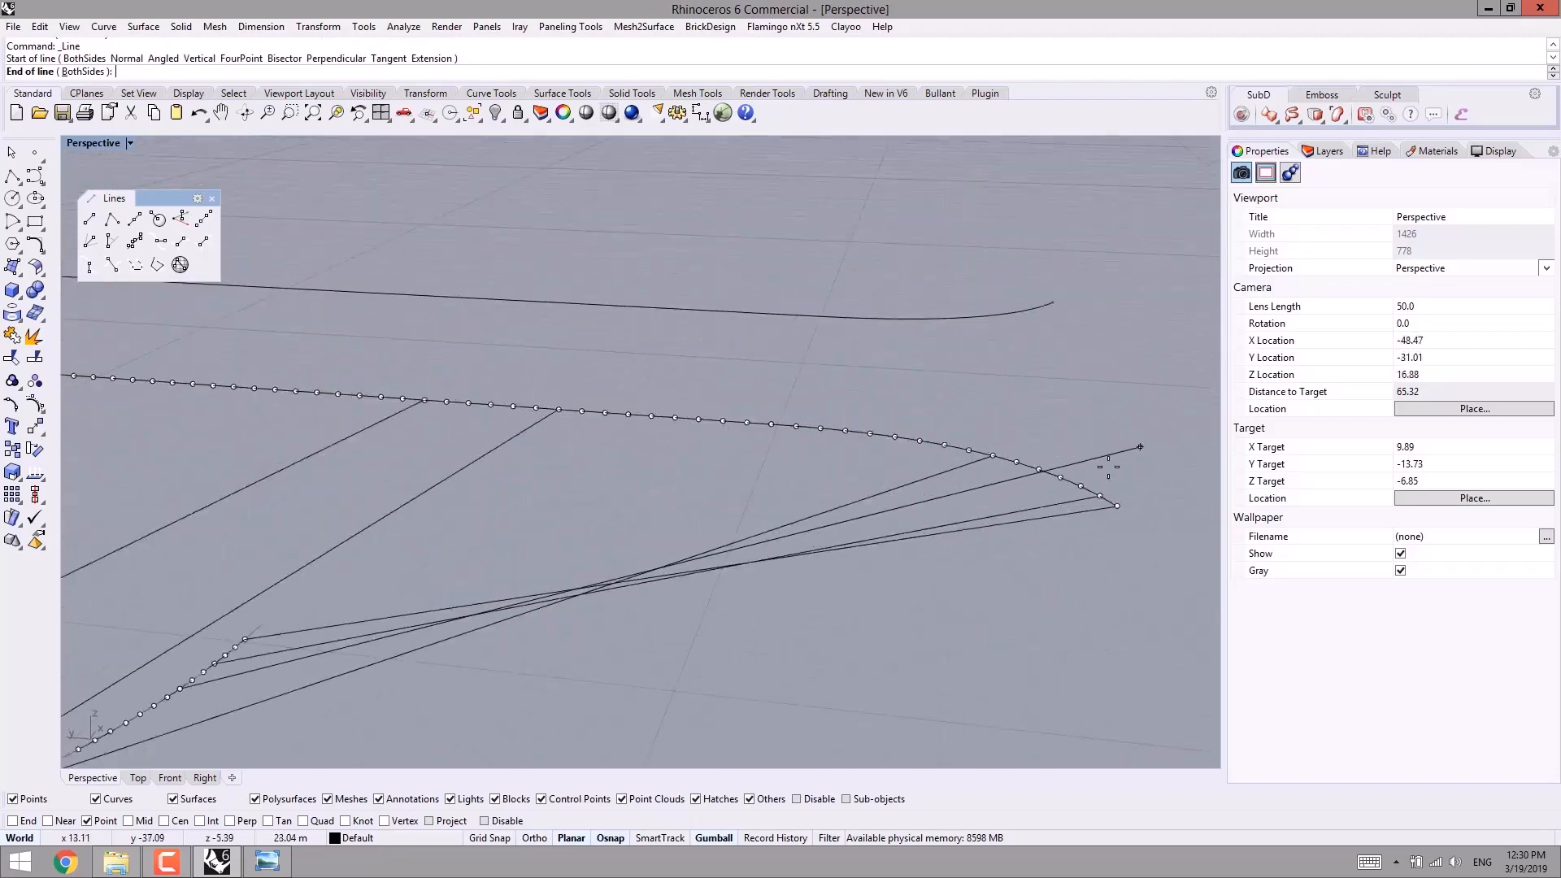
click(1082, 486)
- Draw the third thin cable from the deck curve's third division point to the arc's ninth point from the end
right_click(1046, 495)
click(1060, 478)
scroll(1029, 476, down, 7)
right_drag(845, 514, 561, 443)
scroll(519, 478, up, 7)
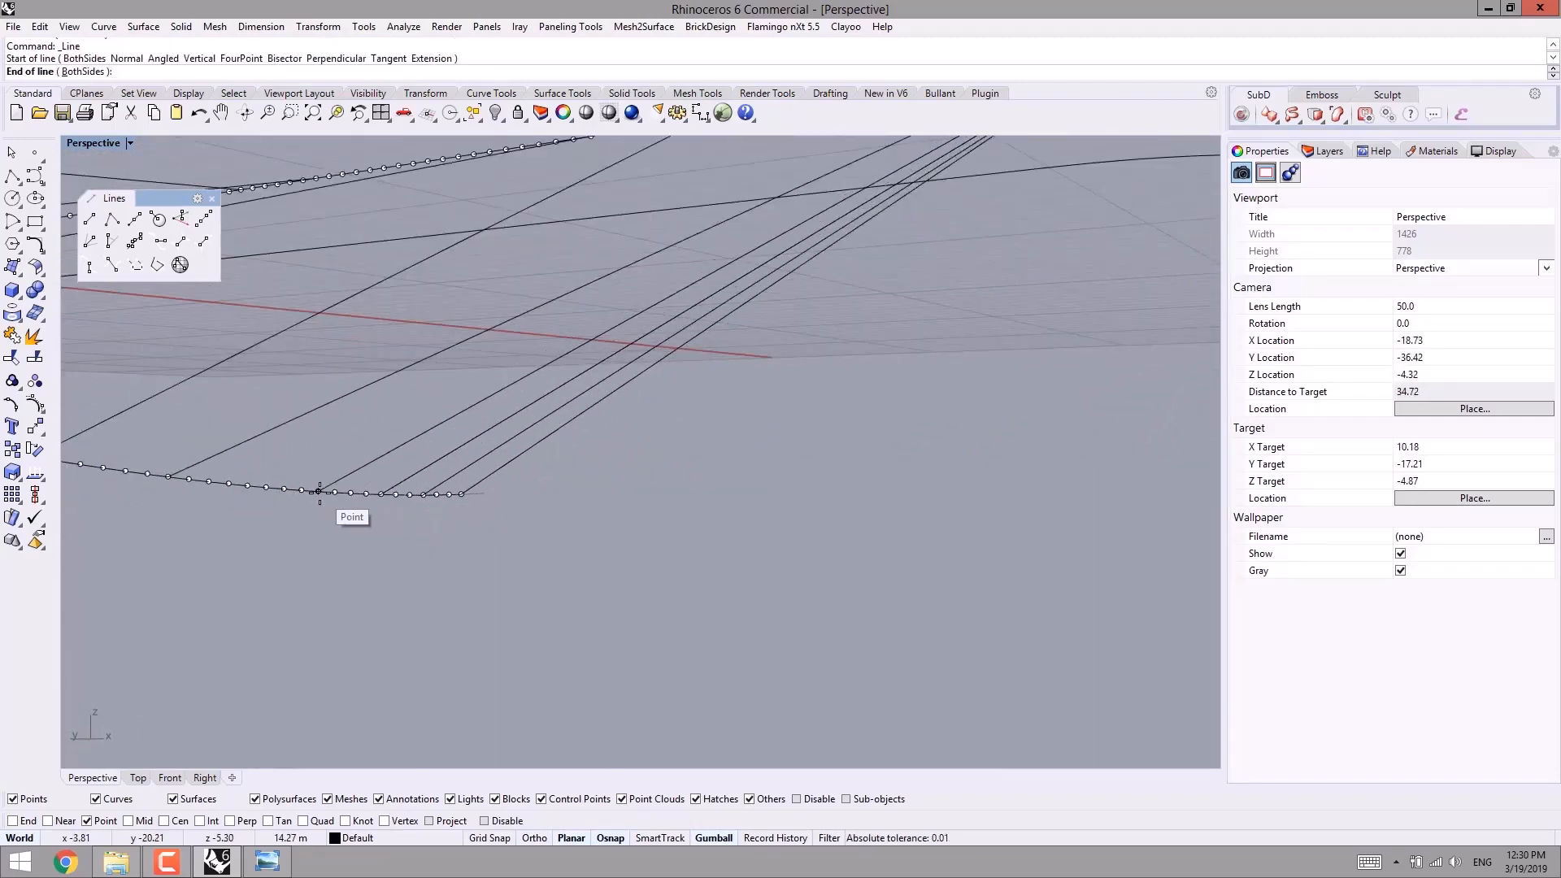
click(334, 491)
- Draw the fourth thin cable from the arc's twelfth point to the deck curve's fourth division point from the end
right_click(322, 505)
click(285, 490)
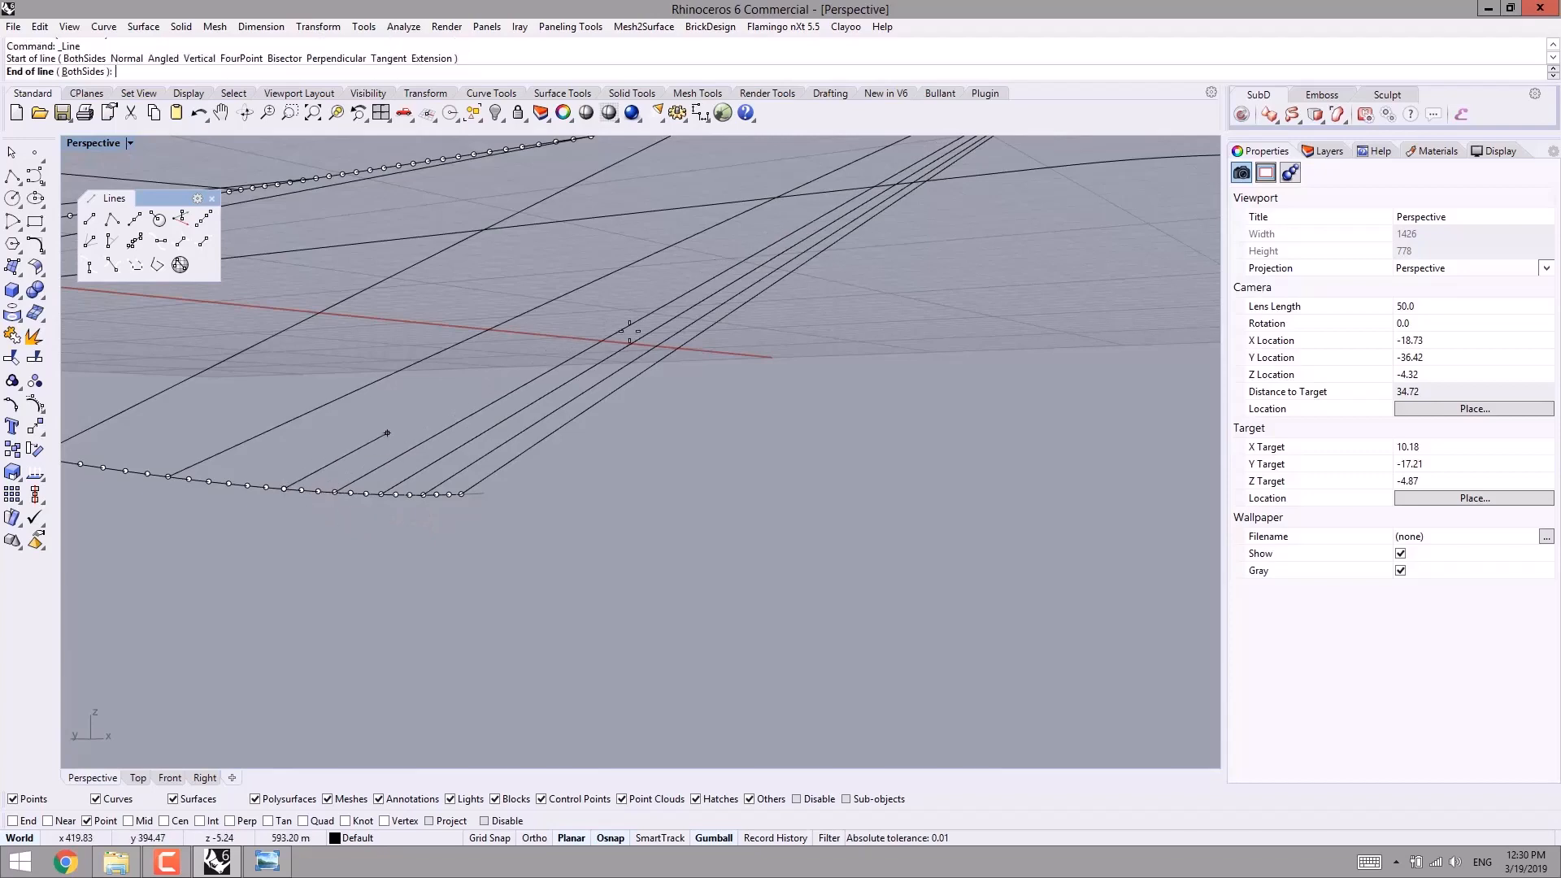
right_drag(629, 331, 605, 389)
click(764, 381)
- Draw the fifth thin cable from the deck curve's fifth division point to the arc's fifteenth point, completing the first bay
right_click(757, 381)
click(745, 380)
scroll(704, 479, down, 4)
shift+right_drag(704, 488, 715, 447)
right_drag(715, 447, 660, 505)
scroll(386, 521, up, 5)
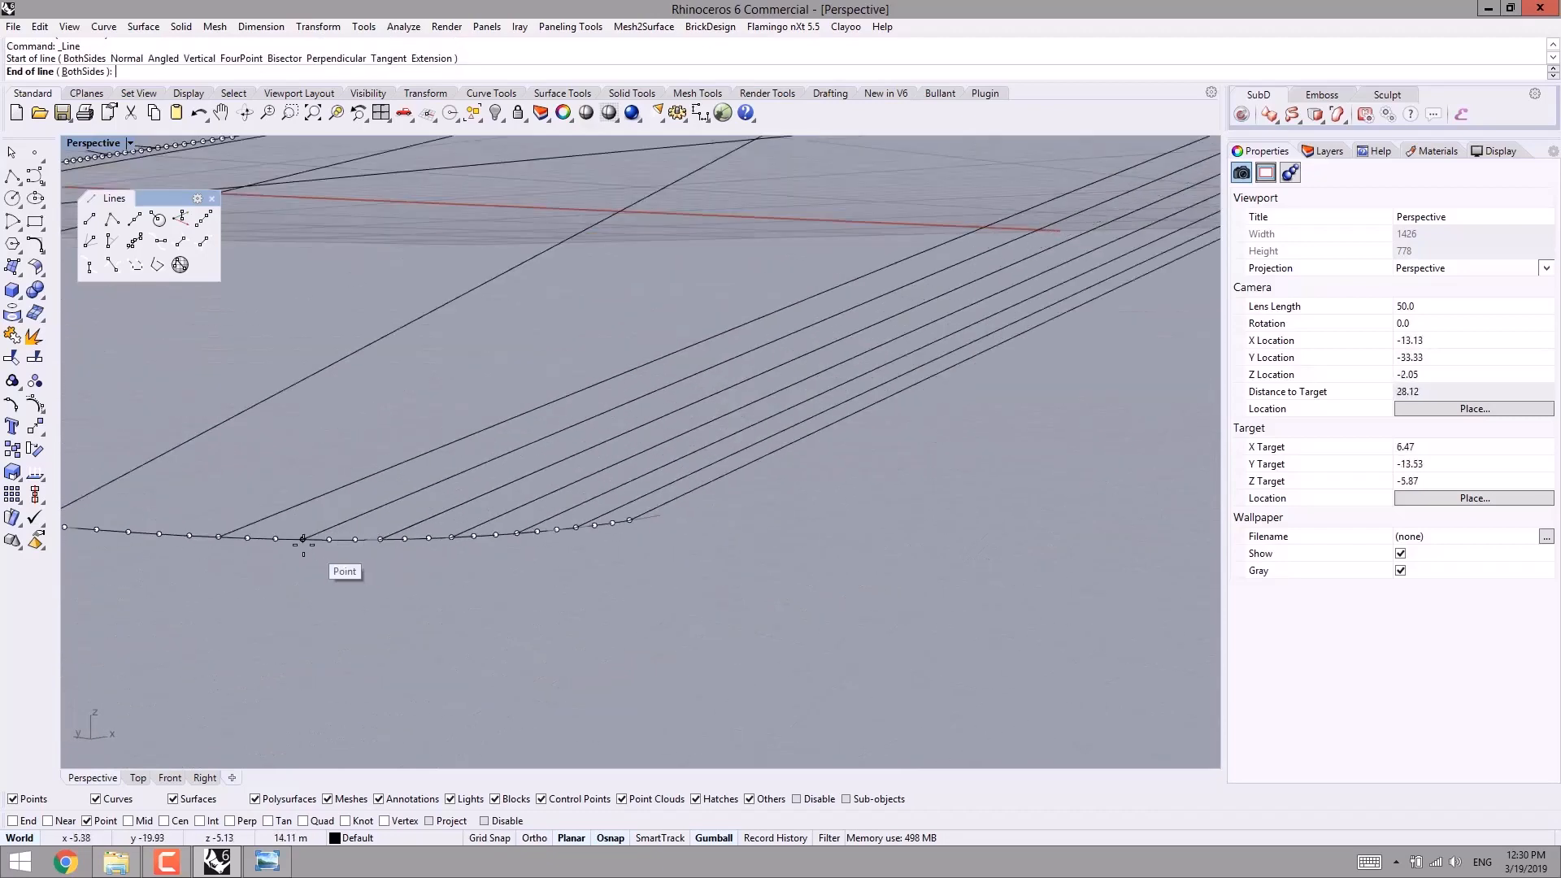
click(303, 540)
- Draw the next bay's first thin cable from the arc point past the main cable to the third deck point past it
scroll(307, 574, down, 2)
right_drag(307, 573, 323, 458)
scroll(222, 511, up, 2)
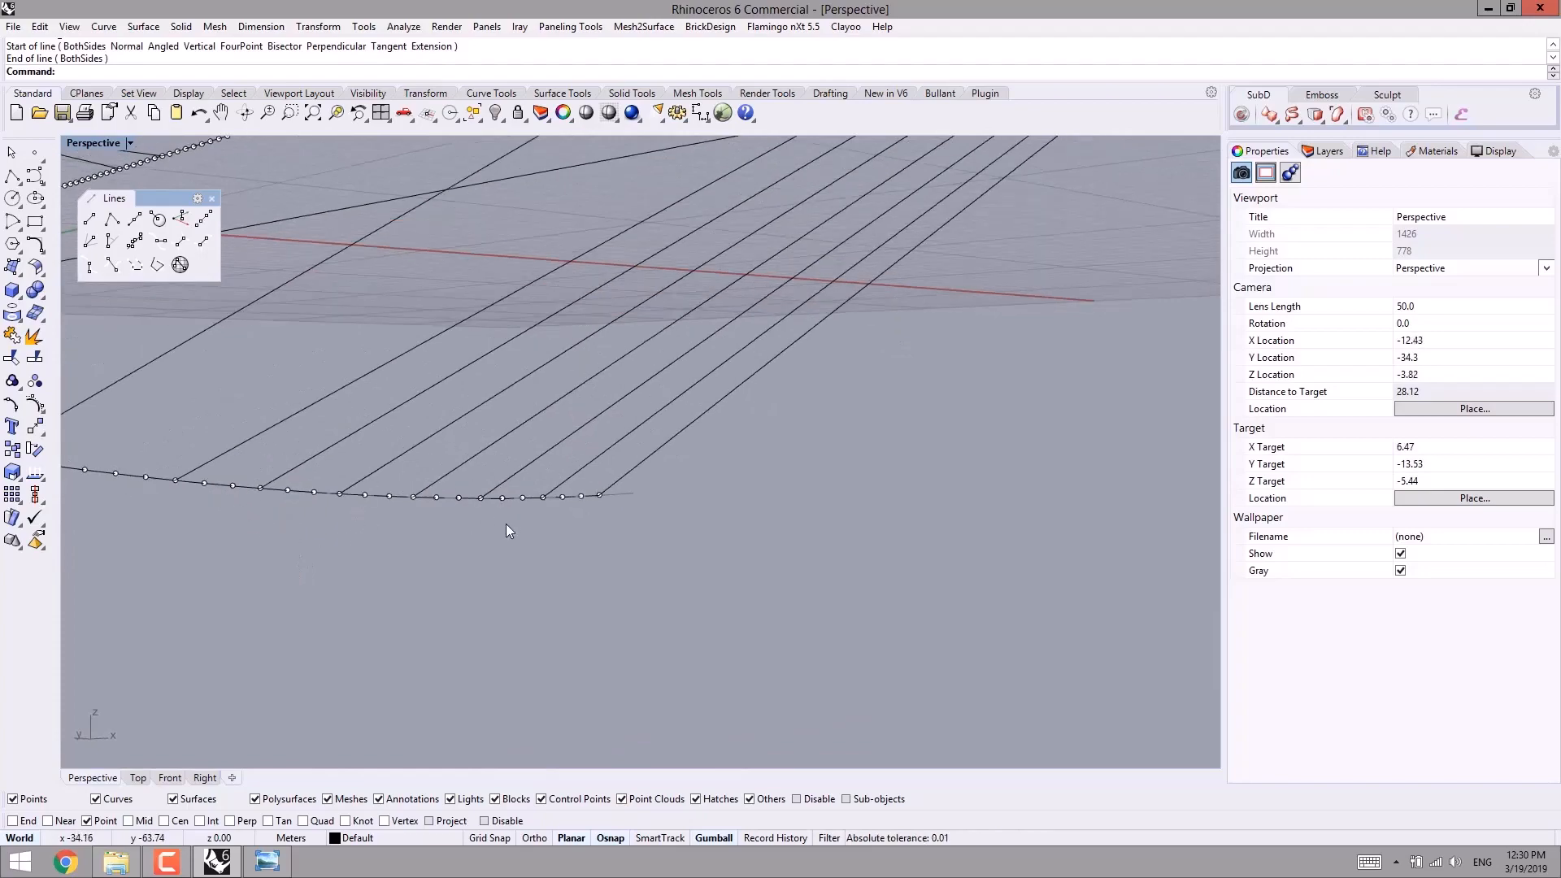
shift+right_drag(505, 524, 629, 539)
scroll(627, 580, down, 8)
right_drag(611, 480, 554, 539)
scroll(652, 555, up, 3)
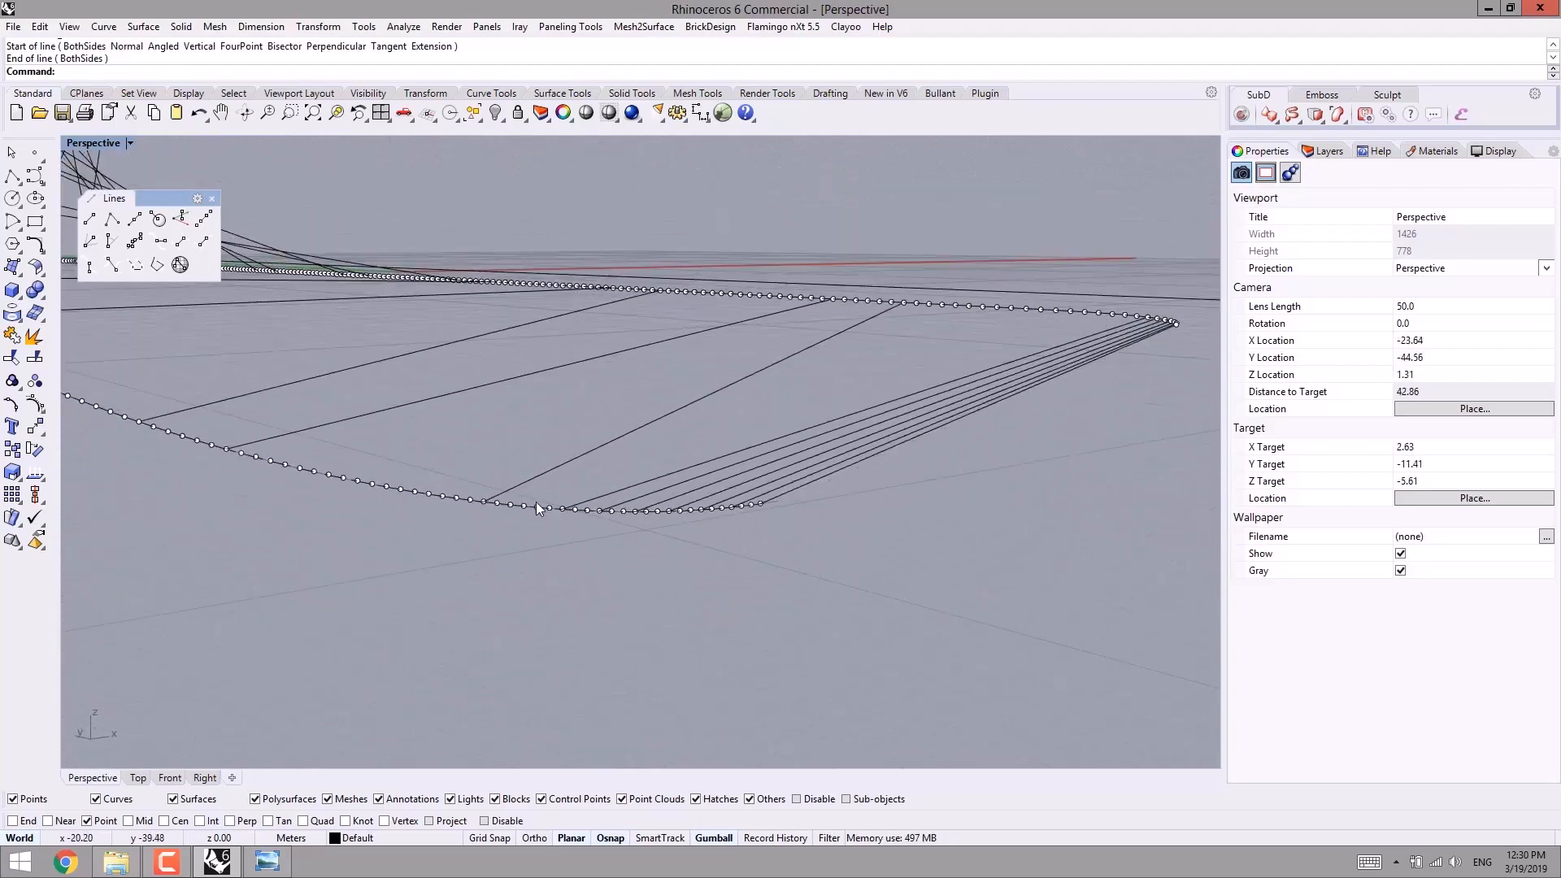
right_click(536, 504)
scroll(549, 518, up, 3)
click(550, 515)
scroll(657, 451, down, 6)
mouse_move(653, 451)
right_down()
mouse_move(766, 495)
mouse_move(637, 512)
mouse_move(639, 476)
right_up()
scroll(639, 476, up, 3)
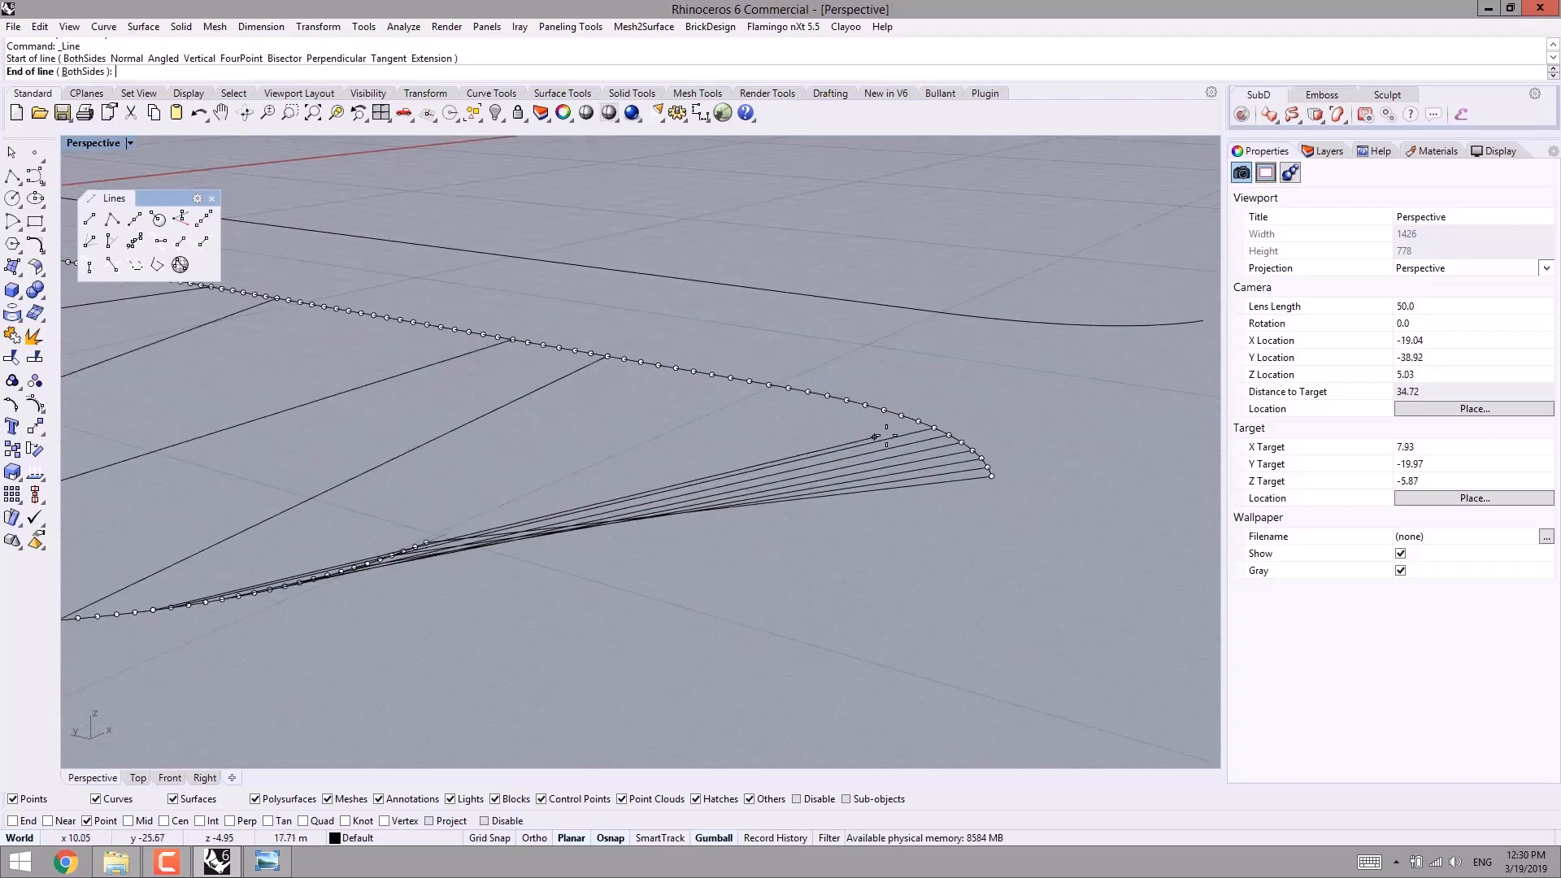
key(Escape)
- Draw more thin cables across this bay towards the next main cable, joining every third deck point to consecutive arc points
right_click(832, 494)
click(817, 405)
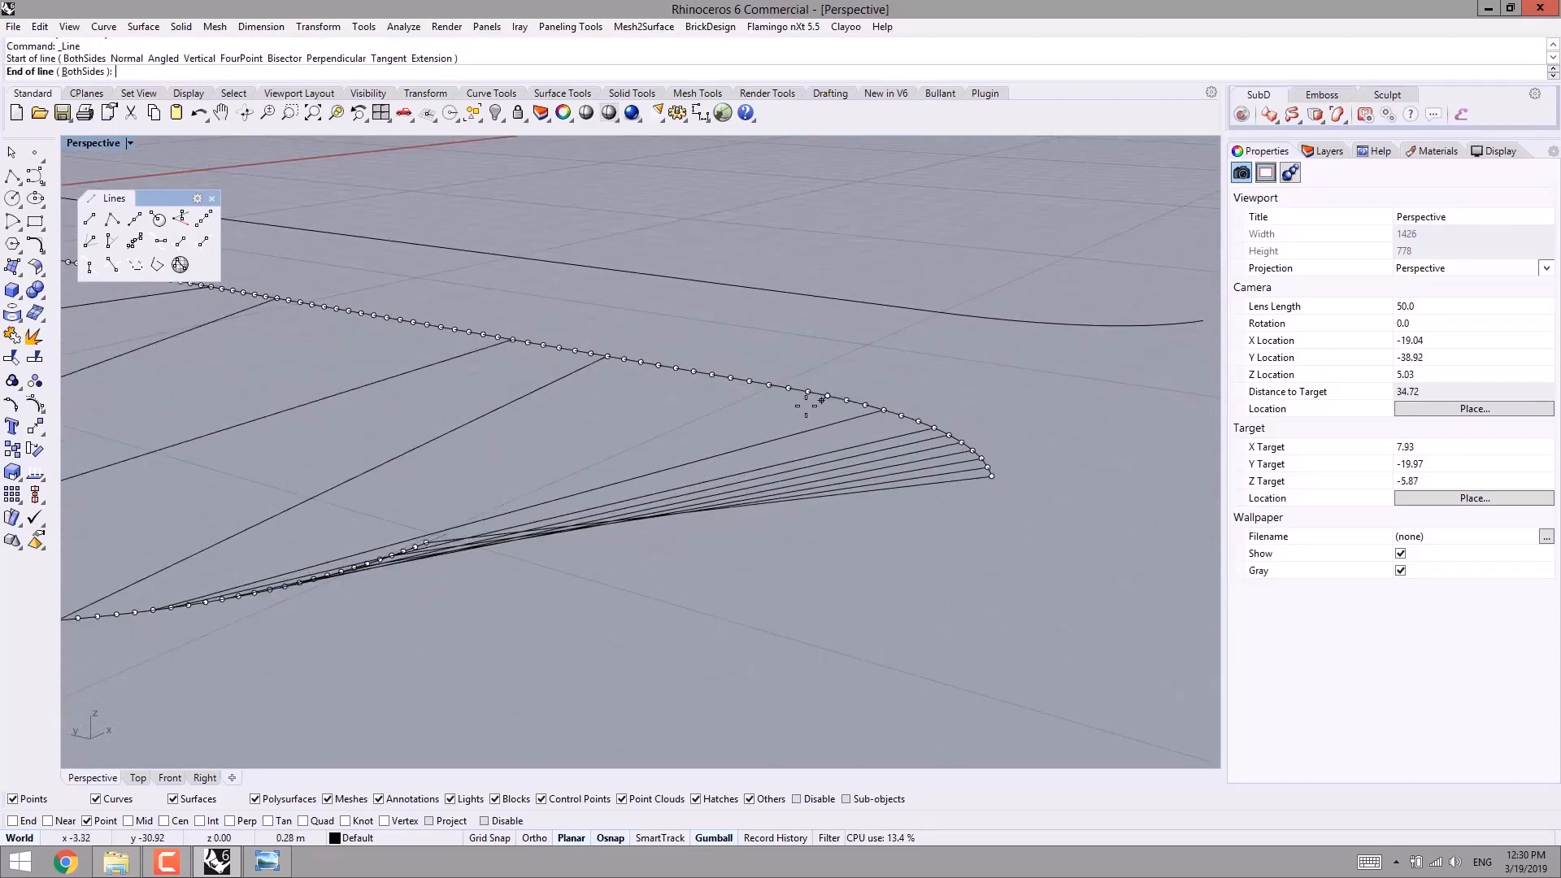
scroll(455, 540, up, 2)
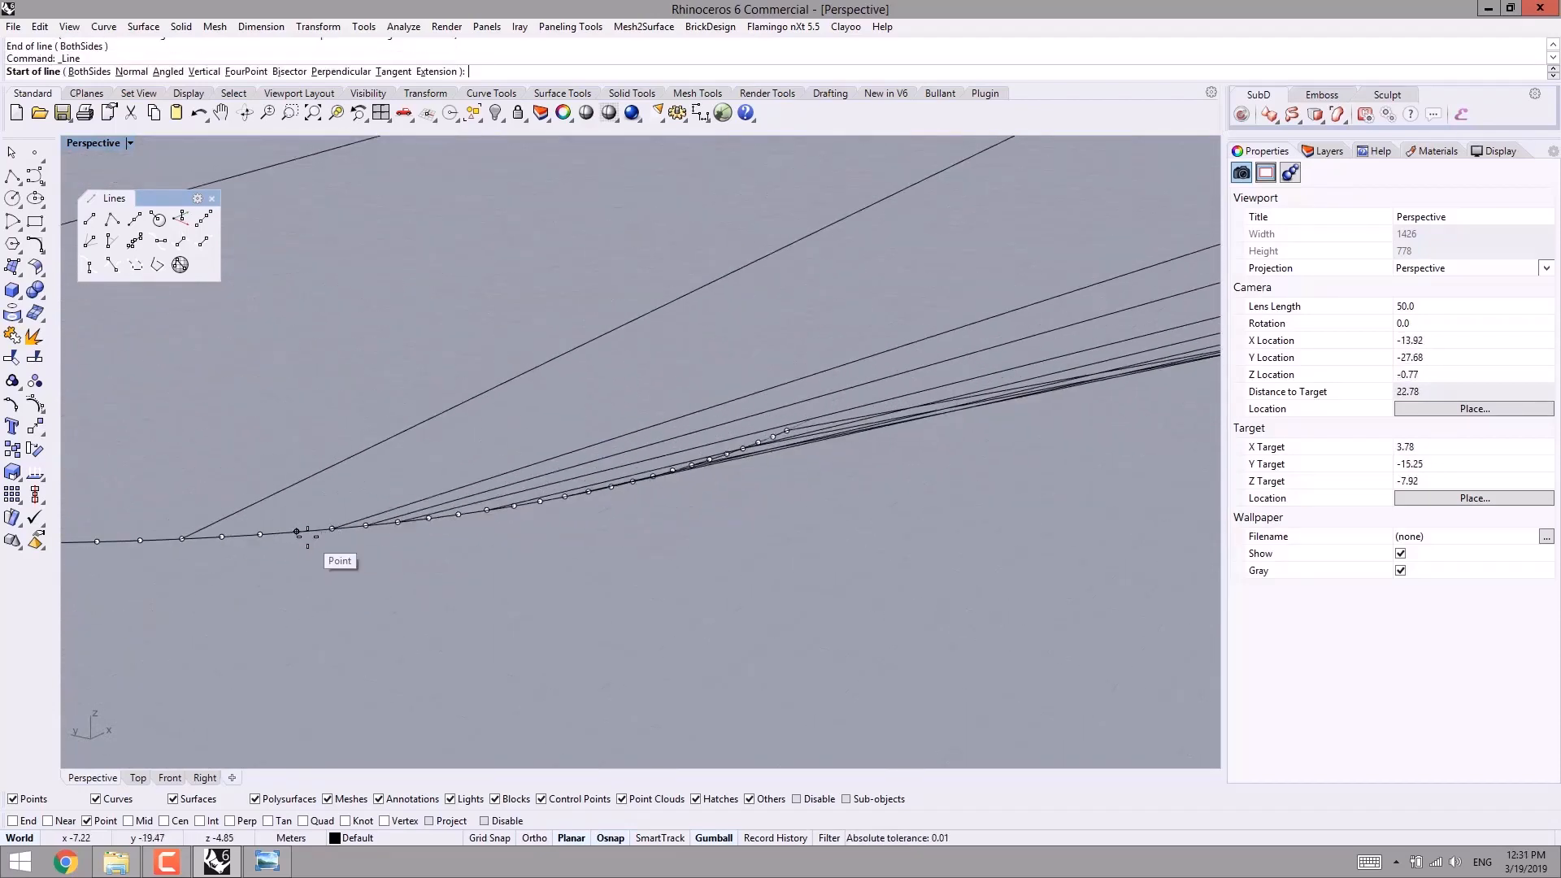
scroll(650, 439, down, 4)
scroll(758, 404, up, 2)
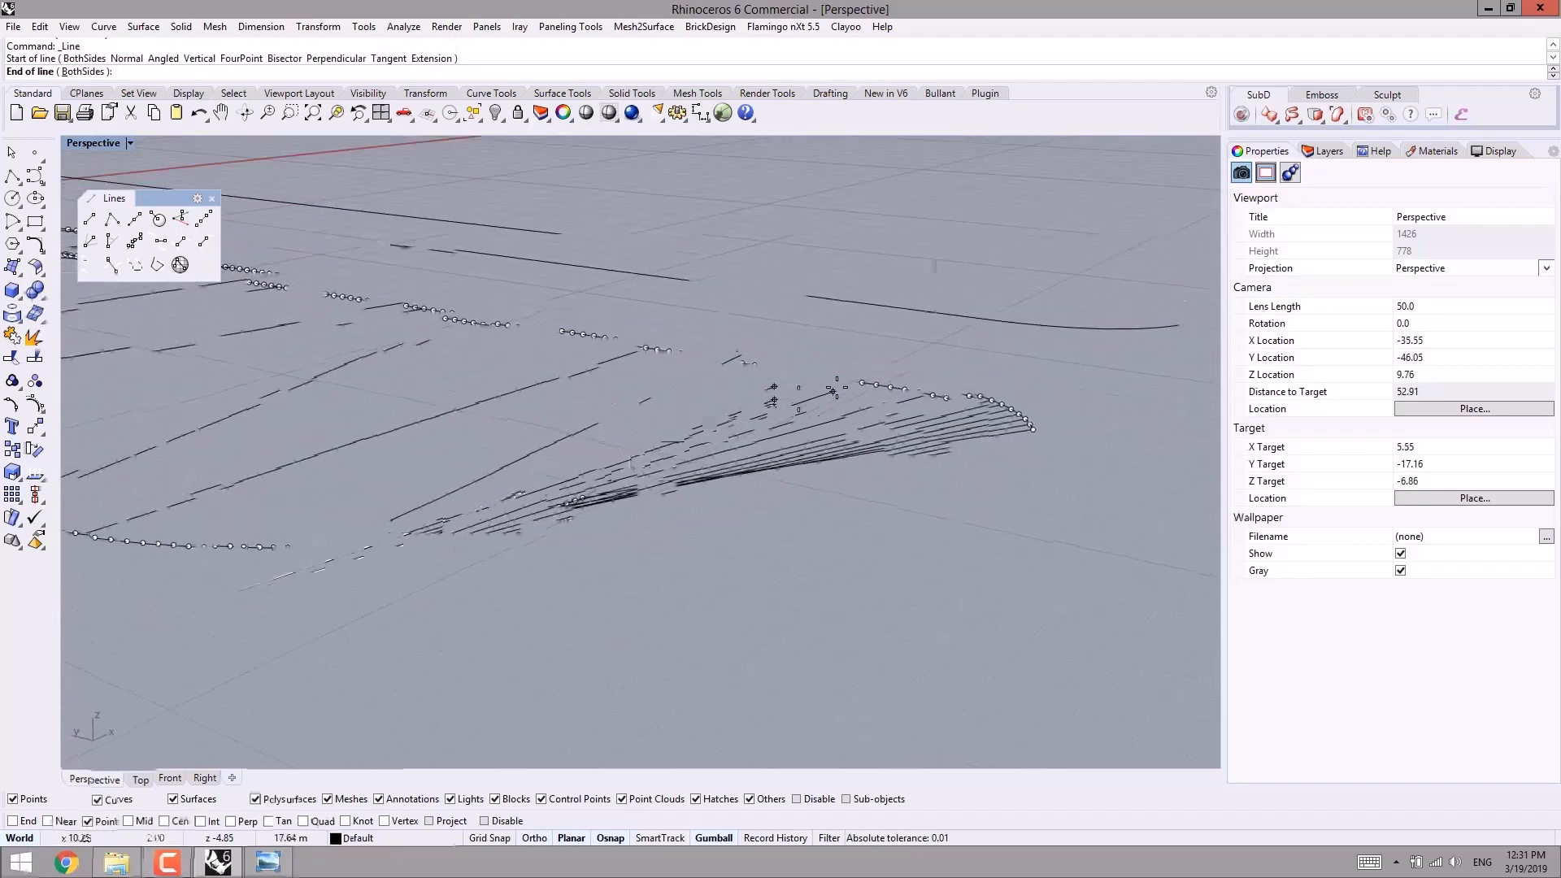
click(910, 358)
right_click(866, 392)
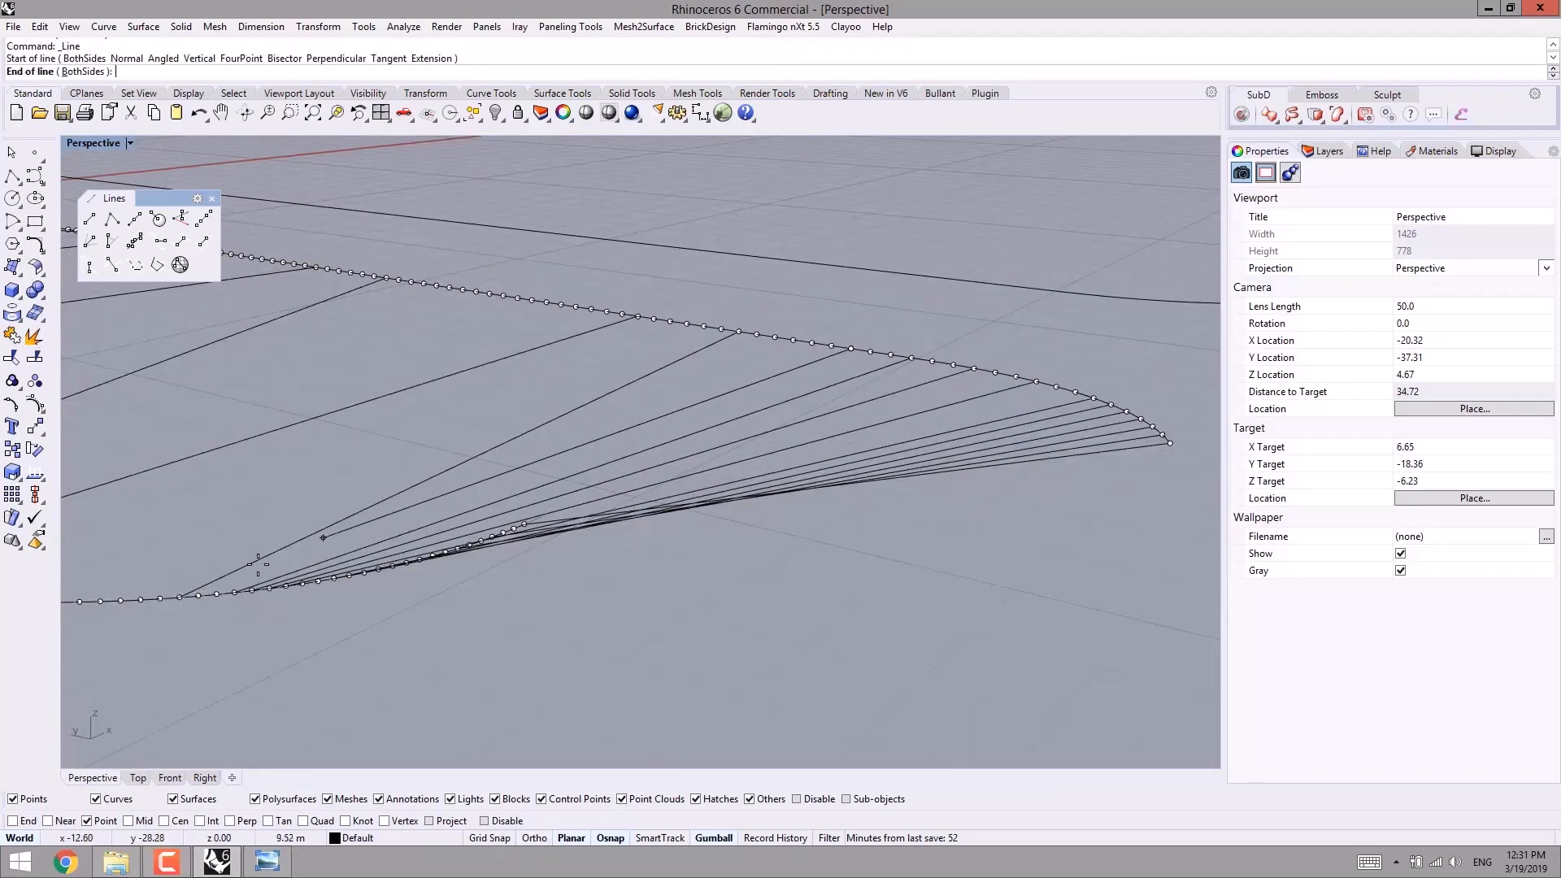
click(199, 596)
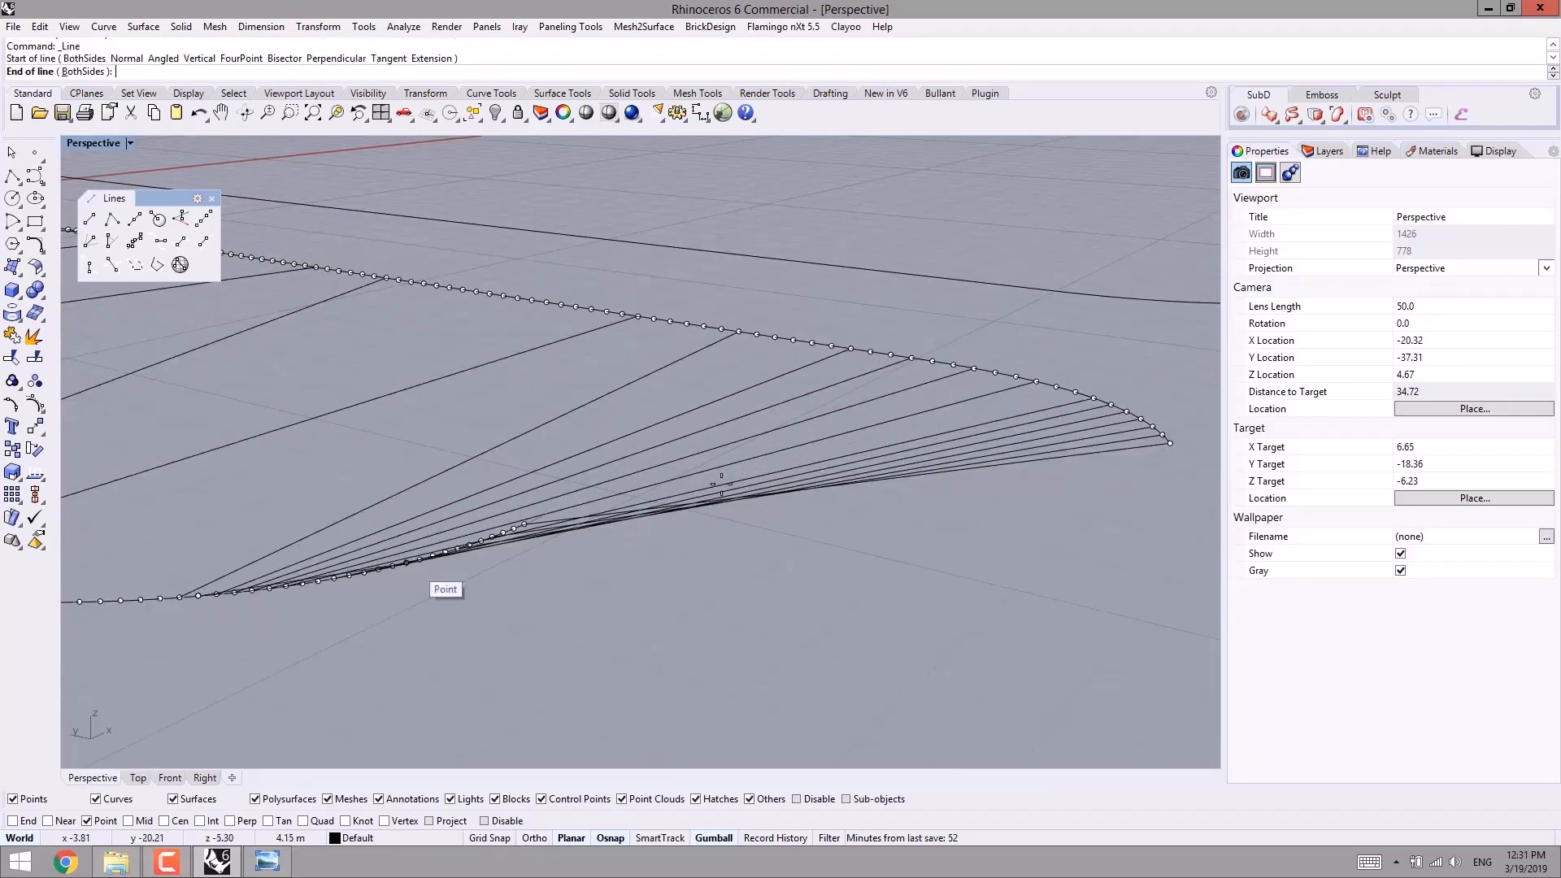
- Finish this bay's last thin cable, and draw the next bay's first from the adjacent deck point to the third arc point past the main cable
click(789, 342)
right_click(719, 344)
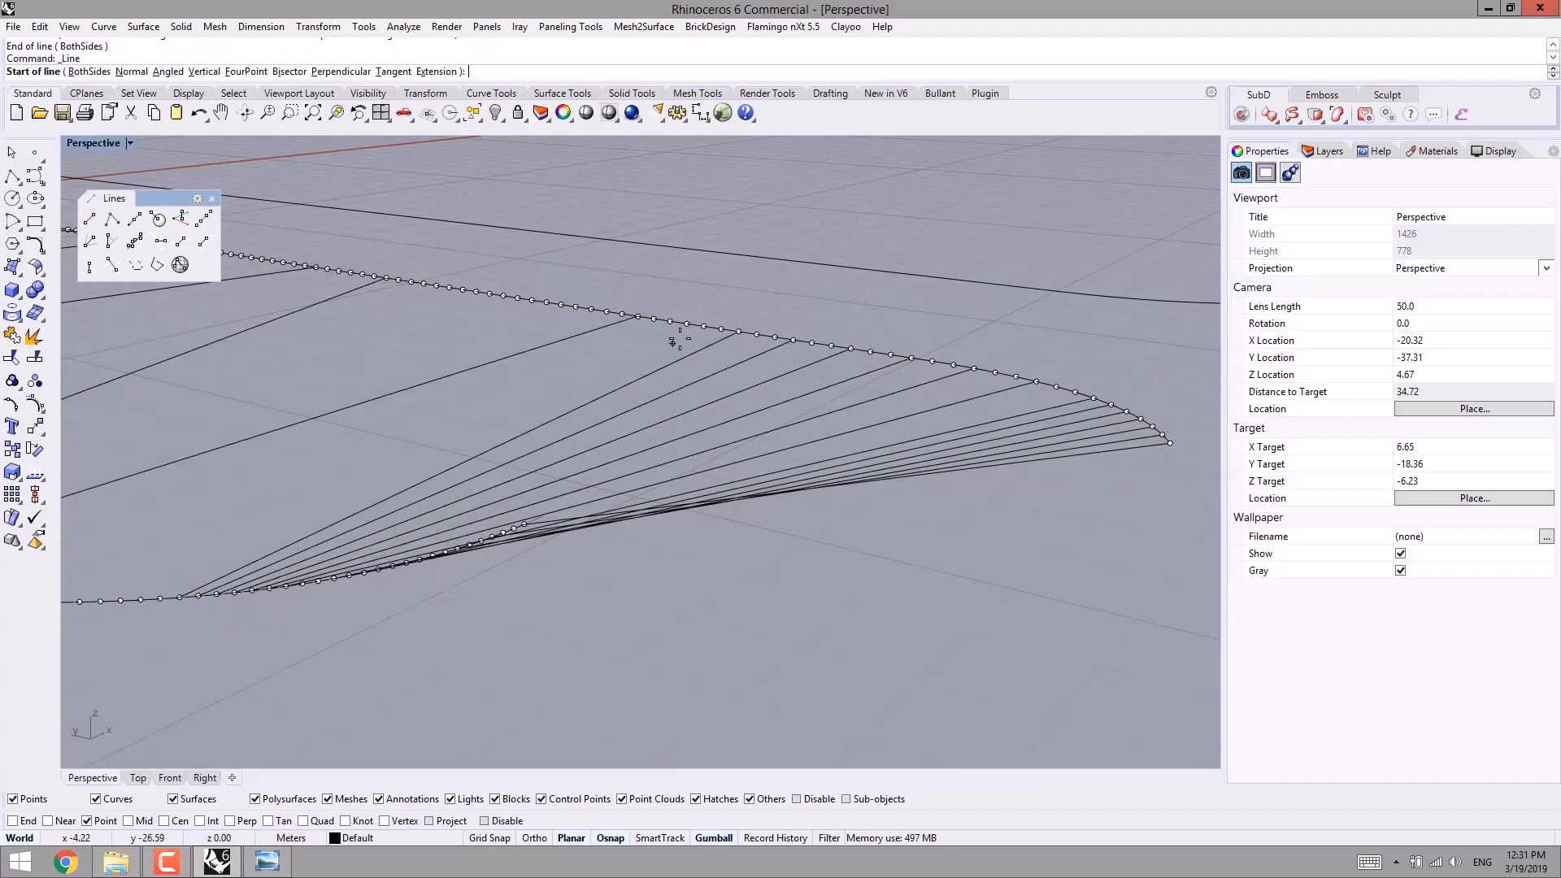
click(717, 329)
shift+right_drag(445, 451, 636, 439)
click(430, 580)
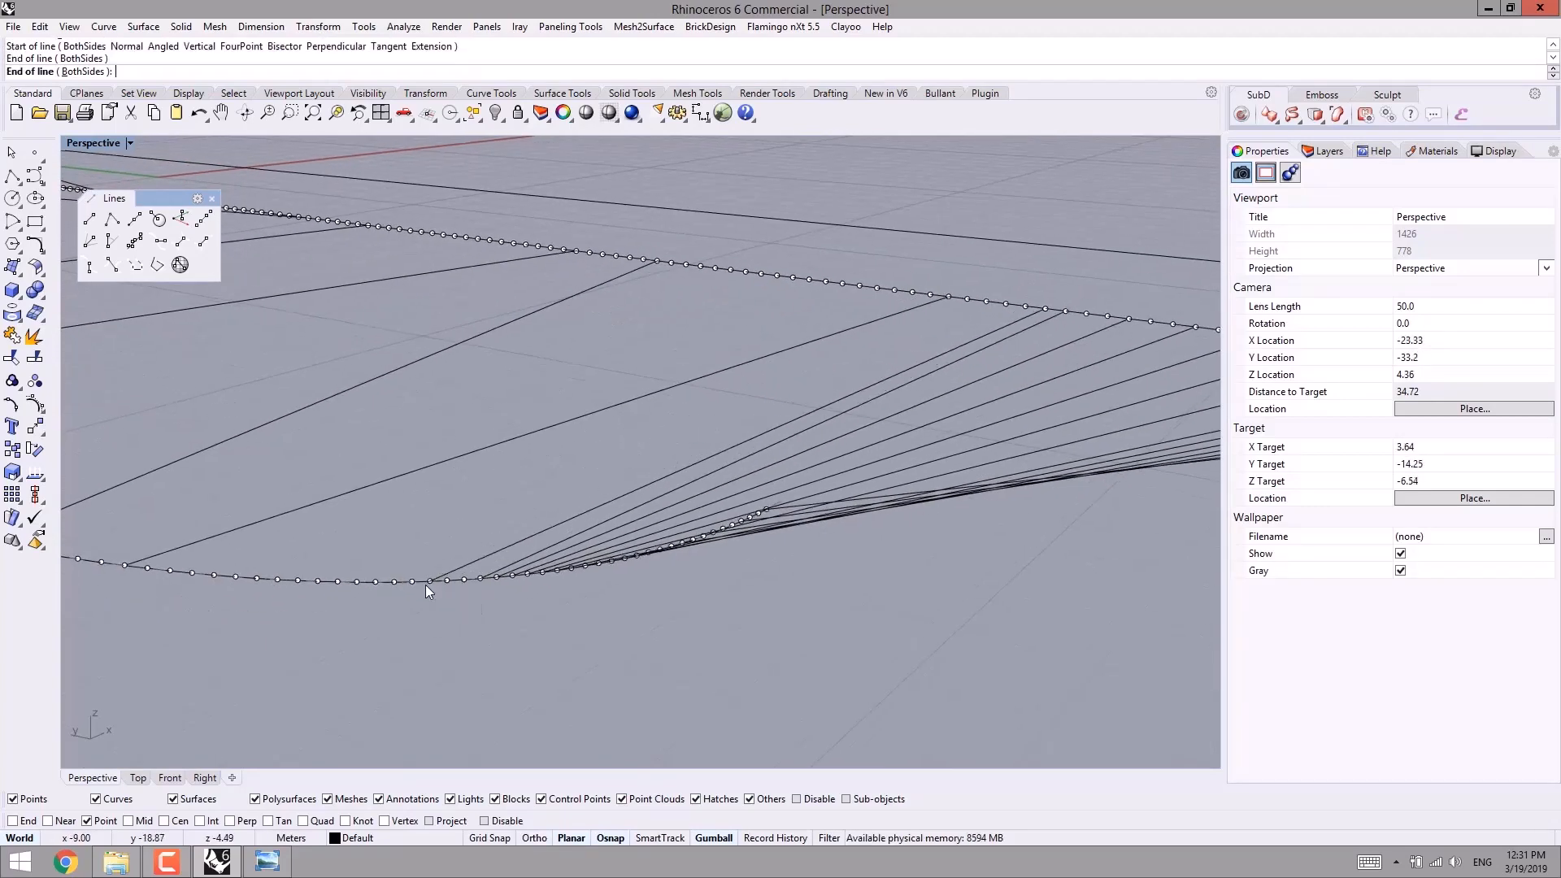
- Draw the bay's second and third thin cables, joining every third arc point to consecutive deck points
right_click(429, 582)
click(358, 582)
right_click(362, 585)
right_click(374, 583)
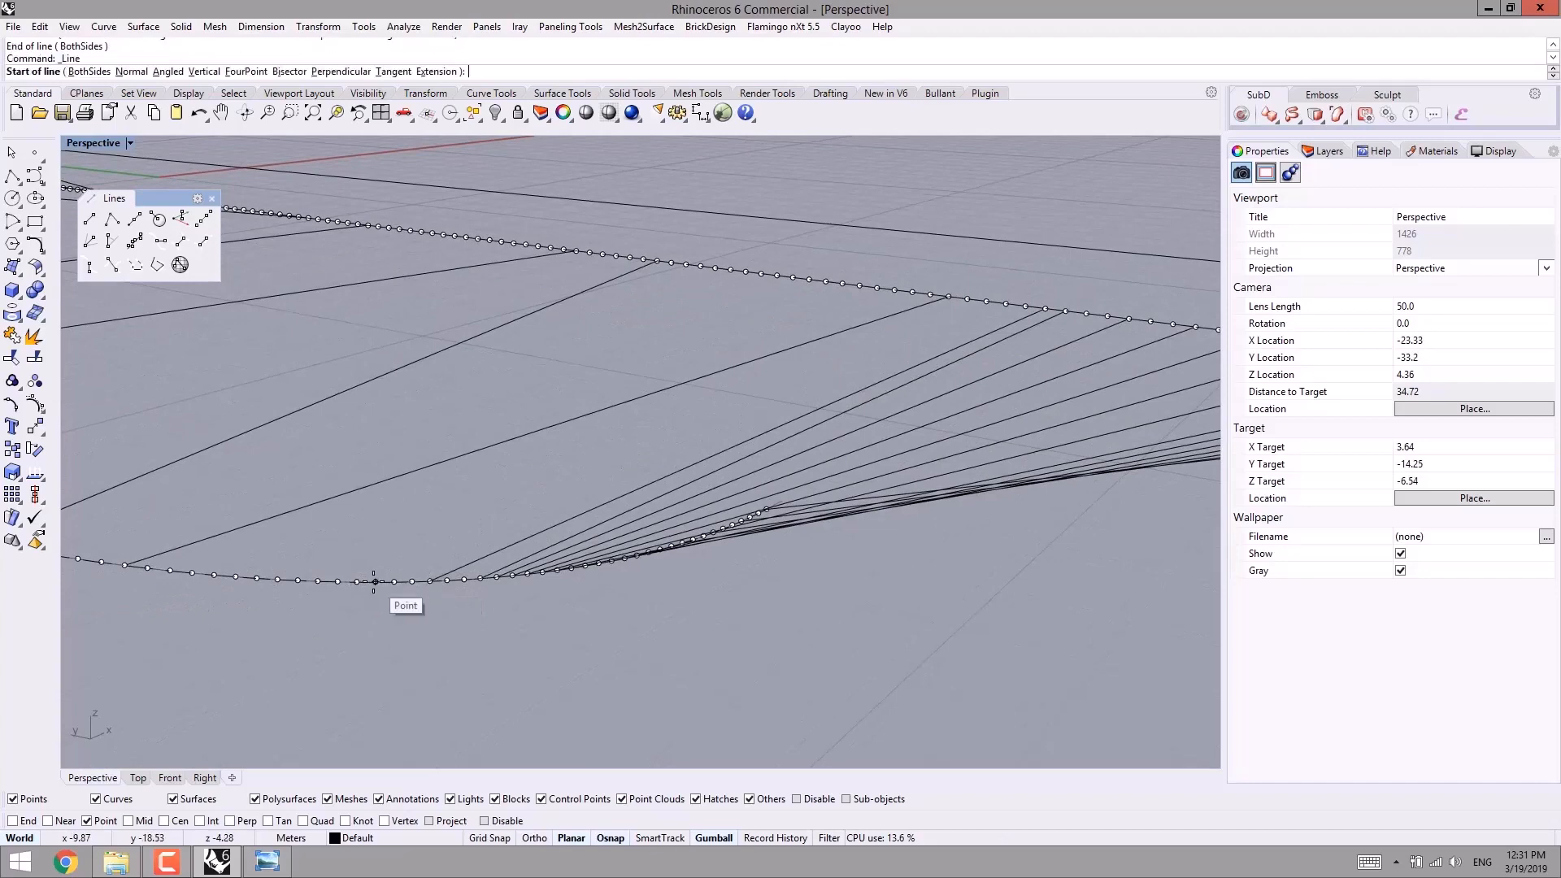
click(376, 581)
click(1024, 306)
right_click(1021, 306)
click(1024, 307)
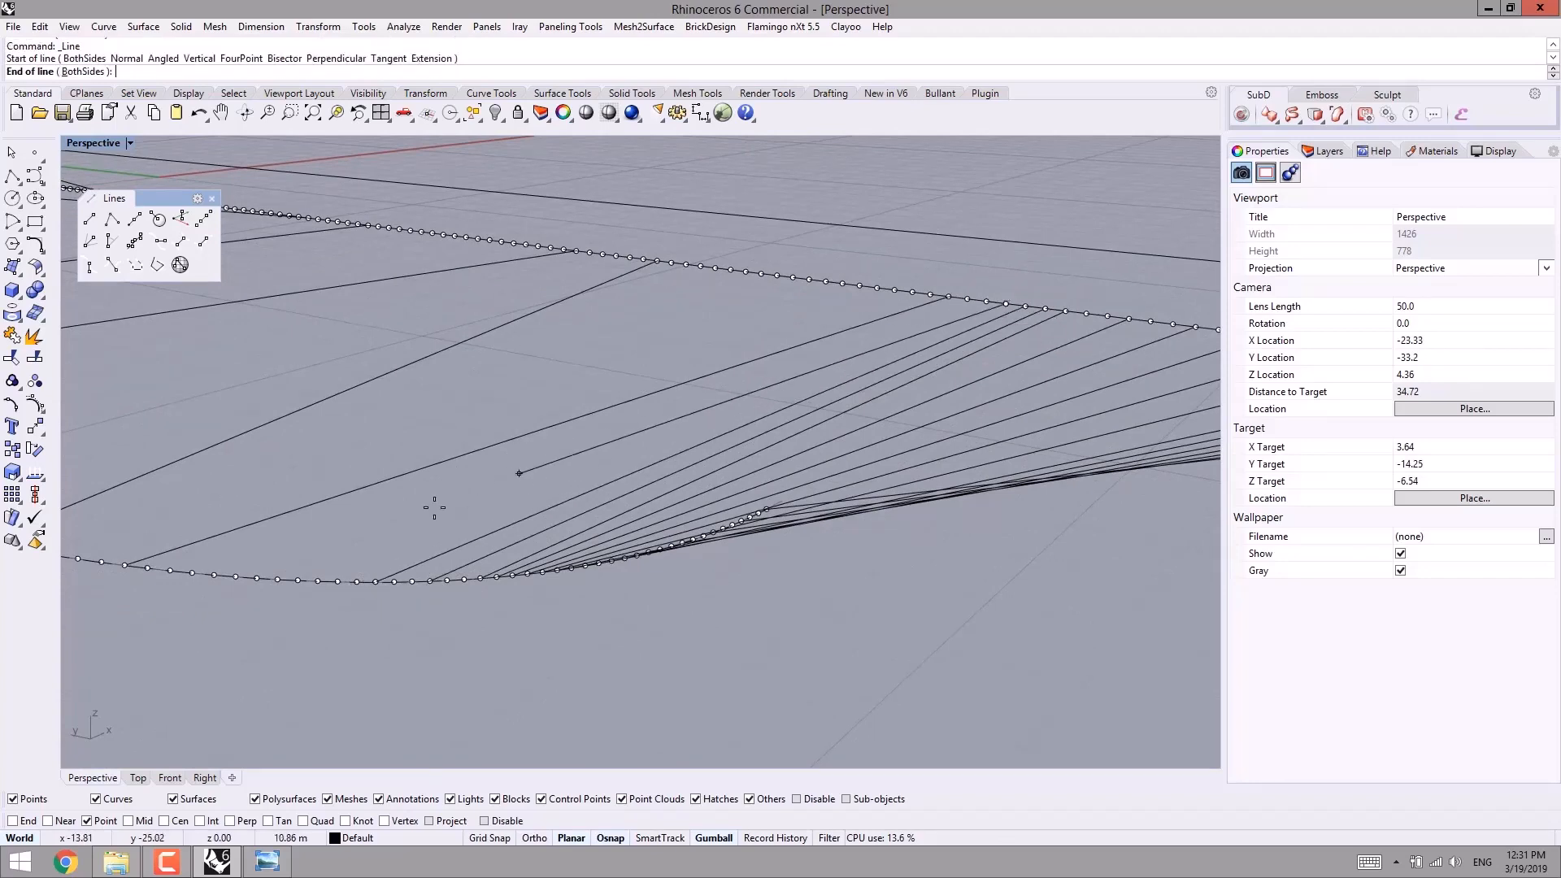
click(318, 582)
- Draw the fourth and fifth thin cables at the same spacing, completing the bay up to the next main cable
right_click(285, 608)
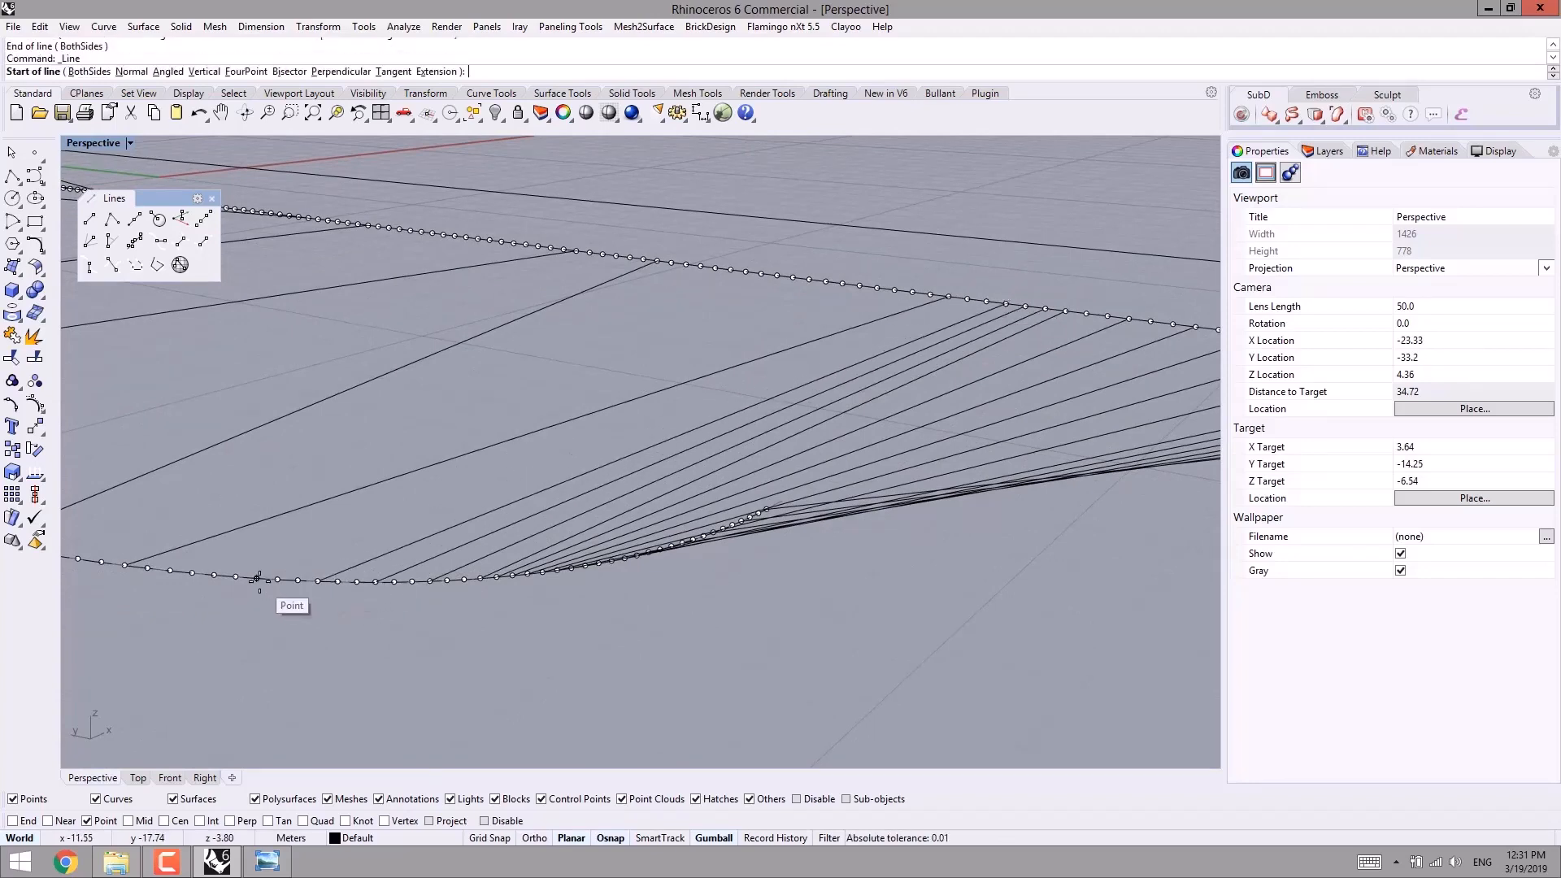
click(257, 579)
click(975, 307)
right_click(974, 306)
click(974, 307)
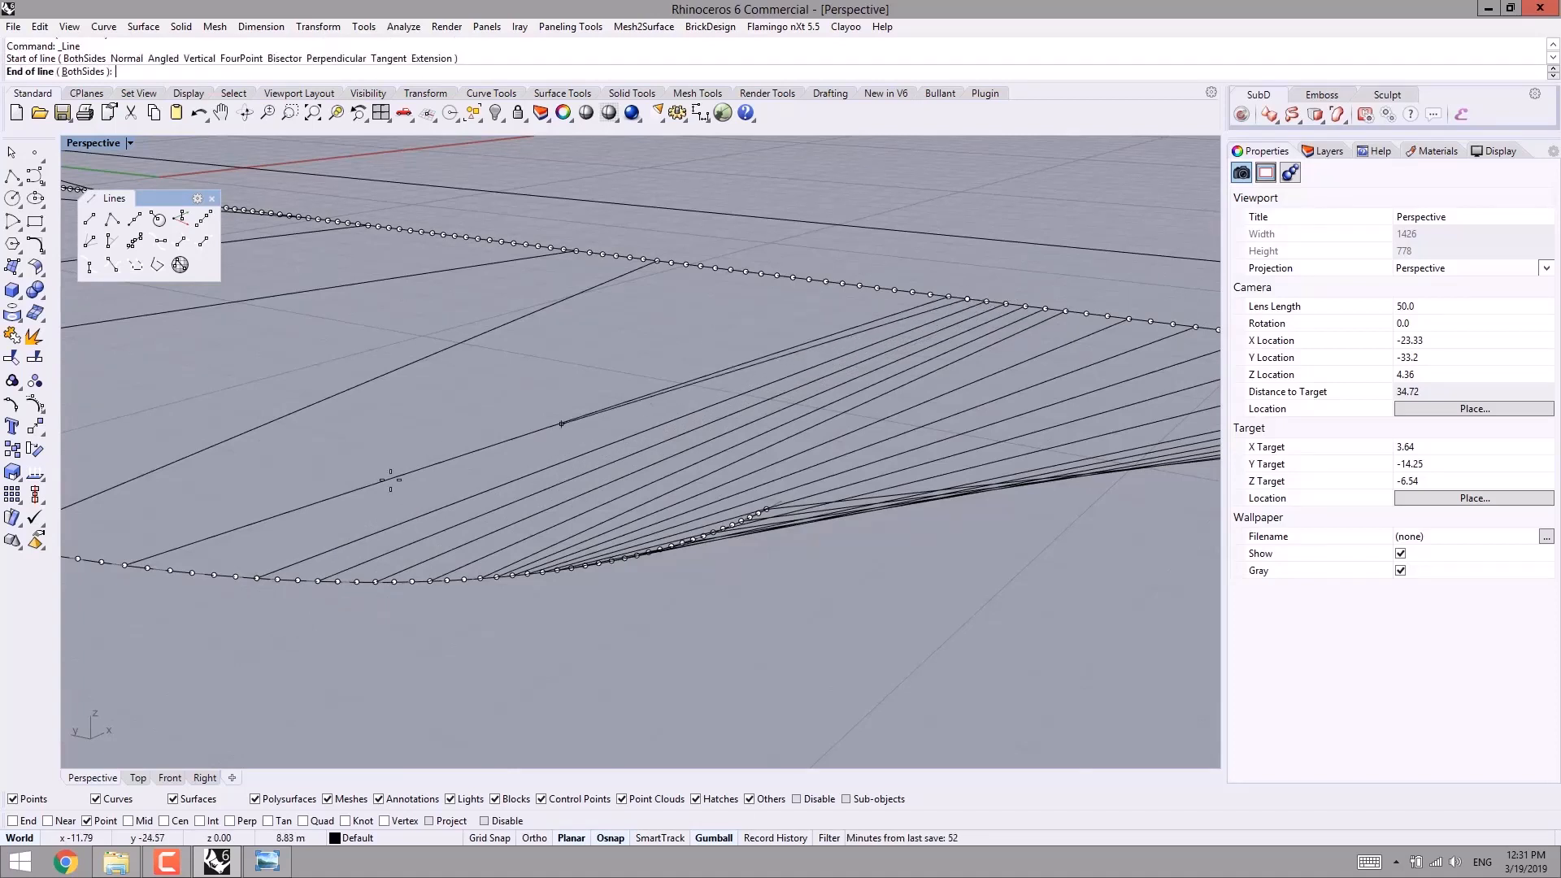
click(195, 571)
- Draw the next bay's first two thin cables, joining consecutive arc points past the main cable to every third deck point
right_click(195, 571)
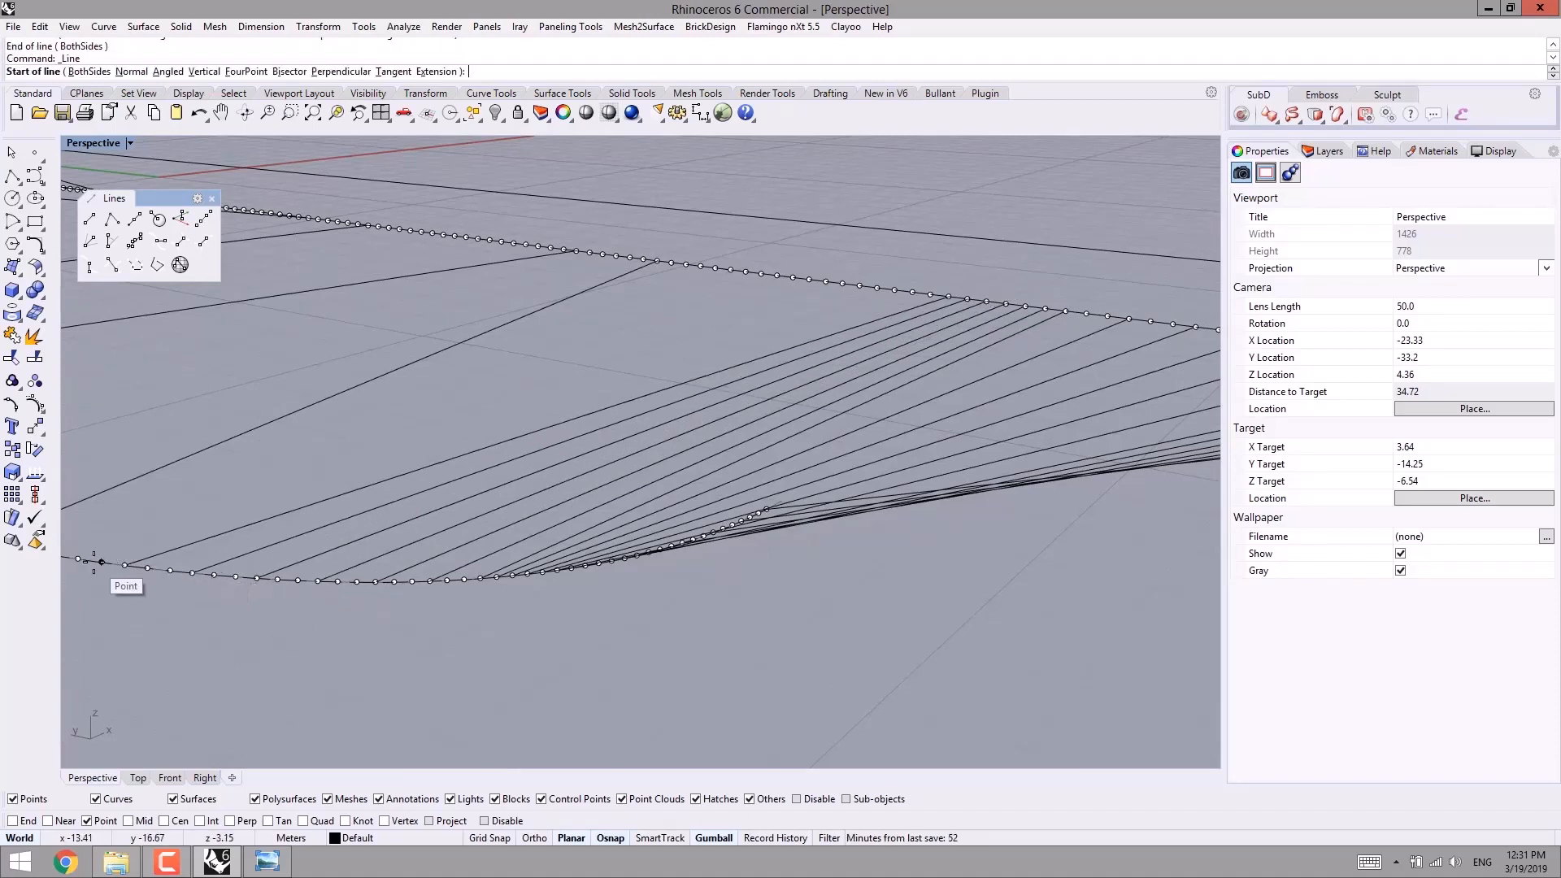
click(98, 562)
click(892, 295)
right_click(893, 296)
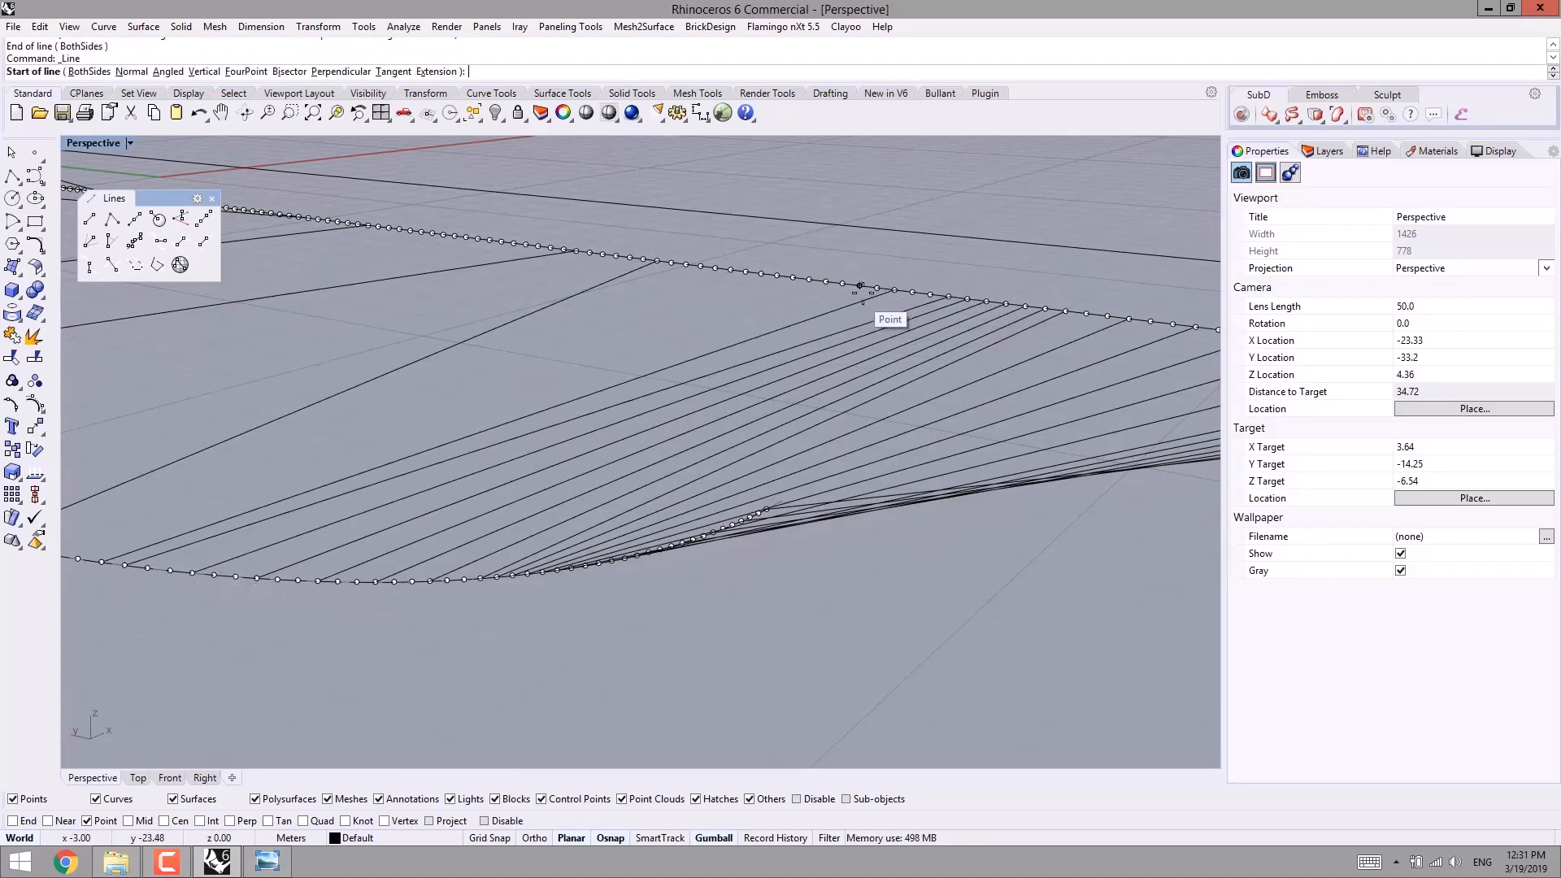
click(841, 284)
shift+right_drag(248, 528, 340, 528)
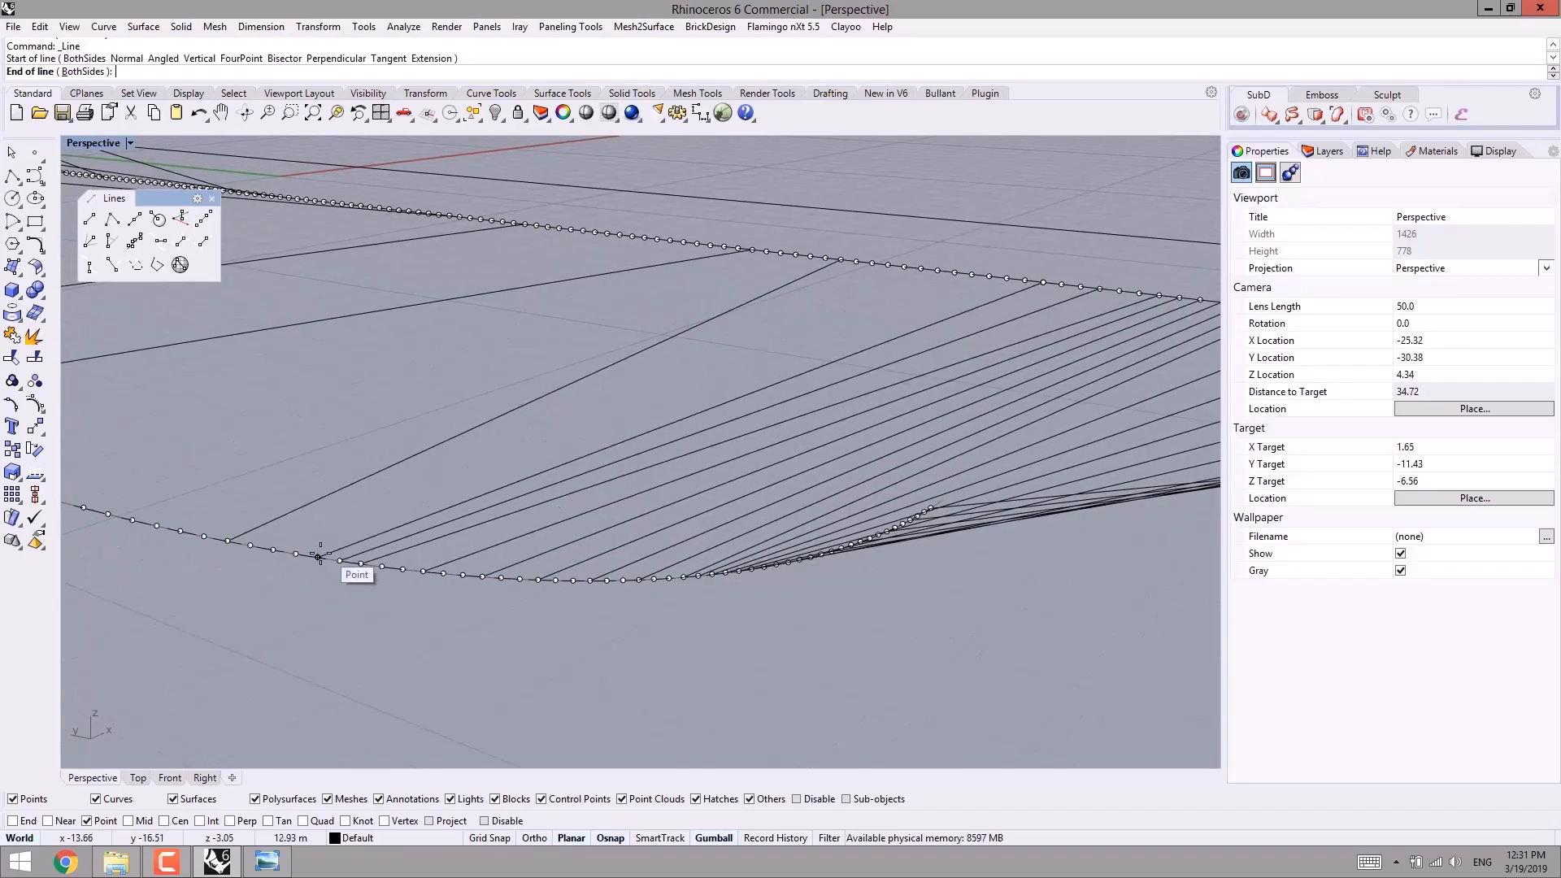
click(322, 555)
- Complete this bay with three more thin cables between consecutive arc points and every third deck point
right_click(322, 555)
click(298, 553)
click(971, 275)
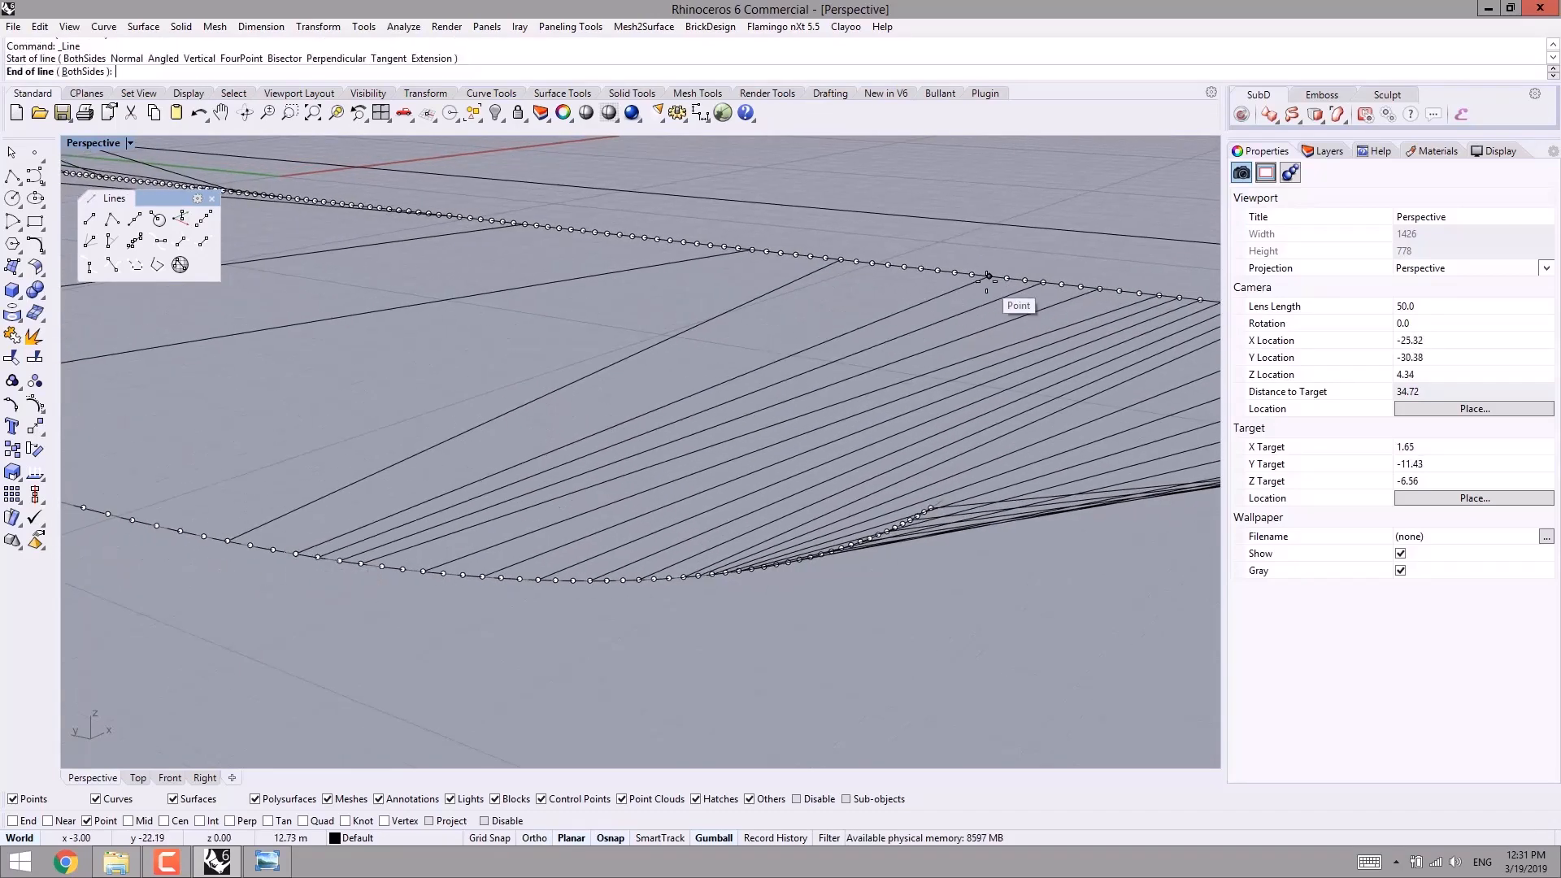
right_click(971, 275)
click(937, 271)
click(273, 549)
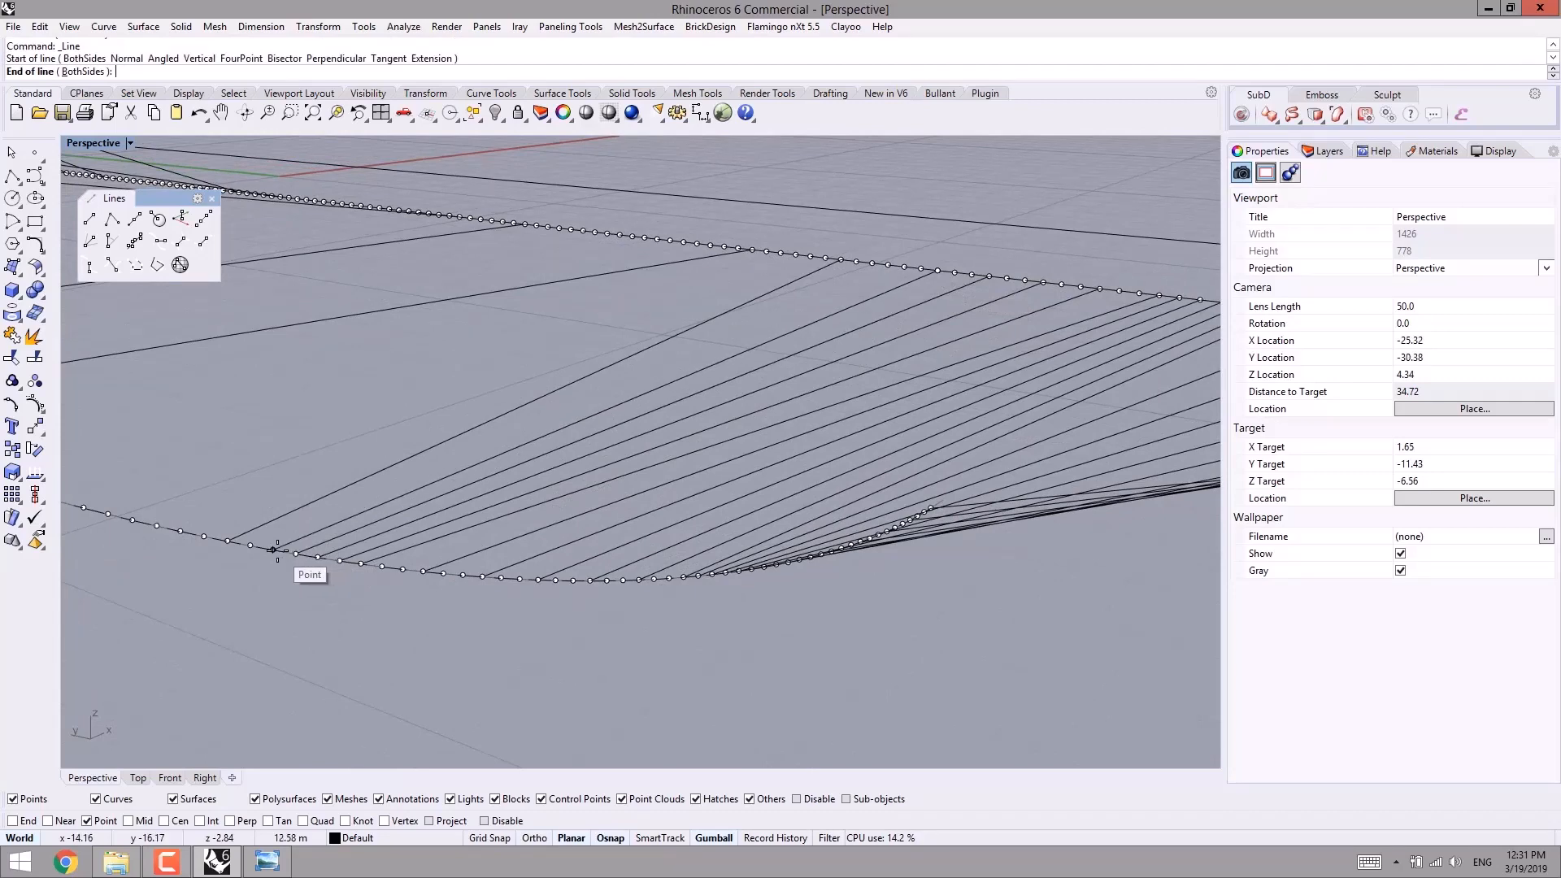
right_click(273, 551)
click(250, 545)
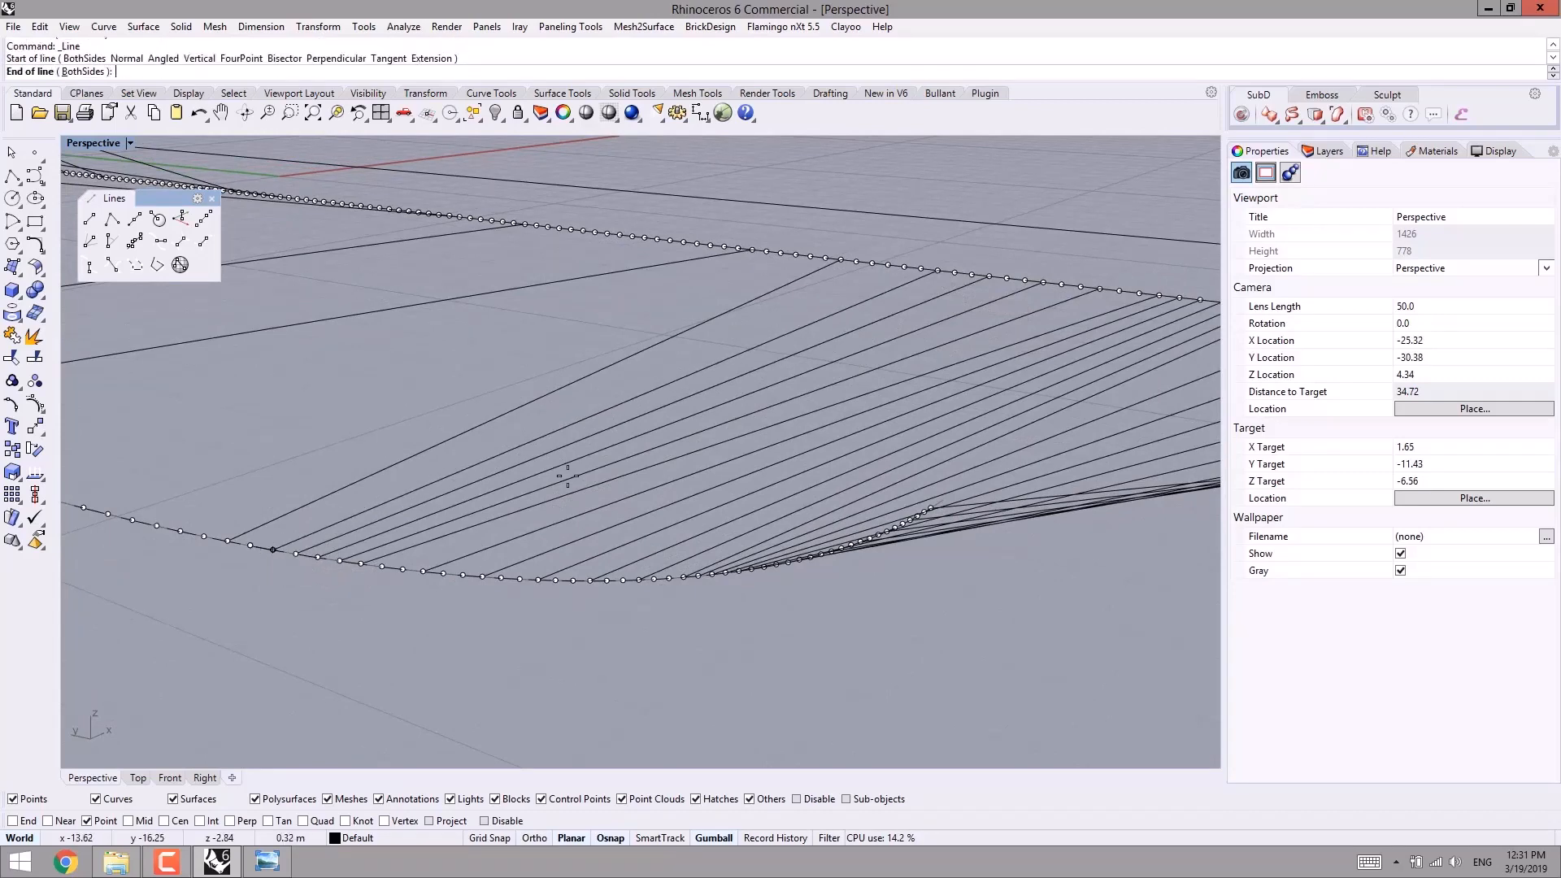
click(872, 264)
- Draw the following bay's first two thin cables, joining consecutive deck points past the main cable to every third arc point
right_click(873, 265)
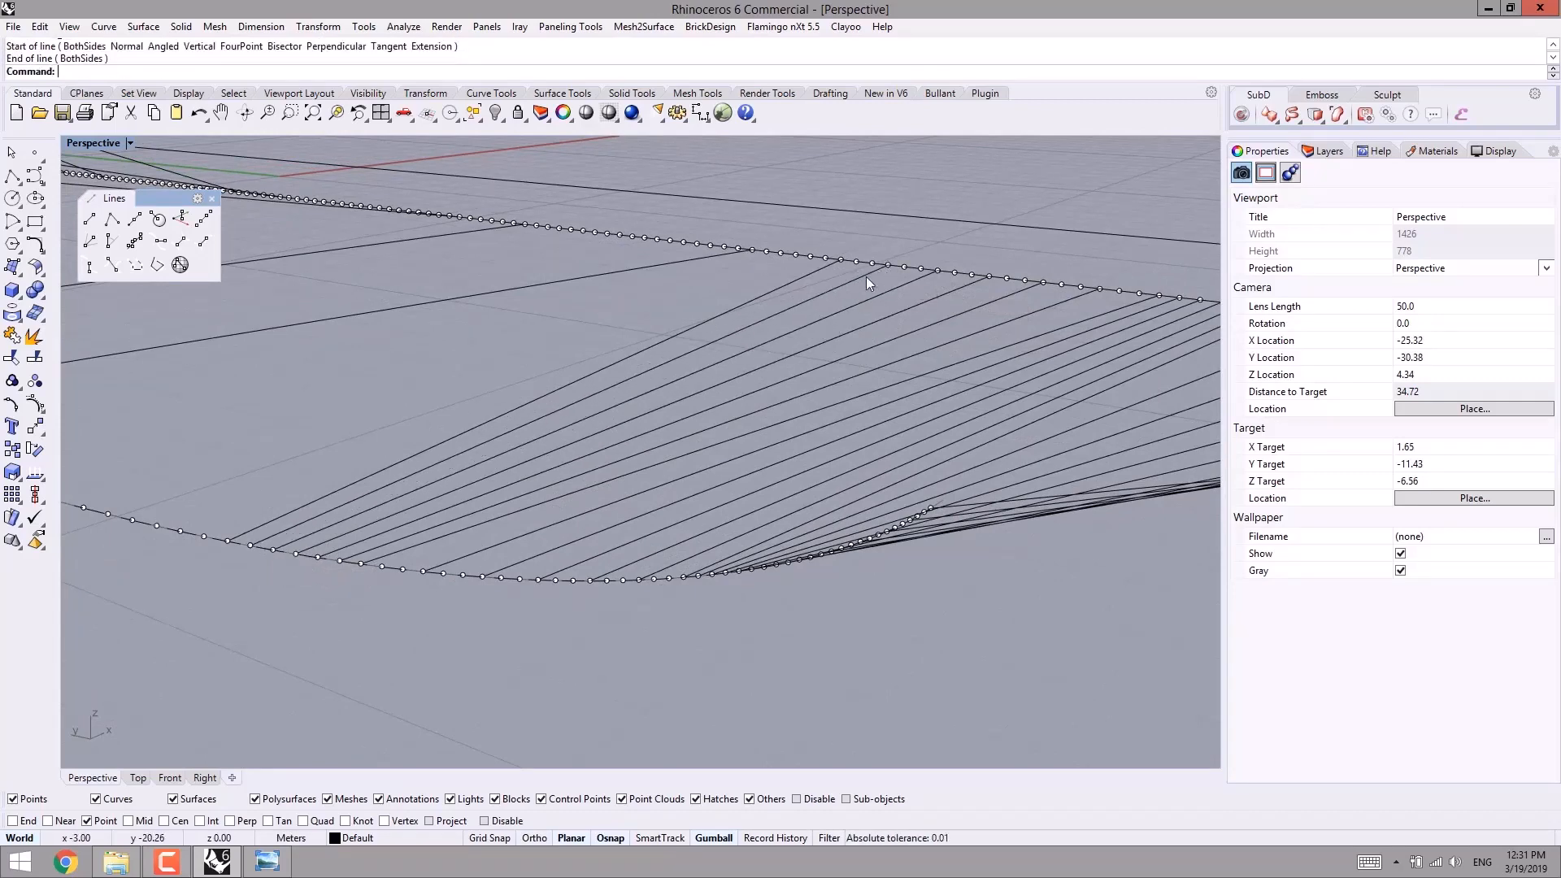
click(823, 259)
click(156, 525)
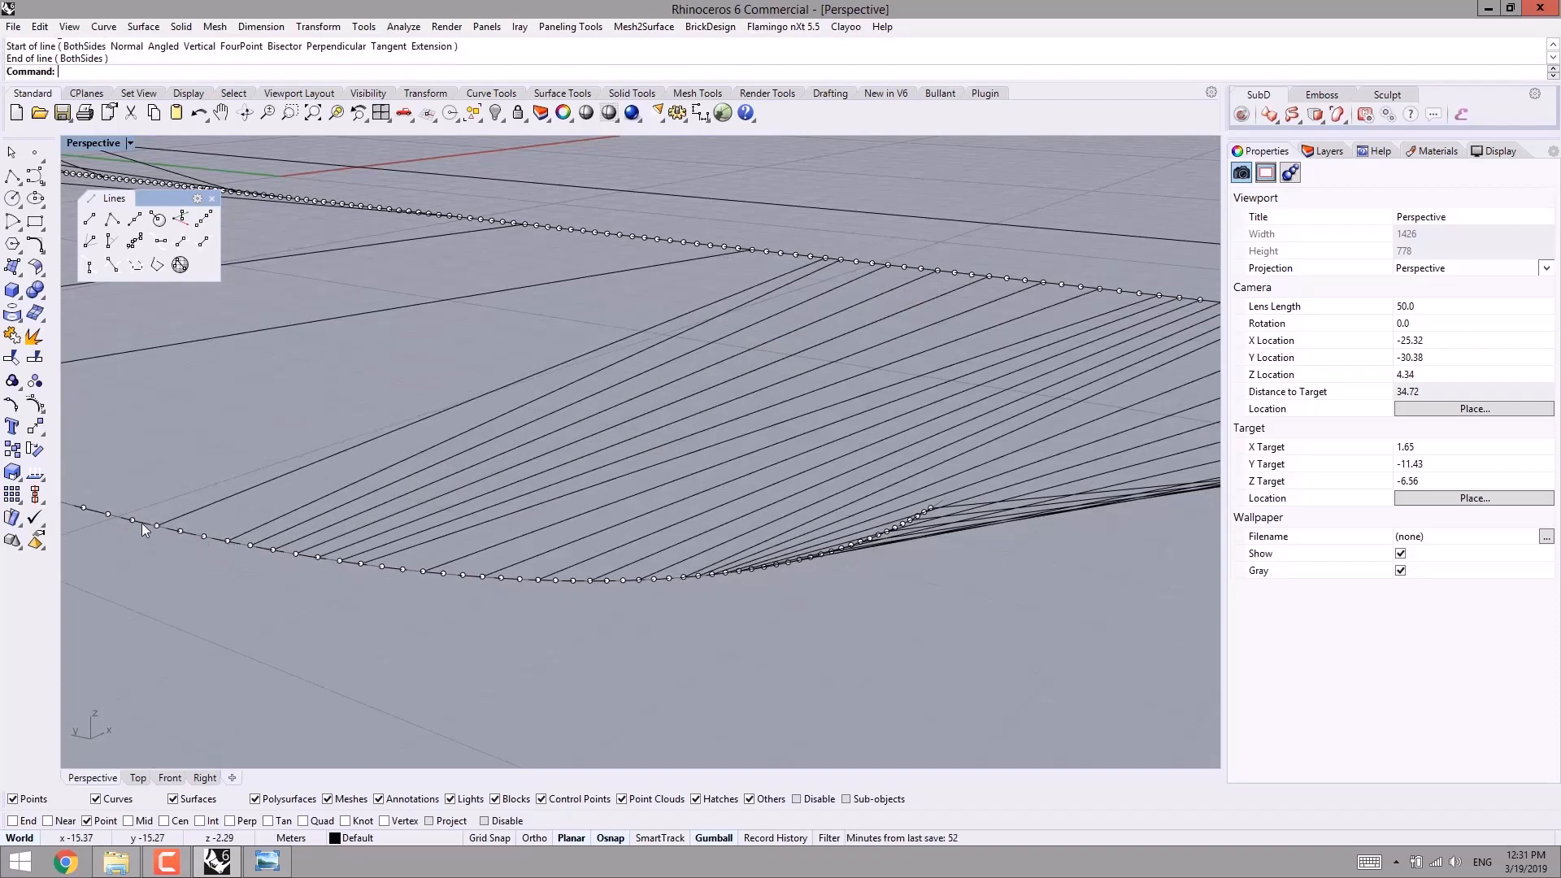
right_click(87, 507)
click(84, 508)
shift+right_drag(464, 338, 583, 412)
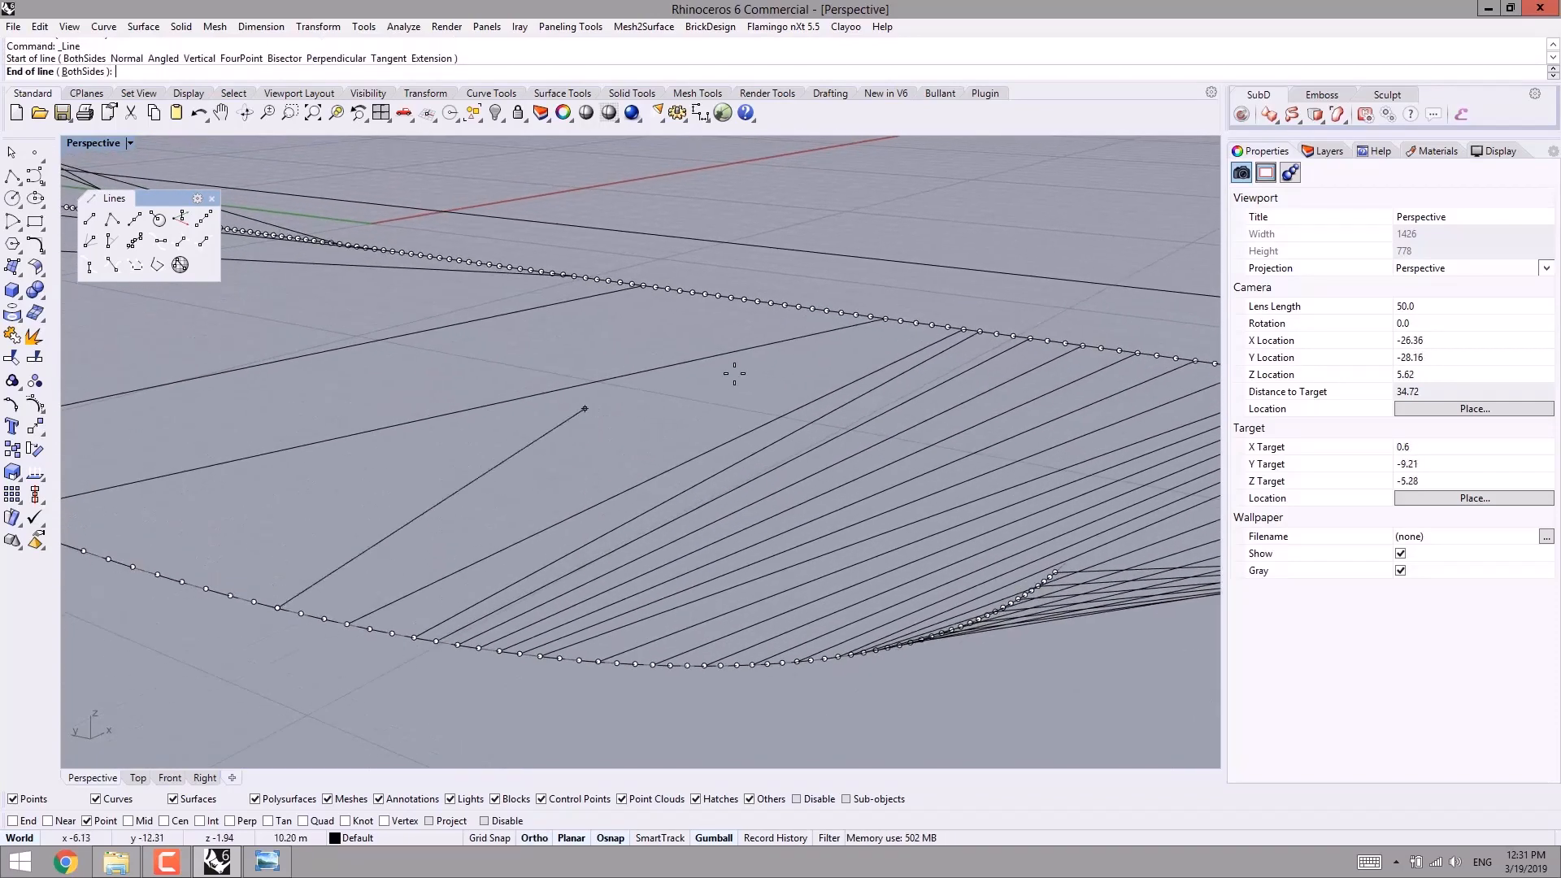
click(947, 327)
- Draw the bay's remaining three thin cables from consecutive deck points to every third arc point
right_click(946, 327)
click(945, 327)
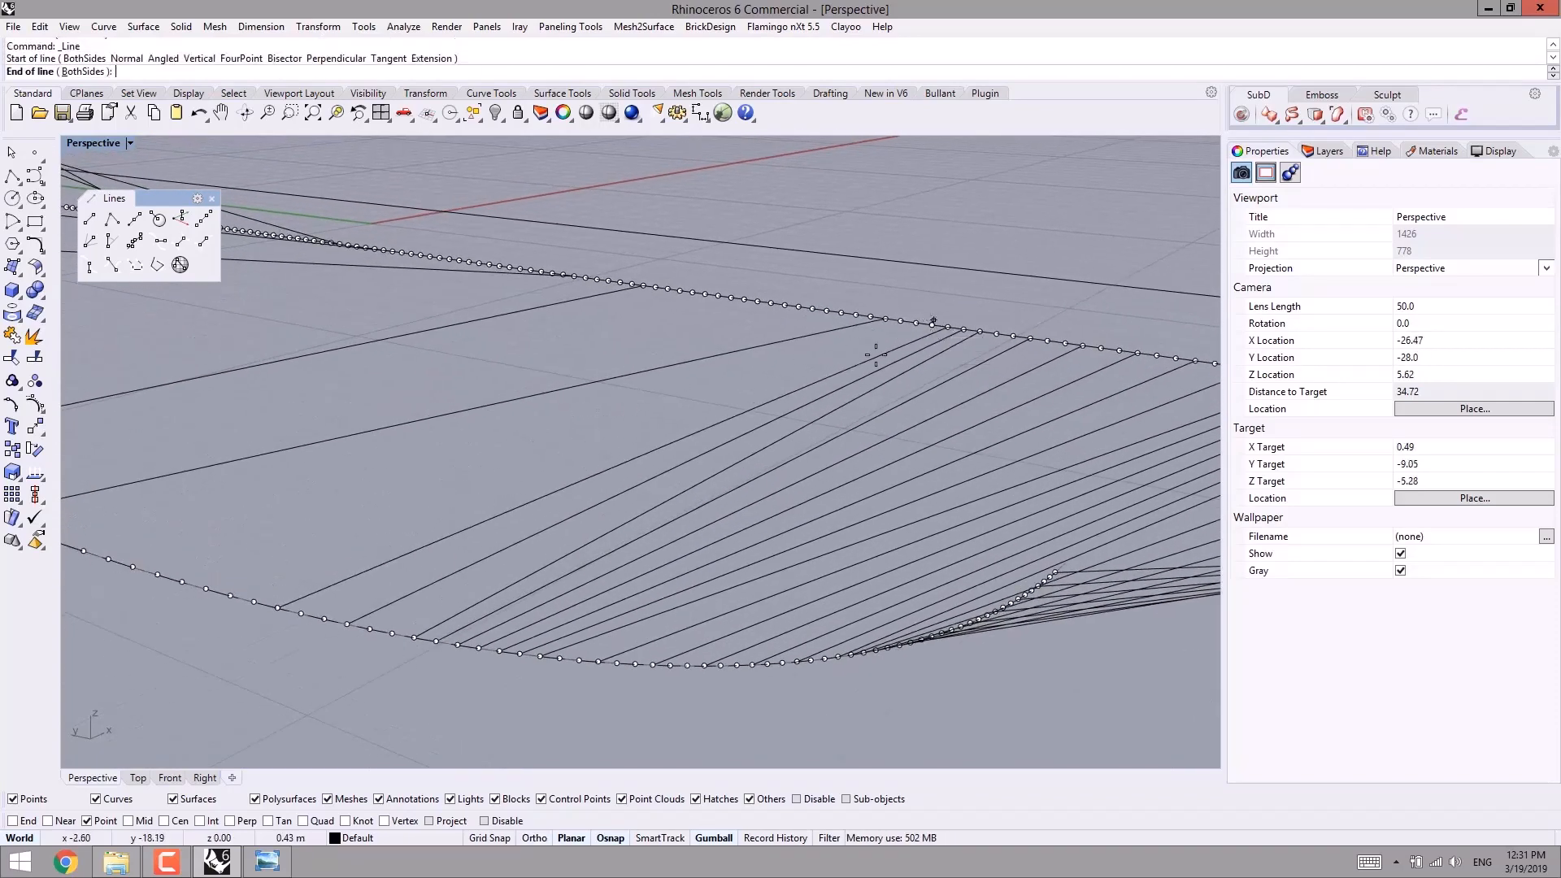
click(206, 588)
right_click(206, 588)
click(133, 567)
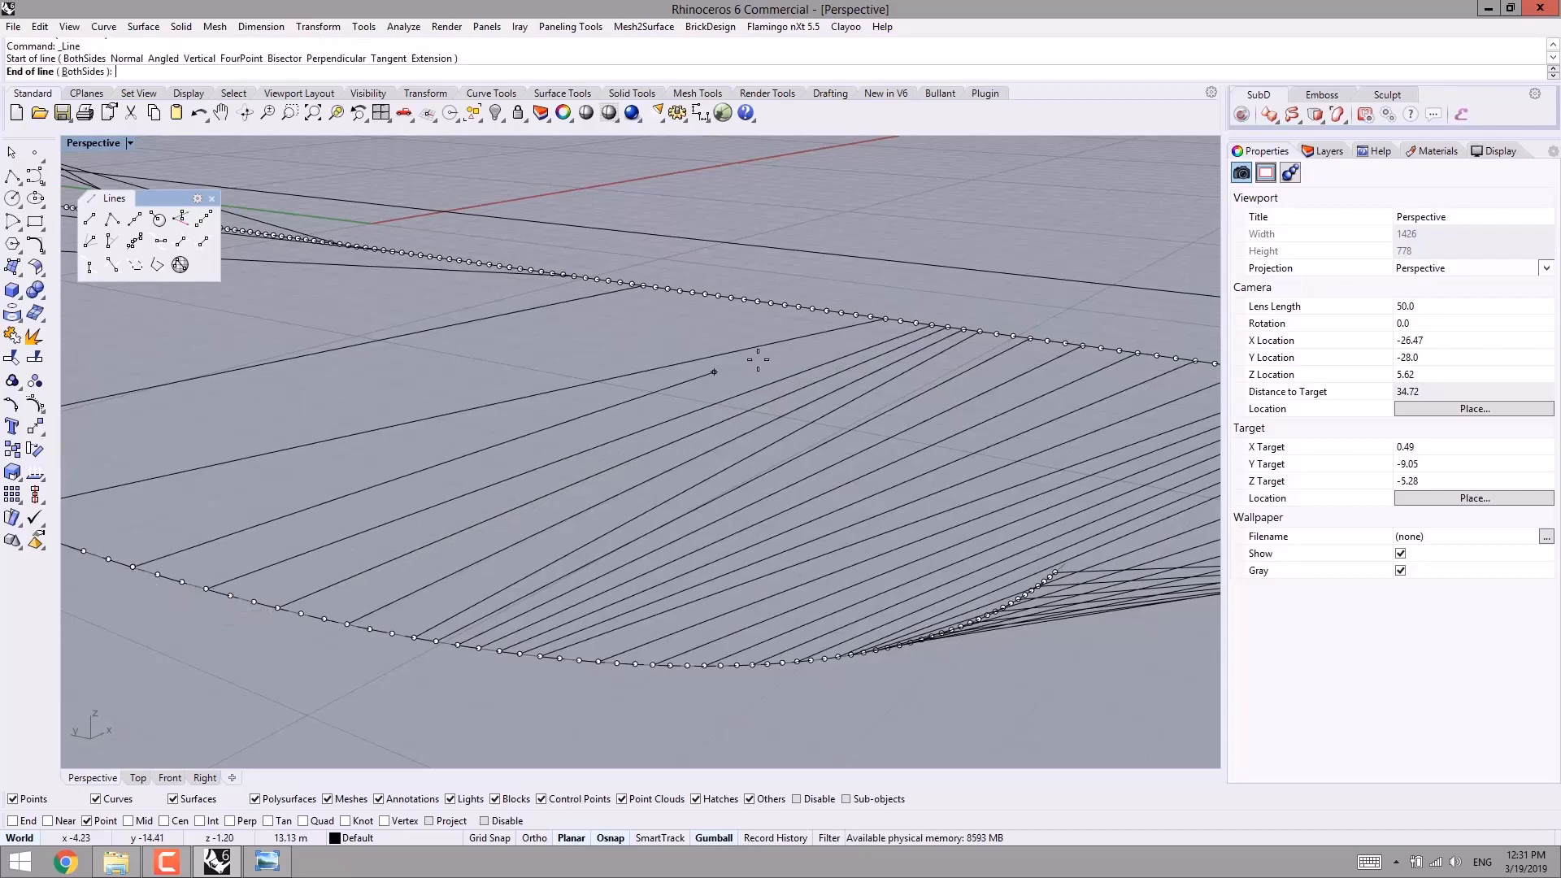
click(909, 323)
right_click(908, 327)
click(908, 327)
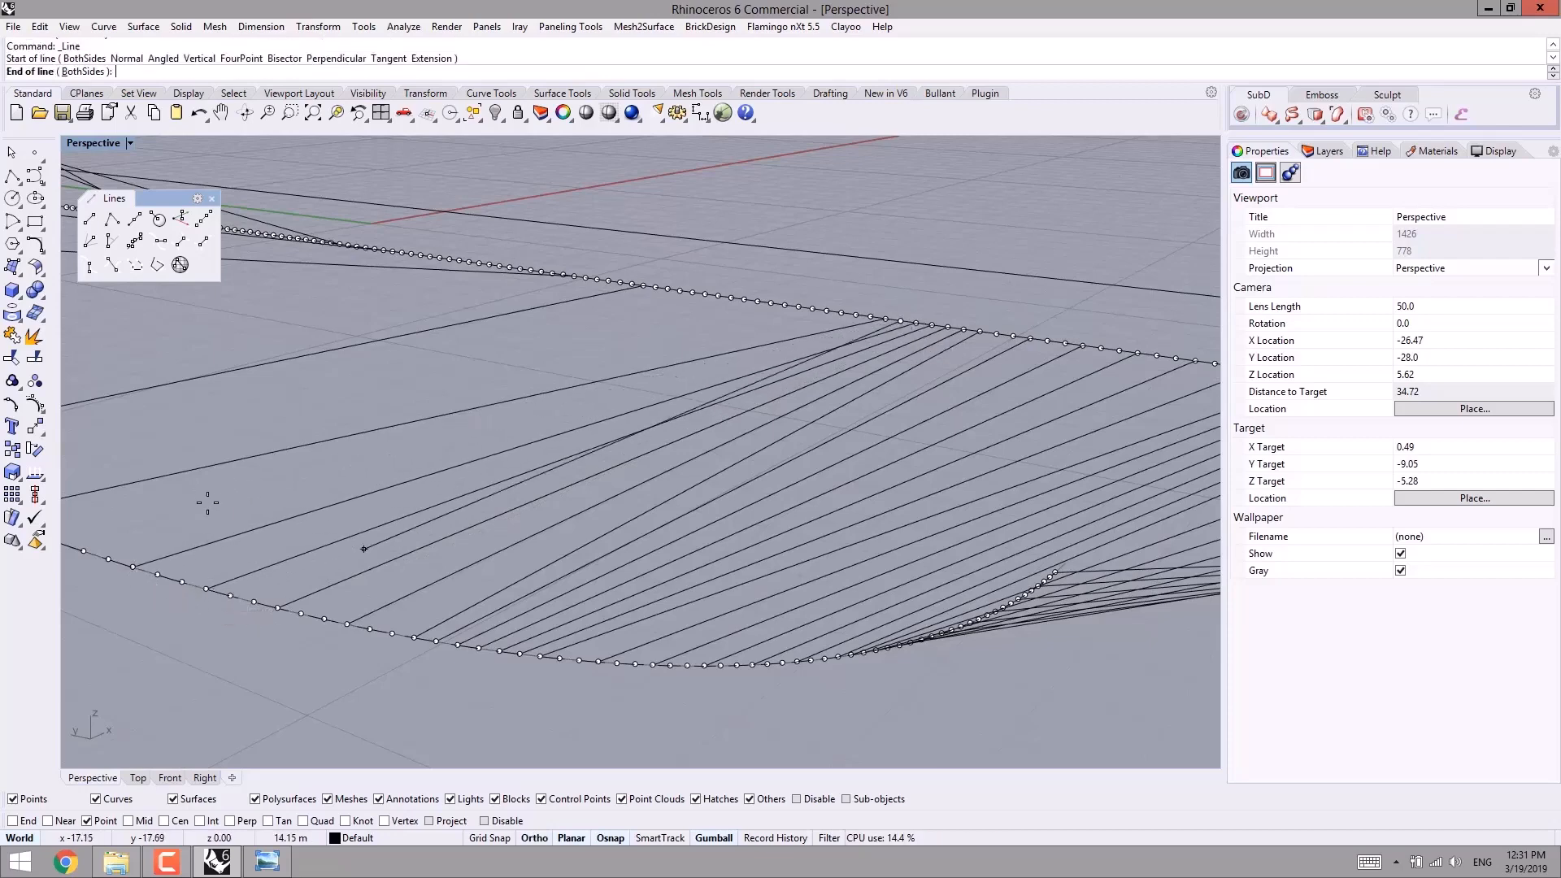
shift+right_drag(215, 509, 370, 521)
- Draw two thin cables in the next bay, from the first two arc points past the main cable to the third and sixth deck points
right_click(314, 561)
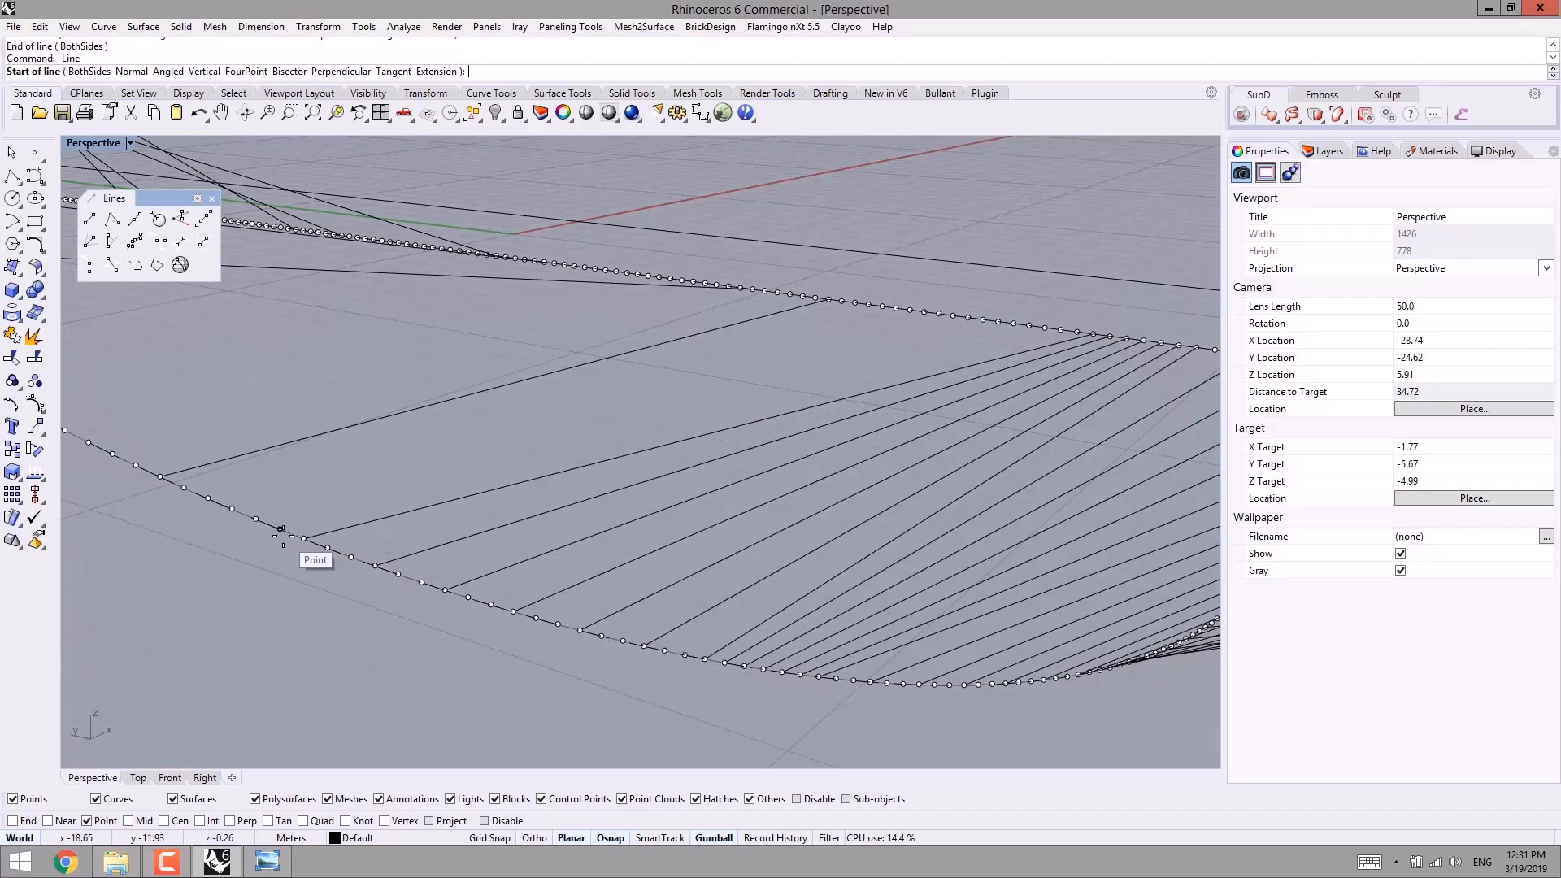
click(279, 530)
click(1044, 328)
right_drag(993, 367, 1013, 357)
right_click(1013, 354)
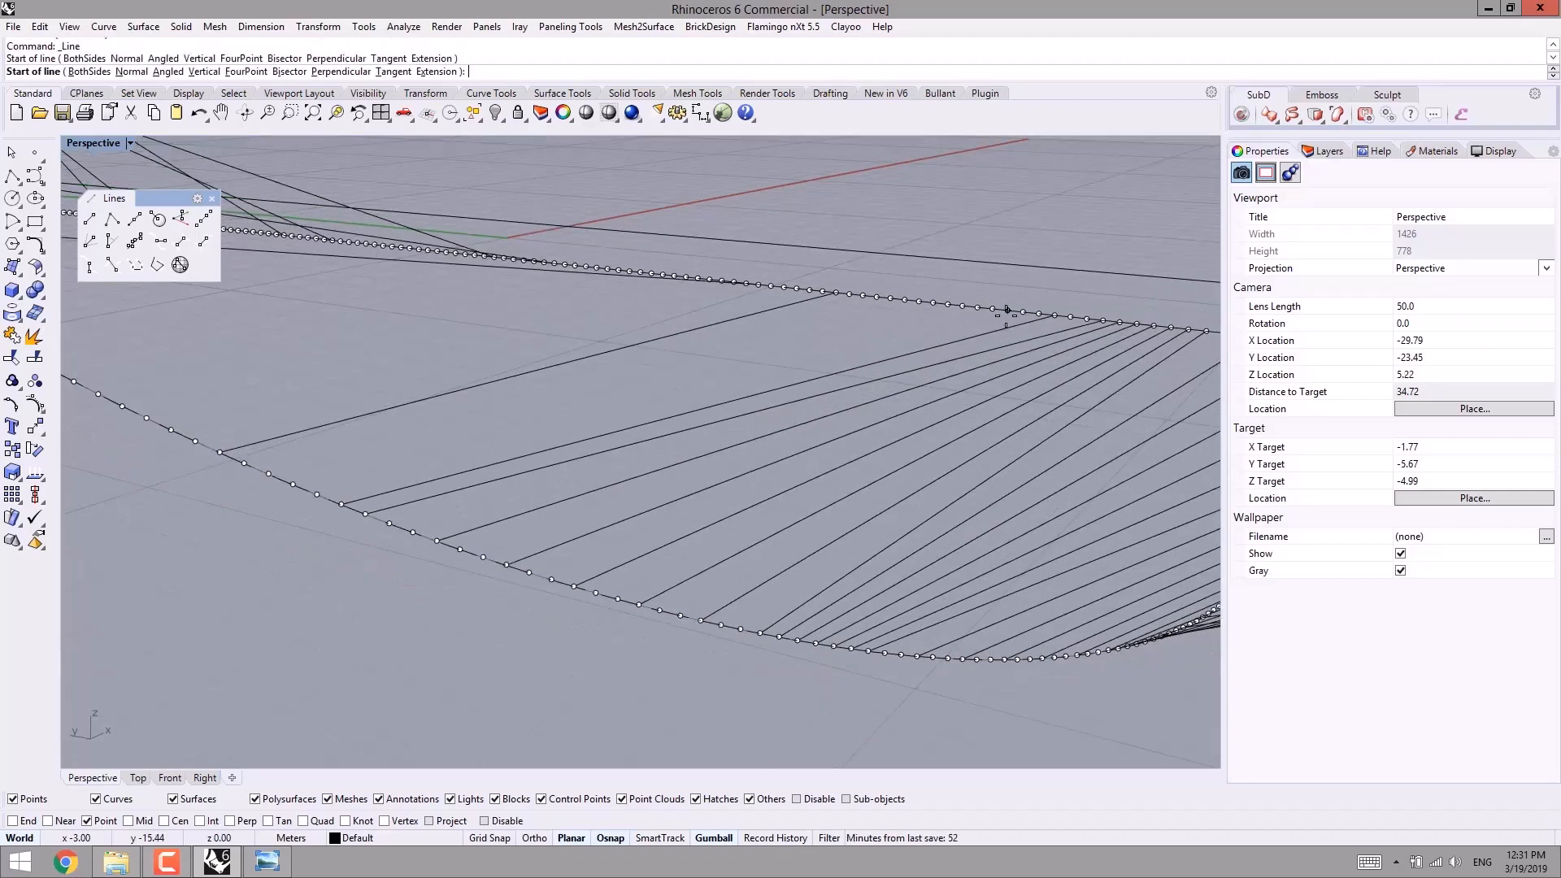
click(1007, 310)
click(318, 495)
- Draw the third to fifth thin cables of this bay, joining consecutive arc points to every third deck point up to the main cable
right_click(322, 495)
click(293, 485)
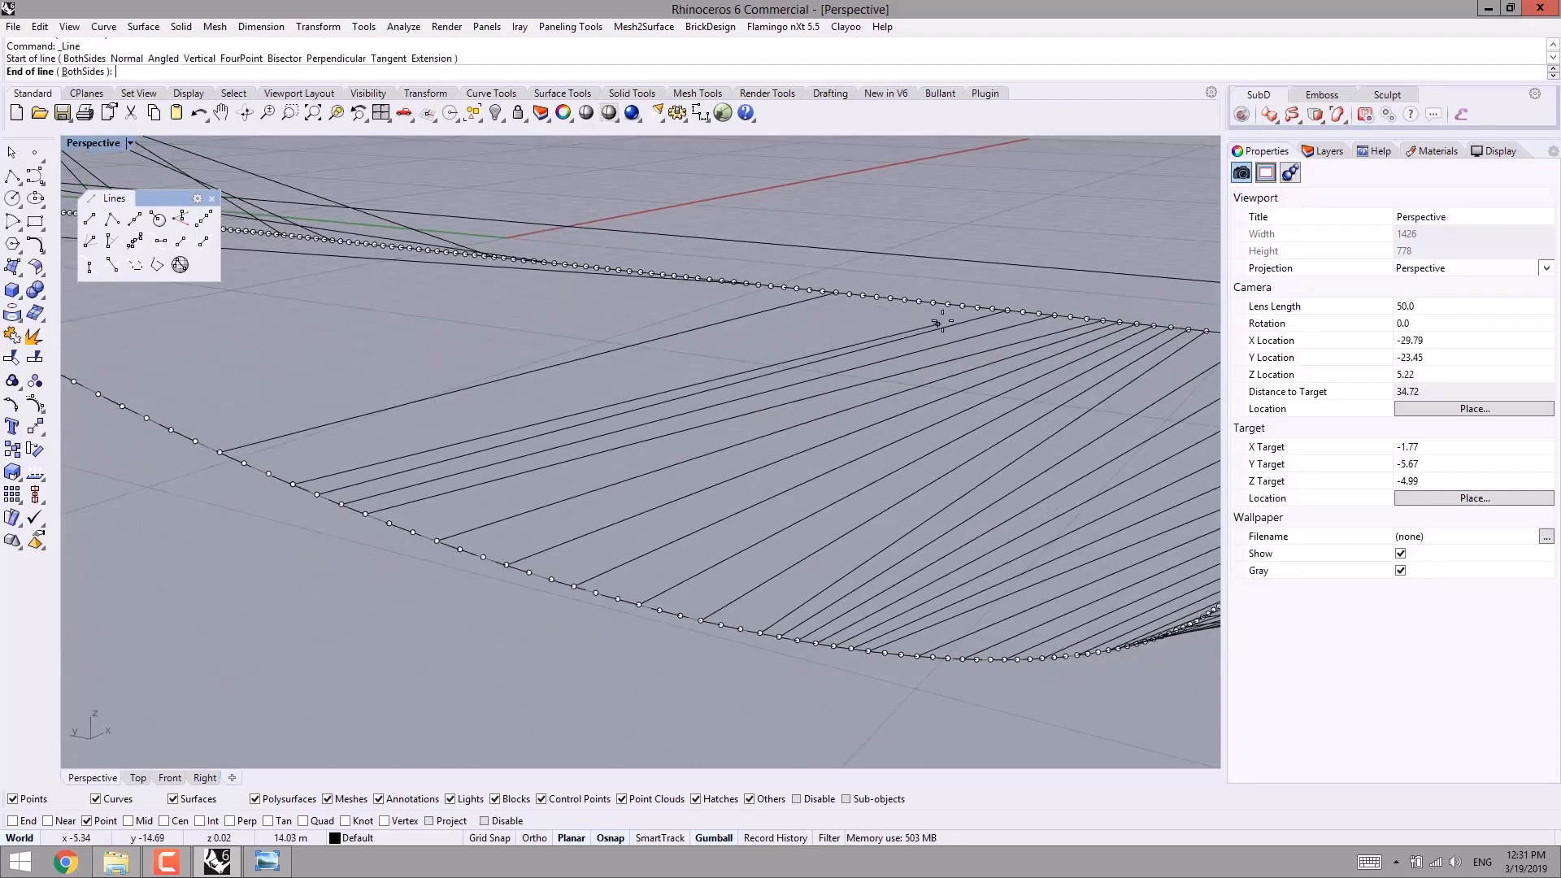
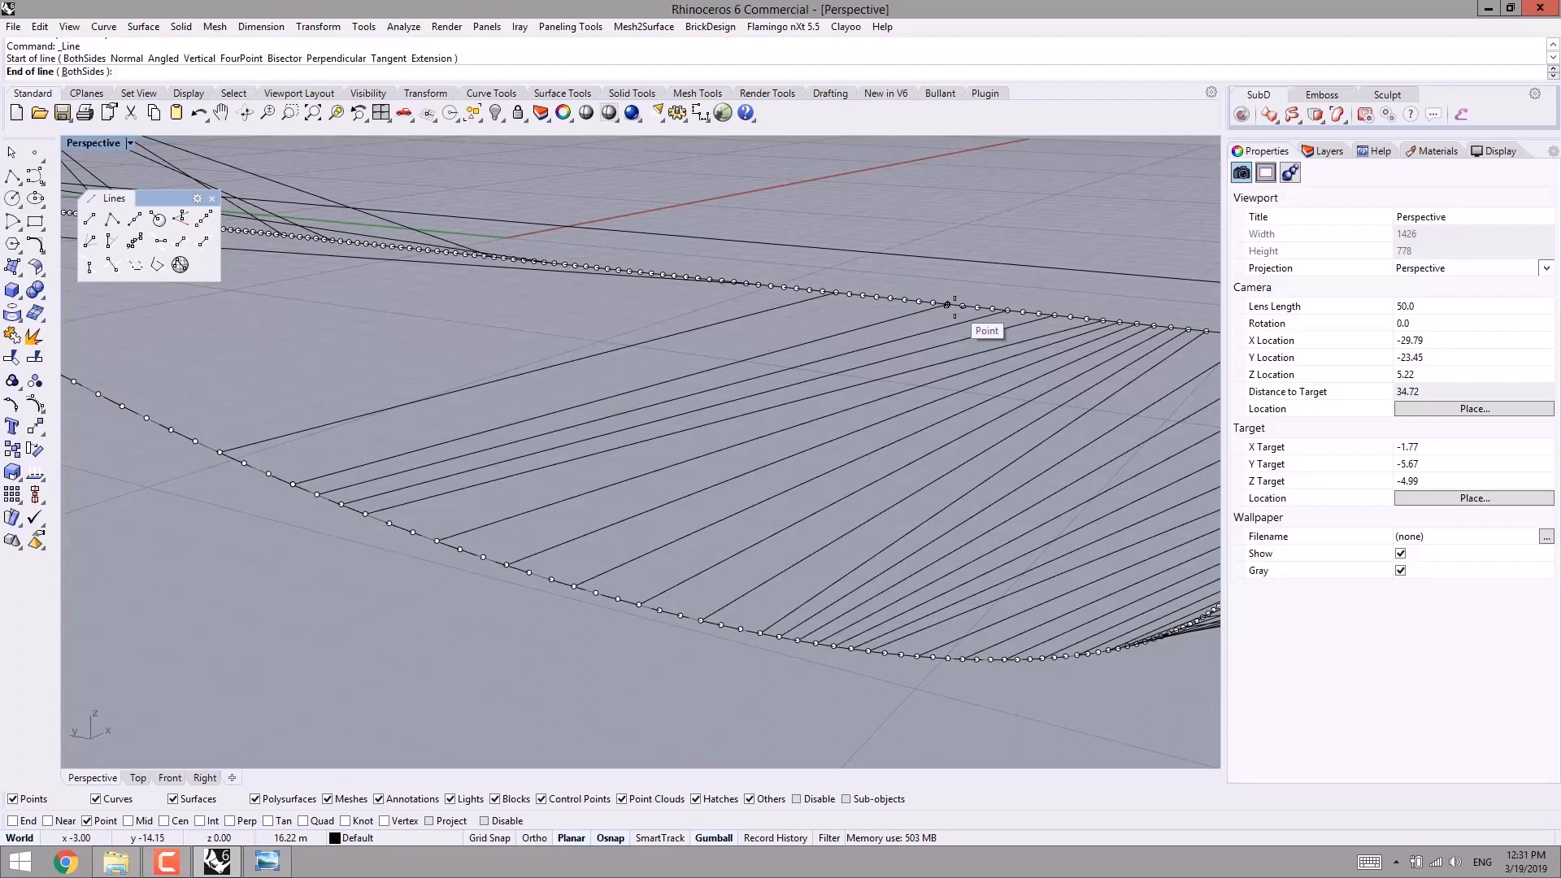
click(953, 306)
right_click(917, 310)
click(917, 302)
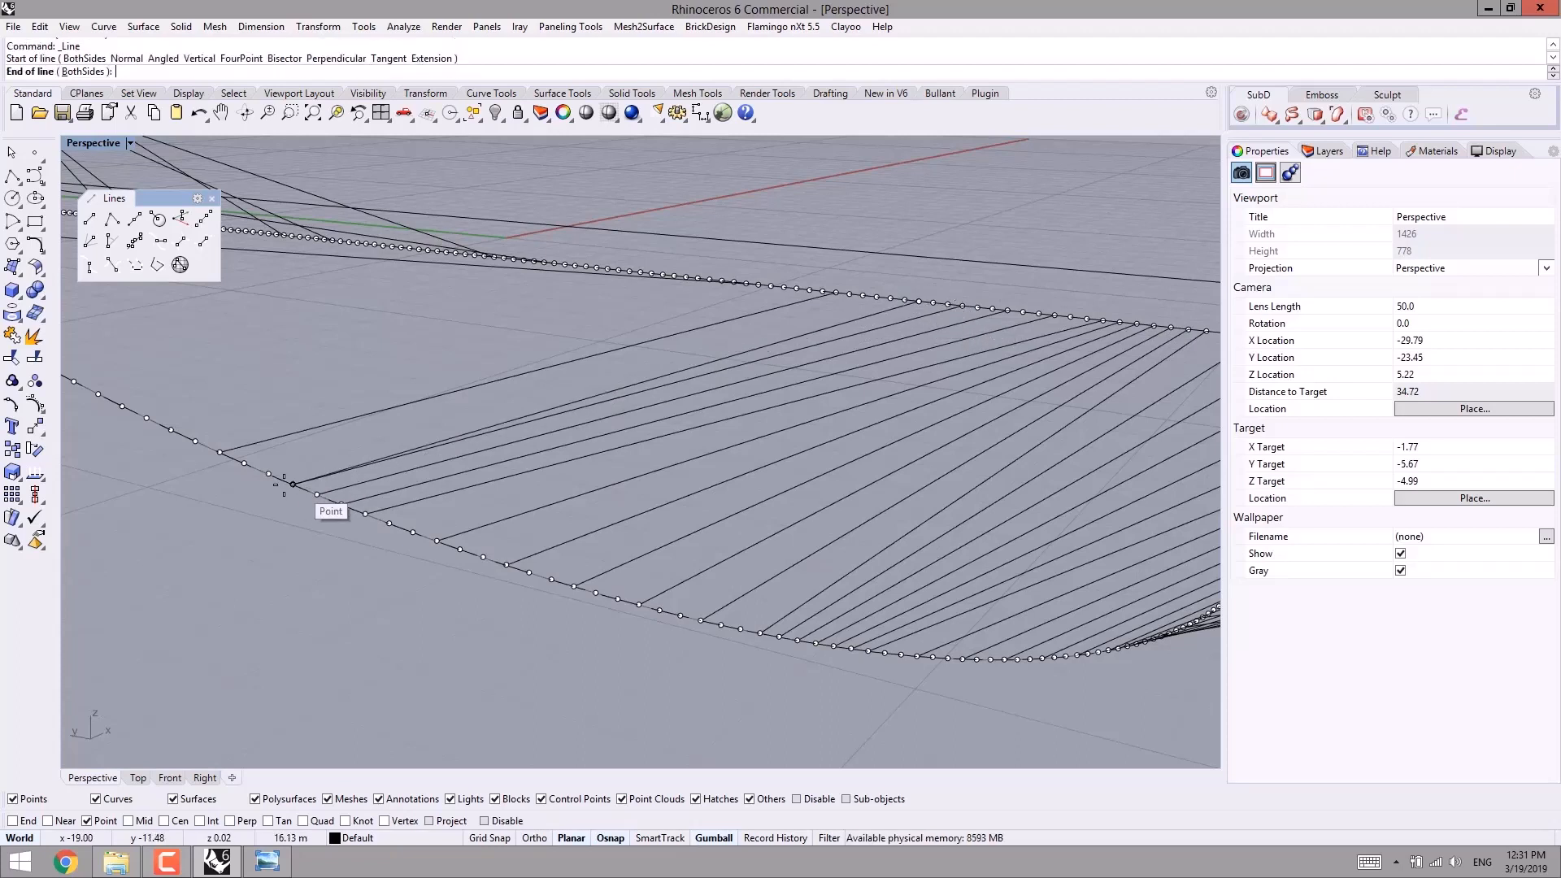
click(270, 471)
right_click(252, 468)
click(244, 464)
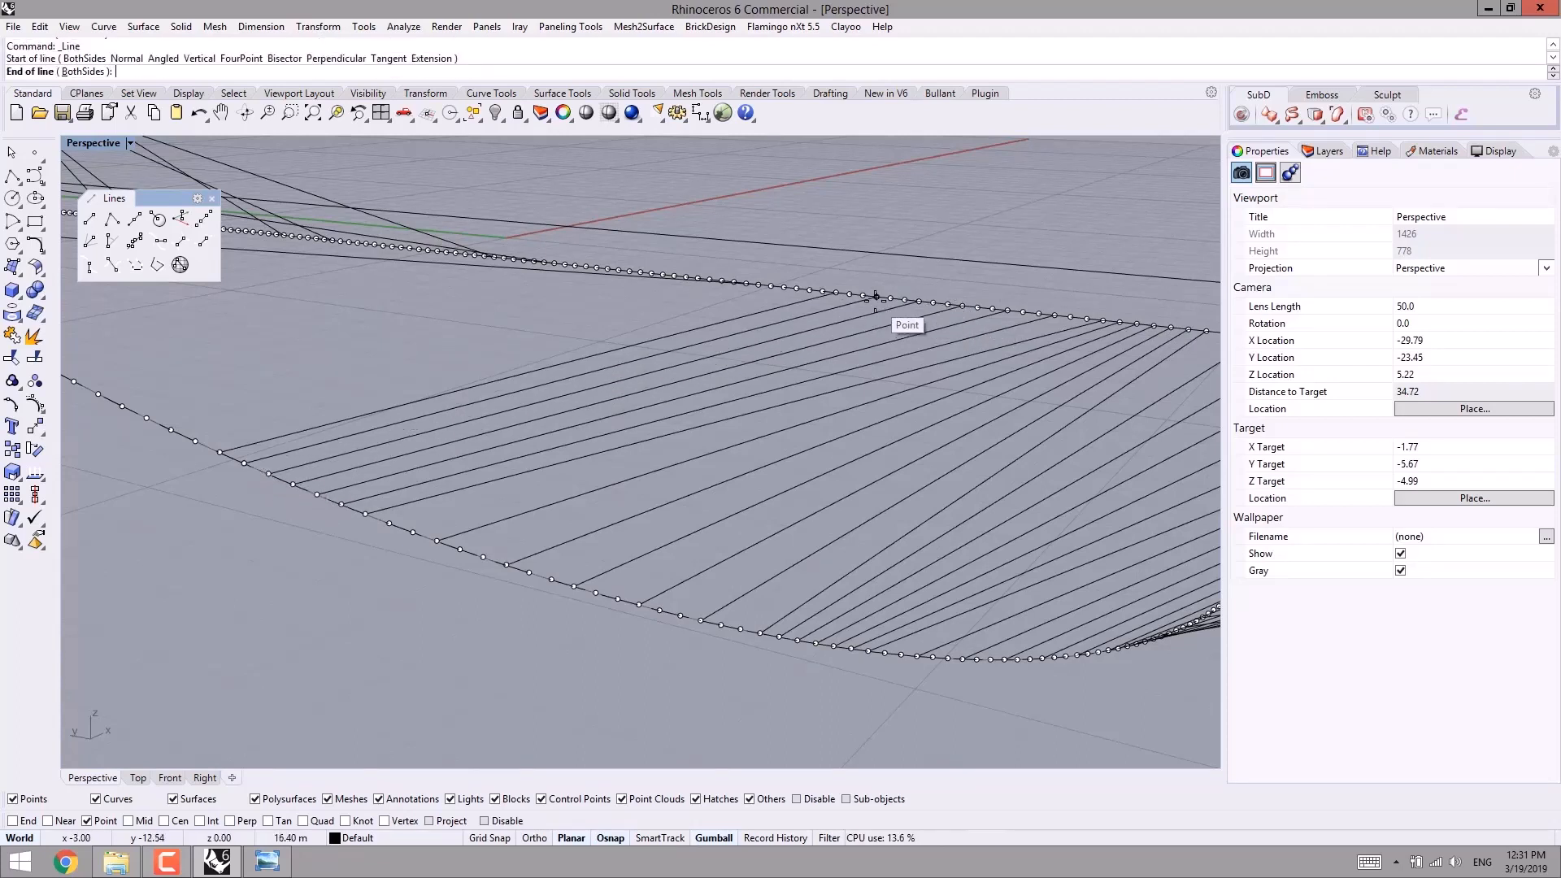
click(880, 297)
- Draw the next bay's first two thin cables, from consecutive deck points past the main cable to the third and sixth arc points
right_click(882, 298)
right_drag(801, 294, 821, 329)
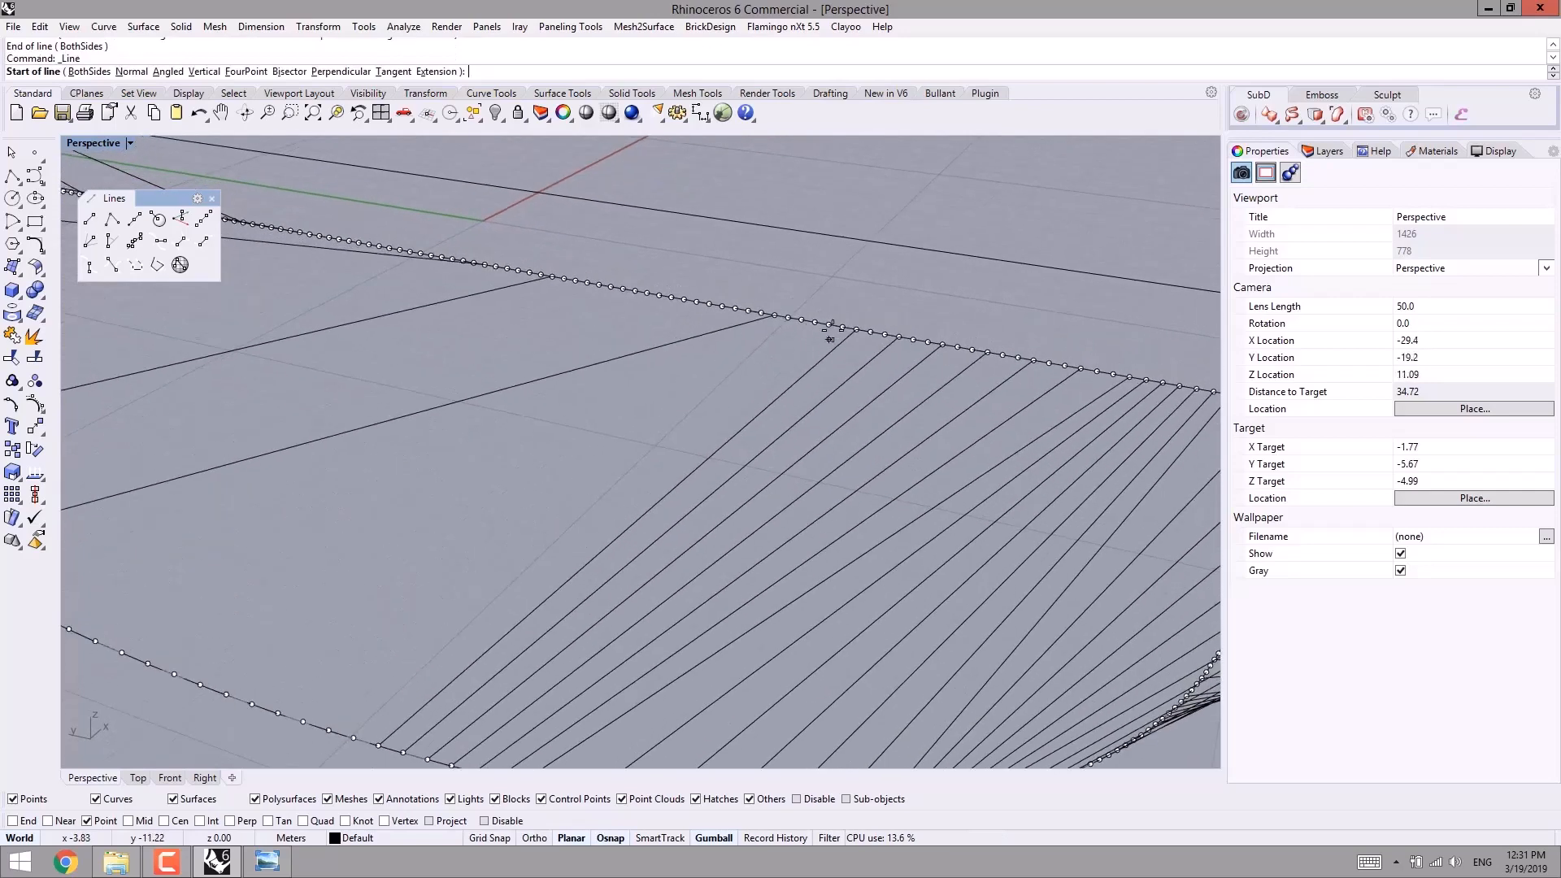
click(840, 330)
shift+right_drag(574, 522, 772, 387)
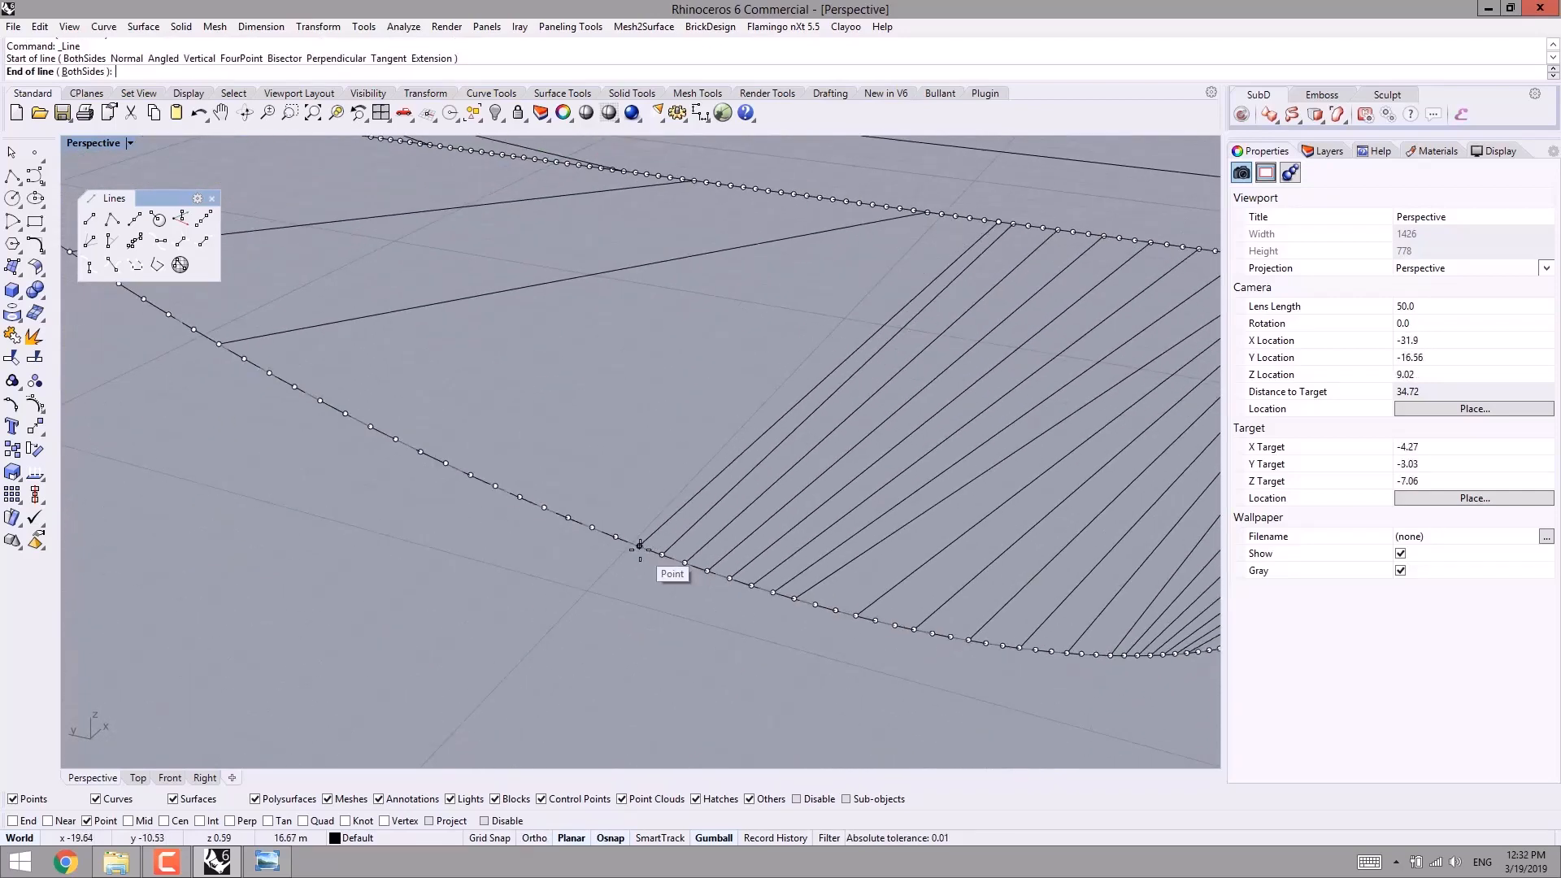
click(594, 529)
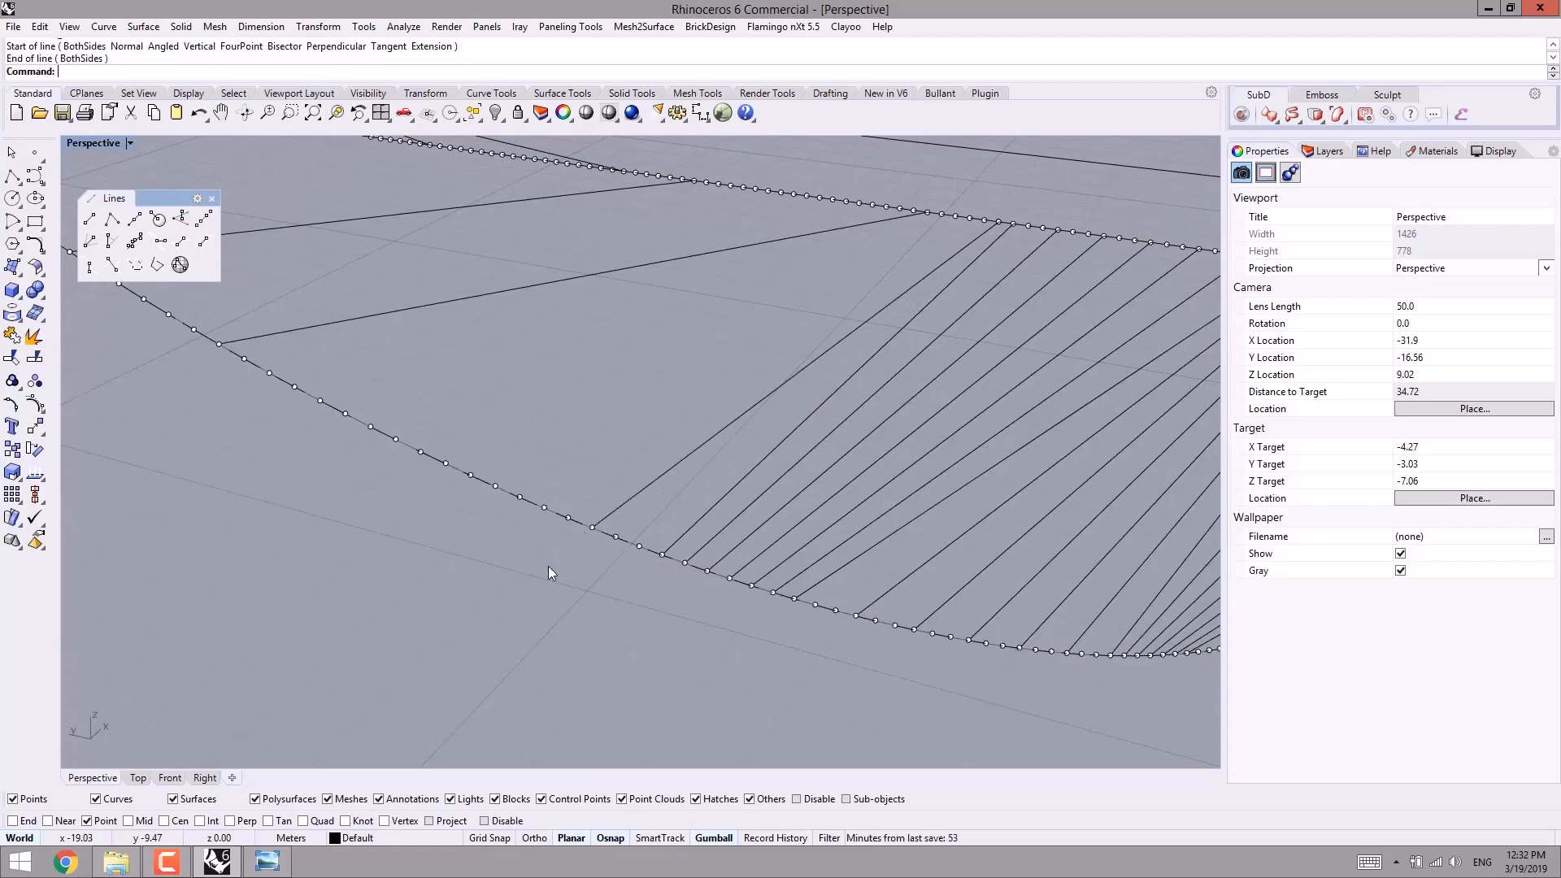
key(Return)
click(525, 506)
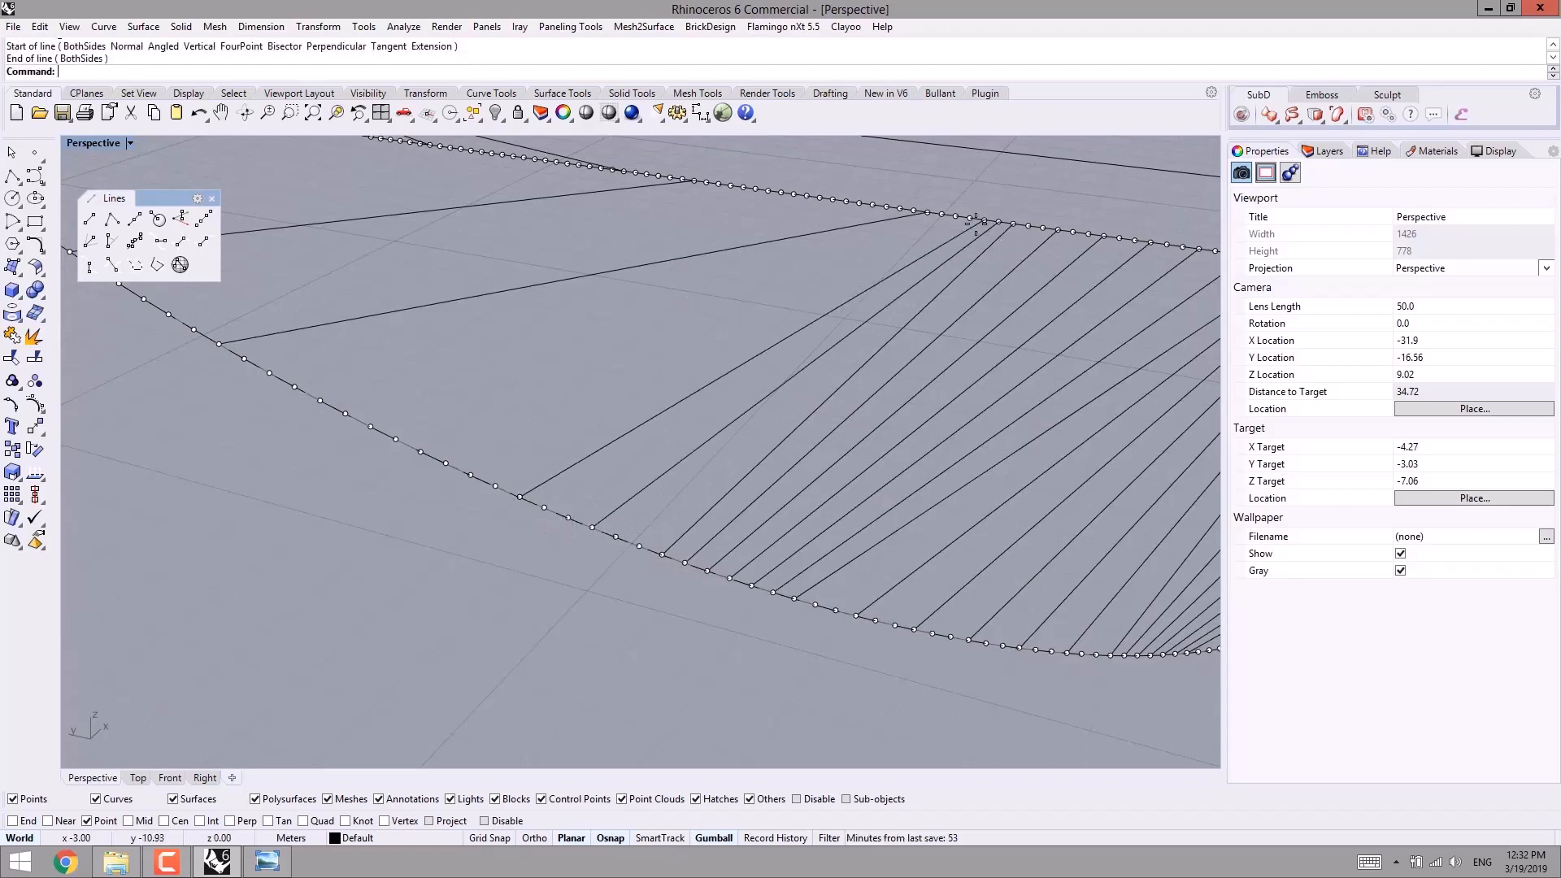
- Fill the rest of the bay with three thin cables between every third arc point and consecutive deck points
click(446, 462)
key(Return)
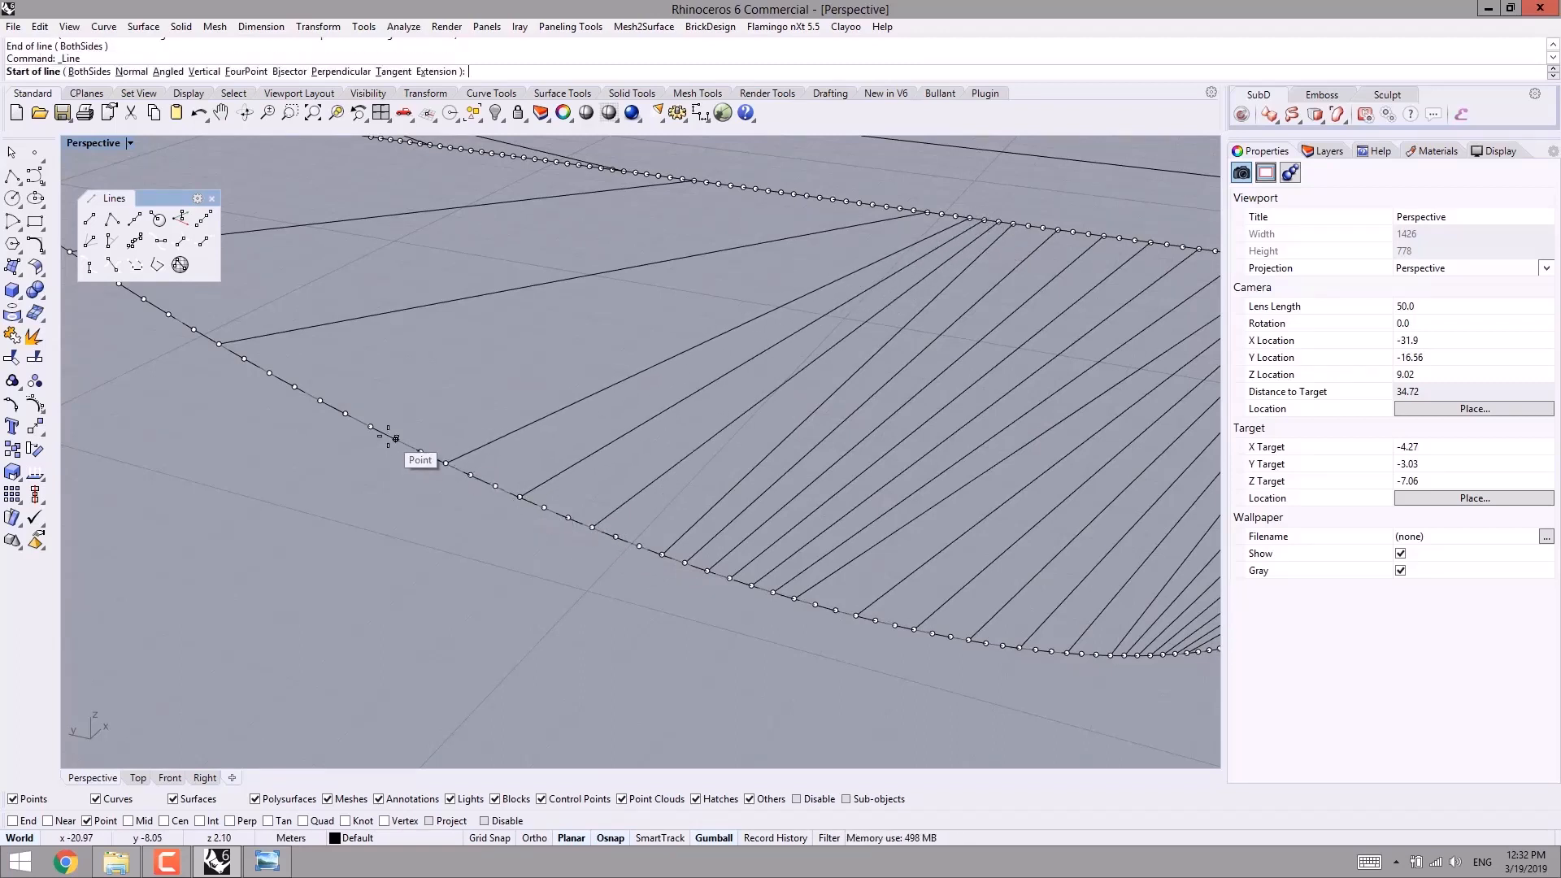
click(370, 427)
click(942, 214)
key(Return)
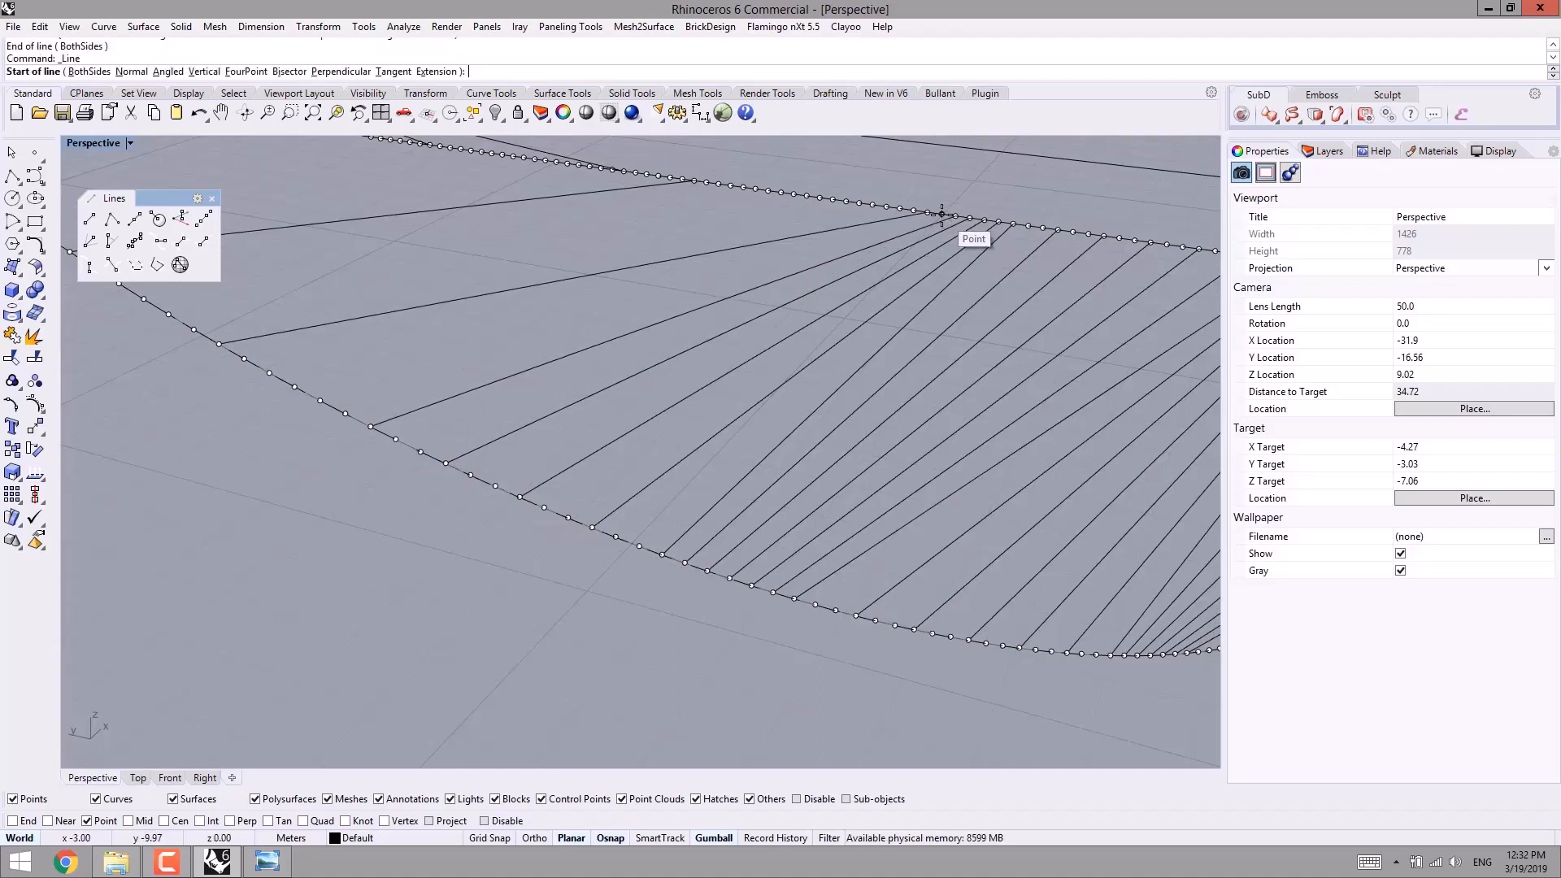
click(941, 214)
click(295, 386)
- Draw the next bay's first thin cable from the arc point just past the main cable to the third deck point past it
key(Return)
click(223, 329)
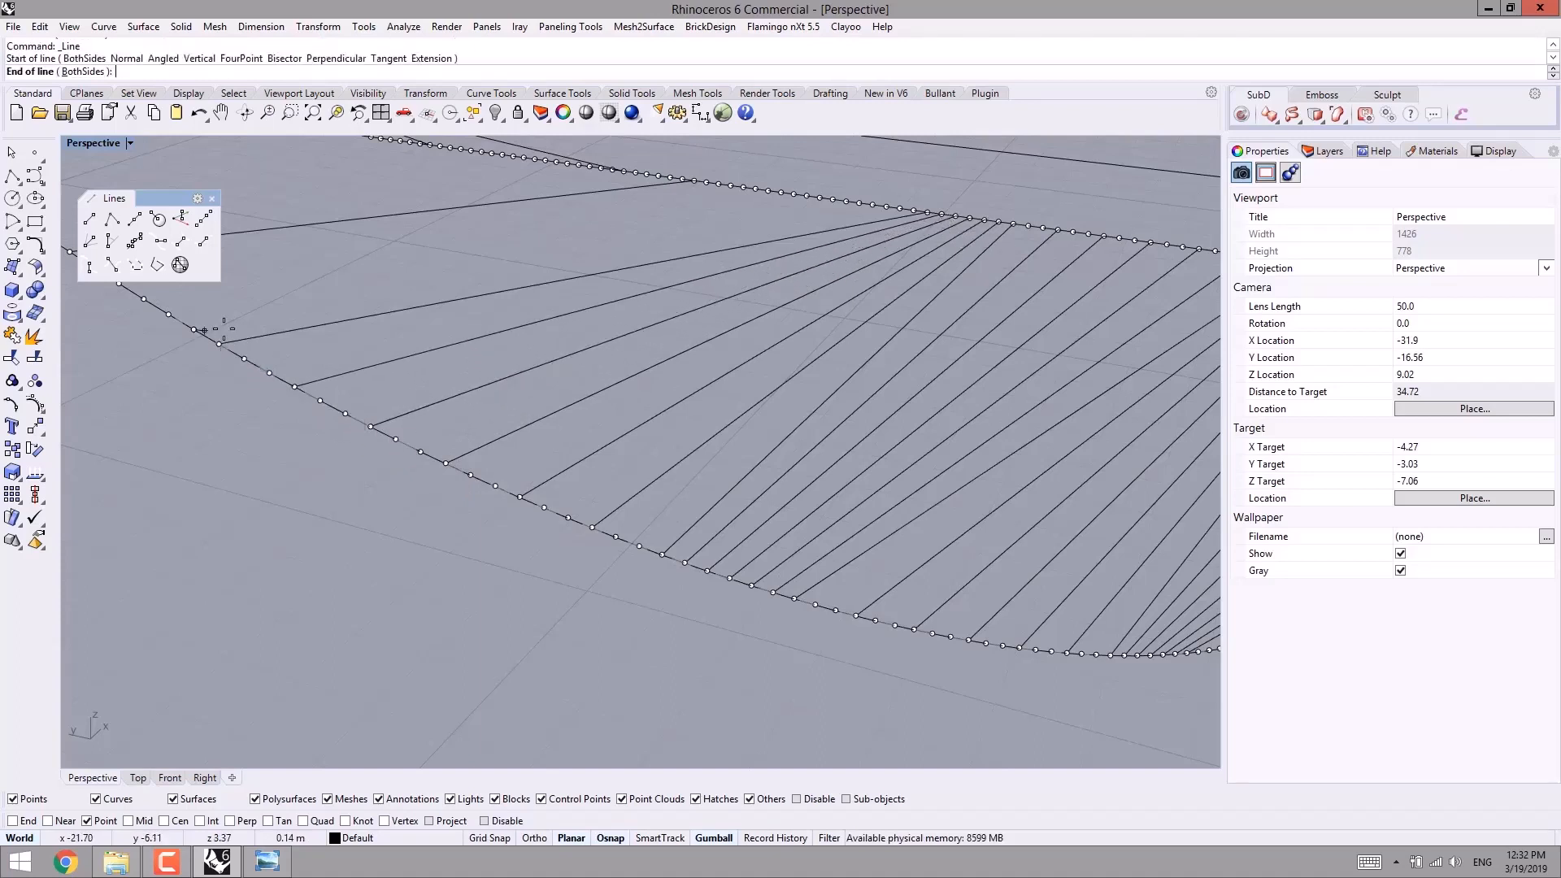
click(831, 199)
key(Return)
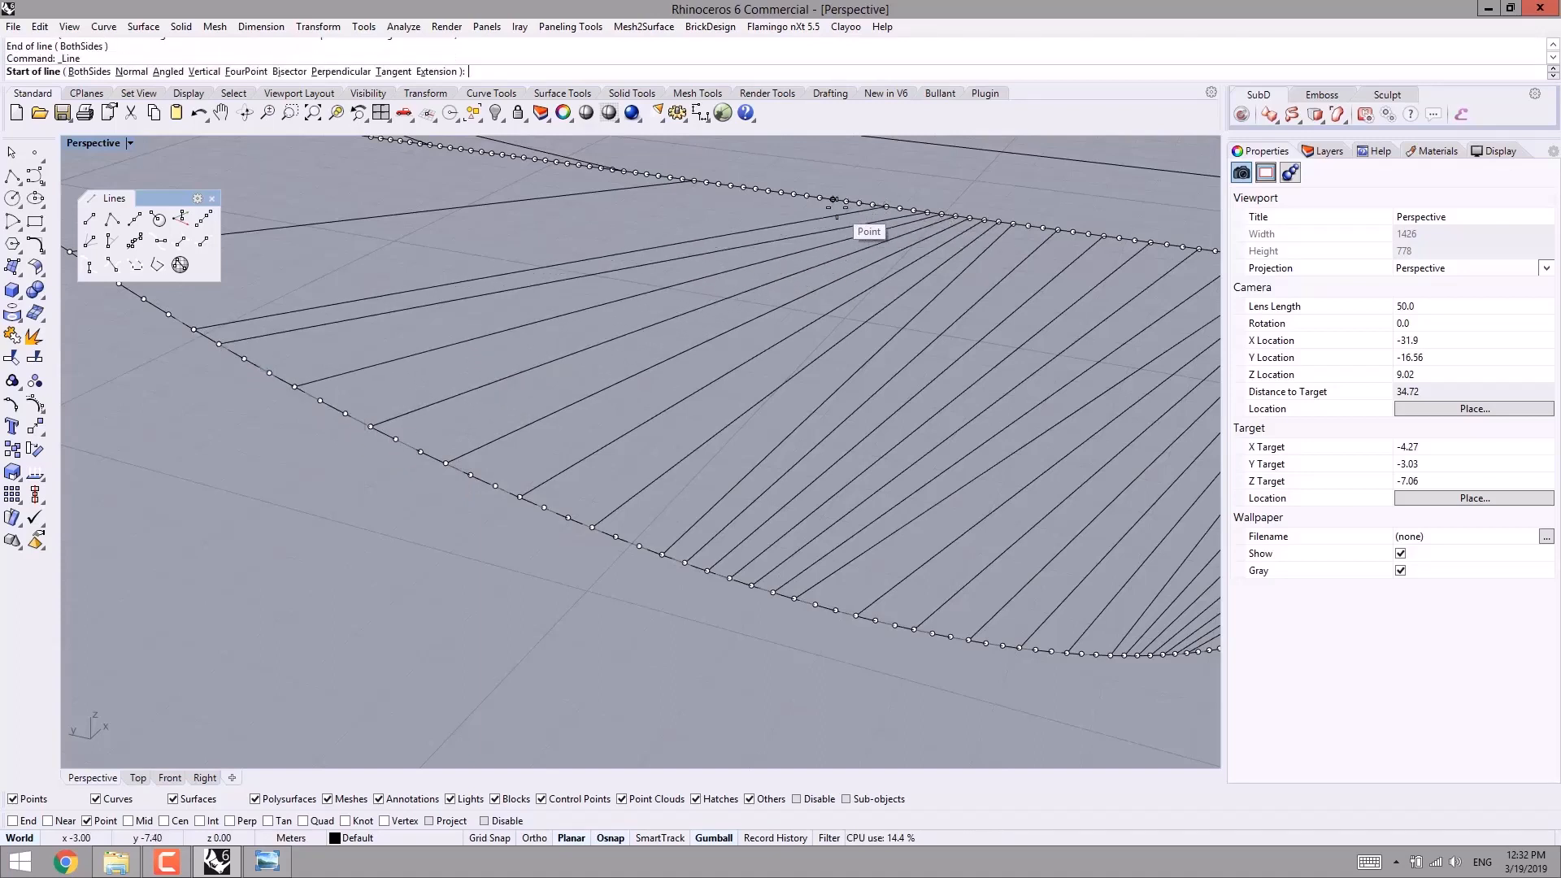
click(831, 200)
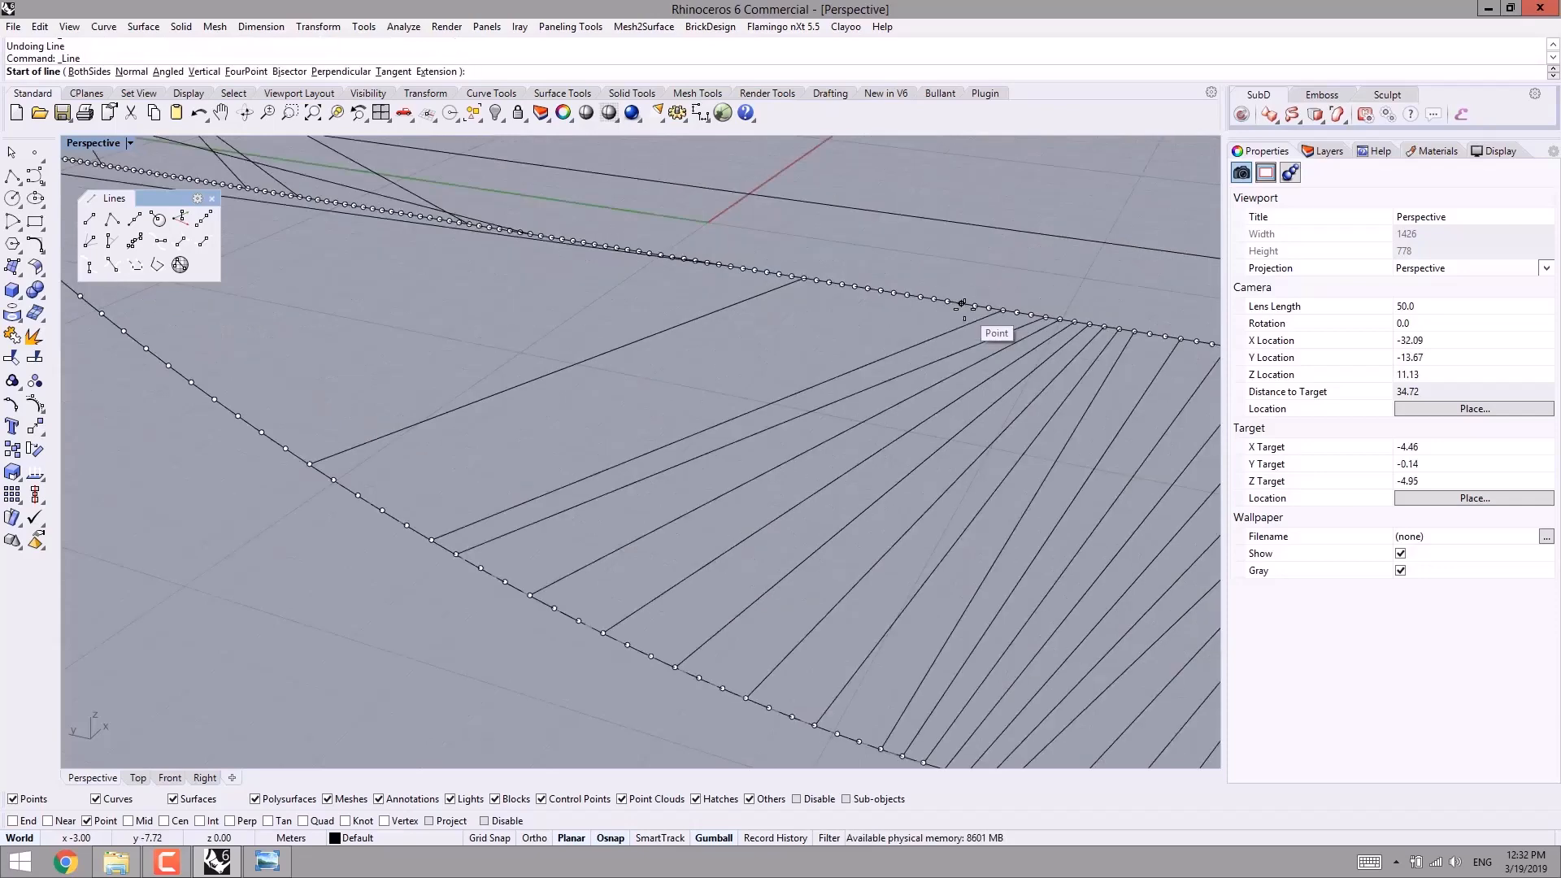
- Draw the second to fifth thin cables of this bay, joining consecutive arc points to every third deck point up to the main cable
click(961, 304)
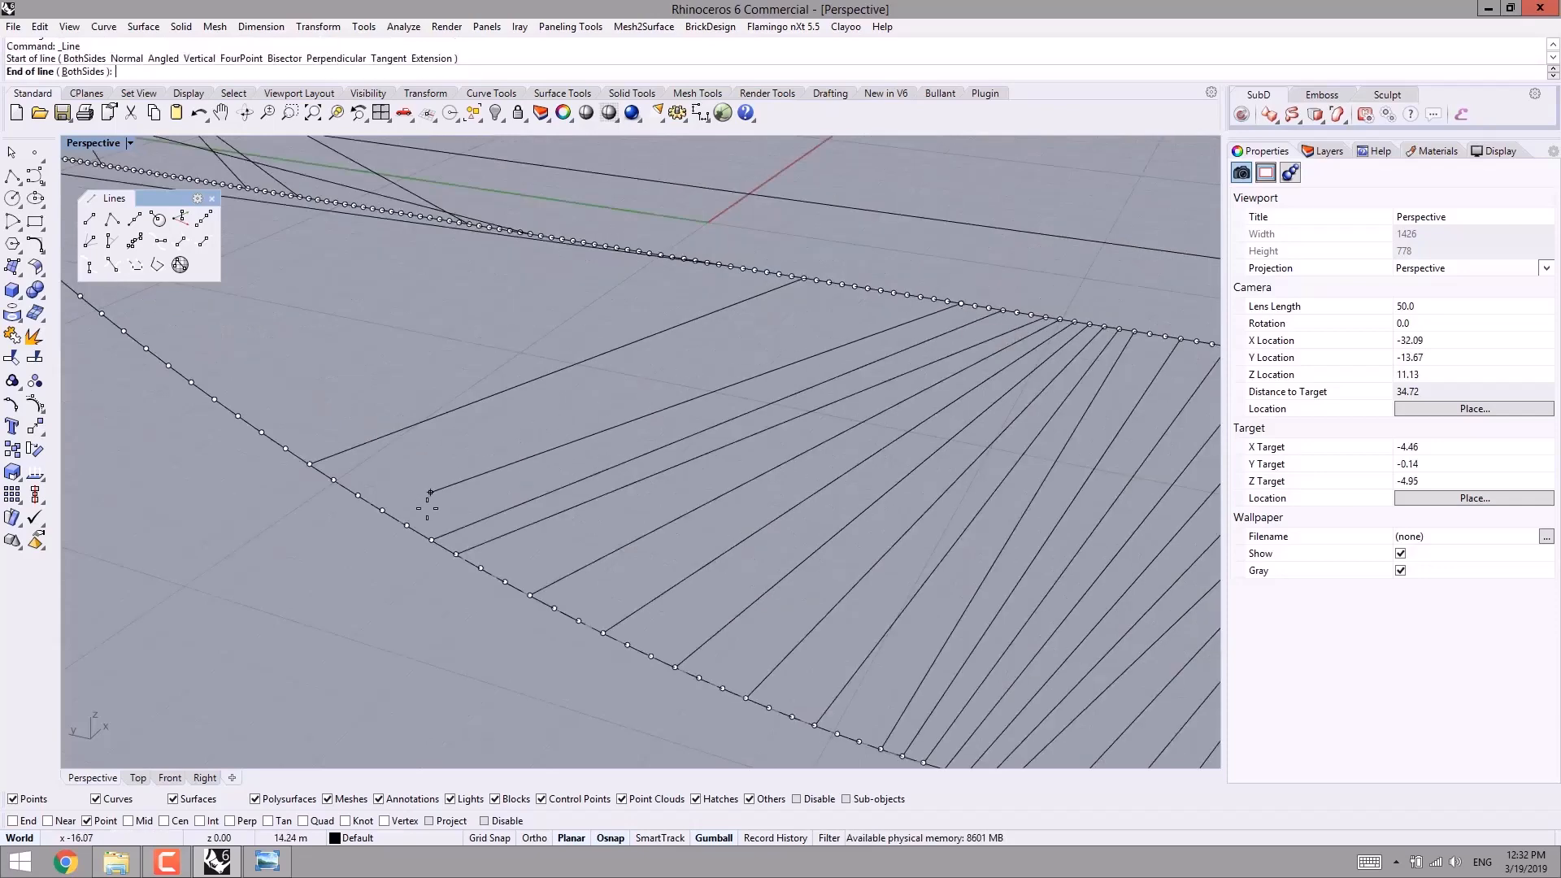
click(407, 525)
right_click(382, 511)
click(382, 511)
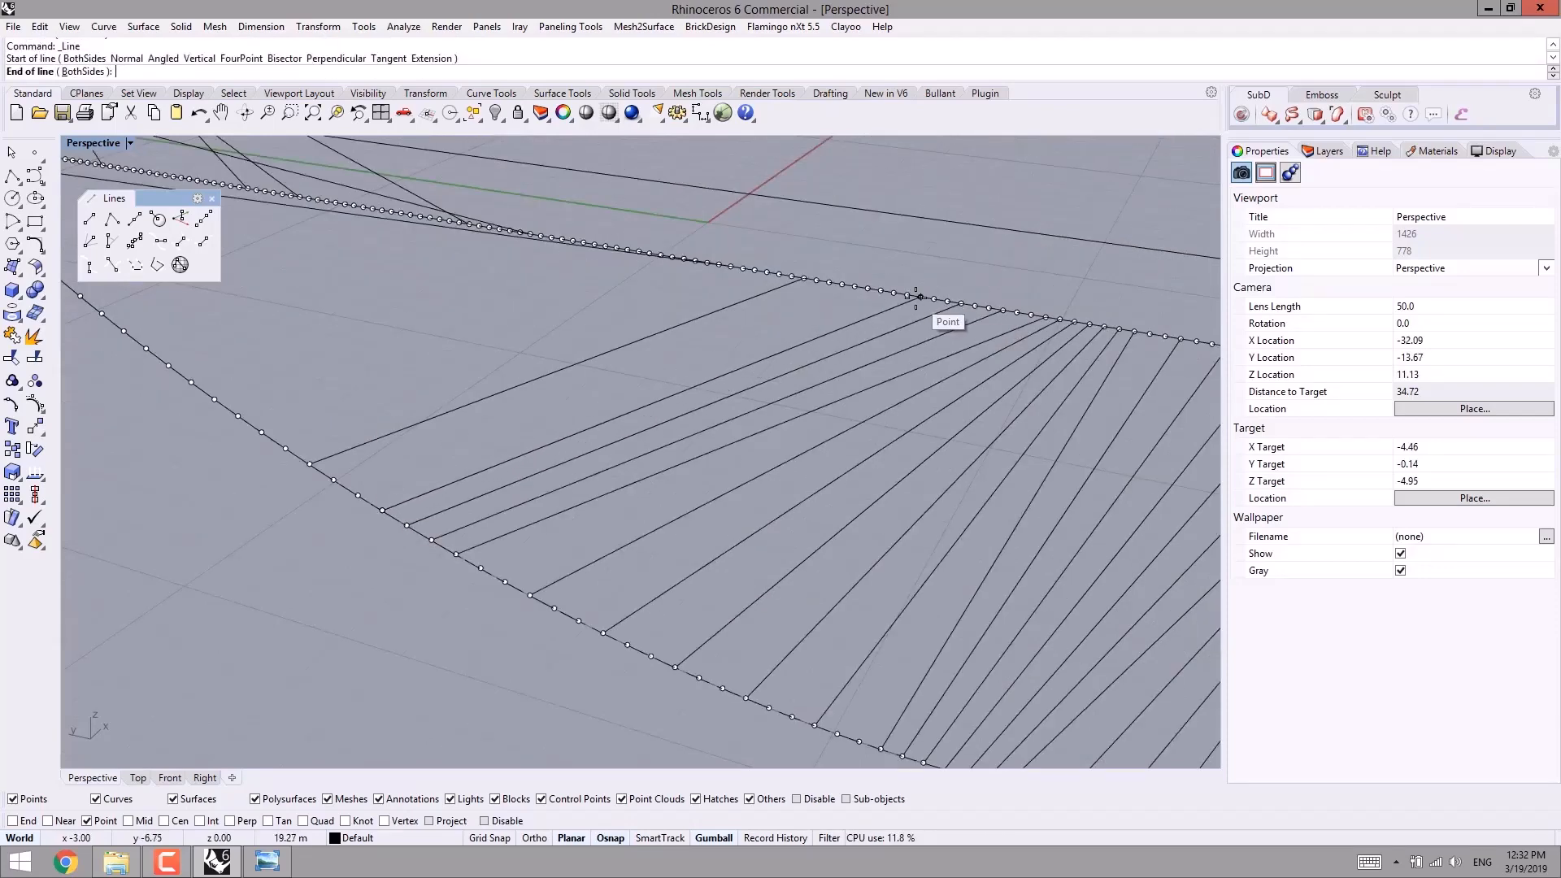
click(916, 296)
right_click(898, 294)
click(880, 290)
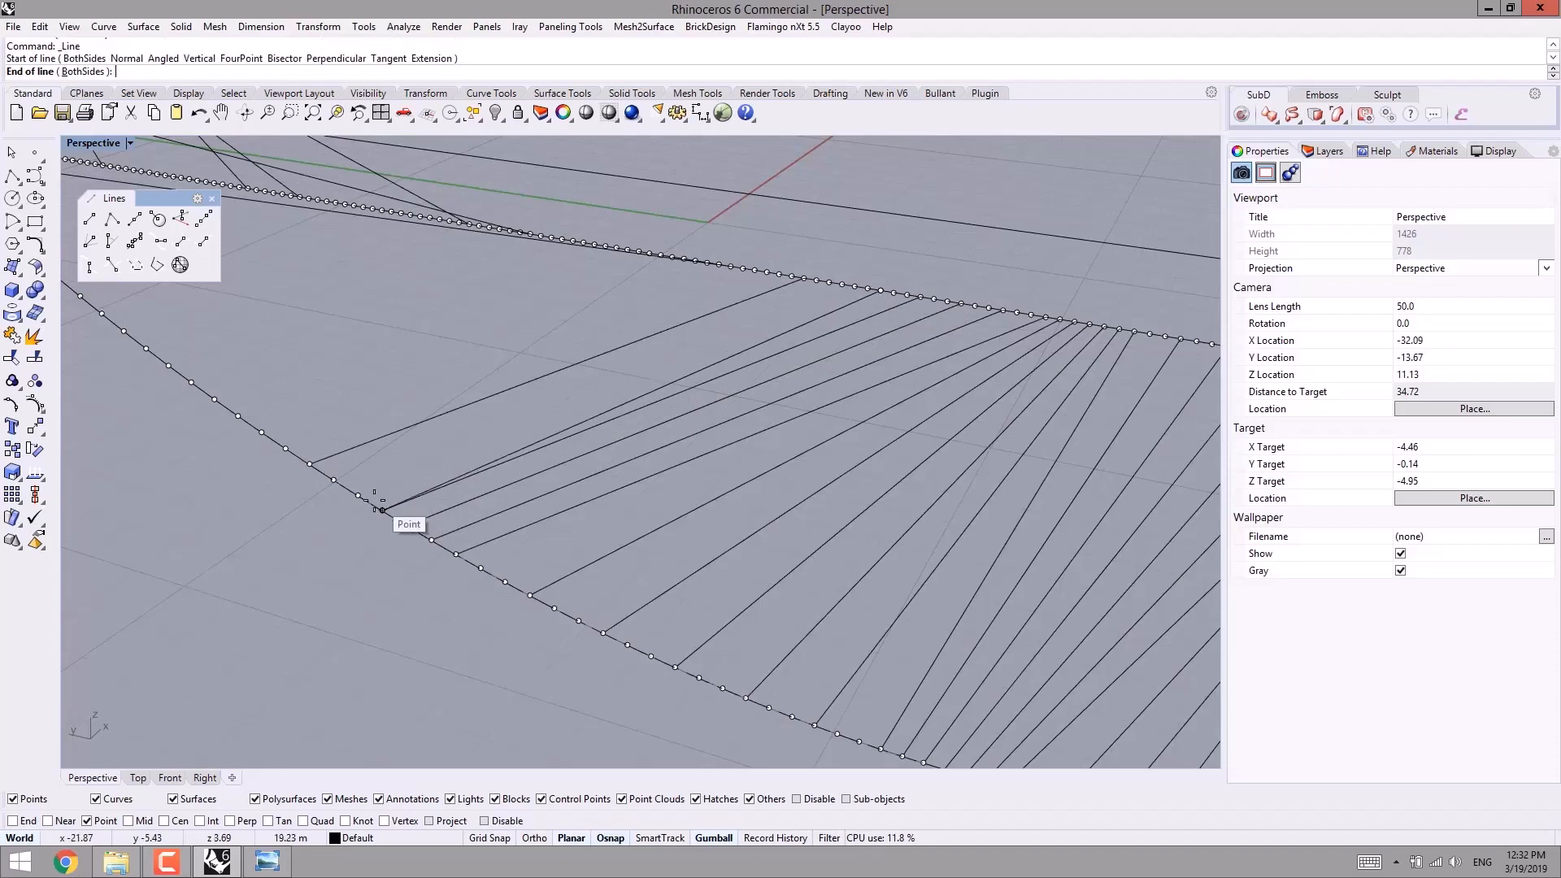
click(359, 495)
right_click(353, 491)
click(336, 479)
click(817, 280)
- Draw the next bay's first two thin cables, from consecutive deck points past the main cable to the third and sixth arc points
right_click(793, 289)
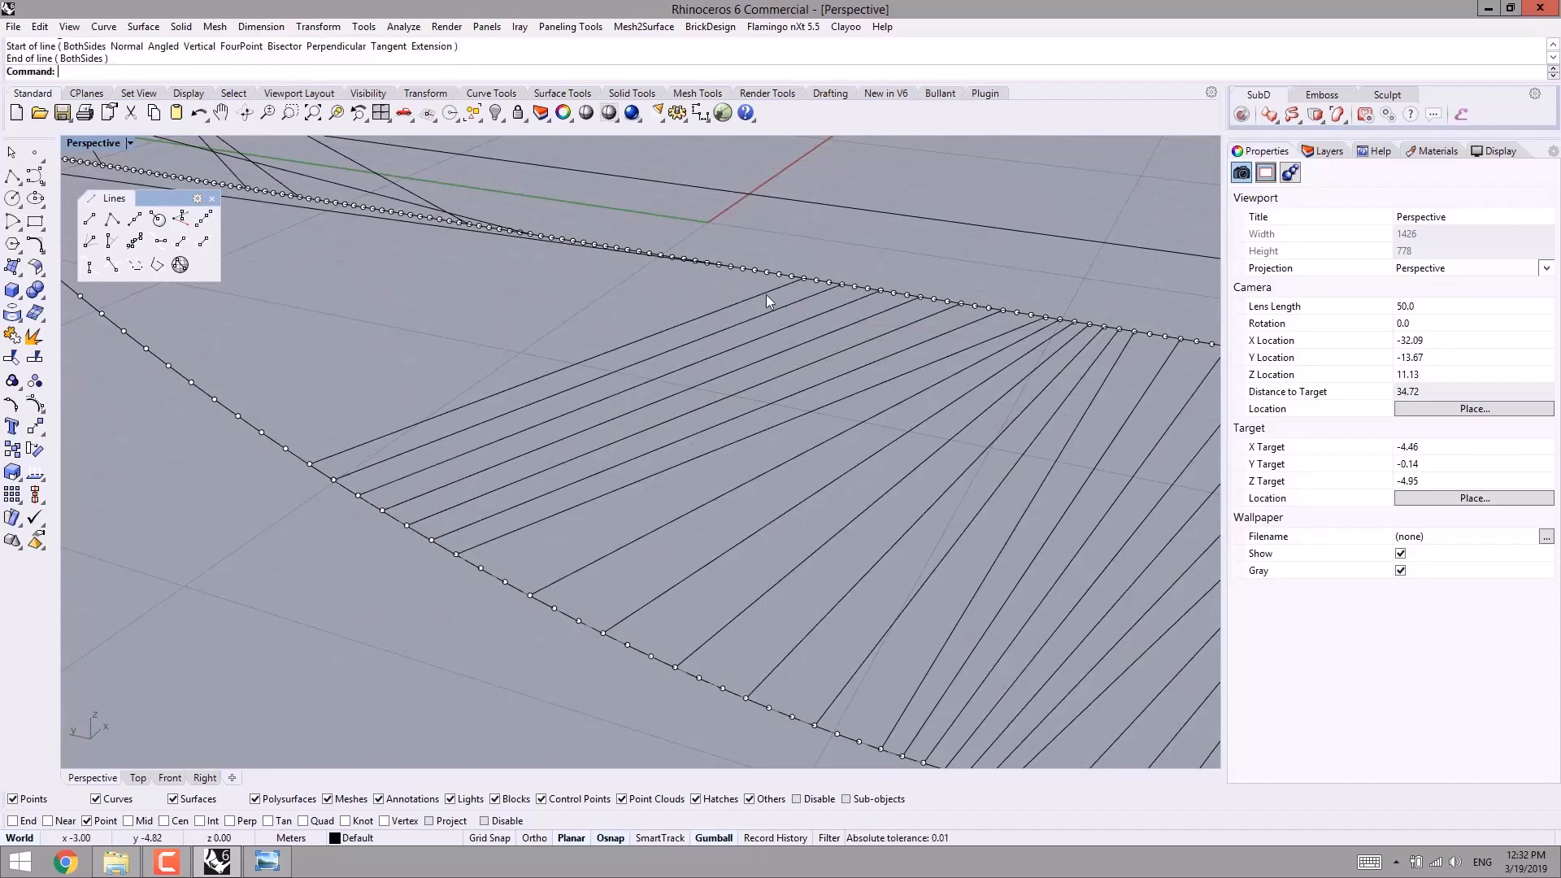
click(766, 273)
right_drag(766, 276, 643, 436)
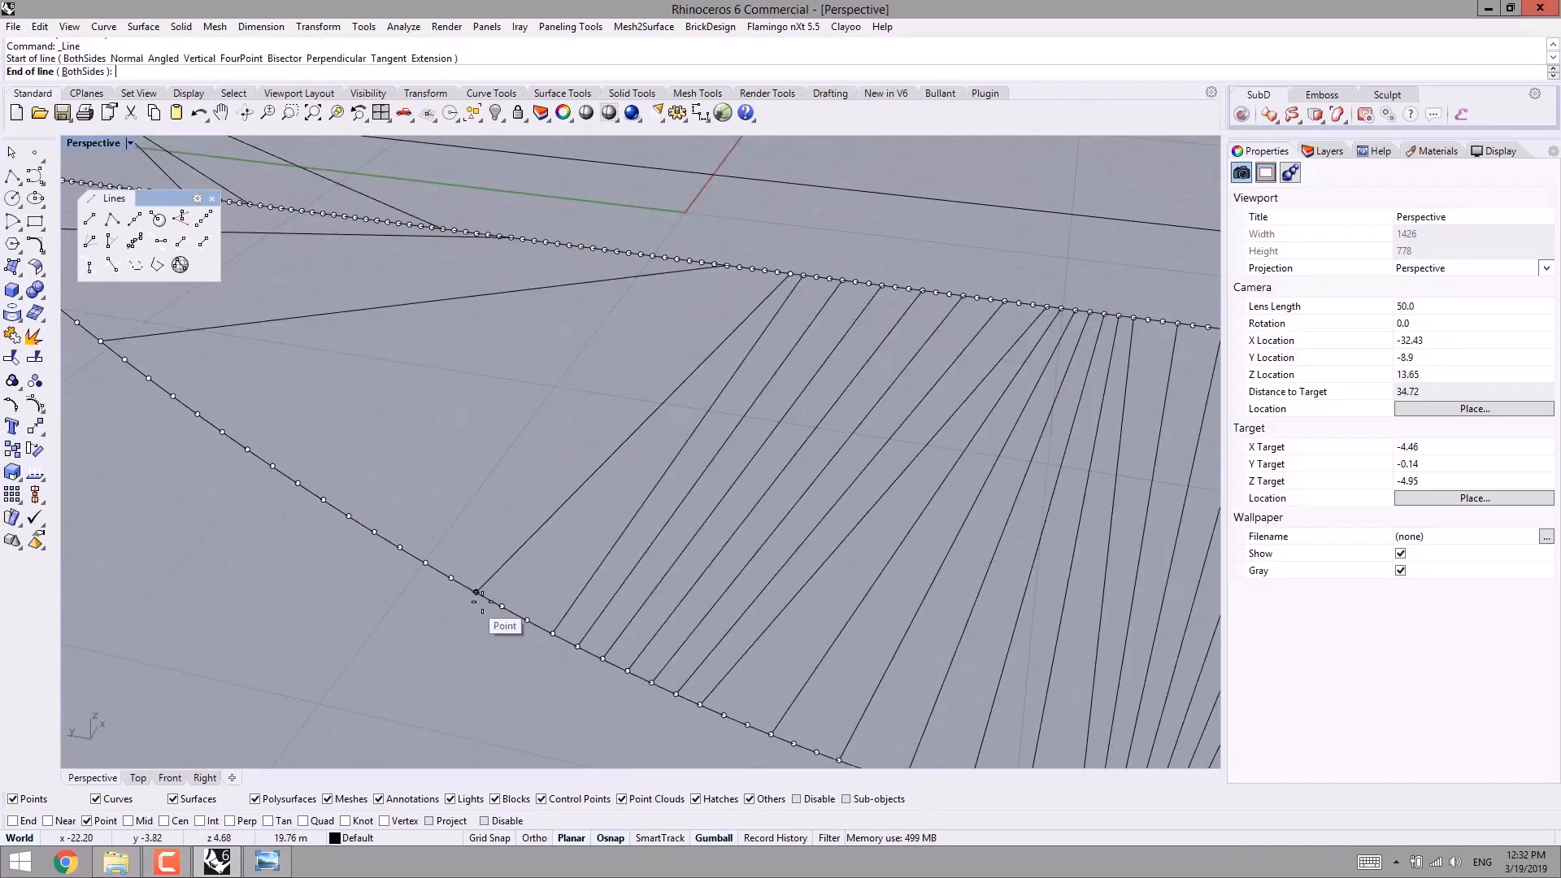
click(476, 592)
right_click(463, 587)
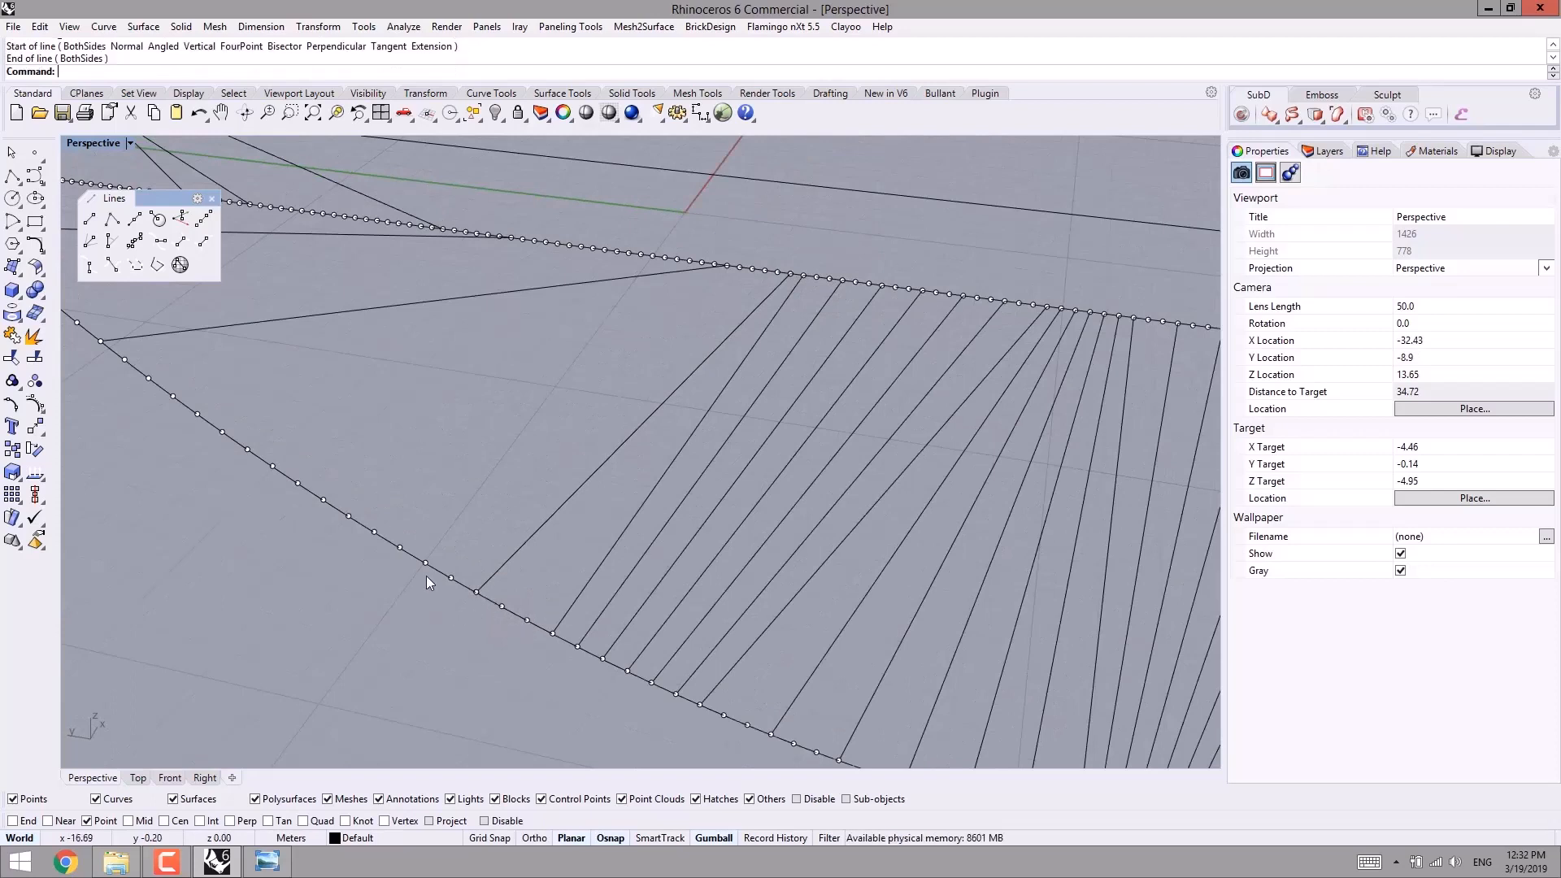
click(400, 543)
click(778, 272)
- Fill the rest of the bay with three thin cables between consecutive deck points and every third arc point
right_click(764, 266)
click(771, 270)
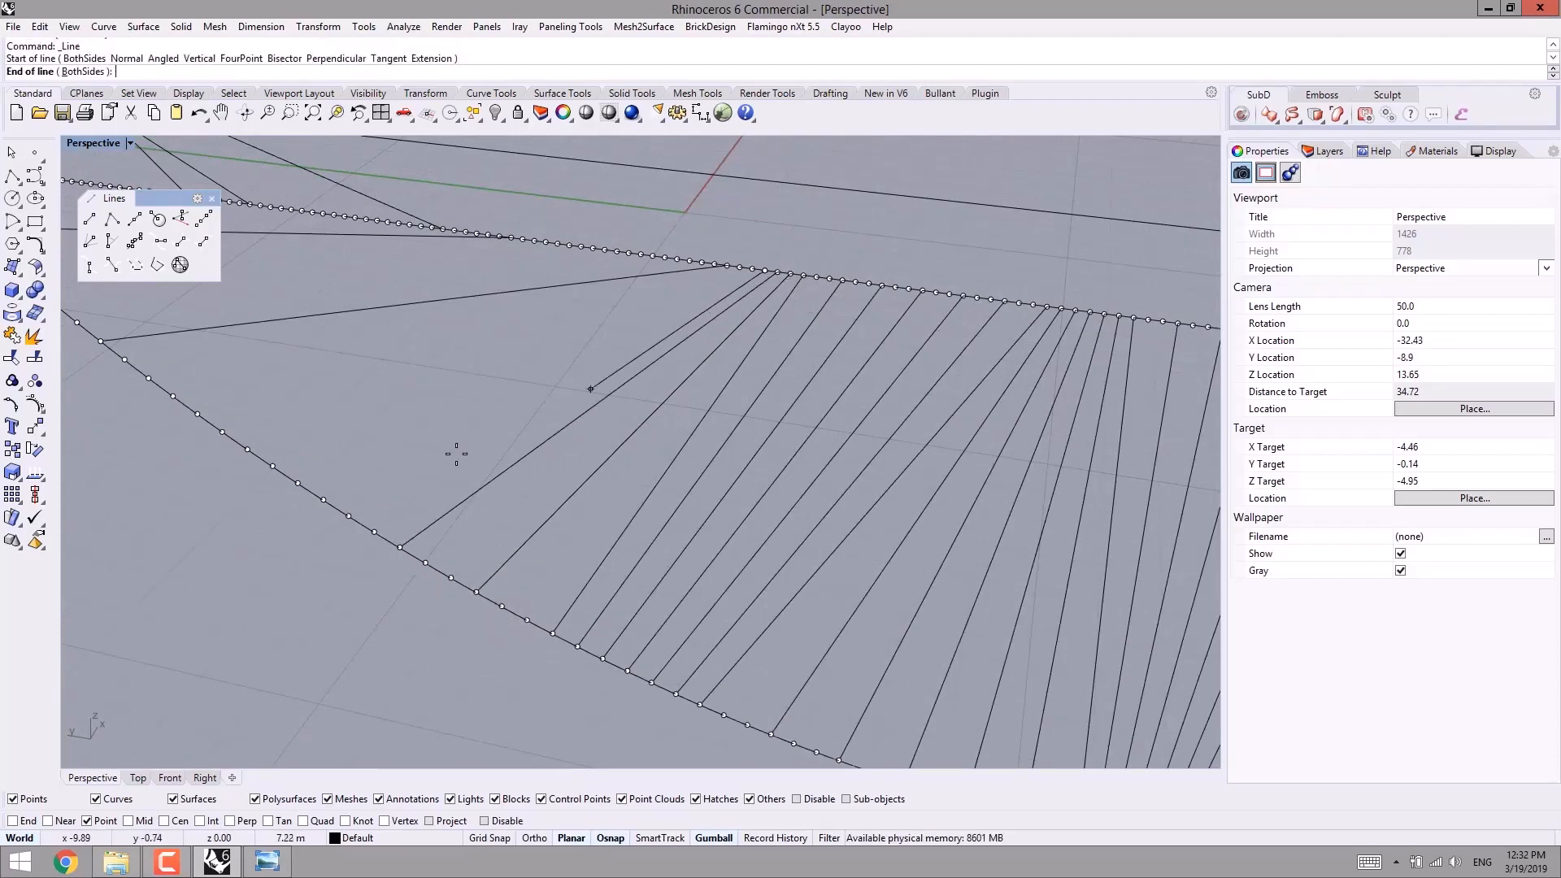
click(323, 499)
right_click(277, 469)
click(250, 449)
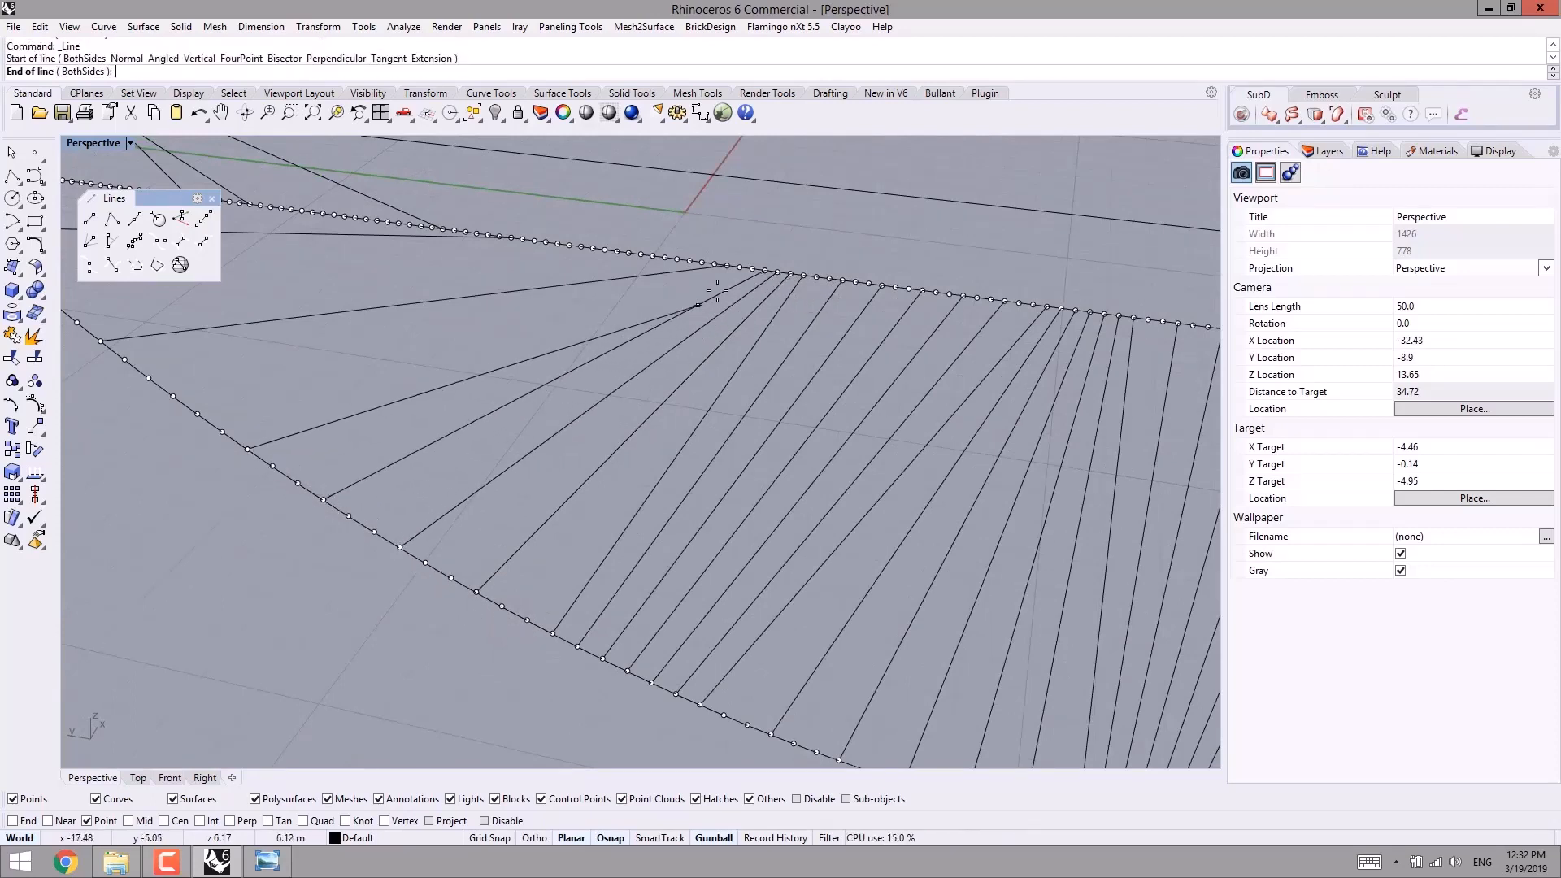
click(741, 267)
right_click(740, 267)
click(740, 266)
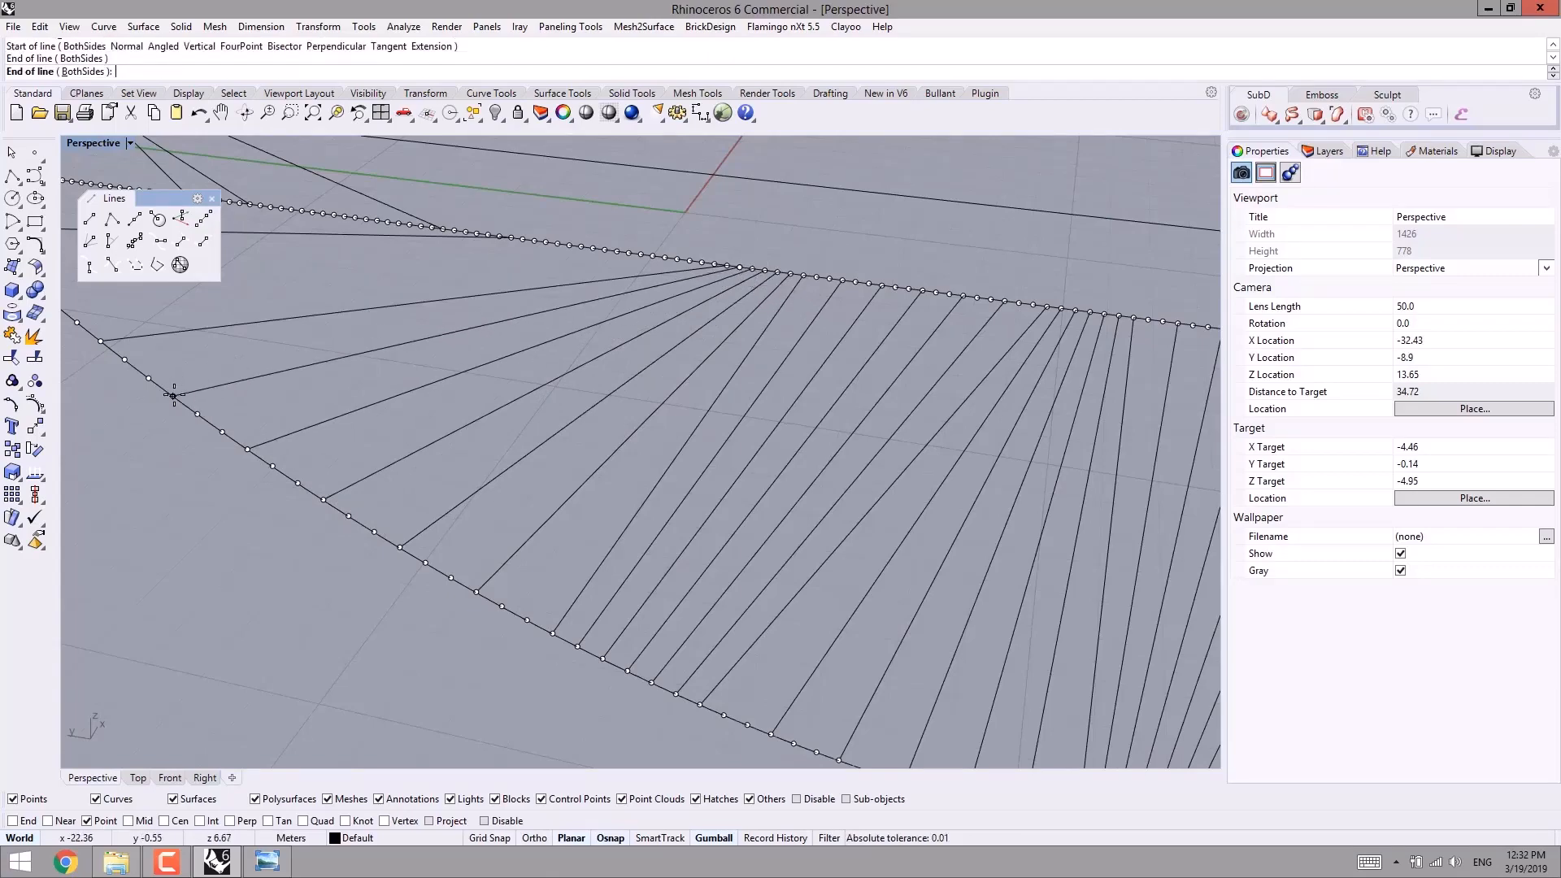
click(173, 396)
- Draw the following bay's first two thin cables, from consecutive arc points past the main cable to the third and sixth deck points
right_drag(173, 396, 404, 349)
right_drag(566, 406, 606, 450)
scroll(519, 379, up, 2)
scroll(516, 358, up, 2)
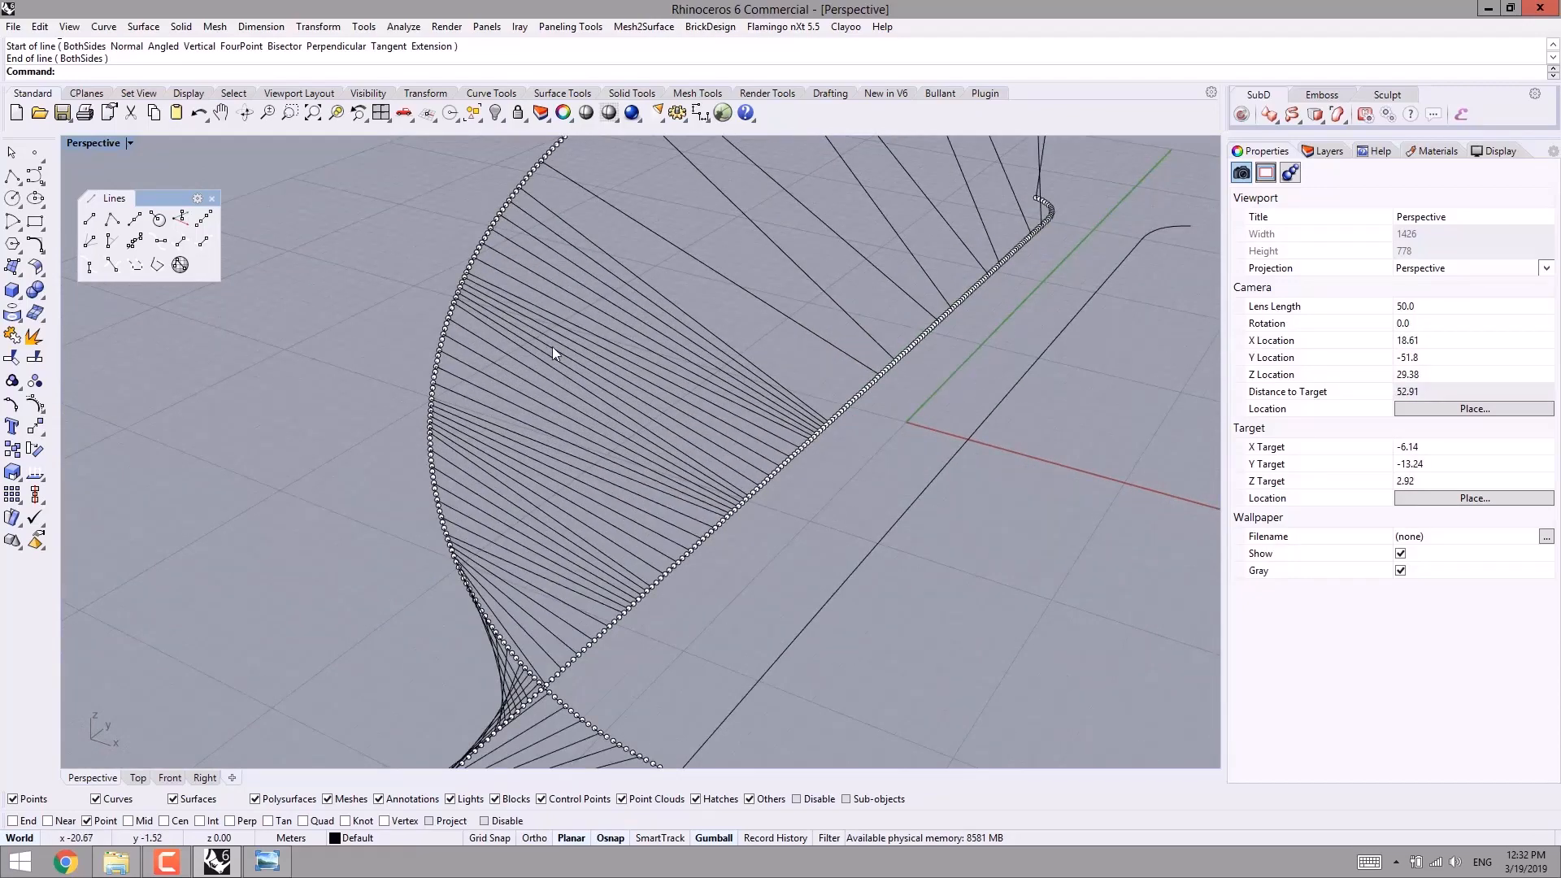
shift+right_drag(559, 358, 506, 355)
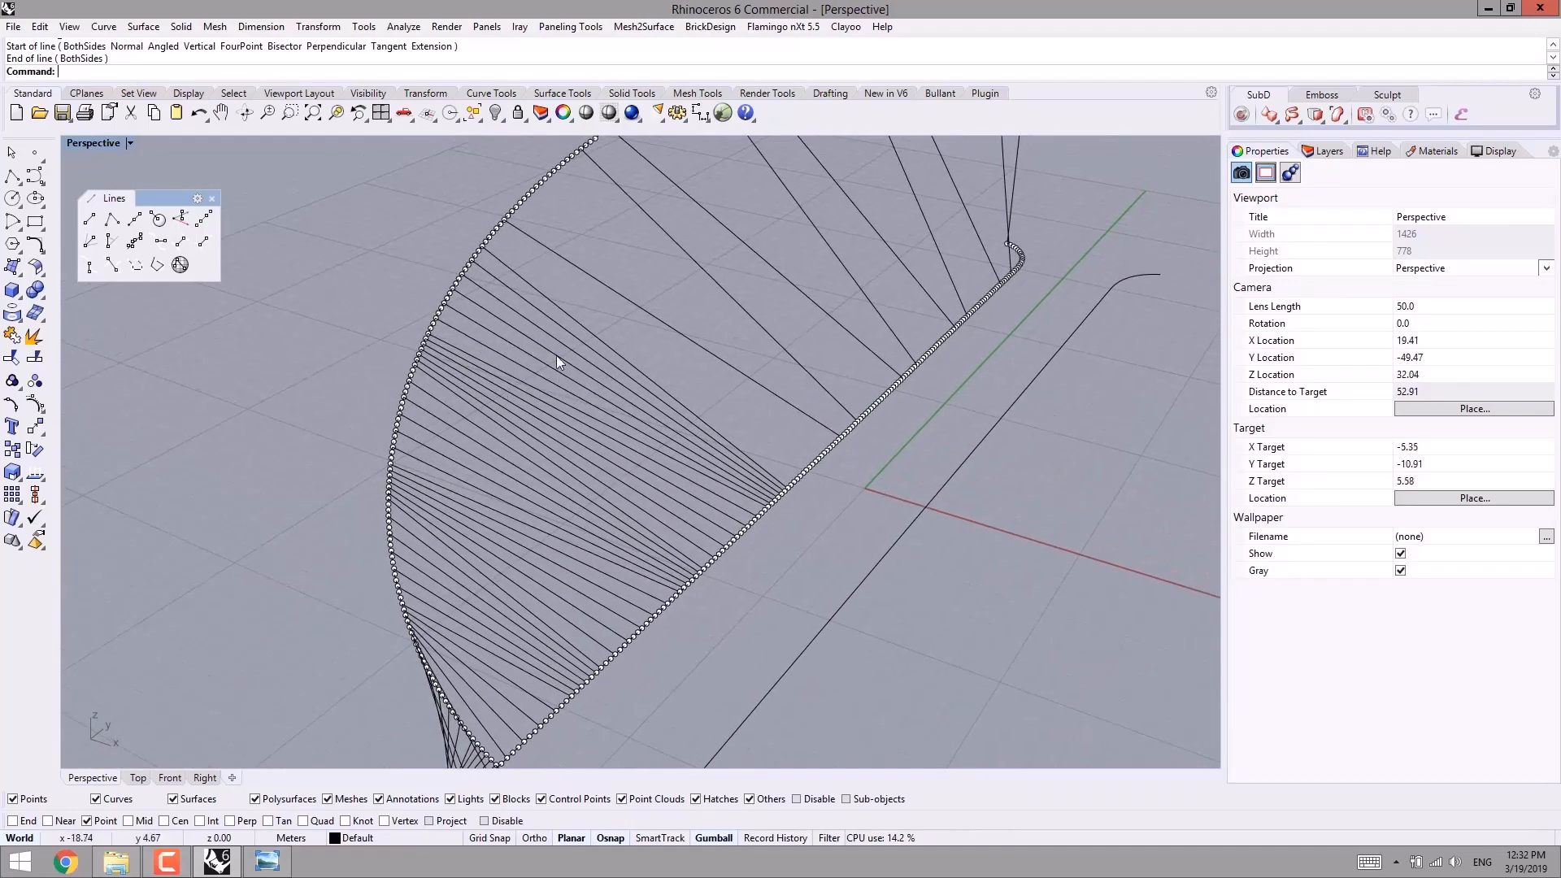
shift+right_drag(600, 327, 530, 394)
scroll(446, 291, up, 4)
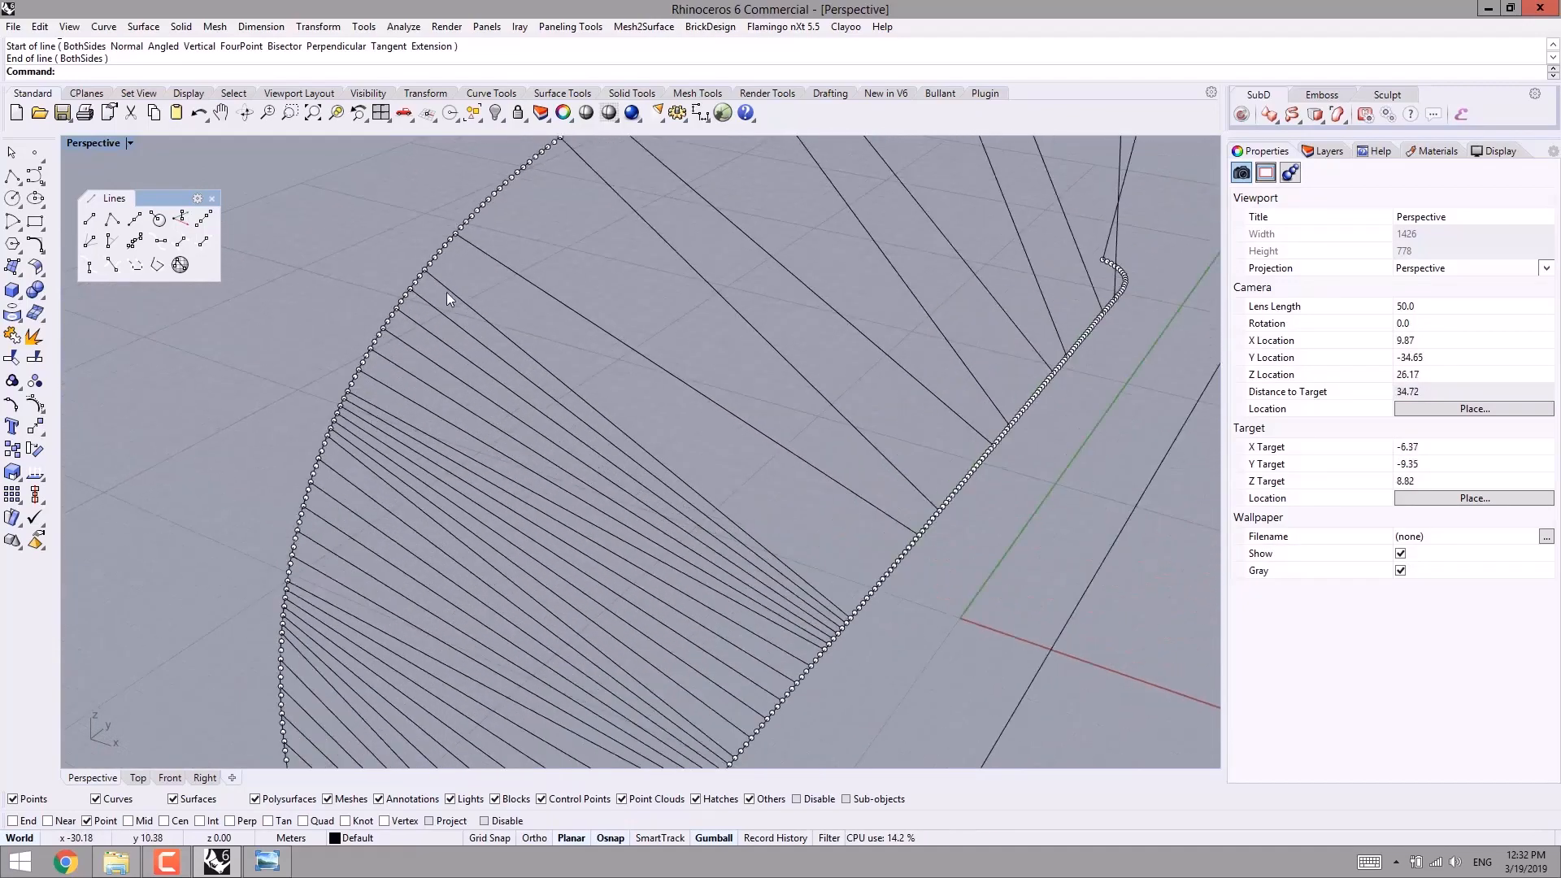
right_click(446, 289)
scroll(439, 272, up, 6)
click(416, 270)
shift+right_drag(710, 415, 846, 529)
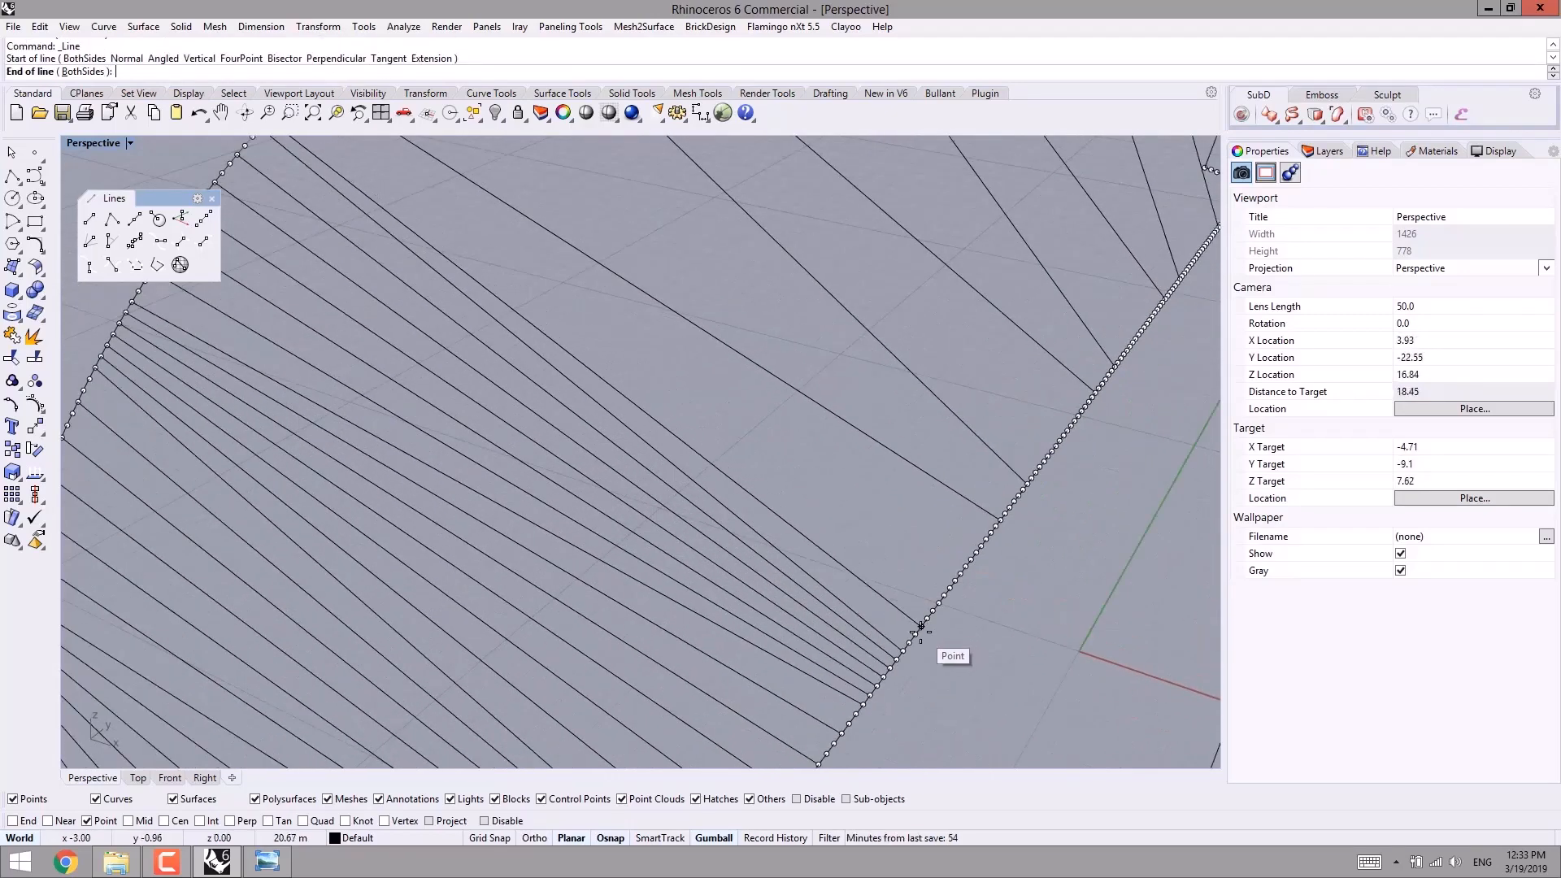
shift+right_drag(941, 602, 490, 272)
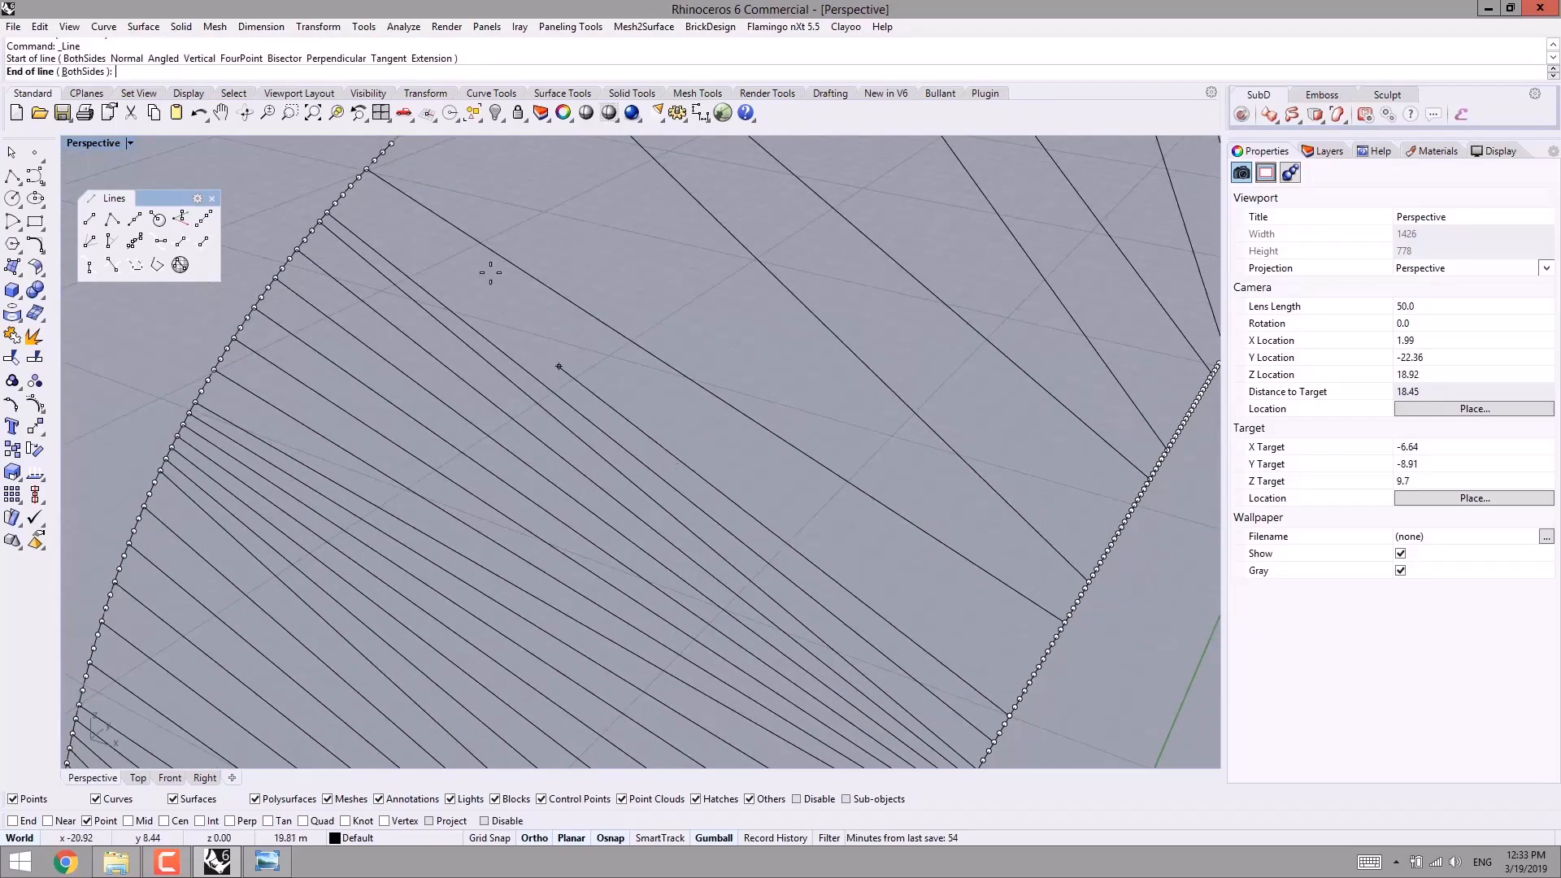
click(338, 204)
- Add the bay's third and fourth thin cables, continuing with consecutive arc points and every third deck point
right_click(348, 195)
click(345, 194)
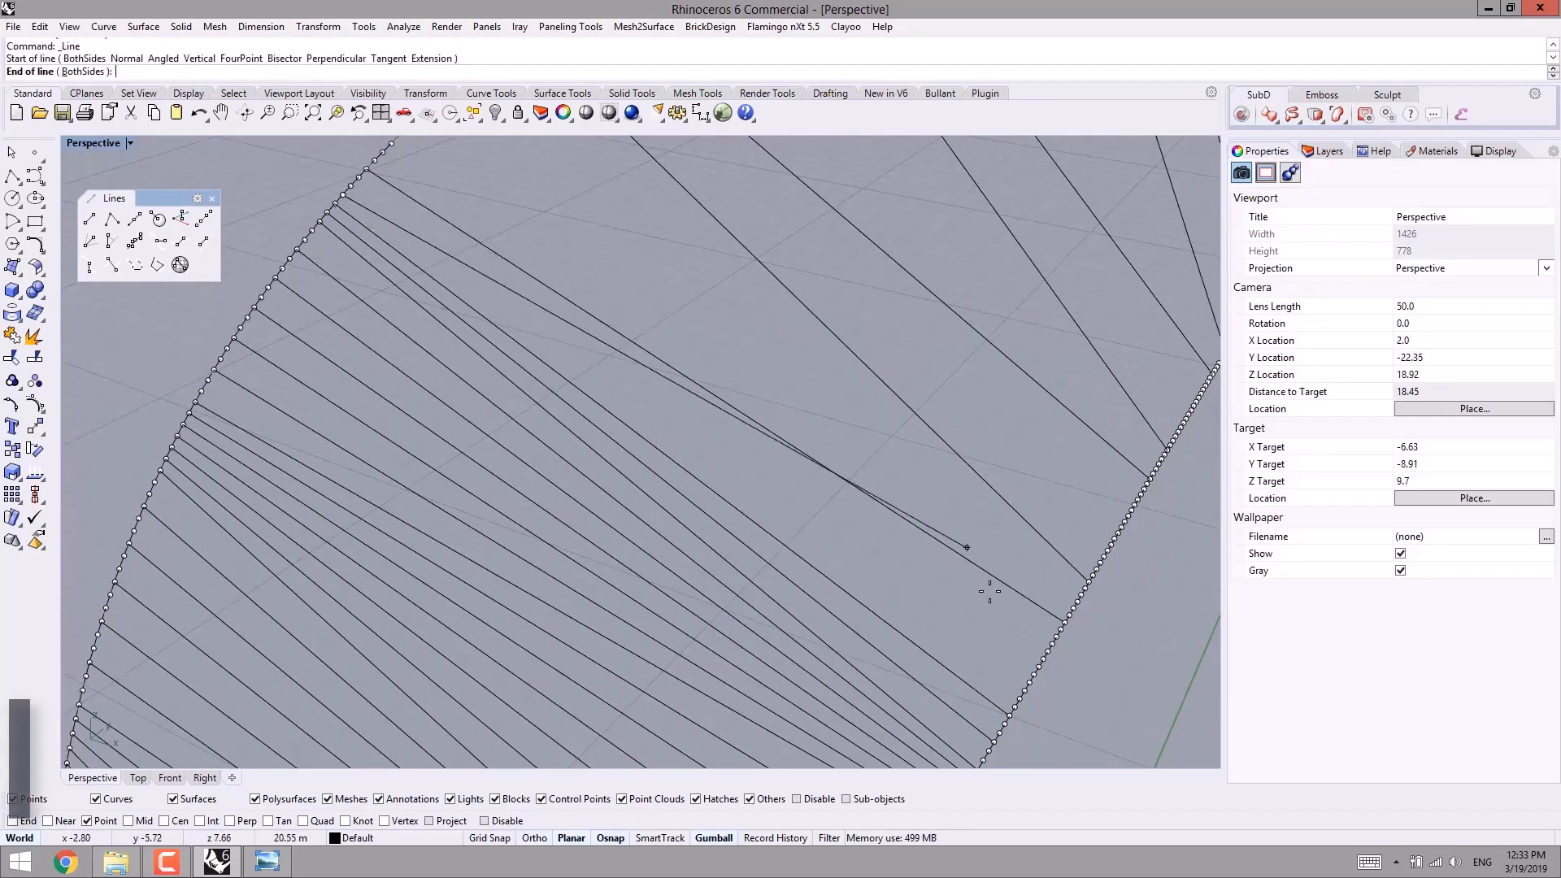
click(1027, 689)
right_click(1042, 685)
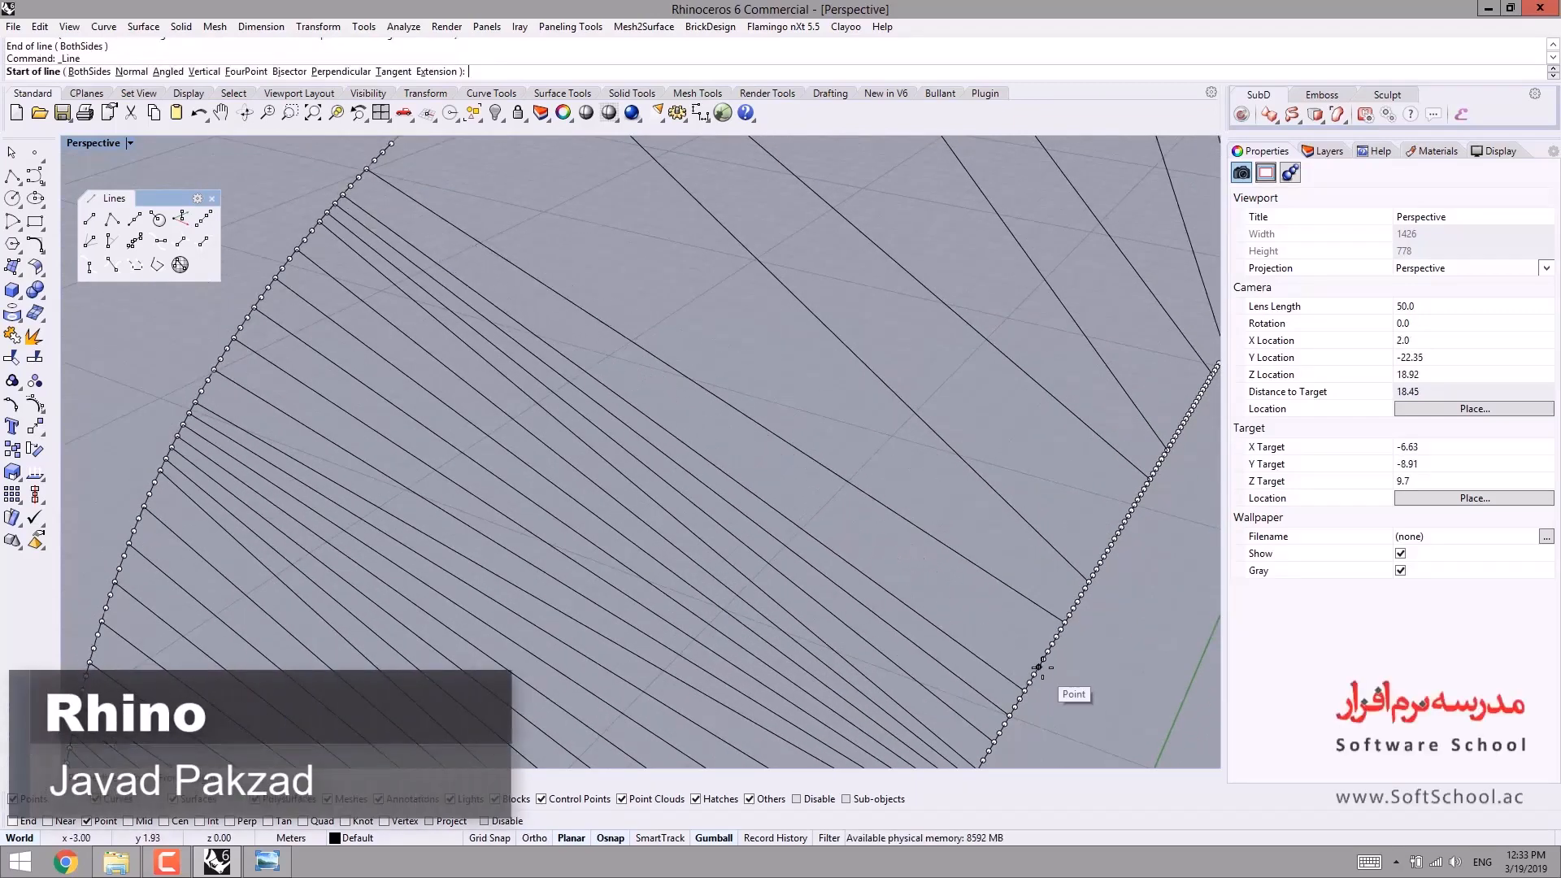
click(1042, 668)
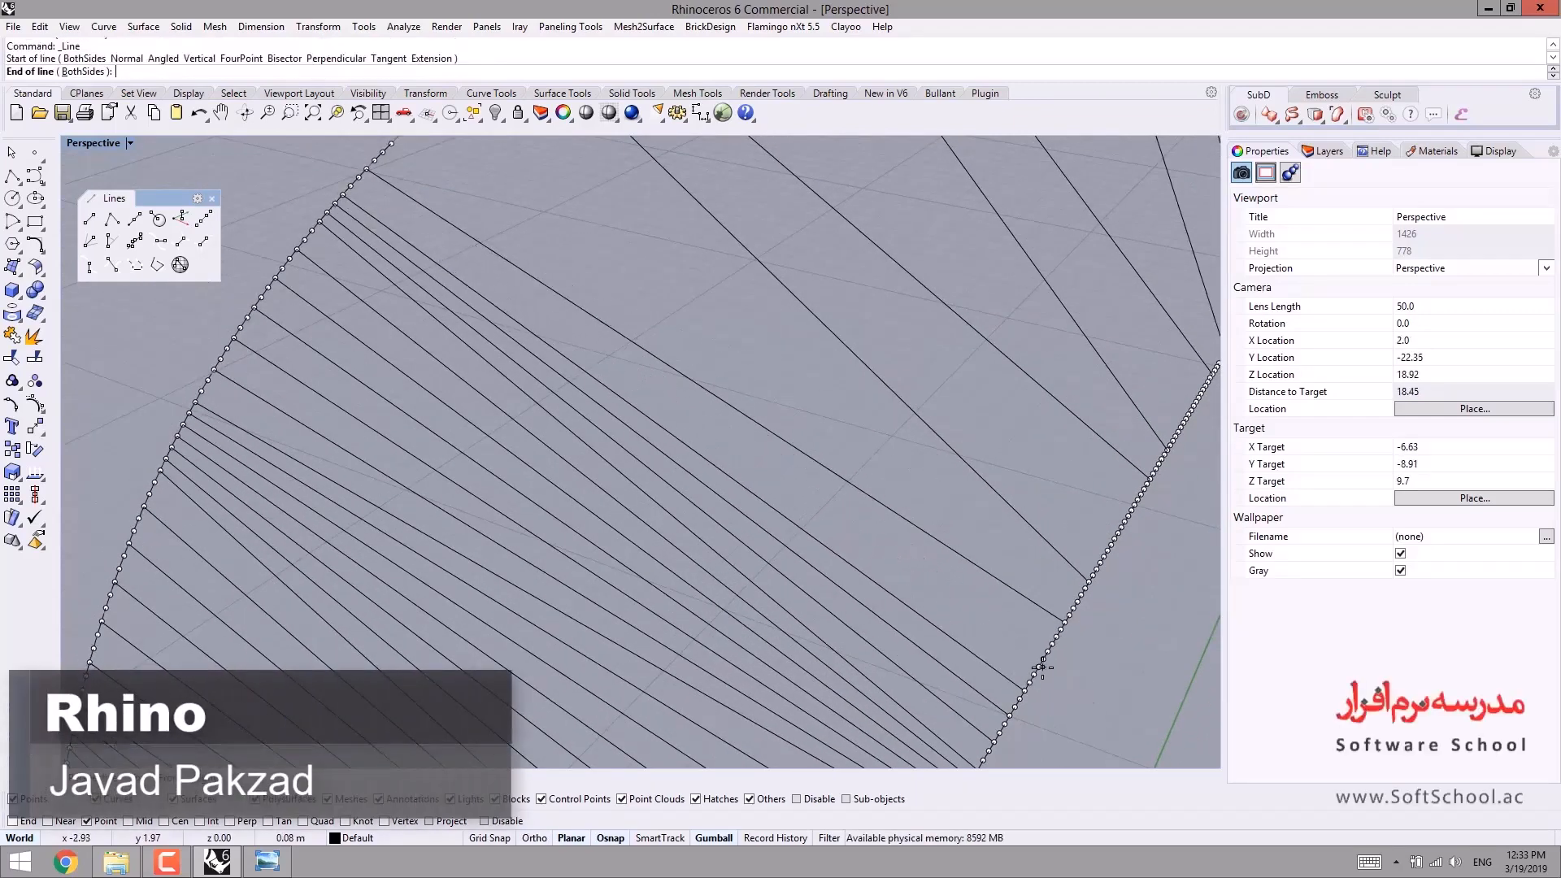
click(359, 176)
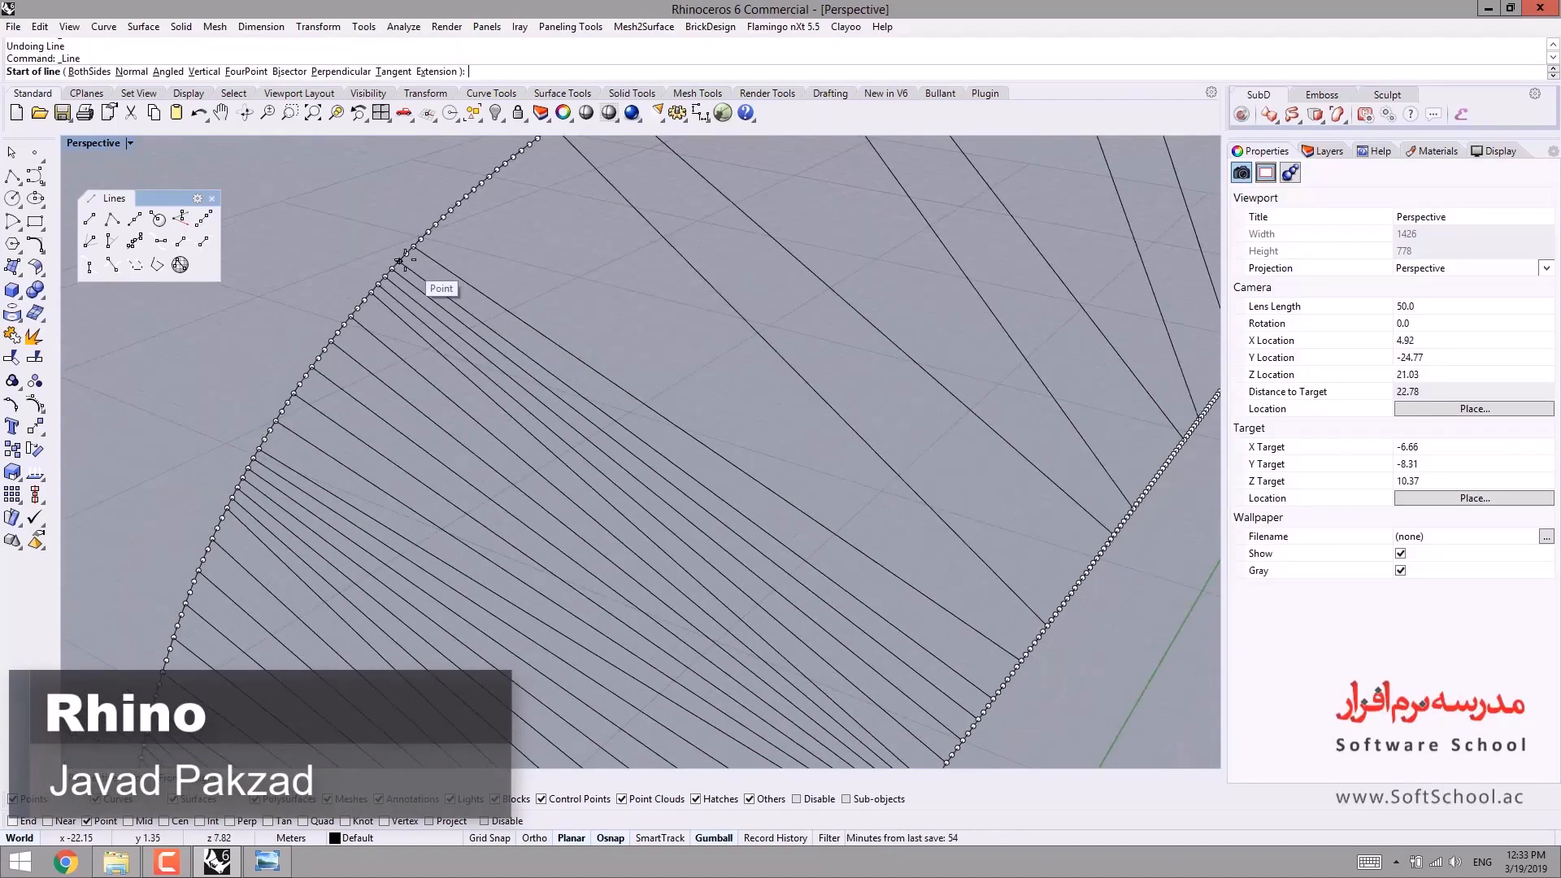
click(404, 260)
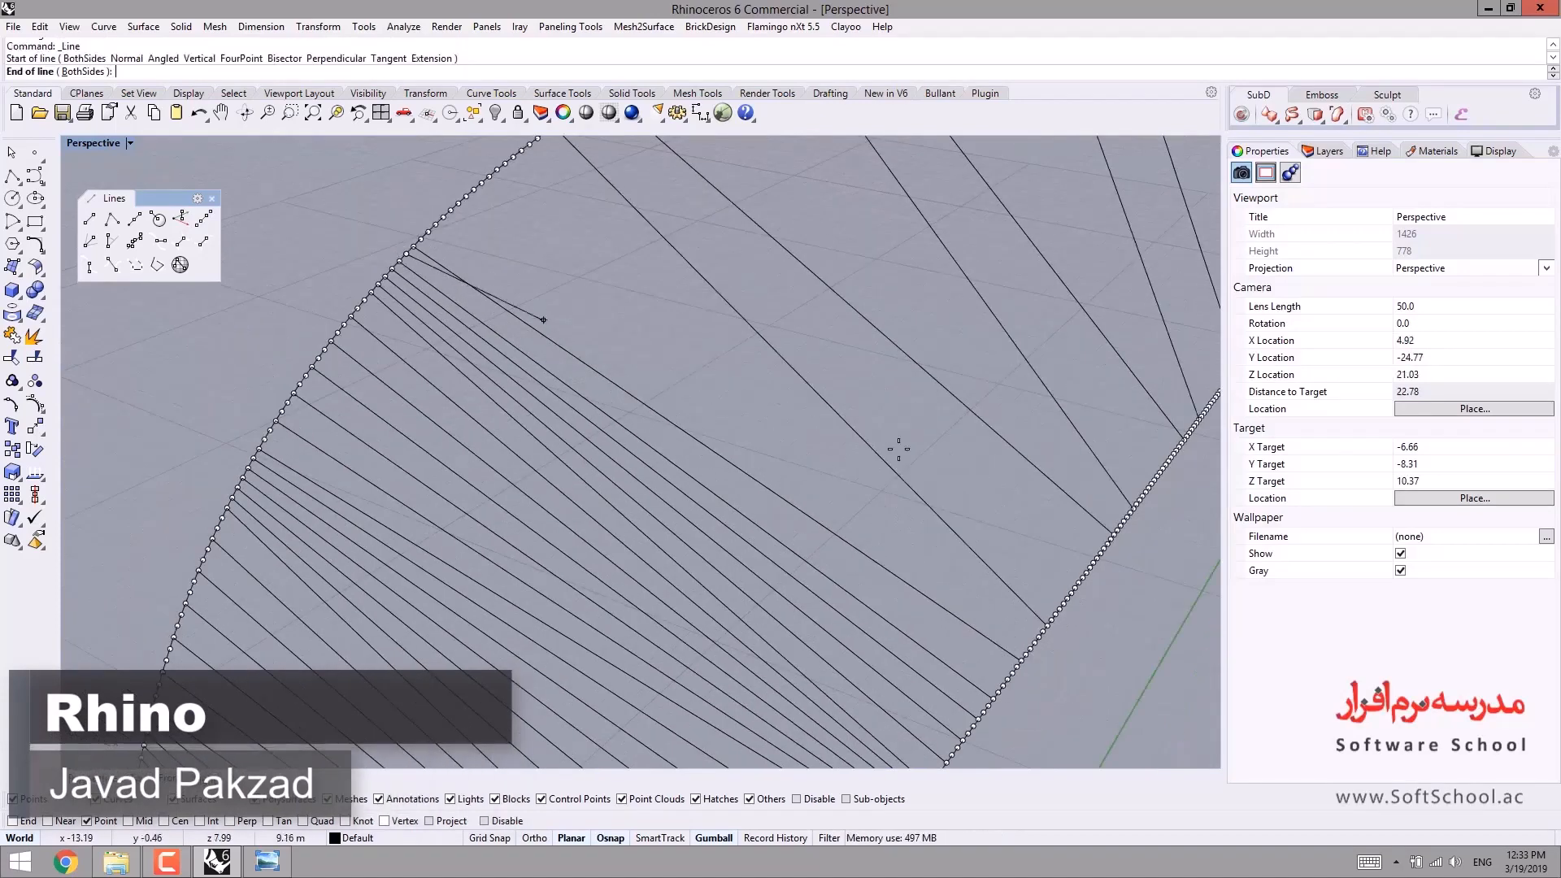
click(1002, 692)
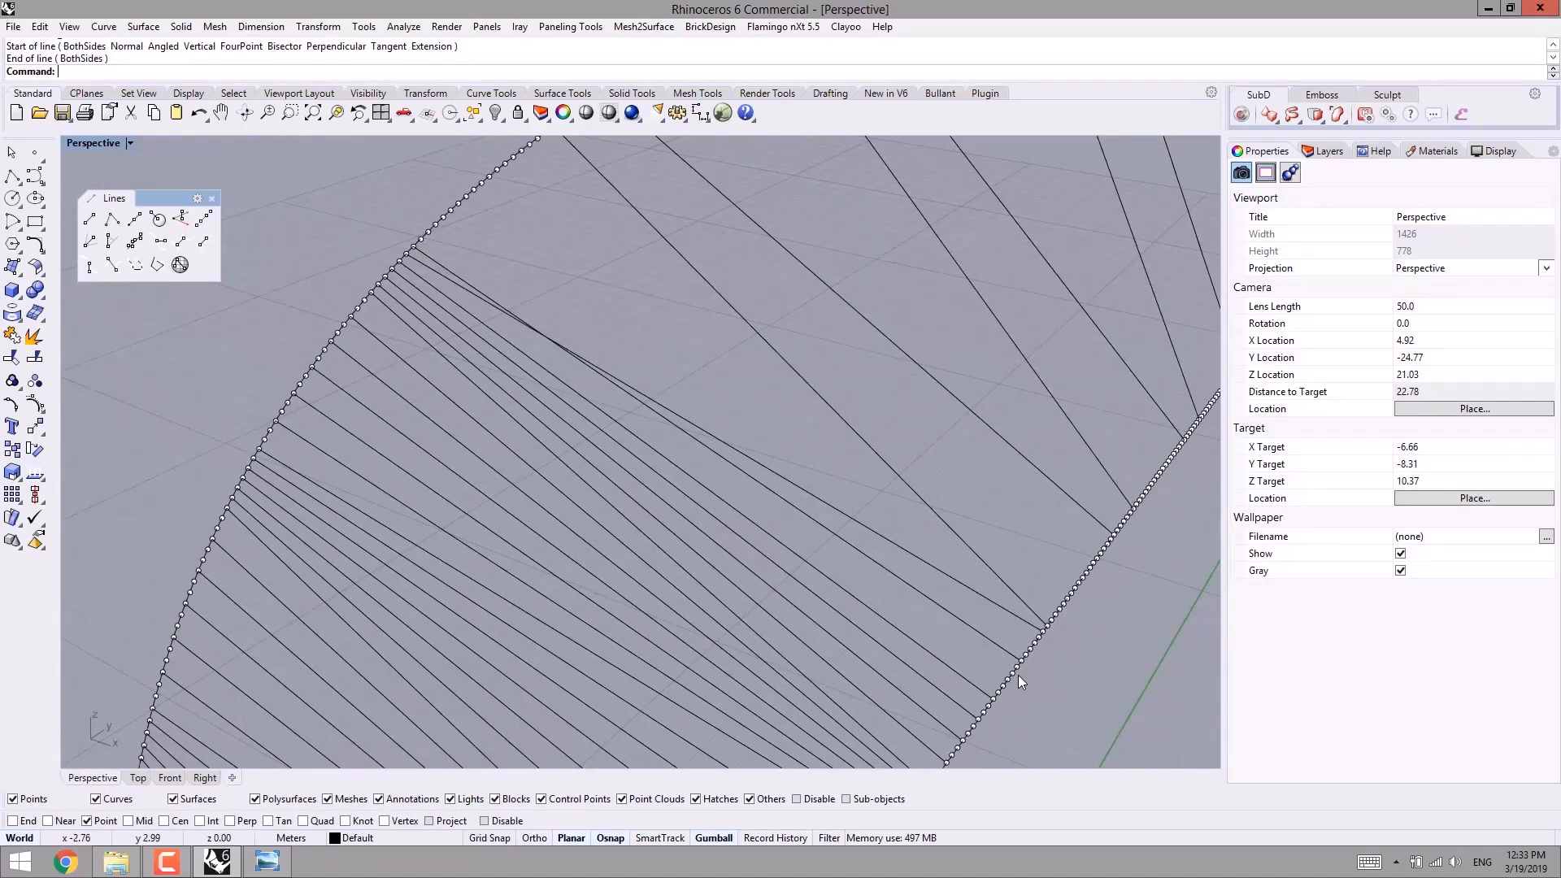
key(ctrl+z)
- Draw the bay's last thin cable, from the arc point just before the main cable to the third deck point before it
right_click(979, 653)
click(405, 253)
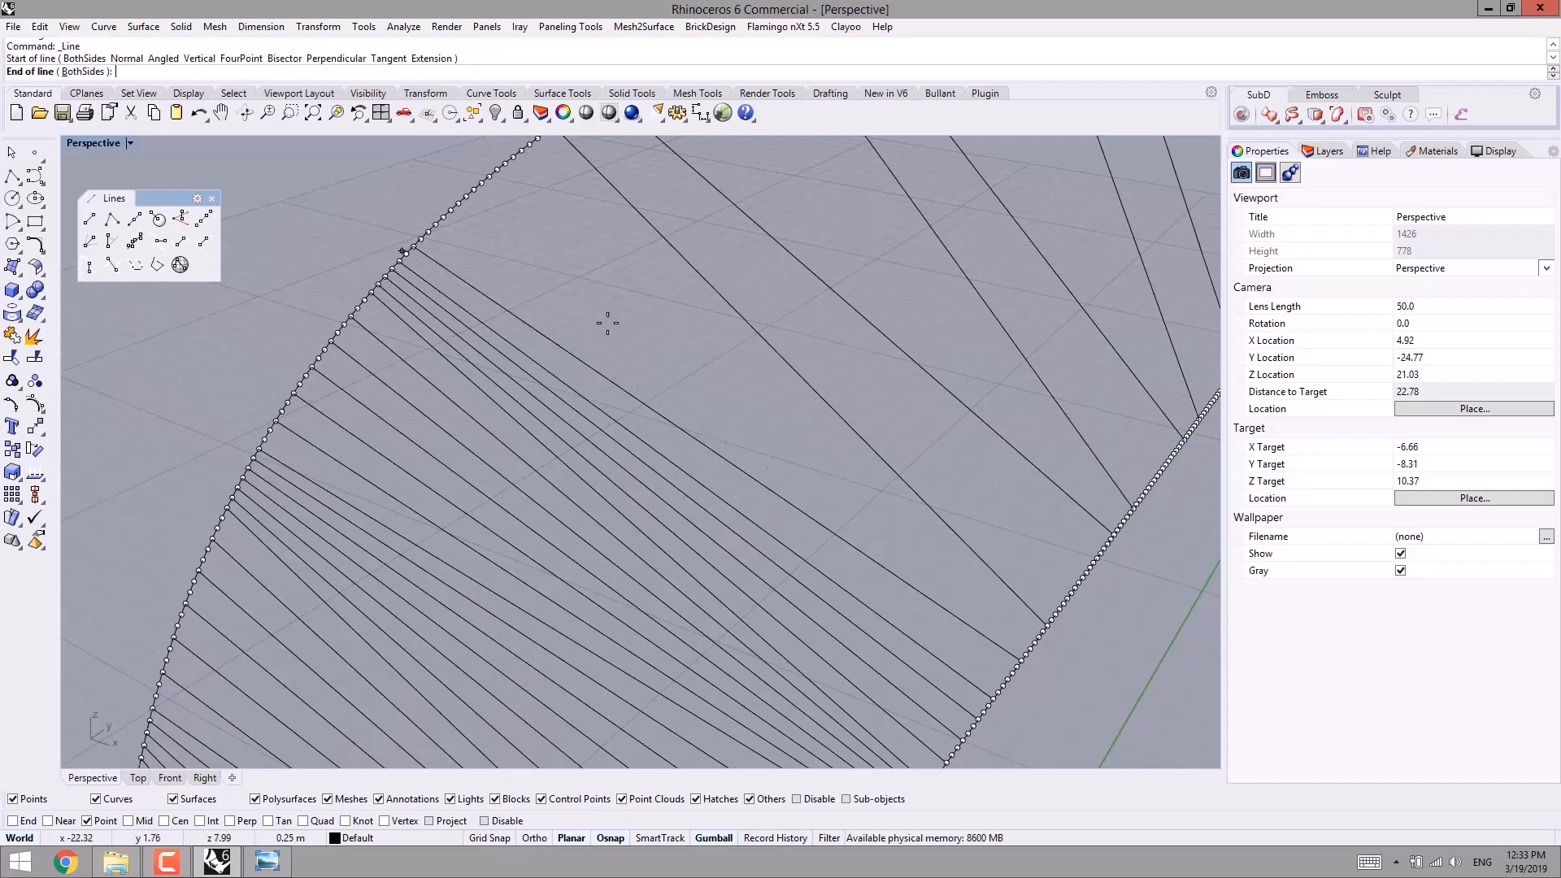
click(1026, 660)
- Draw the next bay's first two thin cables, joining consecutive deck points past the main cable to the third and sixth arc points
right_click(1030, 650)
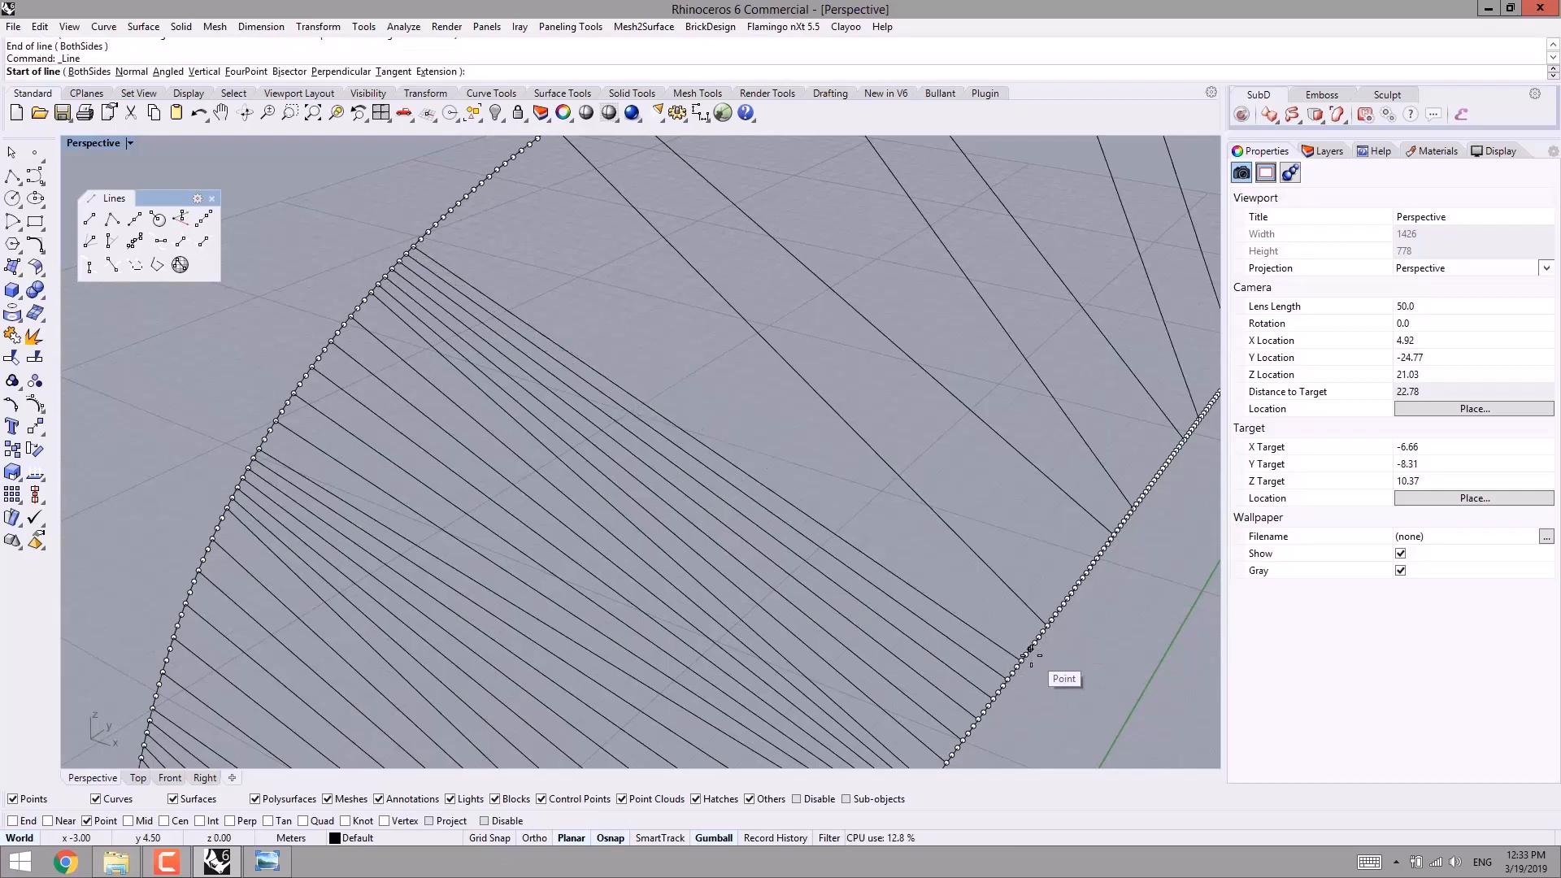
click(1030, 650)
click(435, 232)
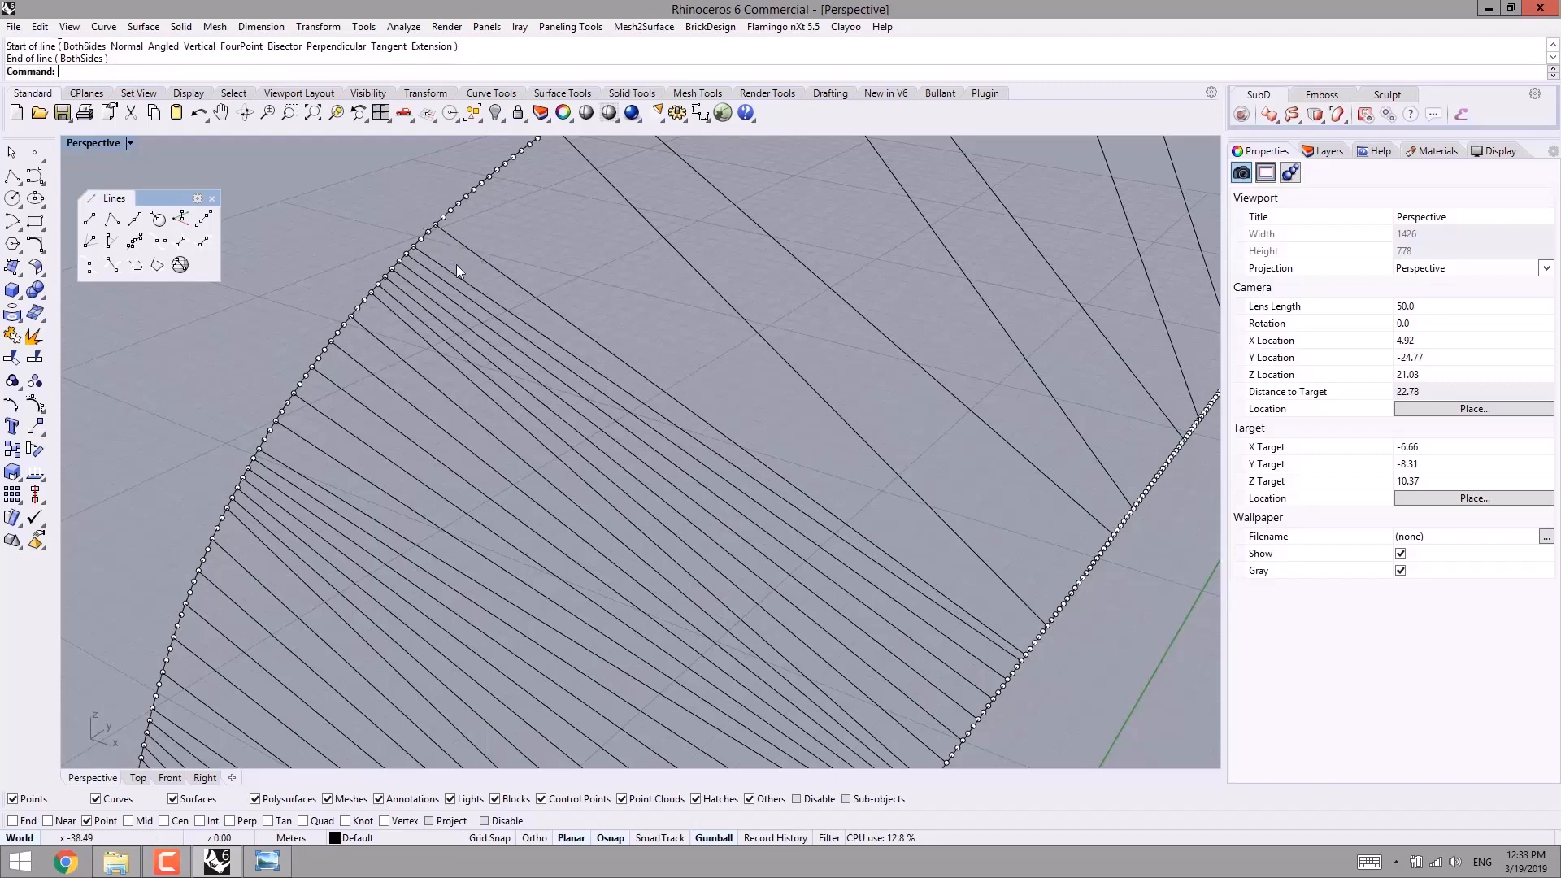
right_click(458, 271)
click(462, 203)
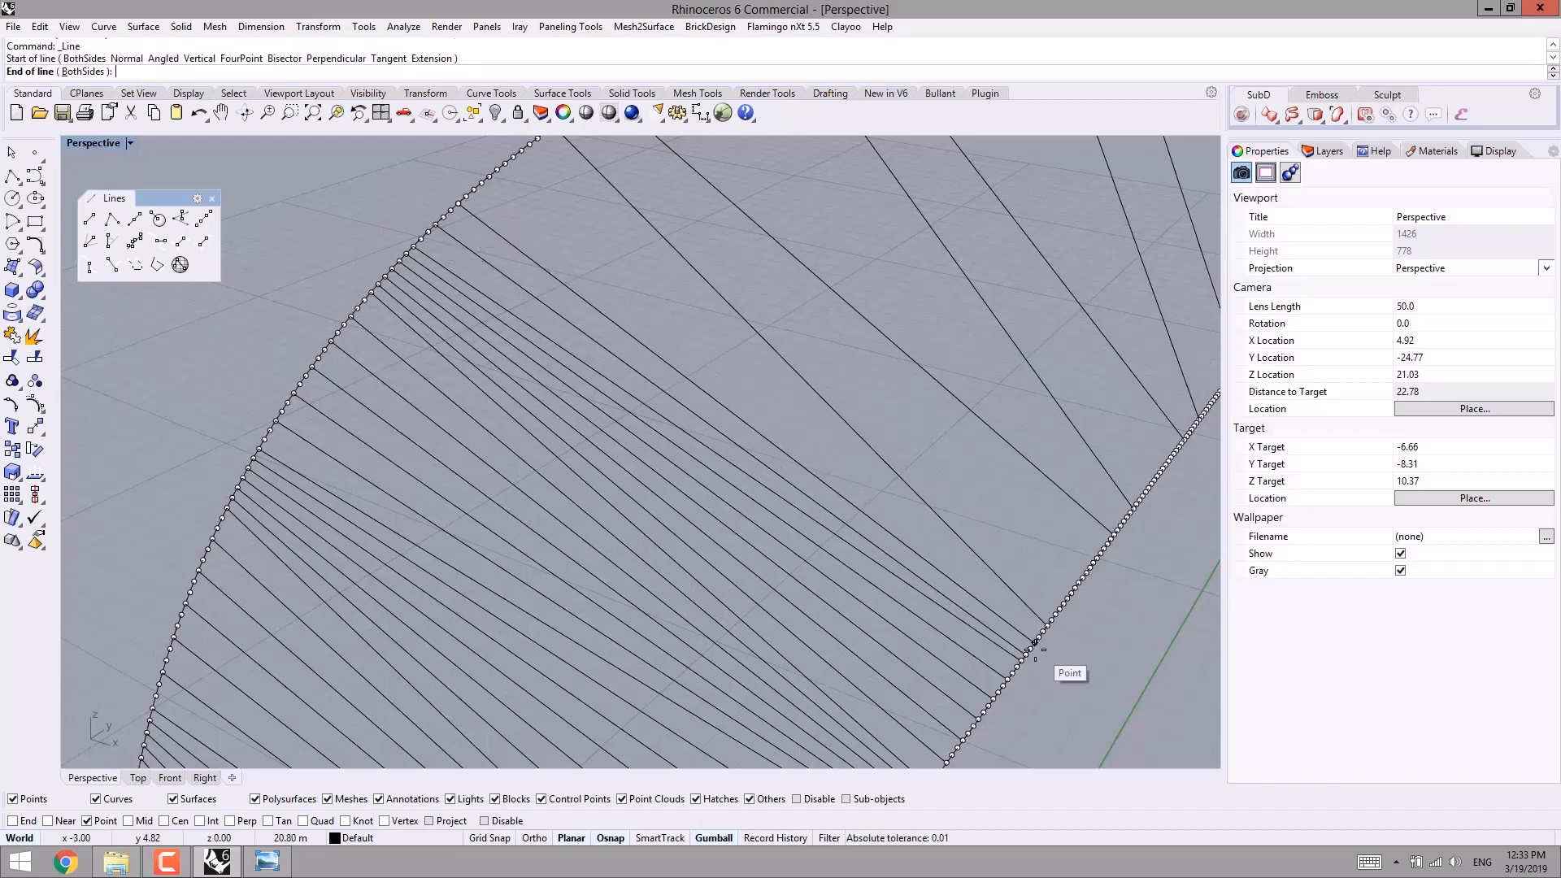
click(1034, 650)
- Complete the bay with three more thin cables between consecutive deck points and every third arc point up to the main cable
right_click(1032, 651)
click(1034, 648)
click(473, 190)
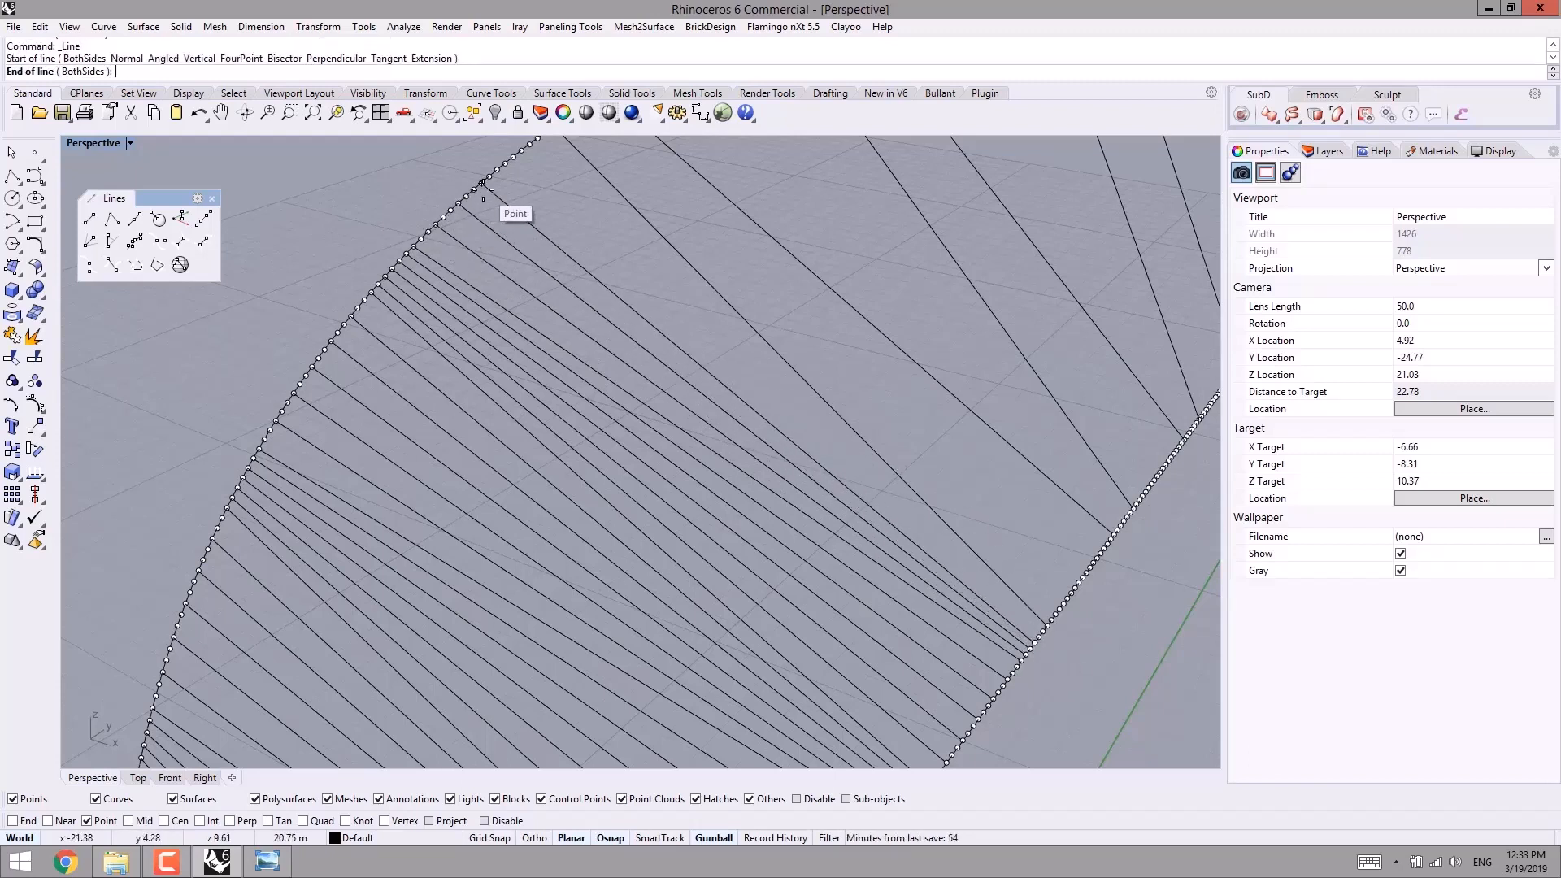
right_click(500, 169)
click(505, 164)
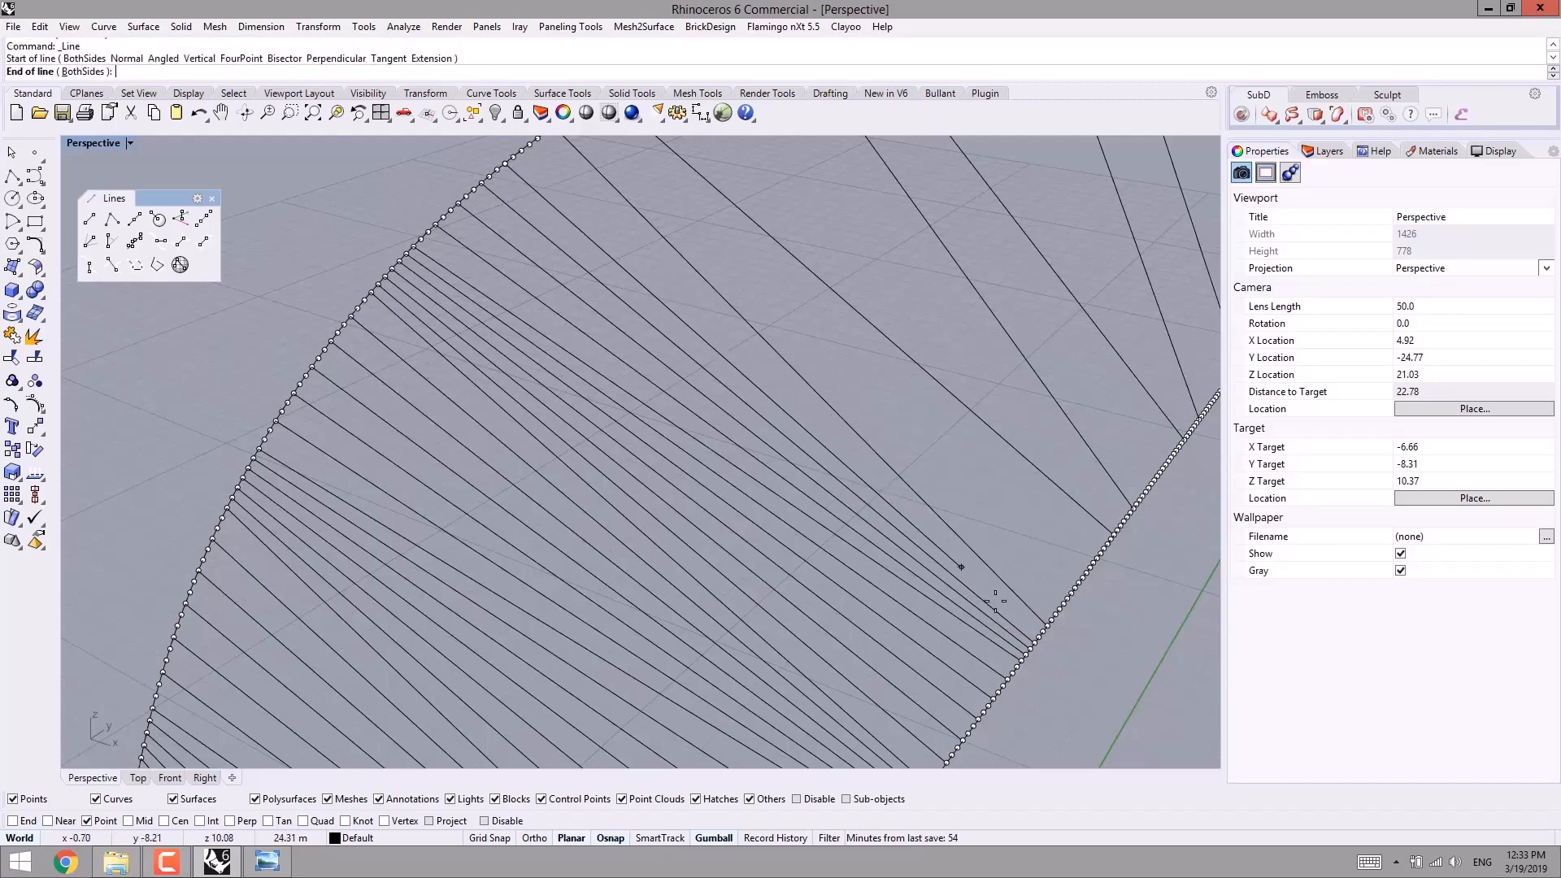
click(1037, 635)
right_click(1040, 636)
click(1047, 634)
shift+right_drag(634, 284, 634, 368)
click(533, 246)
- Draw the next bay's first two thin cables, from consecutive arc points past the main cable to the third and sixth deck points
right_click(536, 240)
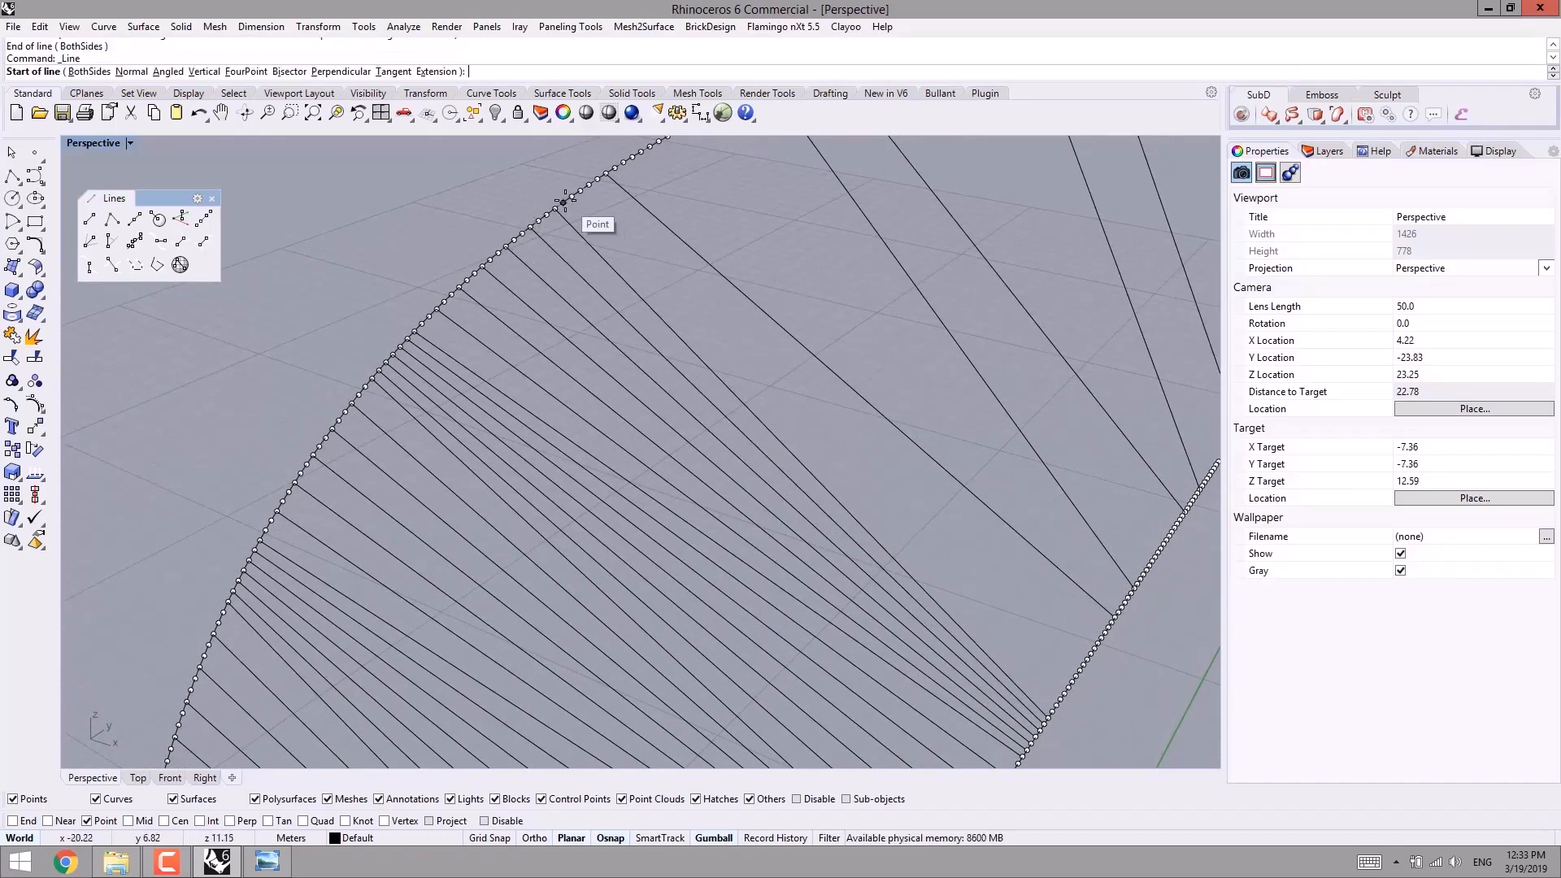
click(564, 201)
click(1065, 693)
right_click(1065, 693)
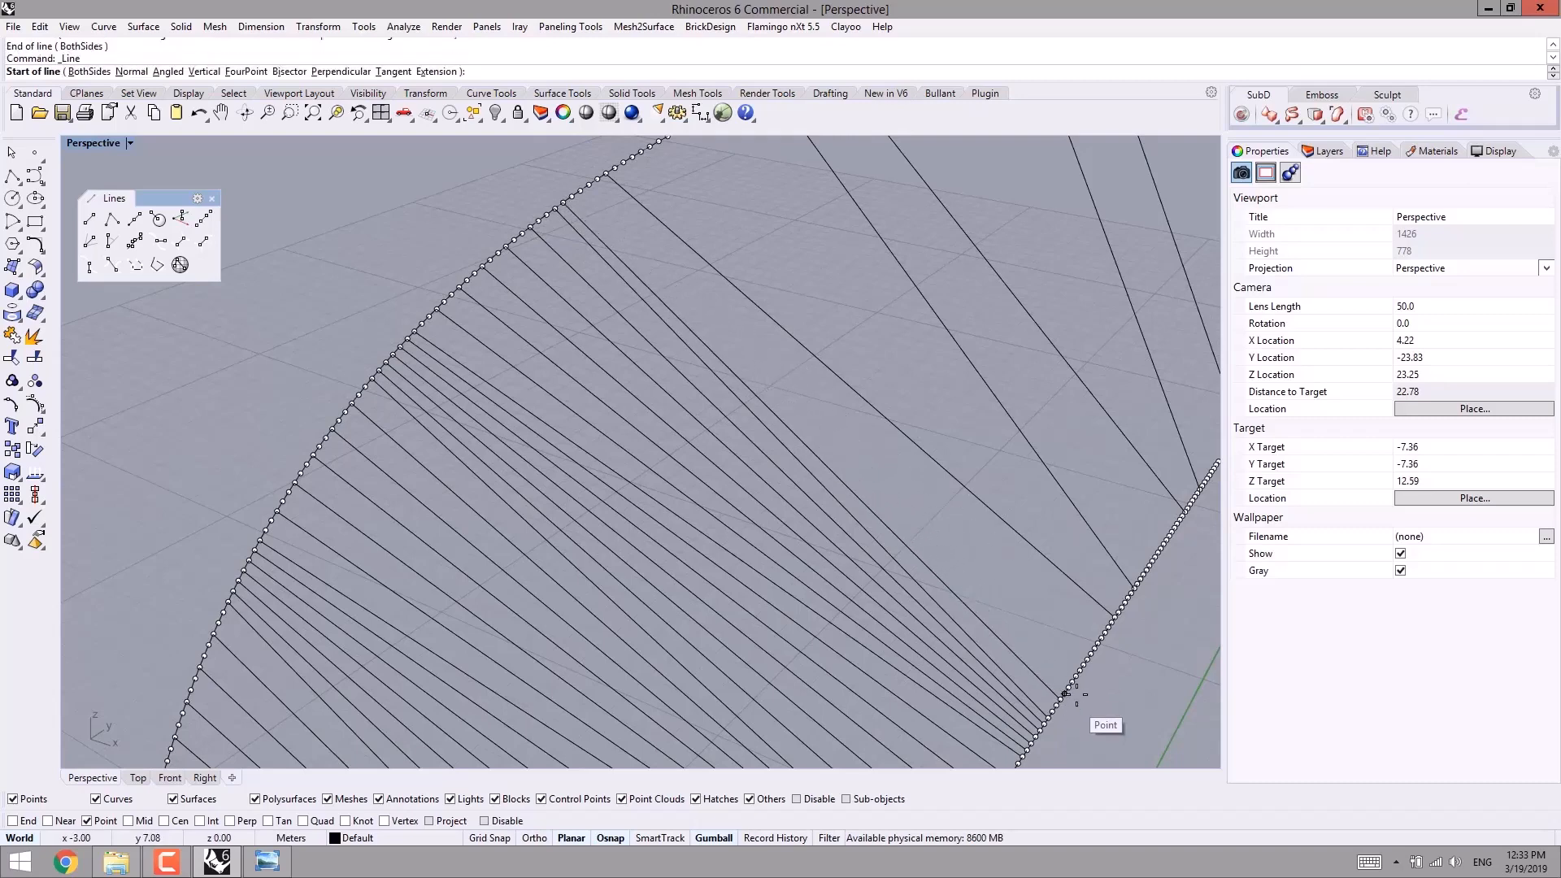
click(1077, 682)
click(585, 187)
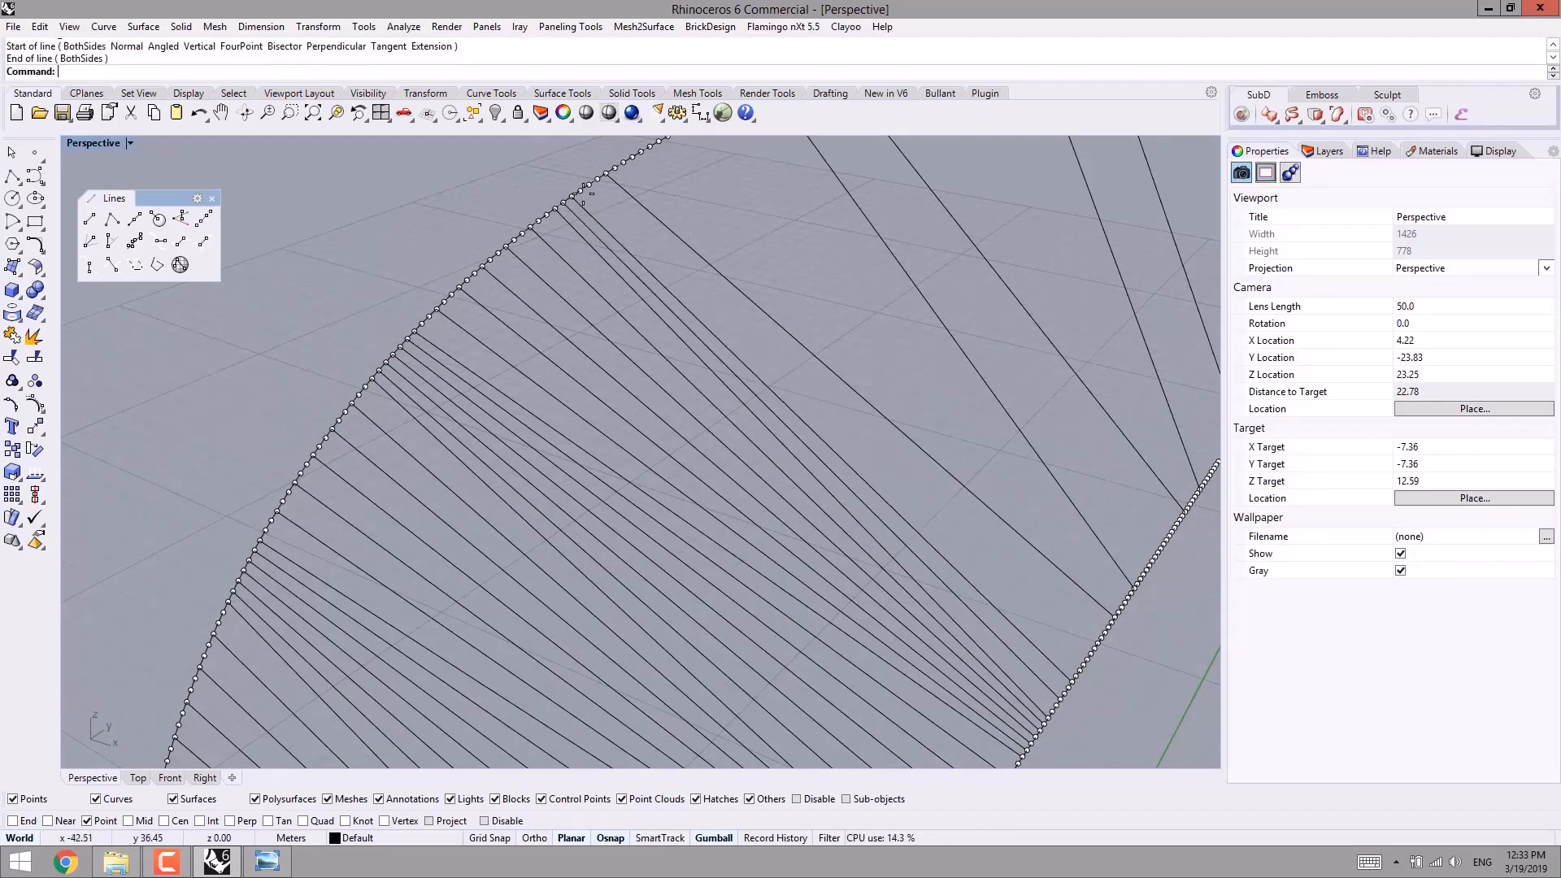
- Draw the bay's third thin cable, joining the next arc point to the third deck point further along
right_click(587, 185)
scroll(1096, 675, up, 4)
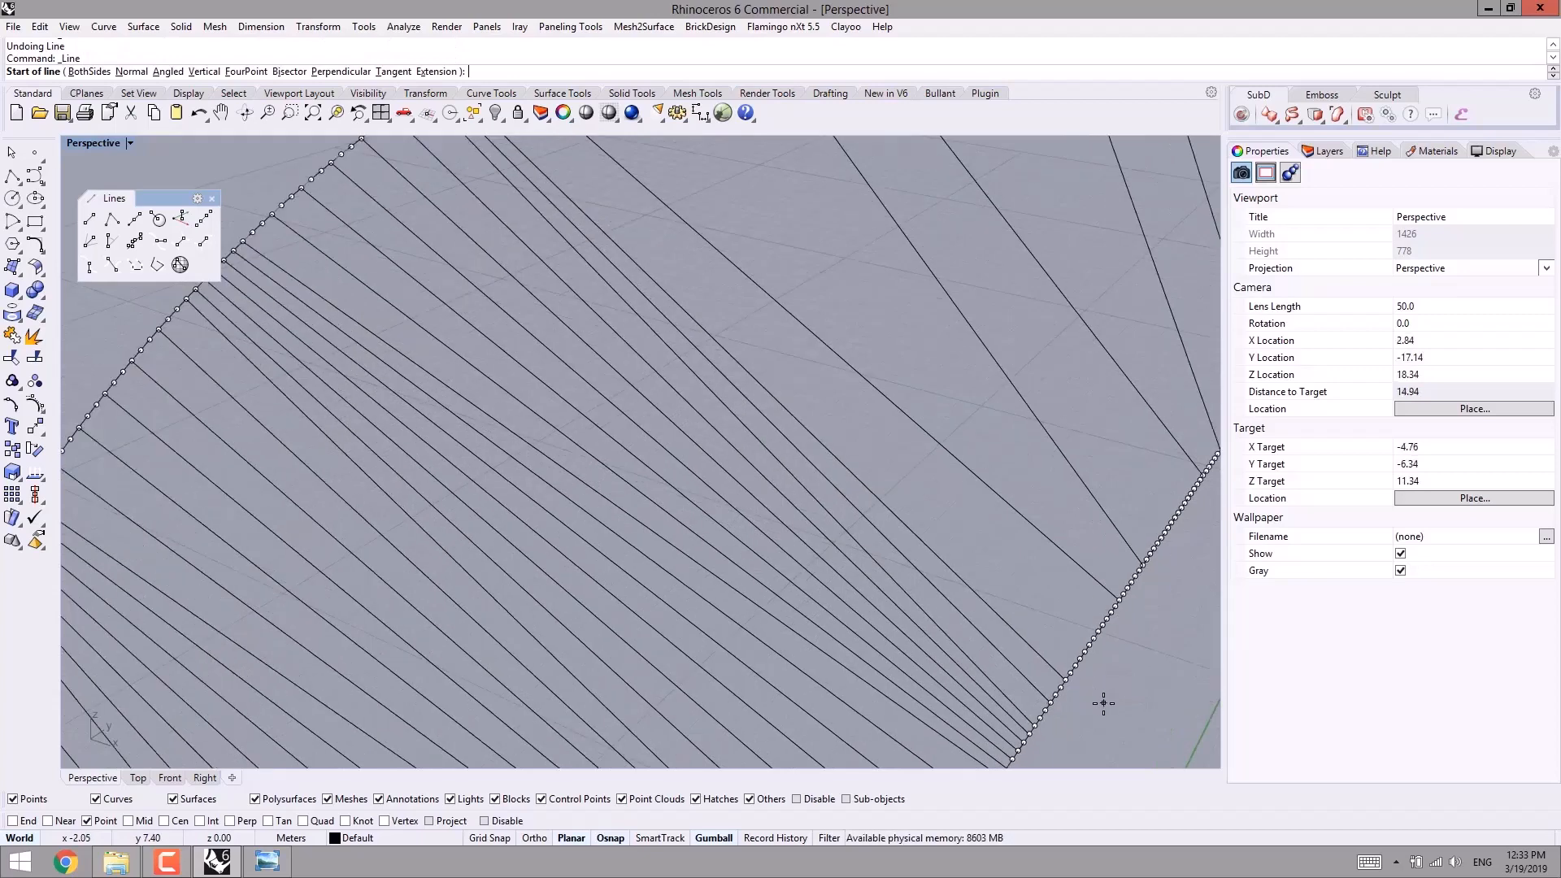
click(1087, 662)
scroll(825, 407, down, 2)
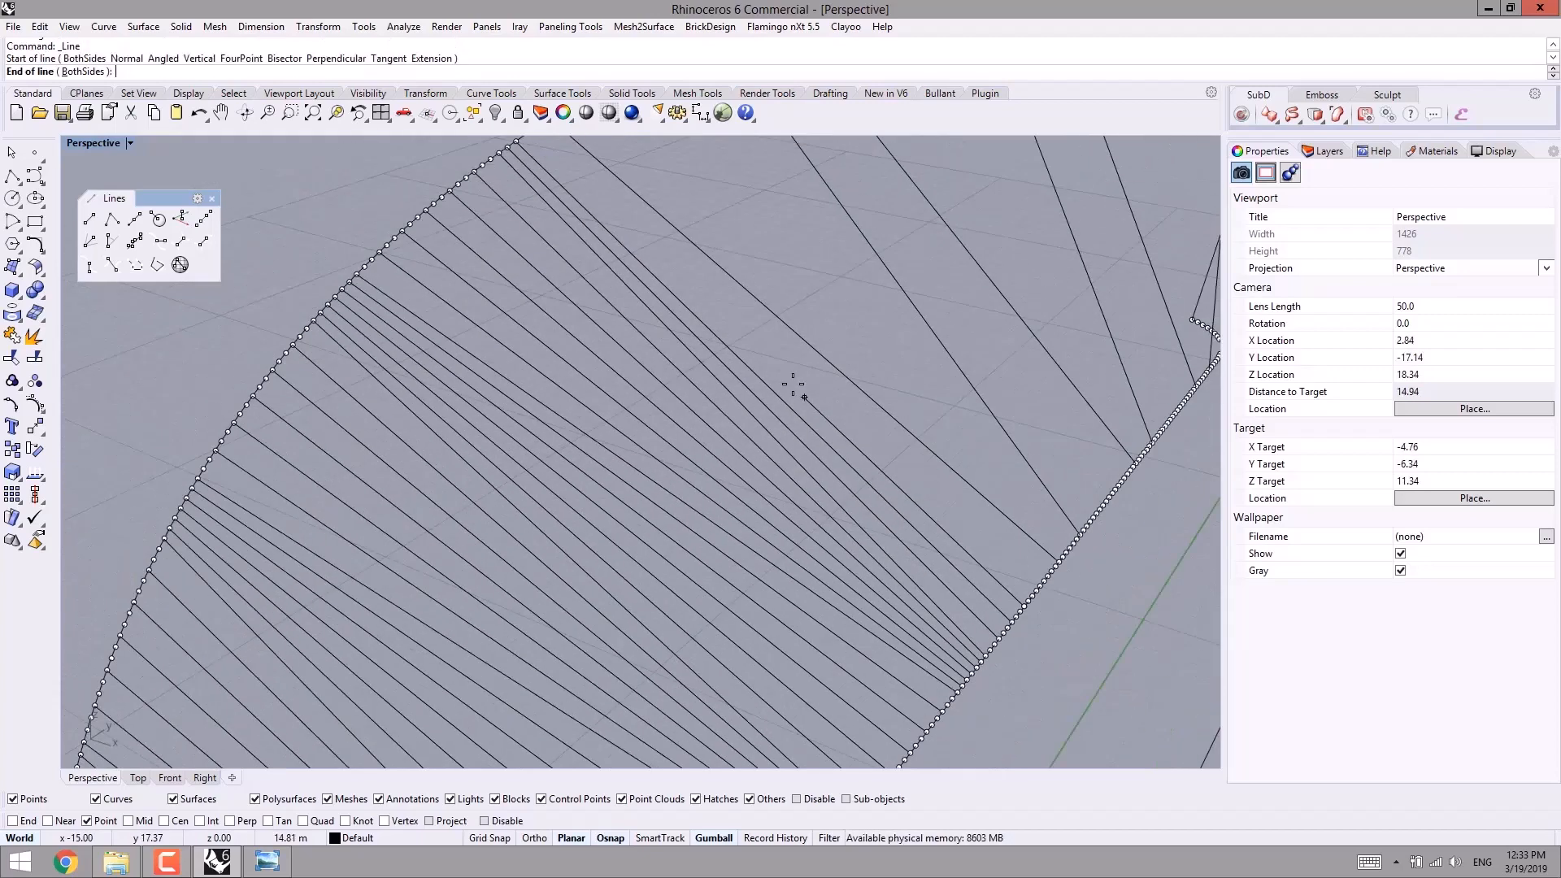
shift+right_drag(539, 152, 540, 182)
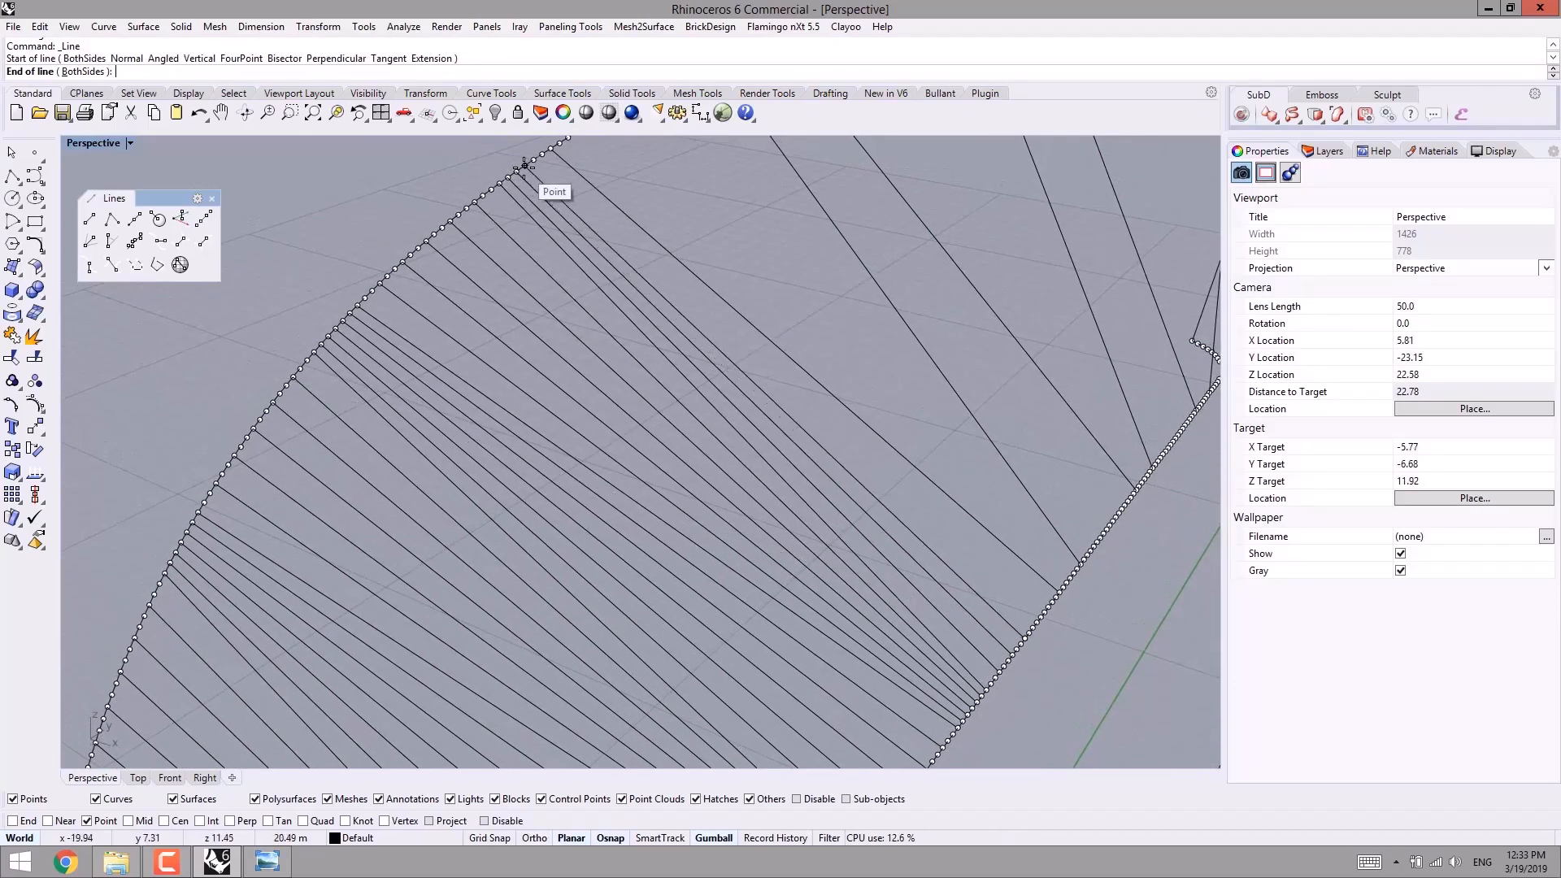
click(526, 165)
- Draw the bay's fourth and fifth thin cables, joining consecutive arc points to every third deck point up to the main cable
right_click(540, 173)
click(539, 173)
scroll(1062, 645, up, 2)
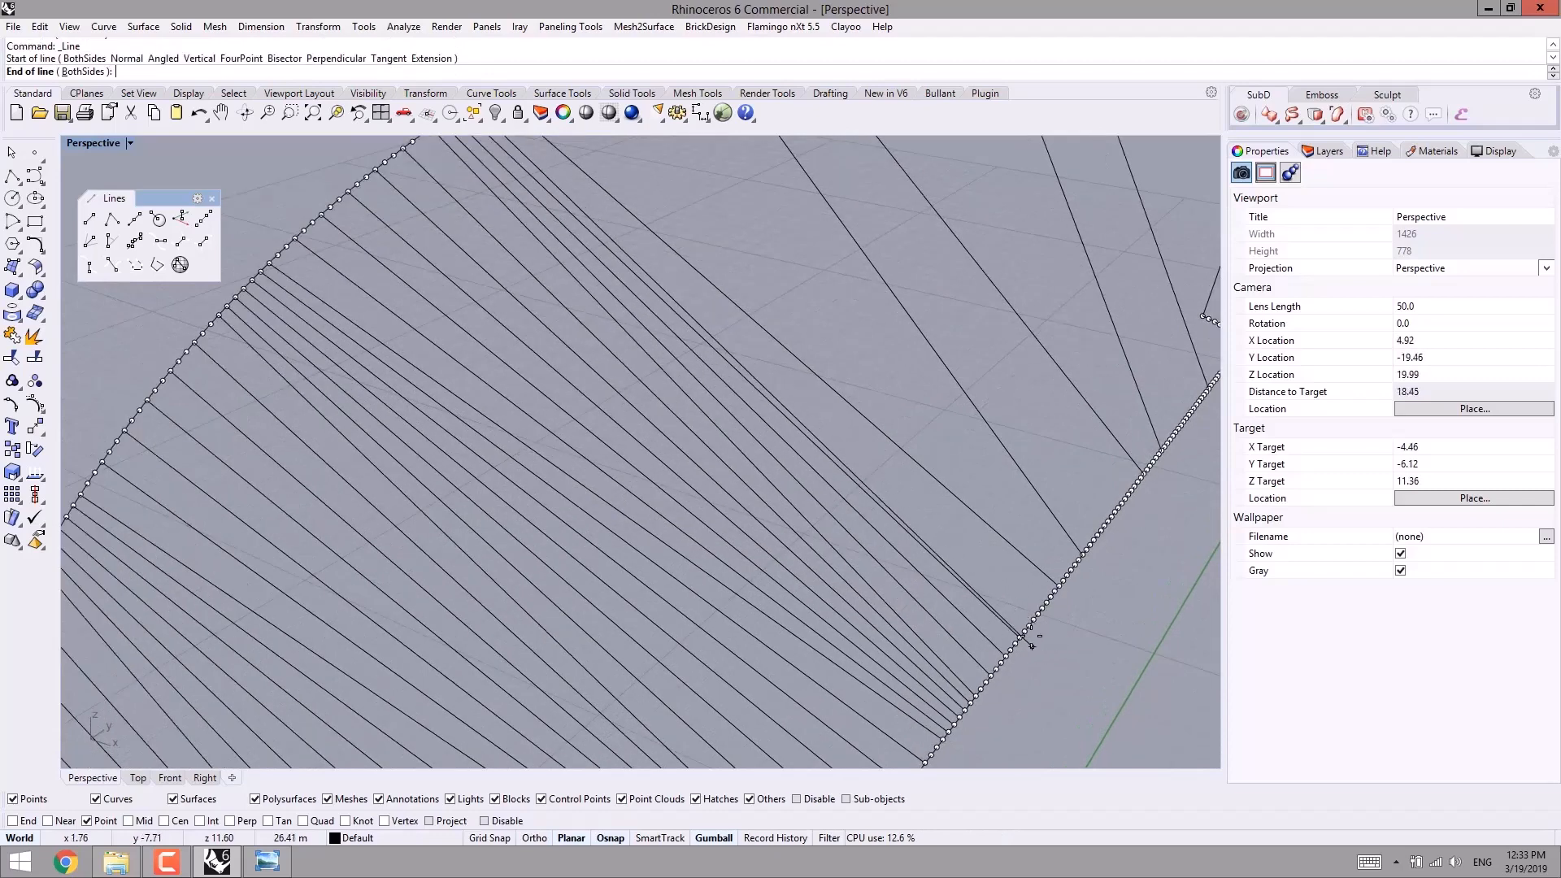
click(1034, 621)
right_click(1049, 617)
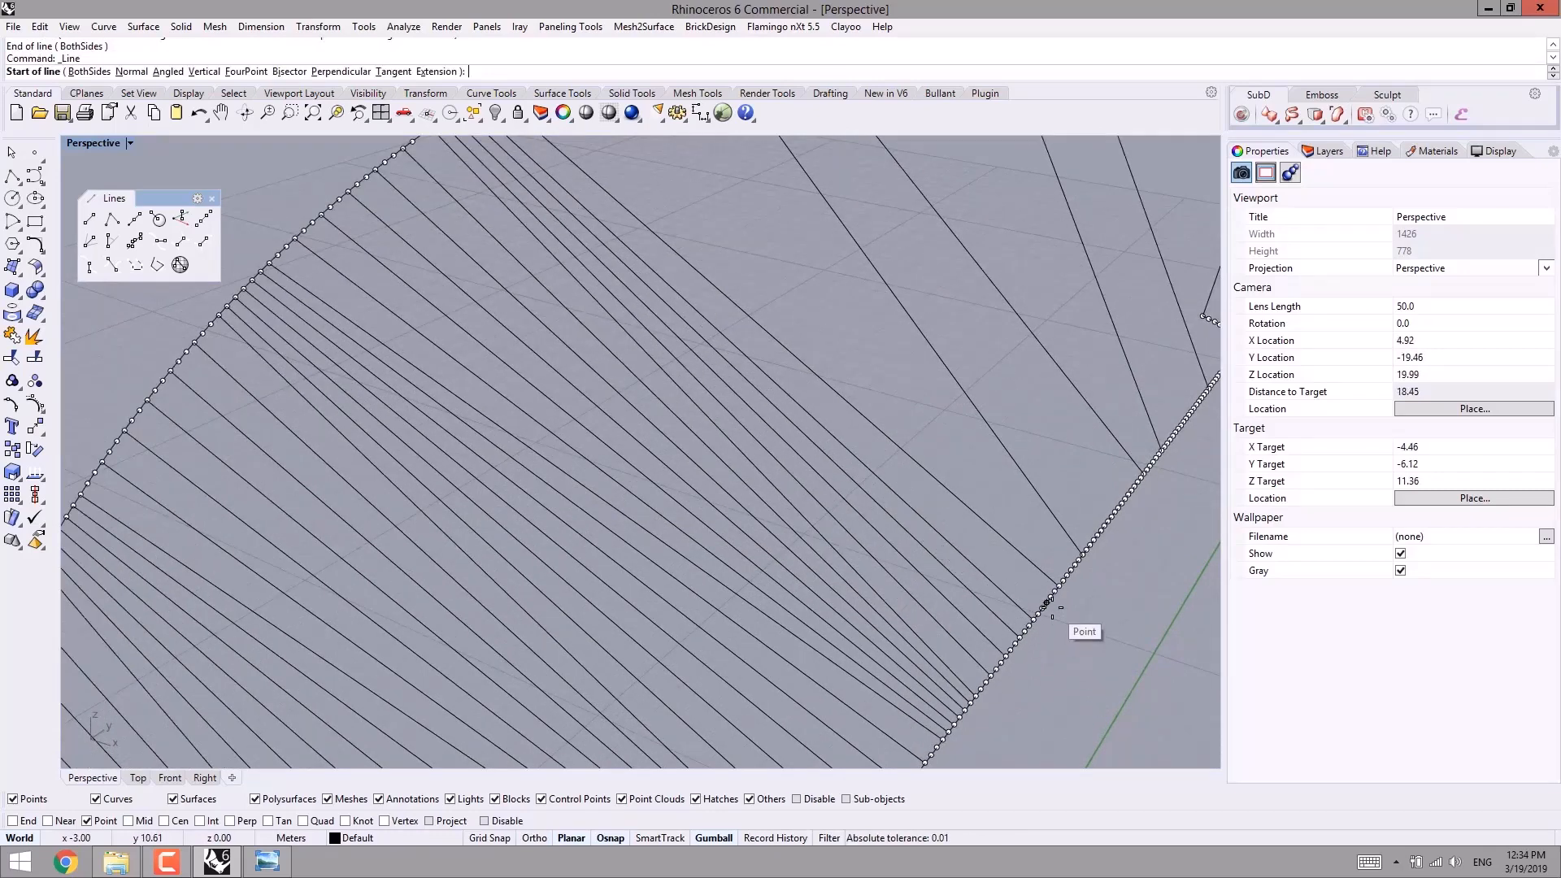
click(1049, 603)
scroll(813, 423, down, 2)
click(597, 230)
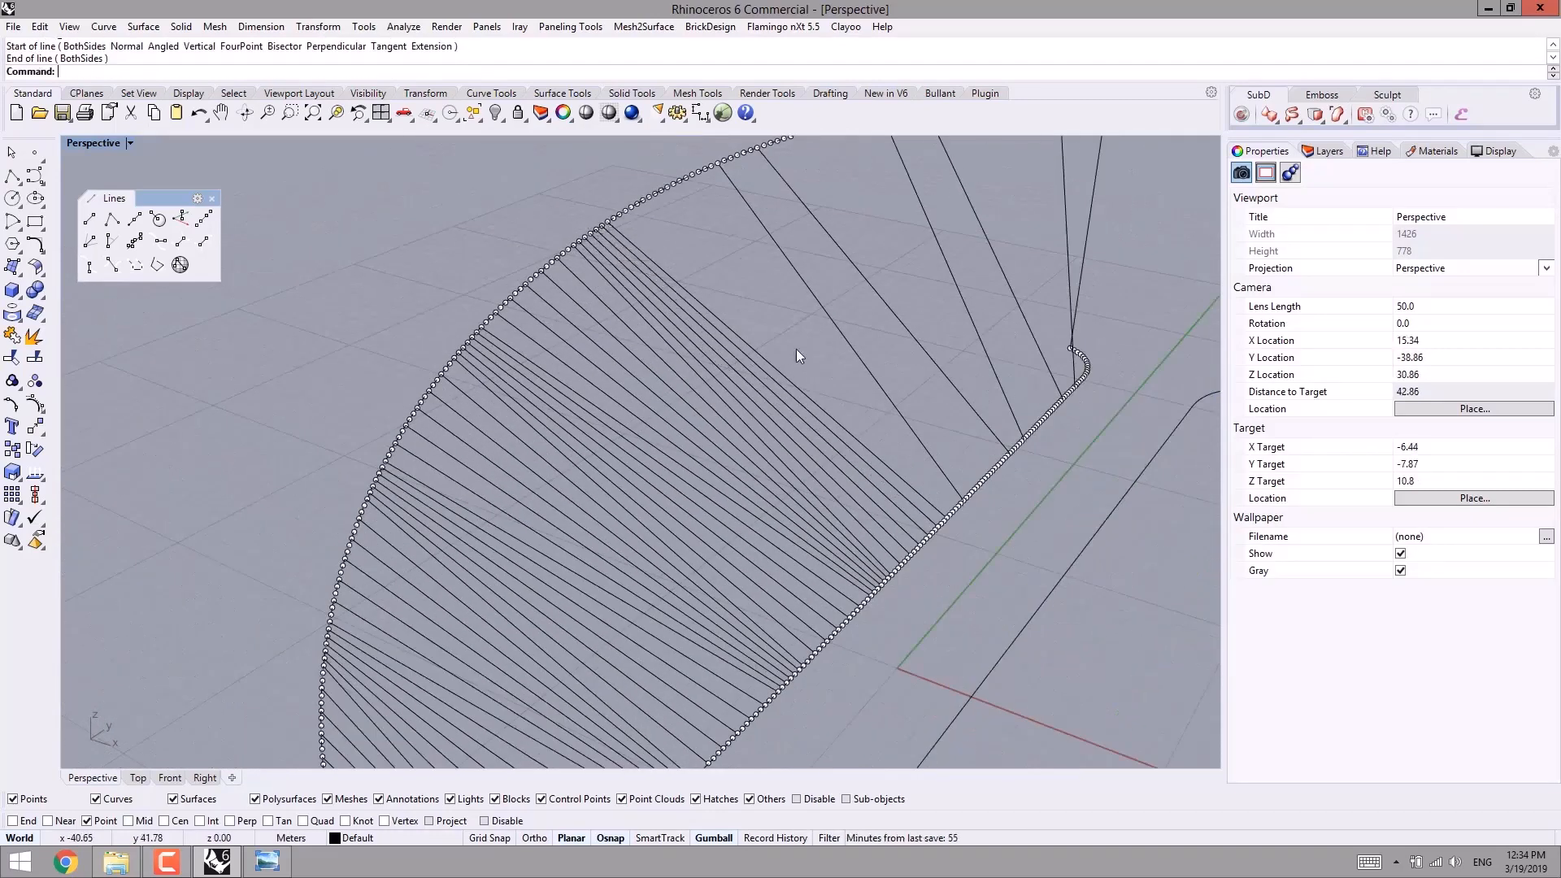
- Draw the next bay's first thin cable, joining the deck point just past the main cable to the third arc point along
right_drag(797, 355, 731, 470)
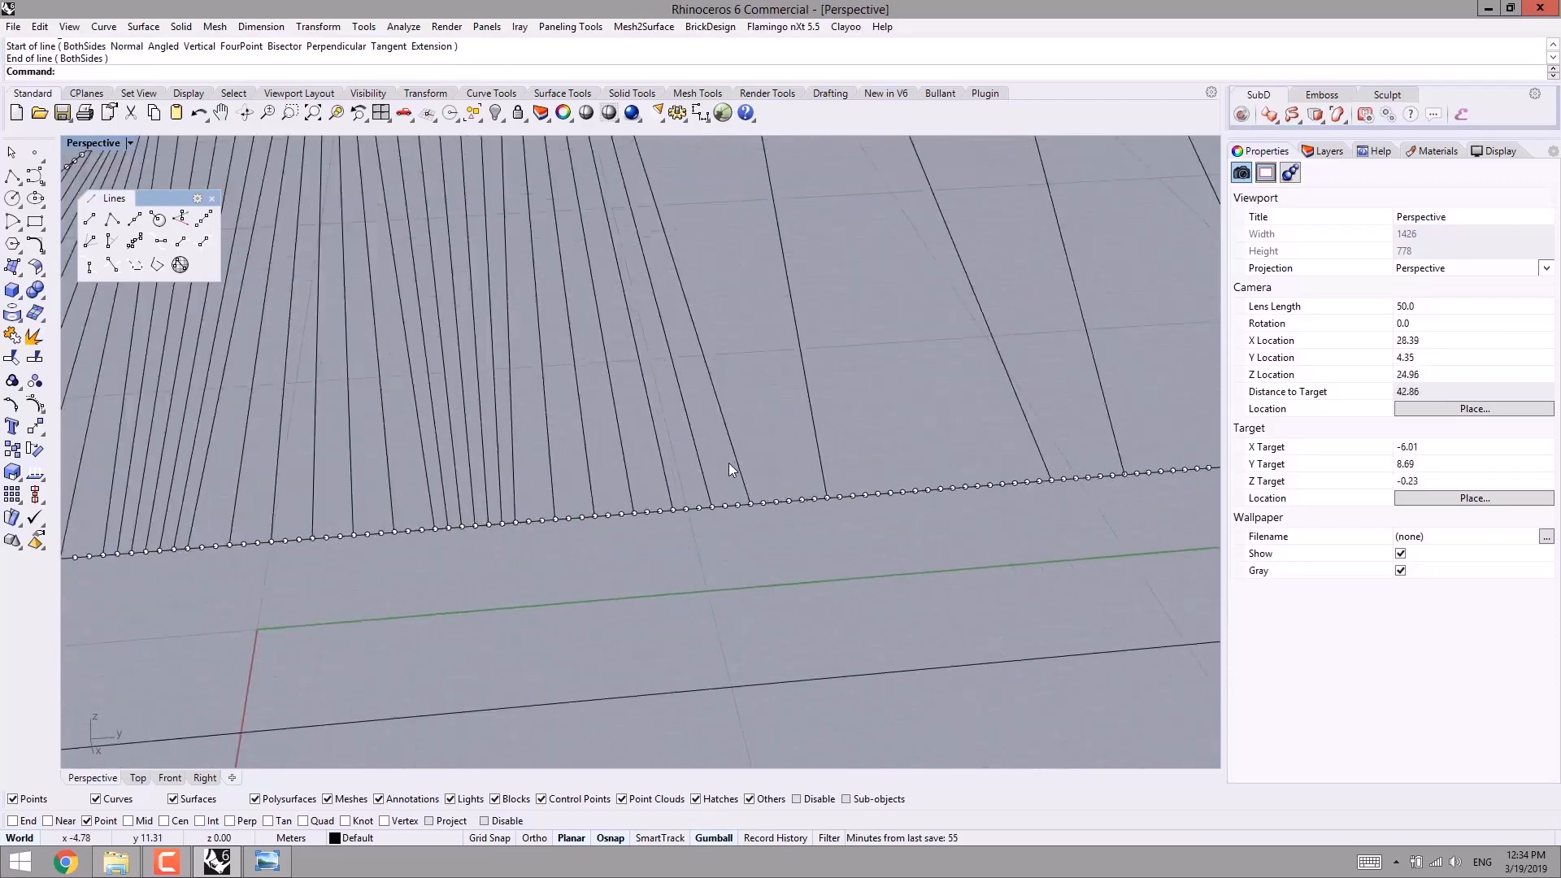
scroll(734, 478, up, 3)
right_click(776, 504)
scroll(782, 510, up, 3)
click(770, 512)
scroll(733, 389, down, 8)
shift+right_drag(728, 373, 766, 601)
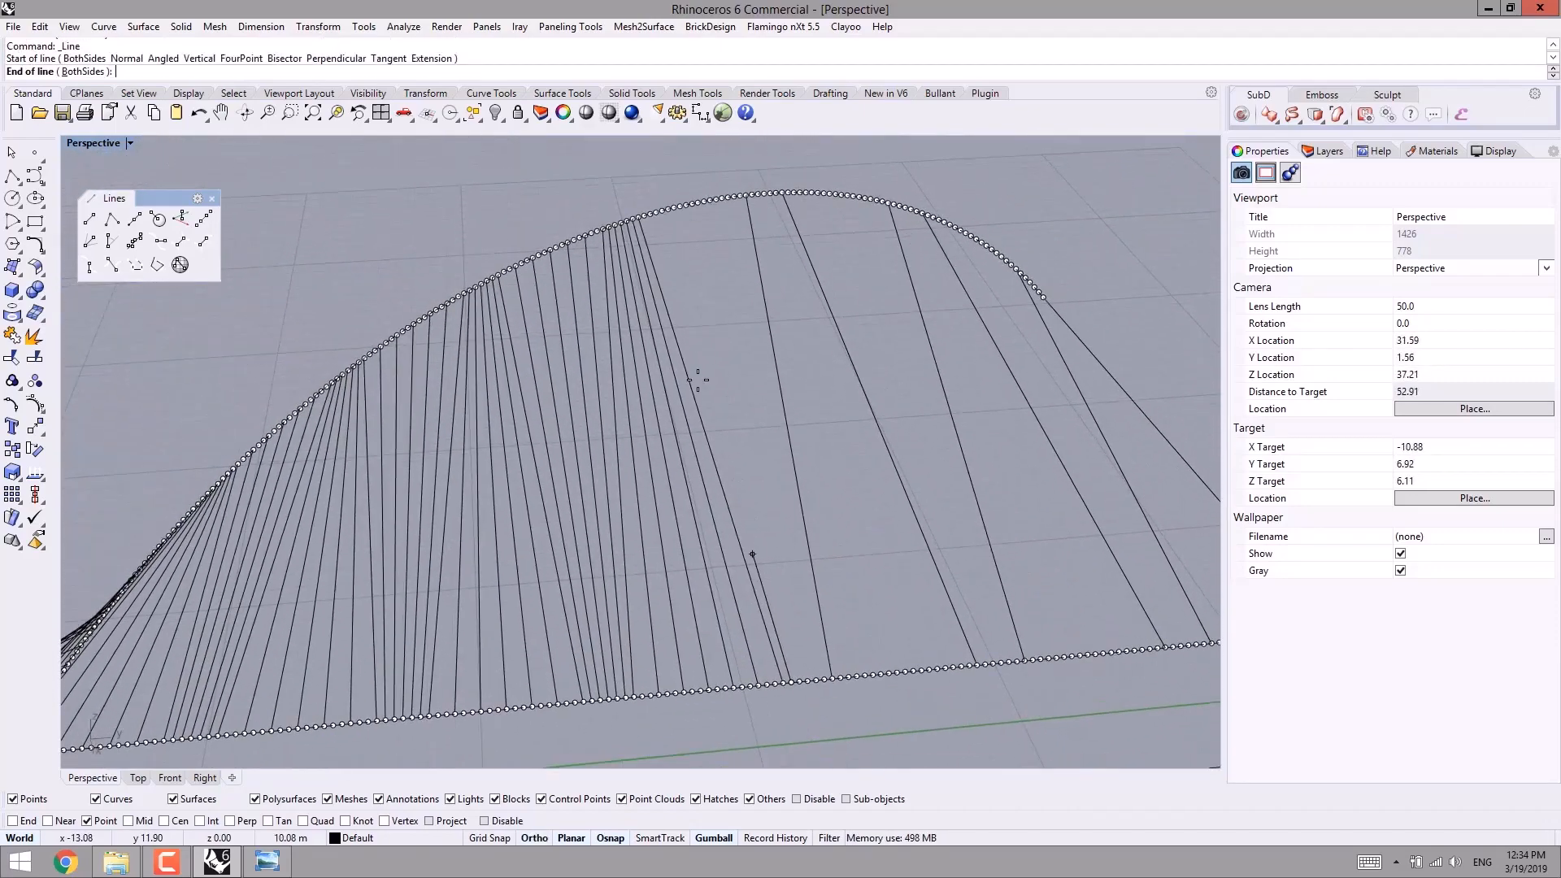
scroll(635, 216, up, 5)
click(639, 192)
- Draw the same bay's second and third thin cables, joining consecutive deck points to every third arc point
right_click(647, 192)
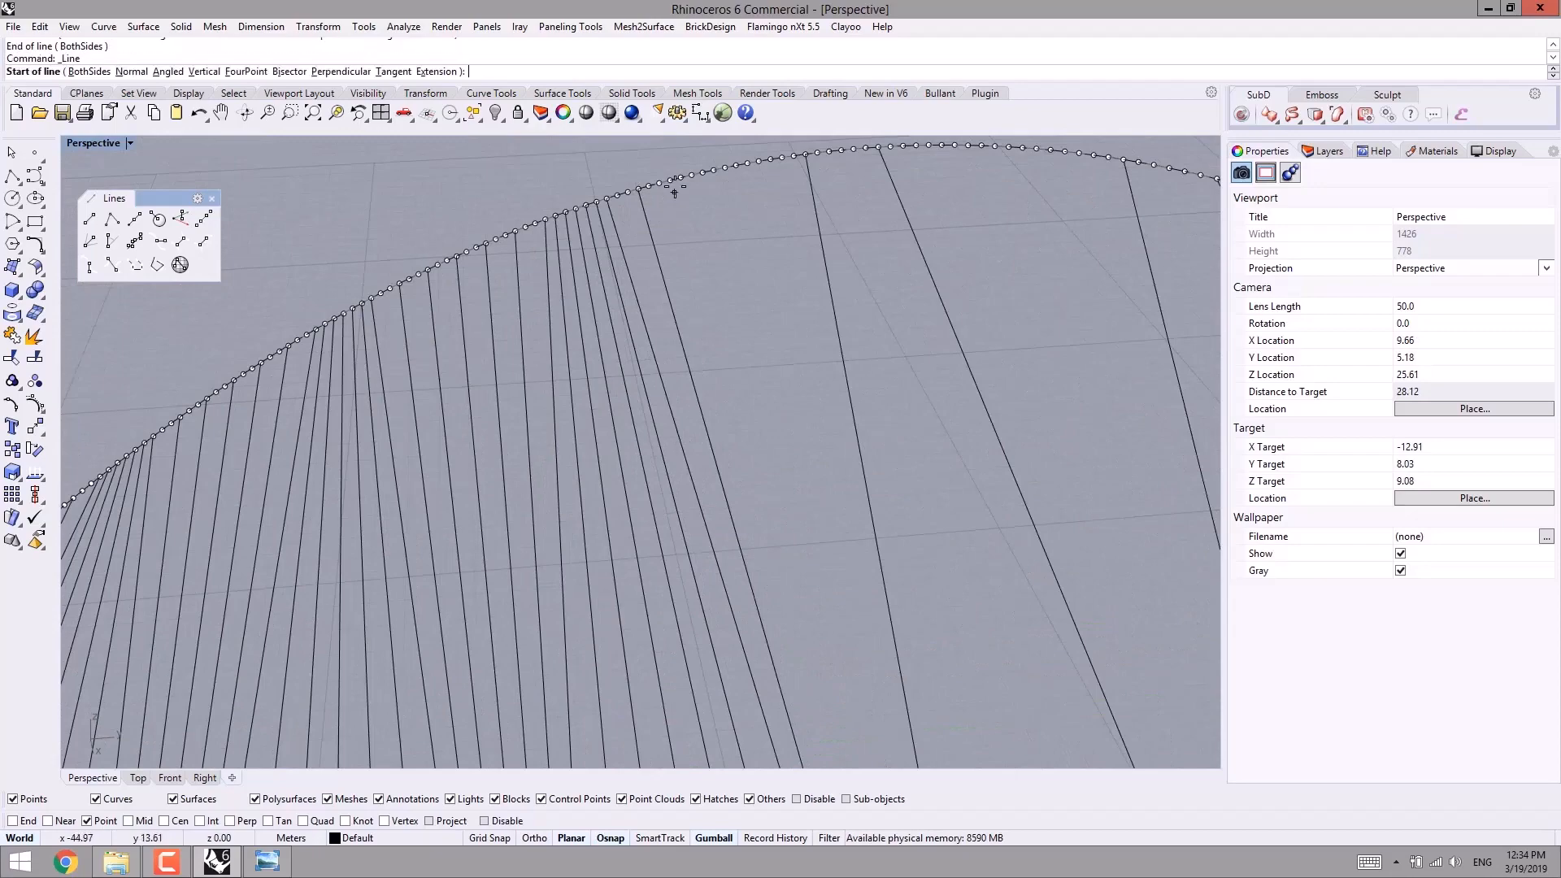
click(674, 183)
scroll(800, 528, down, 6)
scroll(853, 766, up, 3)
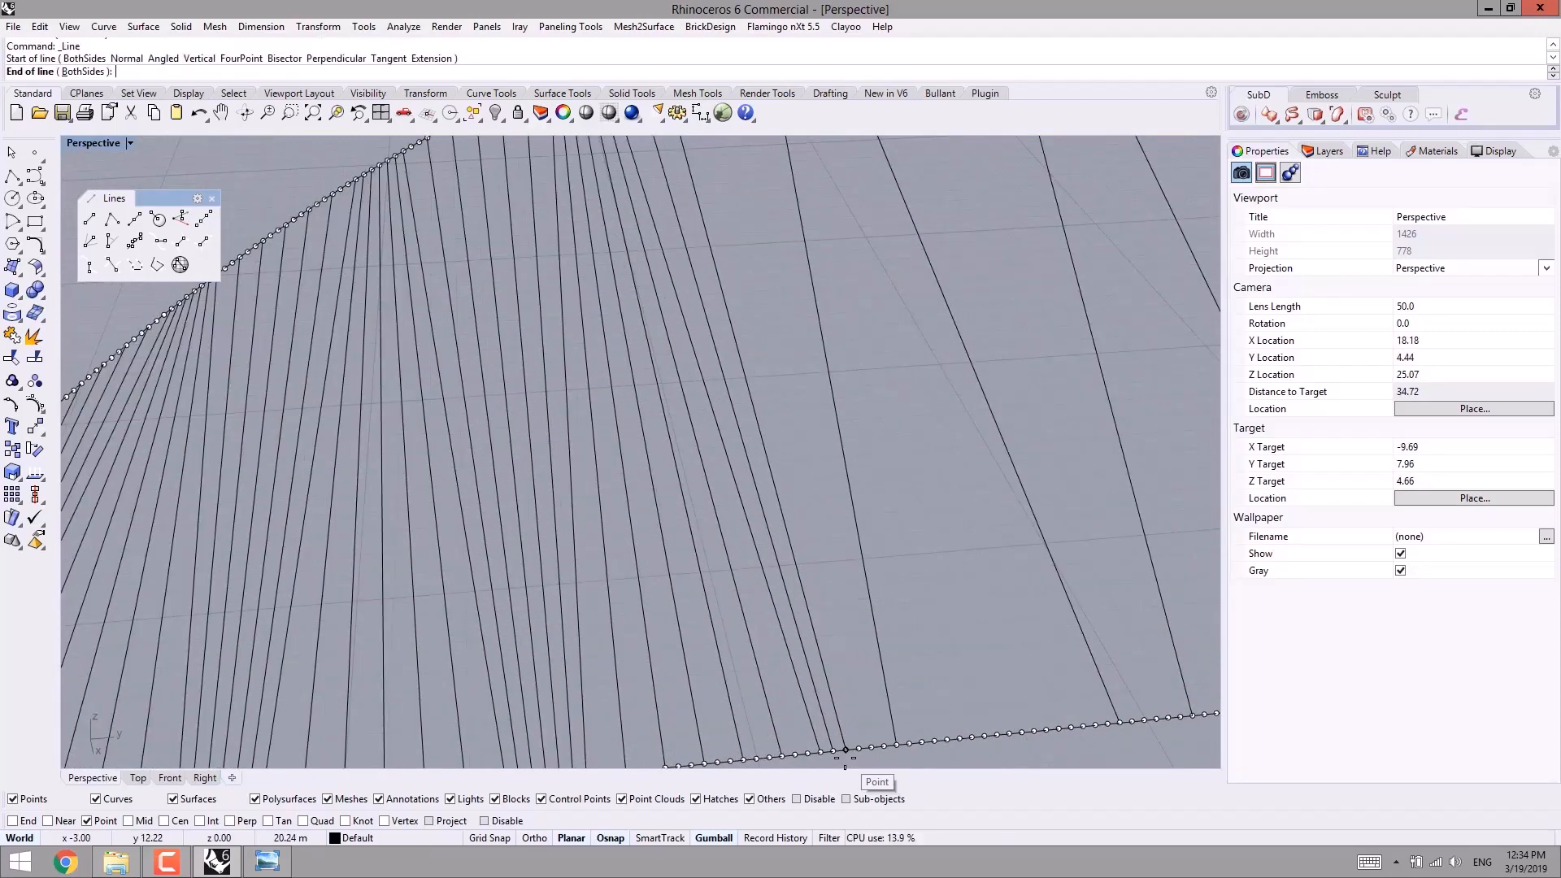
click(845, 756)
right_click(857, 754)
click(858, 753)
scroll(736, 394, down, 5)
scroll(719, 218, up, 5)
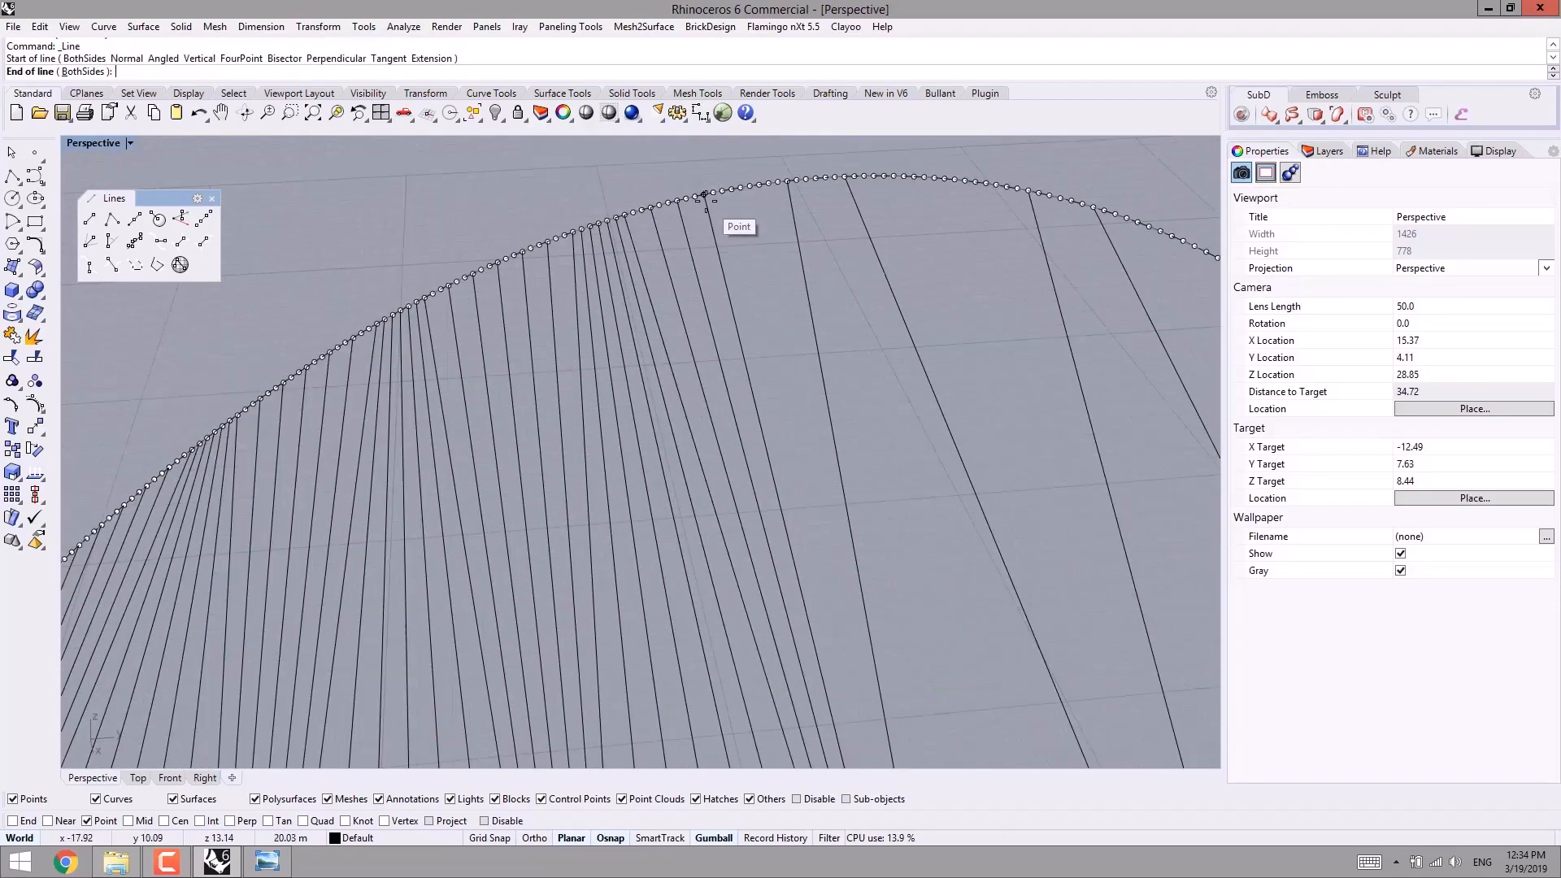
click(704, 195)
- Complete the bay with its fourth and fifth thin cables, from the last two deck points to every third arc point before the main cable
scroll(824, 632, down, 5)
scroll(802, 592, up, 5)
right_click(813, 575)
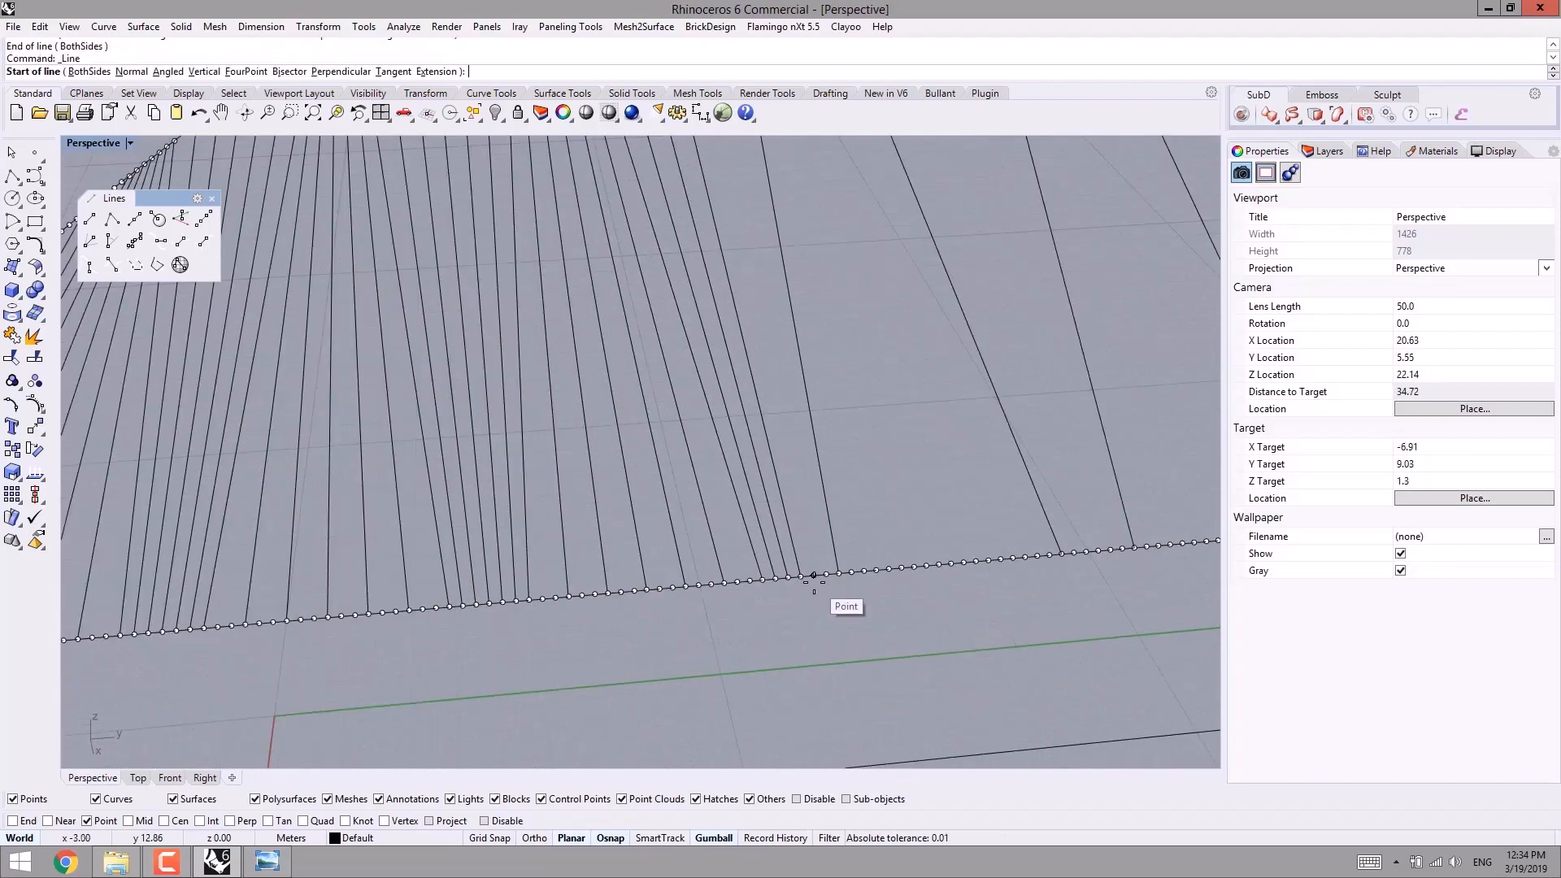
click(813, 576)
scroll(813, 575, down, 5)
scroll(722, 160, up, 5)
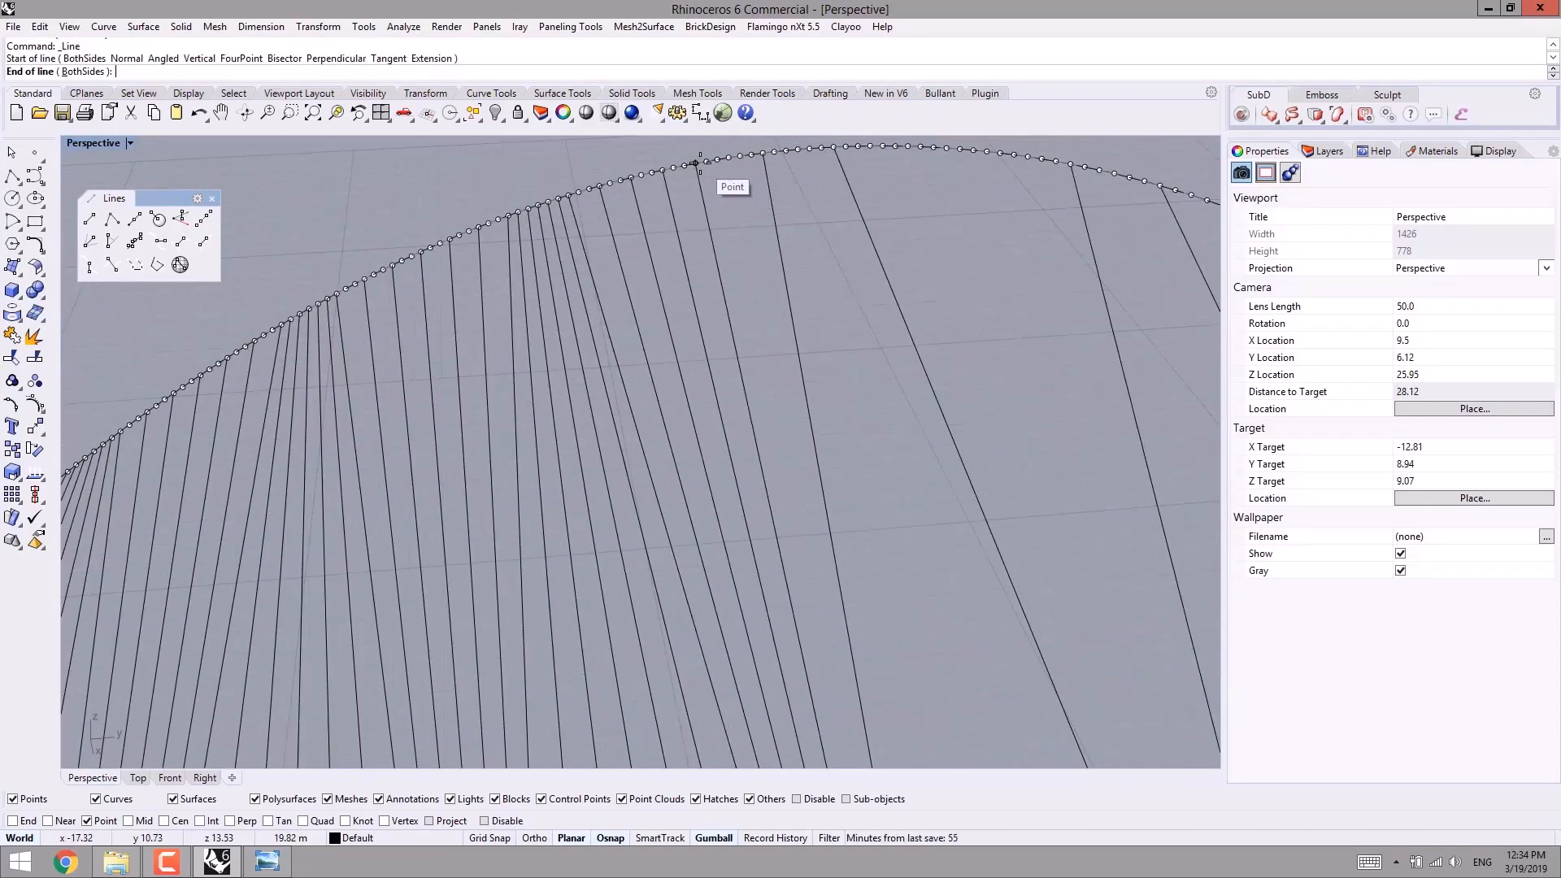
click(699, 163)
right_click(729, 171)
click(729, 160)
scroll(807, 560, down, 5)
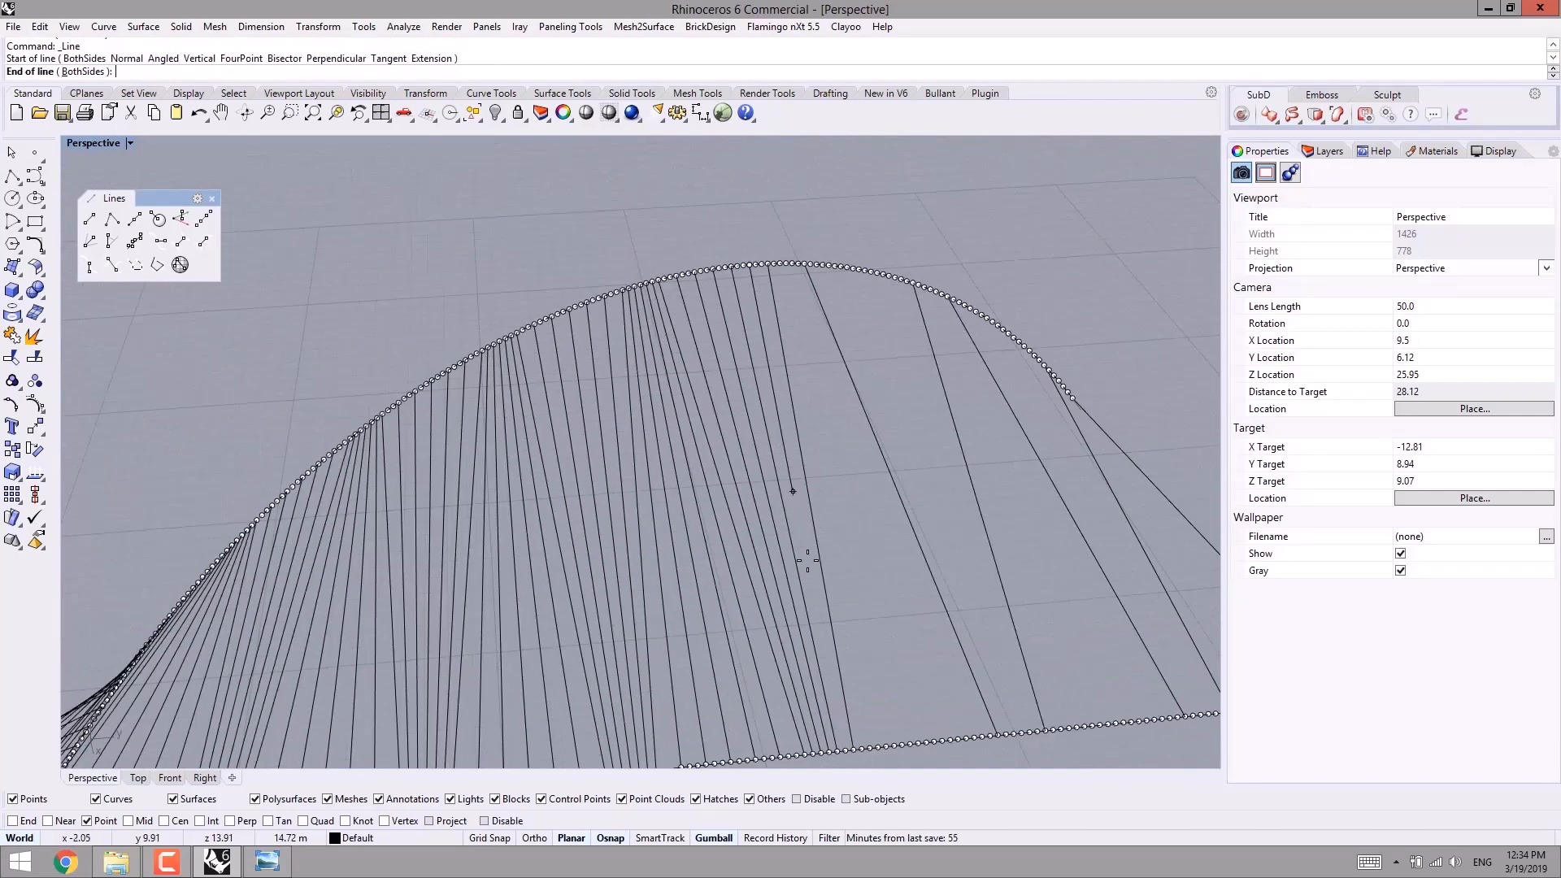
click(838, 751)
- Draw two thin cables in the bay at the arch crown, from consecutive arc points to the third and sixth deck points past the main cable
right_click(903, 729)
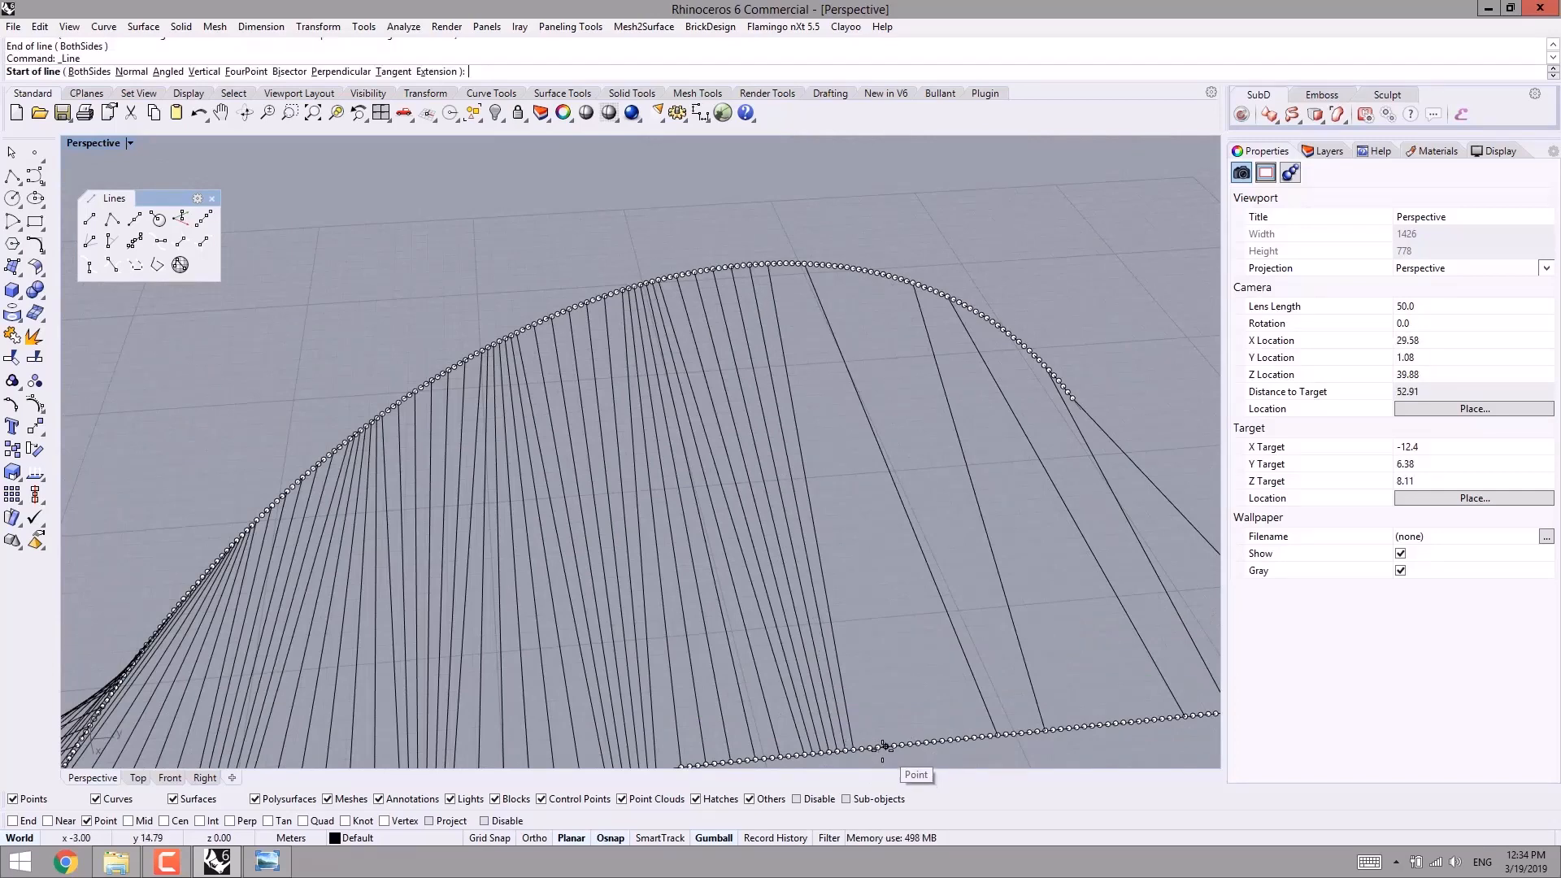
click(877, 746)
click(777, 262)
right_click(777, 262)
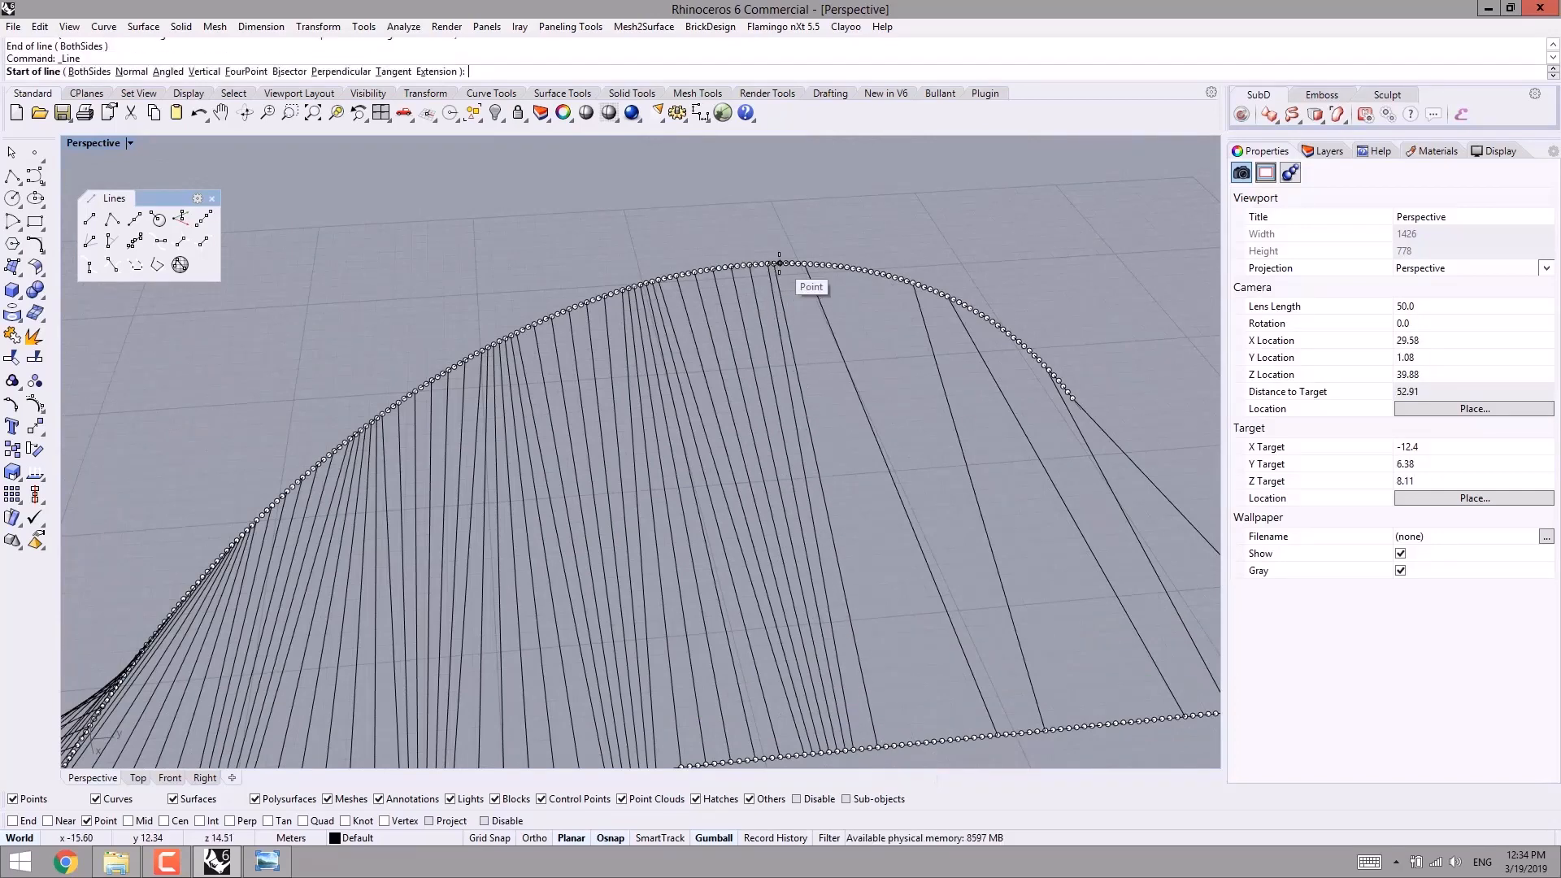
click(777, 261)
click(904, 745)
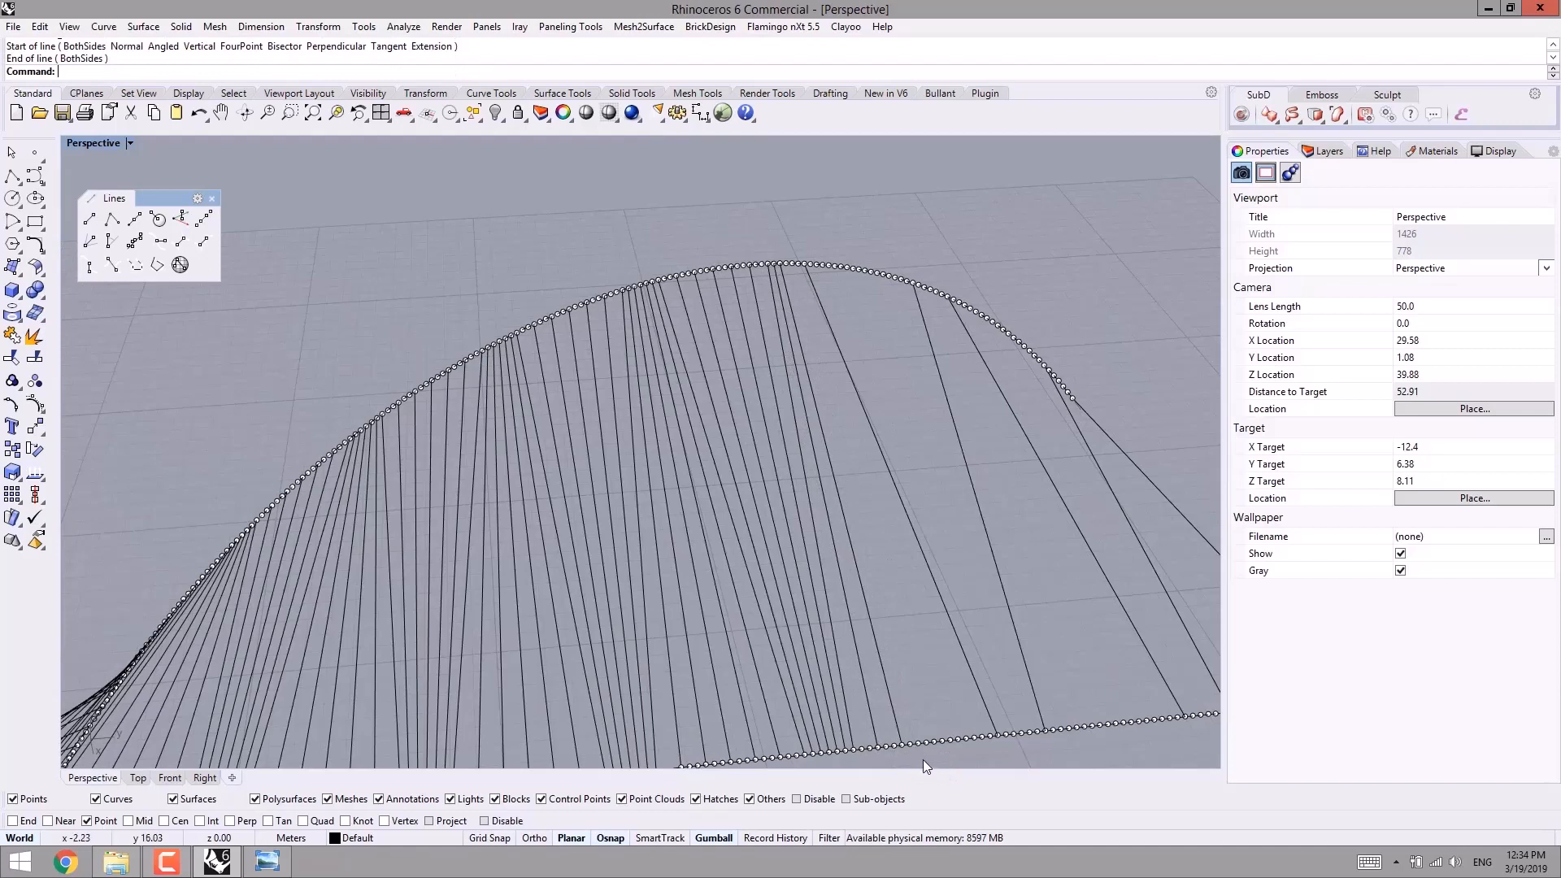
- Complete the crown bay with three more thin cables between consecutive arc points and every third deck point up to the main cable
right_click(923, 759)
click(925, 743)
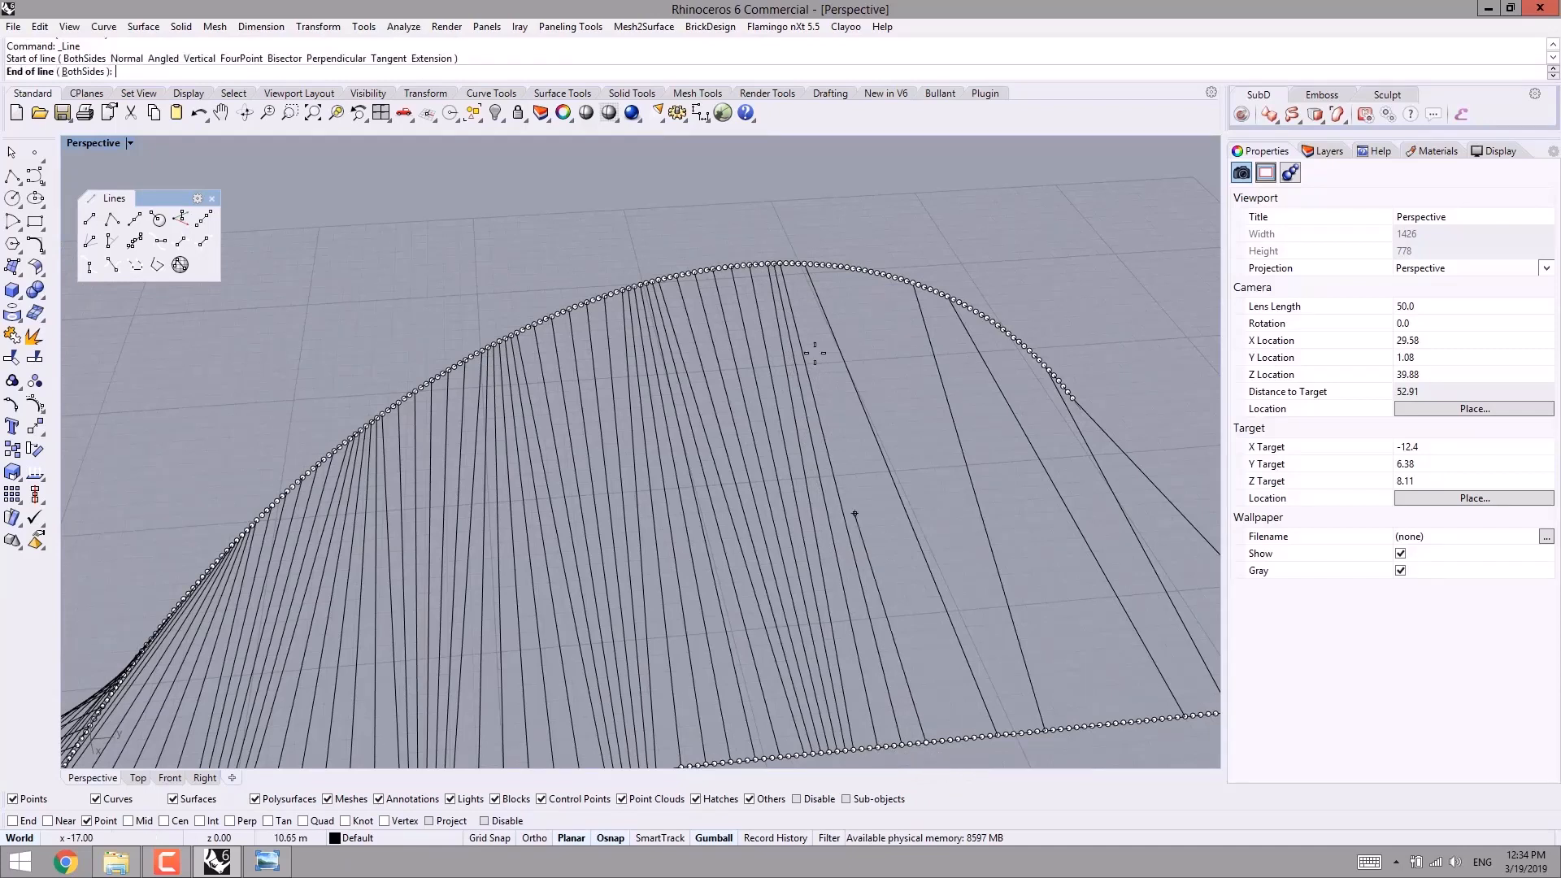
click(785, 263)
right_click(787, 263)
click(791, 263)
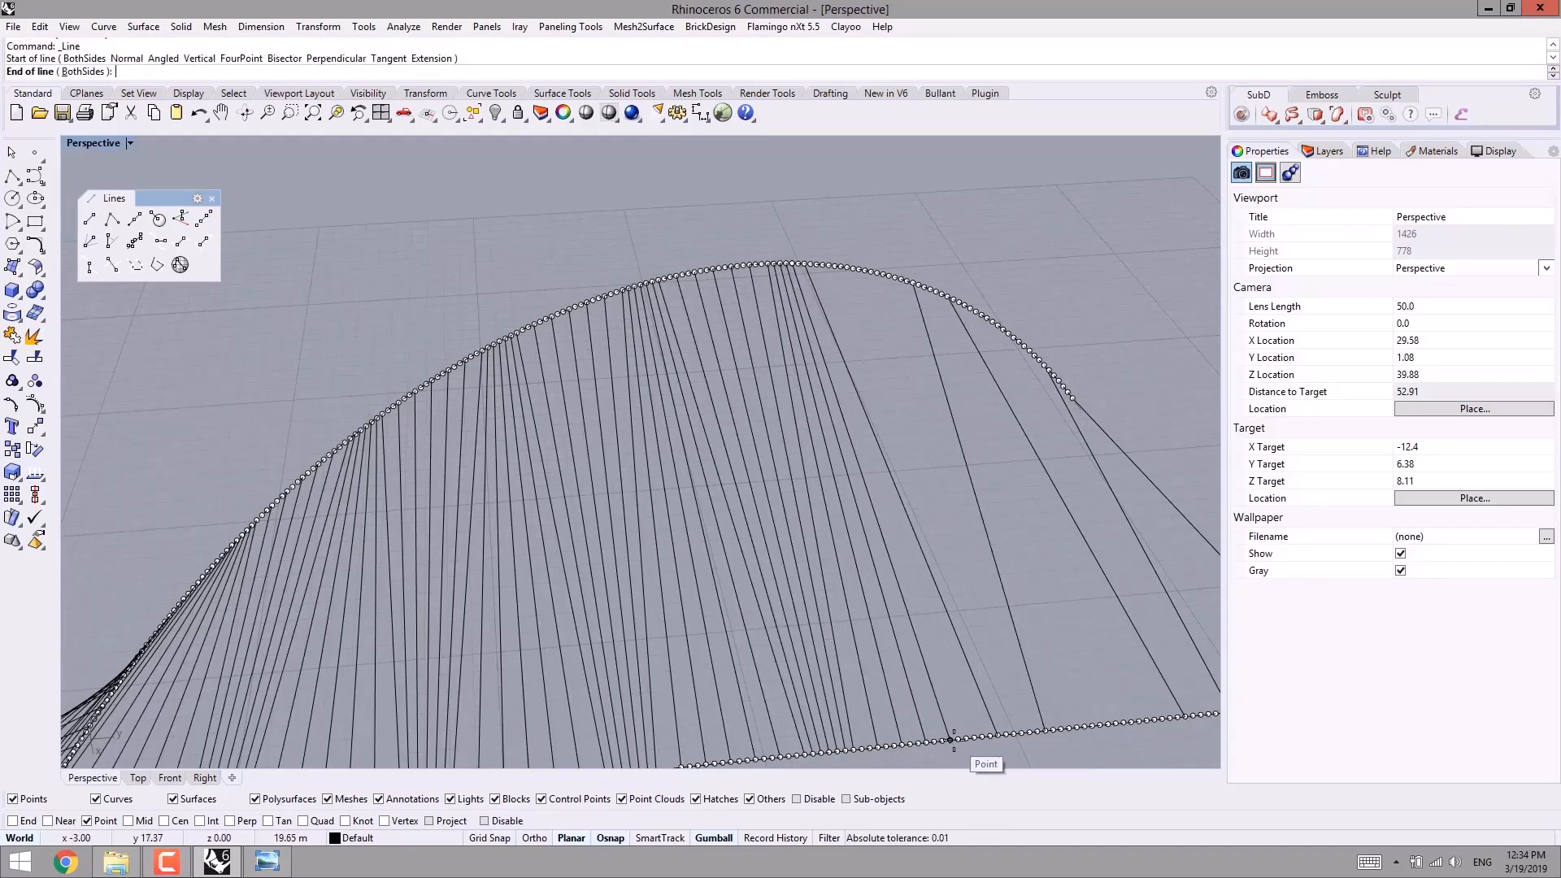
click(952, 739)
right_click(967, 749)
click(977, 736)
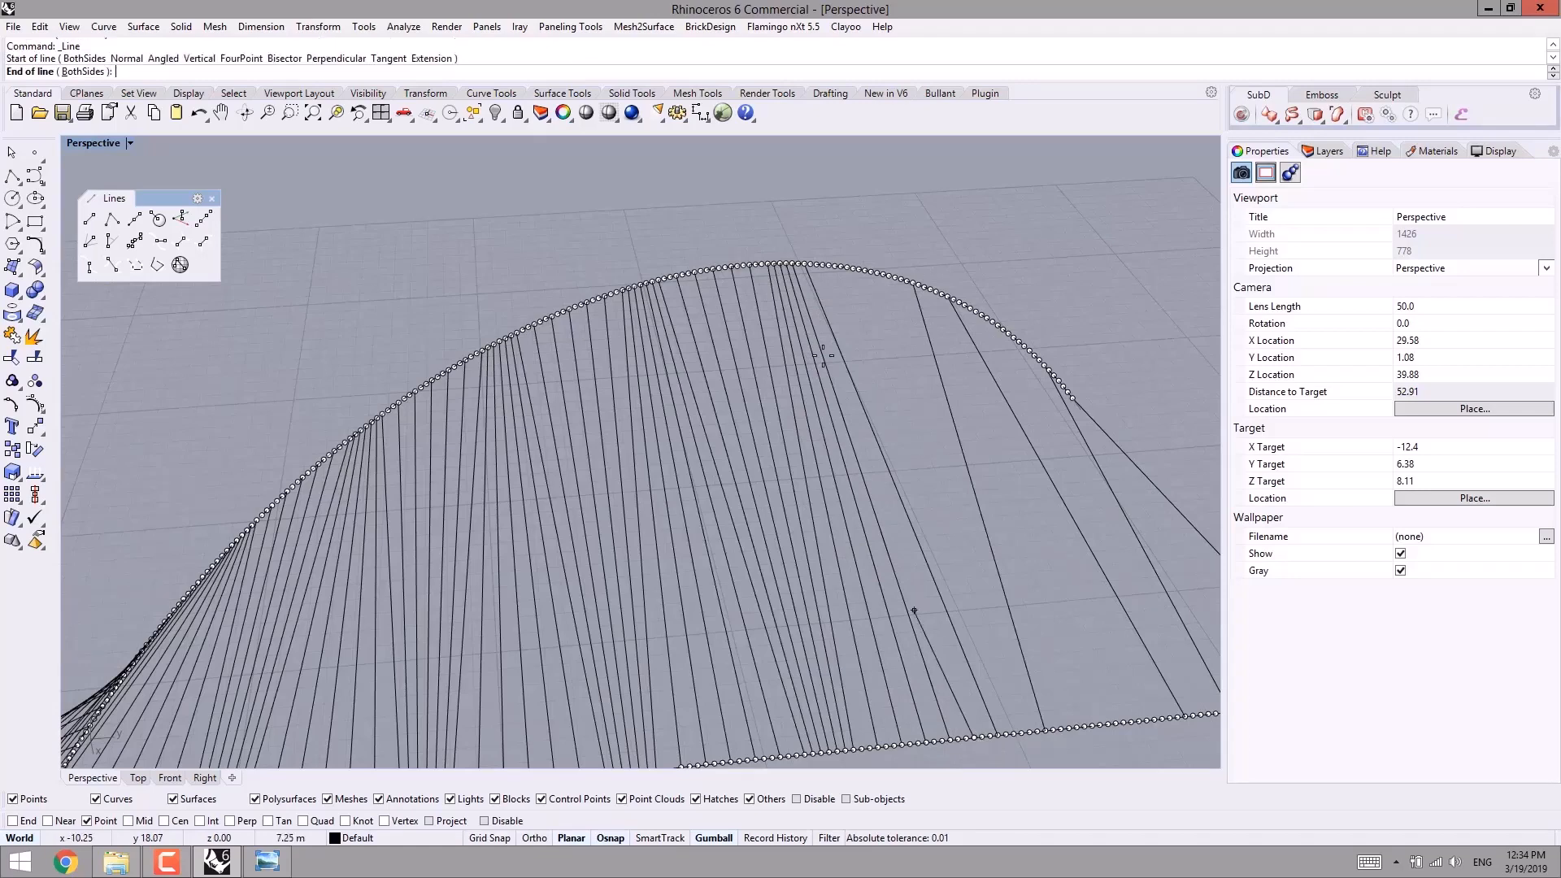
click(803, 264)
- Draw two thin cables in the bay past the crown, joining consecutive deck points to the third and sixth arc points past the main cable
right_click(828, 265)
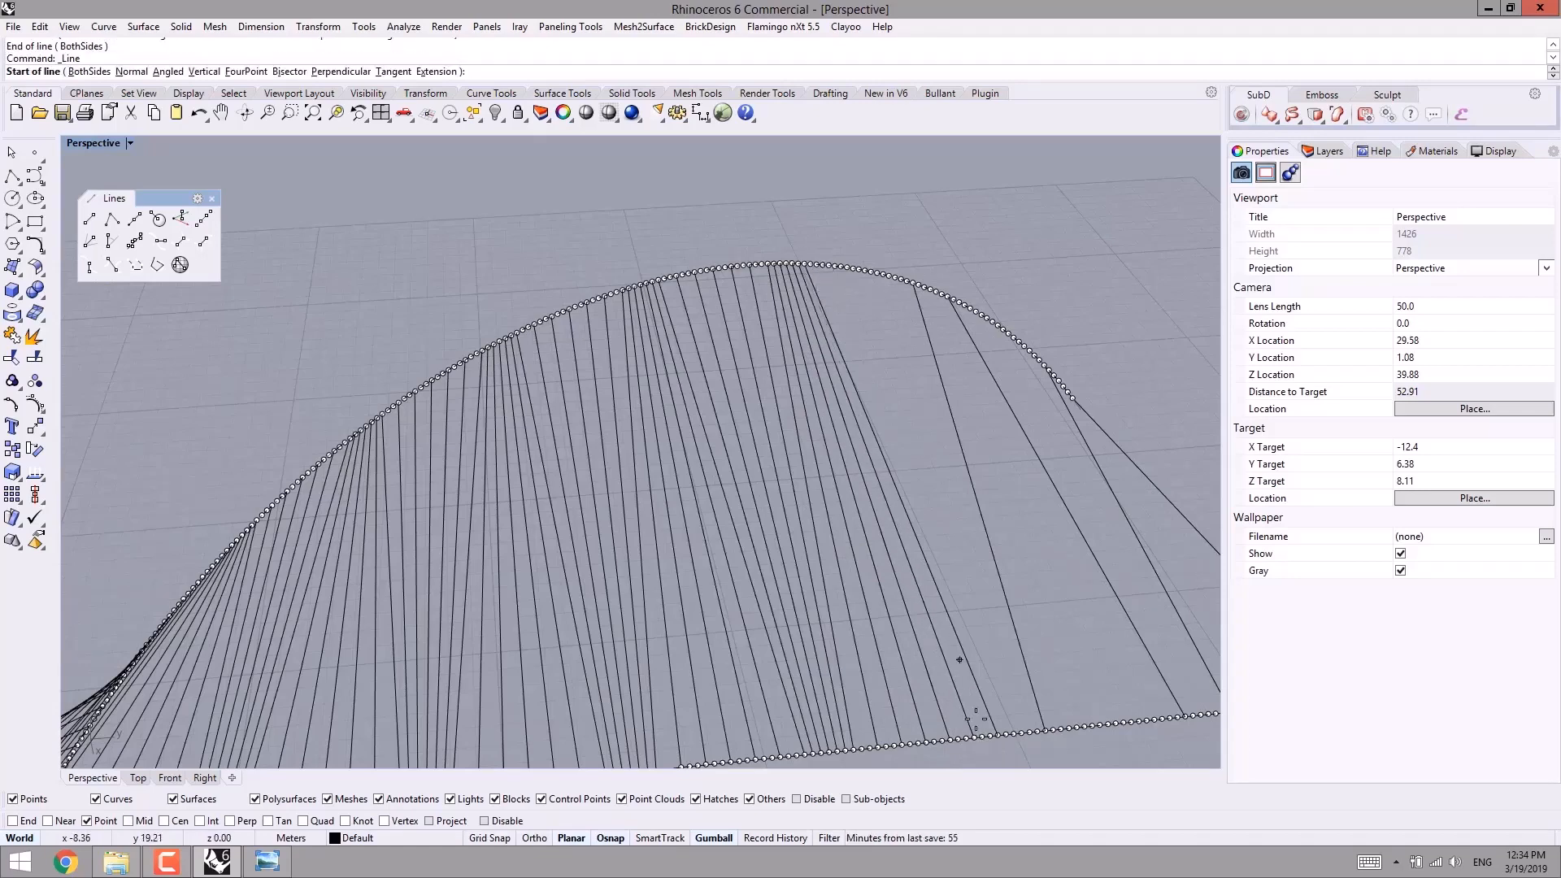
click(1006, 736)
scroll(846, 313, up, 4)
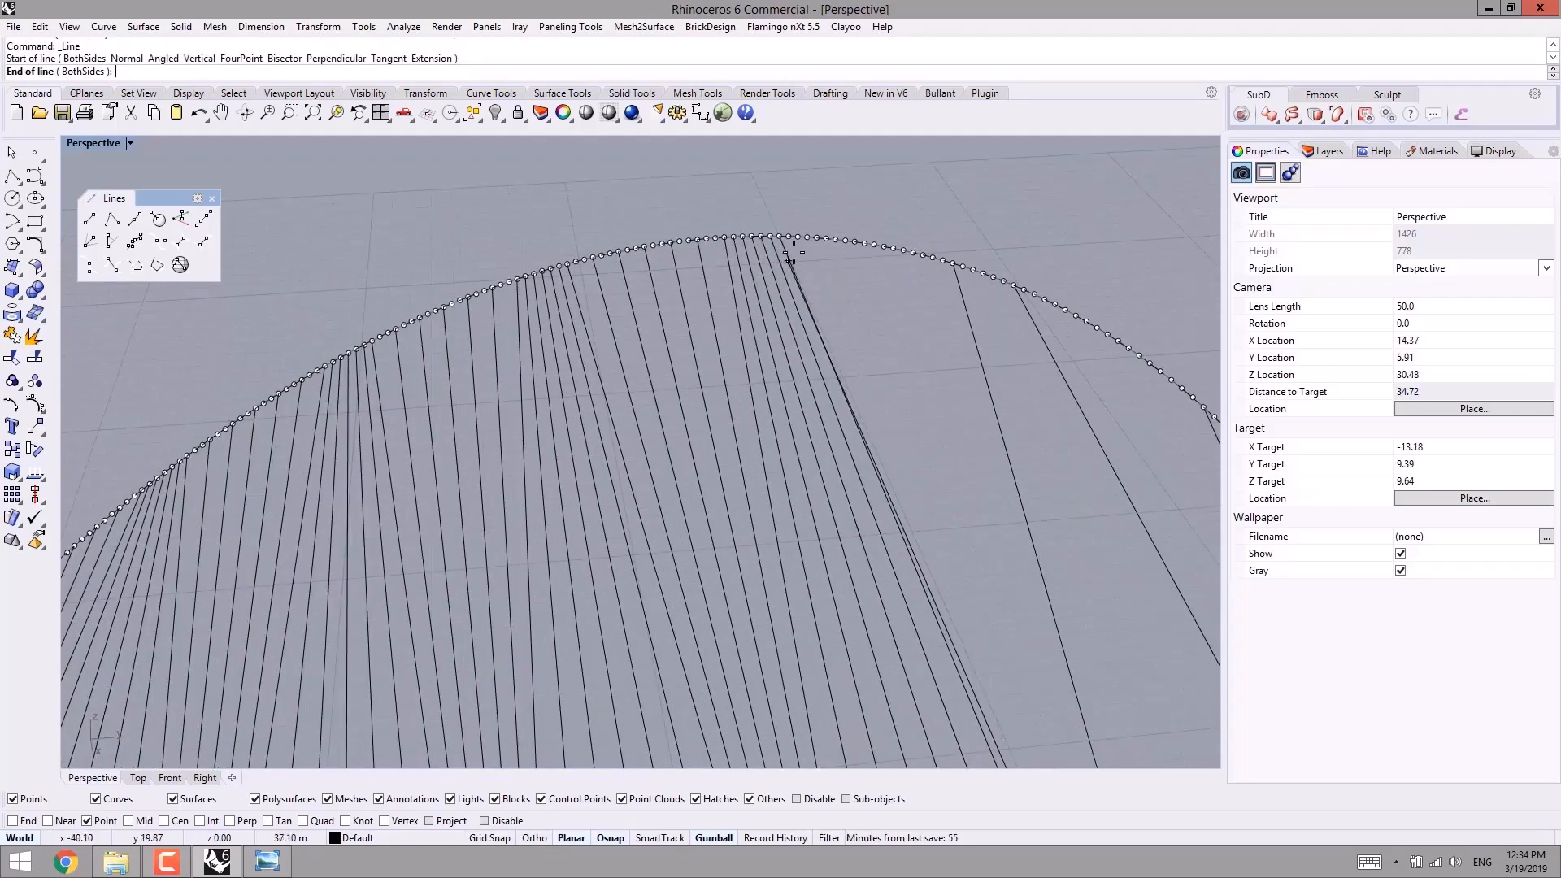
click(807, 239)
right_click(819, 242)
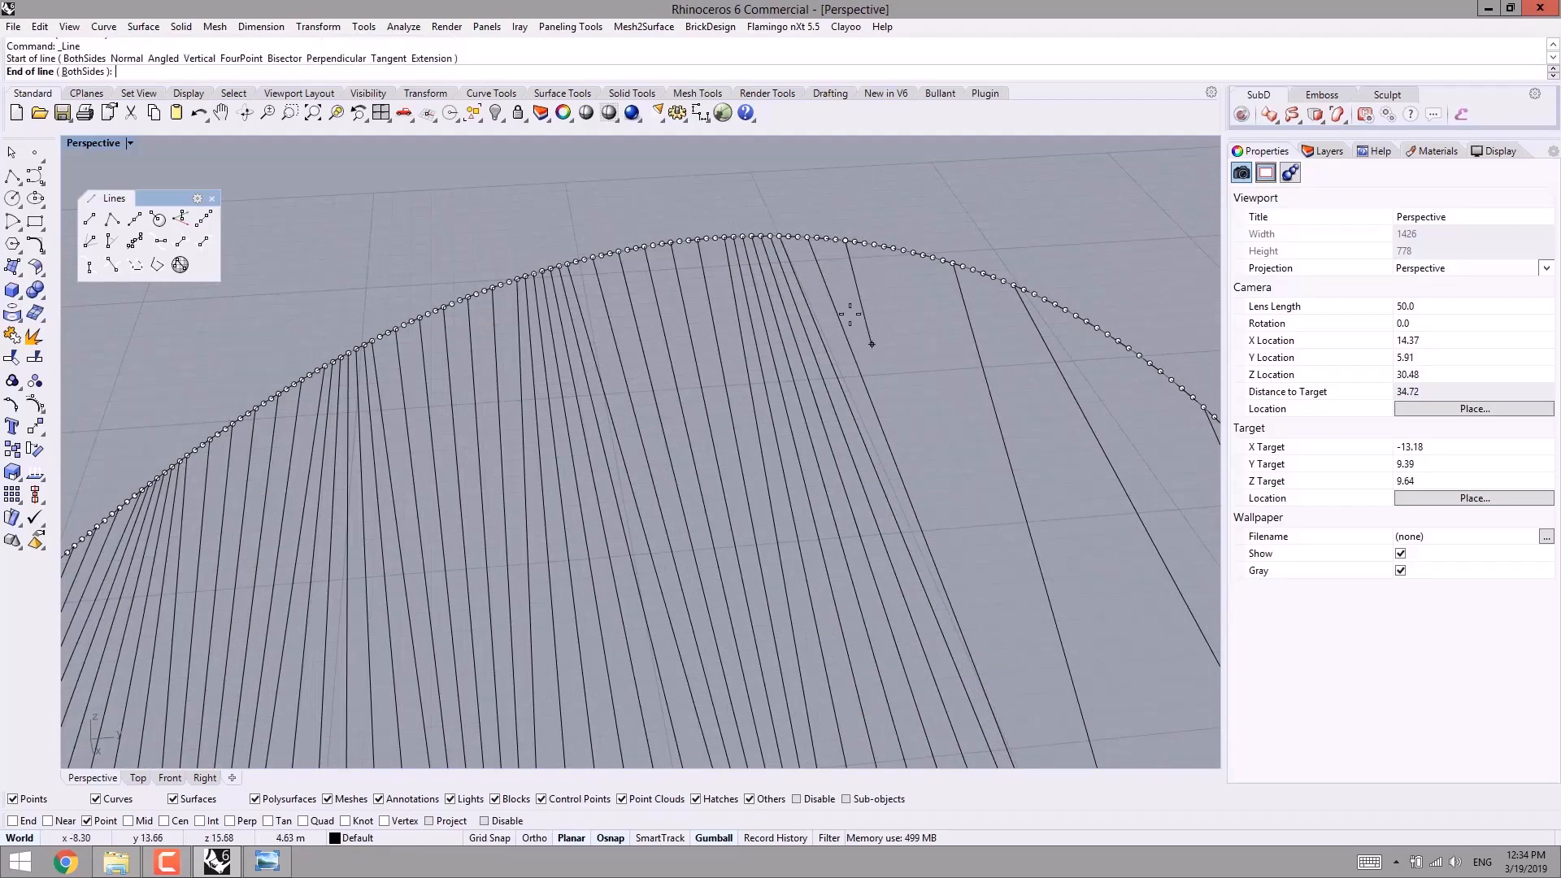
click(835, 241)
scroll(967, 591, down, 3)
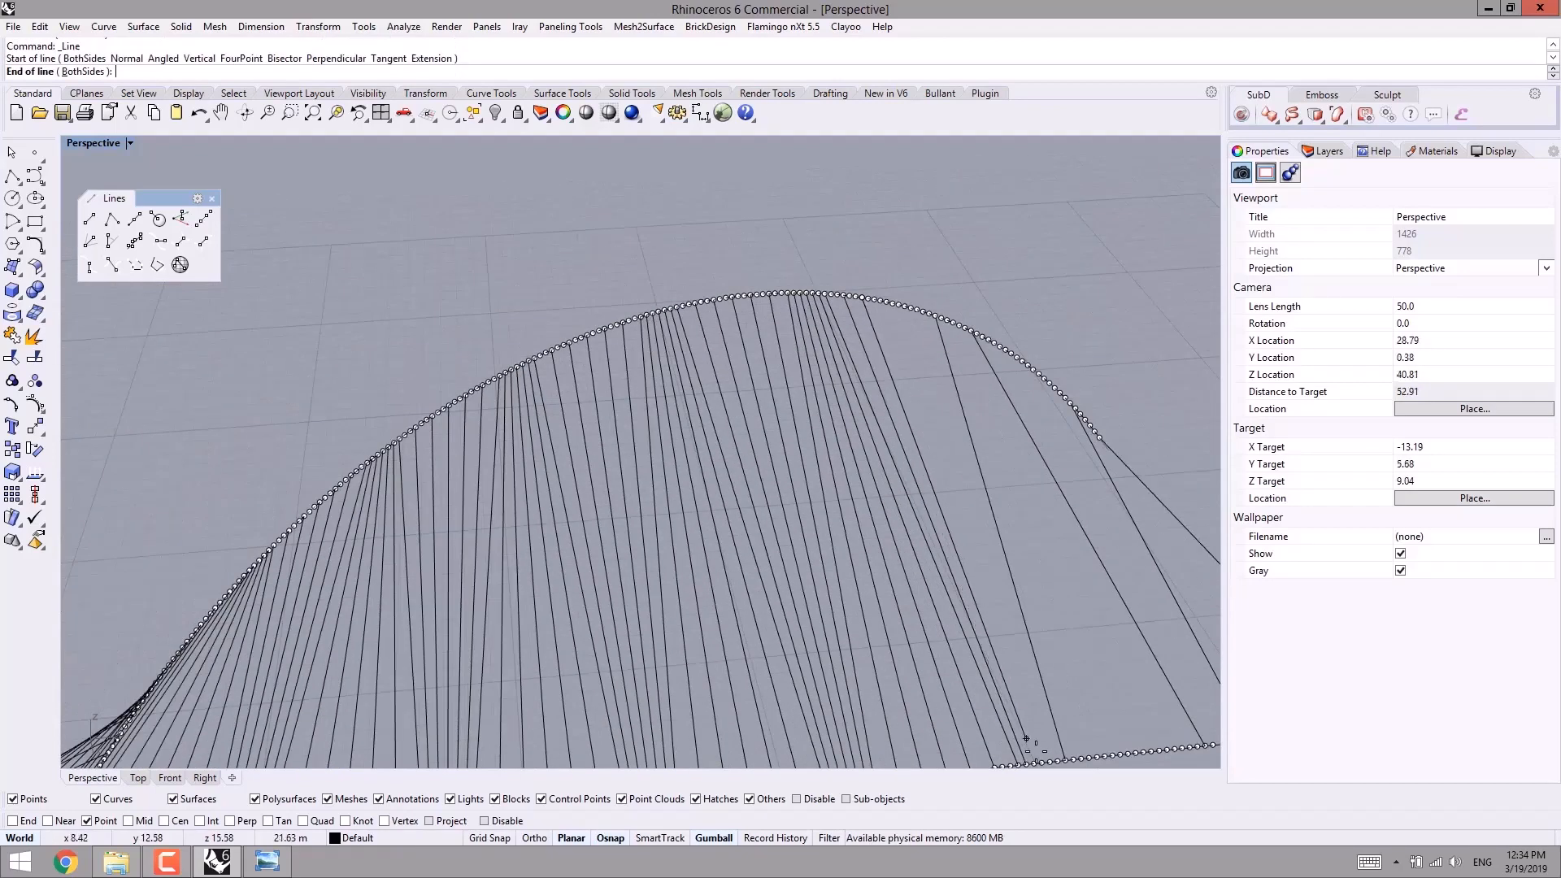
click(1044, 763)
- Fill the rest of the bay past the crown with three thin cables between consecutive deck points and every third arc point
right_click(1047, 766)
click(1041, 762)
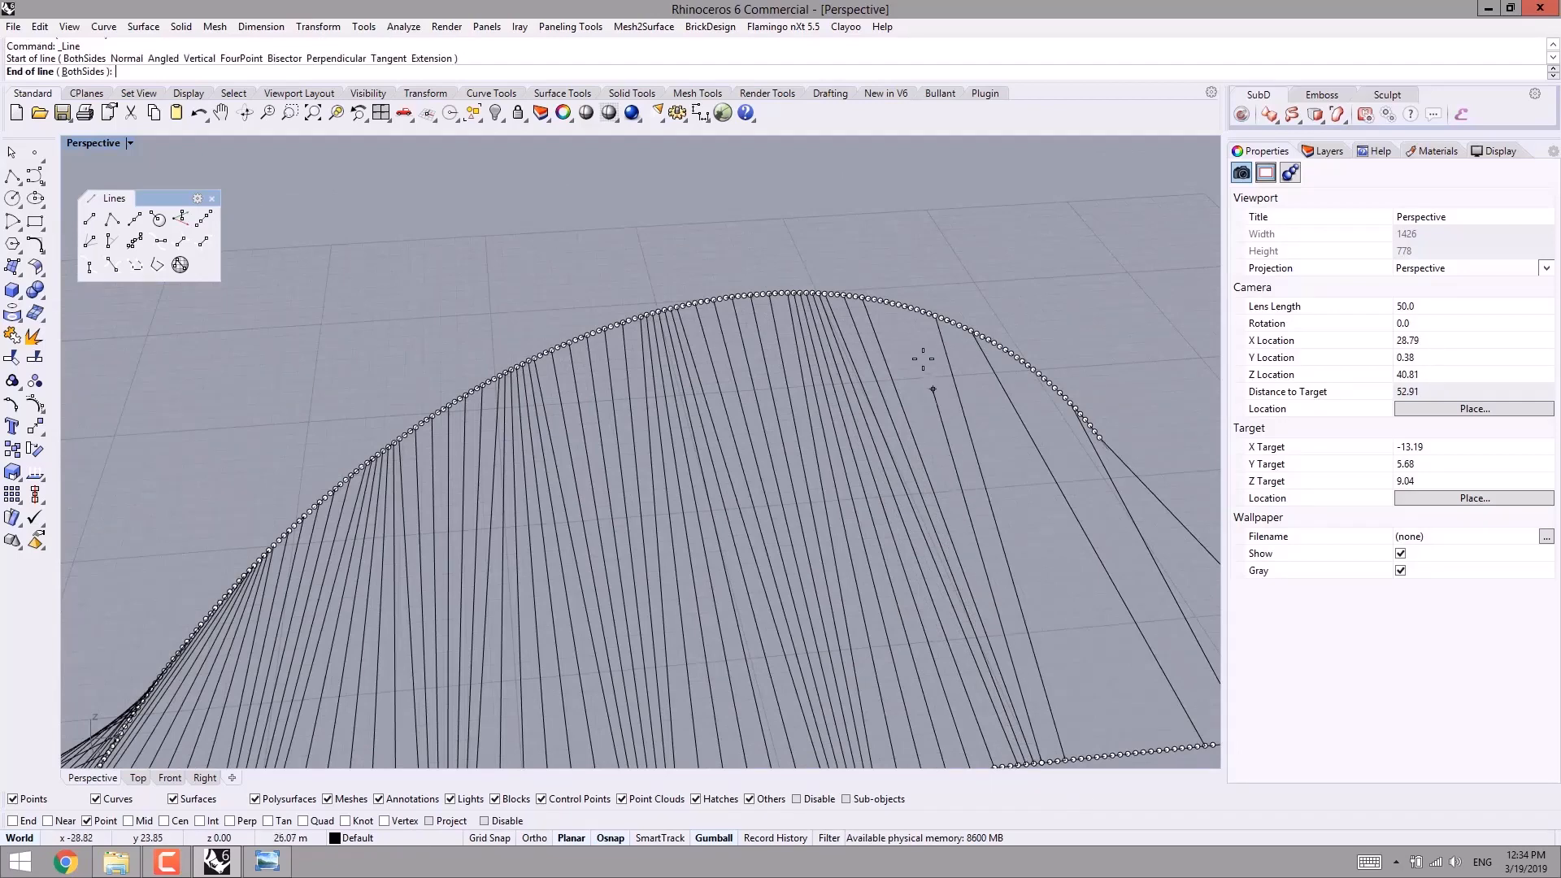
click(884, 304)
right_click(896, 321)
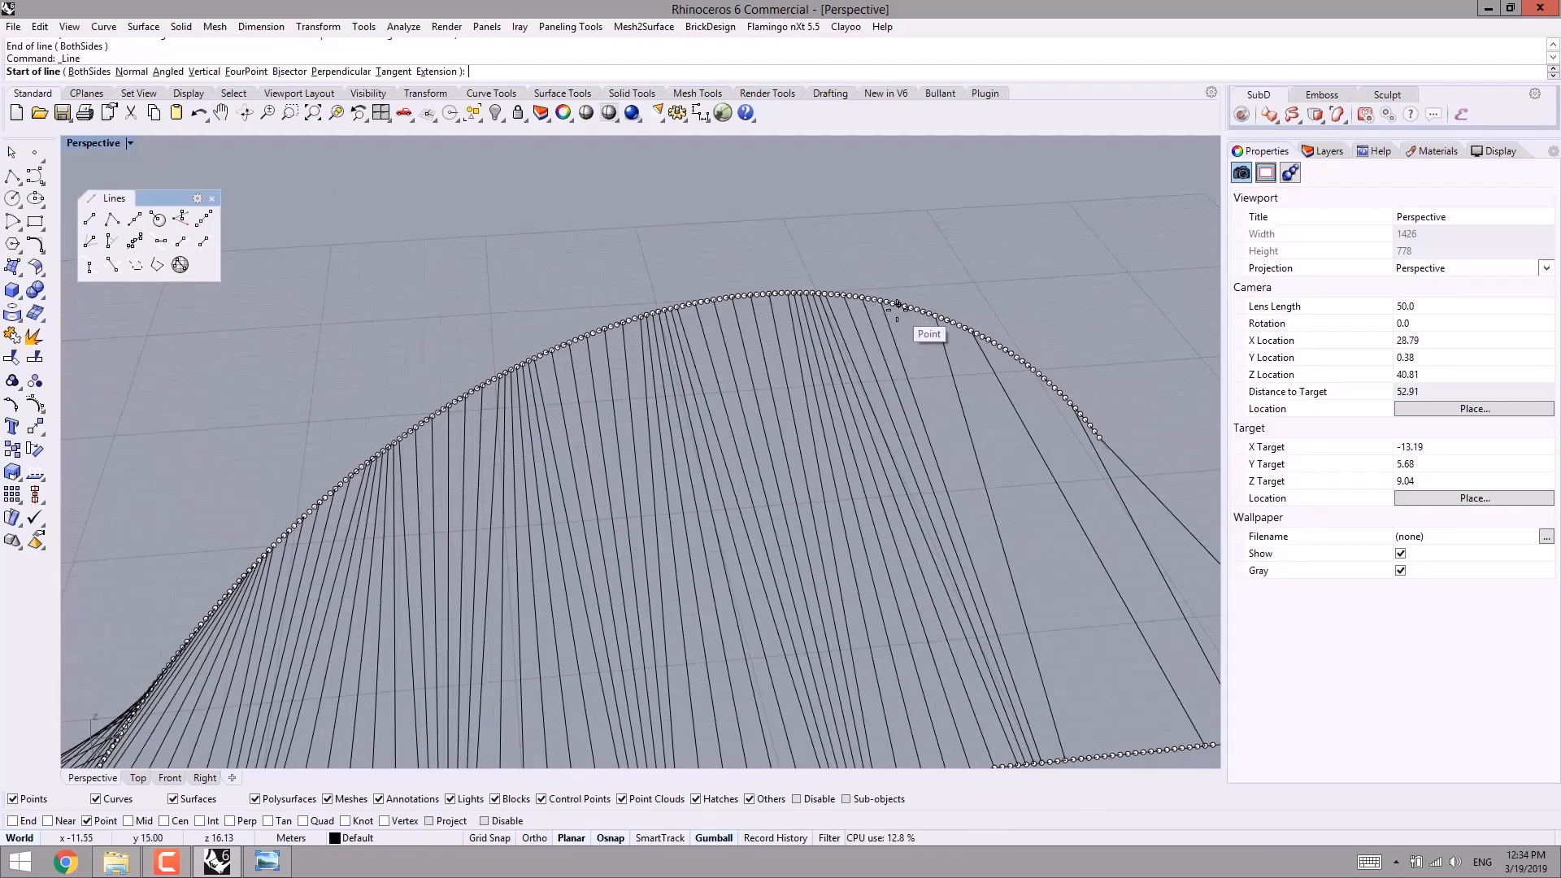
click(894, 300)
click(1048, 761)
right_click(1052, 764)
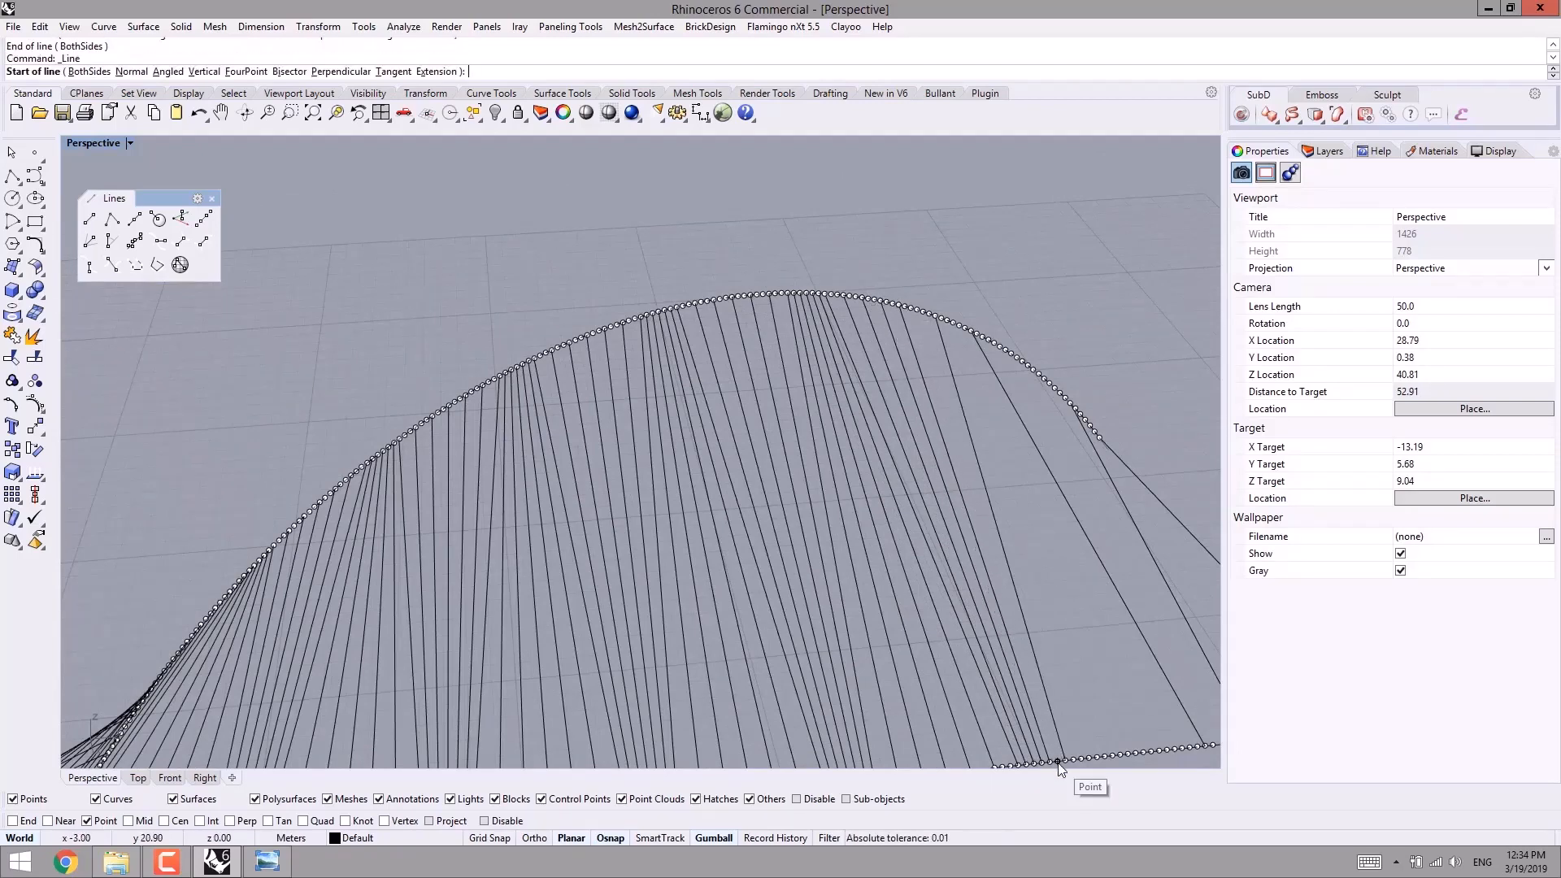
click(1055, 761)
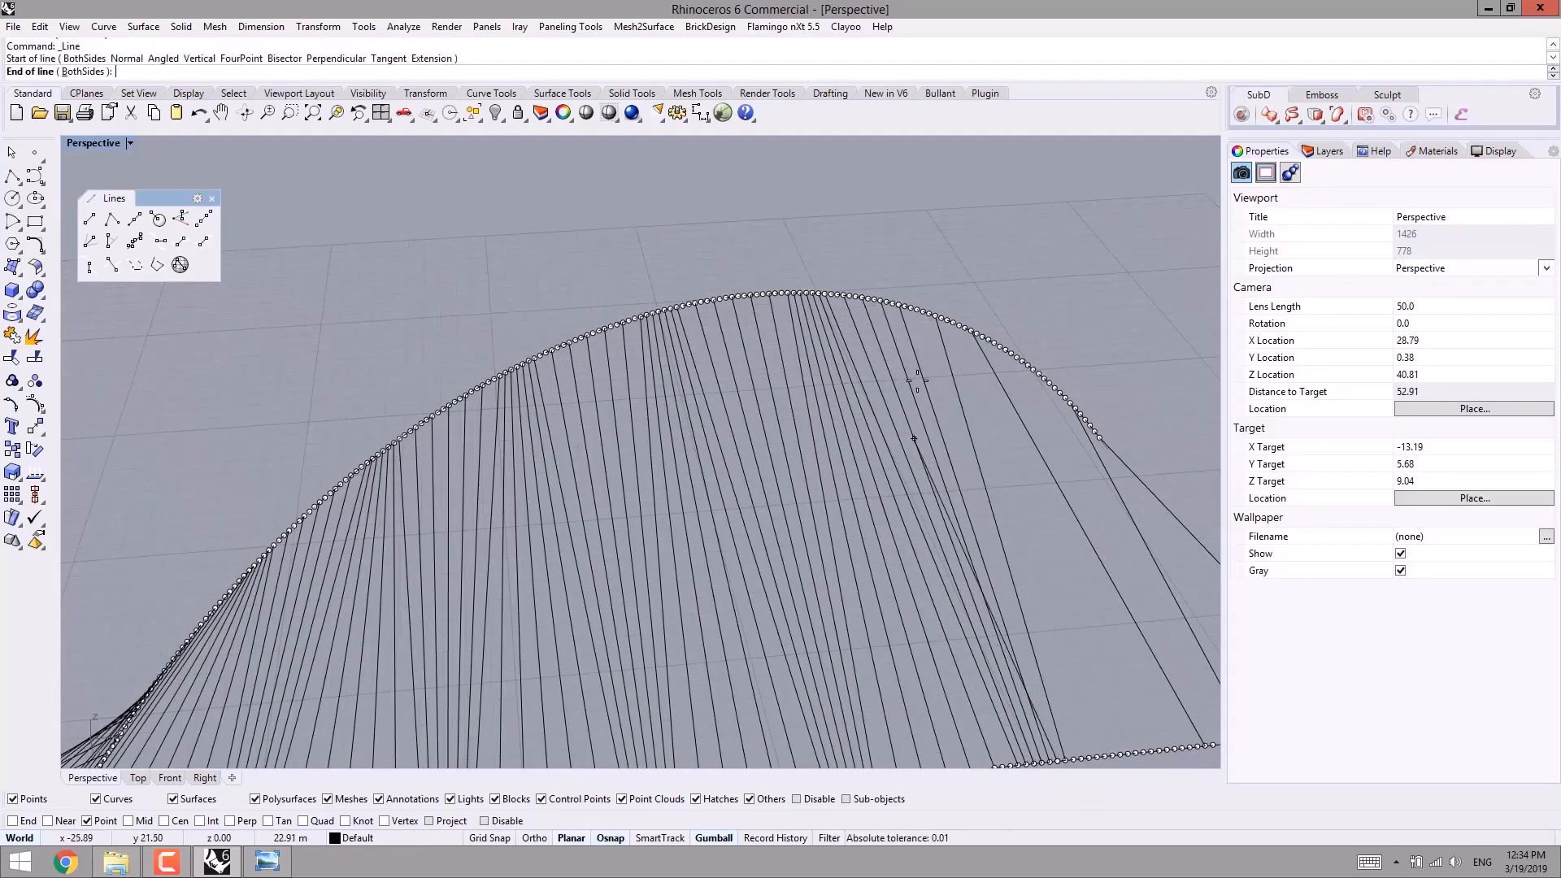
click(917, 309)
- Draw the following bay's first two thin cables, joining consecutive arc points to the third and sixth deck points past the main cable
shift+right_drag(951, 404, 869, 340)
right_click(817, 256)
scroll(819, 235, up, 2)
click(821, 226)
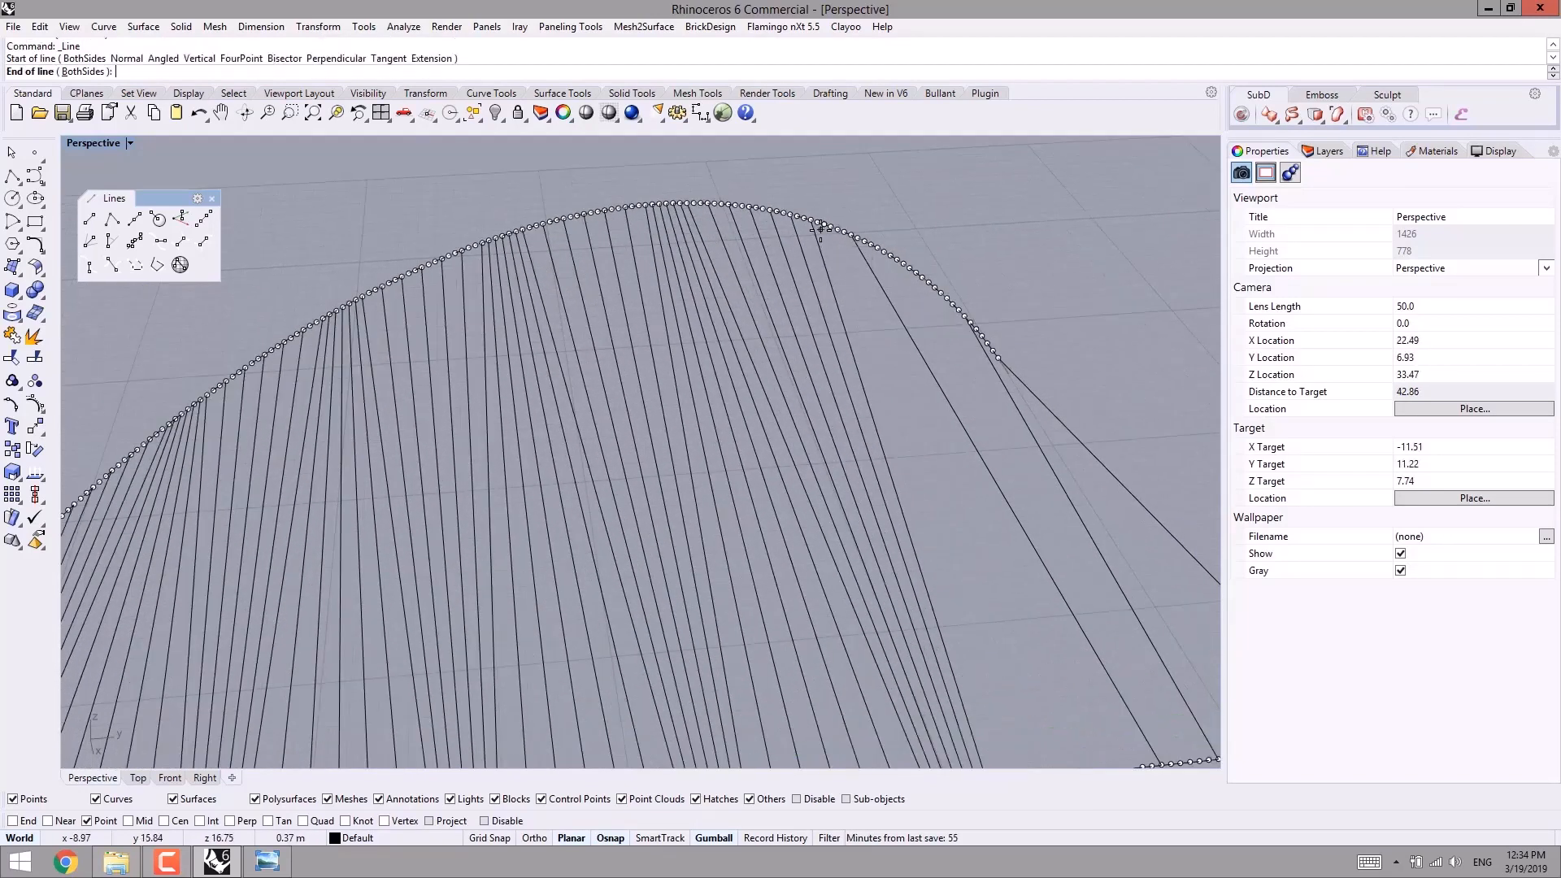
shift+right_drag(975, 624, 911, 482)
click(946, 649)
right_click(959, 651)
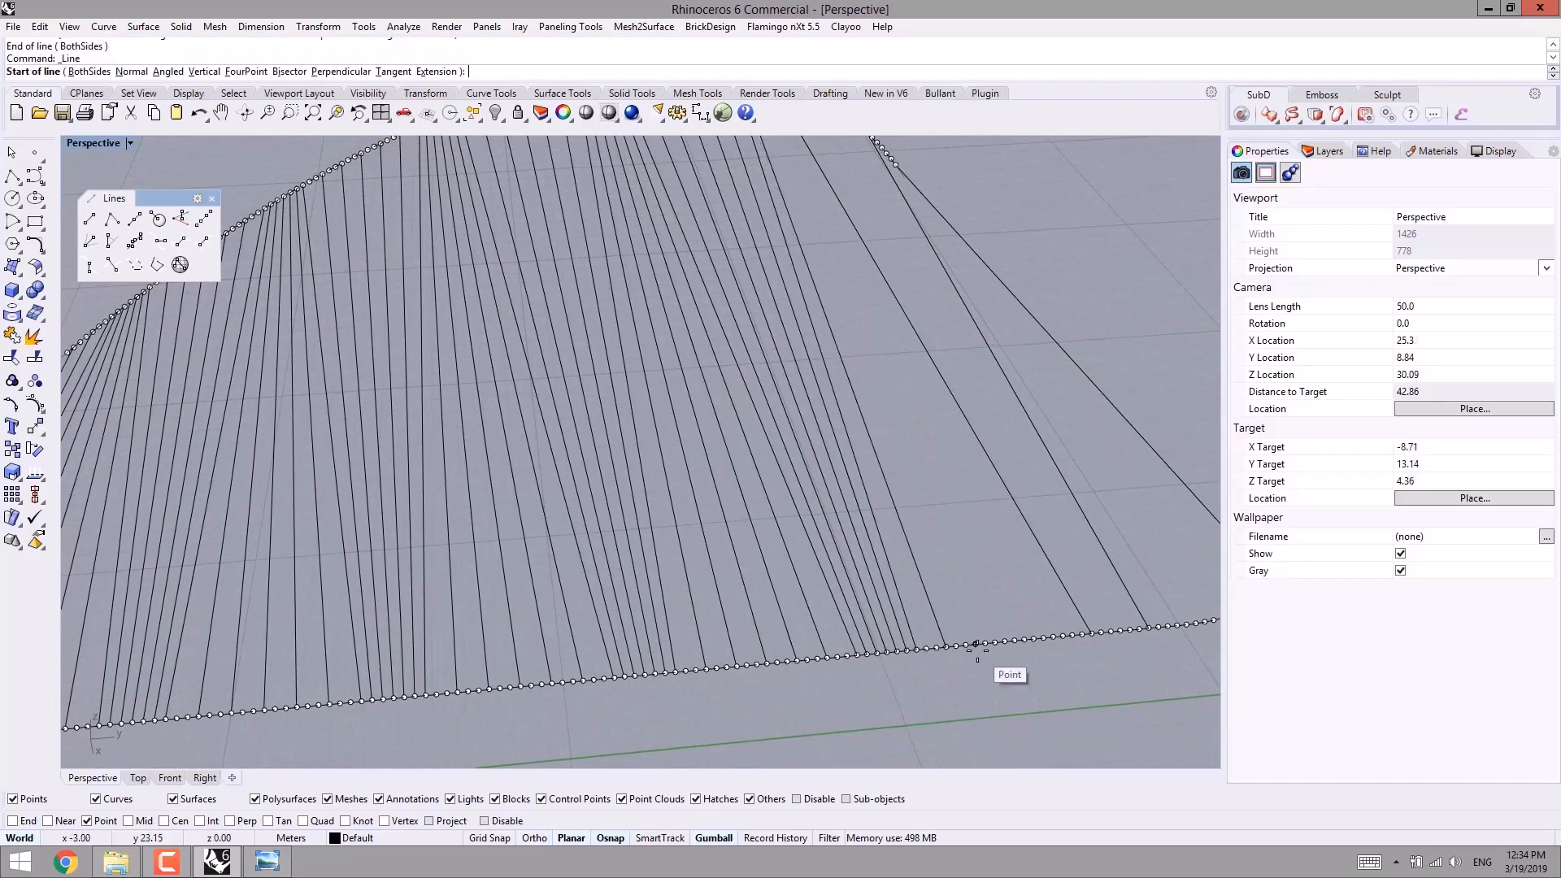
click(976, 644)
shift+right_drag(850, 313, 870, 386)
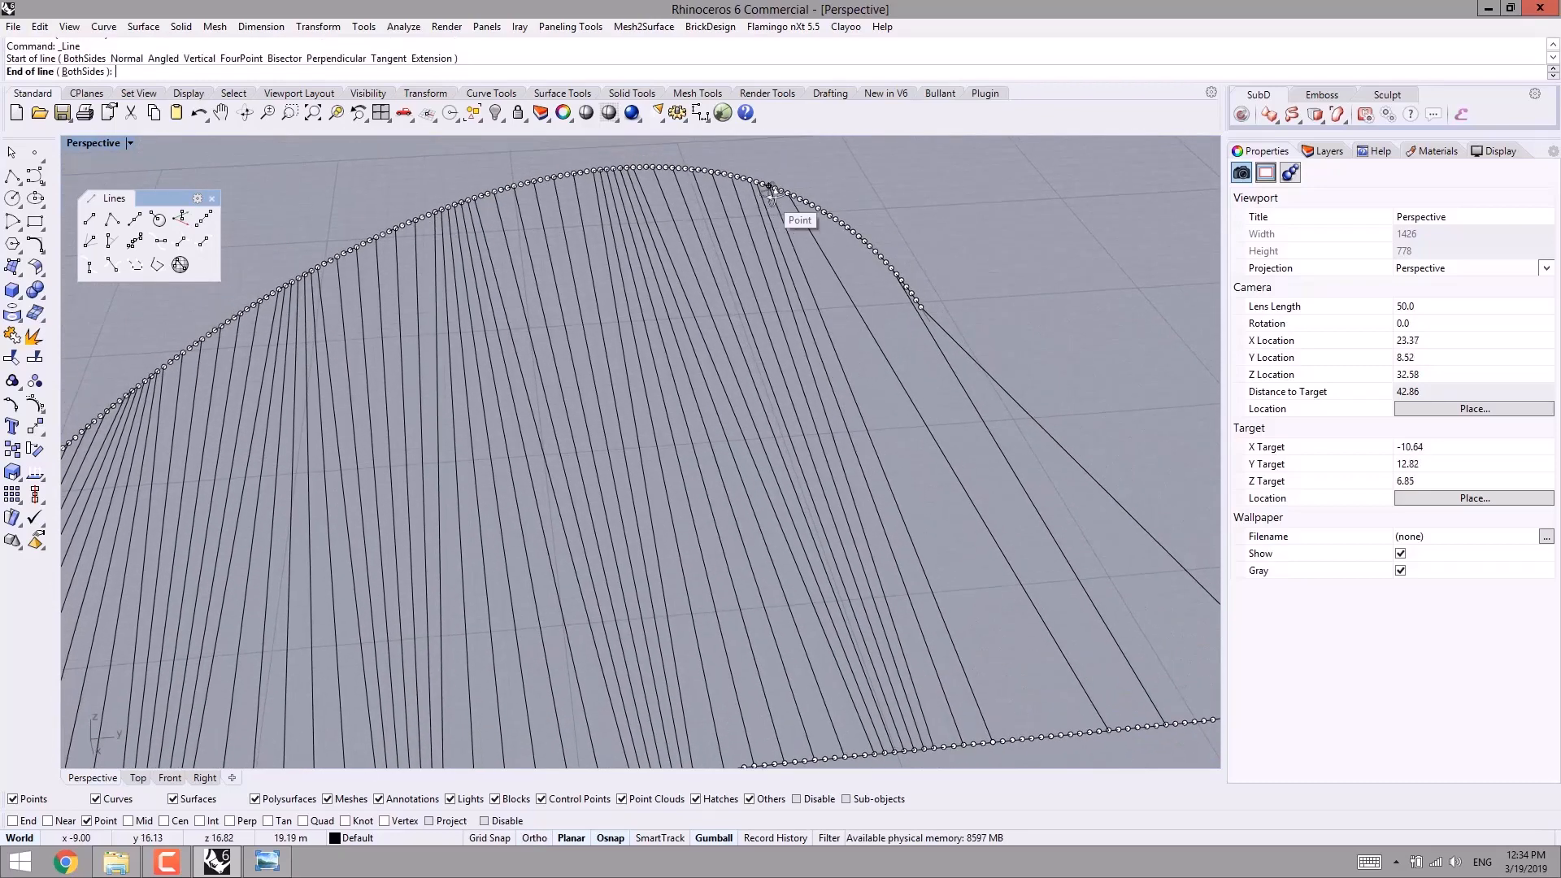
right_drag(770, 192, 773, 167)
click(771, 178)
- Finish that bay with three further thin cables from consecutive arc points to every third deck point before the next main cable
right_click(770, 178)
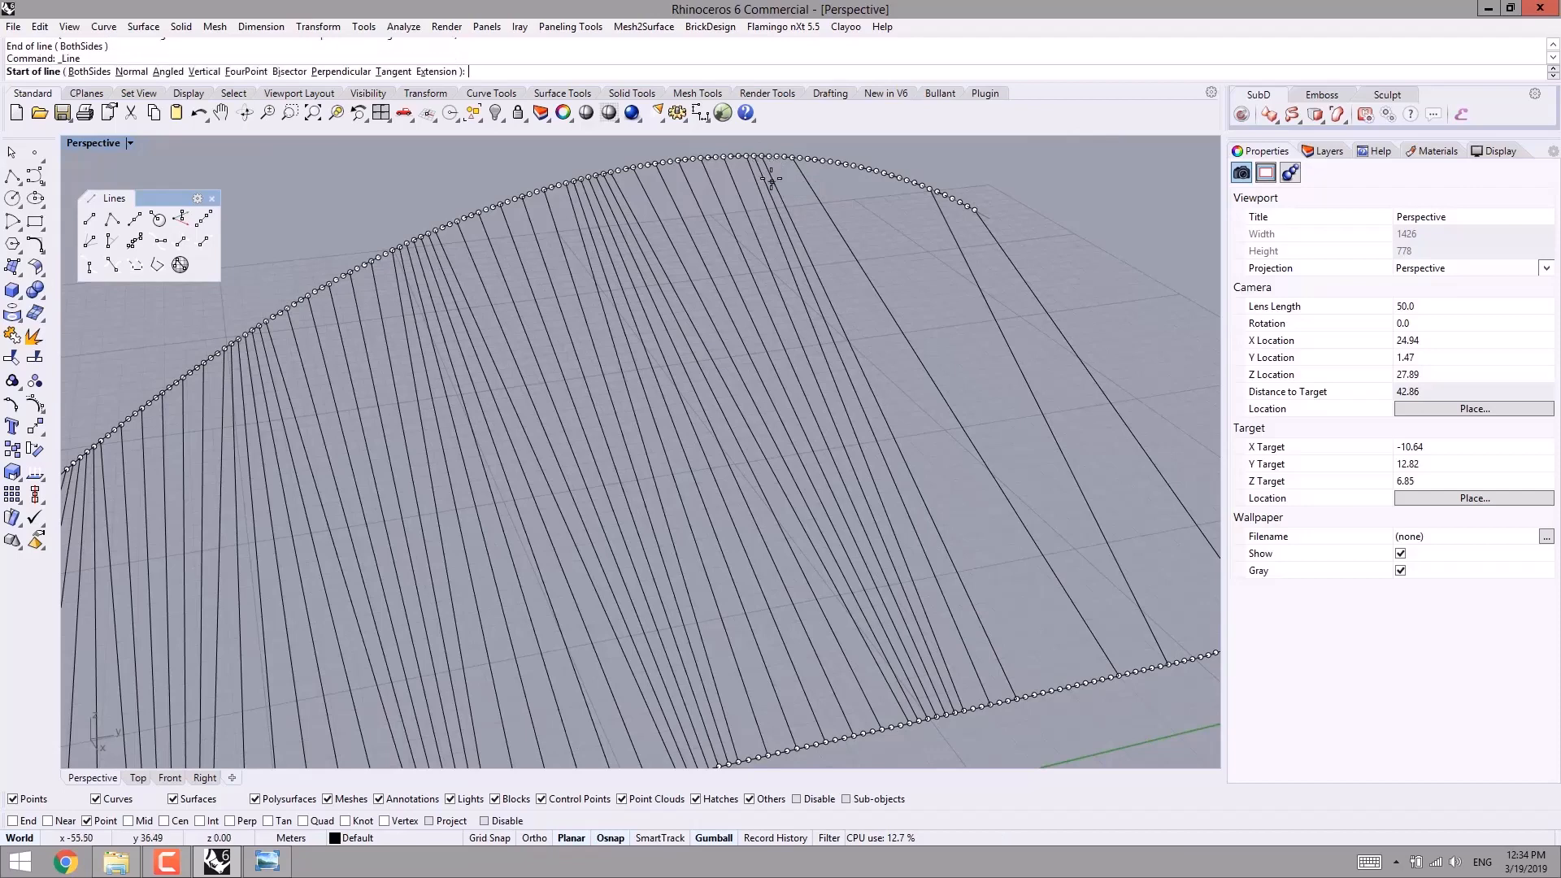
click(769, 156)
click(1034, 692)
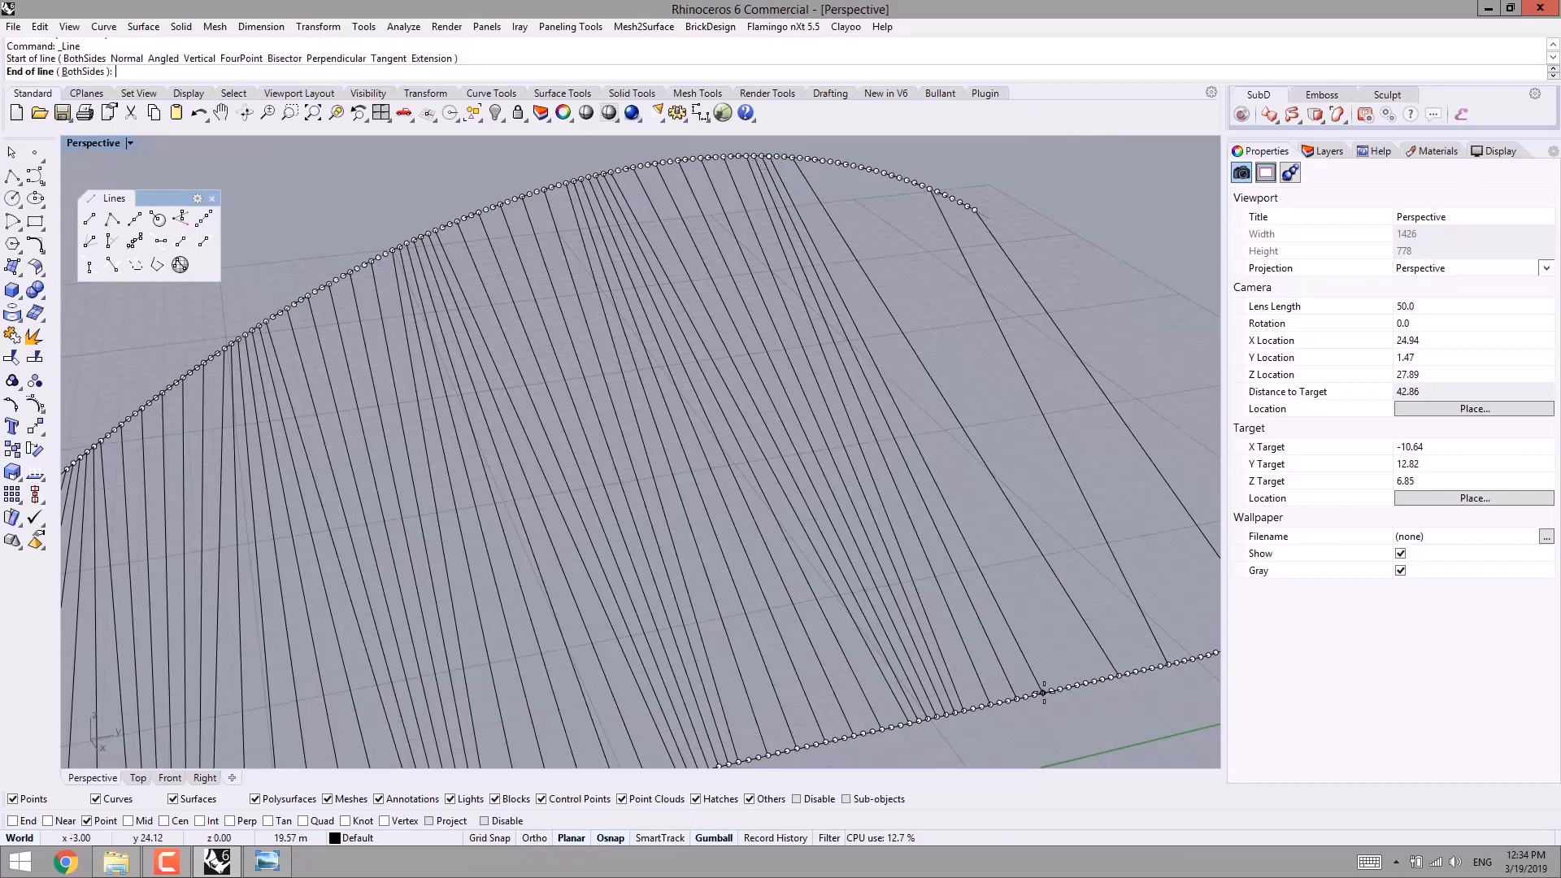
right_click(1055, 695)
click(1068, 687)
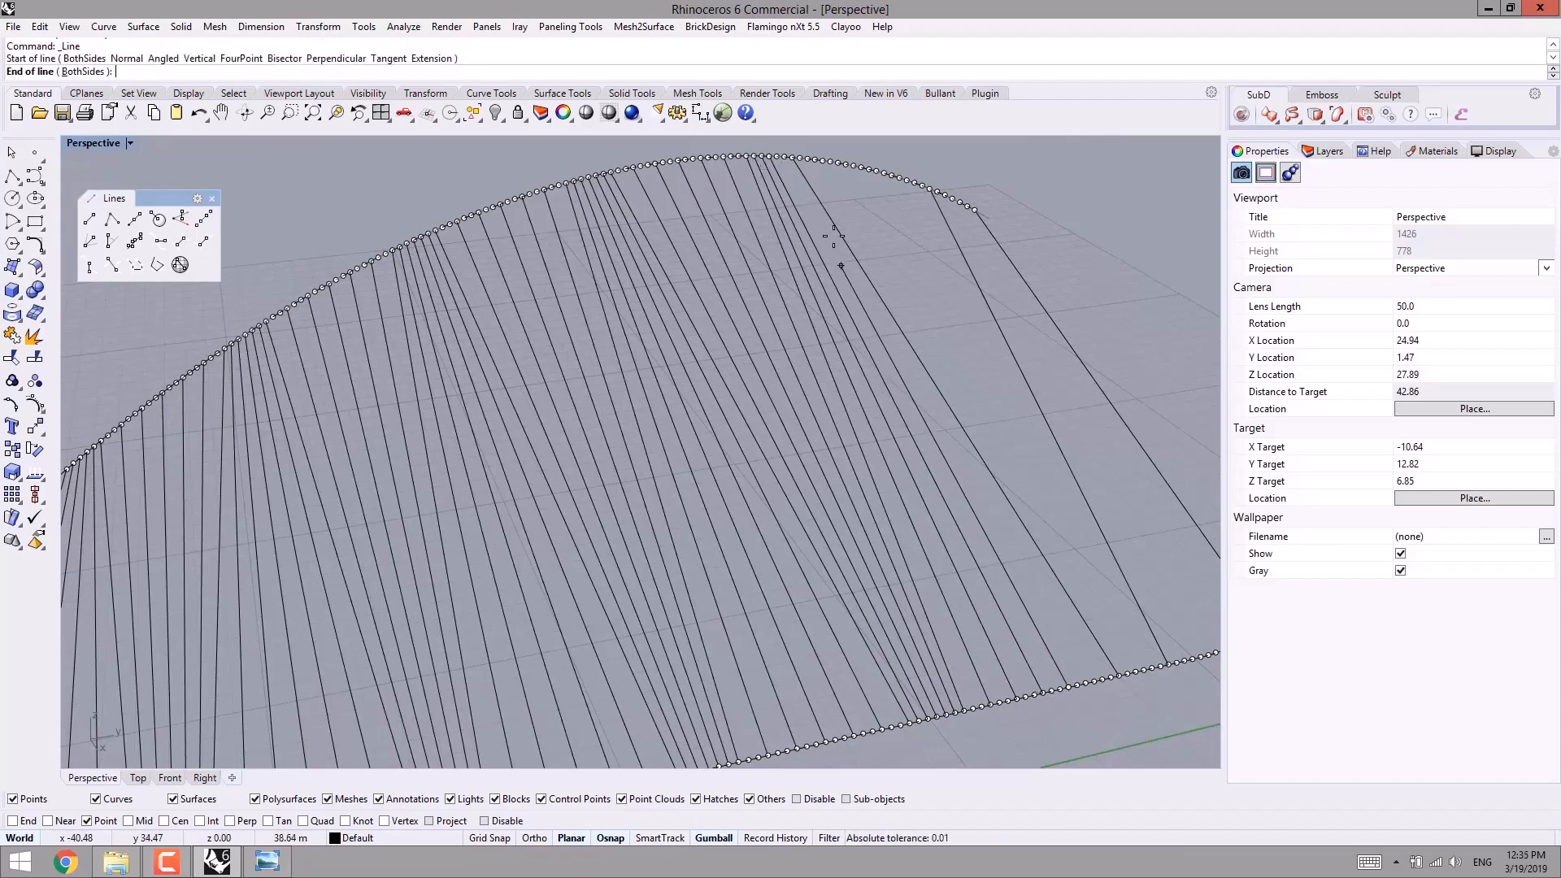
click(785, 157)
right_click(785, 156)
click(785, 156)
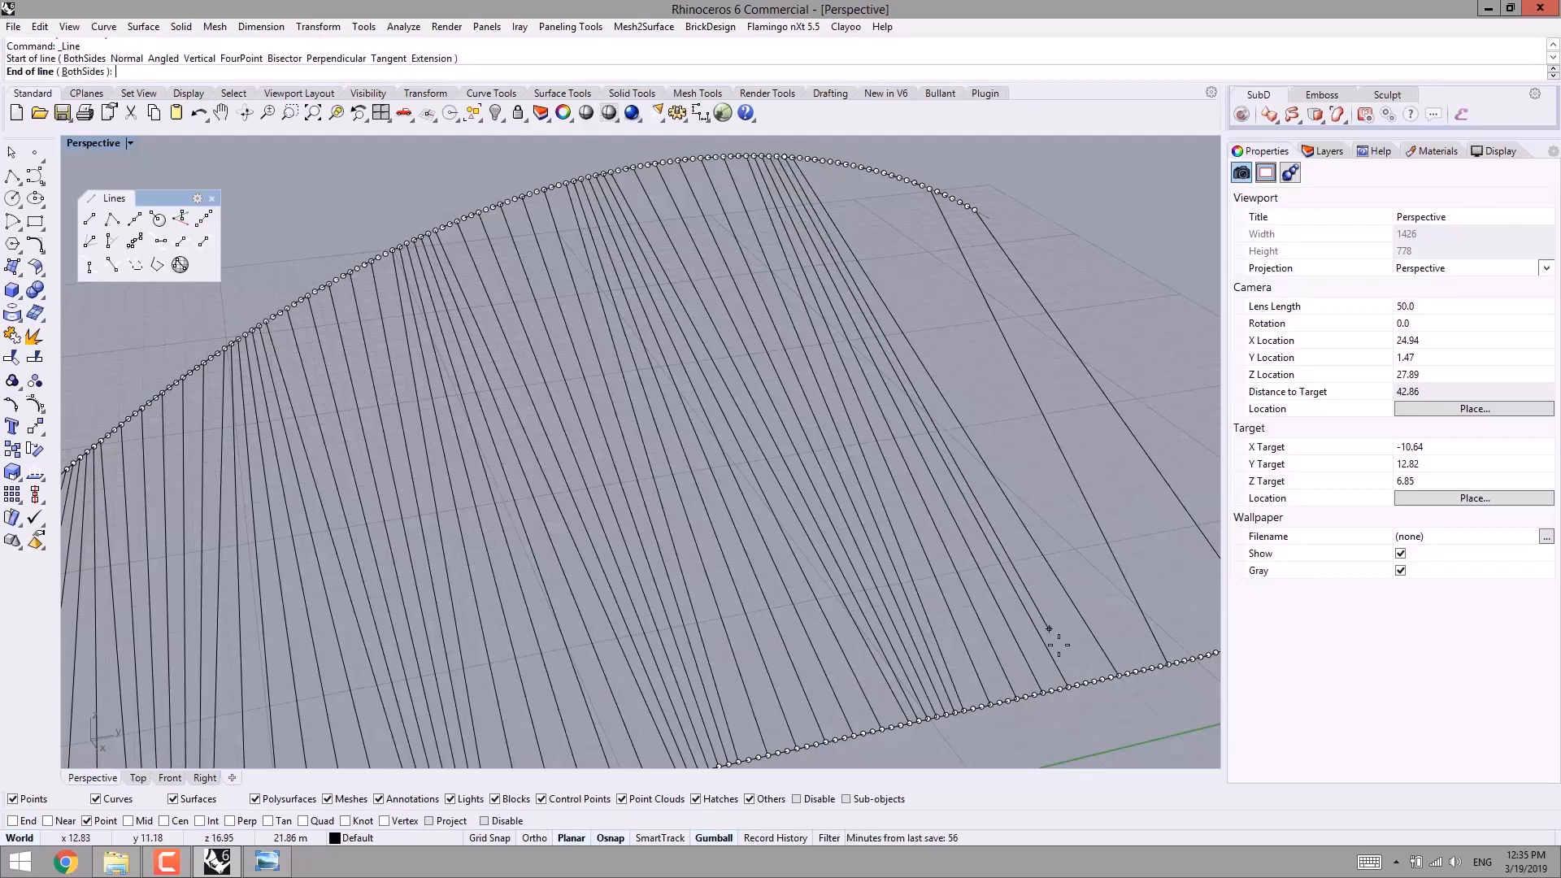
click(1094, 681)
- Draw two thin cables in the bay nearing the deck's curved end, joining consecutive deck points to every third arc point past the main cable
right_click(1138, 685)
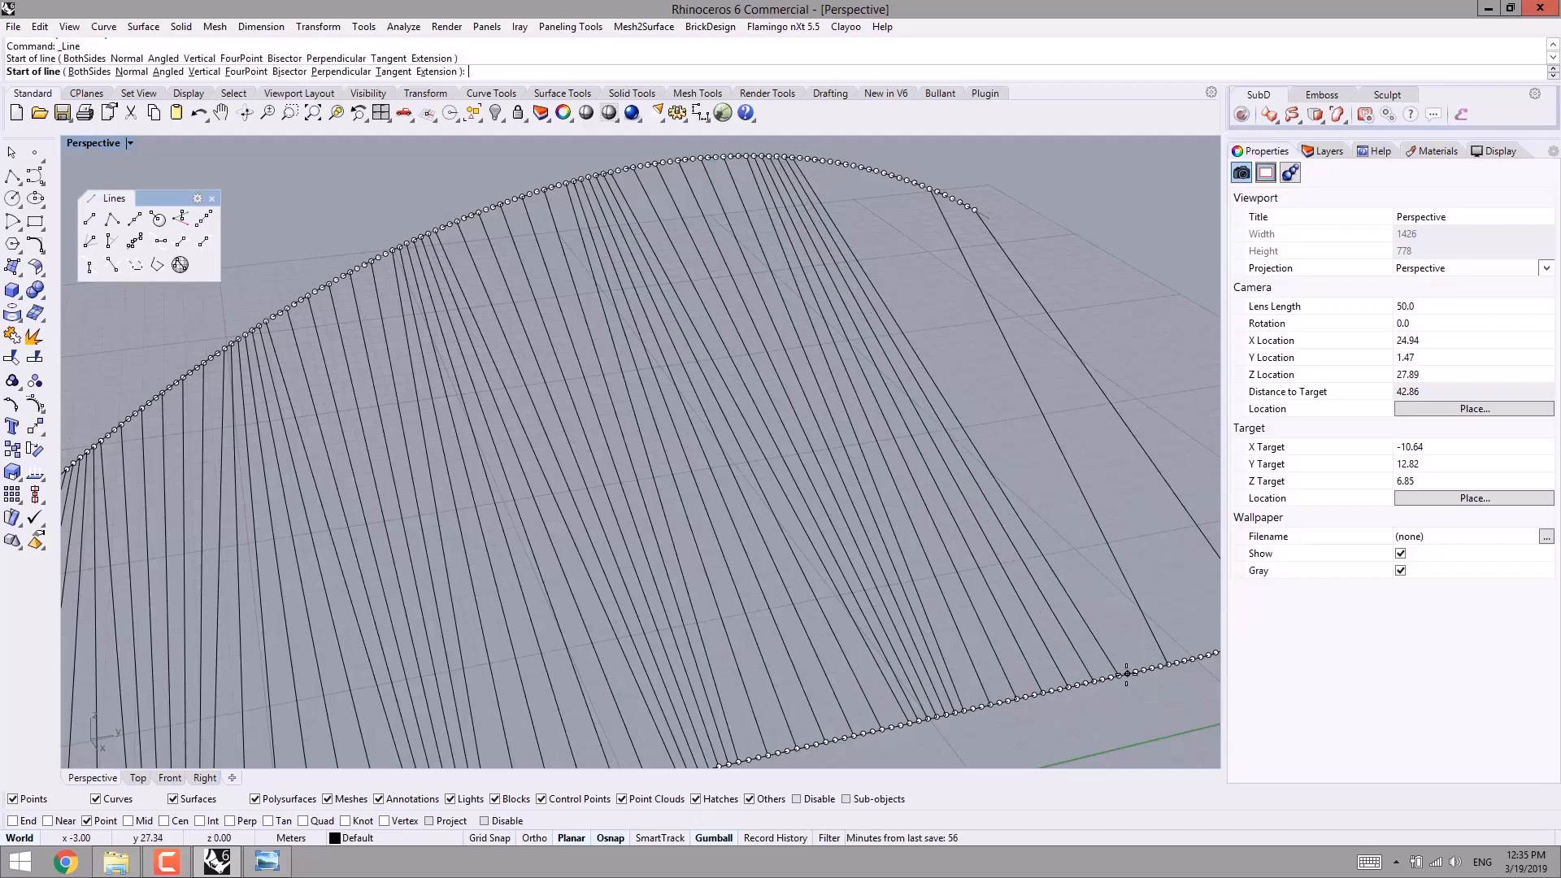
click(1127, 673)
shift+right_drag(1024, 476, 956, 580)
right_drag(780, 300, 773, 244)
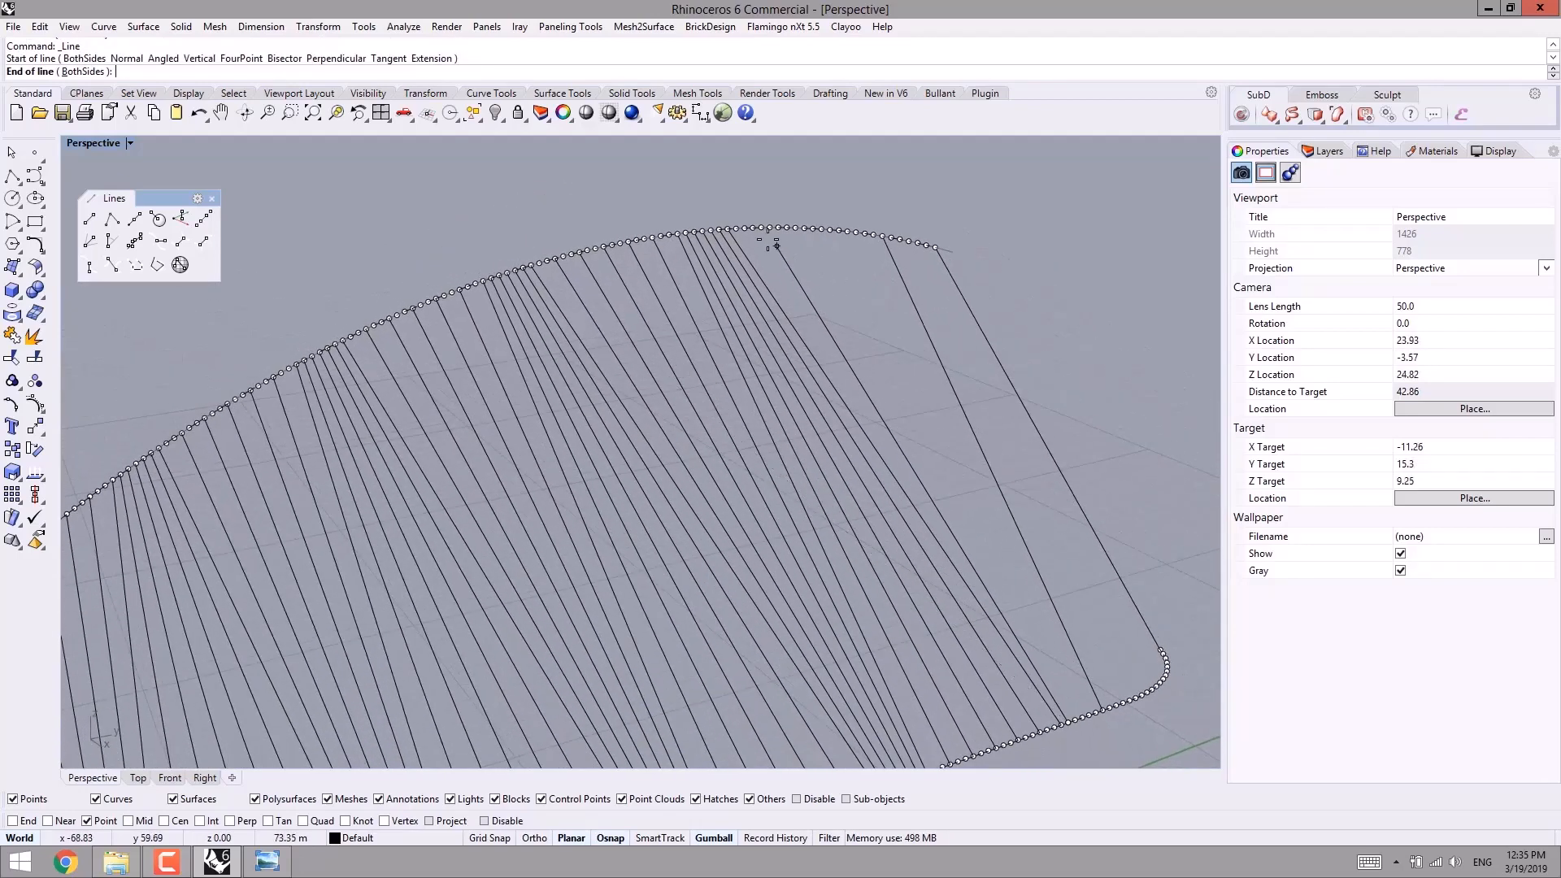
click(751, 233)
right_click(777, 263)
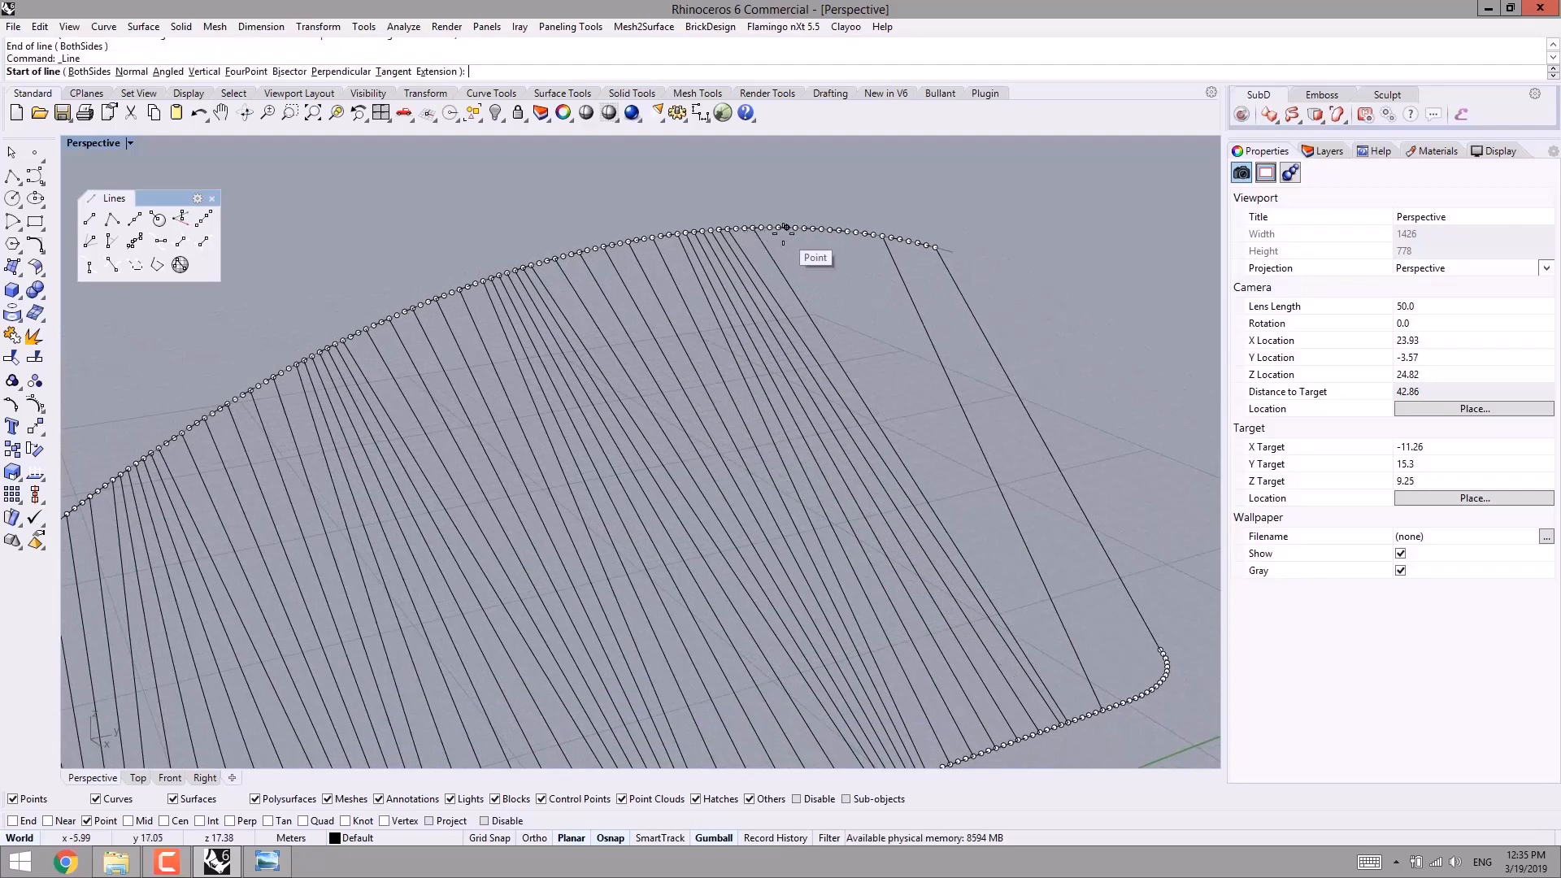
click(778, 229)
click(1083, 719)
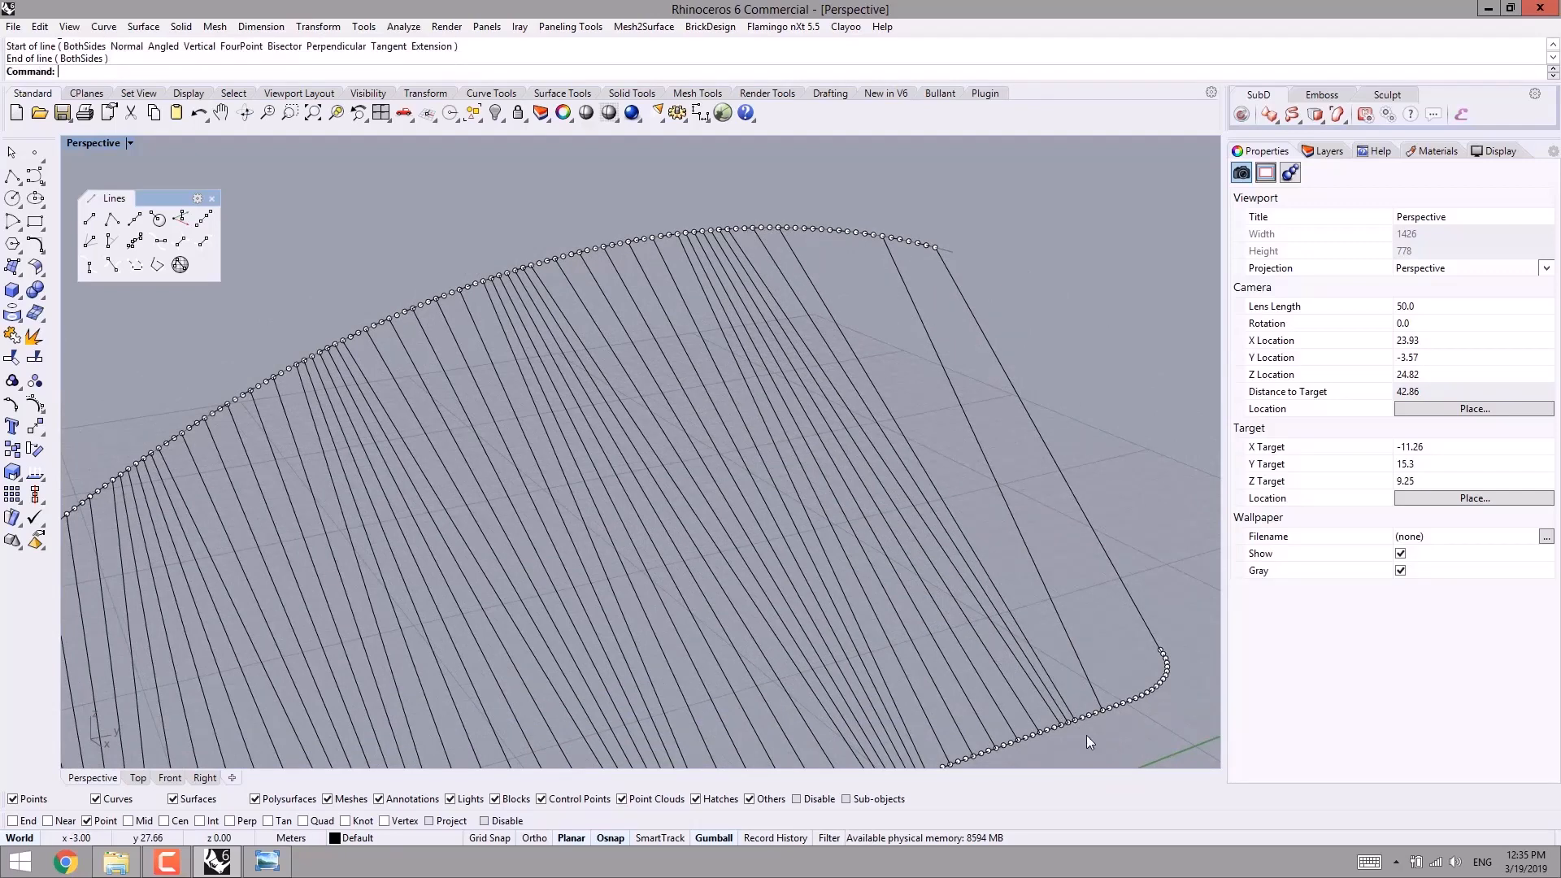
- Draw that bay's third and fourth thin cables, joining the next two deck points to every third arc point further along
right_click(1085, 723)
click(1084, 721)
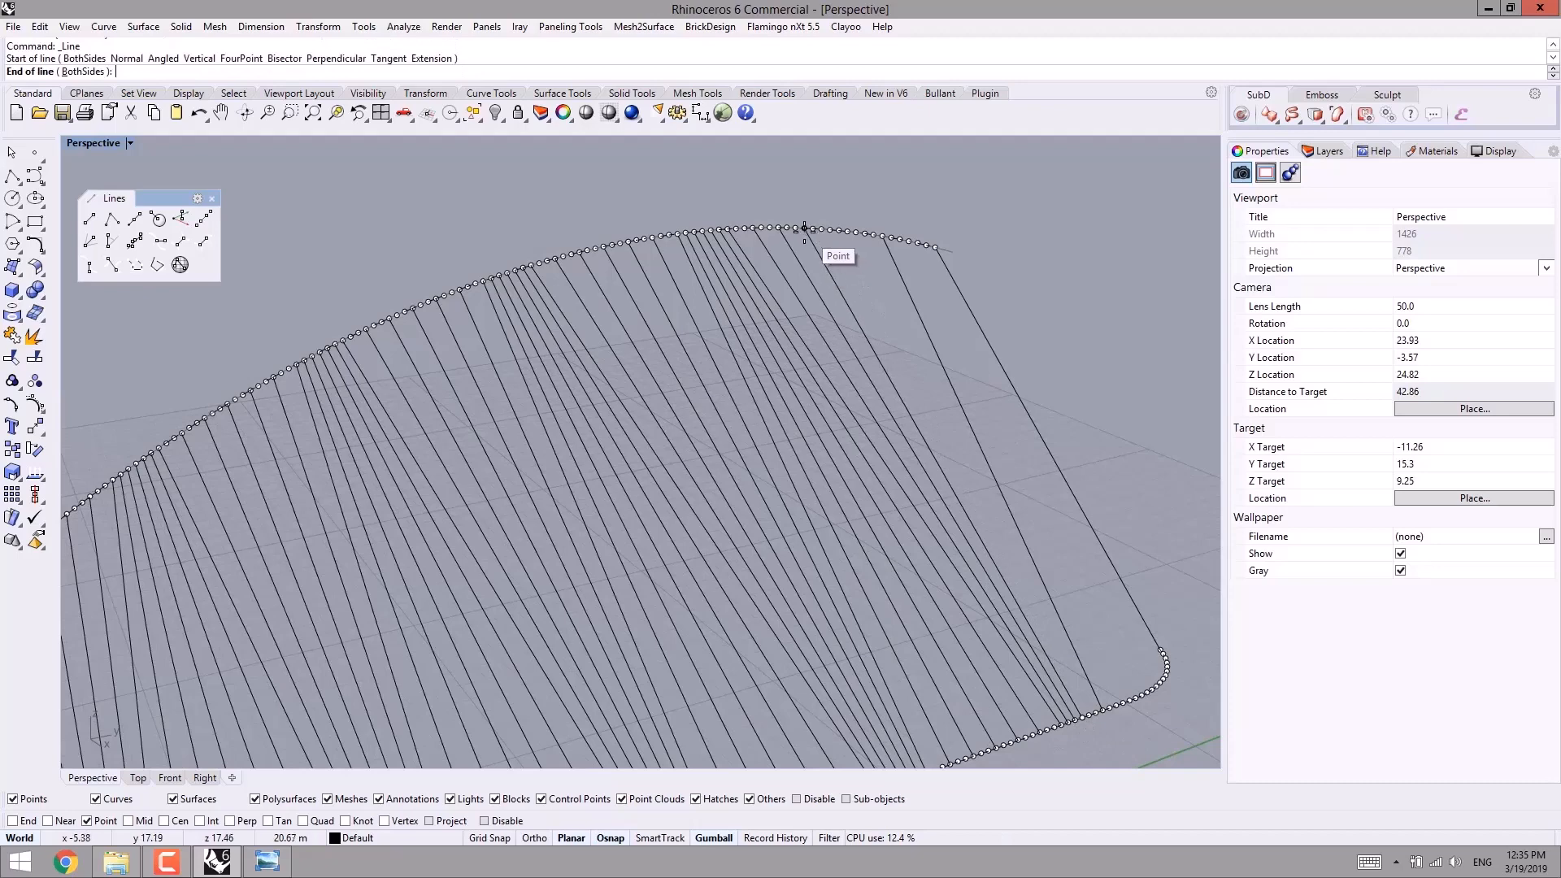
click(803, 229)
right_click(813, 230)
click(829, 231)
click(1089, 716)
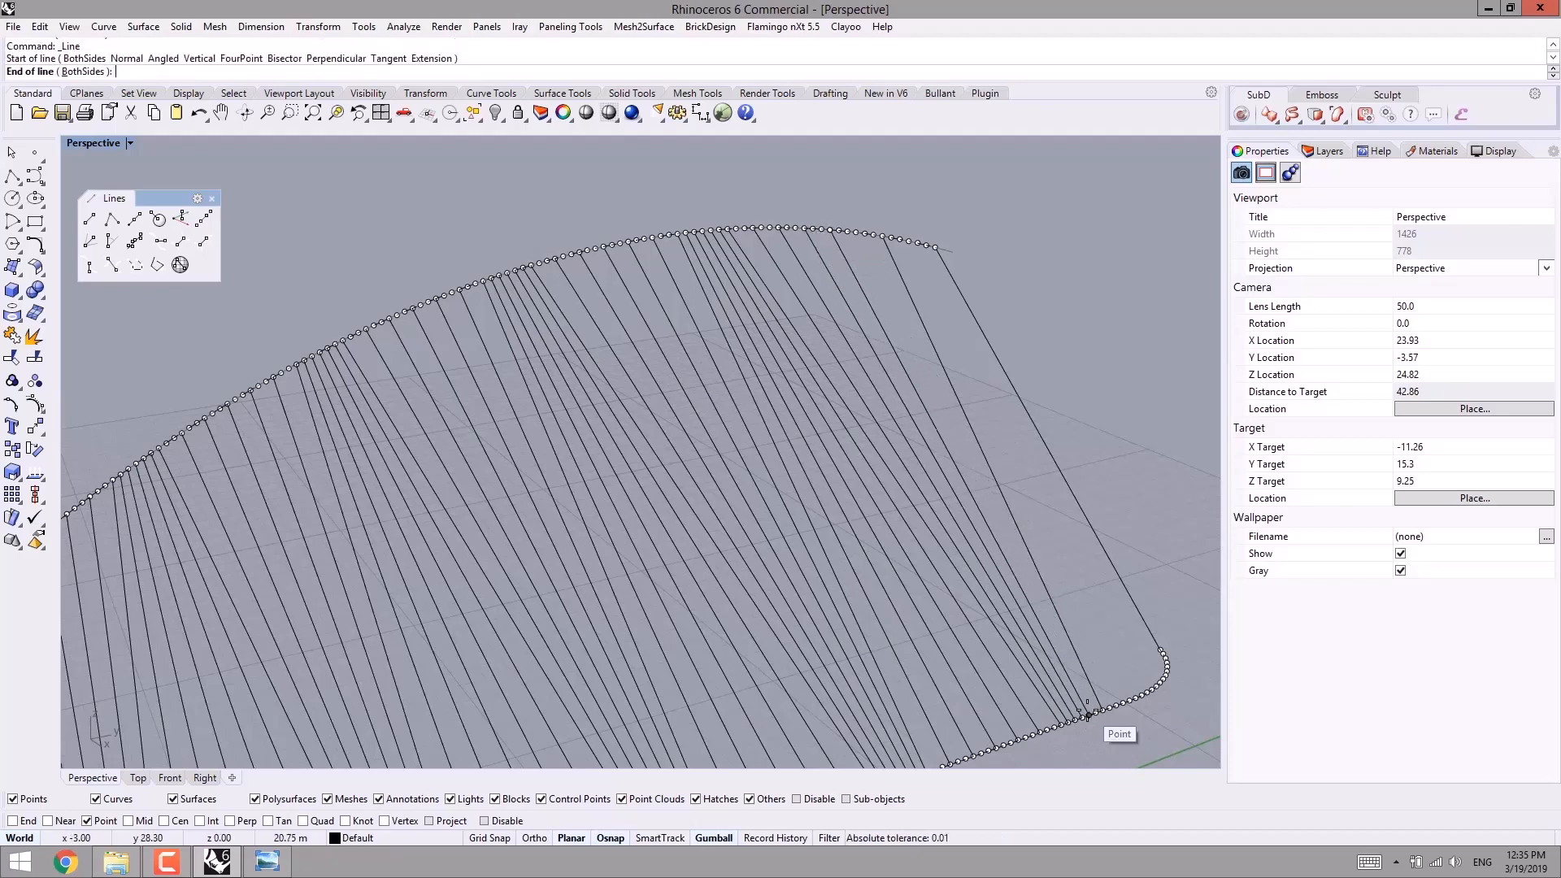
- Finish the bay near the deck's curved end with a fifth thin cable, joining the next deck point to the third arc point further along
right_click(1090, 717)
click(1097, 714)
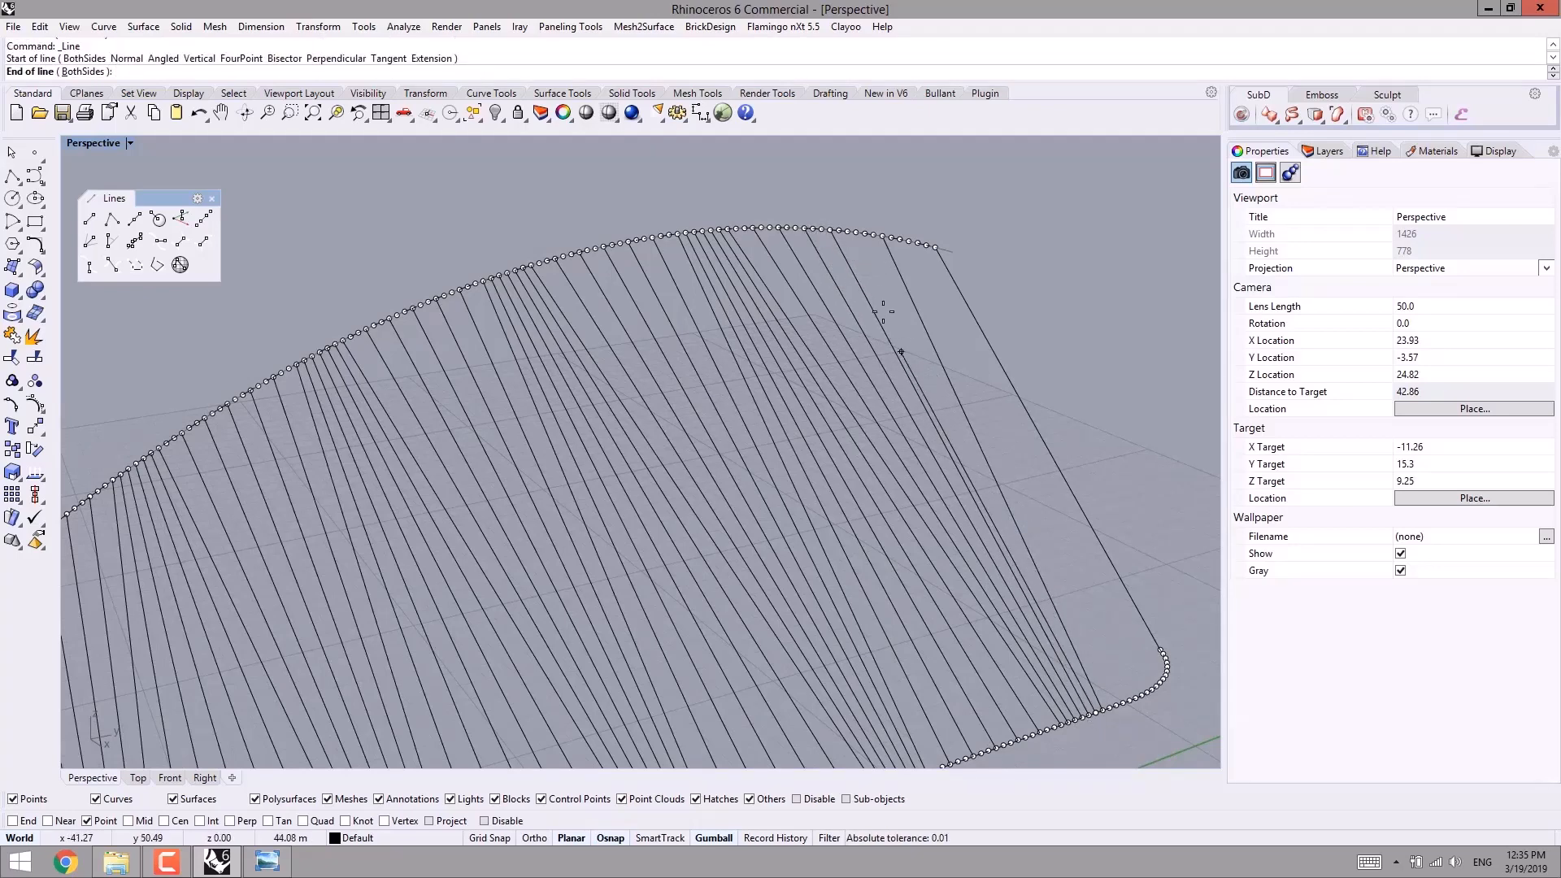
click(854, 232)
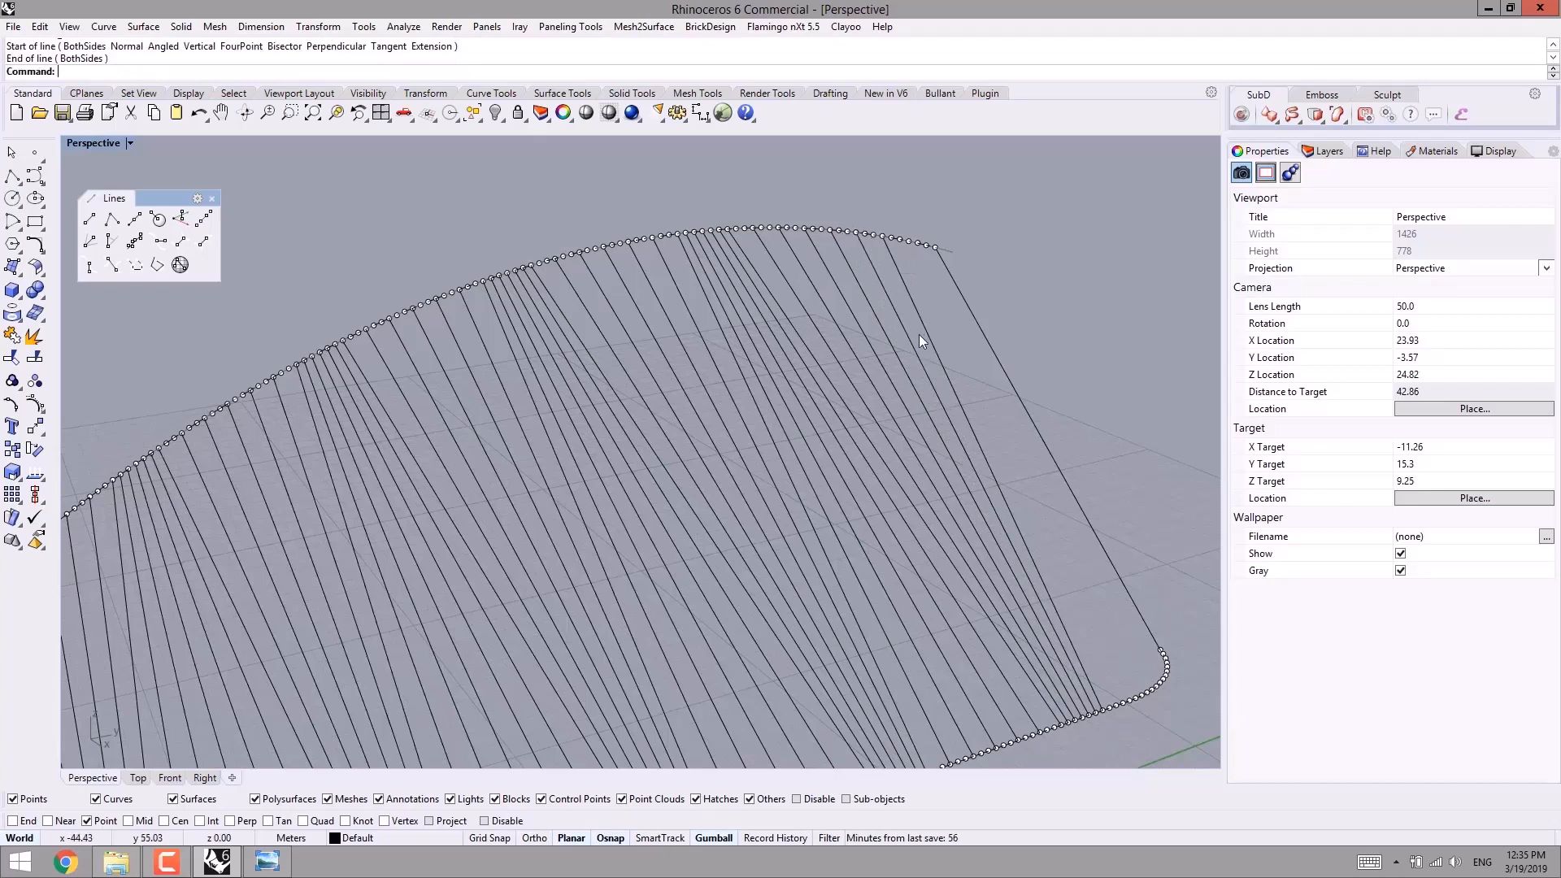
- Draw the last bay's first two thin cables, joining consecutive arc points to every third deck point past the main cable
right_drag(918, 334, 855, 226)
right_click(856, 226)
click(847, 224)
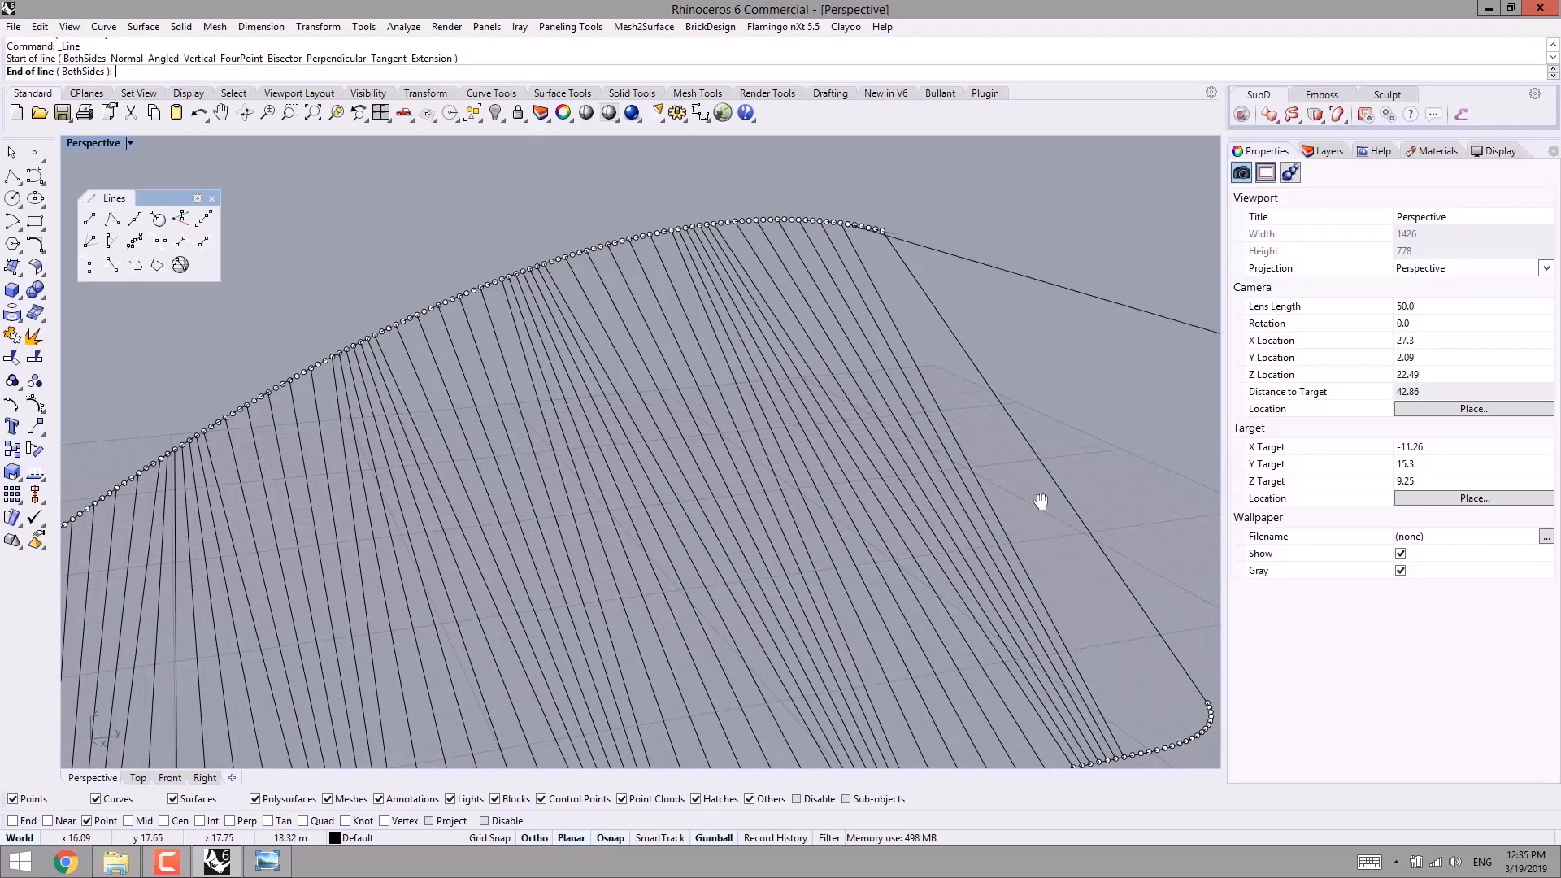
shift+right_drag(1040, 500, 930, 363)
click(1035, 611)
right_click(1050, 629)
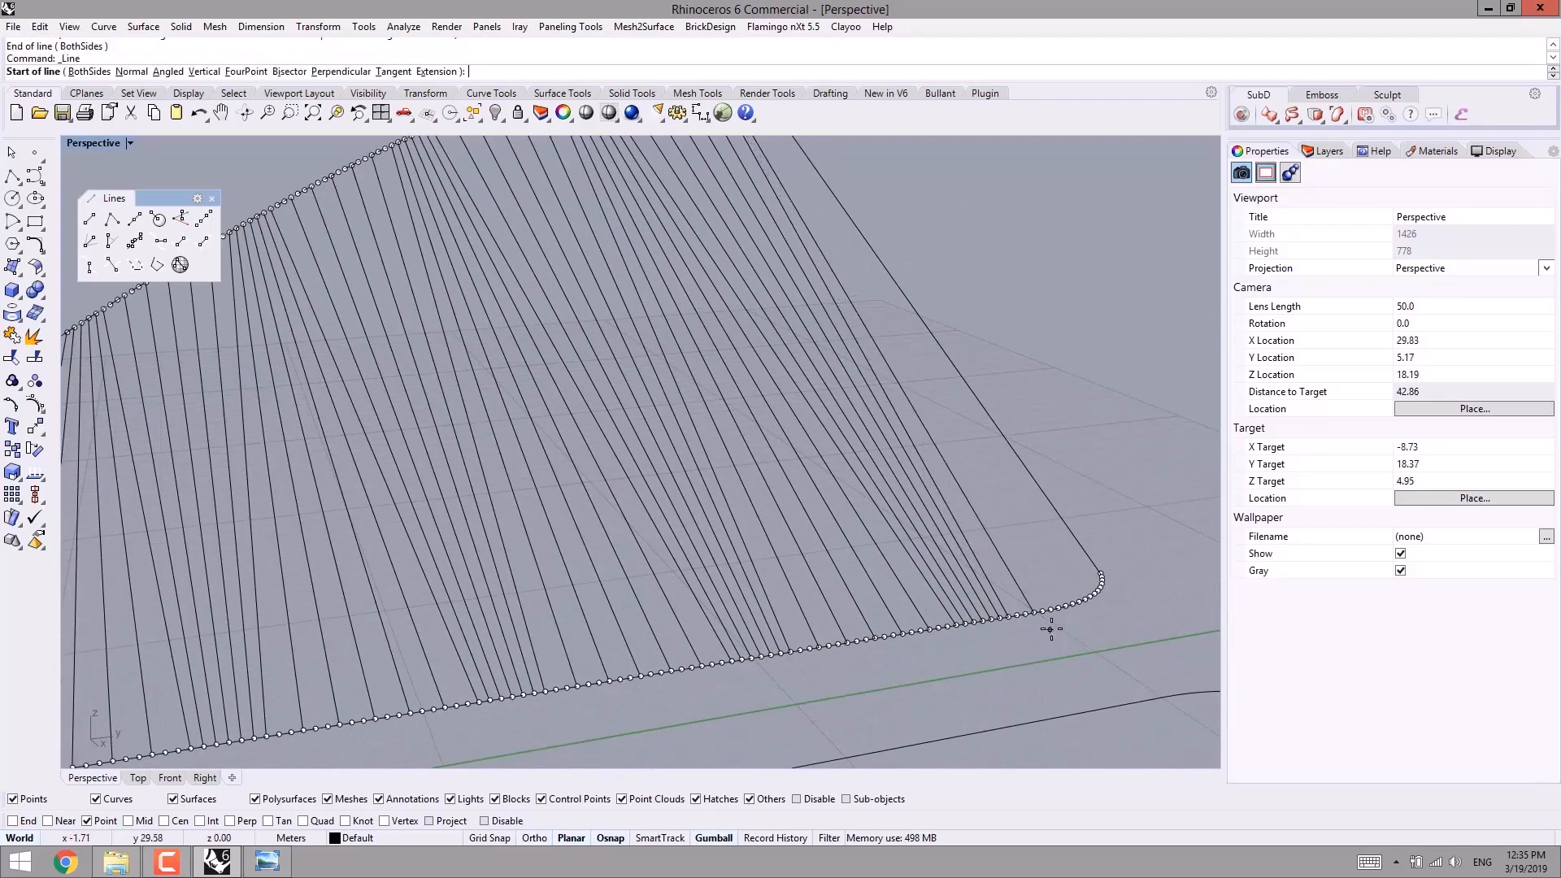
click(1056, 615)
right_drag(1053, 610, 822, 221)
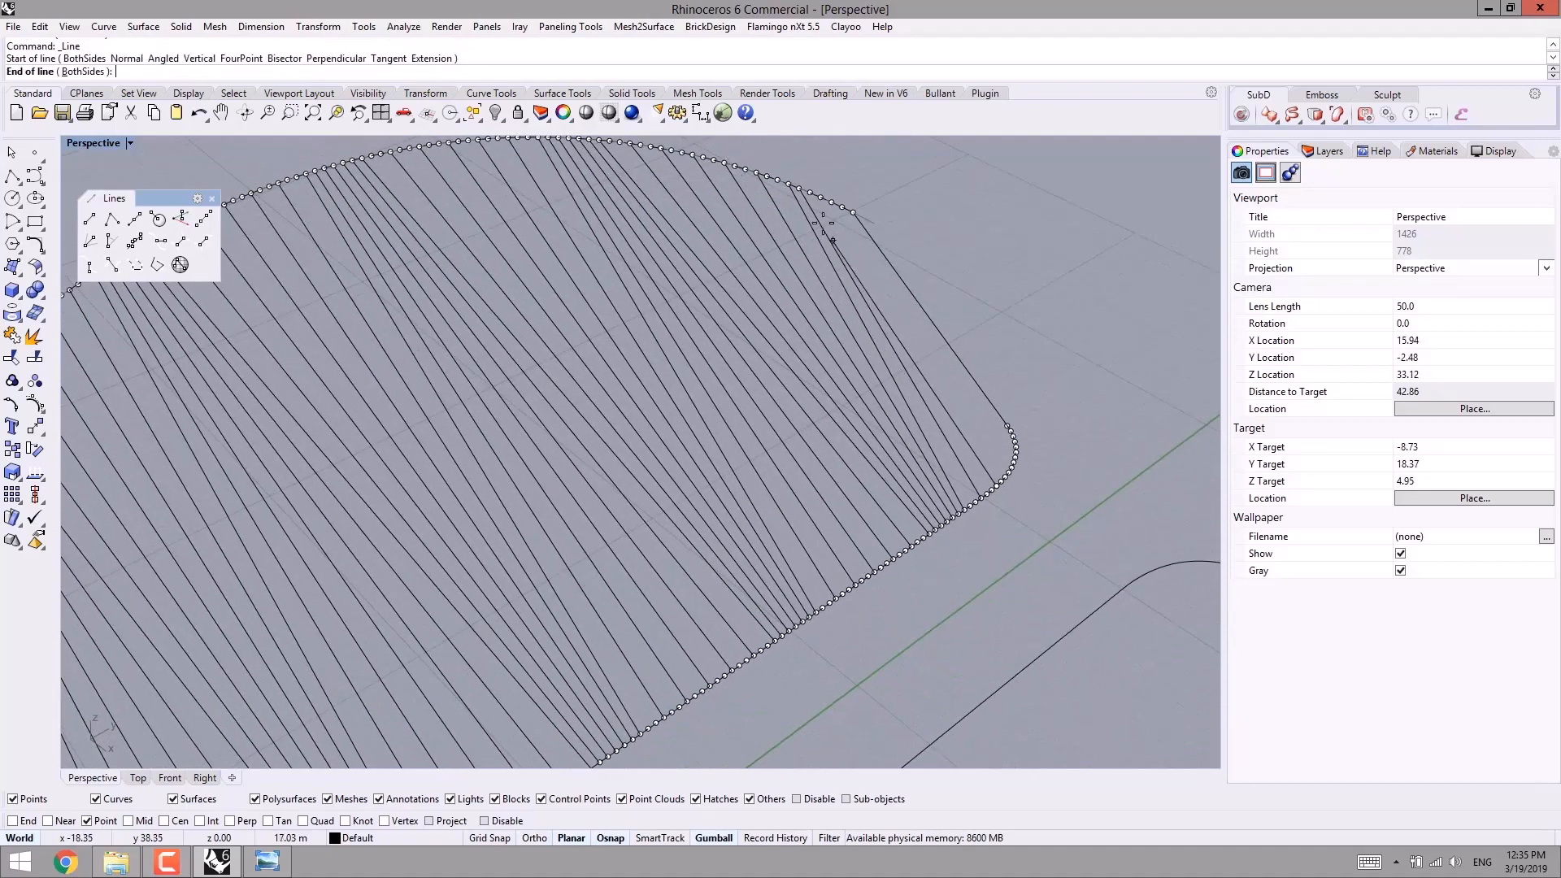
click(810, 198)
- Draw the last bay's third and fourth thin cables, joining the next two arc points to every third point around the deck's curve
right_click(821, 205)
click(821, 199)
scroll(1016, 486, up, 4)
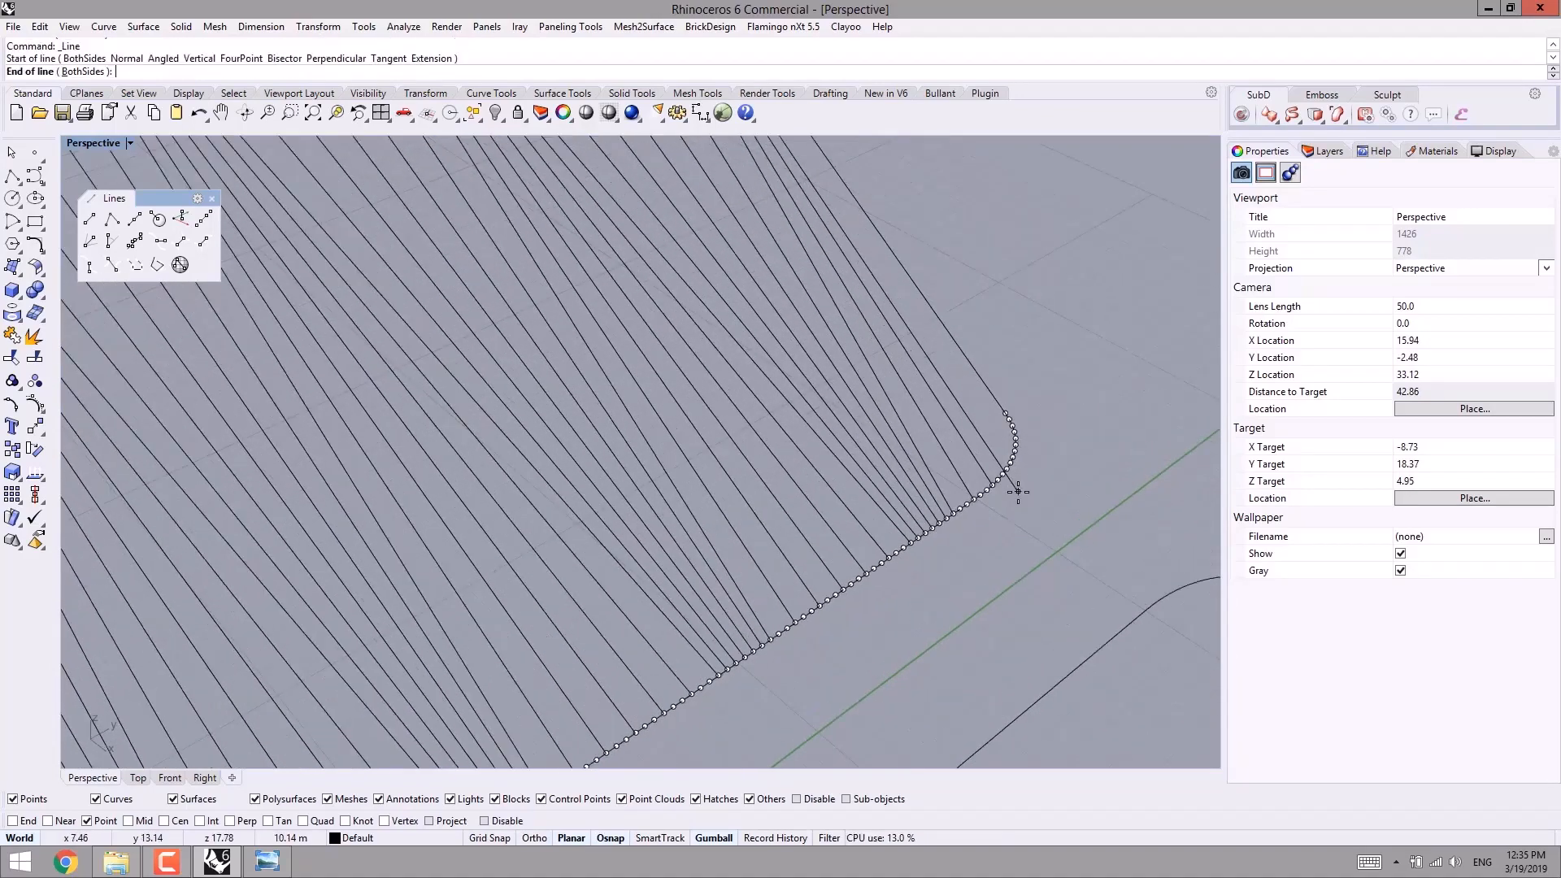
click(1005, 465)
right_click(1011, 456)
click(1010, 457)
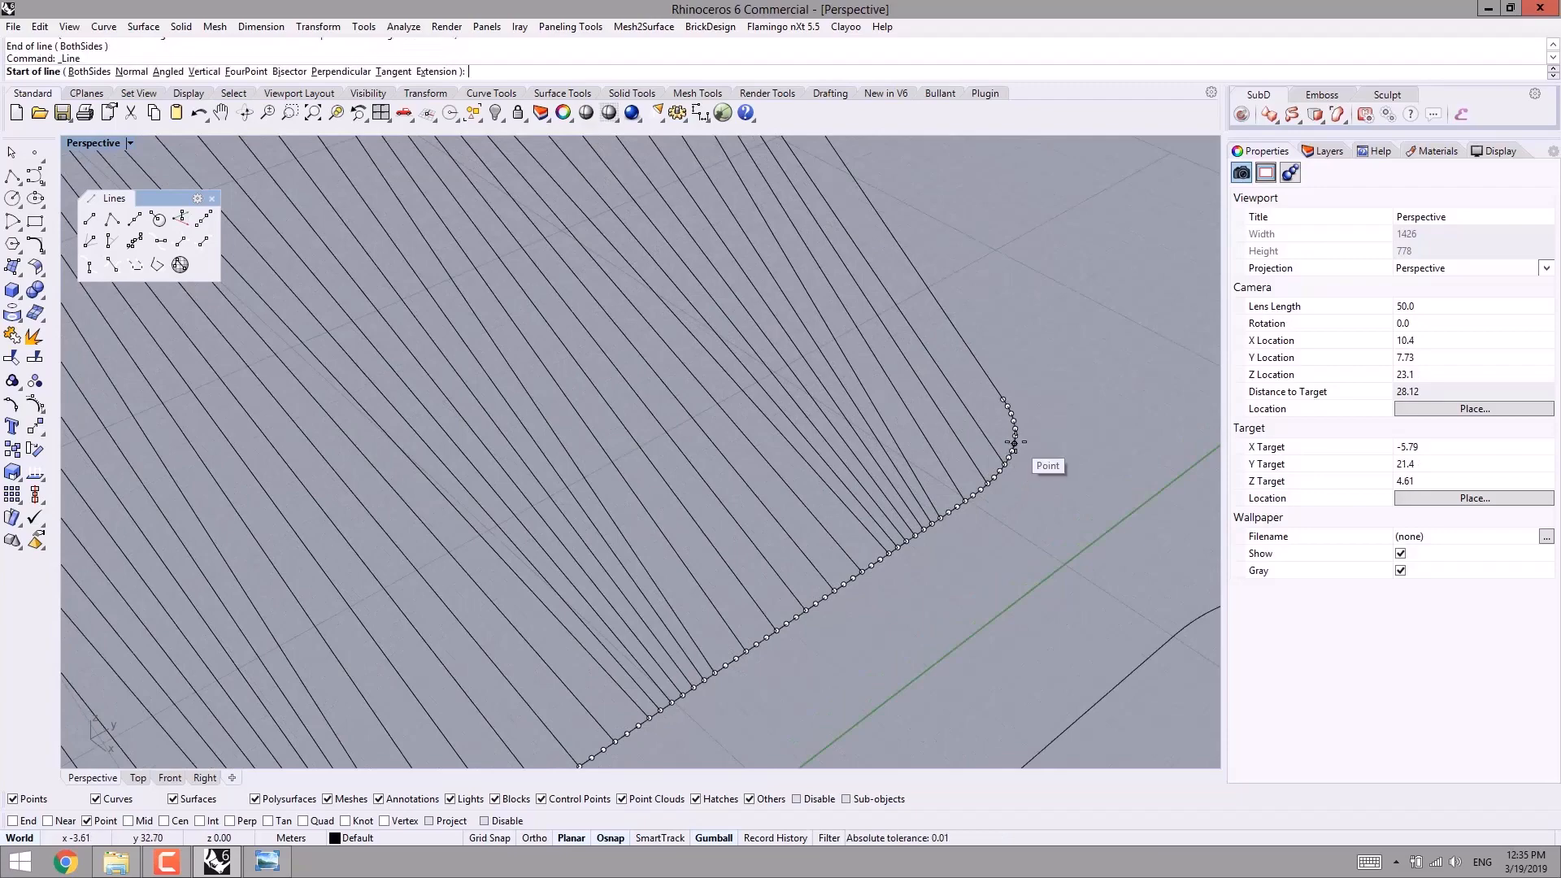
right_drag(1010, 456, 653, 324)
click(839, 236)
- Complete the last bay with a fifth thin cable from the next arc point to the deck's curved end, just before the final main cable
right_click(839, 236)
click(838, 235)
scroll(813, 520, up, 2)
right_drag(804, 515, 727, 512)
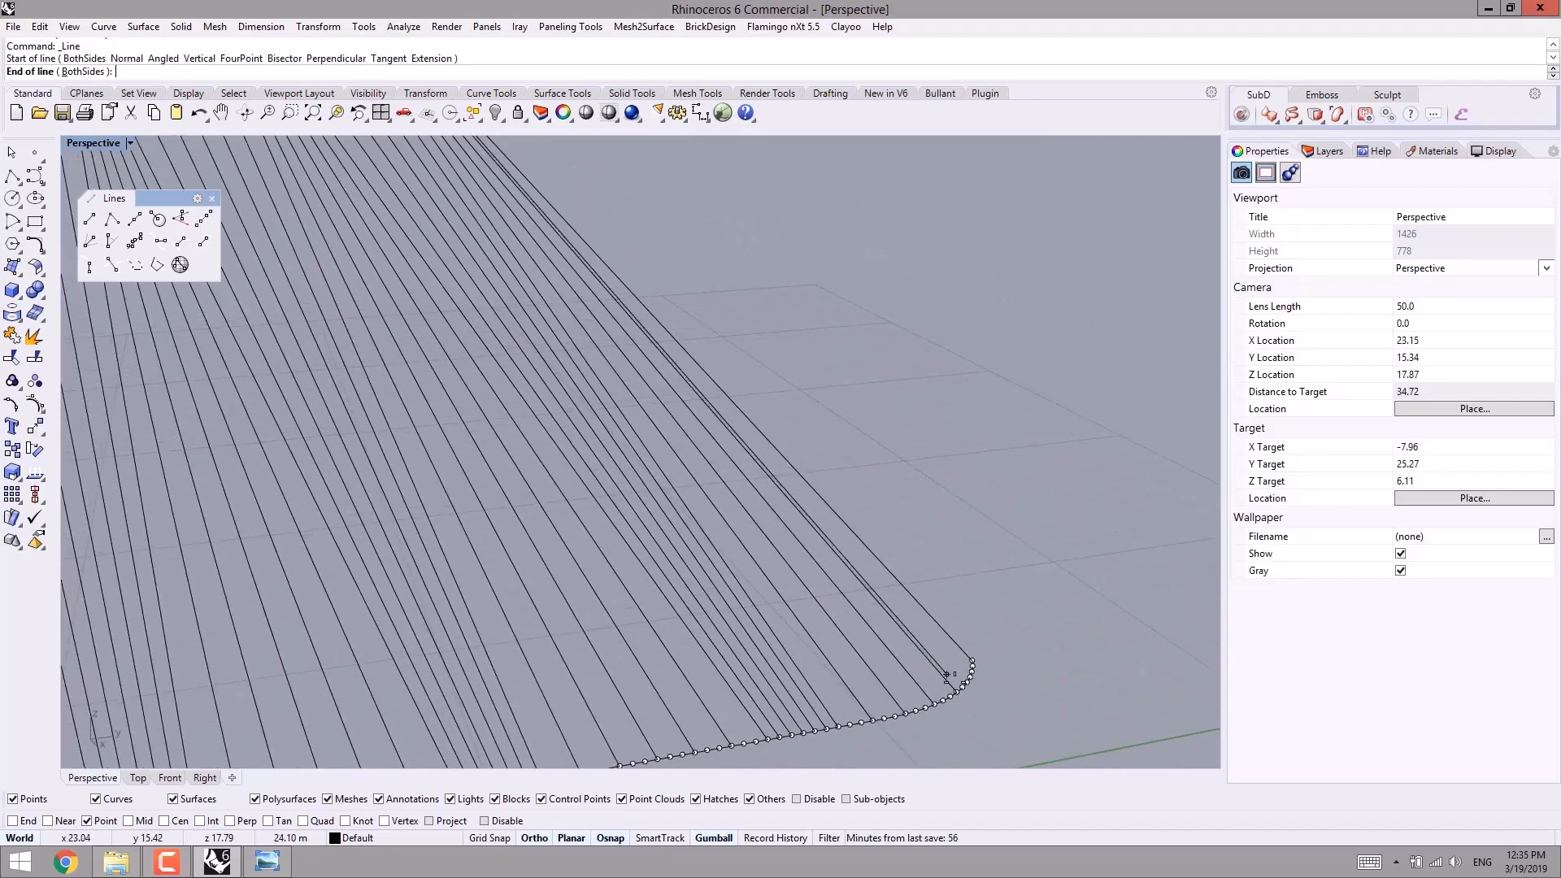
scroll(966, 672, up, 6)
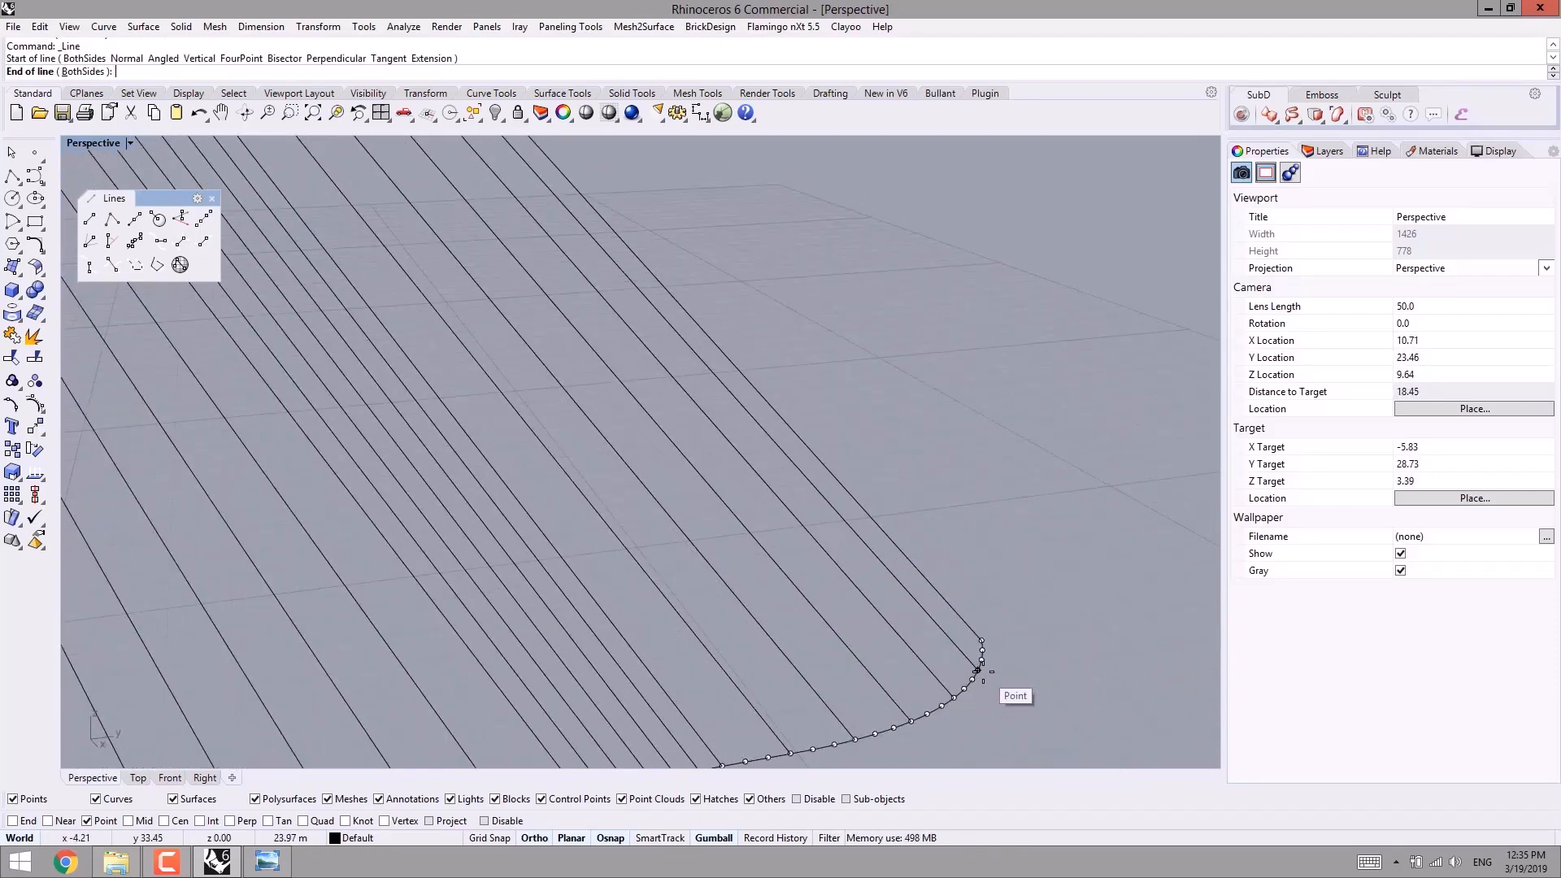
click(978, 671)
- Examine the completed cable fan between arch and deck from several angles
scroll(820, 616, down, 9)
right_drag(707, 596, 746, 404)
scroll(678, 617, down, 9)
scroll(745, 414, up, 2)
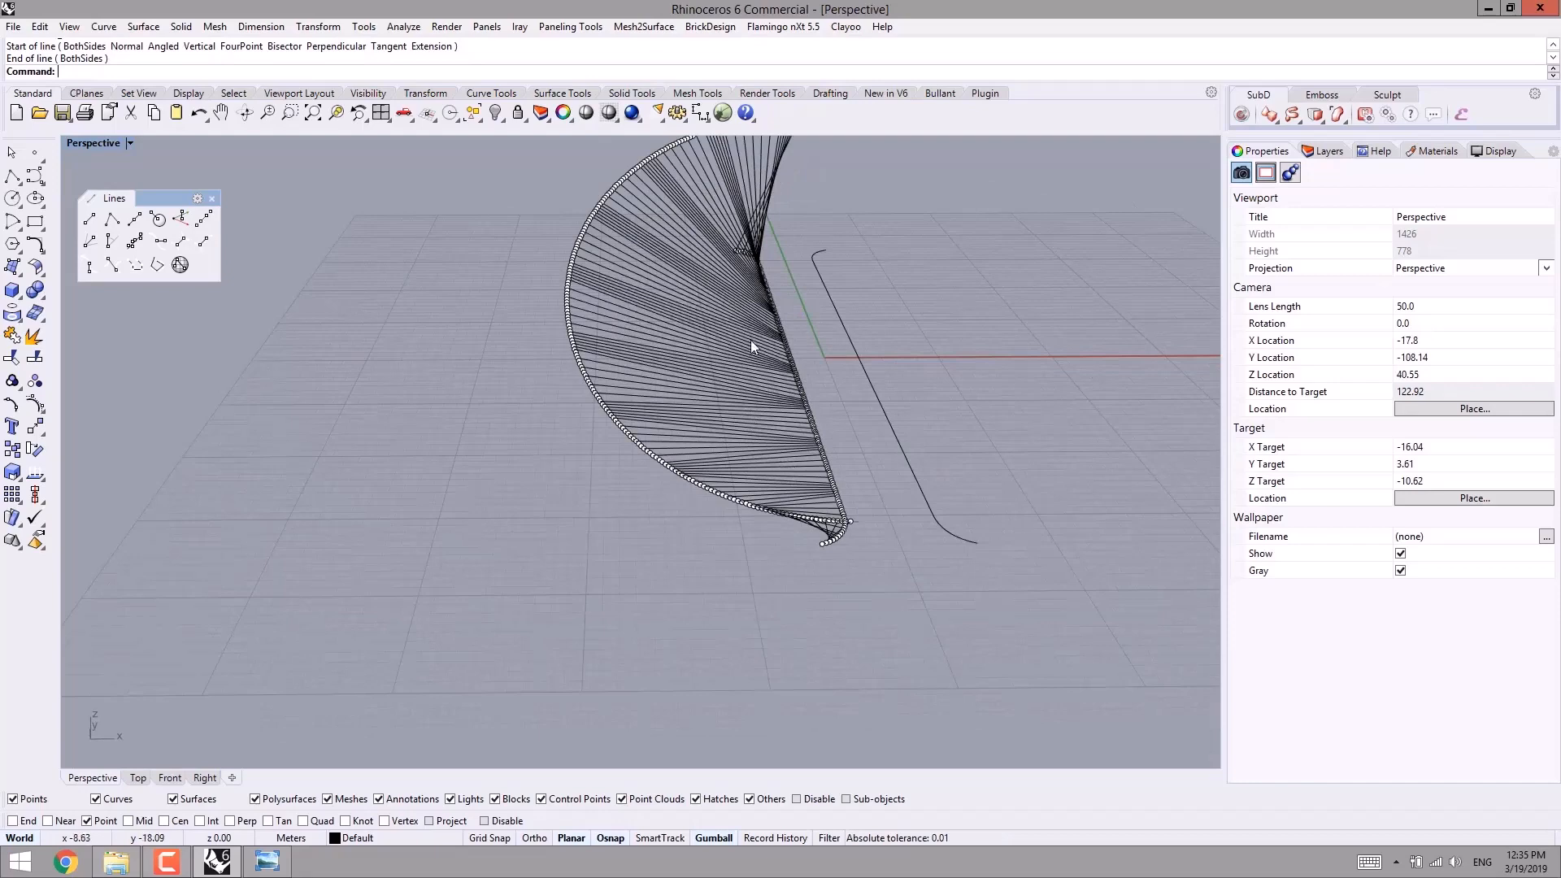
right_drag(852, 344, 782, 285)
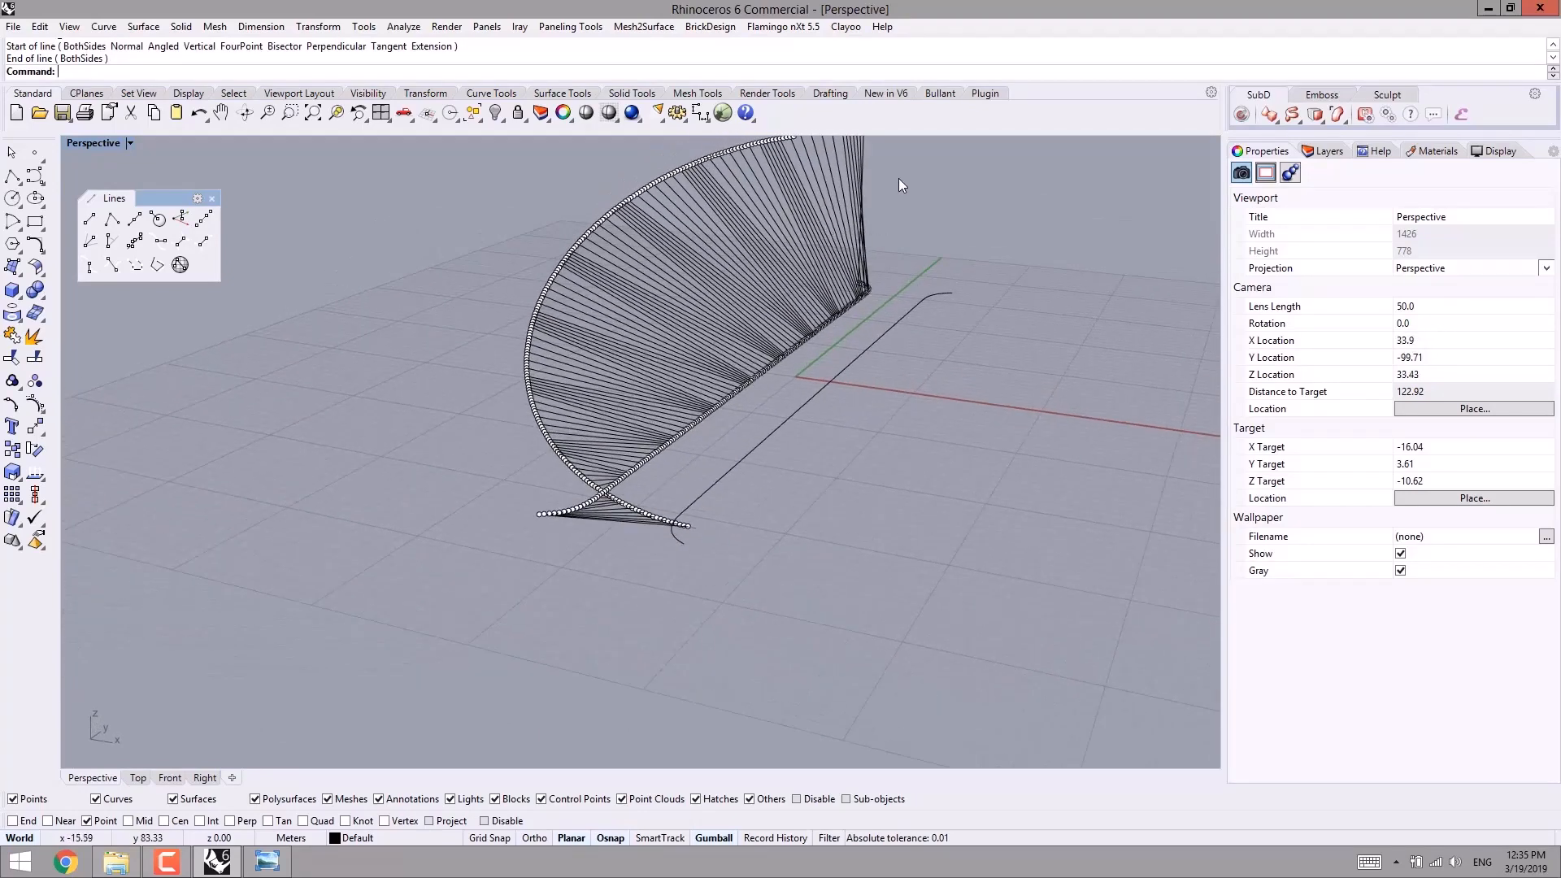
right_drag(538, 561, 985, 344)
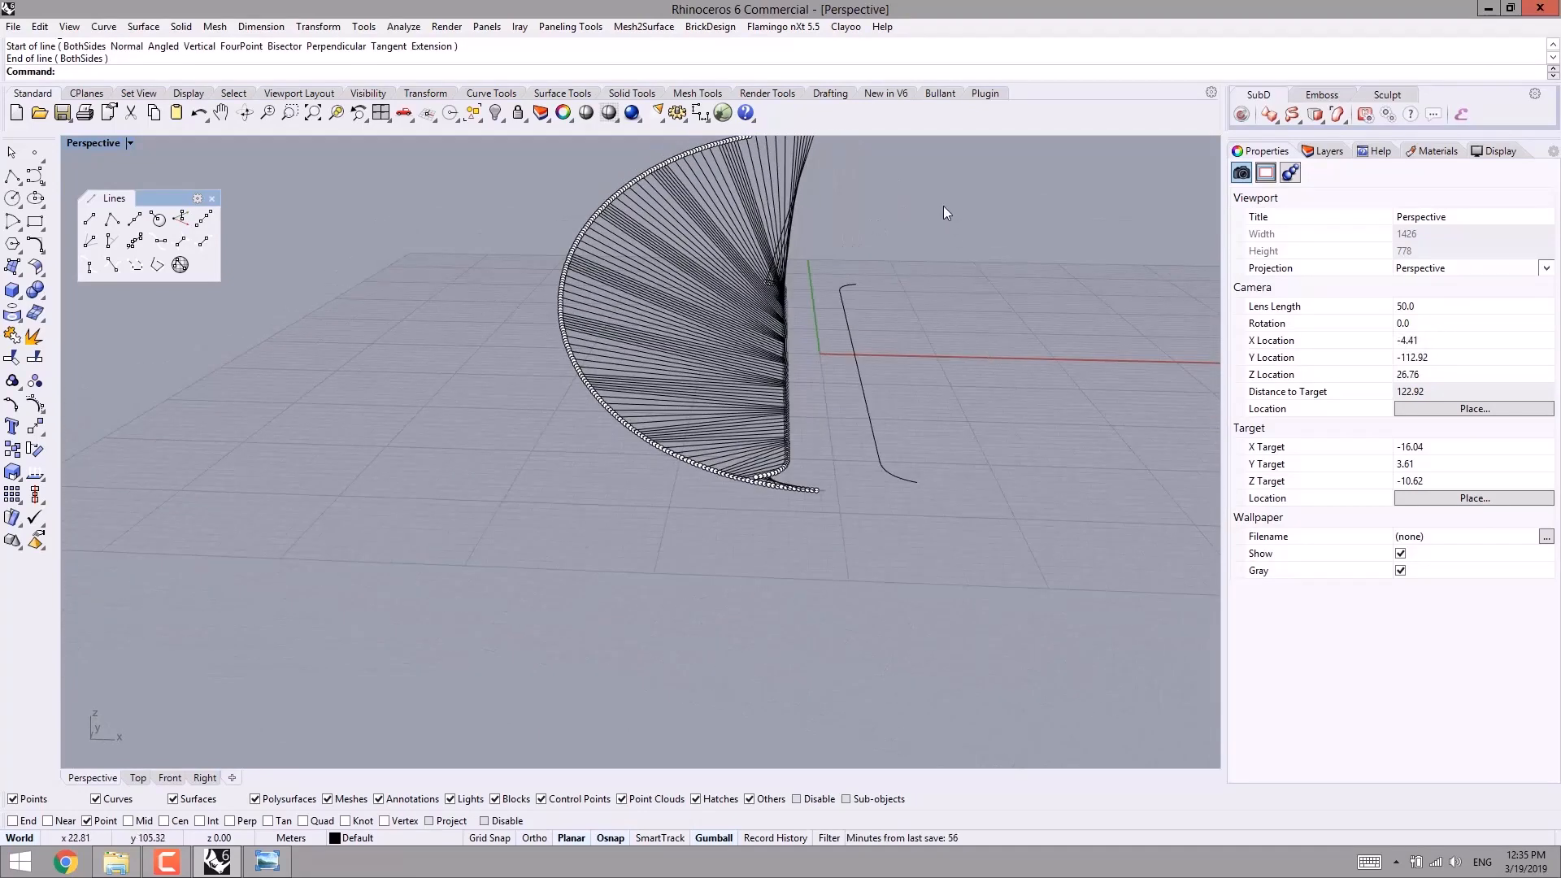
drag(893, 242, 822, 333)
right_drag(908, 236, 772, 336)
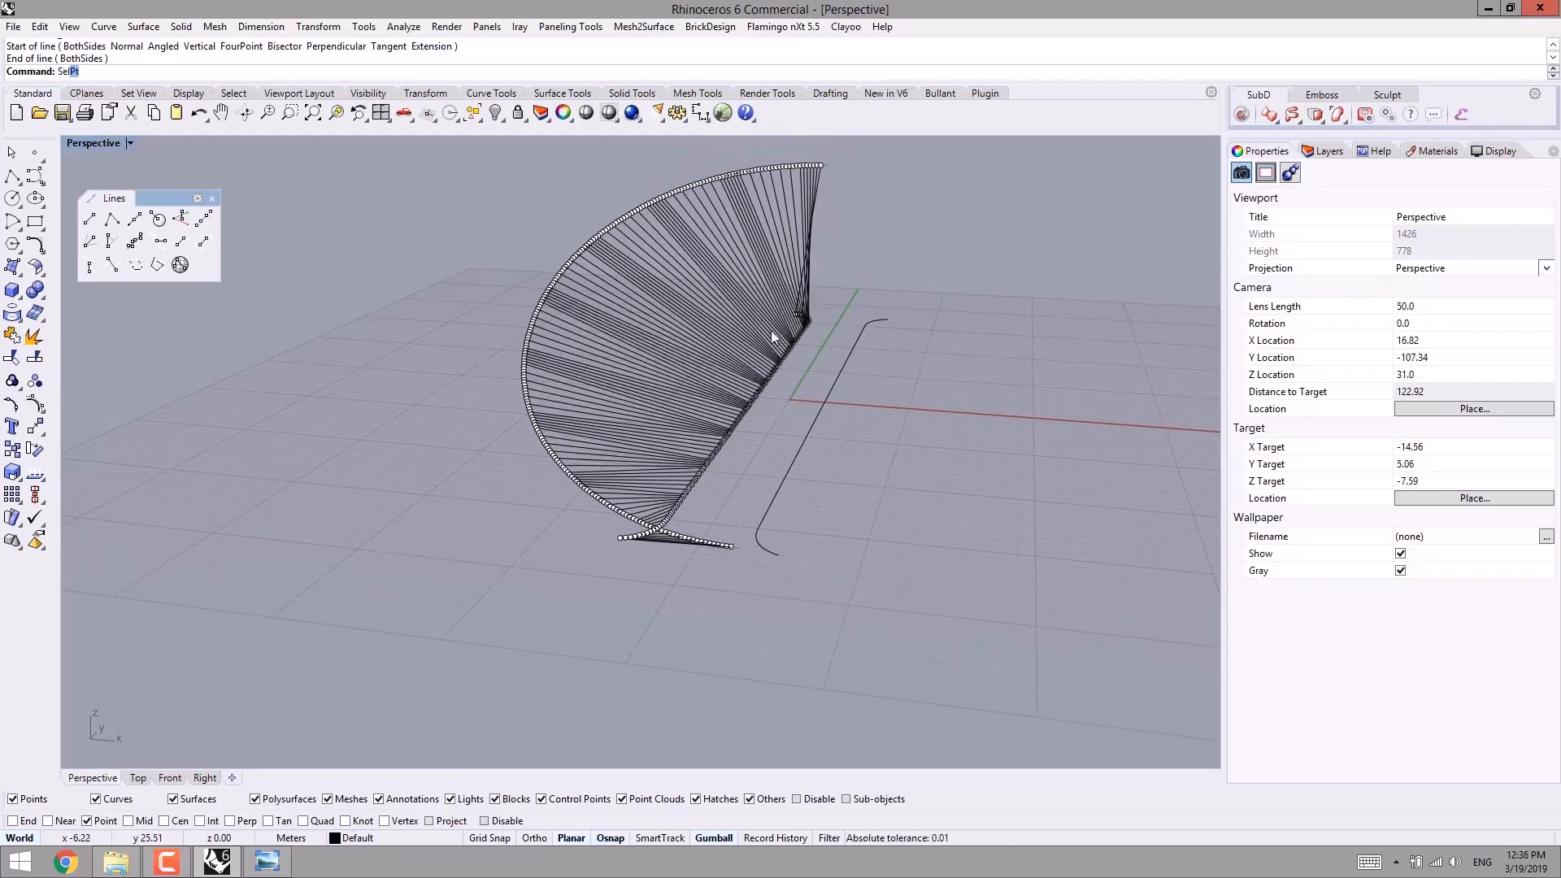
- Select all curves with SelCrv and exclude the separate deck edge curve lying beside the cable fan
text(C)
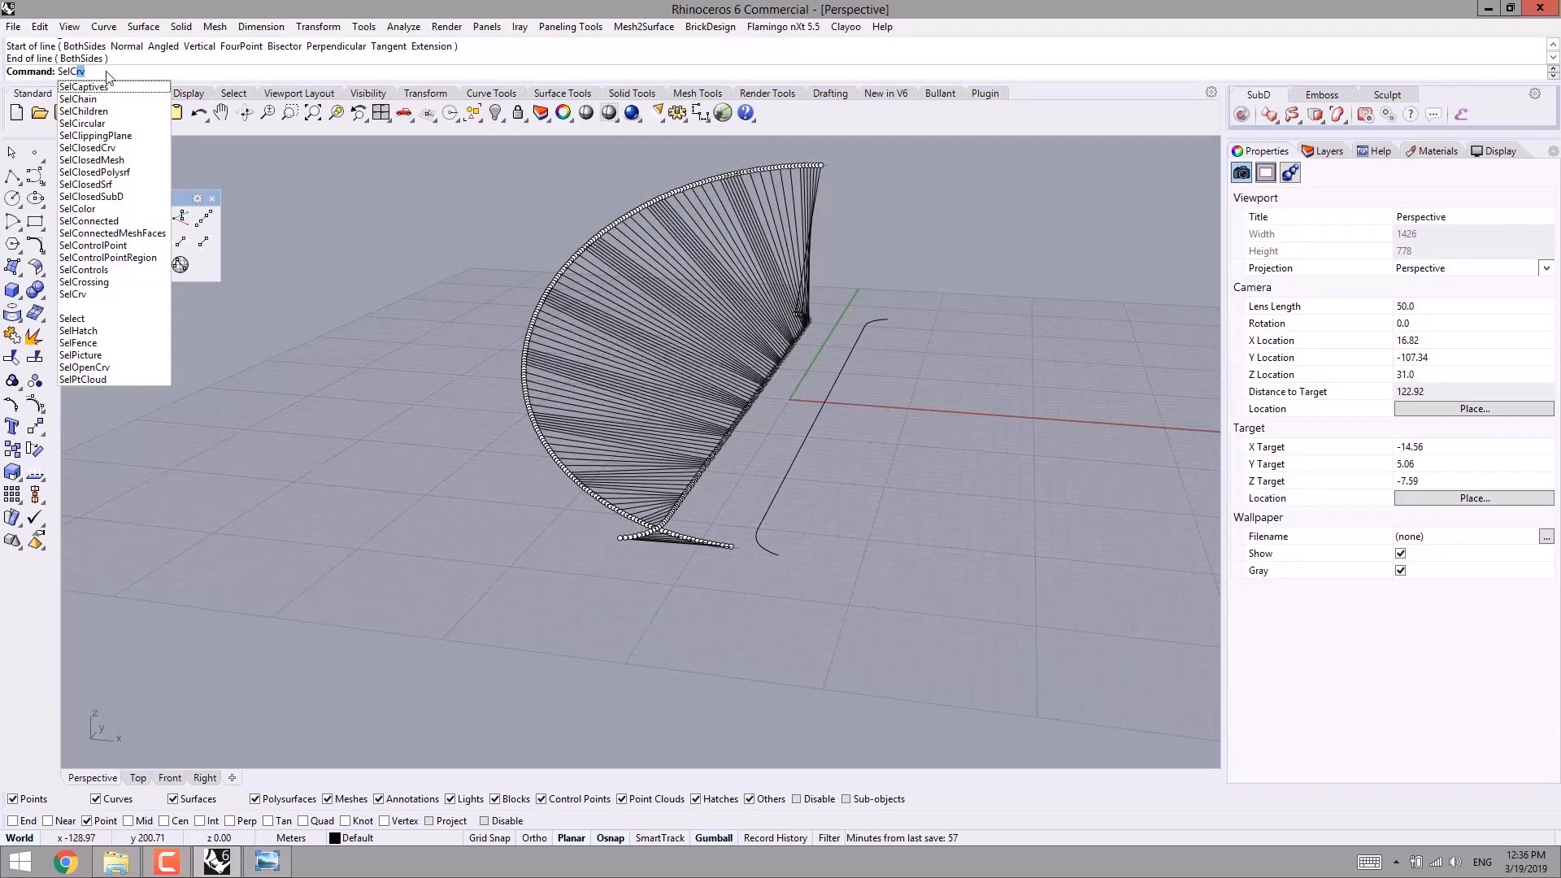
key(Return)
scroll(793, 236, up, 6)
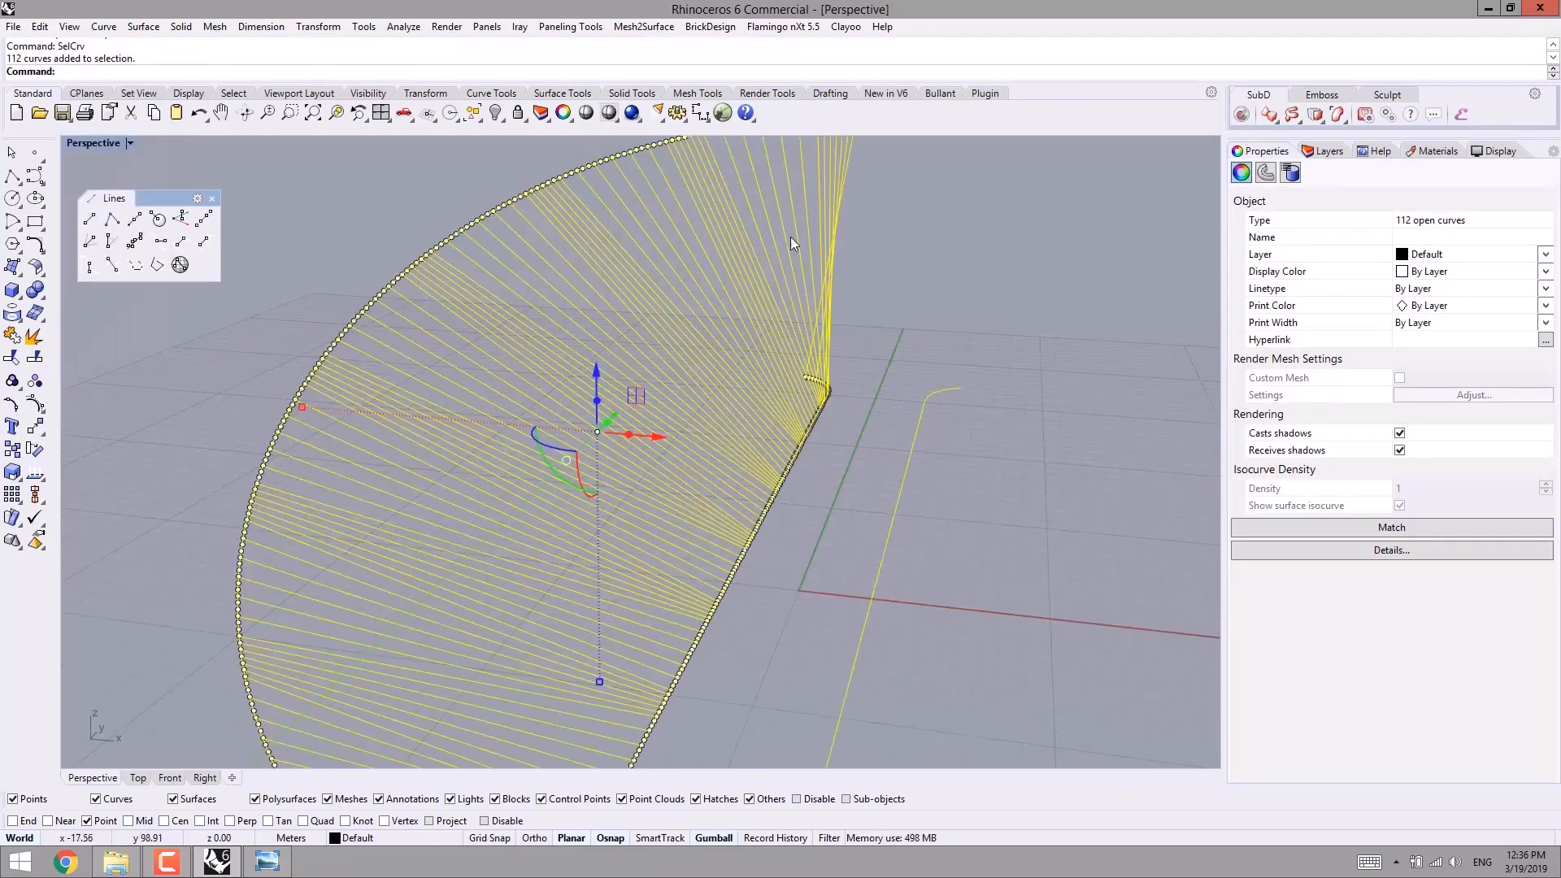
scroll(790, 236, down, 5)
right_drag(719, 444, 734, 458)
scroll(858, 503, up, 3)
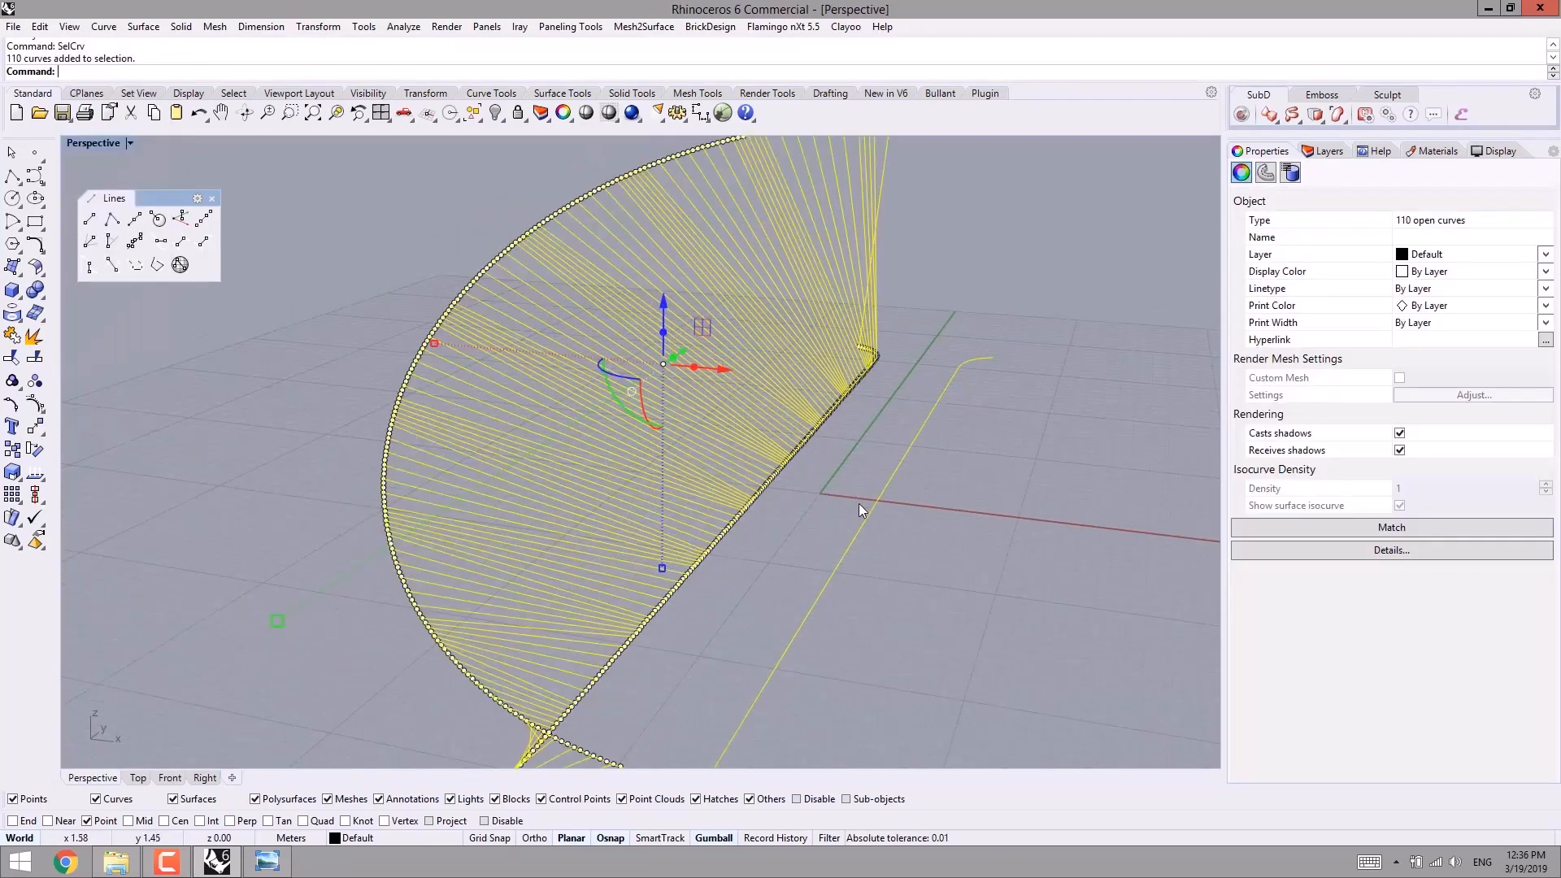
ctrl+click(860, 533)
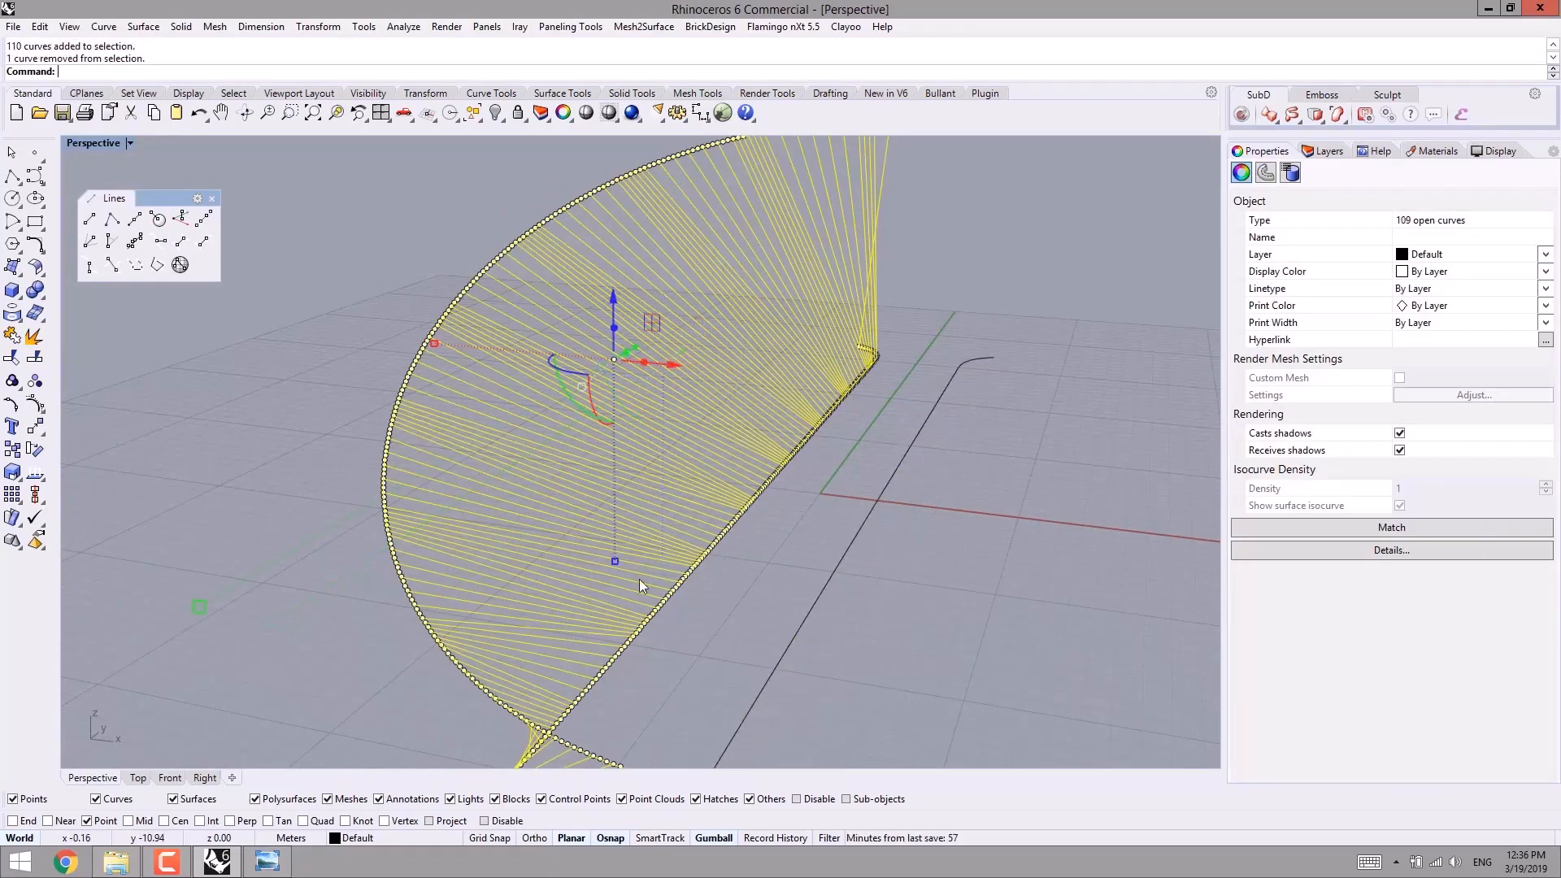
- Remove the deck curve, the grouped main cables and the arch curve from the selection, keeping only the thin cables
scroll(590, 559, up, 8)
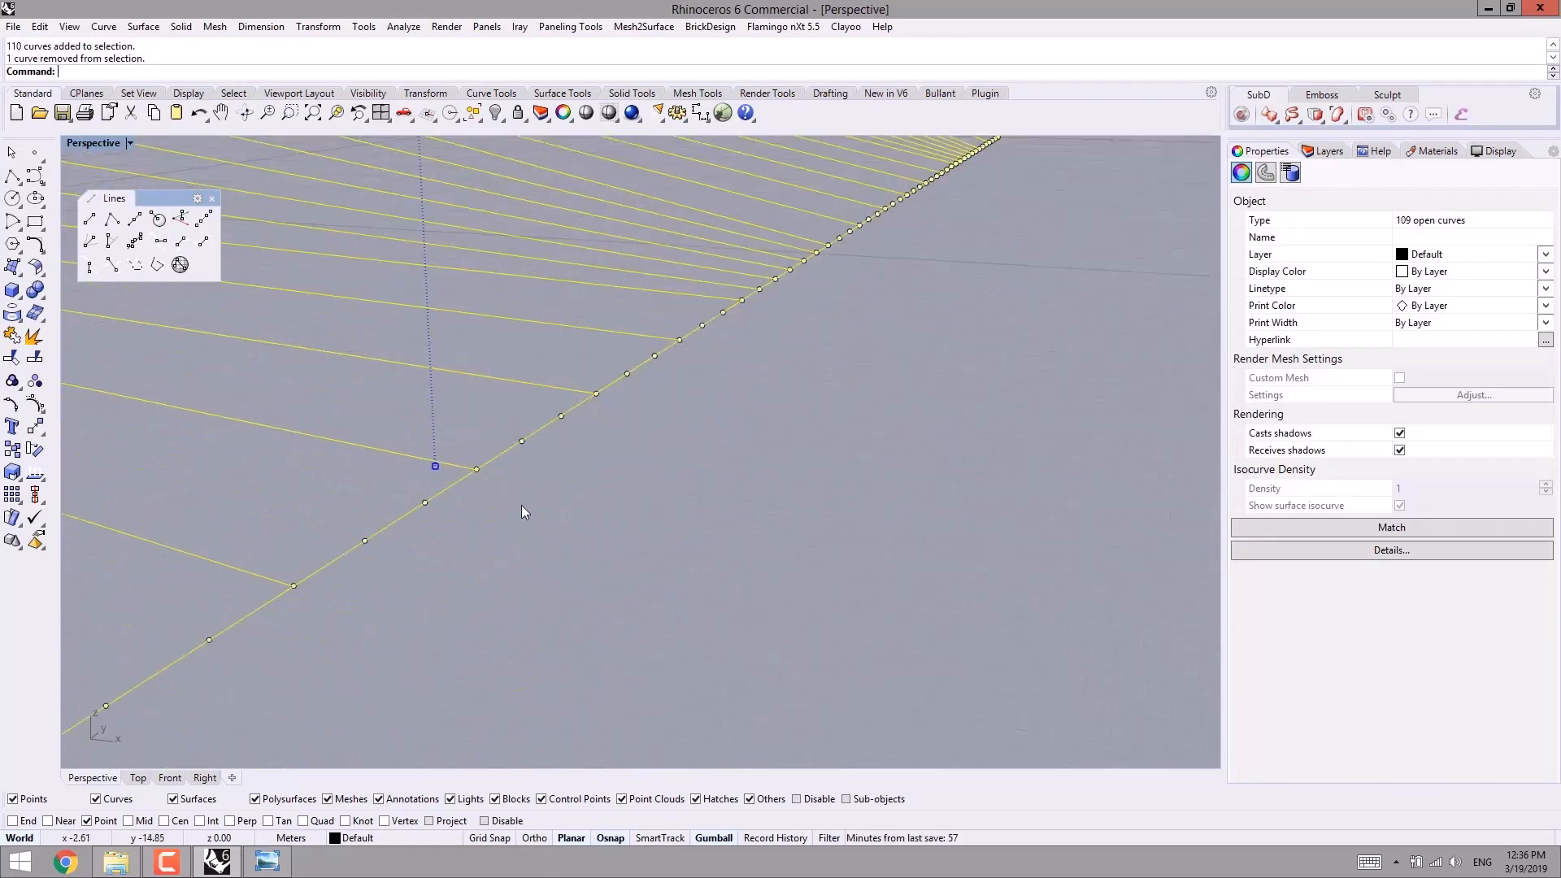
ctrl+click(504, 448)
scroll(496, 487, down, 5)
right_drag(490, 517, 785, 377)
ctrl+click(729, 370)
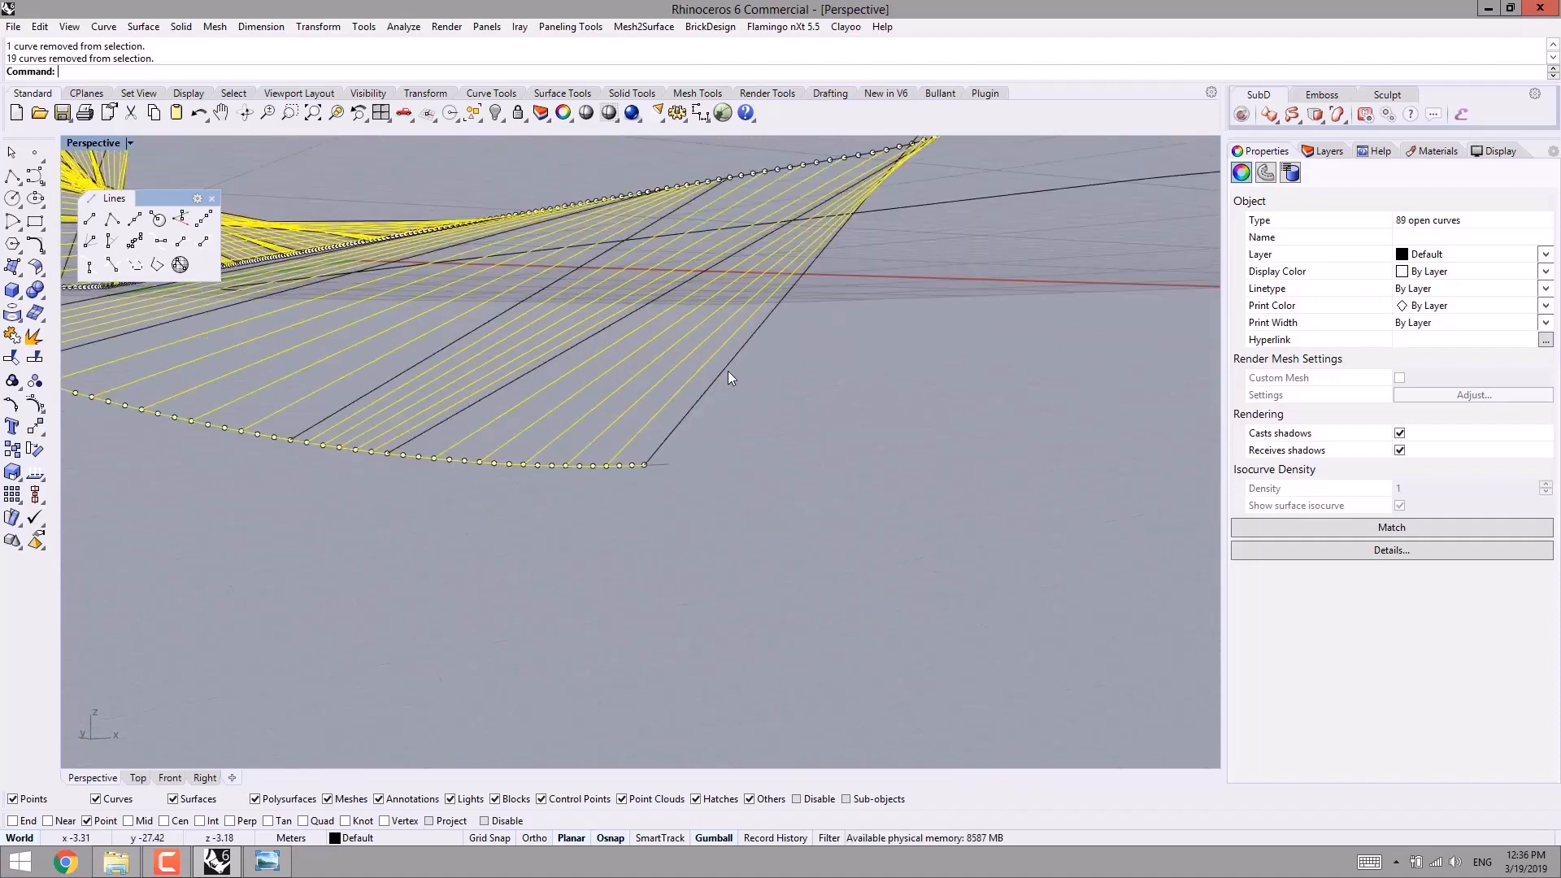
ctrl+click(500, 463)
- Try lifting the selected thin cables vertically away from the arch to check the selection, and undo the move
scroll(595, 495, down, 8)
right_drag(595, 496, 519, 573)
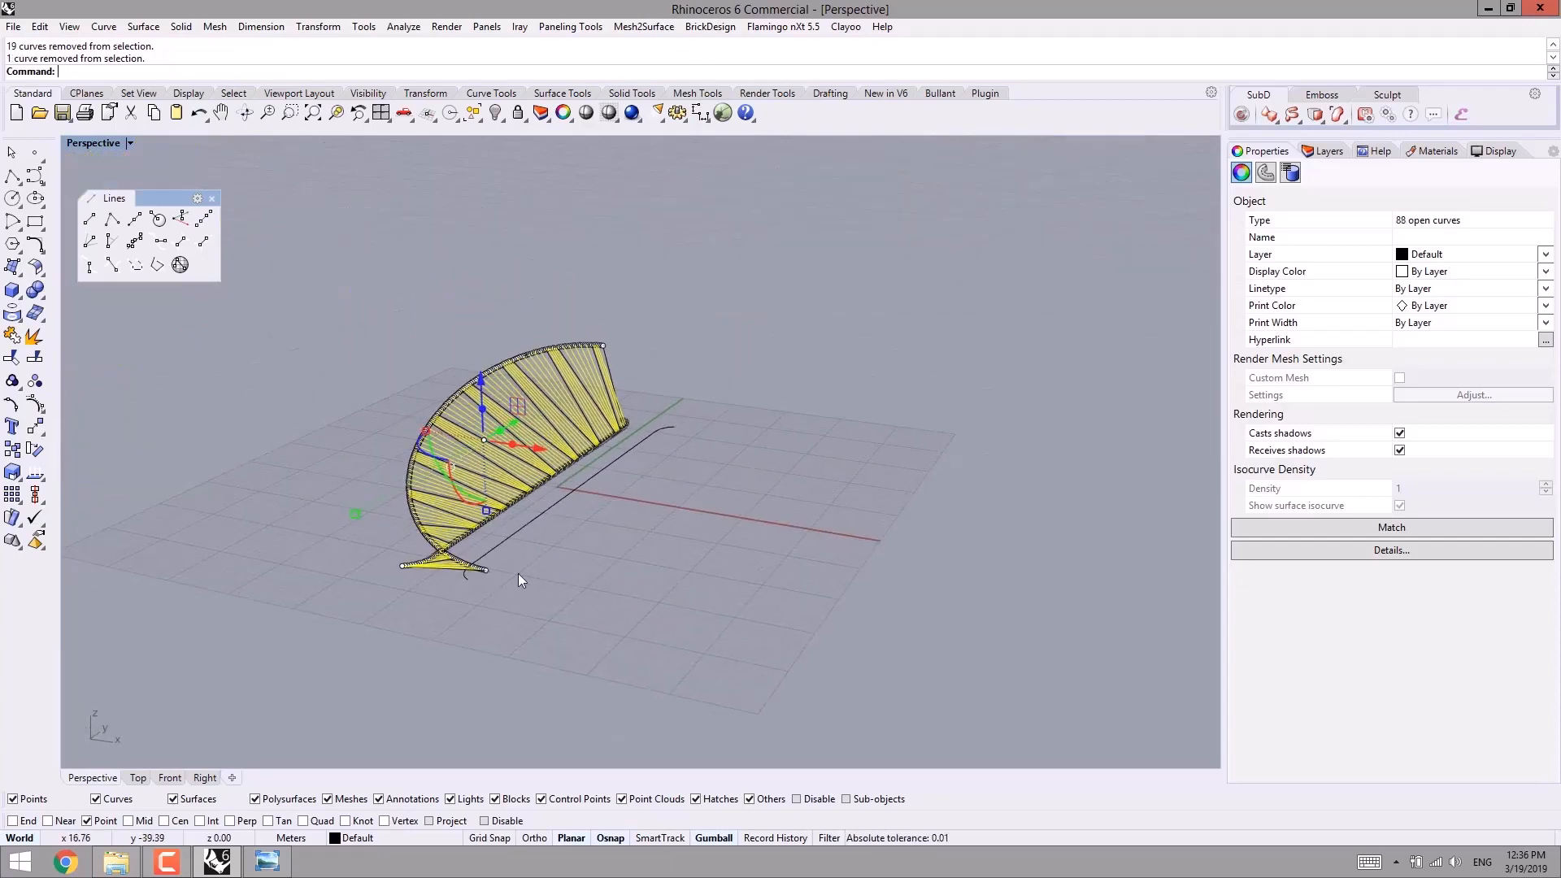
scroll(477, 457, up, 7)
right_drag(477, 457, 512, 447)
scroll(512, 447, down, 7)
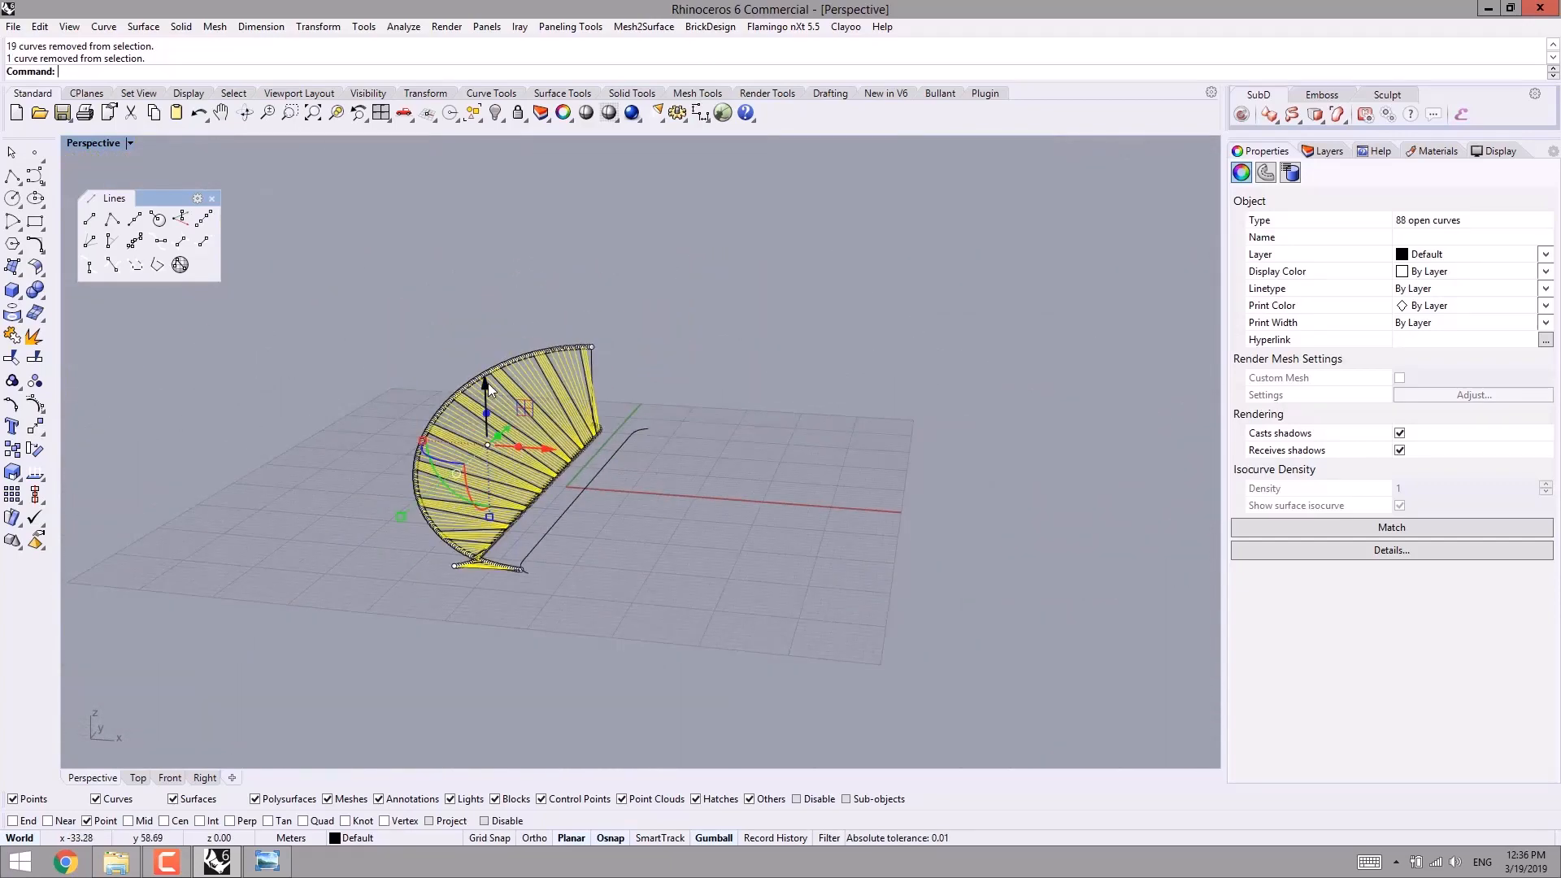
drag(488, 383, 481, 198)
right_drag(655, 274, 561, 444)
key(ctrl+z)
- Group the selected thin cables and test the group by selecting one of its cables
key(ctrl+g)
click(772, 477)
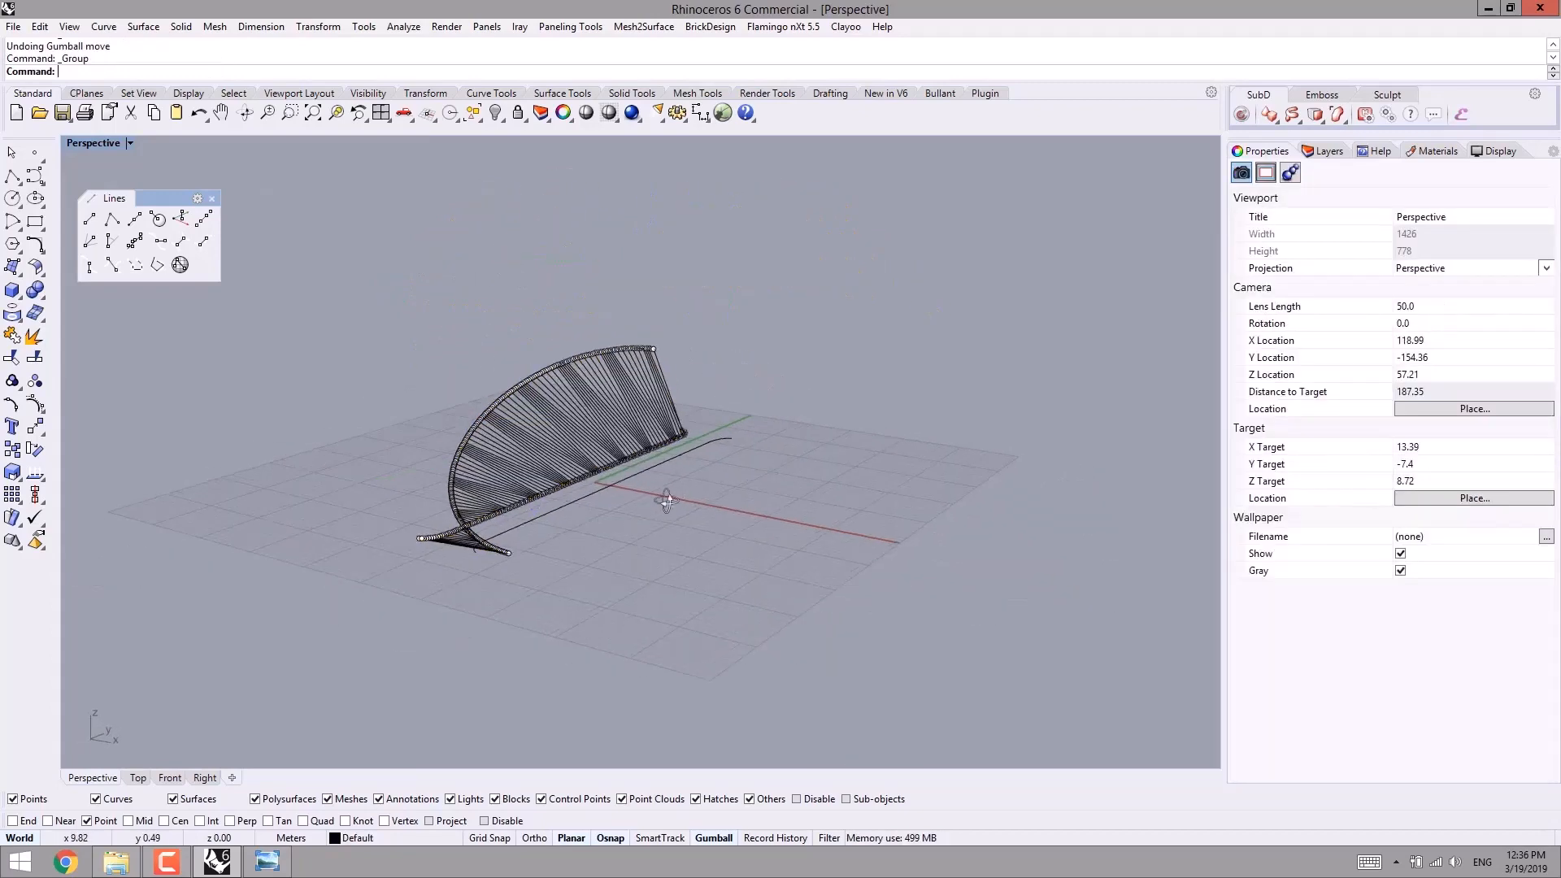
scroll(572, 406, up, 5)
click(568, 404)
click(736, 291)
- Select all the point objects along the arch and deck curves with SelPt
scroll(666, 443, down, 10)
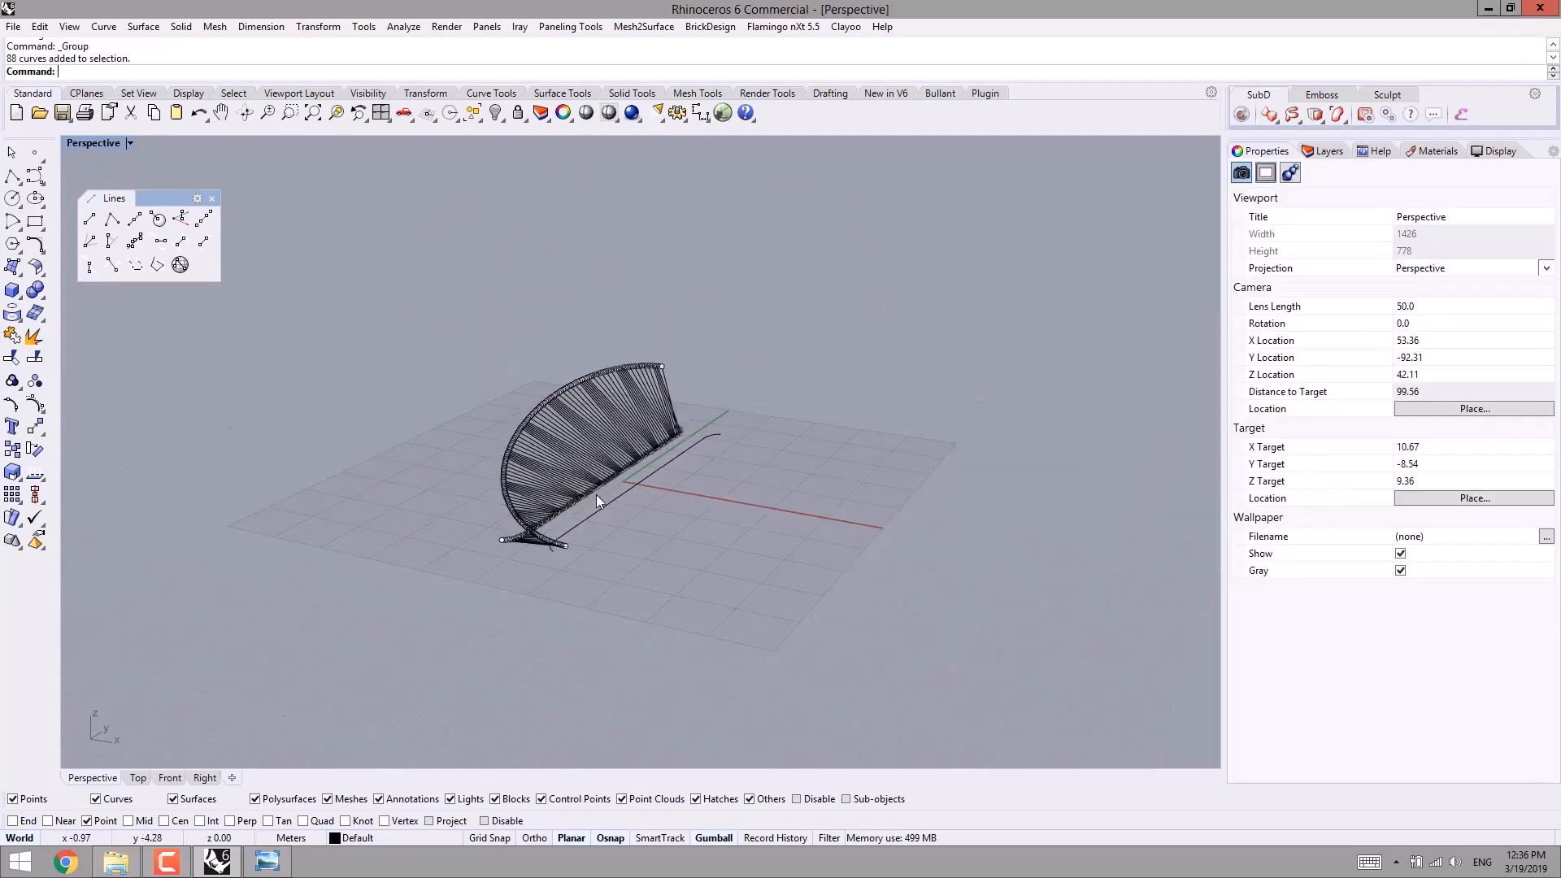
right_drag(398, 499, 468, 424)
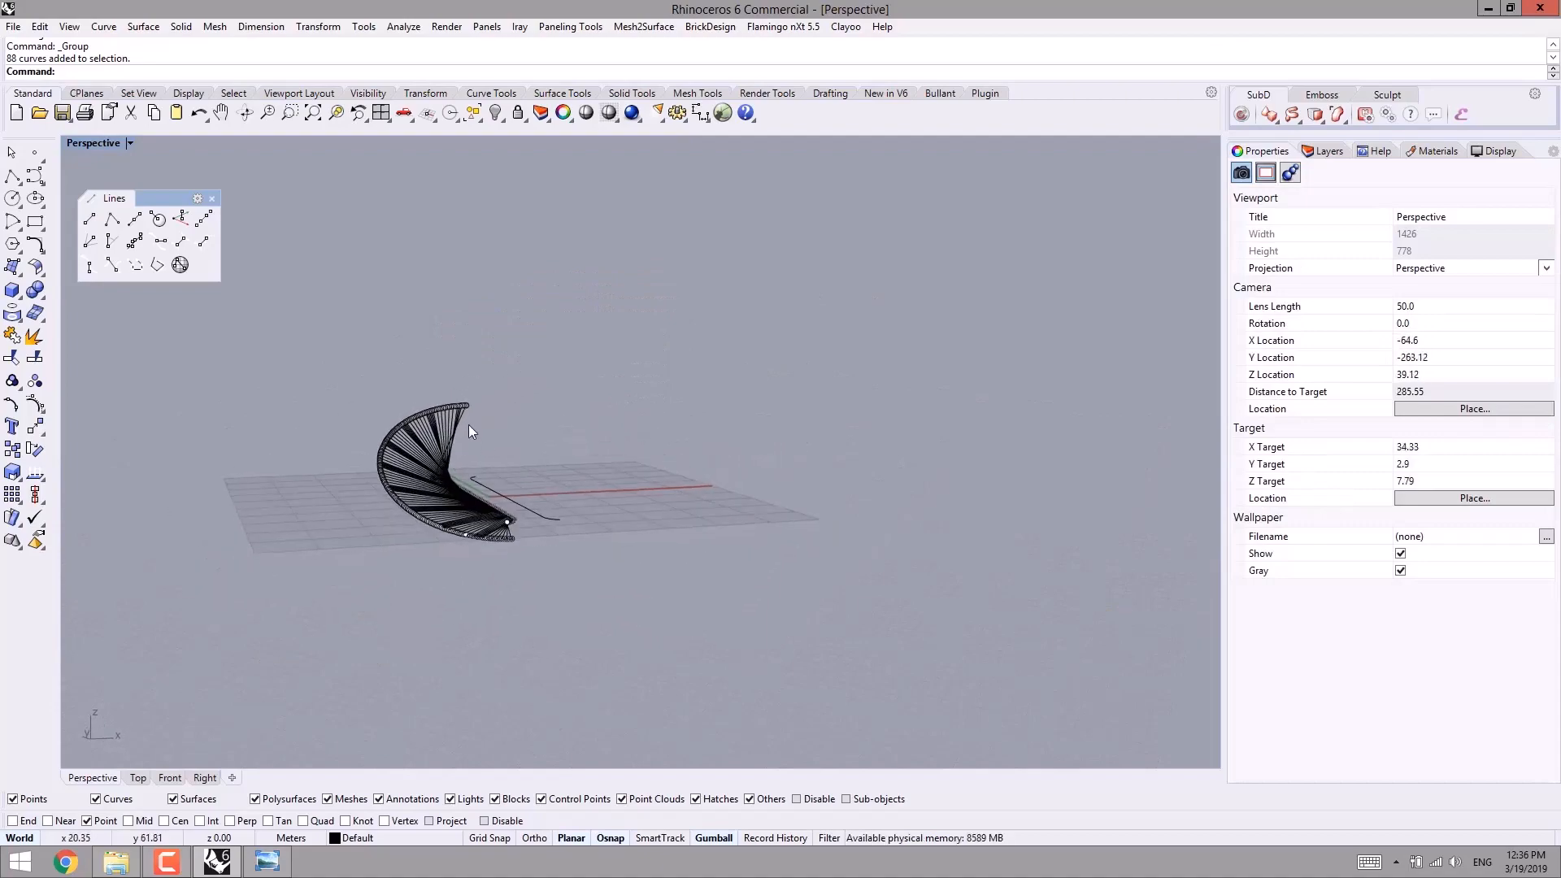
scroll(460, 423, up, 6)
scroll(417, 421, up, 8)
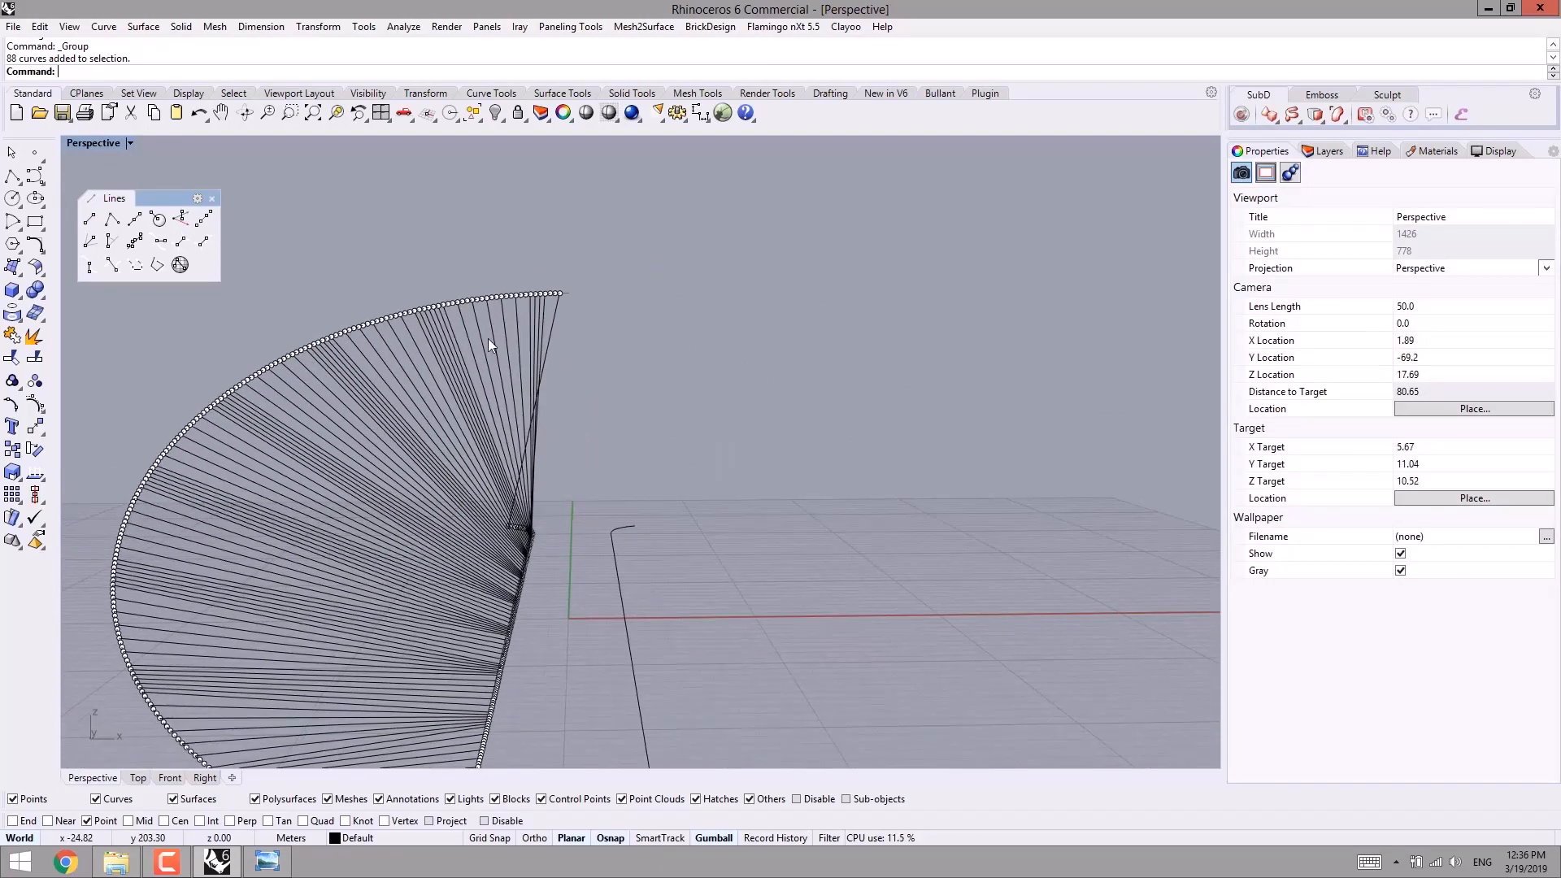
shift+right_drag(596, 307, 595, 236)
scroll(687, 244, down, 8)
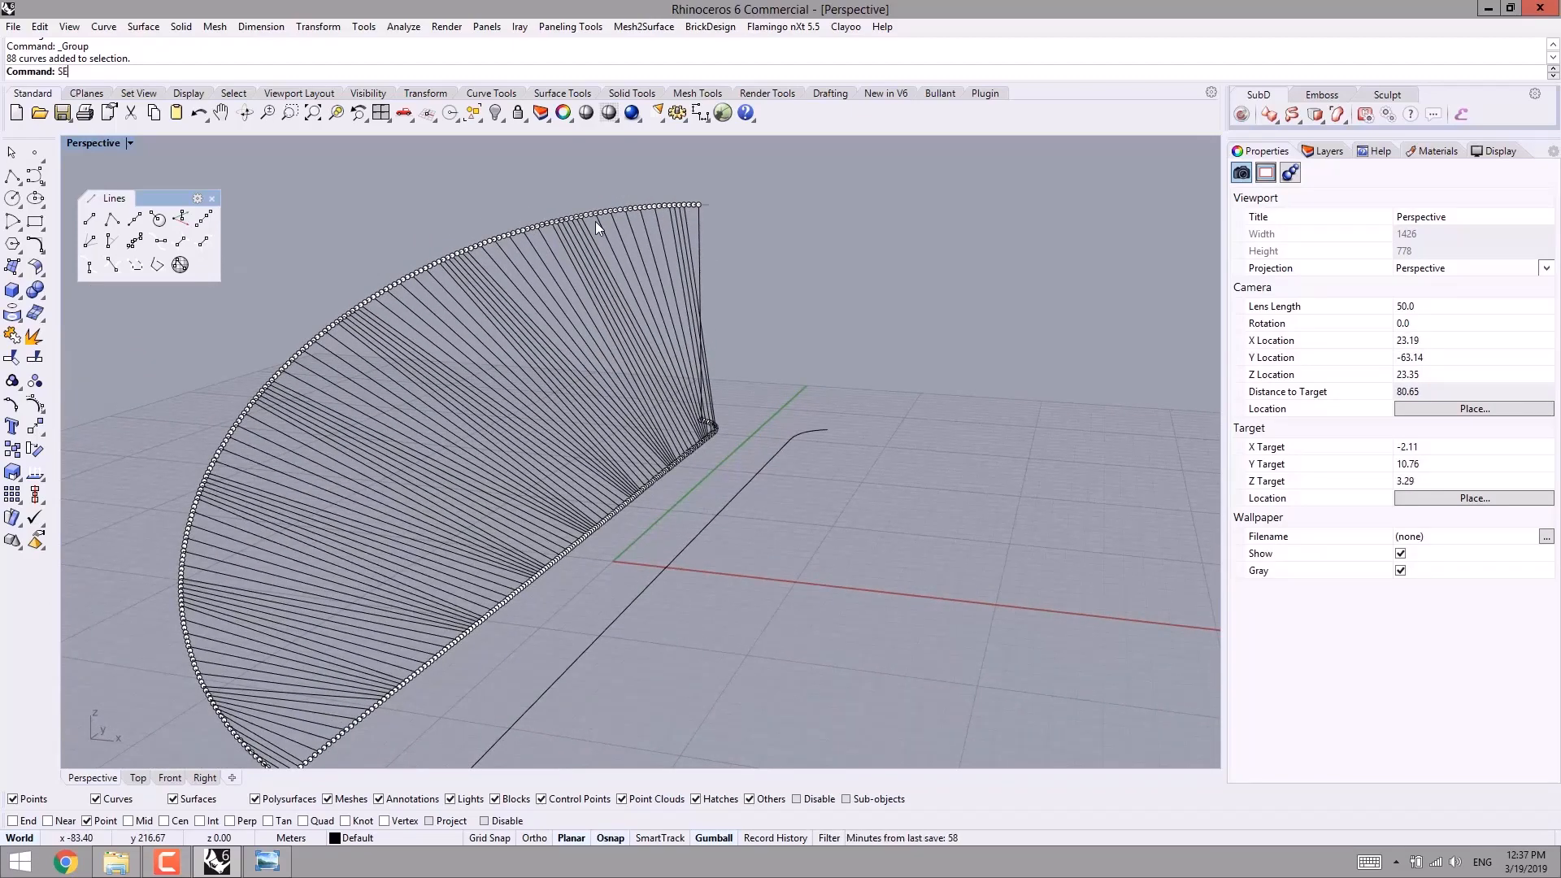
key(Return)
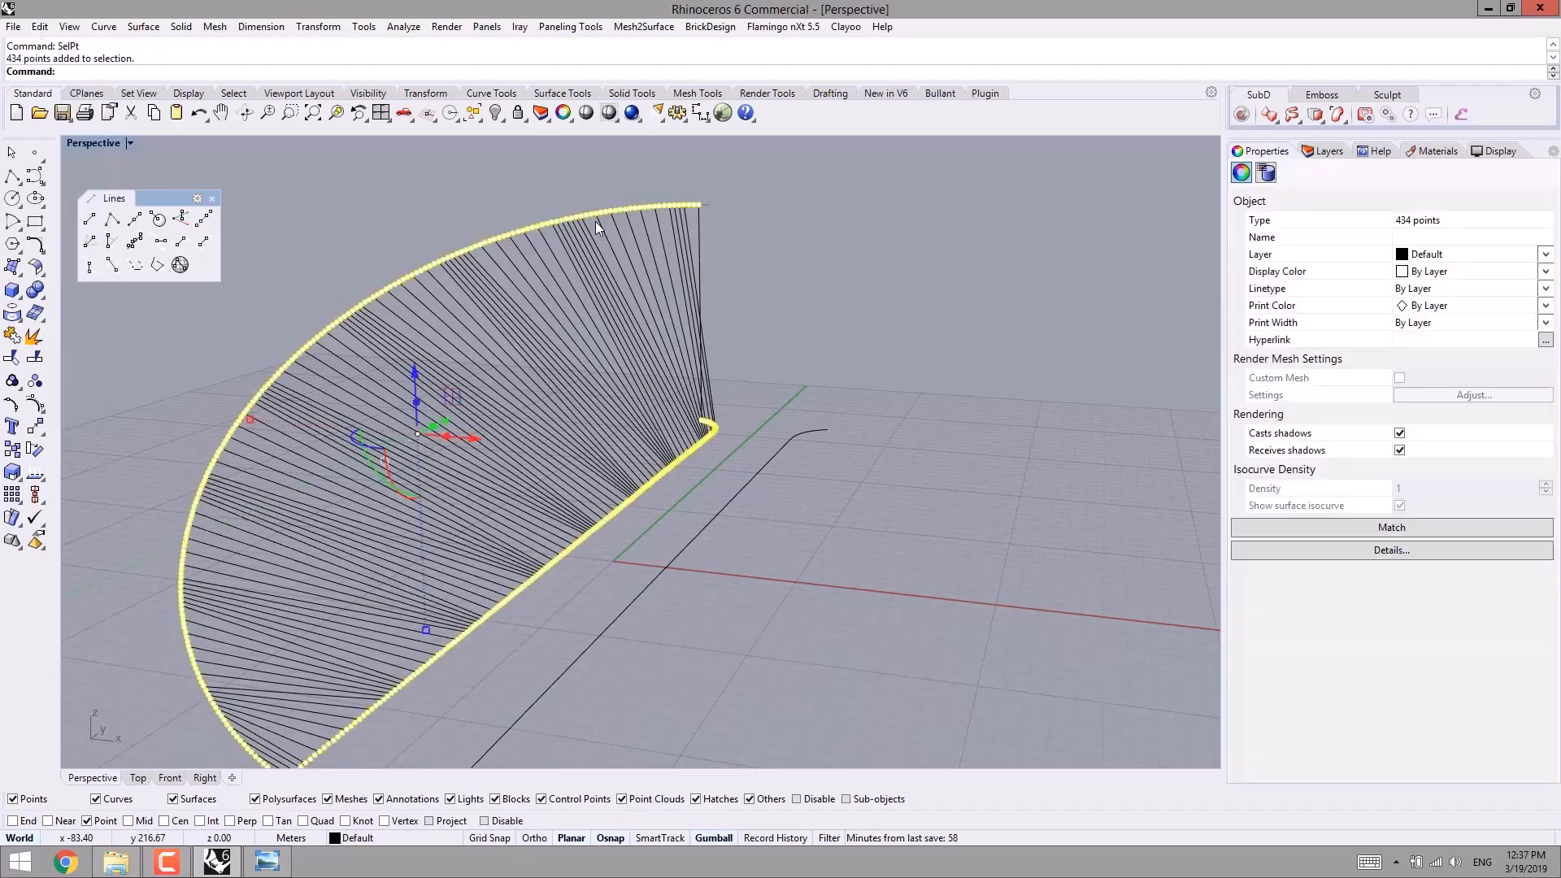
- Group the selected points along the arc and the inner edge and hide them
key(ctrl+g)
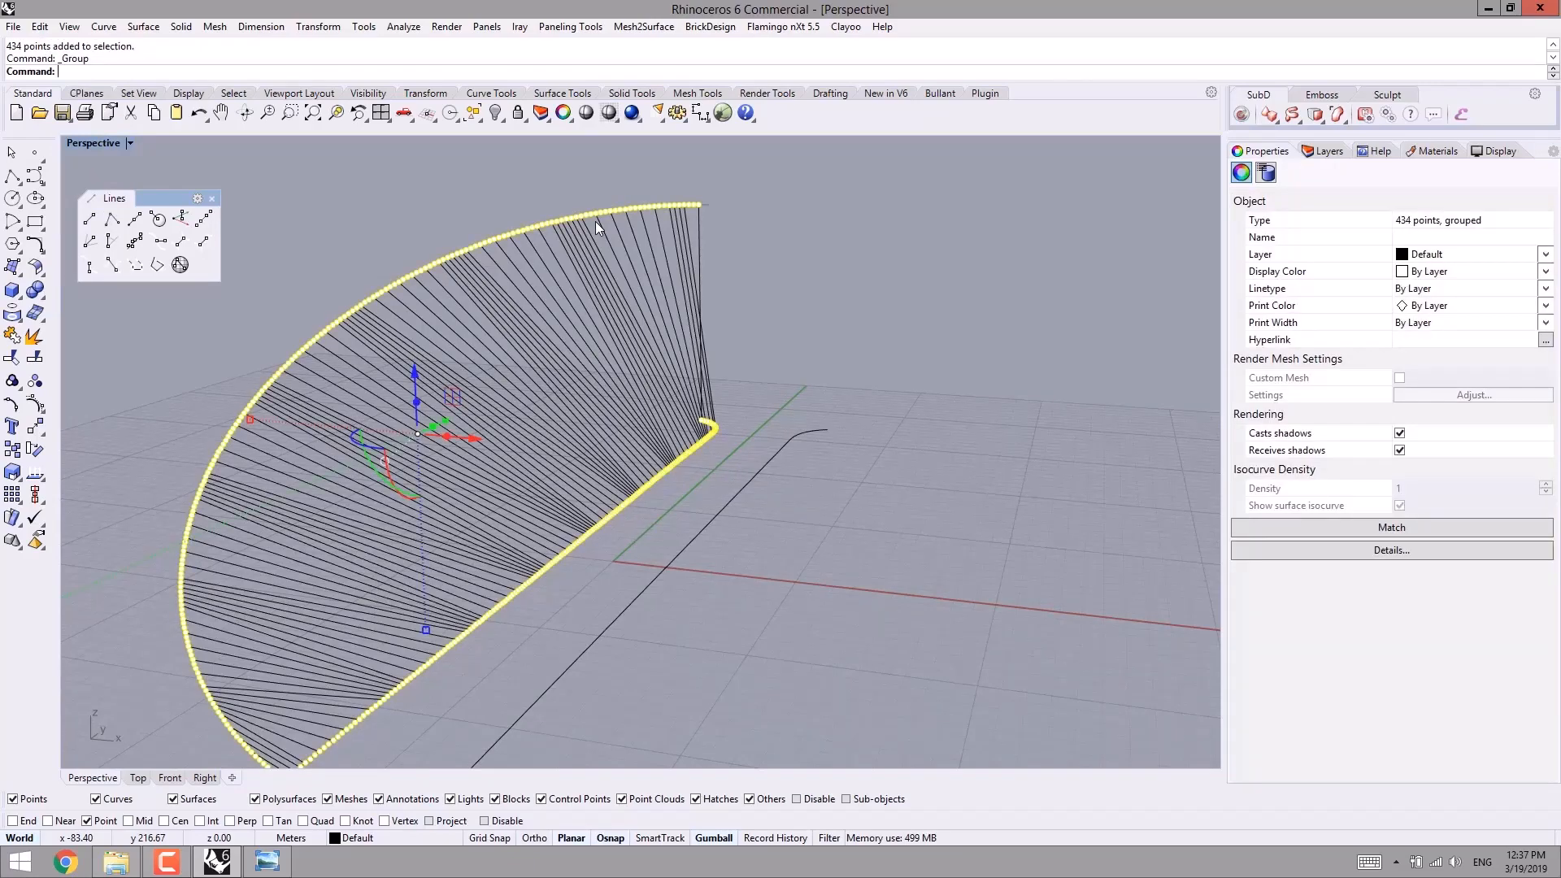
key(ctrl+h)
right_drag(666, 371, 675, 154)
scroll(636, 257, up, 5)
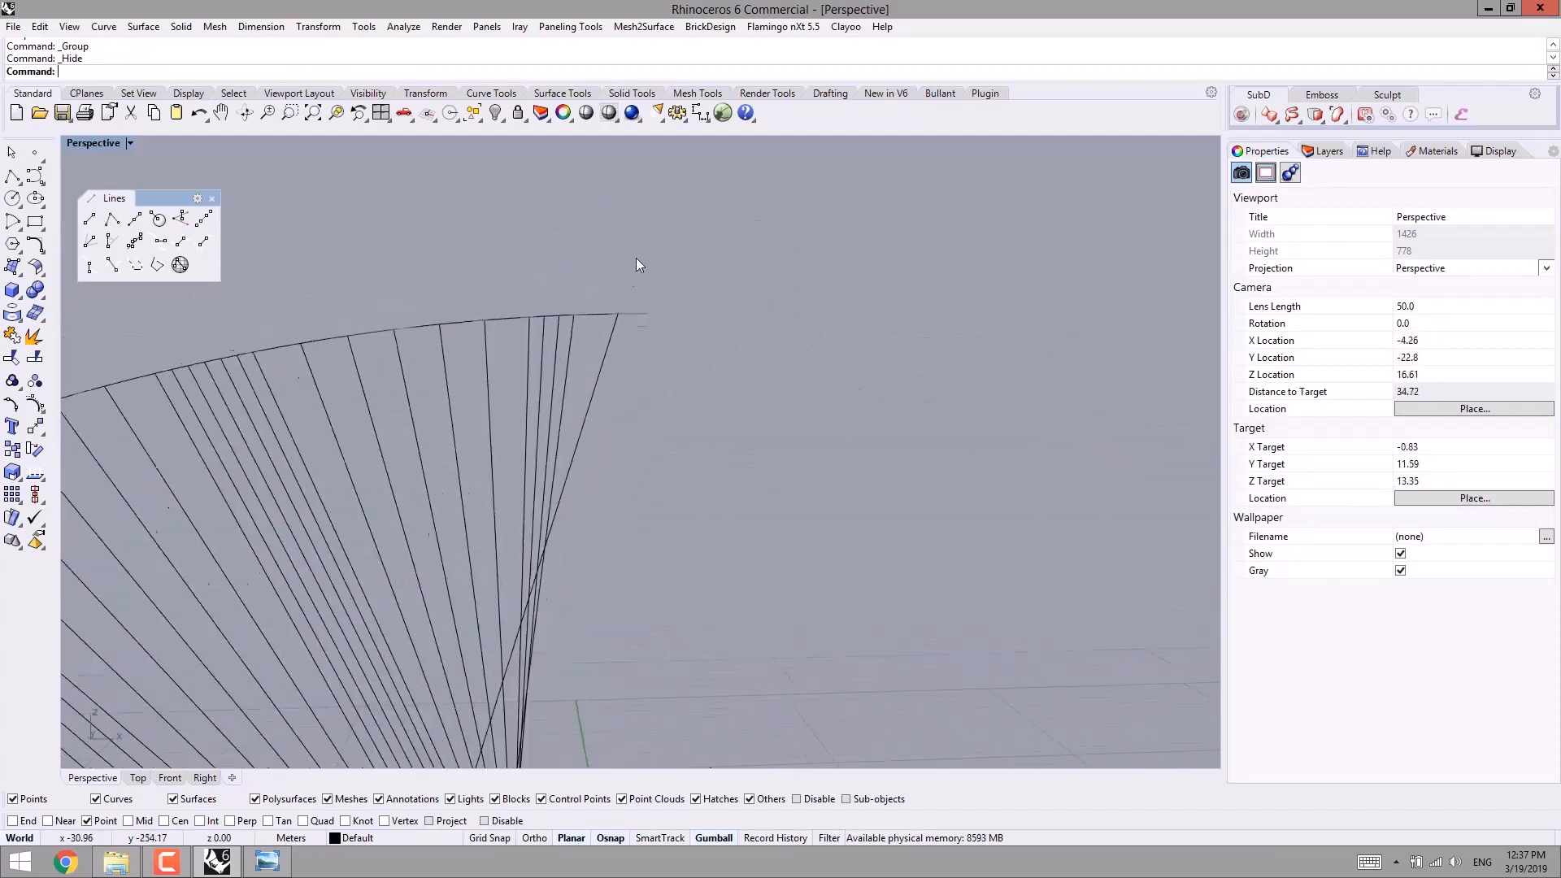
- Hide the arc curve along the outer ends of the lines and unlock the locked arc beneath it
click(592, 327)
mouse_move(573, 318)
right_down()
mouse_move(578, 360)
mouse_move(569, 304)
mouse_move(562, 338)
right_up()
key(ctrl+h)
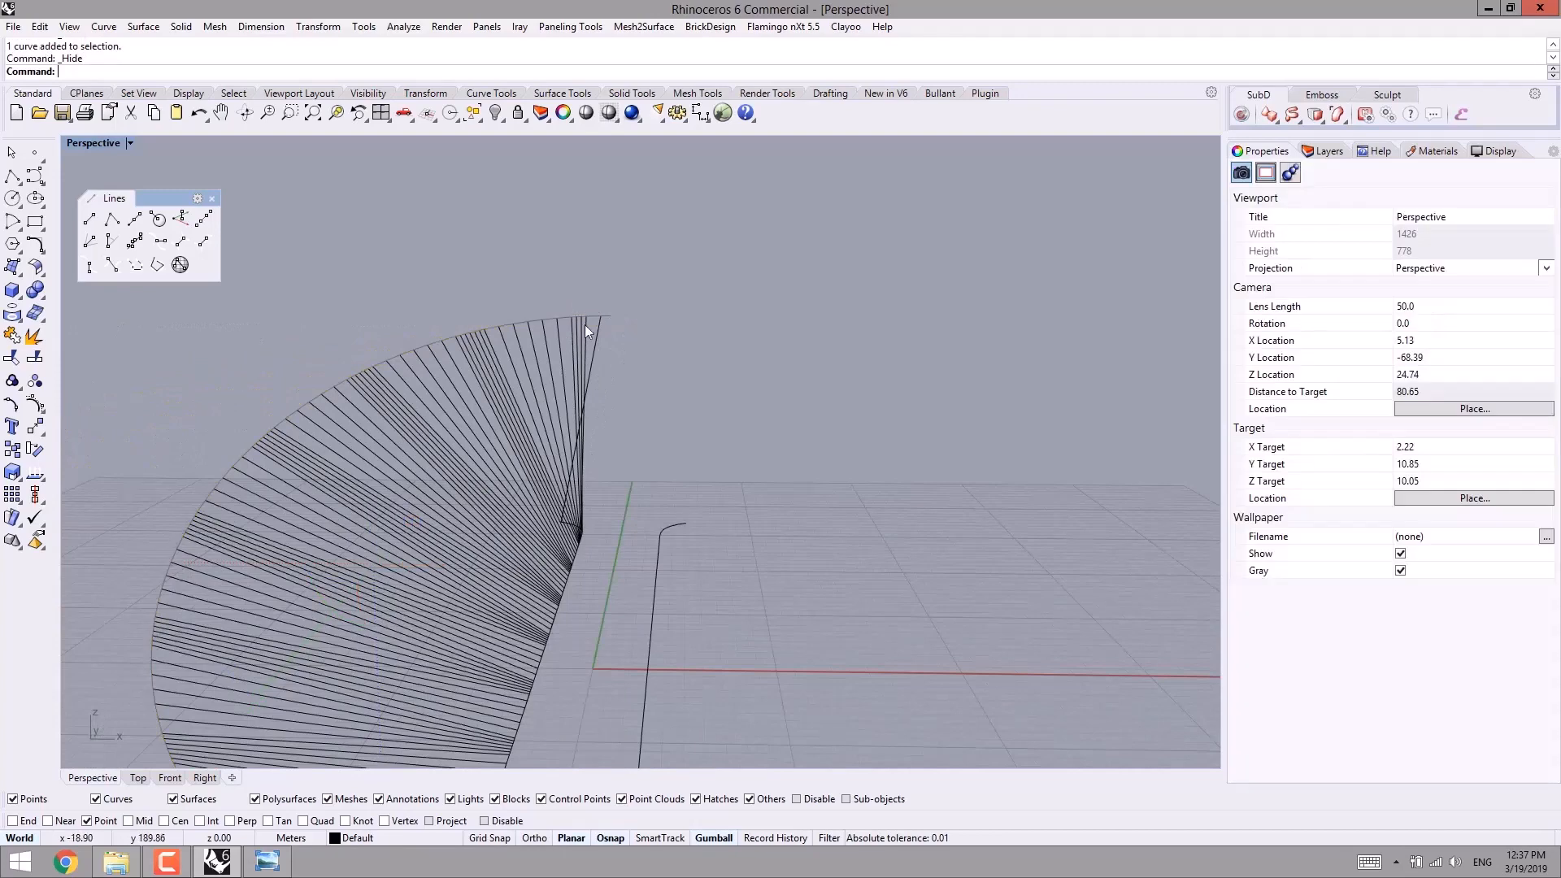
scroll(583, 325, up, 4)
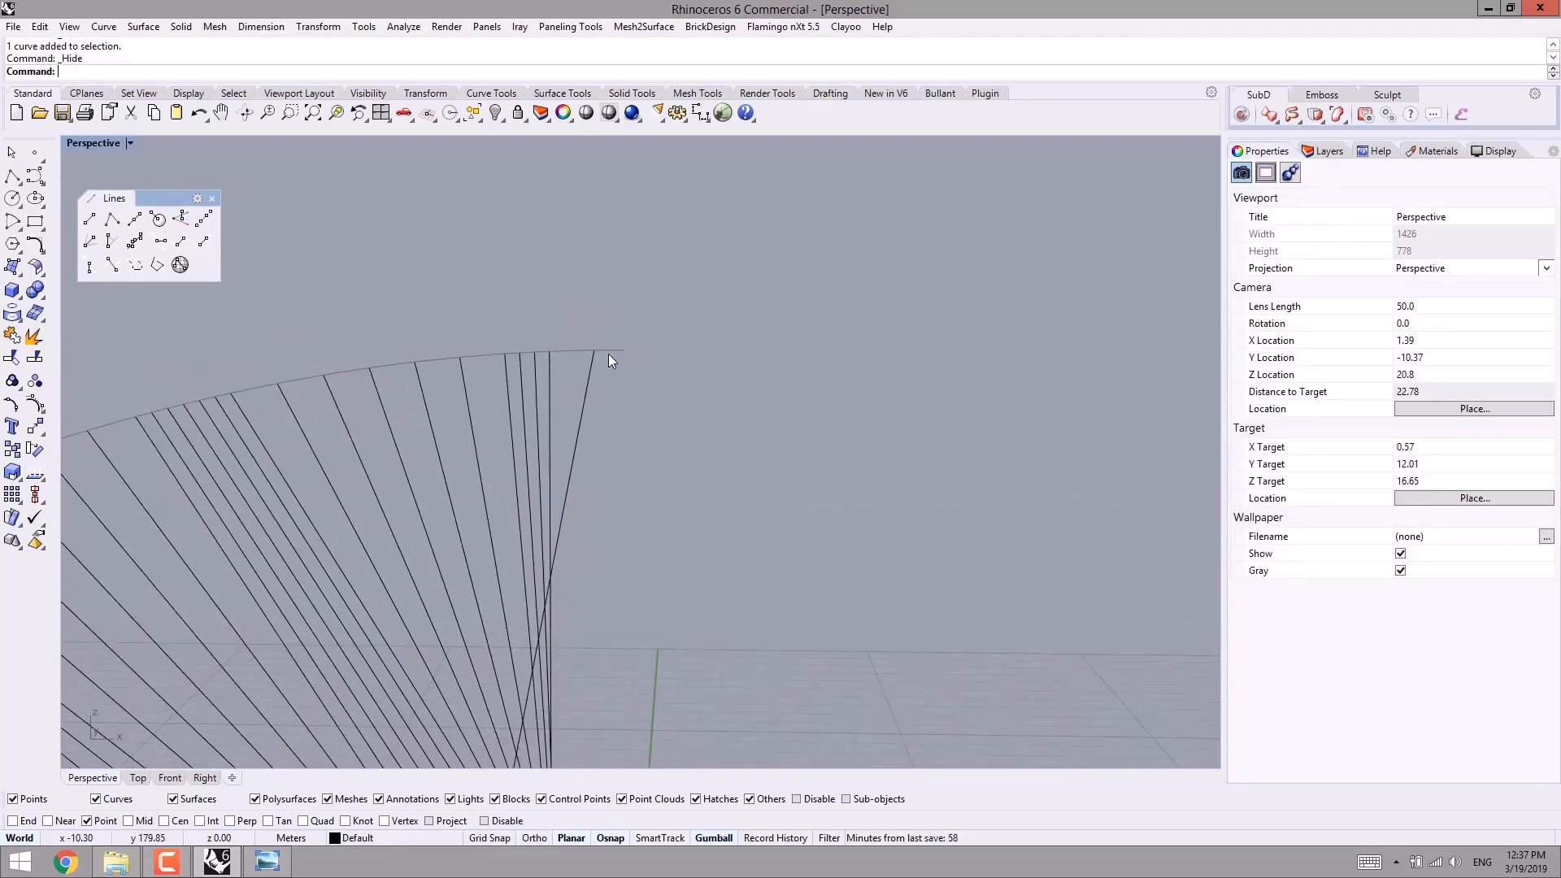
key(ctrl+alt+l)
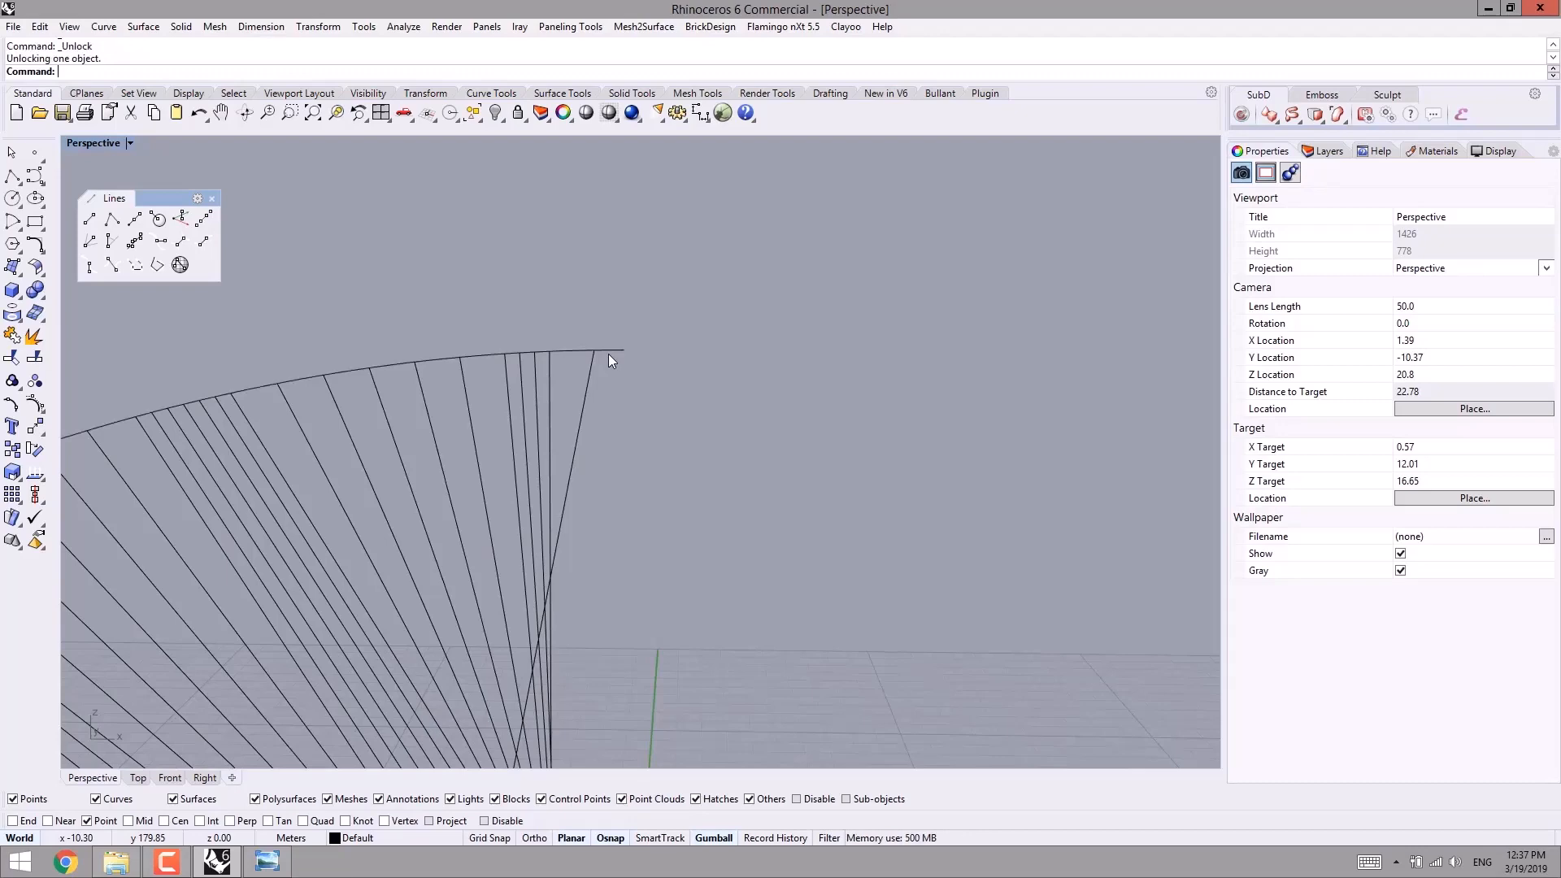
click(618, 353)
scroll(660, 396, down, 5)
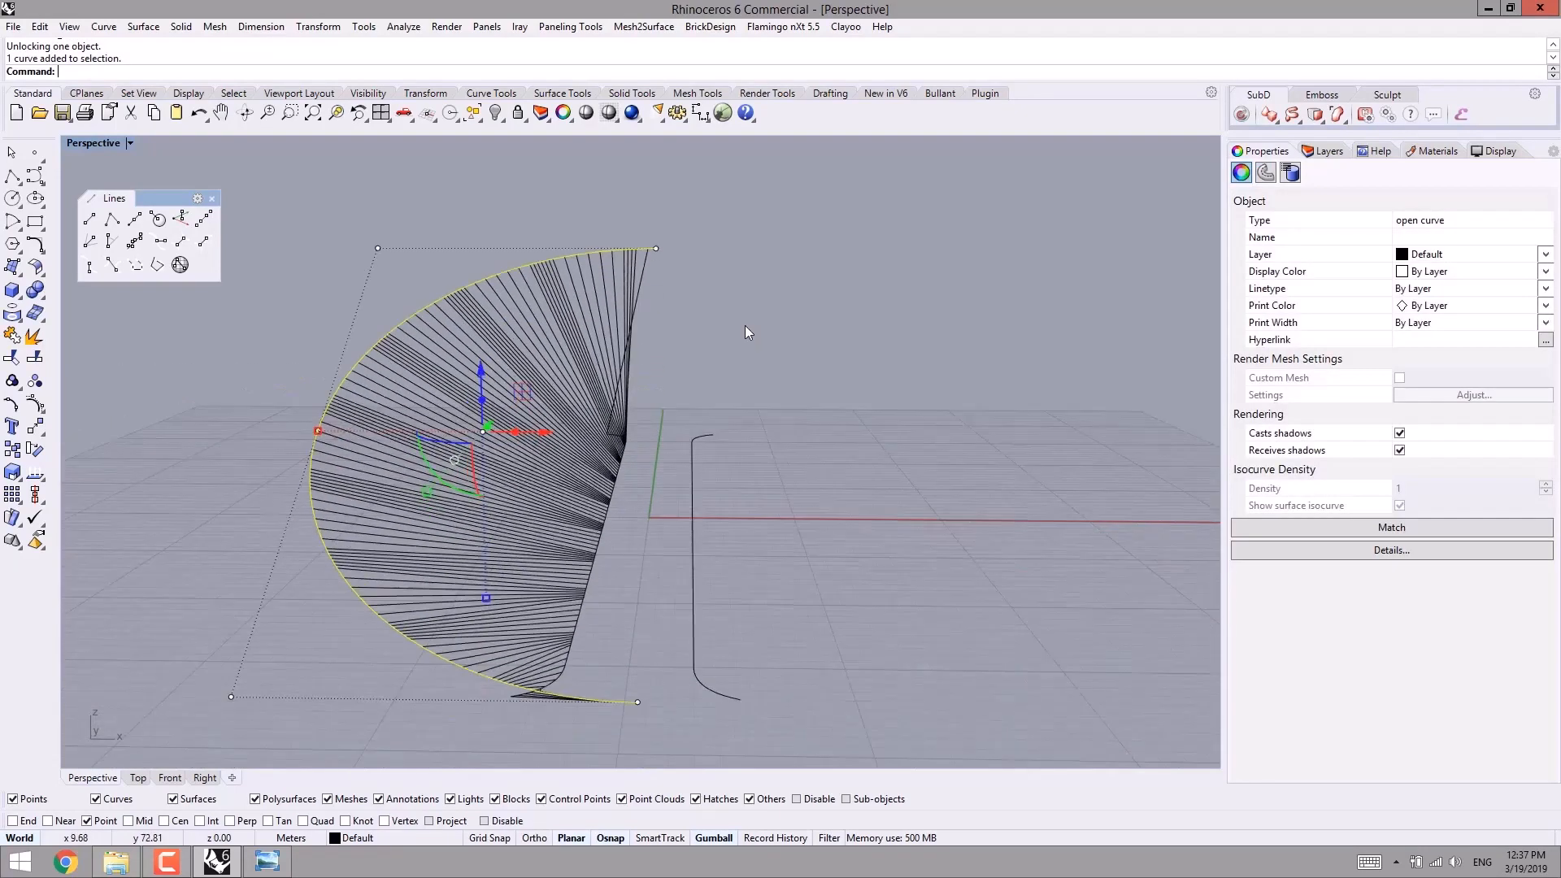
right_drag(723, 359, 777, 336)
click(834, 348)
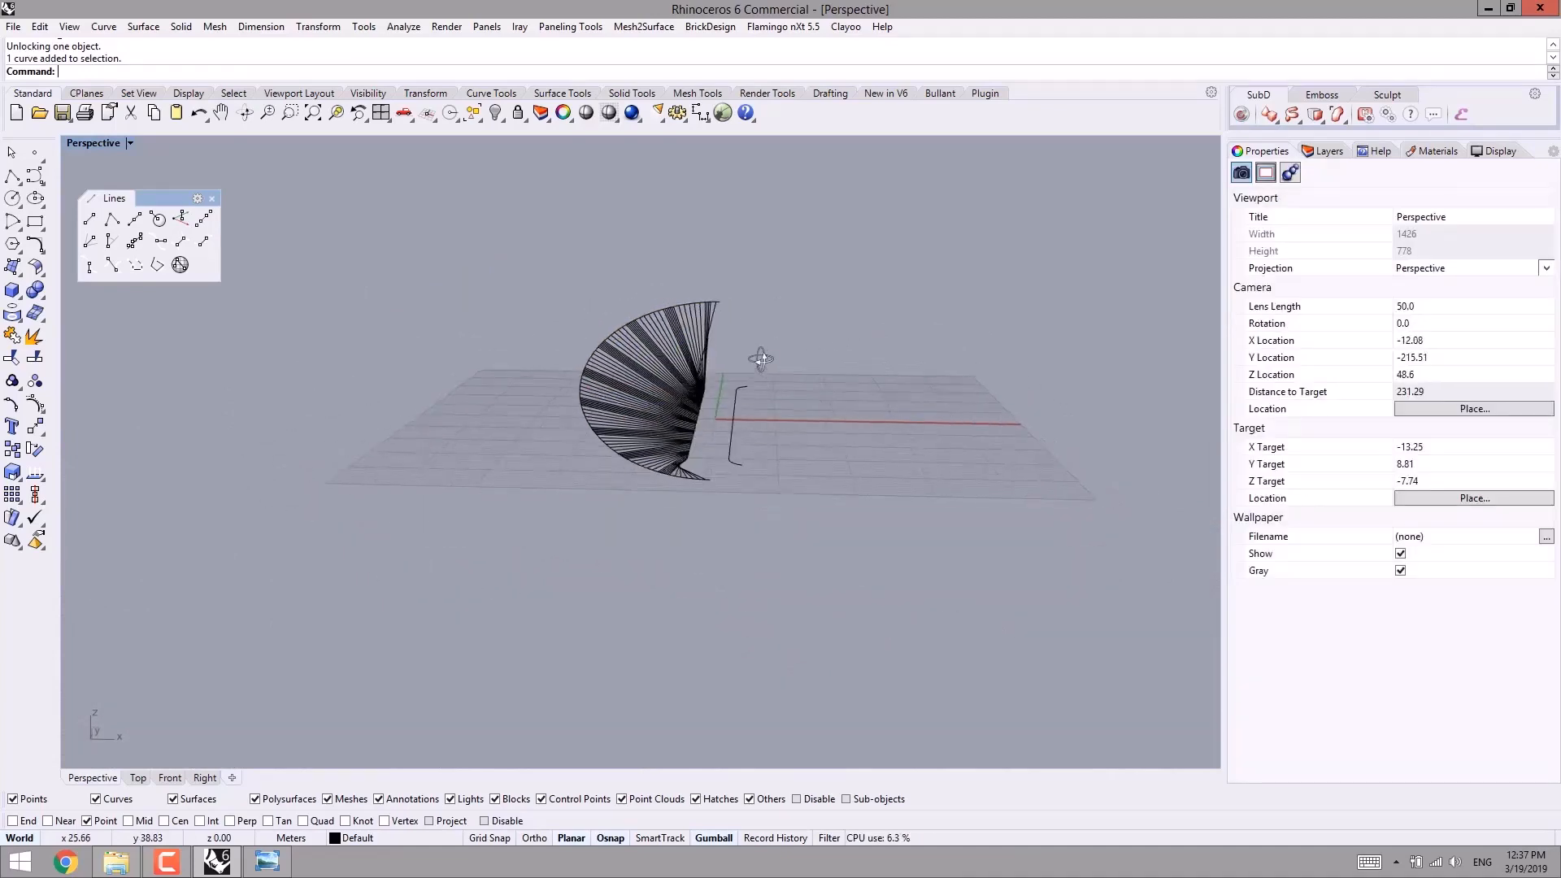
- Mirror a copy of the fan lines and outer arc, without the inner deck-edge curve, across the Y axis through the origin (0)
scroll(760, 292, up, 4)
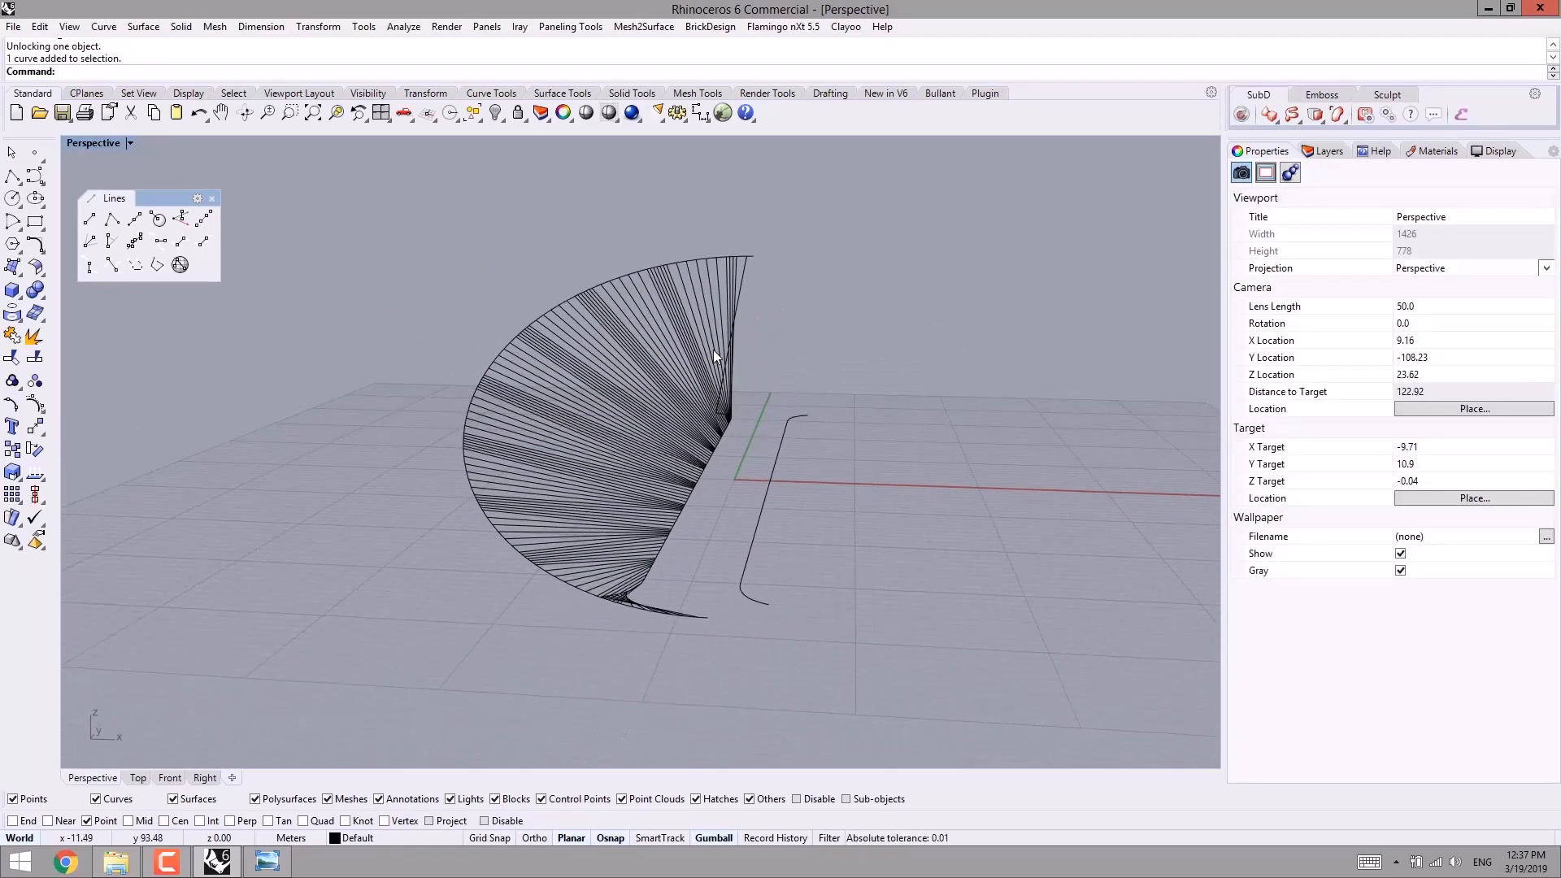
right_drag(714, 349, 736, 326)
drag(401, 180, 772, 676)
scroll(696, 483, up, 5)
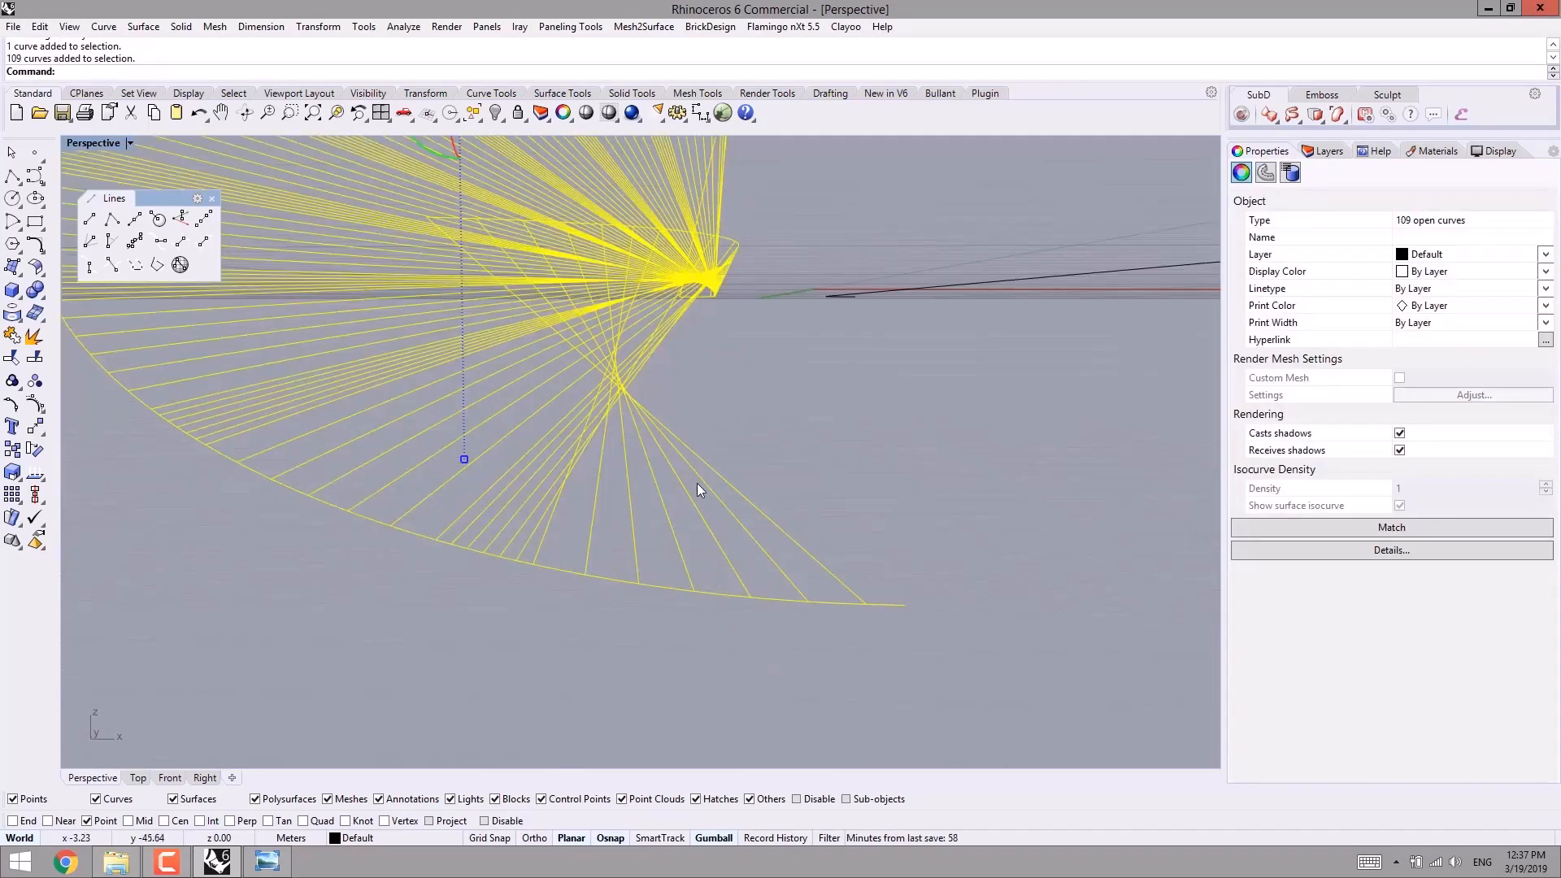
ctrl+click(725, 241)
scroll(759, 364, down, 5)
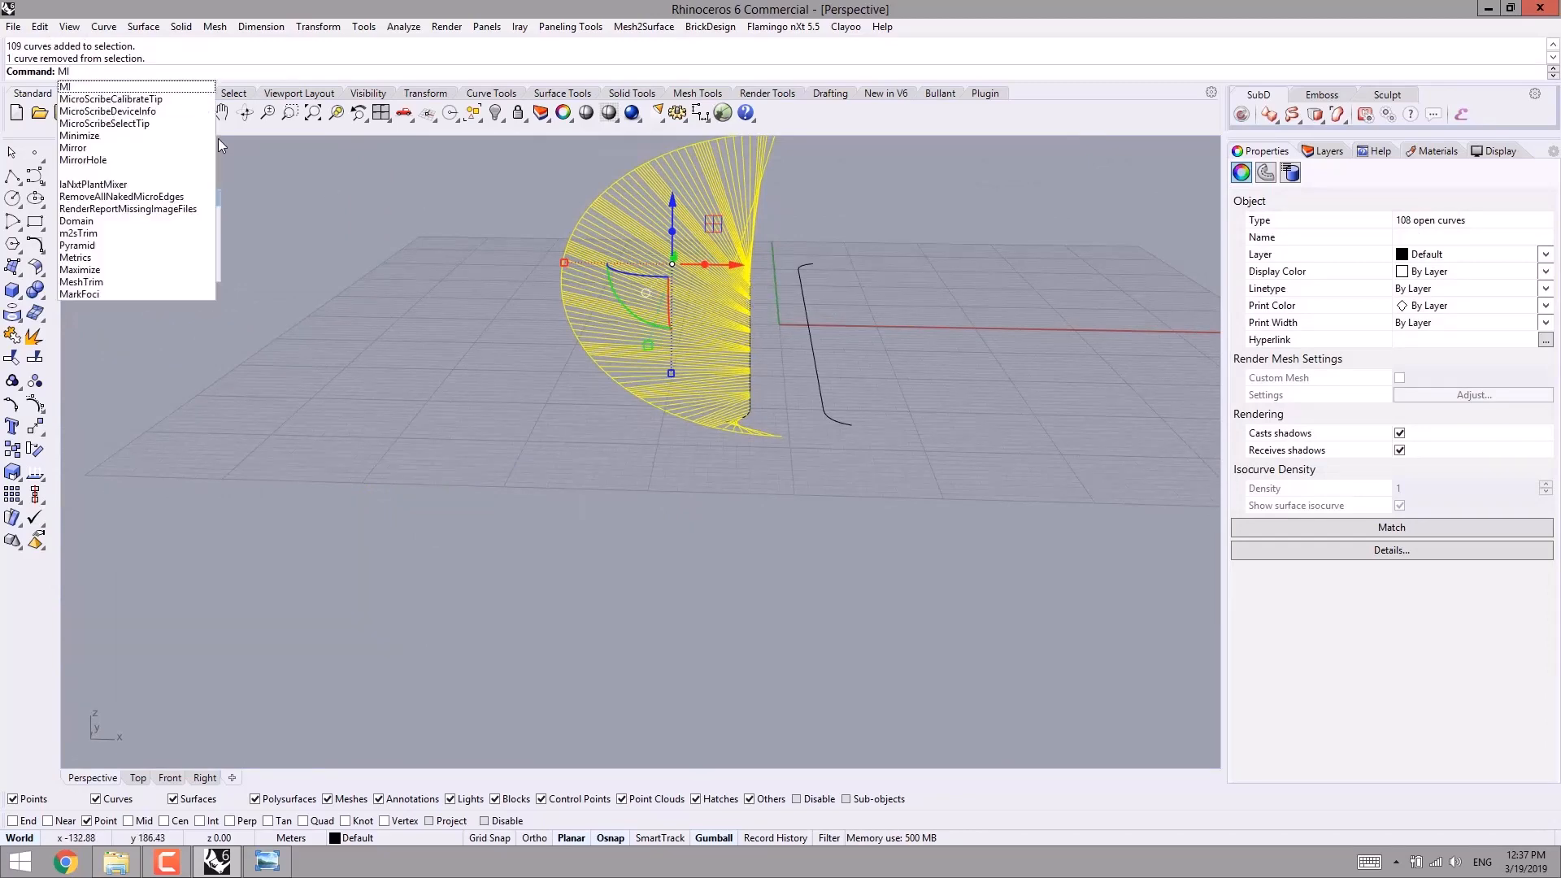
key(Return)
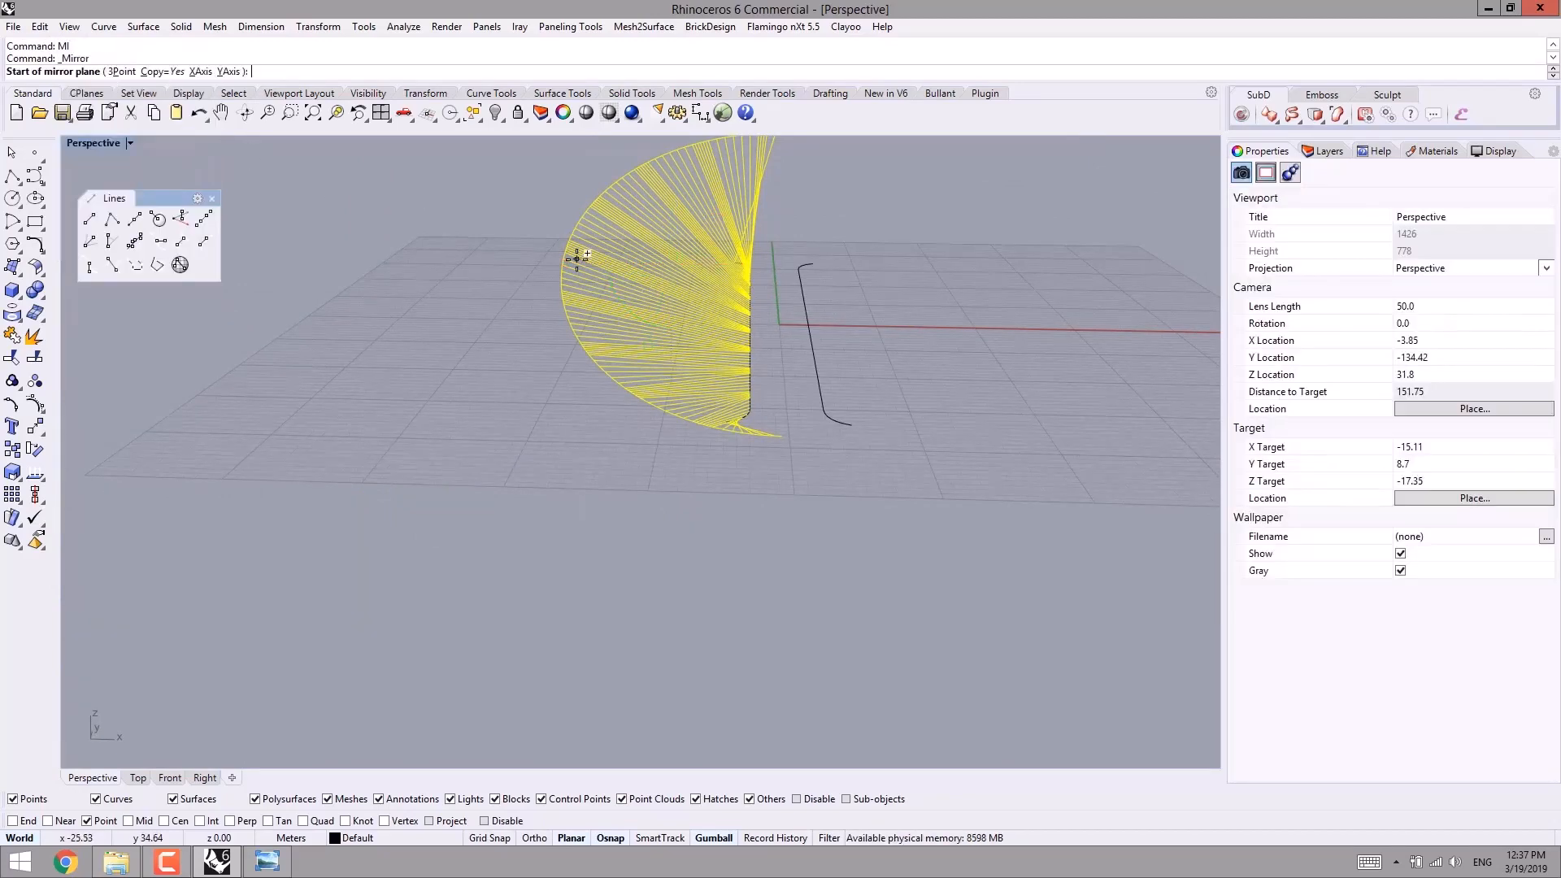
text(0)
key(Return)
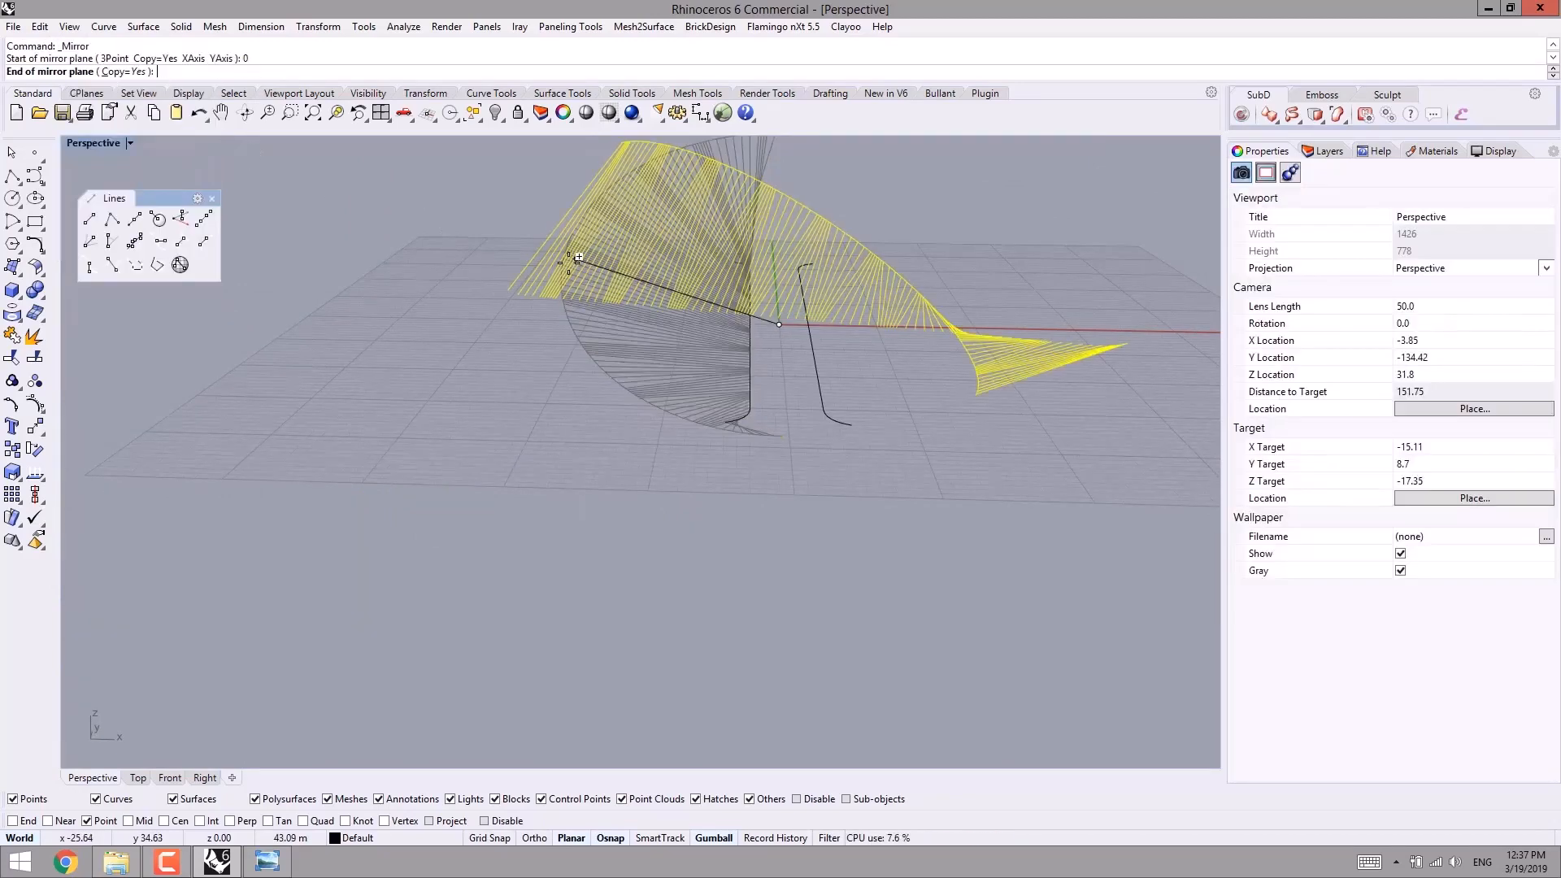
click(704, 559)
right_drag(766, 488, 722, 567)
click(897, 470)
scroll(571, 213, up, 12)
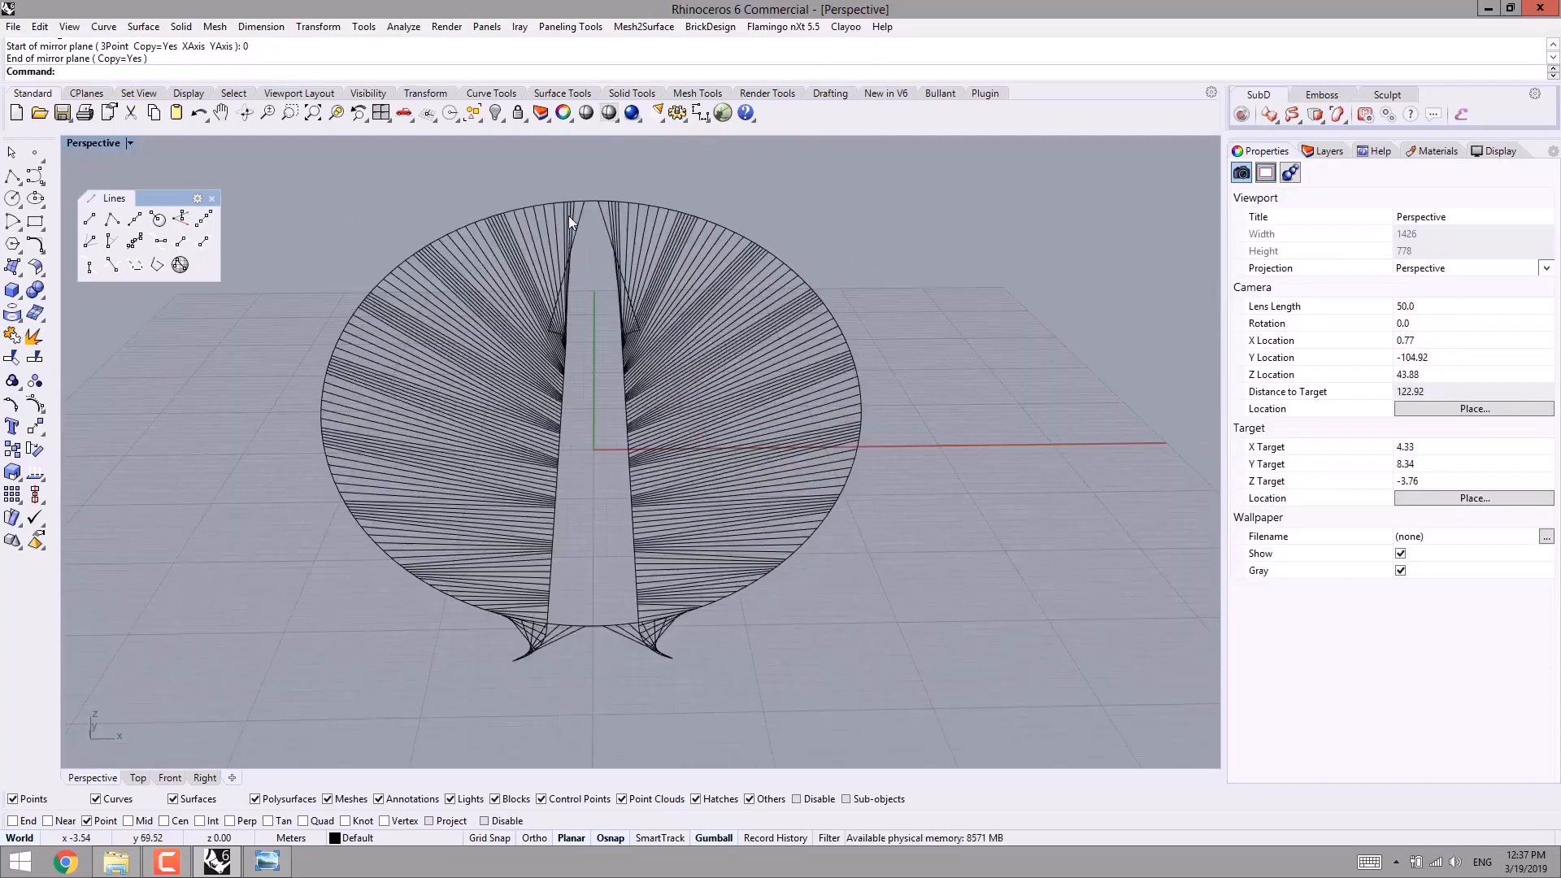
- Join the original and mirrored outer arcs into one closed curve
scroll(622, 244, up, 6)
click(627, 239)
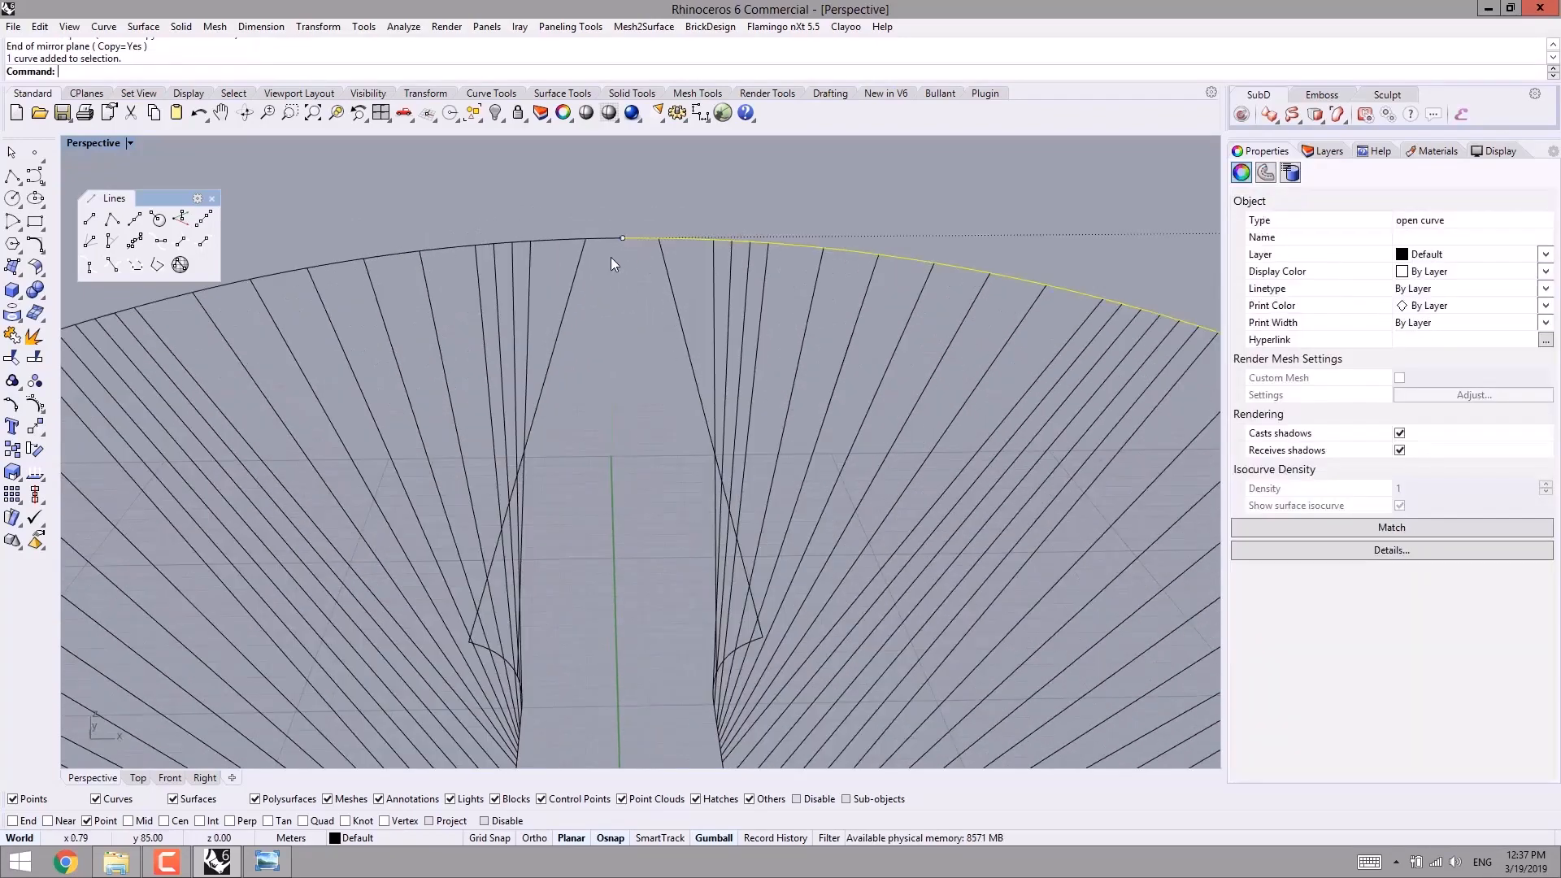
shift+click(607, 237)
scroll(605, 244, down, 5)
scroll(579, 244, down, 6)
right_drag(578, 244, 638, 268)
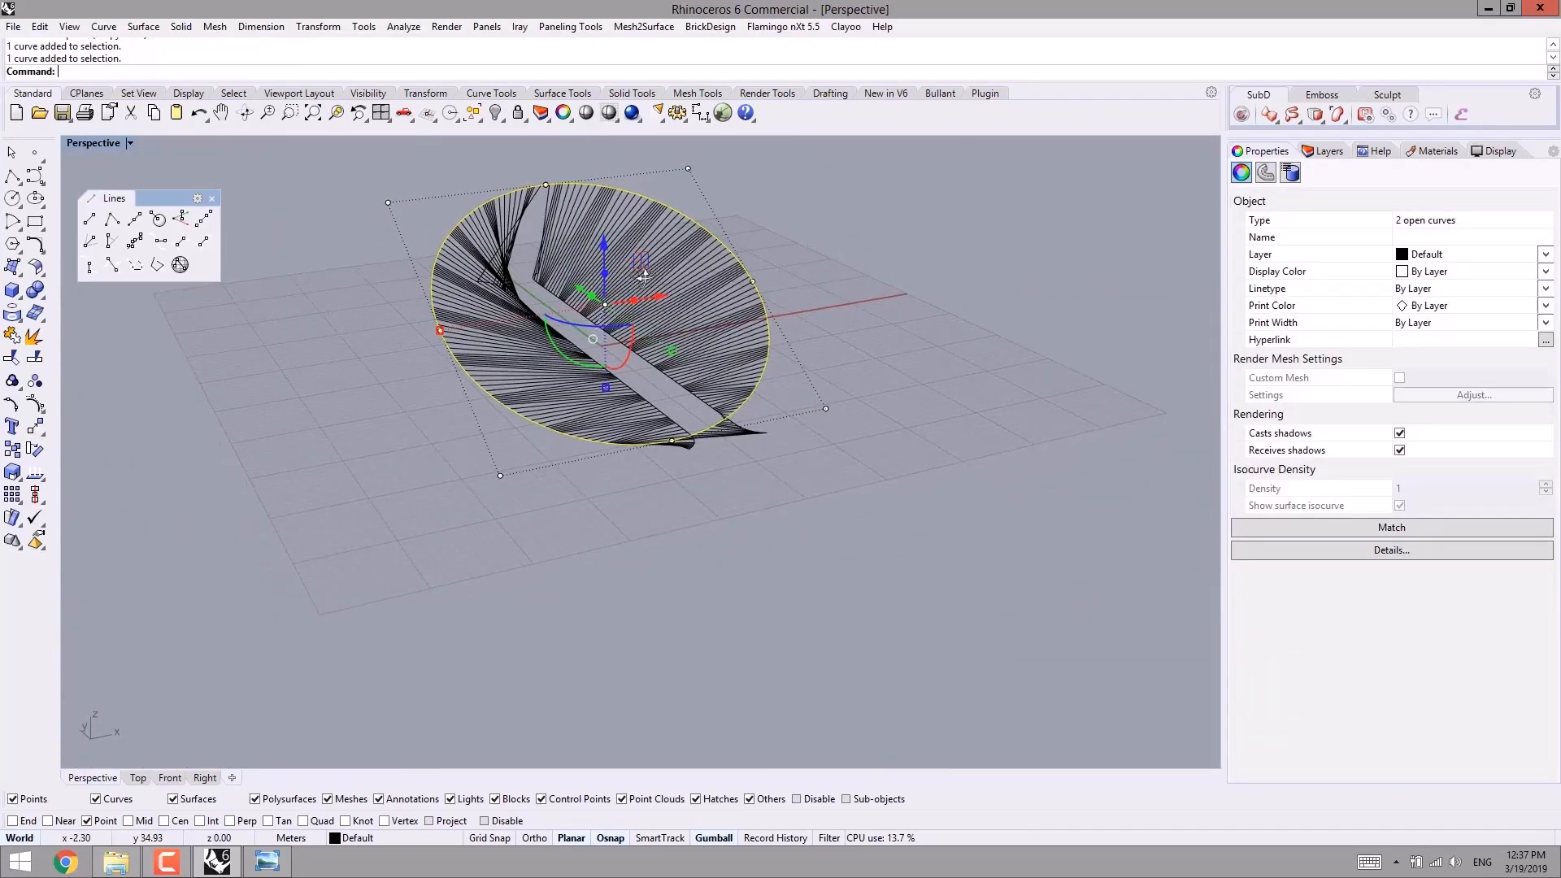
click(12, 336)
click(889, 257)
right_drag(889, 260, 743, 253)
click(569, 184)
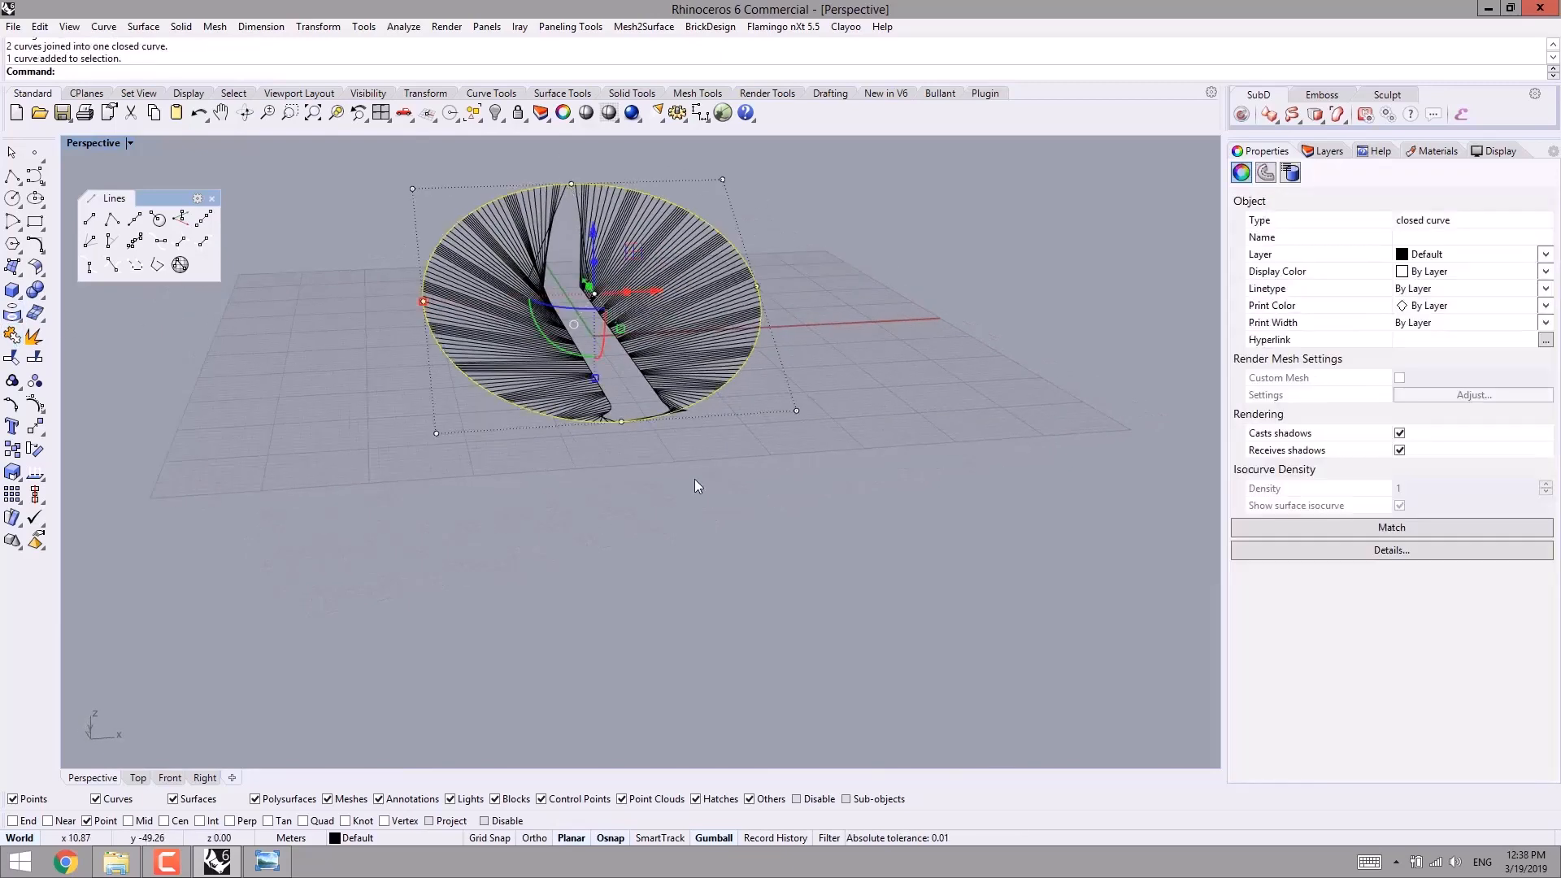
click(904, 168)
- Undo the last grouping and group the two matching sets of 19 rib lines on both sides of the deck
scroll(539, 203, up, 12)
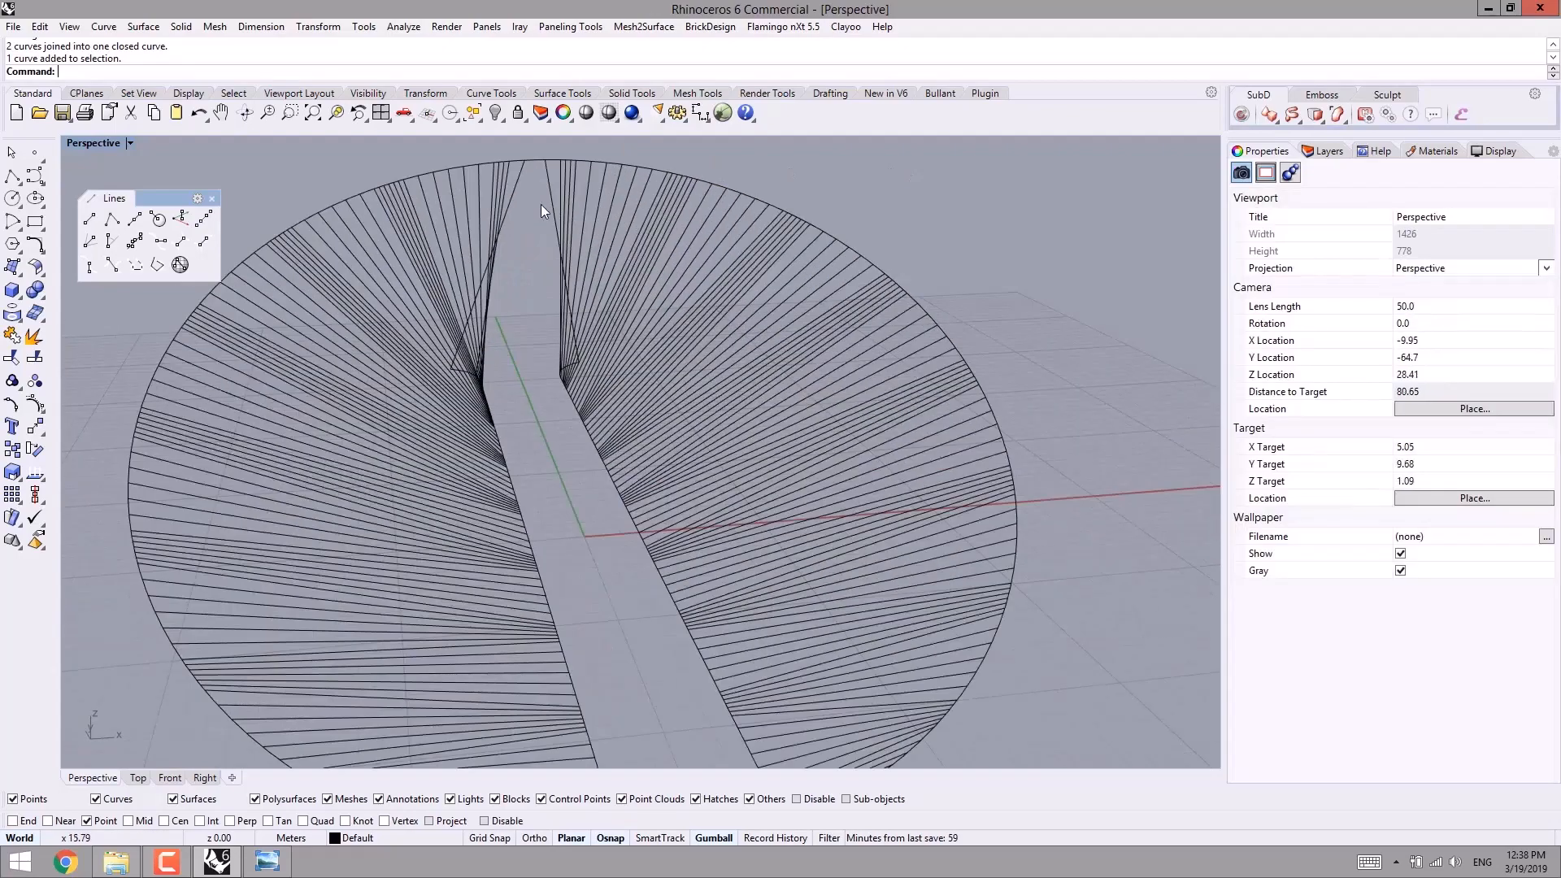
key(ctrl+z)
key(ctrl+z)
right_drag(549, 236, 559, 280)
click(559, 280)
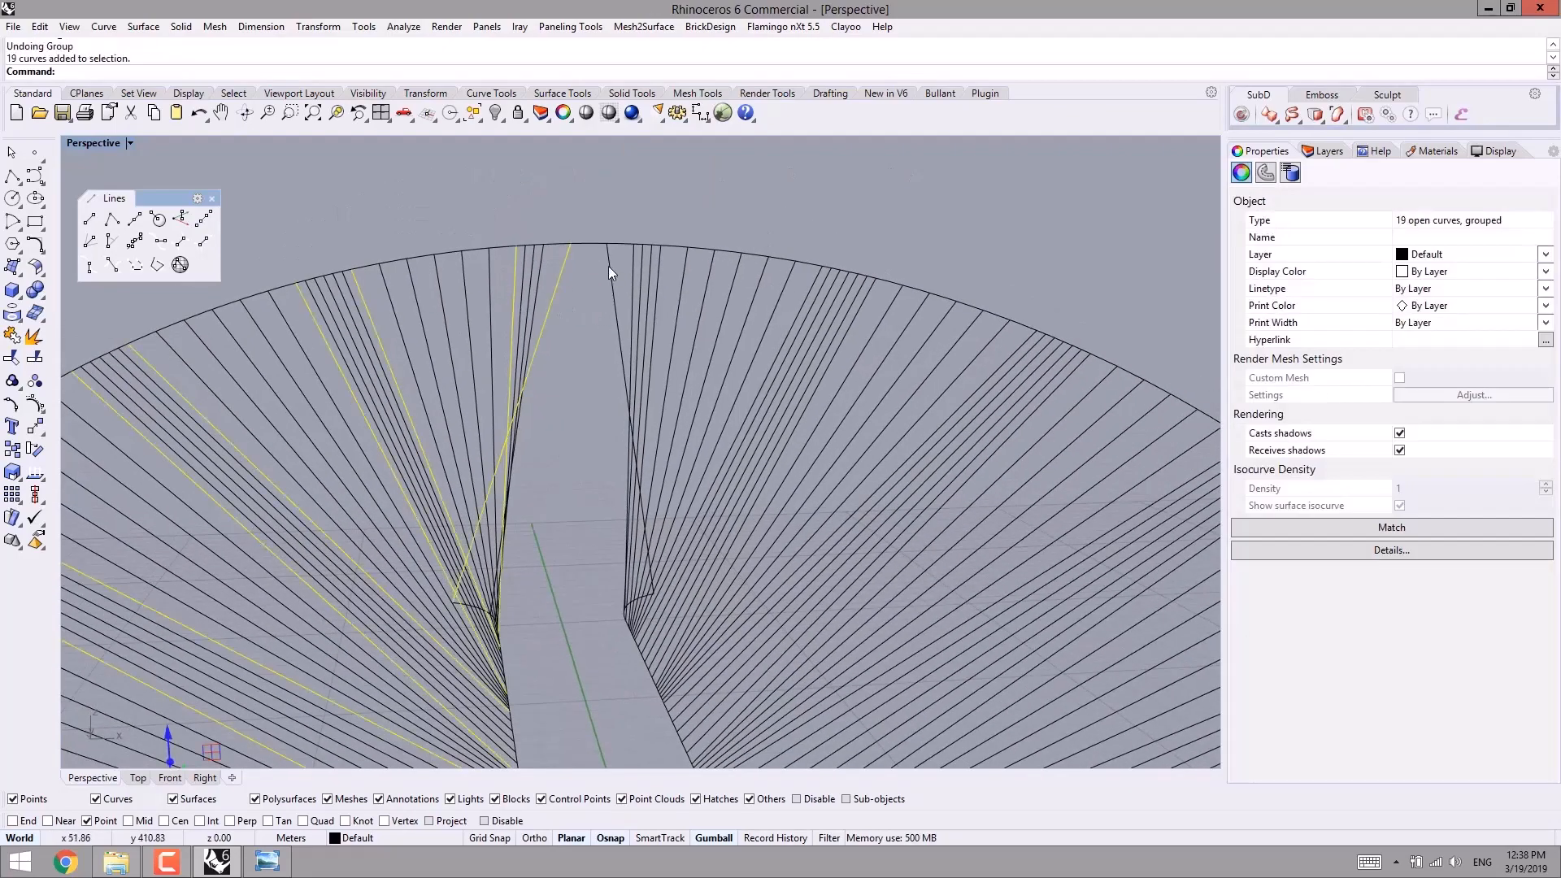
shift+click(611, 264)
right_drag(572, 334, 641, 323)
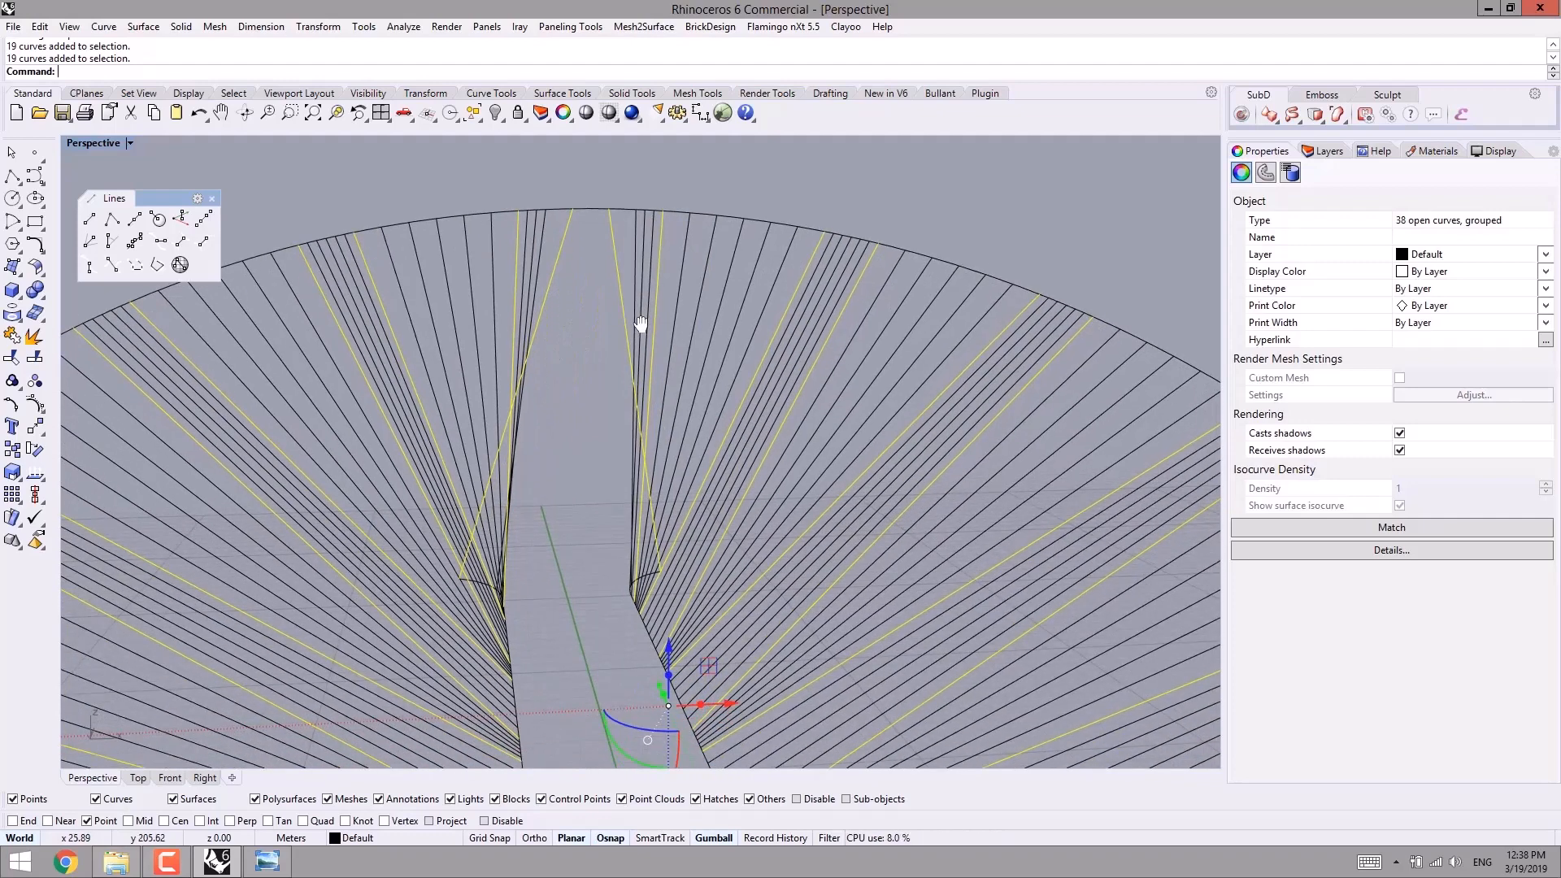
key(ctrl+g)
- Group the remaining fan lines on both sides of the deck into a second group
click(492, 236)
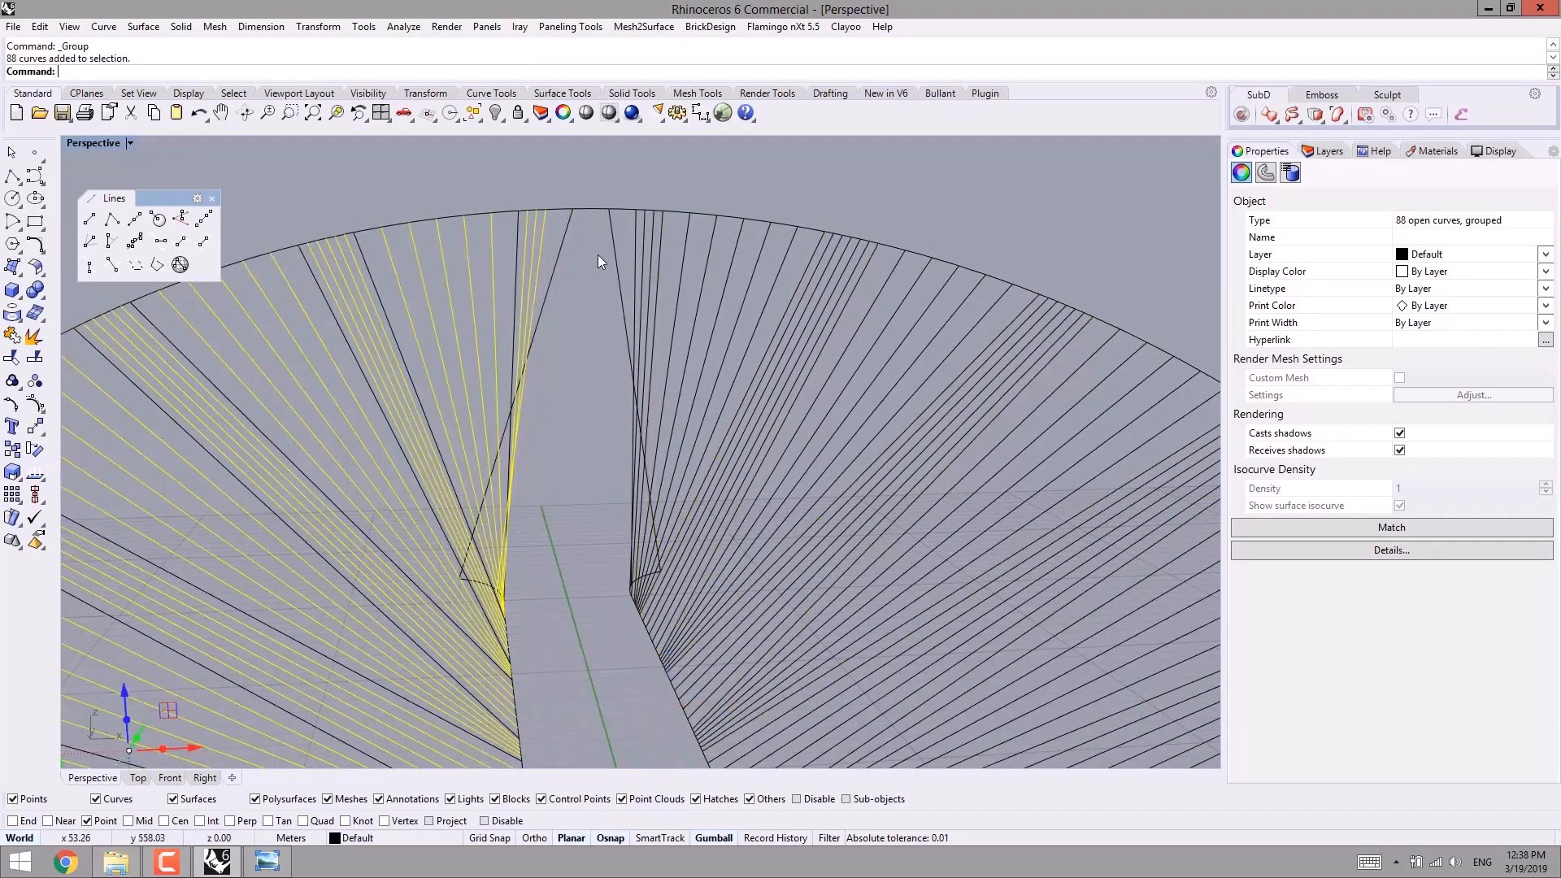
shift+click(642, 241)
scroll(632, 260, down, 3)
key(ctrl+g)
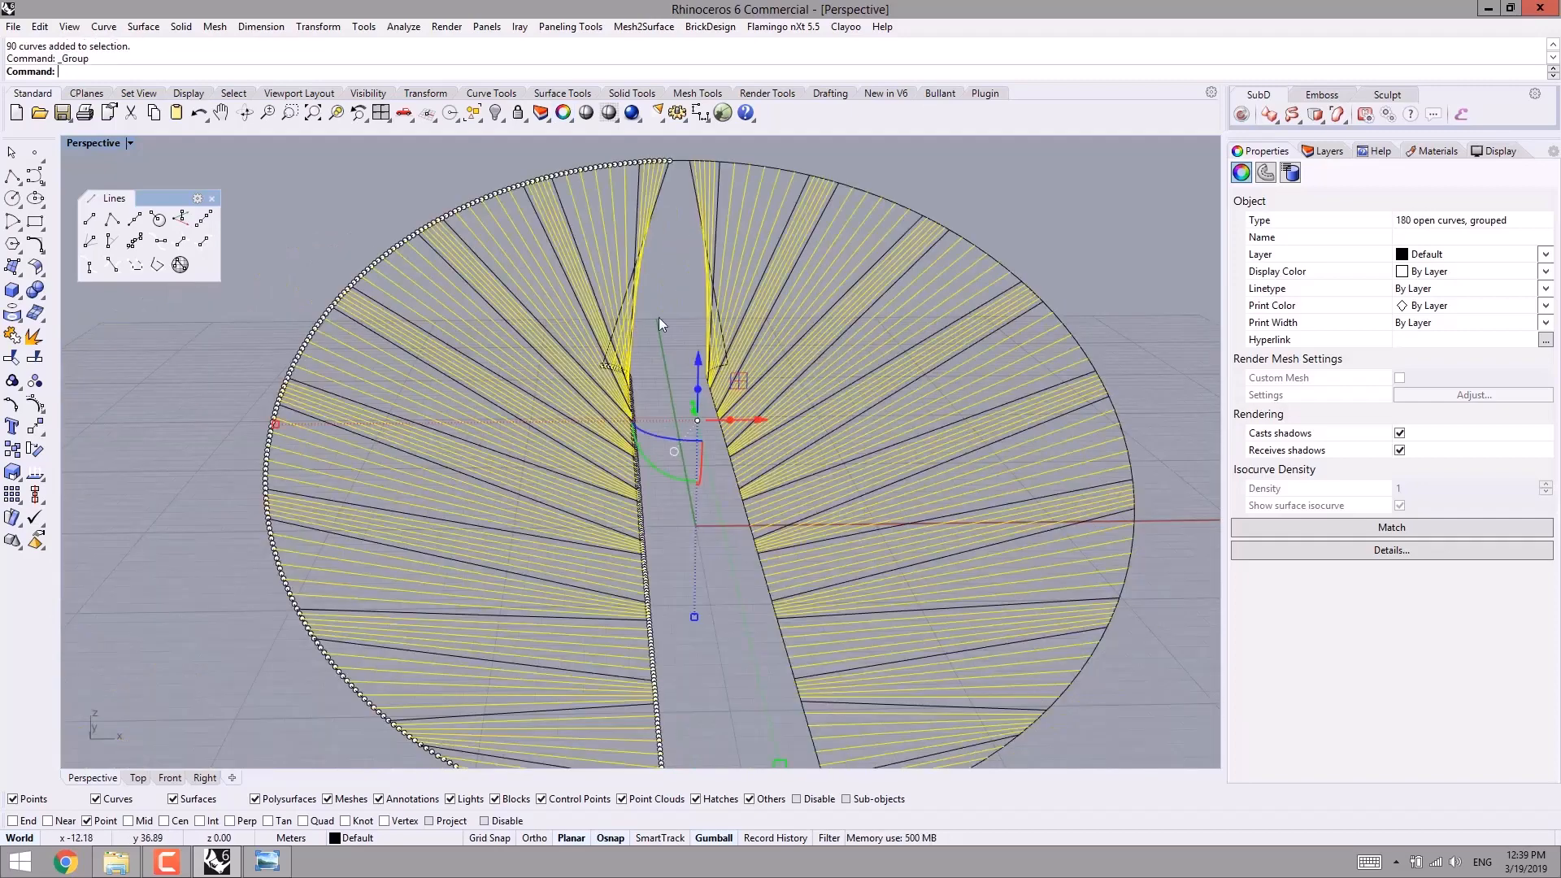
scroll(894, 208, down, 2)
click(904, 221)
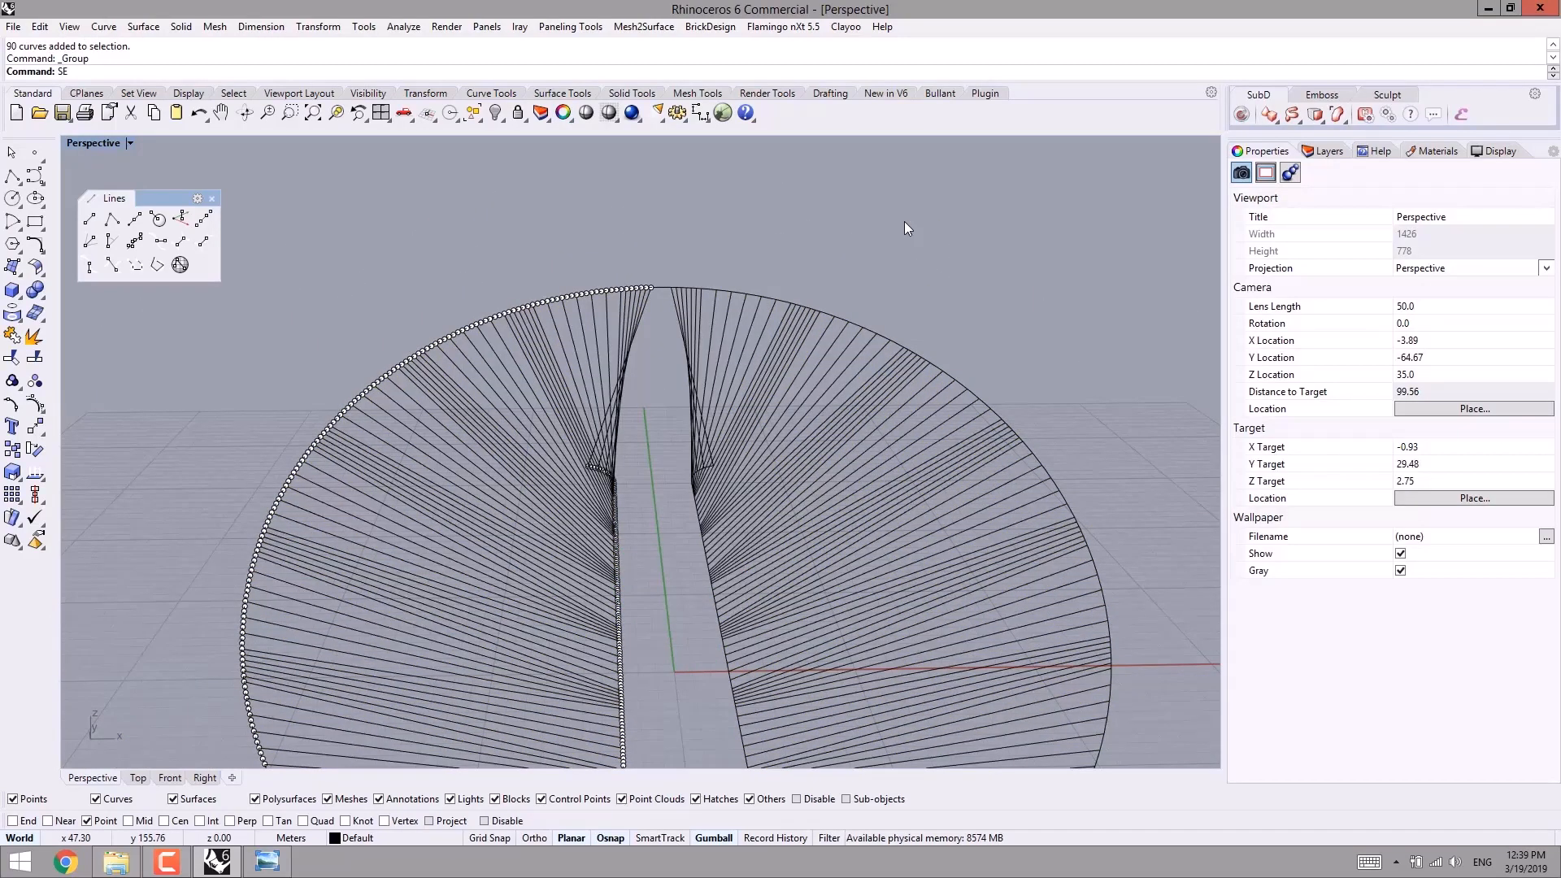
- Select all the points in the model and hide them again
key(Return)
key(ctrl+h)
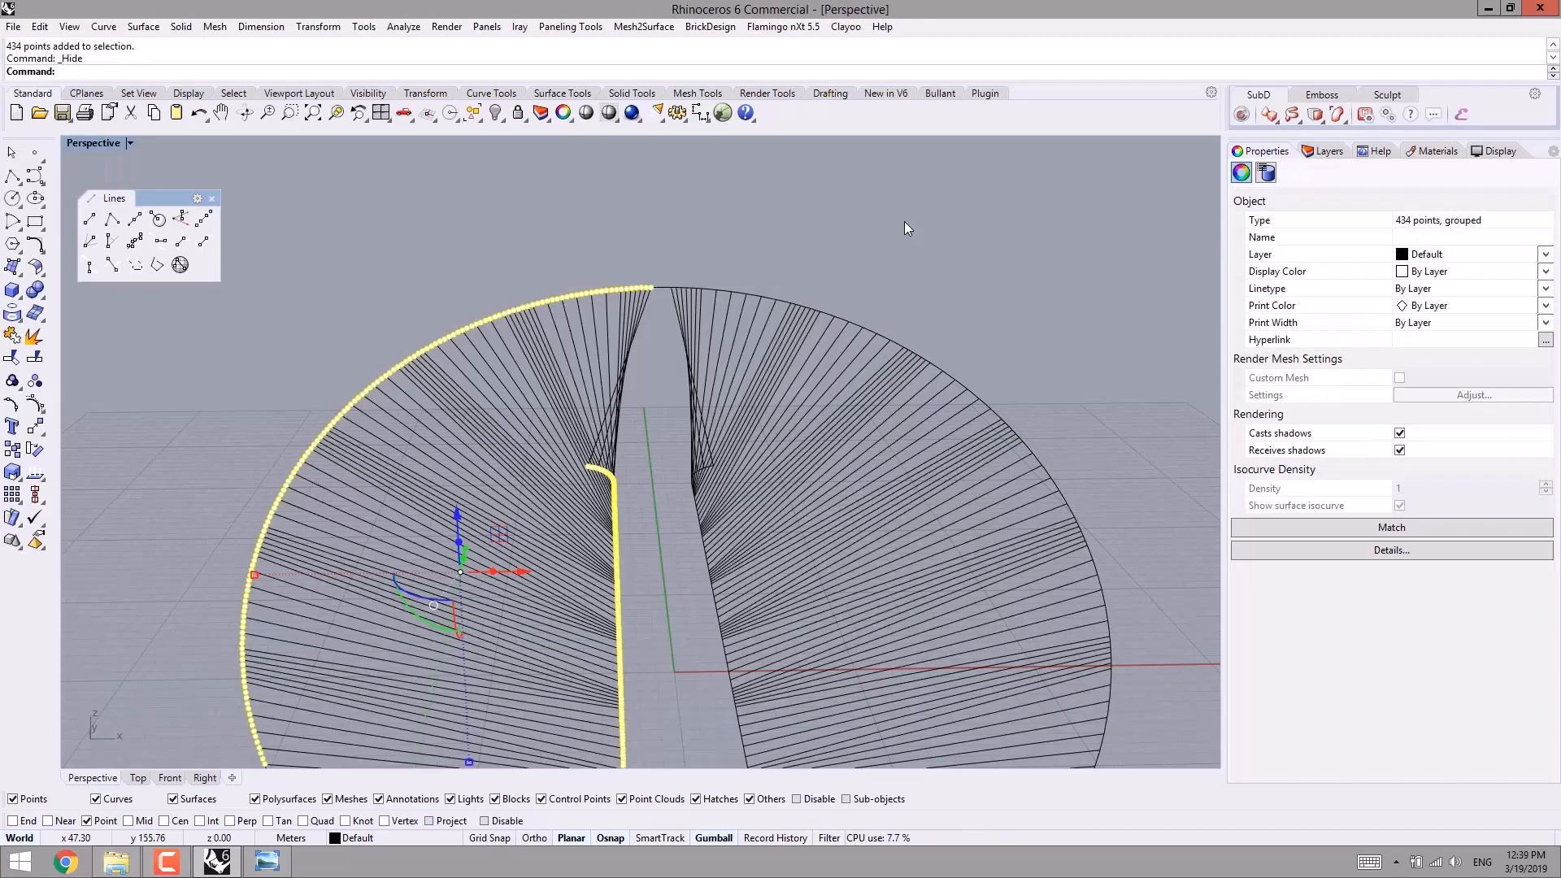
right_drag(743, 359, 530, 440)
scroll(530, 440, up, 5)
- Examine the deck and railings in the bridge reference photo in Windows Photo Viewer and return to Rhinoceros
click(268, 862)
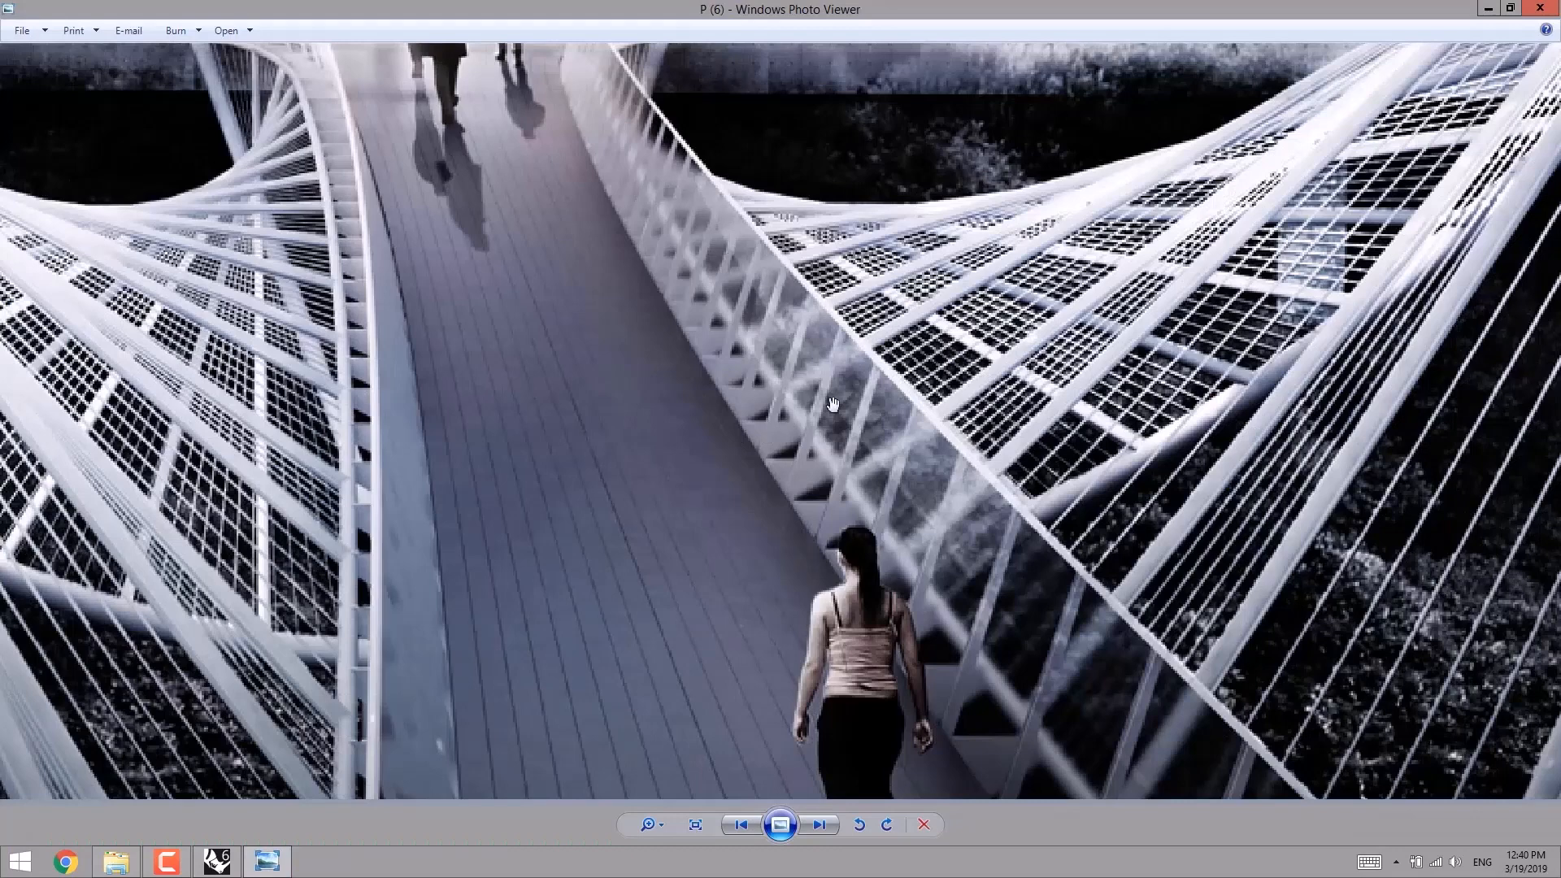
scroll(647, 233, down, 3)
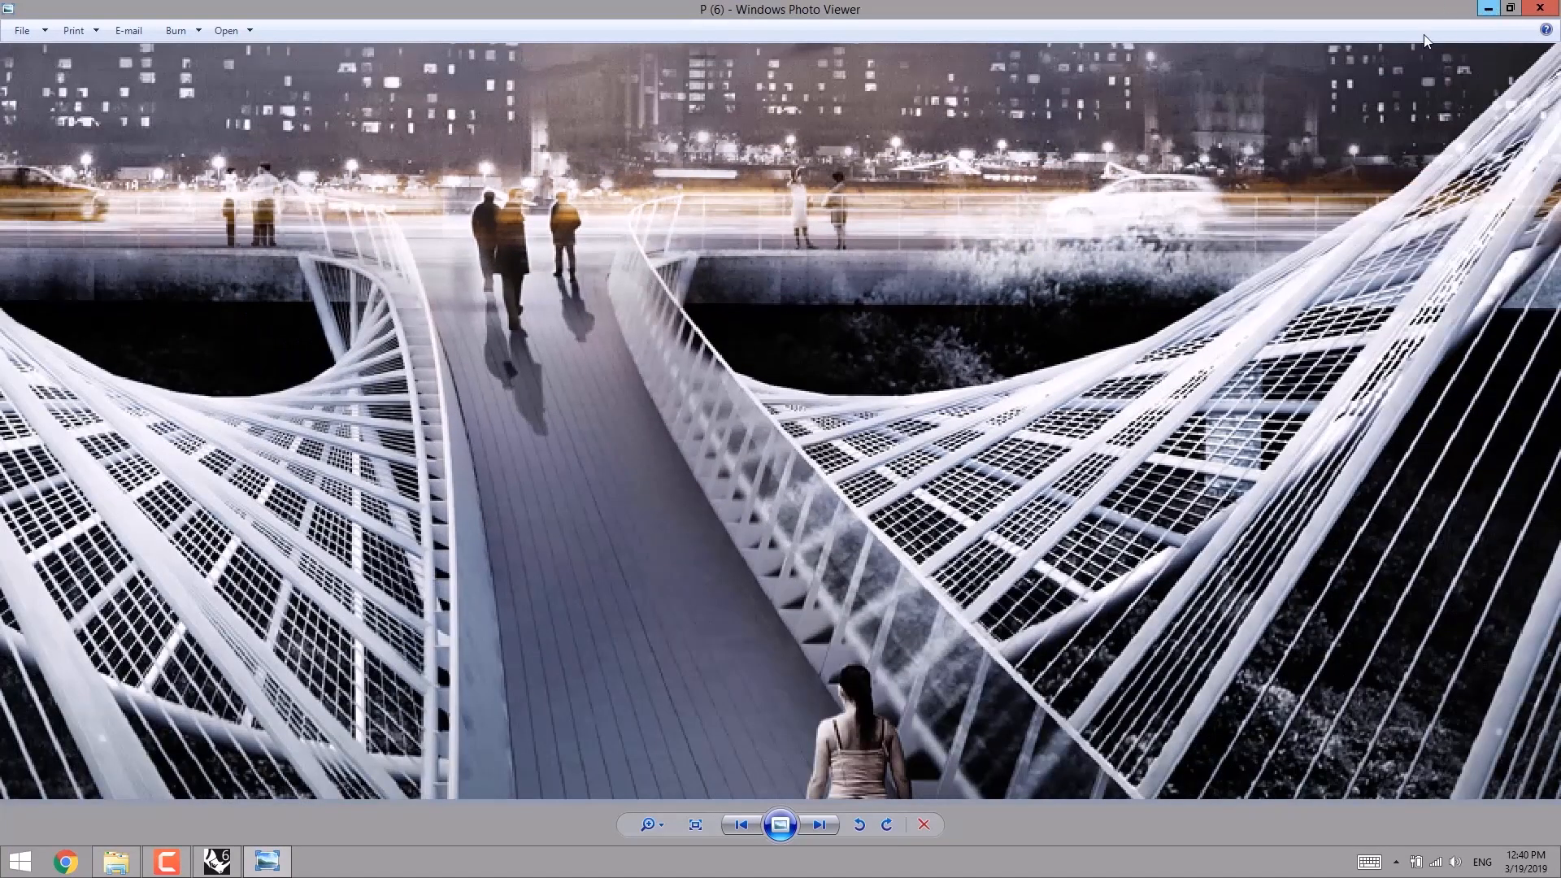
click(1486, 8)
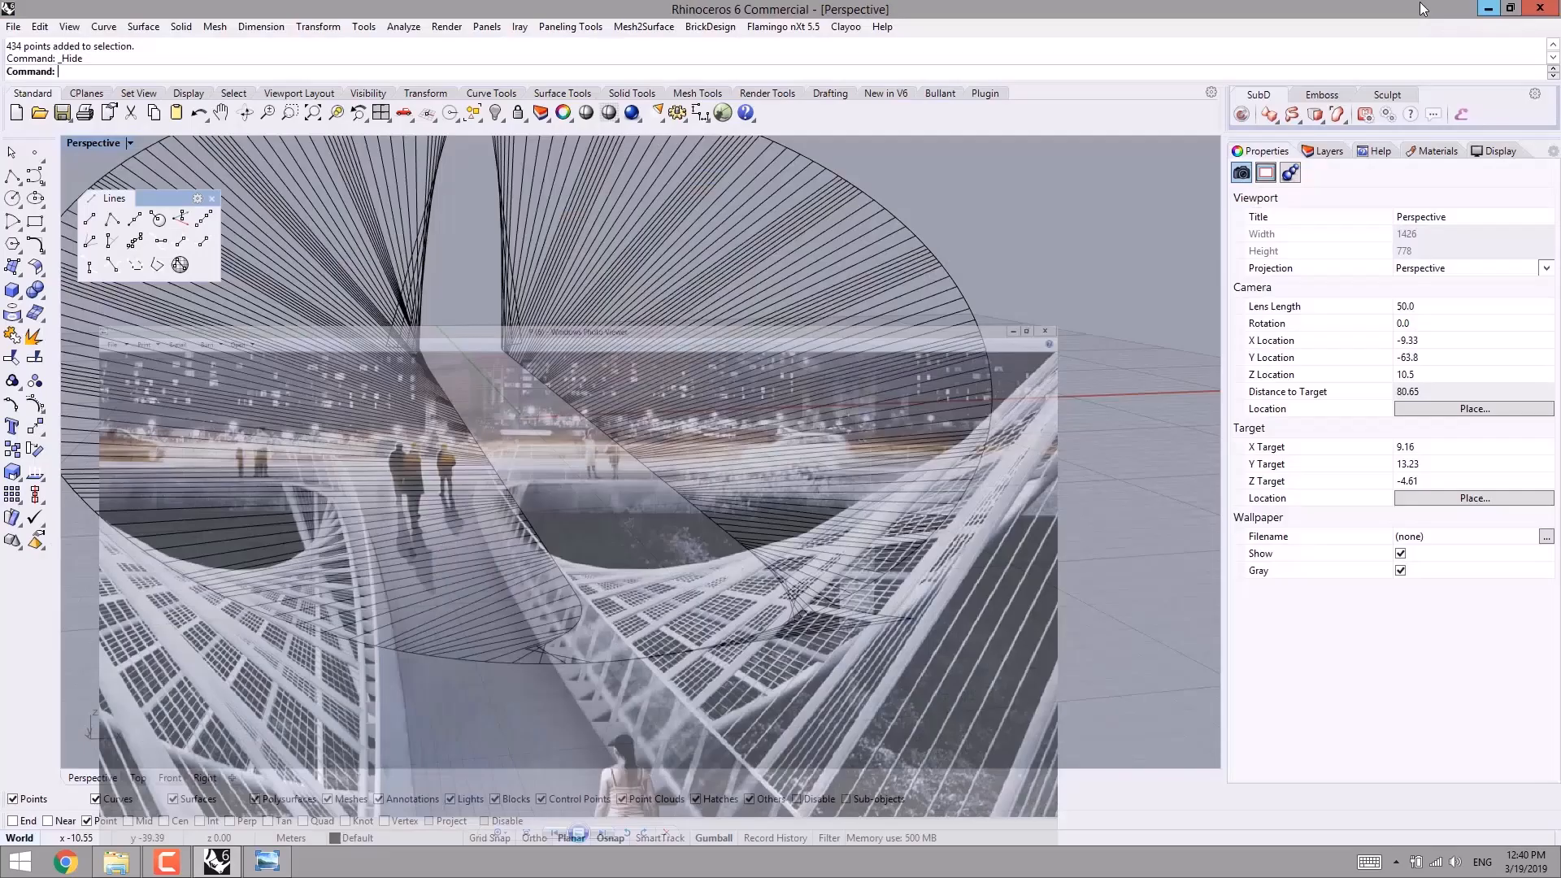
- Isolate the two deck-edge curves running along both sides of the walkway
scroll(691, 498, up, 3)
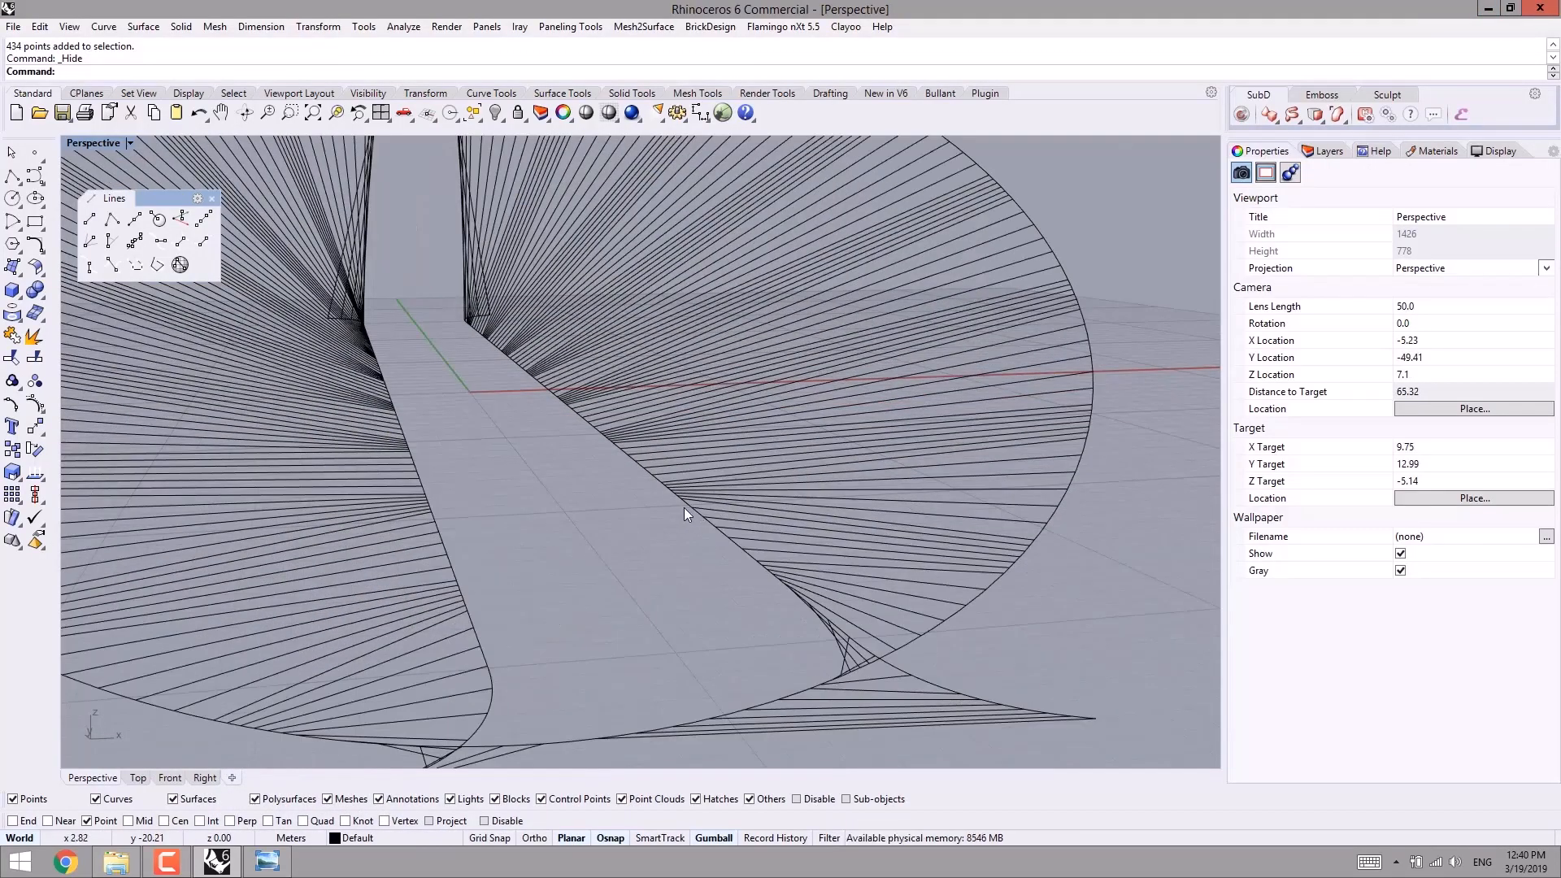
click(684, 506)
shift+click(470, 616)
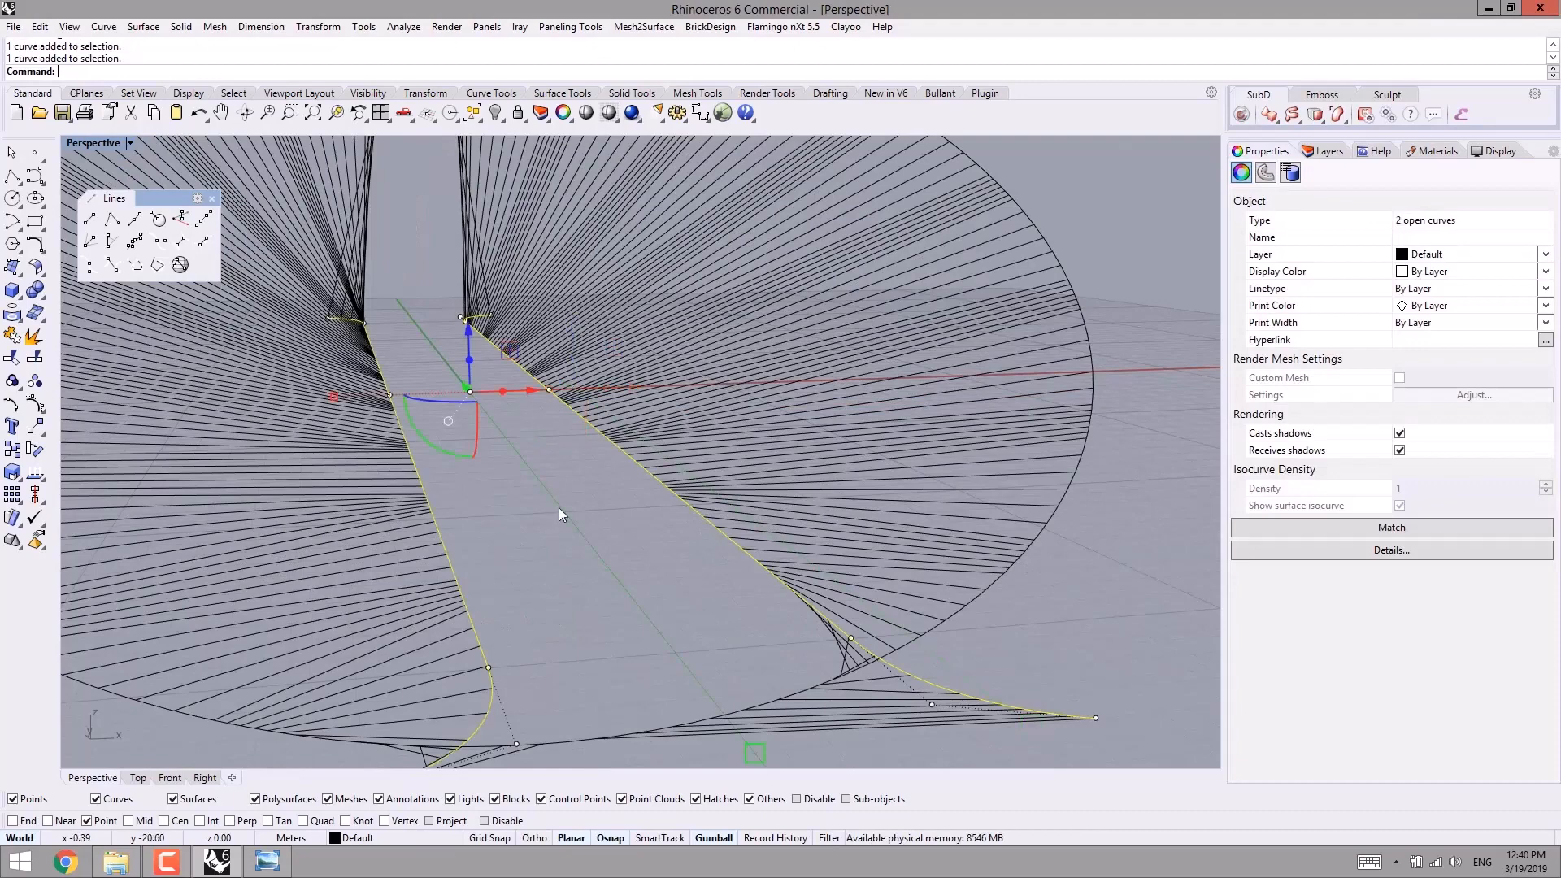
right_drag(560, 504, 581, 554)
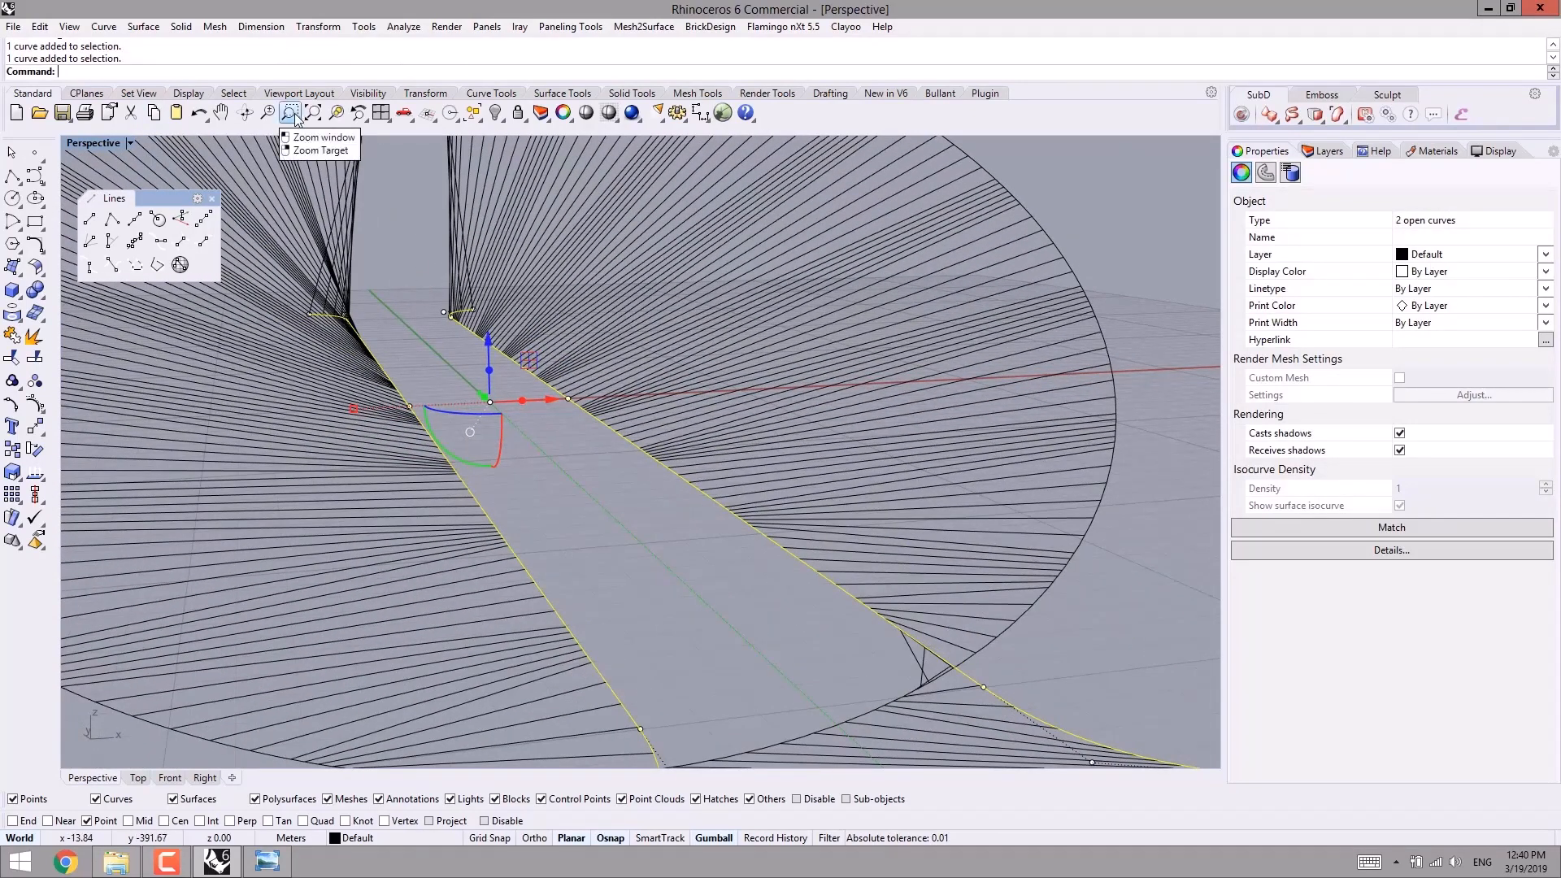
click(363, 94)
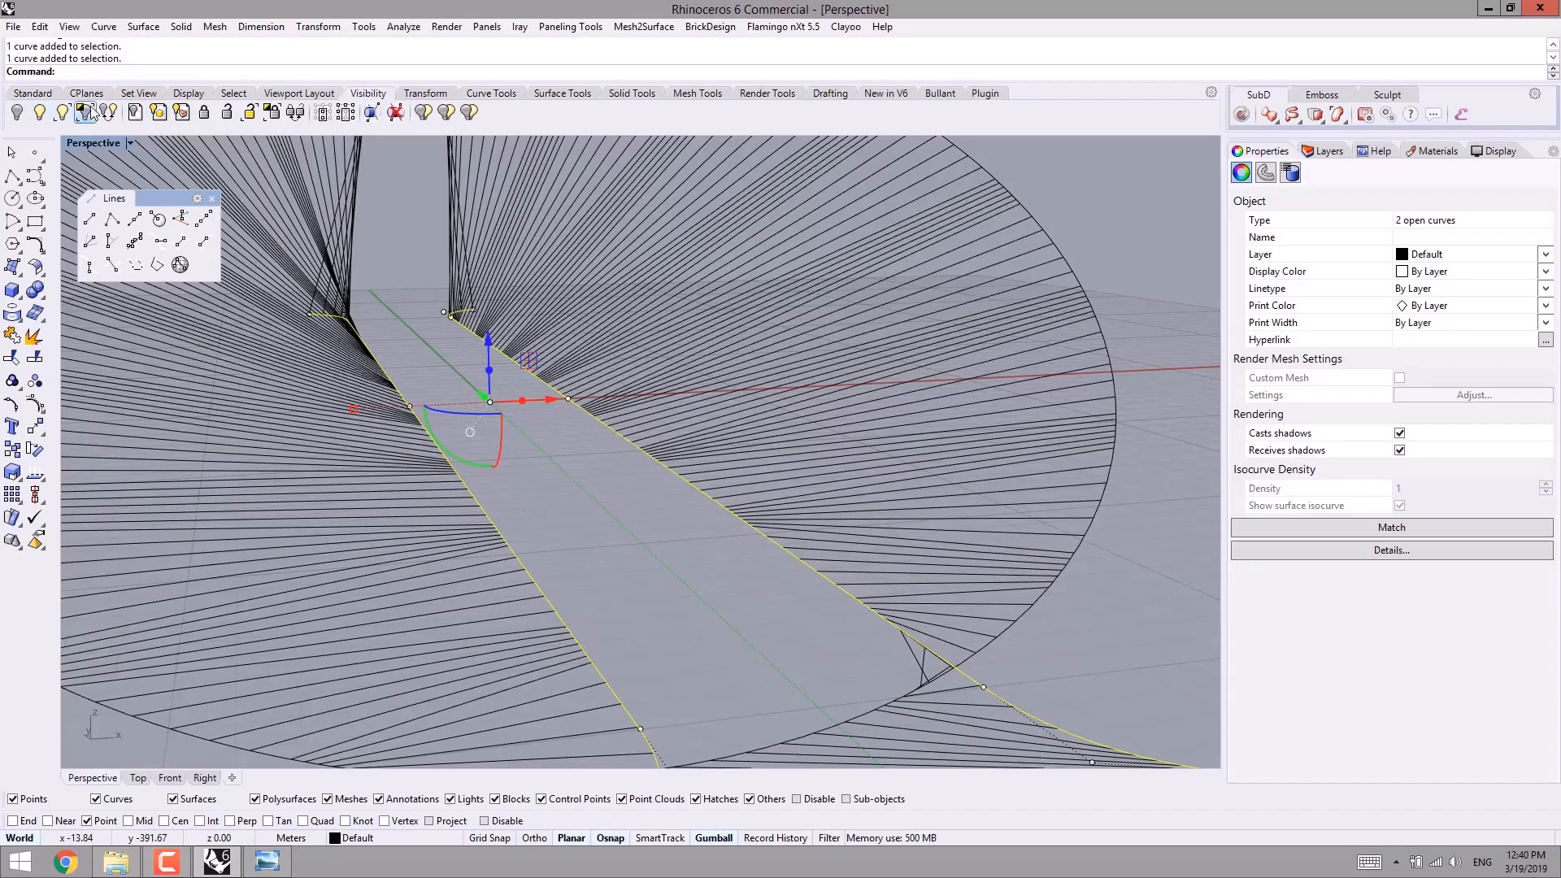
click(32, 94)
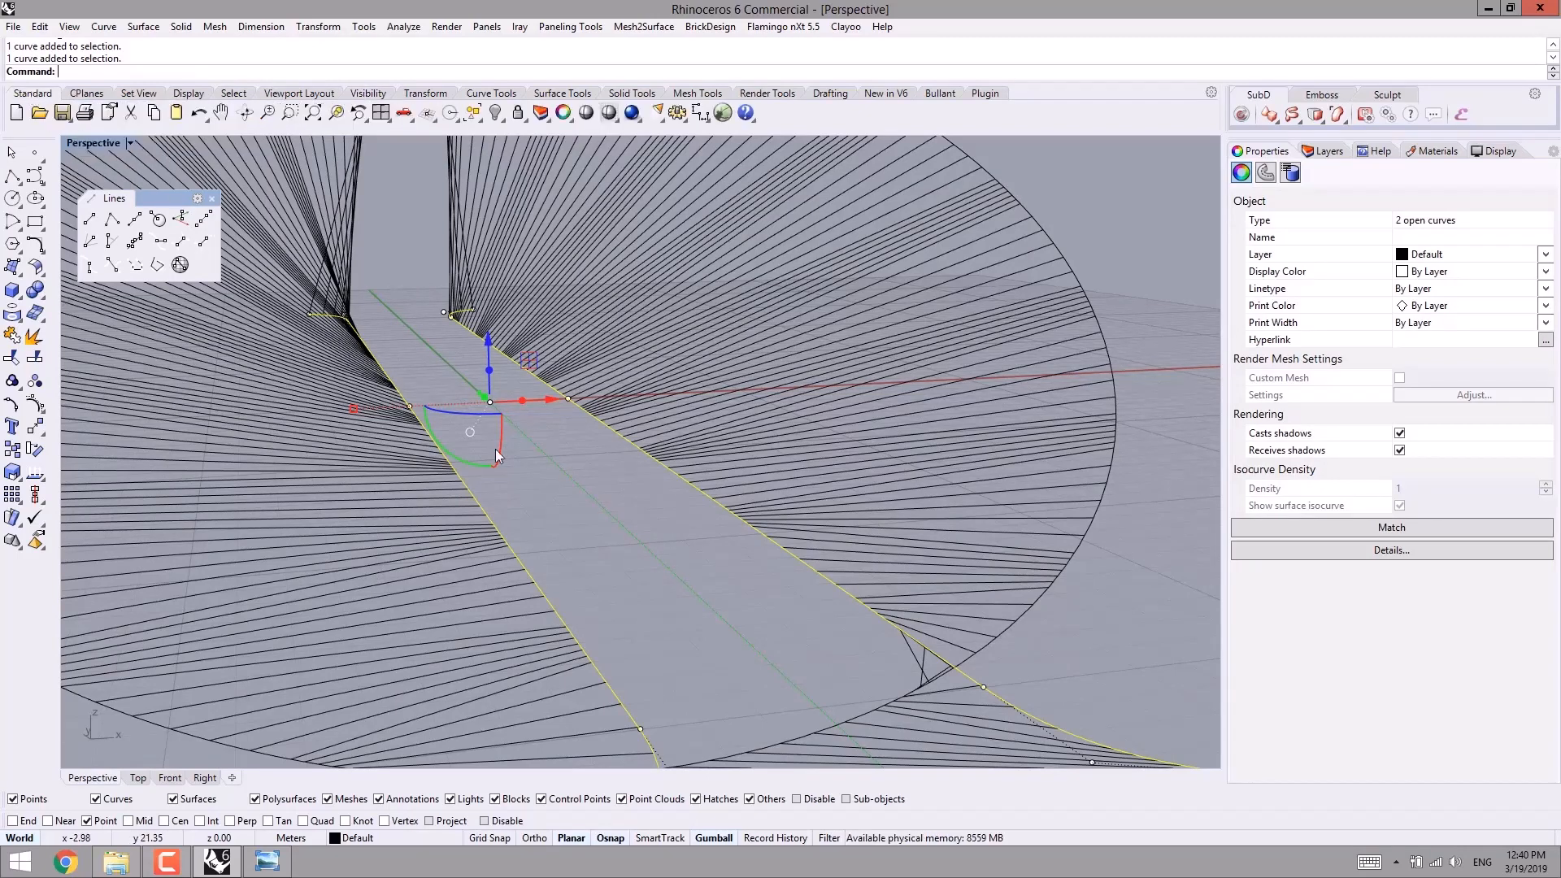
middle_click(489, 298)
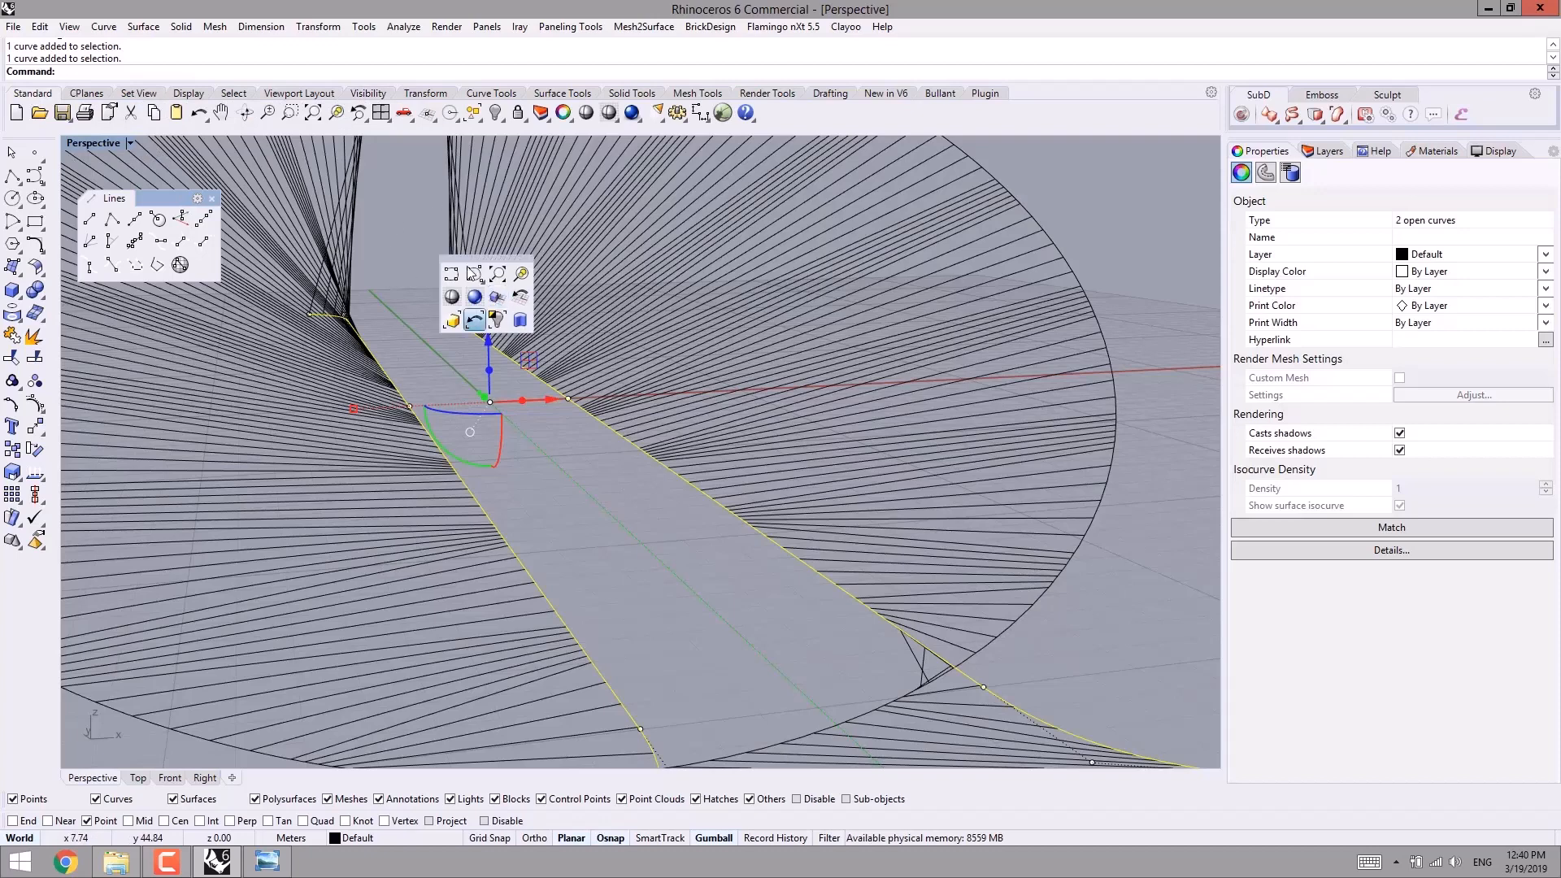
click(496, 322)
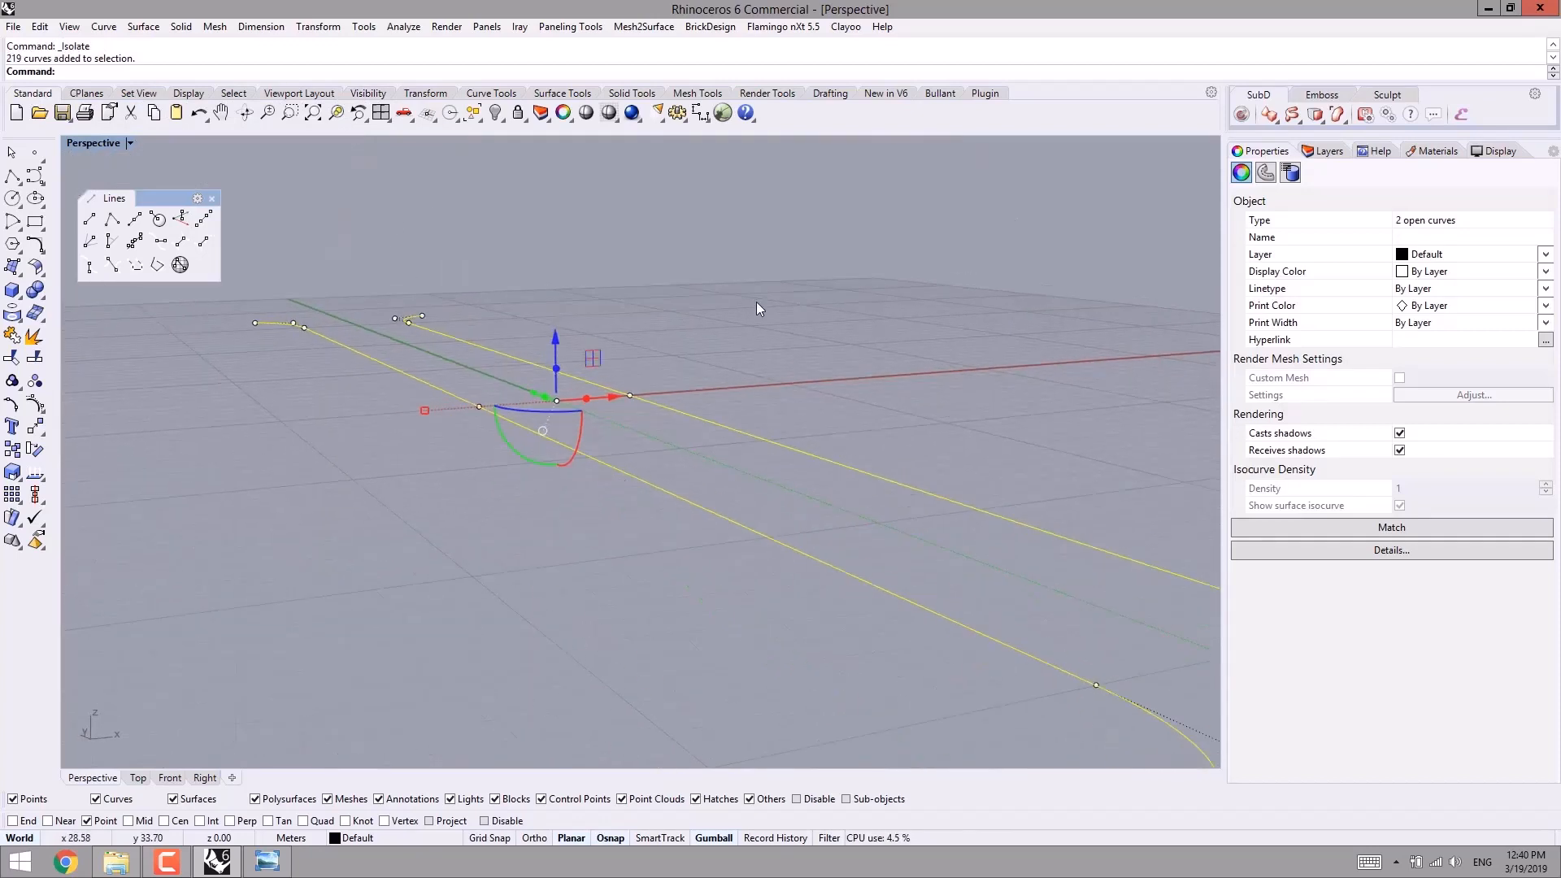
- Try to move the two deck-edge curves slightly upward by eye and undo the move
right_drag(737, 399, 697, 414)
drag(699, 416, 569, 476)
right_drag(569, 477, 637, 474)
click(637, 474)
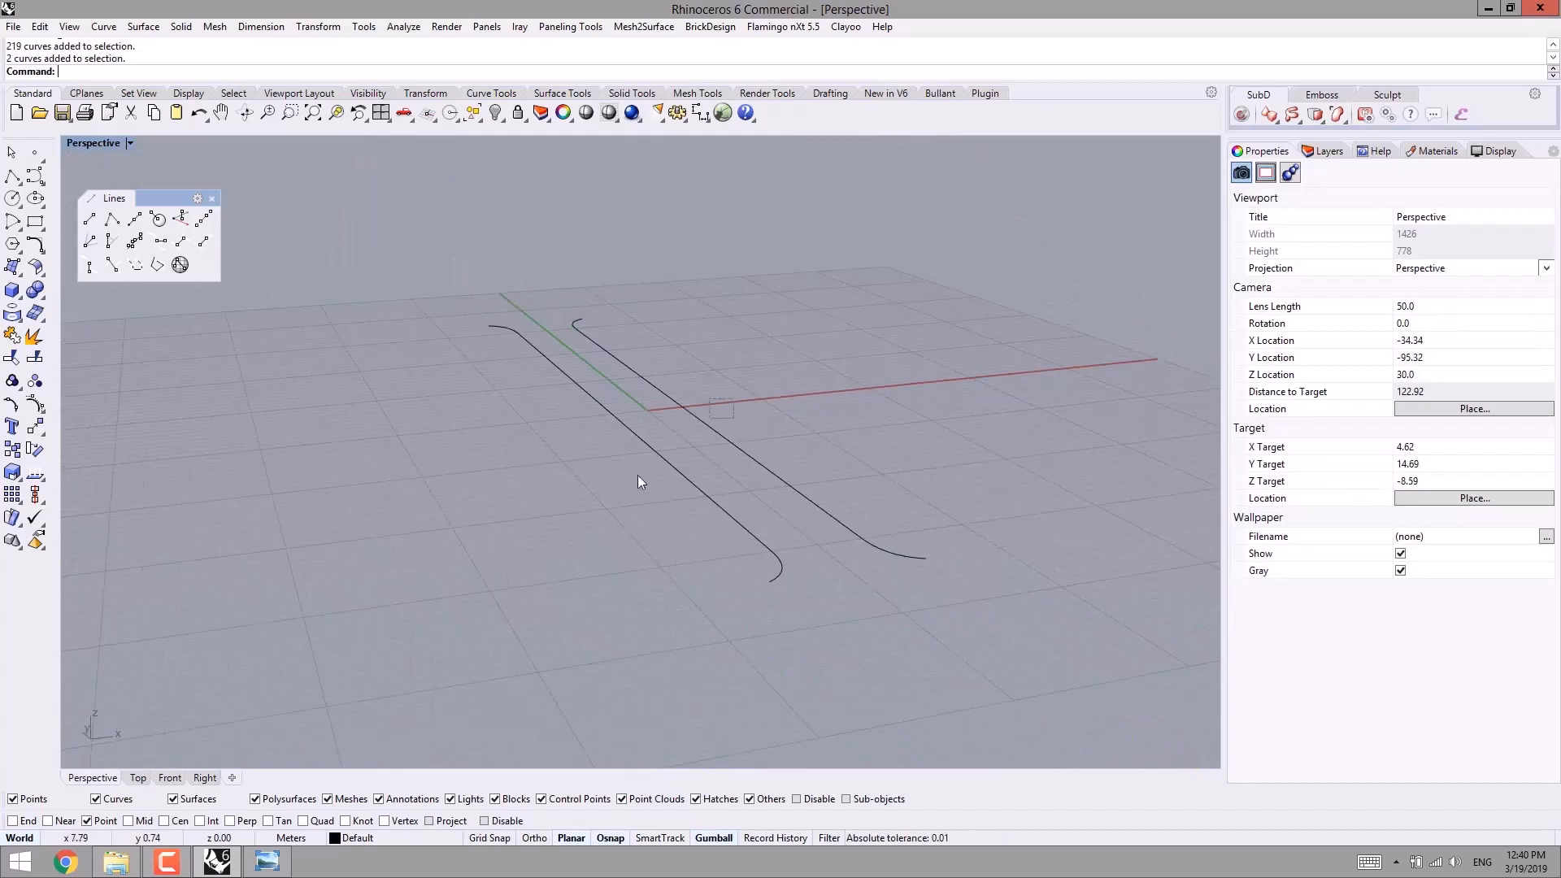
drag(732, 422, 630, 516)
right_drag(622, 532, 565, 530)
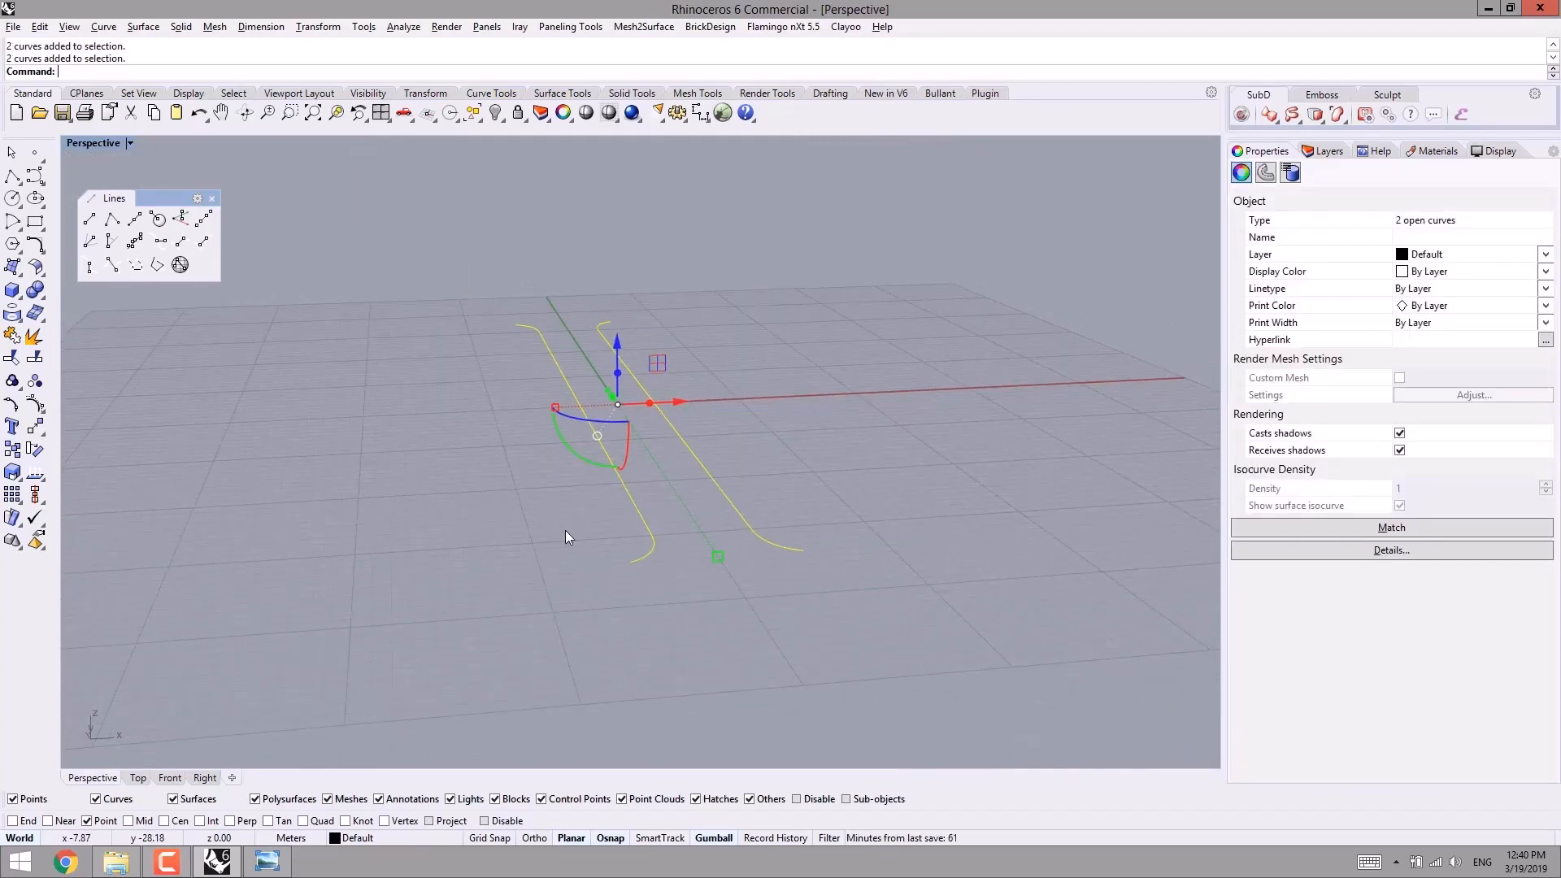
drag(618, 343, 622, 338)
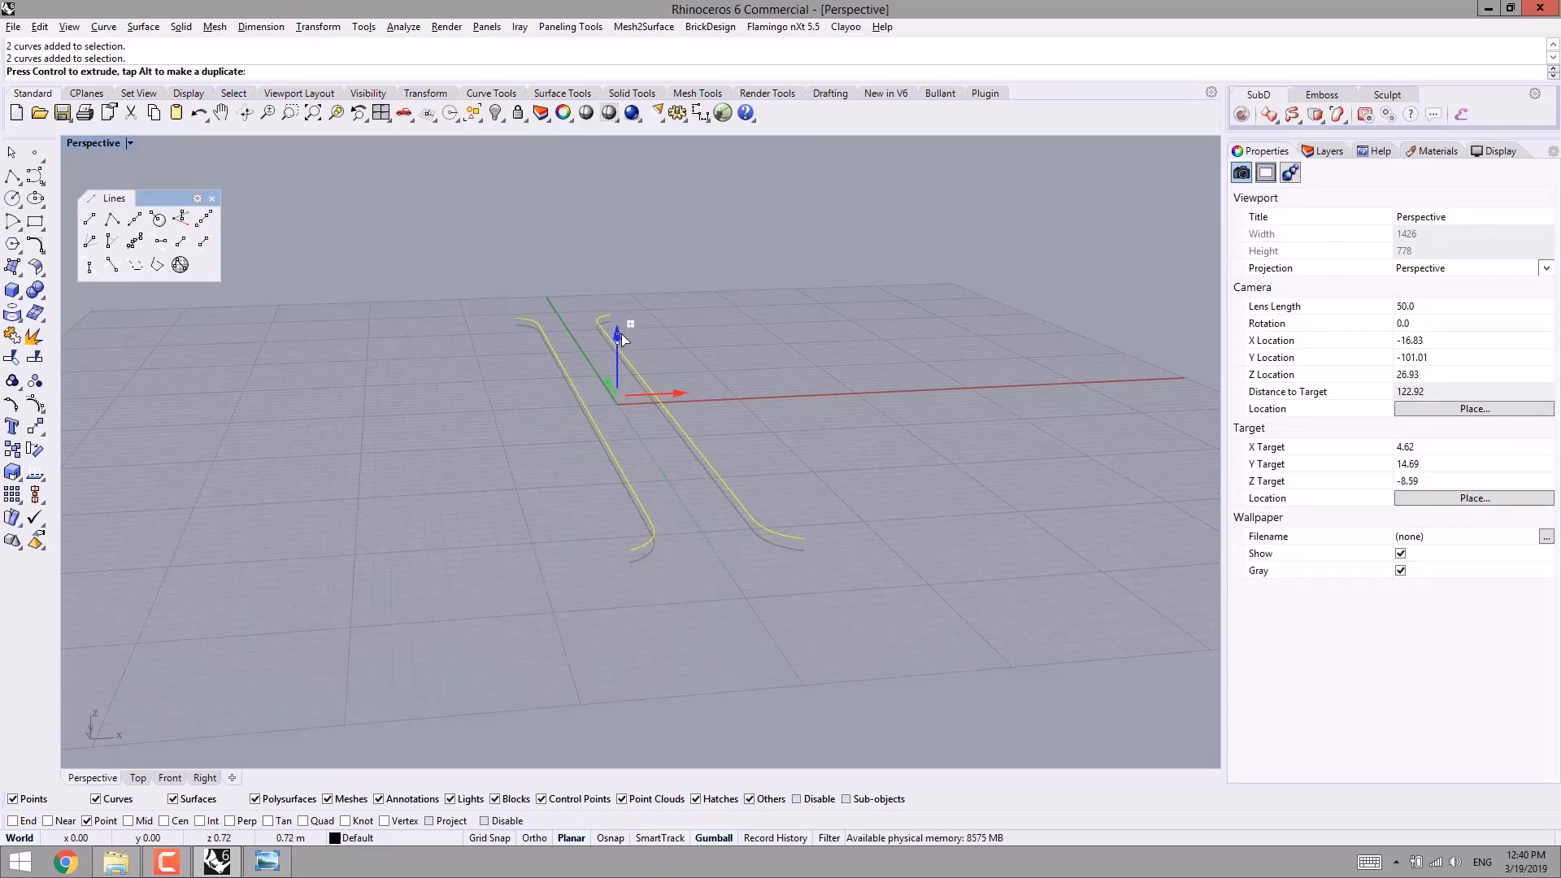
drag(621, 334, 621, 336)
key(ctrl+z)
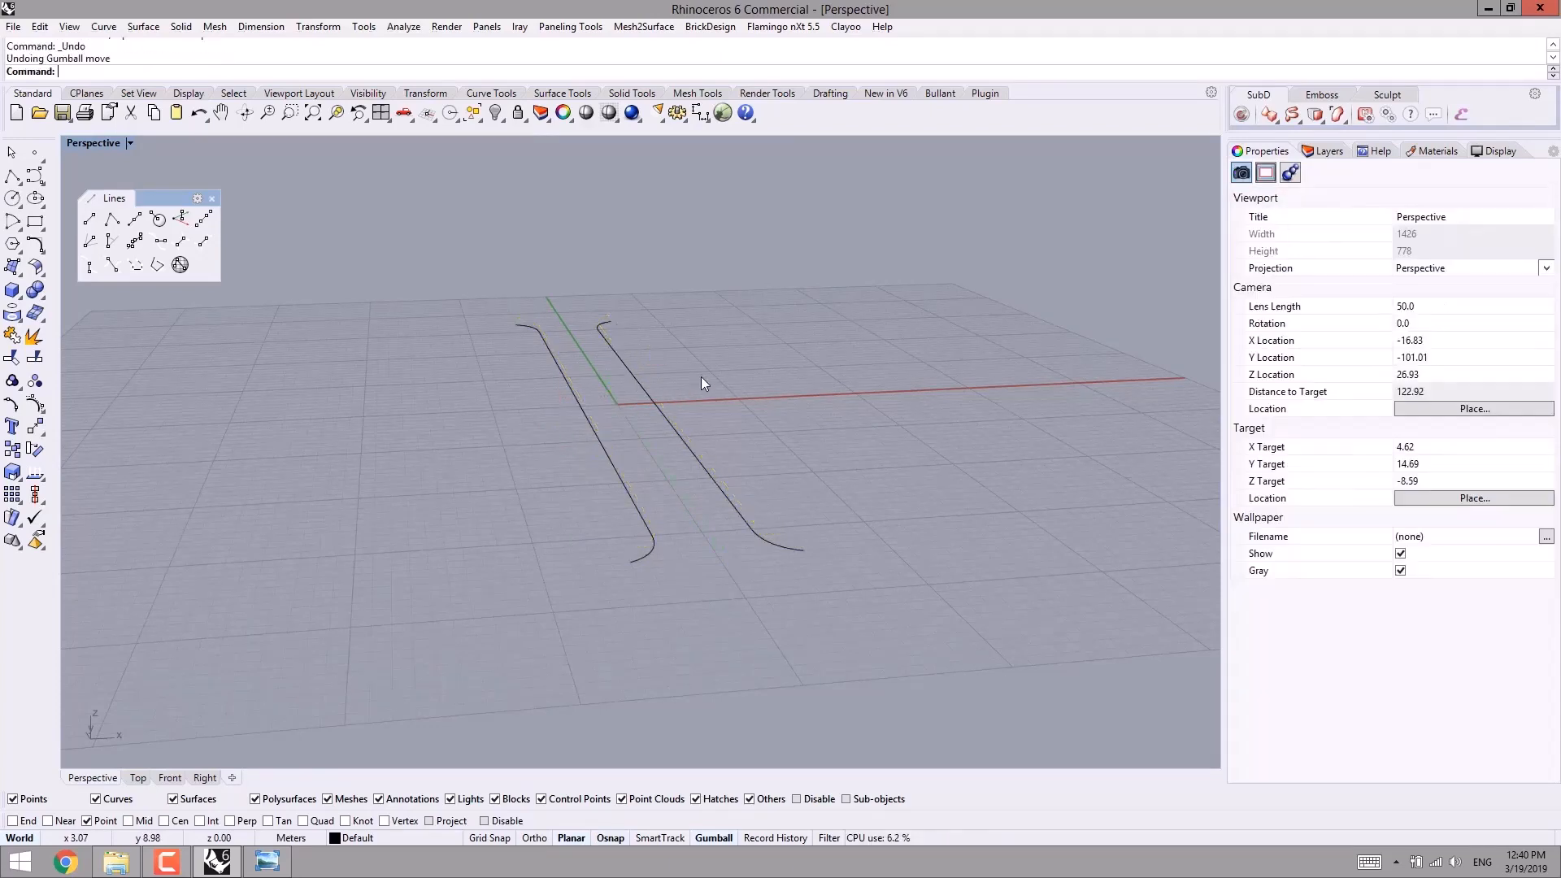
- Copy the two deck-edge curves vertically upward by 1 m to form the handrail curves
drag(704, 381, 514, 462)
right_drag(579, 424, 582, 373)
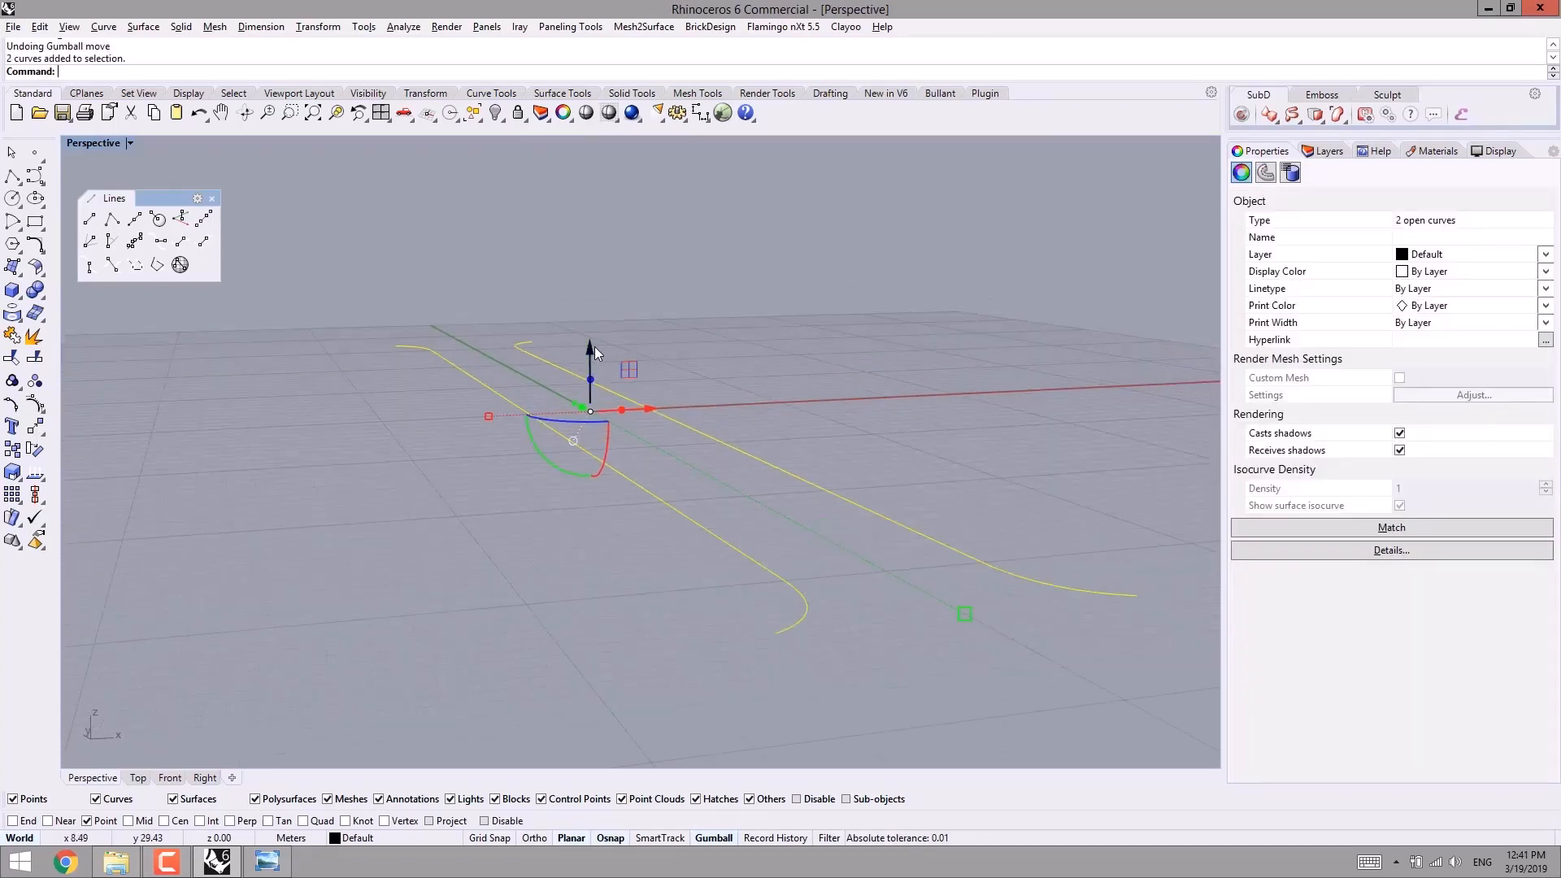
click(594, 346)
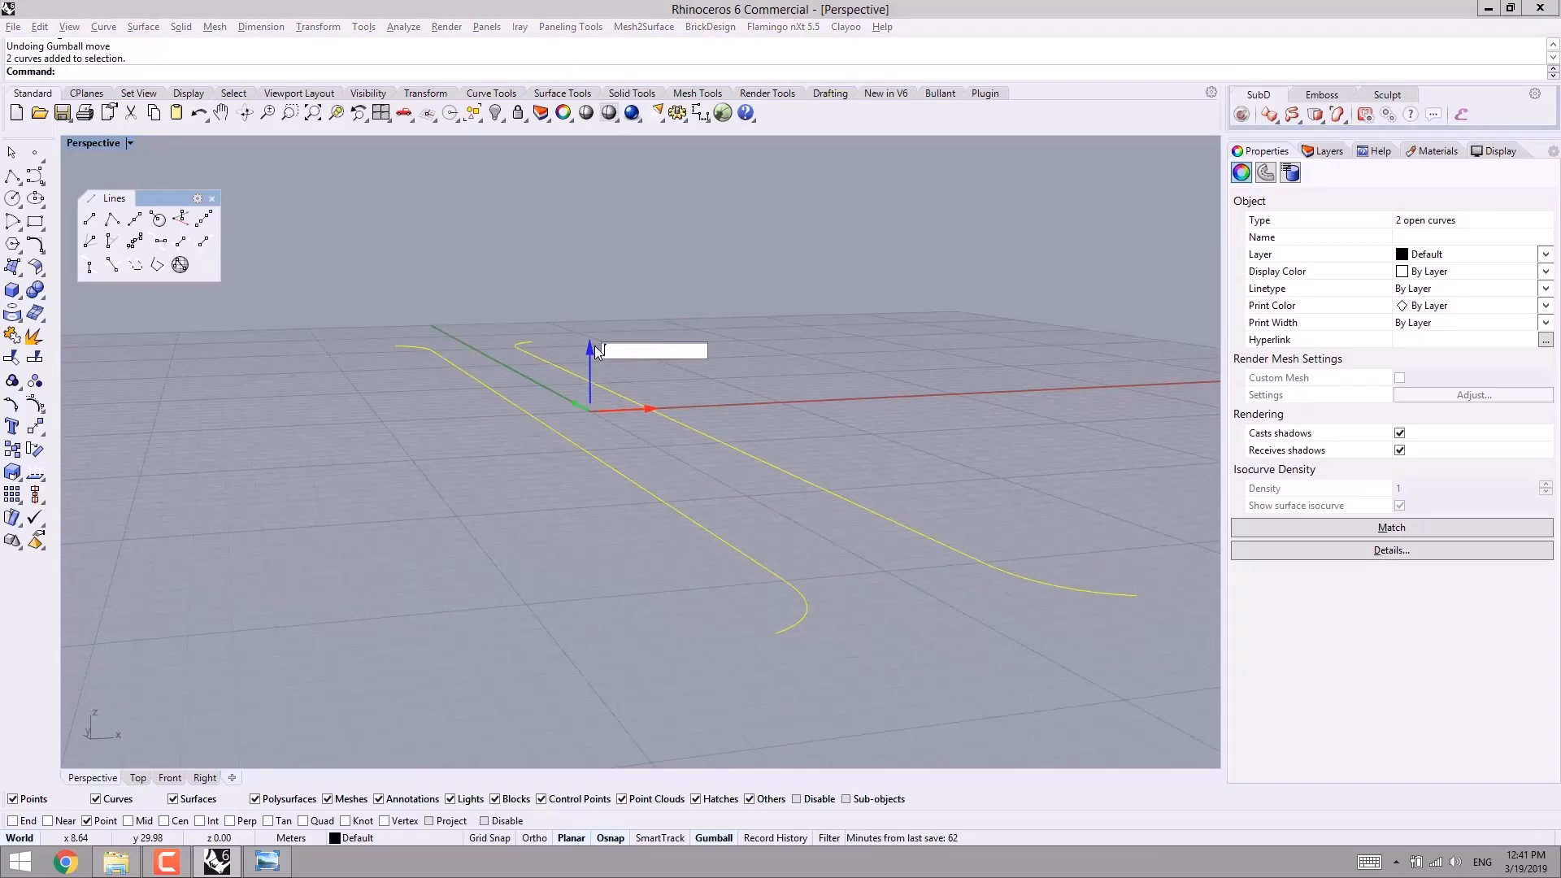
text(1)
key(Return)
right_drag(593, 344, 618, 468)
- Check the railing's outward lean in the reference photo and scale the raised curves slightly wider across the deck
click(266, 861)
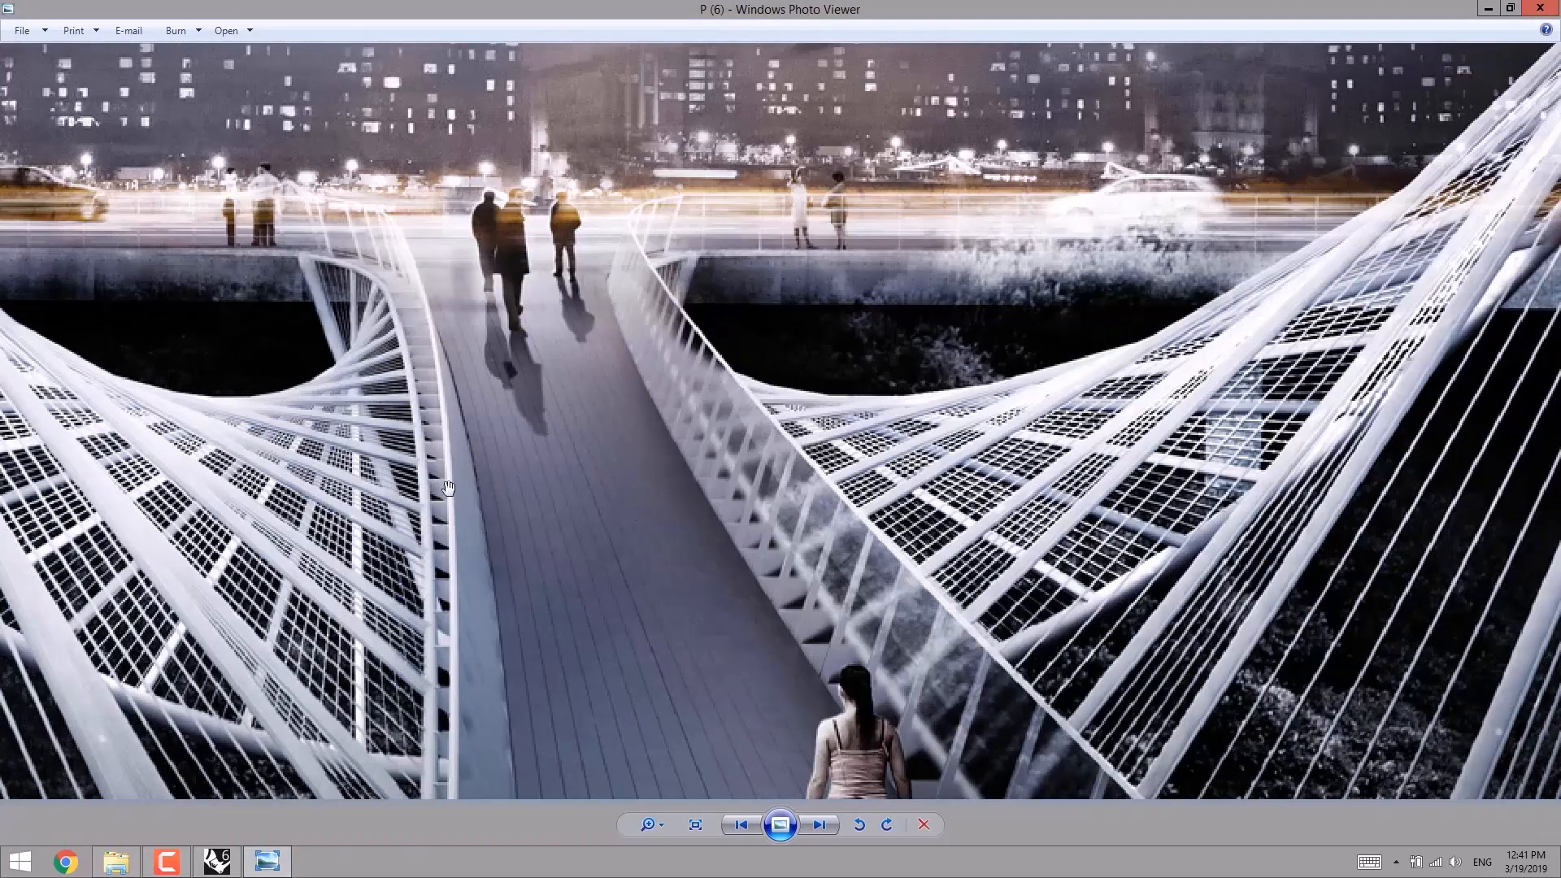
click(1485, 8)
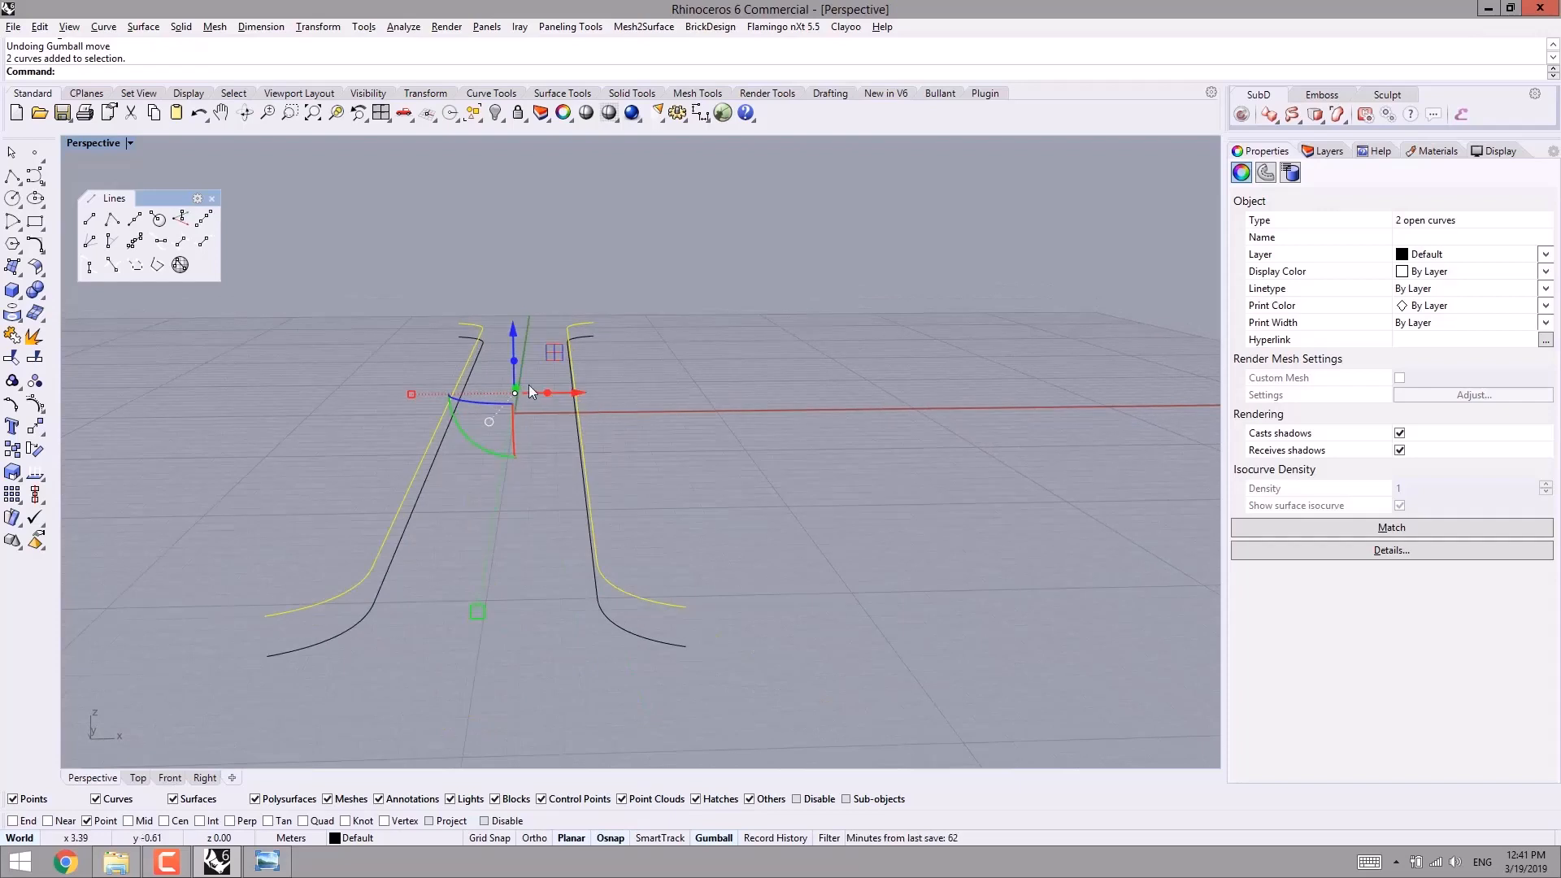
drag(412, 395, 402, 395)
drag(400, 397, 400, 396)
right_drag(417, 443, 470, 450)
click(563, 483)
right_drag(562, 483, 356, 665)
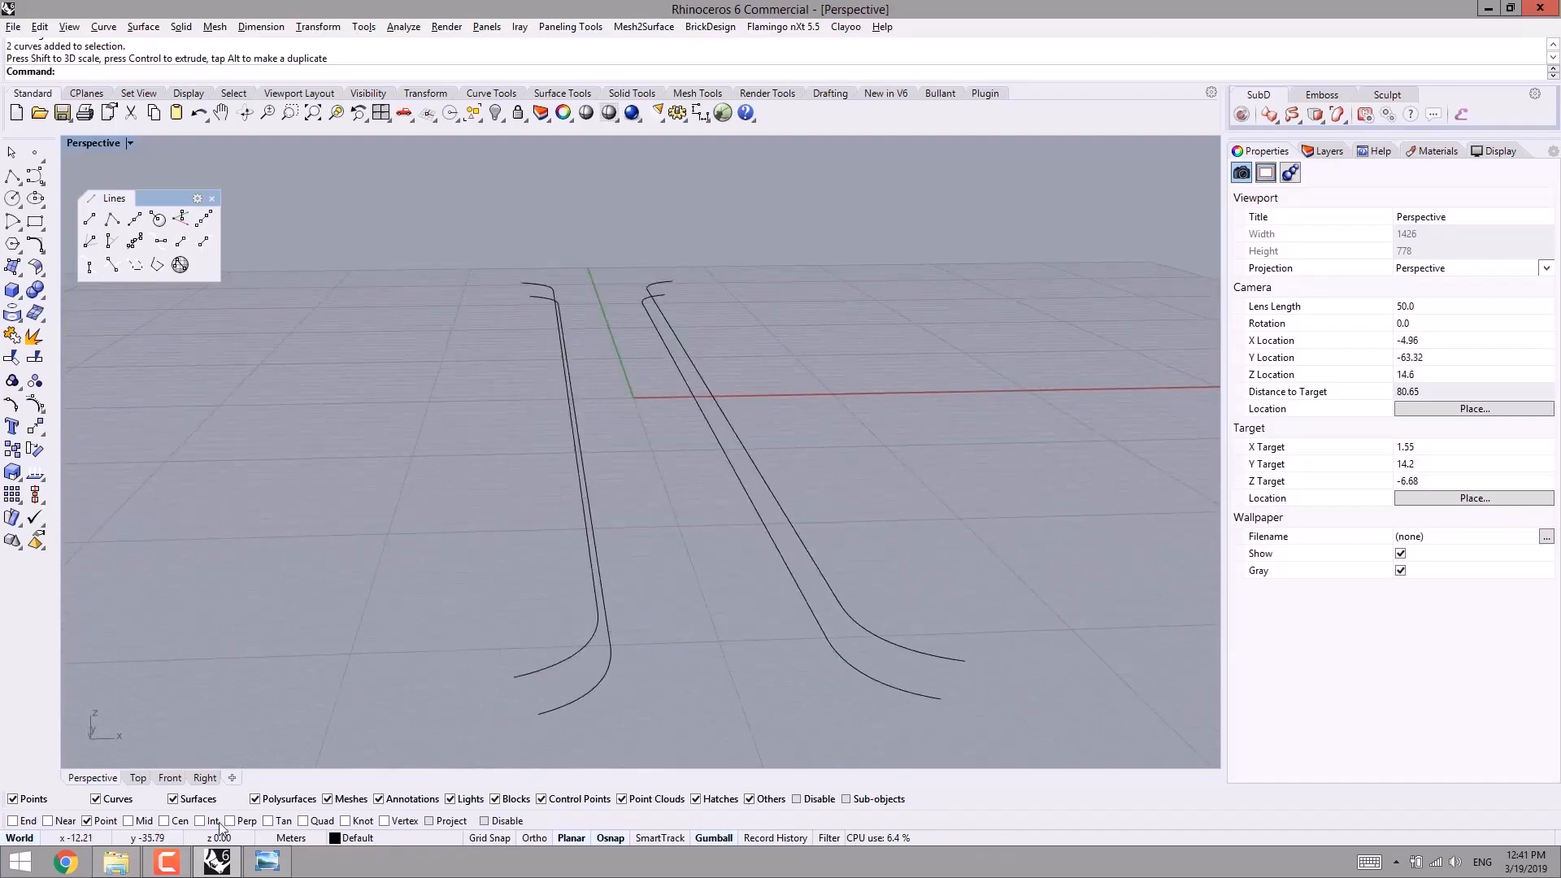
- Examine the railing posts in the bridge photo in Windows Photo Viewer and return to Rhinoceros
click(267, 860)
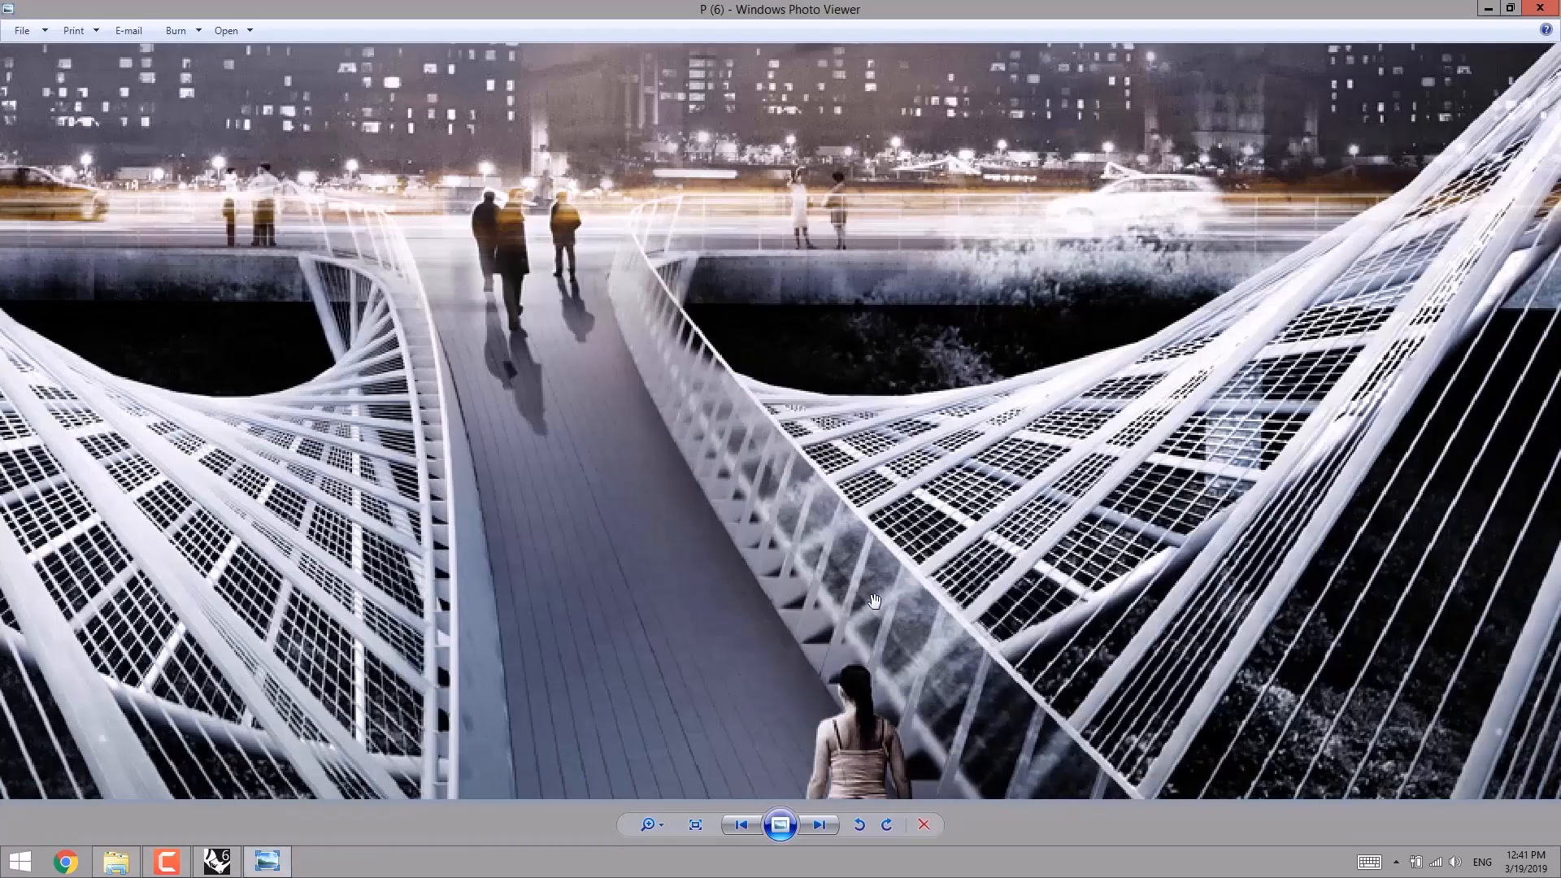
drag(874, 601, 951, 414)
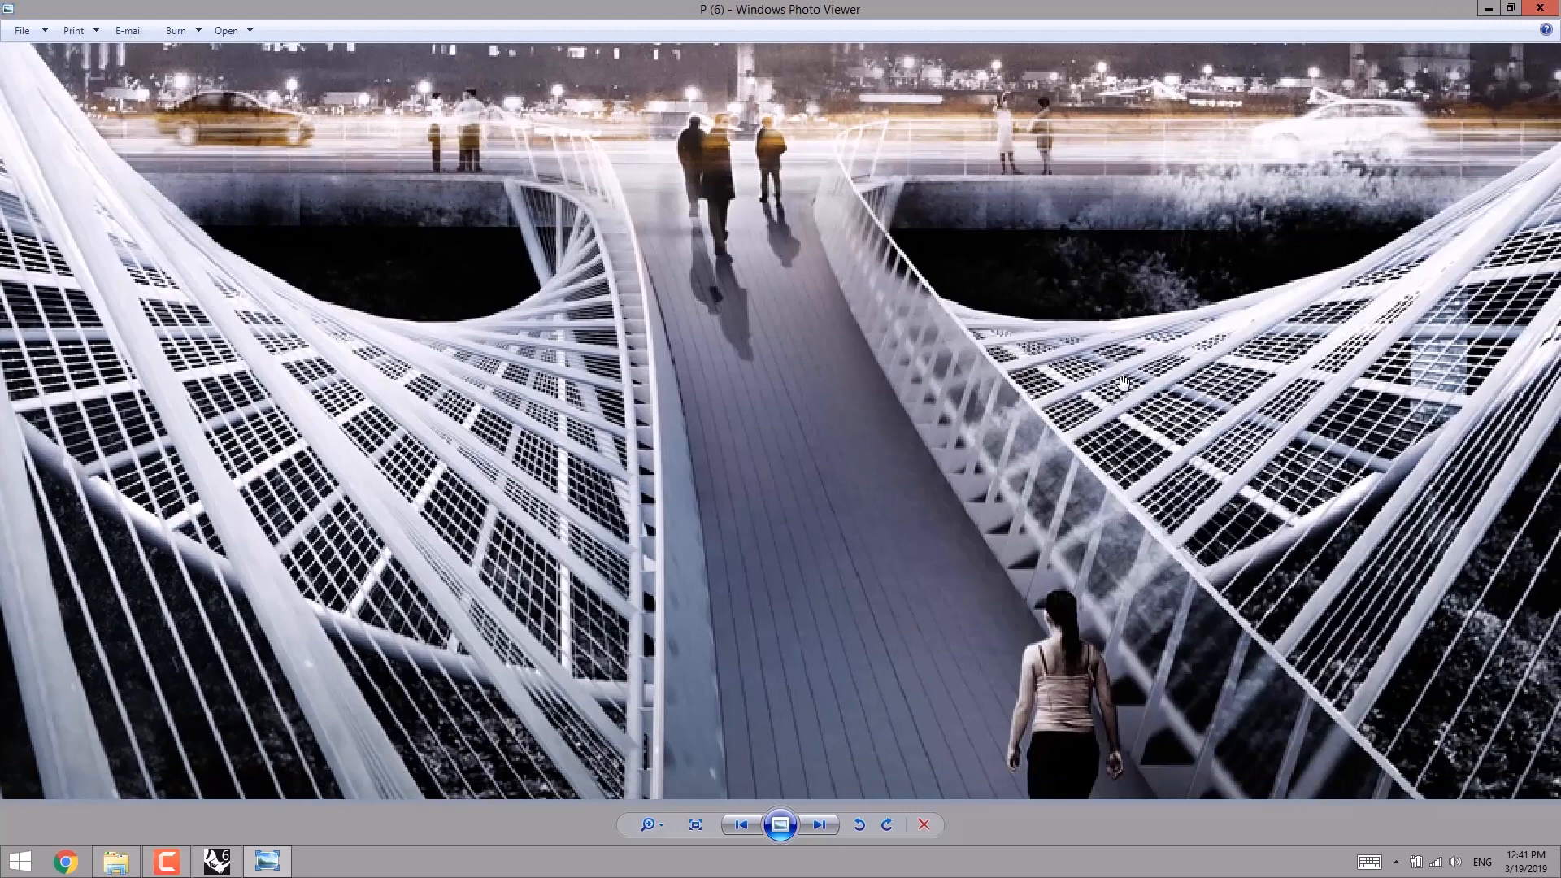
click(1485, 7)
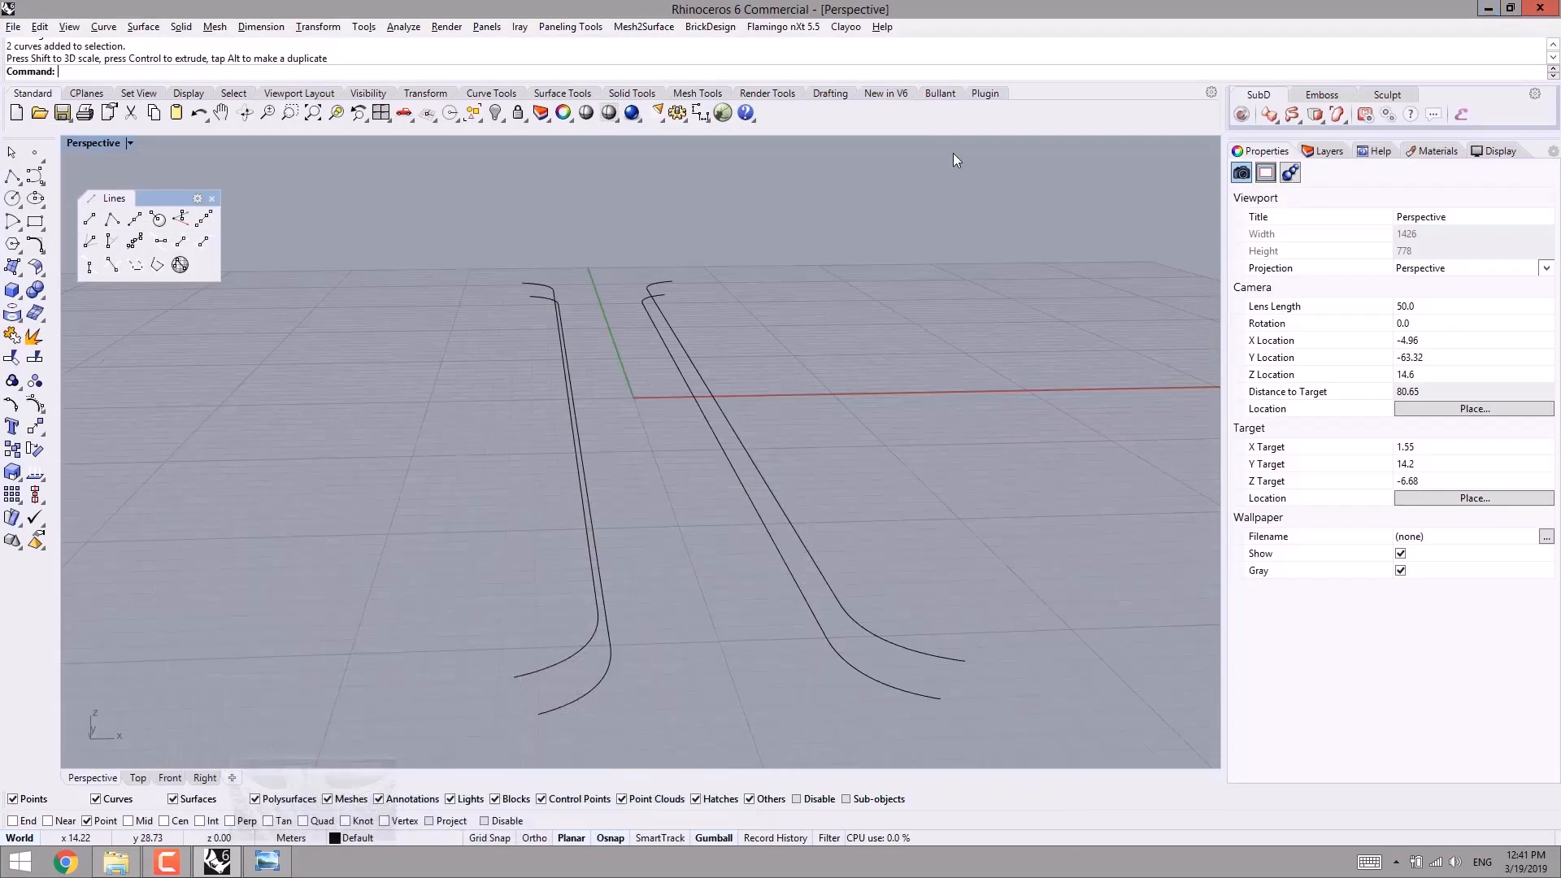
- Divide all four deck-edge and handrail curves into 72 segments each with points
right_drag(953, 153, 754, 481)
drag(754, 480, 348, 416)
click(43, 161)
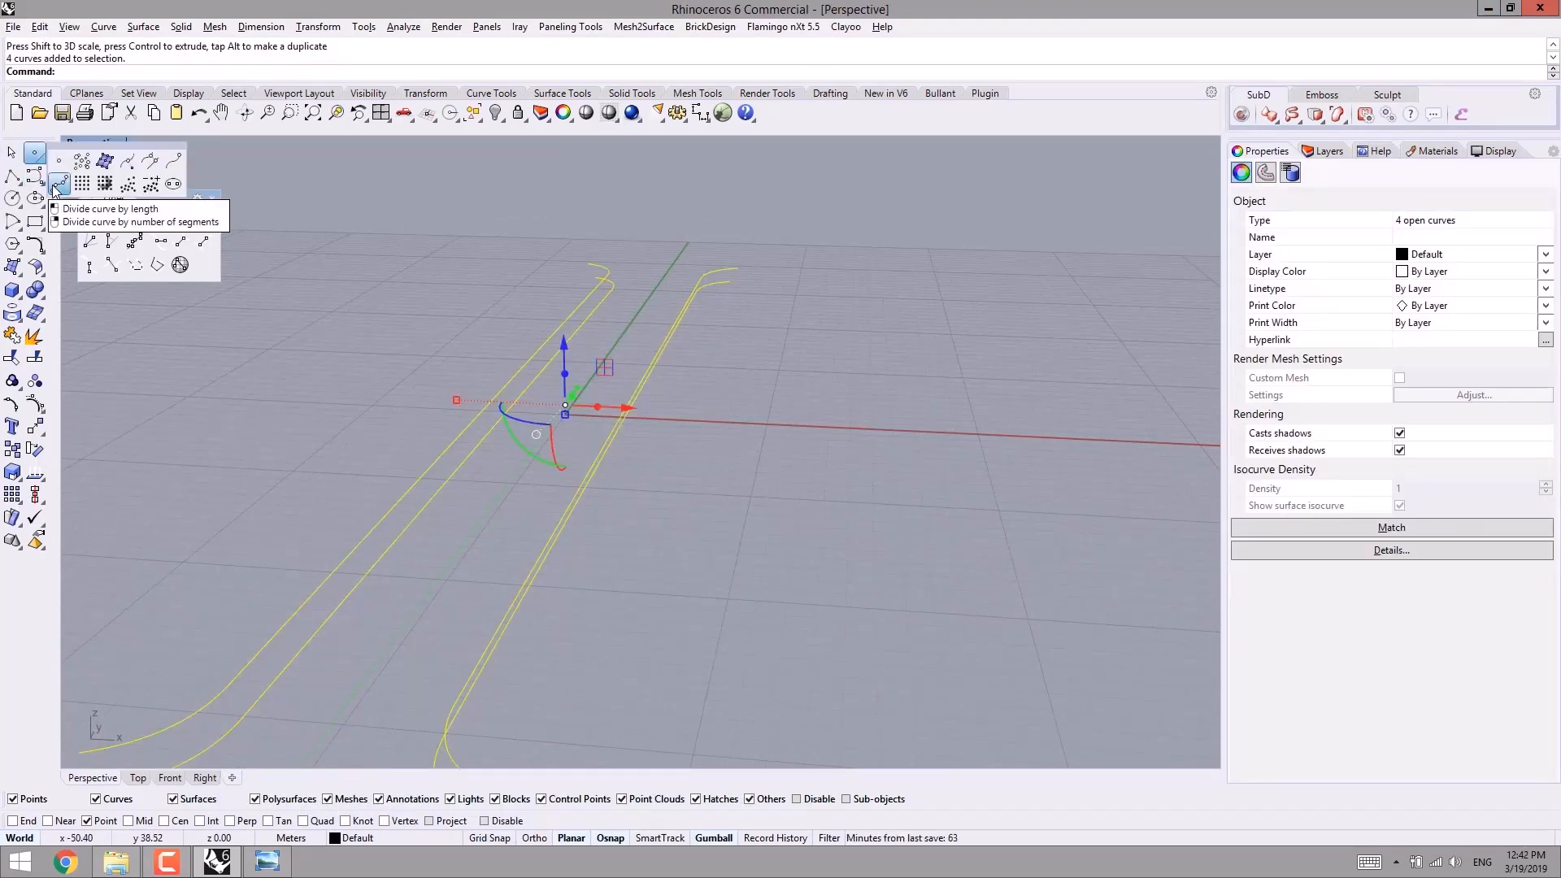
click(57, 185)
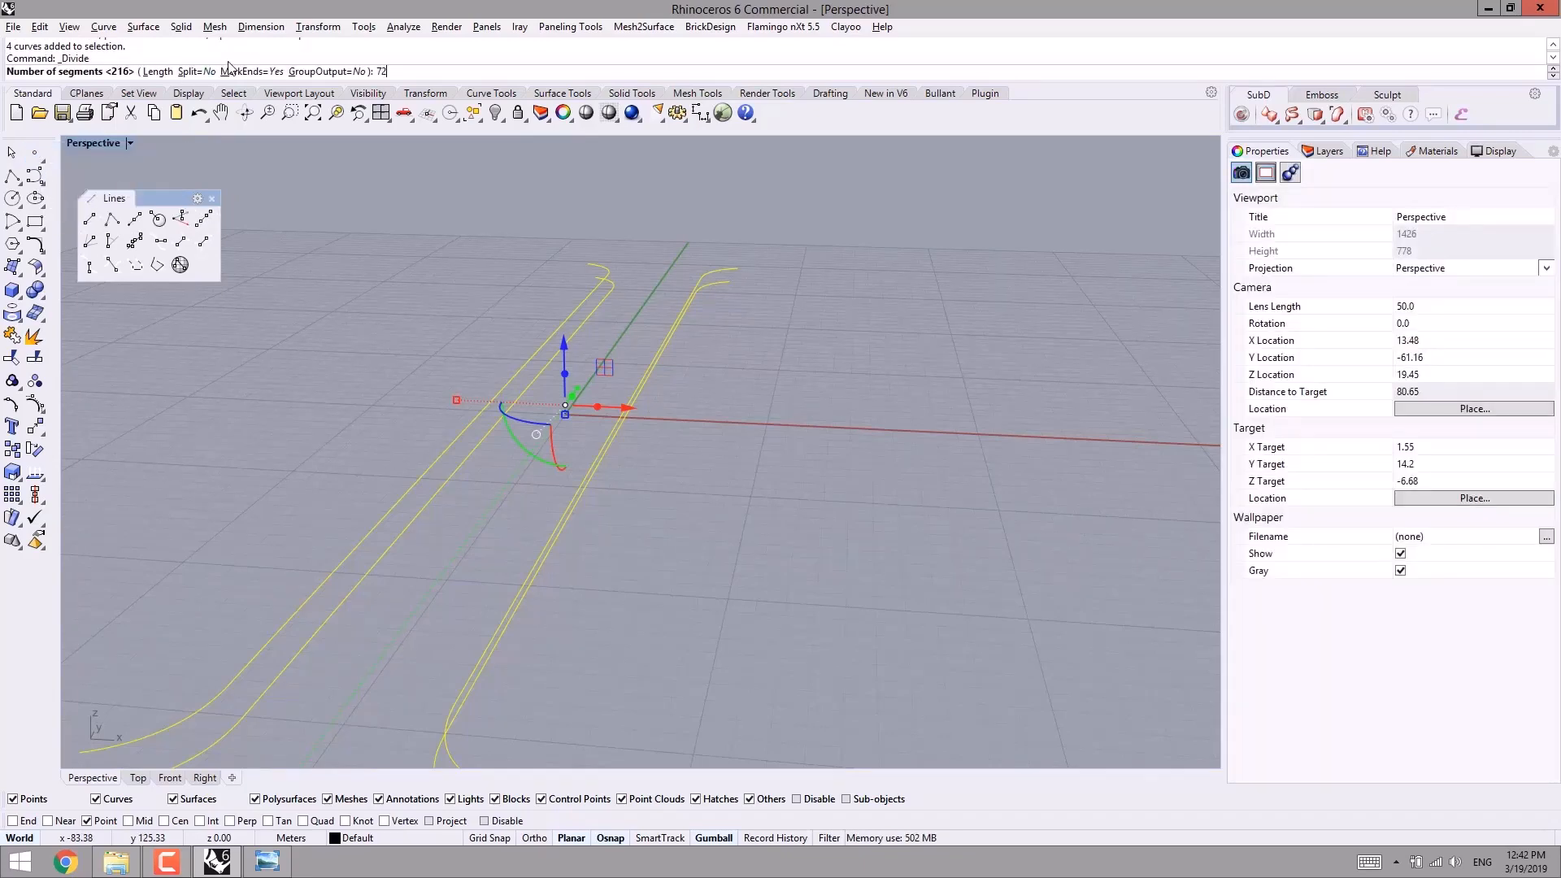
text(72)
key(Return)
click(824, 421)
- Select the newly created division points with SelLast and group them
mouse_move(669, 512)
right_down()
mouse_move(641, 497)
mouse_move(721, 491)
mouse_move(687, 494)
right_up()
middle_click(761, 427)
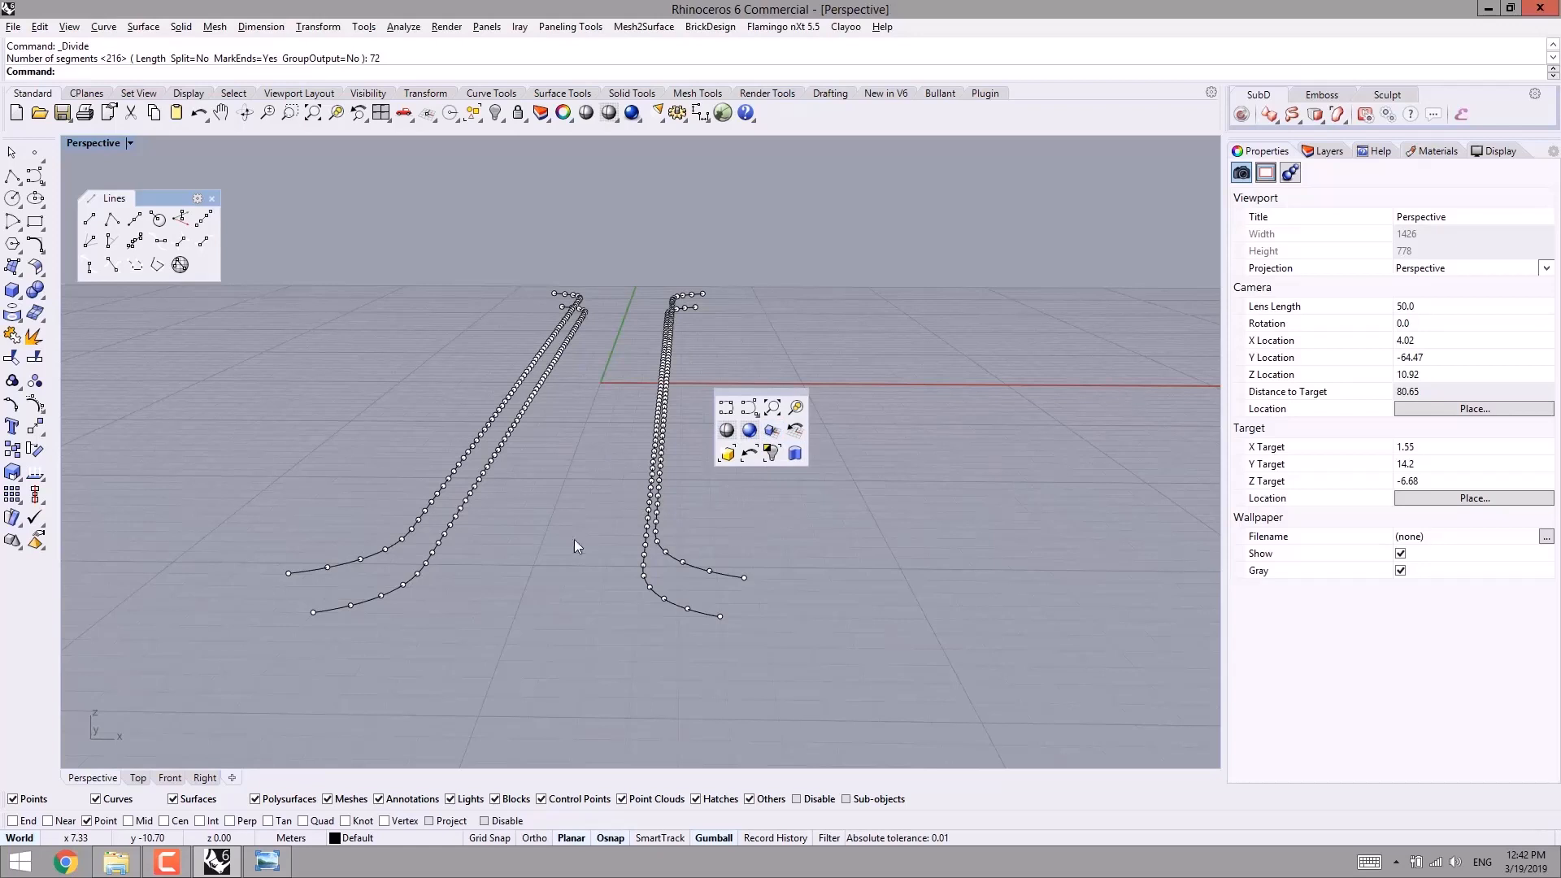
click(725, 454)
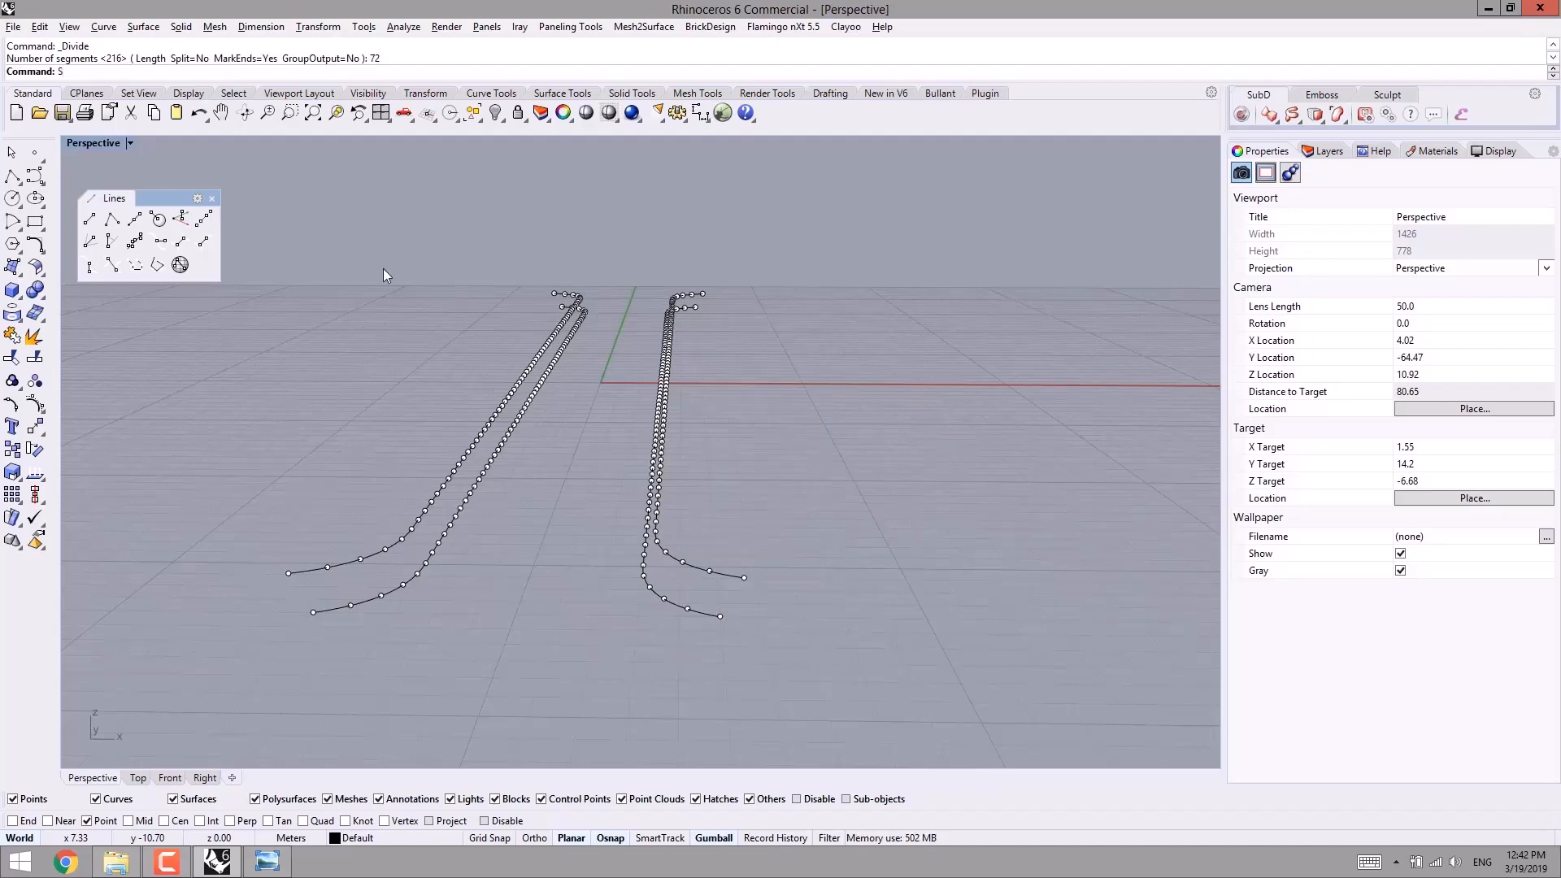
text(elLast)
key(Return)
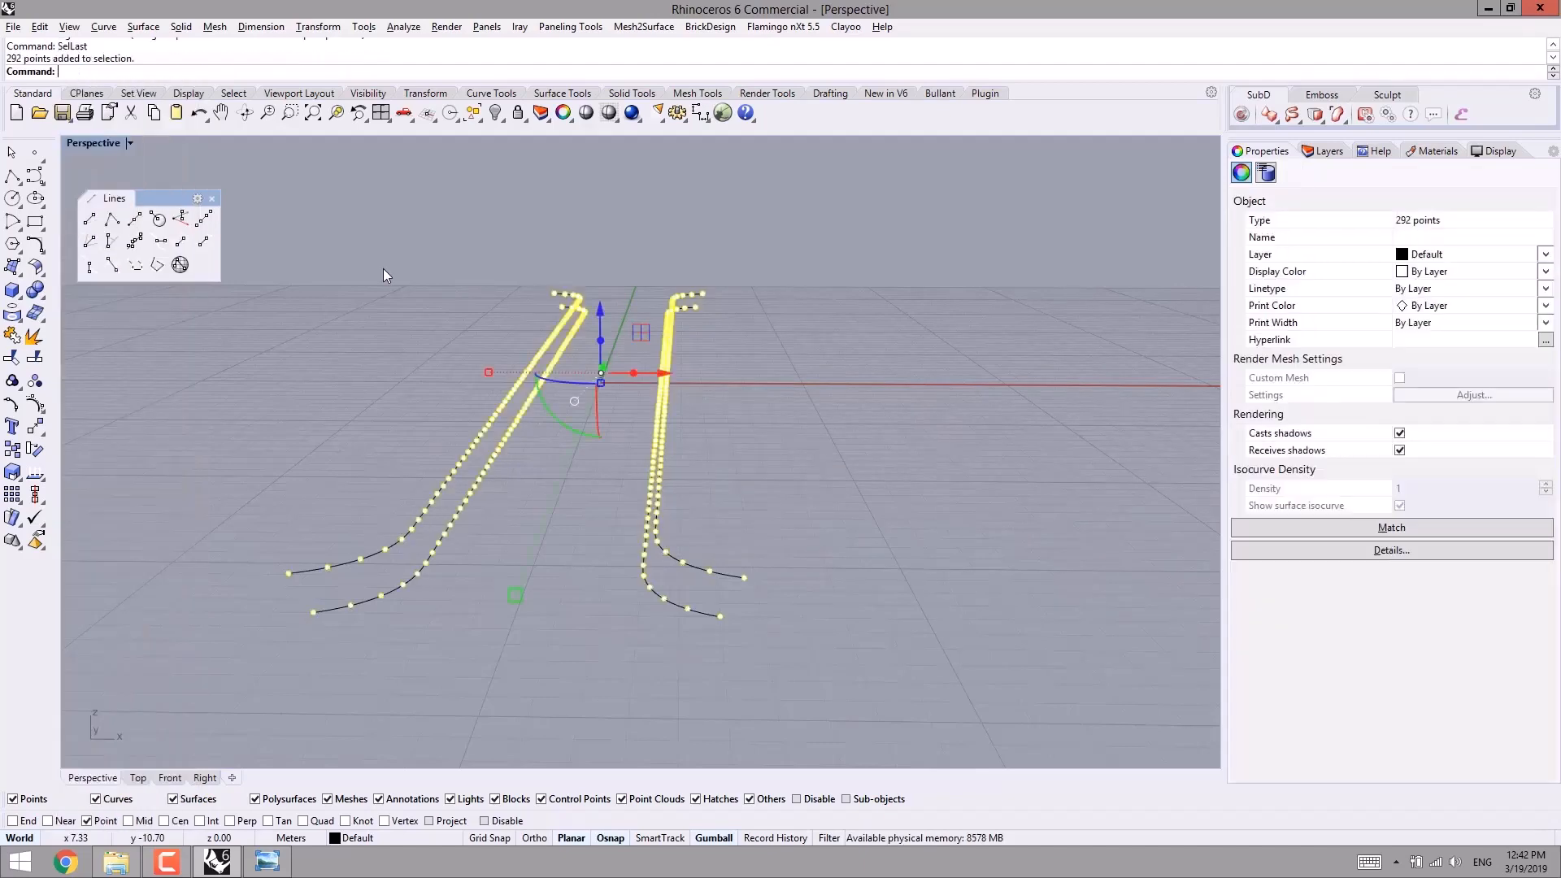
key(ctrl+g)
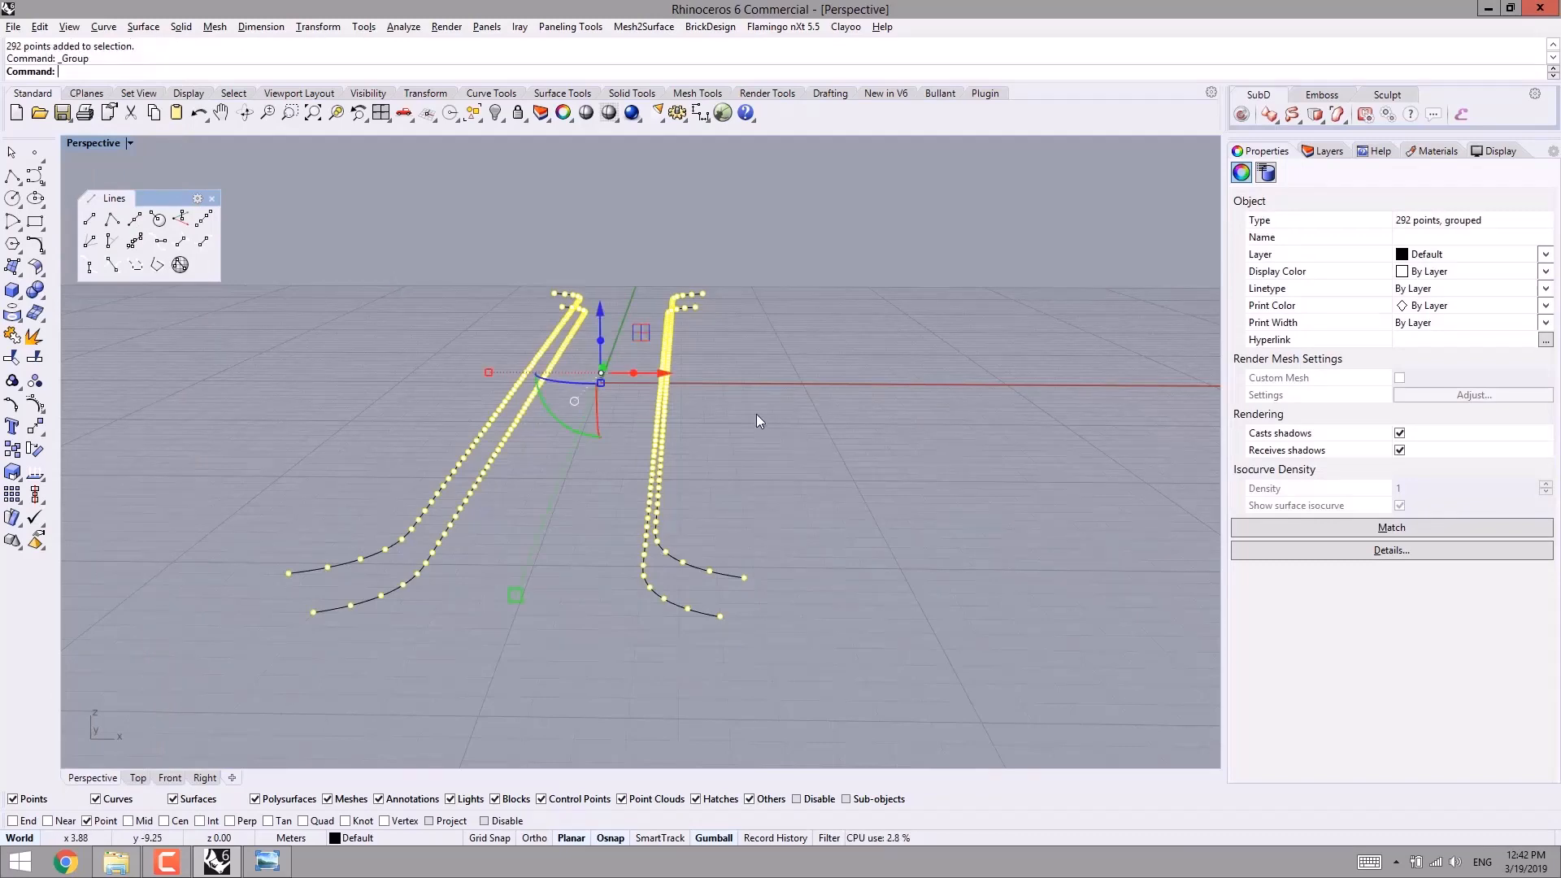
key(Escape)
right_drag(755, 413, 693, 428)
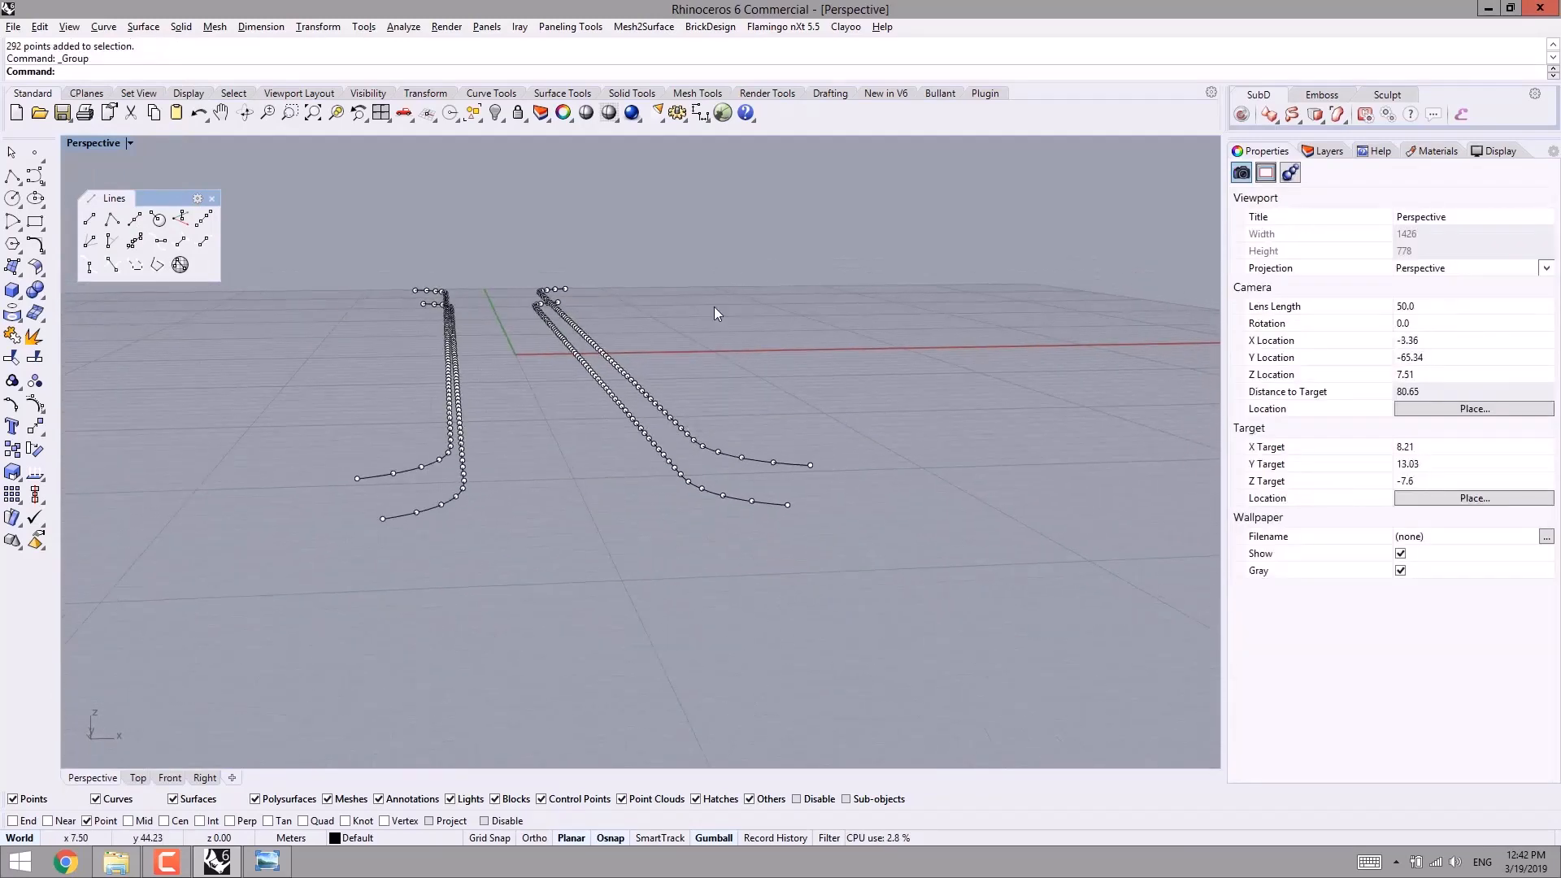
right_drag(714, 306, 772, 512)
shift+right_drag(615, 338, 557, 406)
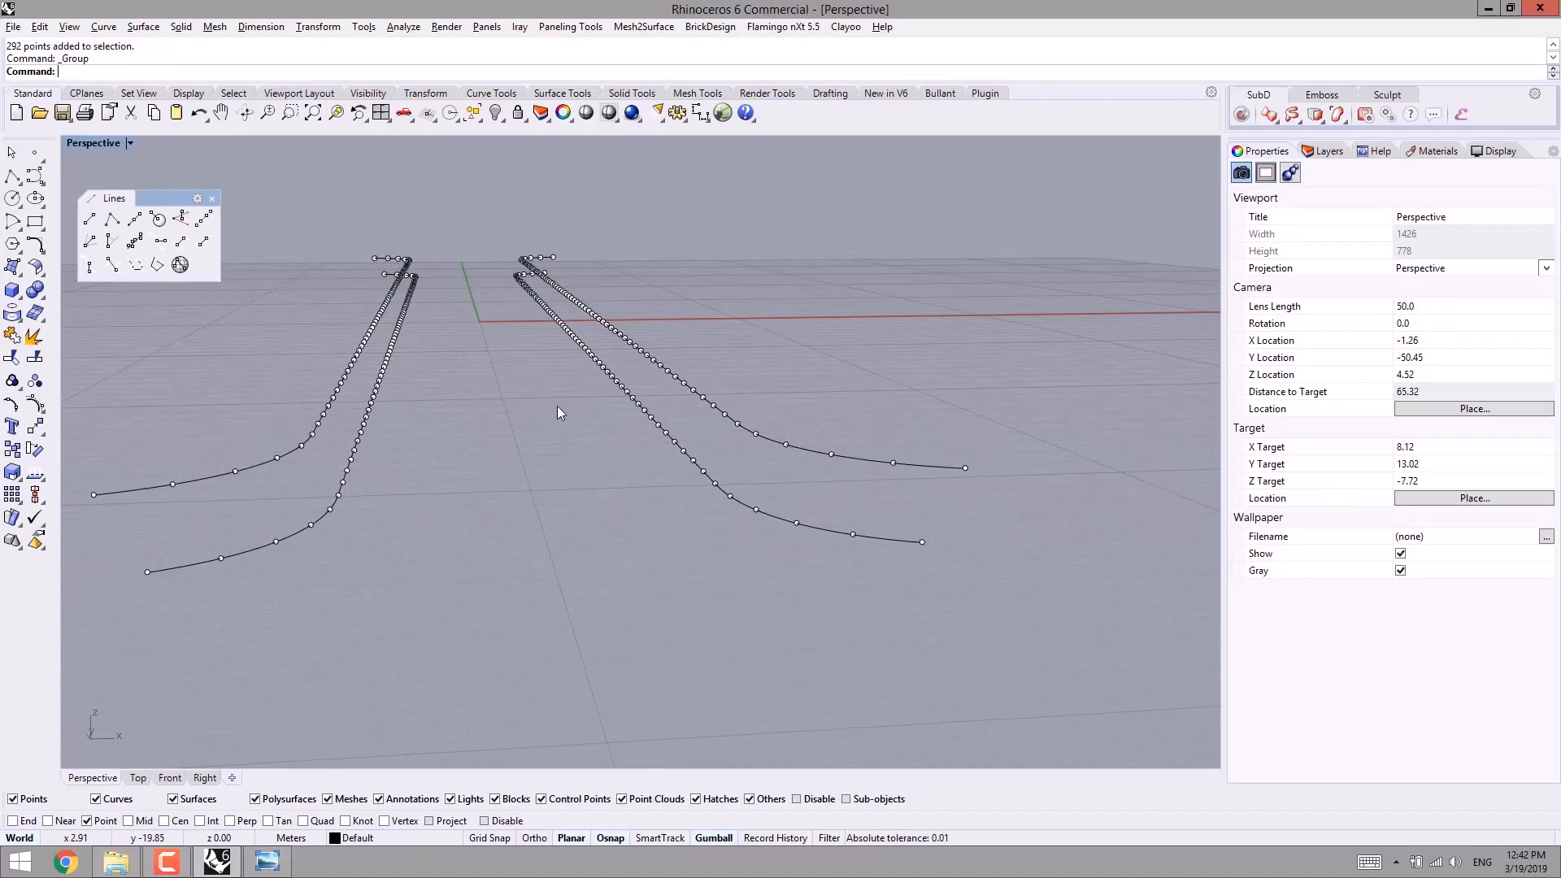
click(91, 226)
scroll(460, 450, down, 7)
right_drag(460, 449, 431, 511)
scroll(457, 385, up, 8)
scroll(502, 507, up, 4)
scroll(458, 474, down, 6)
key(Escape)
- Draw the first two railing post lines from deck-edge to handrail points at the near end on the positive-X side
scroll(491, 519, down, 6)
shift+right_drag(546, 483, 643, 400)
scroll(489, 520, up, 4)
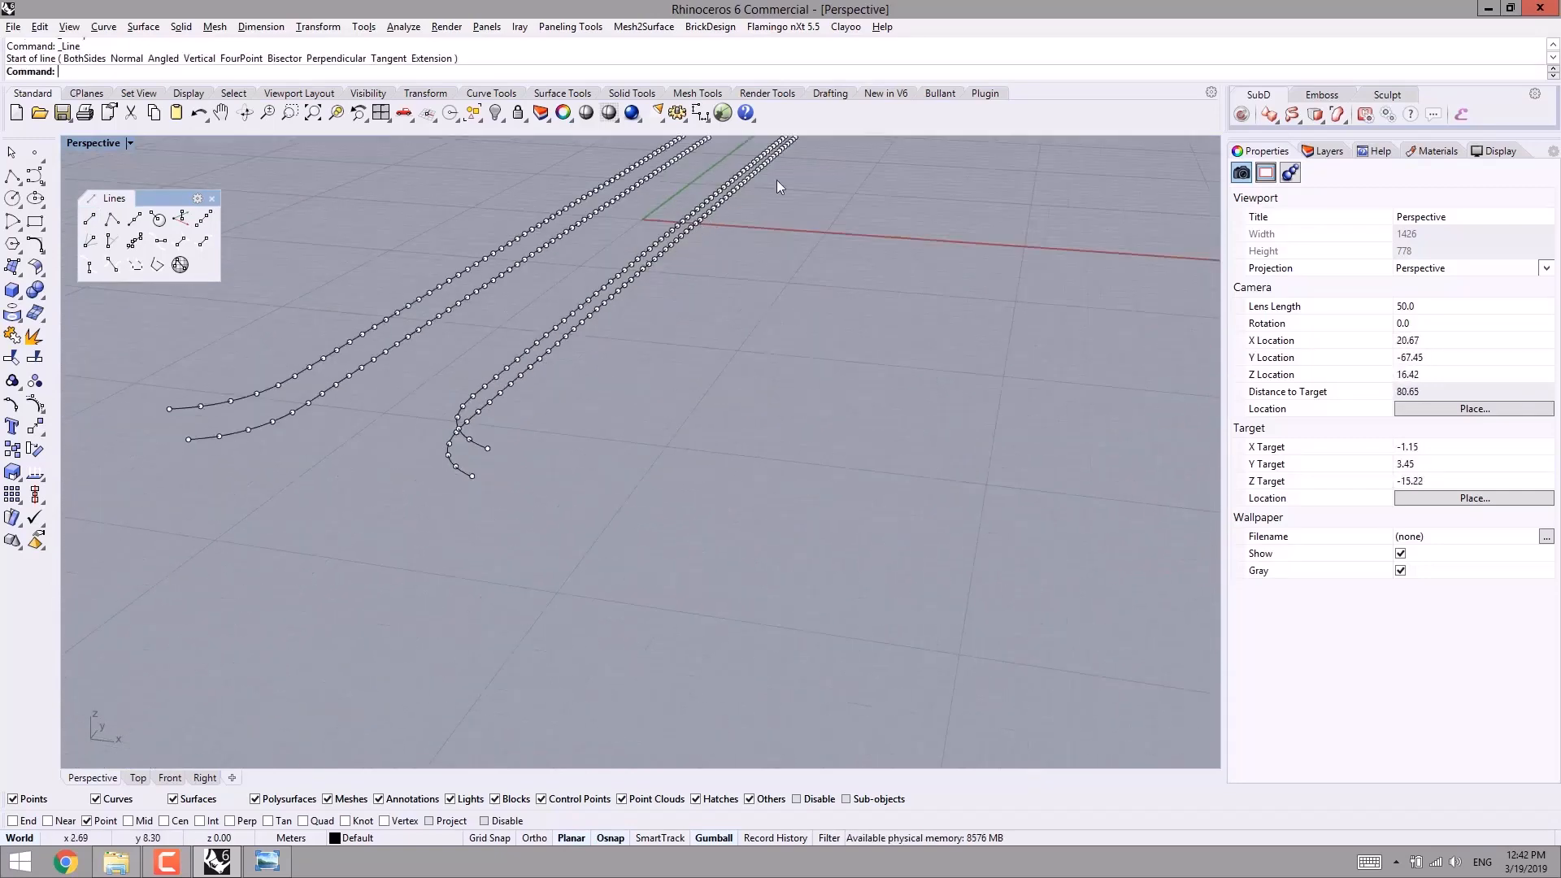
shift+right_drag(640, 361, 691, 416)
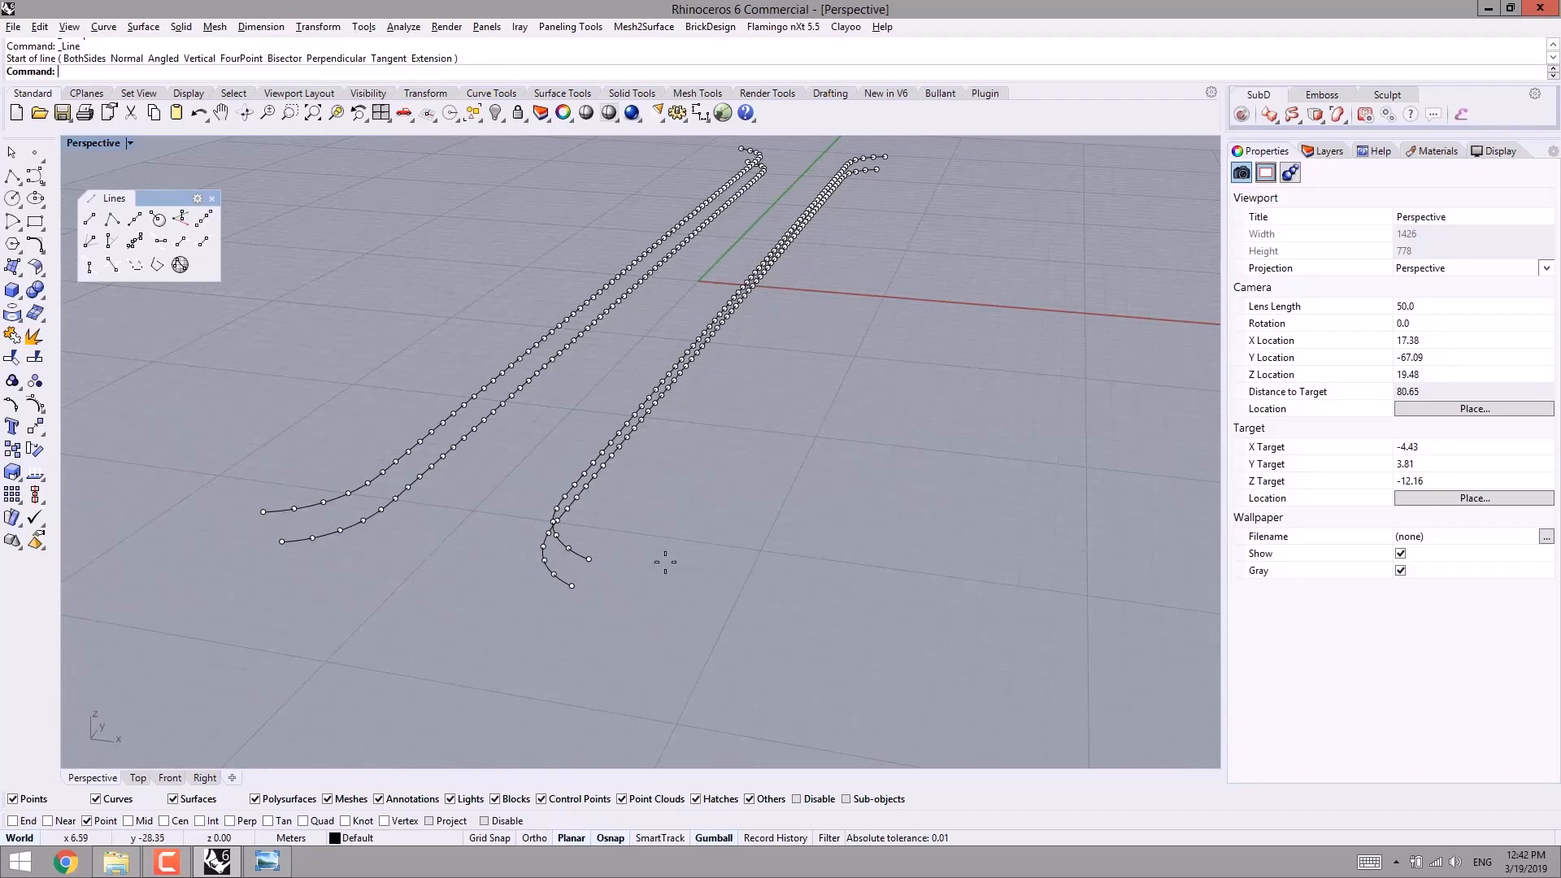
key(Return)
scroll(520, 580, up, 4)
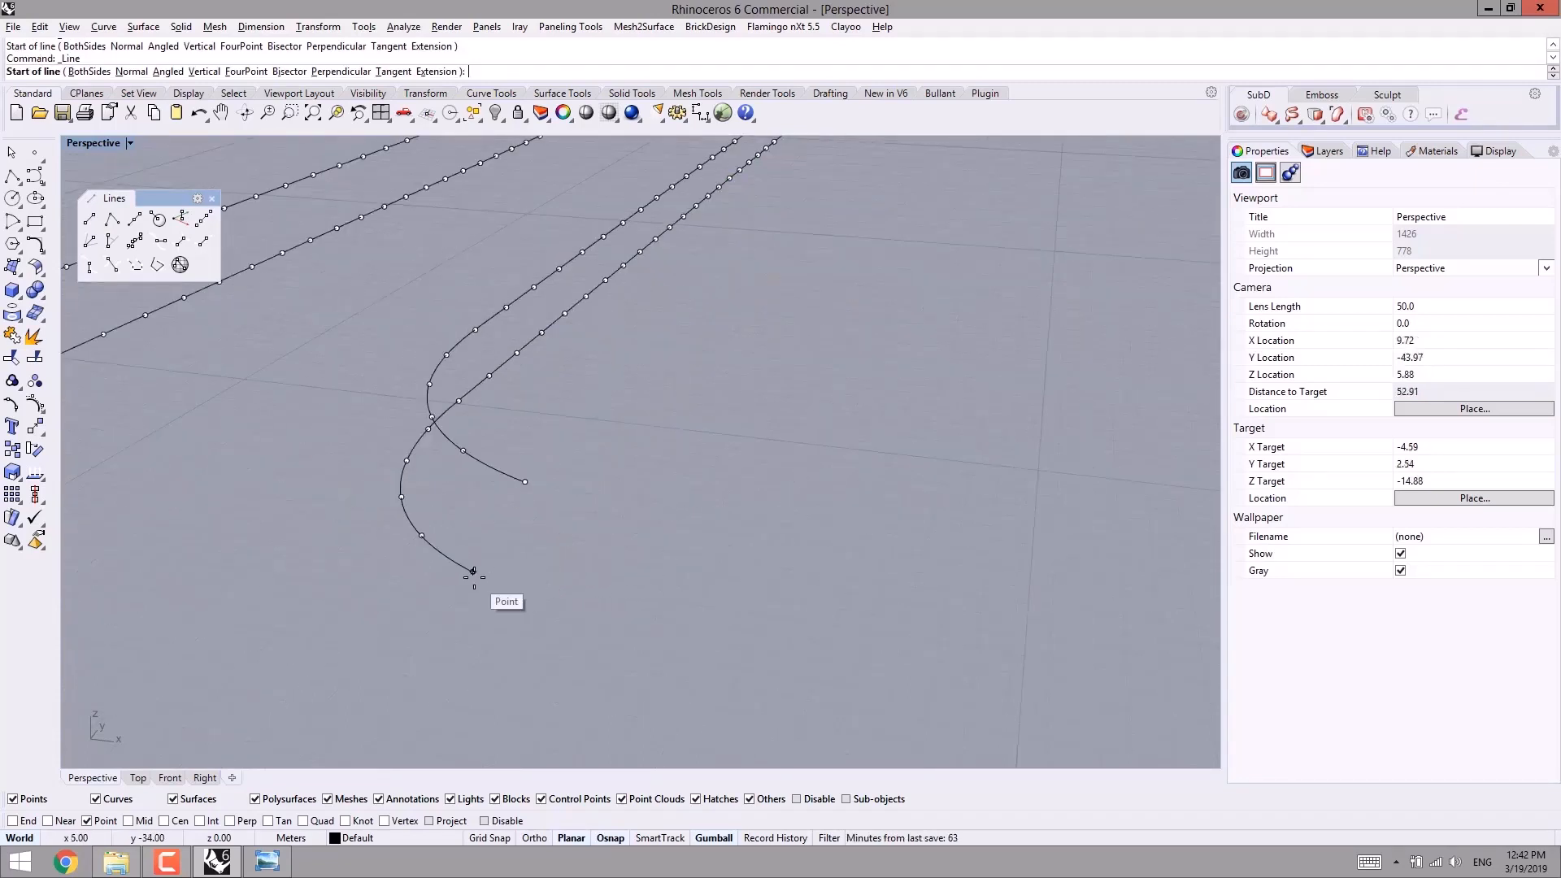
click(473, 571)
click(525, 482)
key(Return)
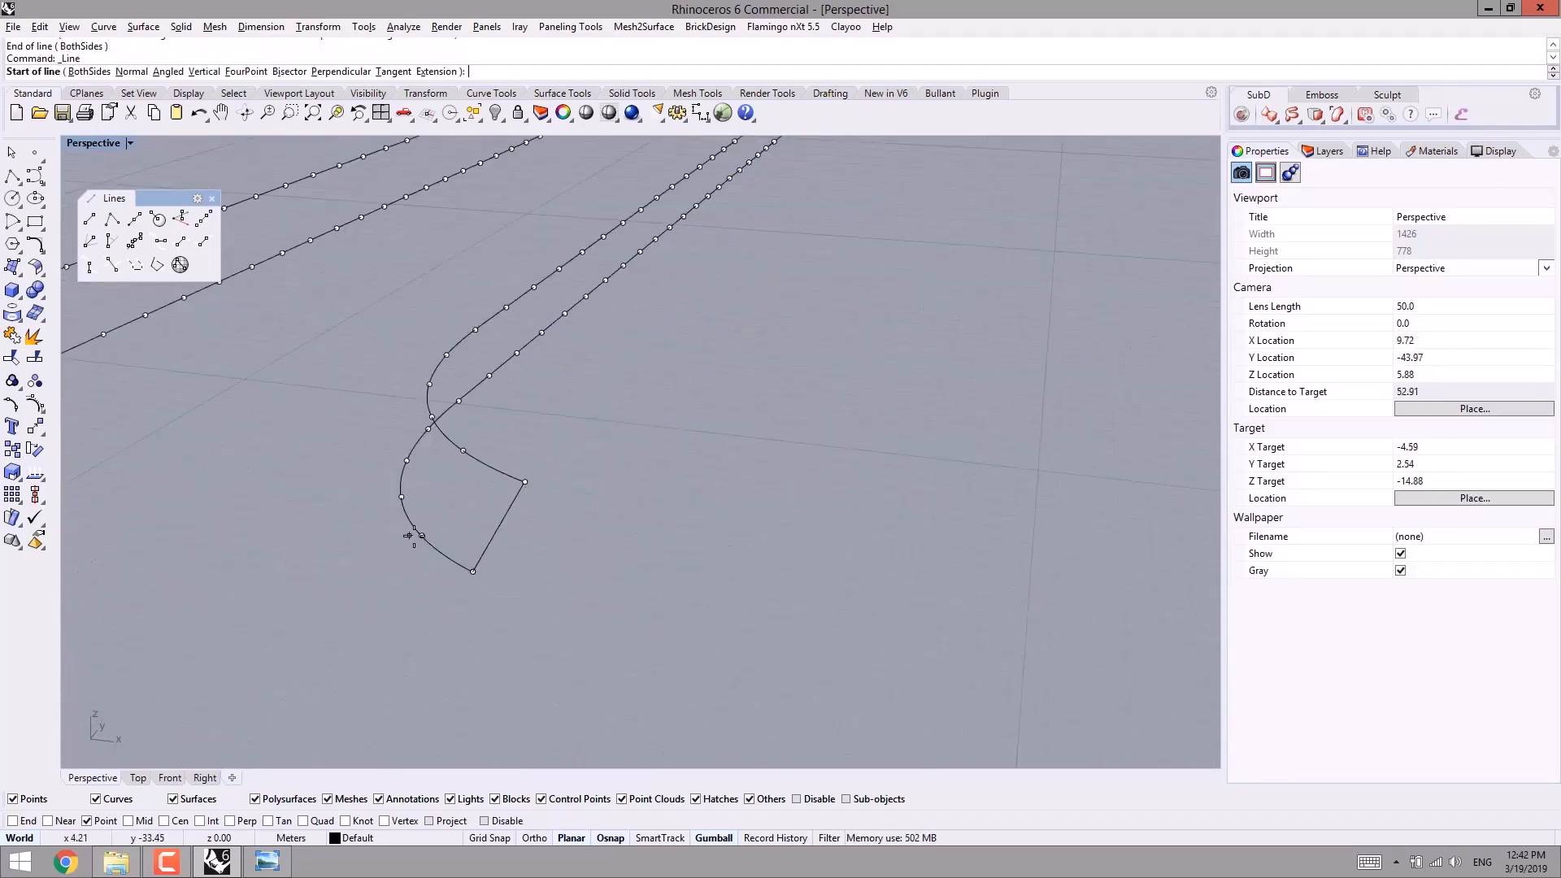
click(422, 535)
click(459, 453)
- Draw the third post line between the matching deck-edge and handrail points on the positive-X side
scroll(478, 512, down, 4)
right_drag(479, 515, 694, 499)
scroll(730, 520, up, 4)
scroll(699, 416, down, 2)
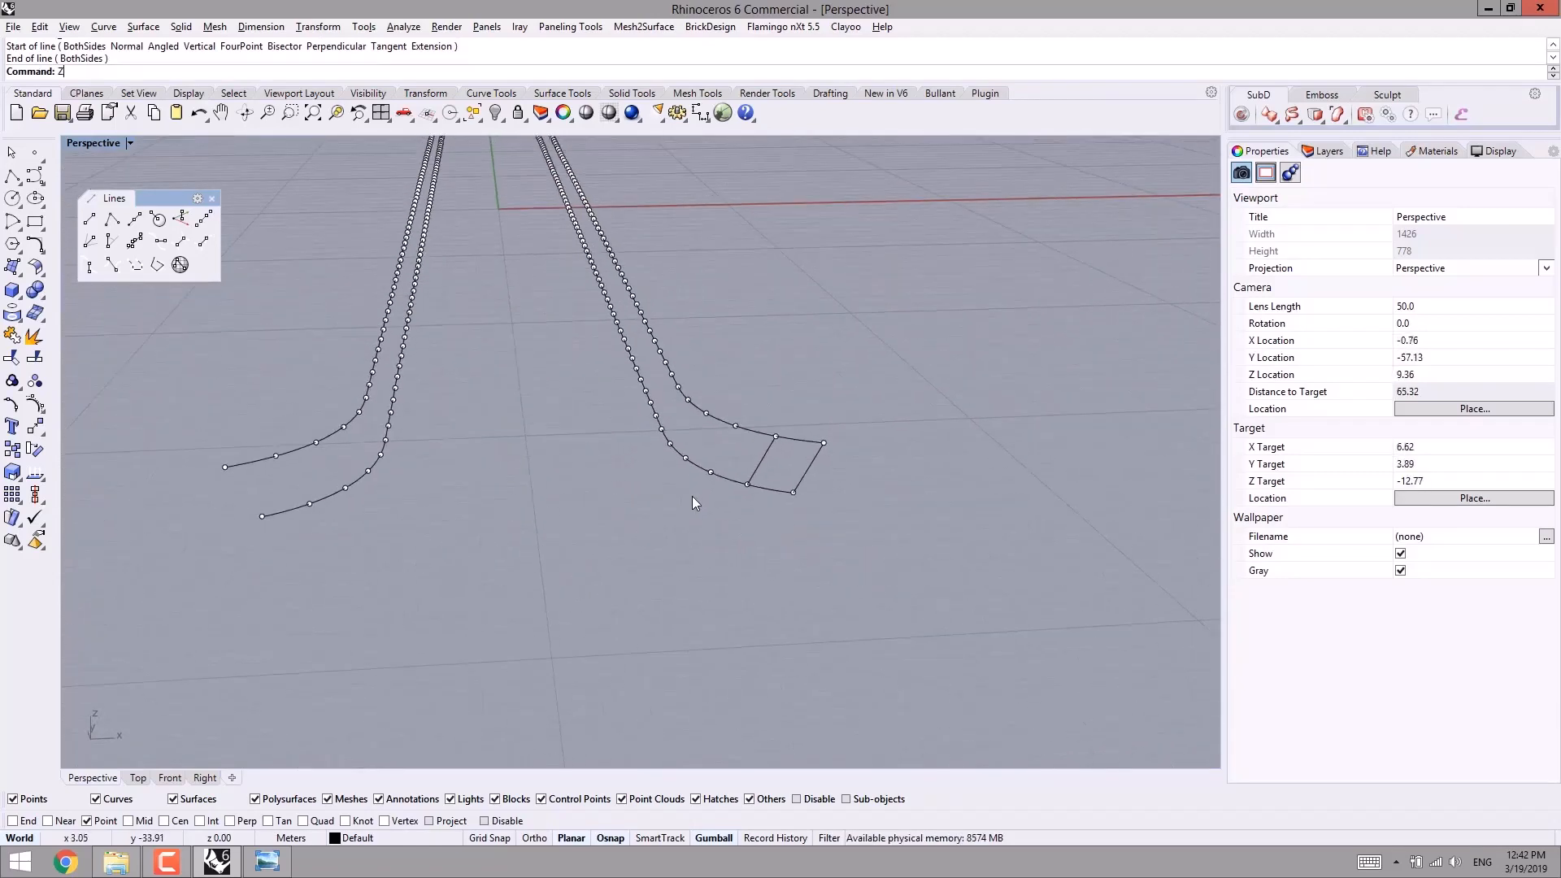
text(E)
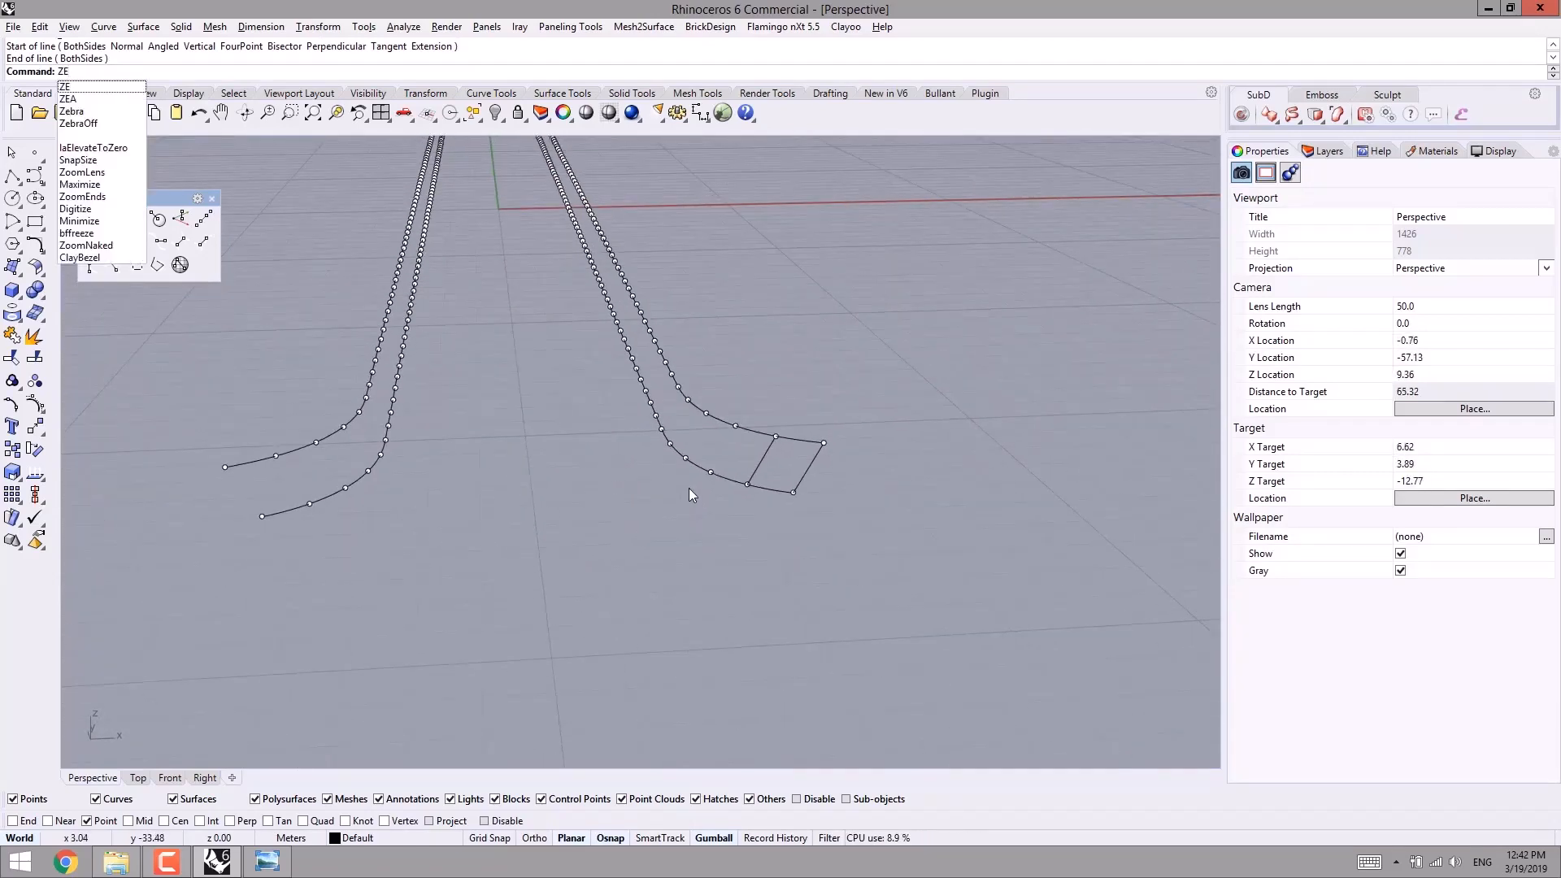
key(Return)
right_drag(715, 538, 722, 487)
scroll(815, 515, up, 4)
right_drag(831, 527, 847, 534)
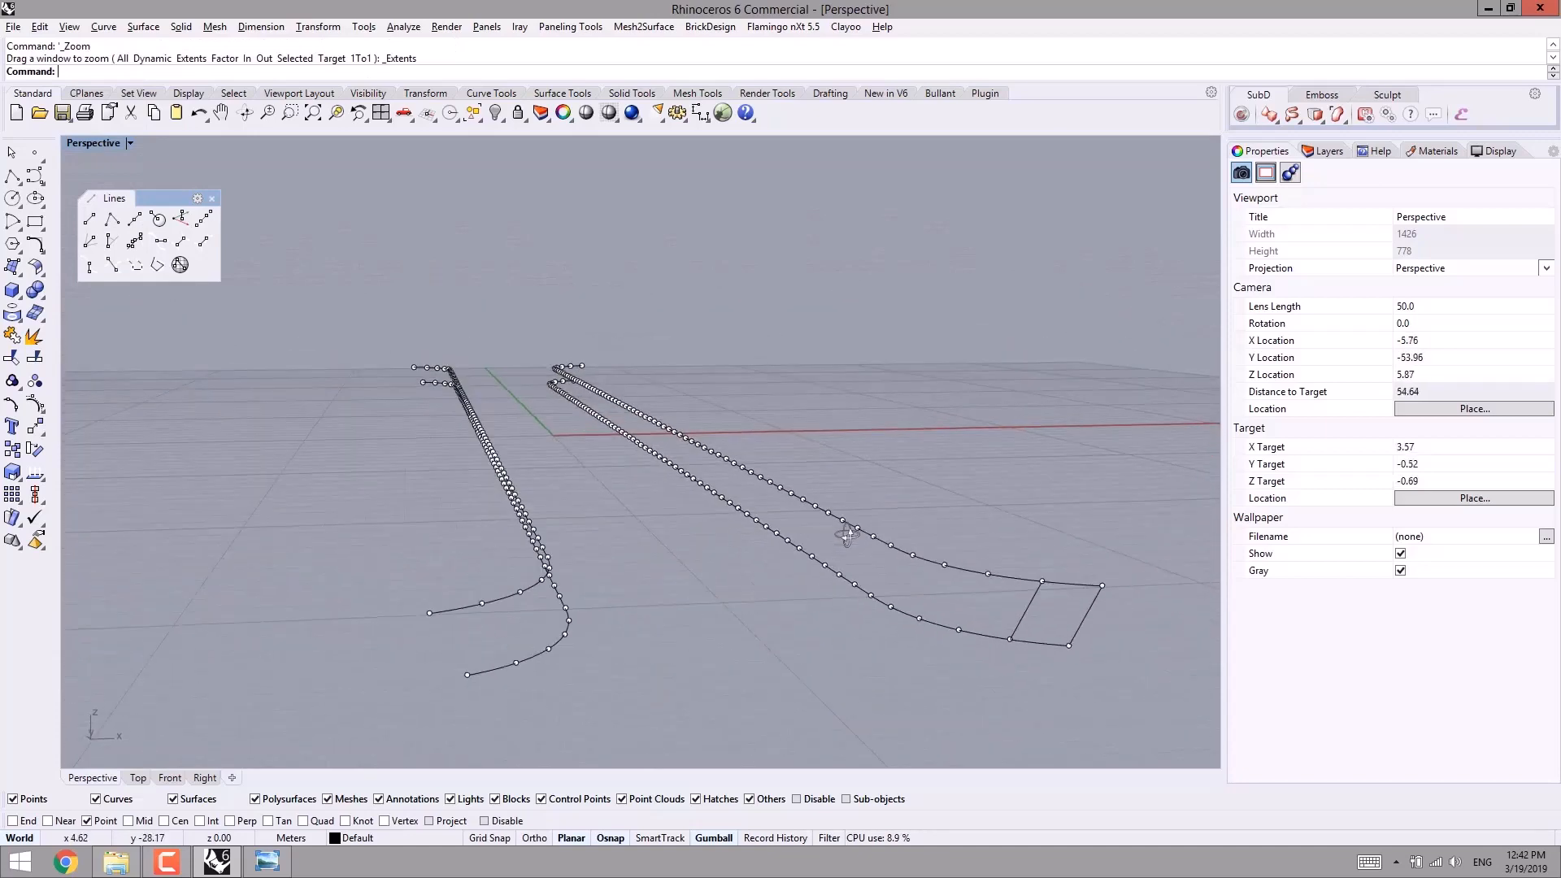
shift+right_drag(976, 596, 931, 564)
scroll(930, 564, down, 2)
shift+right_drag(775, 528, 663, 545)
scroll(871, 565, up, 3)
scroll(885, 582, down, 4)
click(91, 220)
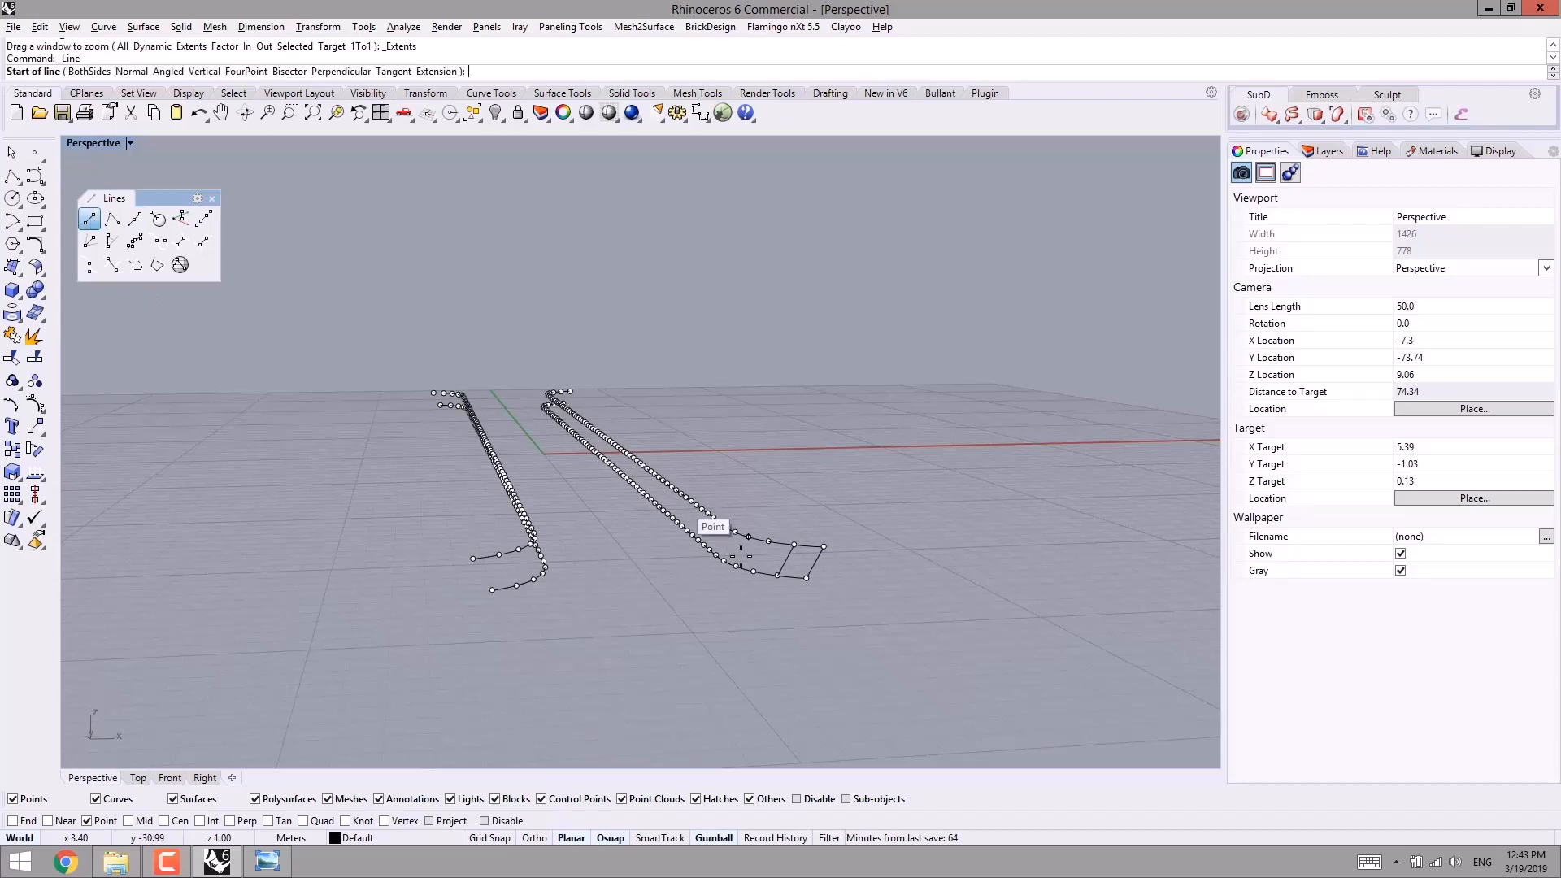
scroll(772, 603, up, 2)
click(752, 565)
click(773, 521)
- Draw four more post lines joining consecutive deck-edge and handrail points around the near bend of the same railing
right_click(773, 524)
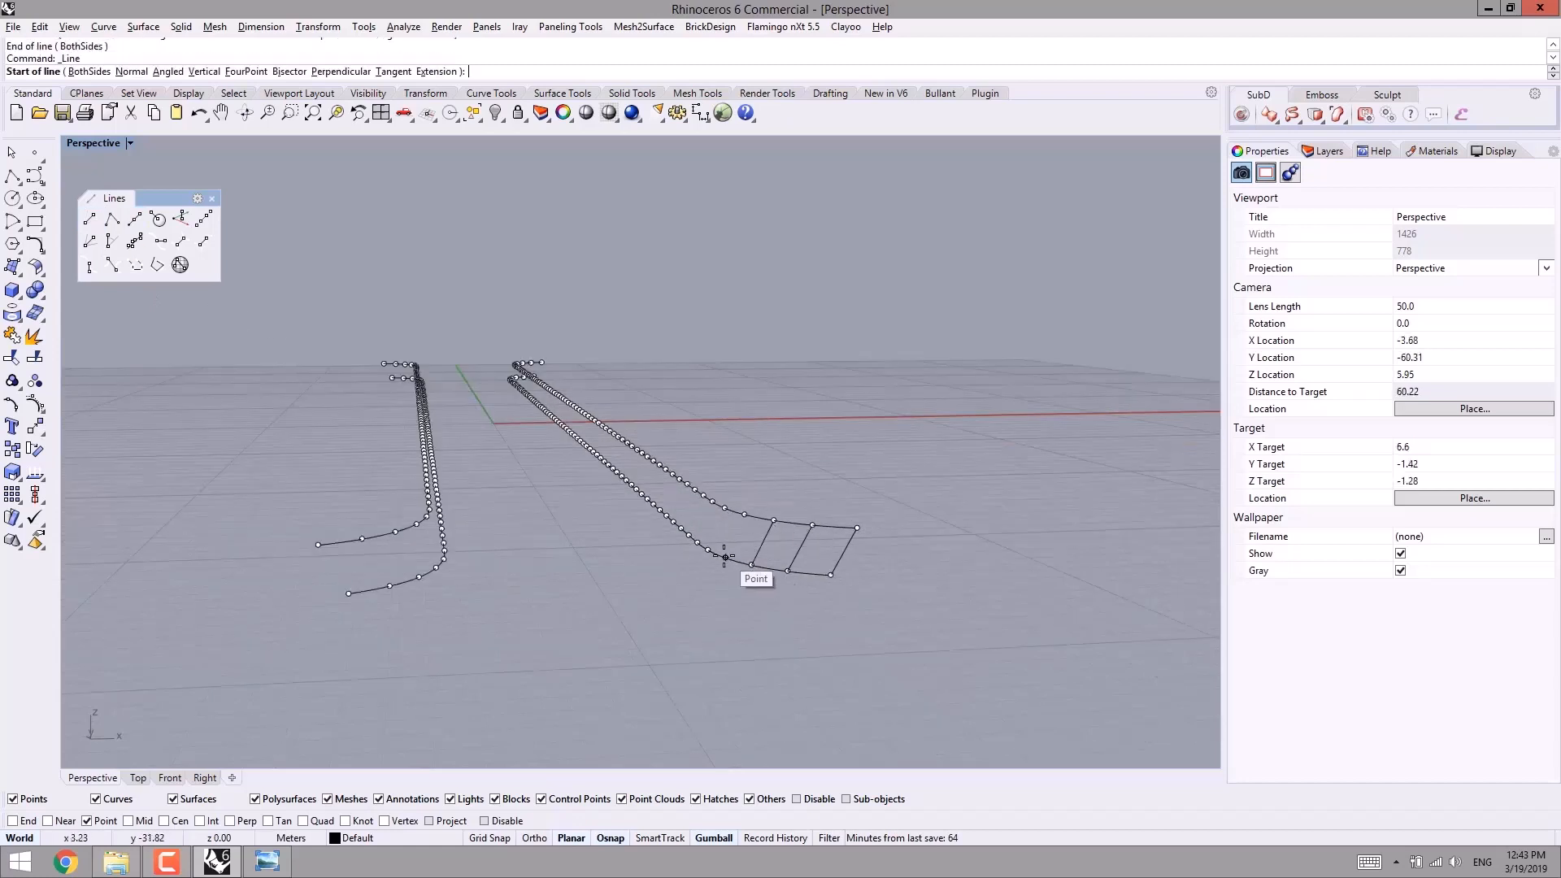
click(725, 557)
click(744, 514)
right_click(716, 549)
click(708, 551)
click(723, 510)
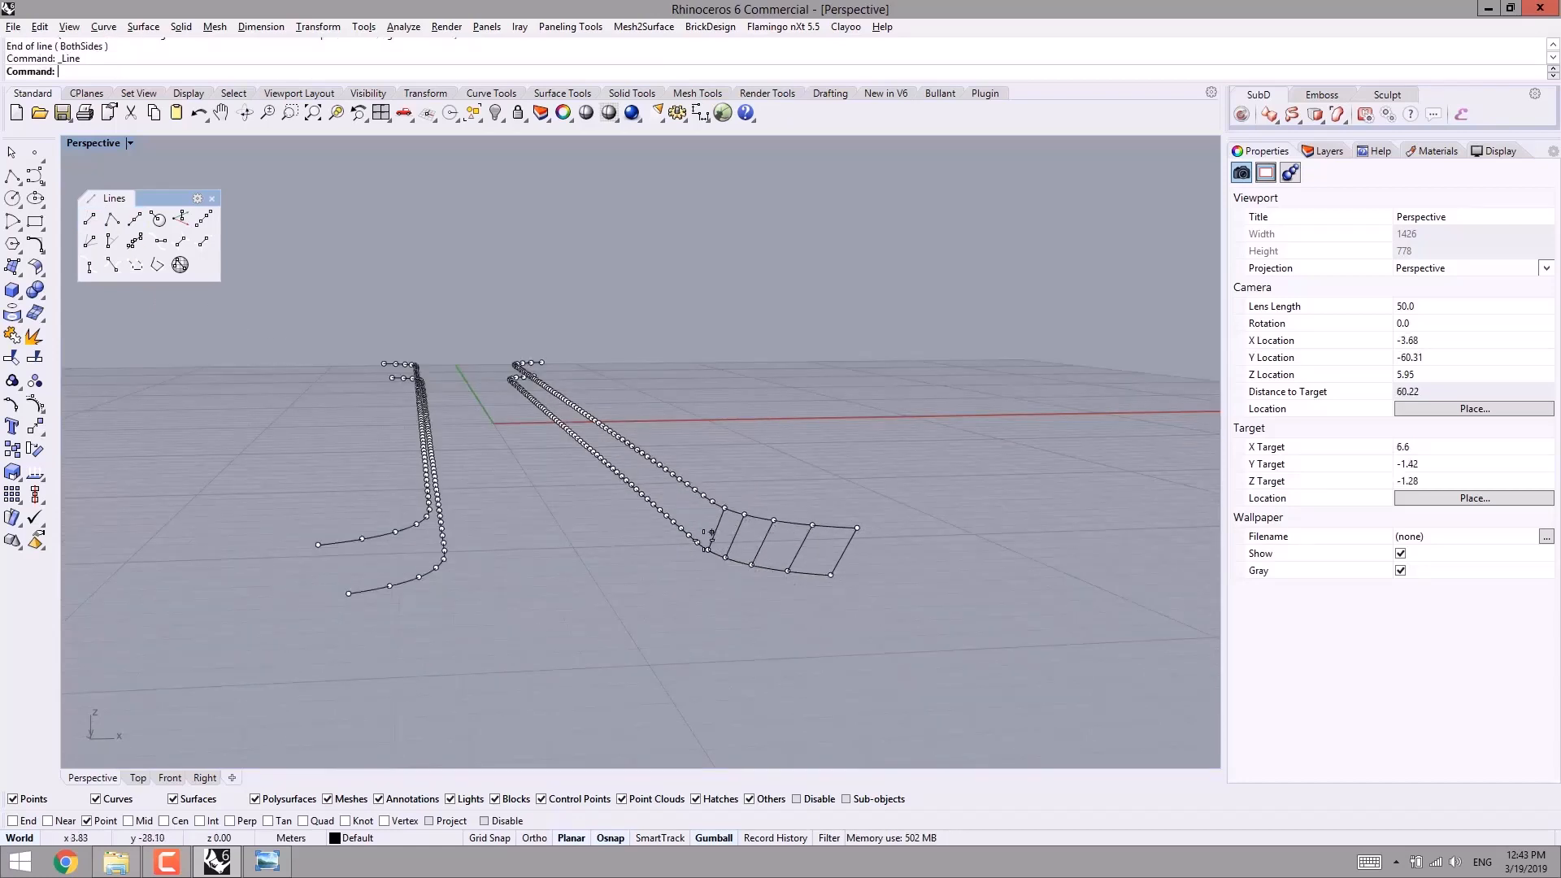
right_click(716, 525)
click(697, 542)
click(711, 504)
right_click(704, 521)
click(689, 534)
click(704, 497)
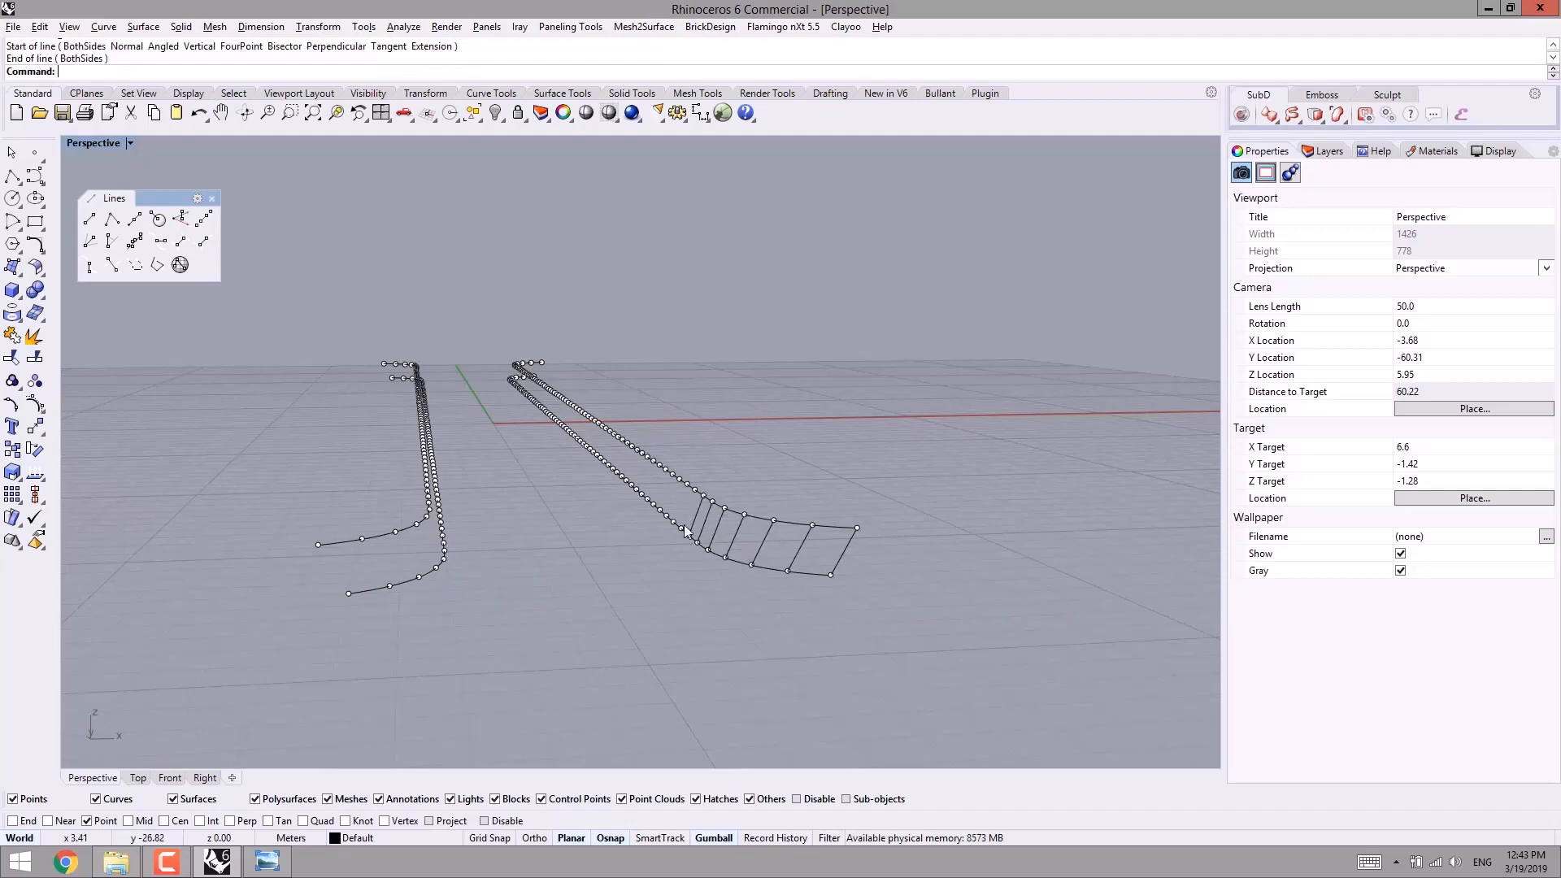
- Continue the same railing with four post lines between the next pairs of division points beyond the bend
right_click(694, 513)
click(681, 529)
click(695, 491)
right_click(686, 508)
click(673, 522)
click(686, 486)
ctrl+right_drag(678, 514, 690, 455)
right_click(652, 506)
click(632, 521)
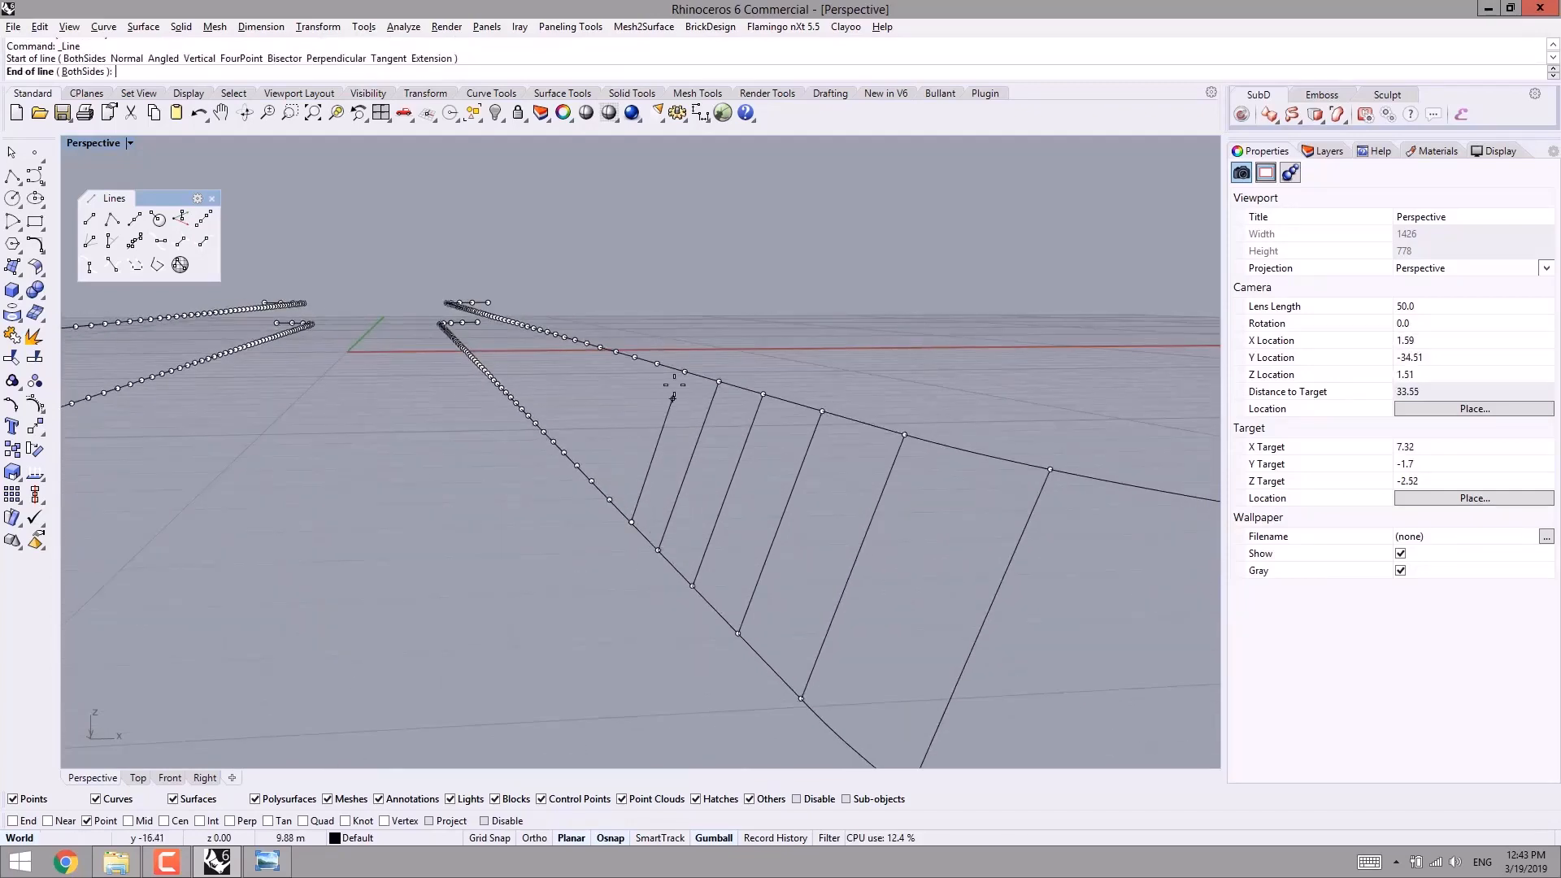
click(685, 373)
right_click(654, 423)
click(609, 499)
click(656, 363)
- Add two further post lines between the next deck-edge and handrail points along the straight part of the railing
right_click(630, 431)
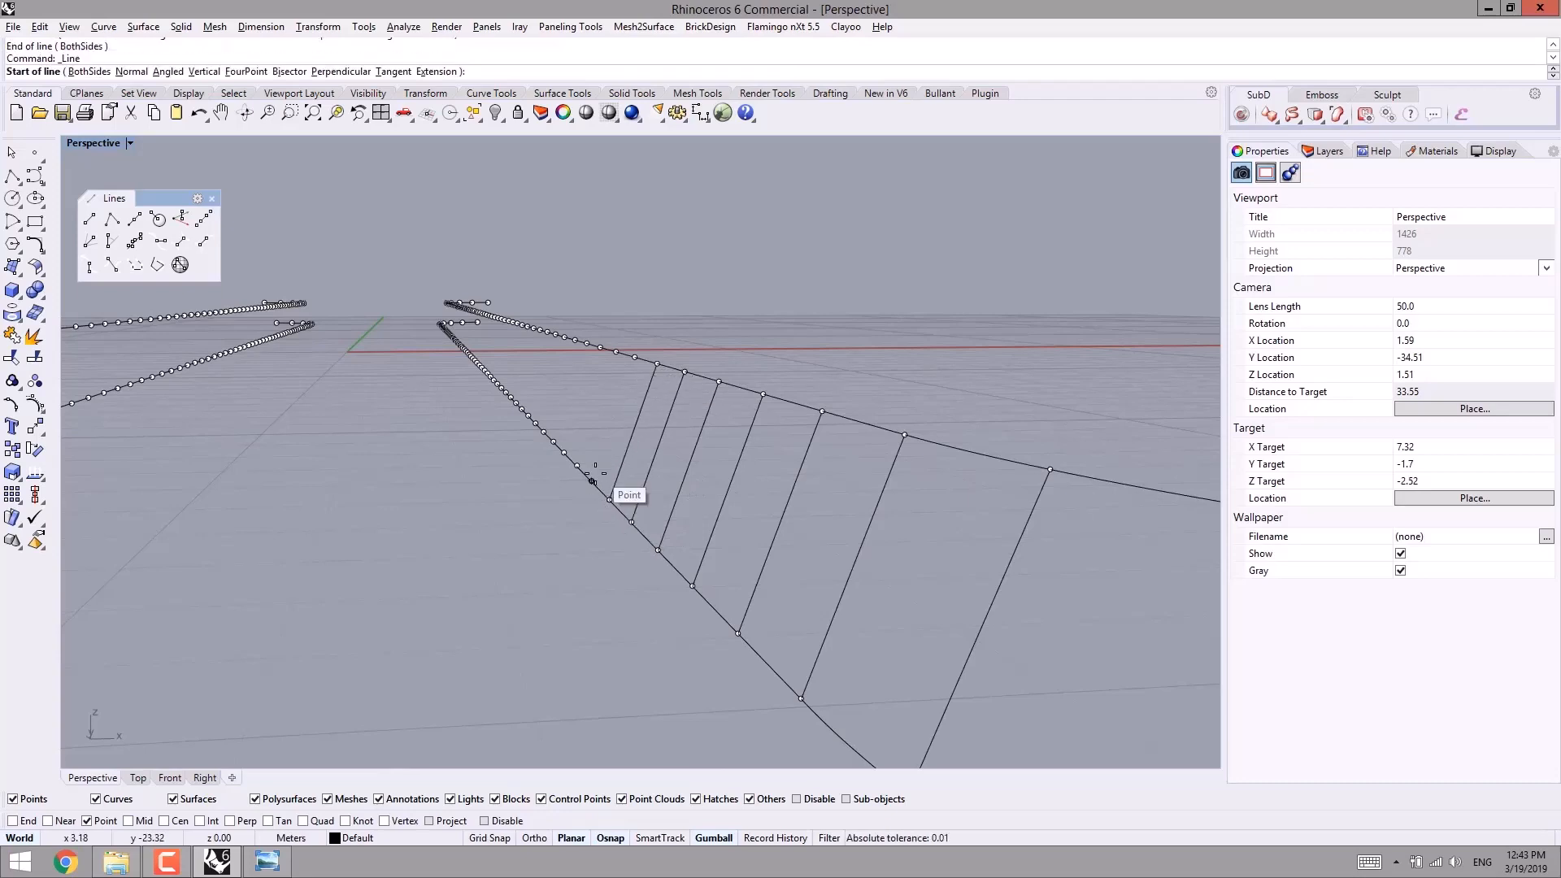
click(592, 481)
click(634, 358)
right_click(589, 431)
click(576, 465)
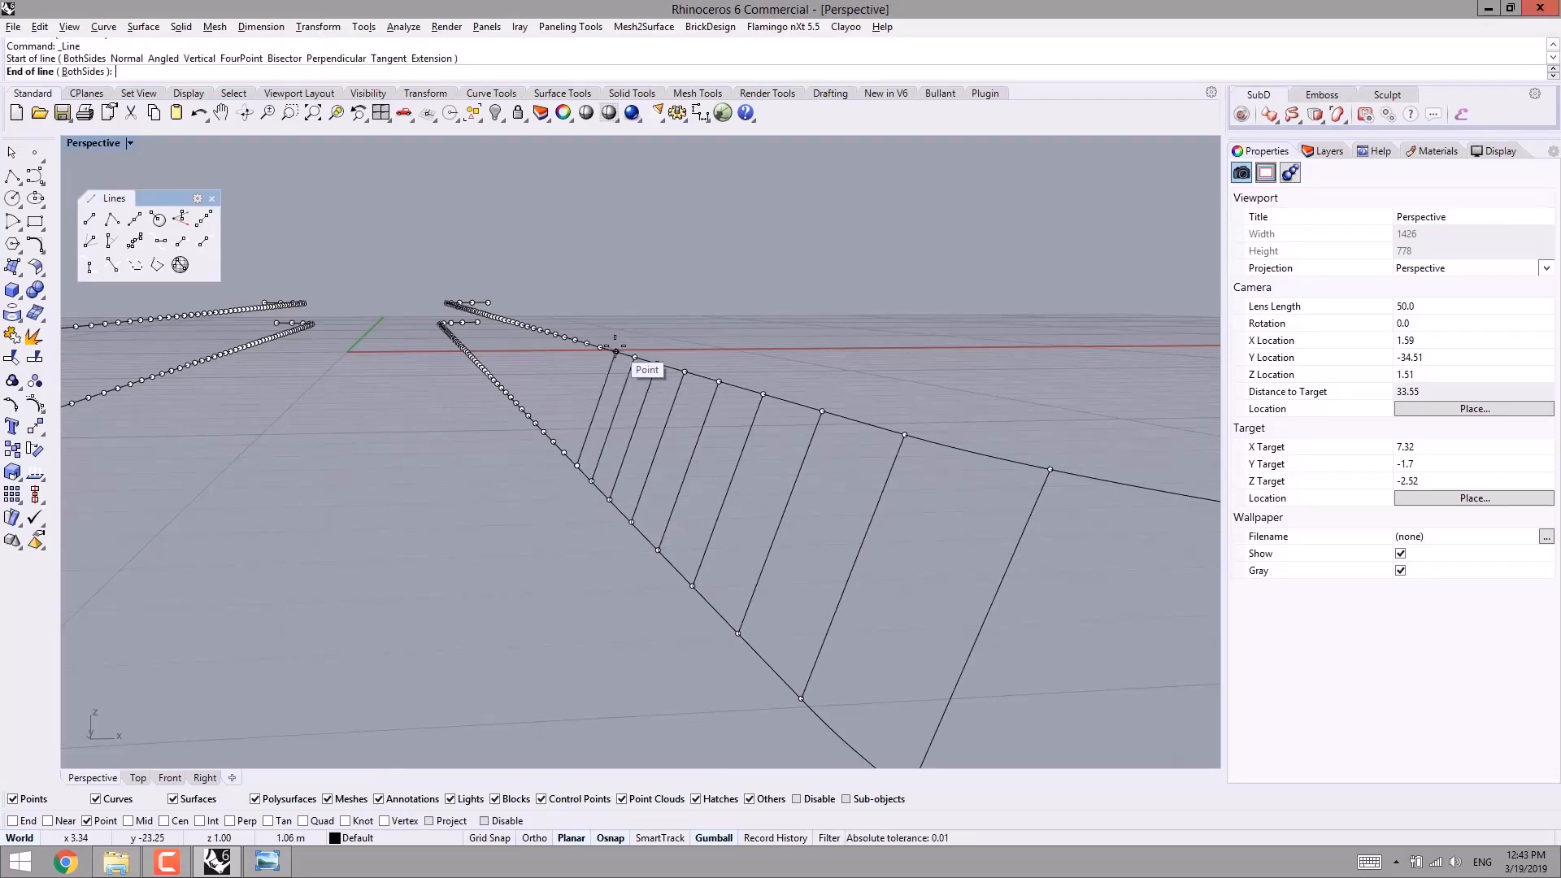
click(615, 352)
ctrl+right_drag(561, 376, 530, 408)
shift+right_drag(713, 436, 634, 406)
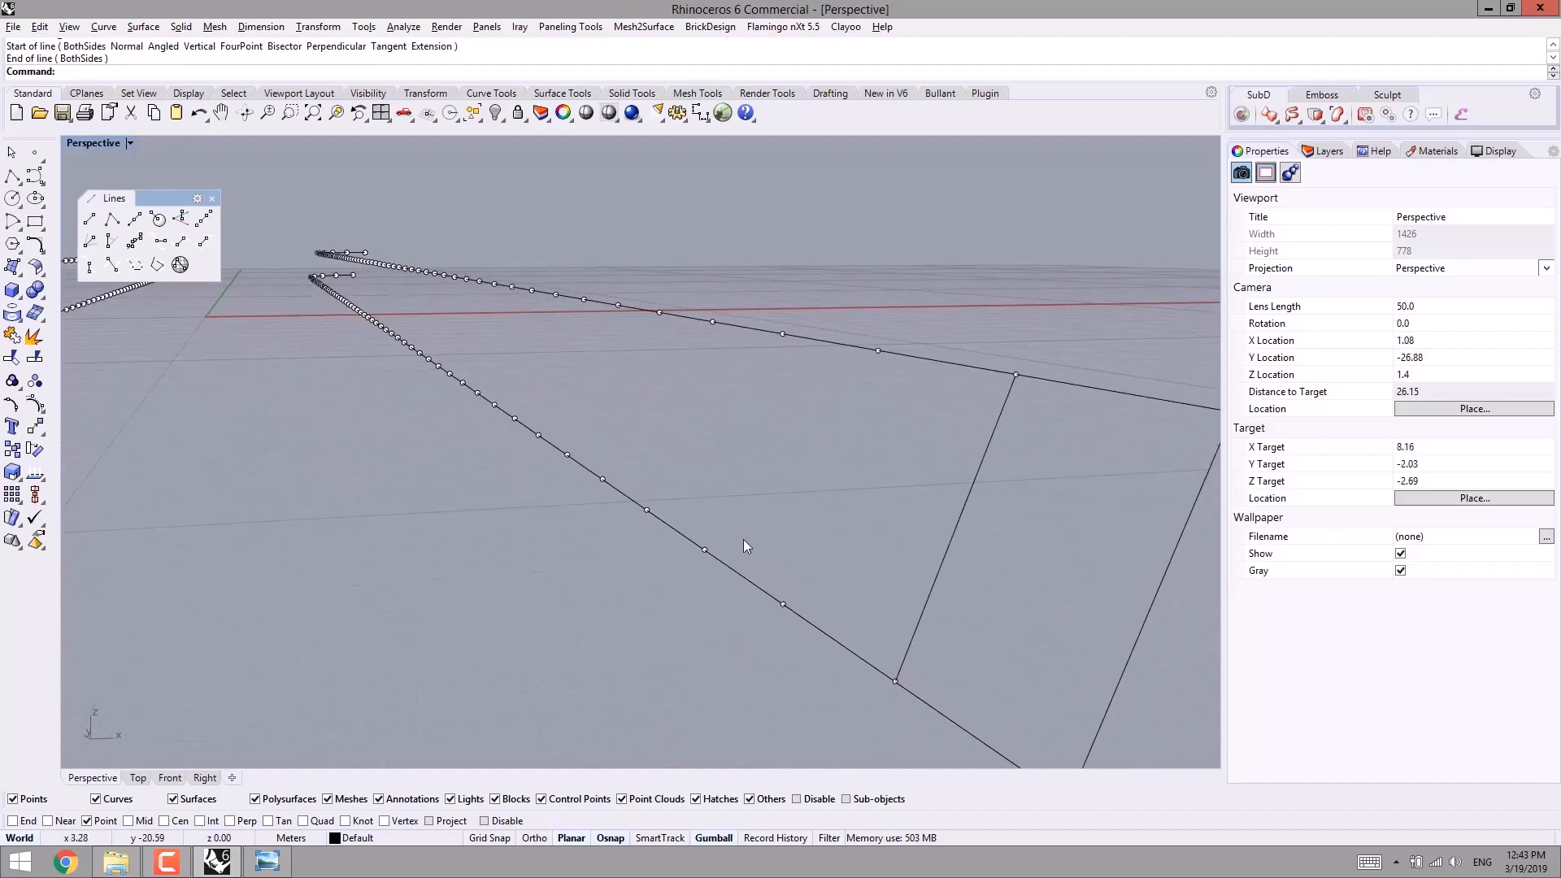
- Draw four post lines between the next matching deck-edge and handrail points along the straight part of the positive-X railing
right_click(745, 540)
click(783, 604)
click(877, 352)
right_click(726, 506)
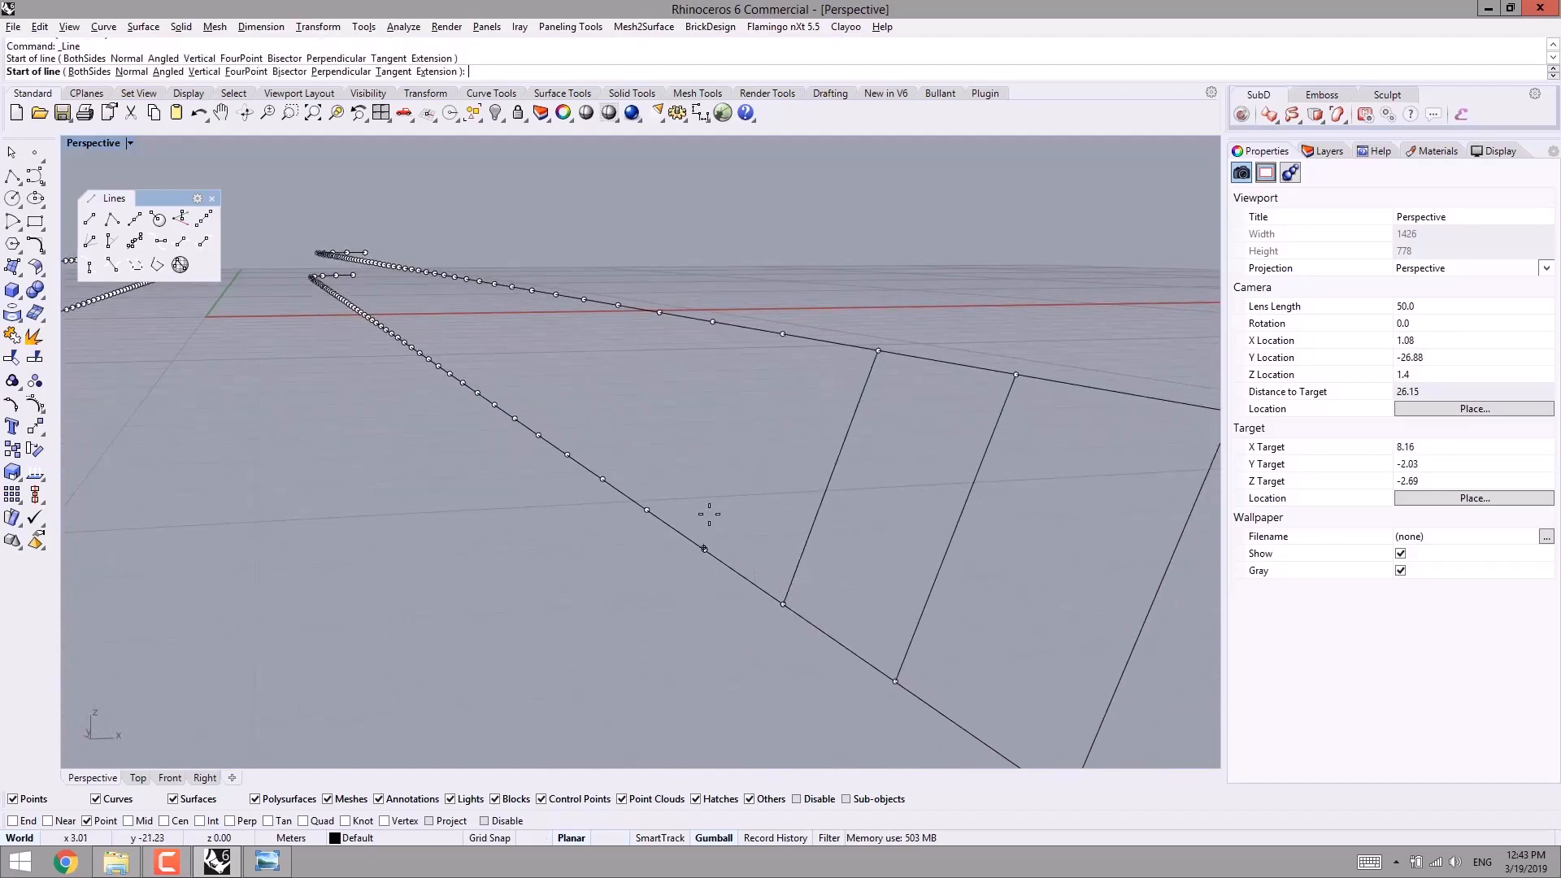
click(704, 549)
click(782, 334)
click(650, 510)
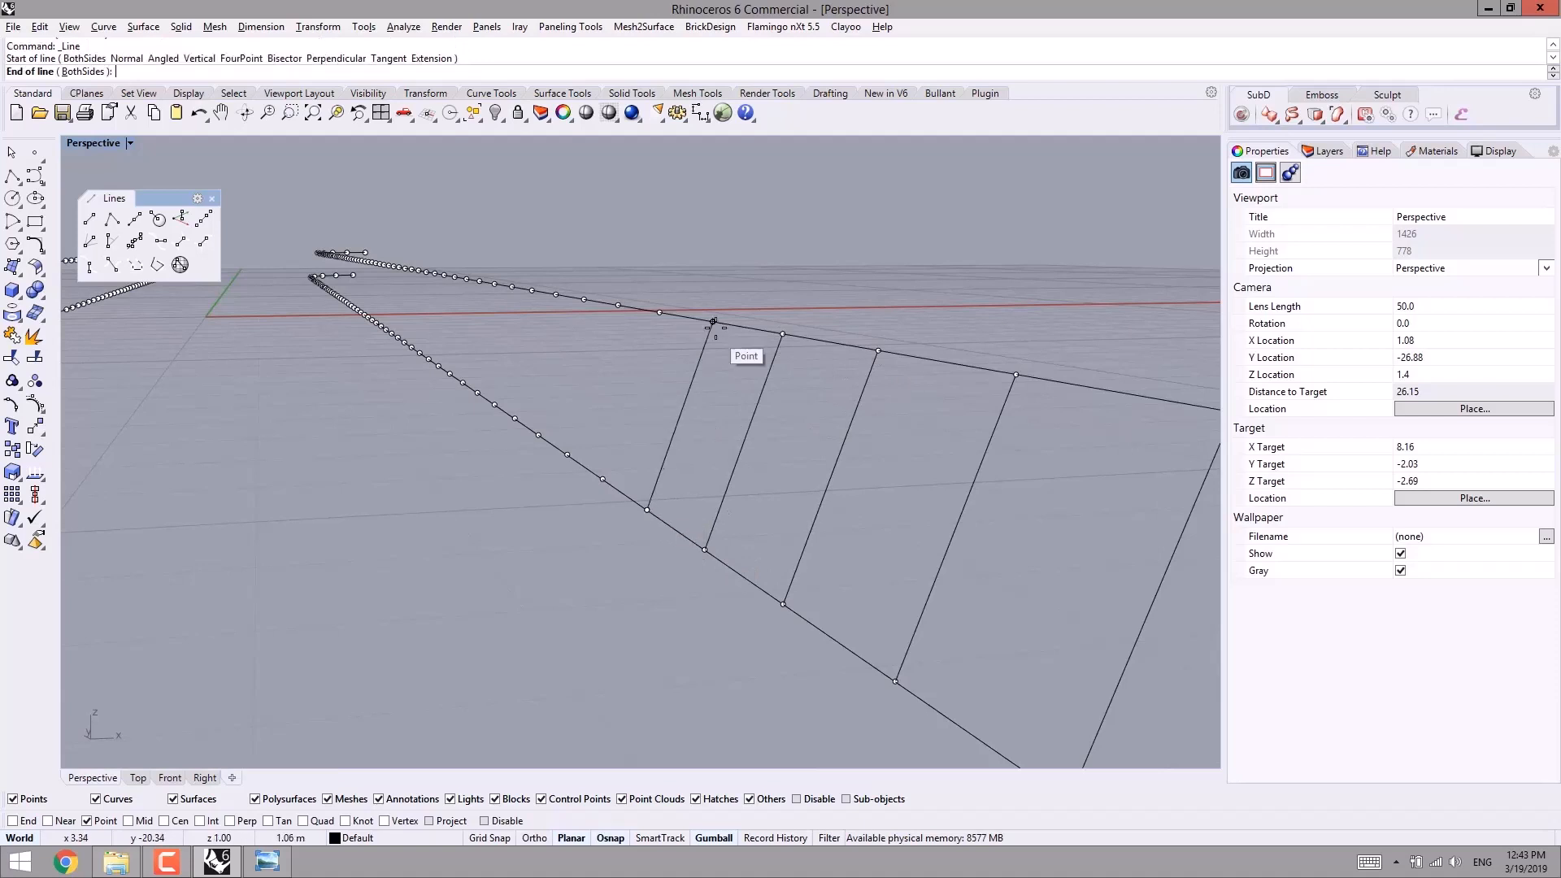
click(602, 479)
click(659, 313)
- Continue the positive-X railing with three more post lines between the following pairs of division points
right_click(642, 349)
click(568, 454)
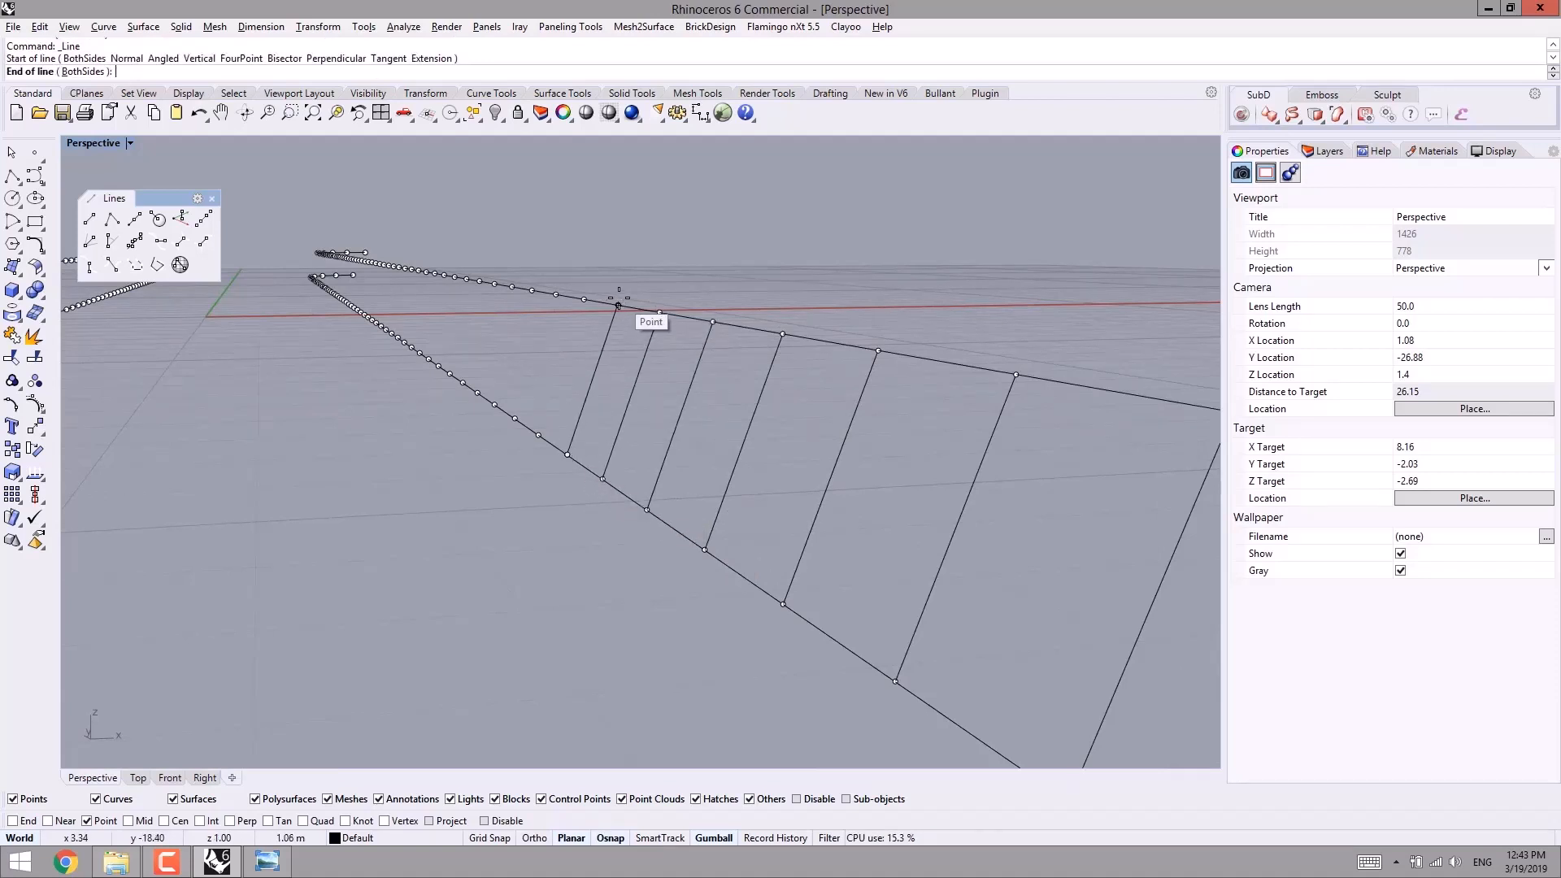
click(617, 306)
right_click(579, 374)
click(539, 435)
click(513, 420)
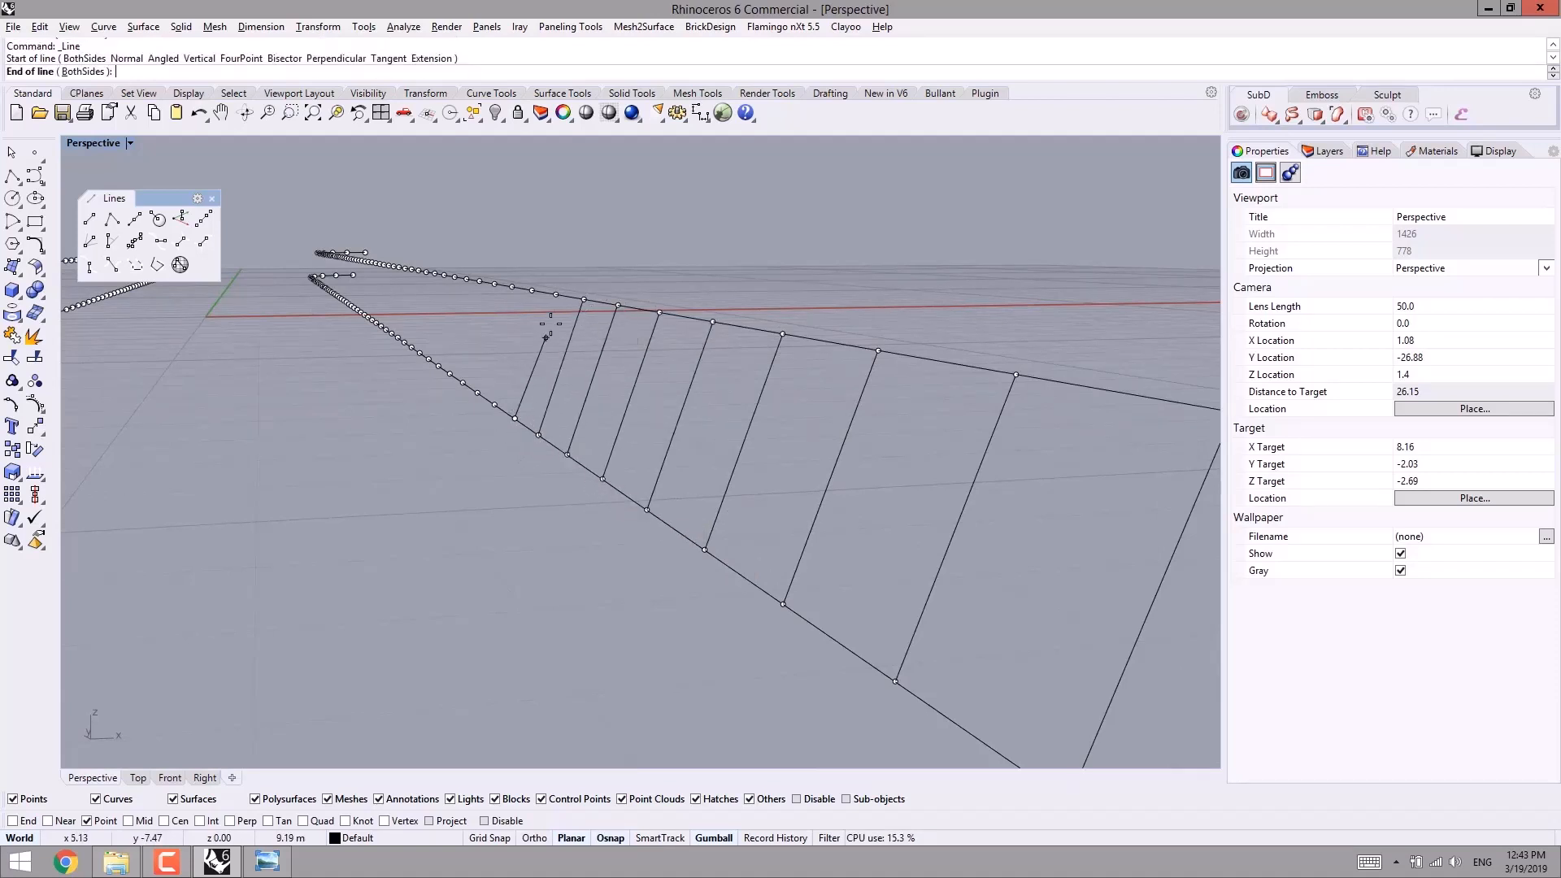
click(558, 296)
- Add another four post lines joining consecutive deck-edge and handrail points farther along the same straight stretch
click(494, 403)
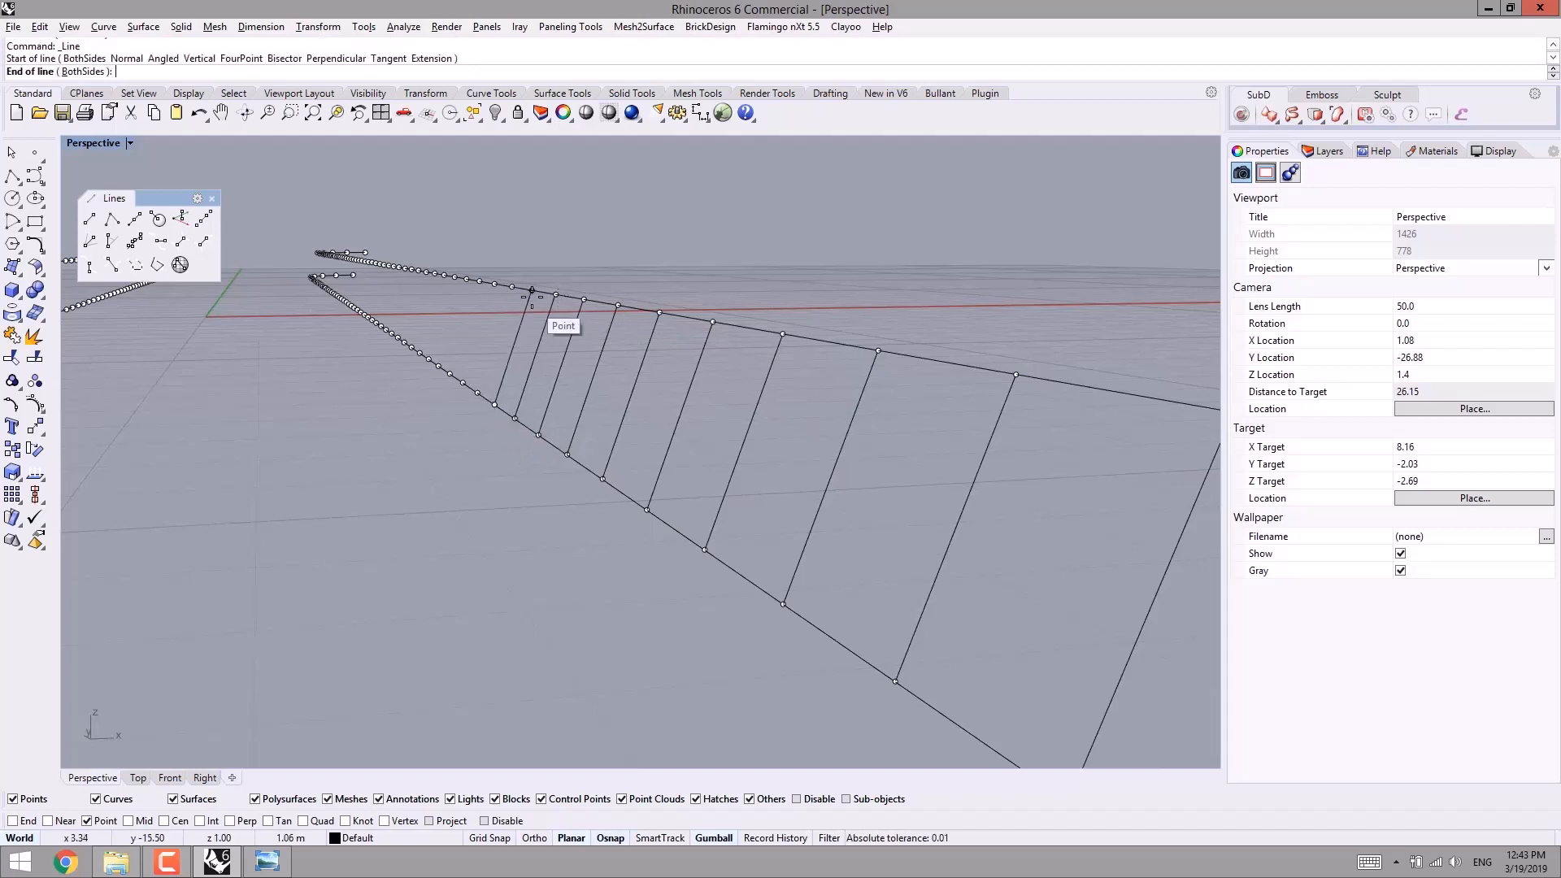
click(477, 393)
click(512, 286)
right_click(464, 376)
click(462, 382)
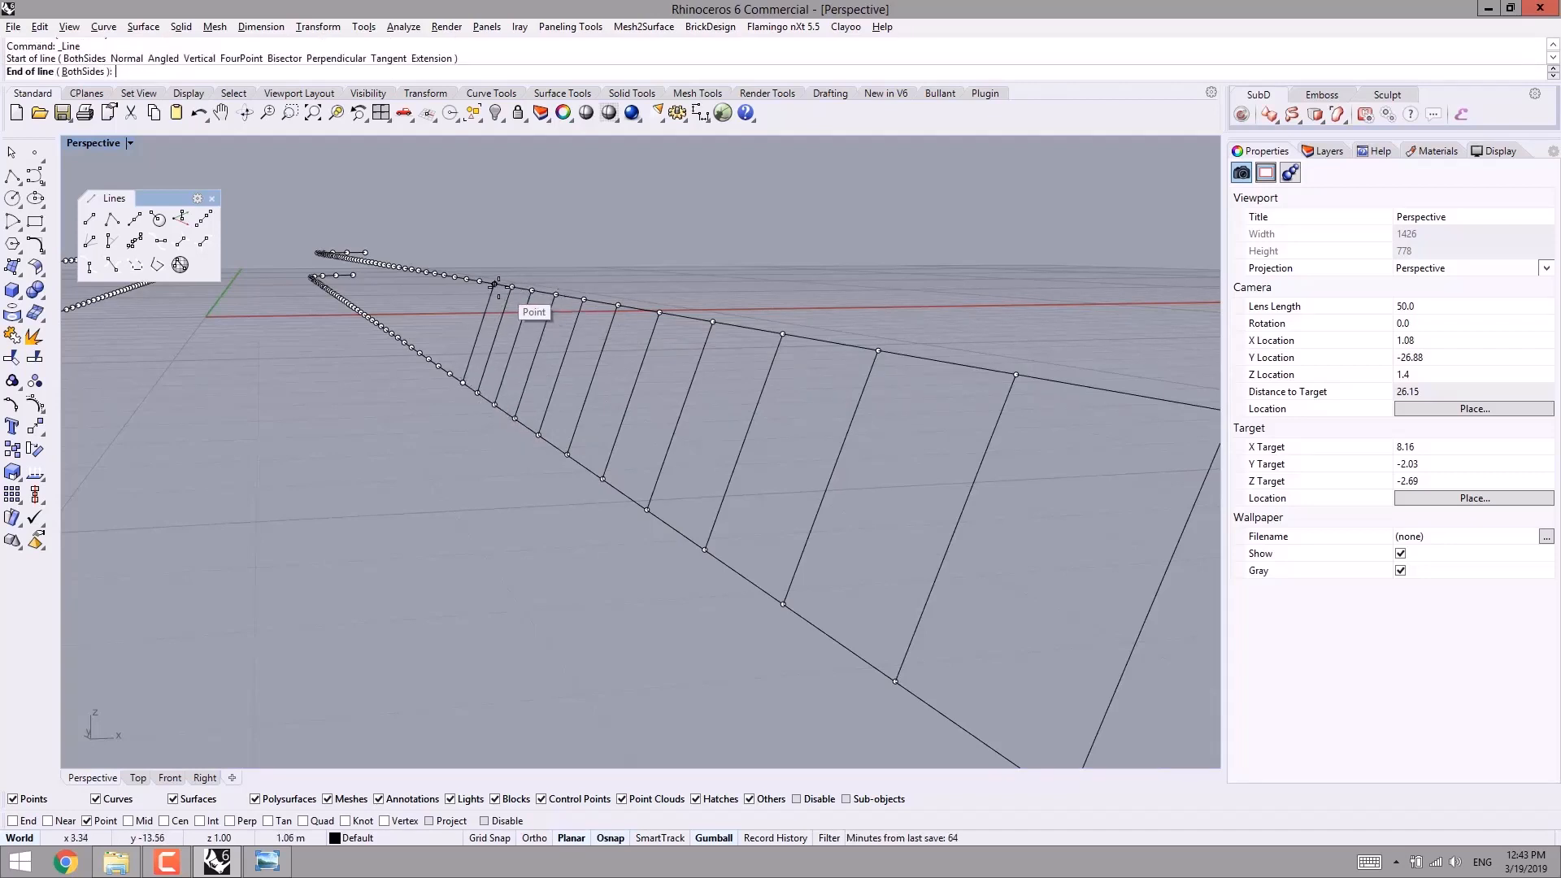
click(450, 373)
click(479, 284)
- Draw three post lines beyond the last finished post, snapping from deck-edge points to the handrail points above them
scroll(461, 375, down, 4)
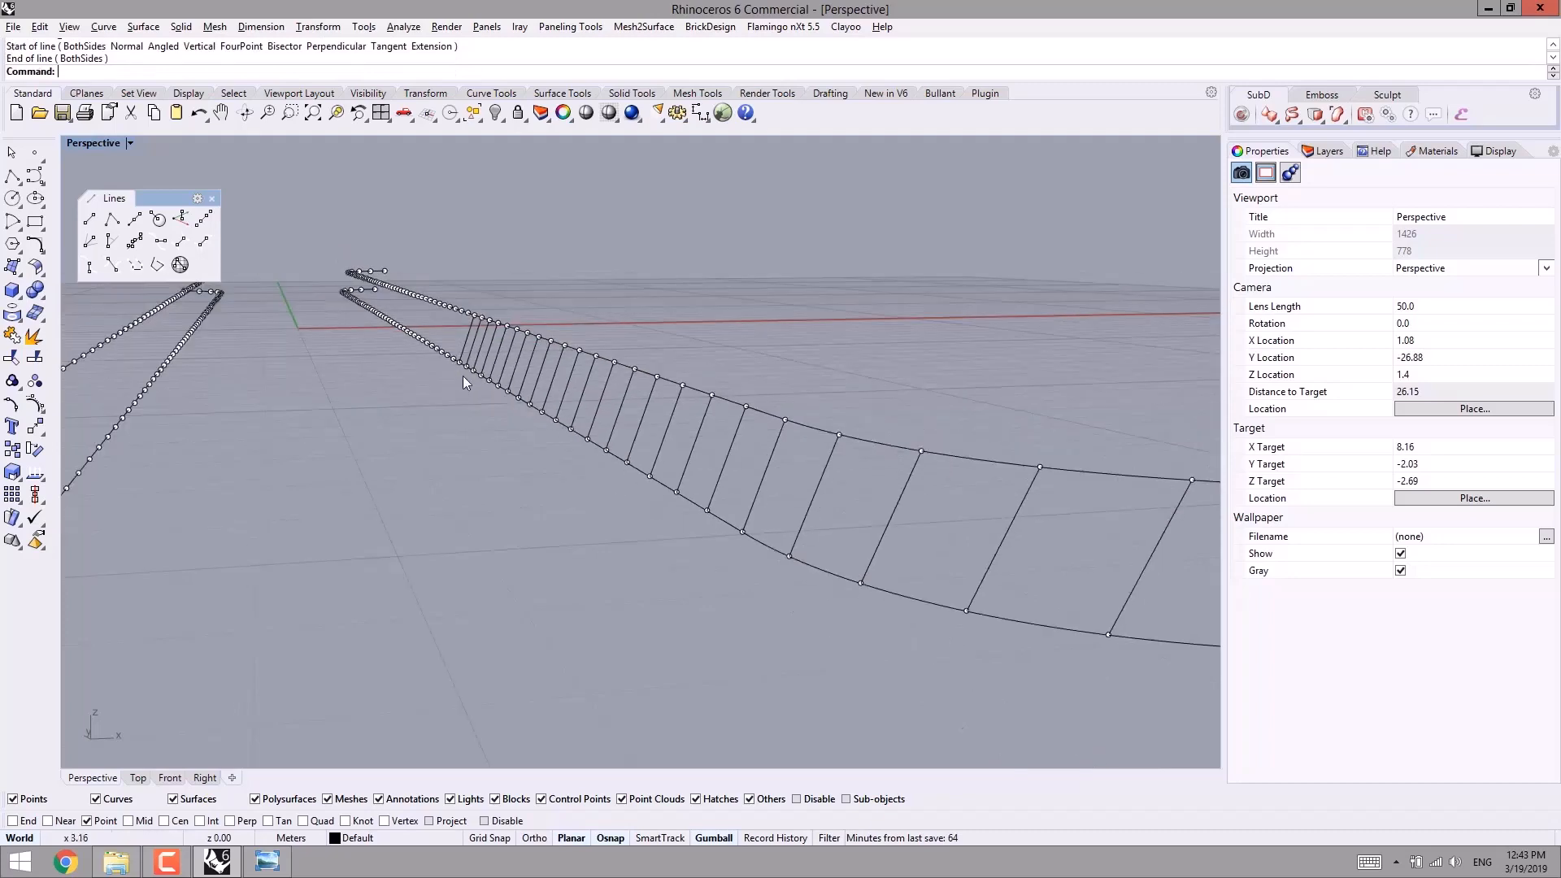
right_drag(462, 375, 571, 421)
scroll(571, 421, up, 2)
click(602, 429)
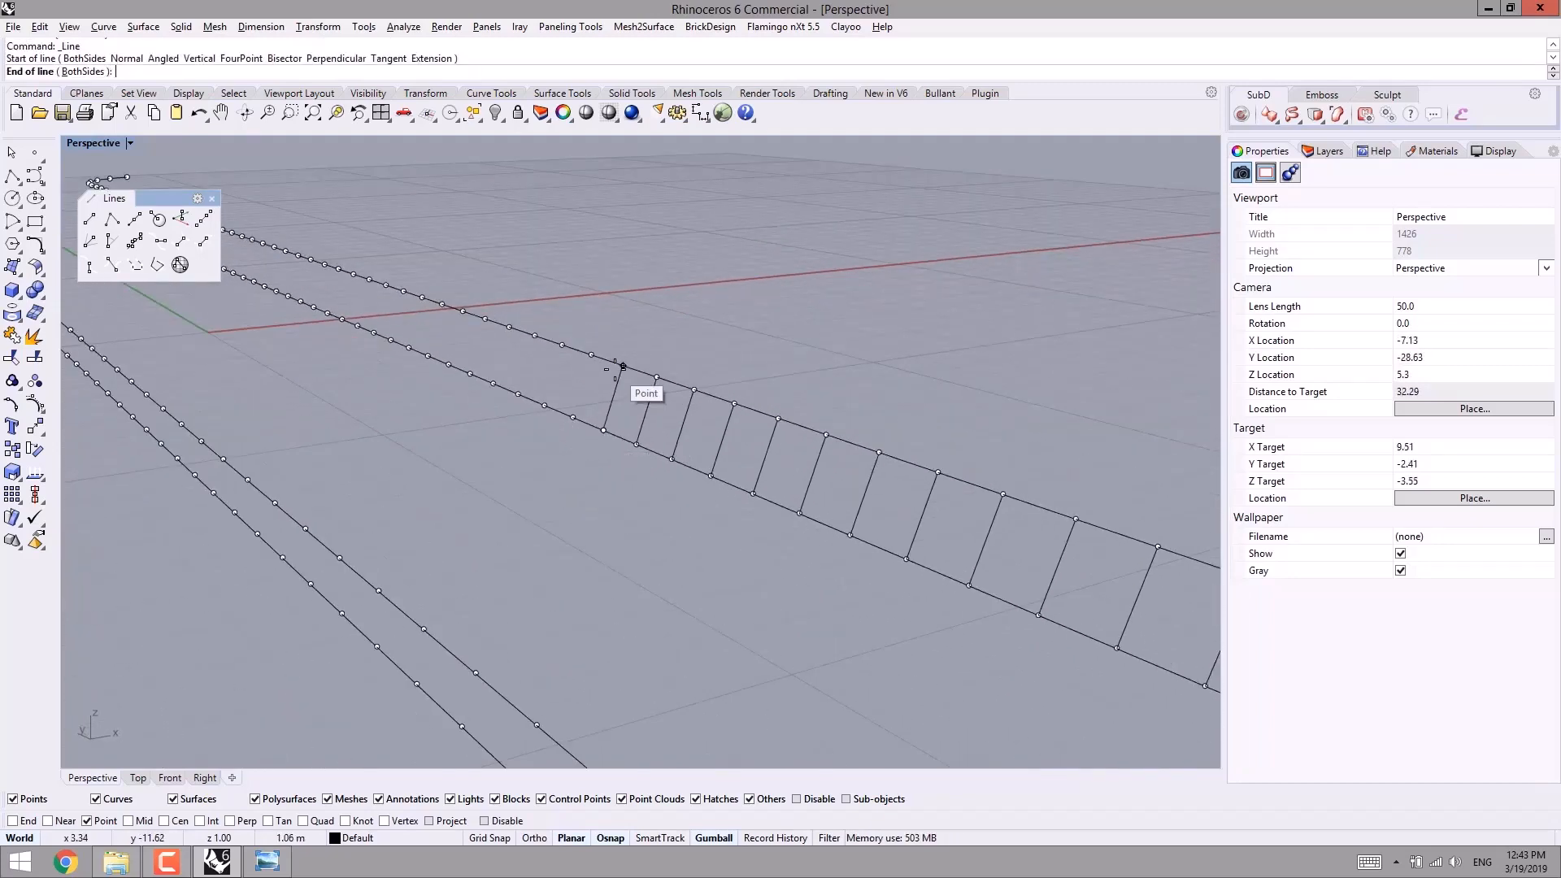
click(573, 417)
click(591, 355)
right_click(591, 356)
click(545, 404)
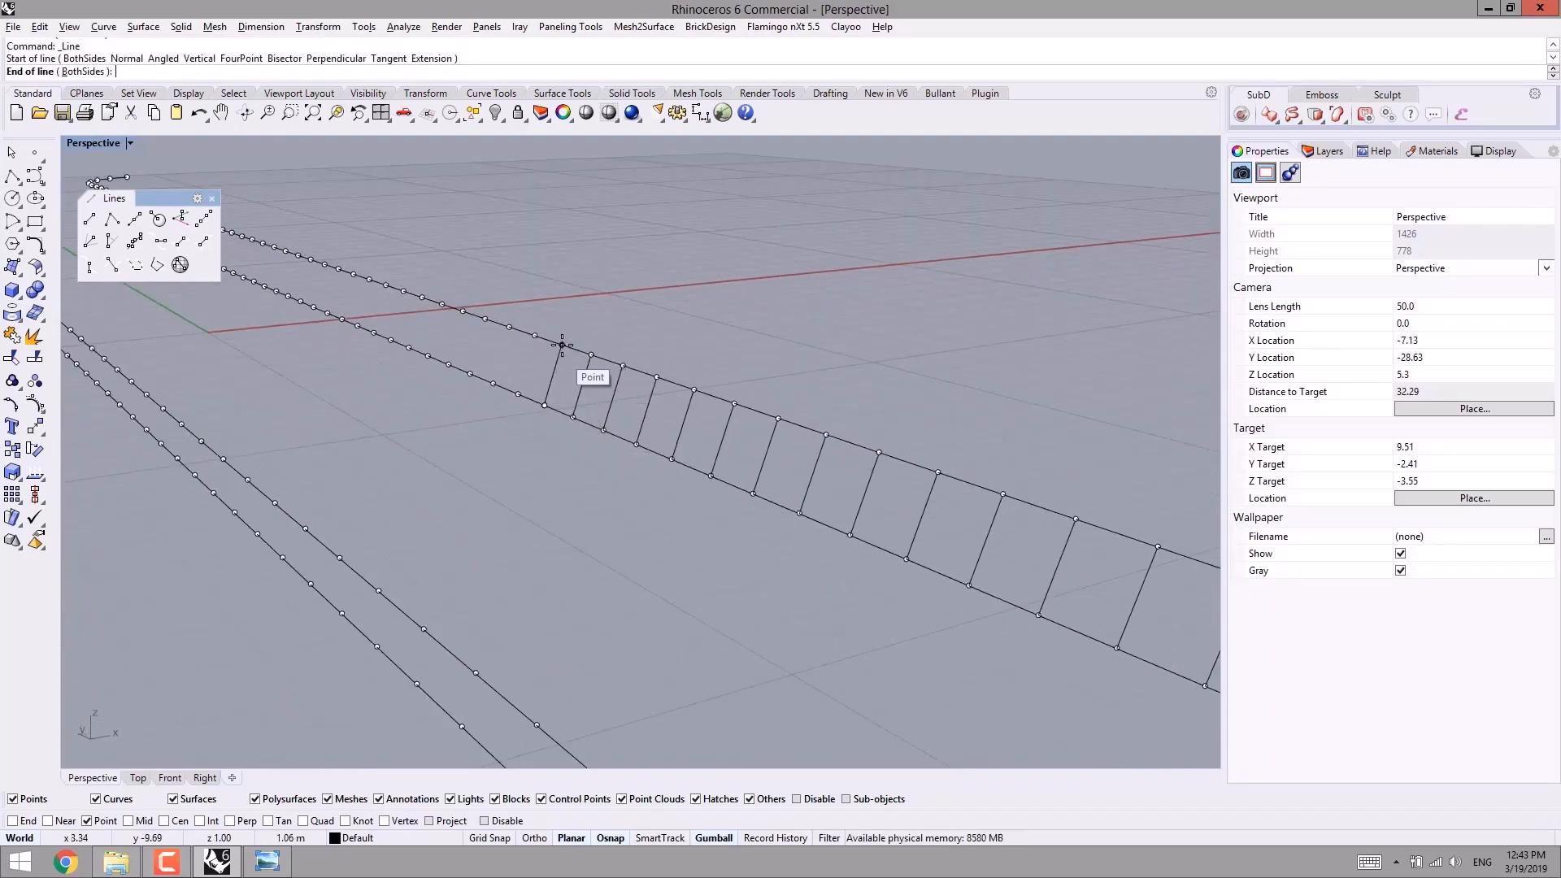
click(562, 344)
- Join the next three pairs of deck-edge and handrail points with post lines, advancing toward the X axis
right_click(562, 345)
click(517, 393)
click(534, 335)
right_click(534, 335)
click(494, 382)
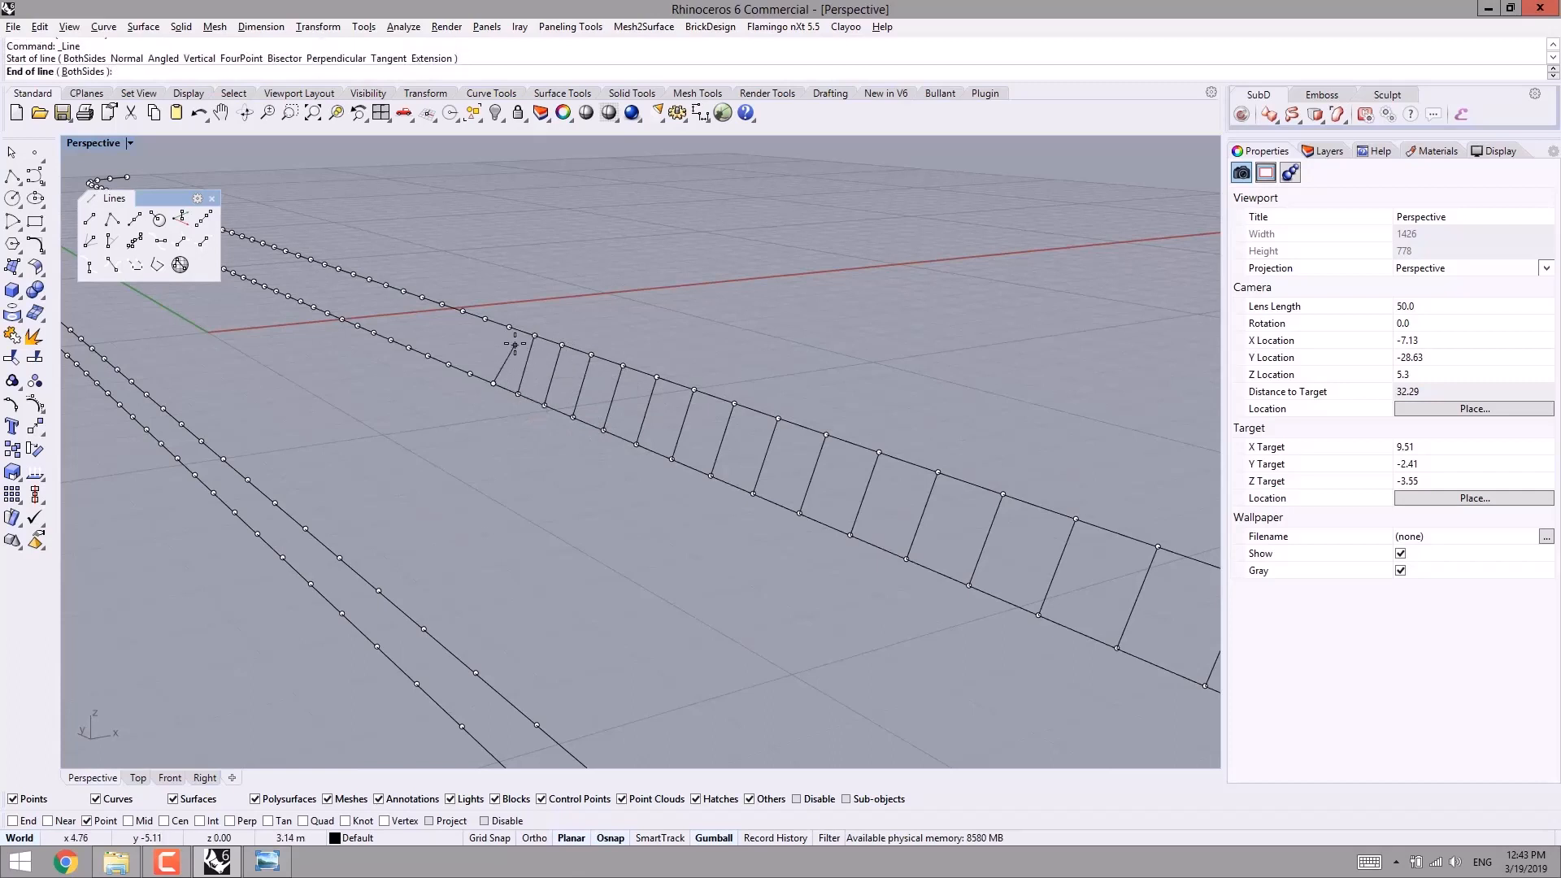
click(509, 327)
right_click(474, 363)
click(469, 374)
click(484, 318)
- Extend the row of posts with three further lines between matching points on the positive-X railing
right_click(484, 318)
click(449, 364)
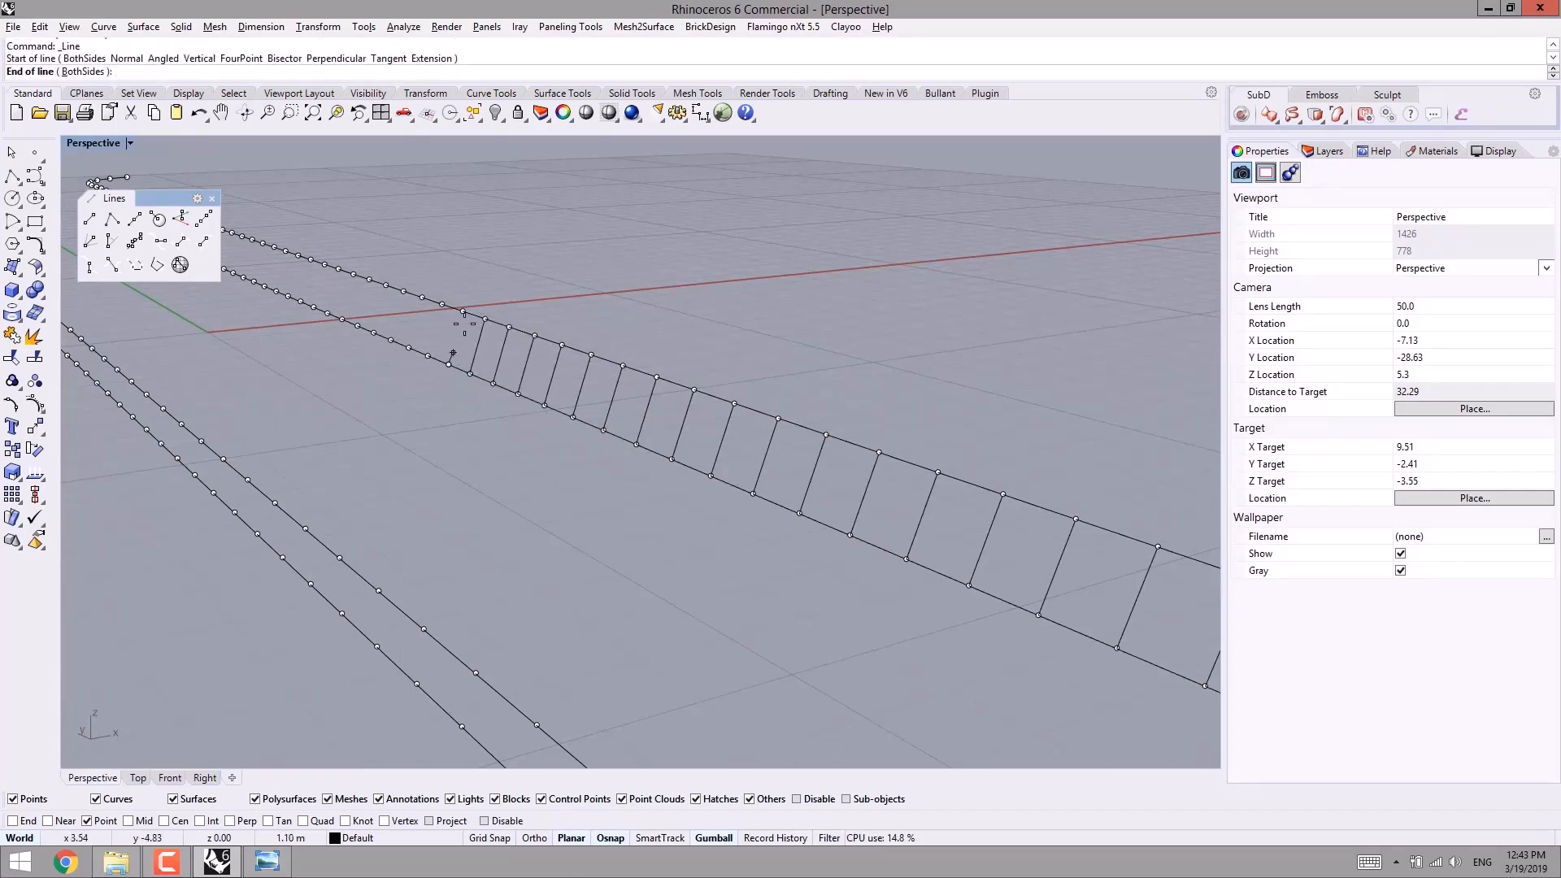
click(463, 310)
right_click(436, 355)
click(428, 356)
click(442, 304)
right_click(442, 304)
click(408, 347)
click(421, 297)
- Draw the last four post lines of this railing half, ending with the post at the X axis
right_click(397, 337)
click(390, 339)
click(404, 291)
right_click(401, 299)
click(373, 333)
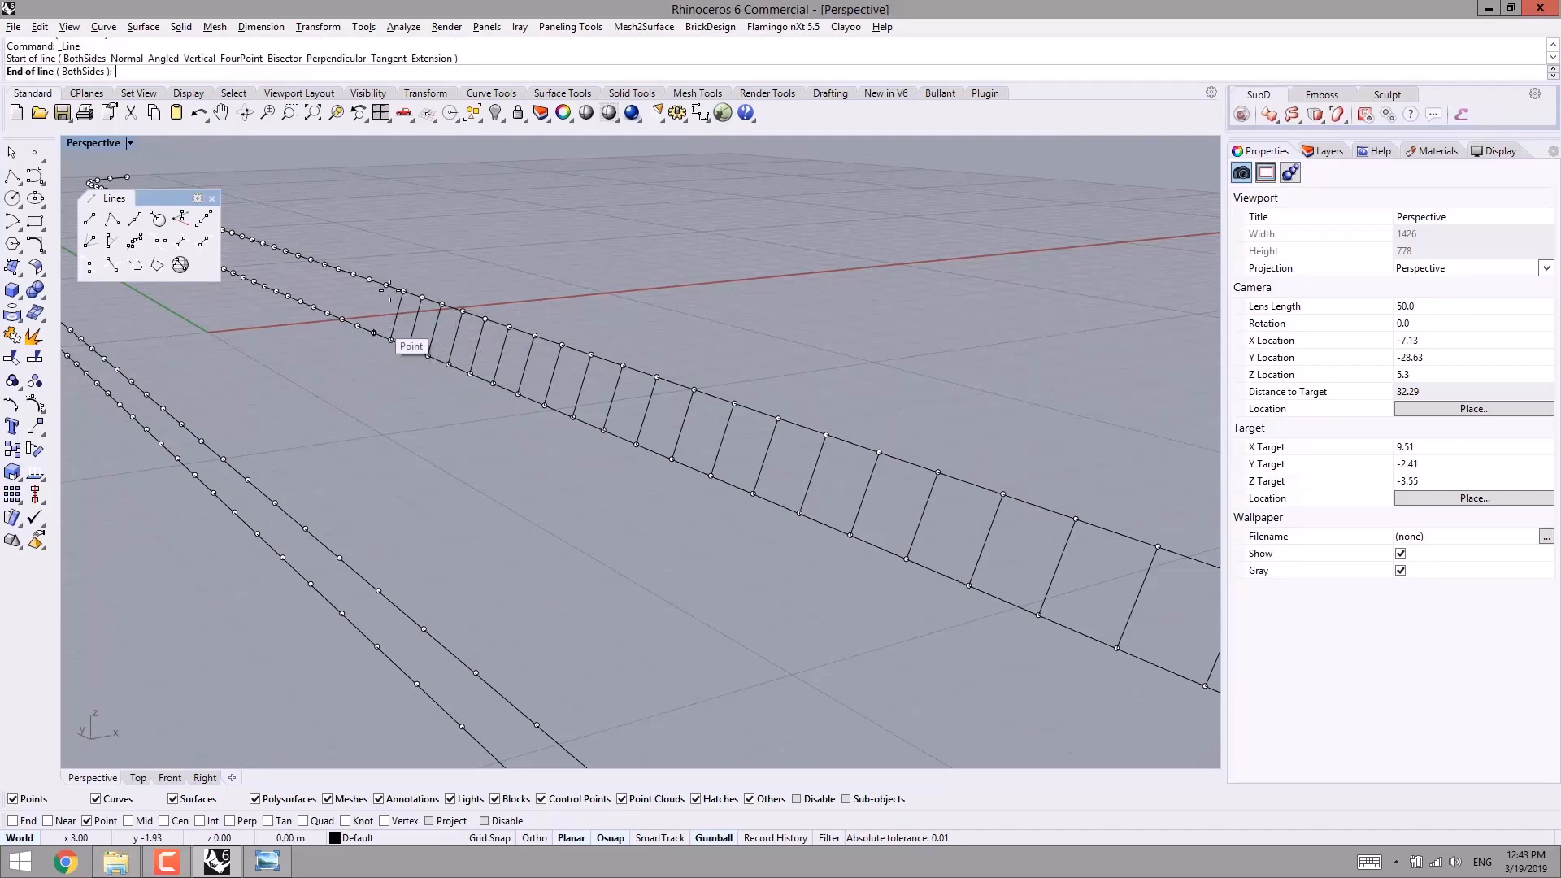
click(386, 286)
right_click(381, 298)
click(356, 325)
click(369, 279)
right_click(348, 306)
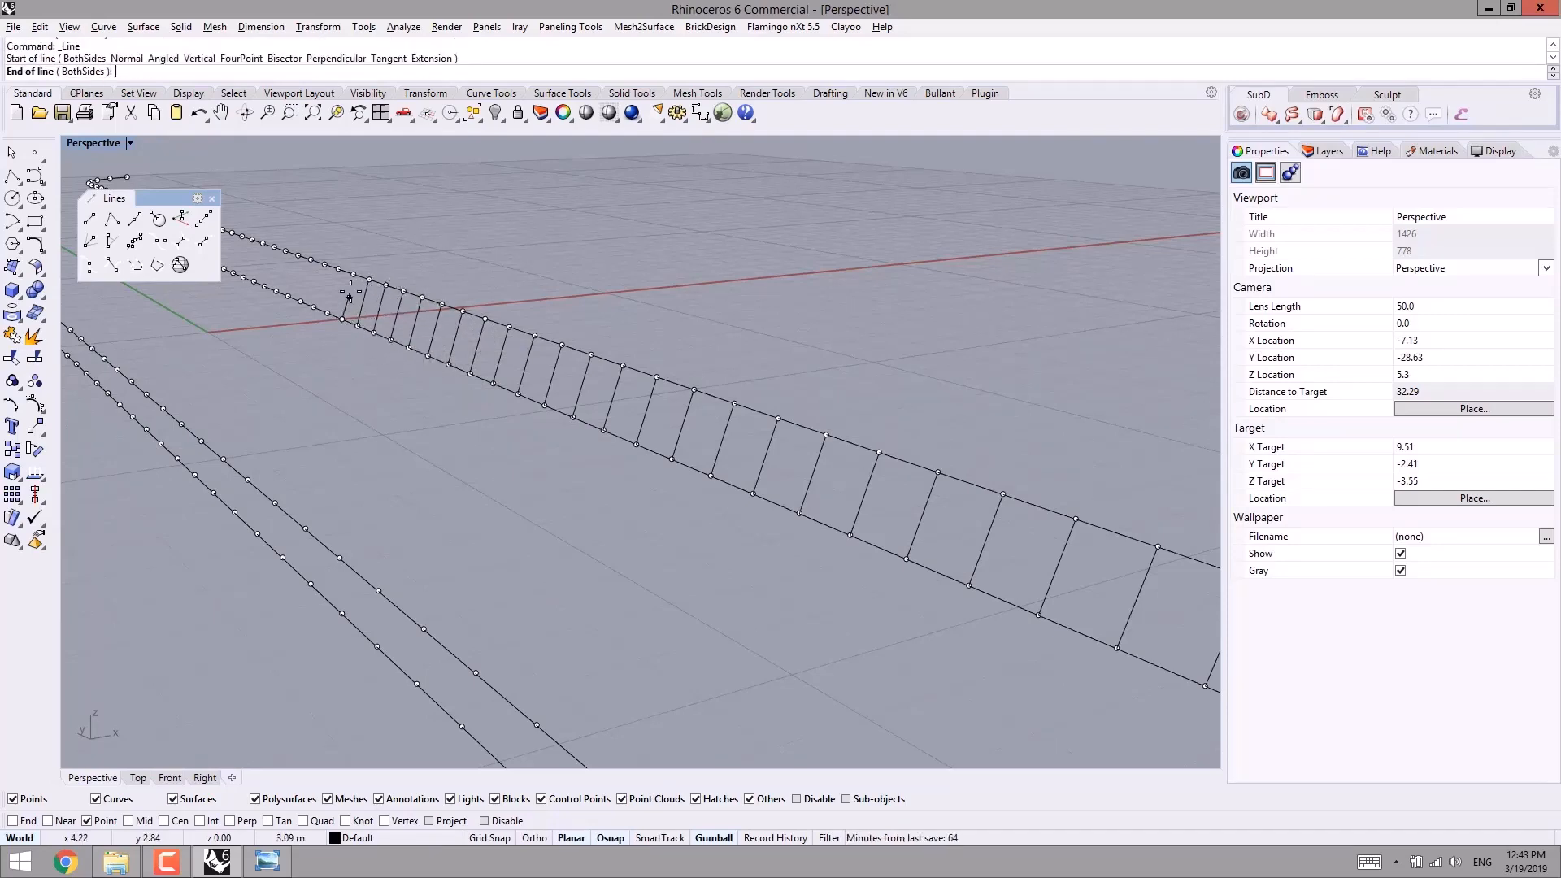
click(342, 319)
click(354, 277)
- Select the grouped division points on the deck-edge and handrail curves and hide them
scroll(362, 289, down, 4)
right_drag(399, 341, 558, 446)
scroll(573, 426, up, 3)
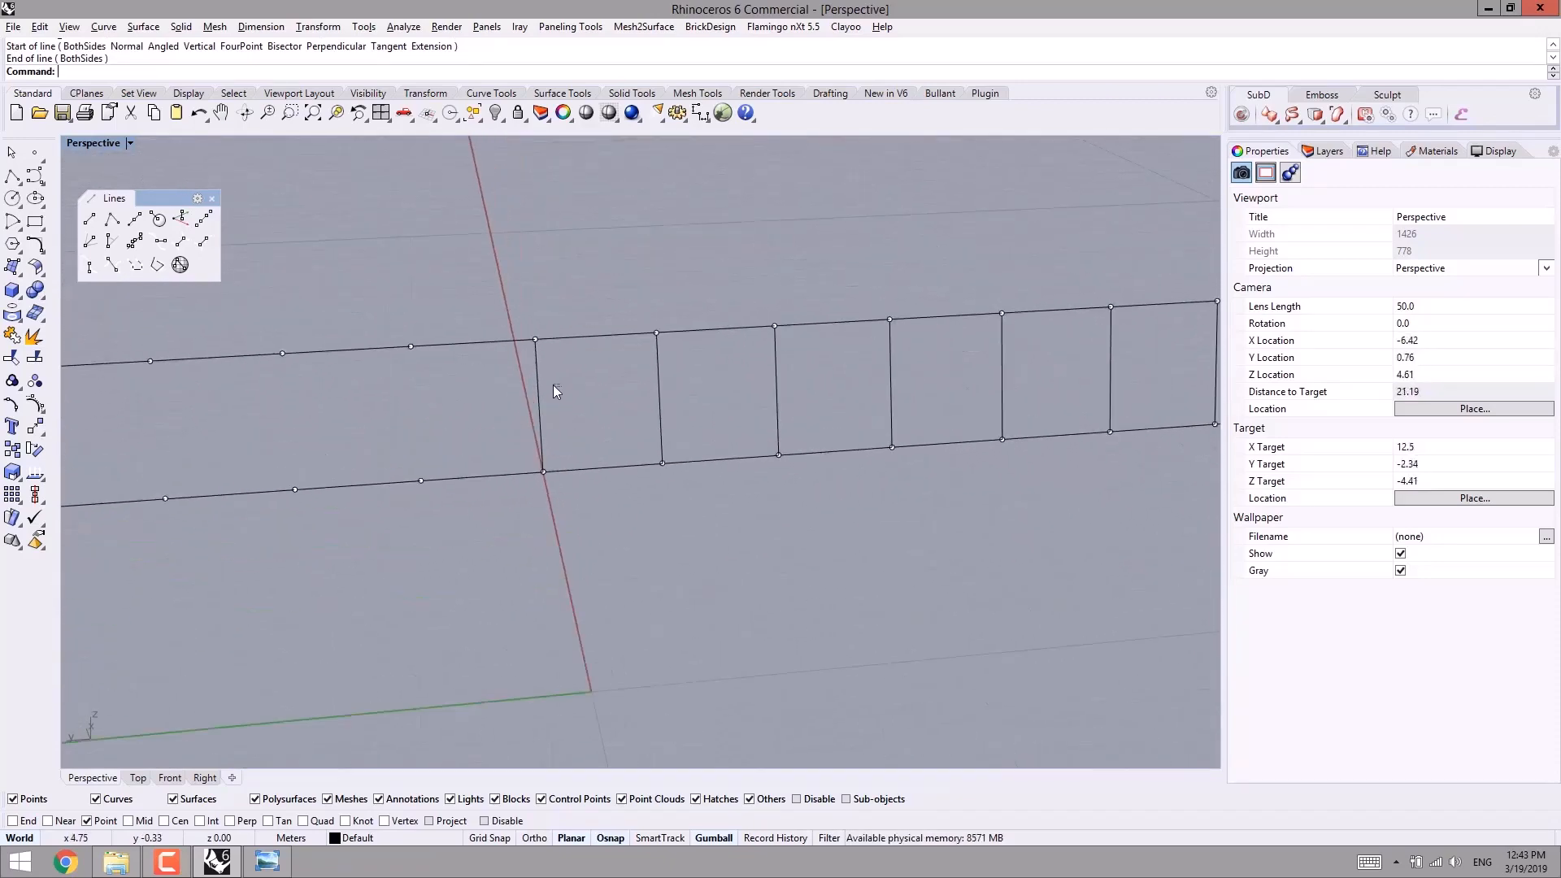
scroll(566, 378, down, 2)
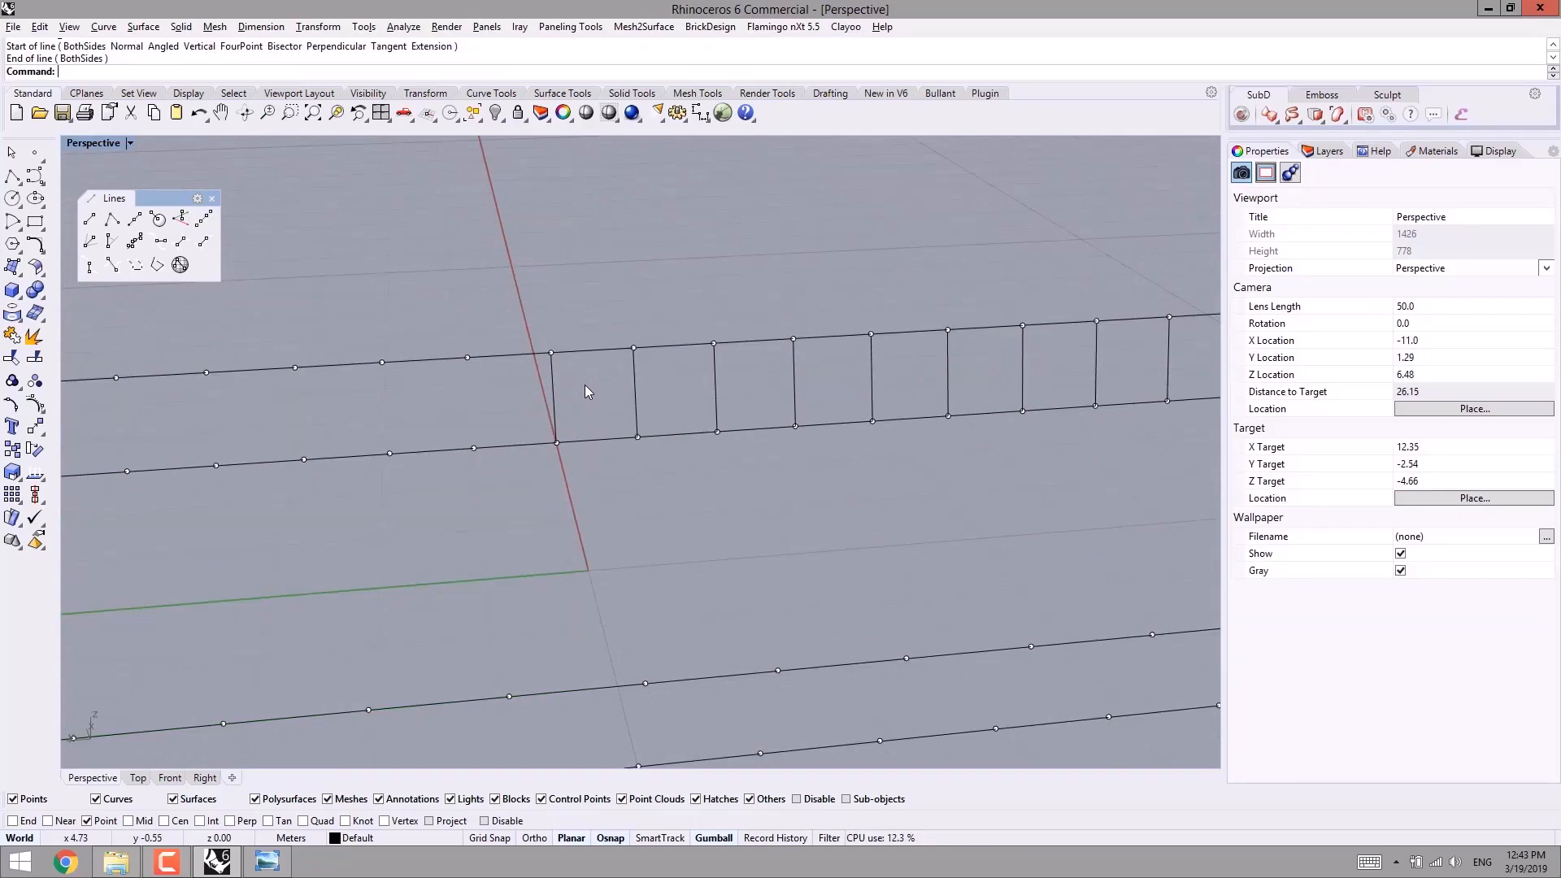
click(469, 358)
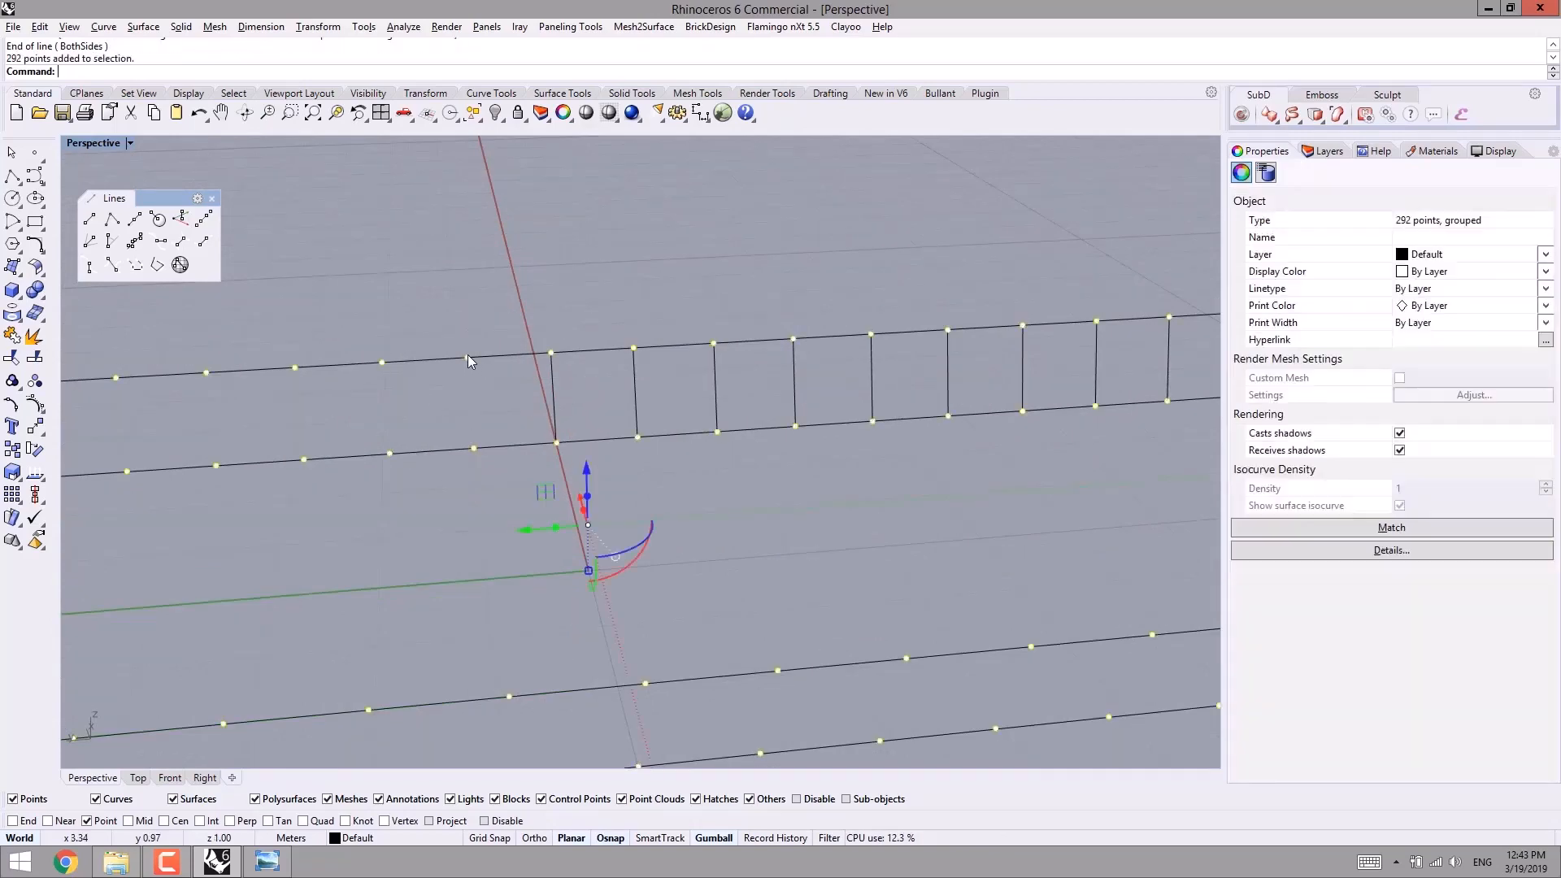
scroll(536, 361, down, 2)
key(ctrl+h)
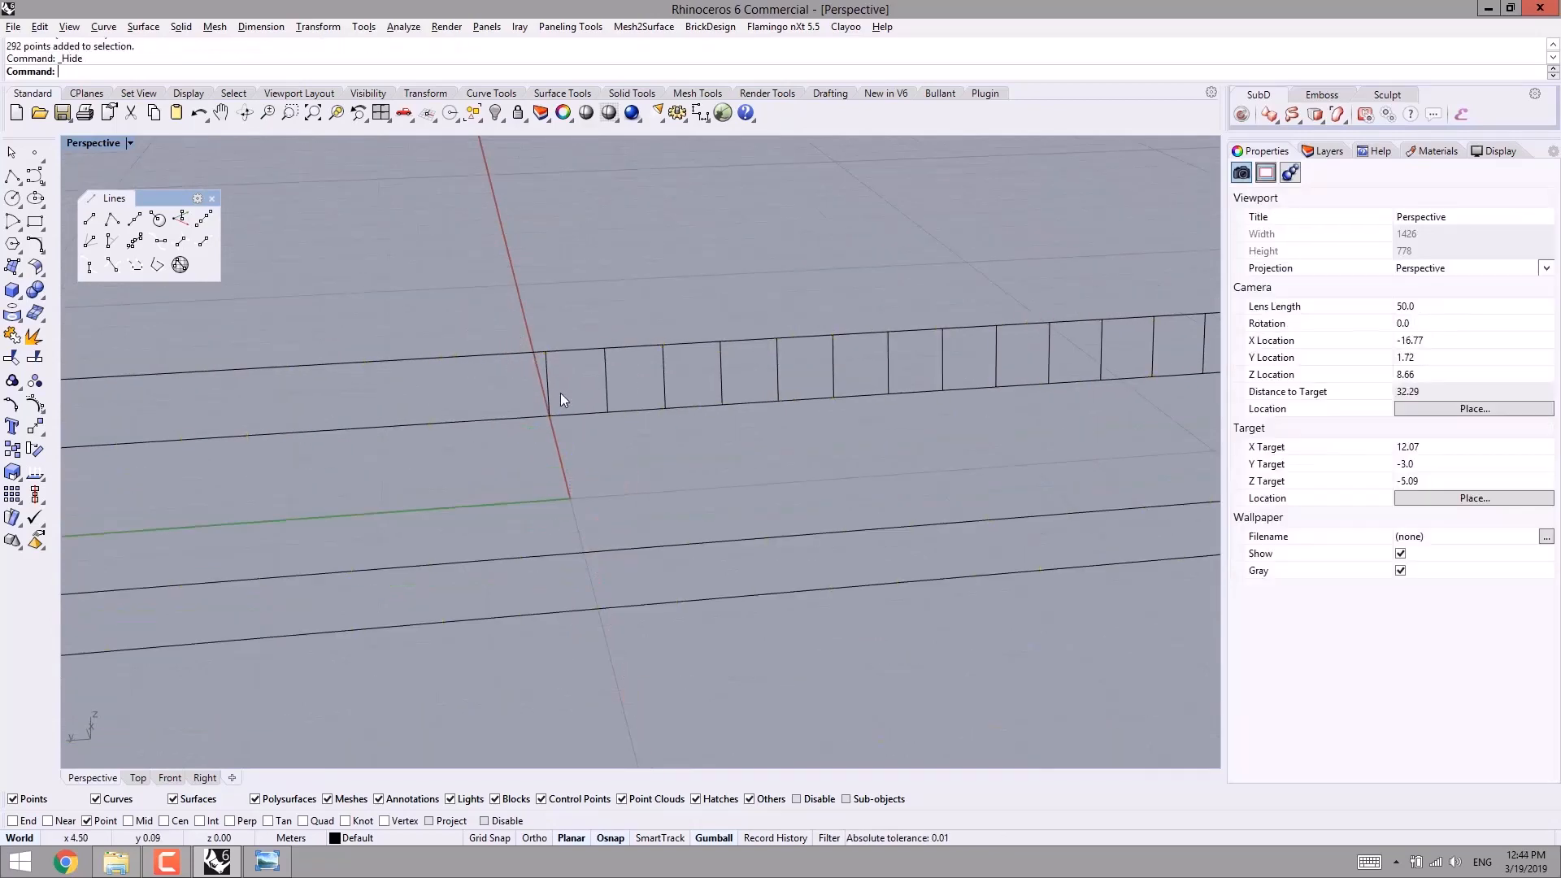
- Select all curves except the four long rail curves and mirror the post lines across the X axis from origin 0, keeping the originals
shift+right_drag(560, 392, 521, 415)
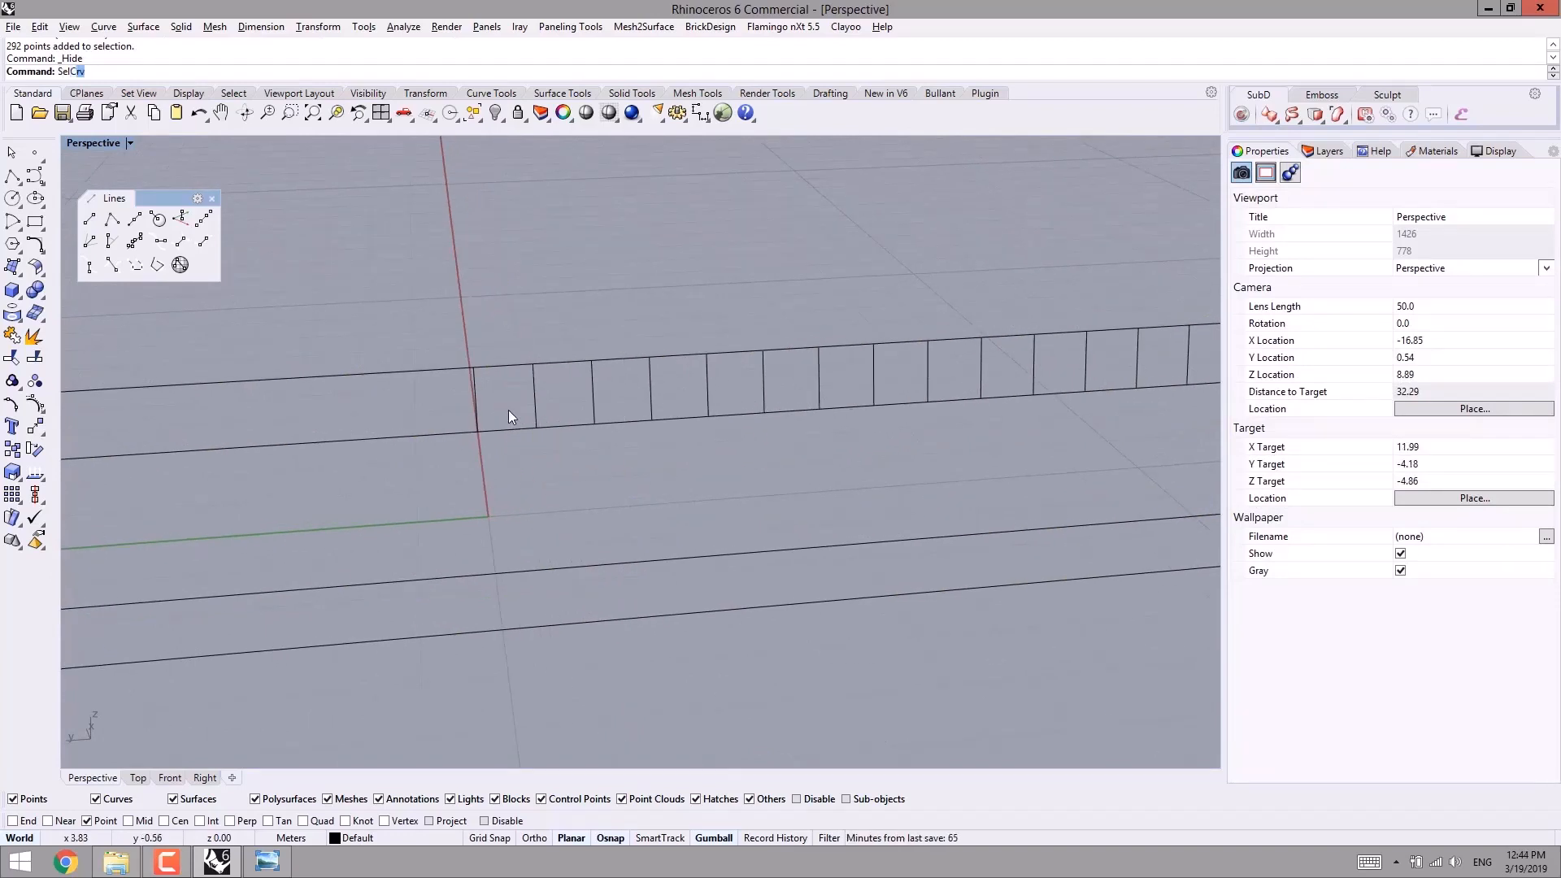
key(Return)
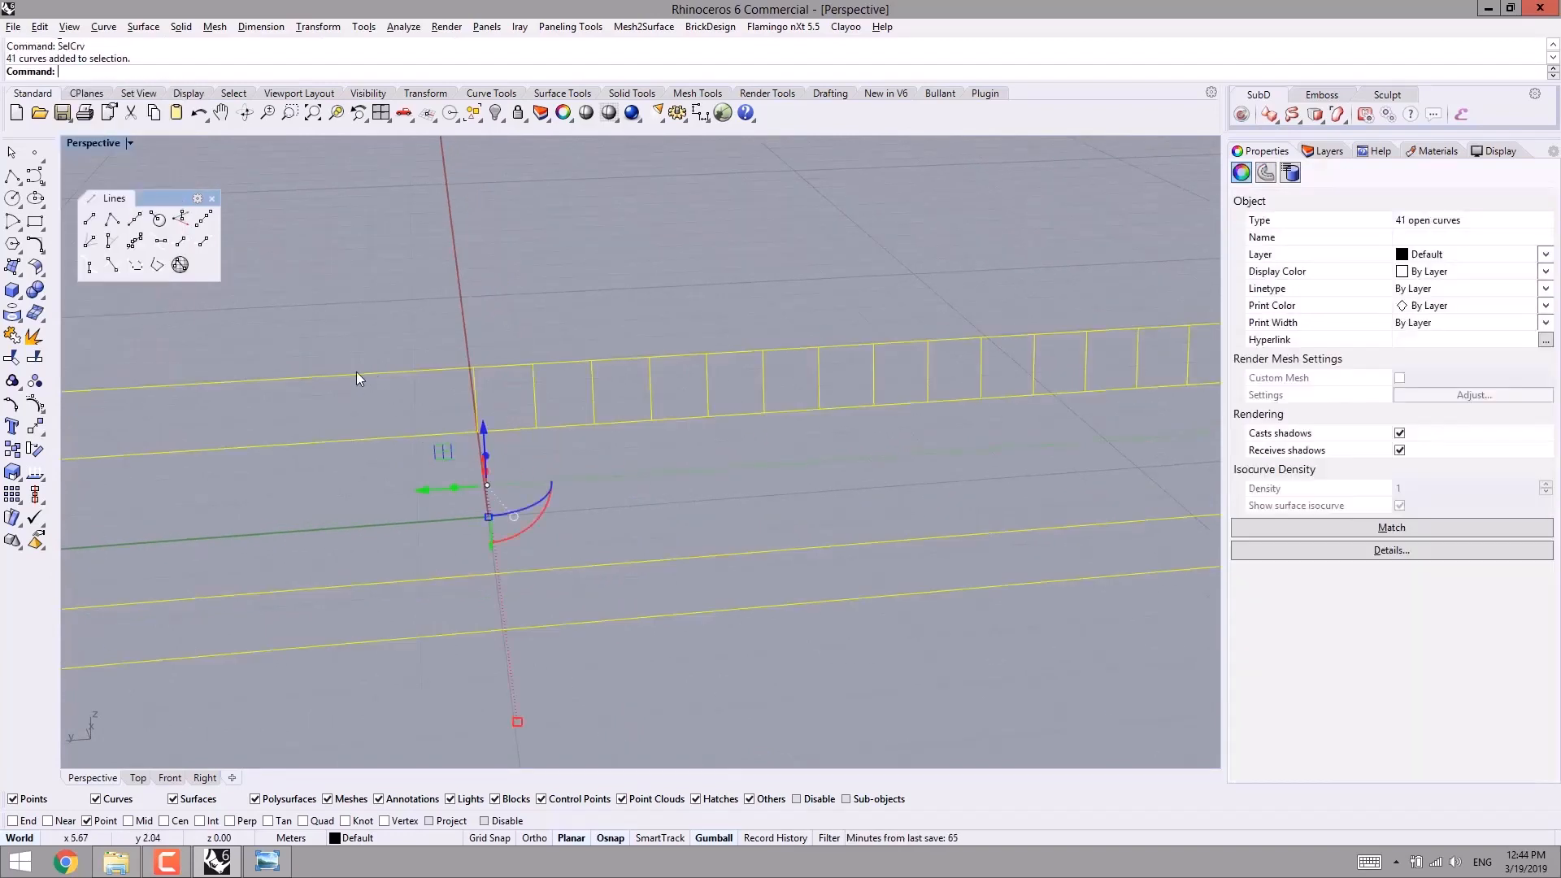
ctrl+drag(363, 331, 297, 707)
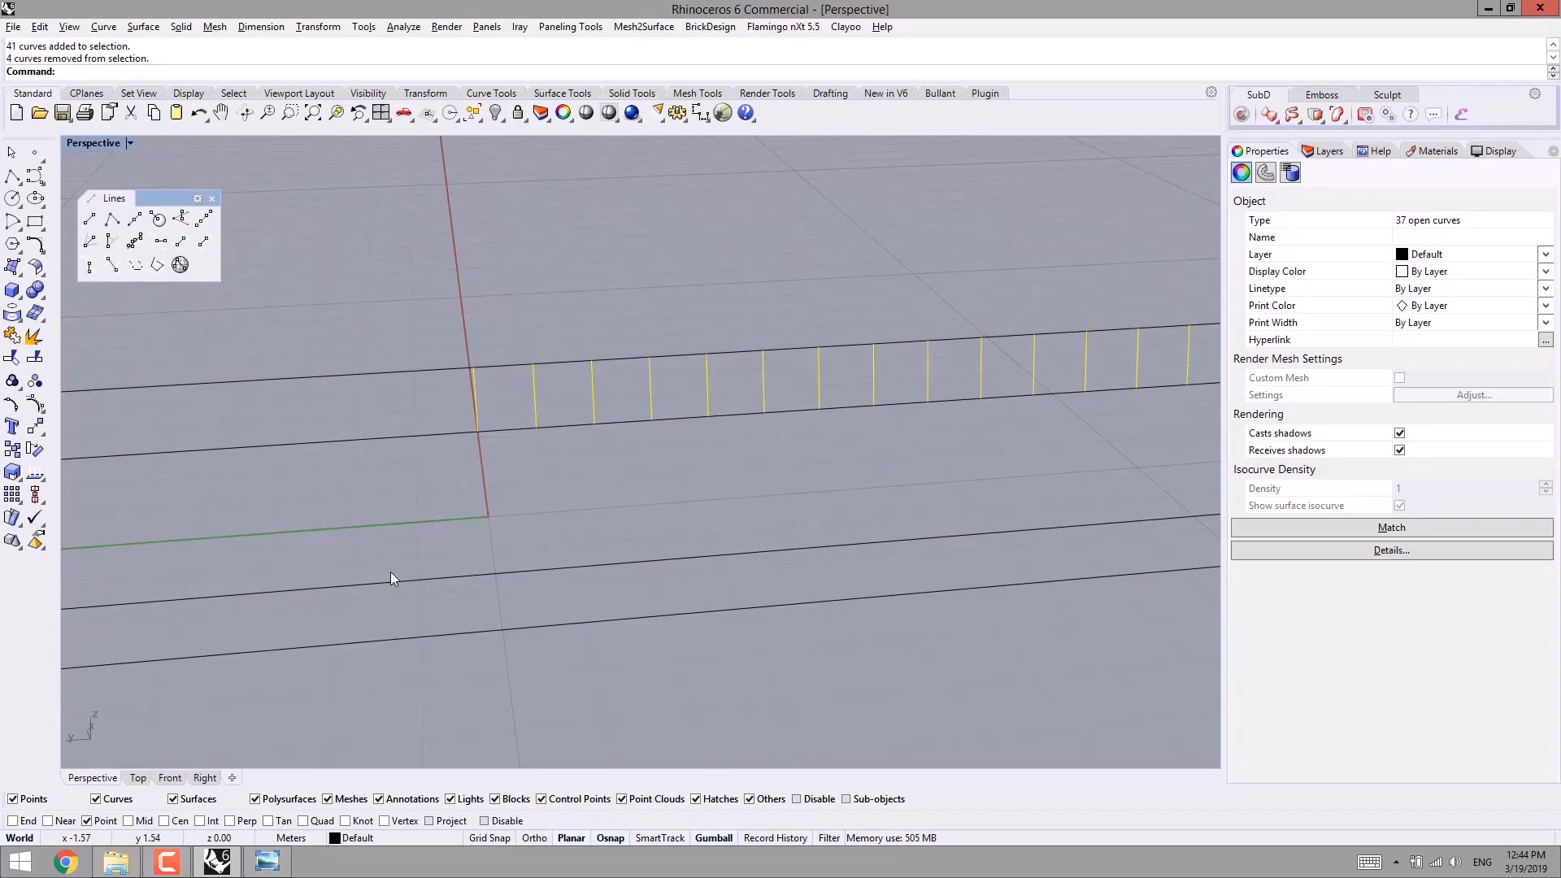
mouse_move(390, 578)
right_down()
mouse_move(185, 547)
mouse_move(408, 587)
right_up()
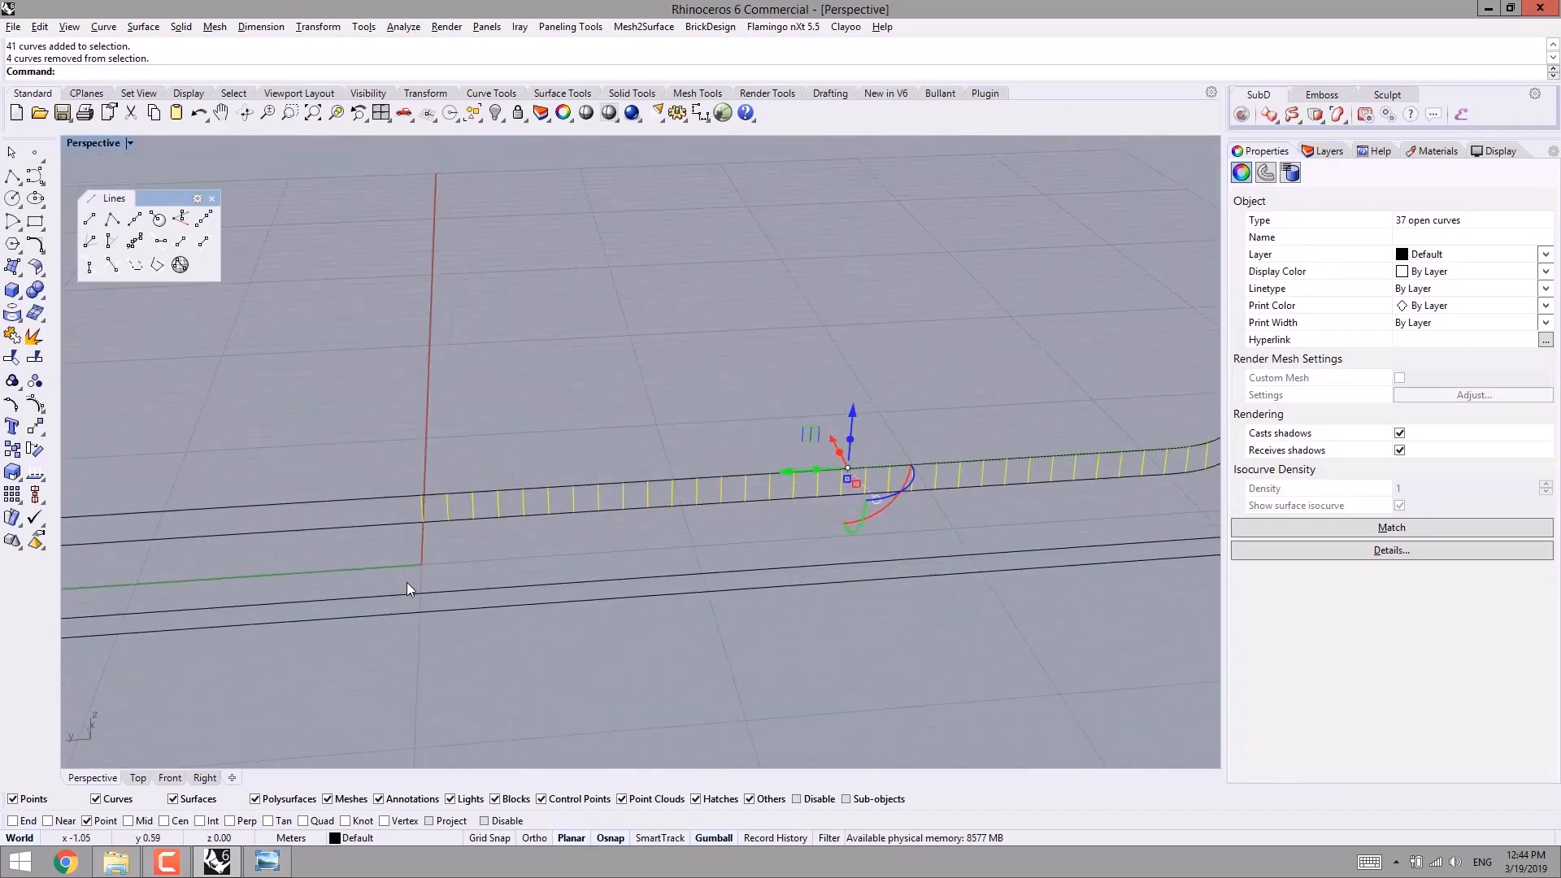
text(Mirror)
key(Return)
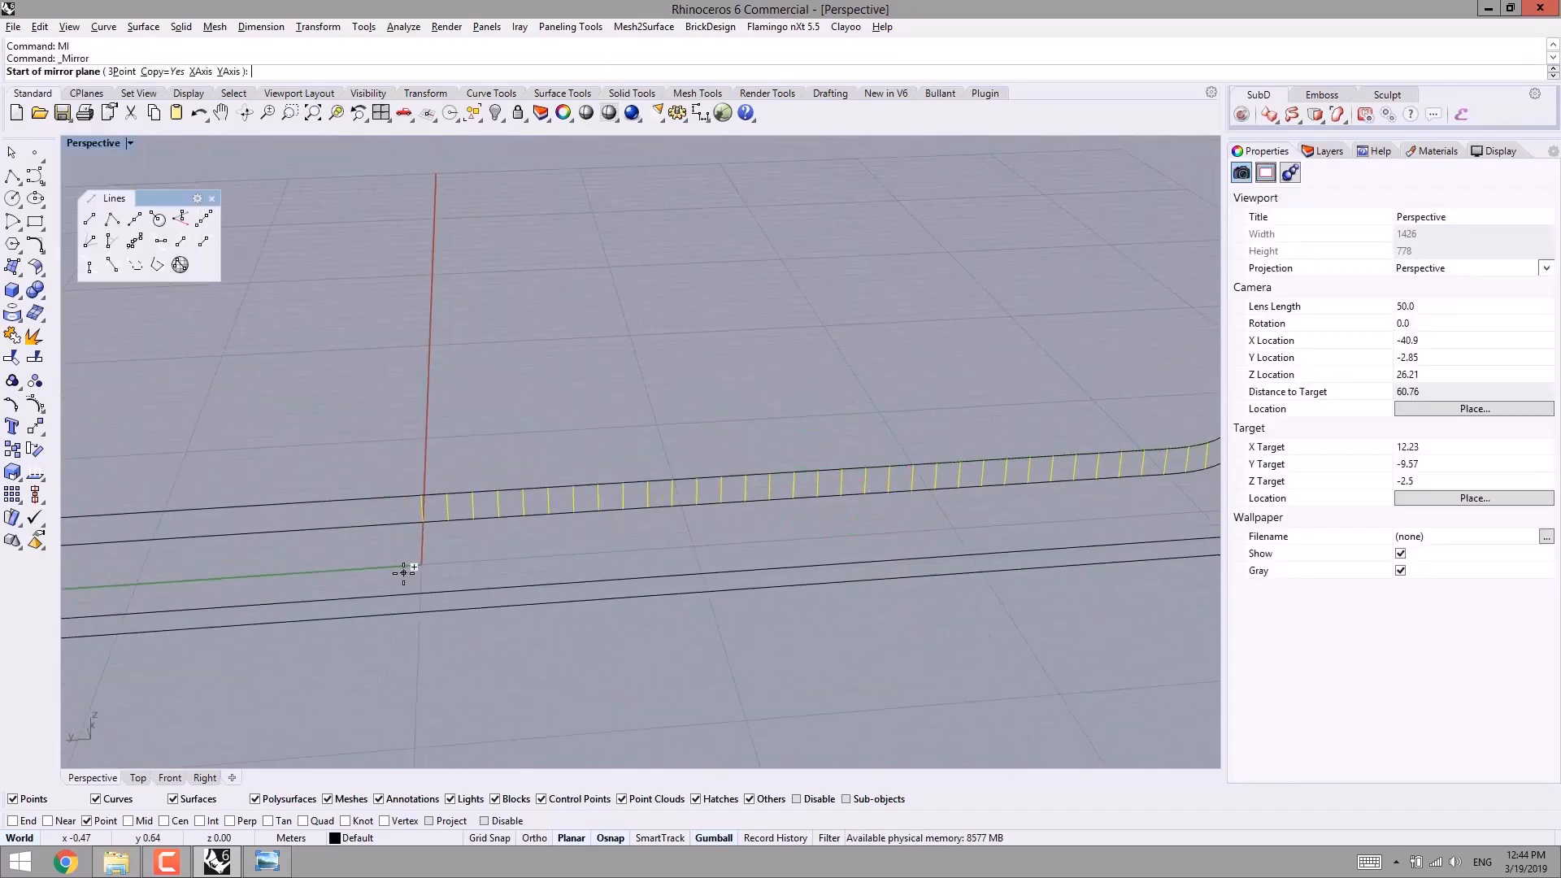
text(0)
key(Return)
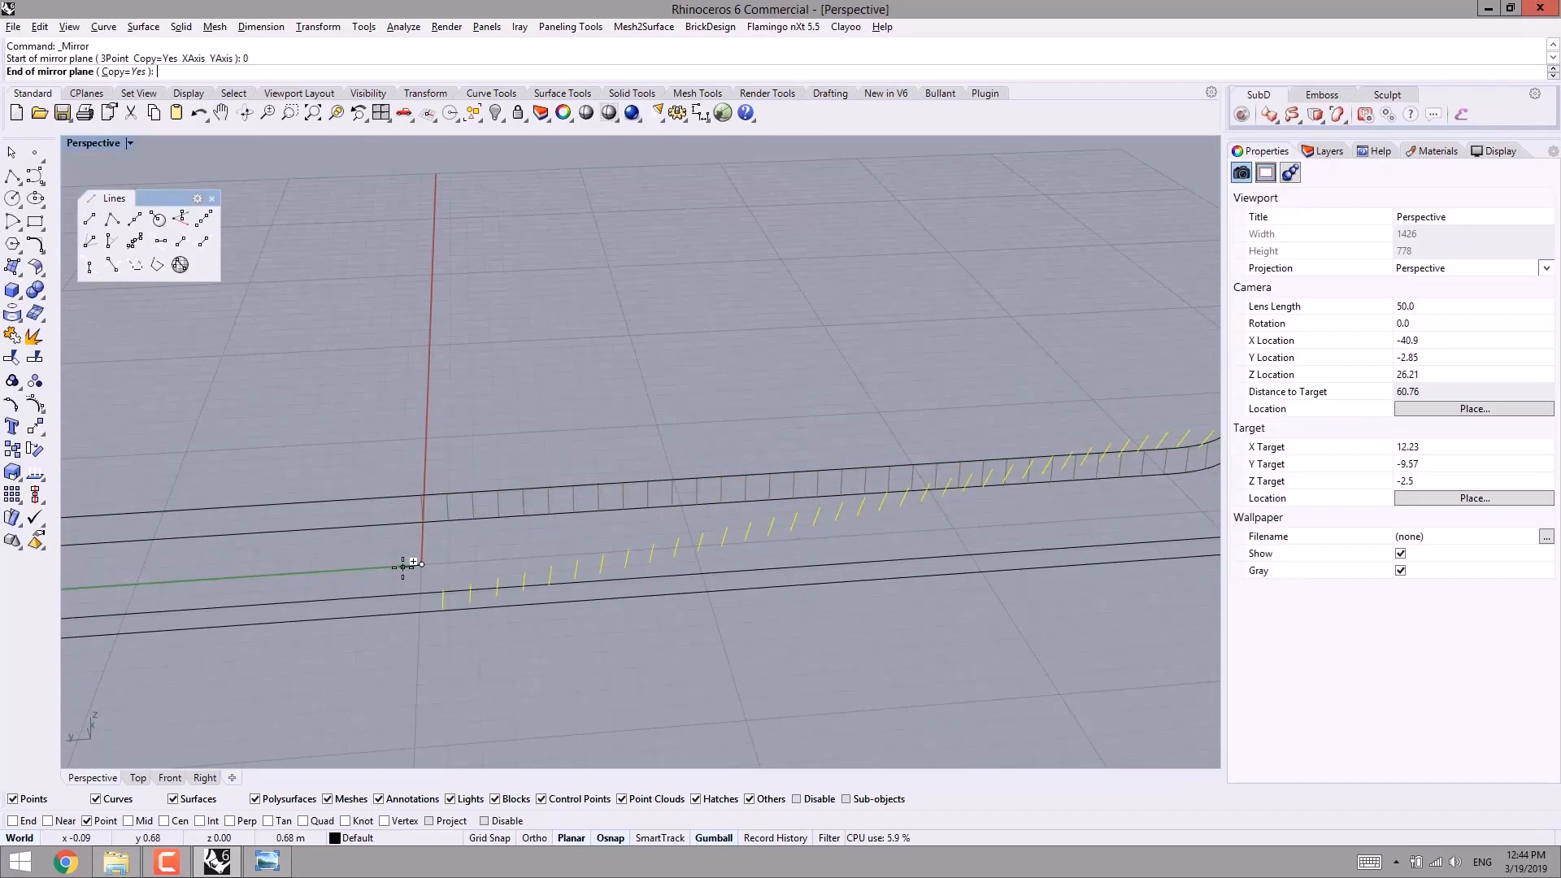
click(433, 274)
- Delete one of the two overlapping post lines where the mirrored halves meet at the X axis
scroll(422, 478, up, 5)
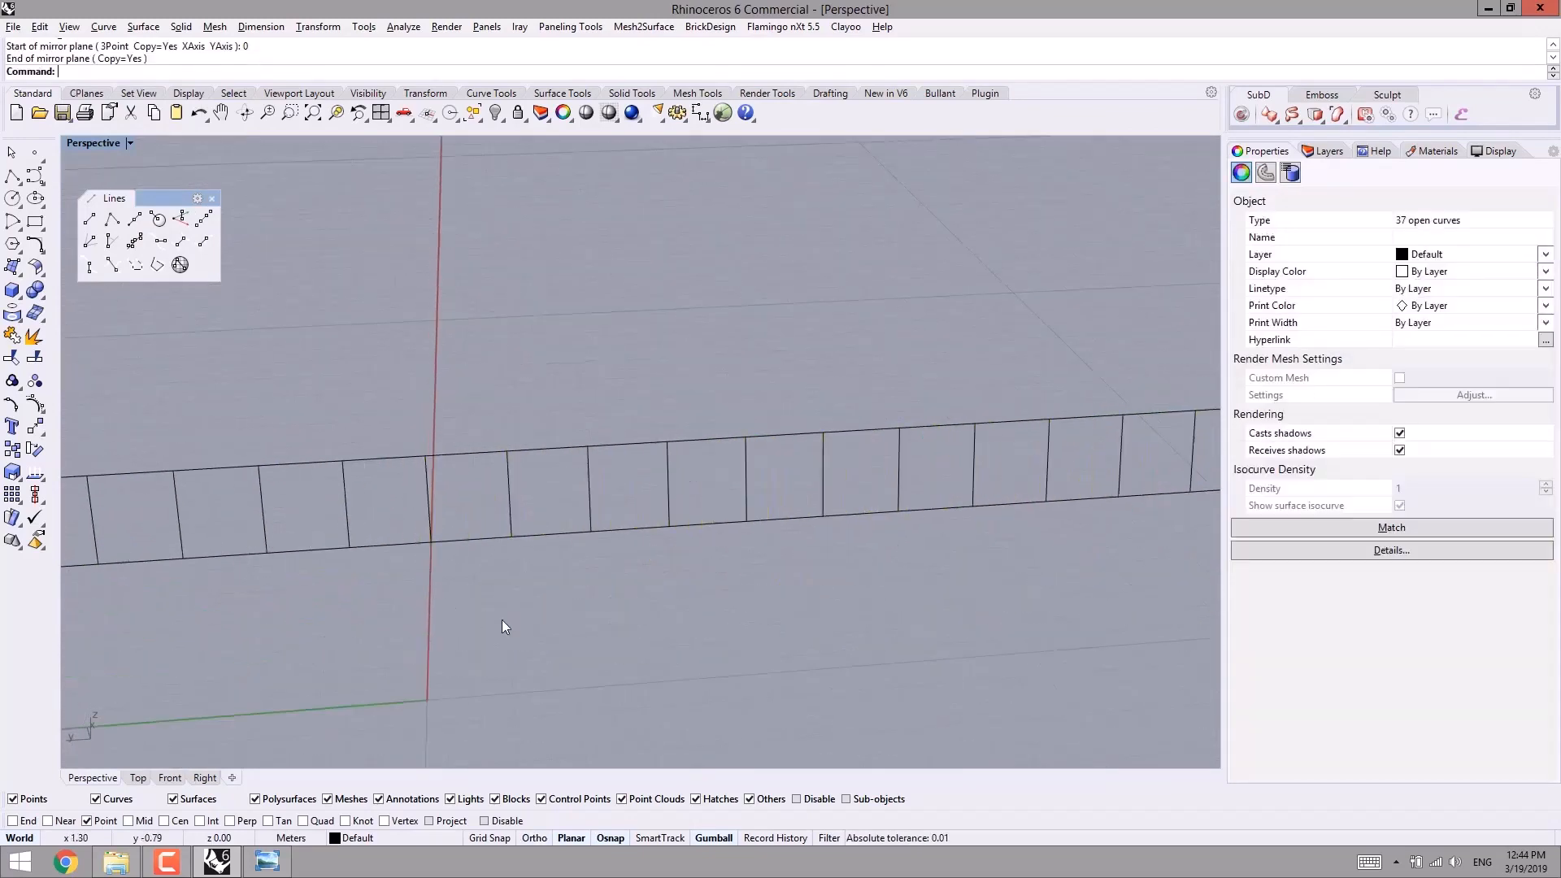
key(Escape)
click(426, 486)
click(467, 521)
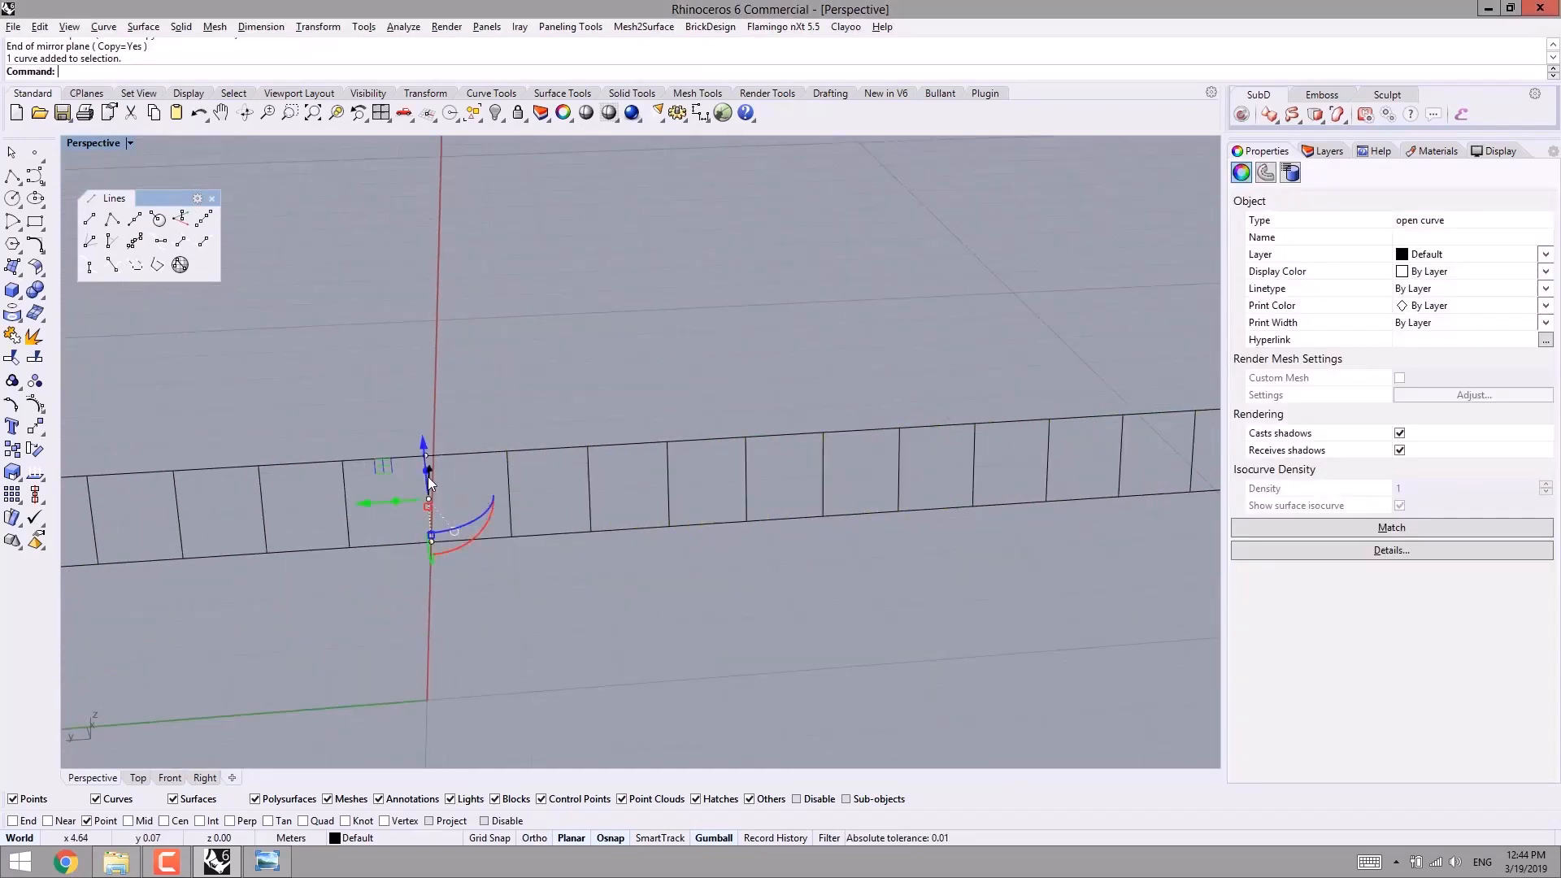
key(Delete)
- Select all curves, exclude the four deck-edge and handrail curves, and group the remaining post lines
scroll(437, 512, down, 5)
right_drag(437, 507, 515, 508)
text(Sel)
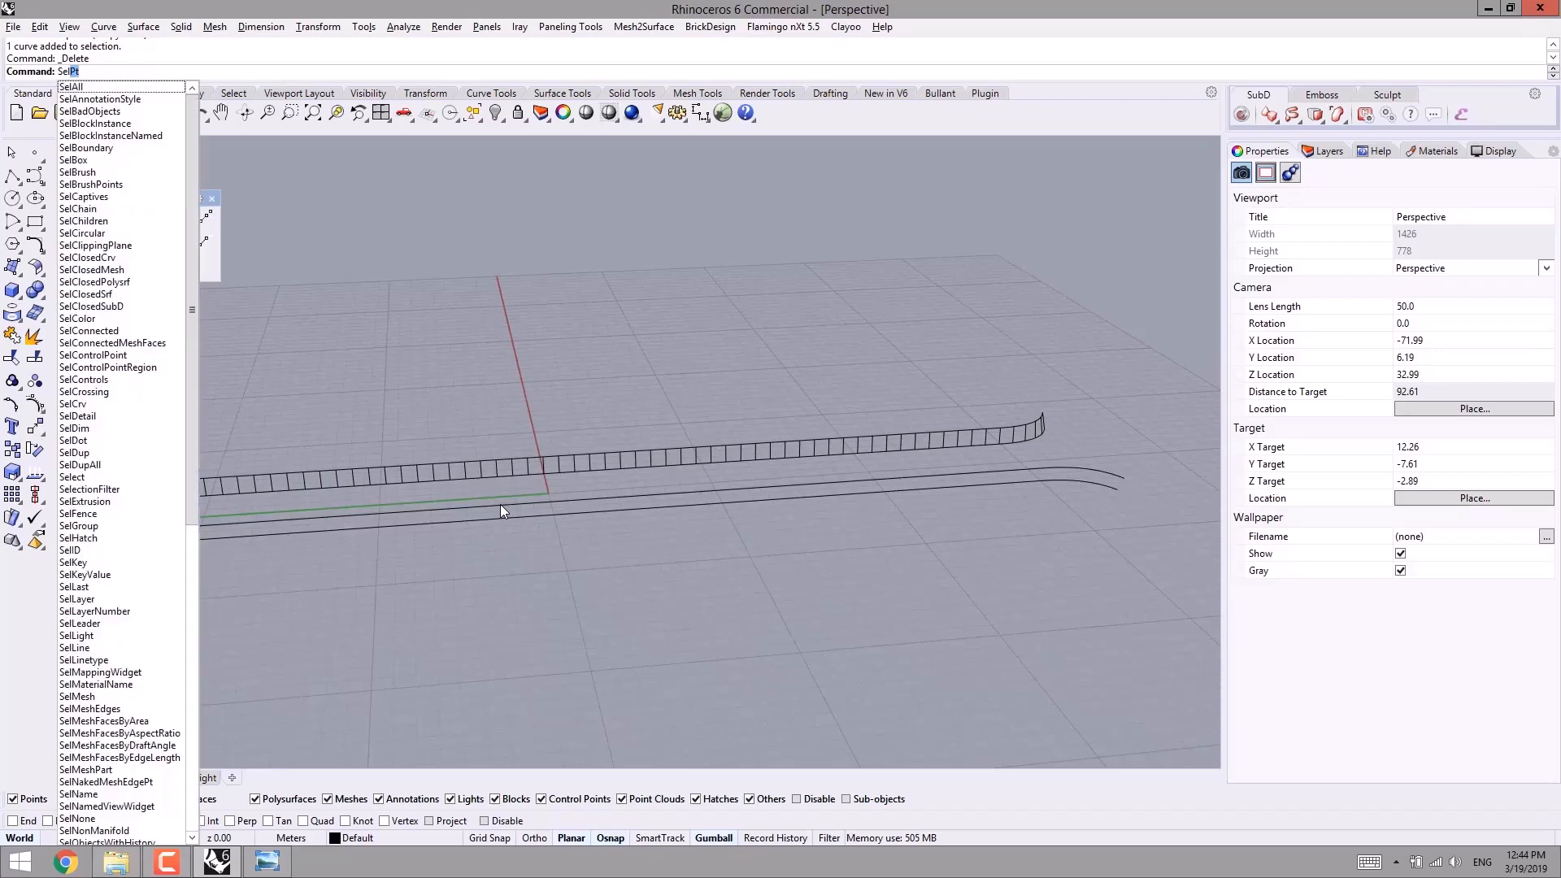
text(Crv)
key(Return)
scroll(499, 505, up, 6)
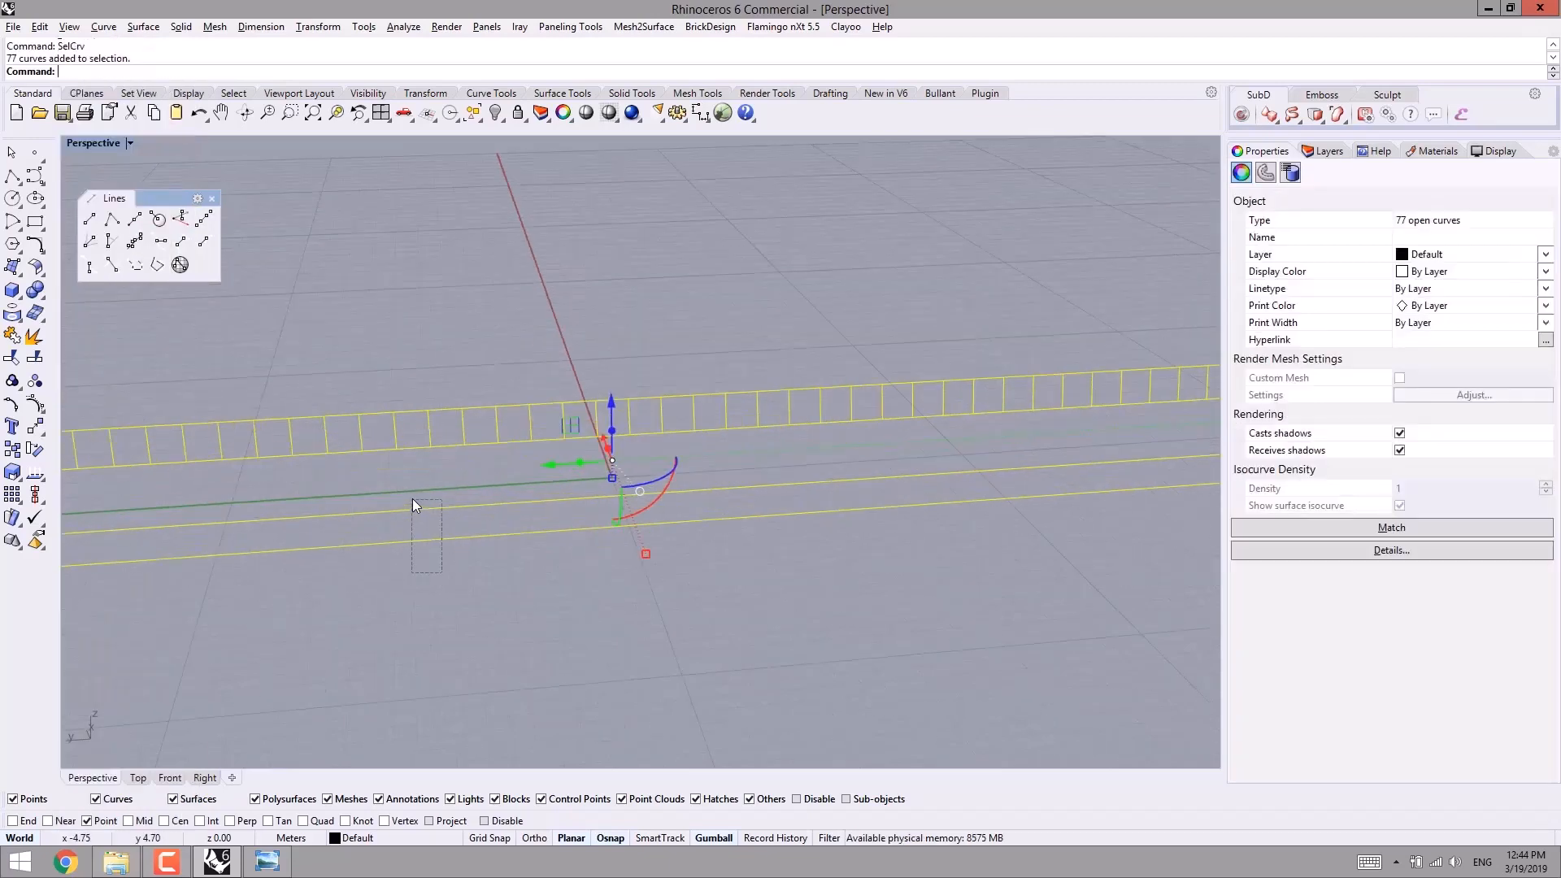
ctrl+drag(412, 499, 412, 498)
ctrl+click(441, 450)
ctrl+click(446, 411)
scroll(480, 520, down, 6)
right_drag(480, 520, 510, 480)
key(ctrl+g)
- Mirror the grouped post lines across the Y axis from origin 0 onto the opposite railing, keeping the original group
text(Mirror)
key(Return)
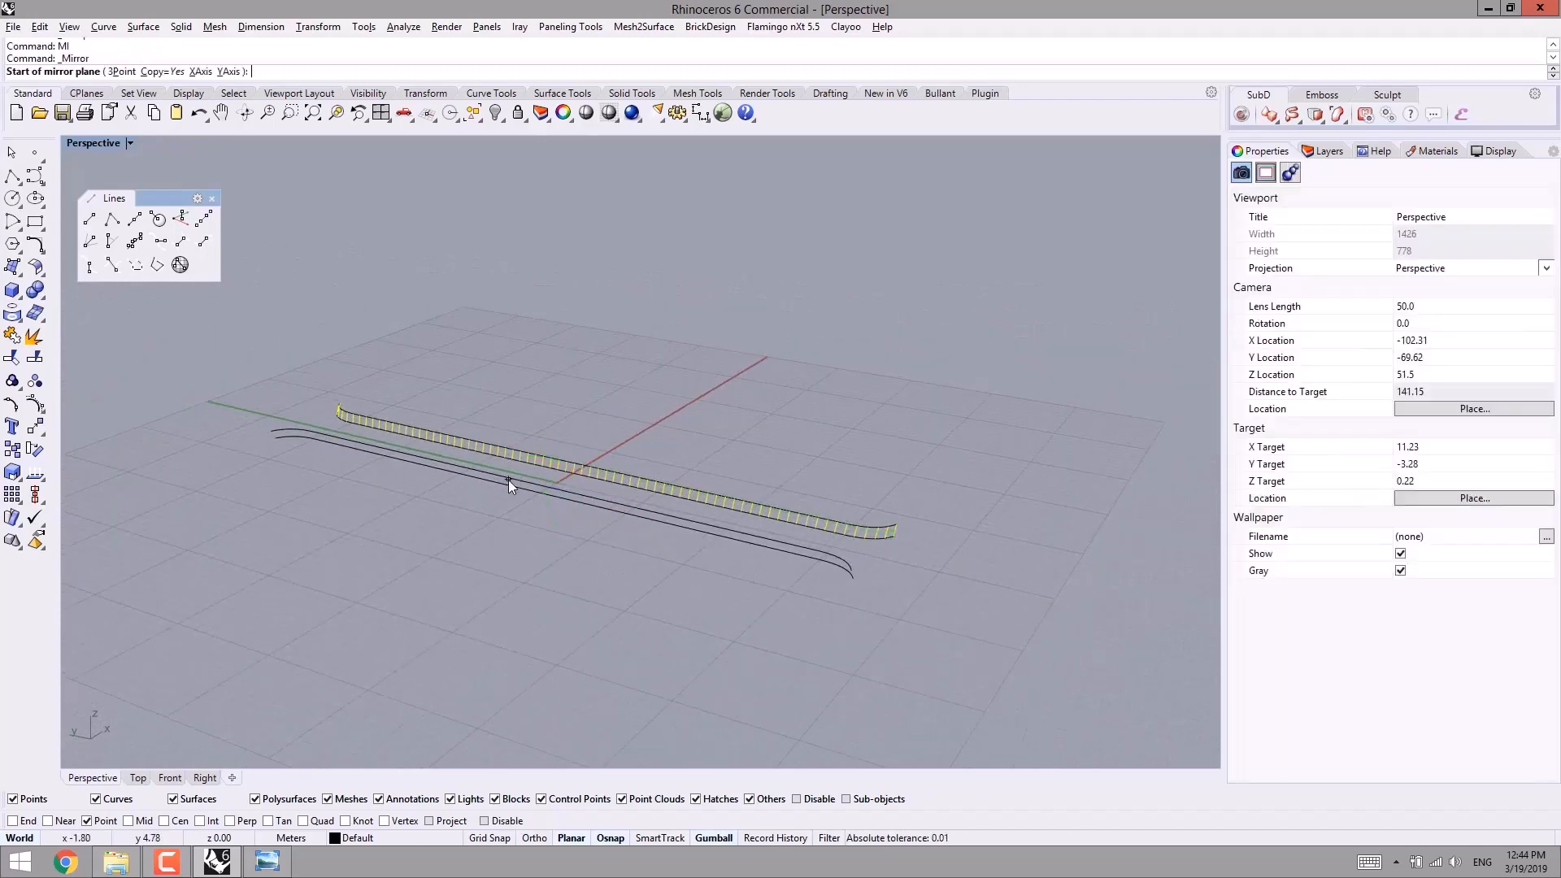
text(0)
key(Return)
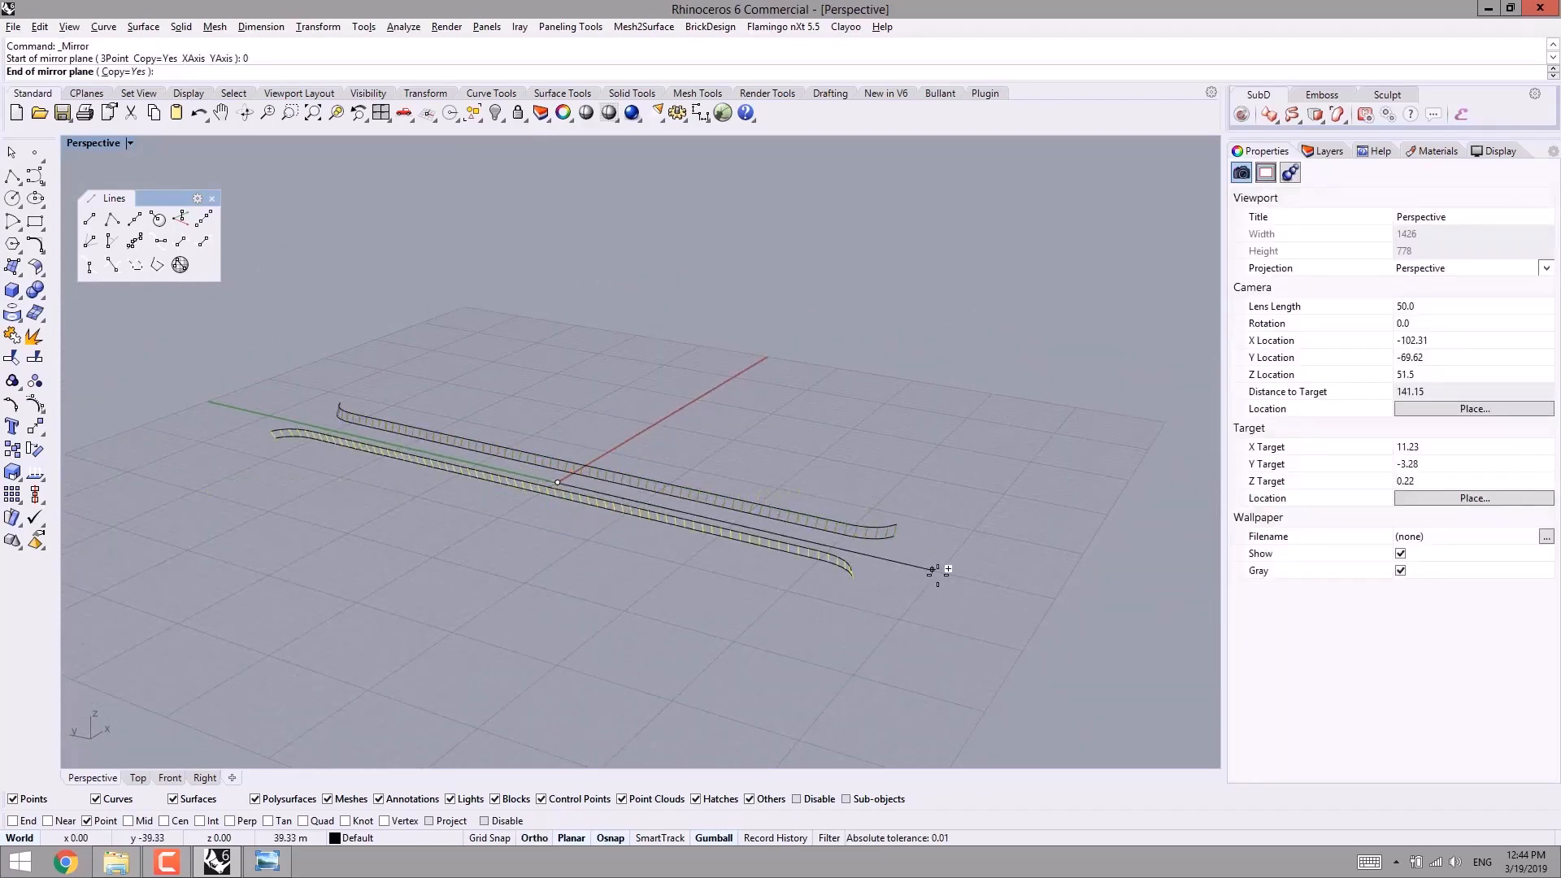
click(933, 611)
right_drag(837, 634, 630, 603)
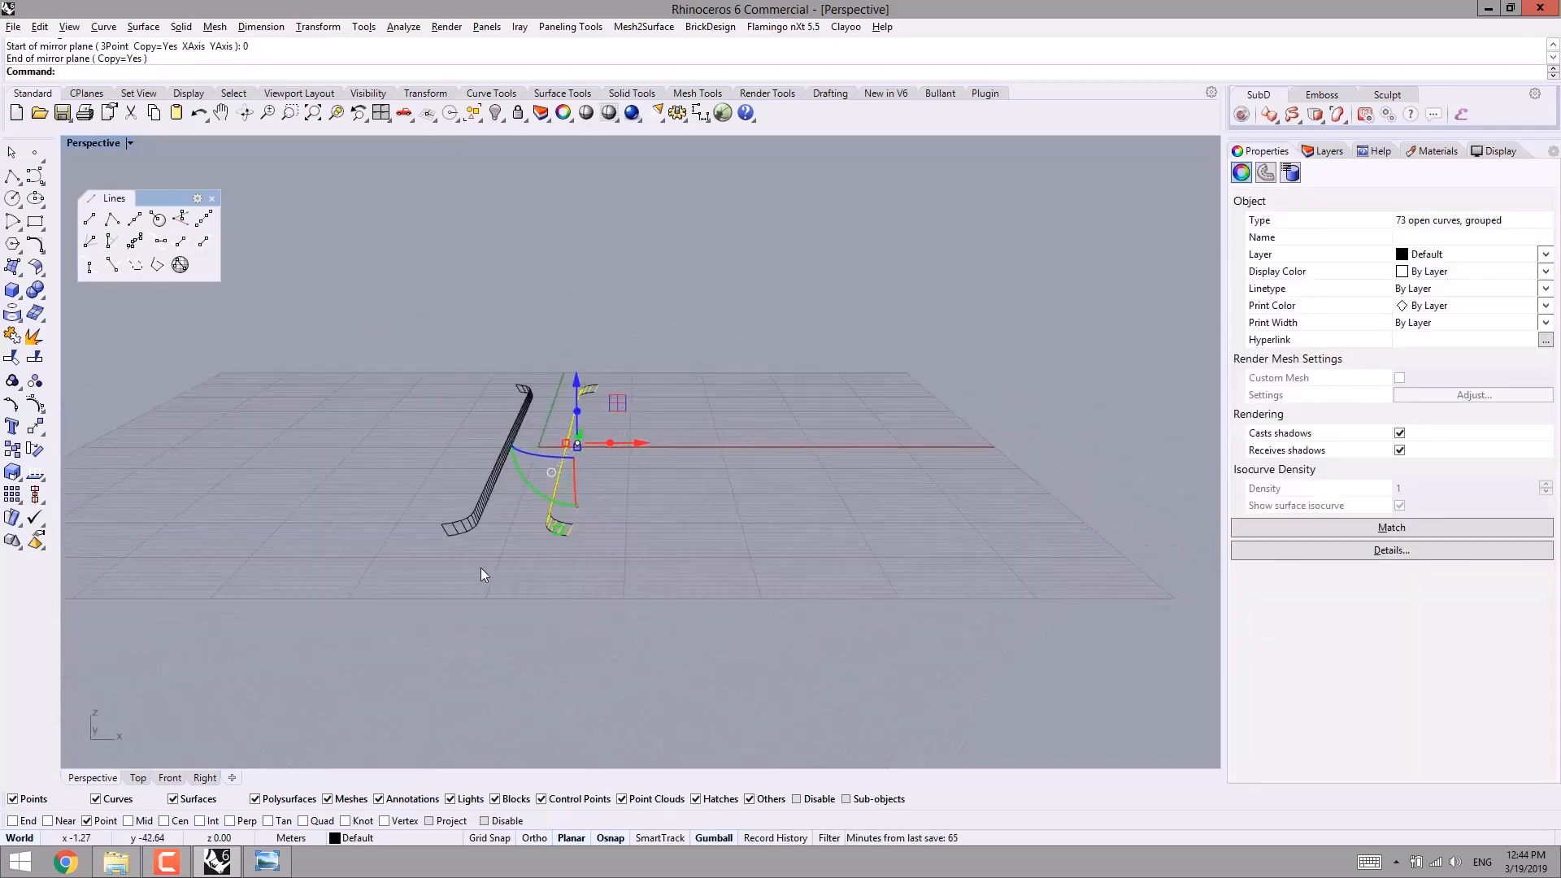
scroll(482, 571, up, 3)
click(441, 576)
mouse_move(439, 574)
right_down()
mouse_move(378, 567)
mouse_move(401, 550)
mouse_move(429, 568)
right_up()
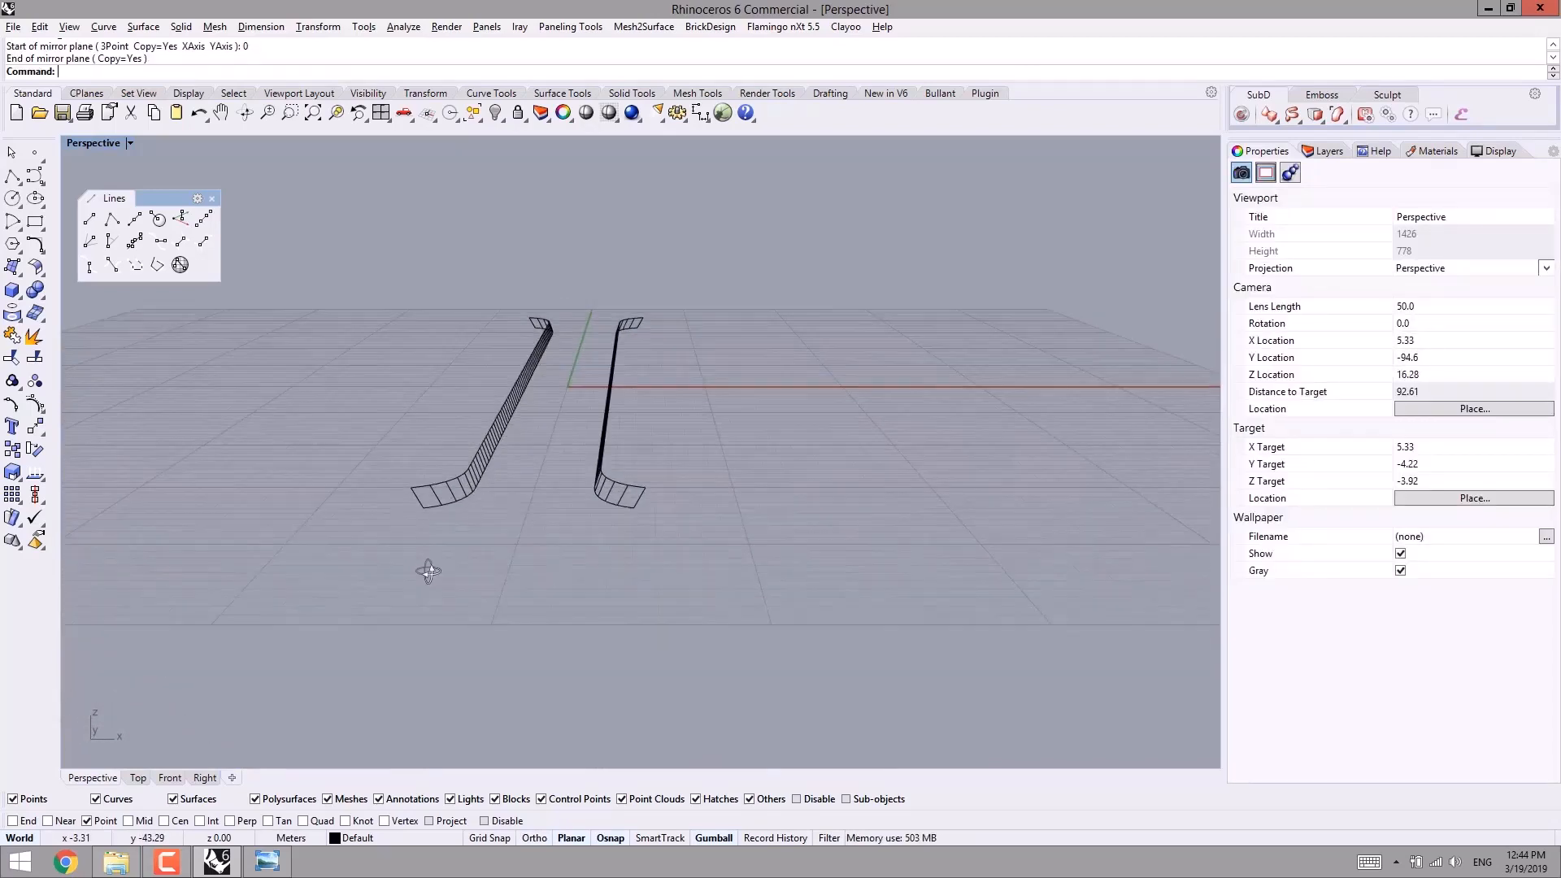
- Combine the post lines of both railings into one group and hide it
scroll(480, 450, up, 3)
click(494, 432)
scroll(536, 382, up, 2)
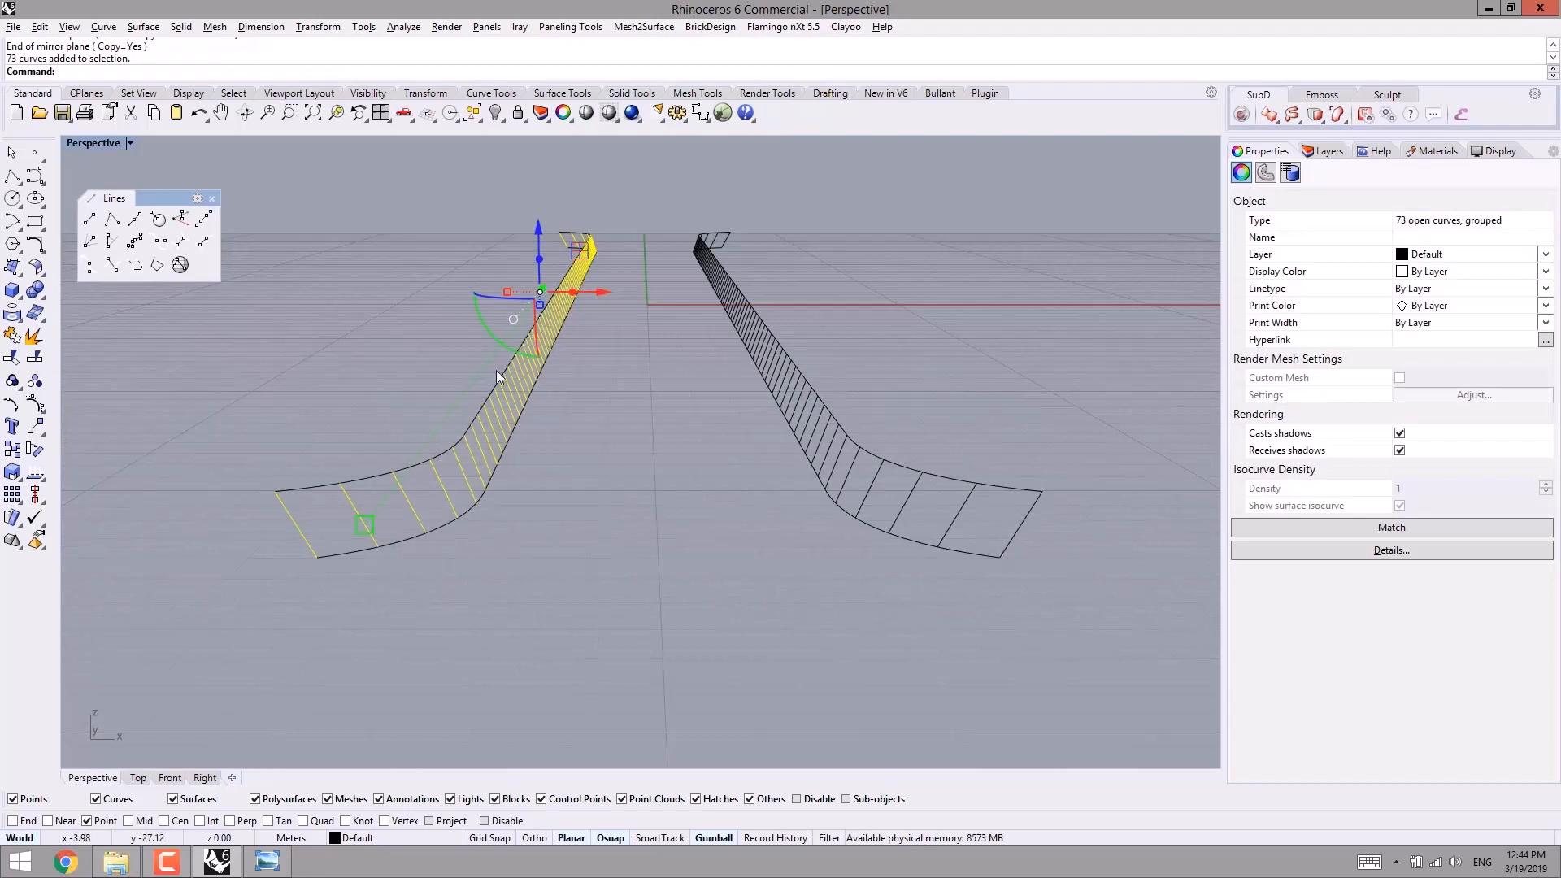
shift+click(784, 416)
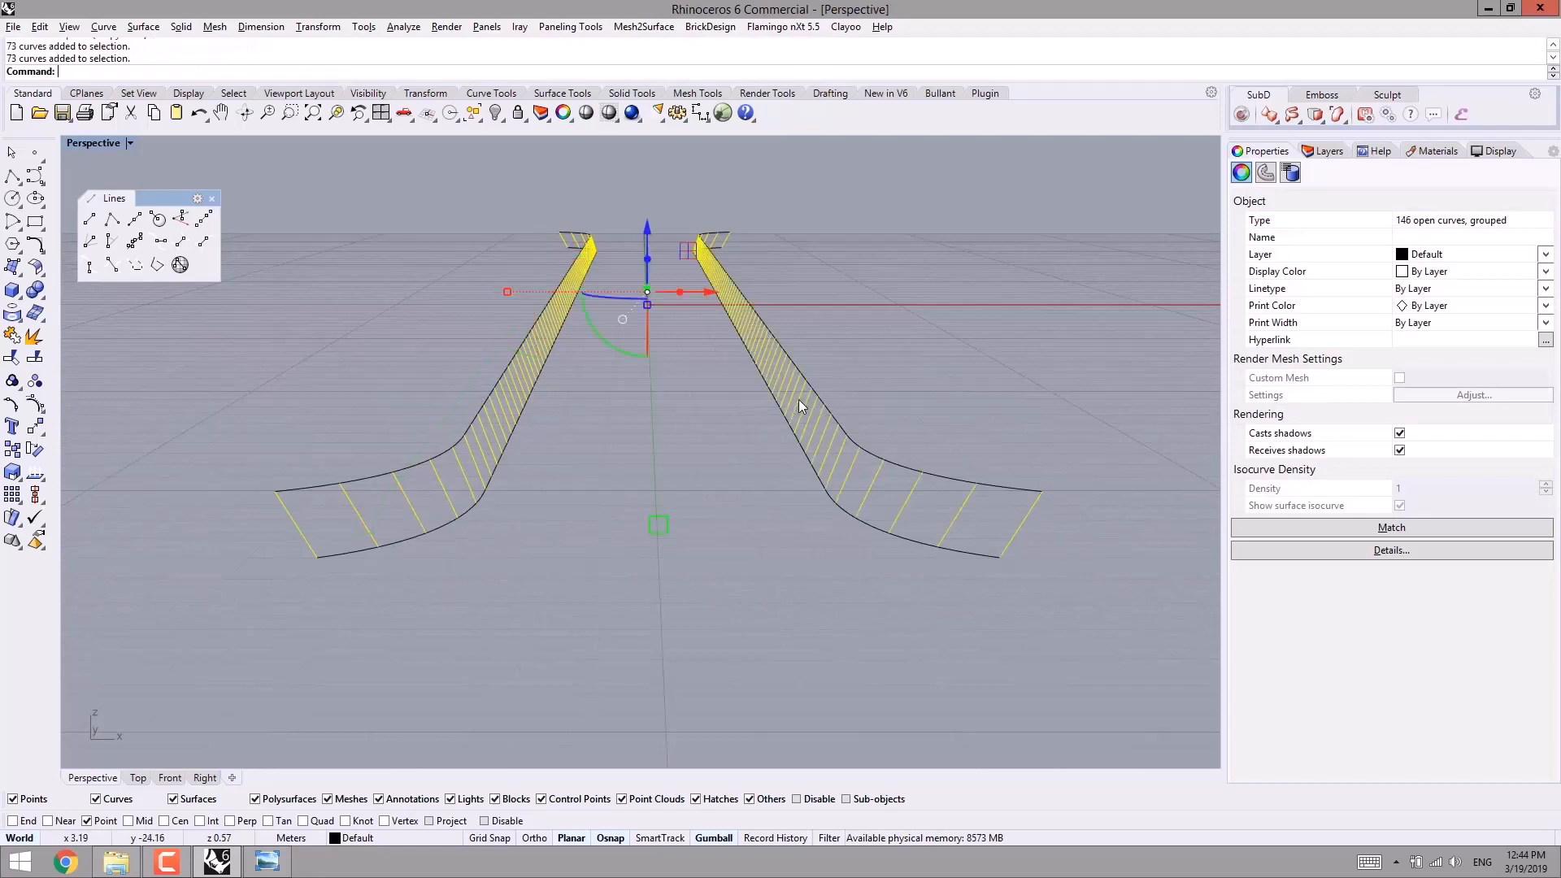
key(ctrl+g)
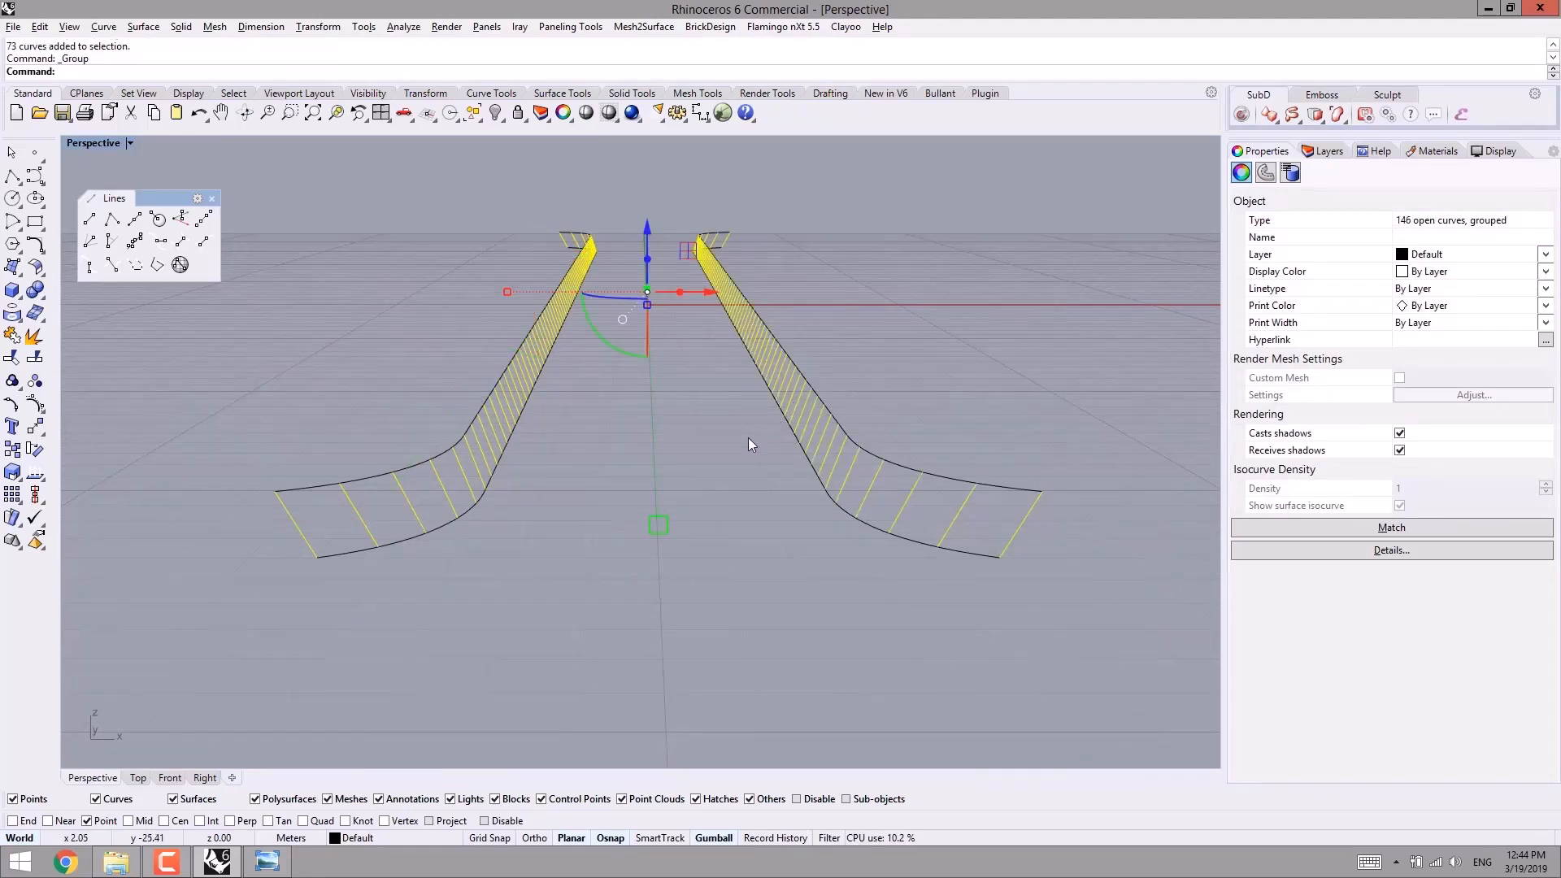
key(ctrl+h)
- Try grouping all four deck-edge and handrail curves together, and undo that grouping
drag(839, 342, 471, 411)
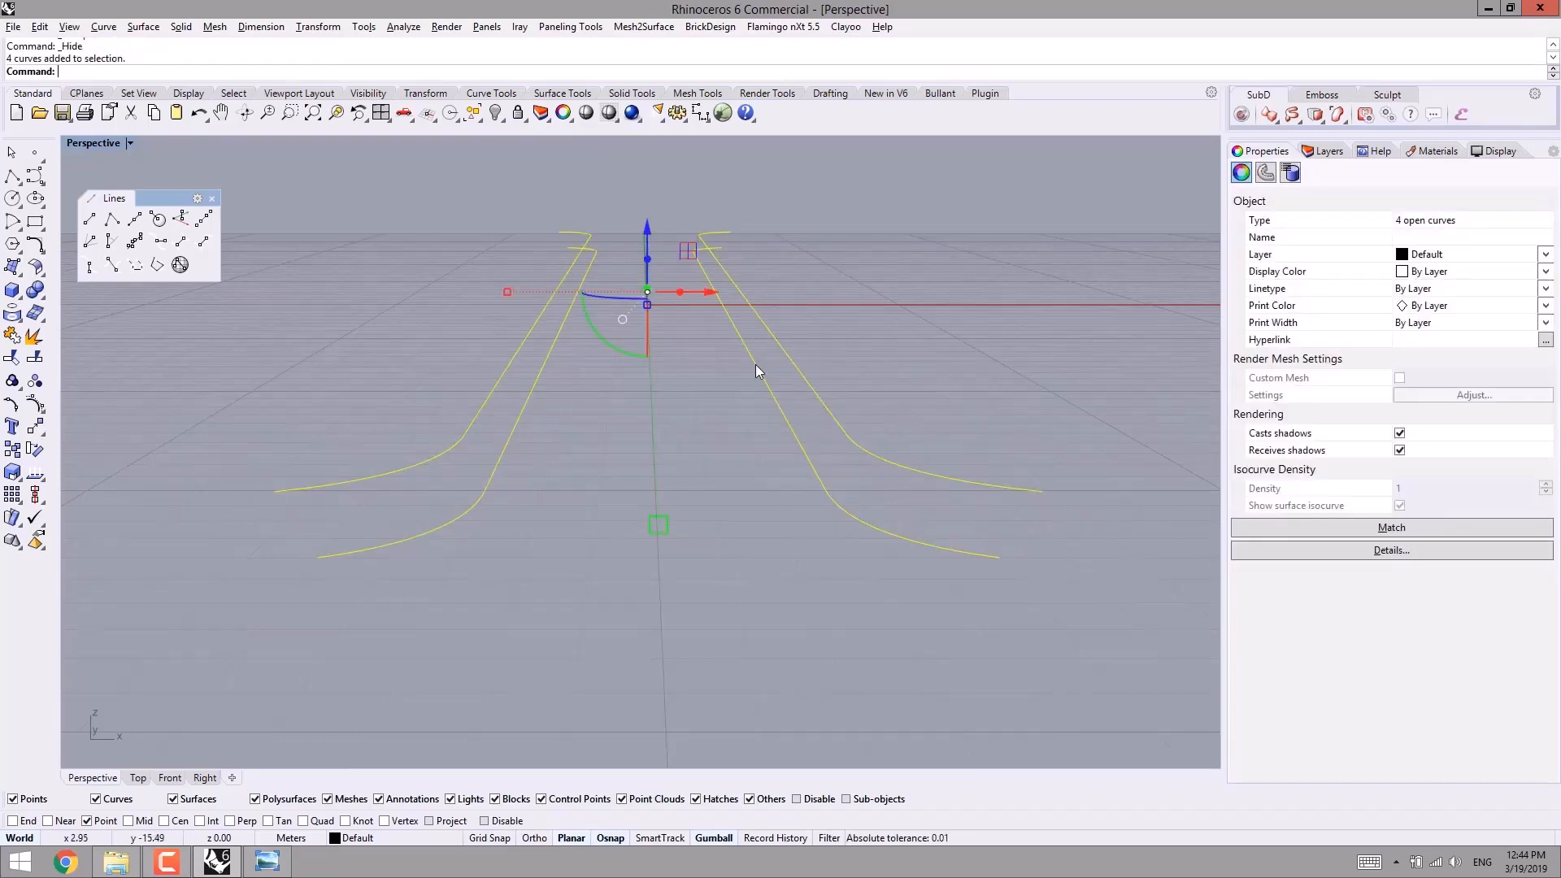
key(ctrl+g)
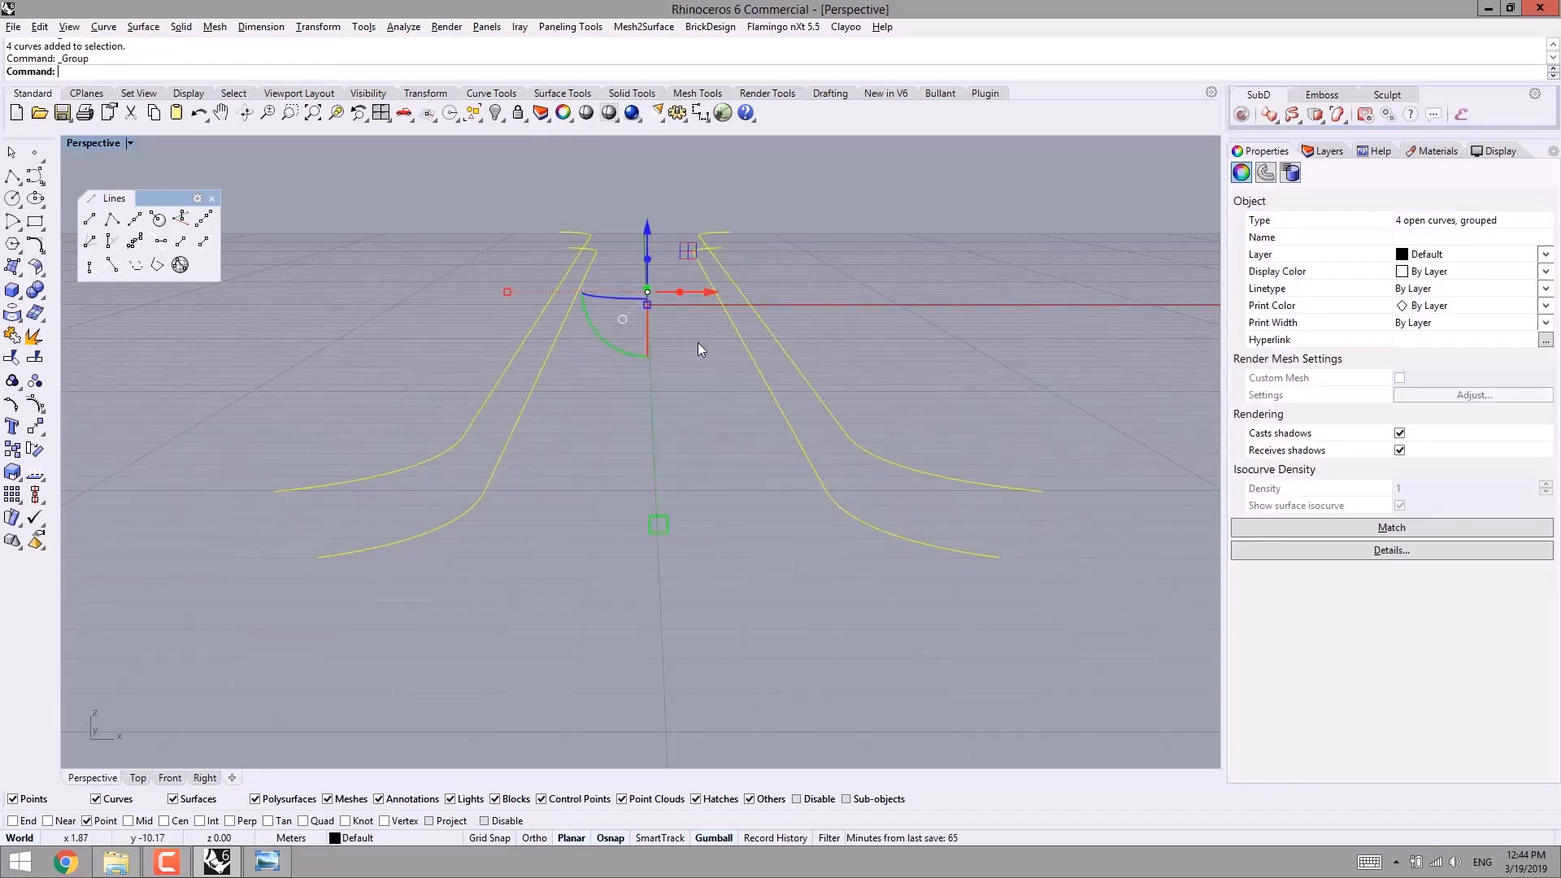
key(Escape)
mouse_move(686, 447)
right_down()
mouse_move(753, 452)
mouse_move(710, 456)
right_up()
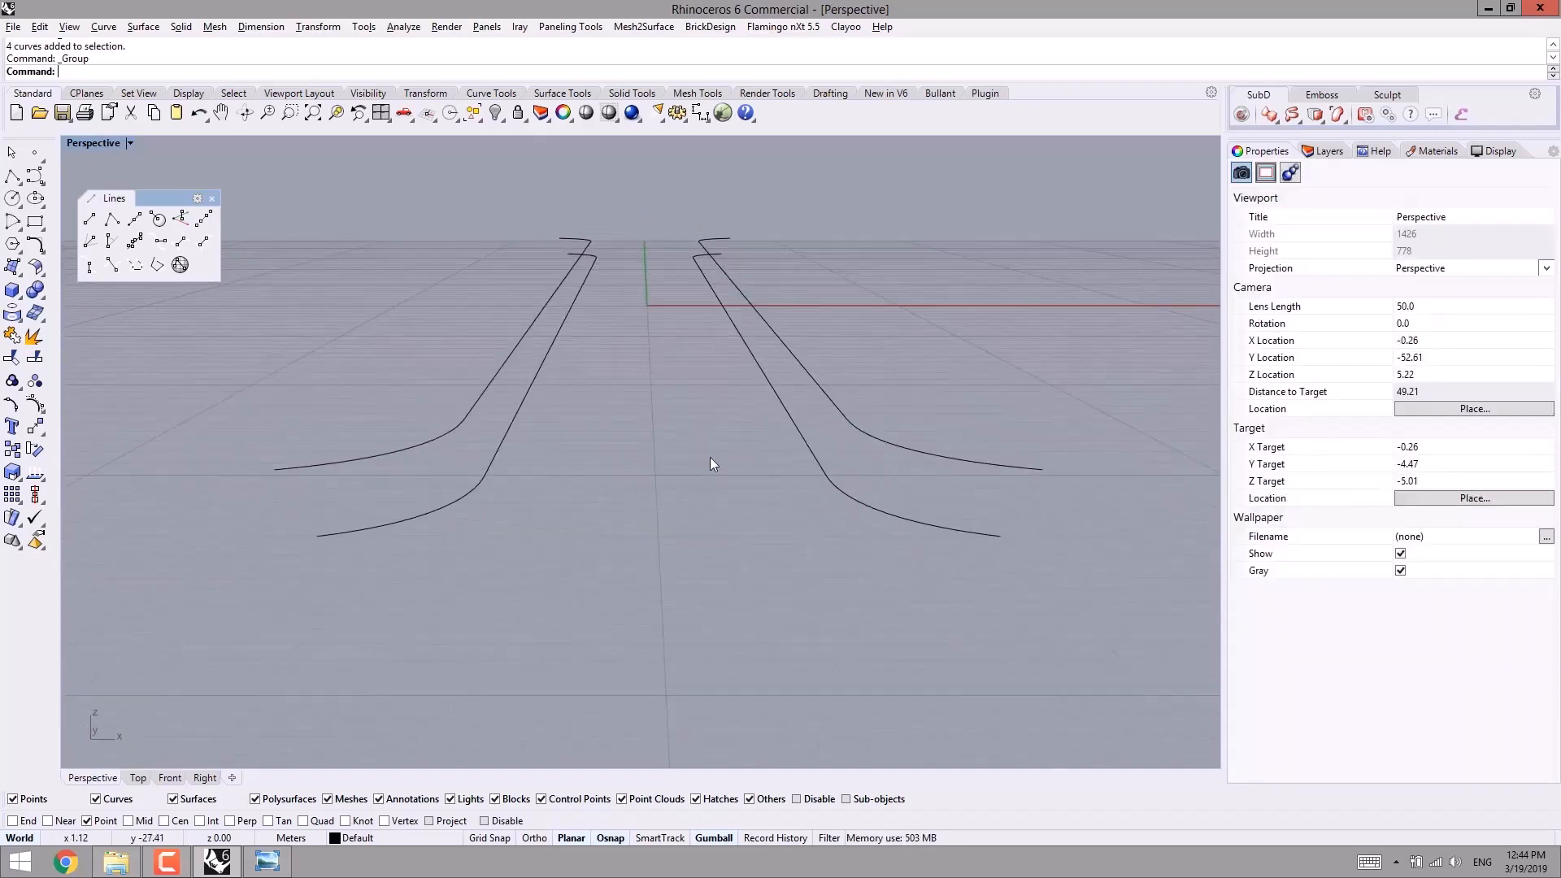
key(ctrl+z)
- Group the two lower deck-edge curves together, and group the two upper handrail curves as a separate group
drag(782, 379, 505, 429)
key(ctrl+g)
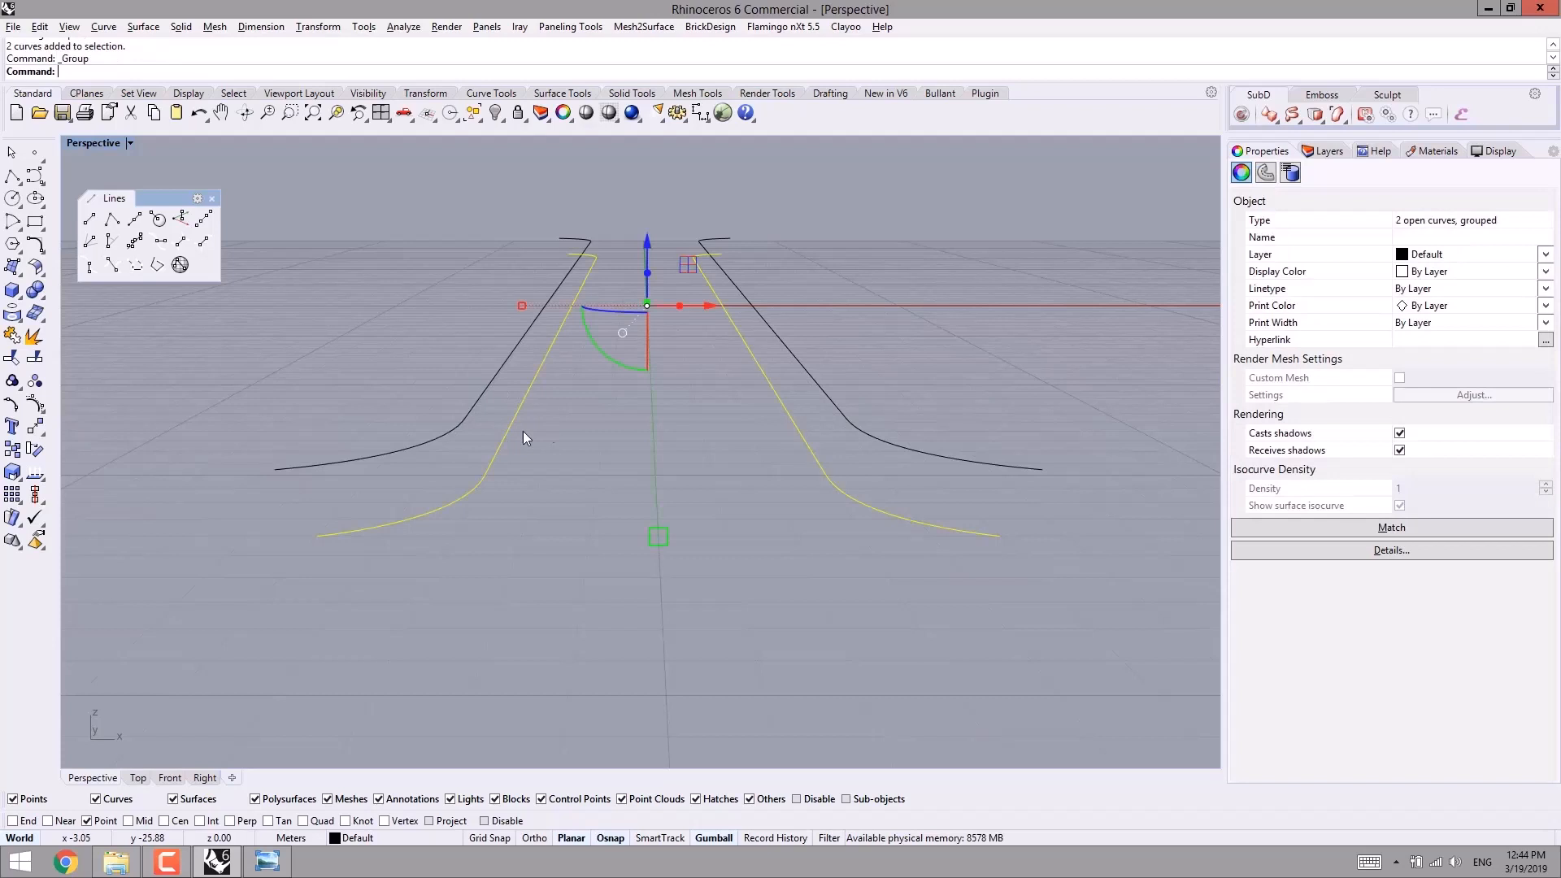
click(777, 338)
shift+click(515, 353)
key(ctrl+g)
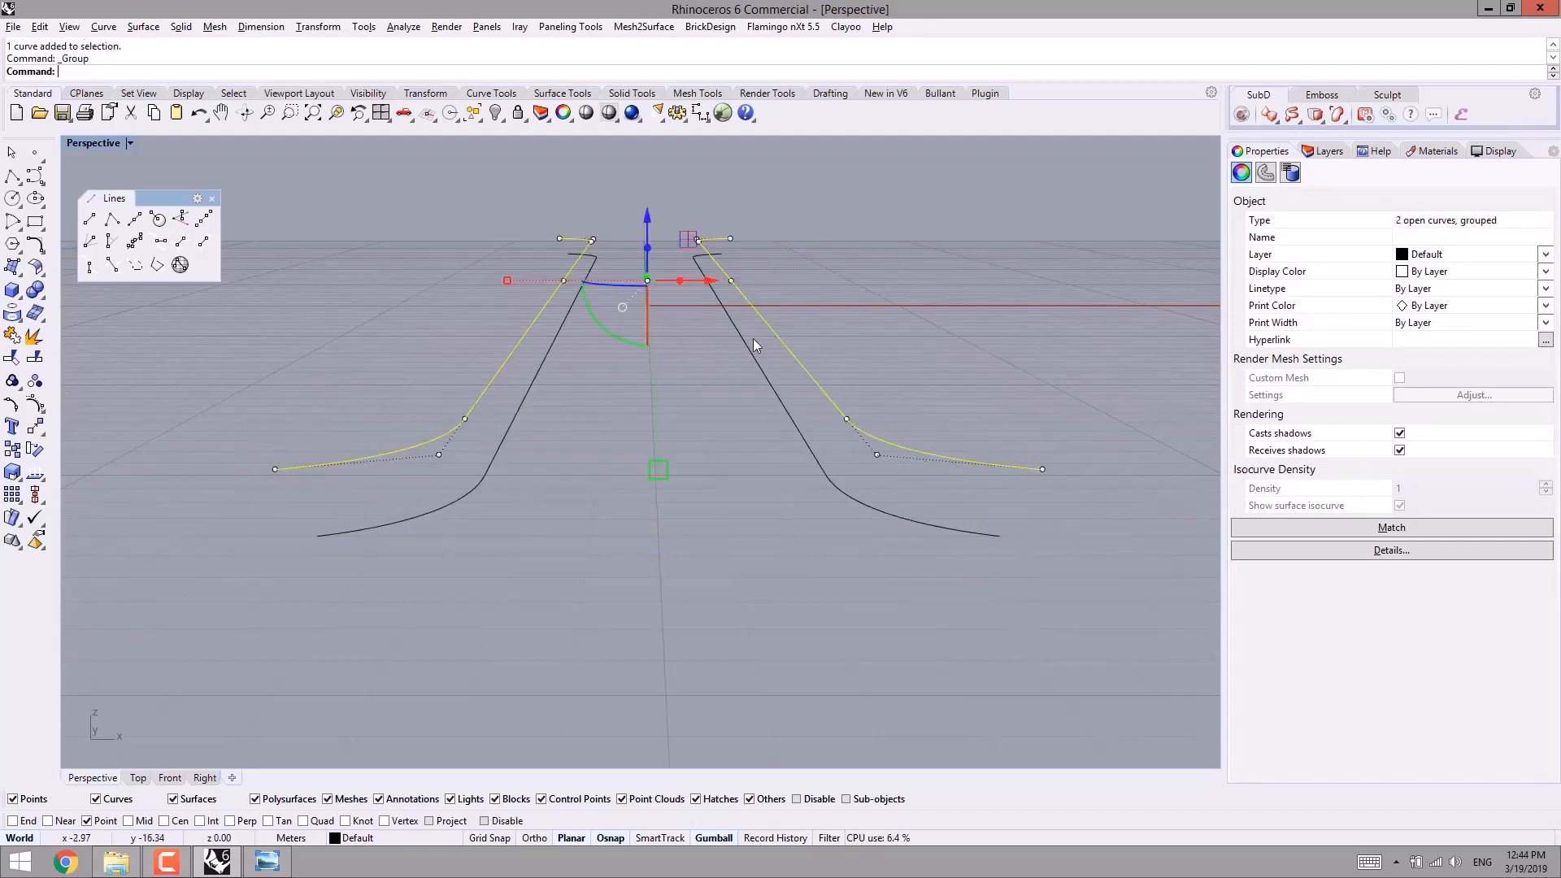
click(842, 319)
right_drag(577, 404, 587, 412)
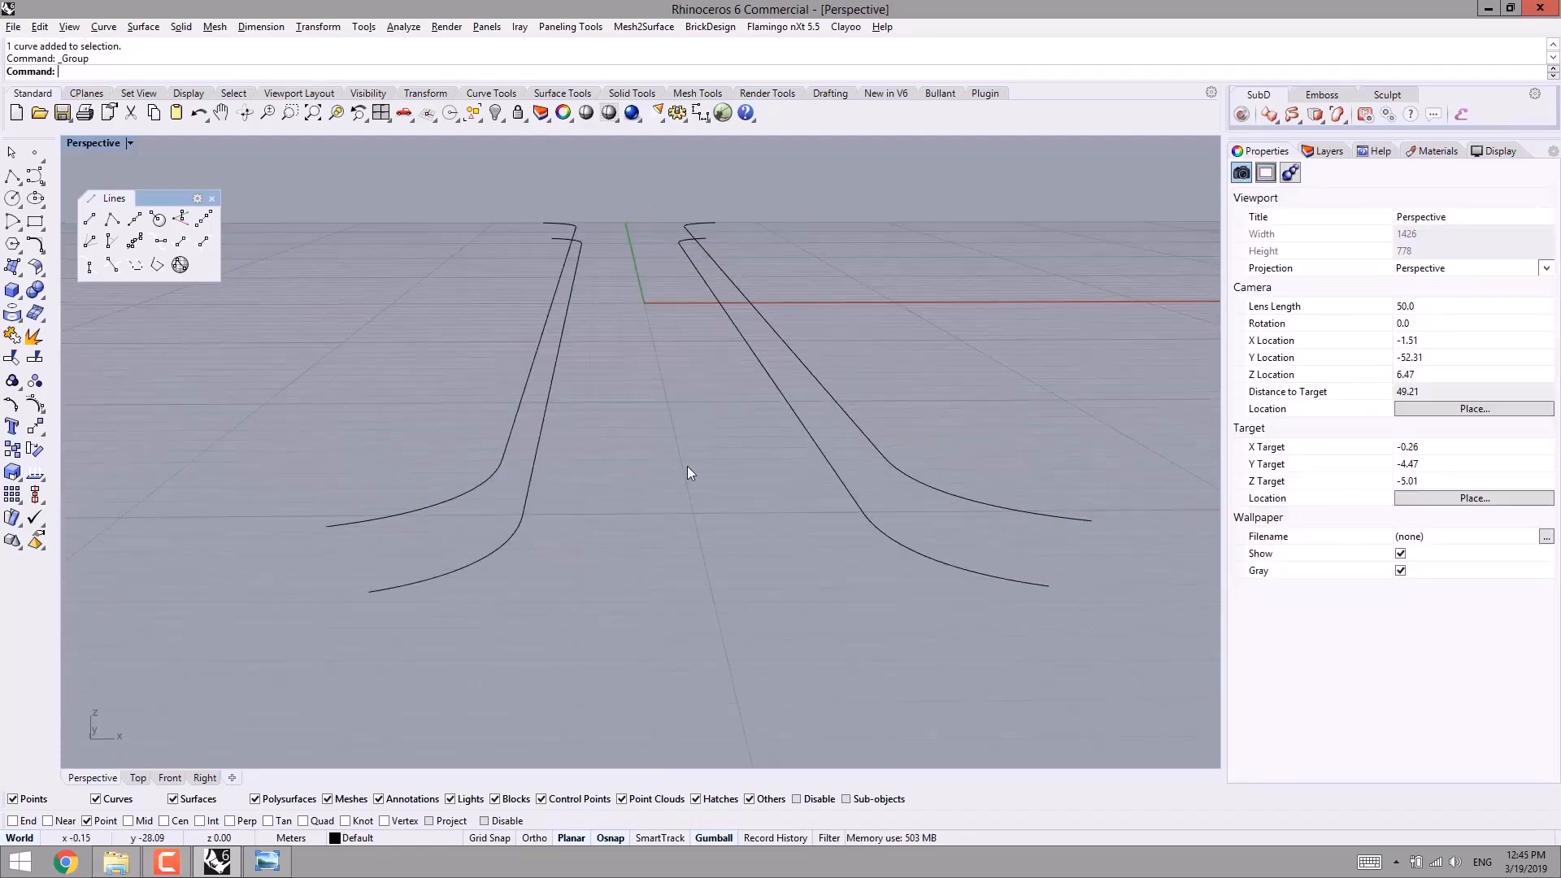
- Select the deck-edge curves and compare them with the walkway edges in reference photo P (6)
click(532, 467)
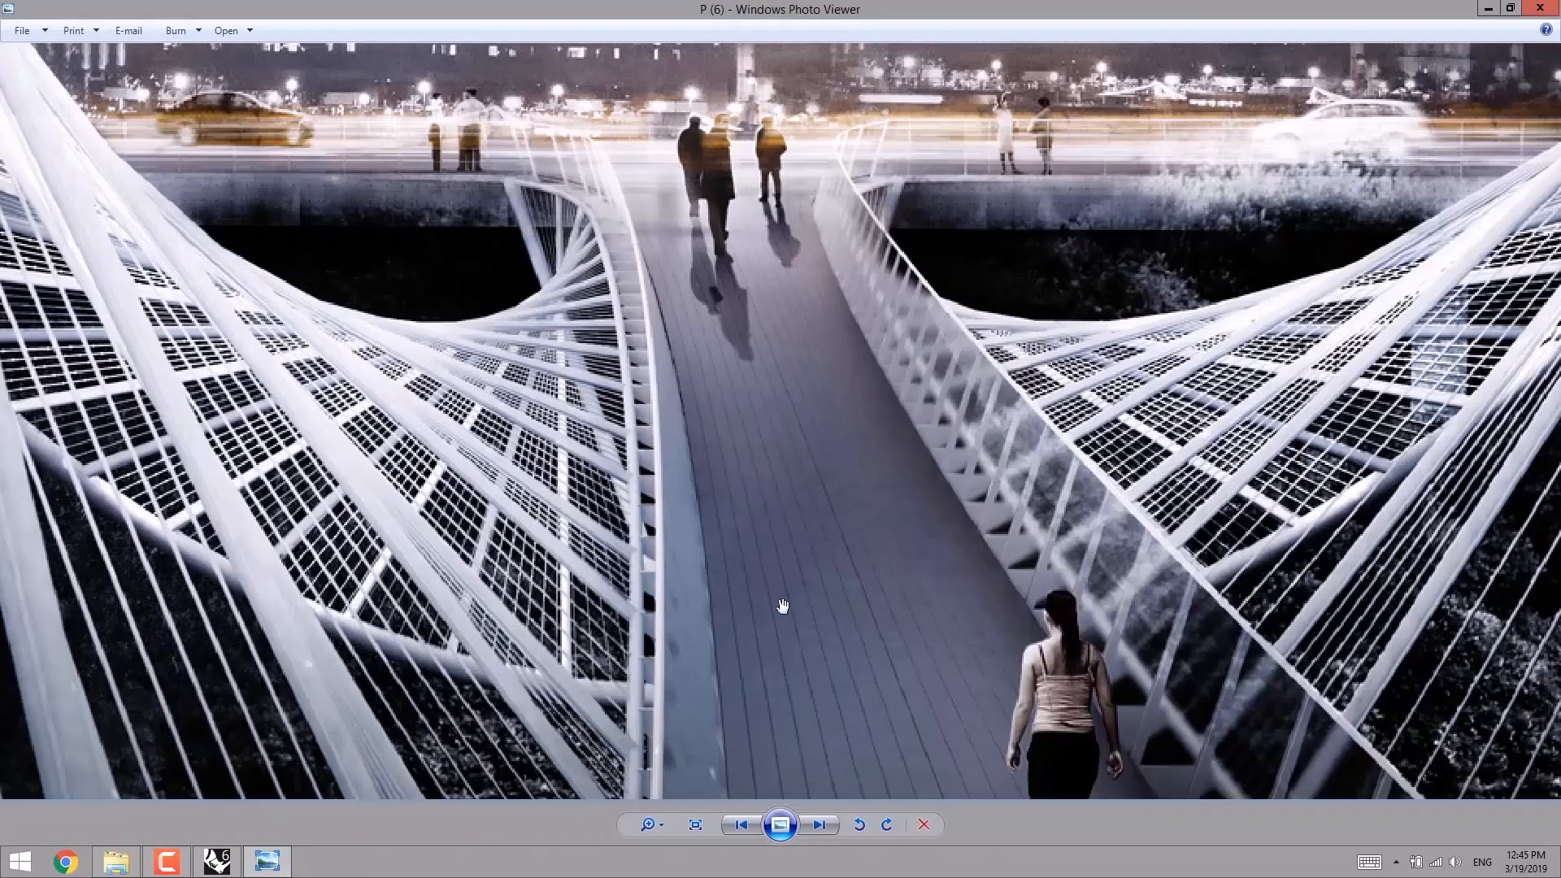
click(1487, 10)
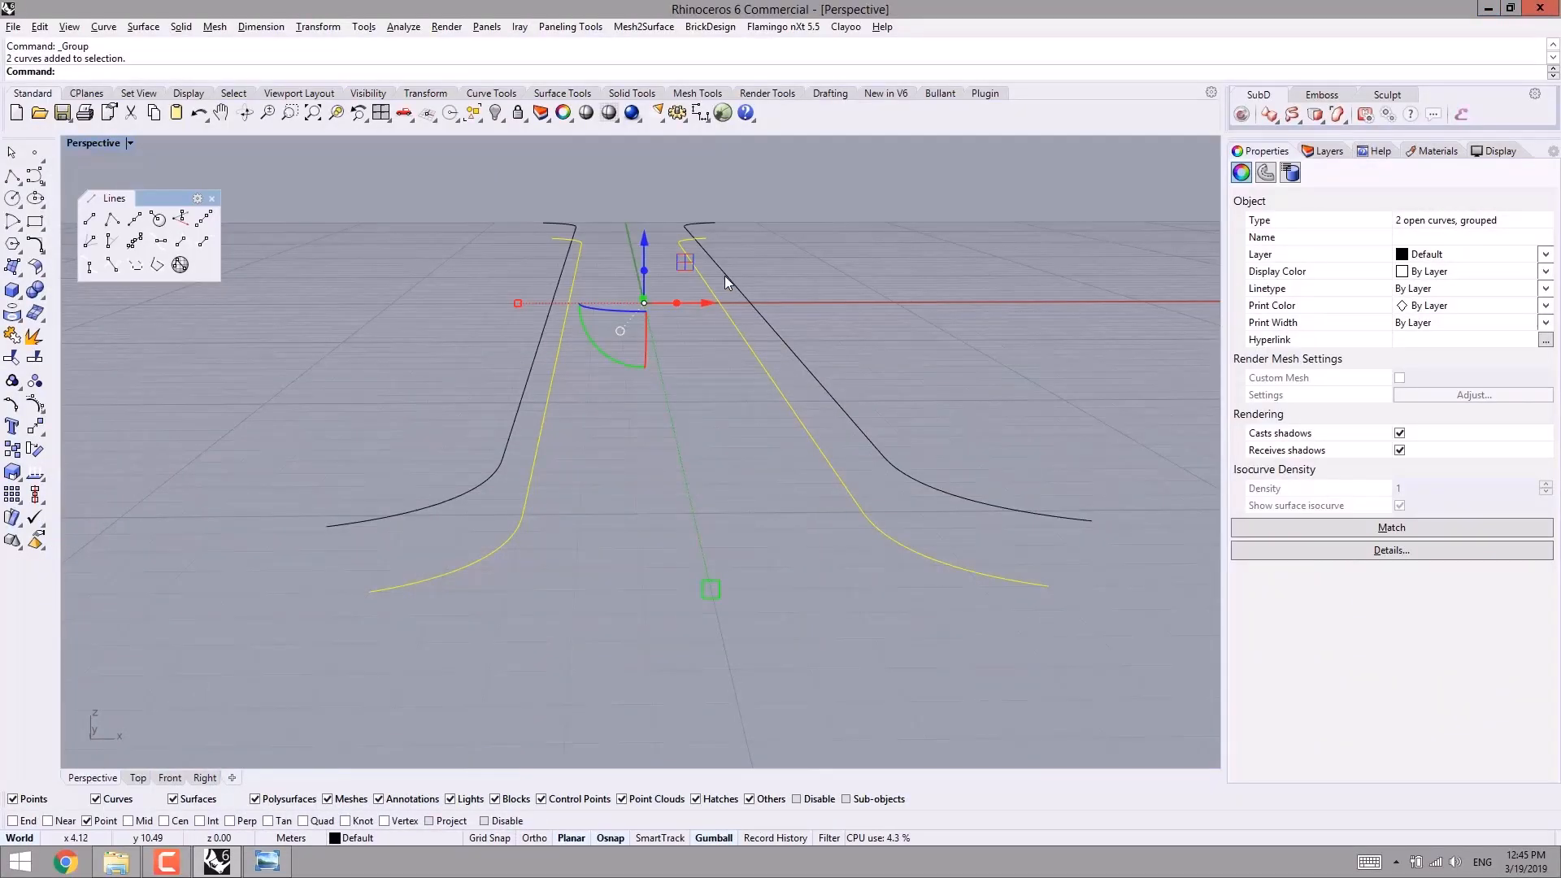
click(862, 433)
click(839, 365)
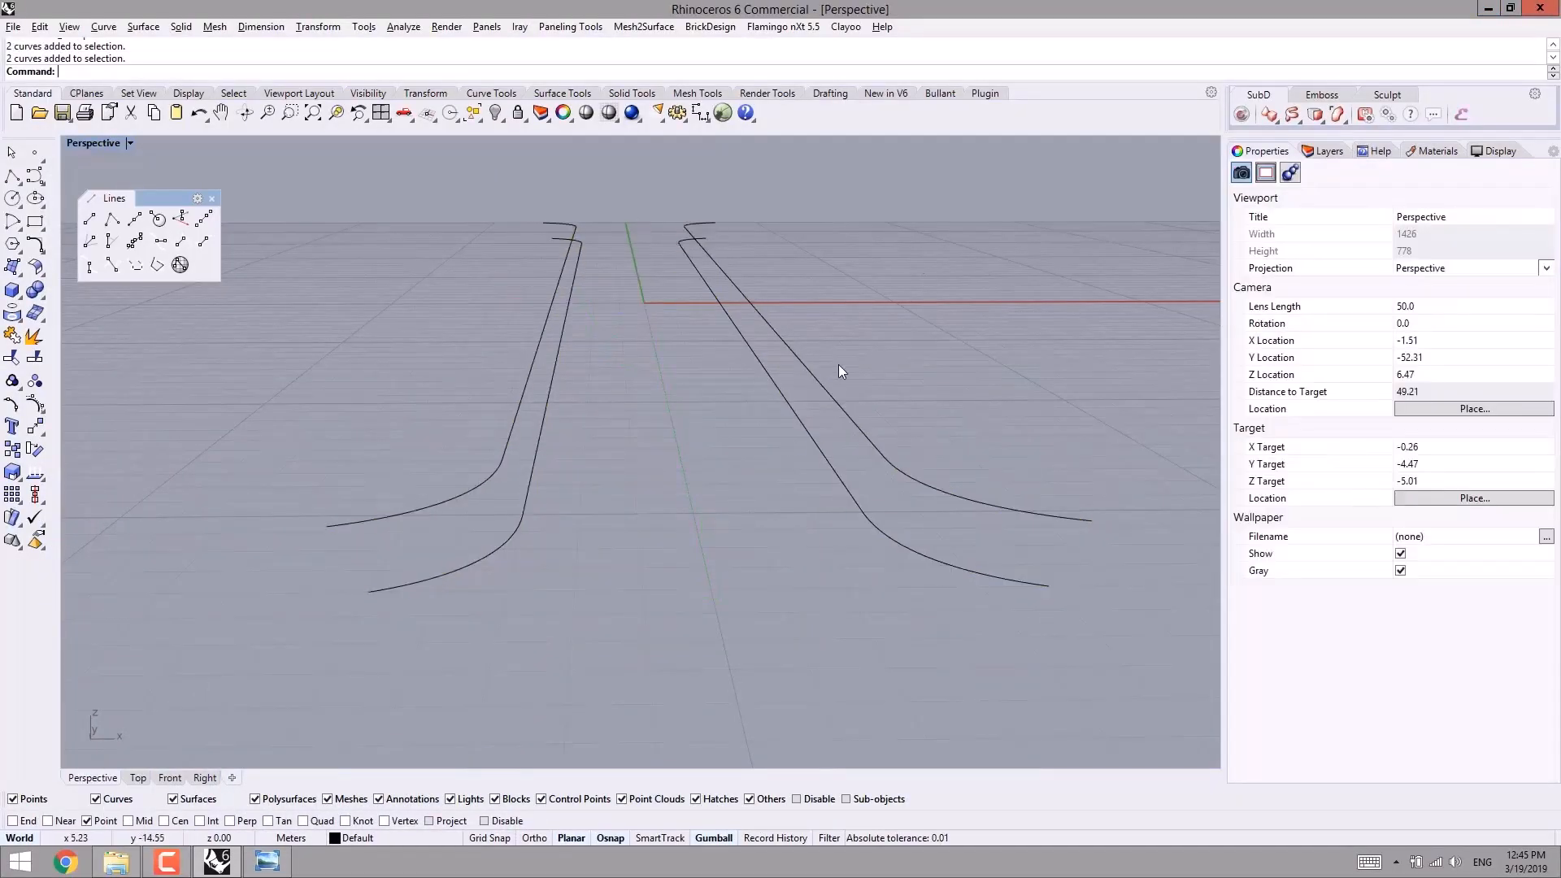
- Show the hidden ring, rib and post curves, limiting selection to curves so the reference picture planes stay hidden
key(ctrl+z)
scroll(837, 365, down, 6)
right_drag(839, 367, 631, 532)
key(ctrl+shift+h)
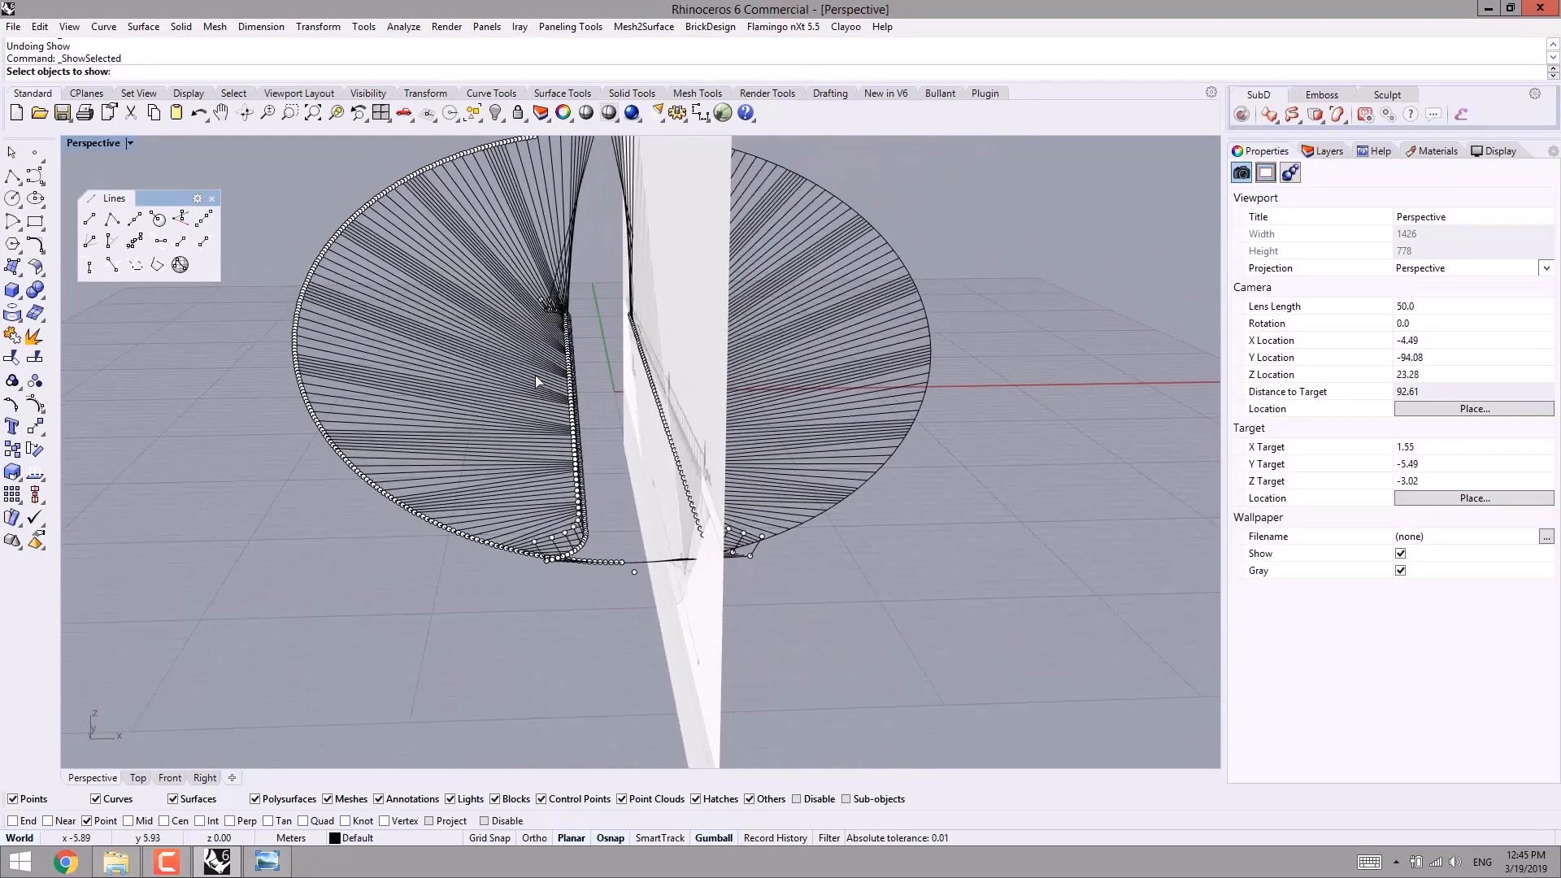
right_drag(535, 376, 546, 377)
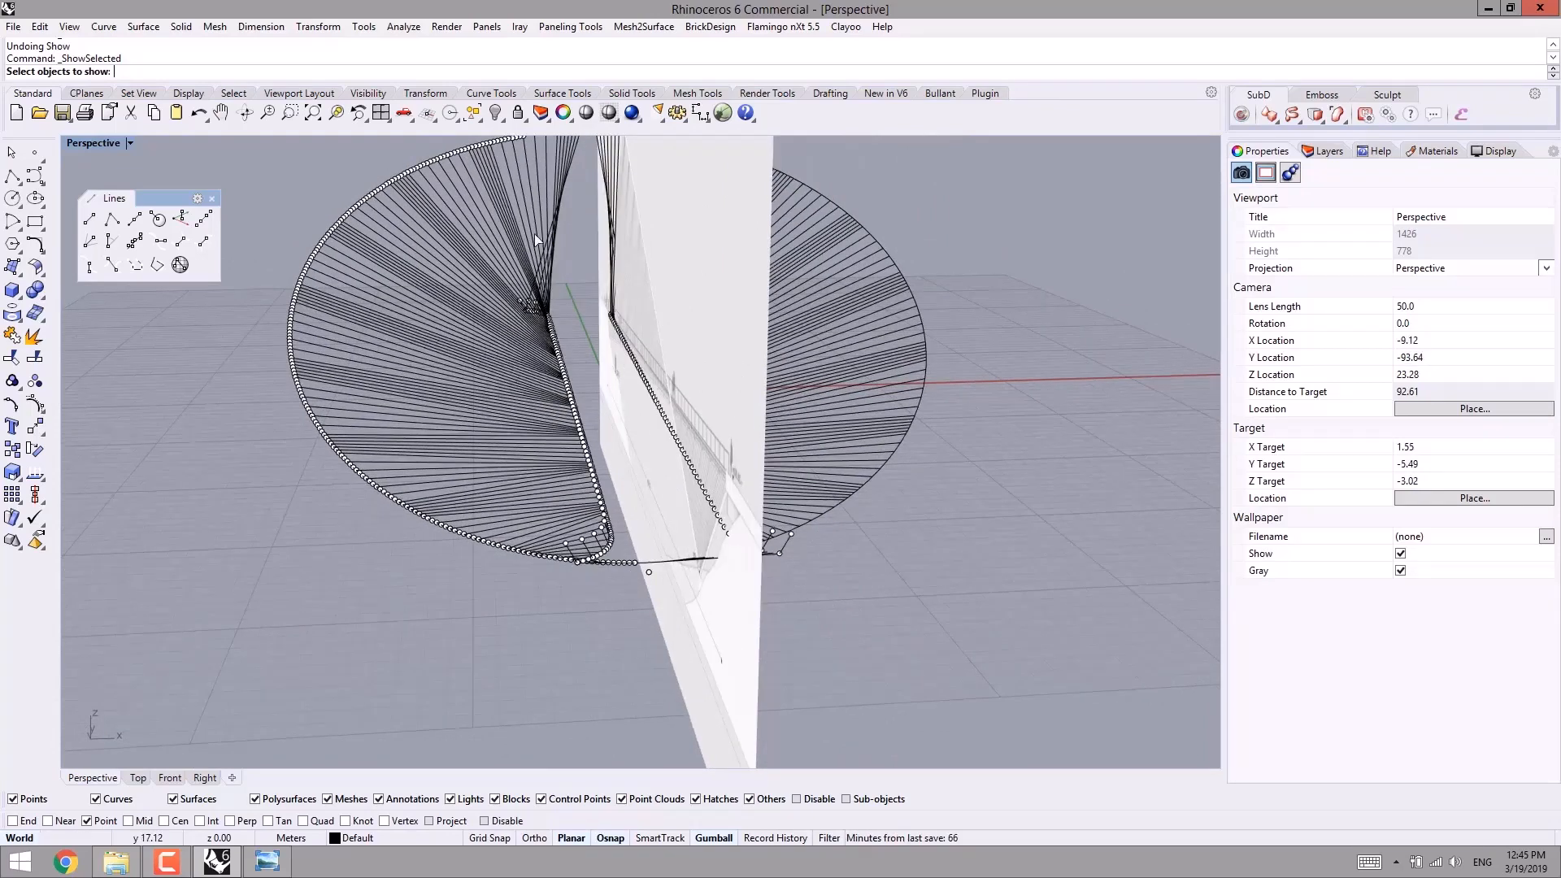
right_click(106, 799)
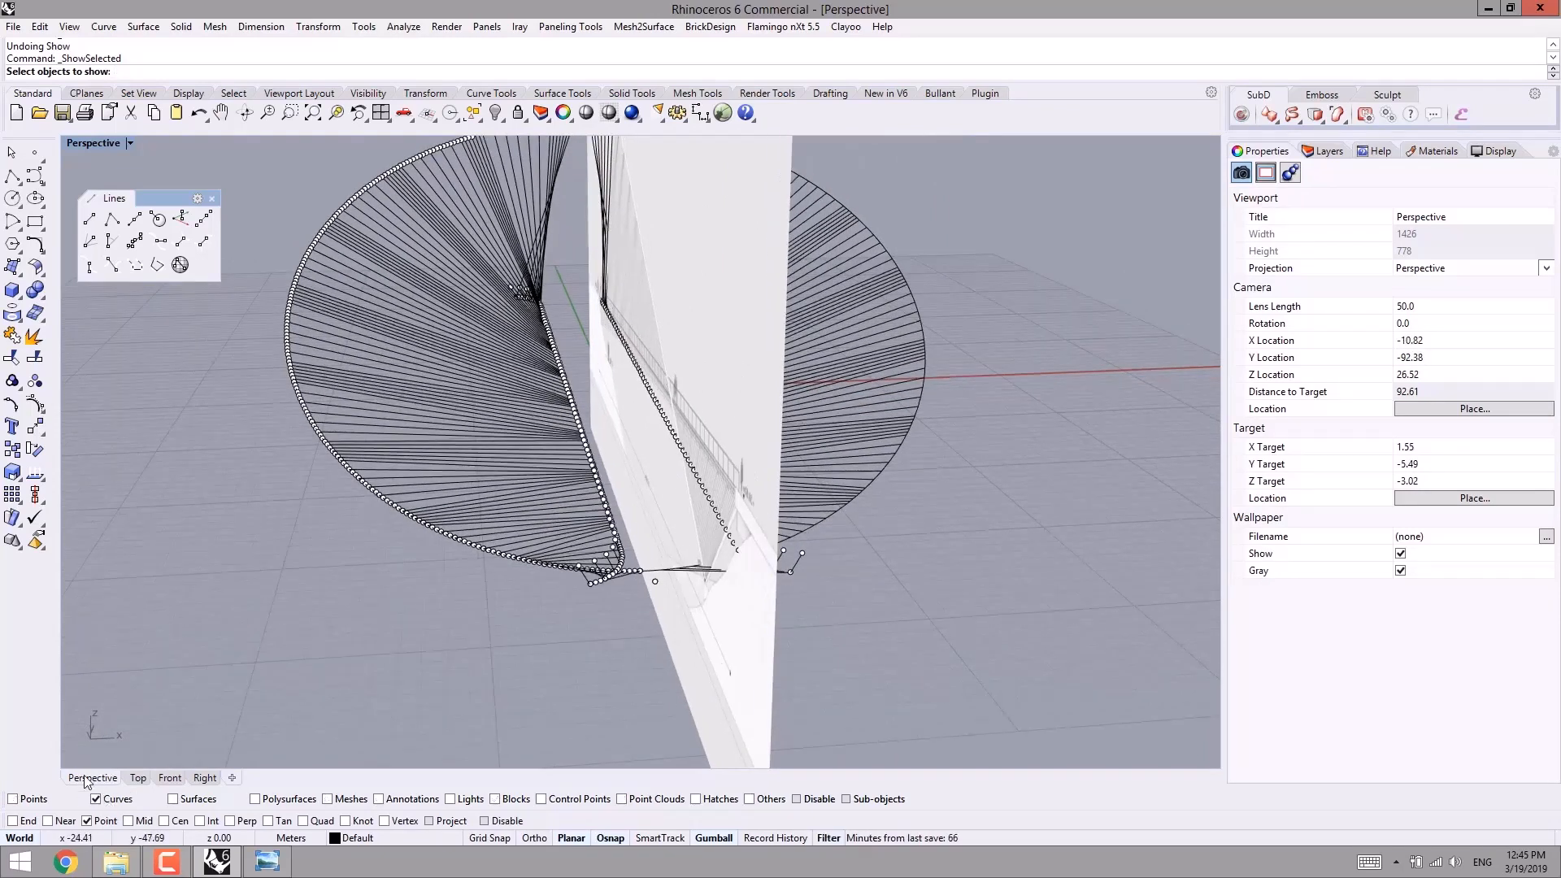
scroll(170, 745, down, 4)
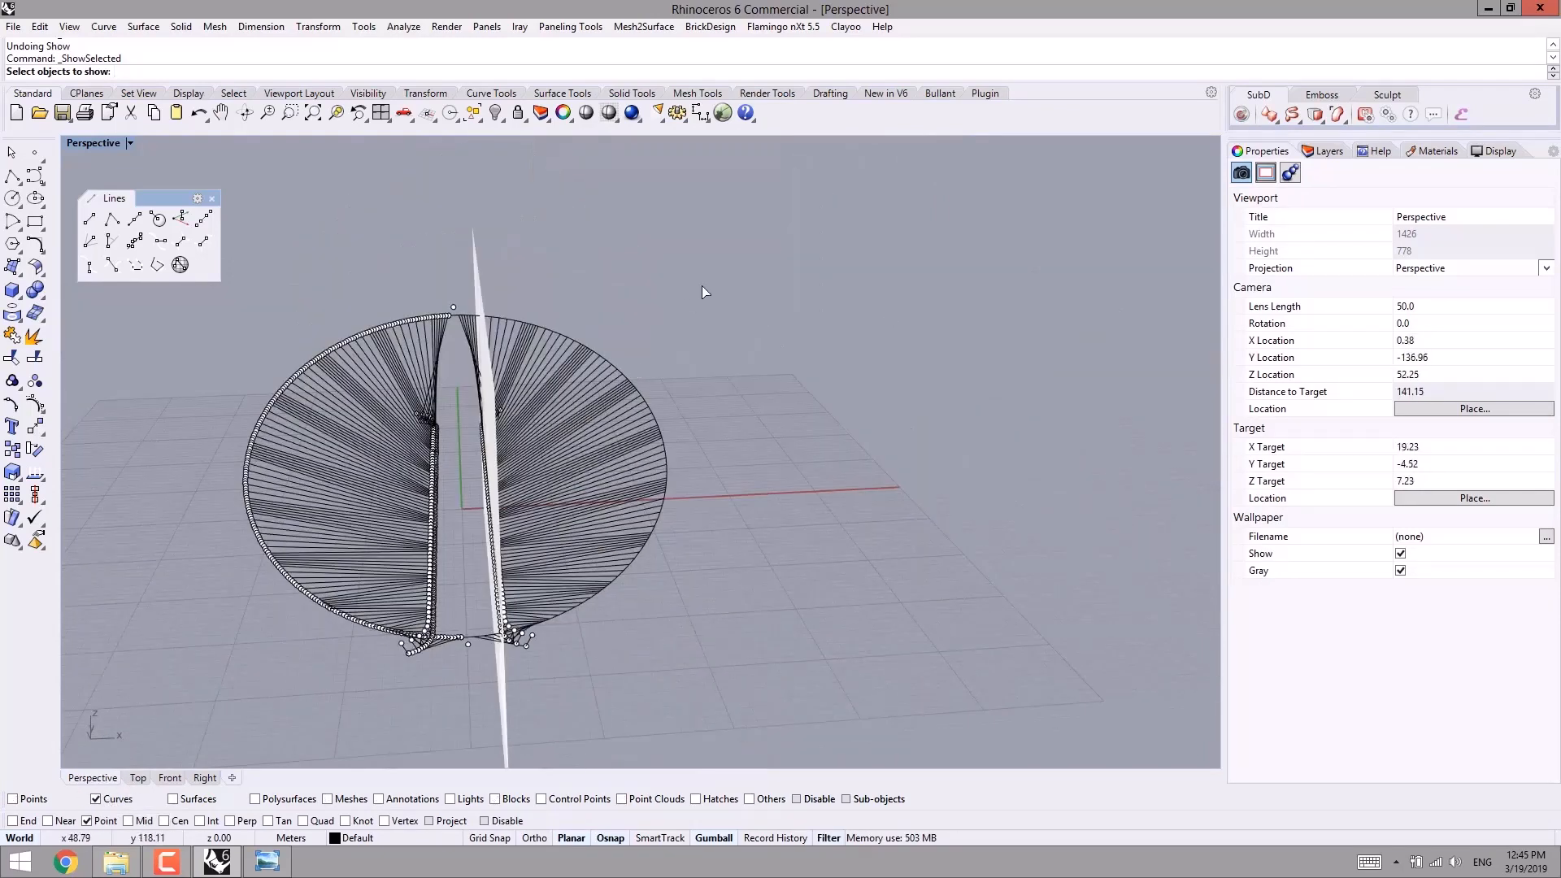
drag(702, 285, 106, 756)
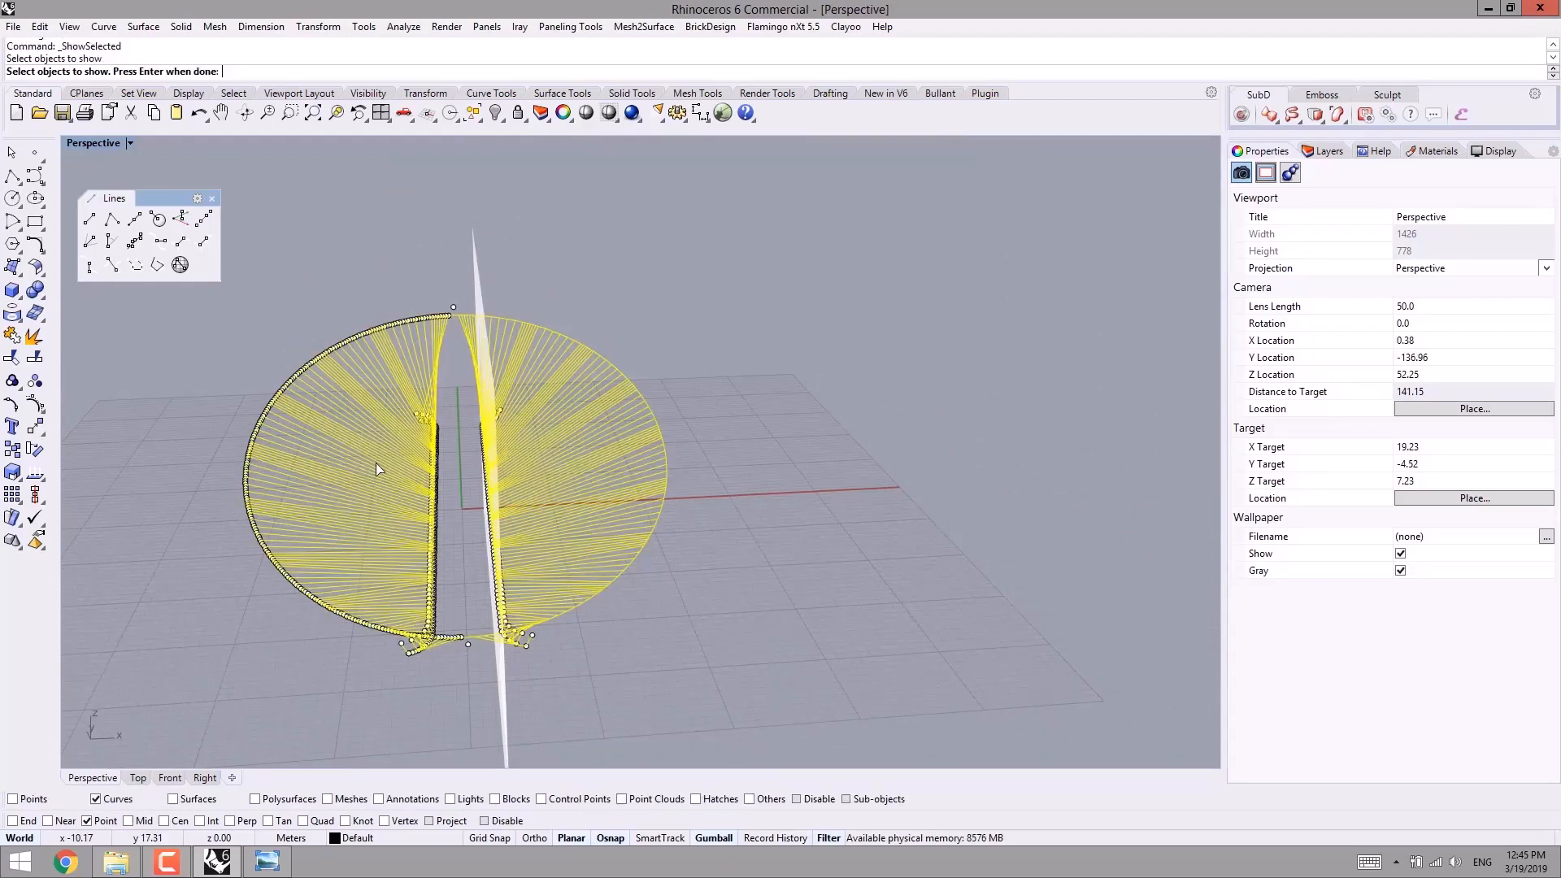
key(Return)
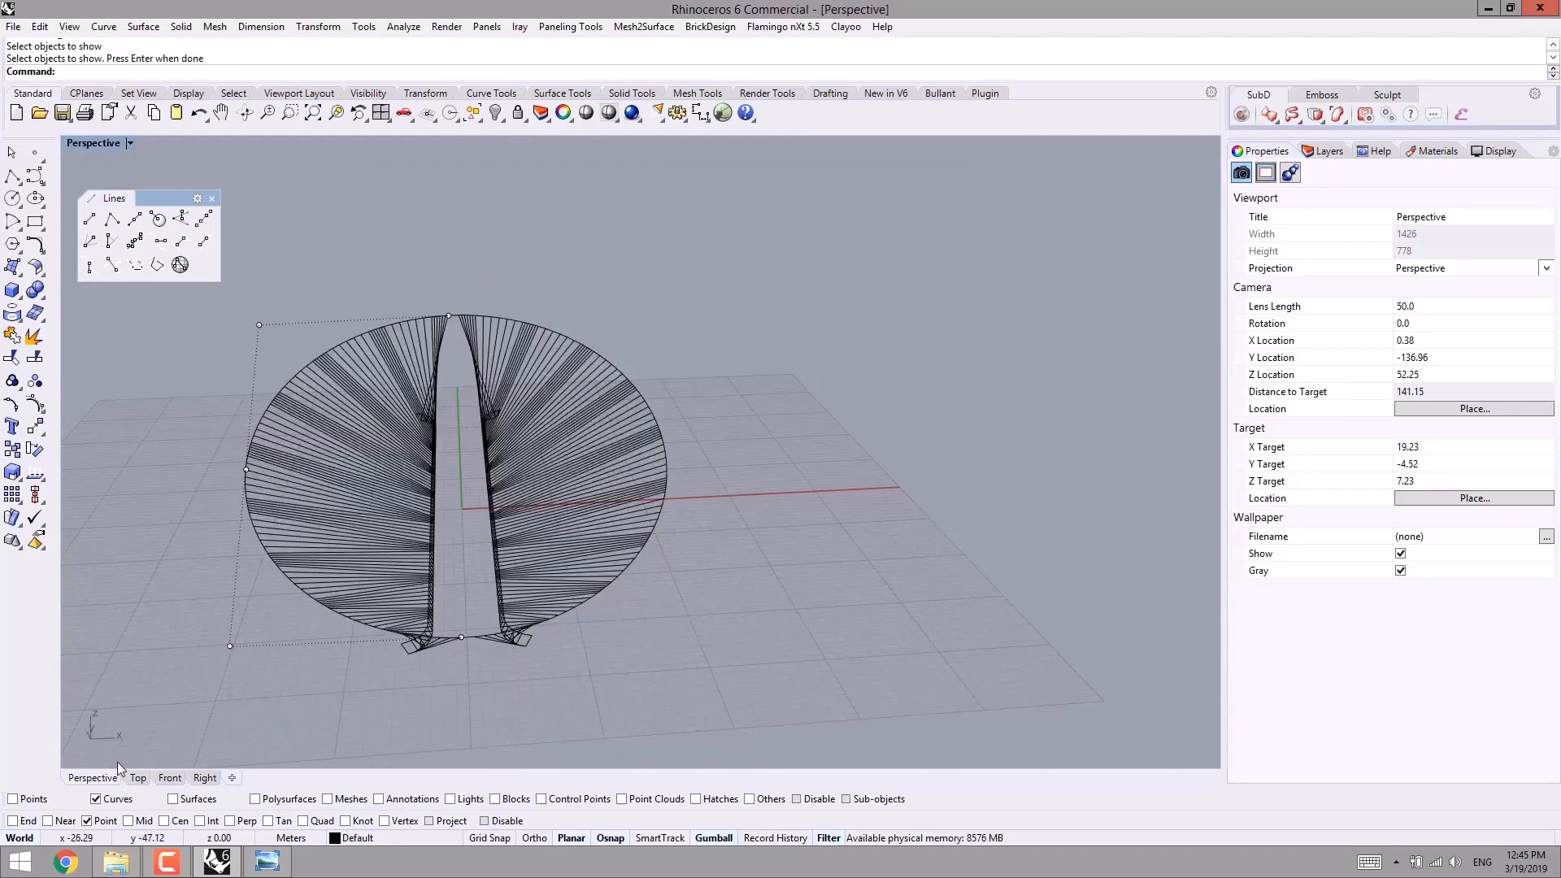
- Inspect the full bridge wireframe and browse the reference images from P (6) back to the cross-section drawing P (11)
right_drag(235, 663, 280, 643)
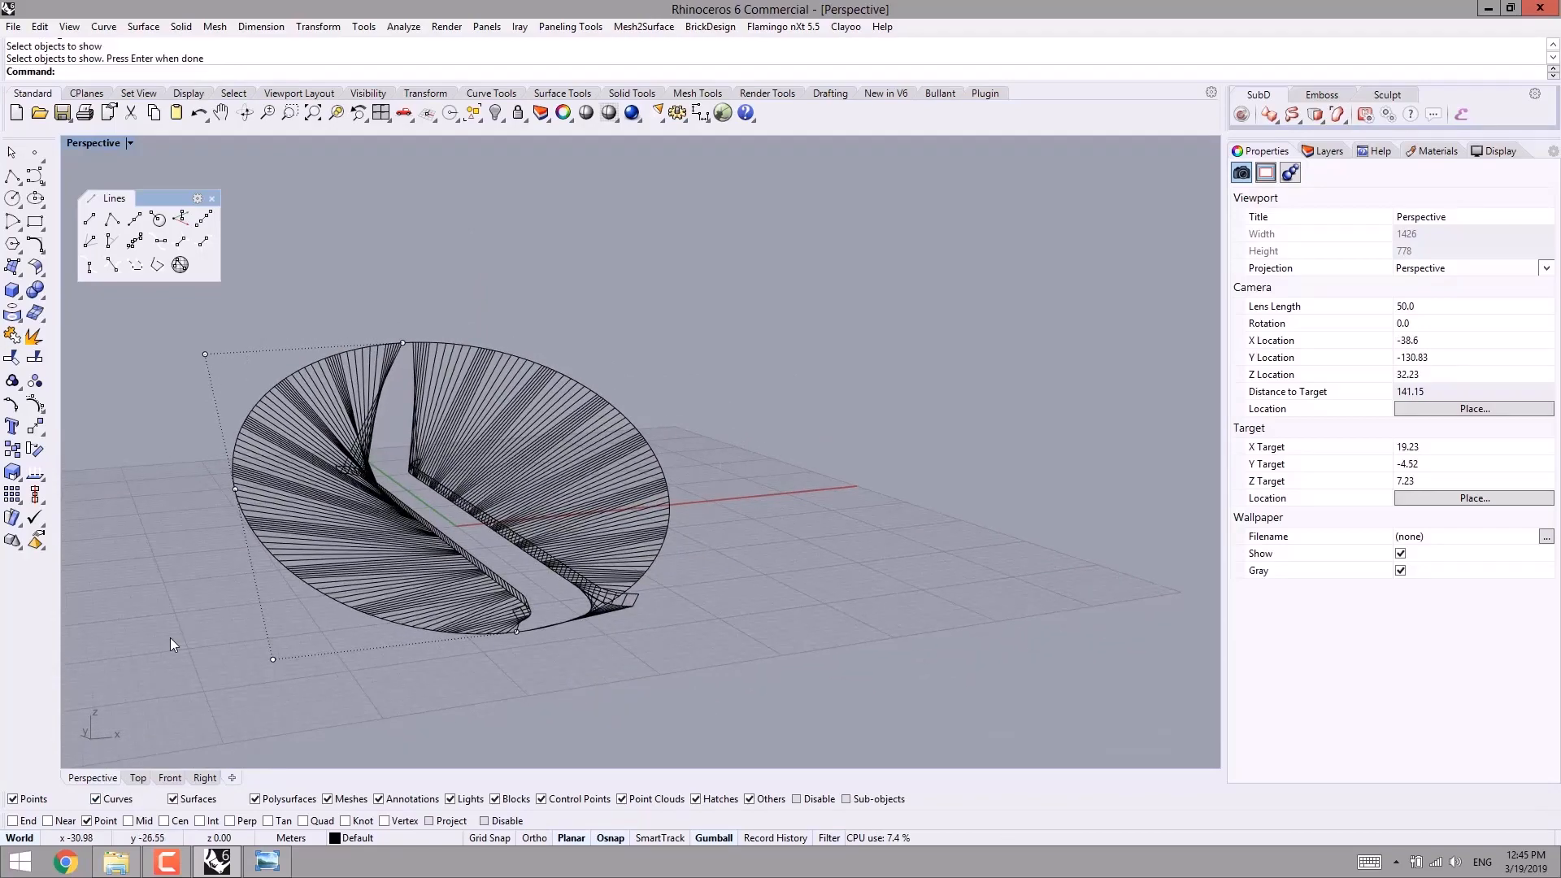
right_drag(421, 571, 712, 564)
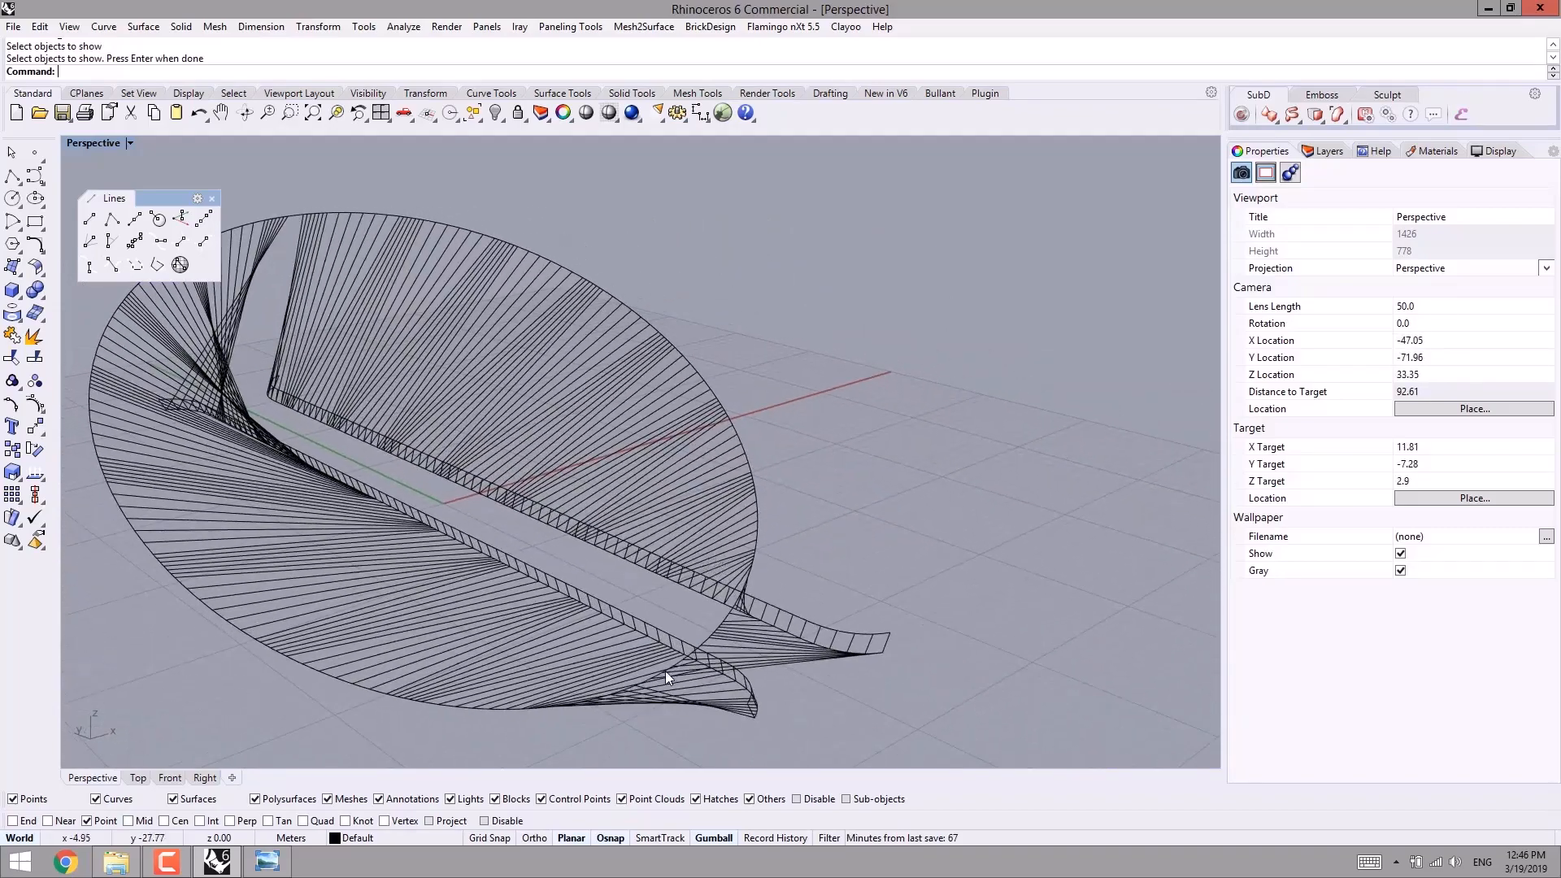
scroll(664, 671, up, 2)
right_drag(652, 657, 514, 696)
click(266, 861)
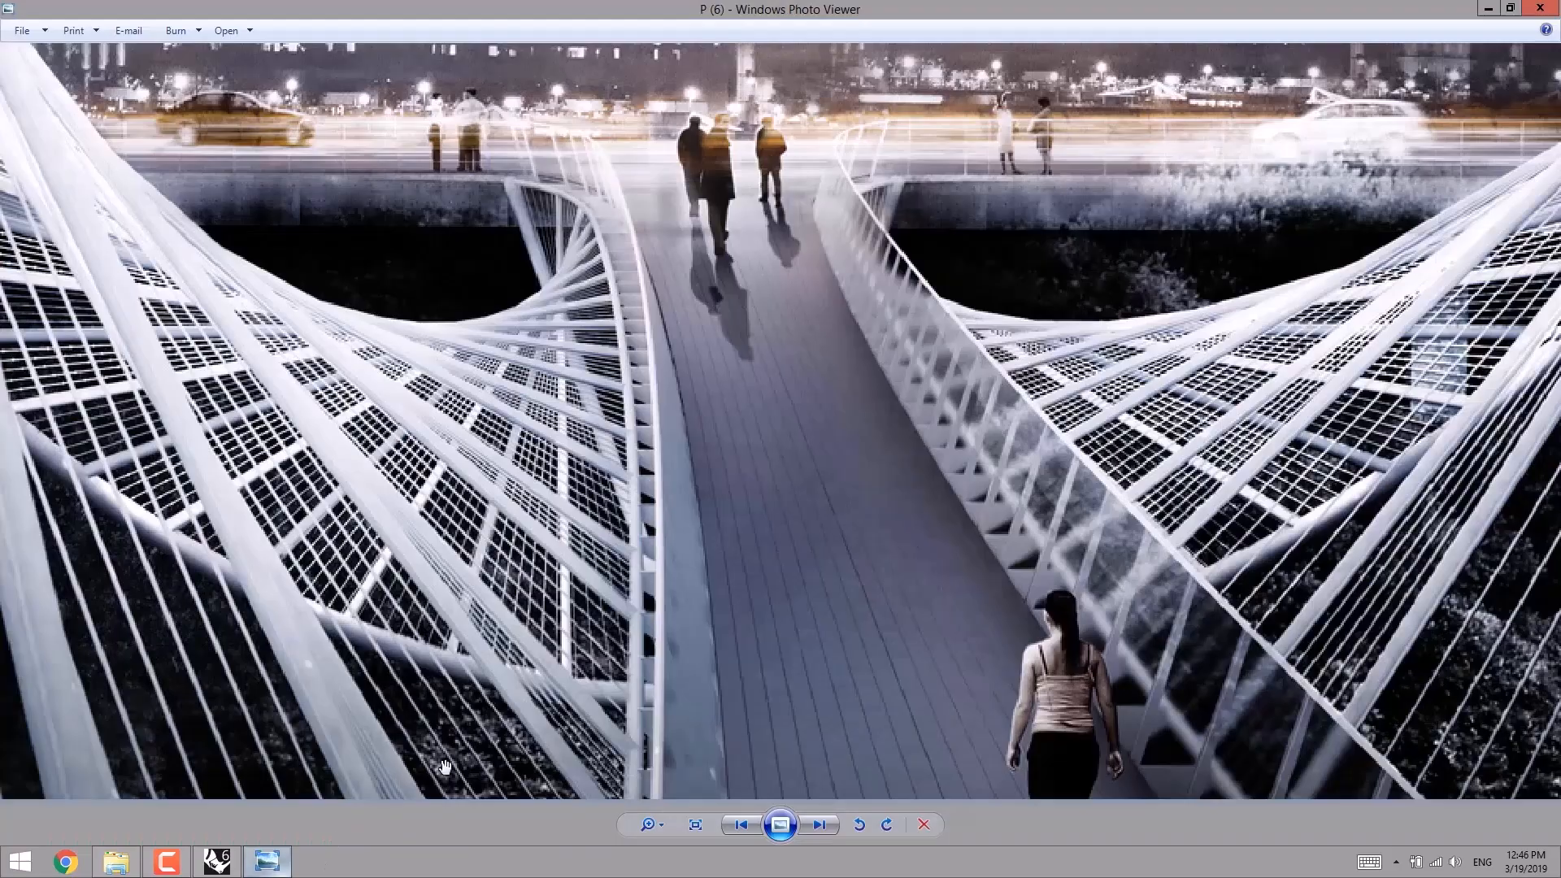
key(Left)
key(Left)
scroll(751, 581, up, 4)
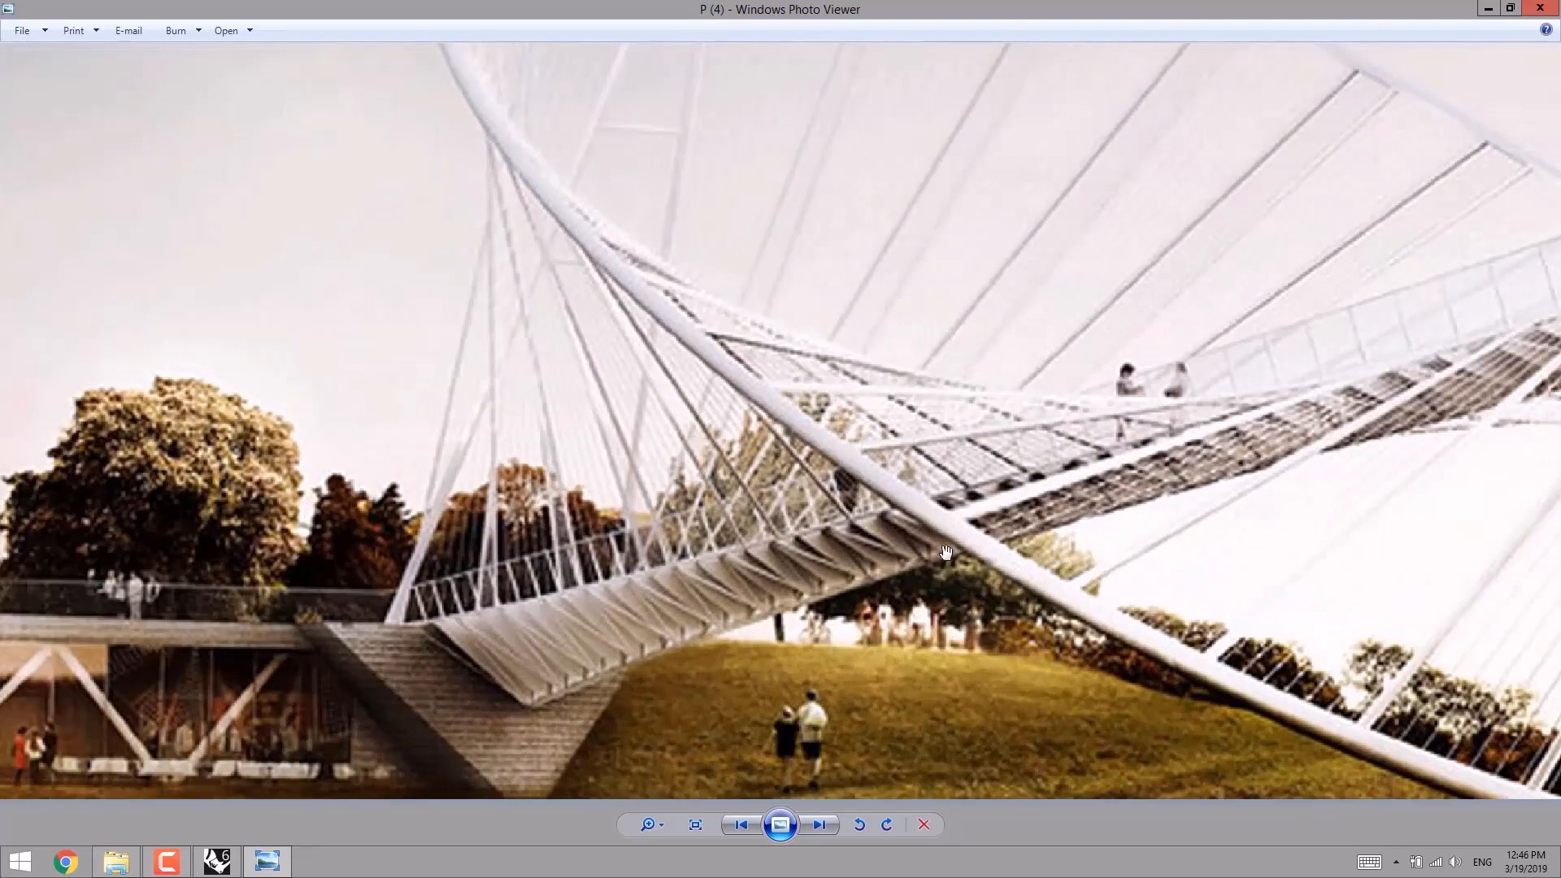
key(Left)
key(Left)
key(Left)
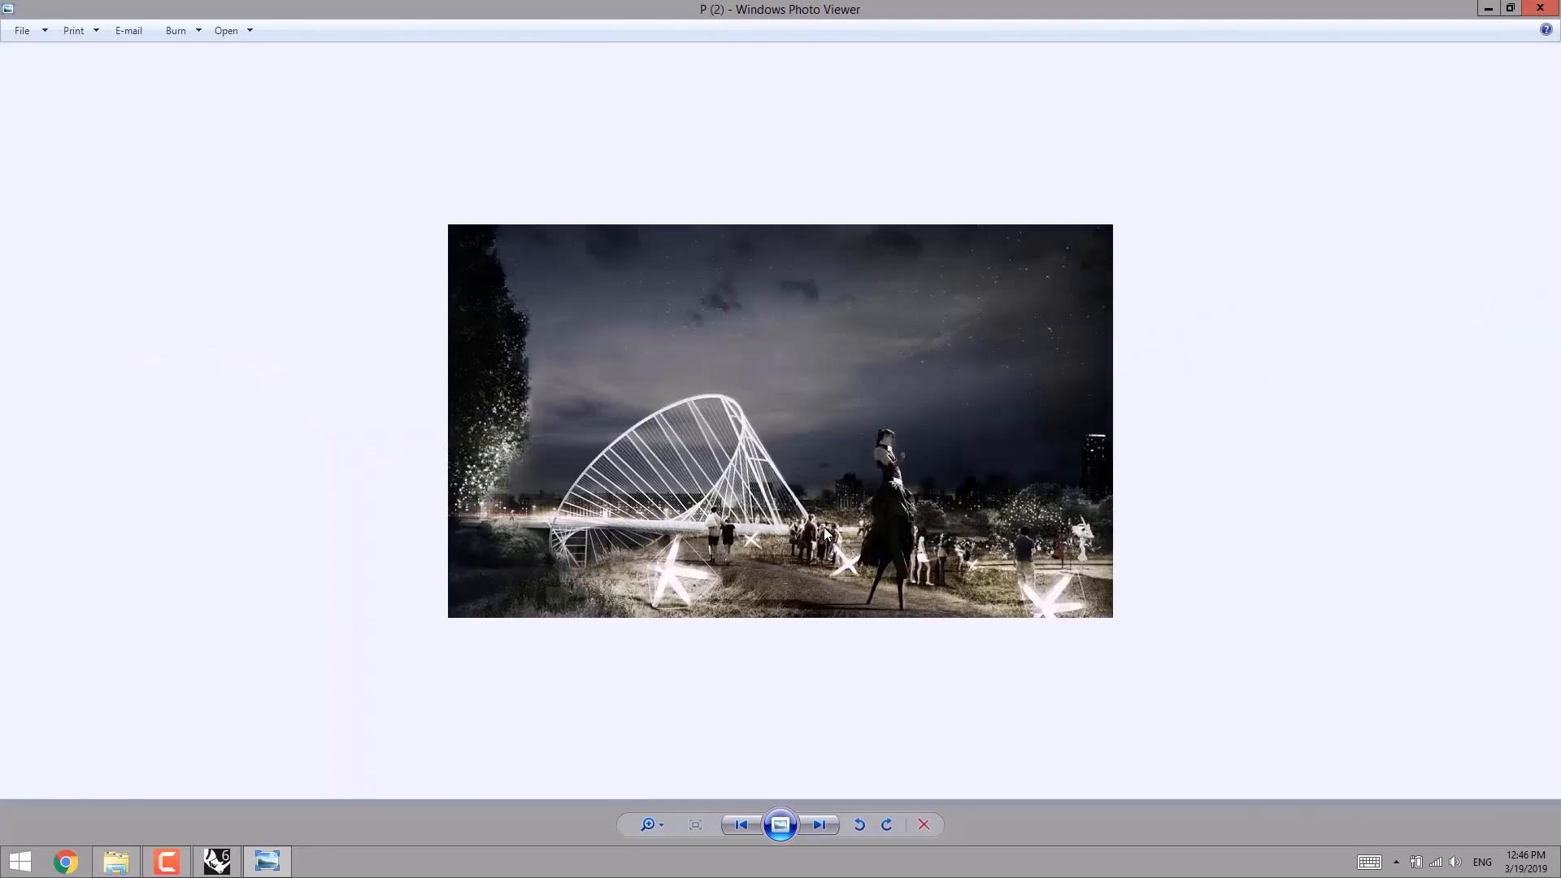
key(Left)
key(Left)
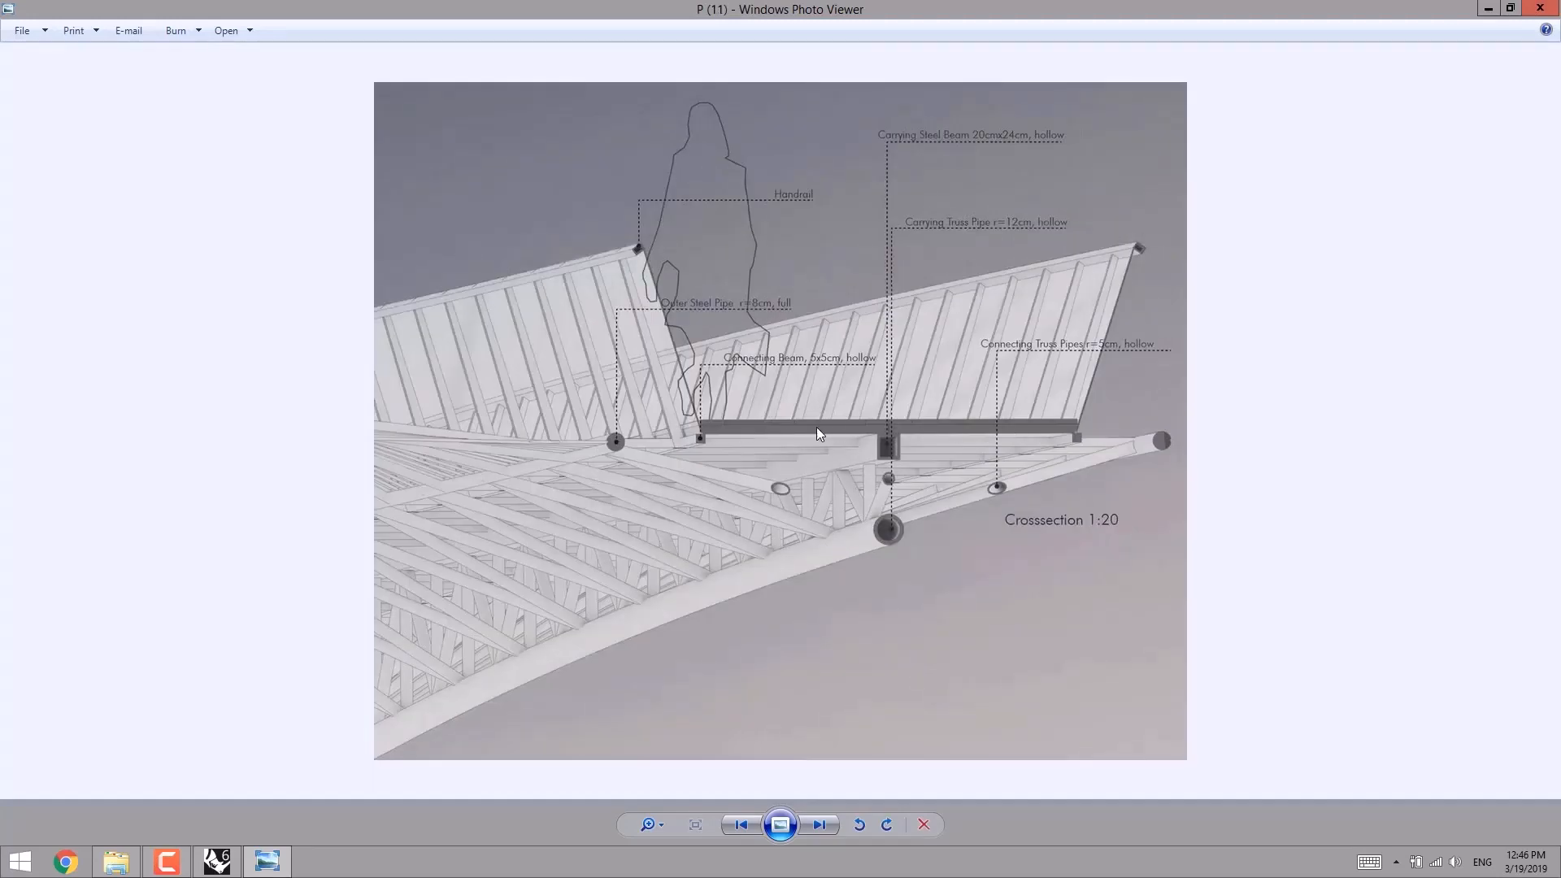
click(1489, 8)
- Select the railing post lines and the deck-edge curves, and isolate them from the rest of the bridge
right_drag(743, 373, 318, 579)
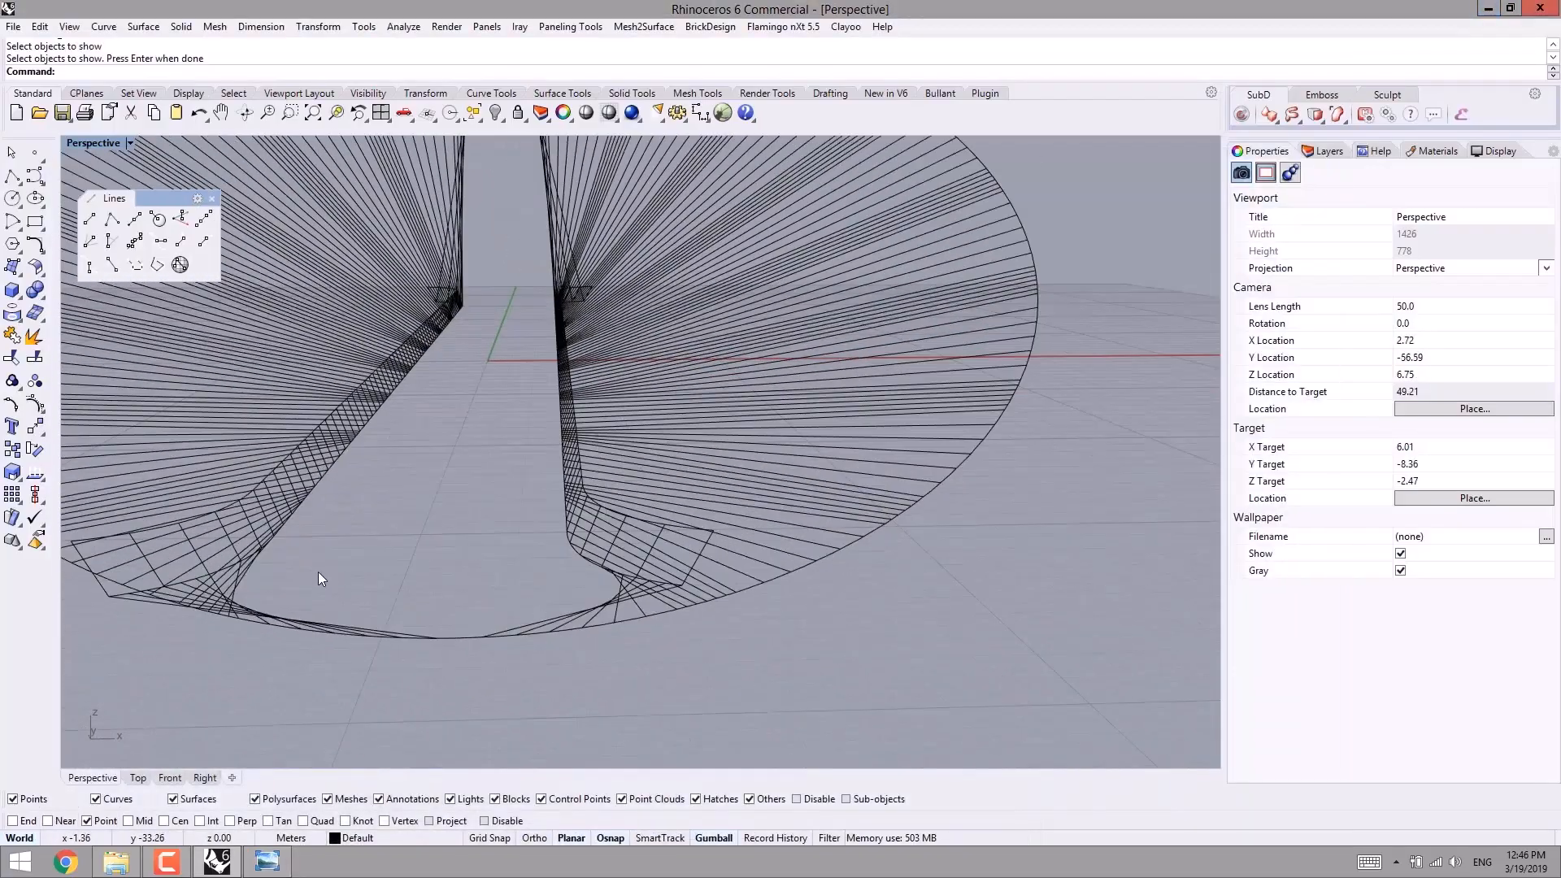
click(284, 500)
click(370, 540)
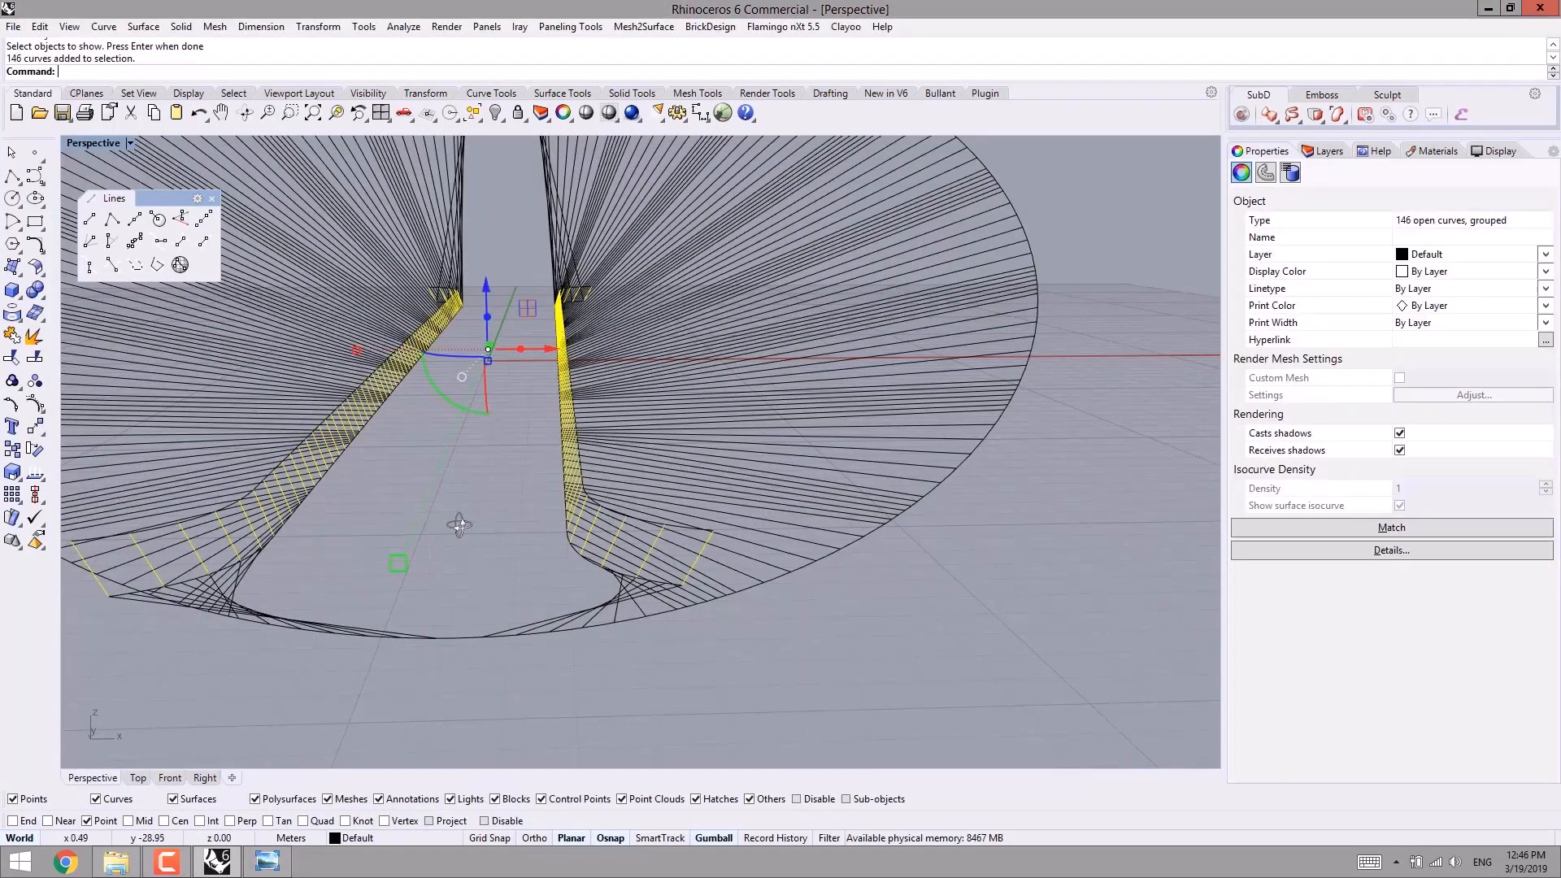
right_drag(453, 523, 406, 479)
scroll(611, 445, up, 4)
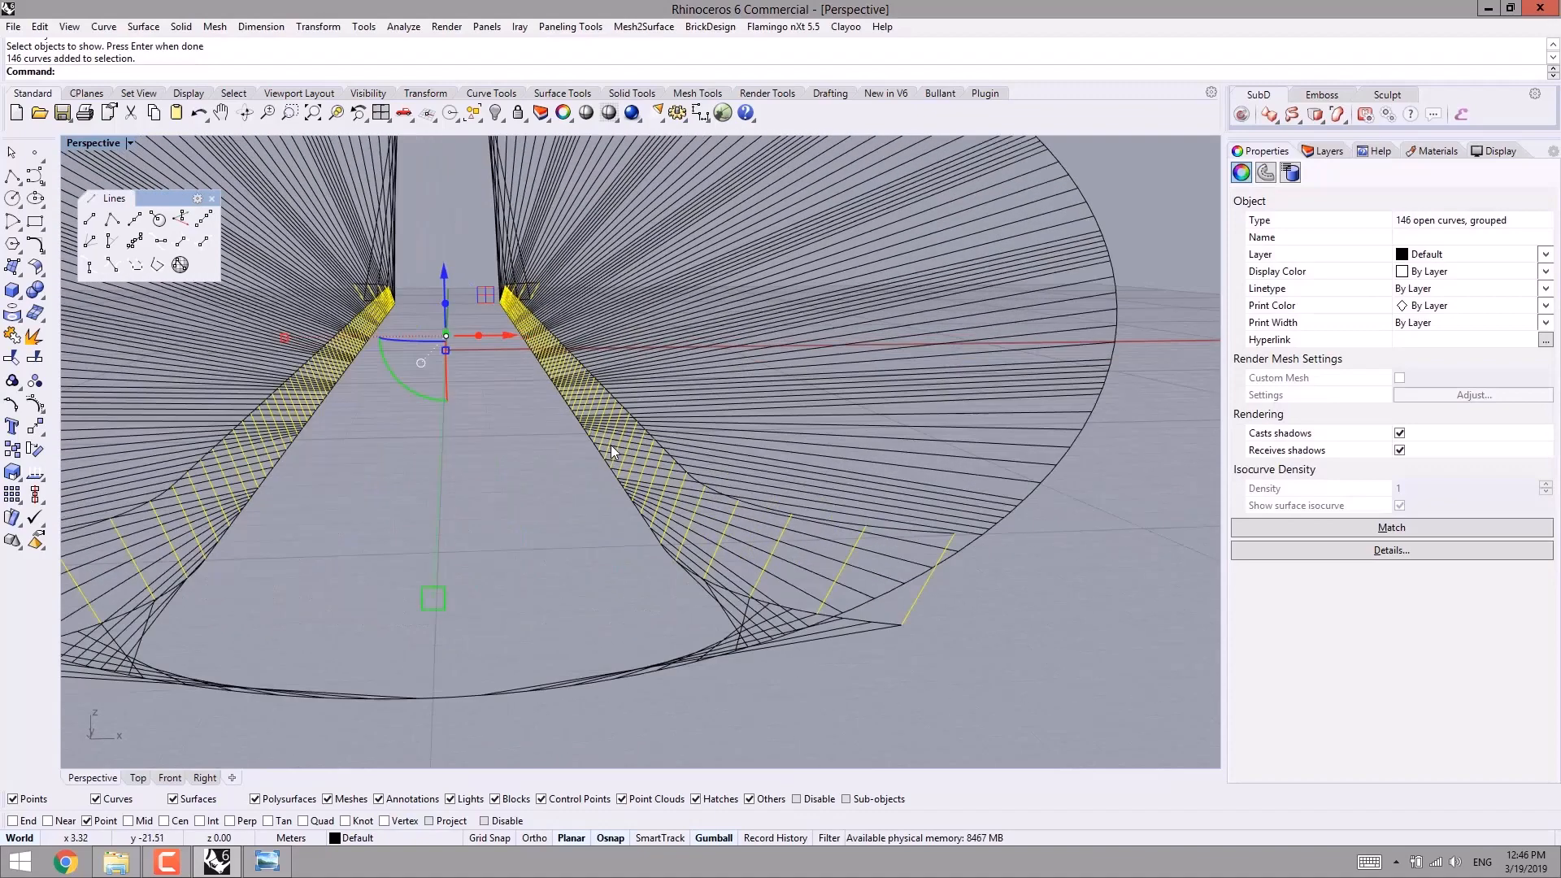
shift+click(622, 479)
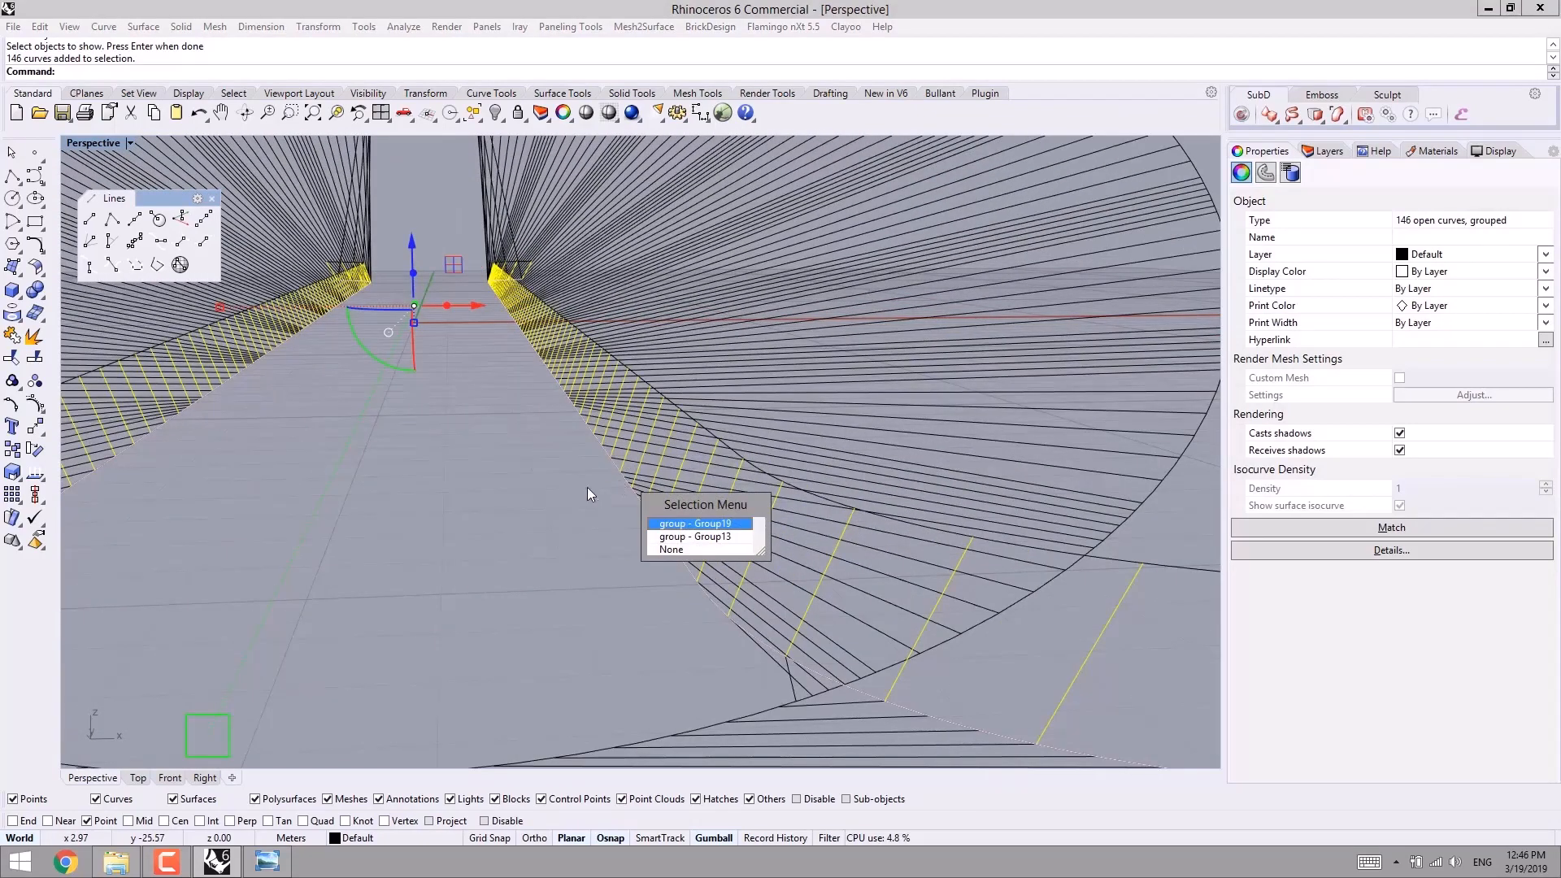
right_click(587, 486)
scroll(405, 557, down, 5)
right_drag(407, 559, 446, 553)
middle_click(446, 553)
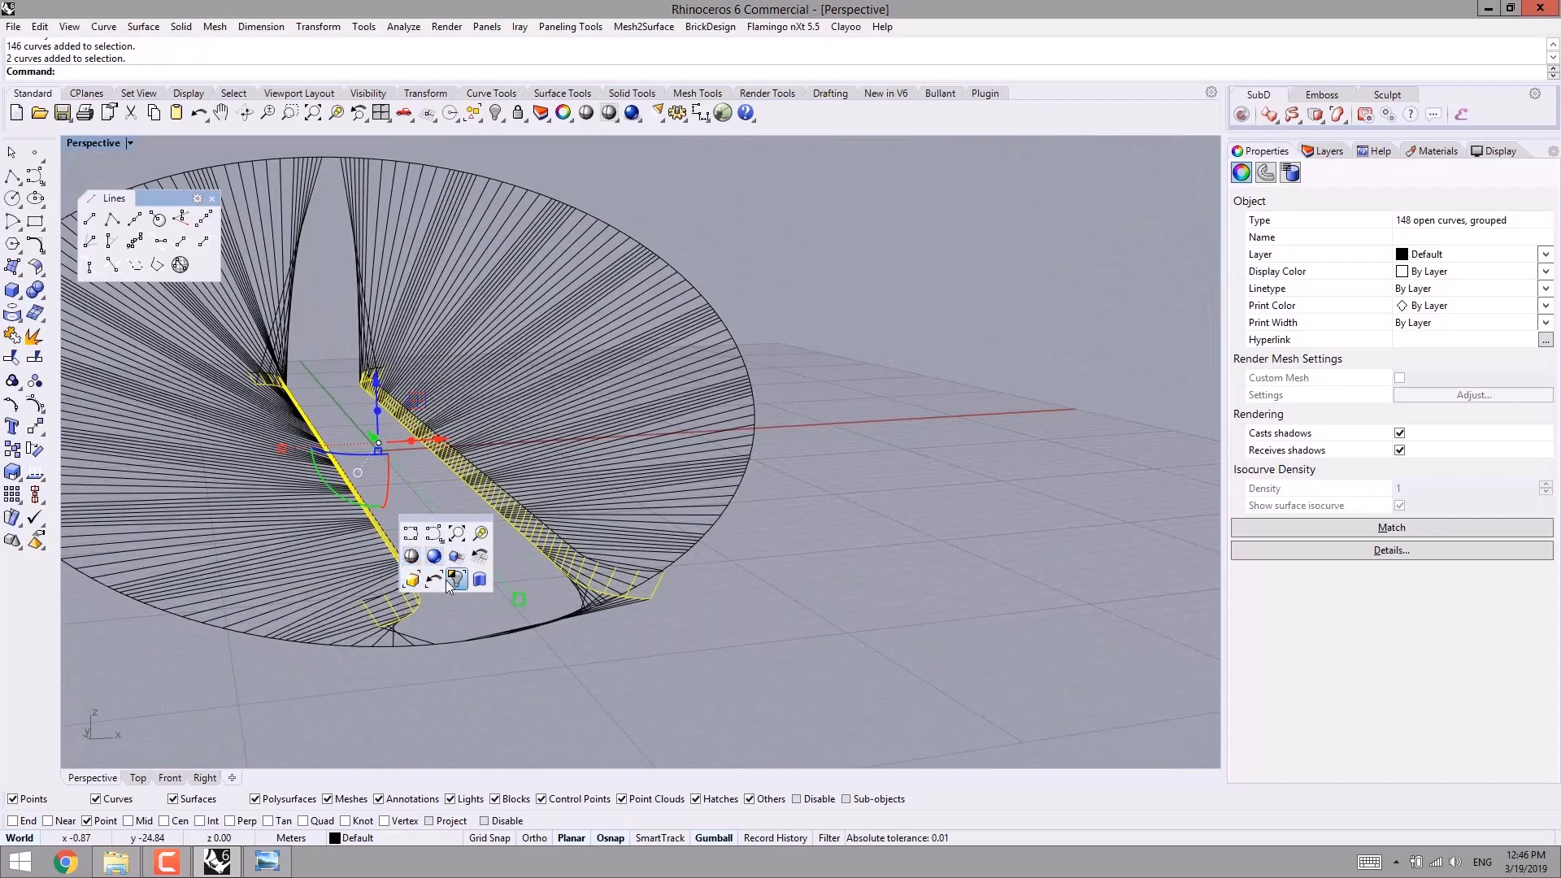
click(457, 579)
right_drag(474, 566, 407, 581)
click(600, 485)
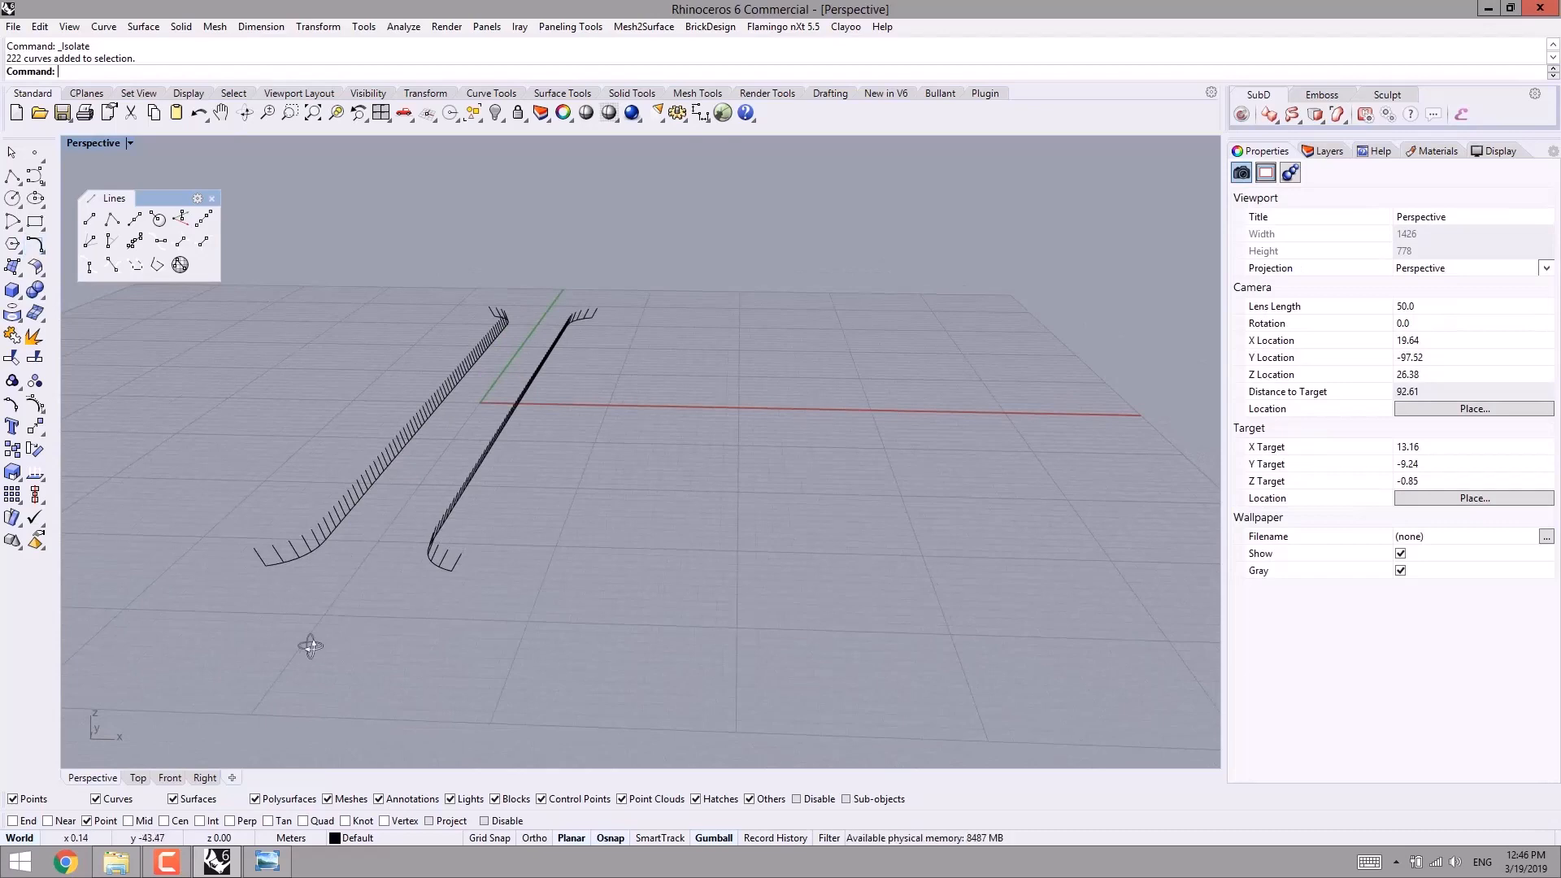
- In the Right view, draw a three-point interpolated curve just below the deck along its full length, sloping gently down toward positive Y
right_drag(307, 644, 173, 759)
click(204, 777)
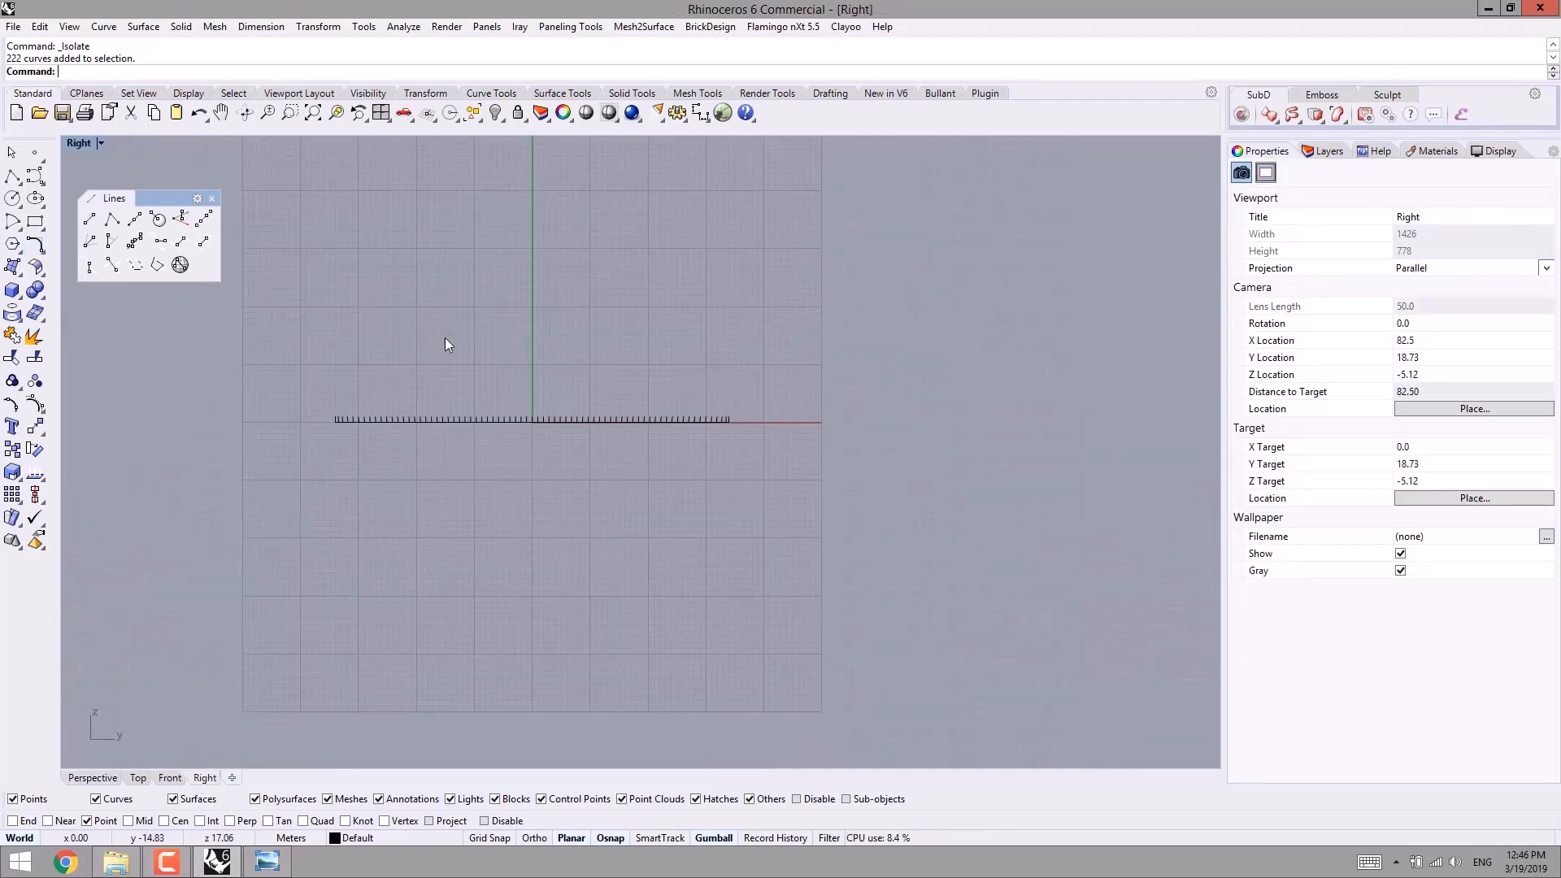
click(35, 177)
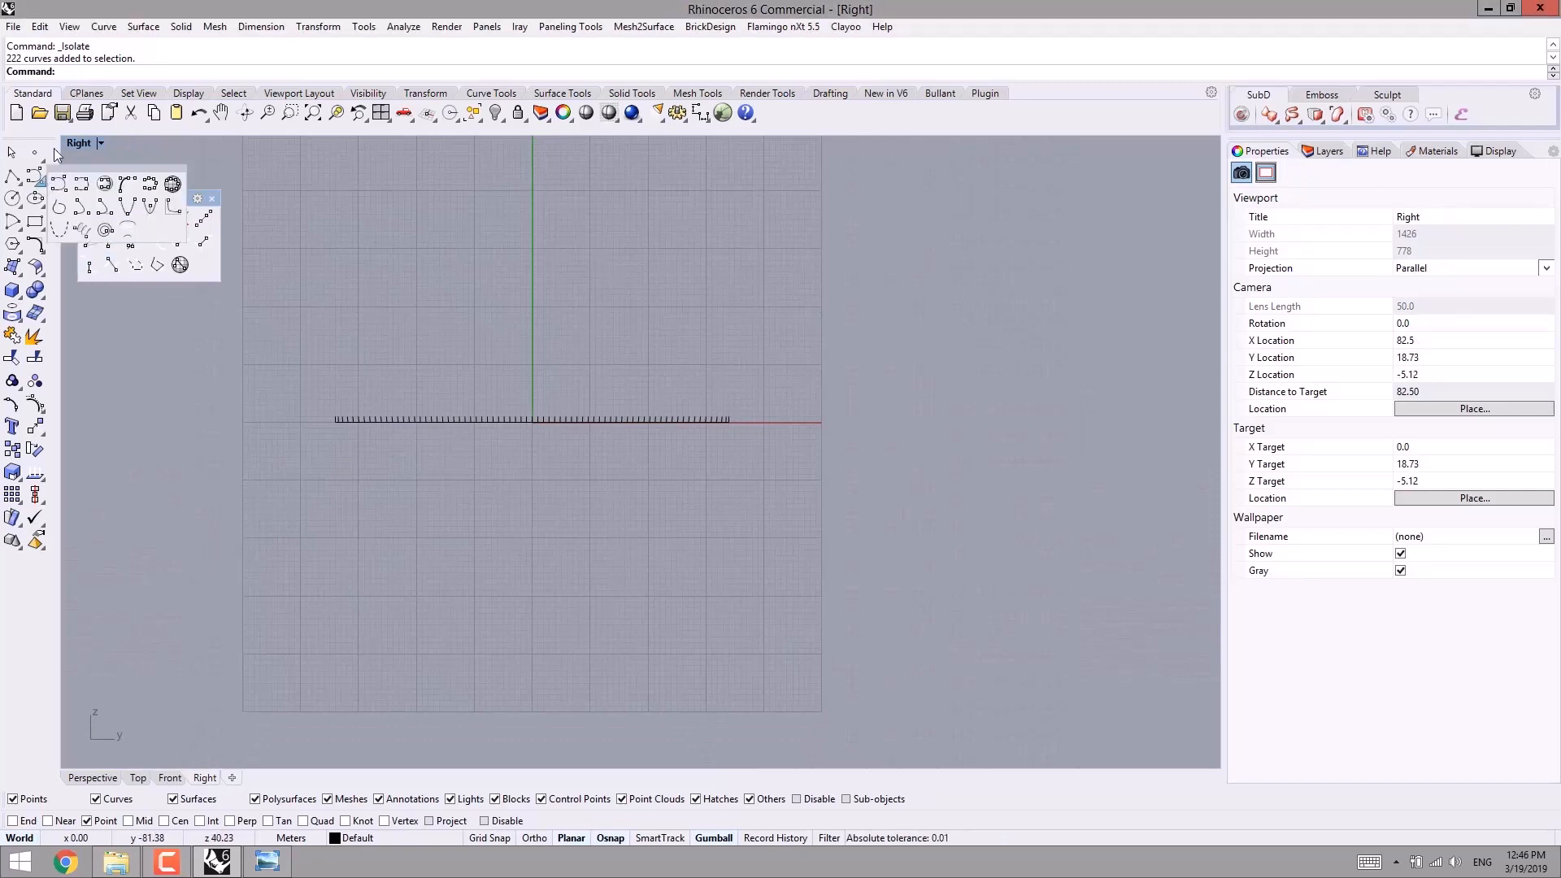
click(88, 188)
scroll(307, 442, up, 8)
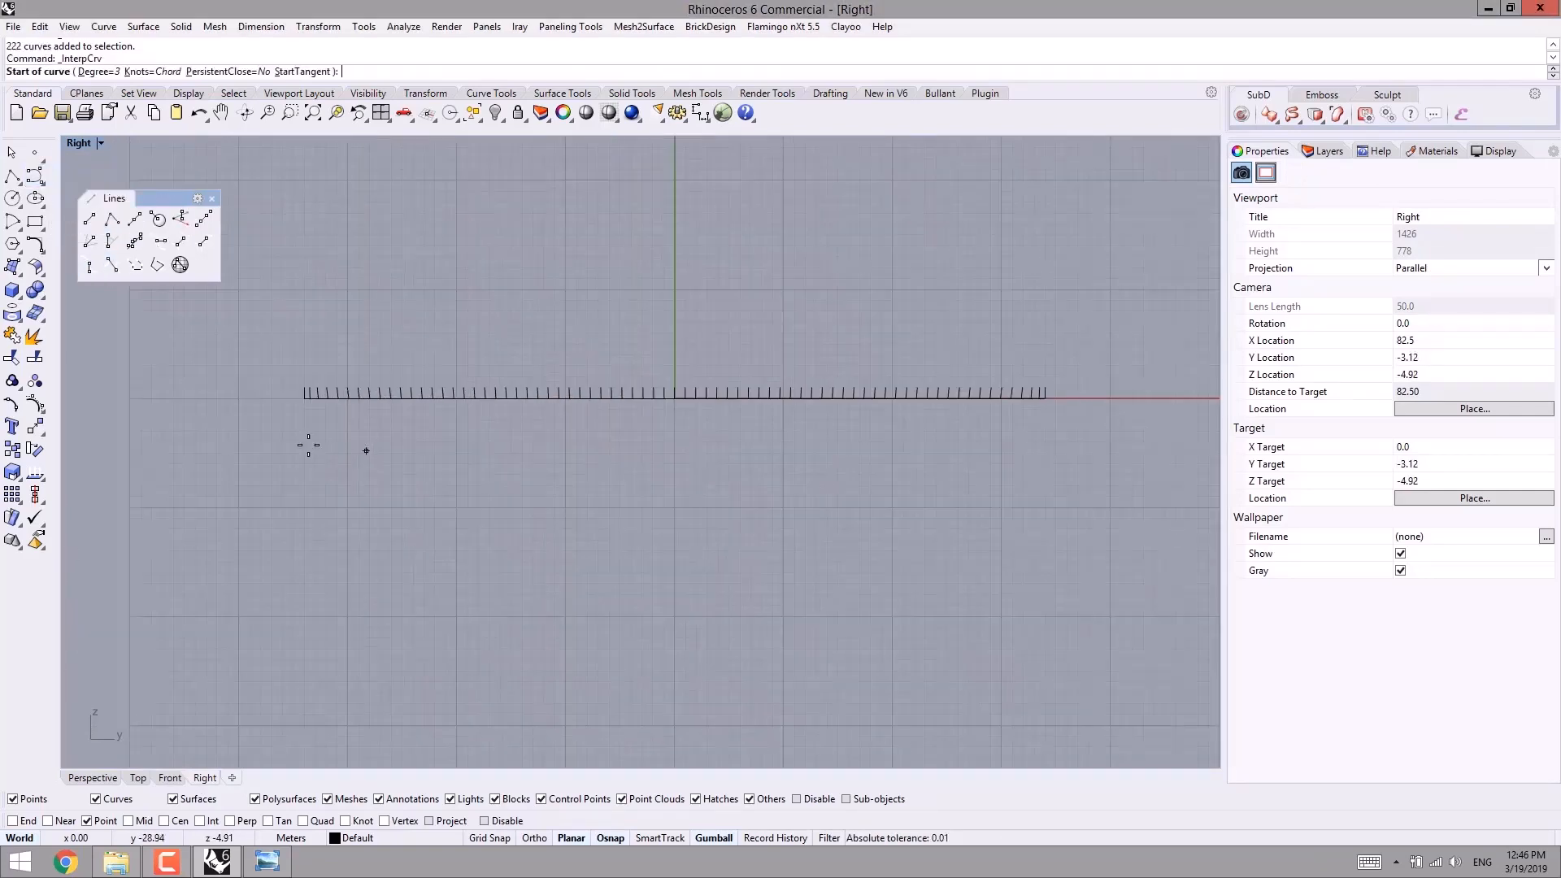
click(285, 395)
scroll(565, 410, down, 8)
right_drag(658, 435, 393, 422)
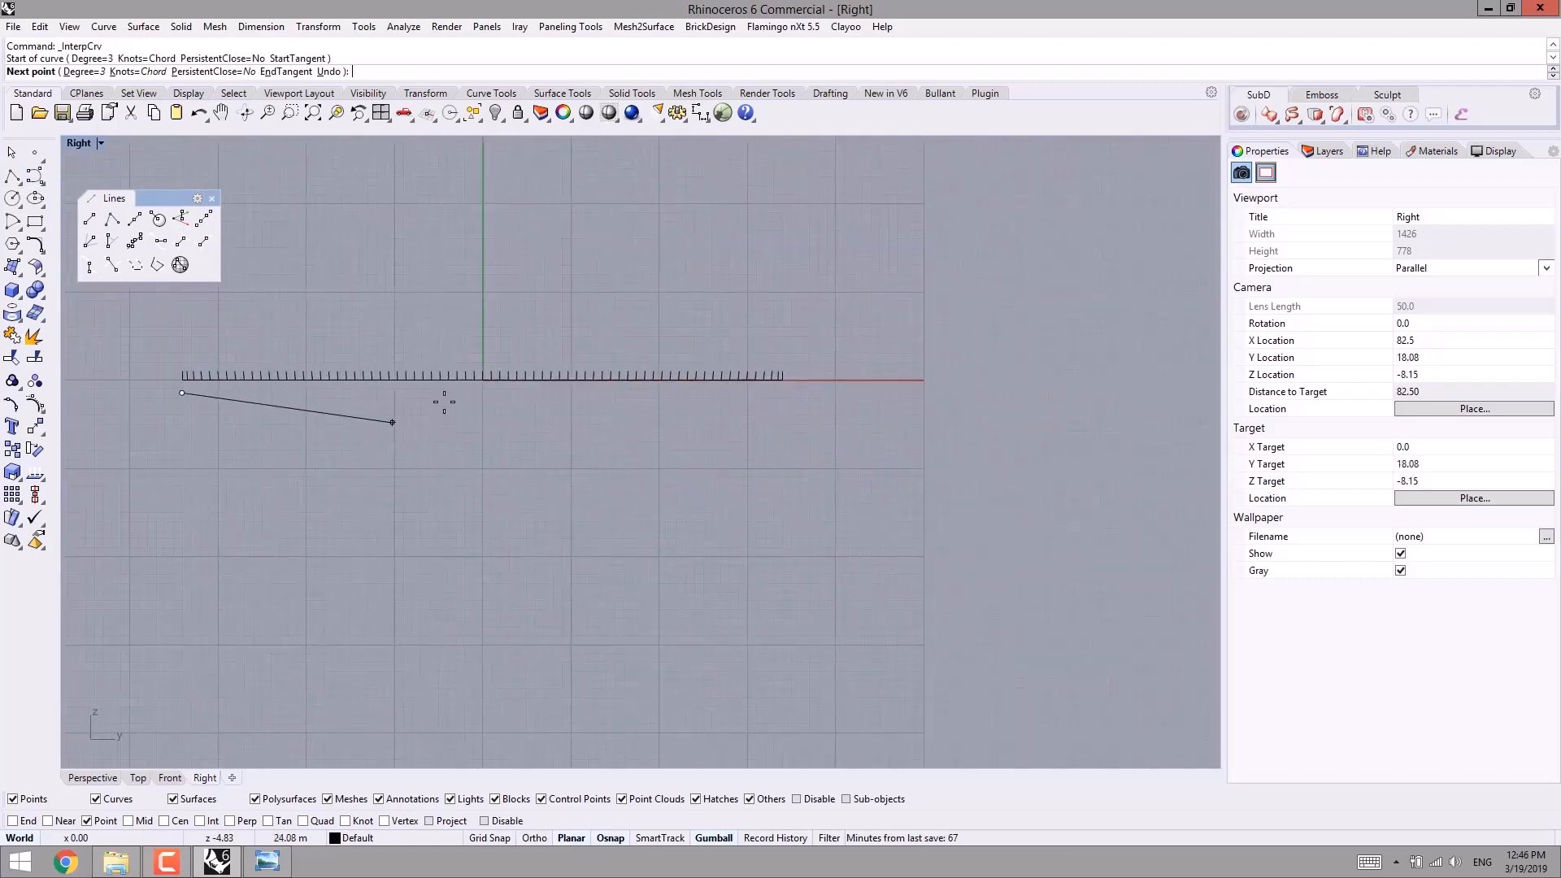
scroll(443, 401, up, 2)
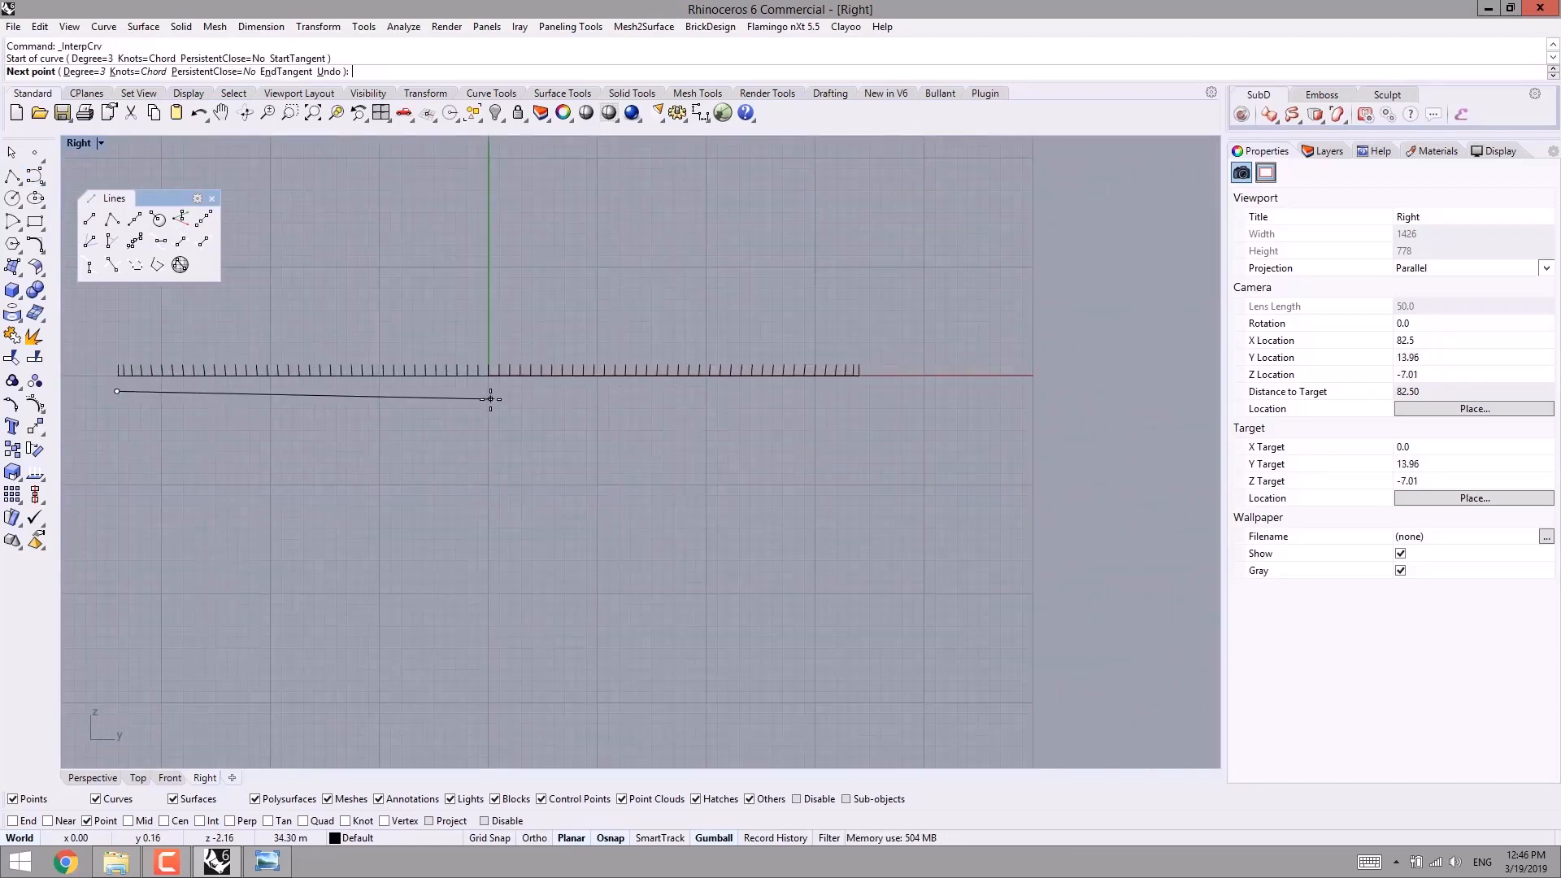
click(490, 398)
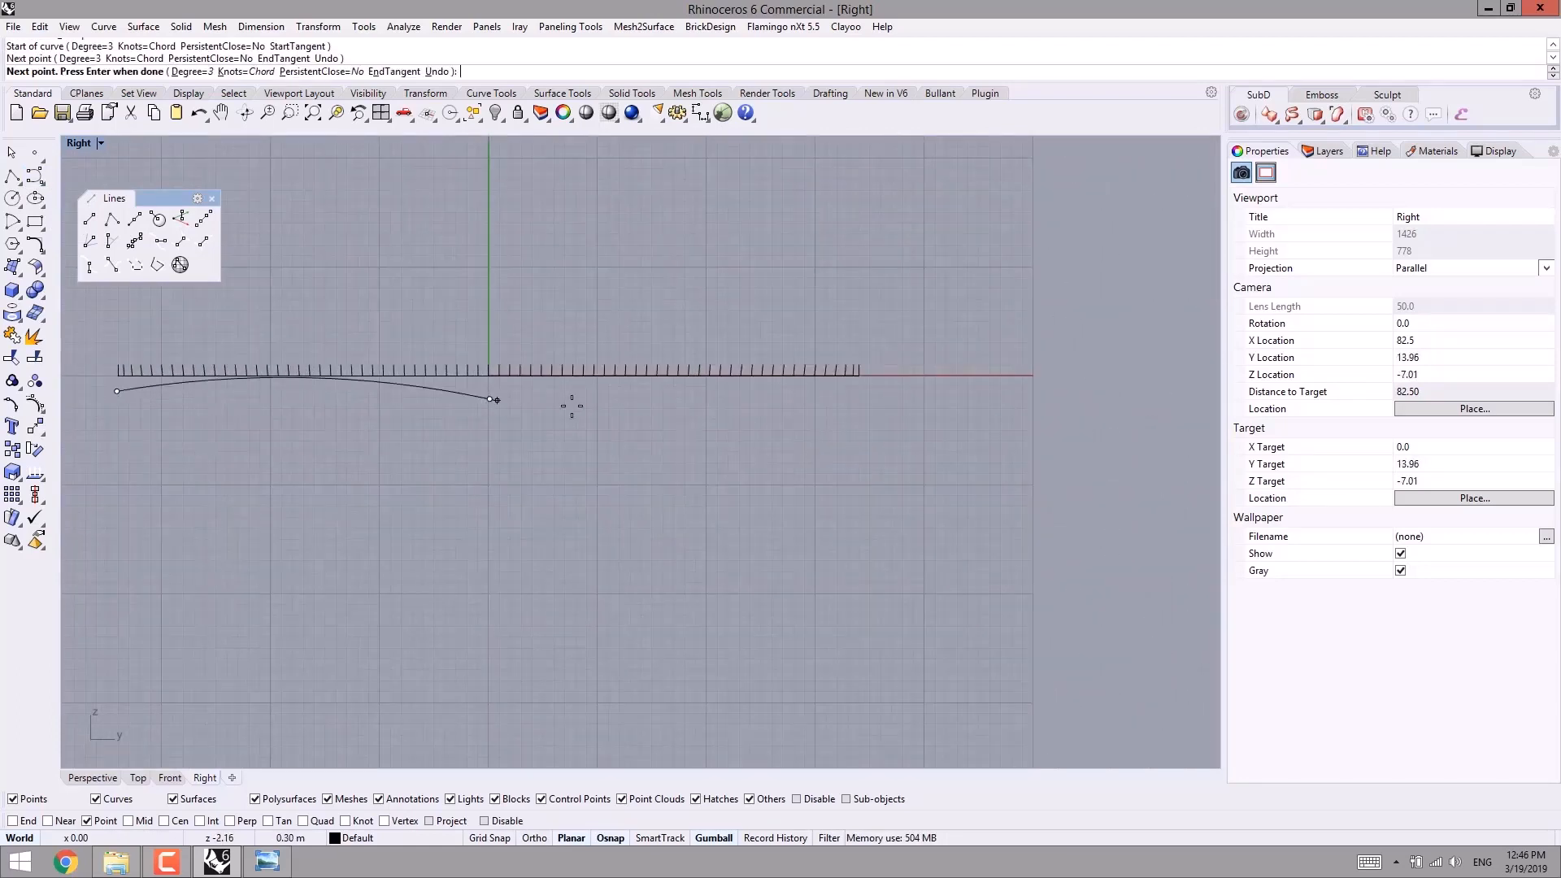
click(856, 417)
key(Return)
right_drag(496, 481, 560, 450)
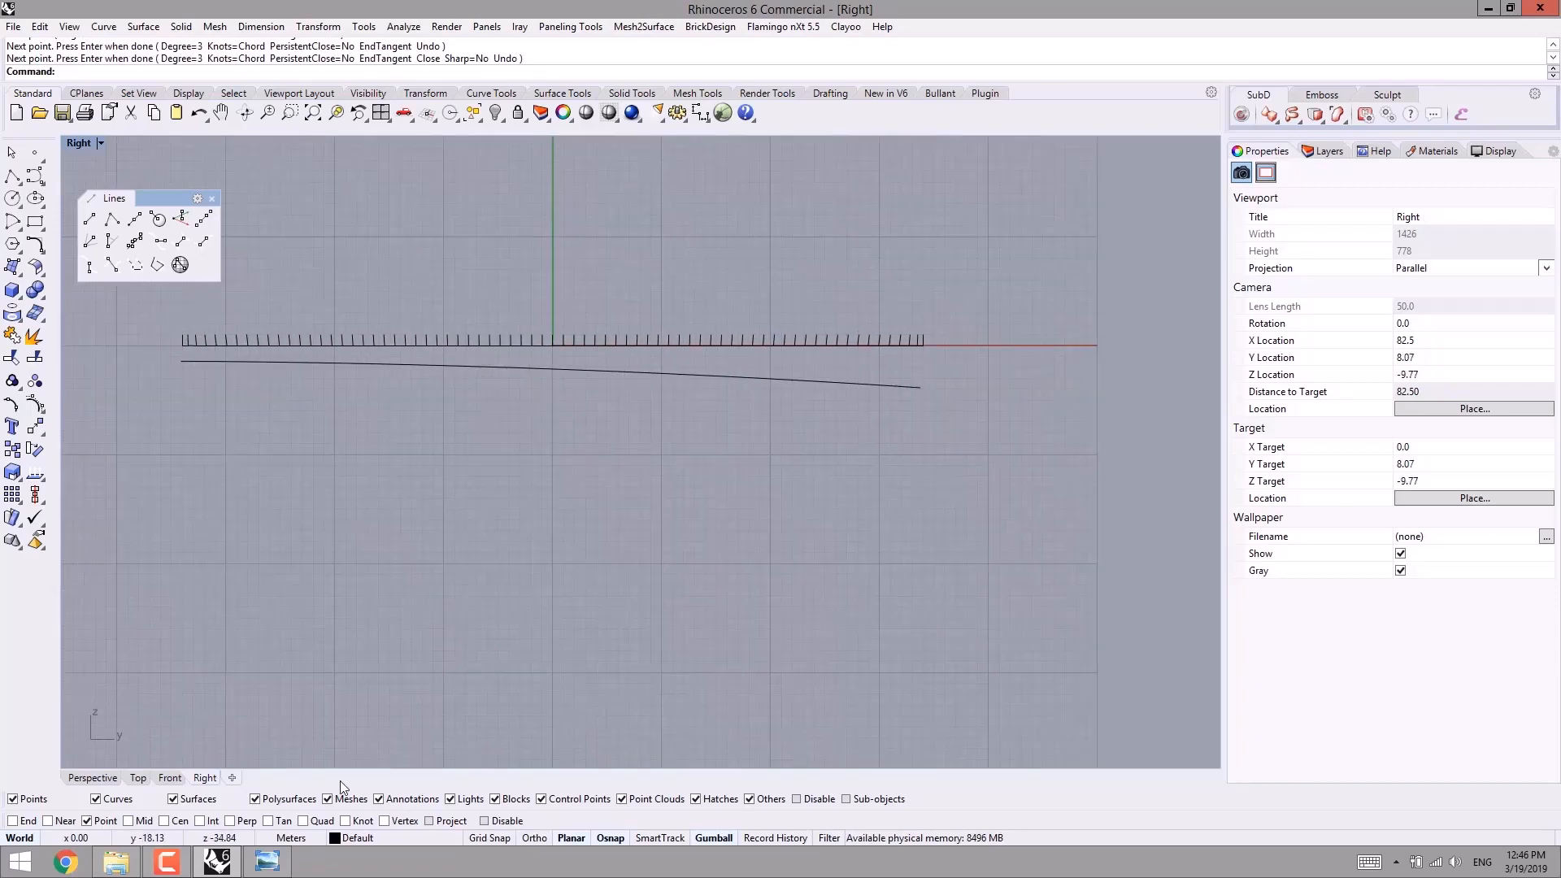
- In Windows Photo Viewer, browse the reference images from P (11) back to P (5) and examine the structure beneath the deck
click(267, 862)
key(Left)
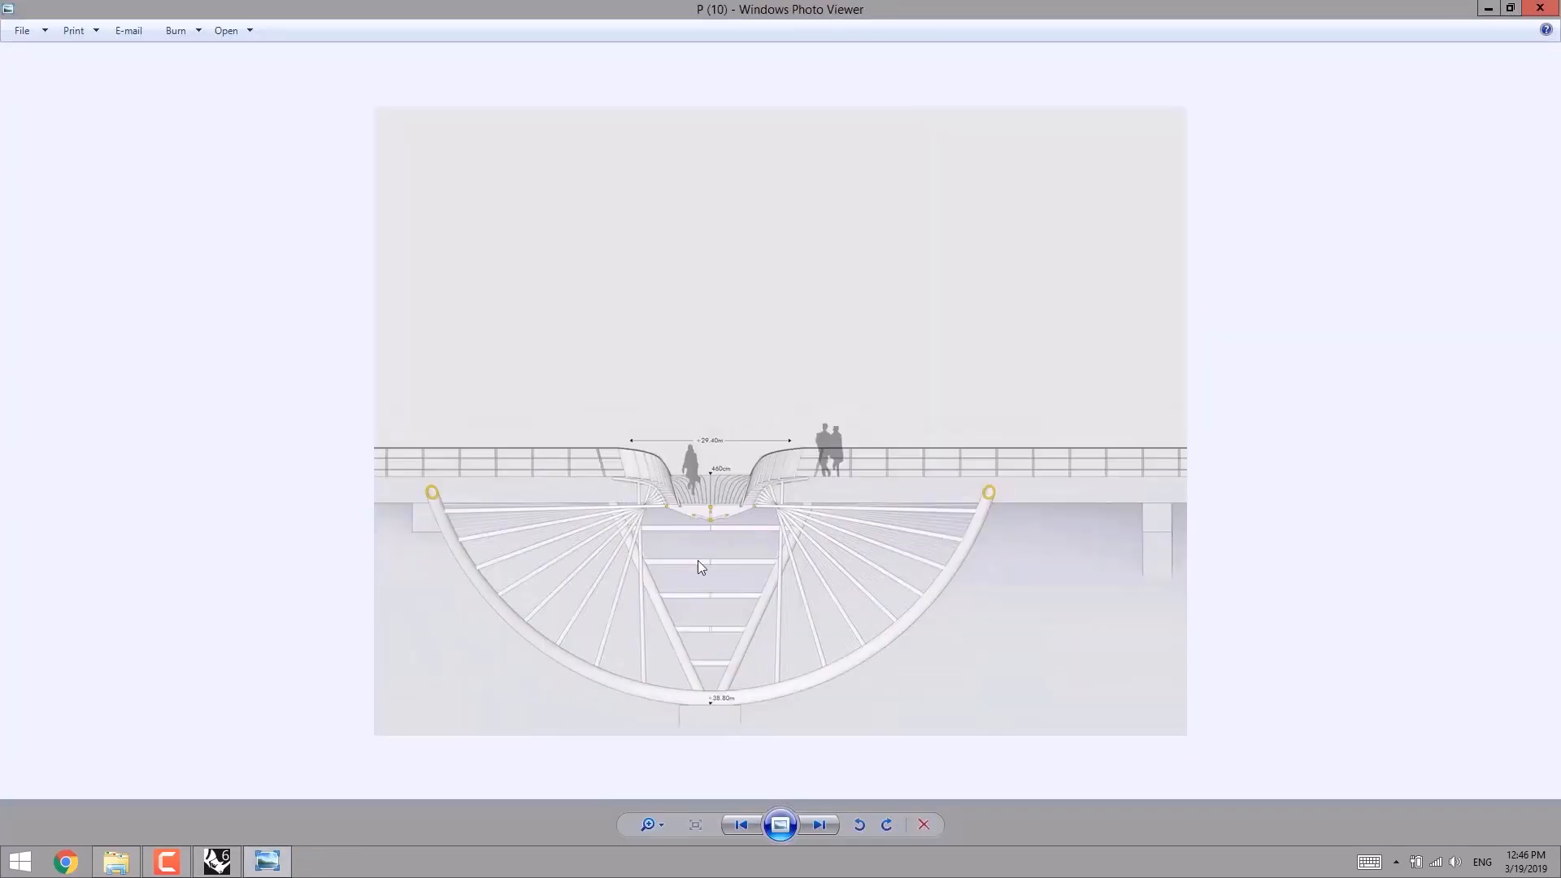
key(Left)
key(Left)
key(Left)
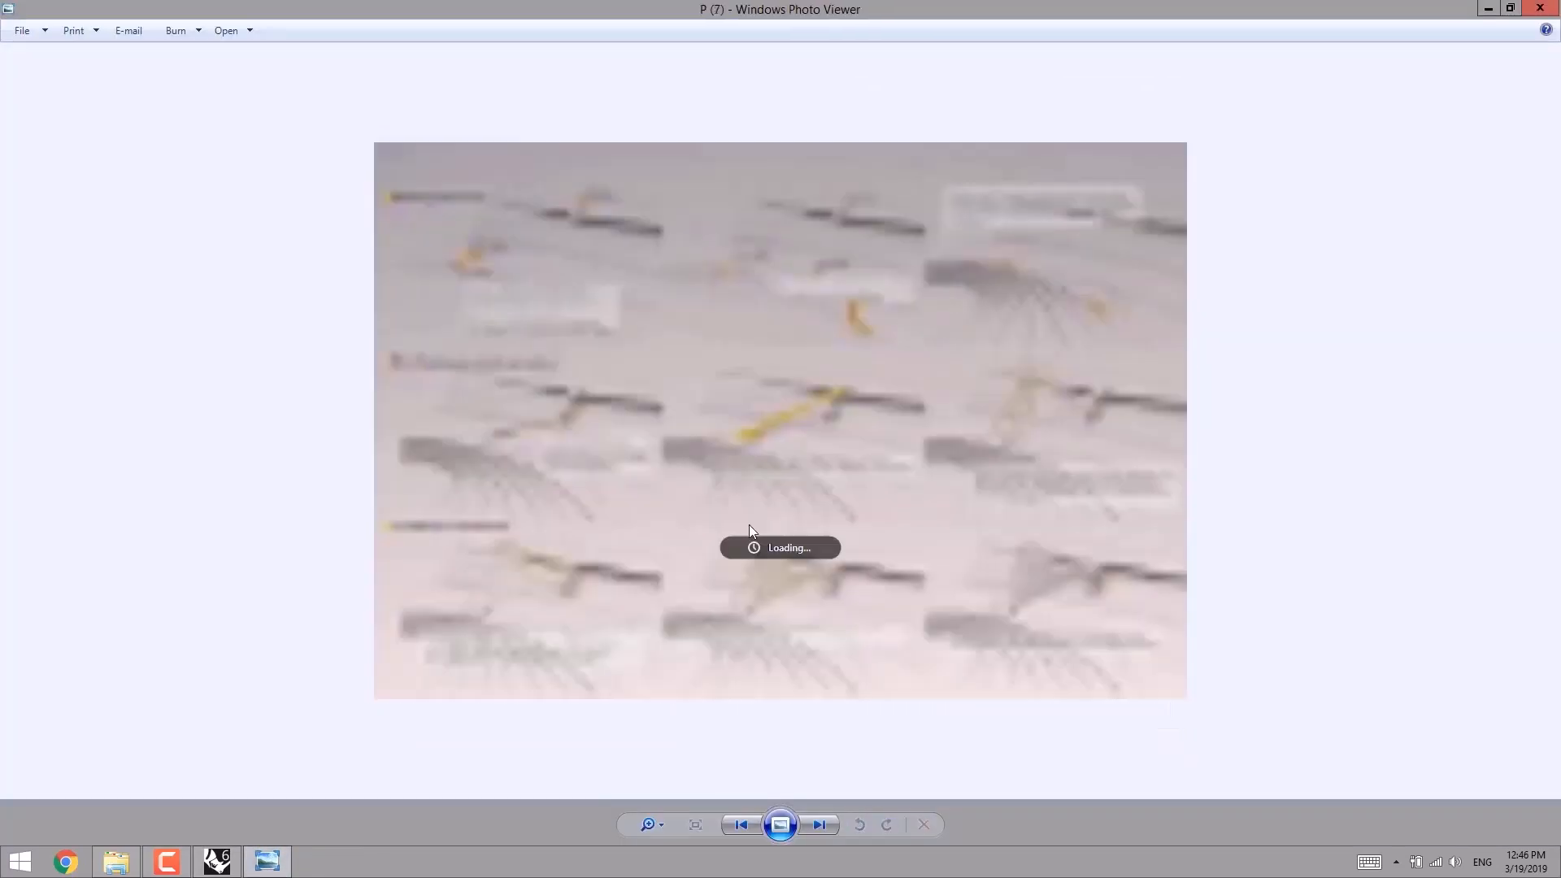
key(Left)
key(Left)
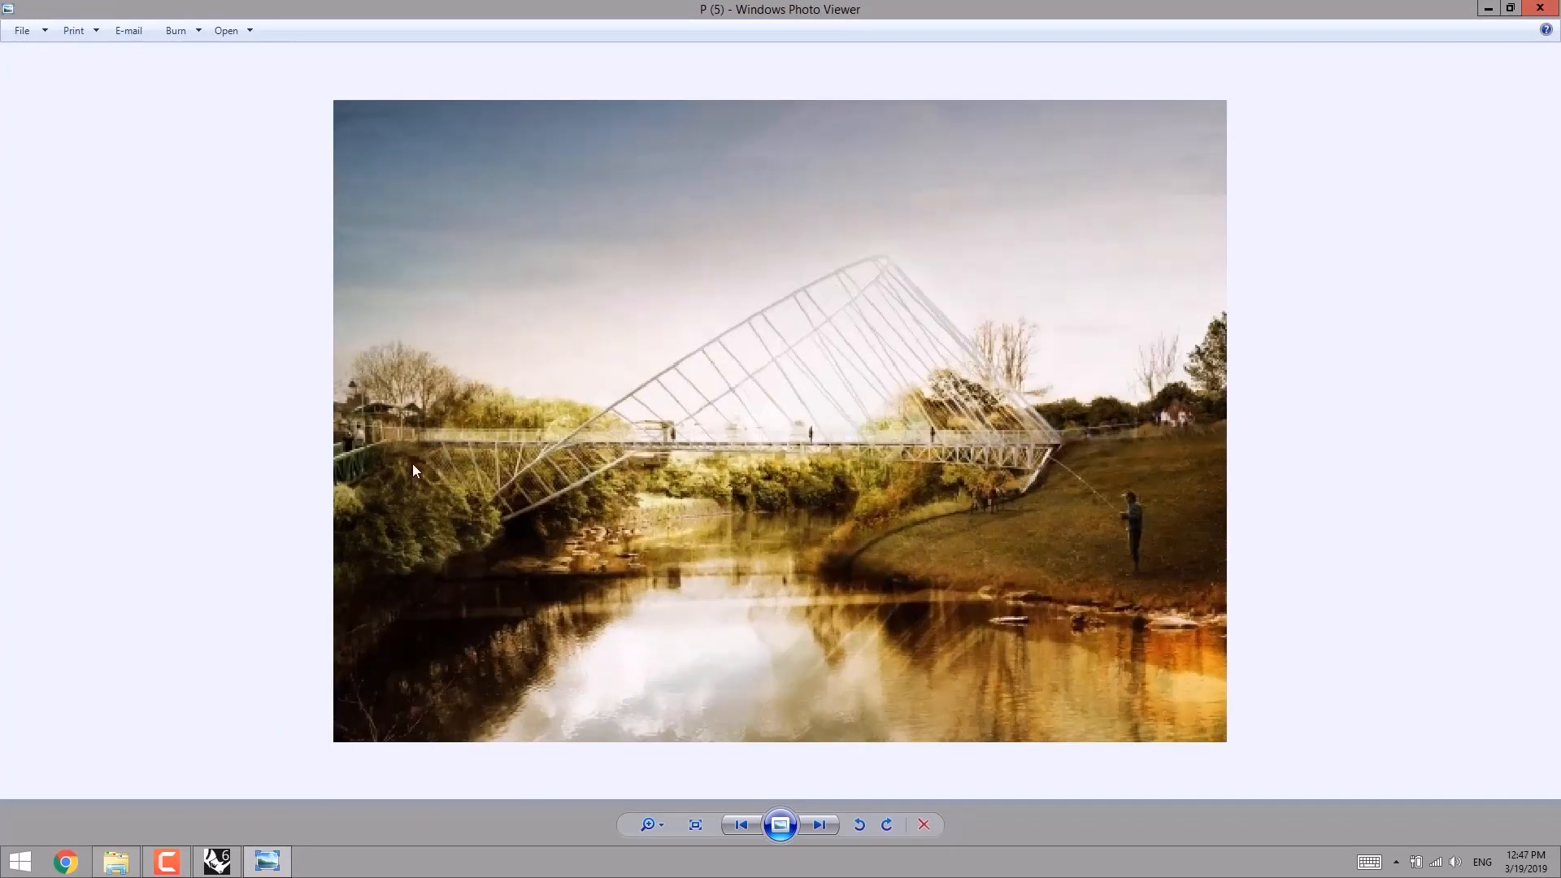
click(1484, 8)
- Explode the two deck-edge curves into separate segments and ungroup them so each straight run can be selected individually
click(109, 776)
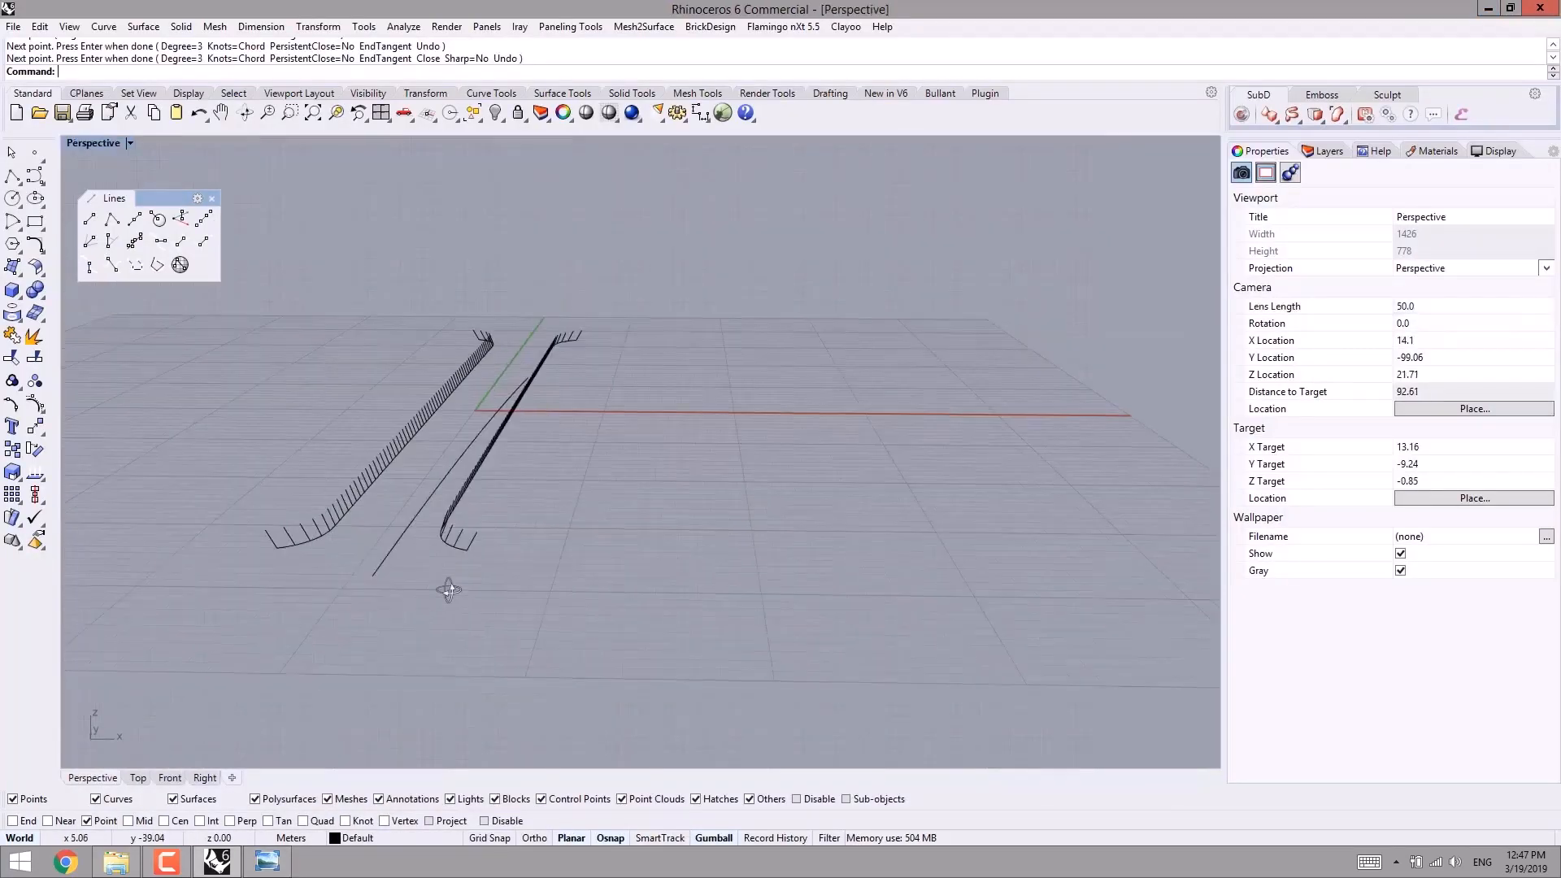
right_drag(448, 591, 618, 668)
scroll(894, 600, up, 5)
click(782, 597)
shift+right_drag(785, 616, 779, 347)
right_drag(581, 573, 642, 570)
click(30, 335)
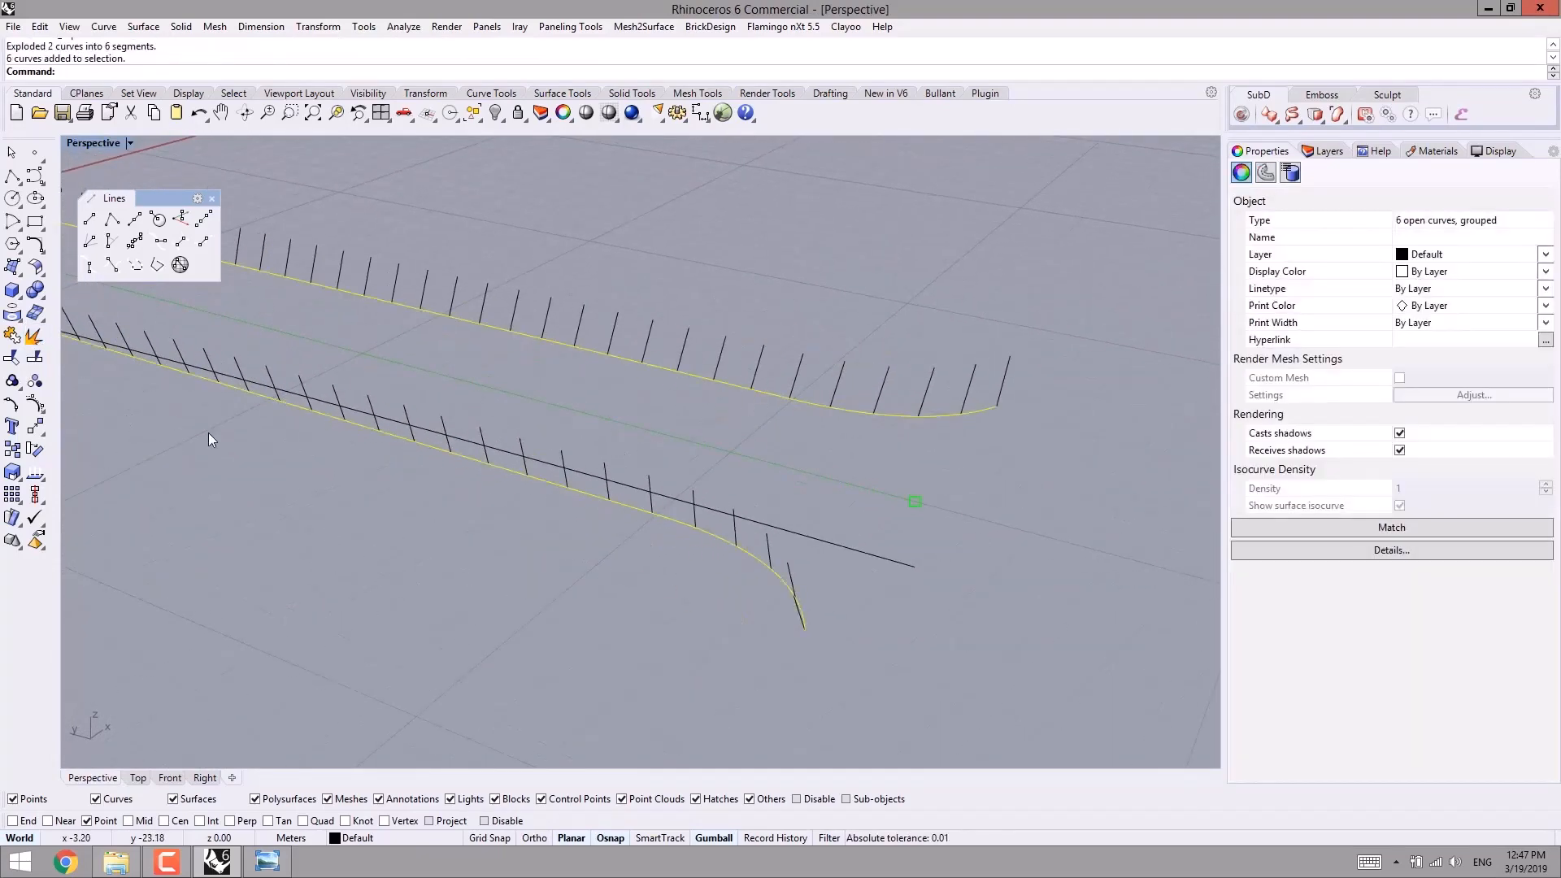
click(35, 380)
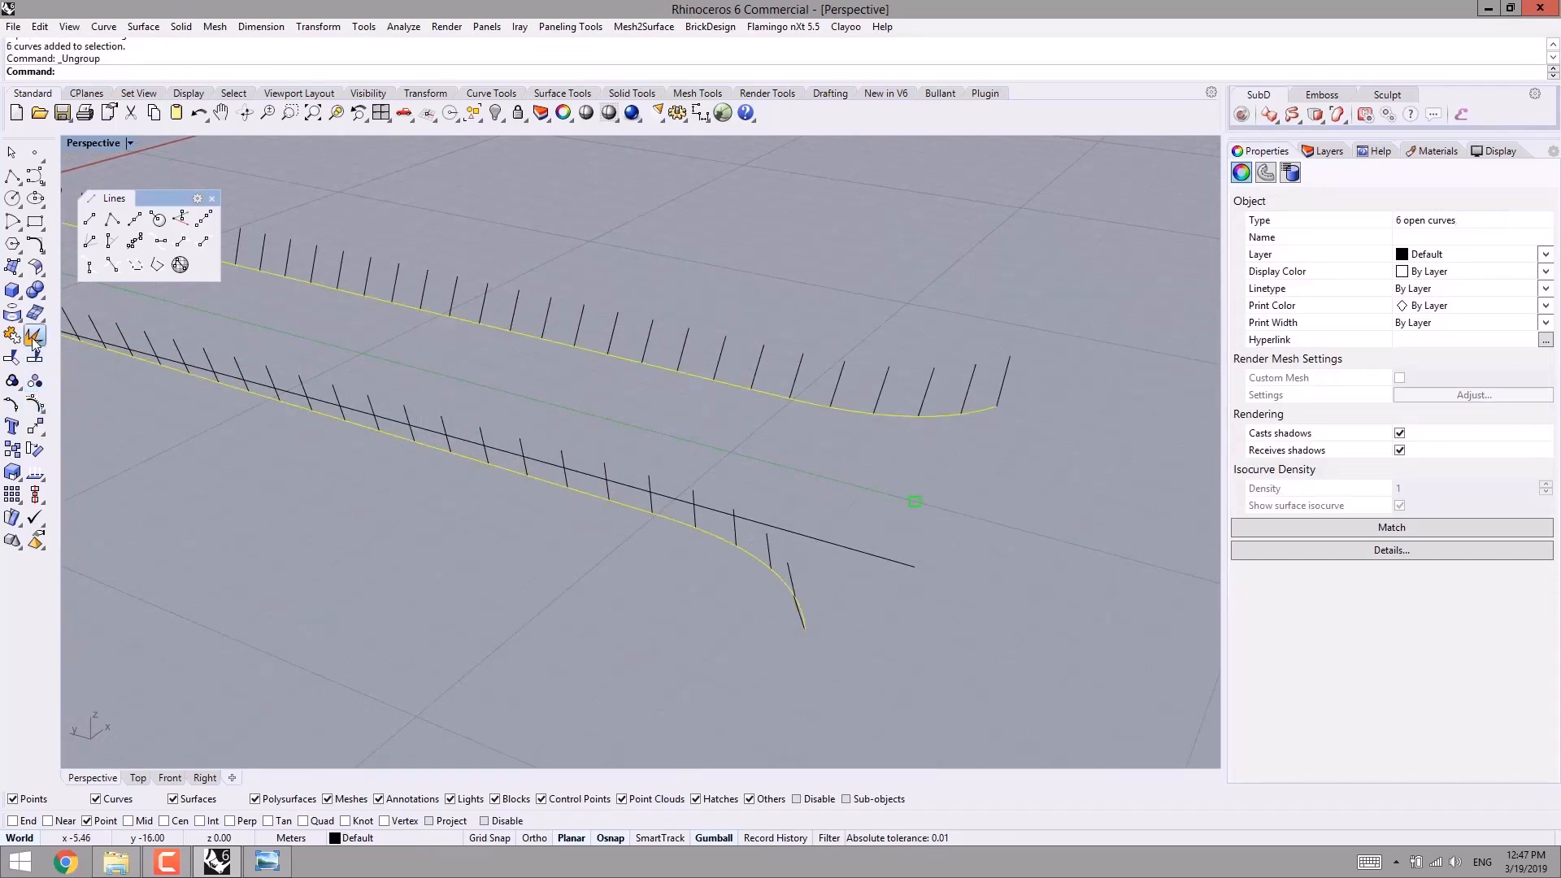
click(33, 338)
key(Escape)
click(676, 375)
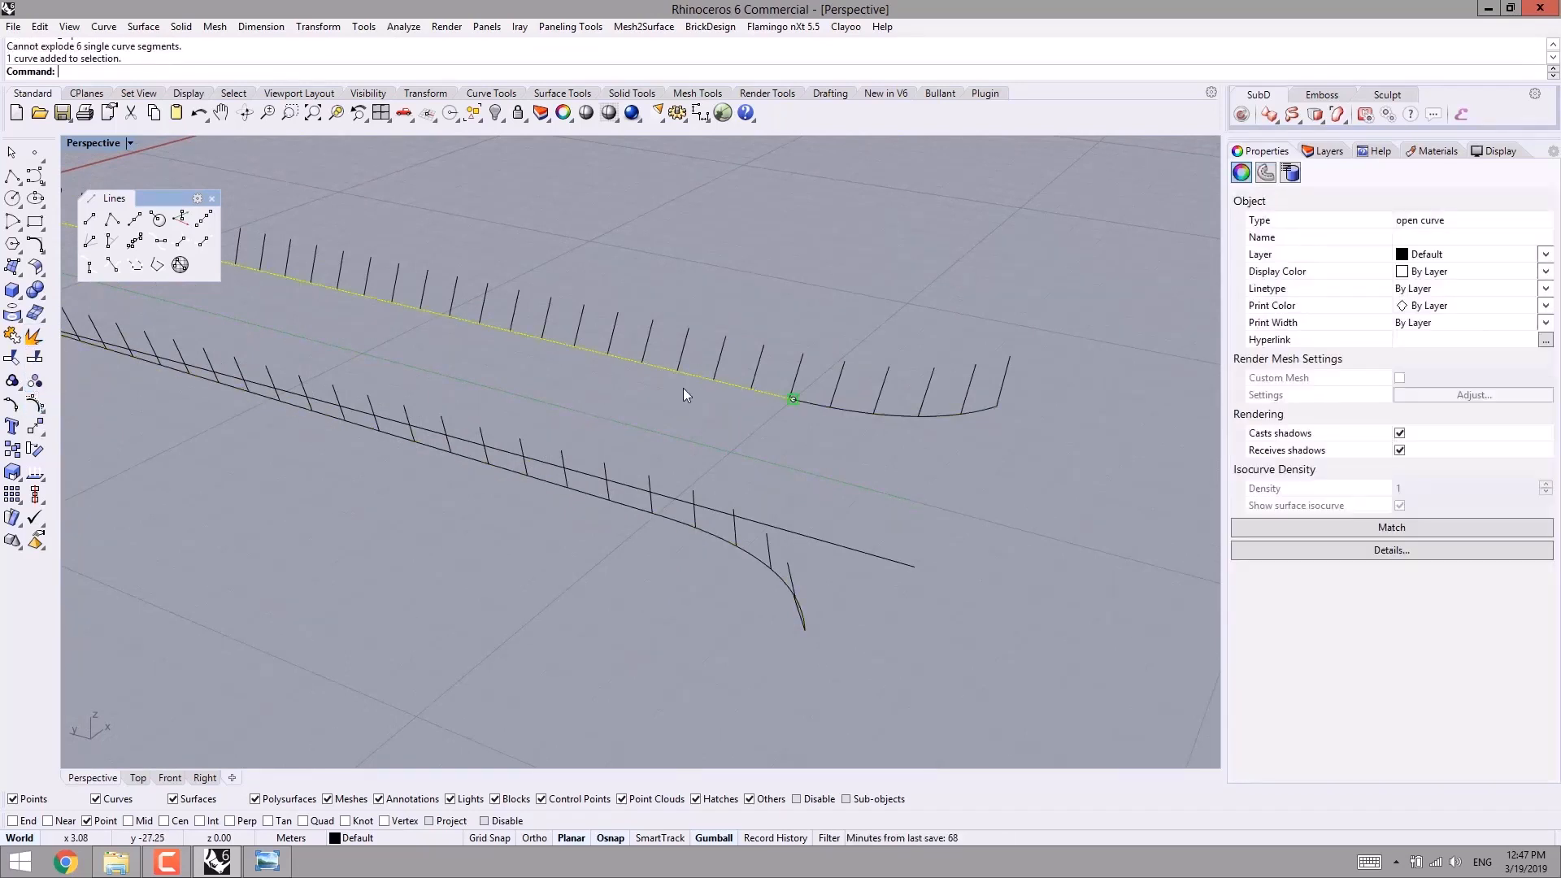
shift+click(621, 486)
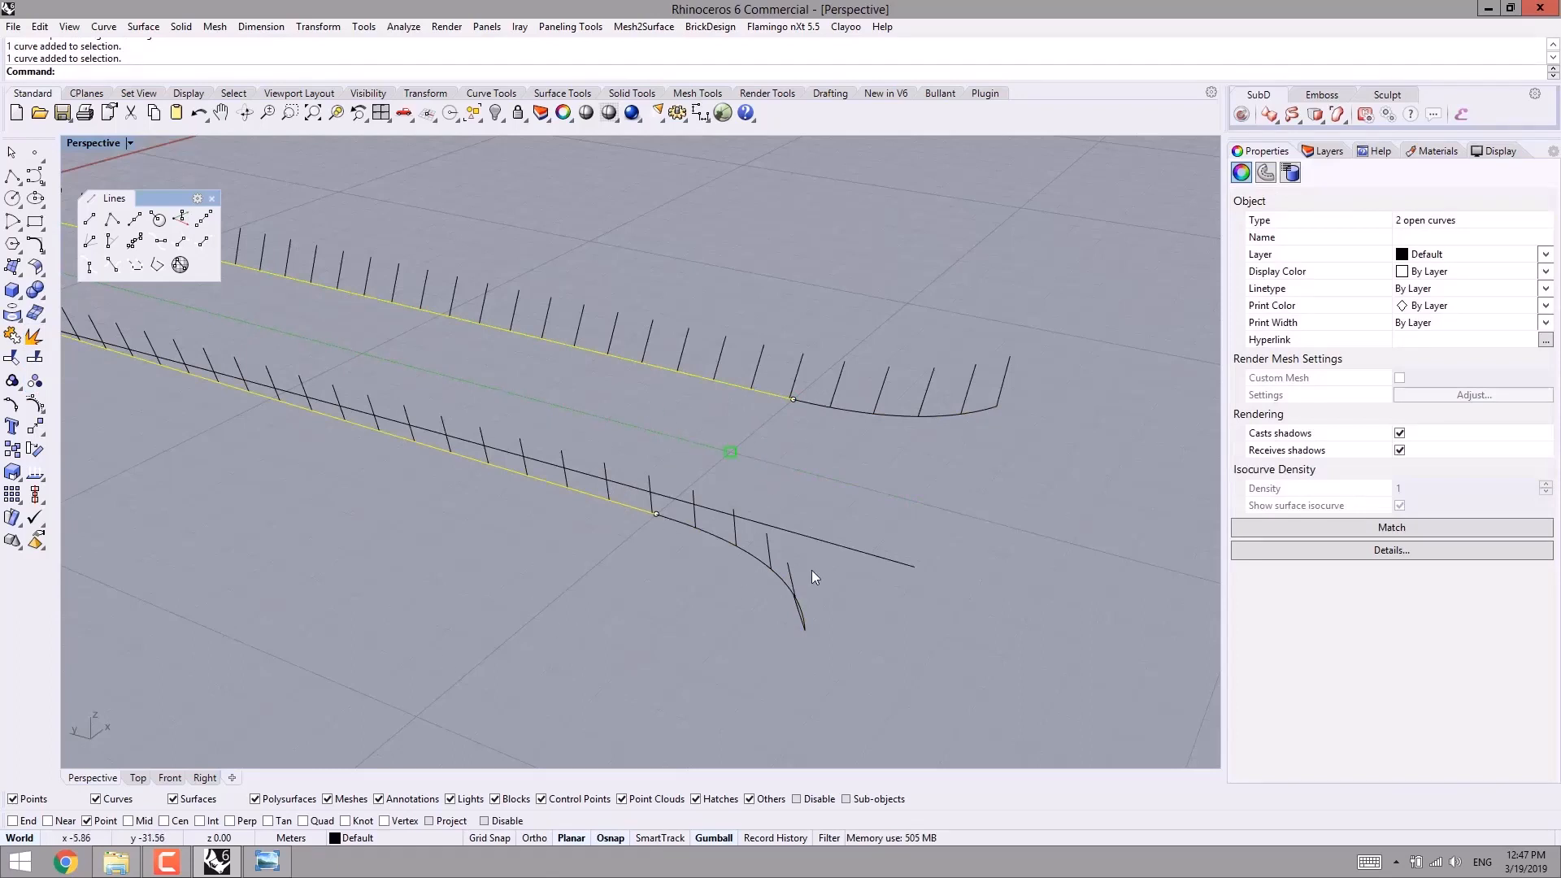
key(Escape)
- In the Right view, scale the beam curve shorter along its length and shift it slightly toward positive Y
click(205, 777)
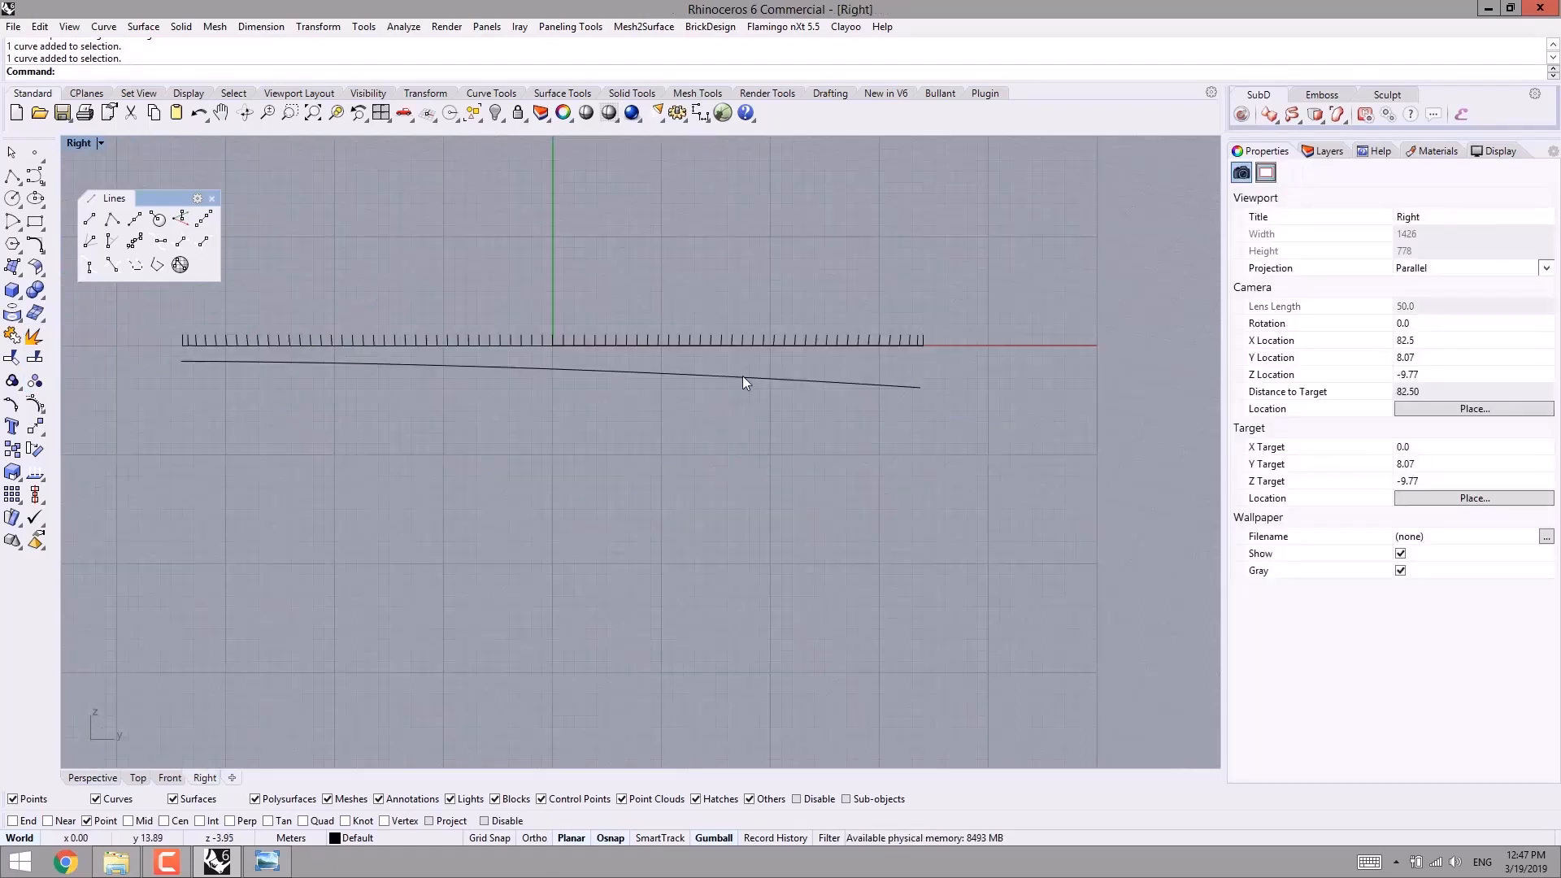
click(732, 356)
click(781, 388)
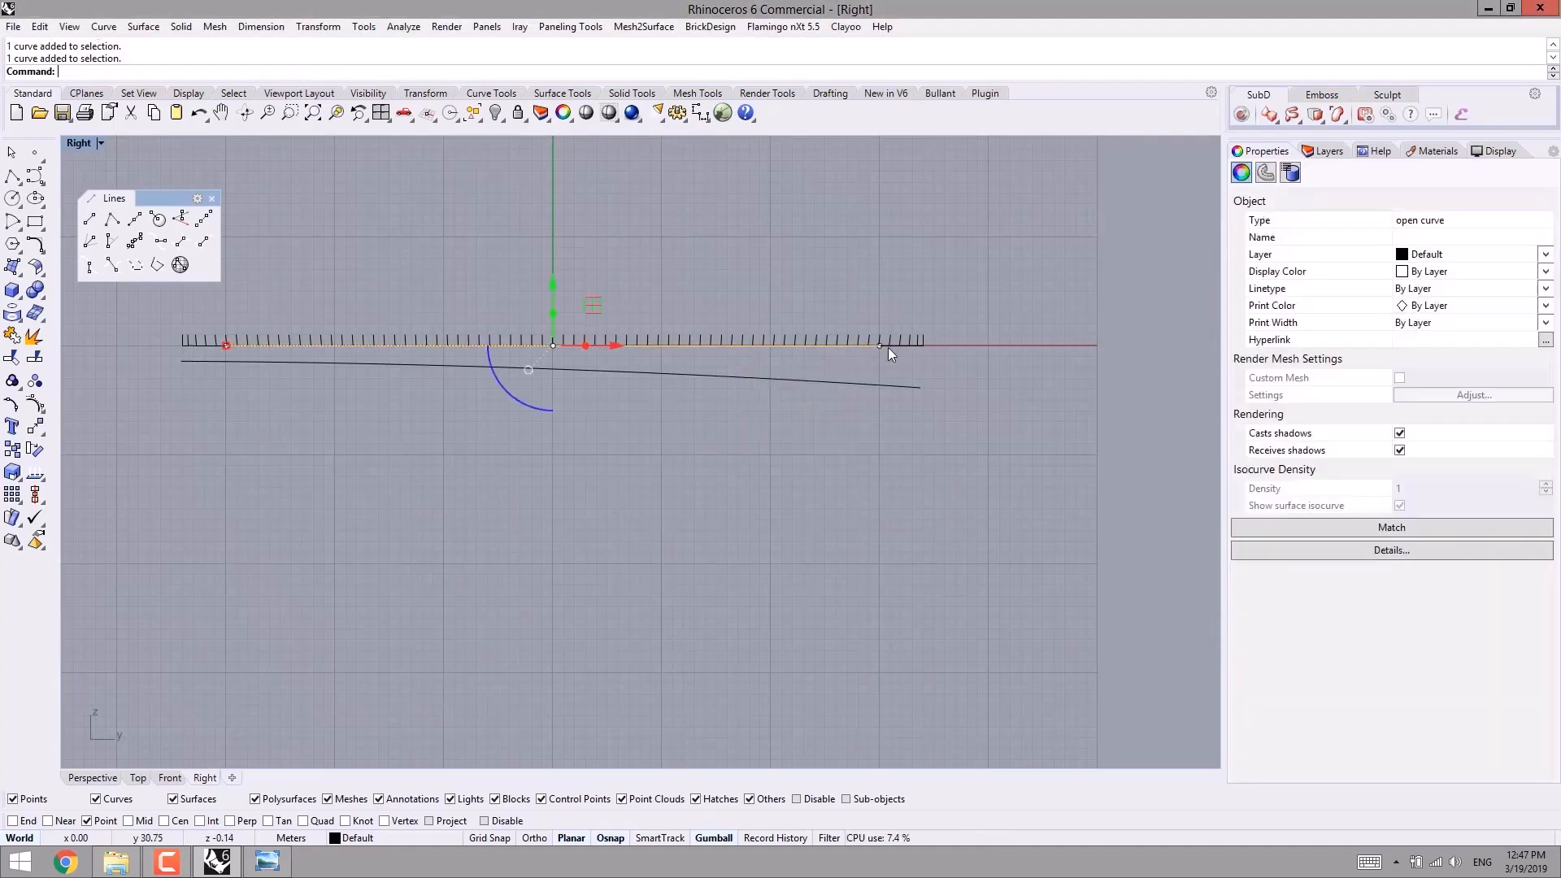
click(308, 364)
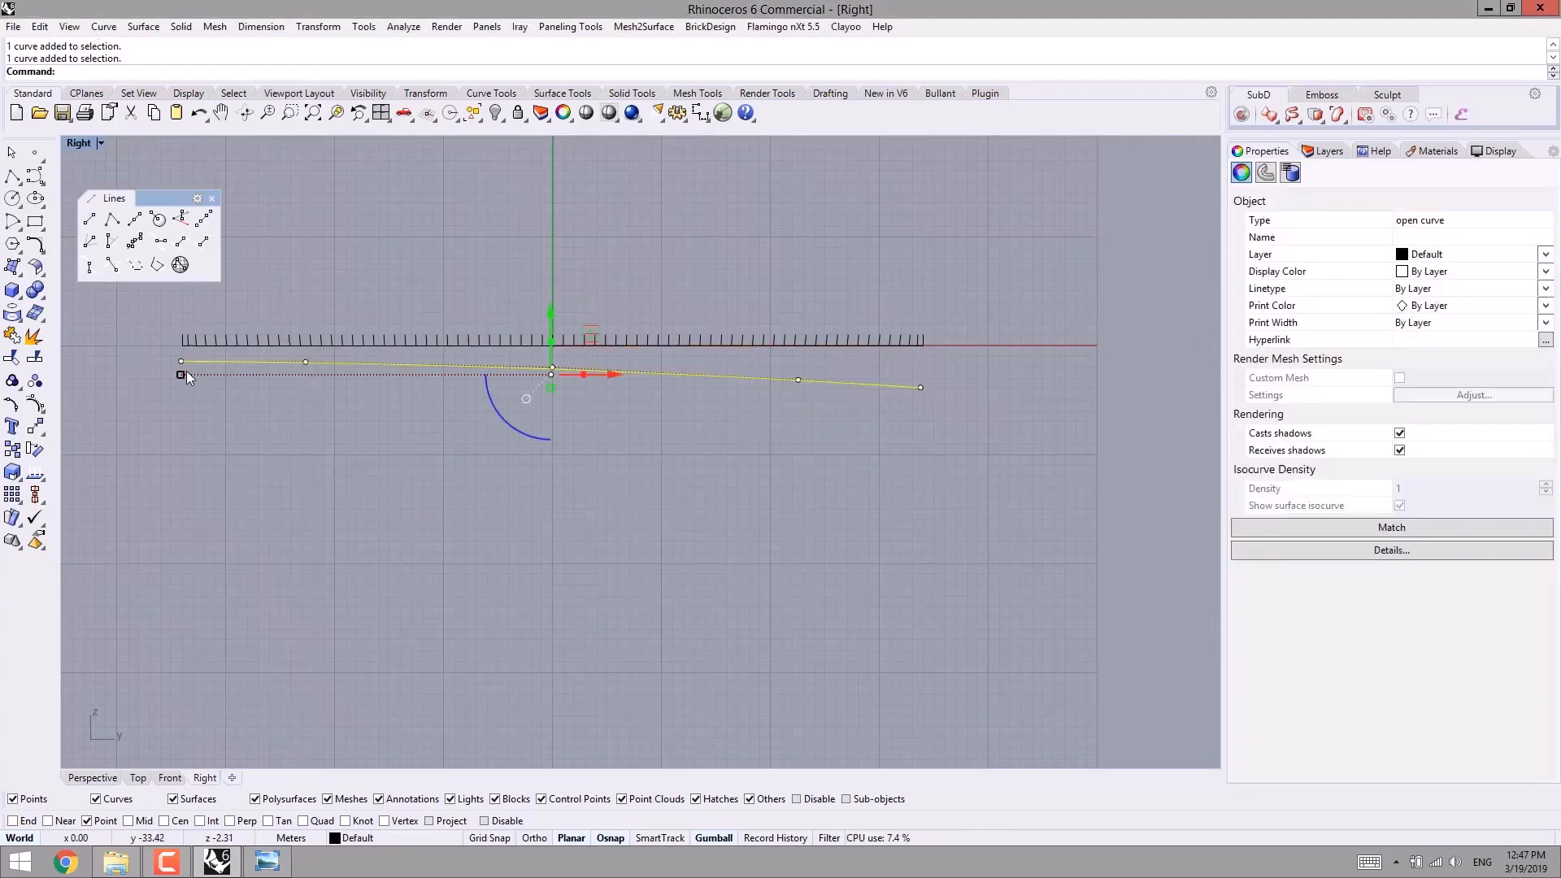
drag(182, 376, 232, 374)
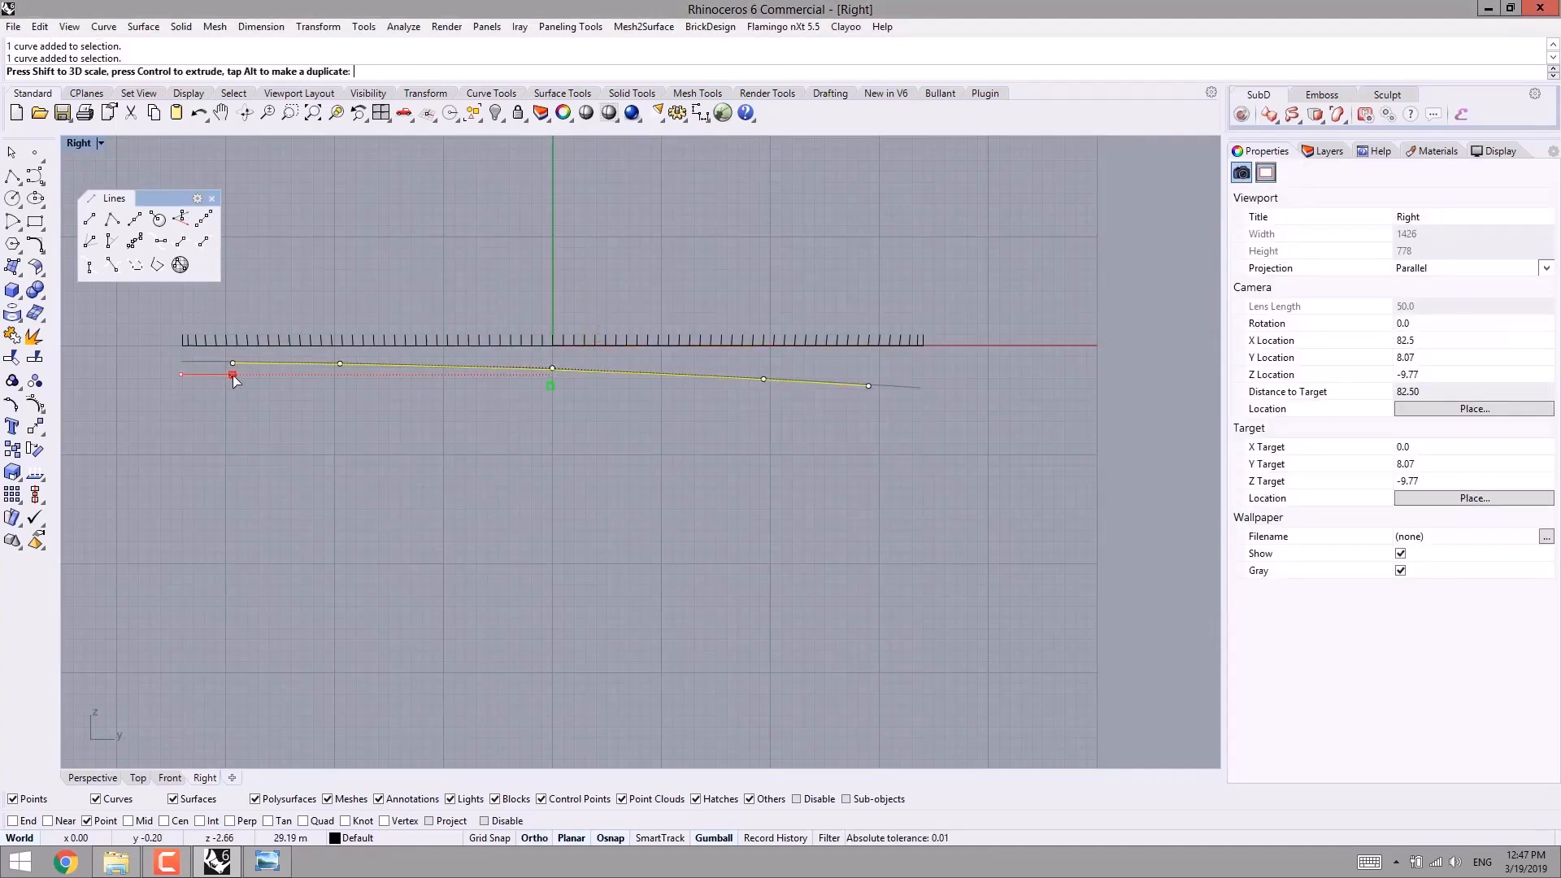
drag(615, 373, 622, 372)
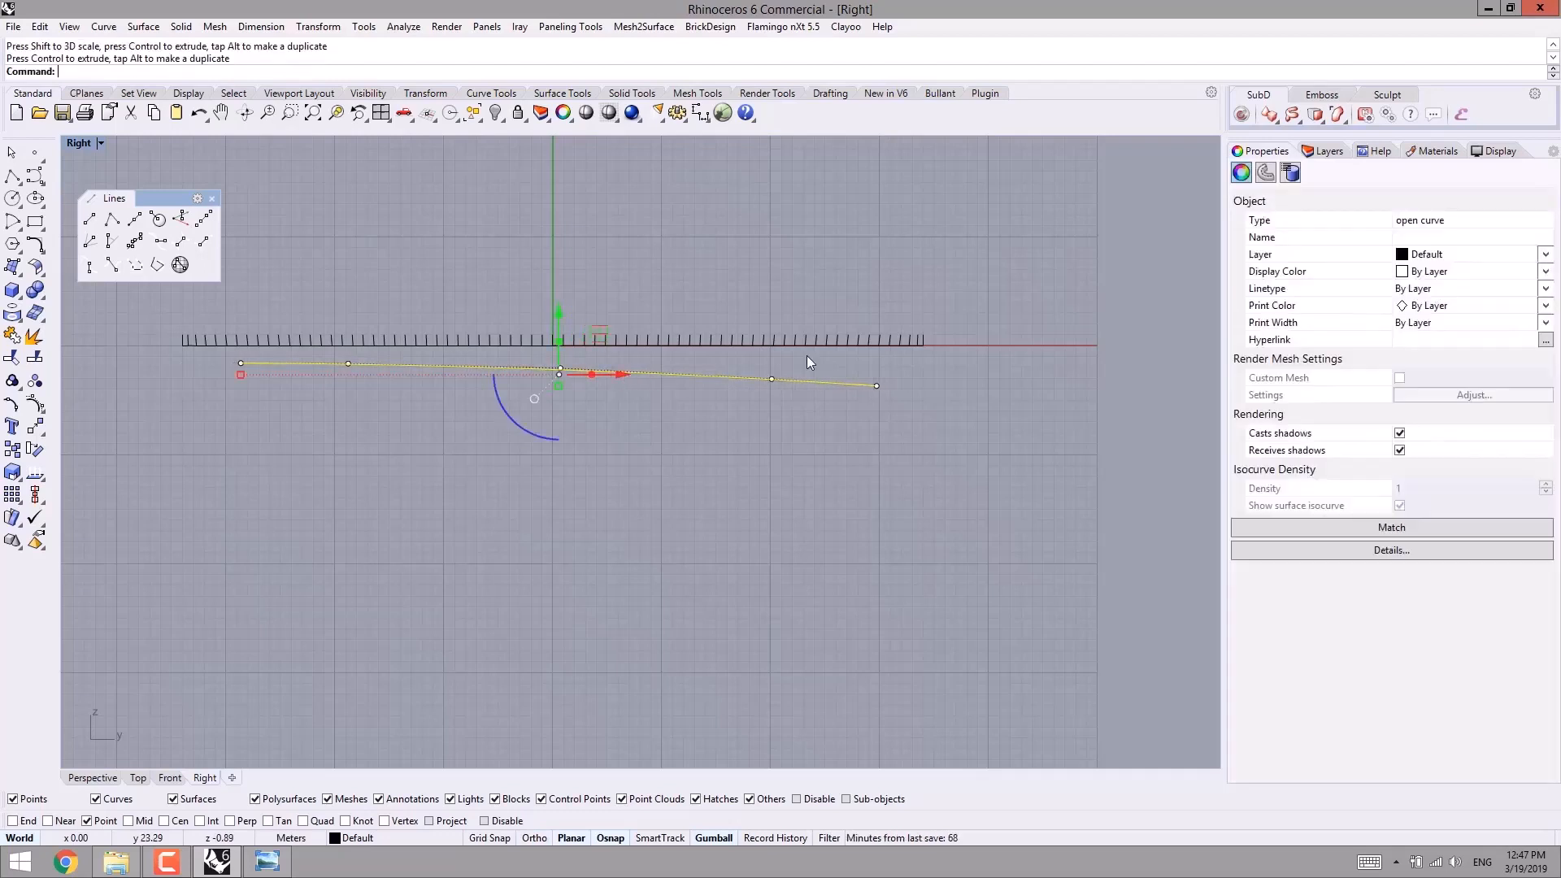
- Fine-tune the beam curve's length and position so its ends line up with the ends of the straight deck-edge segment
click(812, 344)
click(855, 387)
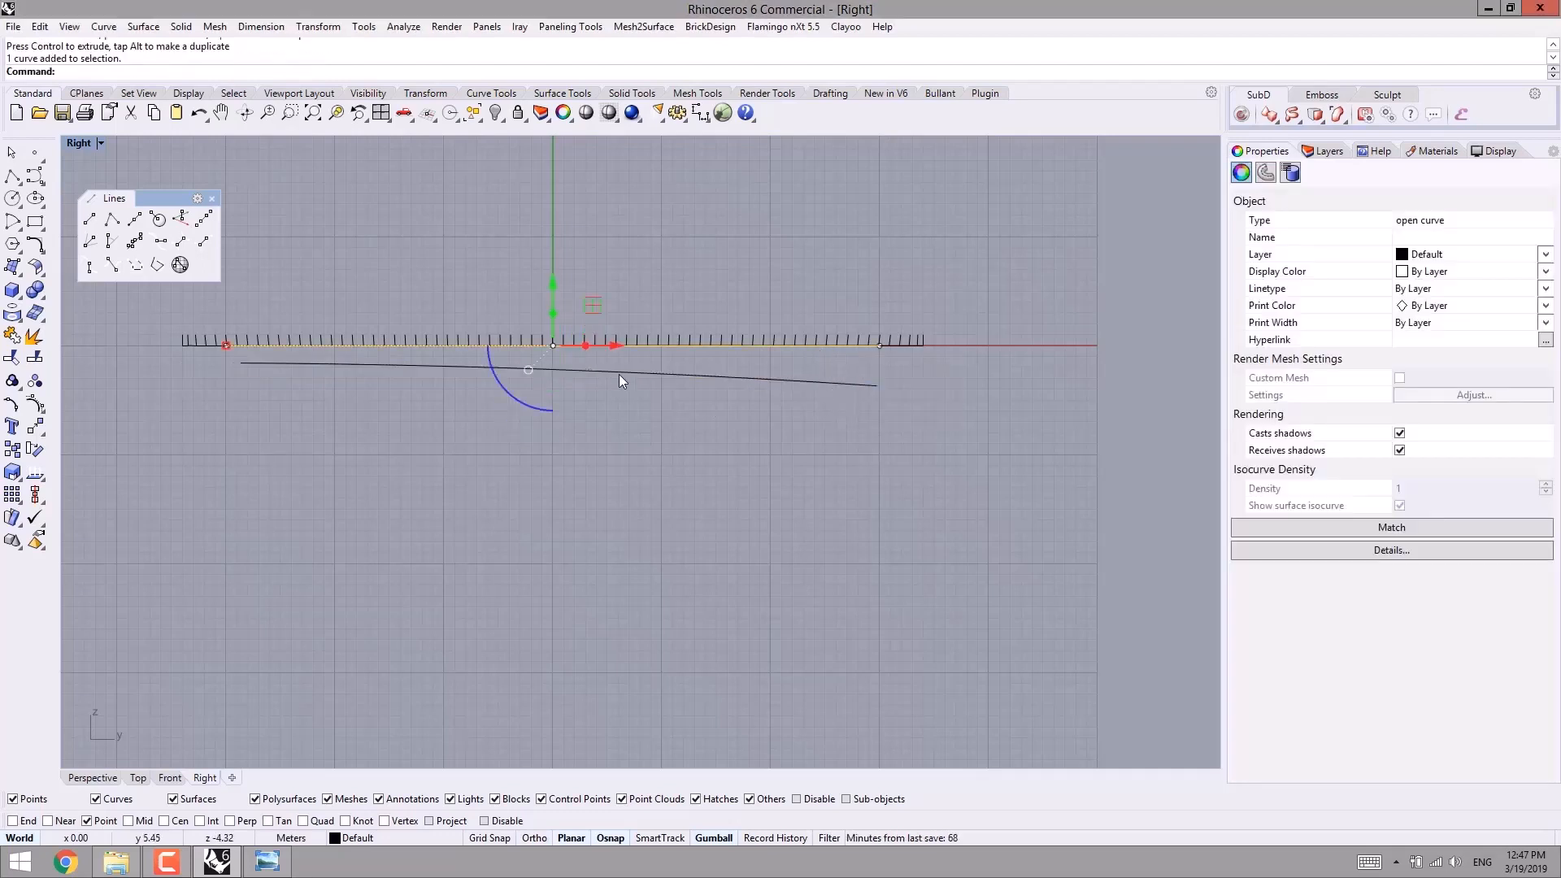
scroll(653, 388, up, 2)
right_drag(761, 424, 877, 430)
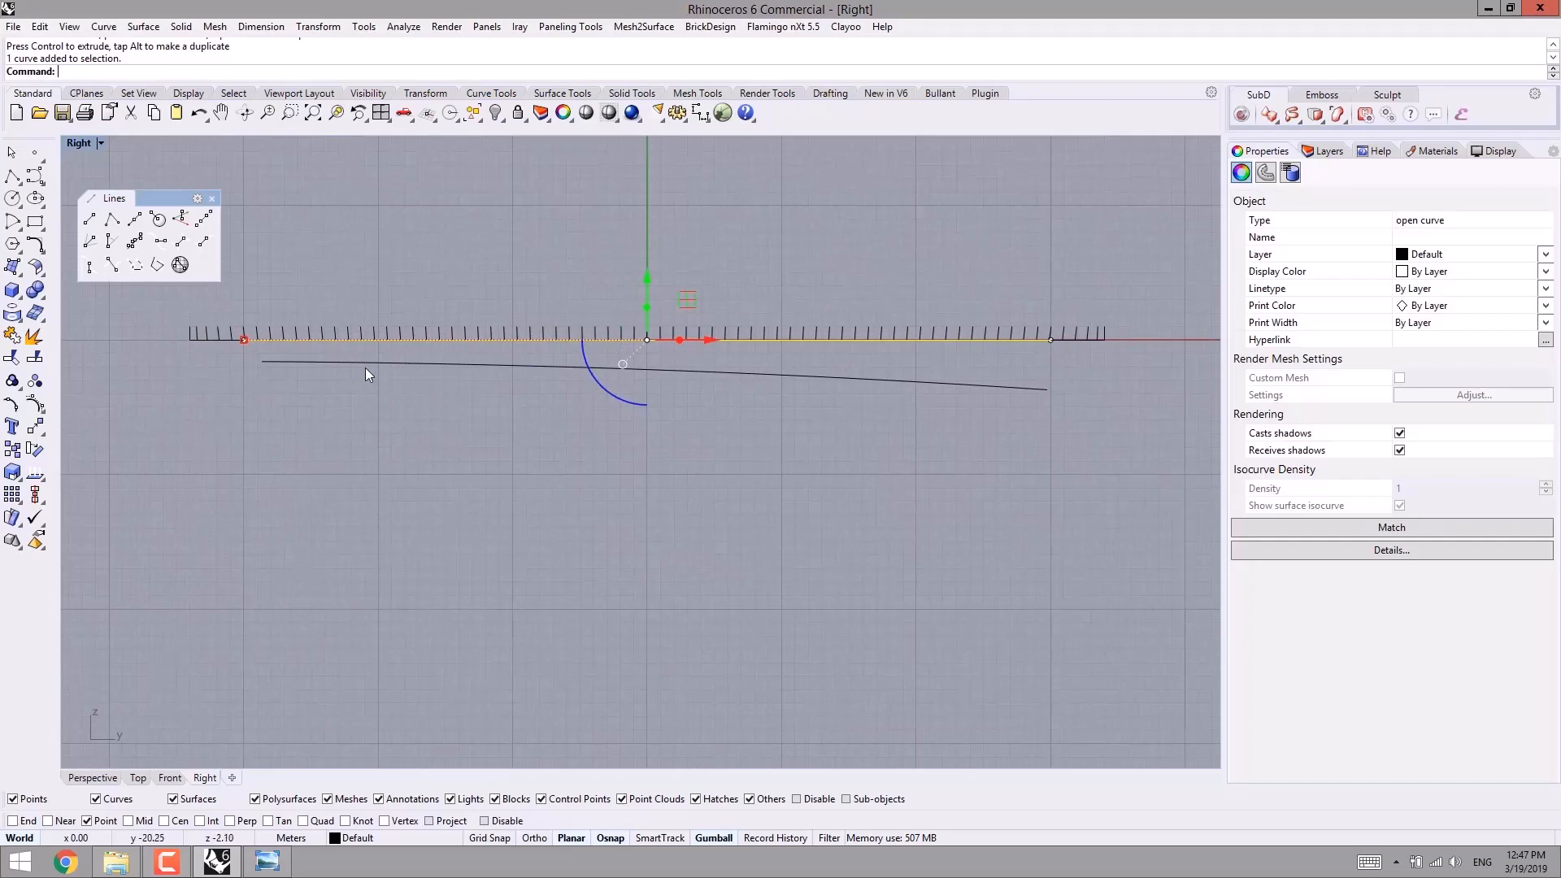
click(404, 364)
drag(262, 376, 256, 377)
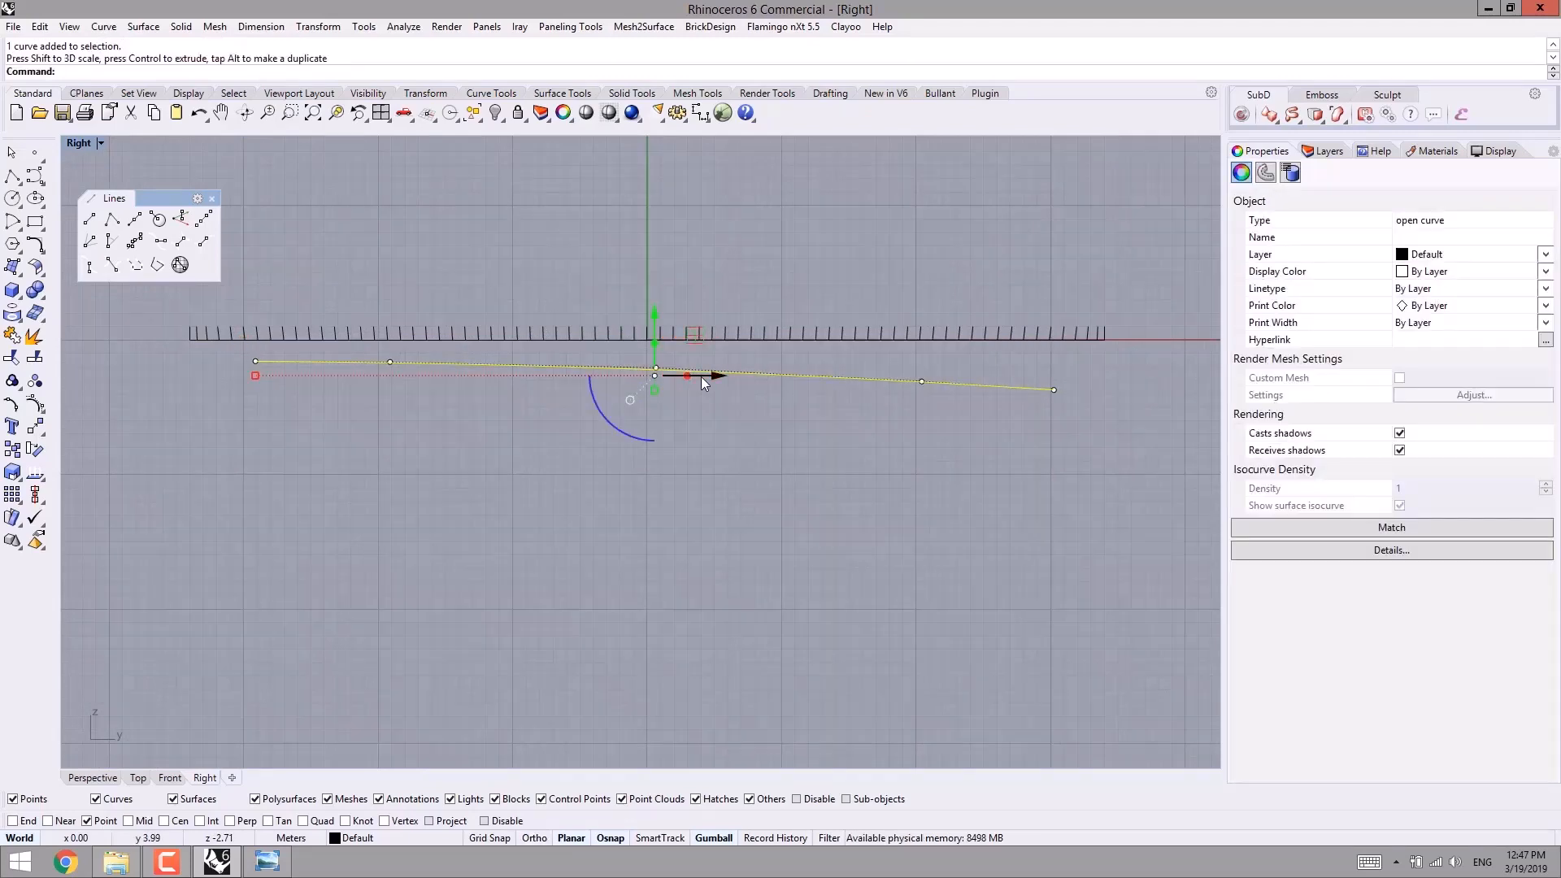
drag(701, 377, 692, 377)
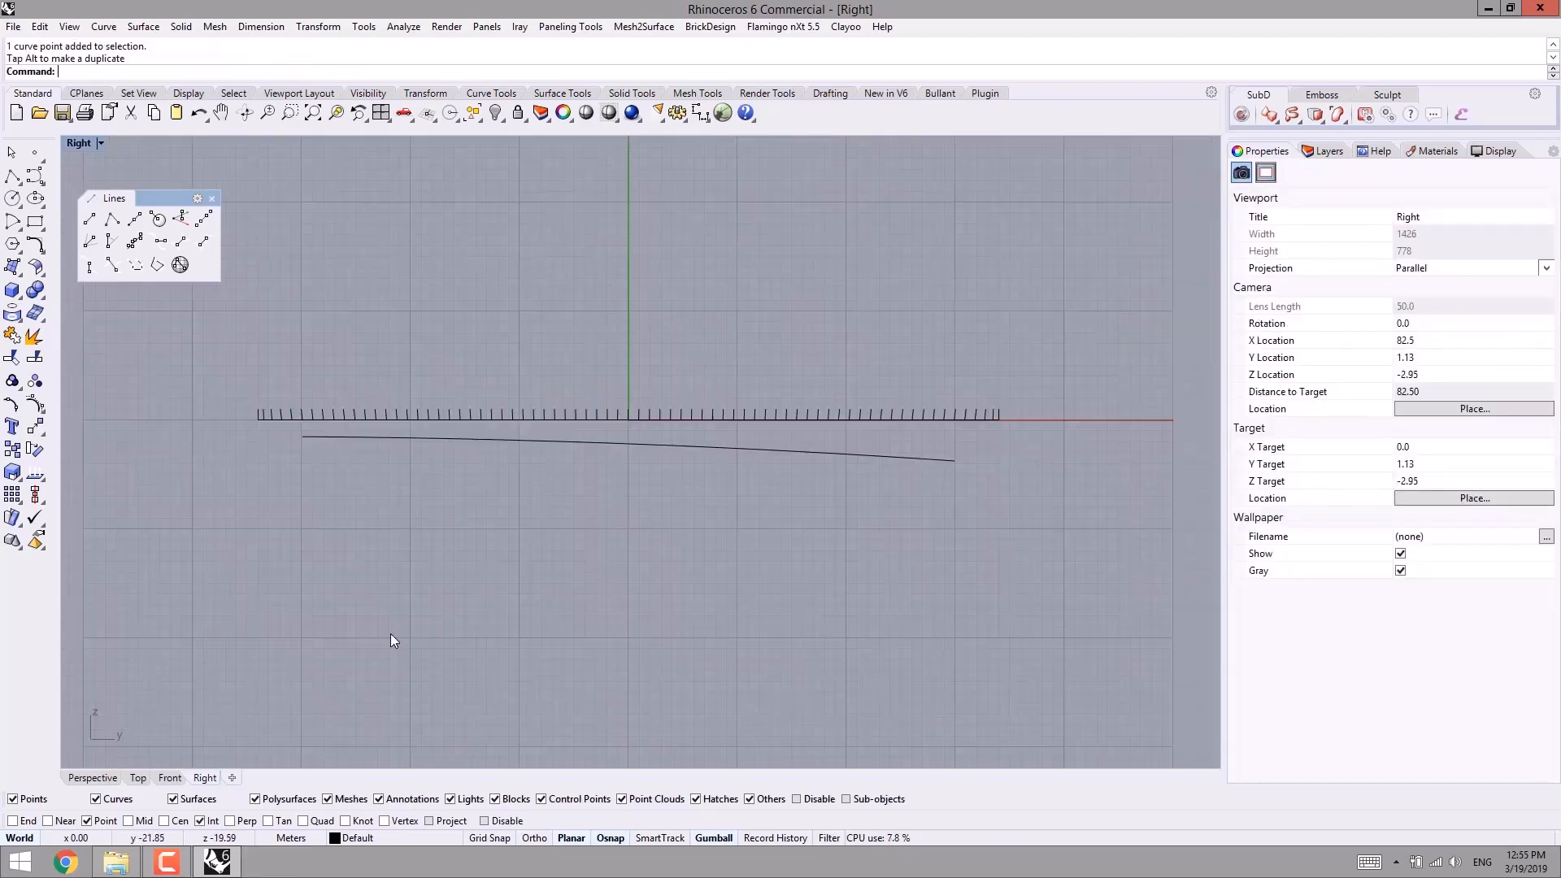
- Inspect the beam curve in the Perspective view and compare it with reference image P (4) from the Bridge 01 folder
click(117, 779)
right_drag(394, 561, 445, 503)
scroll(348, 398, up, 6)
shift+right_drag(384, 408, 431, 405)
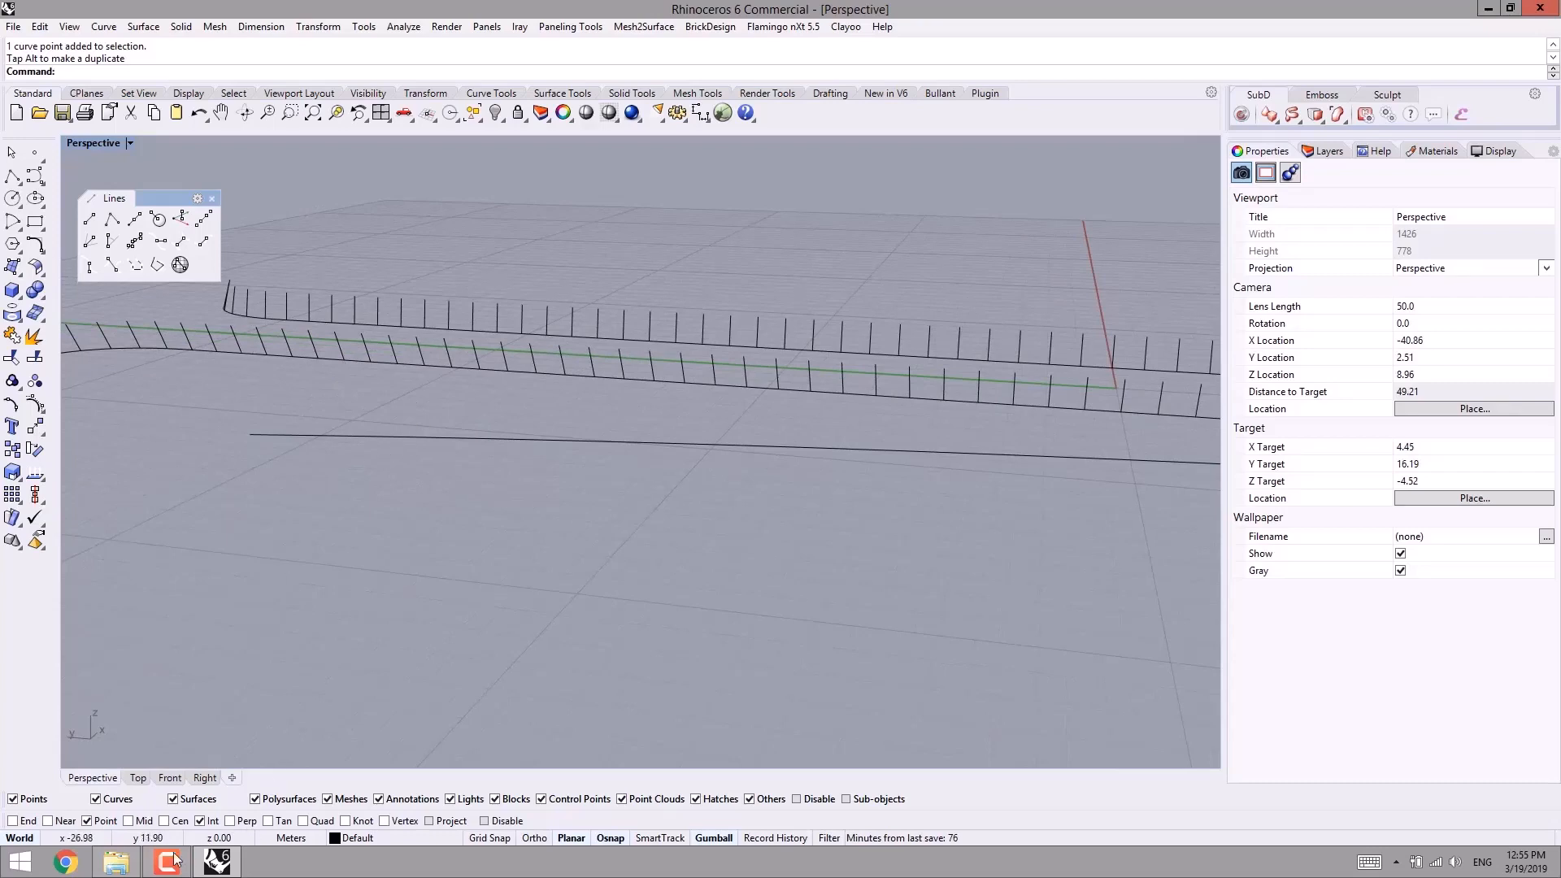
click(116, 862)
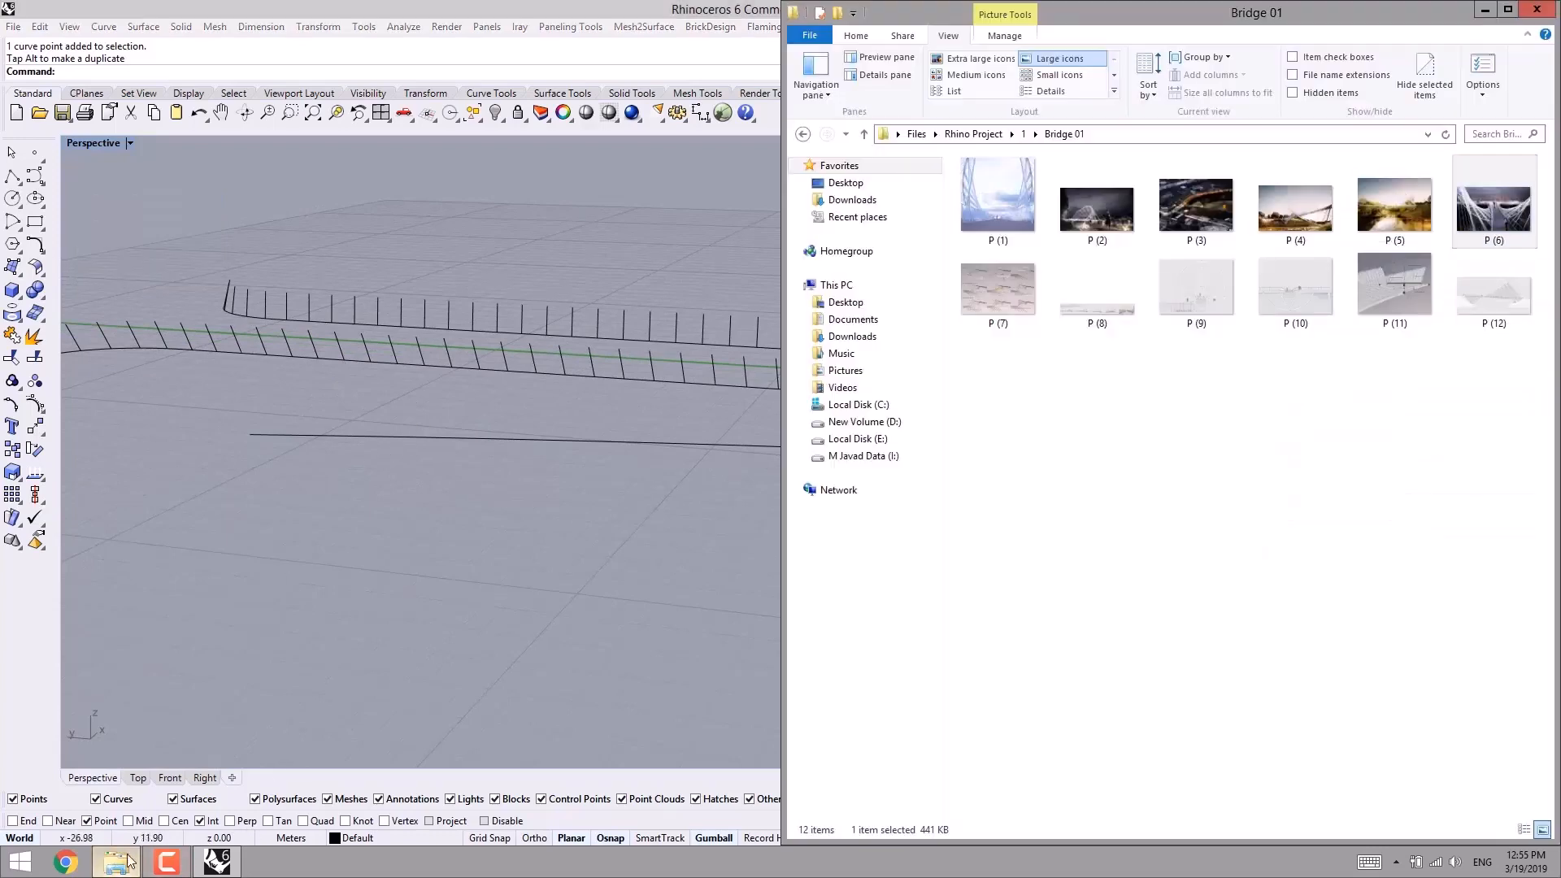
double_click(1315, 197)
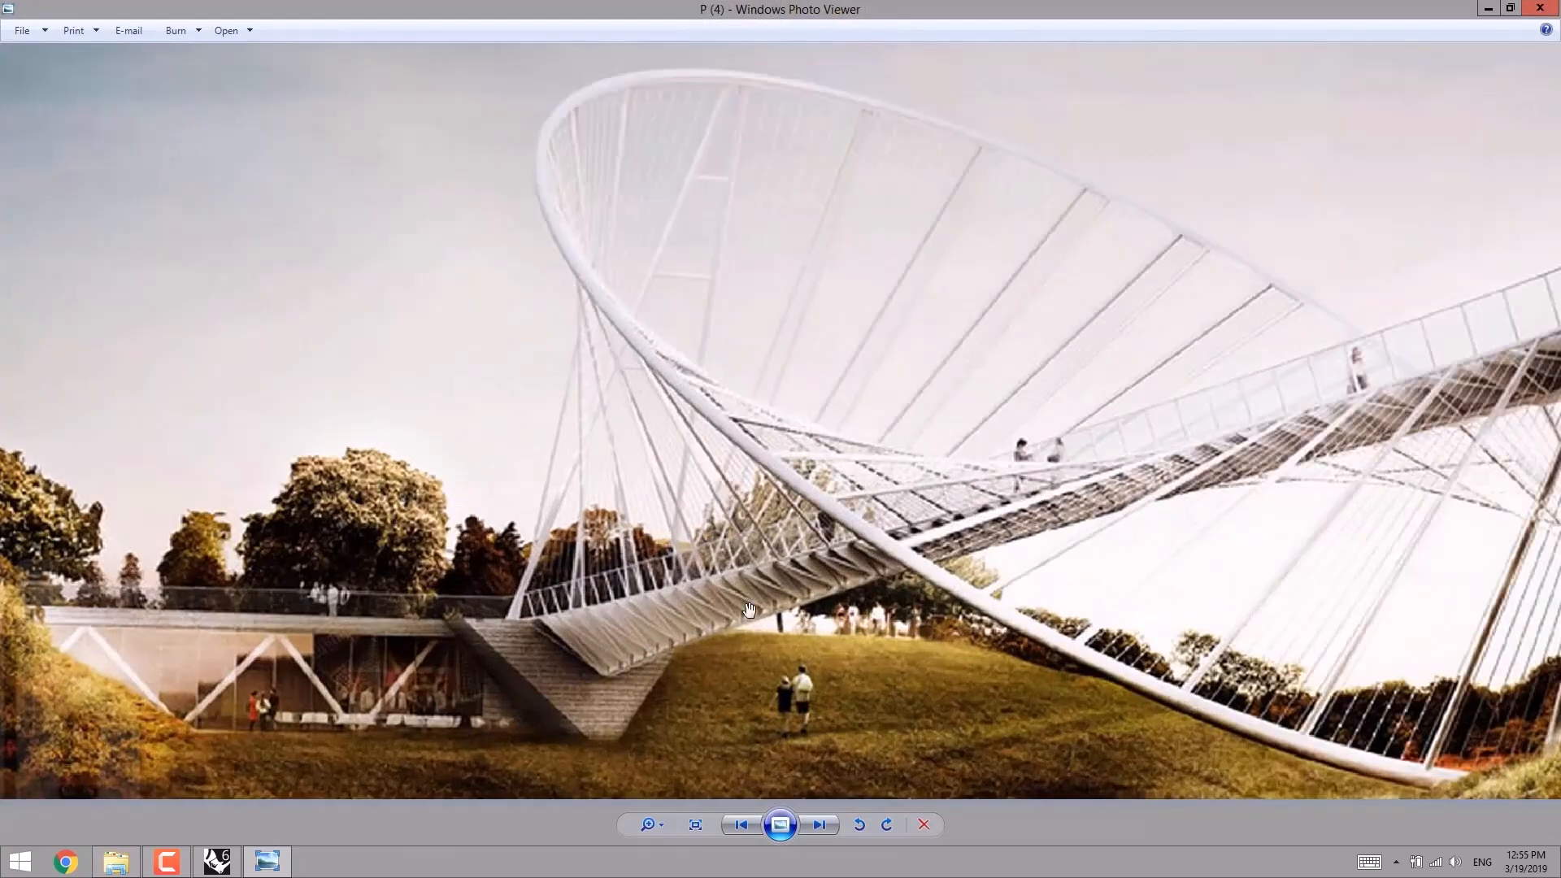
click(1487, 9)
- Examine the extent of the straight deck-edge segments on both sides relative to the beam curve below
mouse_move(441, 410)
right_down()
mouse_move(367, 423)
mouse_move(508, 368)
mouse_move(468, 406)
right_up()
scroll(351, 368, up, 4)
scroll(508, 368, down, 5)
click(459, 314)
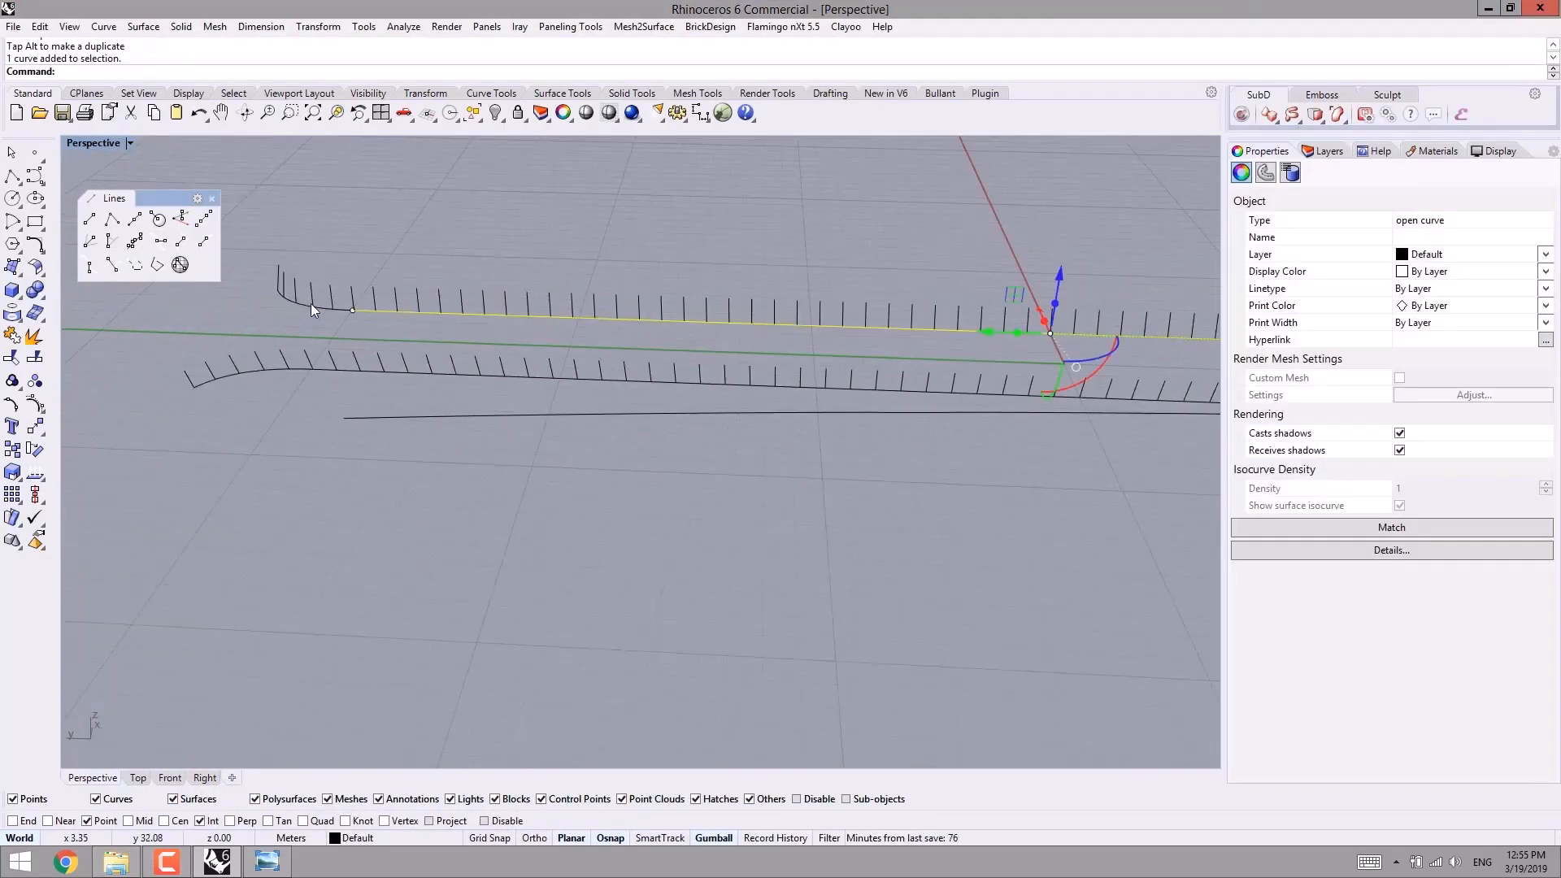
click(486, 374)
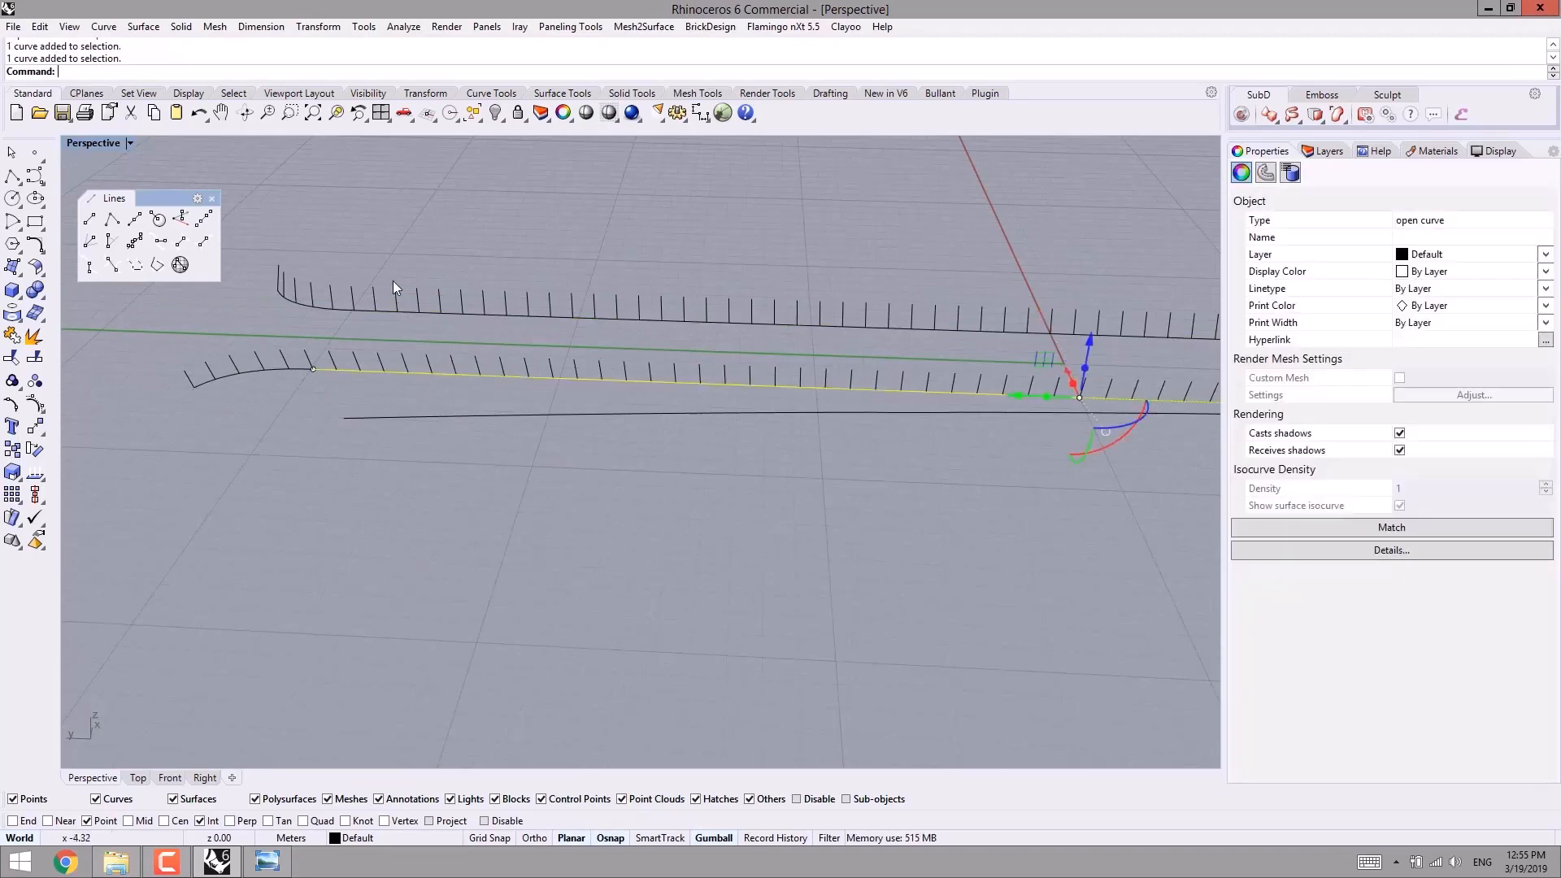
right_drag(553, 435, 586, 425)
right_drag(496, 456, 369, 453)
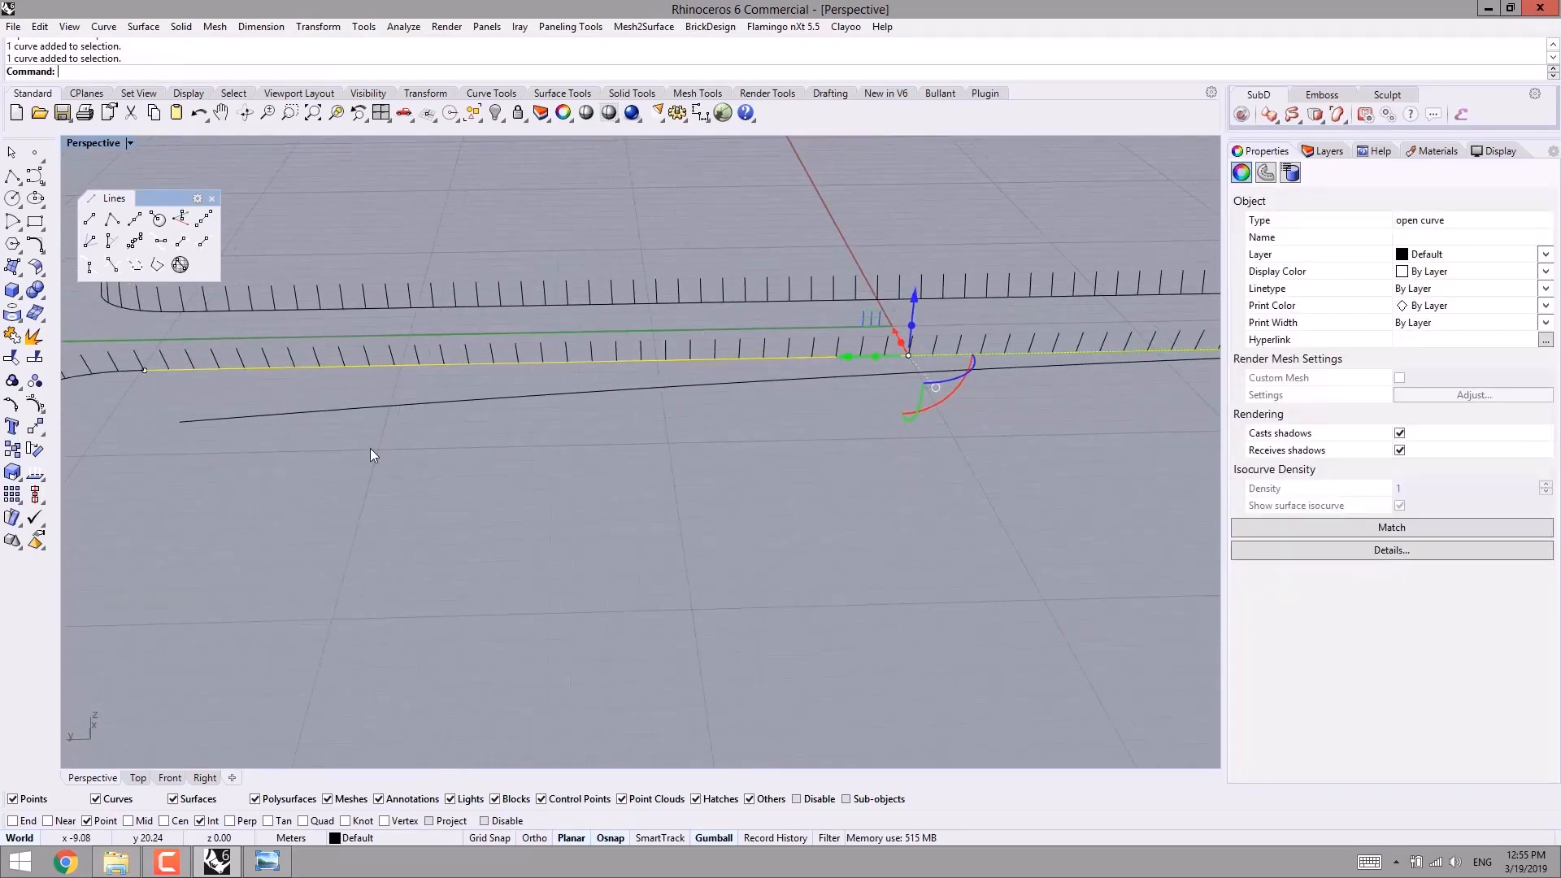
right_drag(745, 368, 647, 329)
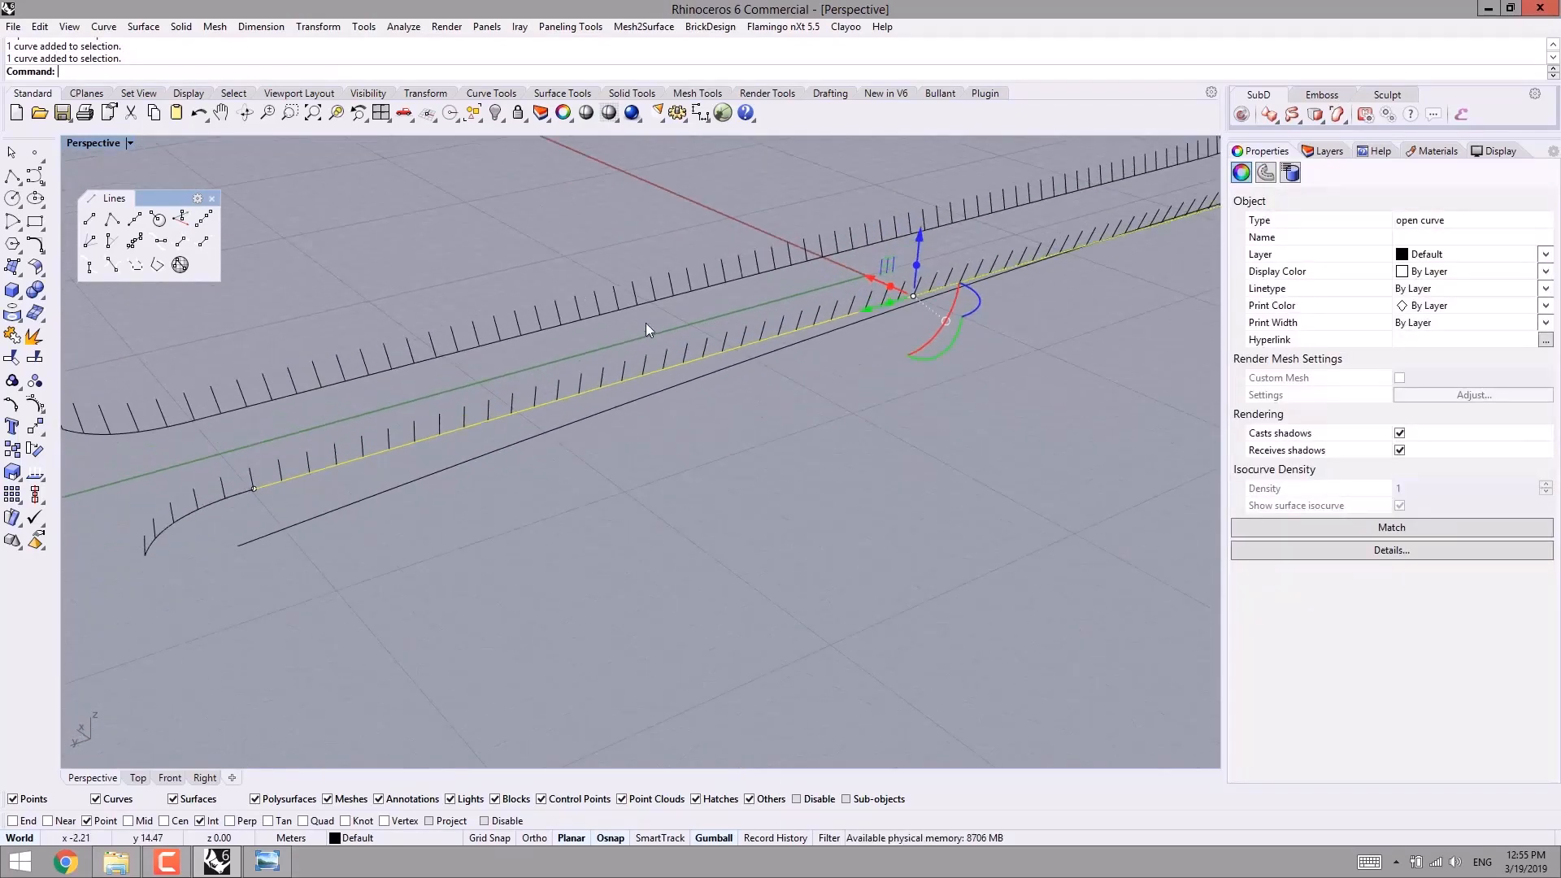
right_drag(827, 359, 497, 461)
- Examine how the grouped railing posts are spaced along the near straight deck-edge segment from one end to the other
click(167, 422)
right_drag(168, 423, 1047, 309)
shift+click(213, 442)
right_drag(1149, 318, 870, 385)
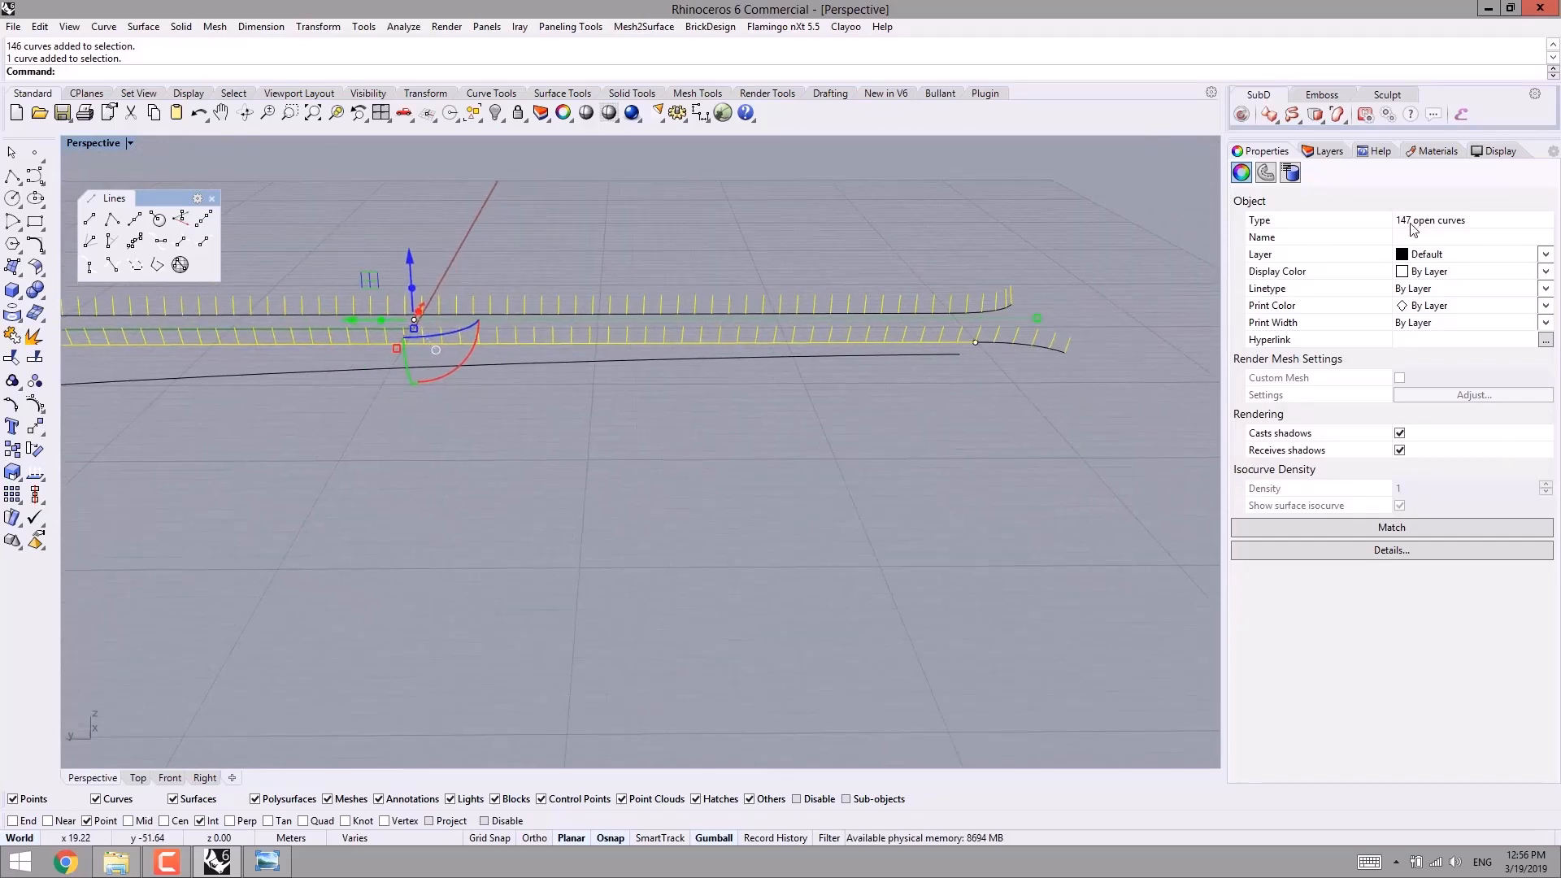
click(1012, 330)
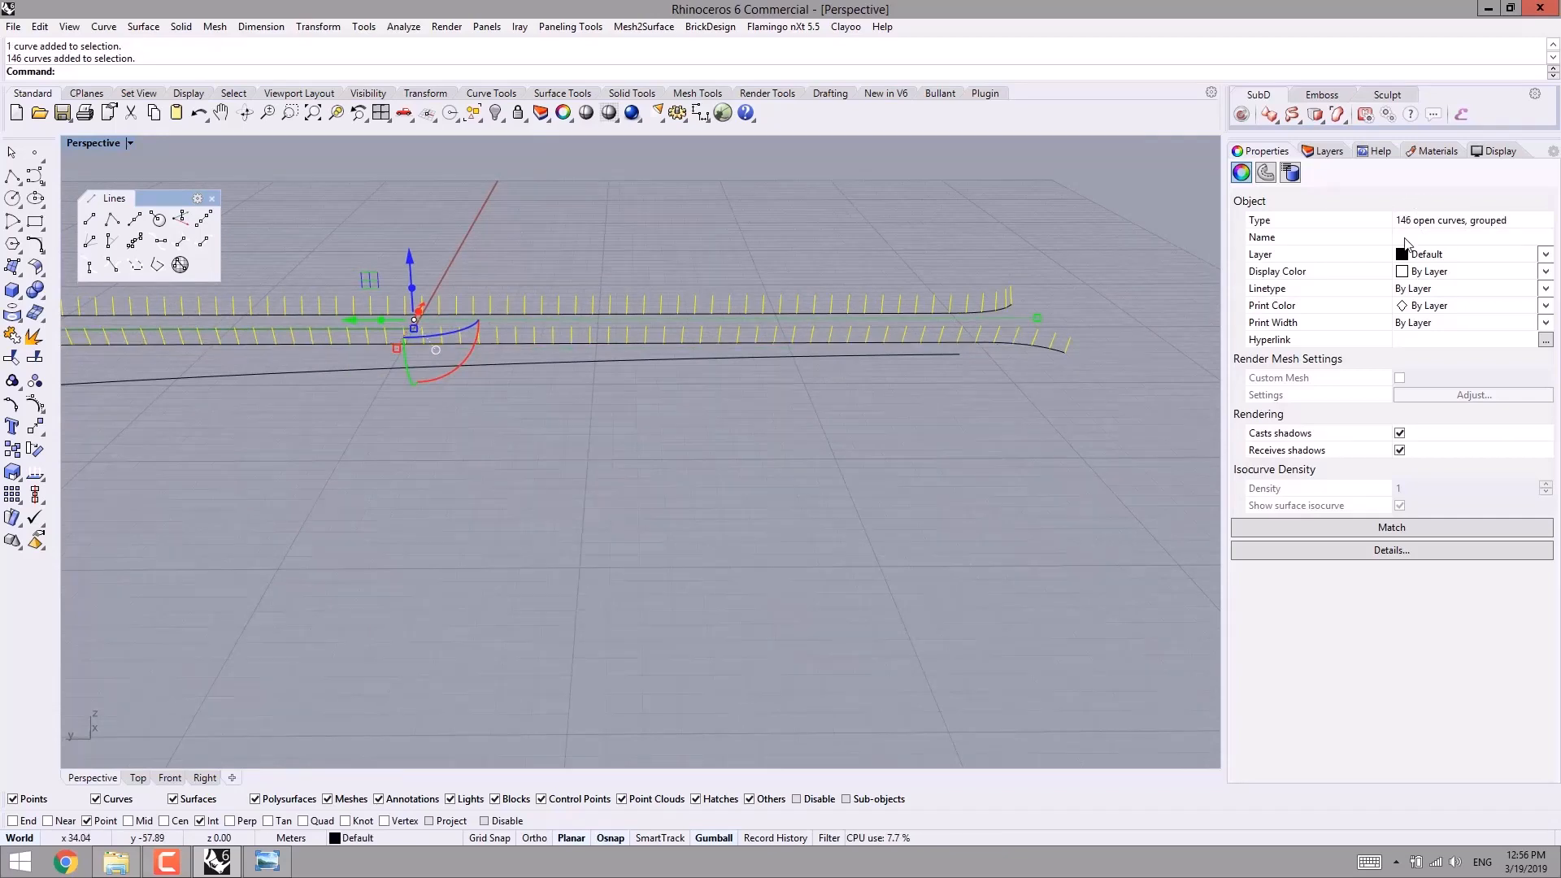
shift+right_drag(933, 413, 967, 429)
scroll(992, 403, up, 4)
right_drag(1028, 377, 1011, 395)
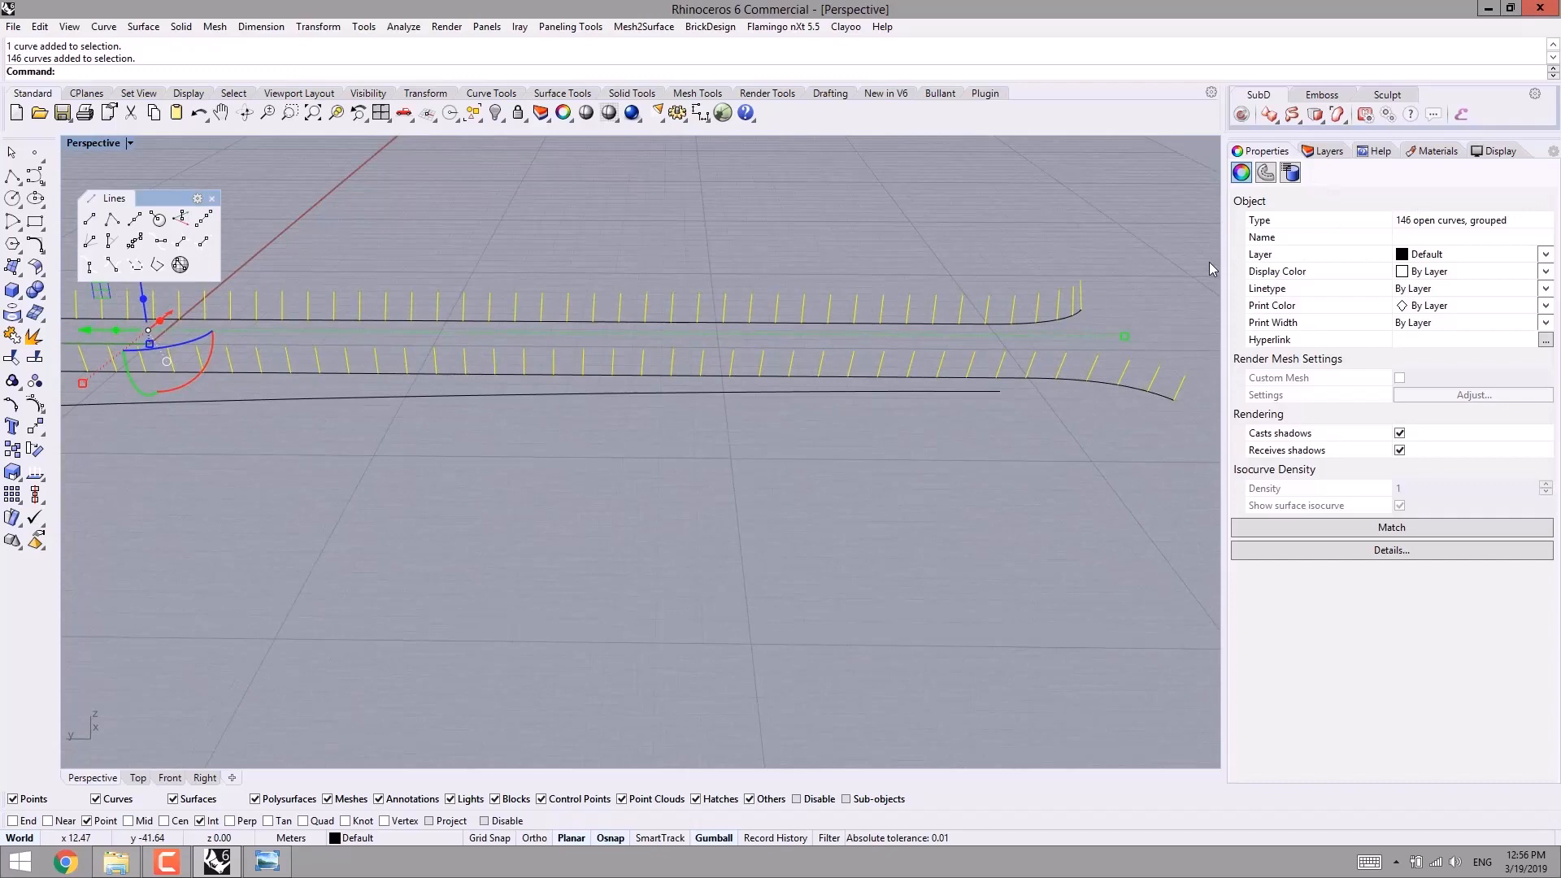
shift+right_drag(1073, 297, 1007, 293)
right_drag(891, 350, 831, 392)
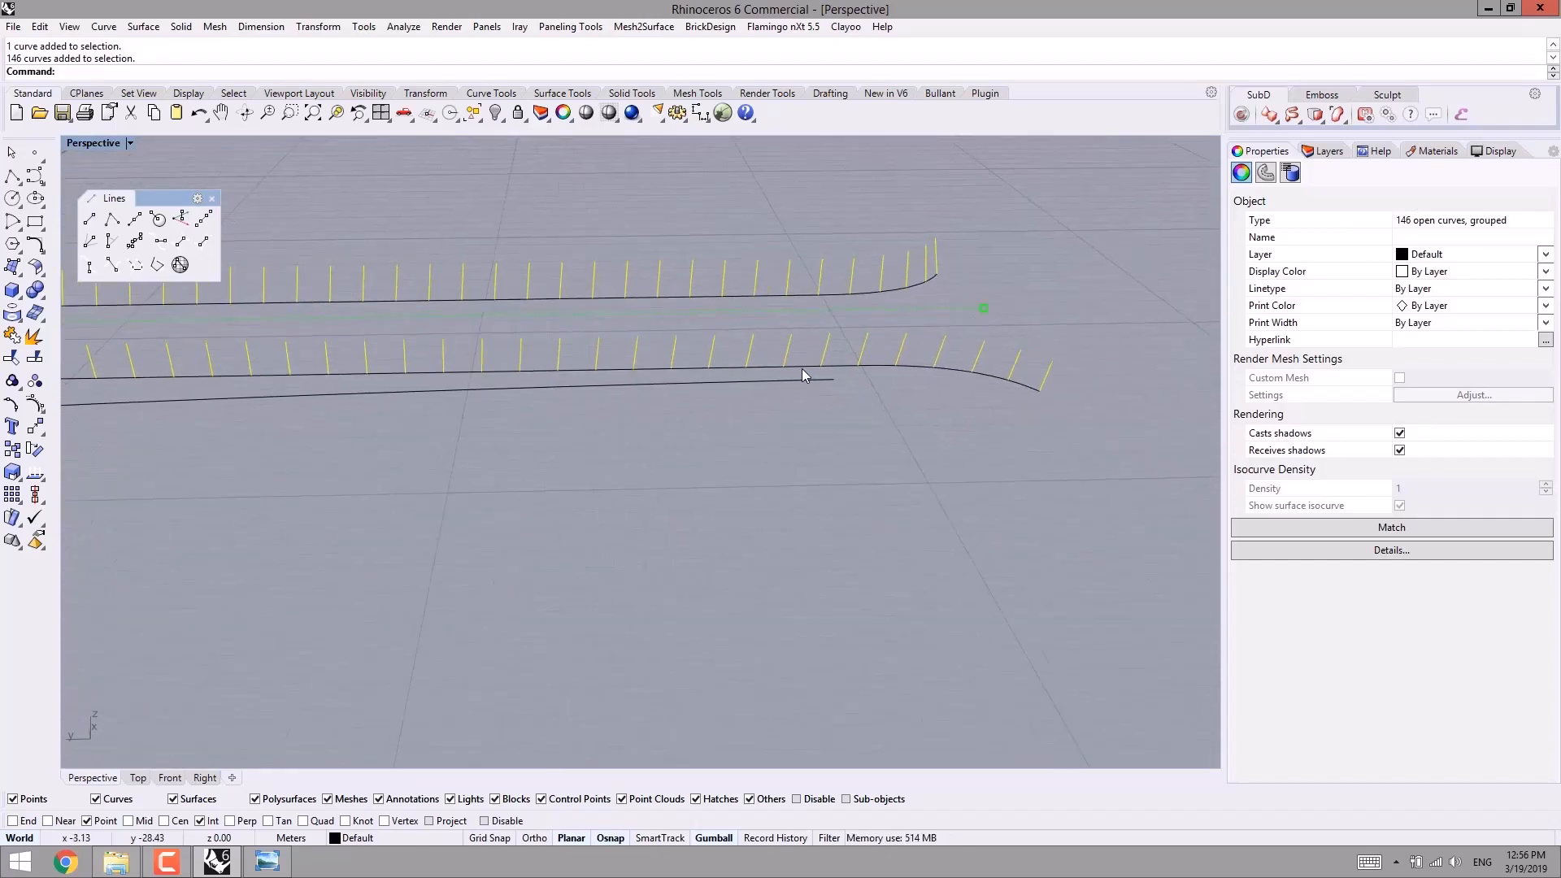
shift+click(801, 370)
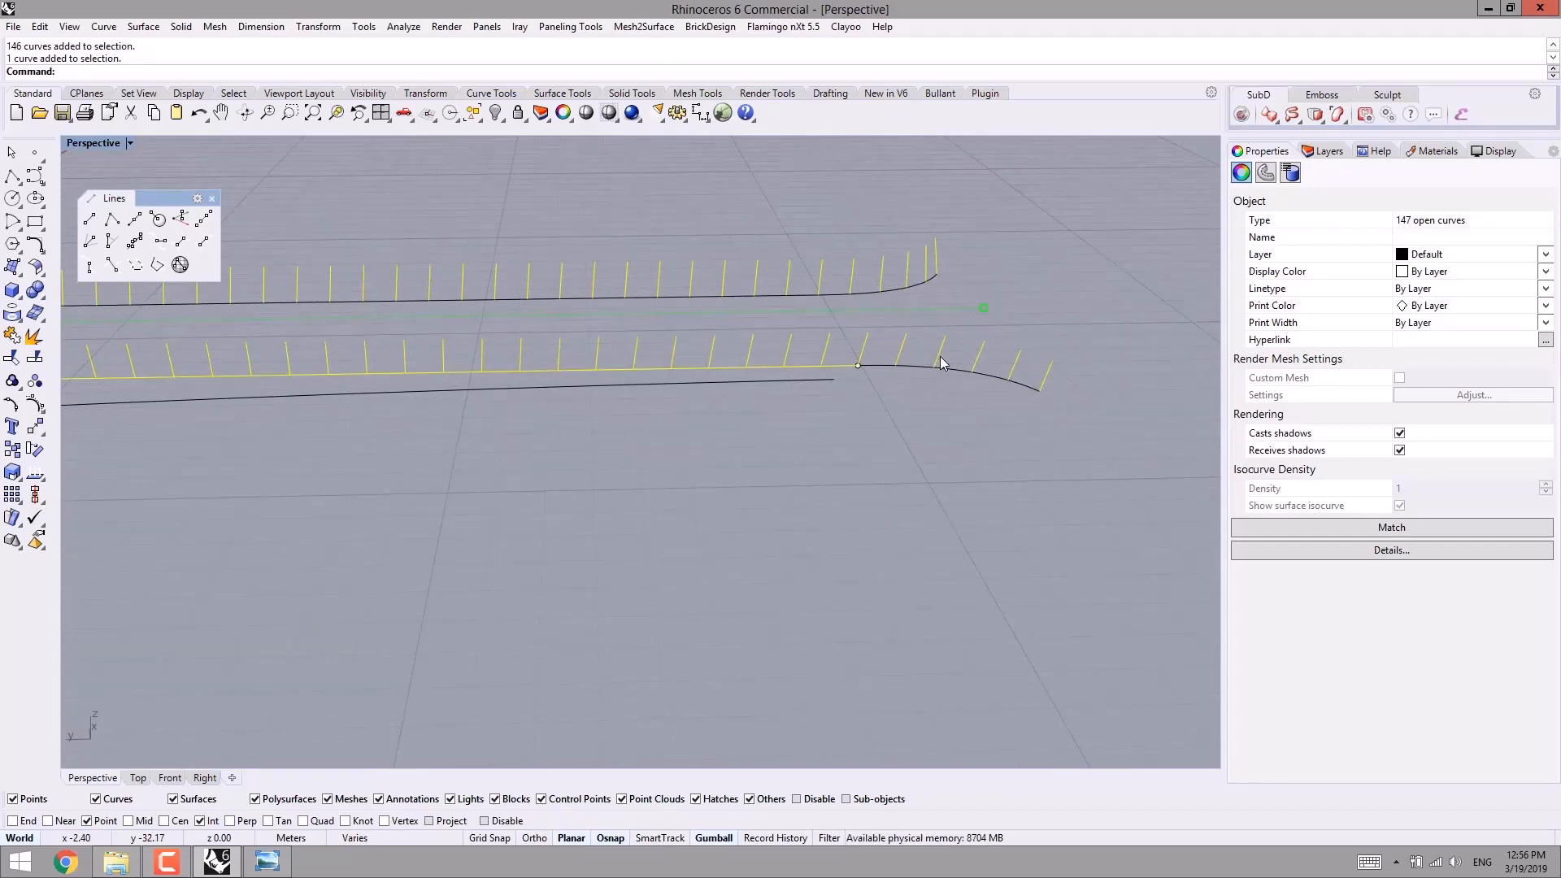
right_drag(1028, 381, 306, 393)
ctrl+click(306, 383)
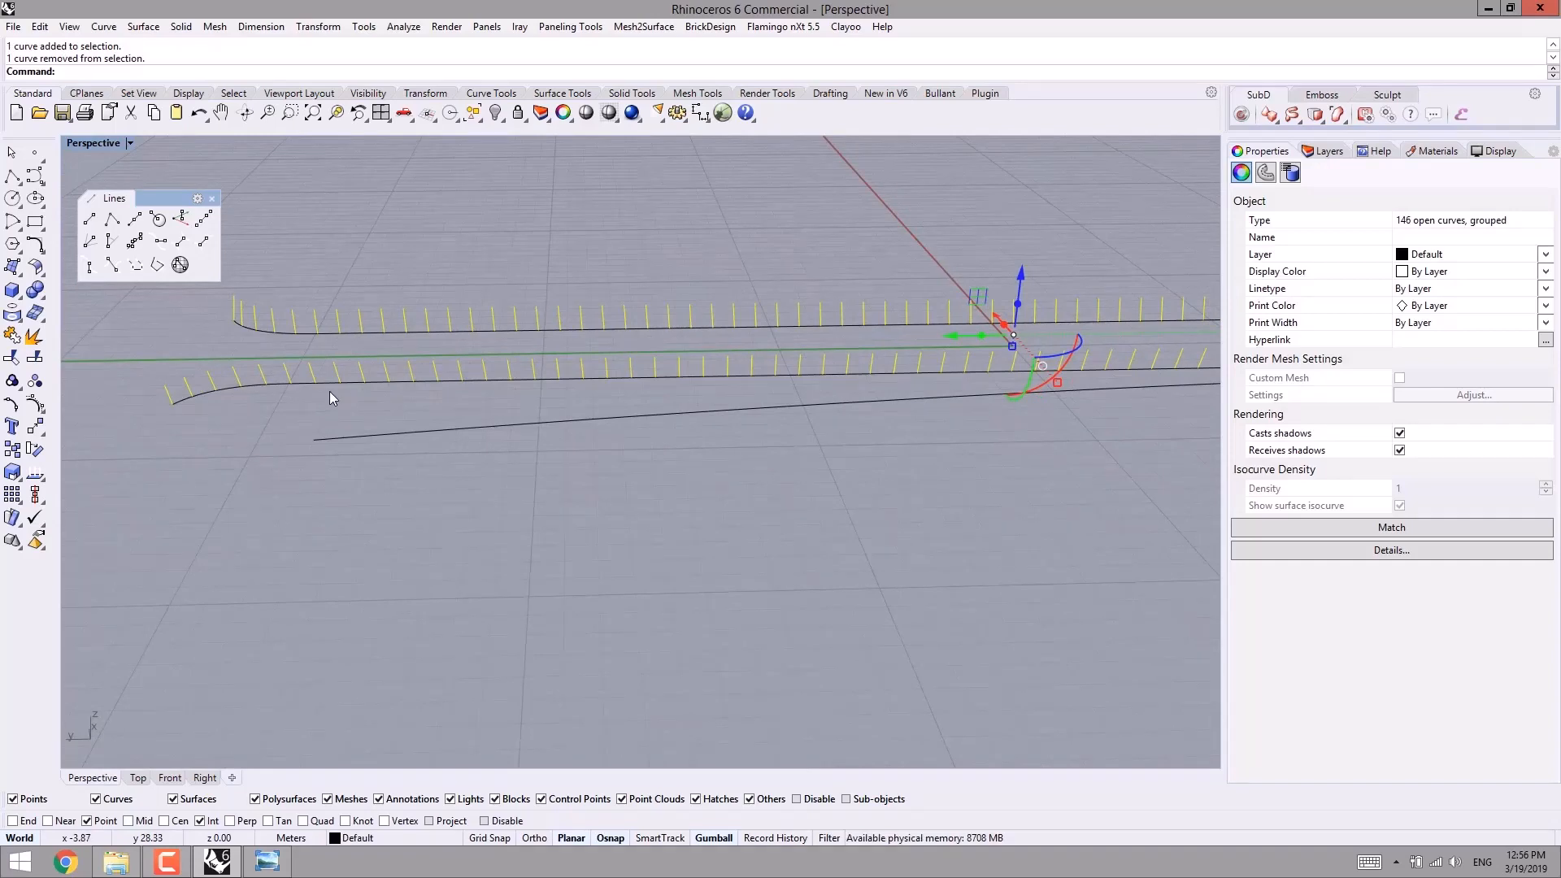
- Undo the last curve division and check both ends of the near deck edge and the beam curve below
key(ctrl+z)
right_drag(350, 383, 638, 460)
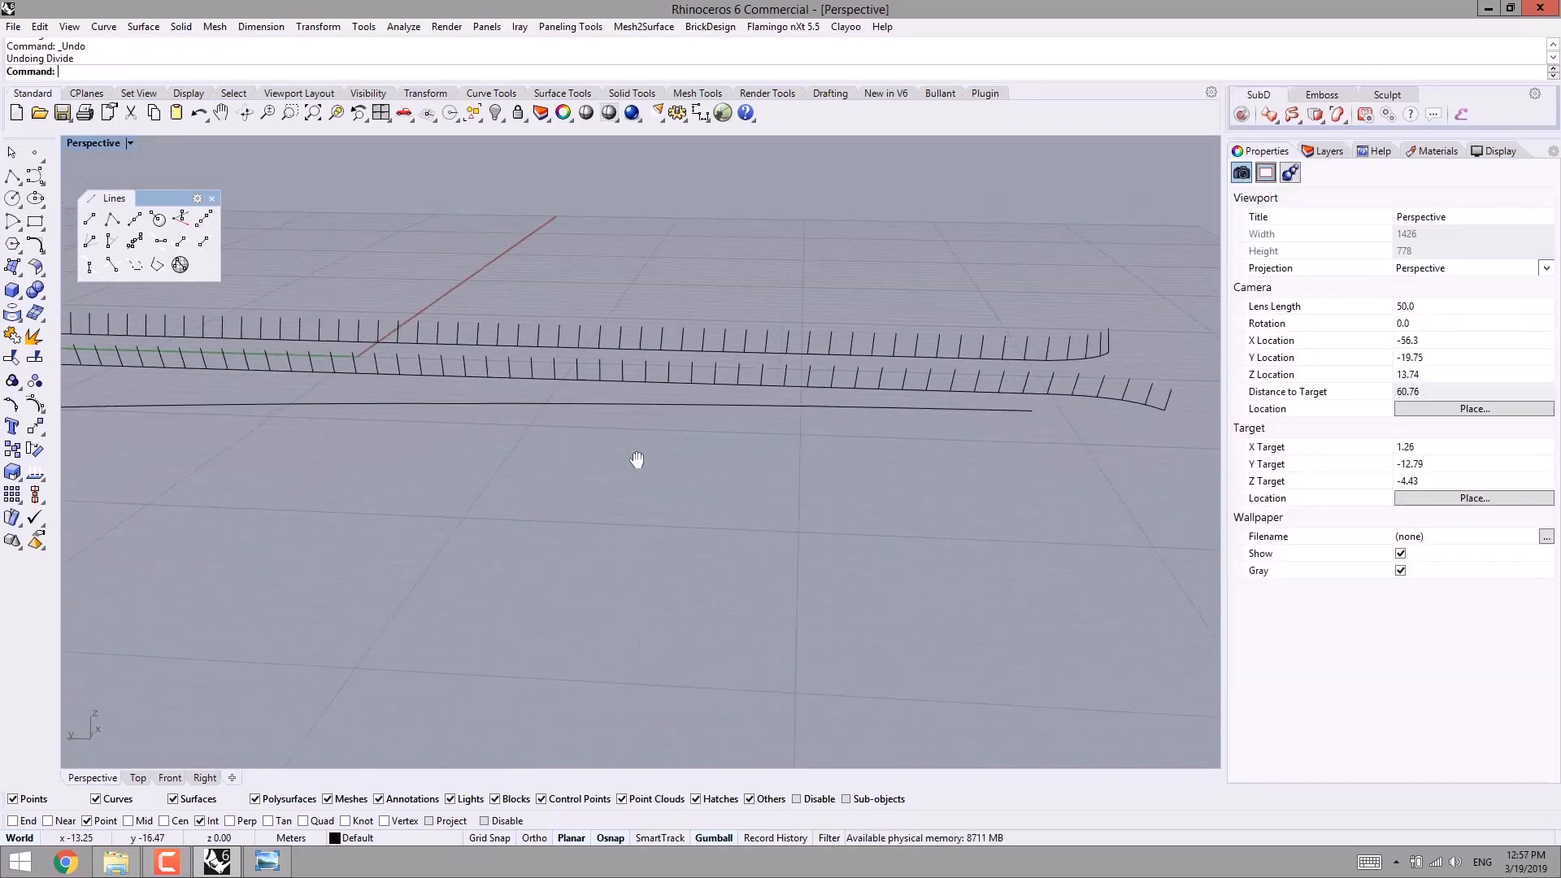
right_drag(366, 431, 395, 443)
scroll(399, 451, down, 6)
shift+right_drag(431, 490, 706, 525)
scroll(350, 436, up, 5)
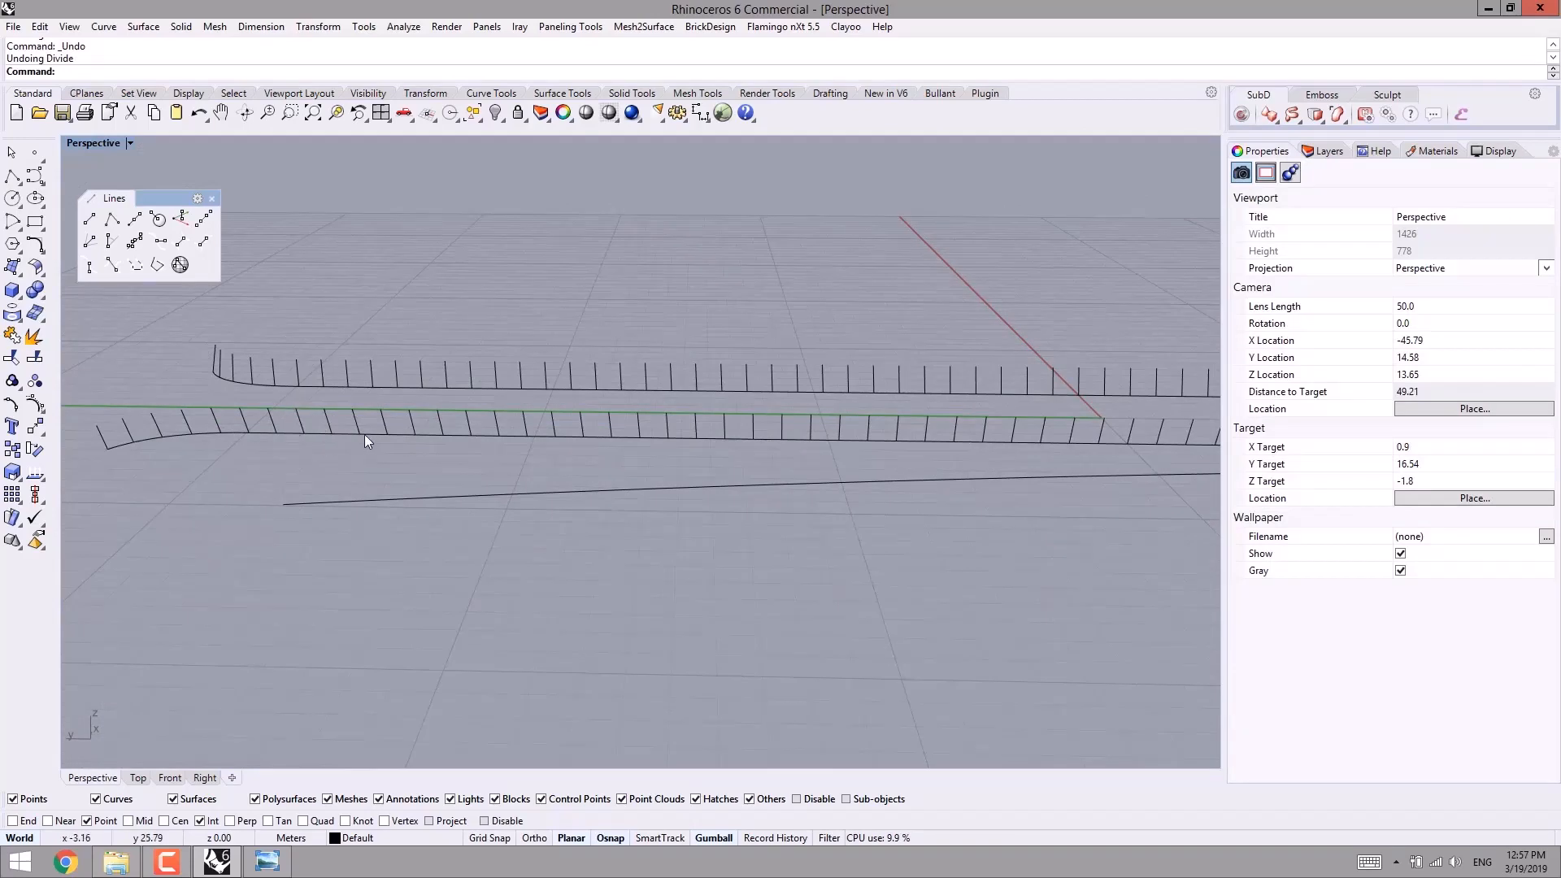
scroll(364, 434, up, 3)
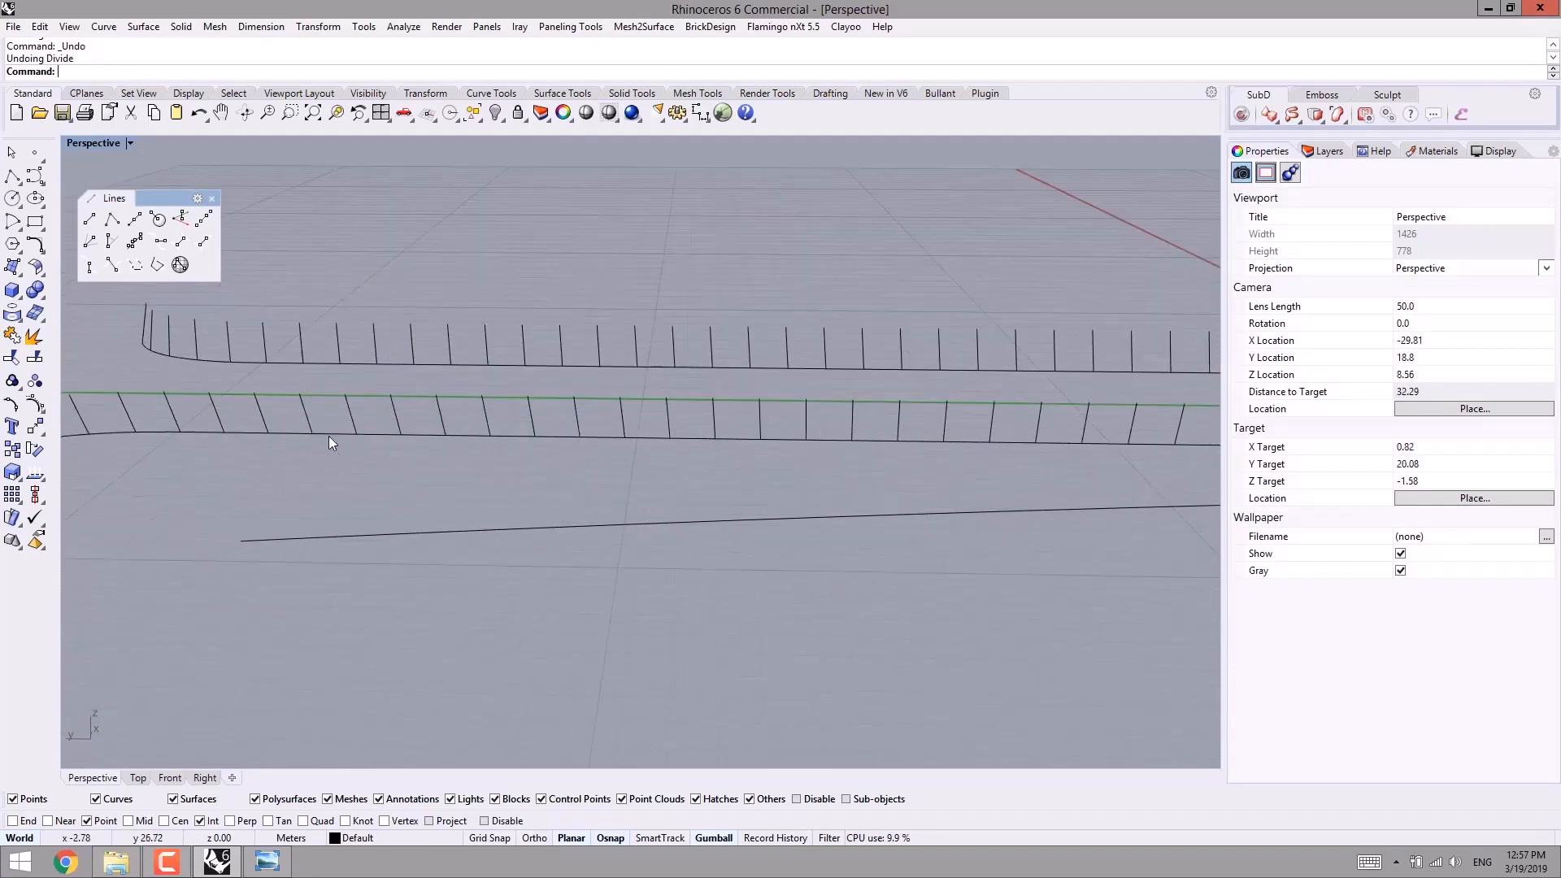
- Divide the near straight deck-edge segment and the beam curve below it into 62 segments each, marking the ends
click(460, 435)
drag(440, 582, 439, 584)
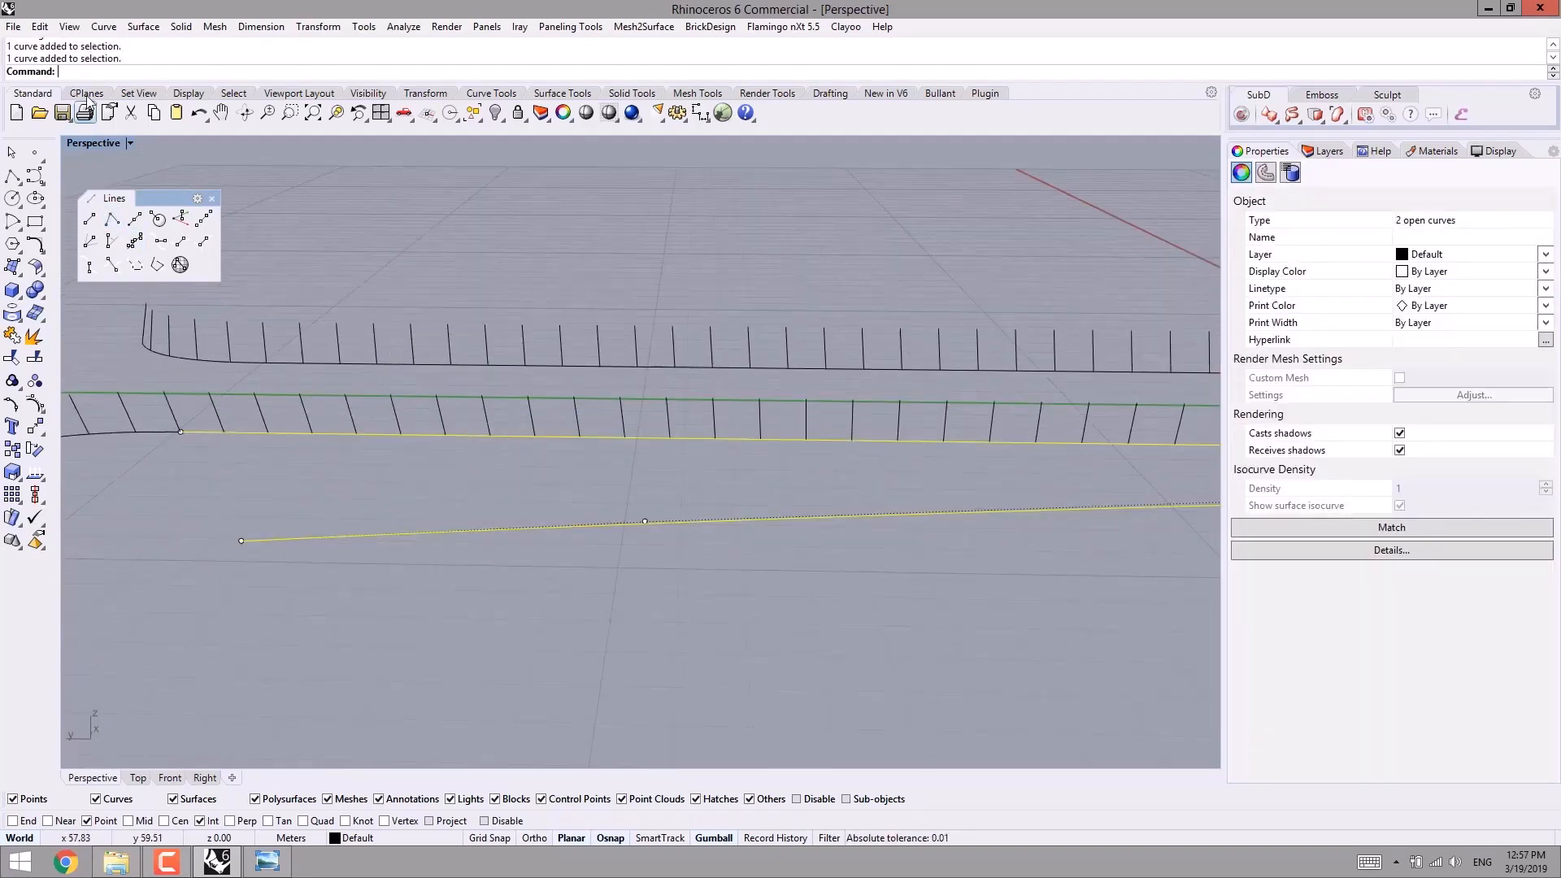
click(40, 159)
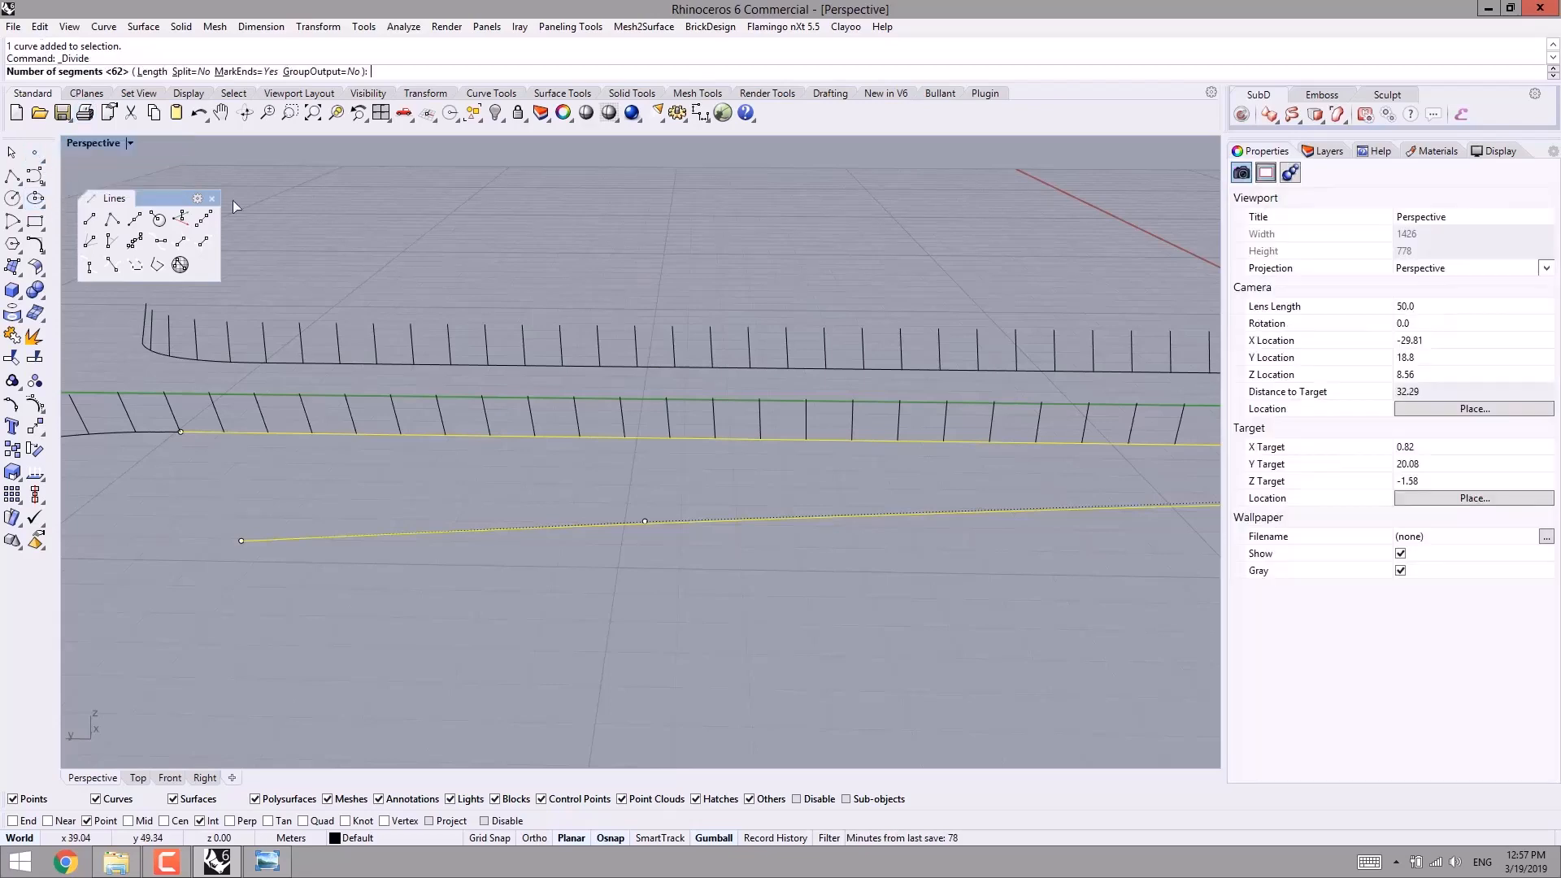
key(Return)
right_drag(289, 242, 493, 372)
right_drag(615, 342, 178, 241)
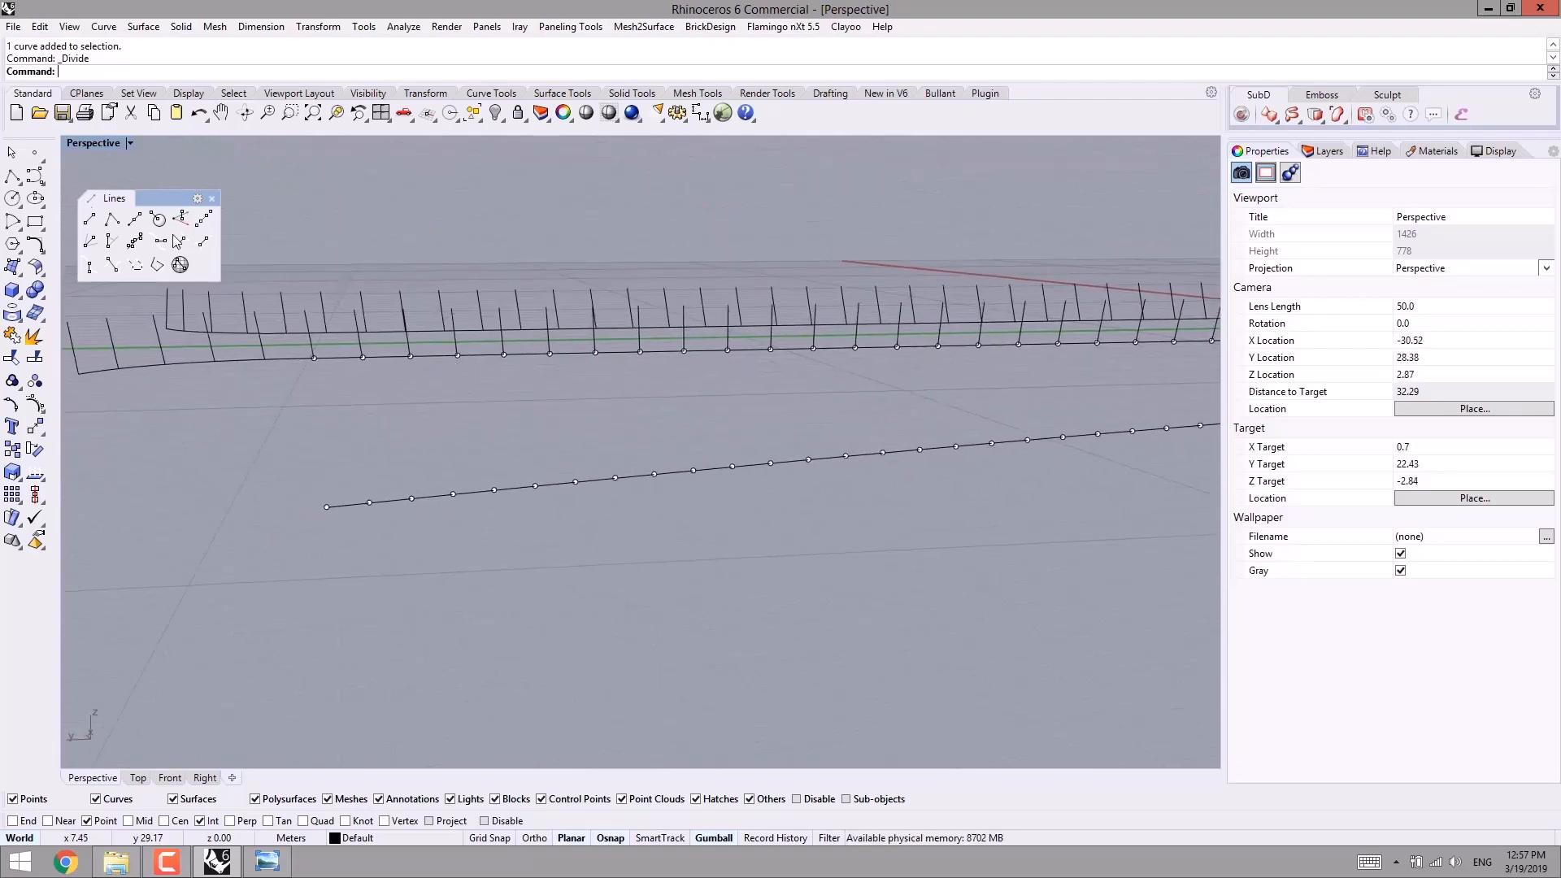
- Check the under-deck bracing in reference image P (4) and zigzag a polyline through the first three deck-edge and beam-curve division point pairs
click(112, 218)
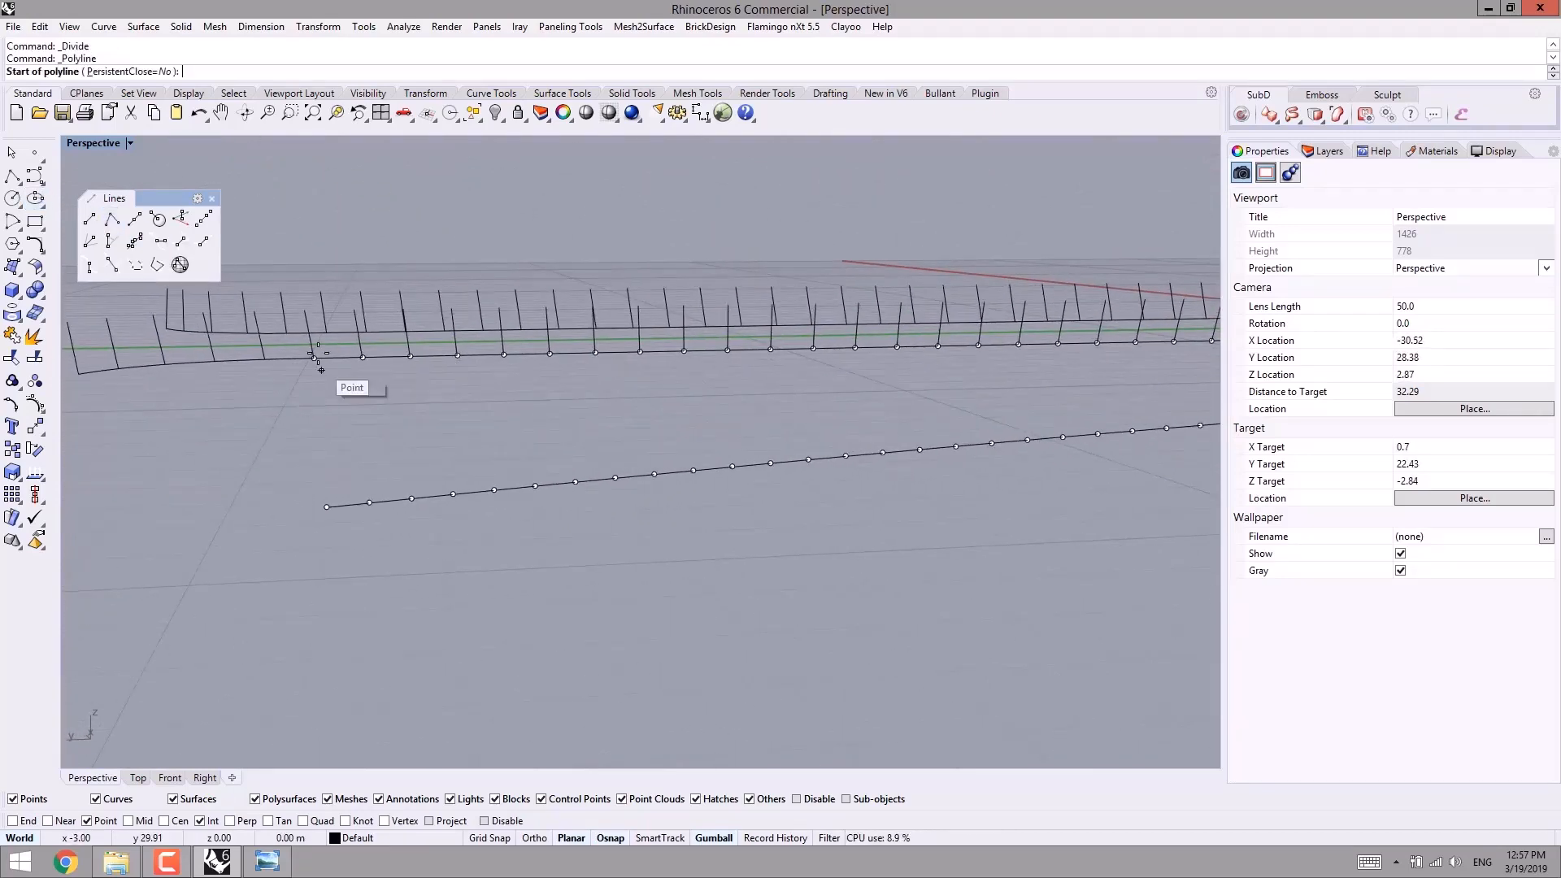
click(262, 864)
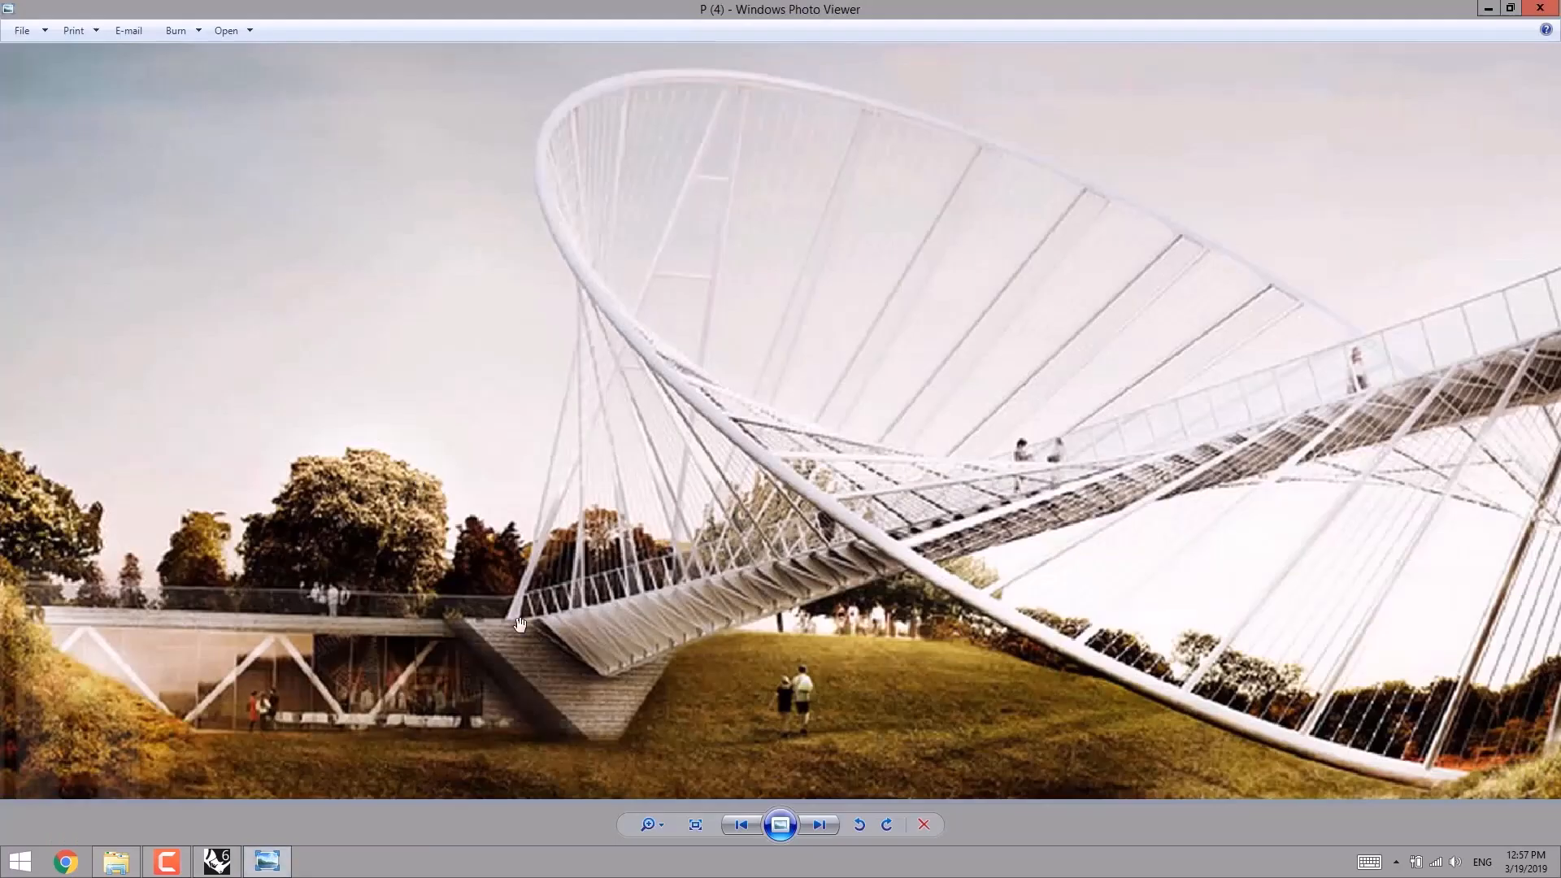
scroll(529, 626, up, 3)
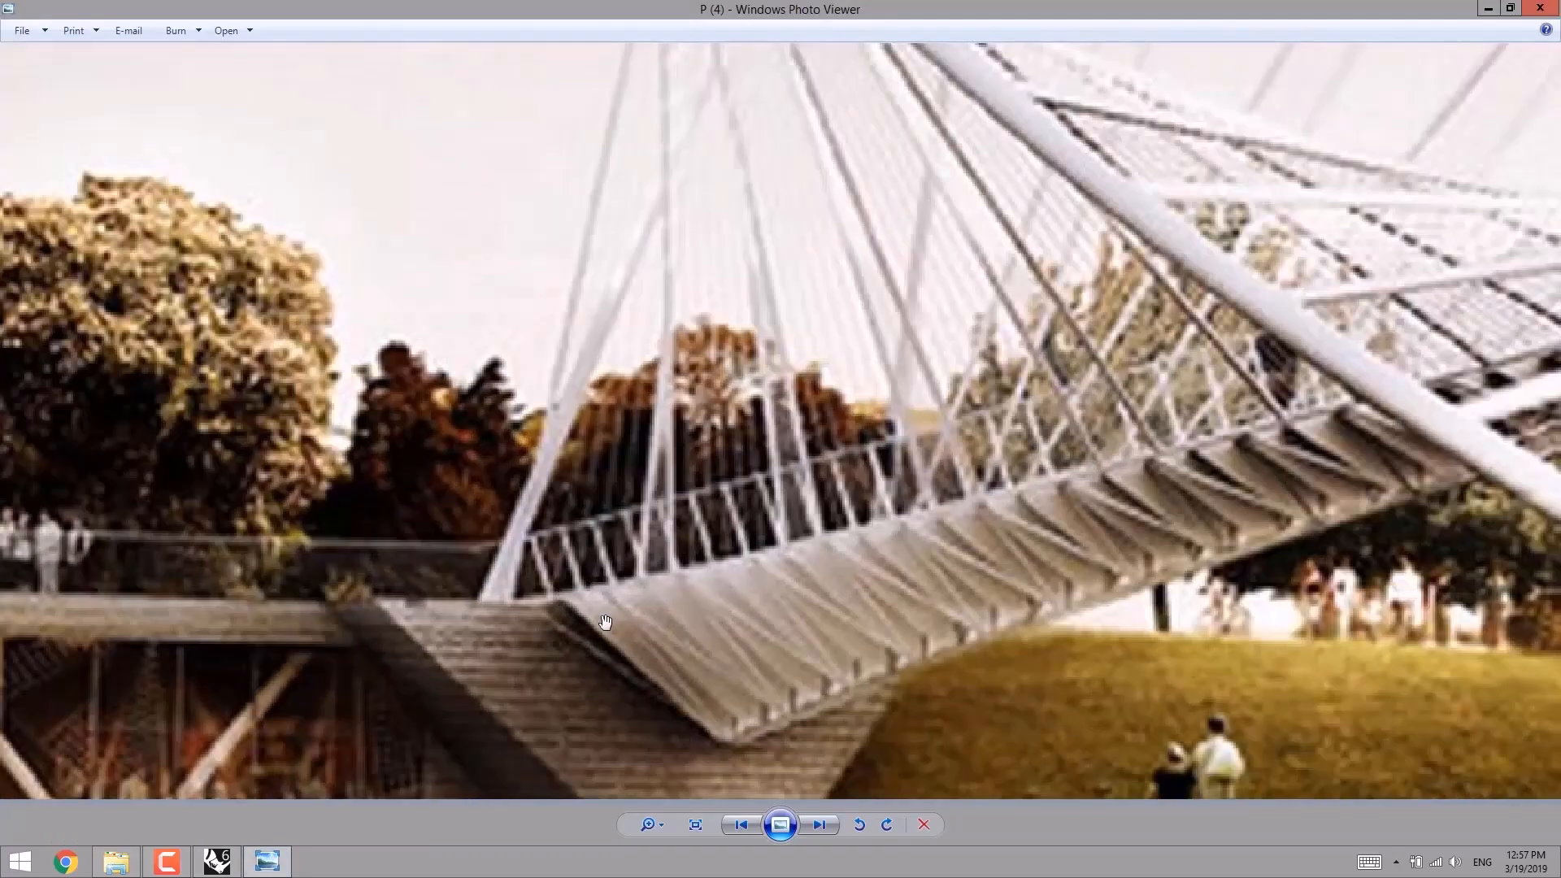
click(1486, 10)
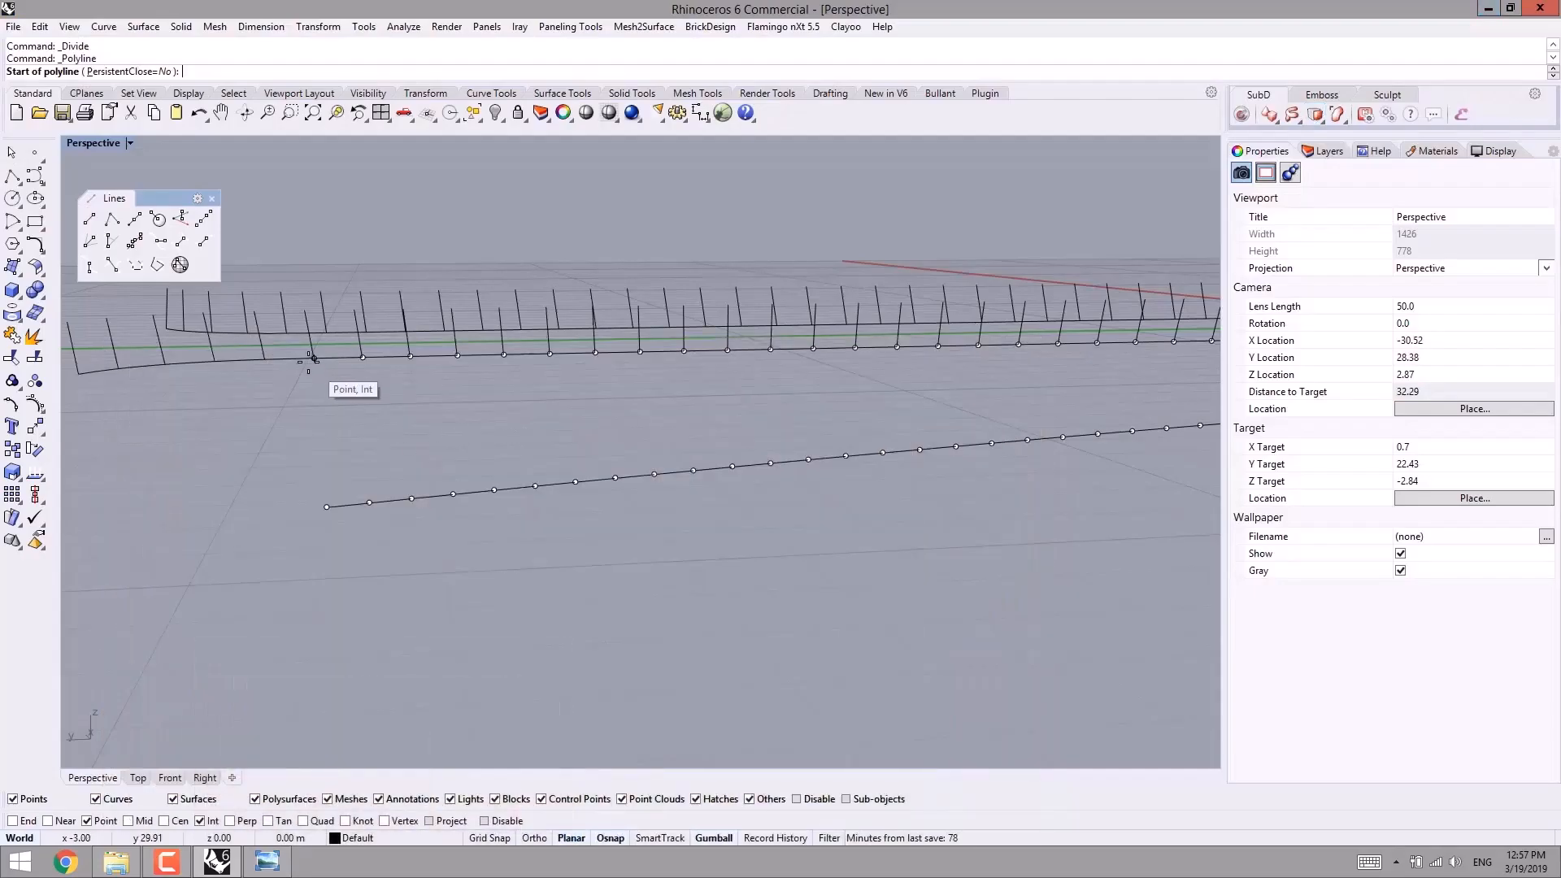
click(313, 357)
click(326, 505)
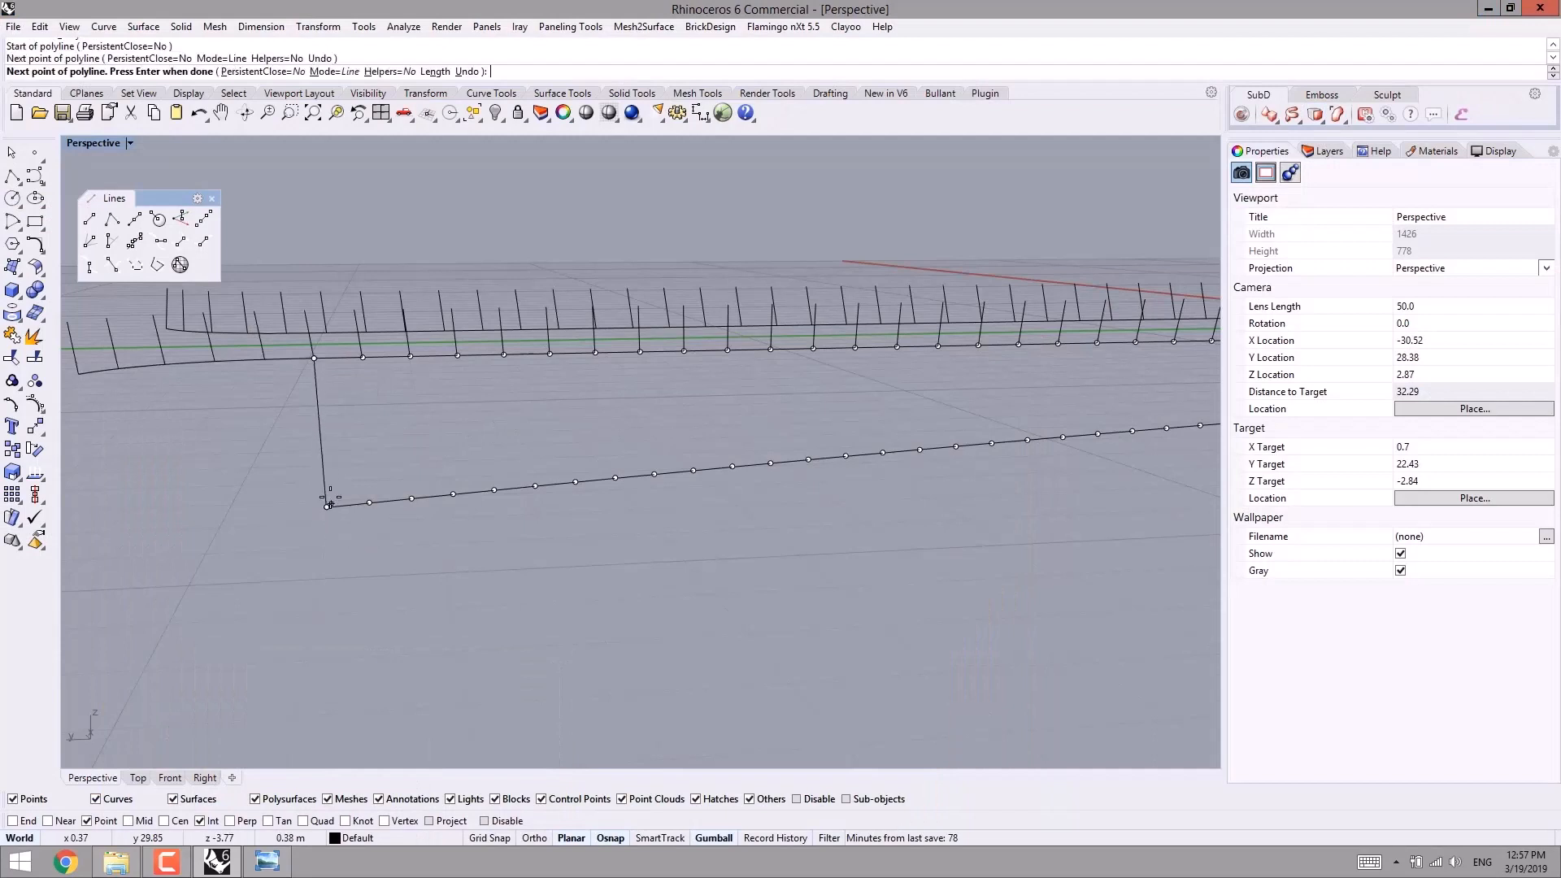
click(363, 358)
click(370, 501)
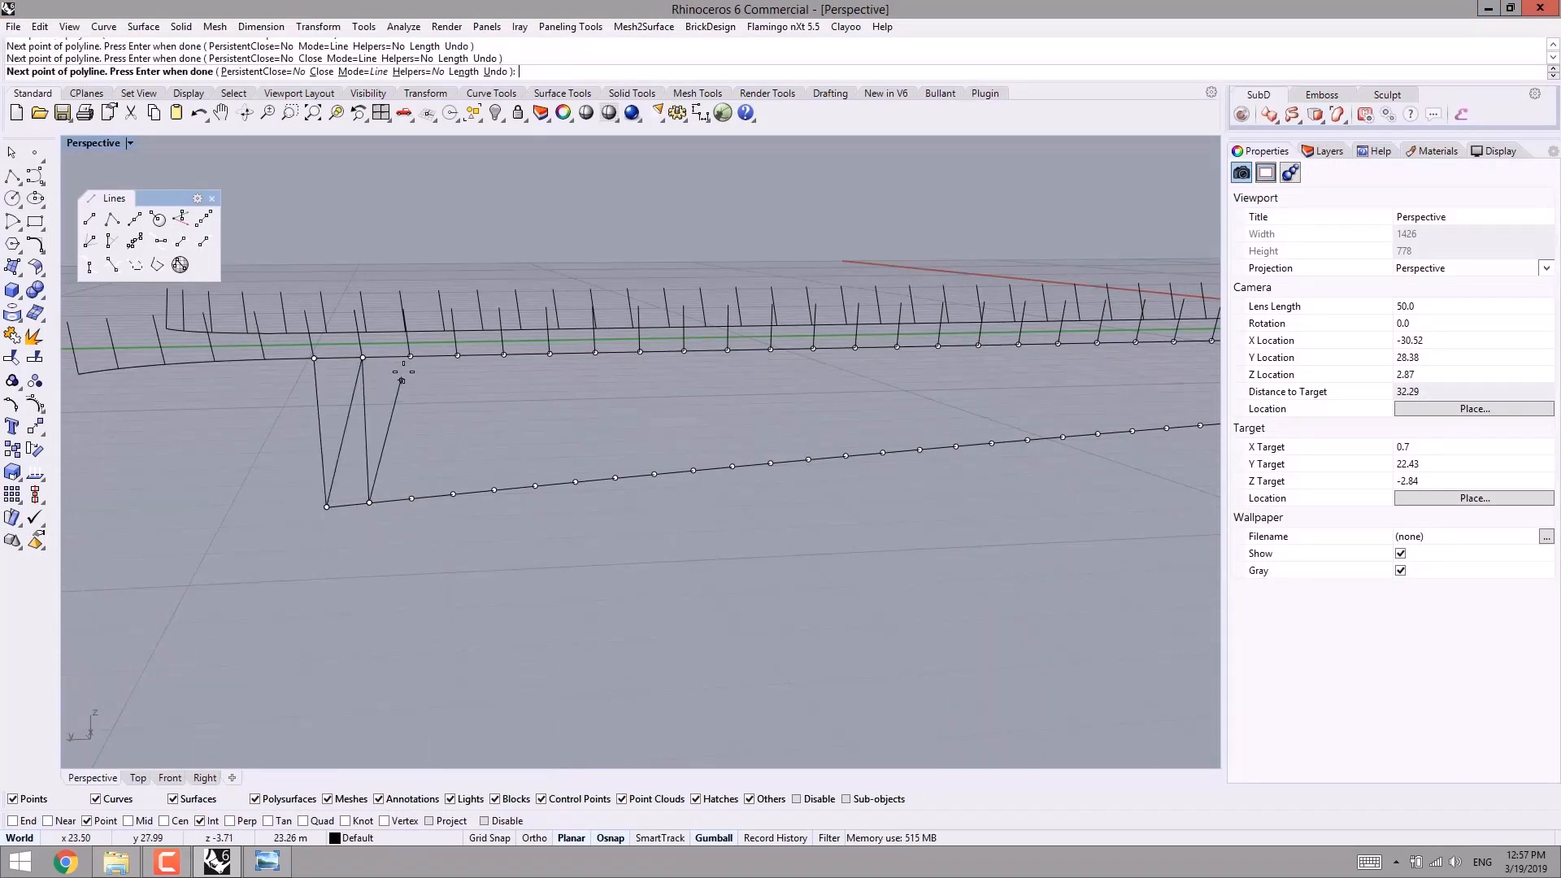
click(409, 357)
click(411, 498)
- Continue the zigzag polyline between matching deck-edge and beam-curve division points up to the thirteenth pair
right_drag(445, 390, 447, 410)
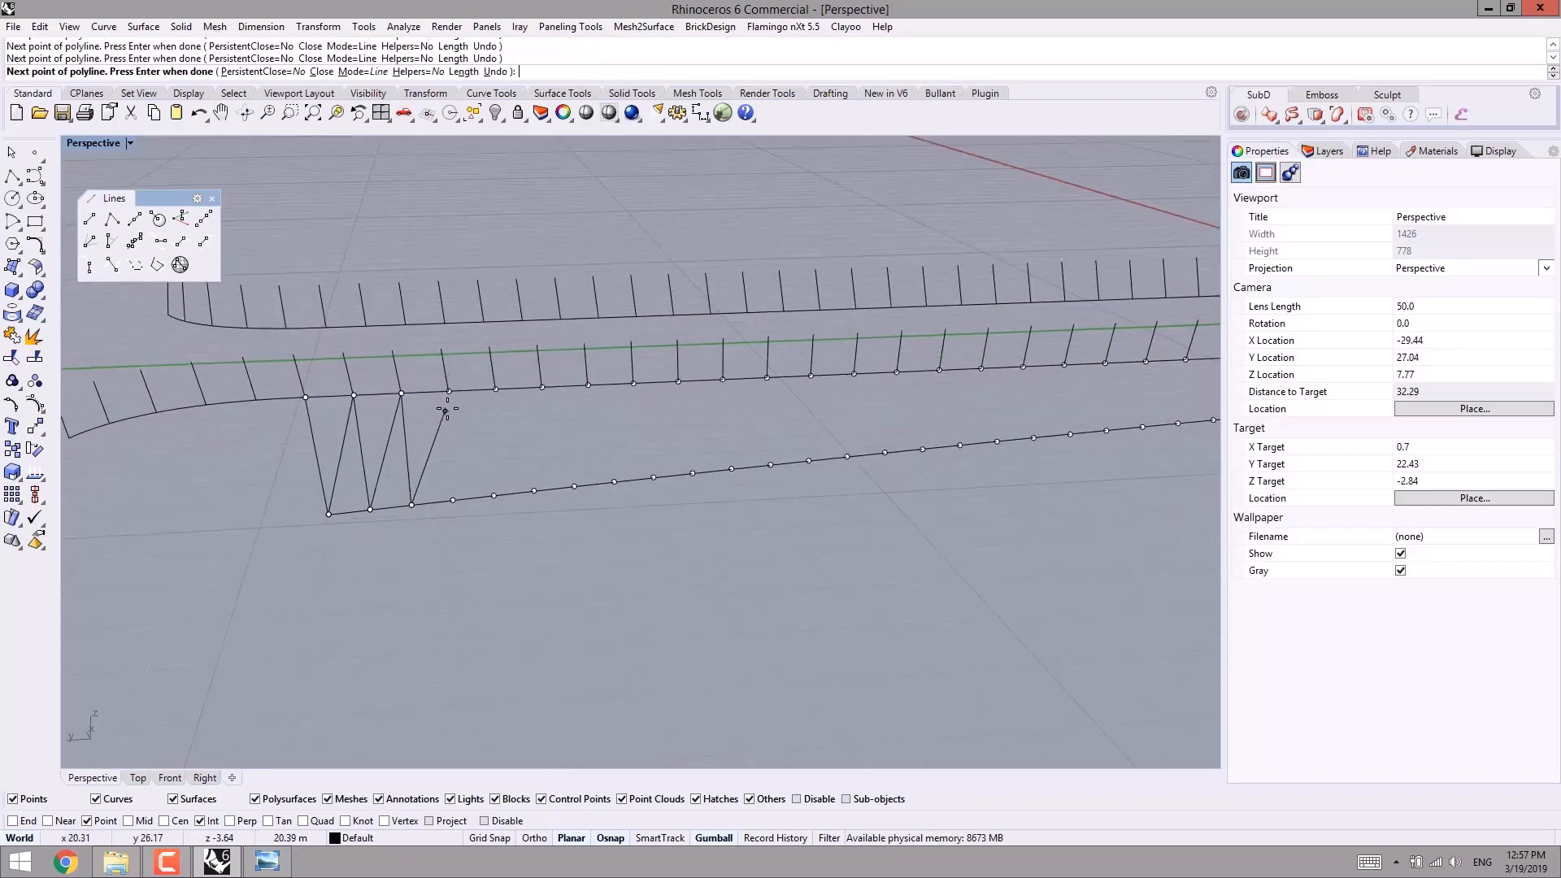
click(449, 393)
click(453, 500)
click(495, 389)
click(493, 495)
click(542, 387)
click(533, 491)
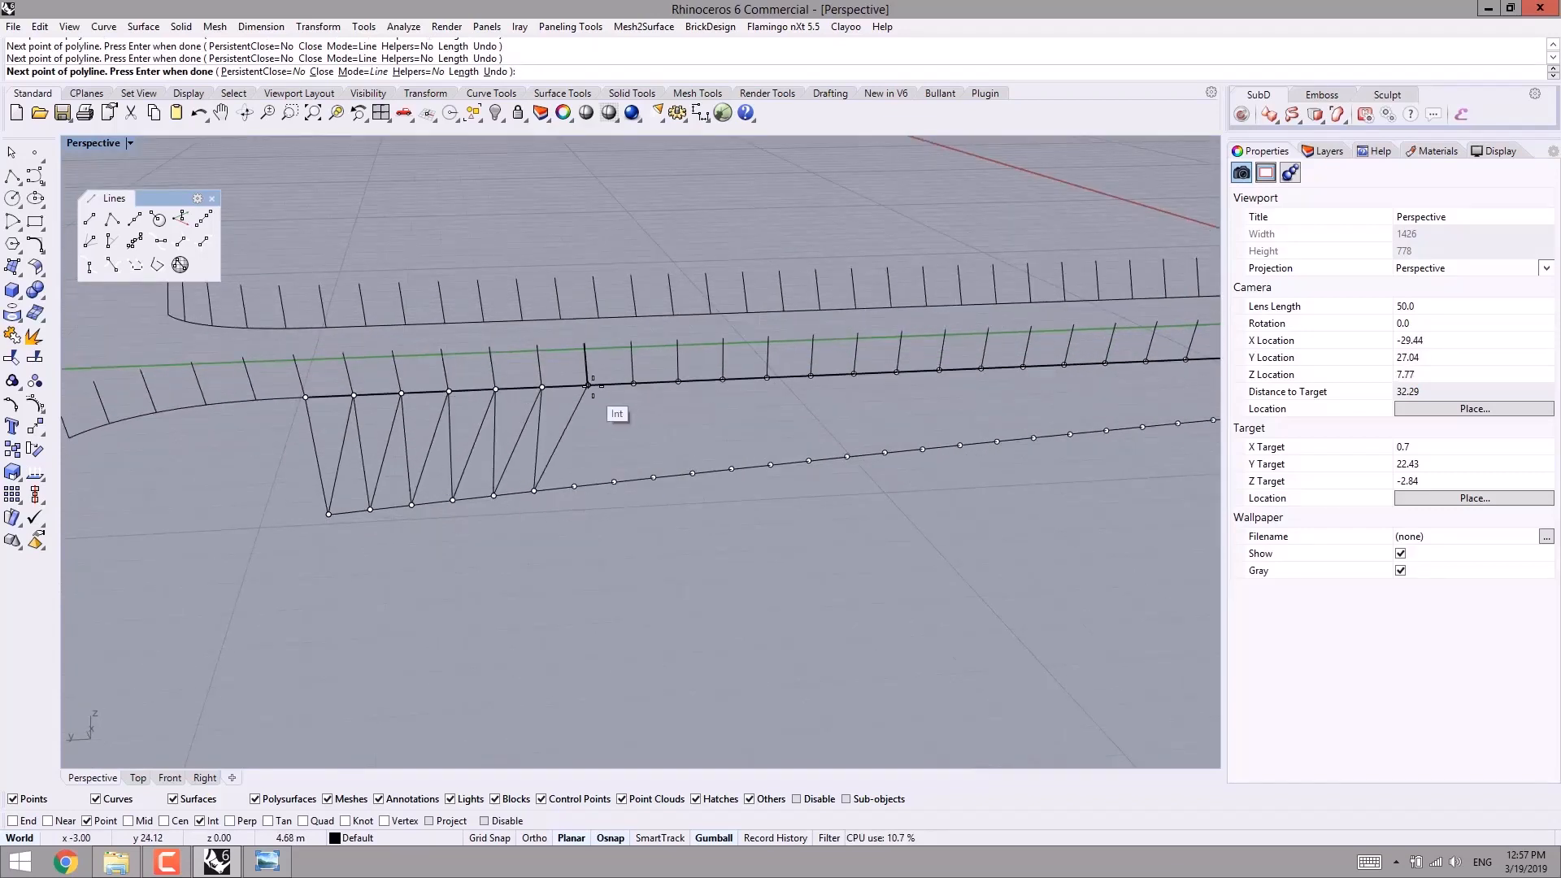
click(588, 385)
click(574, 486)
click(633, 383)
click(614, 481)
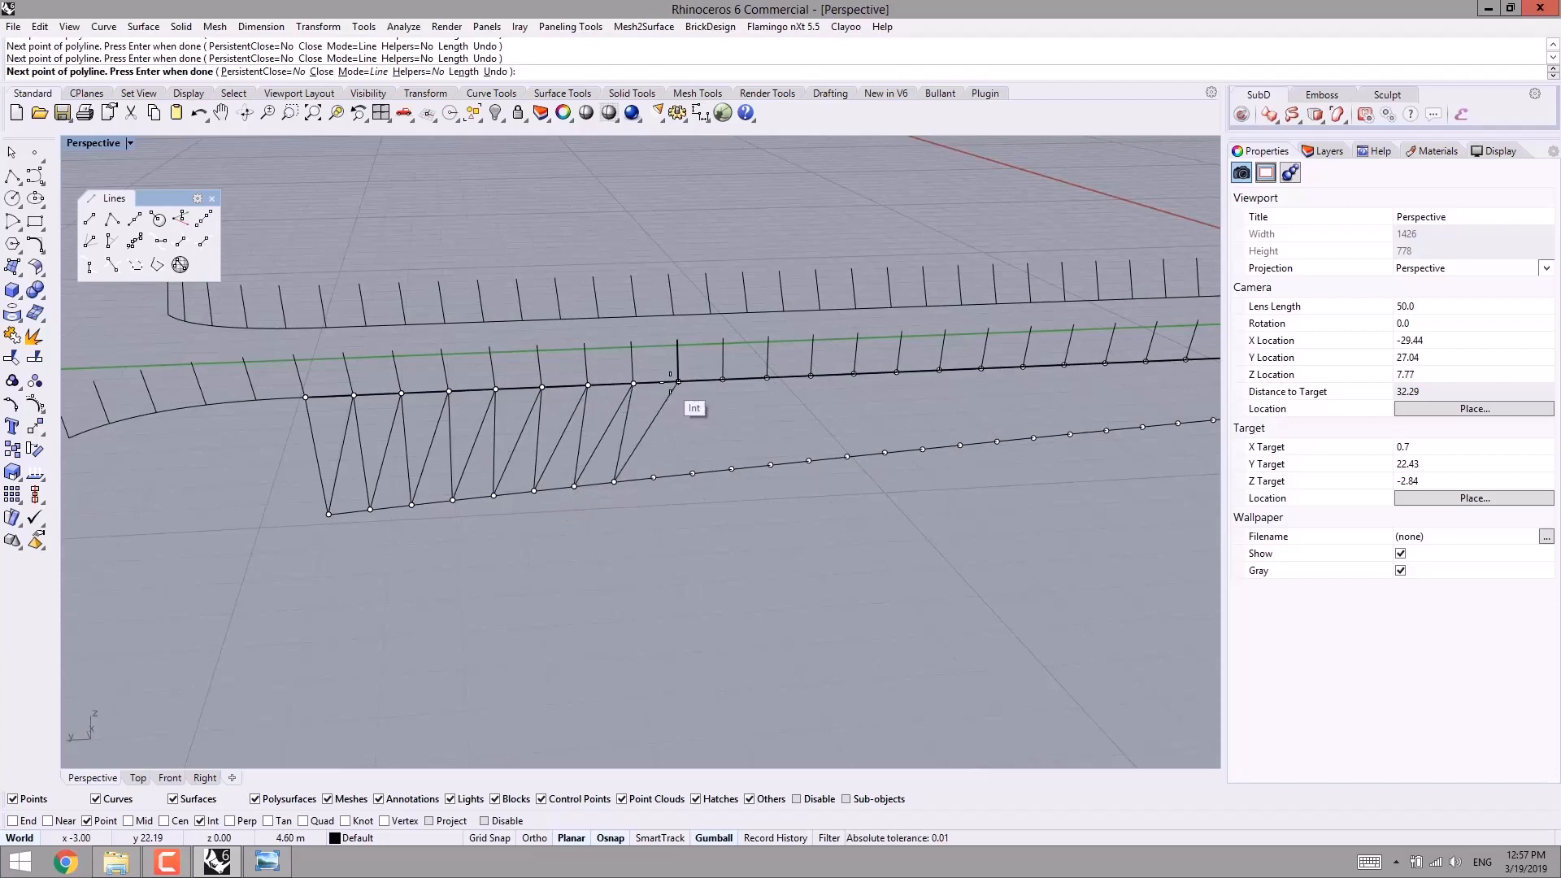
click(678, 381)
click(652, 478)
click(721, 379)
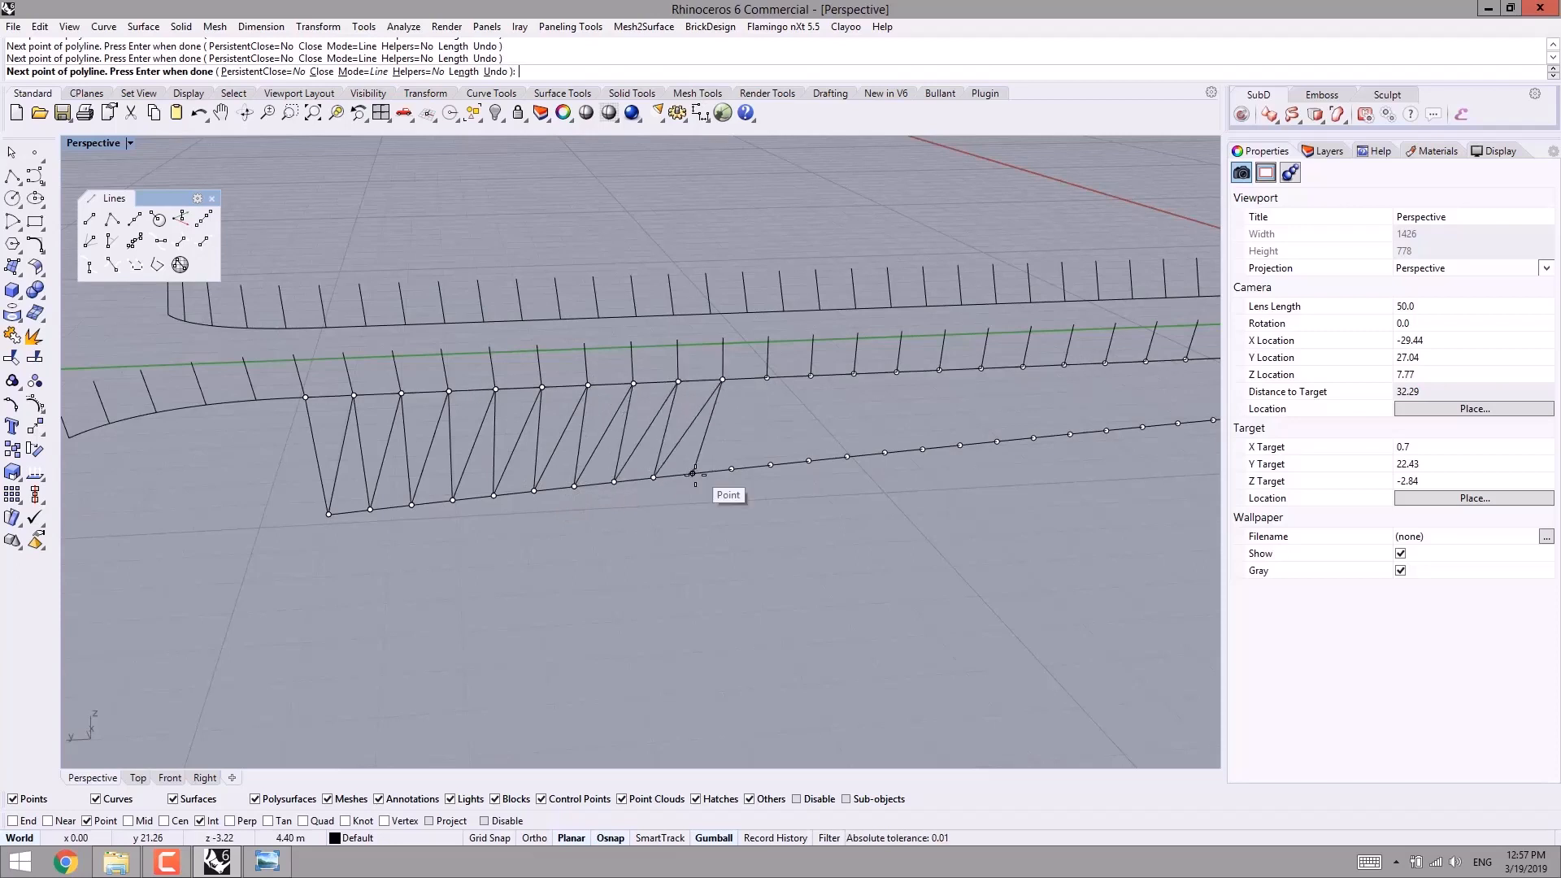
click(766, 377)
click(731, 468)
click(810, 375)
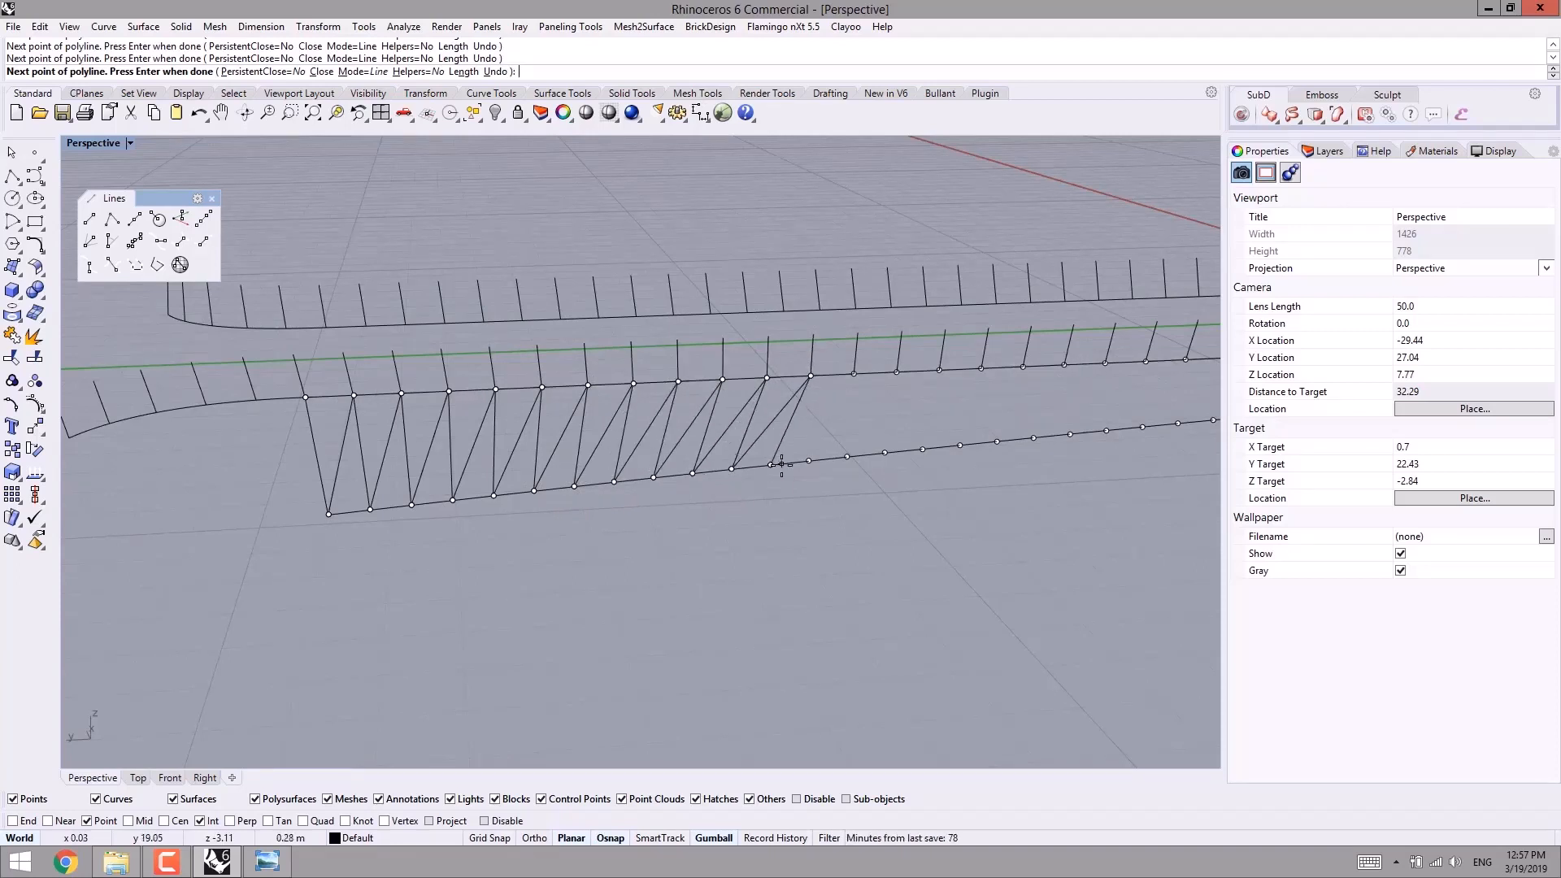
right_drag(781, 465, 719, 448)
click(800, 376)
click(802, 478)
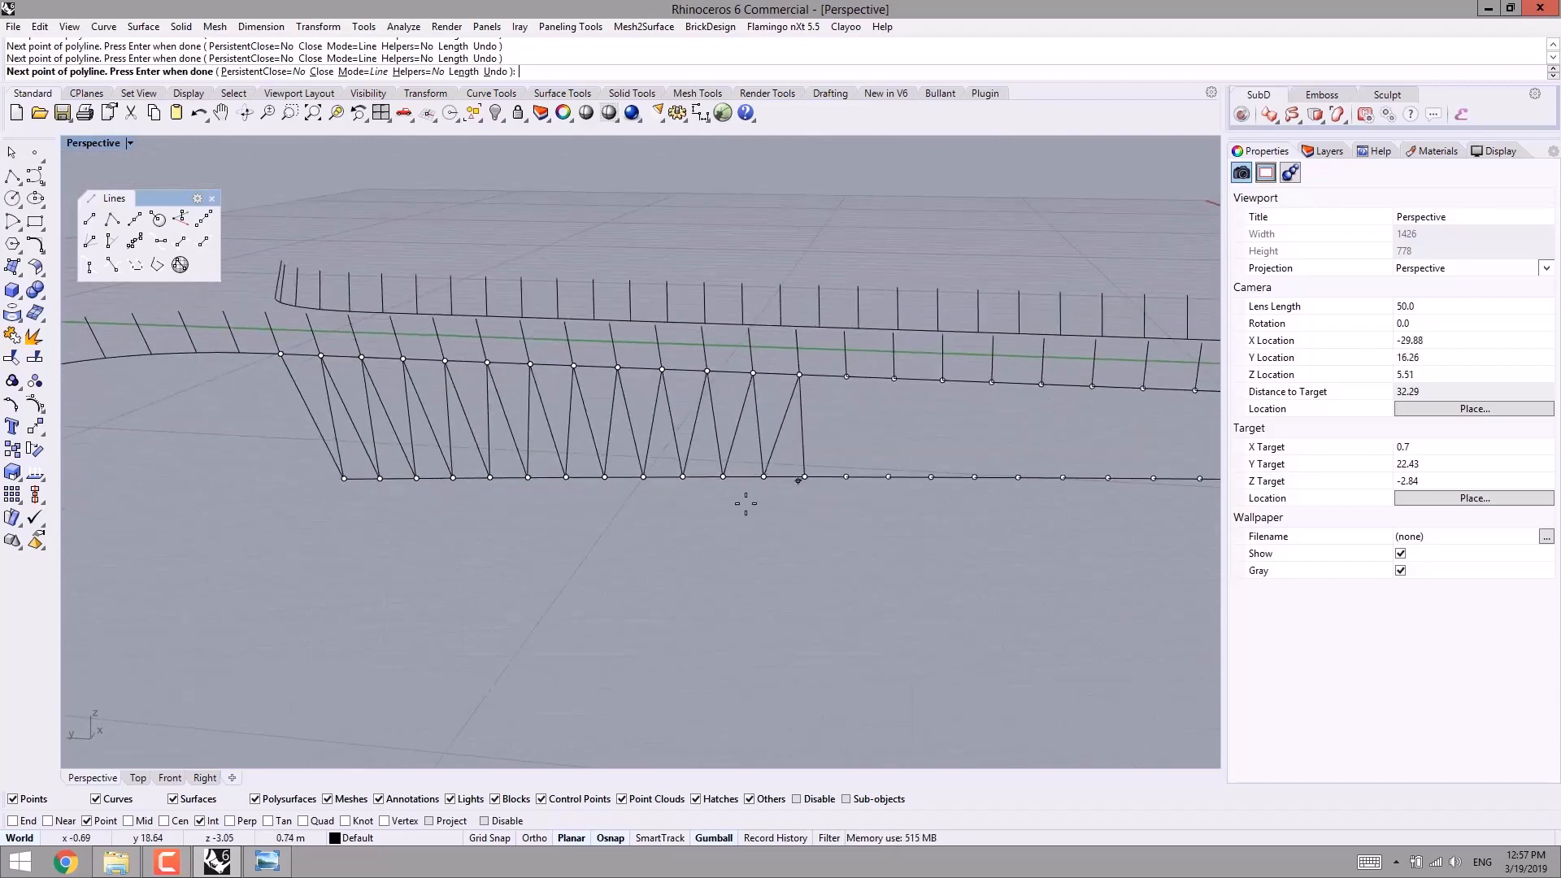
- In the Right view, continue the zigzag polyline point by point to about 6 m short of the deck's midpoint
click(205, 777)
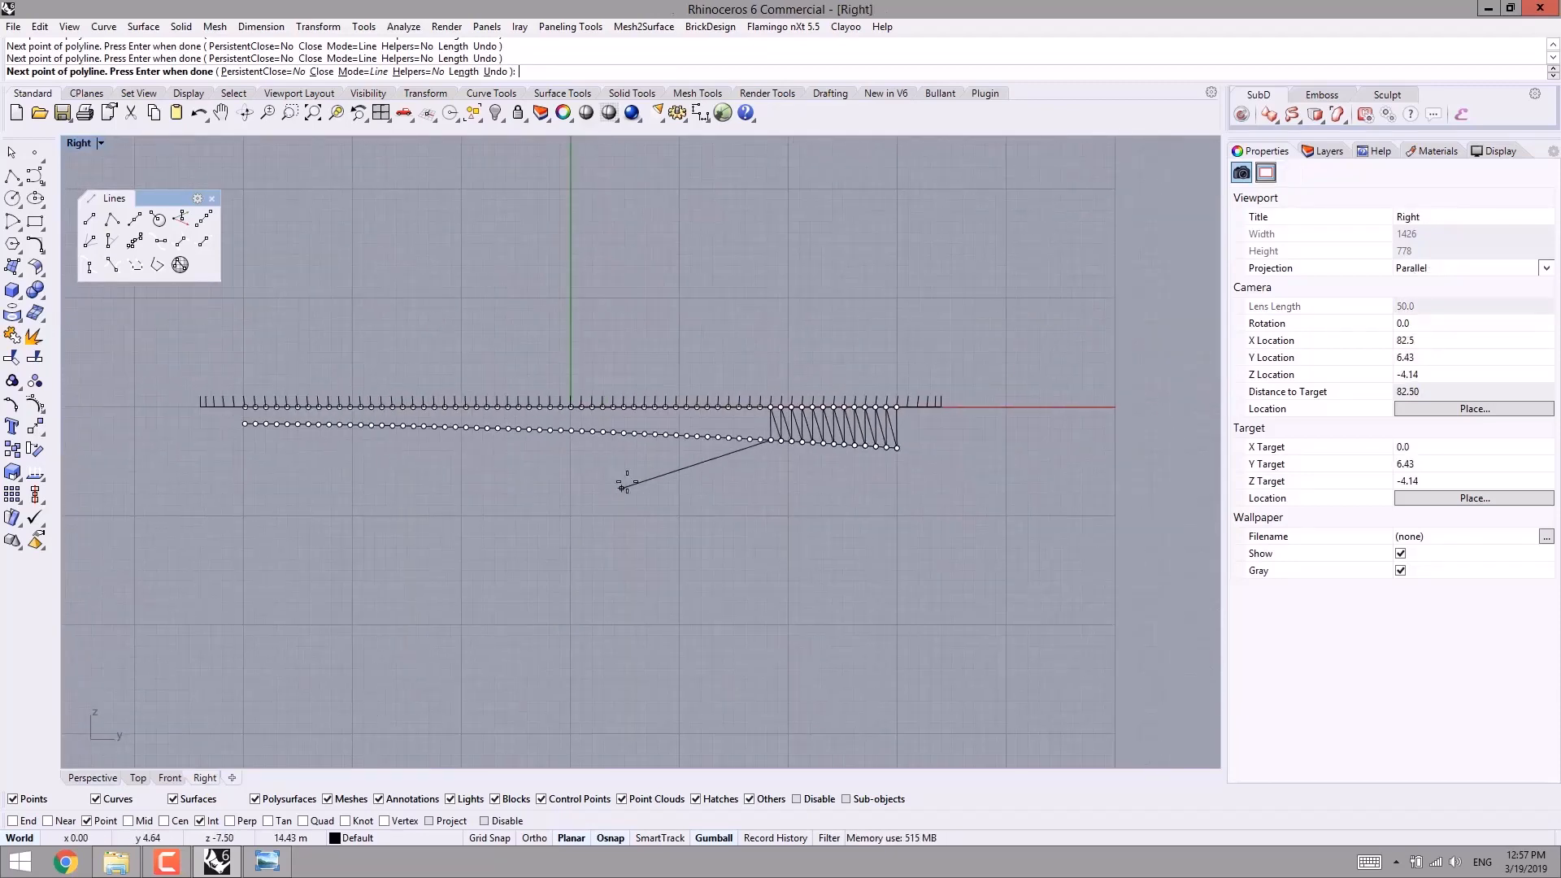
scroll(714, 446, up, 8)
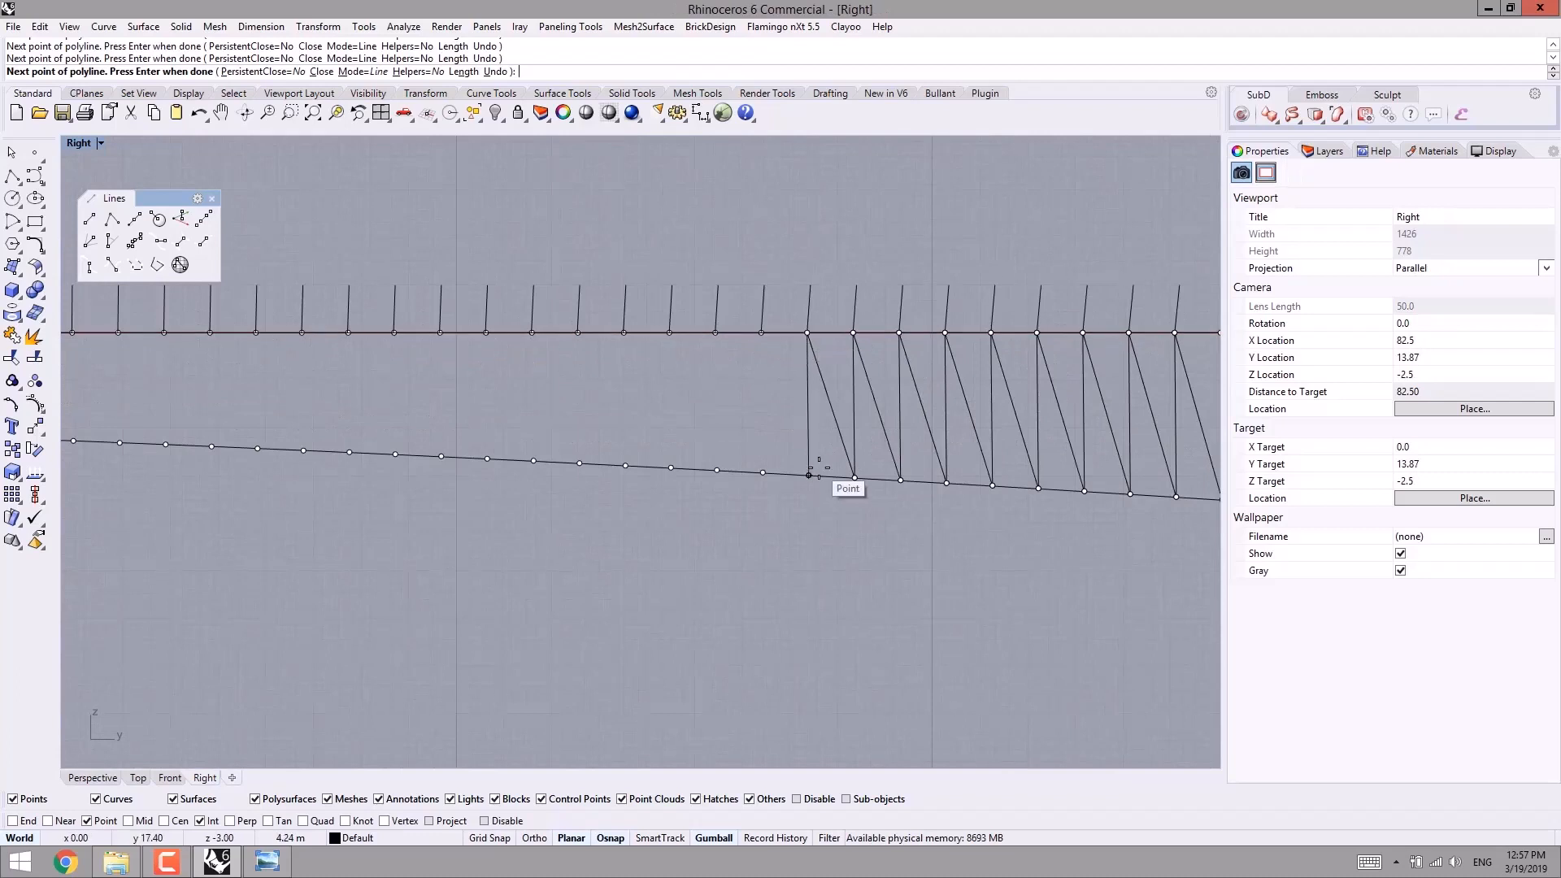
click(762, 332)
click(762, 472)
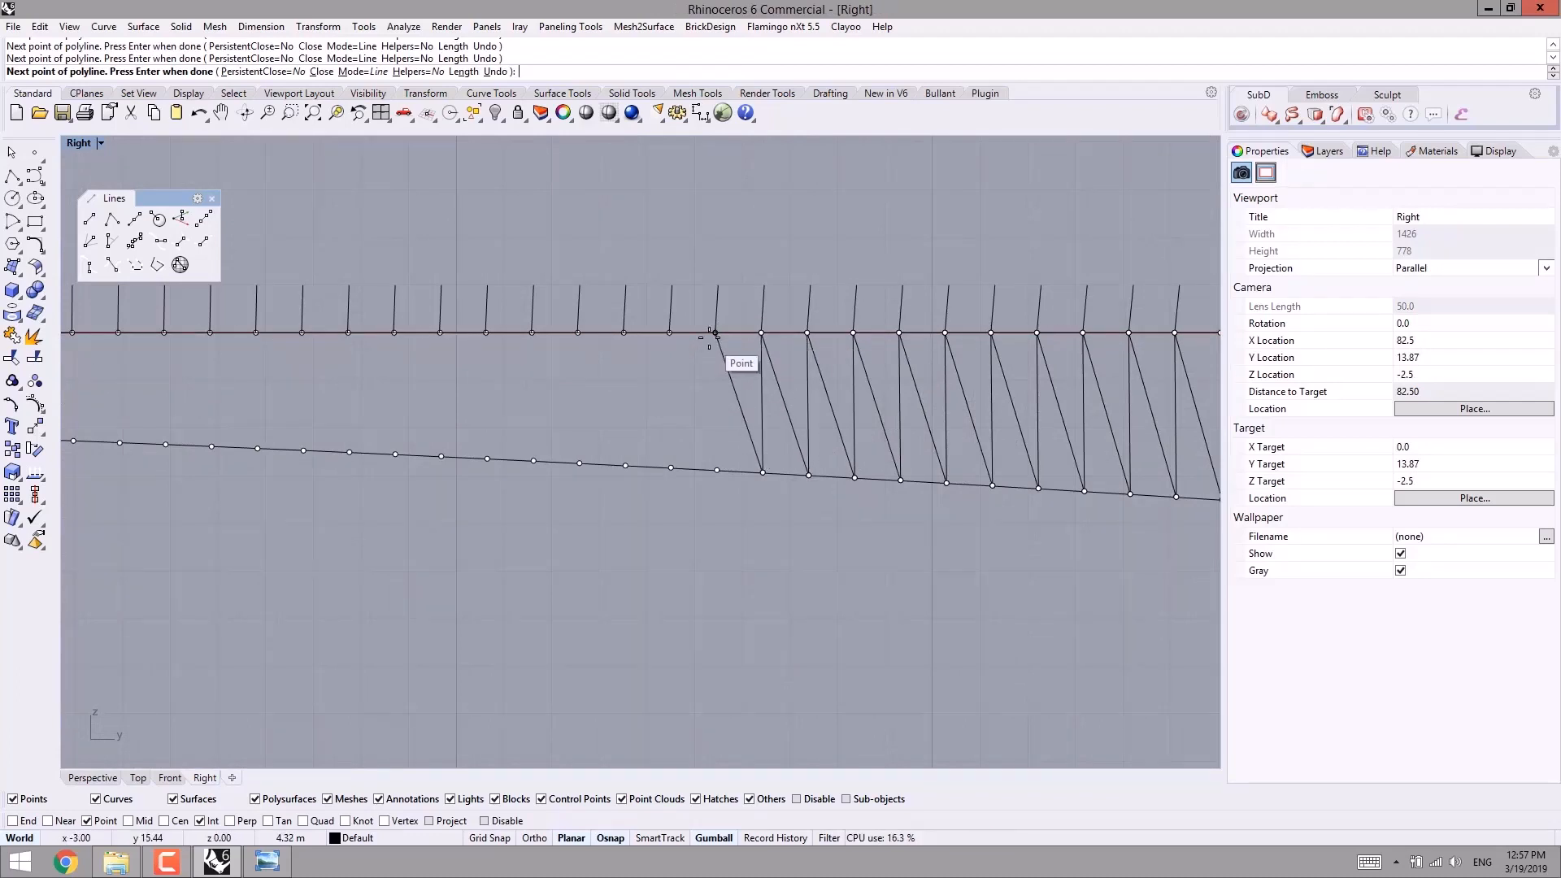
click(670, 332)
click(671, 467)
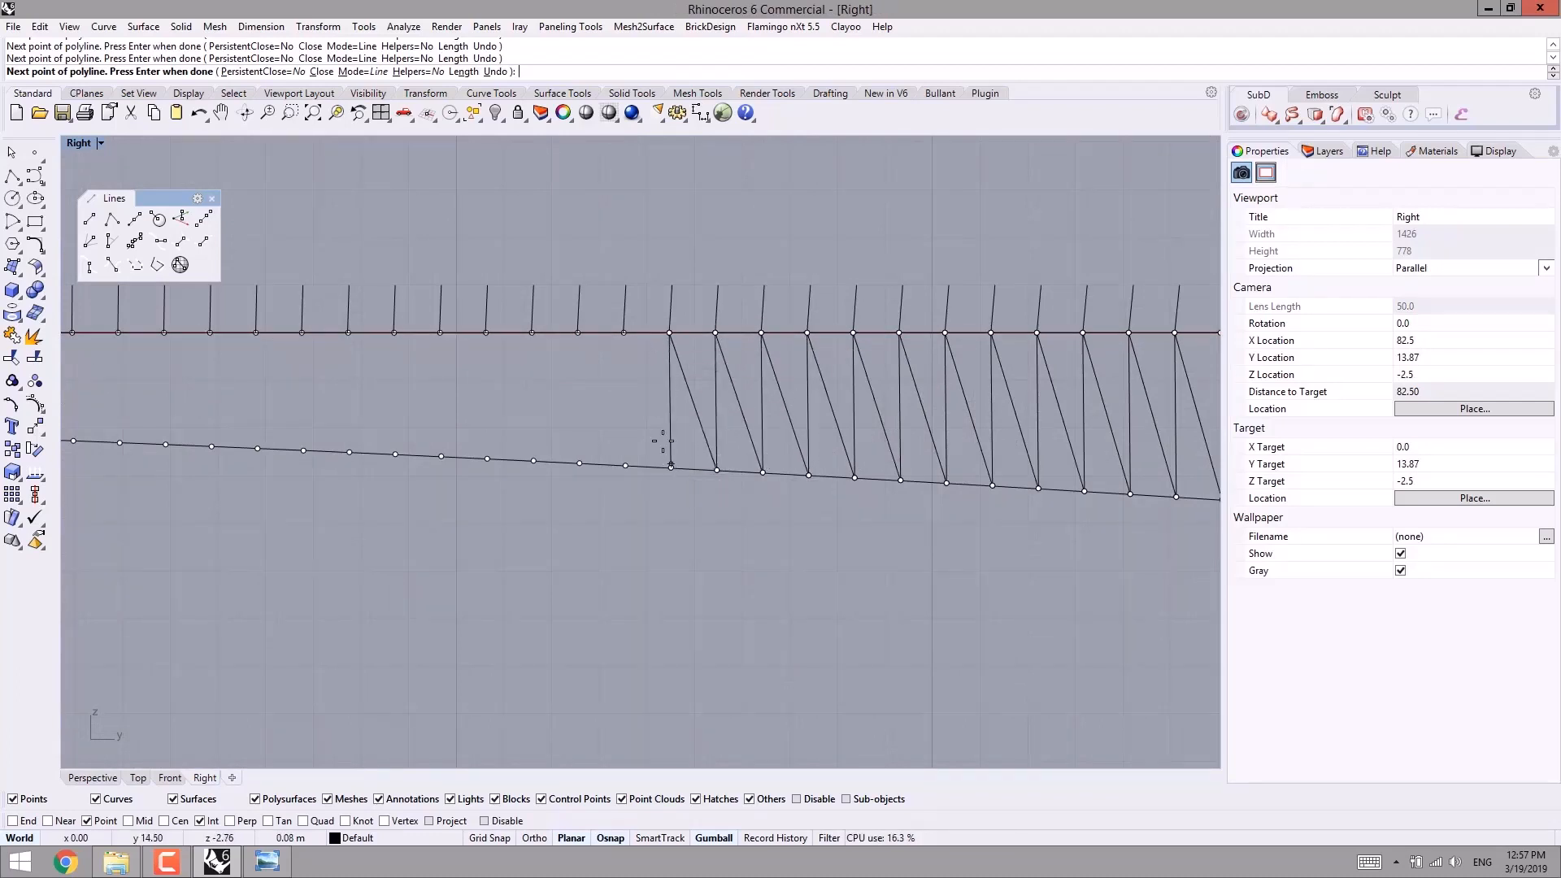
click(624, 333)
click(579, 333)
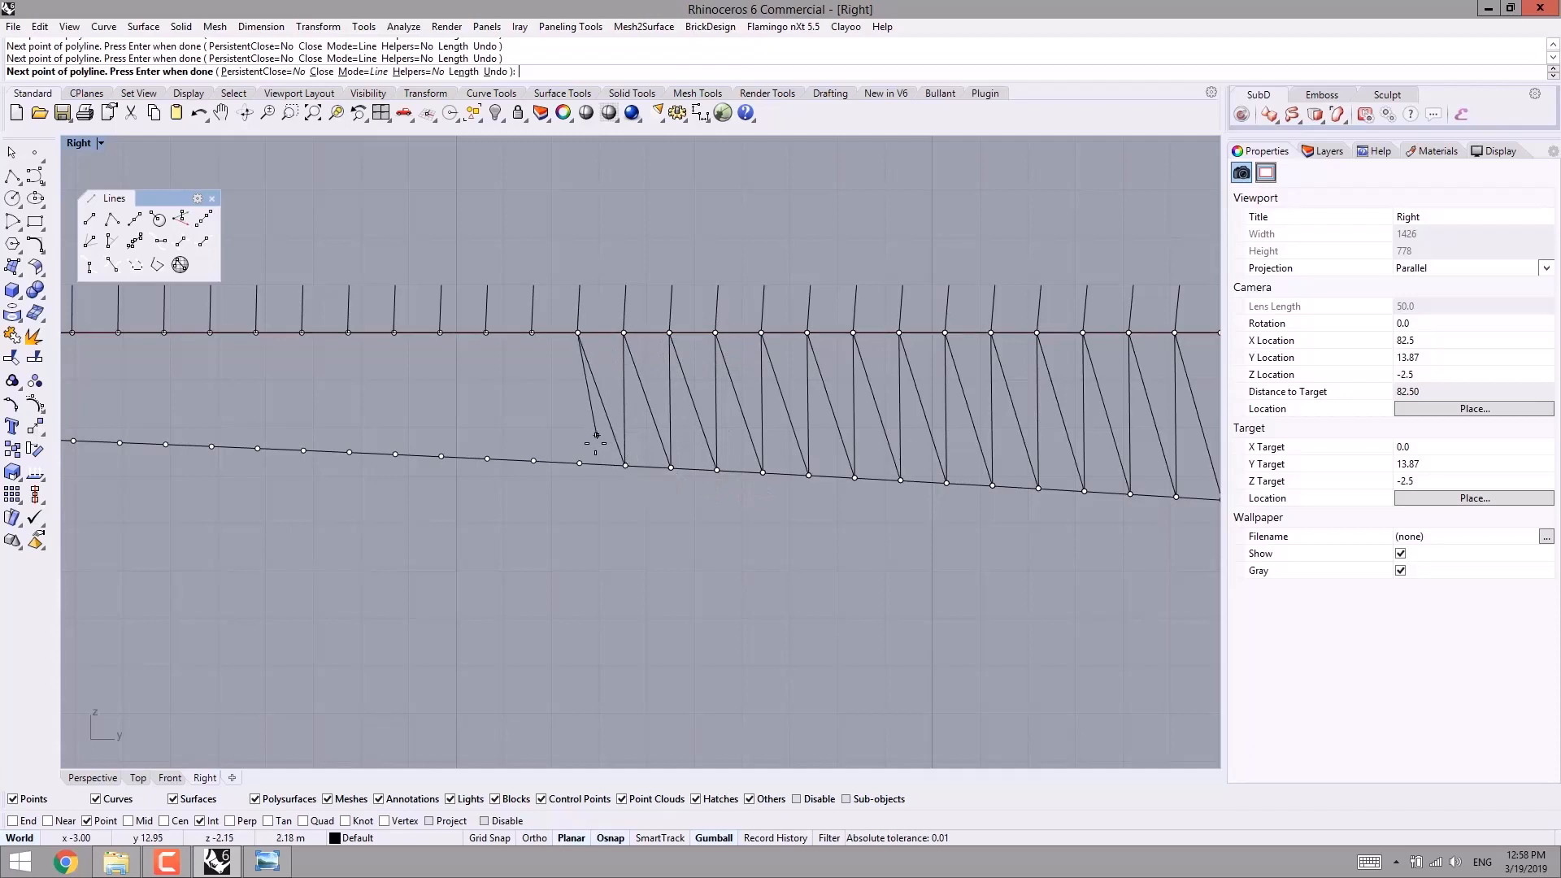
click(579, 463)
click(533, 333)
click(533, 460)
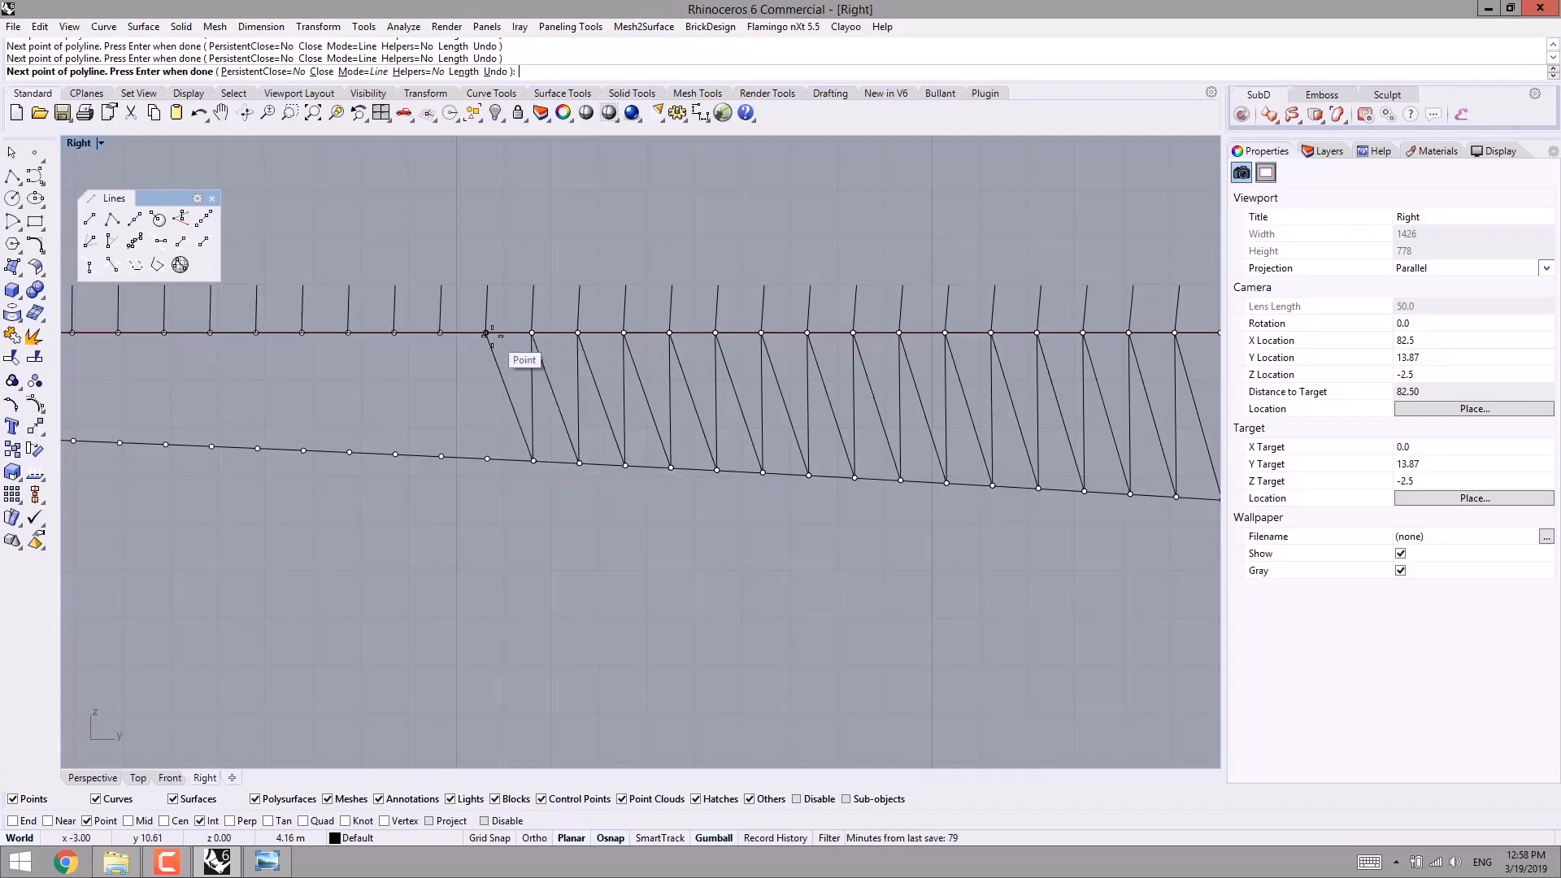
click(486, 333)
click(486, 459)
click(439, 456)
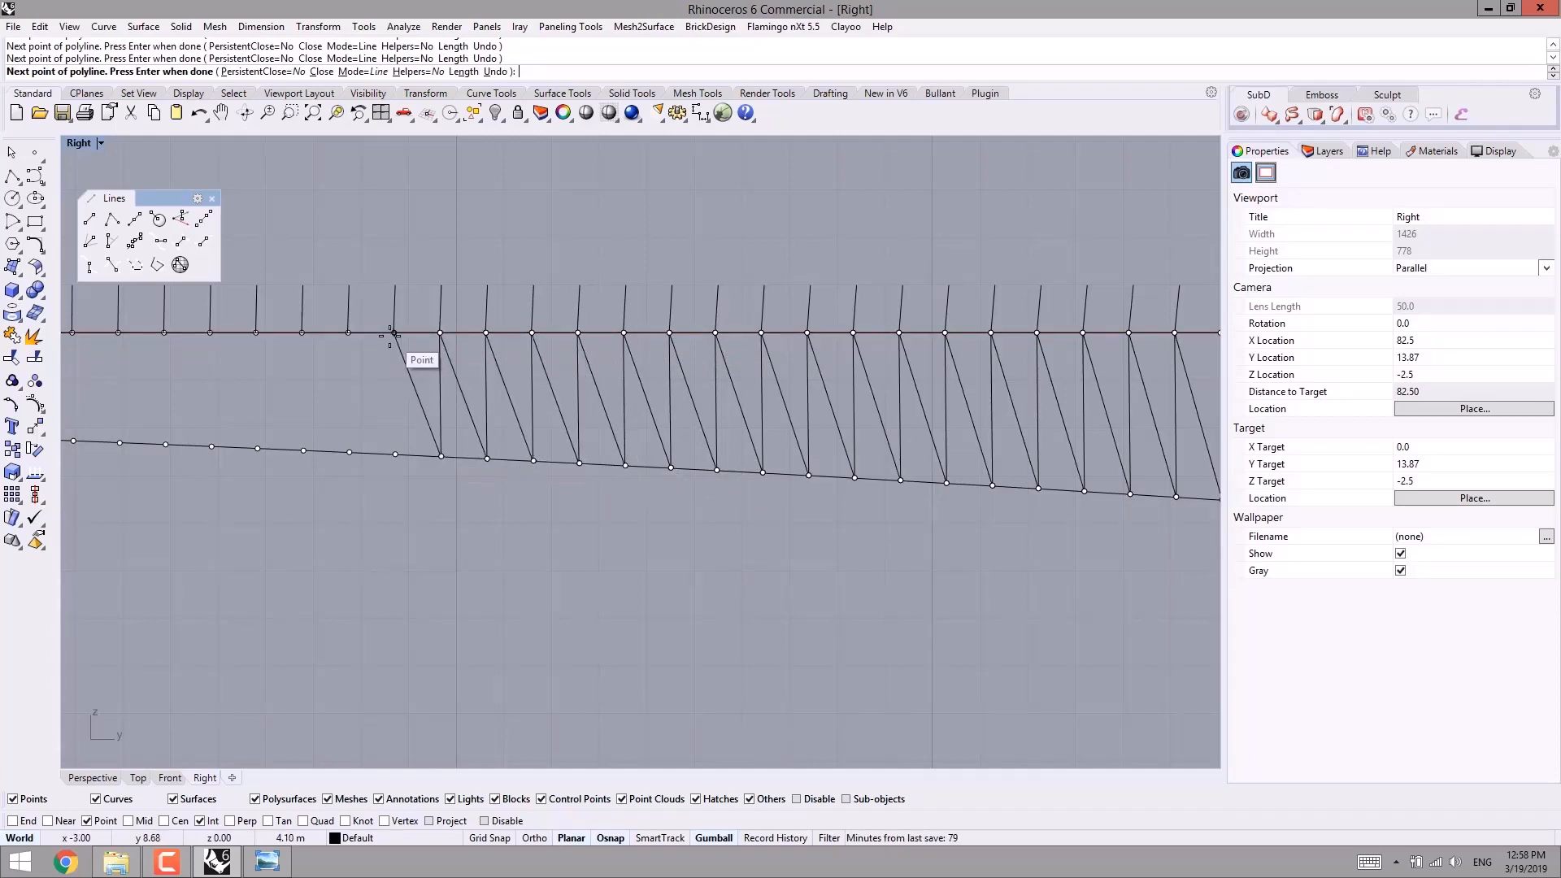
click(394, 333)
click(348, 332)
click(347, 452)
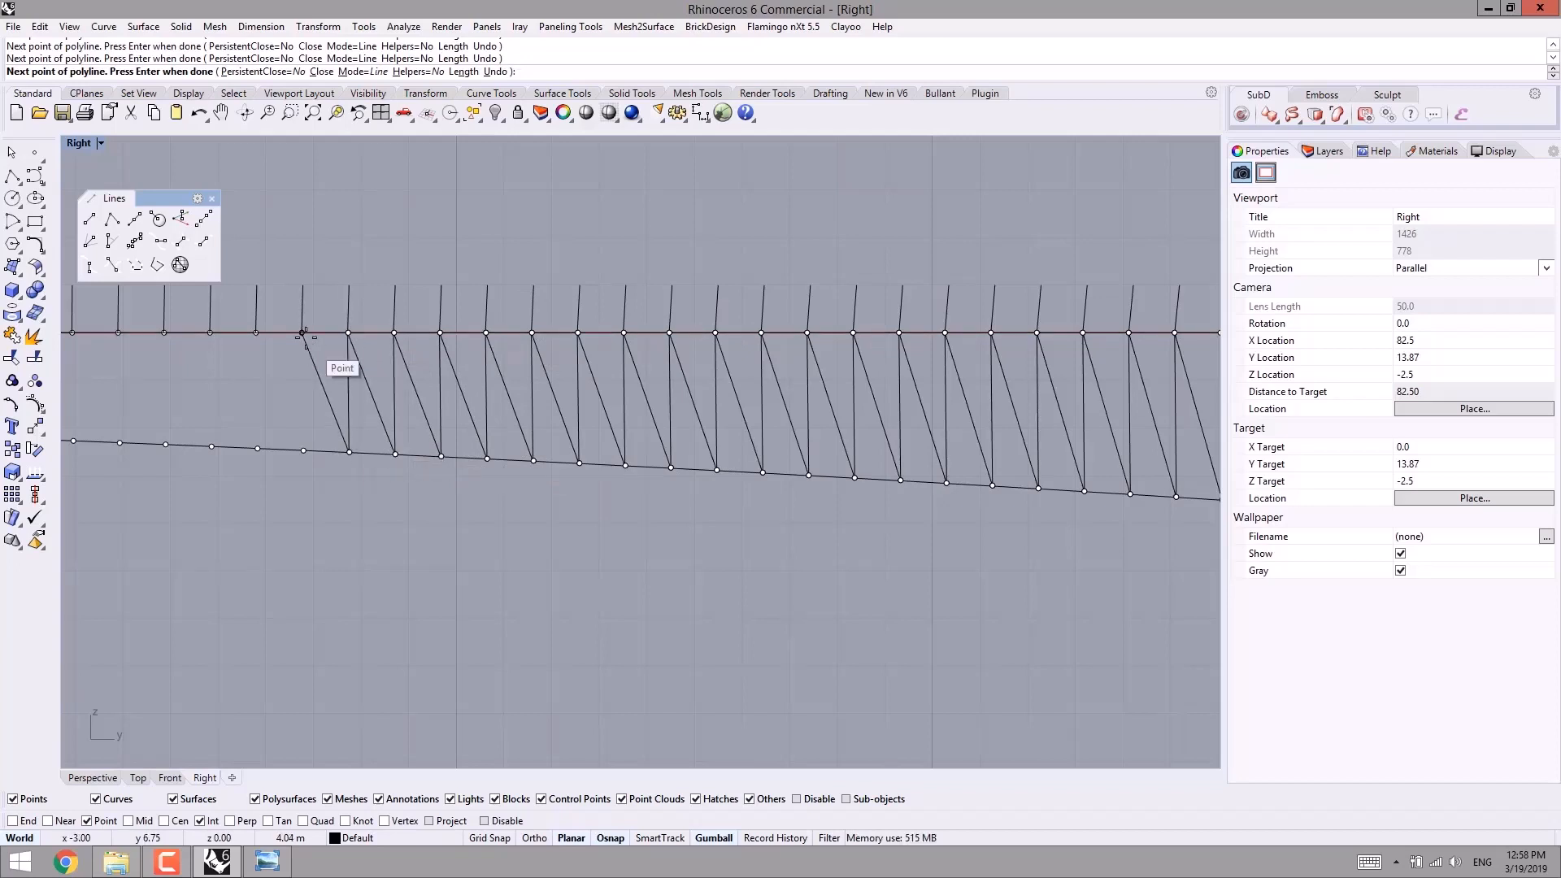
click(302, 333)
click(302, 450)
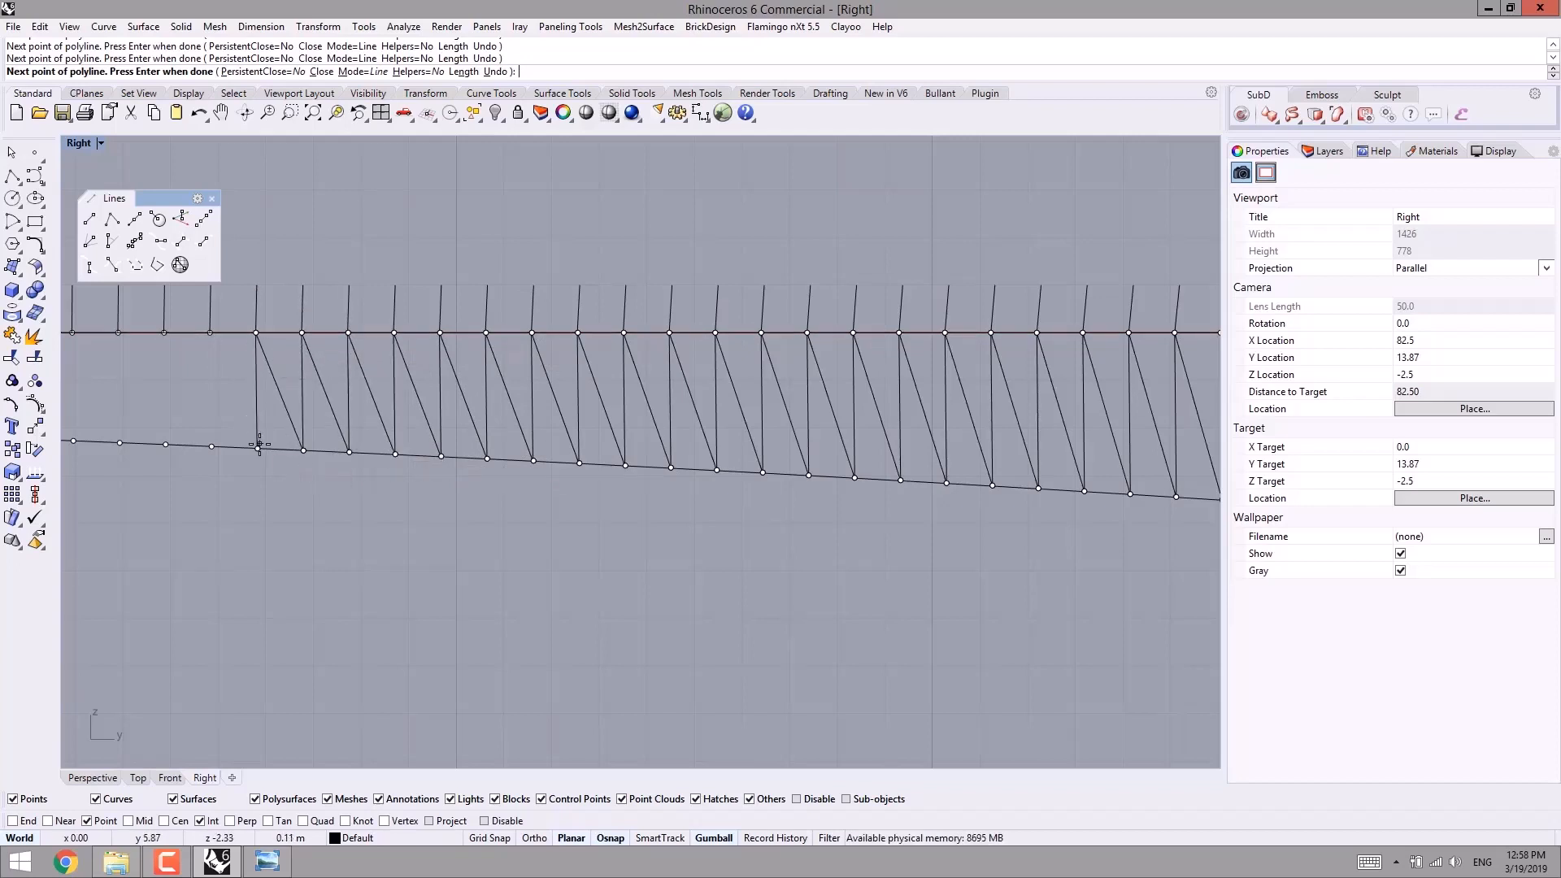
- Carry the zigzag polyline across the deck's midpoint to the first deck-edge division point beyond it
right_drag(255, 442, 593, 485)
click(594, 375)
click(596, 489)
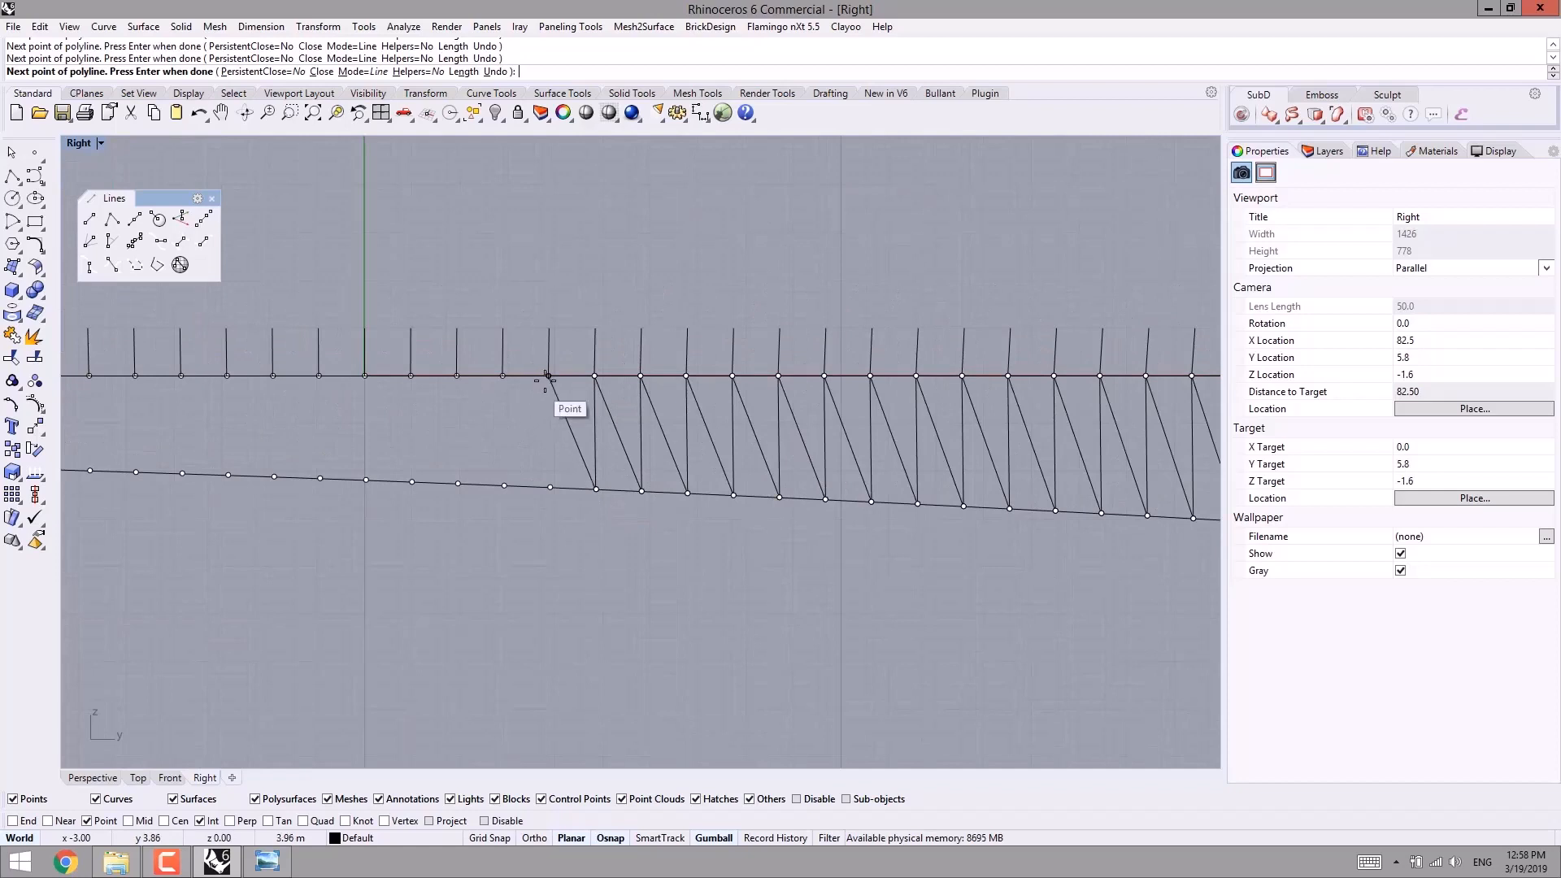
click(549, 376)
click(550, 488)
click(503, 375)
click(504, 485)
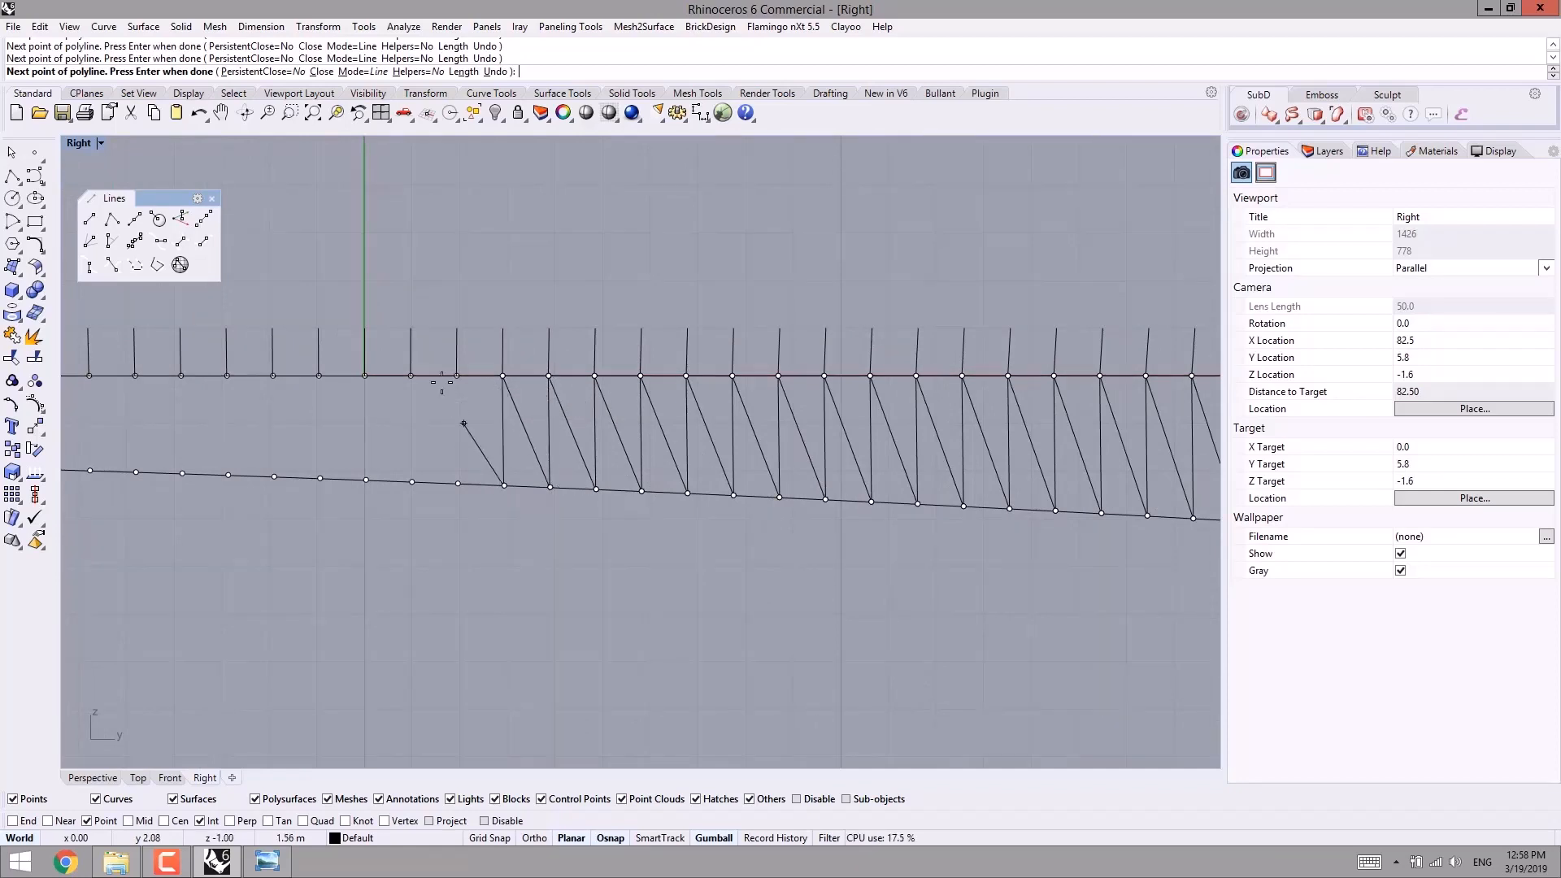
click(457, 376)
click(458, 482)
click(410, 375)
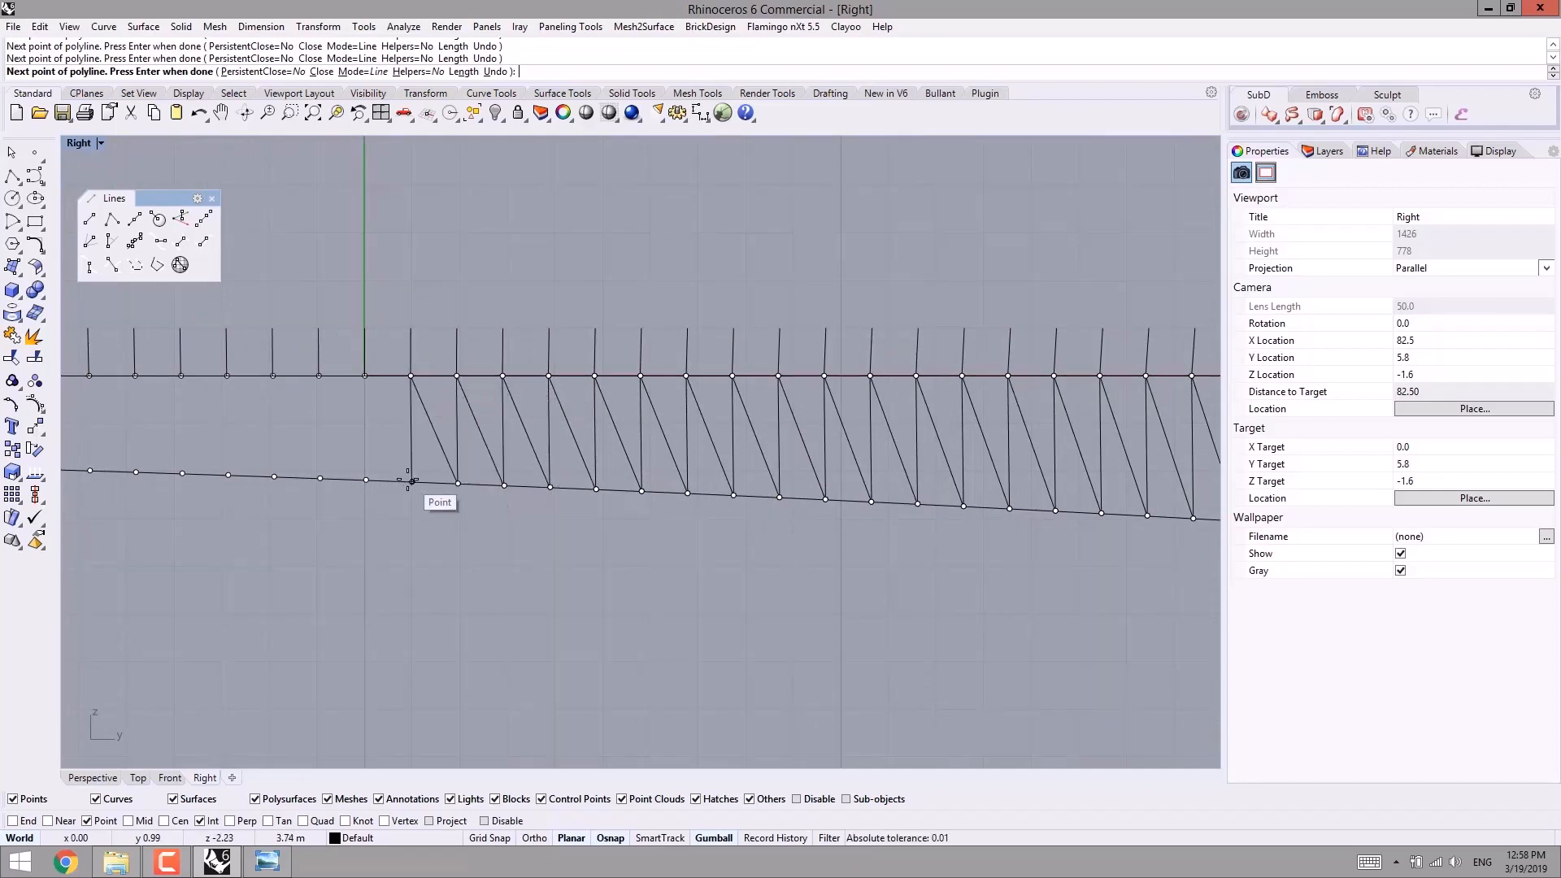
click(412, 481)
click(365, 375)
click(366, 480)
click(318, 375)
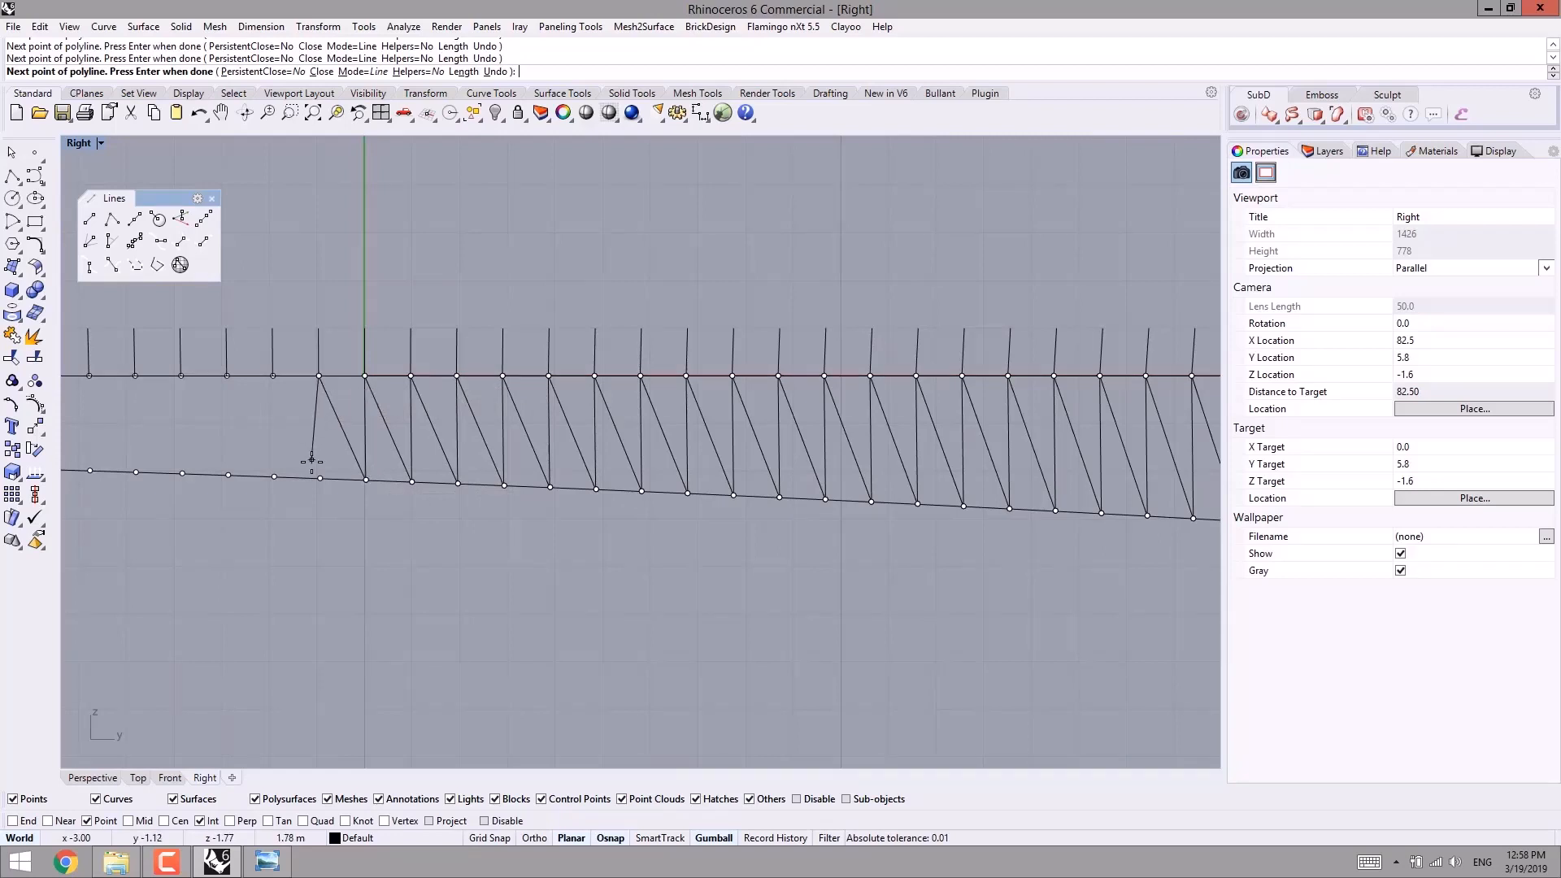
- Continue the zigzag polyline through matching deck-edge and beam-curve division points to about 11.6 m past the deck's midpoint
right_drag(360, 470, 568, 491)
click(523, 396)
click(524, 497)
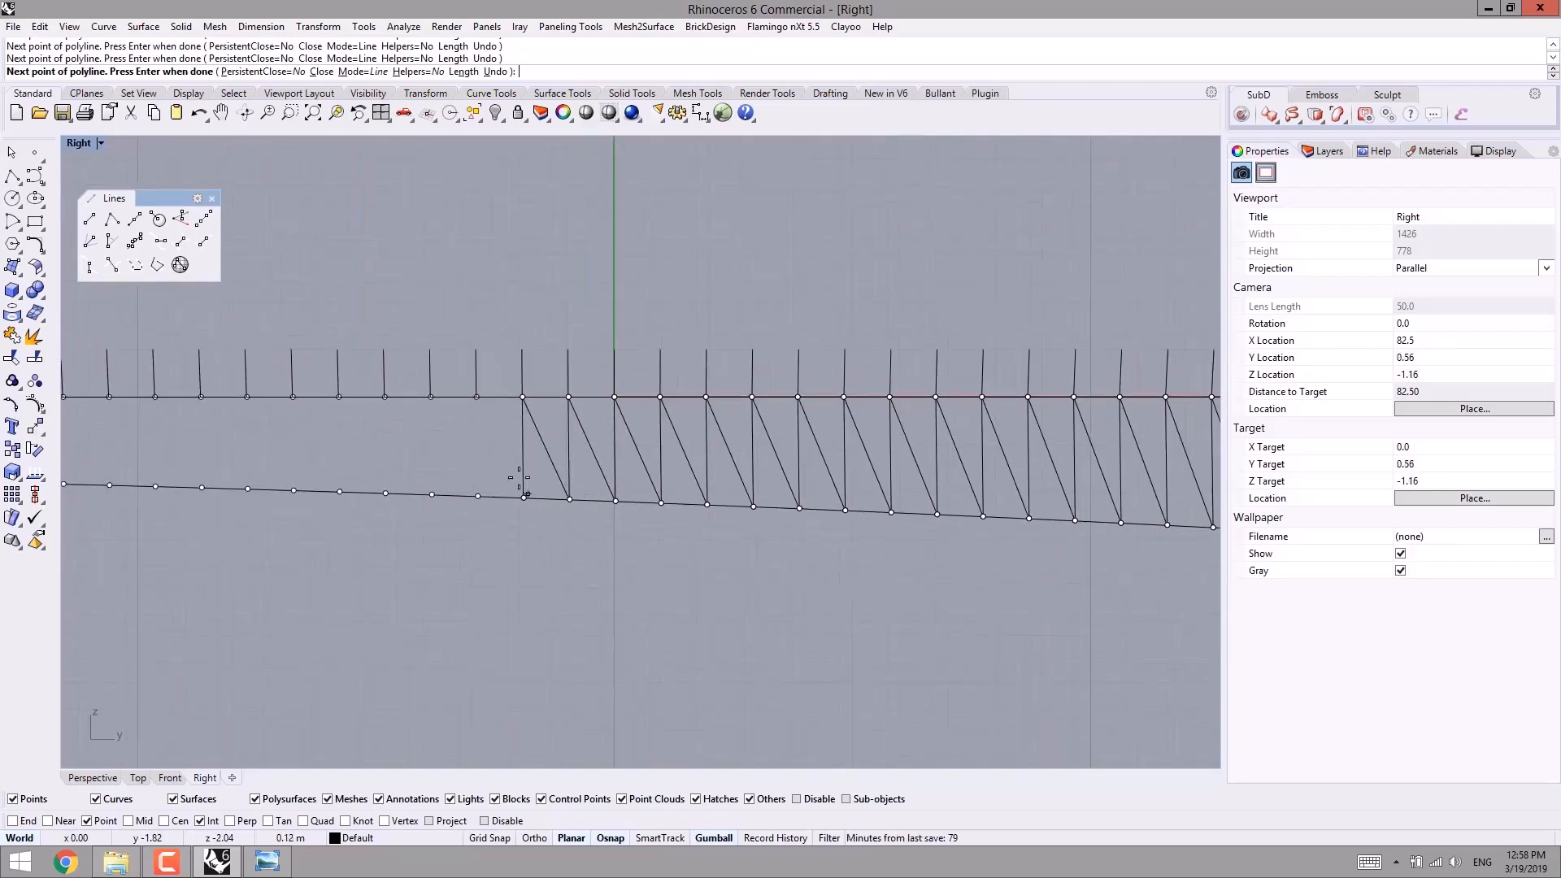
click(477, 397)
click(477, 496)
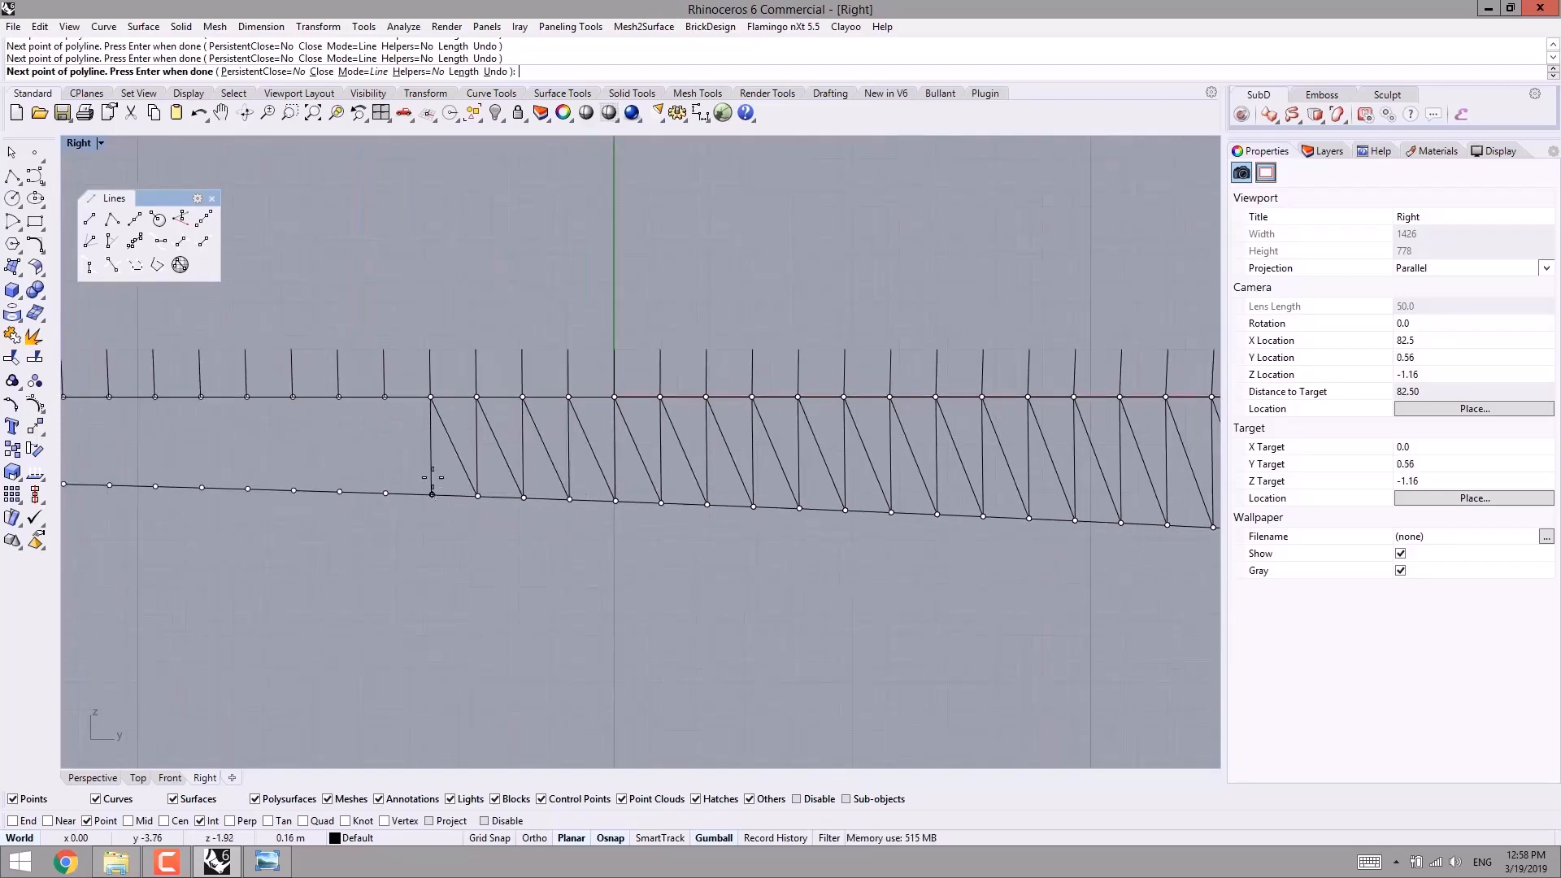
click(339, 396)
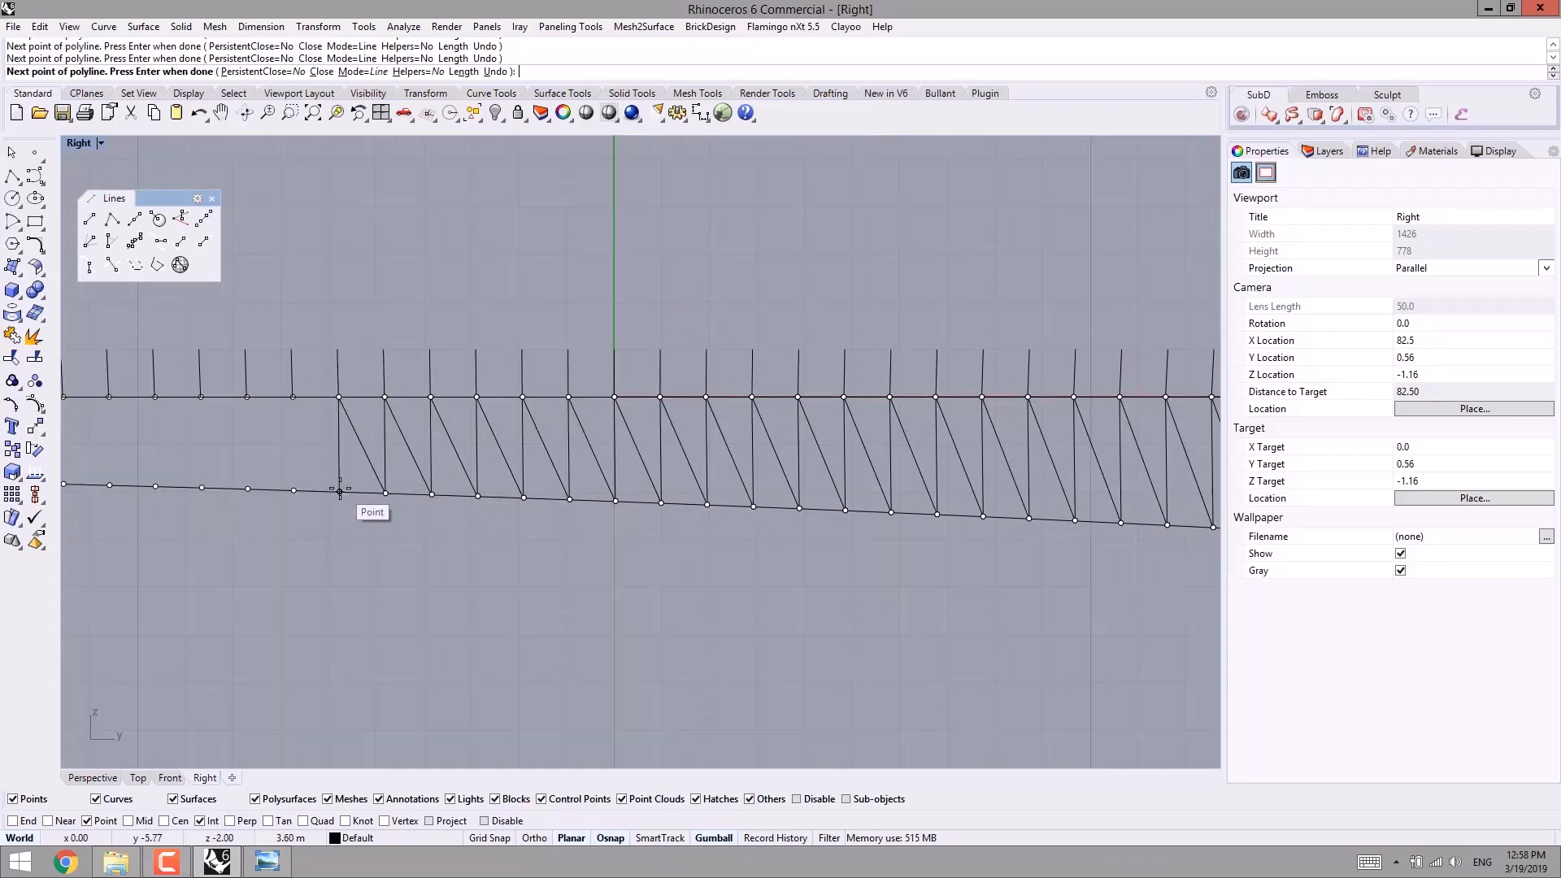
click(340, 491)
click(292, 397)
click(293, 490)
right_drag(346, 500, 617, 514)
click(518, 411)
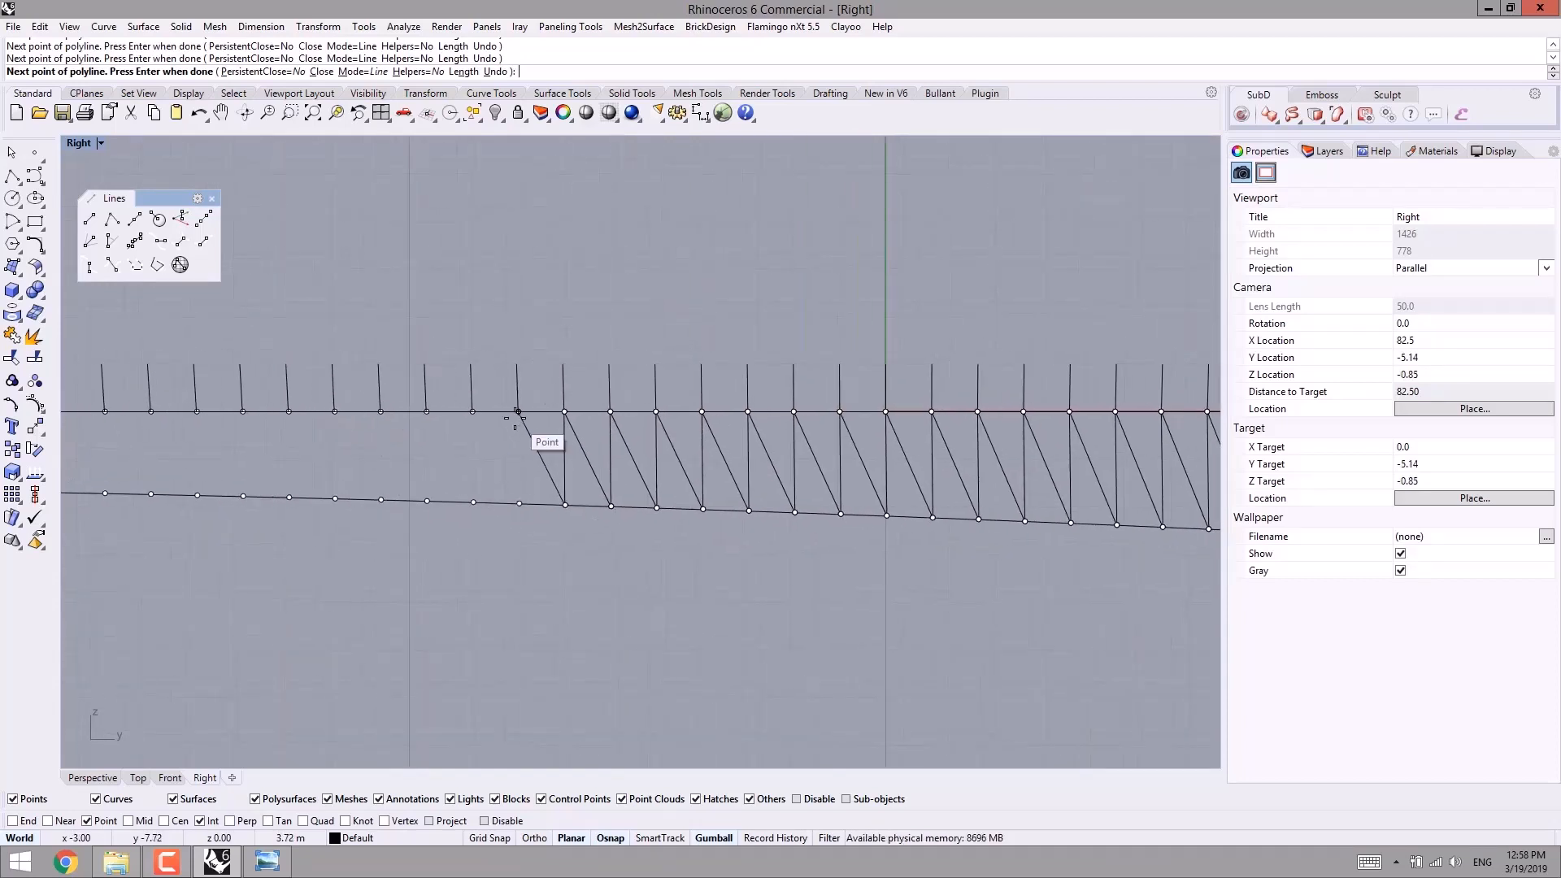
click(518, 503)
click(472, 502)
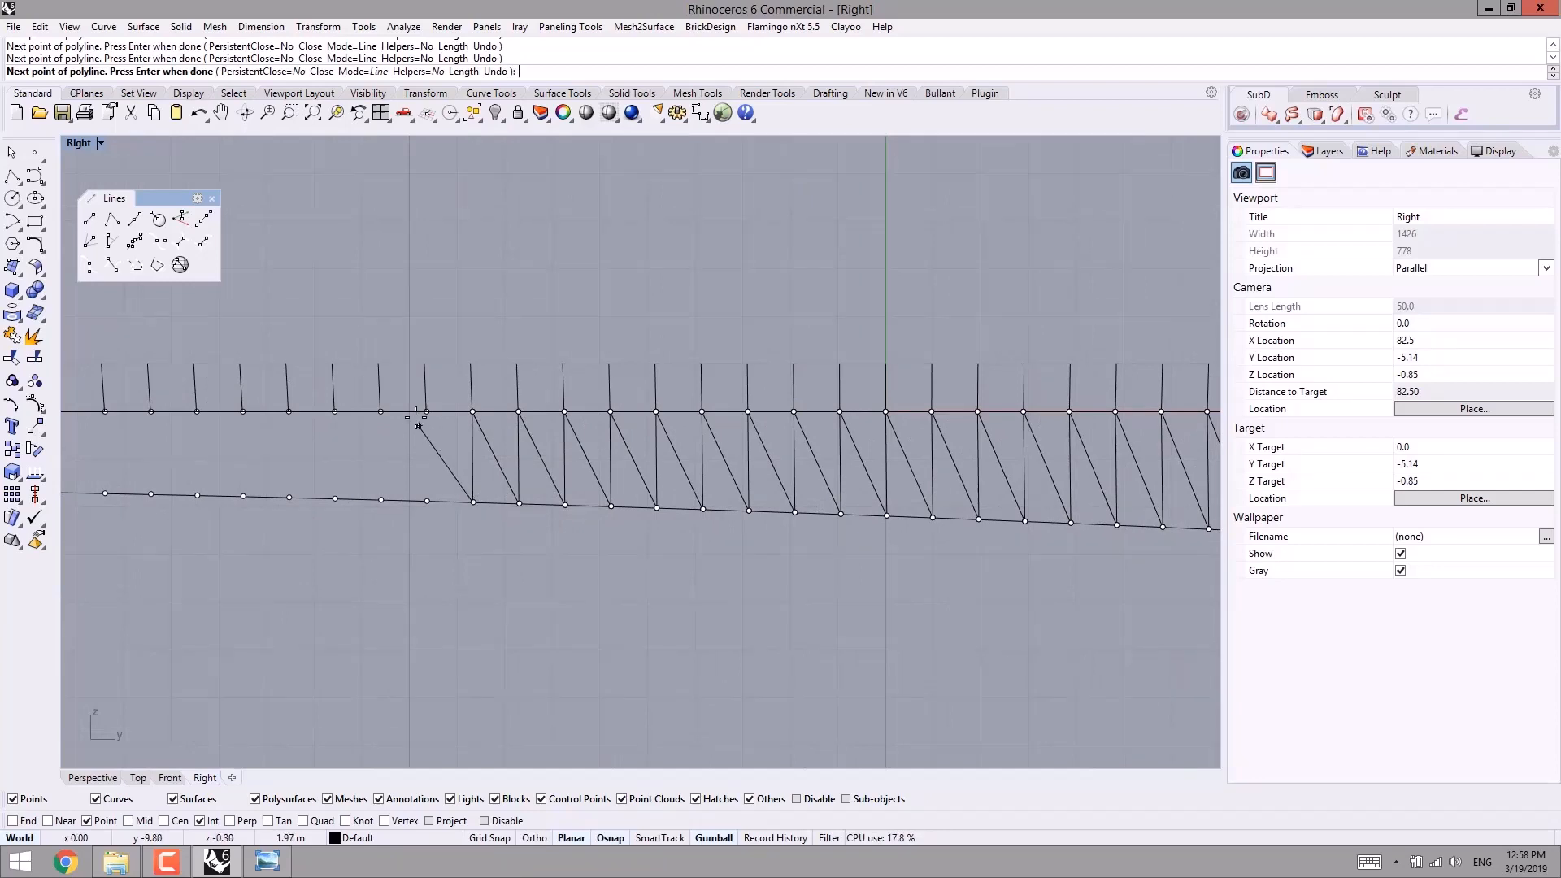
click(426, 411)
click(426, 499)
click(380, 412)
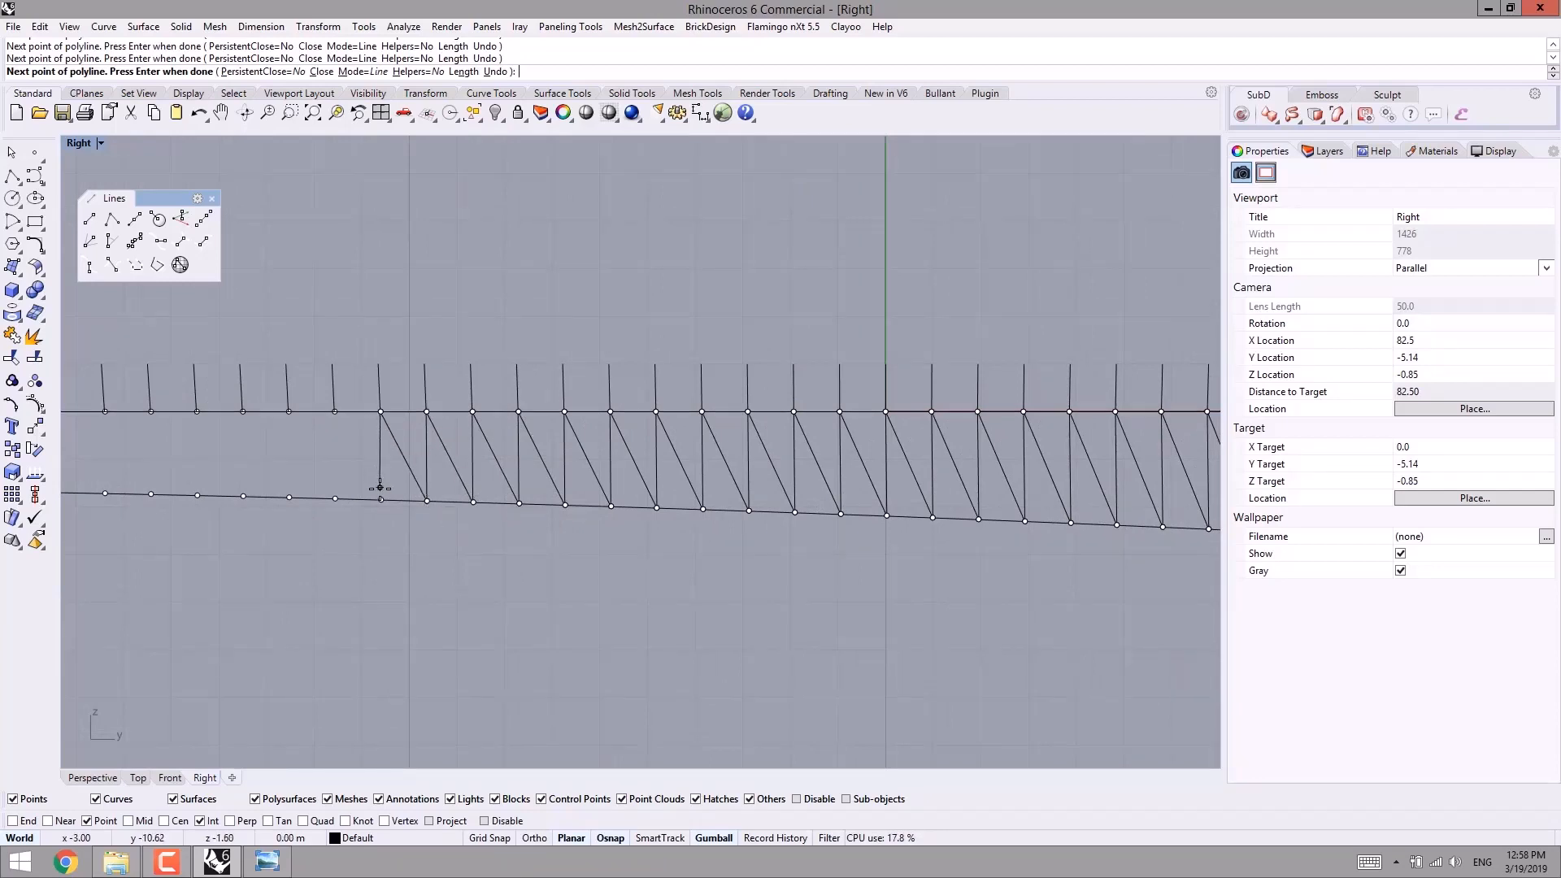
key(ctrl+z)
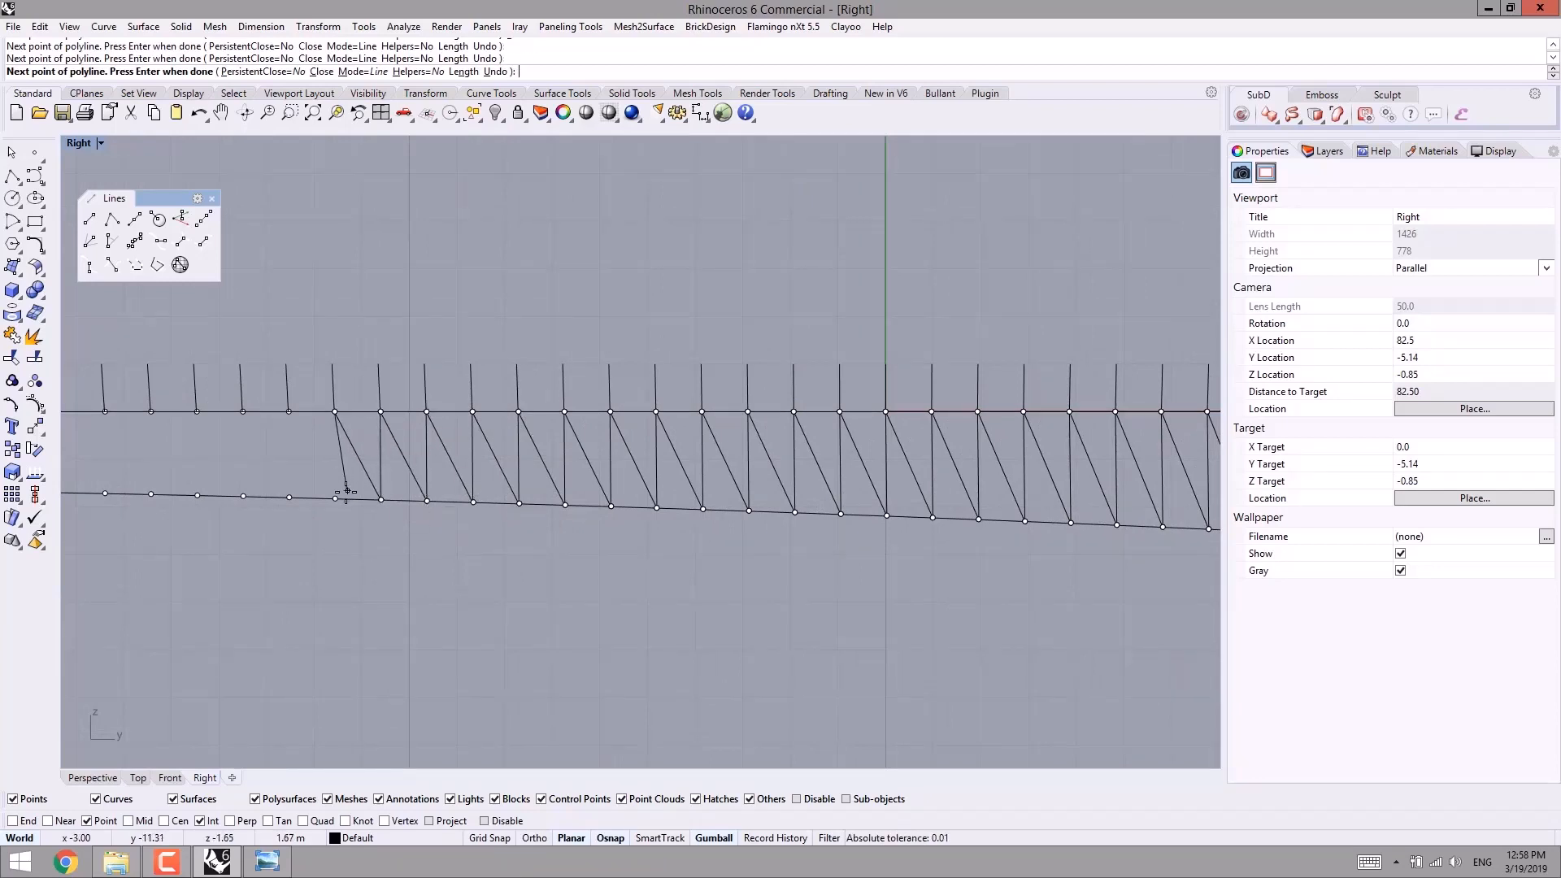
click(335, 496)
- Carry the zigzag polyline on through the division point pairs to about 20 m past the deck's midpoint
right_drag(362, 503, 641, 500)
click(568, 493)
click(522, 408)
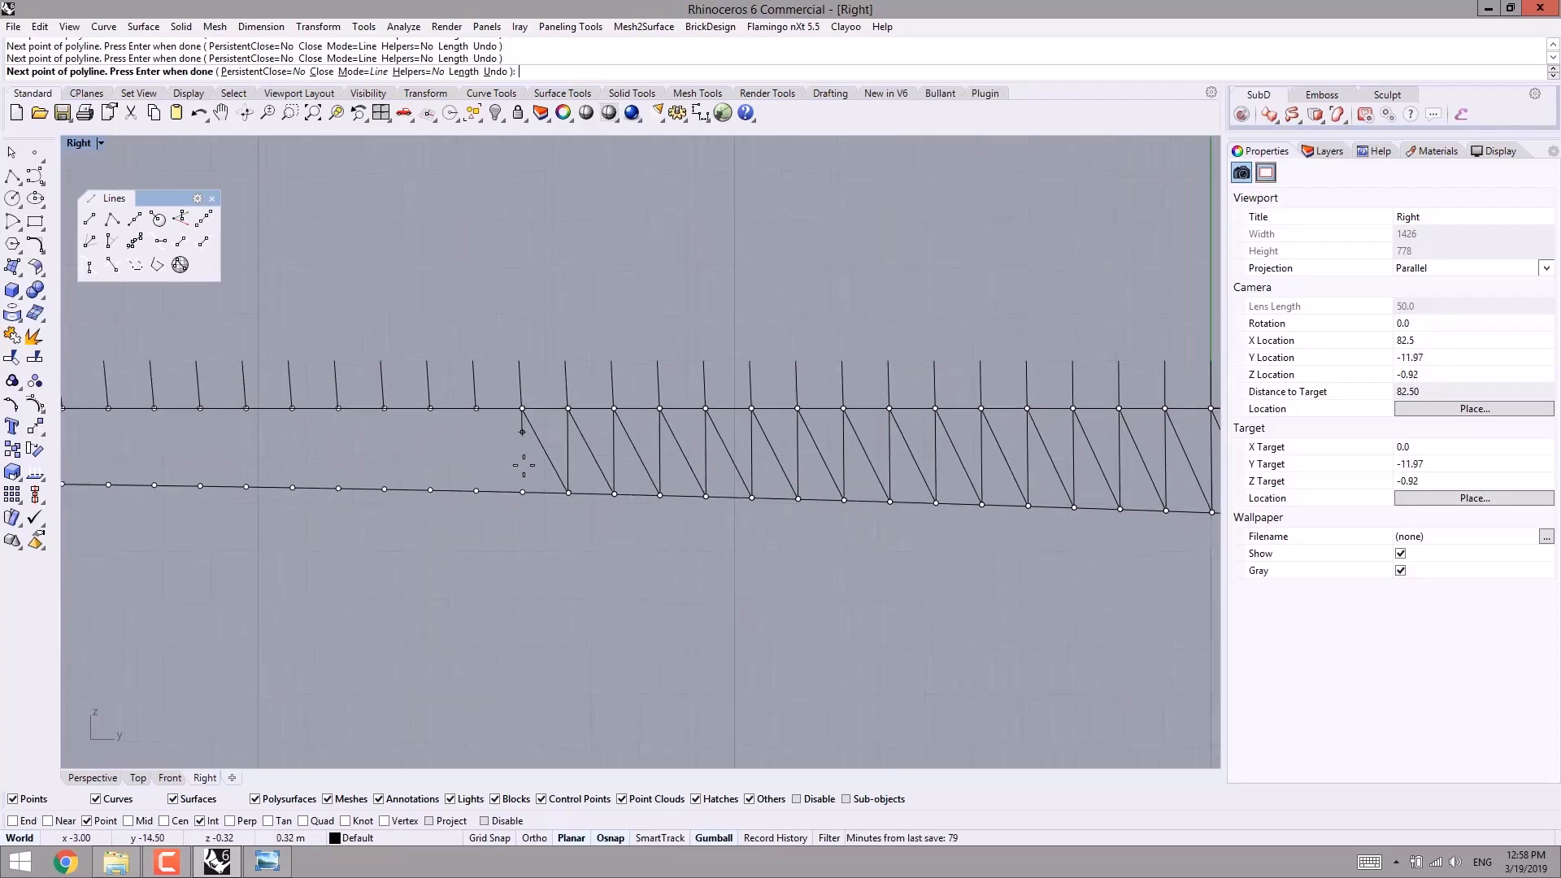
click(522, 491)
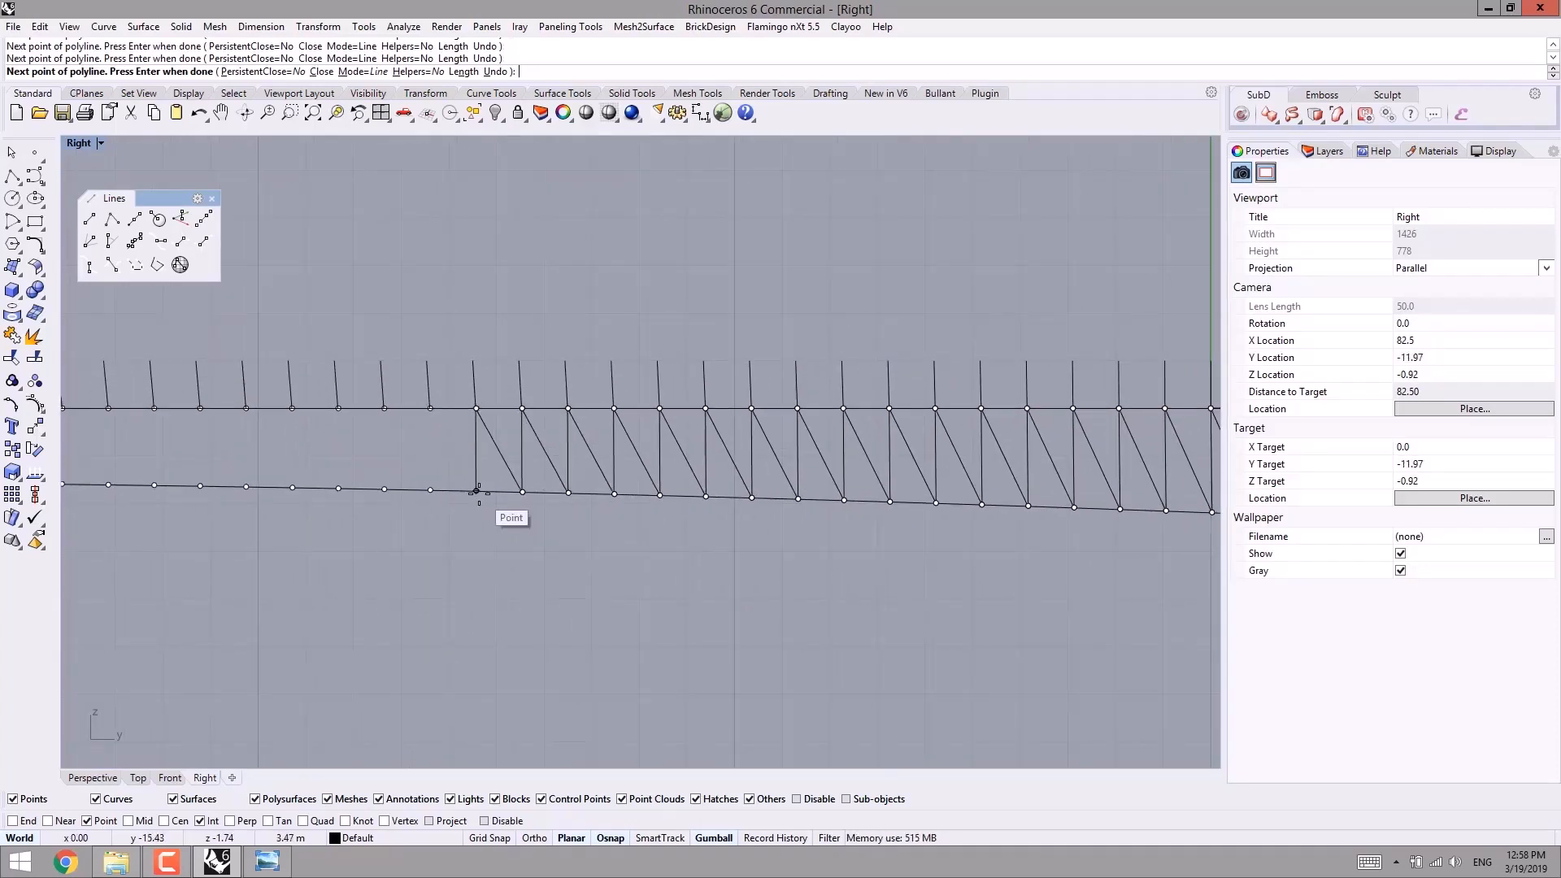
click(433, 409)
click(431, 490)
click(385, 409)
click(385, 489)
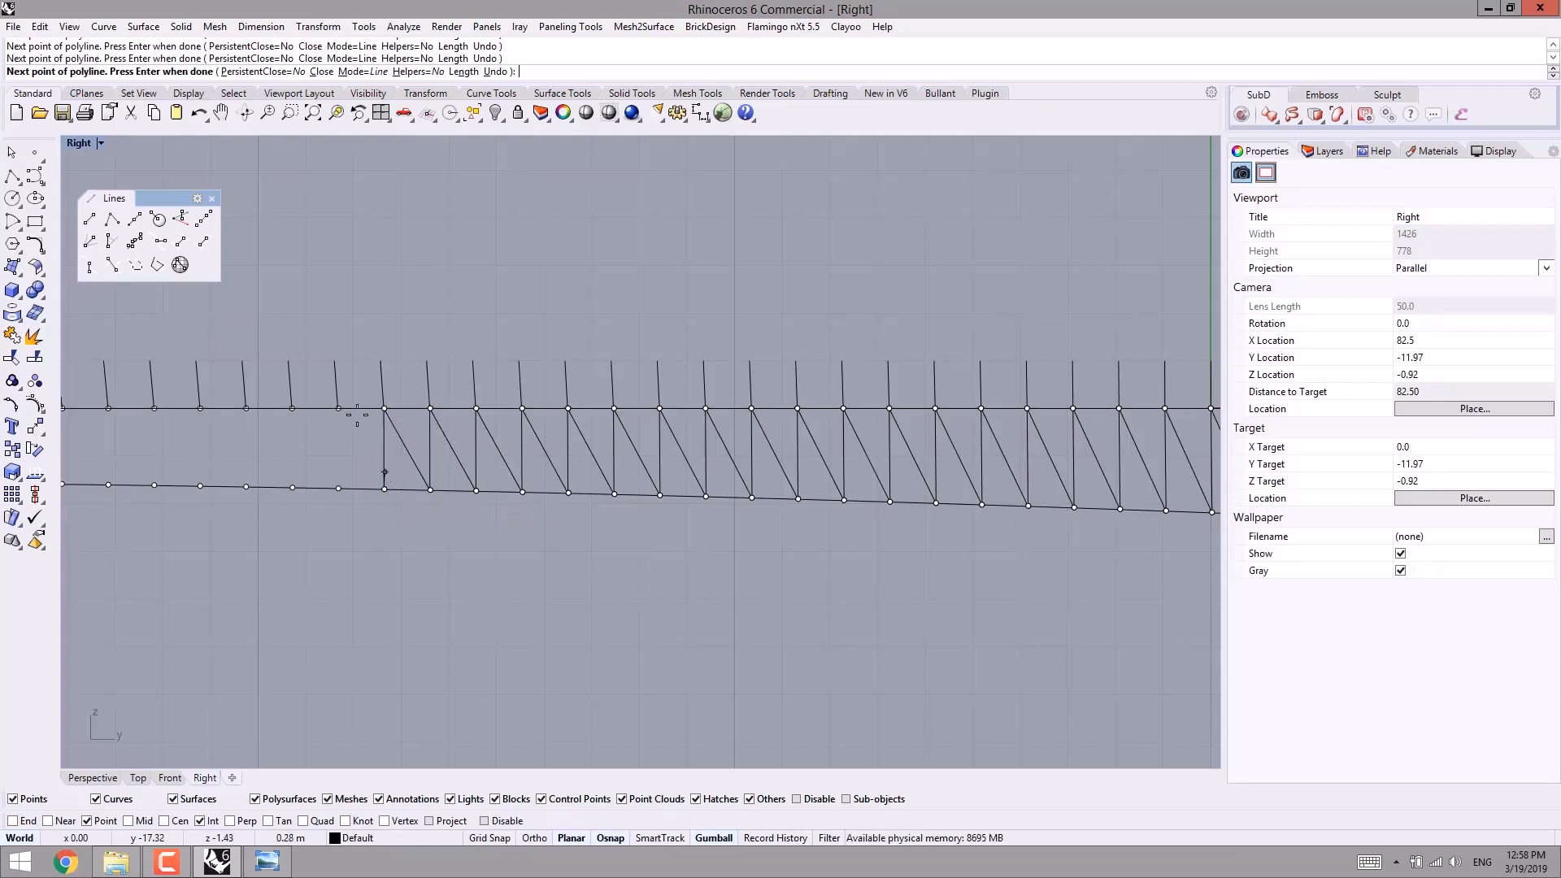
click(339, 408)
click(338, 488)
click(246, 408)
click(247, 487)
- Zigzag the polyline through the remaining division point pairs and finish it at the beam curve's end
right_drag(291, 490, 612, 496)
click(522, 415)
click(522, 493)
click(476, 415)
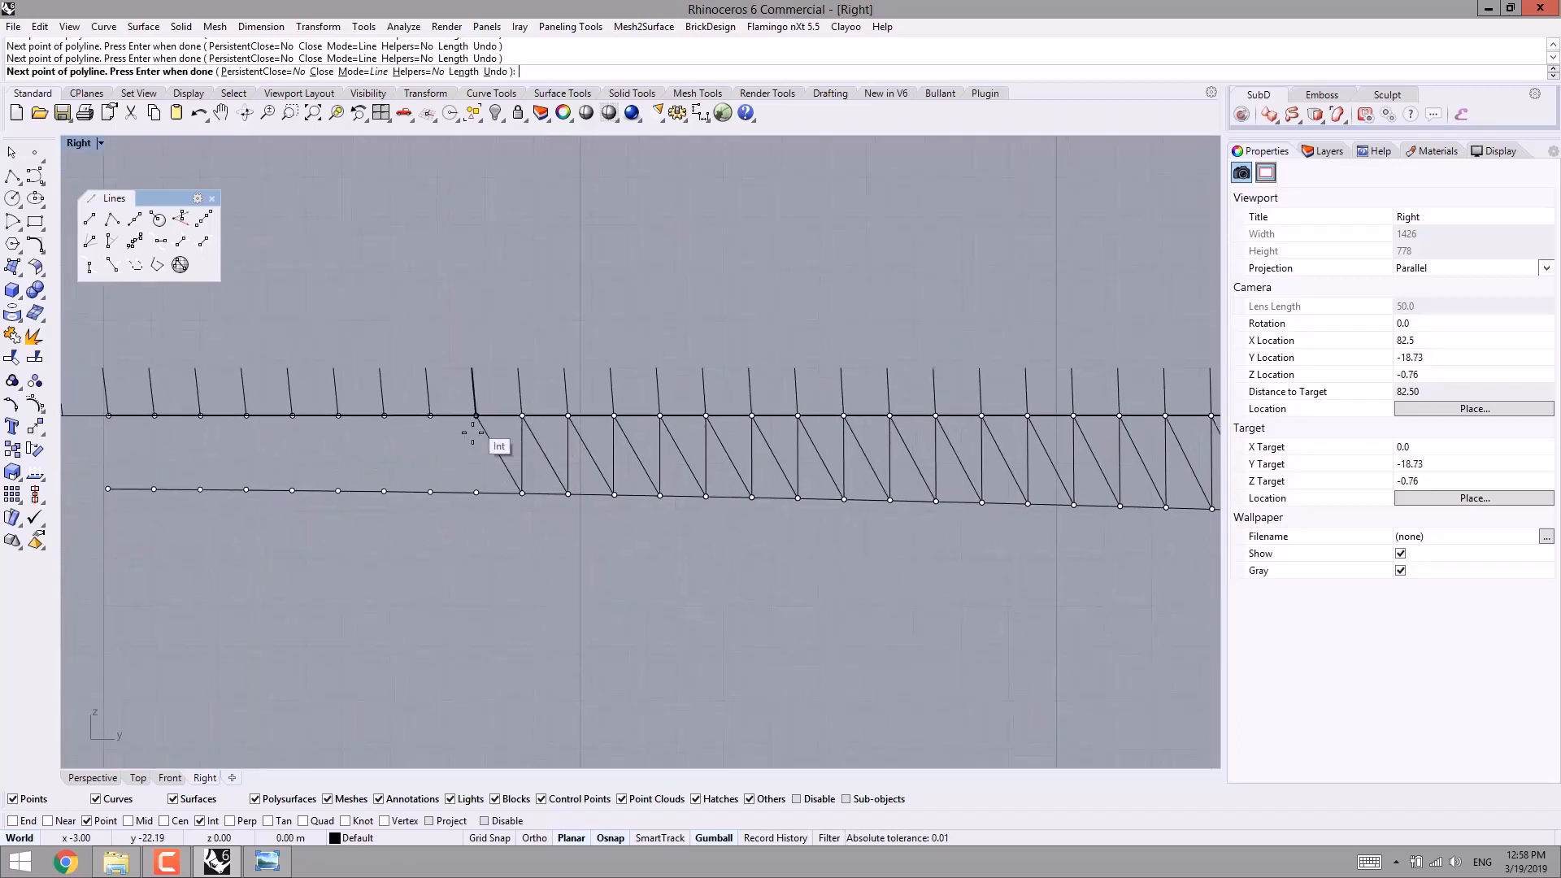
click(476, 492)
click(430, 491)
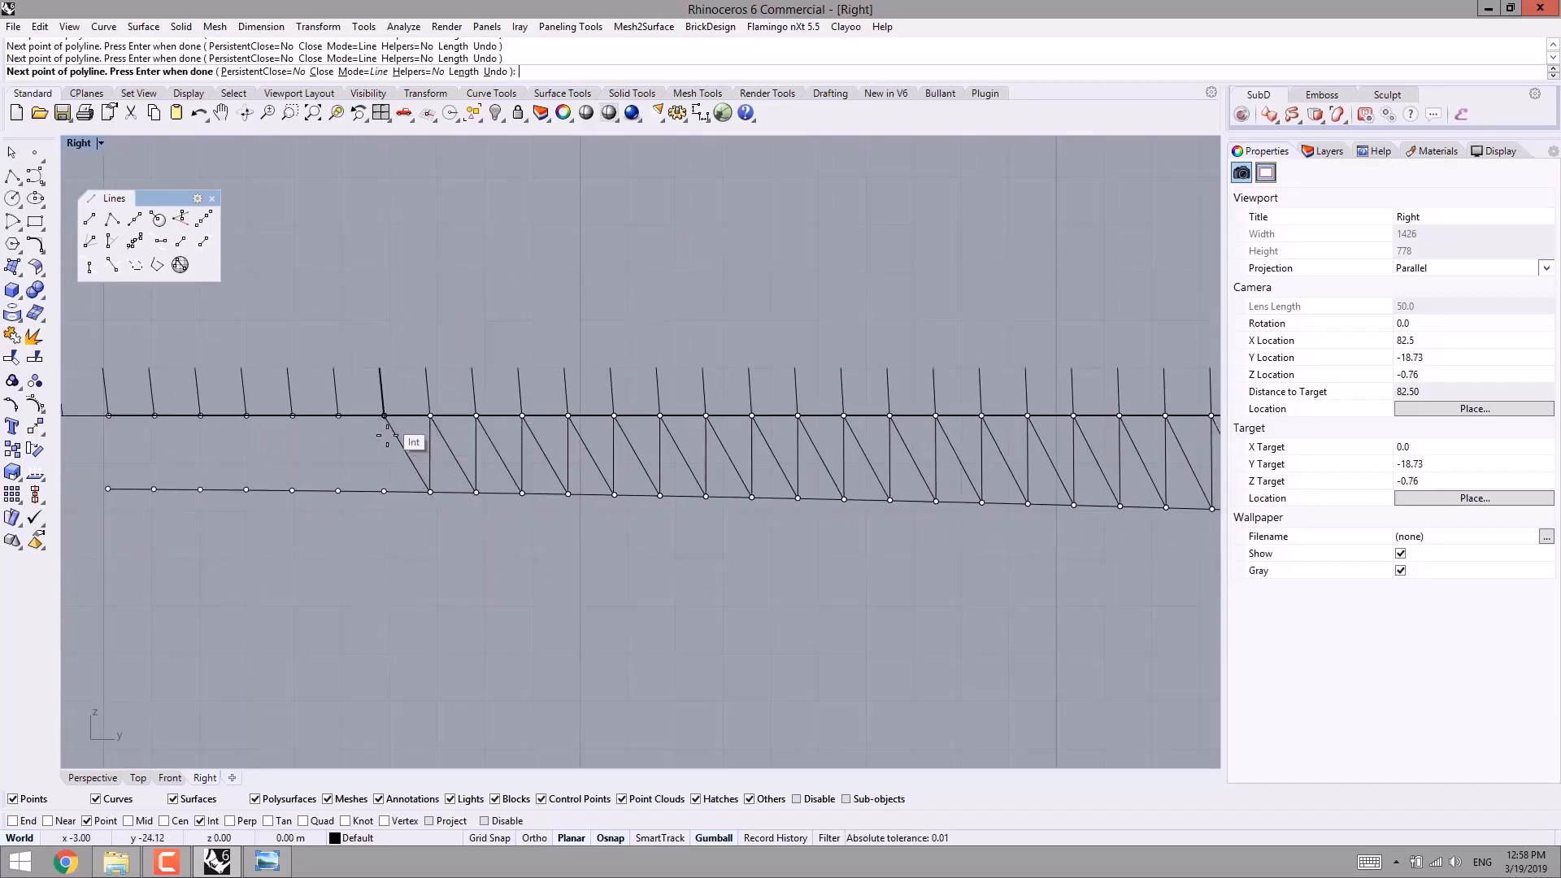
click(384, 416)
click(338, 416)
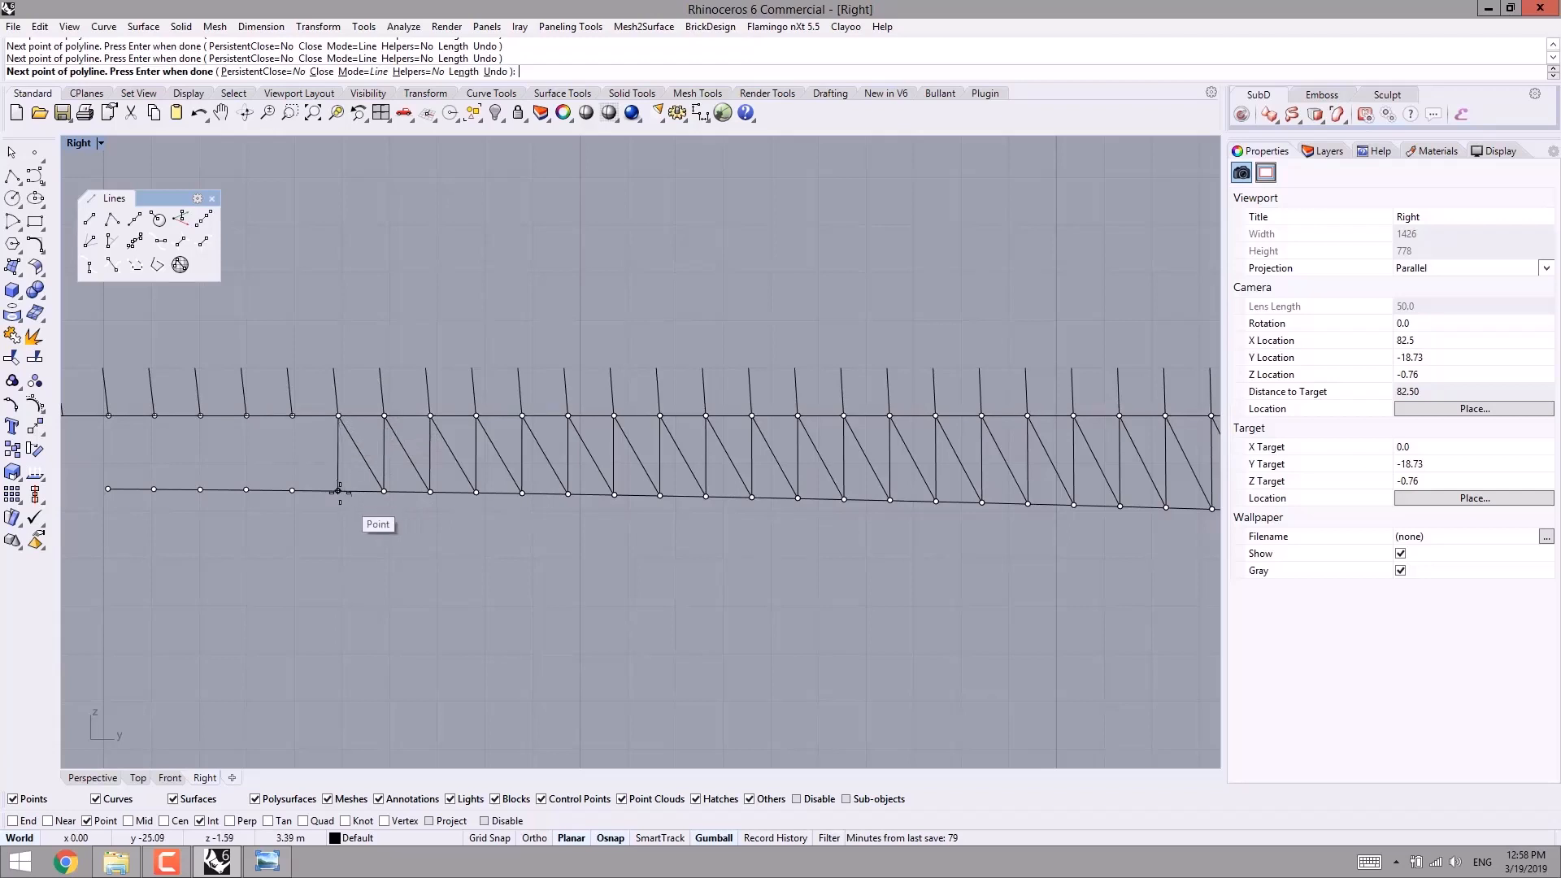
click(292, 416)
click(246, 415)
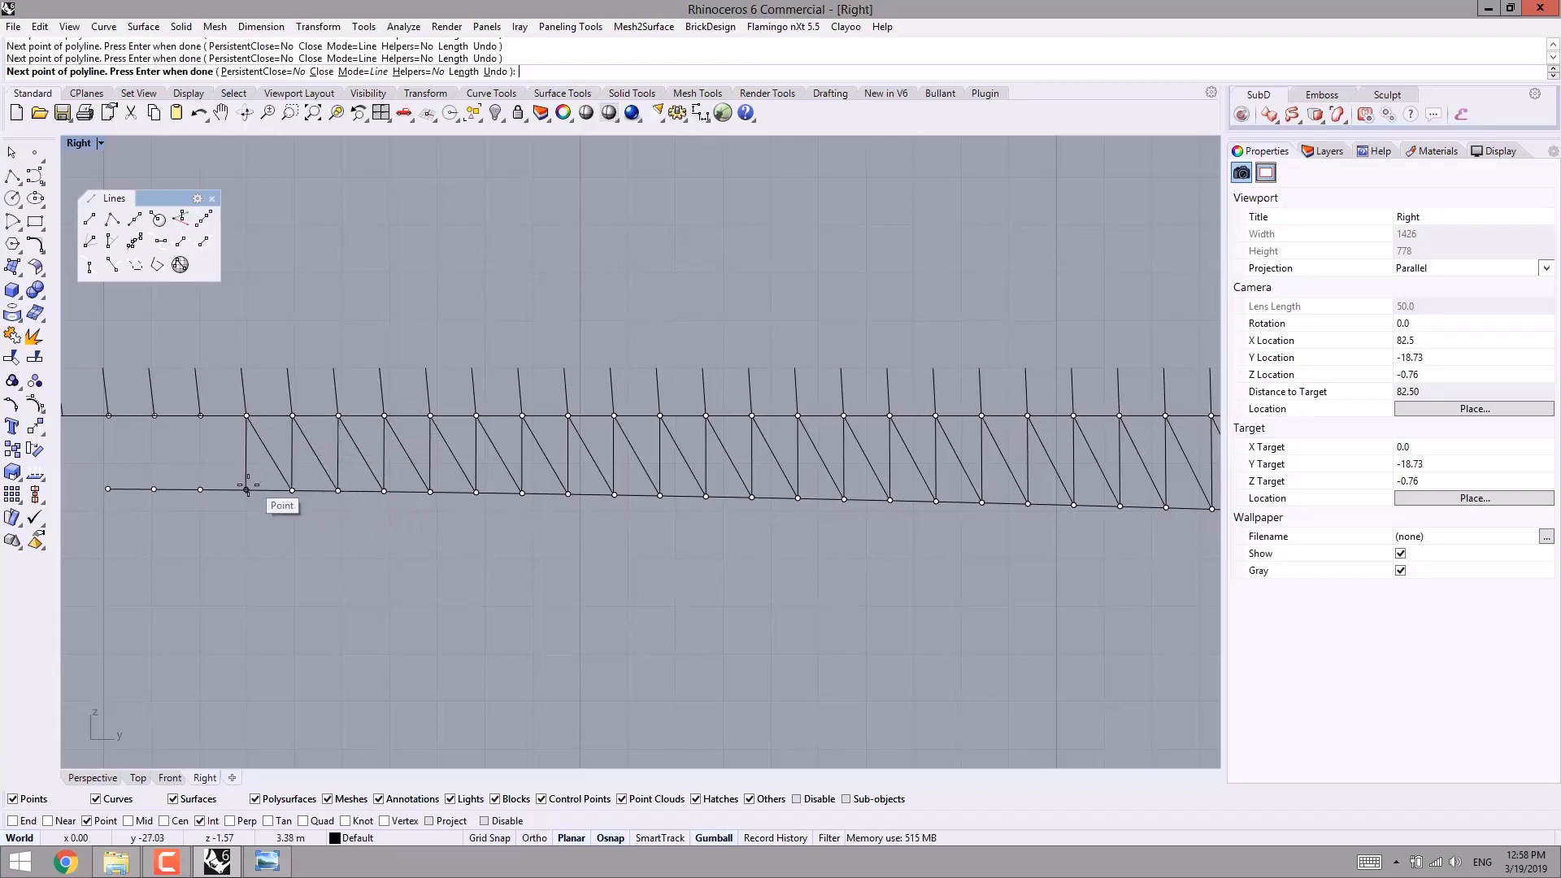
click(246, 491)
click(200, 415)
click(154, 415)
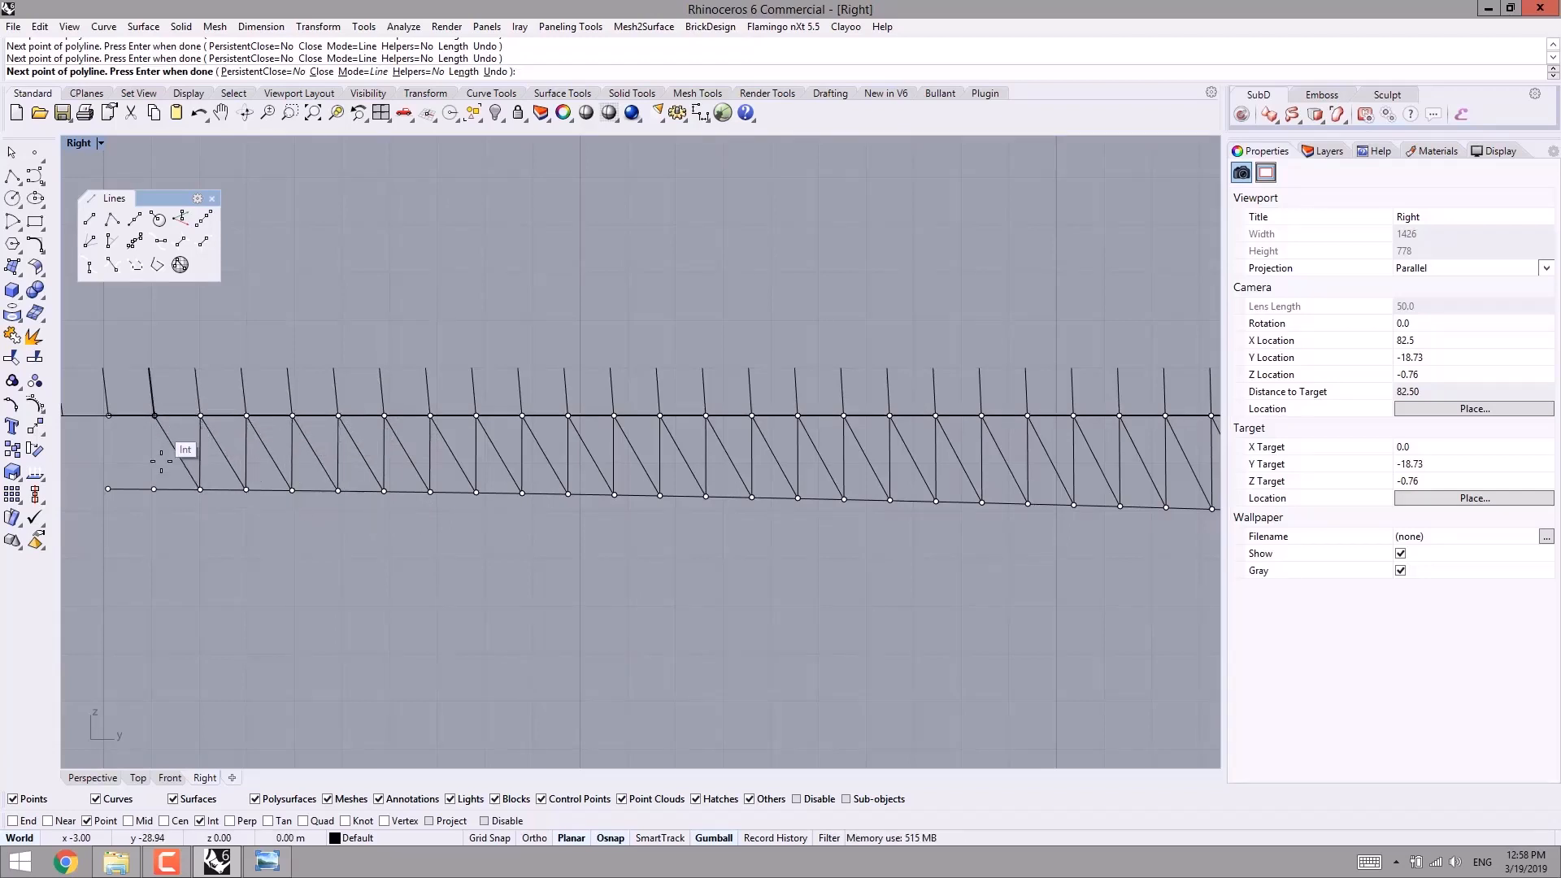
click(155, 489)
click(108, 415)
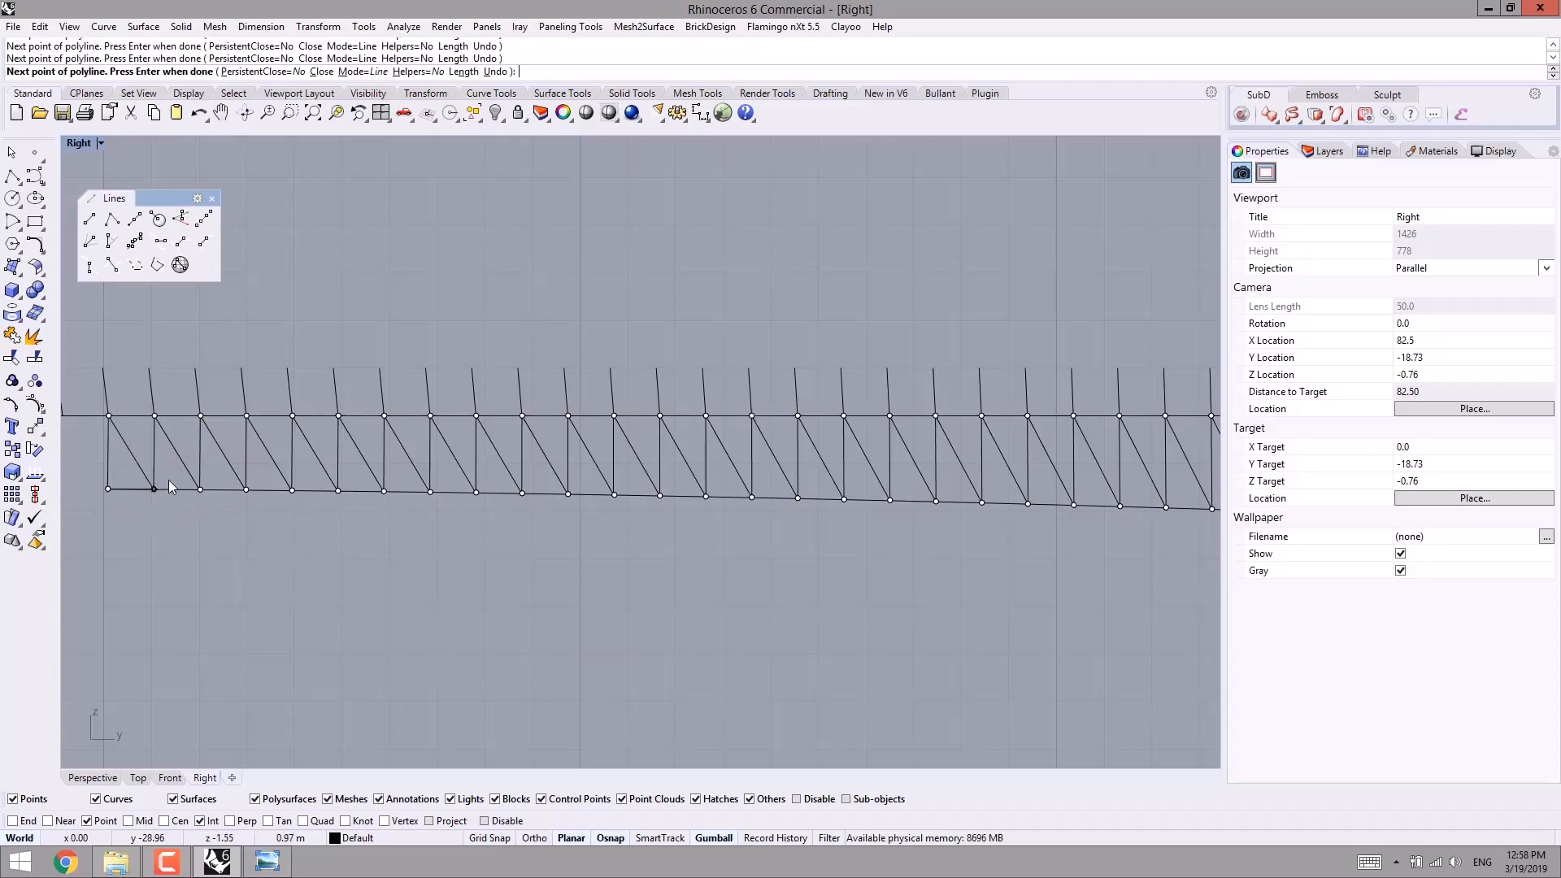
key(Return)
- In the Perspective view, mirror a copy of the zigzag bracing polyline along the deck's length about the origin (0)
scroll(174, 487, down, 5)
click(80, 778)
right_drag(271, 668, 615, 497)
click(615, 497)
right_drag(714, 447, 612, 321)
text(mirror)
key(Return)
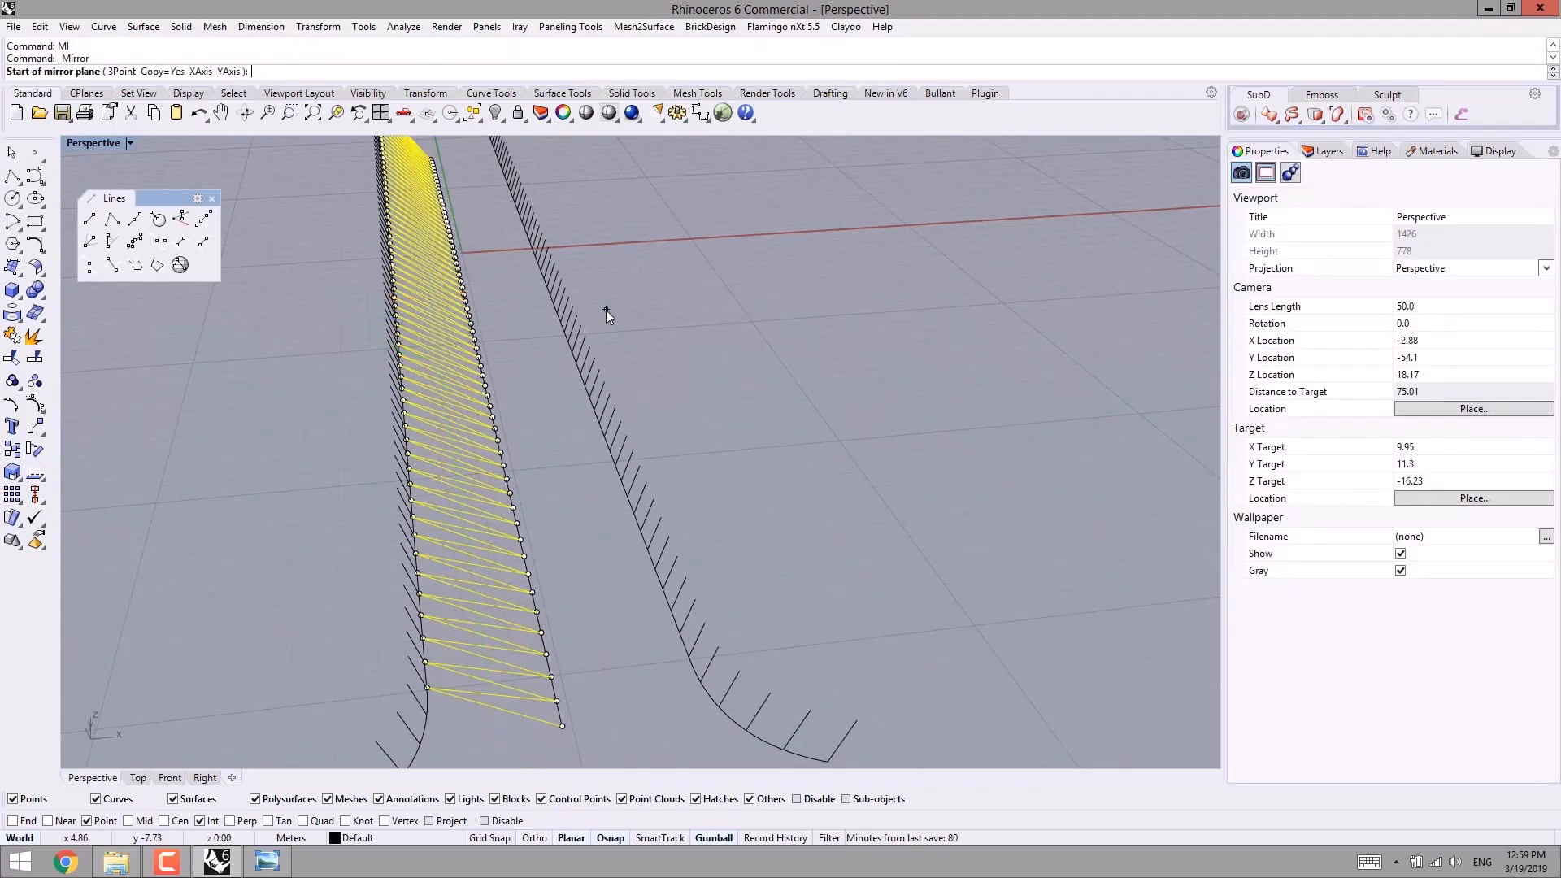
text(0)
key(Return)
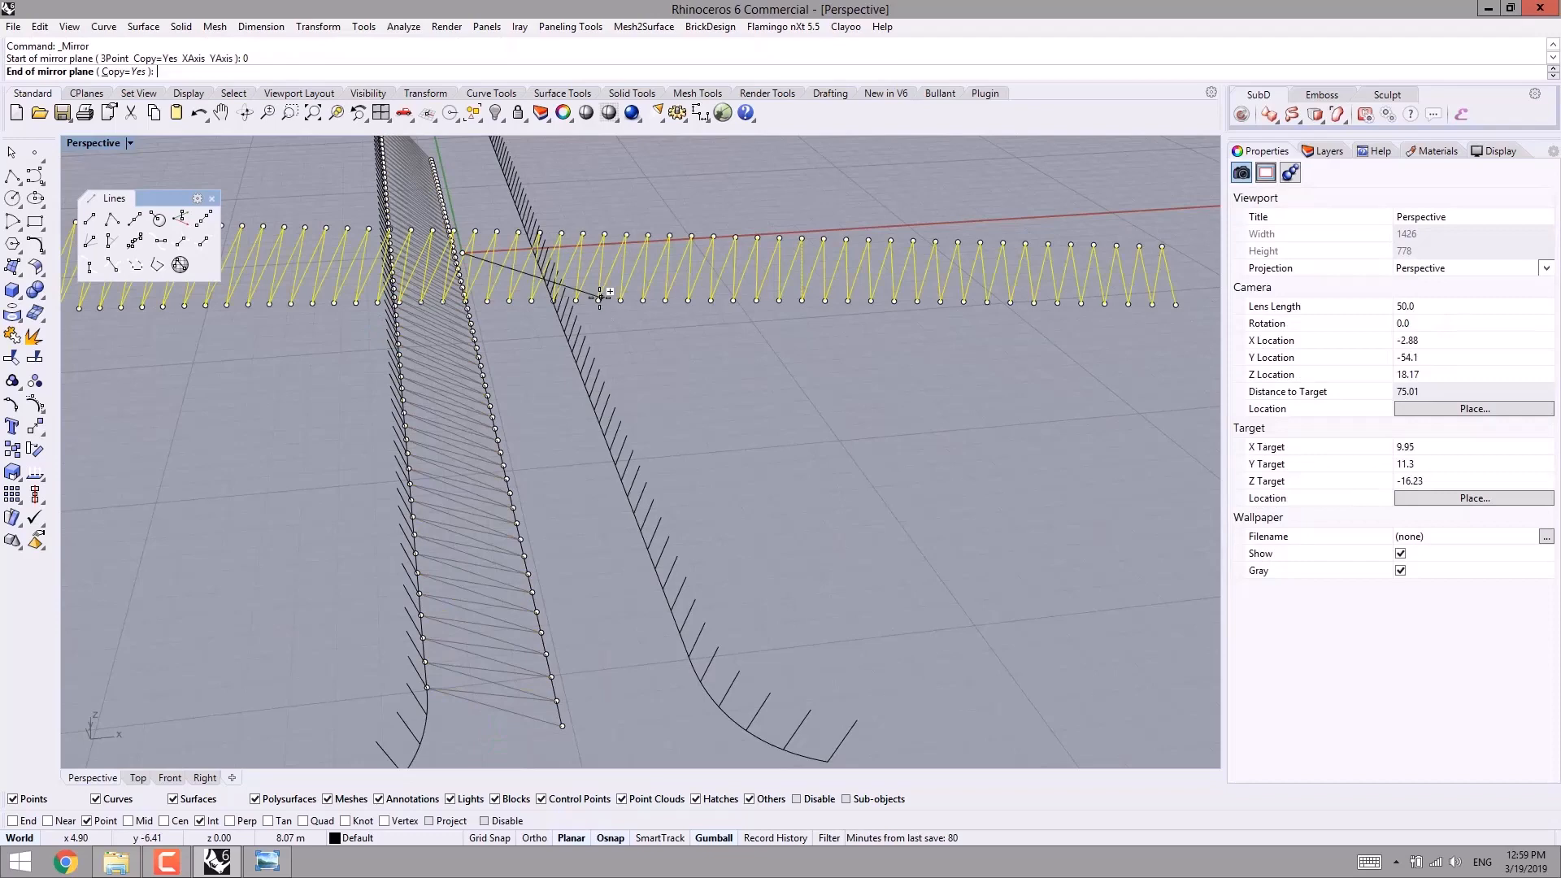
scroll(599, 295, down, 2)
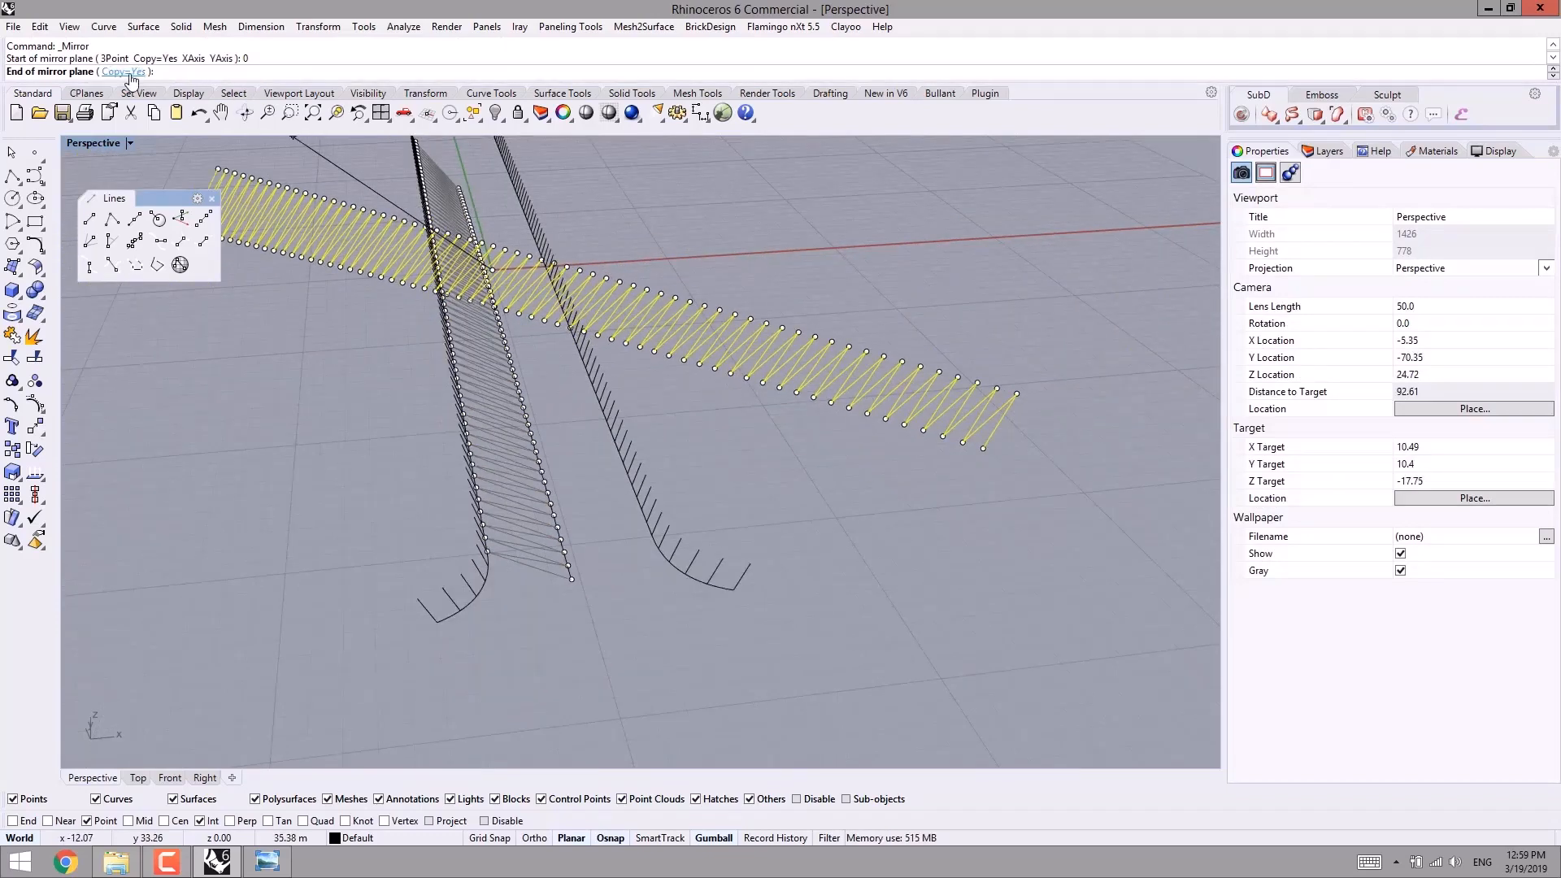
shift+click(585, 668)
right_drag(676, 673, 657, 612)
click(656, 611)
- Group the original and mirrored zigzag bracing polylines and hide the group
scroll(492, 345, up, 2)
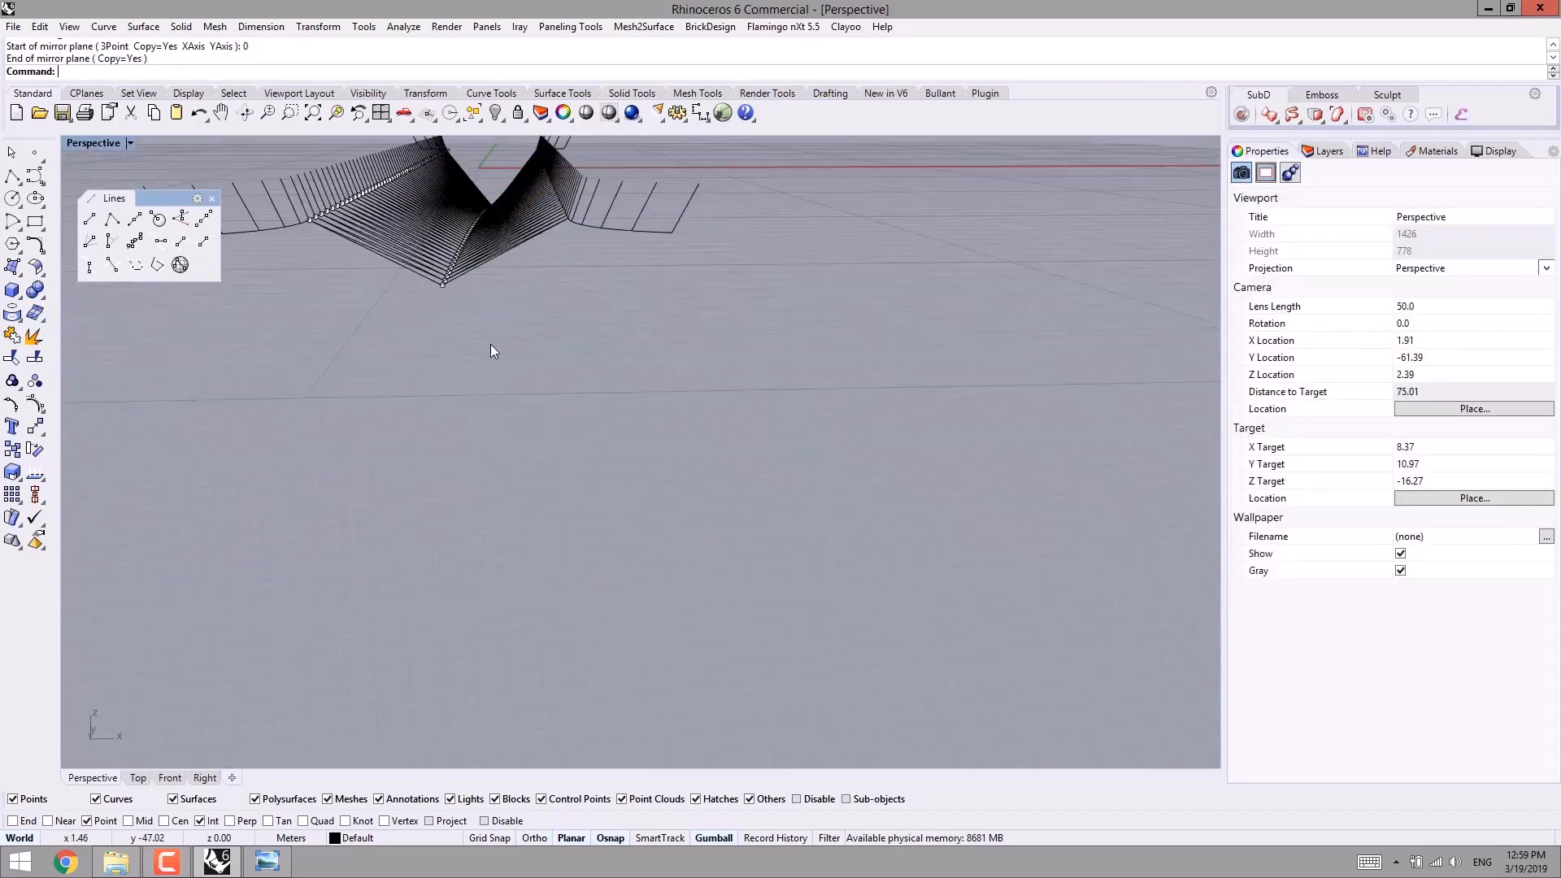
scroll(491, 347, up, 4)
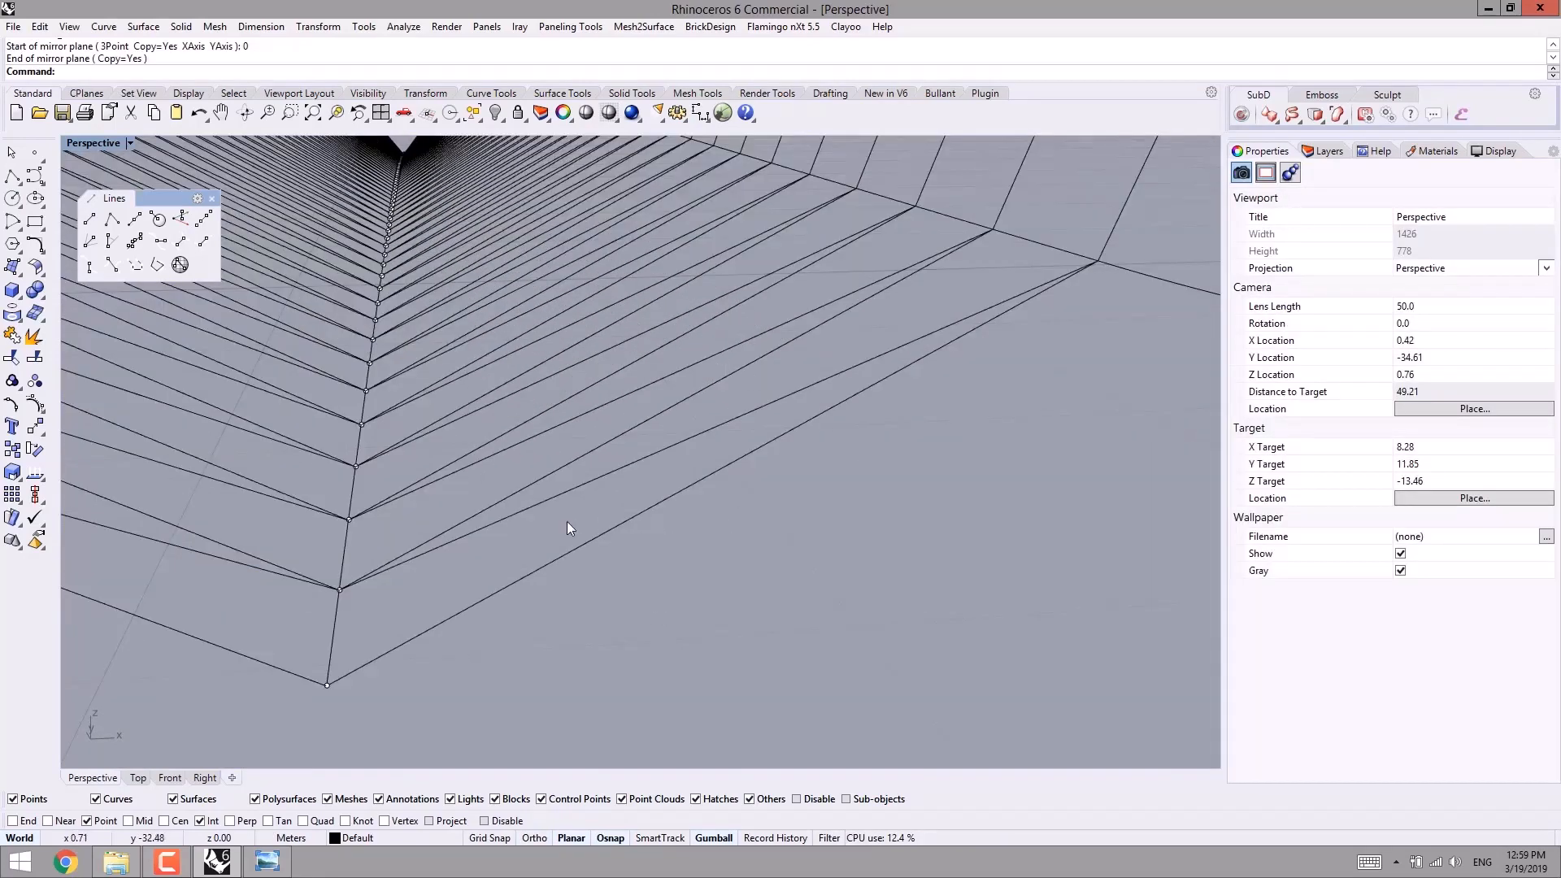
scroll(567, 527, down, 5)
click(626, 474)
shift+click(714, 469)
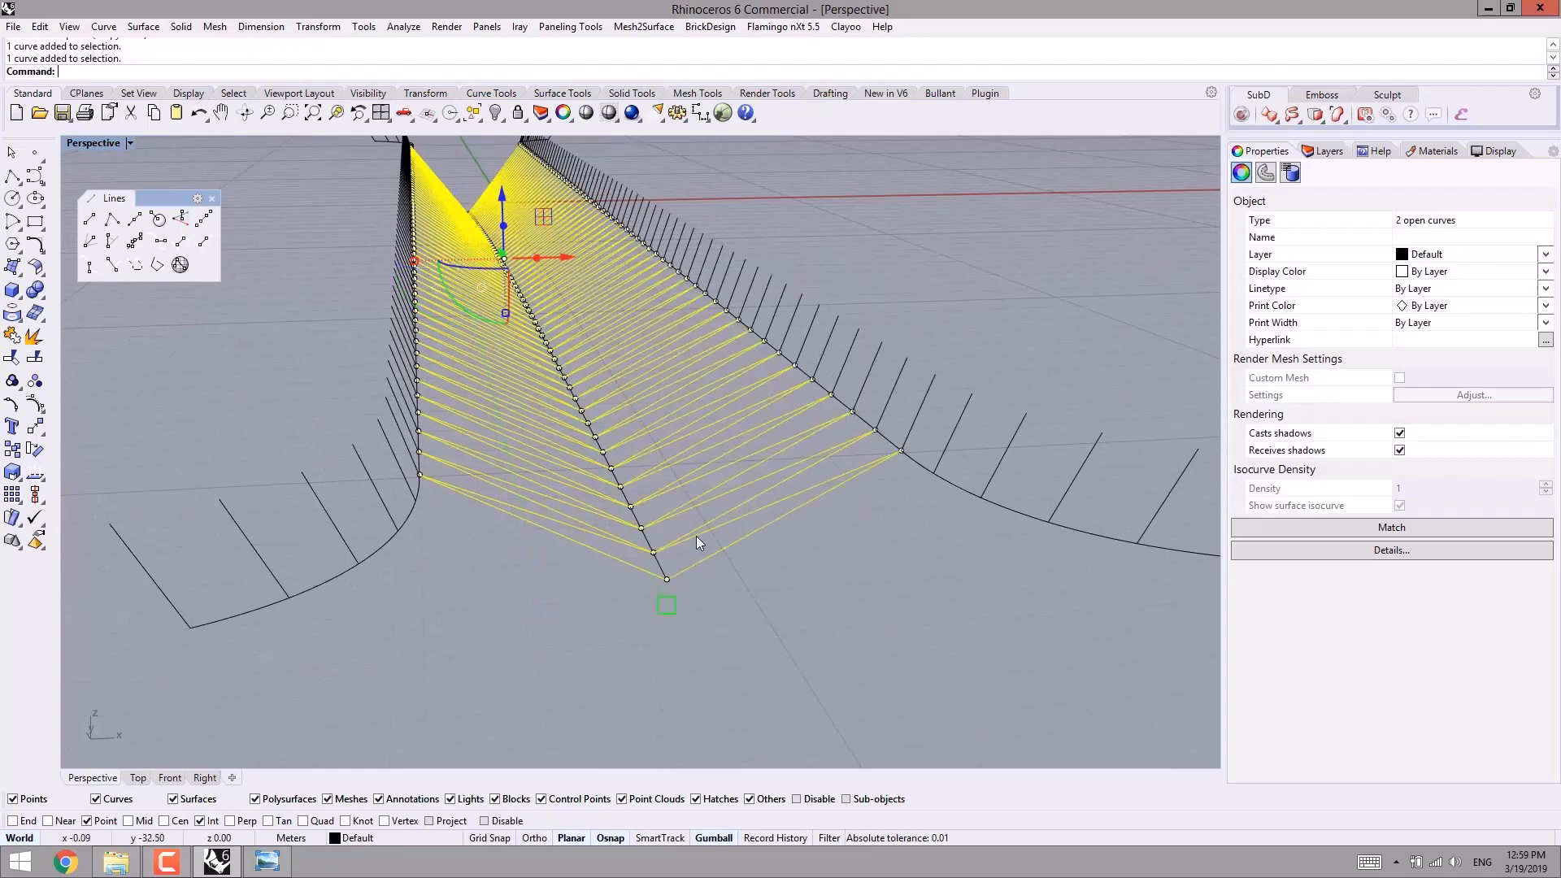
right_drag(696, 535, 680, 535)
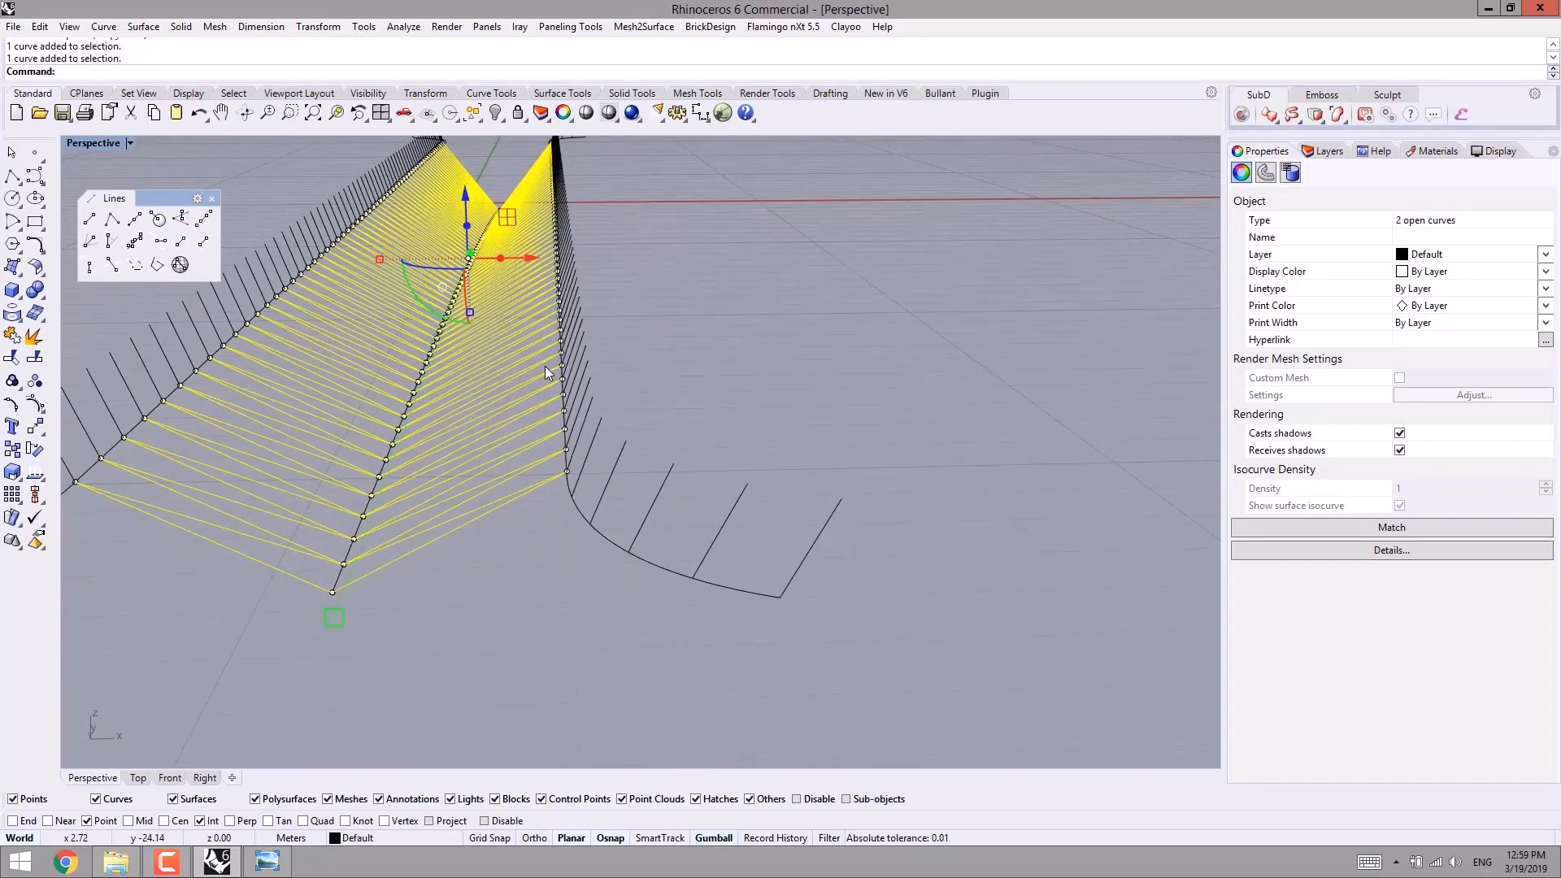
key(ctrl+g)
right_drag(491, 461, 683, 356)
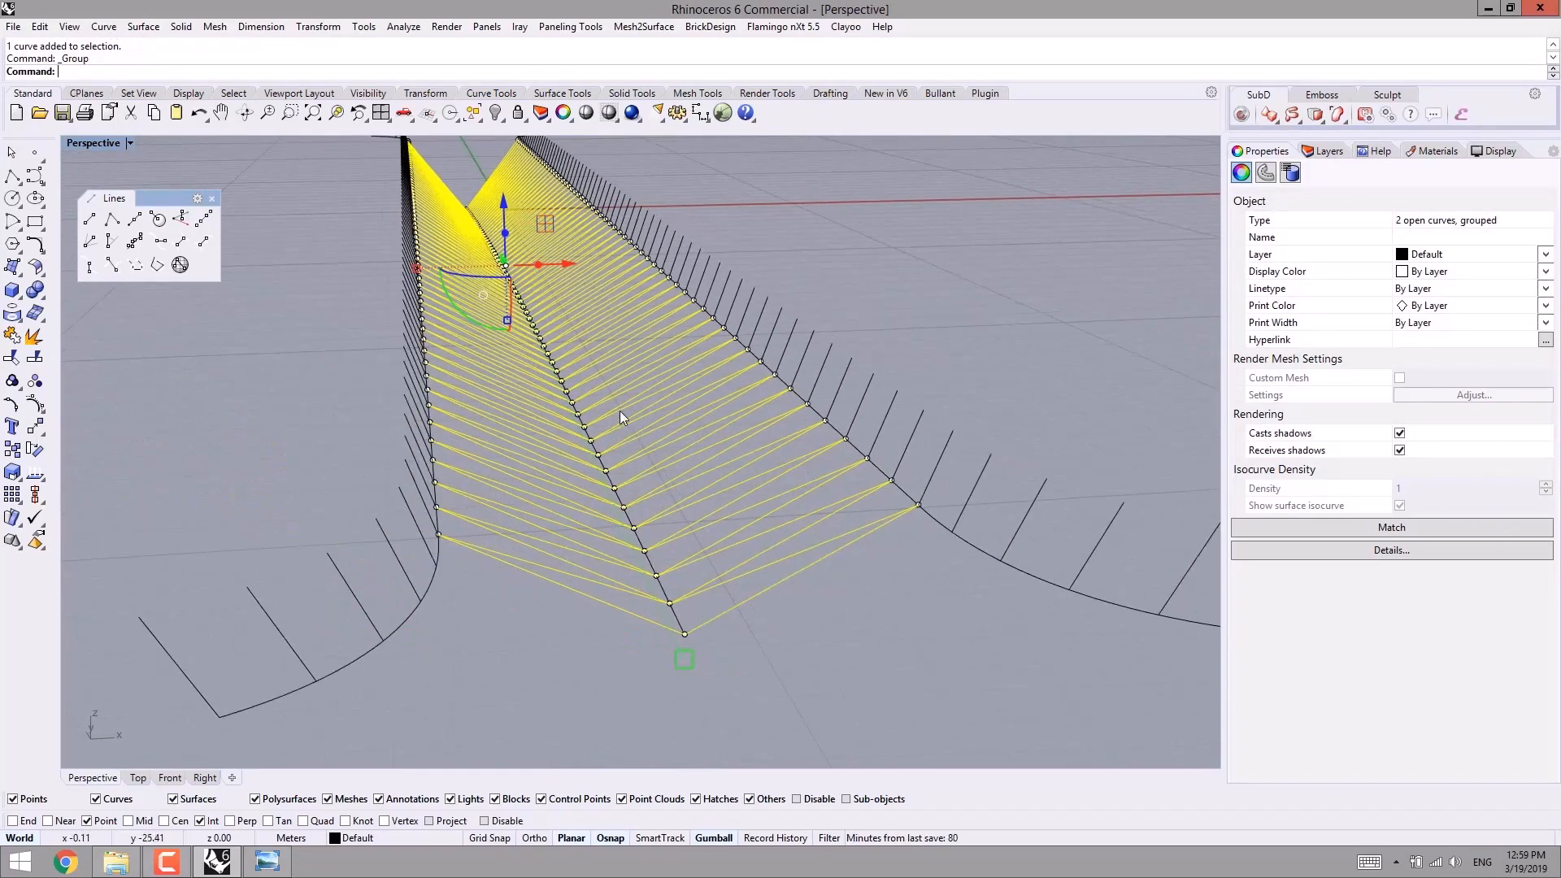
key(ctrl+h)
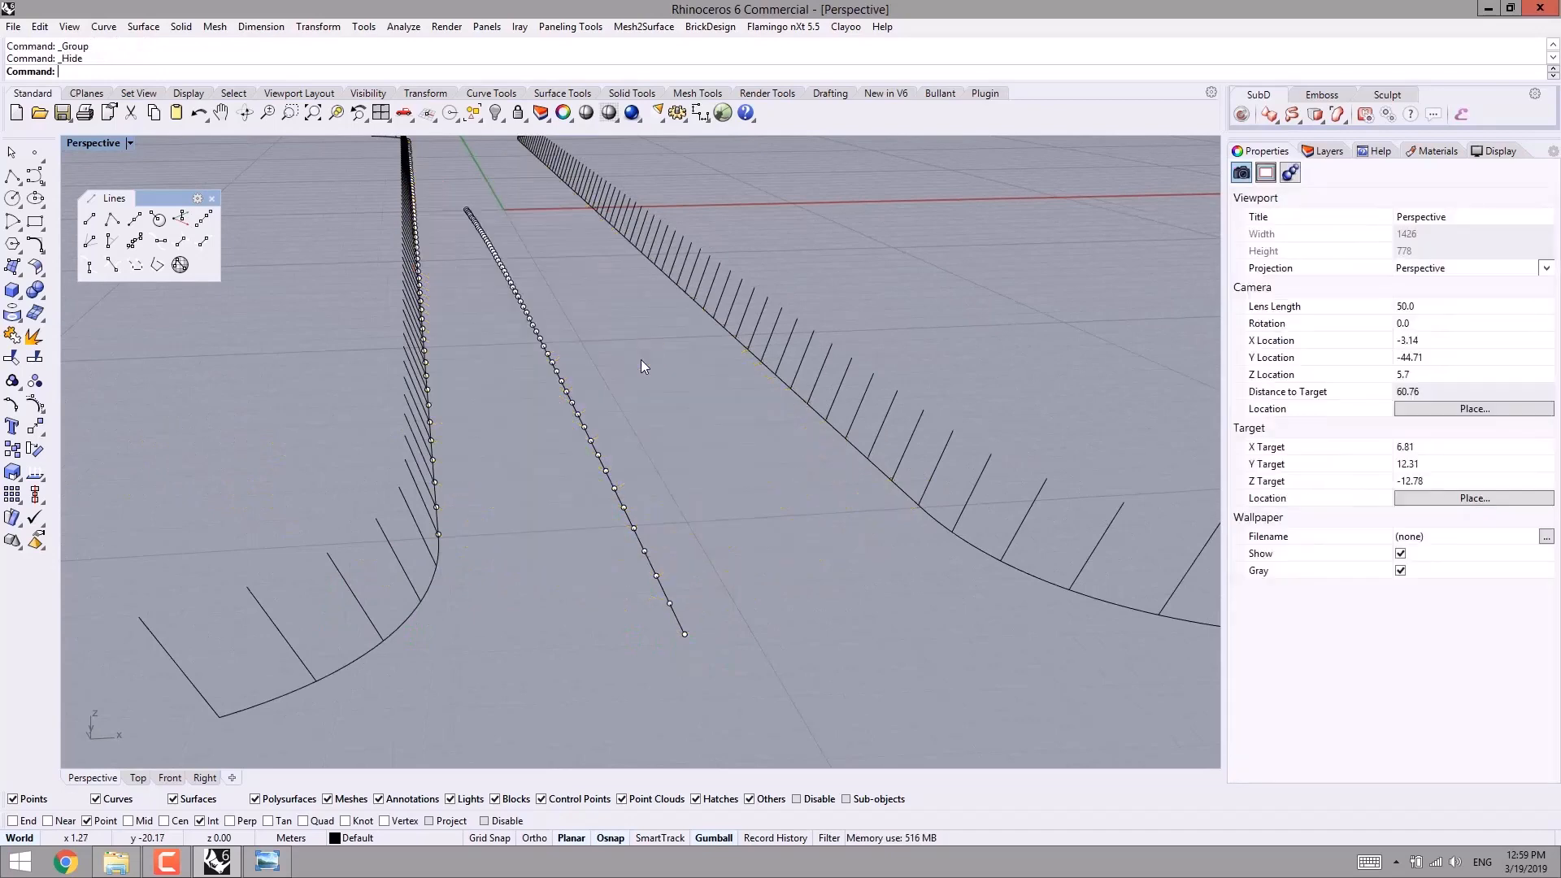
- Draw a straight cross line between the two deck edges at the end division point of the deck's straight part
right_drag(641, 359, 540, 545)
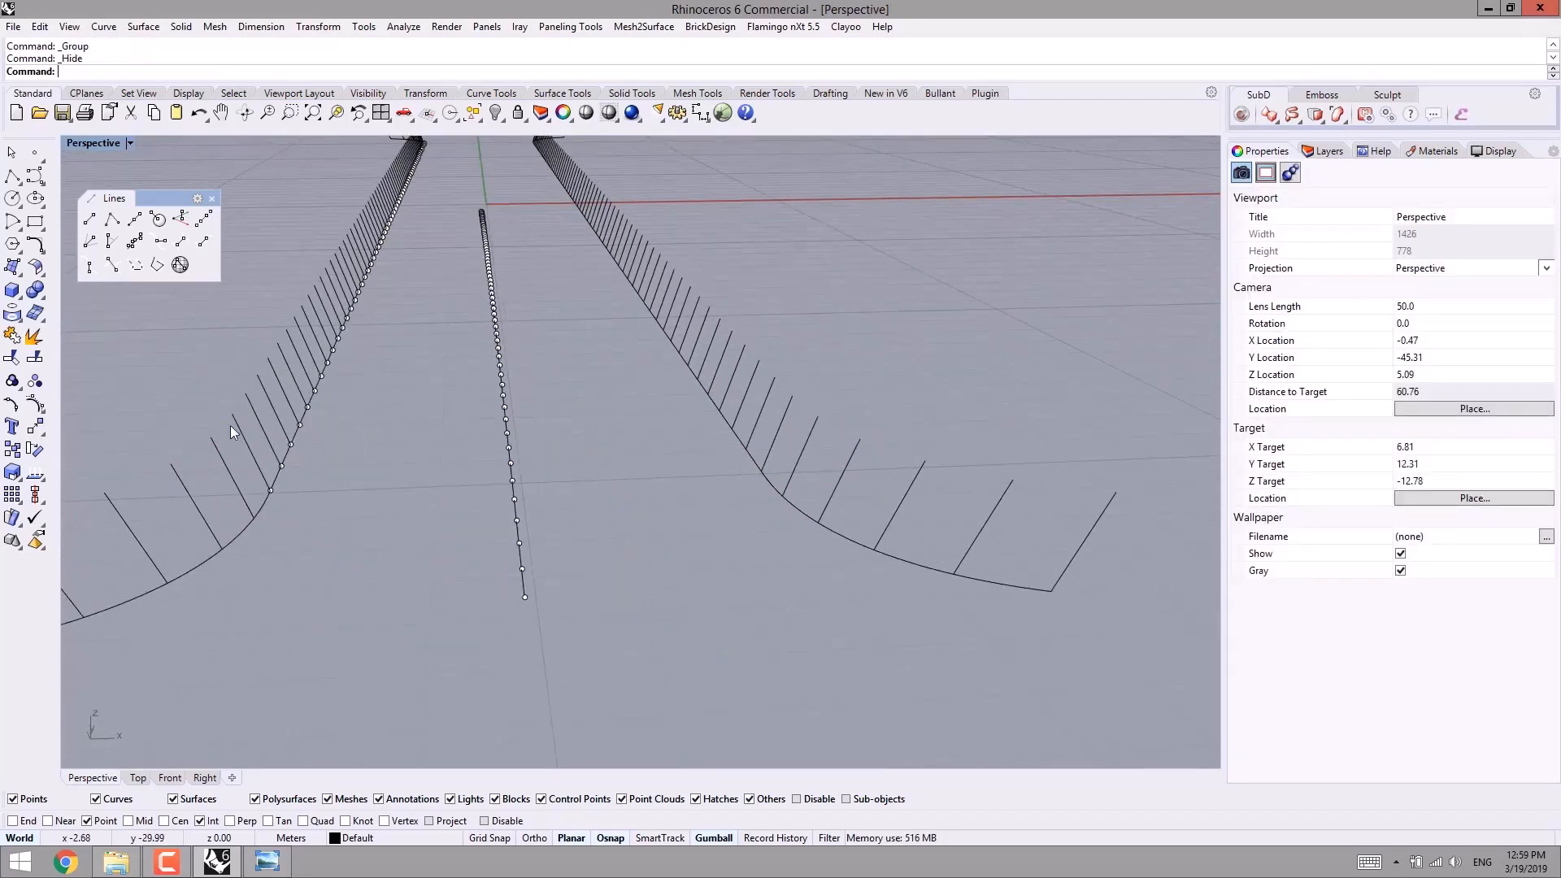
click(88, 220)
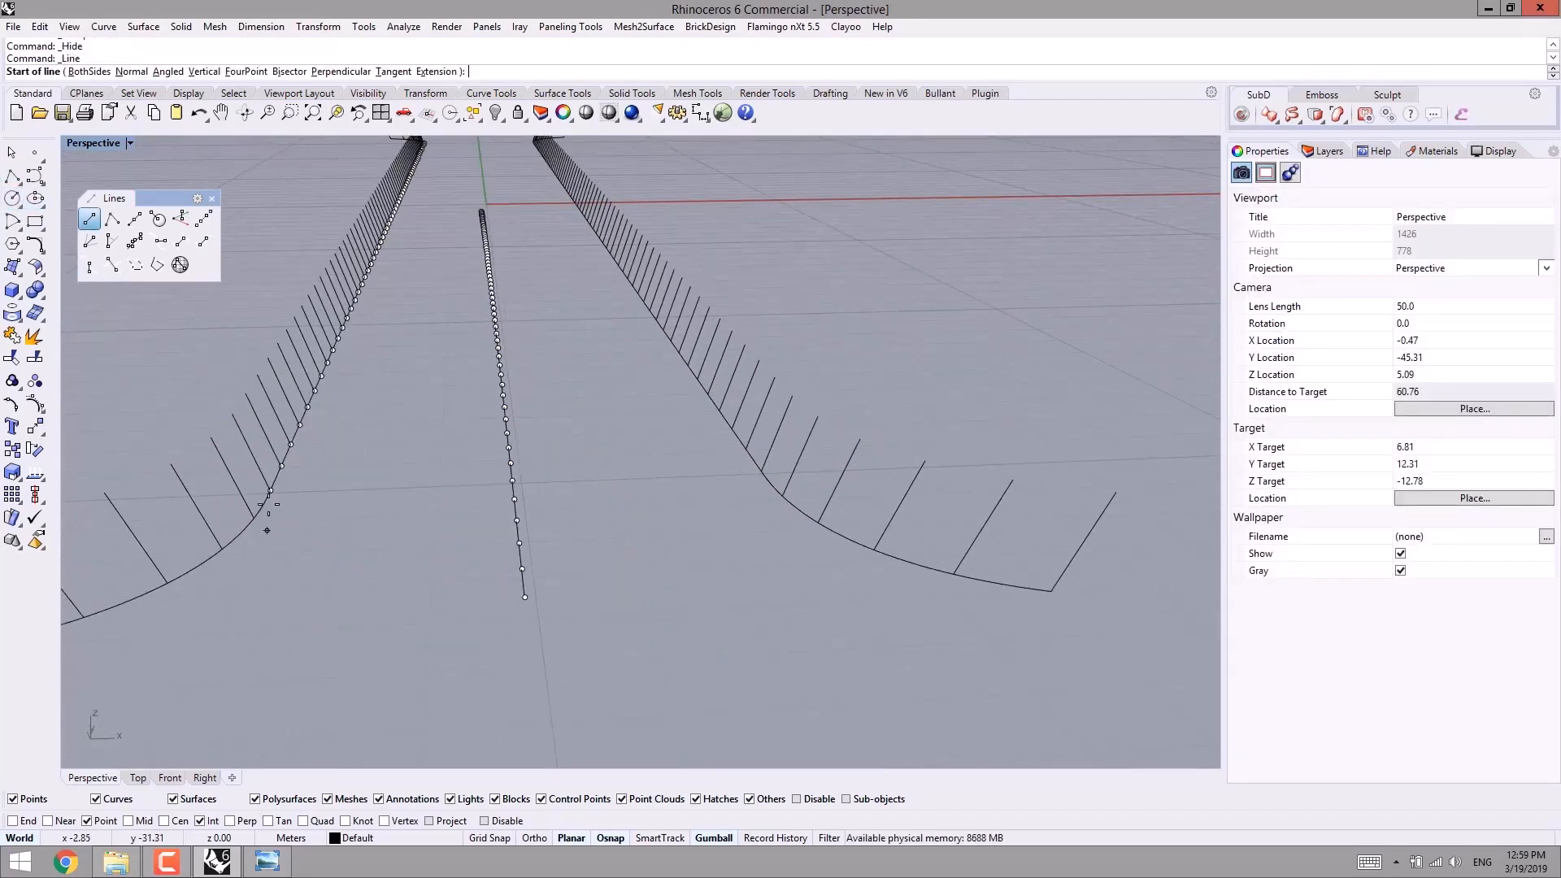
click(270, 490)
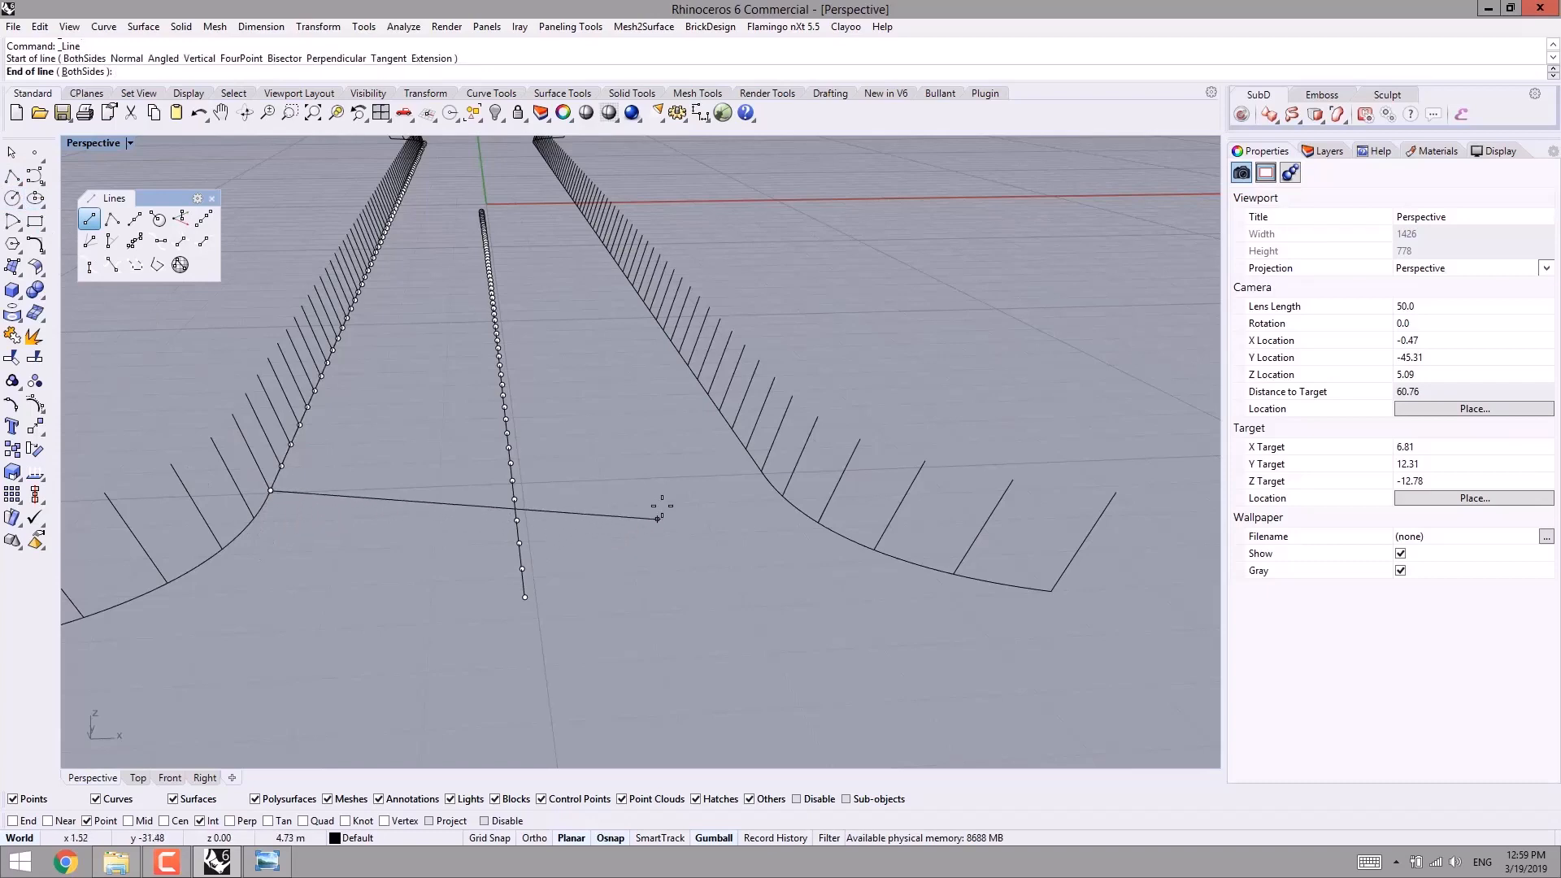
shift+click(761, 472)
right_click(755, 478)
right_drag(528, 520, 597, 556)
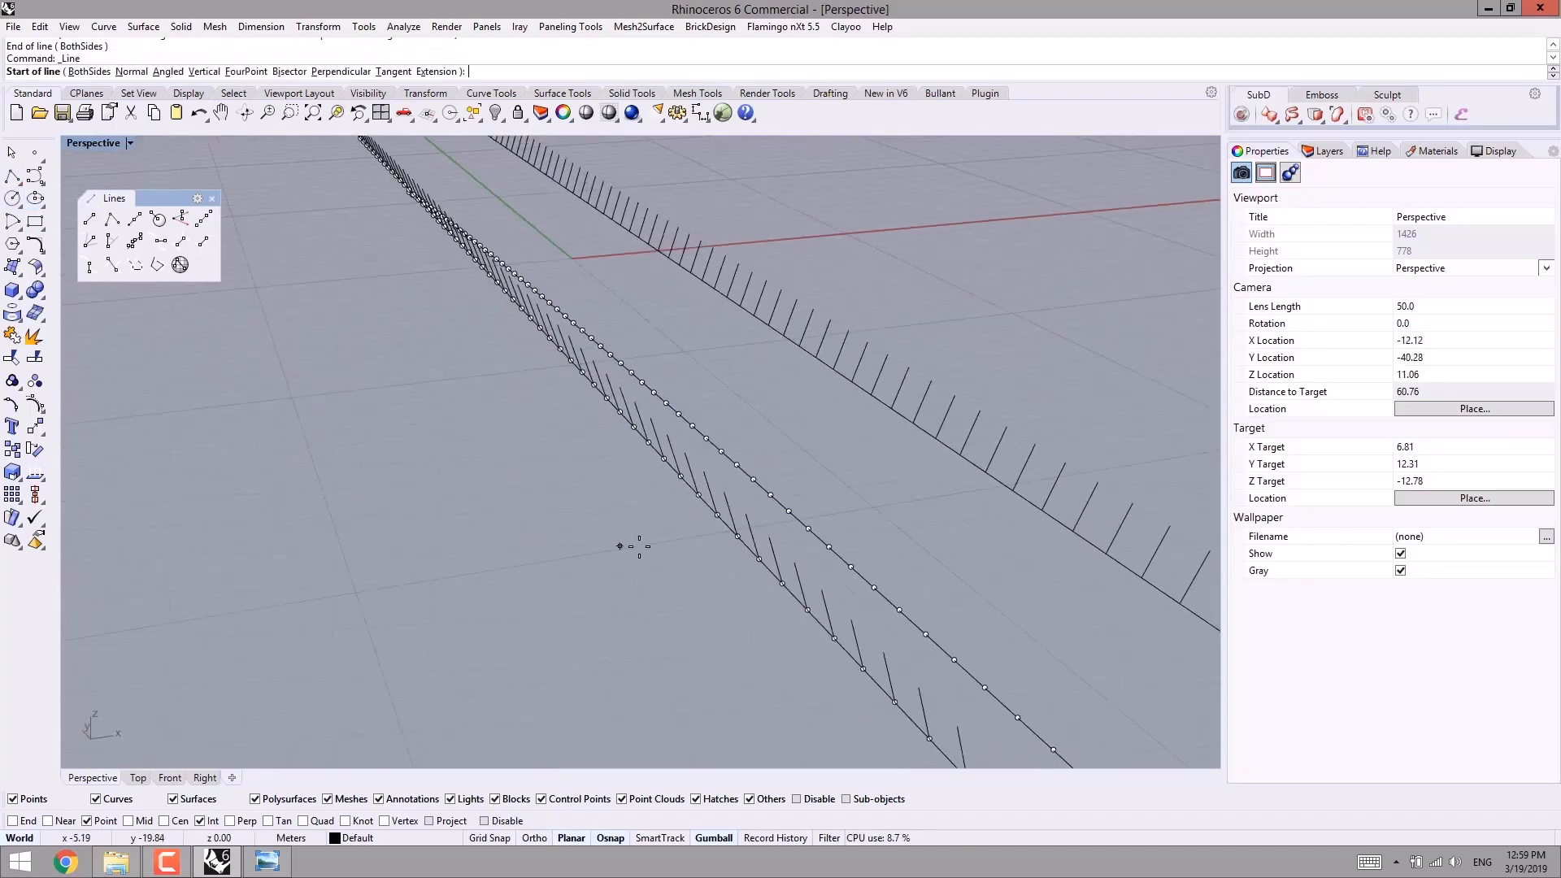
scroll(638, 542, down, 6)
key(Escape)
- Copy the deck's end cross line from its edge endpoint to the next rib intersection along the deck edge
scroll(663, 502, up, 4)
shift+right_drag(489, 308, 496, 337)
click(681, 599)
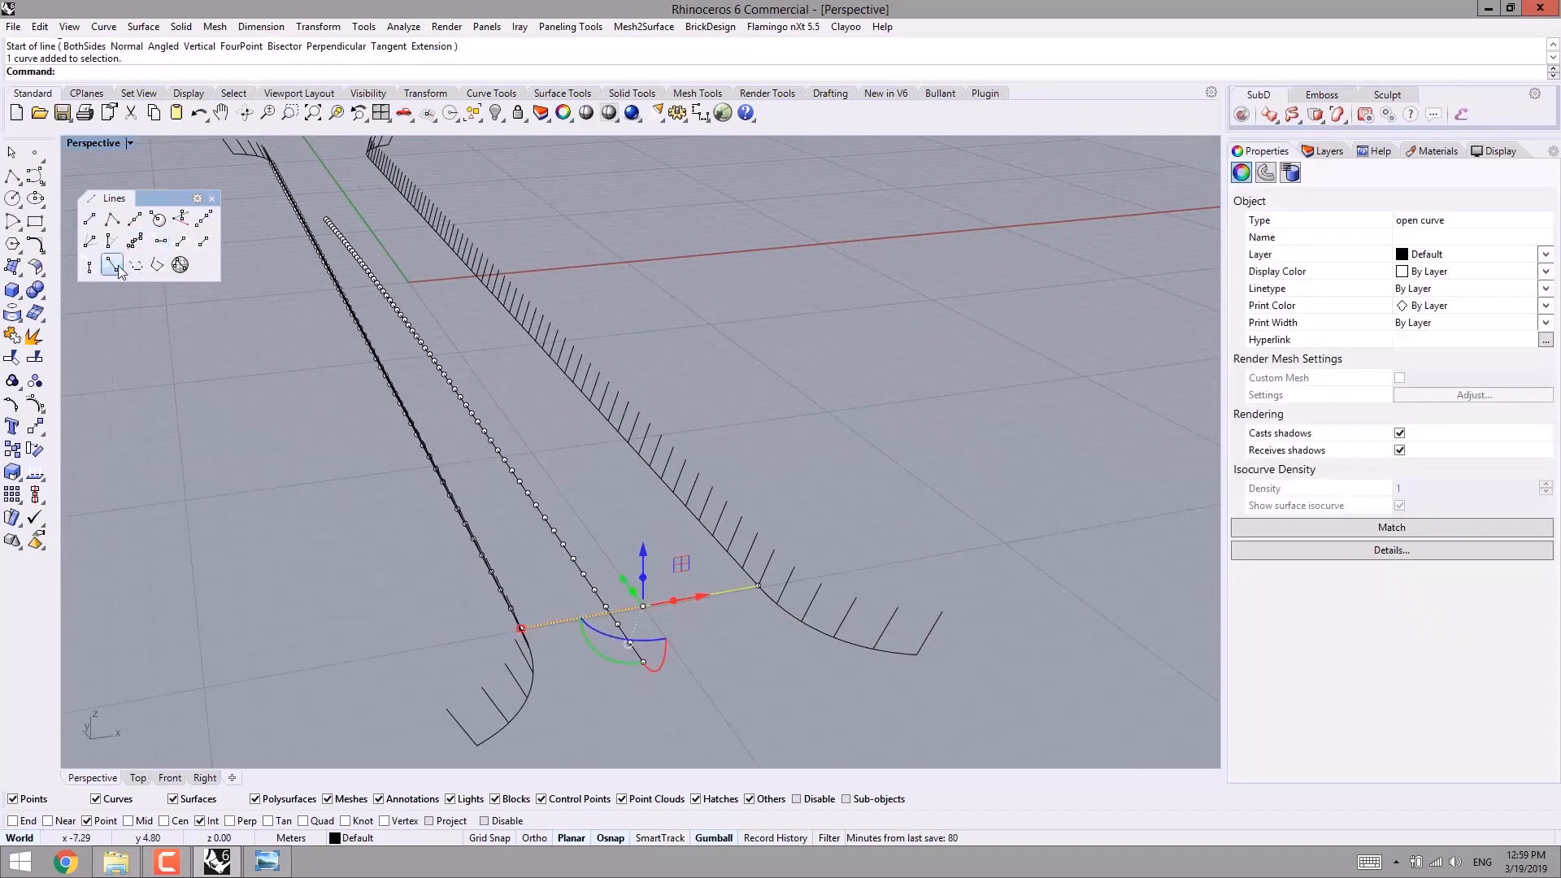
click(12, 450)
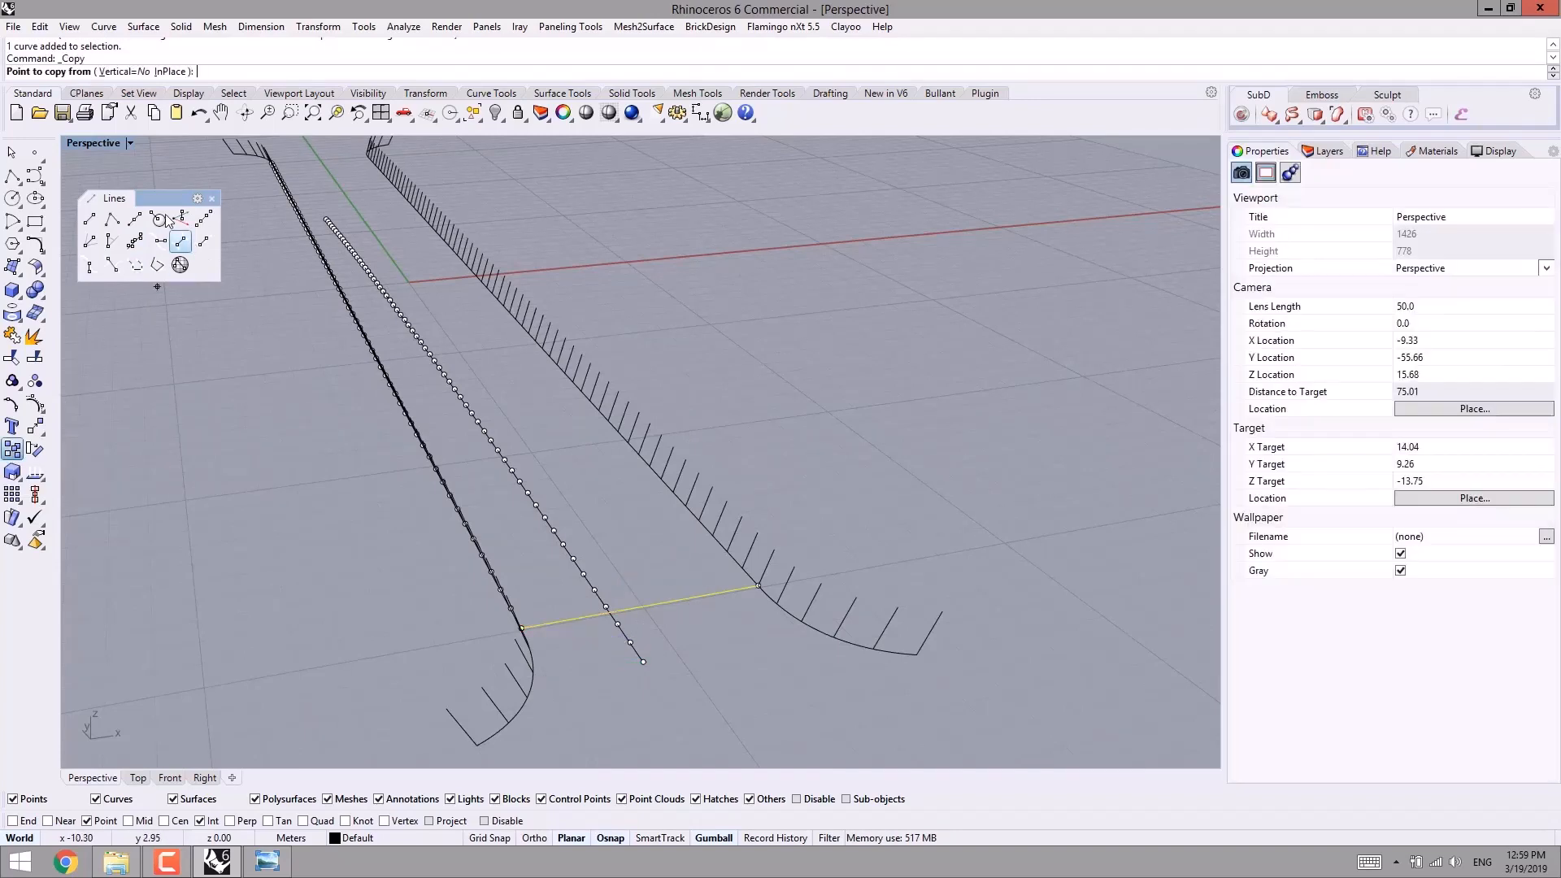
scroll(715, 617, up, 5)
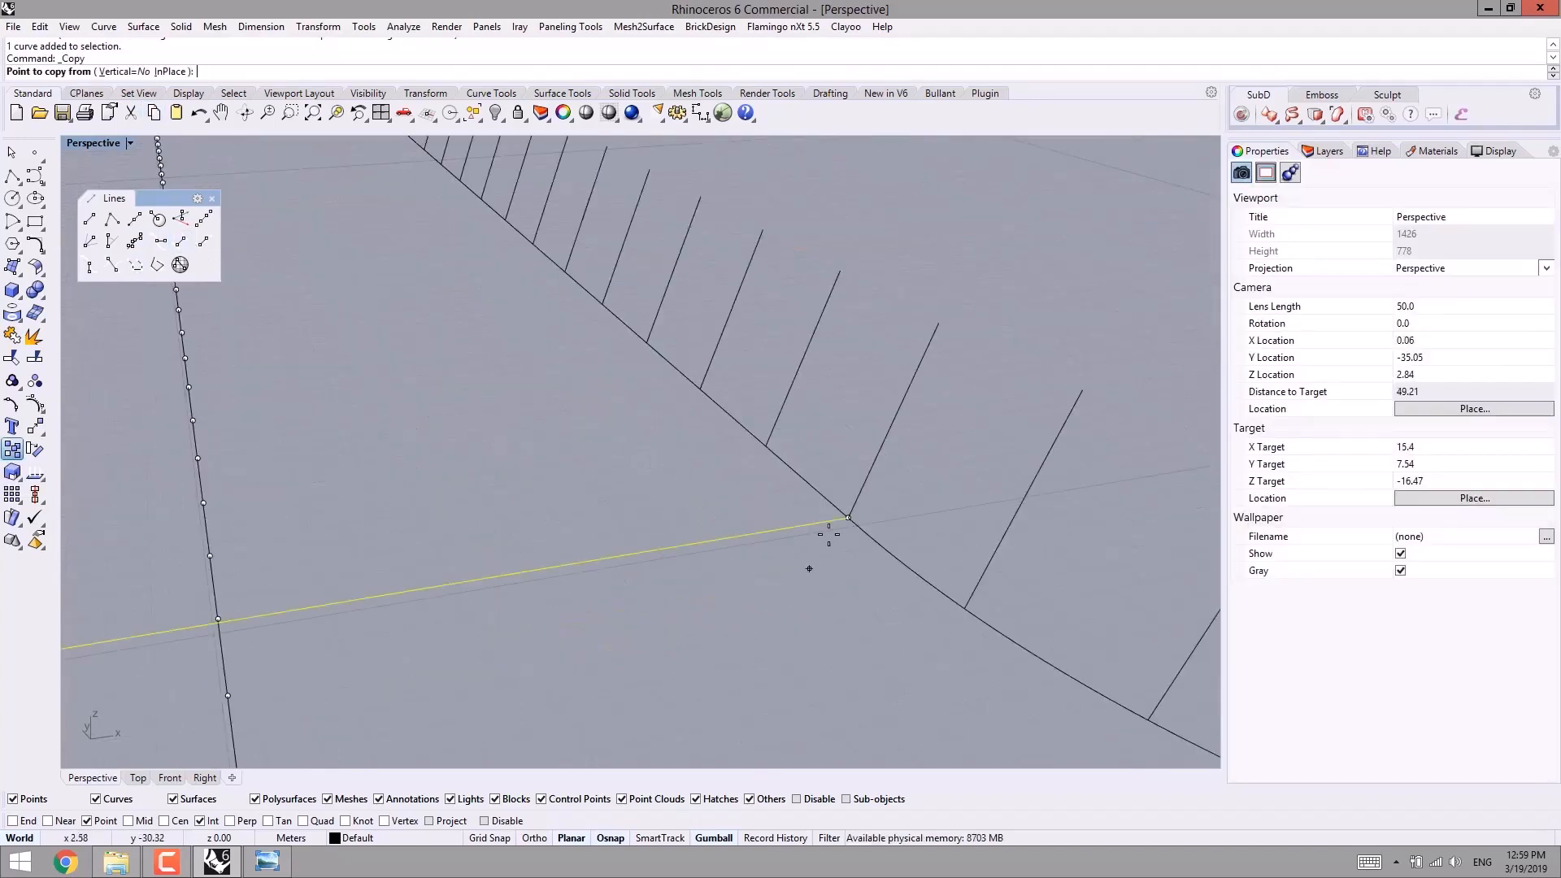
click(847, 517)
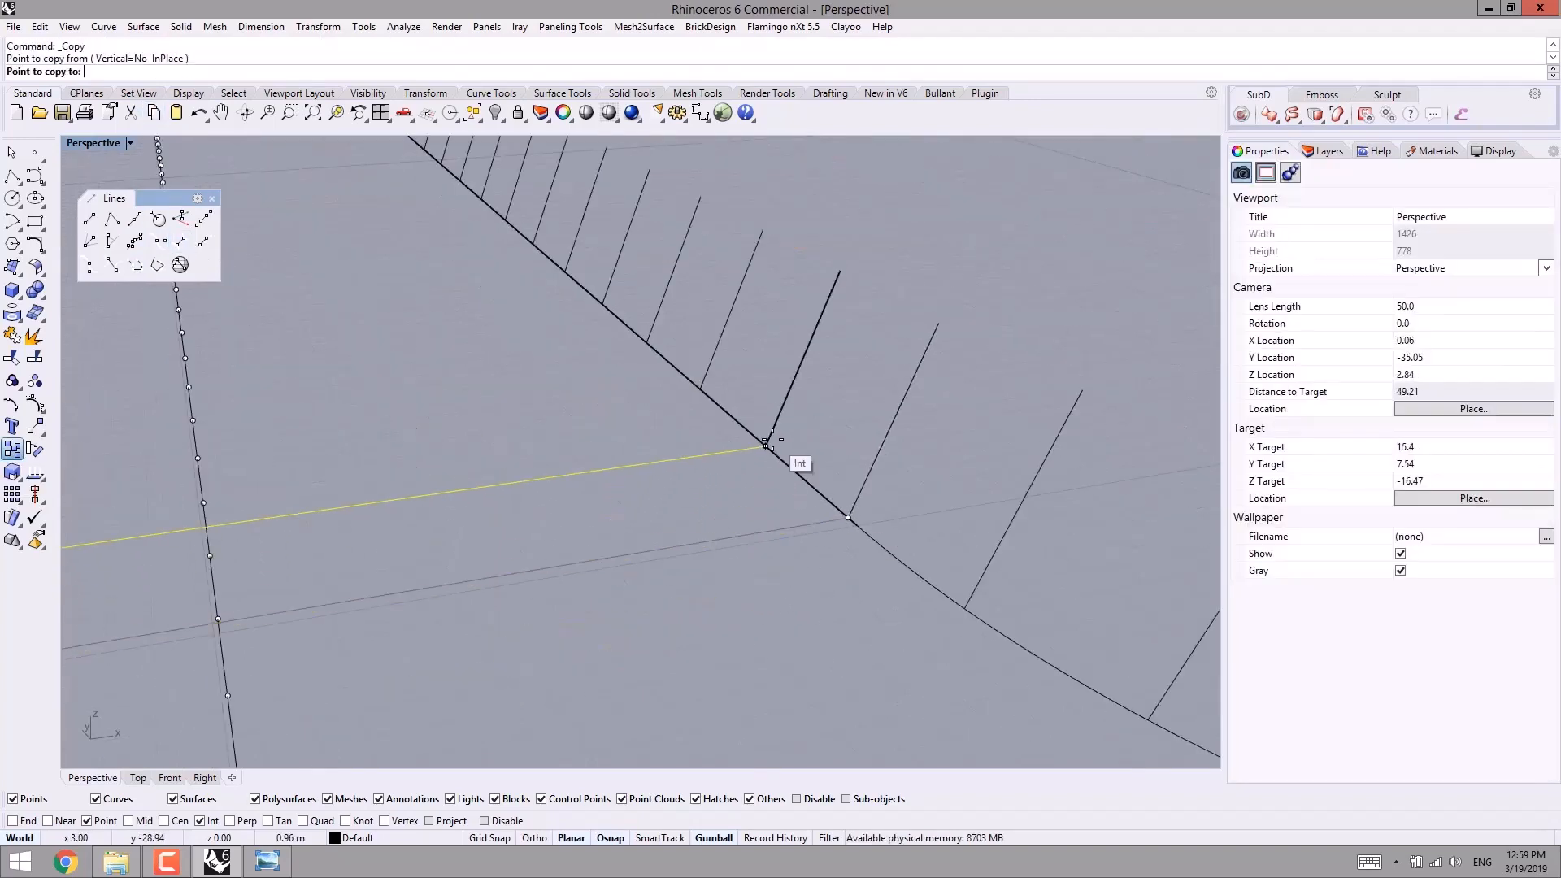
scroll(785, 455, down, 4)
scroll(790, 488, up, 4)
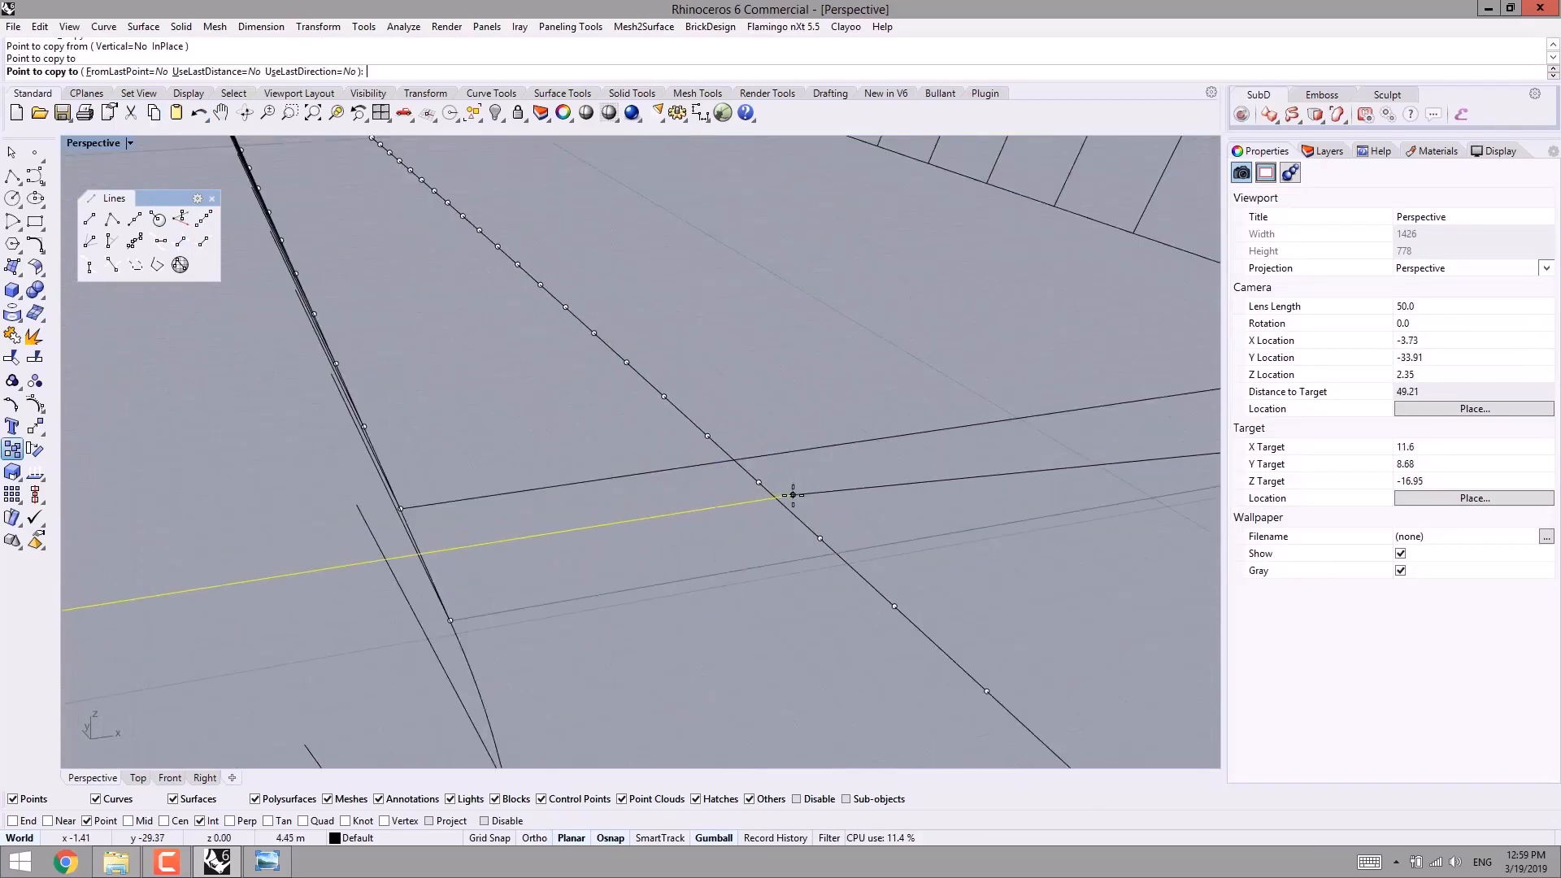
scroll(899, 458, down, 5)
shift+right_drag(805, 475, 700, 491)
scroll(719, 475, up, 3)
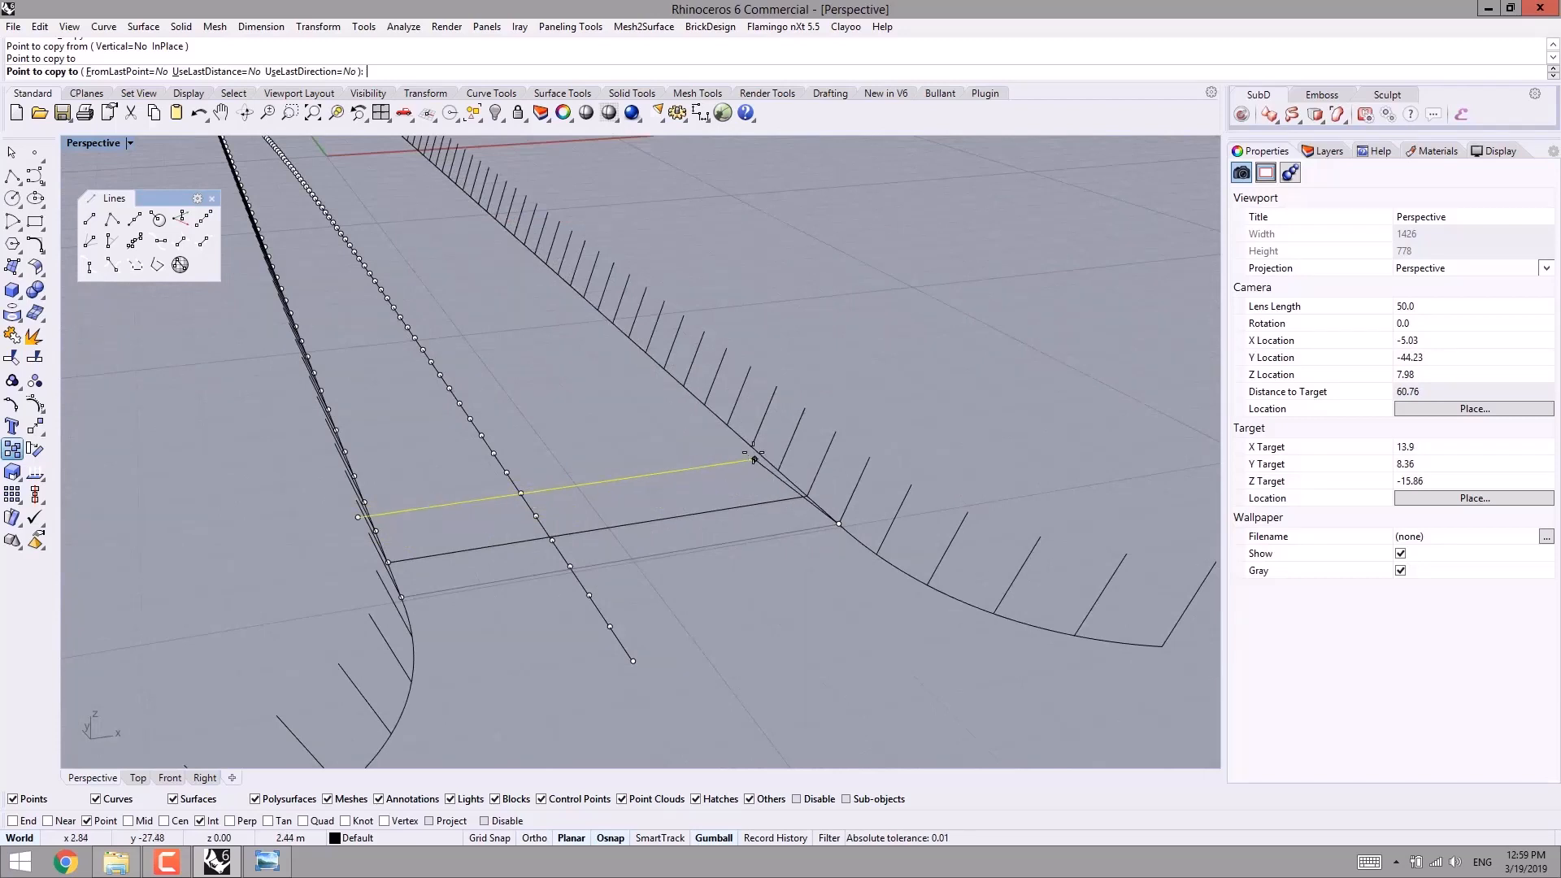
- Repeat the cross-line copies along the deck toward its far end with FromLastPoint, UseLastDistance and UseLastDirection set to Yes
click(117, 72)
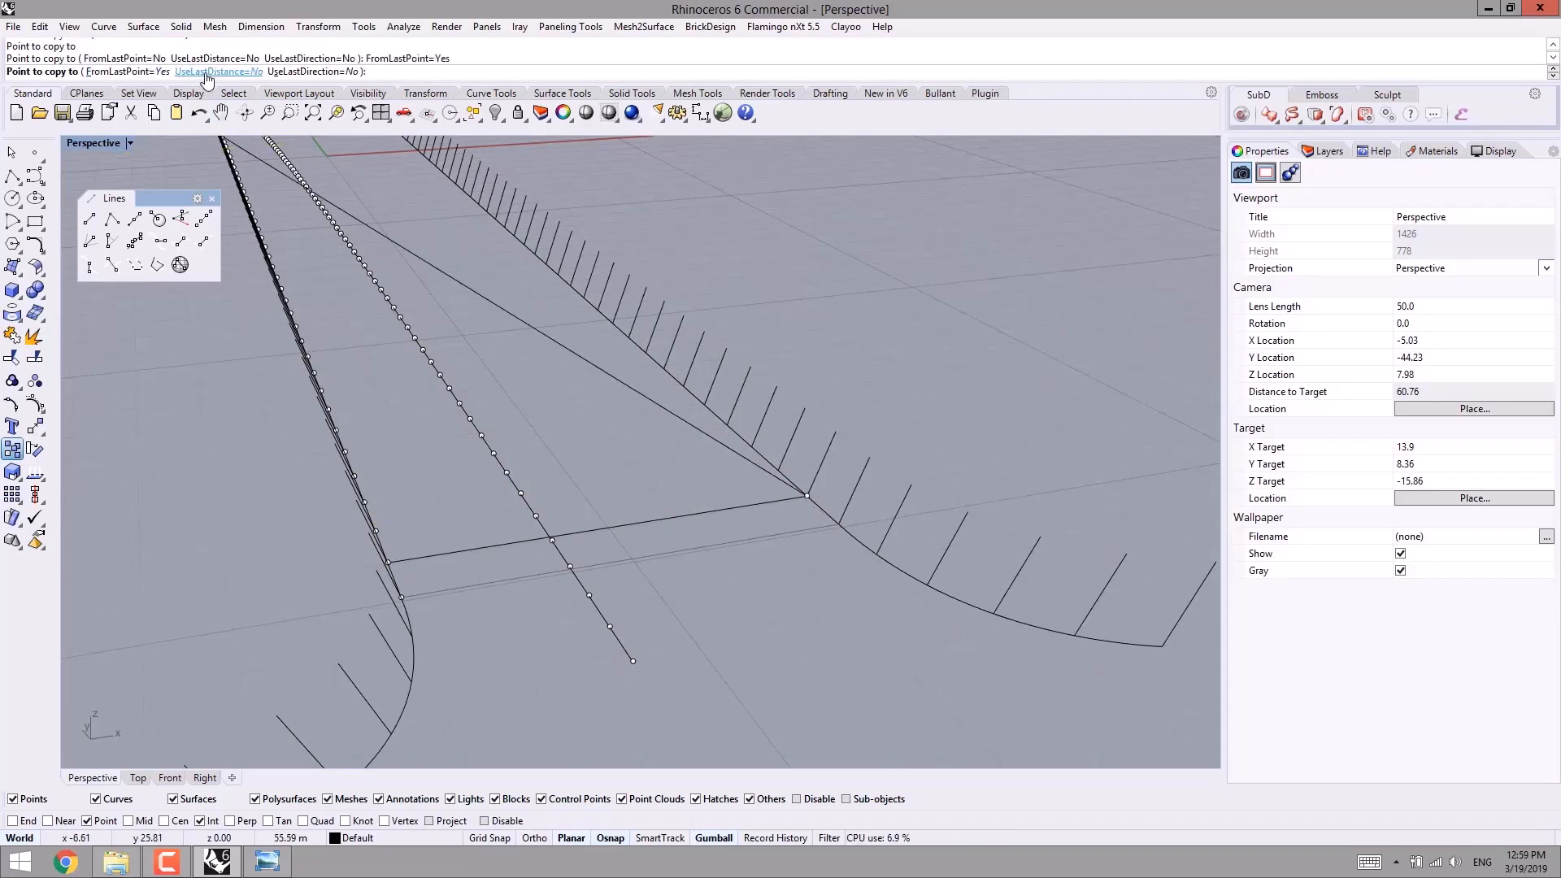
click(206, 73)
click(308, 73)
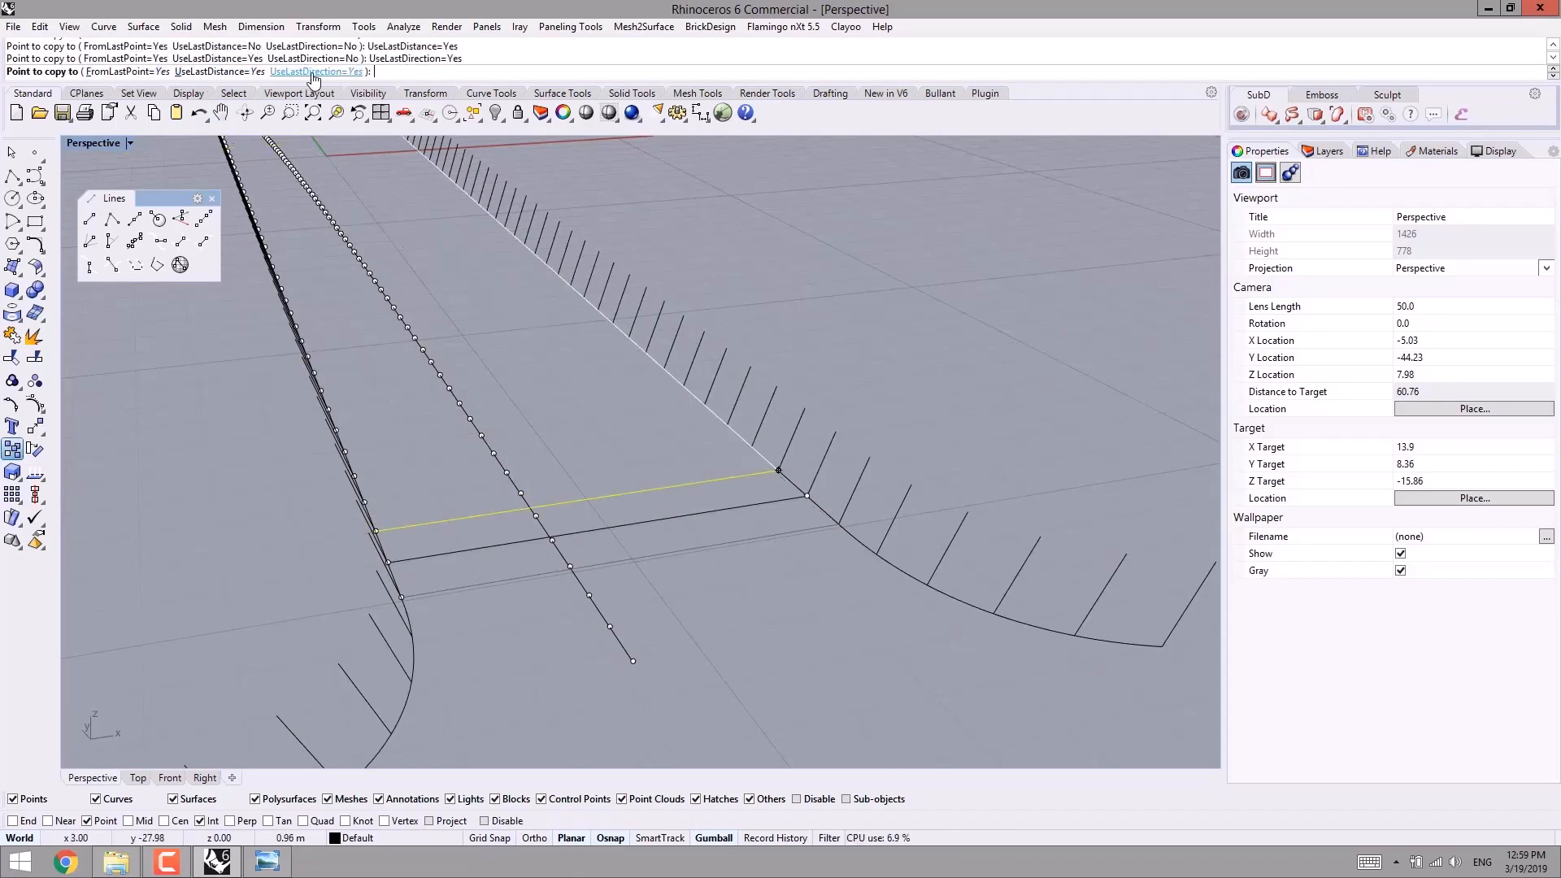
click(143, 778)
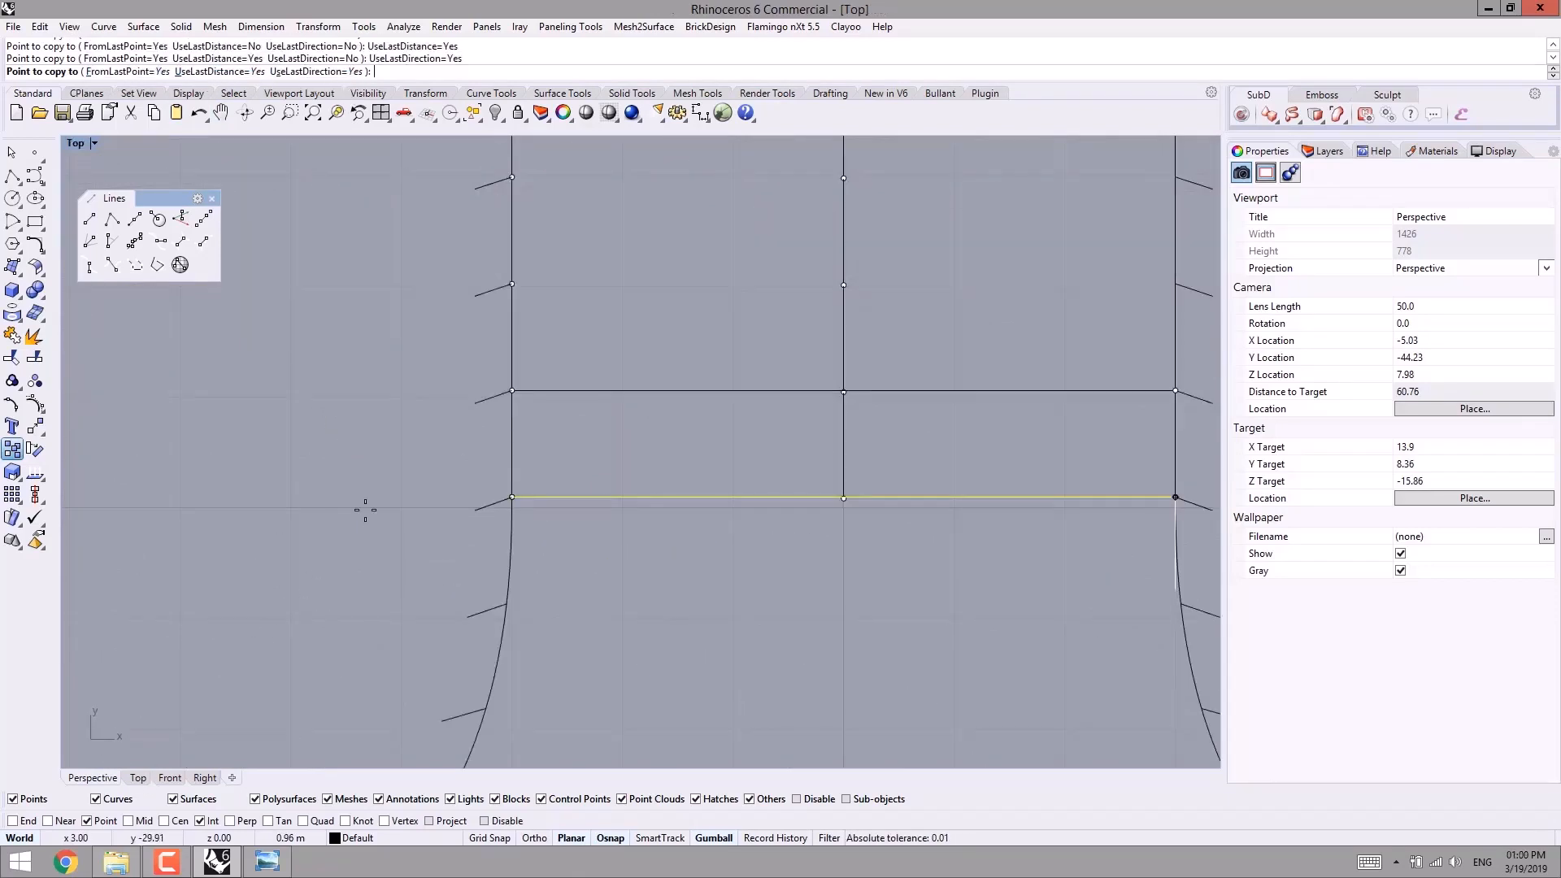
click(802, 269)
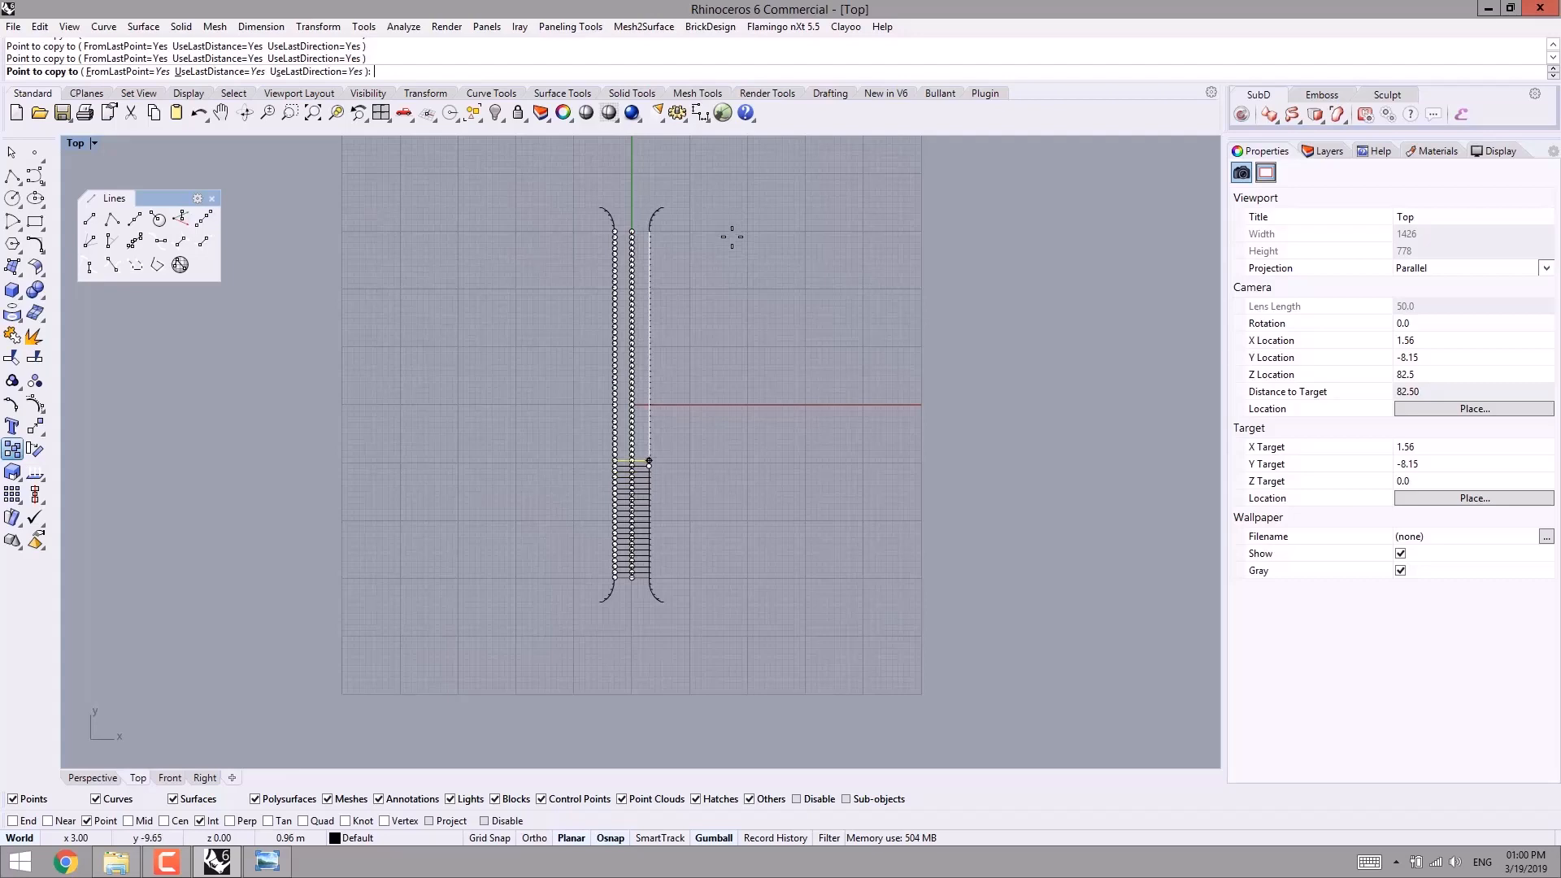
scroll(715, 284, up, 4)
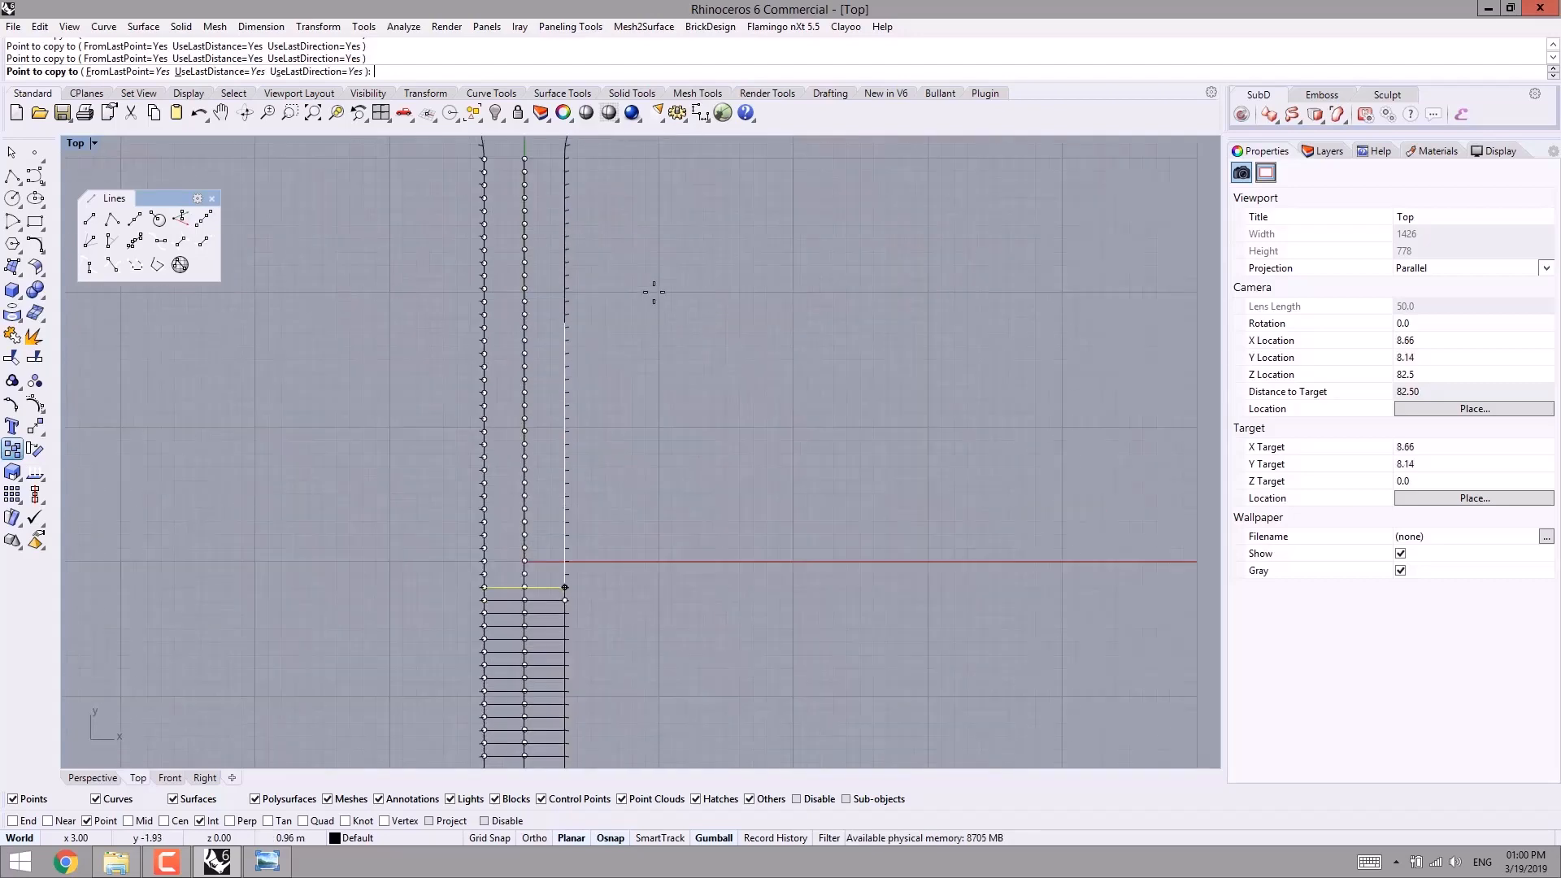
scroll(662, 338, down, 3)
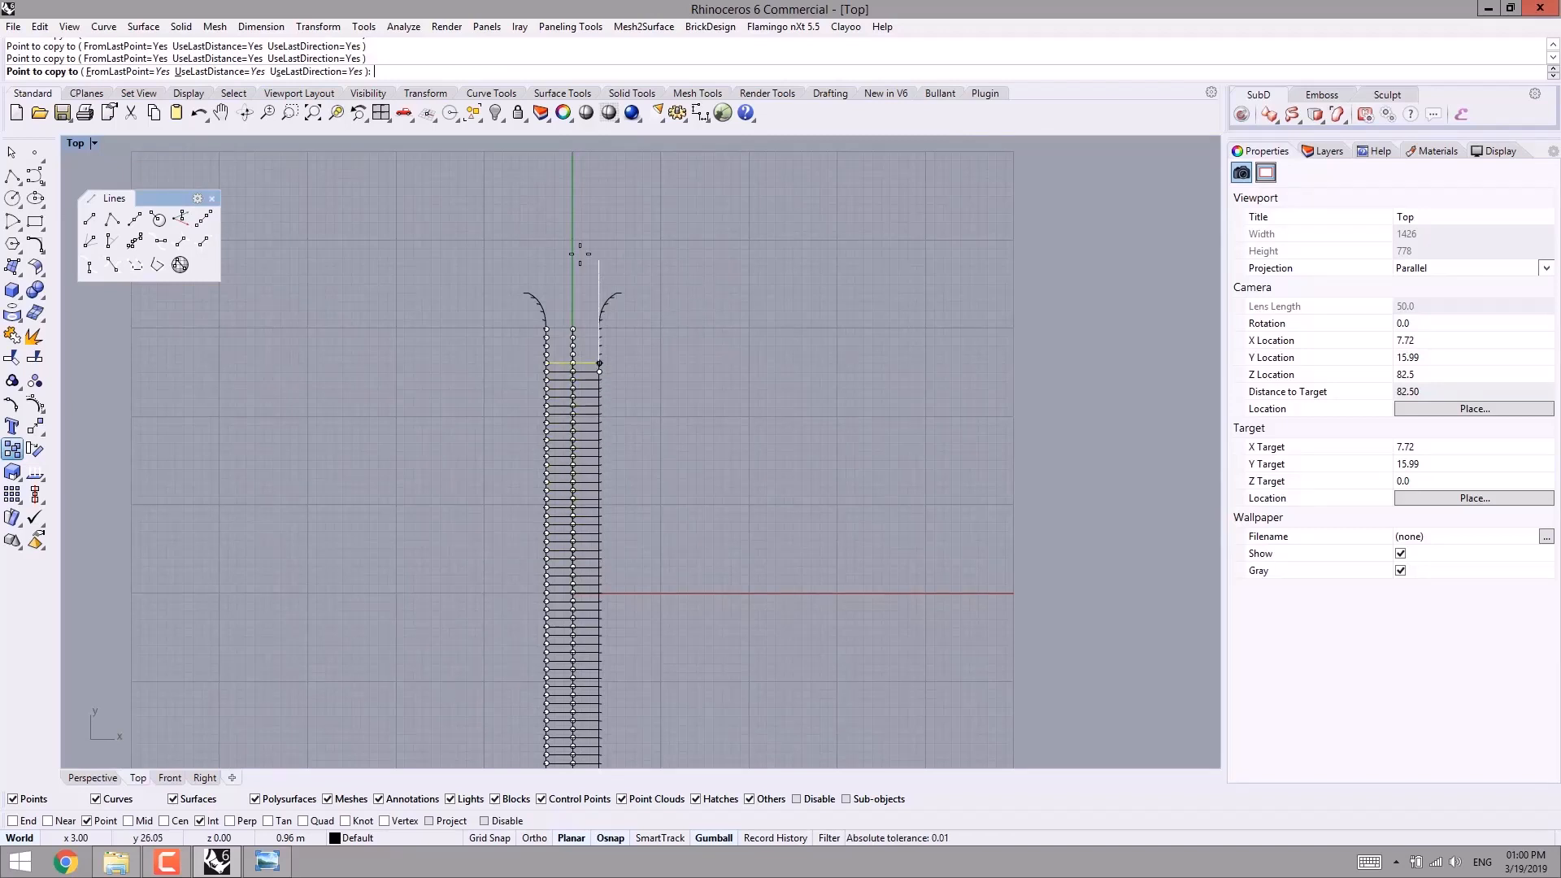
right_click(603, 239)
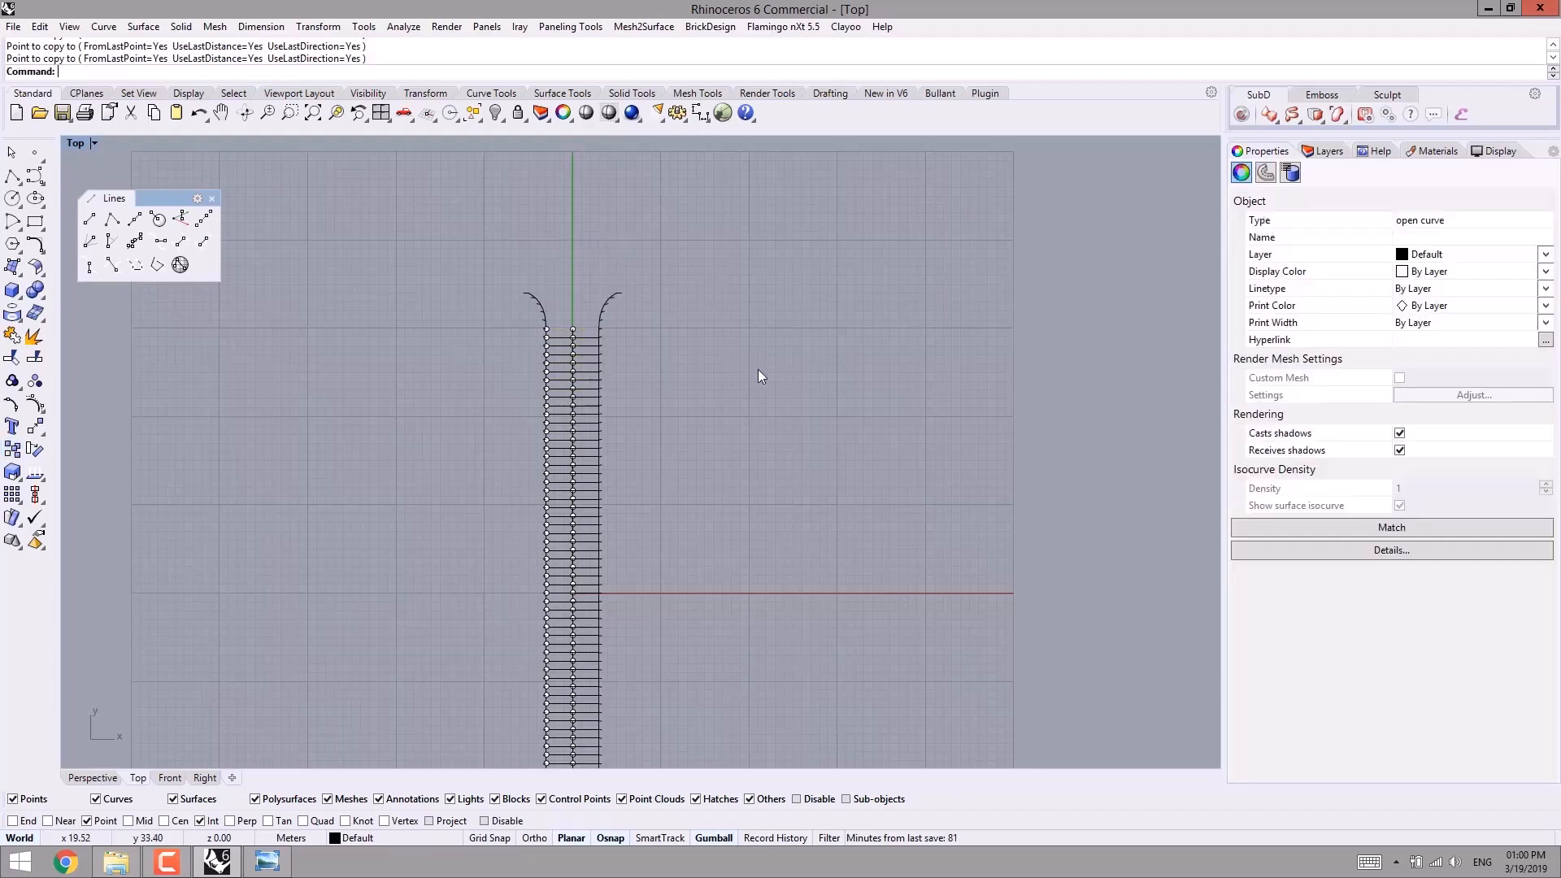
- In the Top view, copy the last cross line from its midpoint to the final division point at the deck's far end
scroll(756, 374, down, 4)
scroll(628, 338, up, 18)
drag(629, 380, 606, 452)
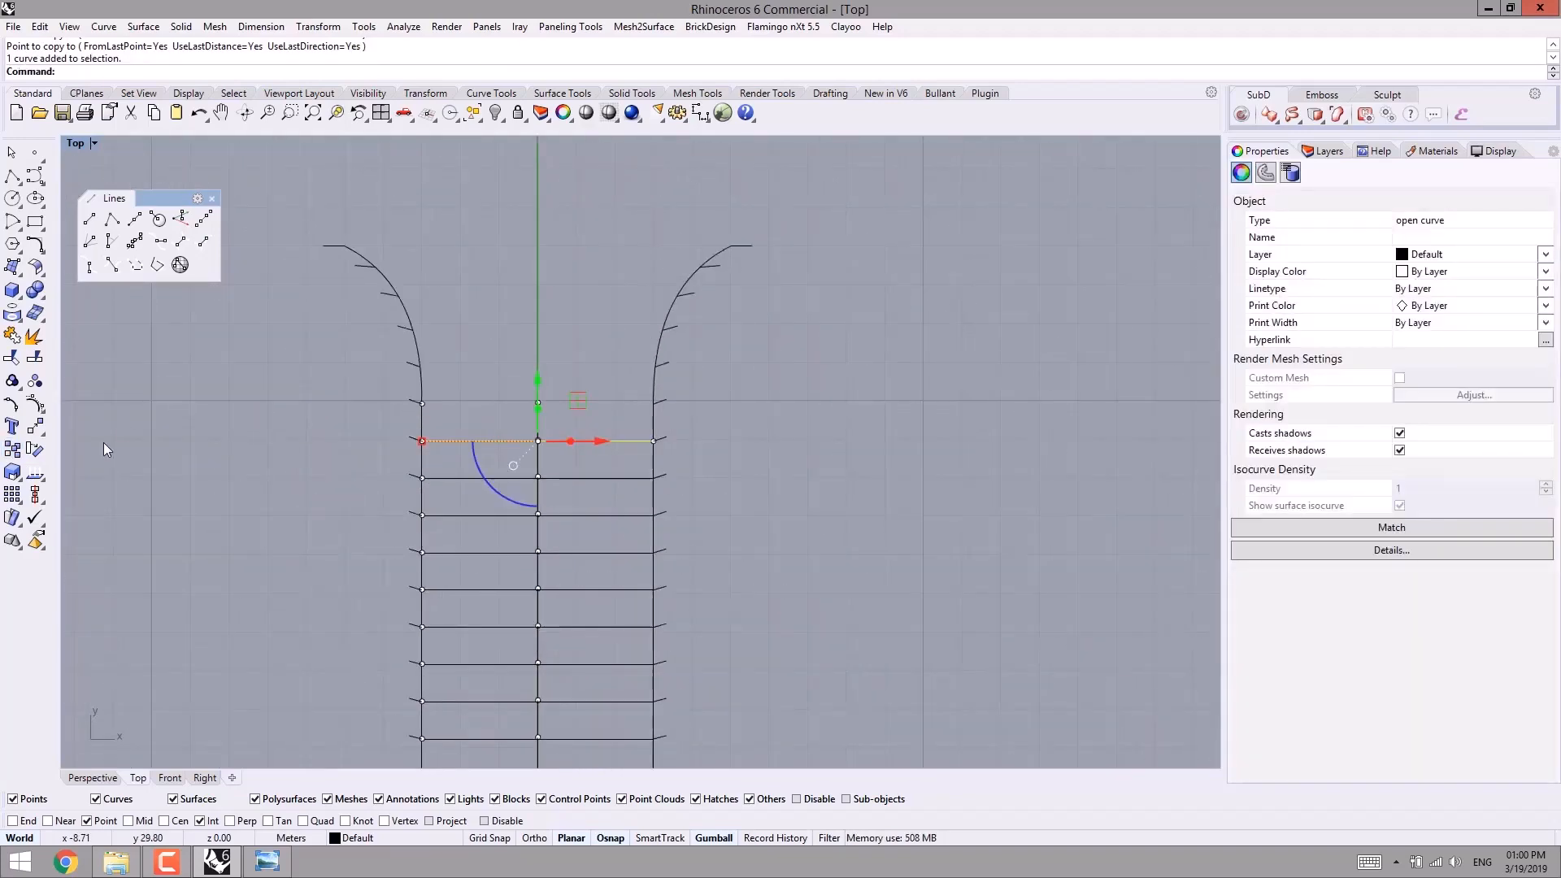
click(10, 451)
click(538, 441)
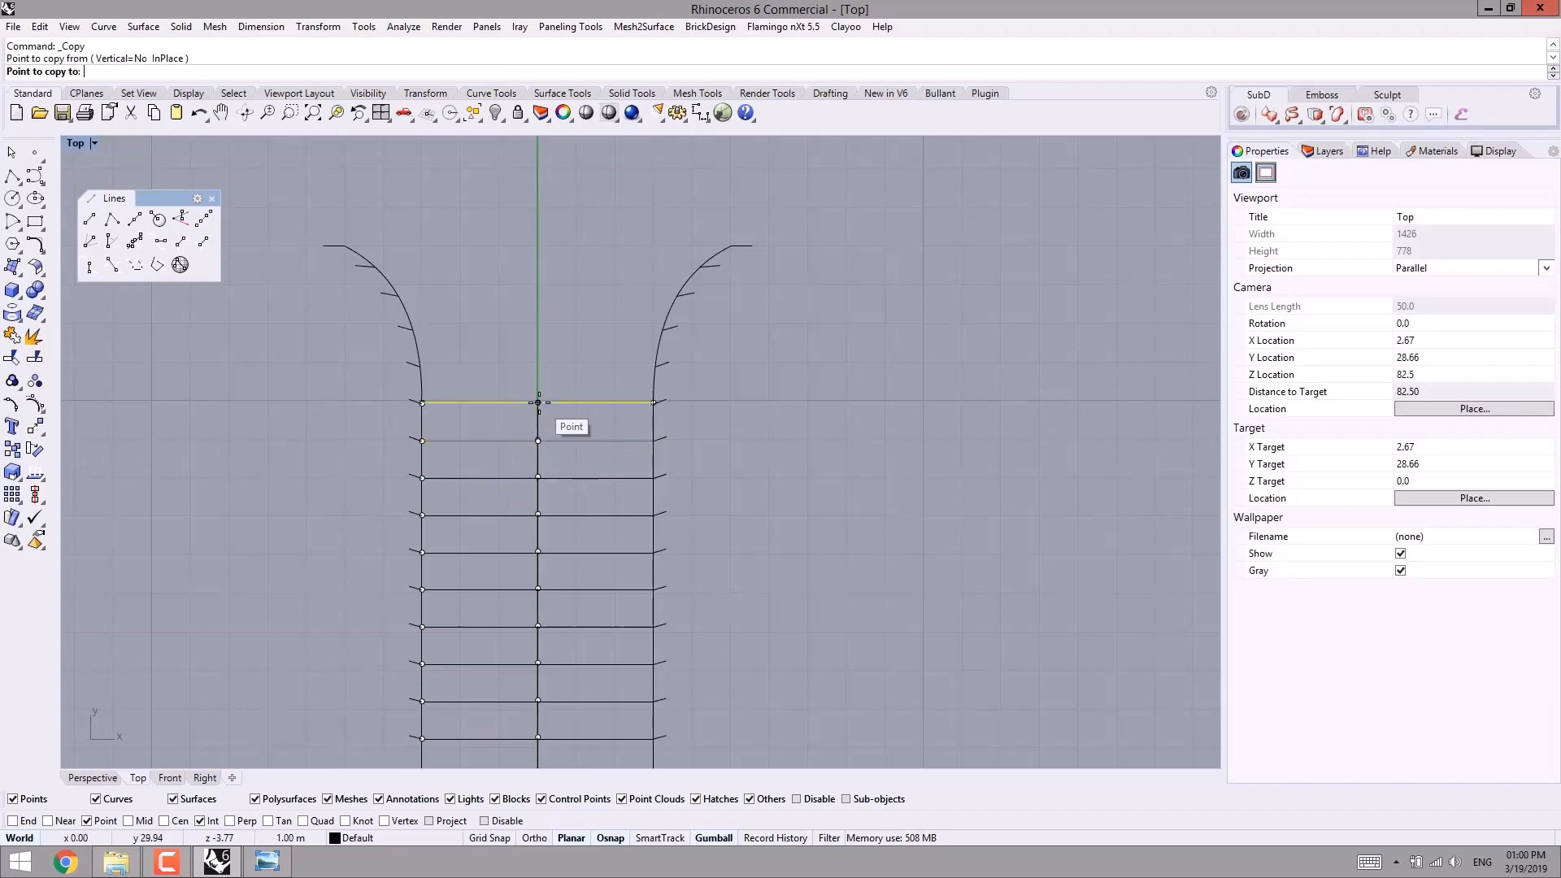
key(Escape)
- In the Perspective view, select all the deck cross lines and group them
click(103, 775)
right_drag(293, 716, 472, 613)
scroll(378, 594, down, 9)
click(252, 597)
right_drag(252, 598, 928, 363)
drag(914, 384, 908, 400)
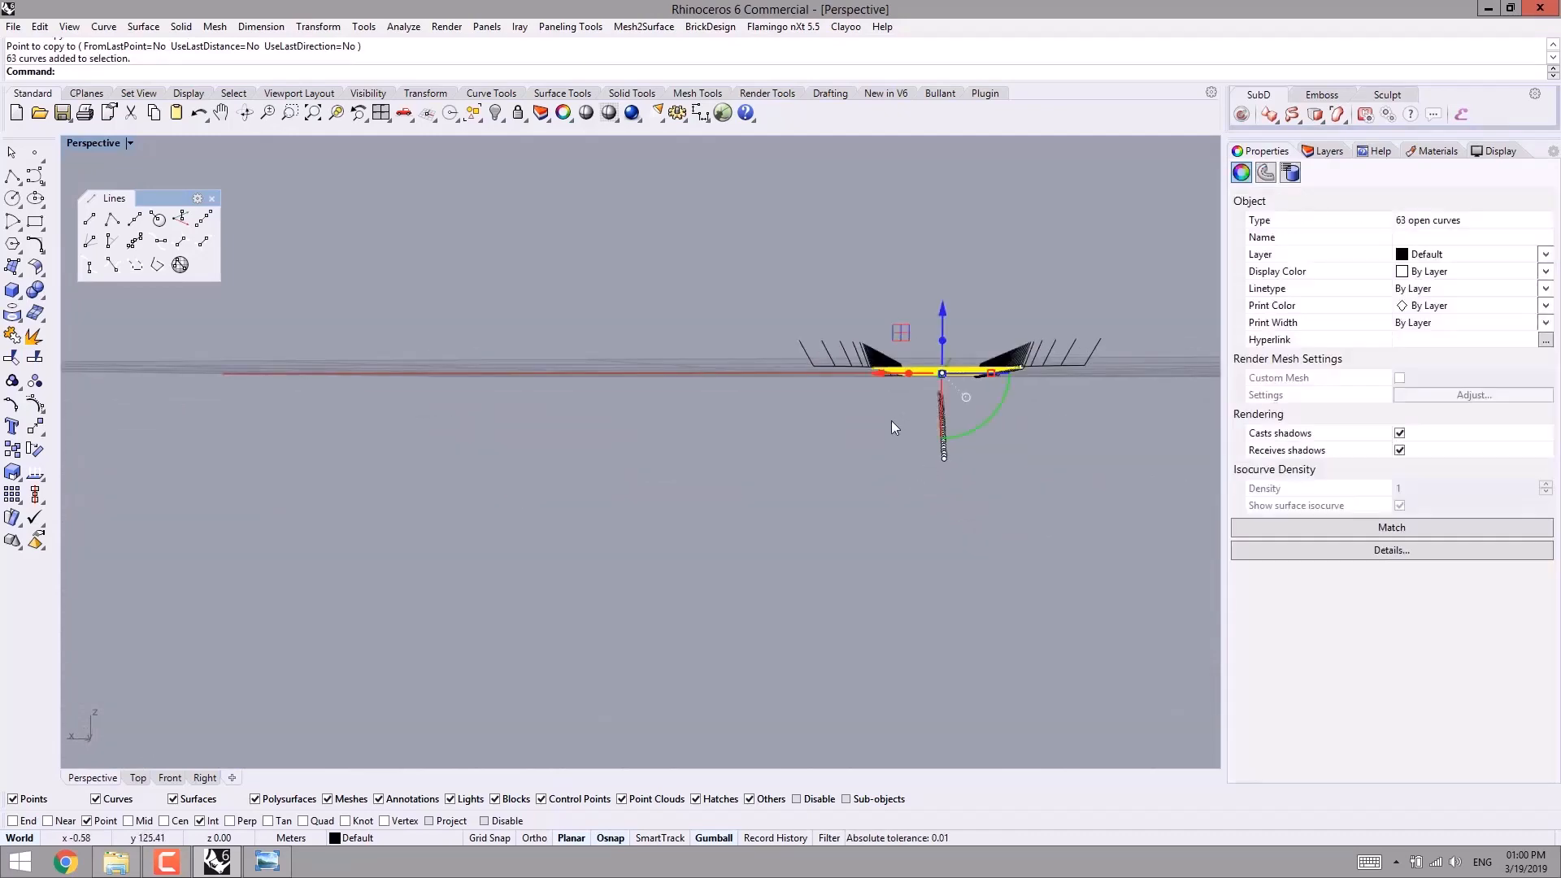
right_drag(891, 422, 907, 514)
key(ctrl+g)
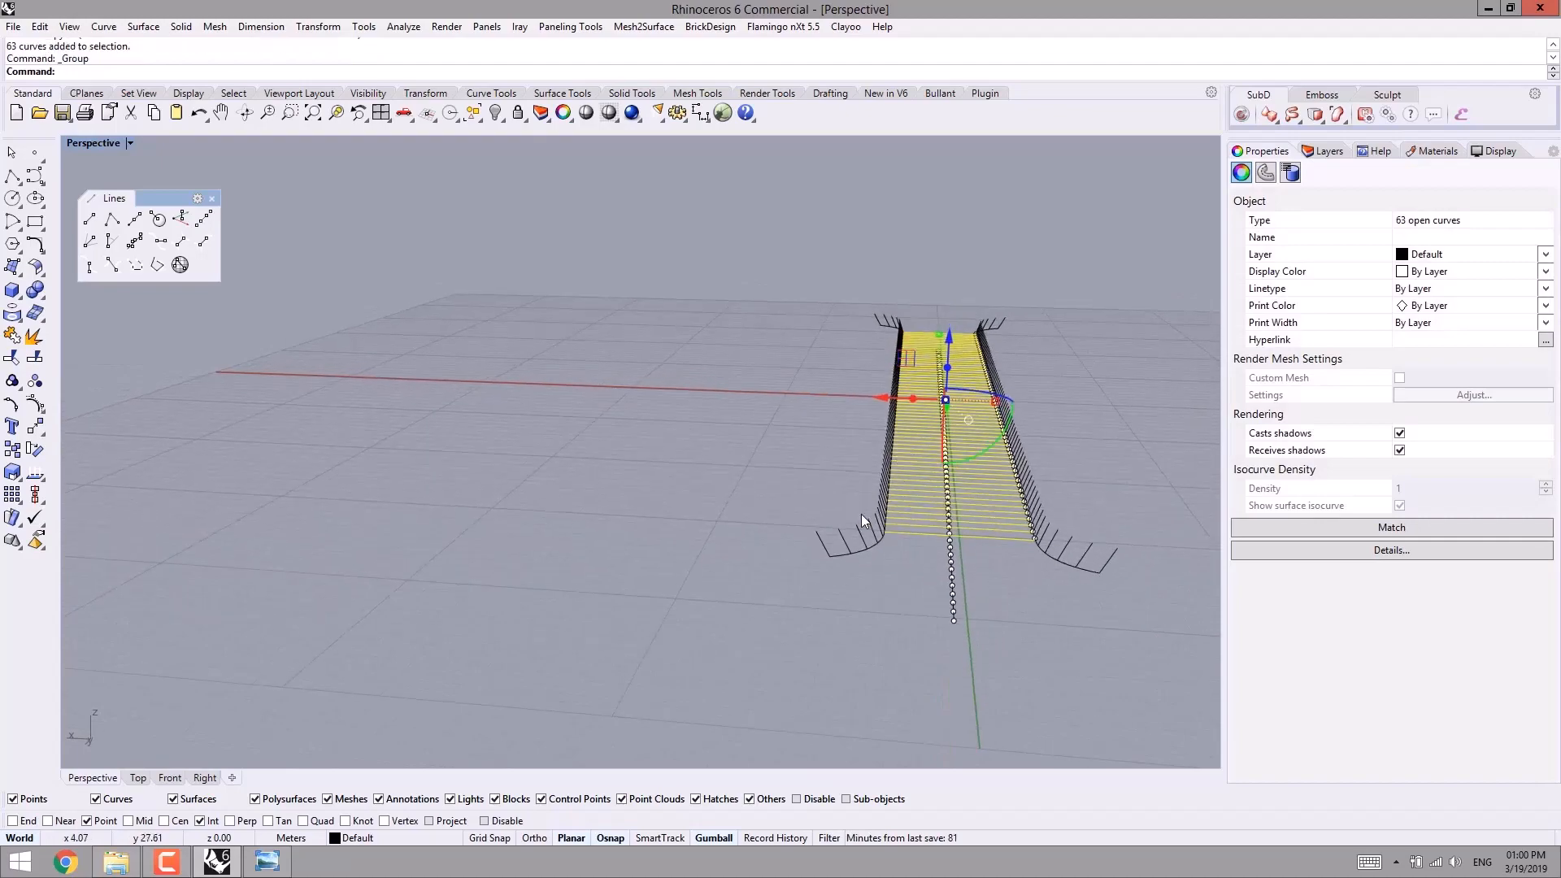
- Unisolate the deck curves to bring back the ring, ribs and remaining bridge geometry
click(1067, 339)
right_drag(1067, 338, 603, 481)
middle_click(707, 456)
right_click(714, 480)
key(Home)
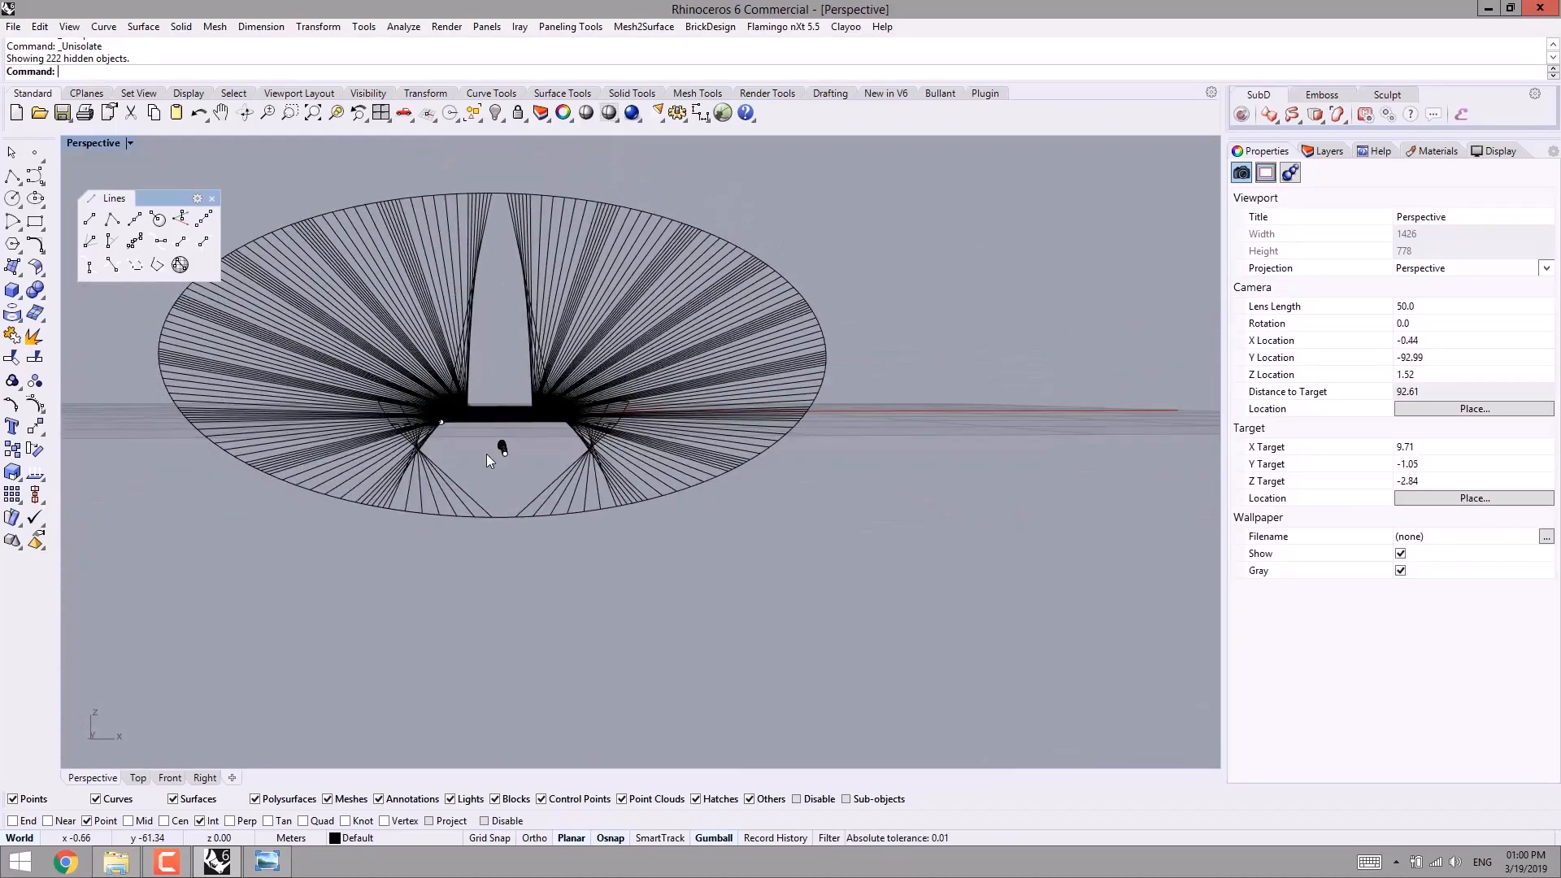
- Select all point objects with SelPt, group them and hide the group
scroll(488, 460, up, 4)
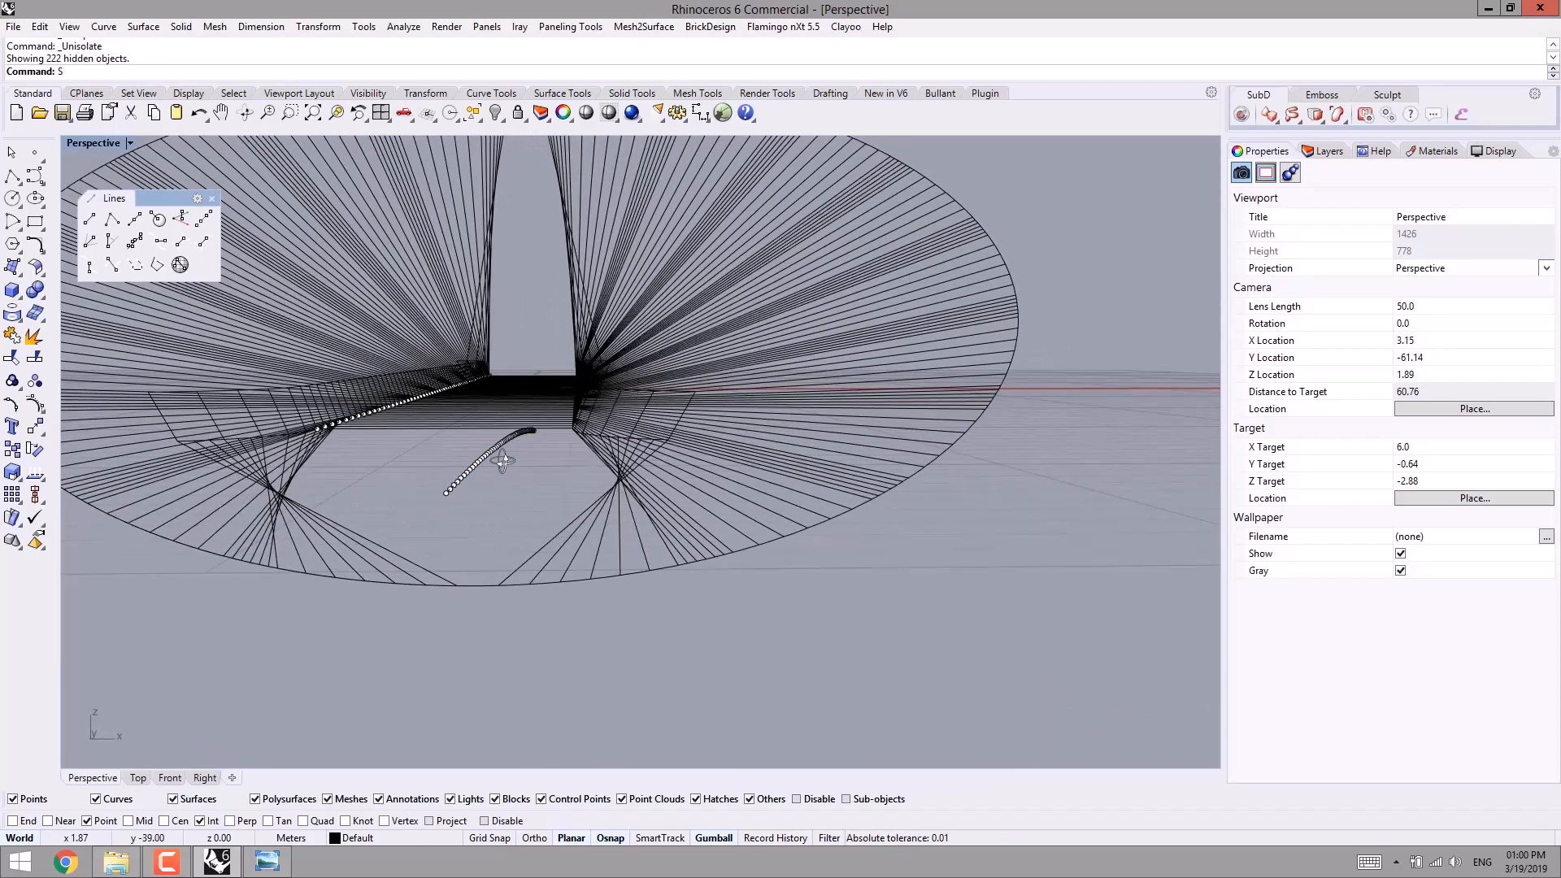
key(Return)
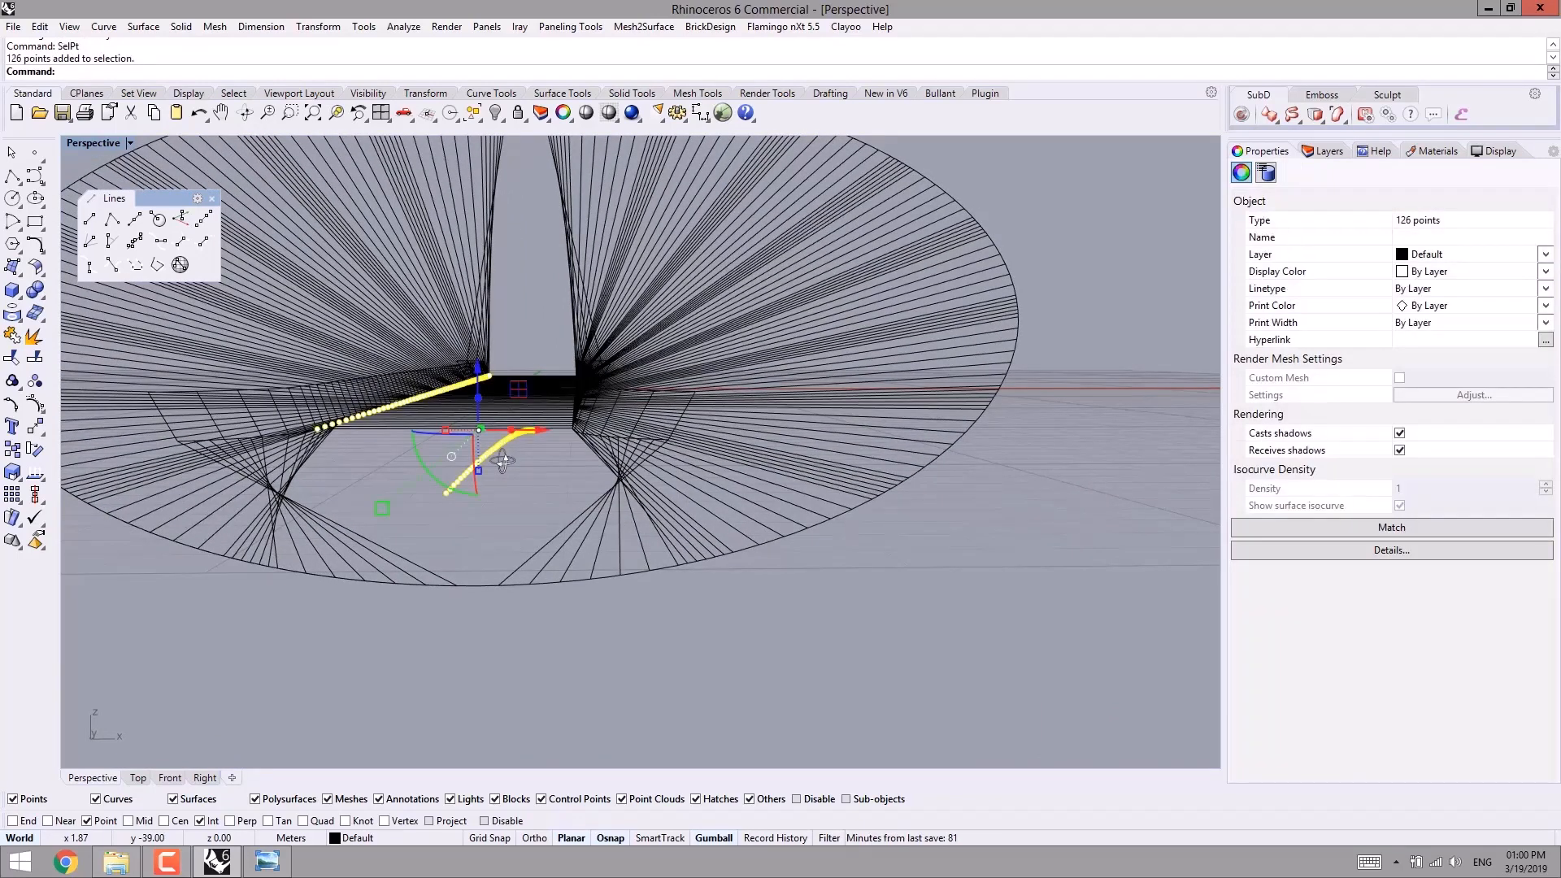
key(ctrl+g)
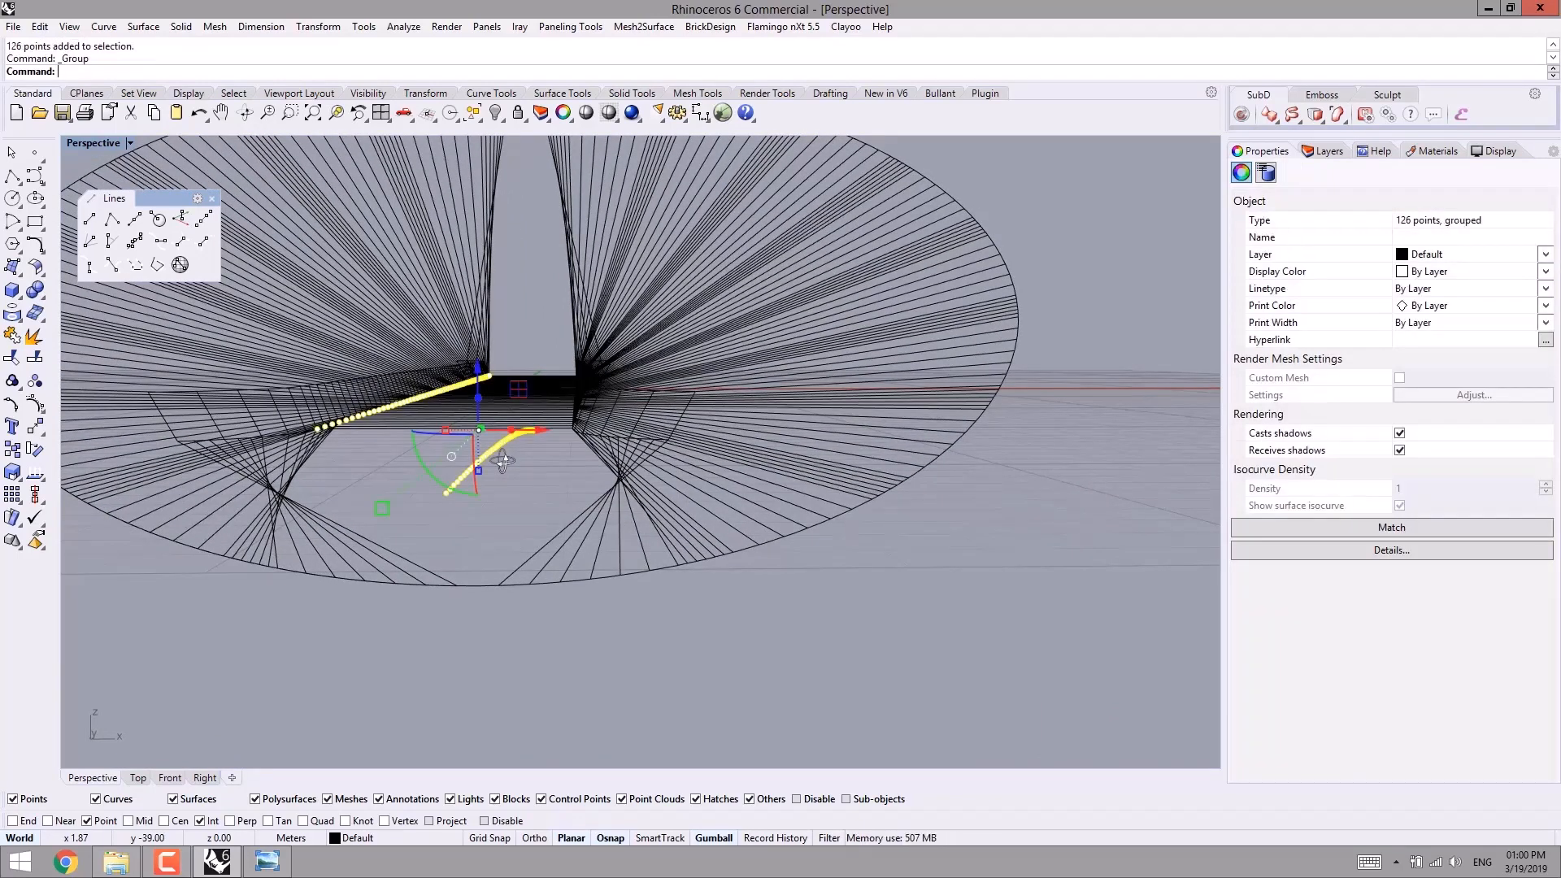
key(ctrl+h)
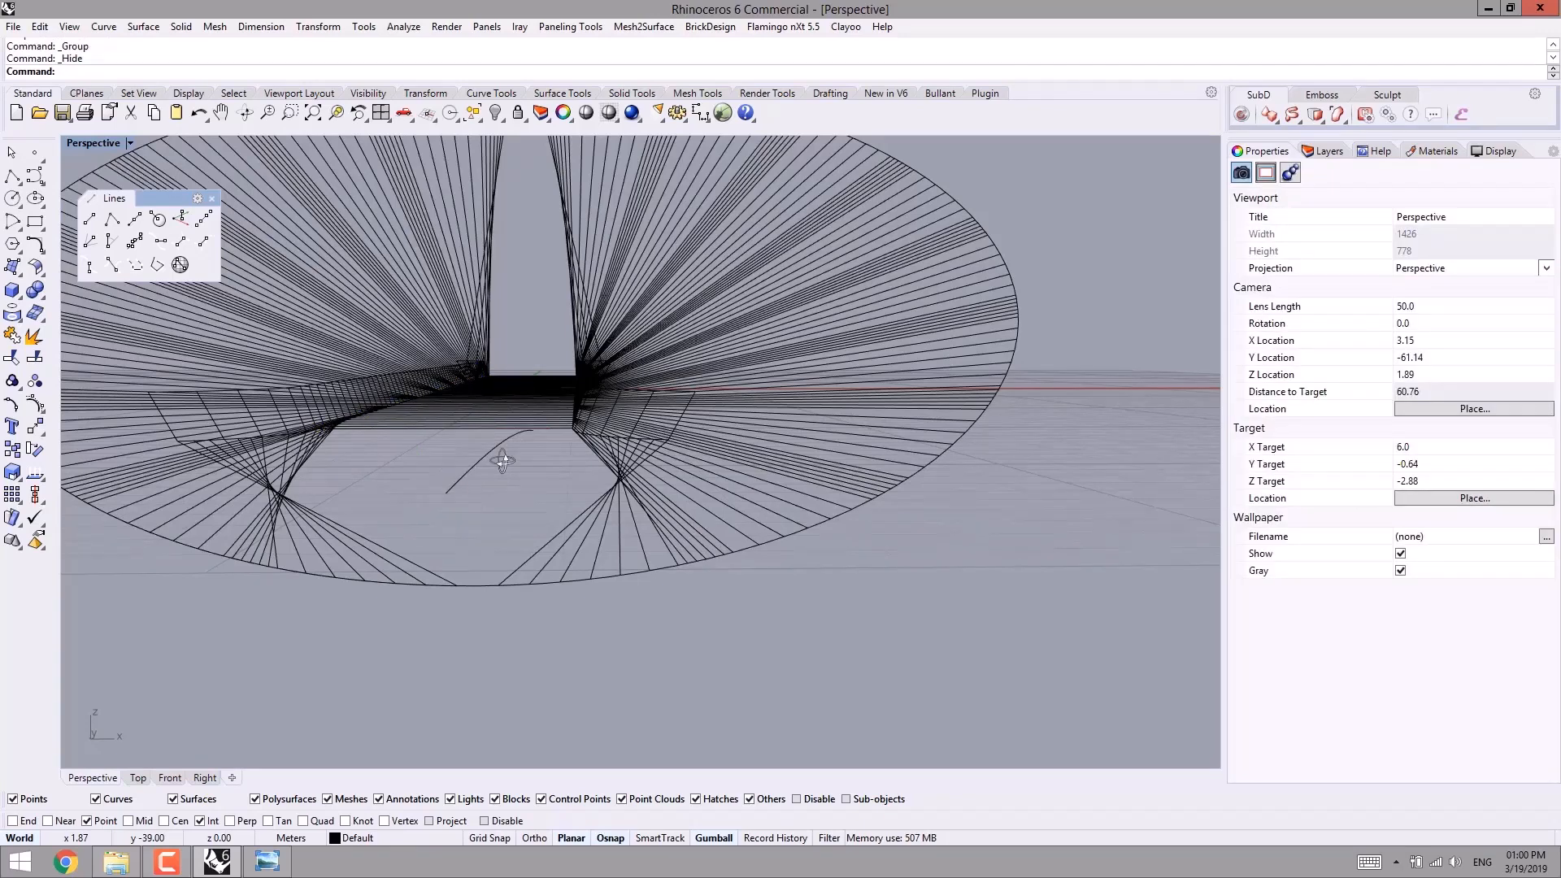
- Show the hidden under-deck zigzag bracing again, leaving the other hidden objects out
key(ctrl+shift+h)
right_drag(502, 461, 534, 408)
click(514, 491)
click(561, 528)
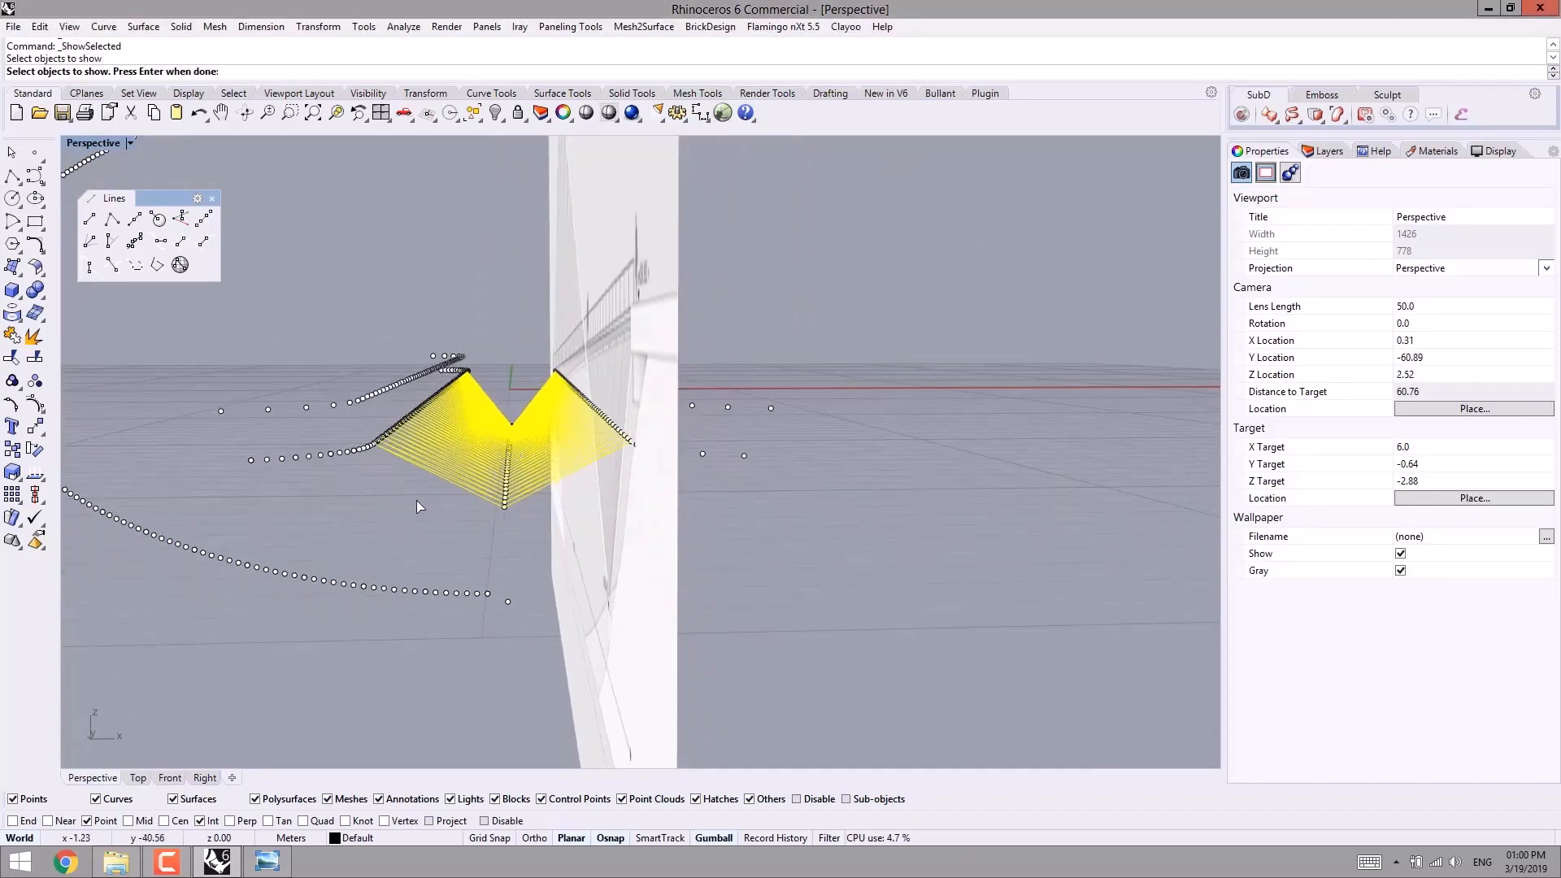
right_drag(416, 499, 402, 497)
right_click(392, 403)
- Examine the complete bridge wireframe from several angles, including the ring, ribs, deck and under-deck bracing
right_drag(391, 403, 646, 439)
scroll(686, 513, down, 10)
right_drag(638, 509, 487, 502)
scroll(532, 394, up, 4)
right_drag(532, 395, 411, 435)
scroll(460, 532, up, 2)
right_drag(460, 527, 666, 589)
scroll(598, 581, up, 4)
scroll(655, 577, down, 4)
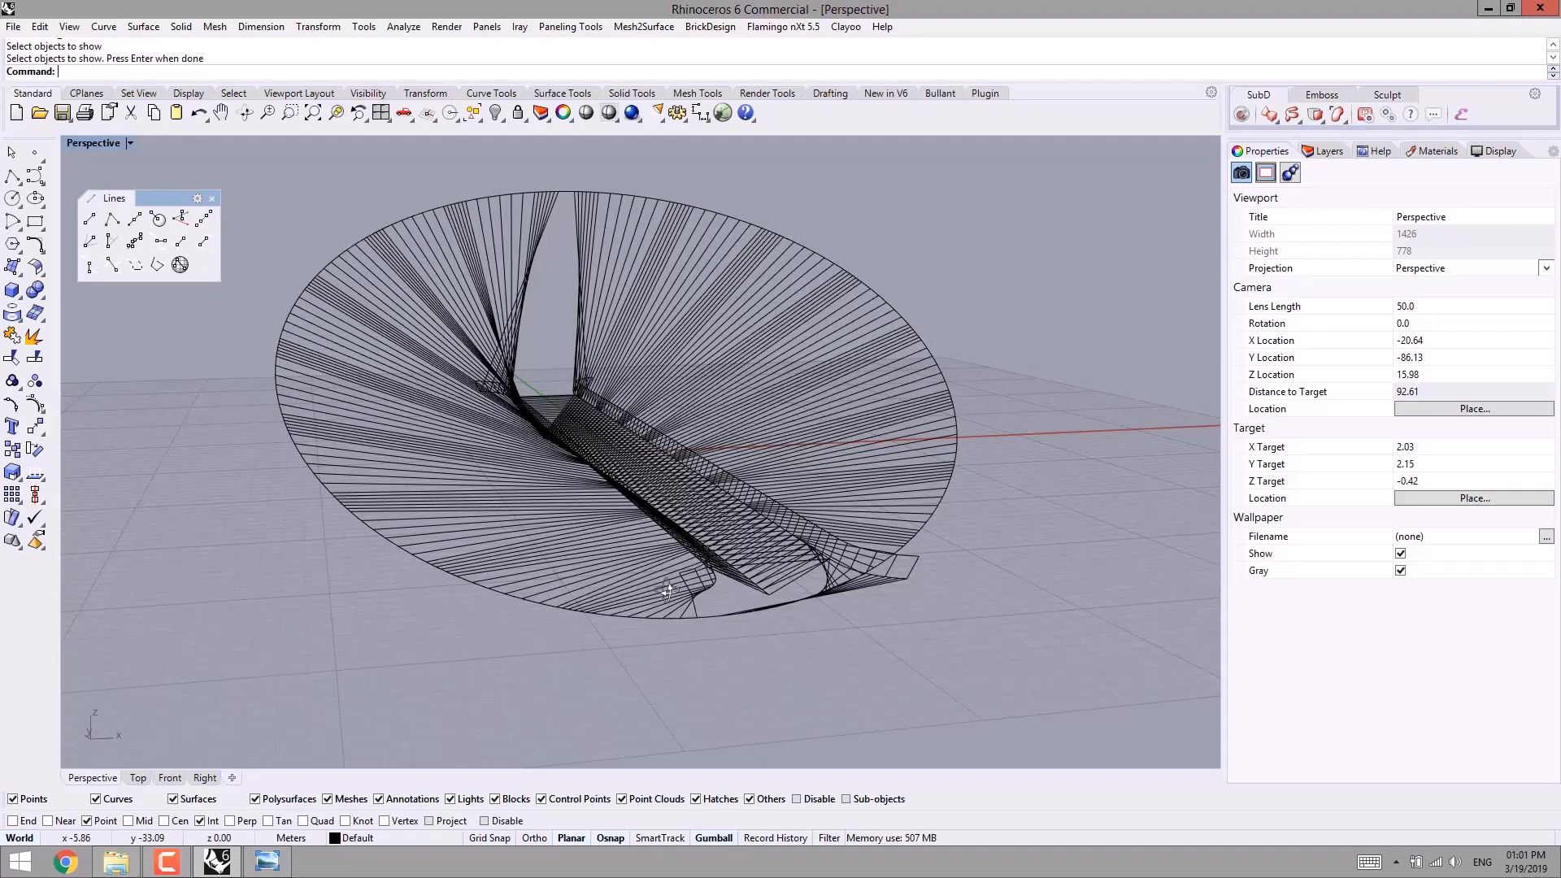
right_drag(666, 591, 692, 265)
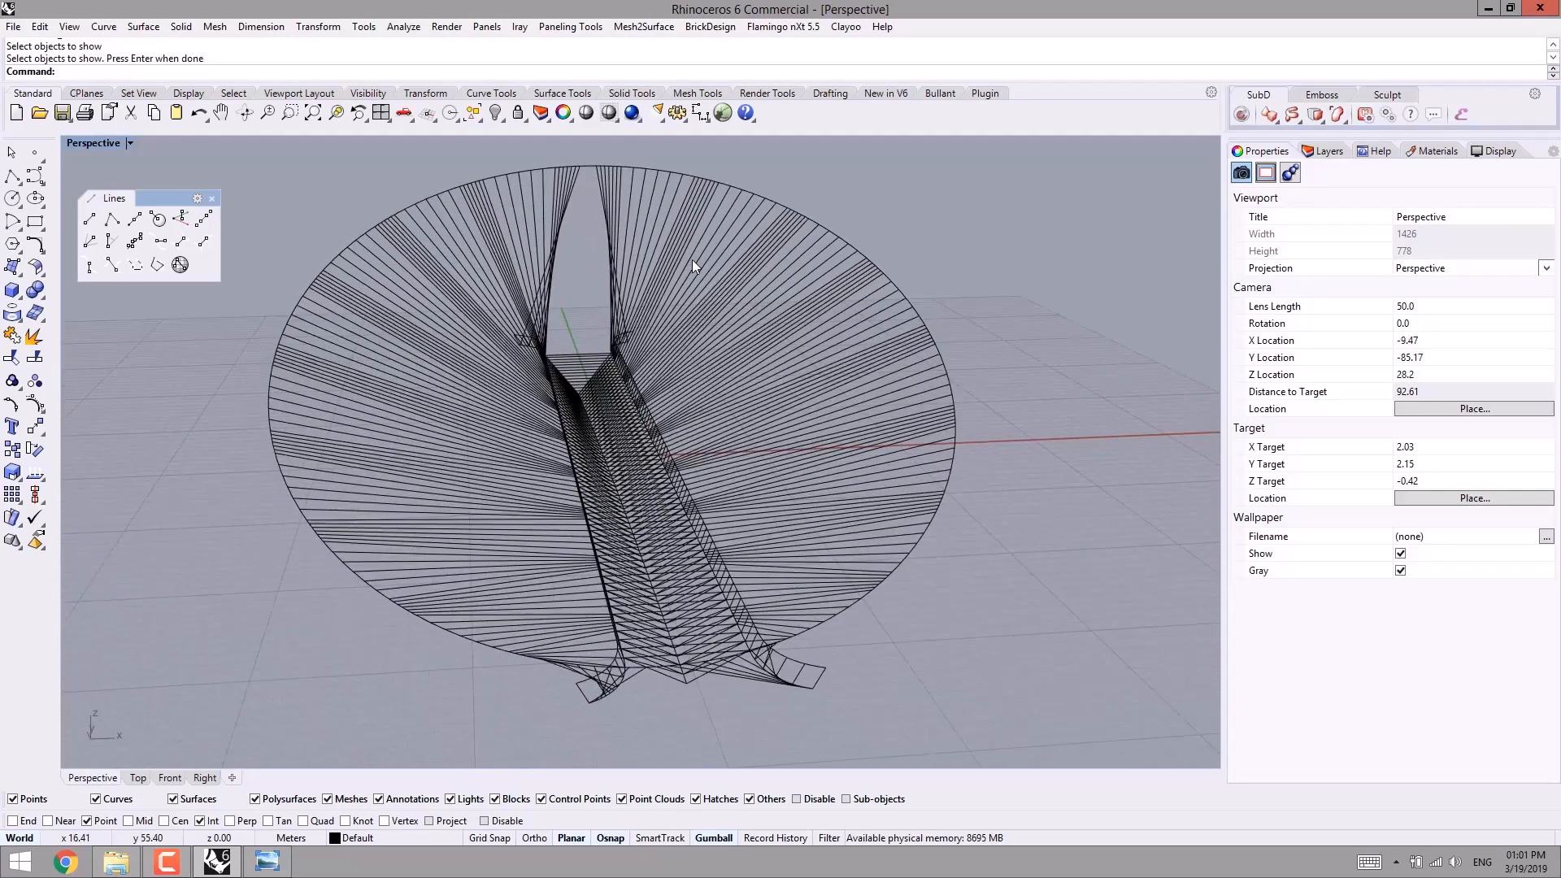
- Pipe the closed ring arch curve with a radius of 0.32 m and no additional radii
click(586, 165)
shift+right_drag(603, 213, 597, 248)
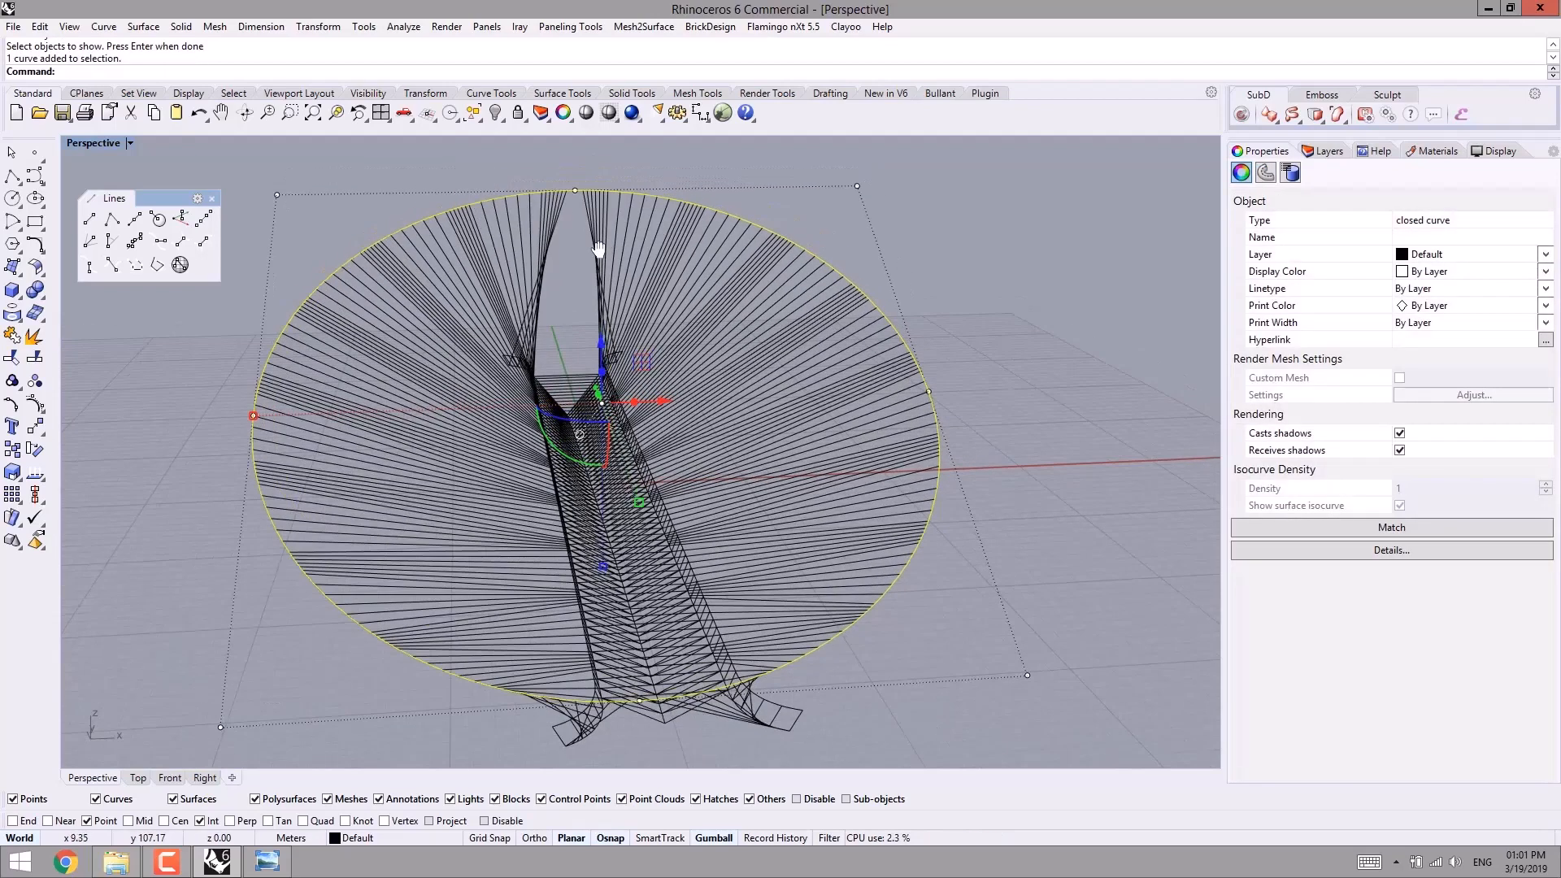
key(Return)
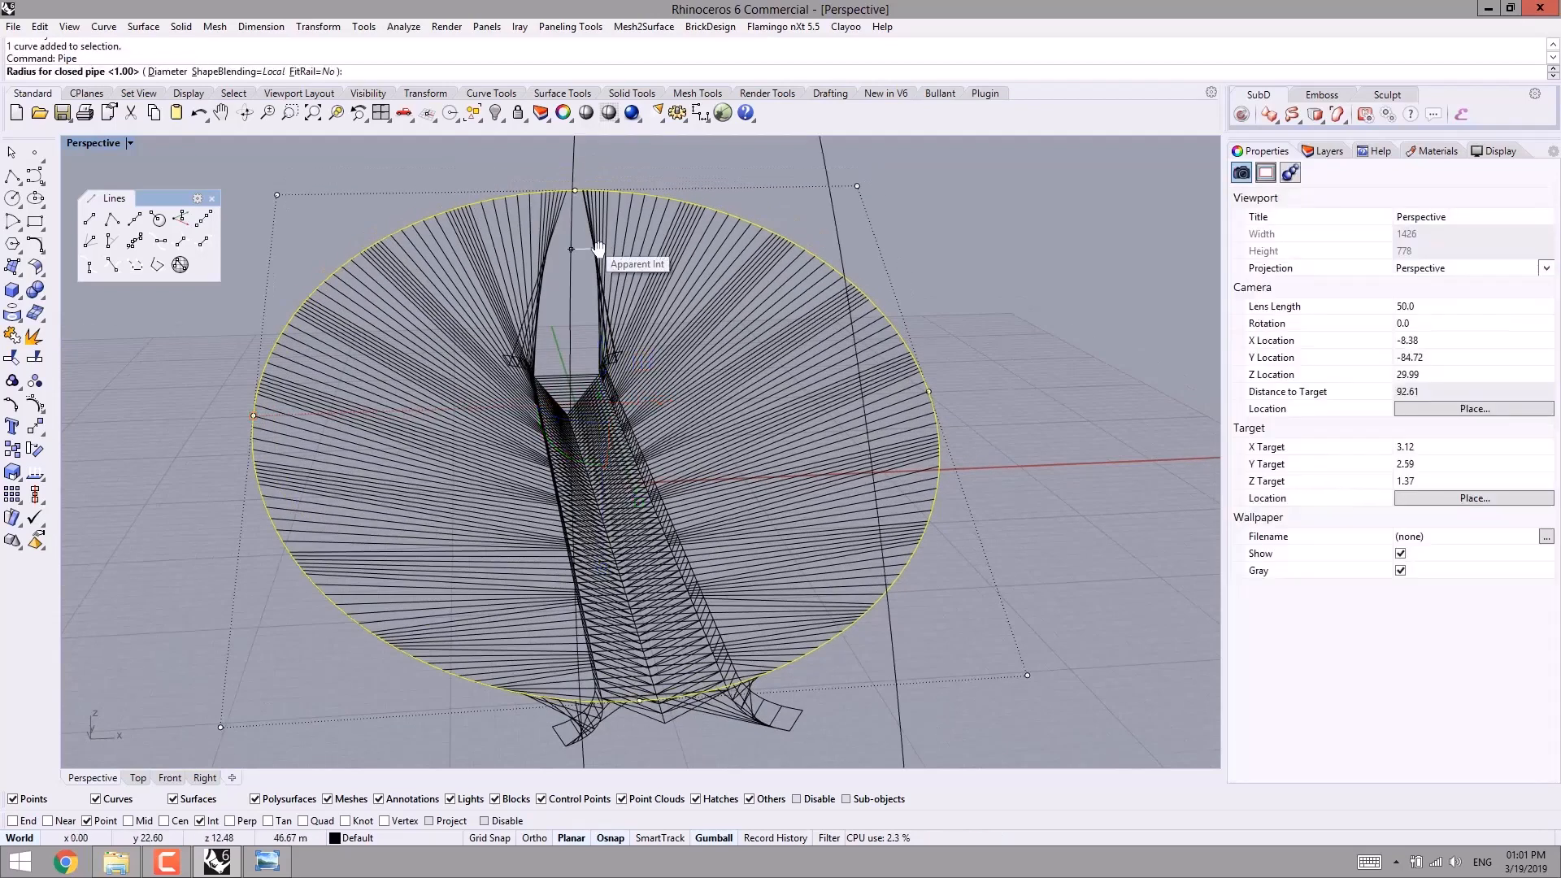
text(.32)
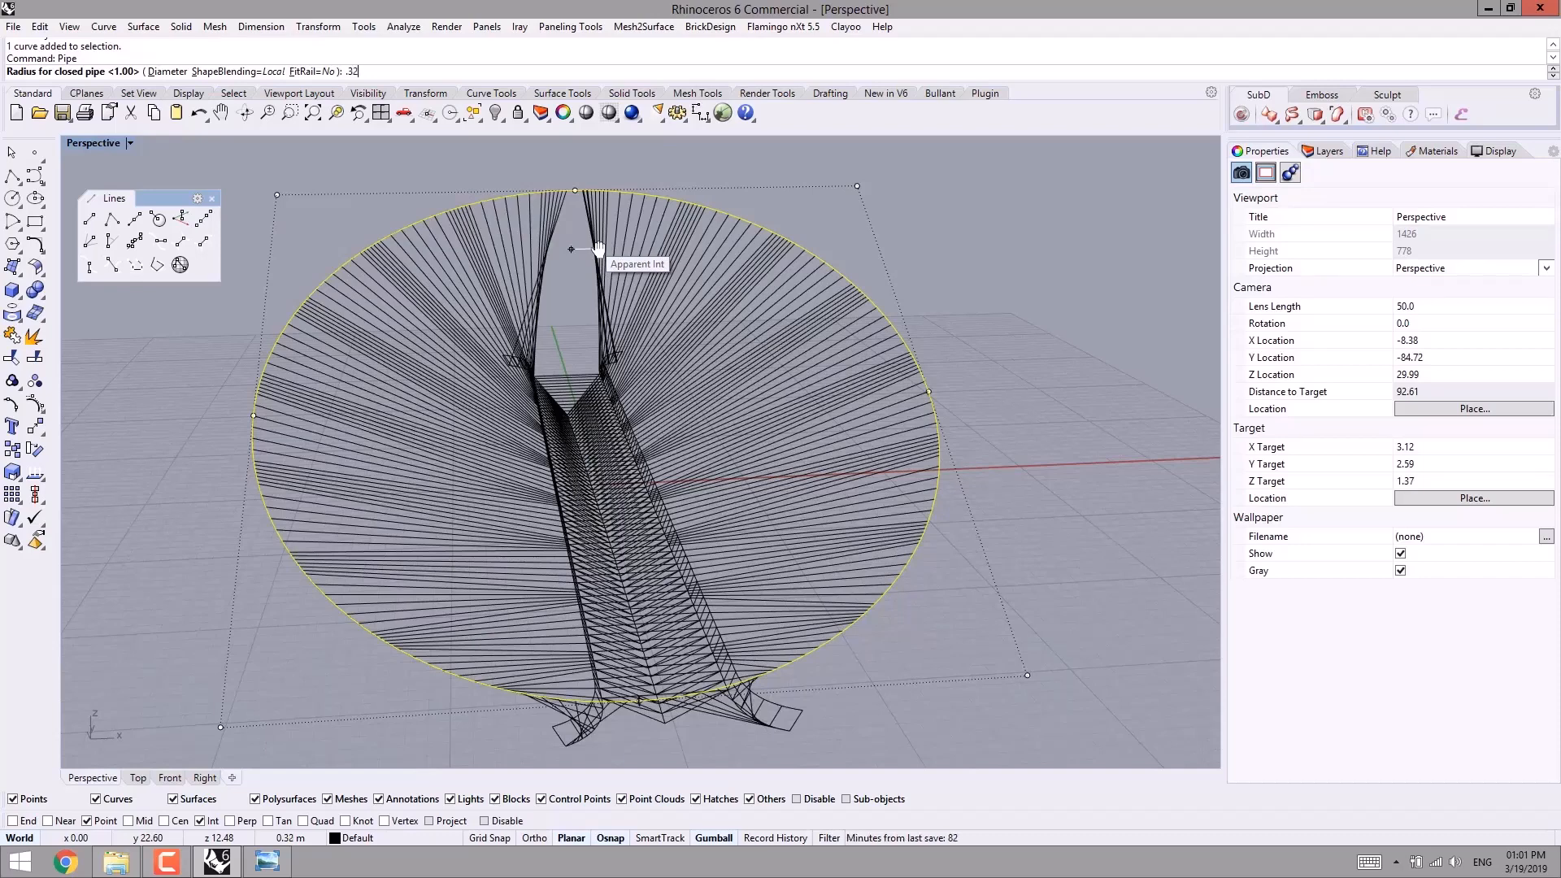
key(Return)
right_drag(598, 248, 512, 270)
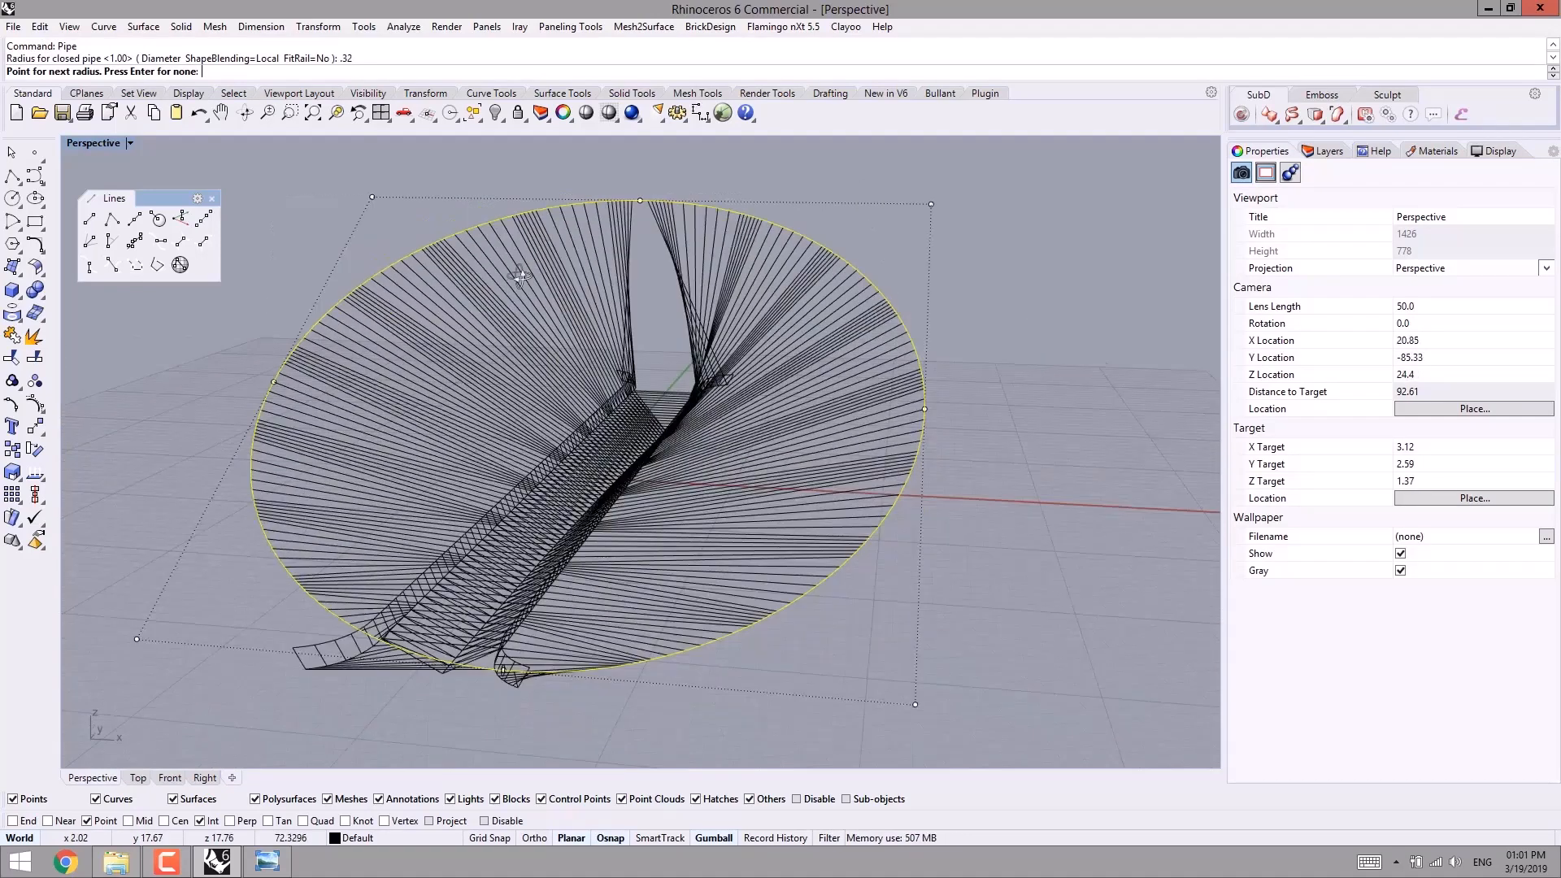
key(Return)
- Set the Perspective view to Shaded display to check the piped ring arch
right_drag(438, 351, 814, 323)
key(Escape)
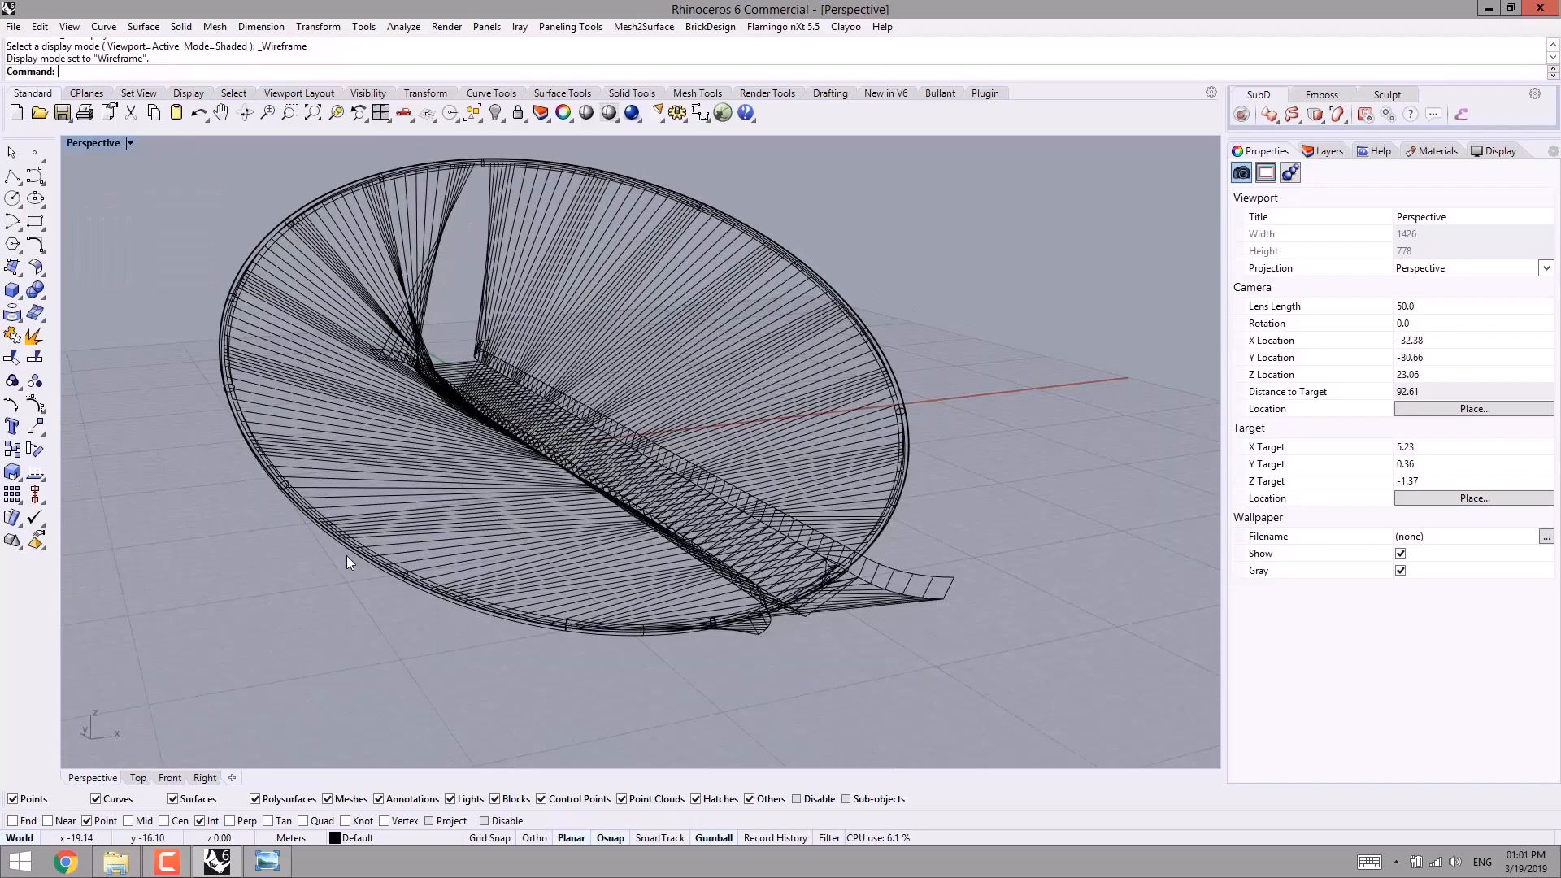
key(ctrl+alt+s)
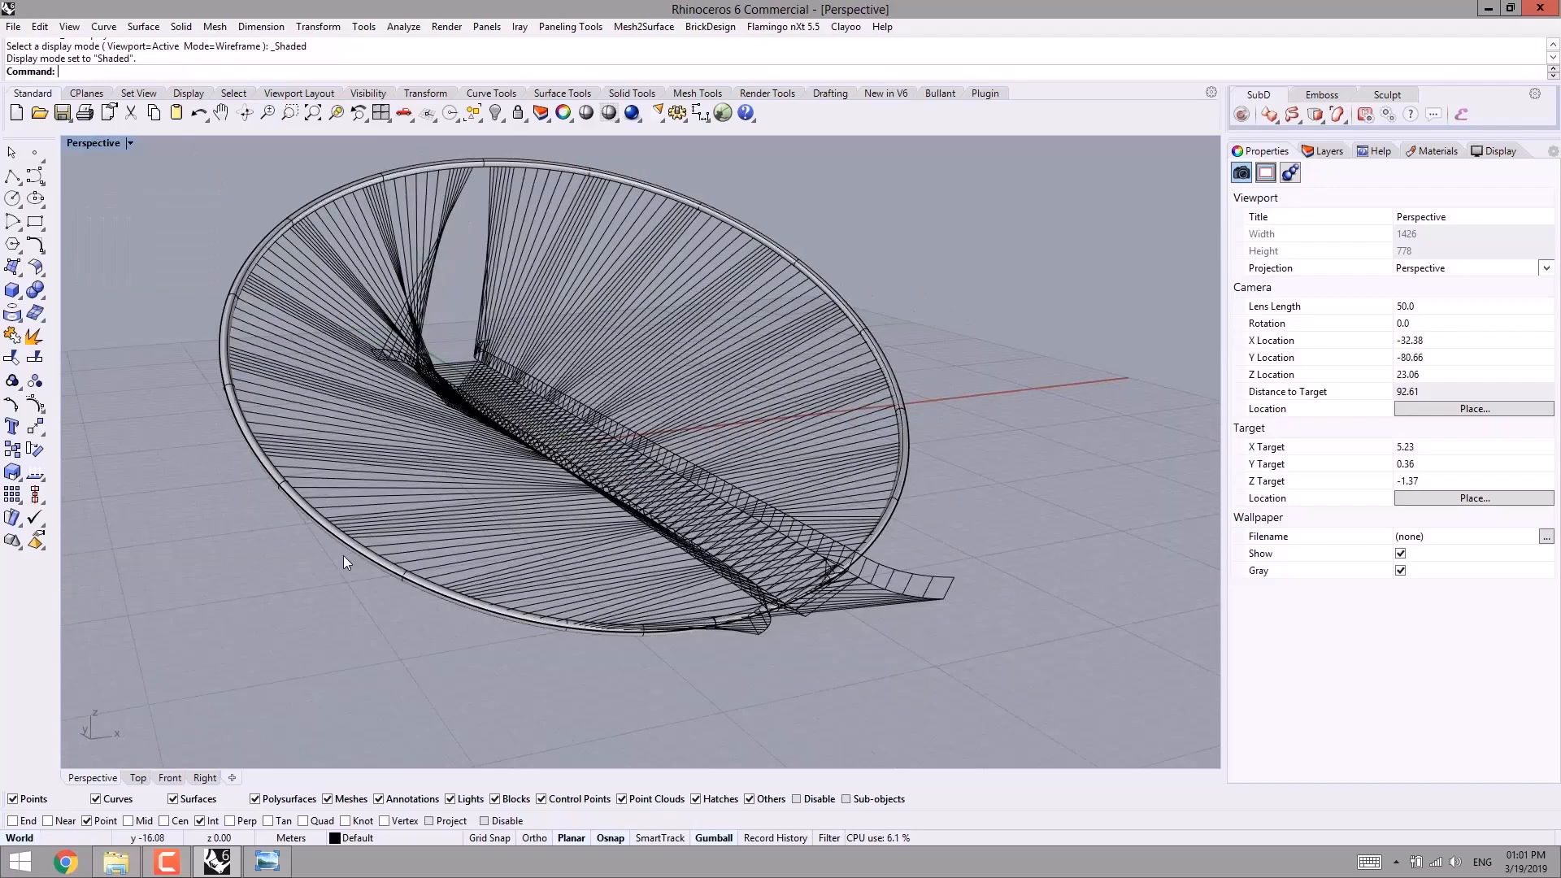
- Pipe the sparser group of main rib curves between the ring and the deck with a radius of 0.15 m
mouse_move(343, 554)
right_down()
mouse_move(363, 521)
mouse_move(659, 455)
mouse_move(769, 480)
right_up()
scroll(918, 499, up, 4)
right_drag(919, 499, 860, 498)
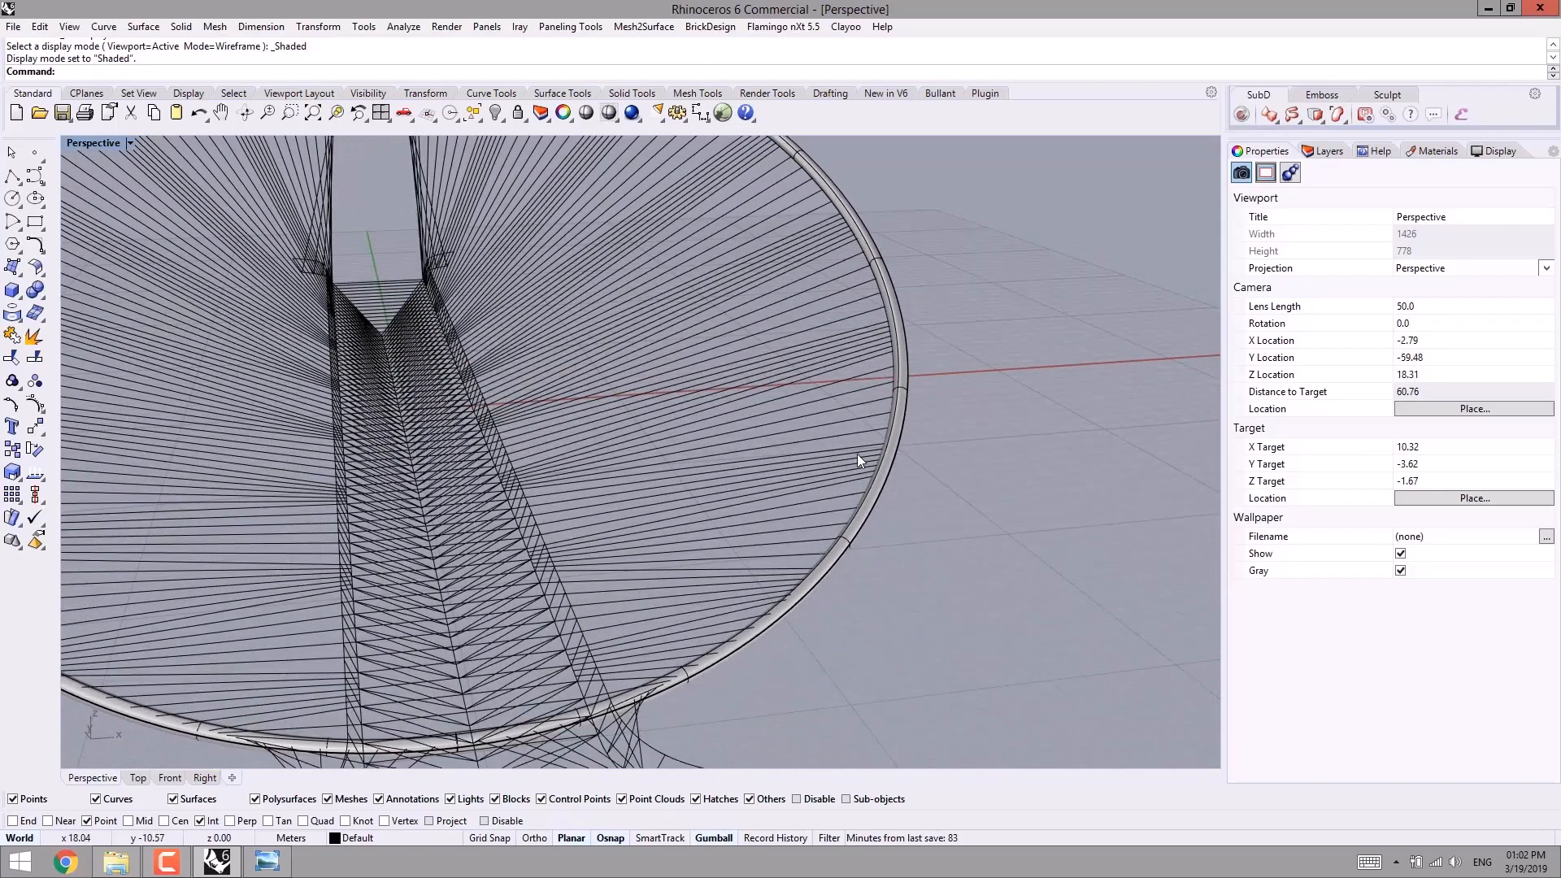
scroll(878, 385, up, 2)
click(872, 372)
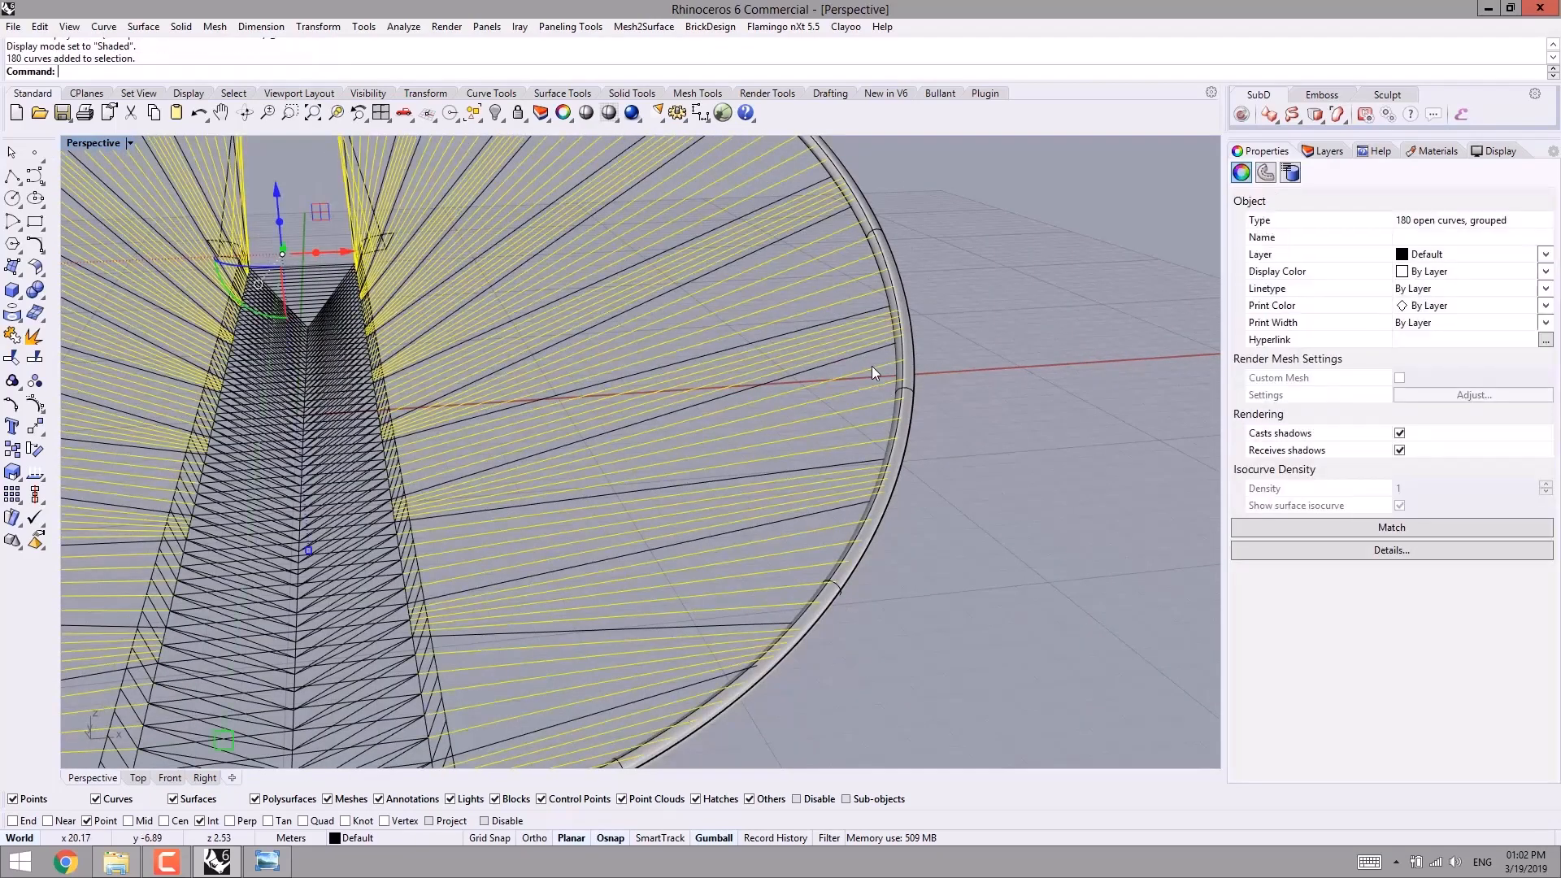
click(856, 320)
scroll(712, 414, down, 5)
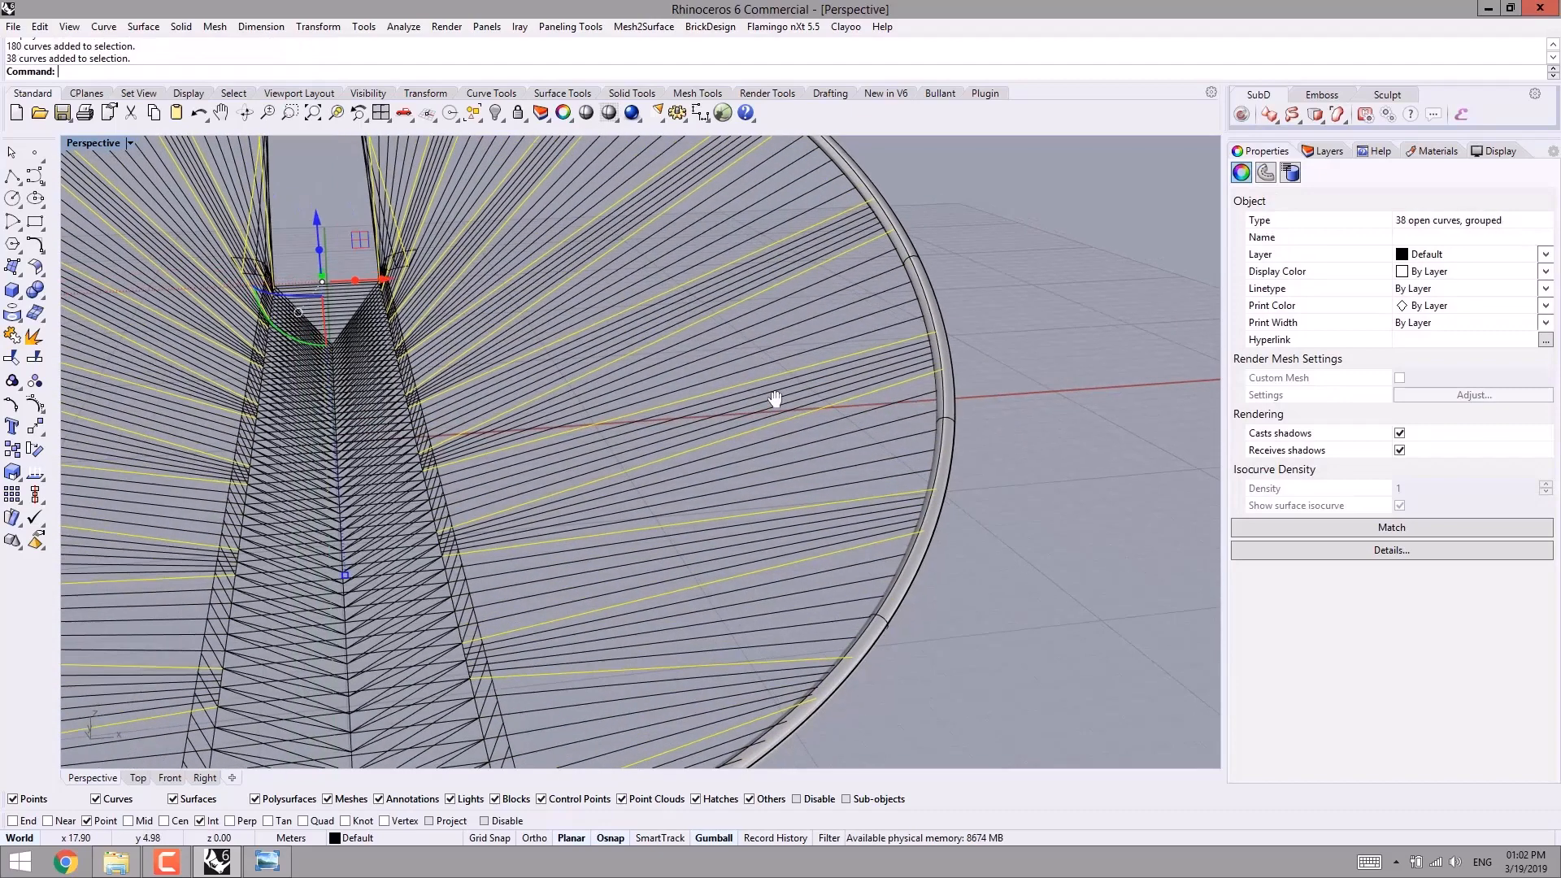
text(pipe)
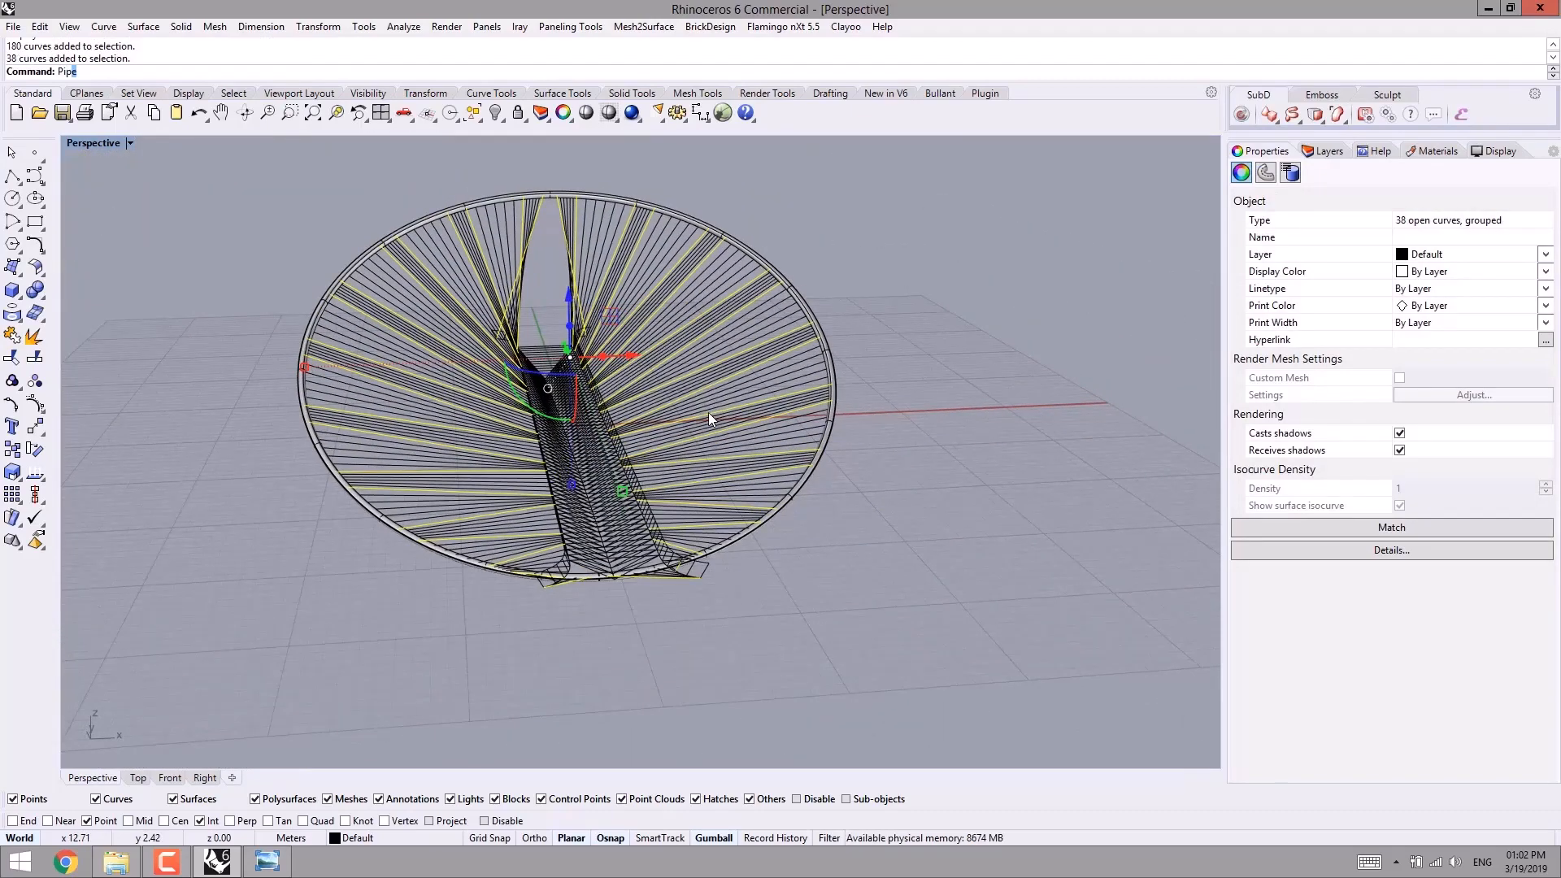
key(Return)
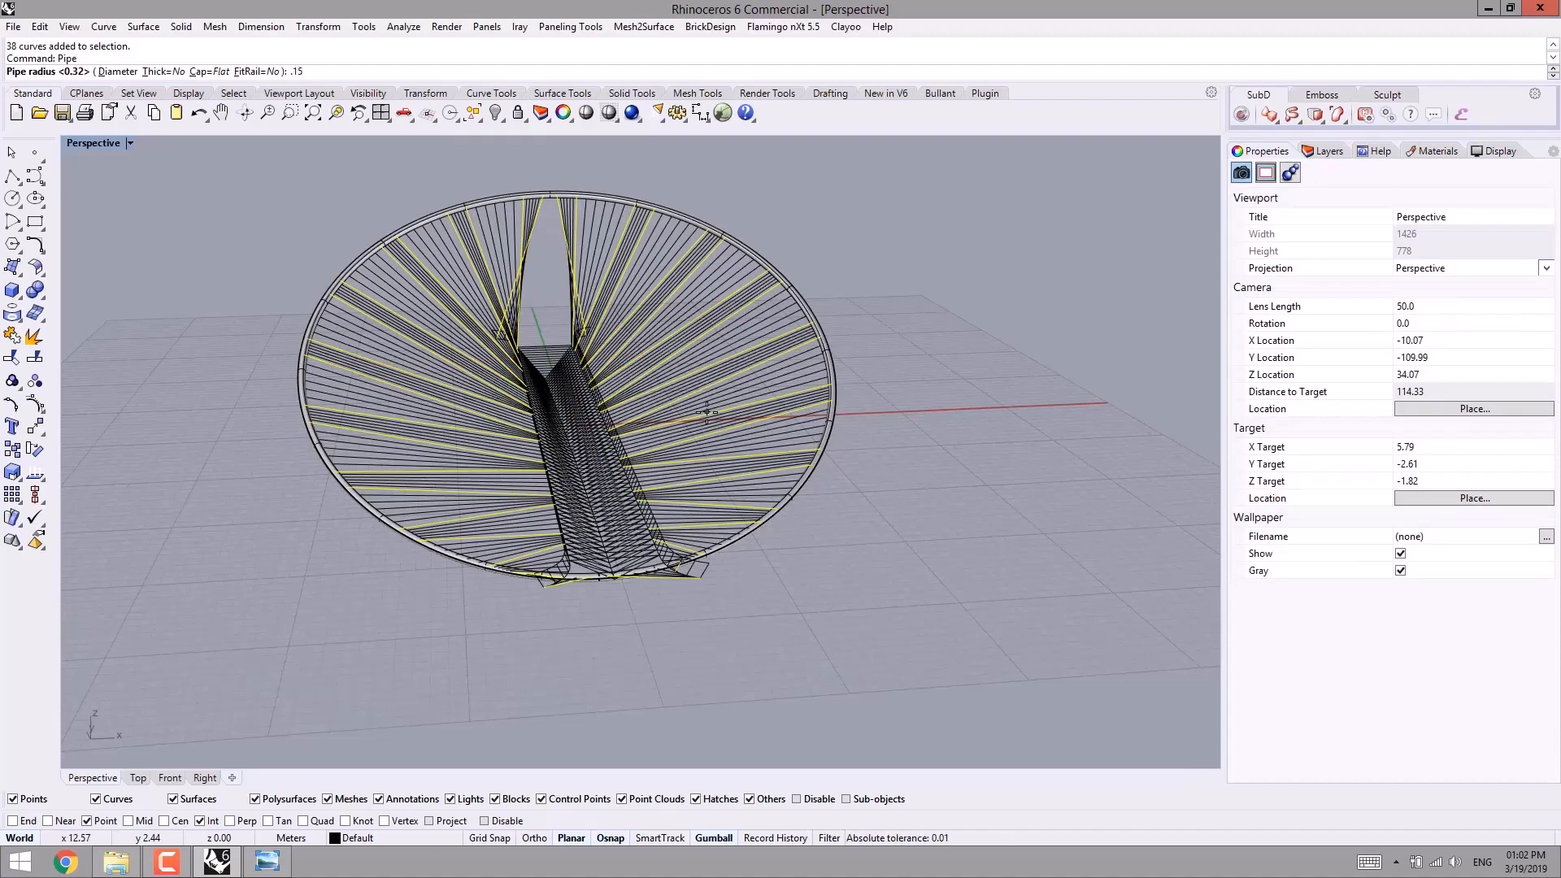
key(Return)
click(930, 344)
- Pipe the denser group of thin rib curves between the main ribs with a radius of 0.05 m
right_drag(812, 376, 783, 388)
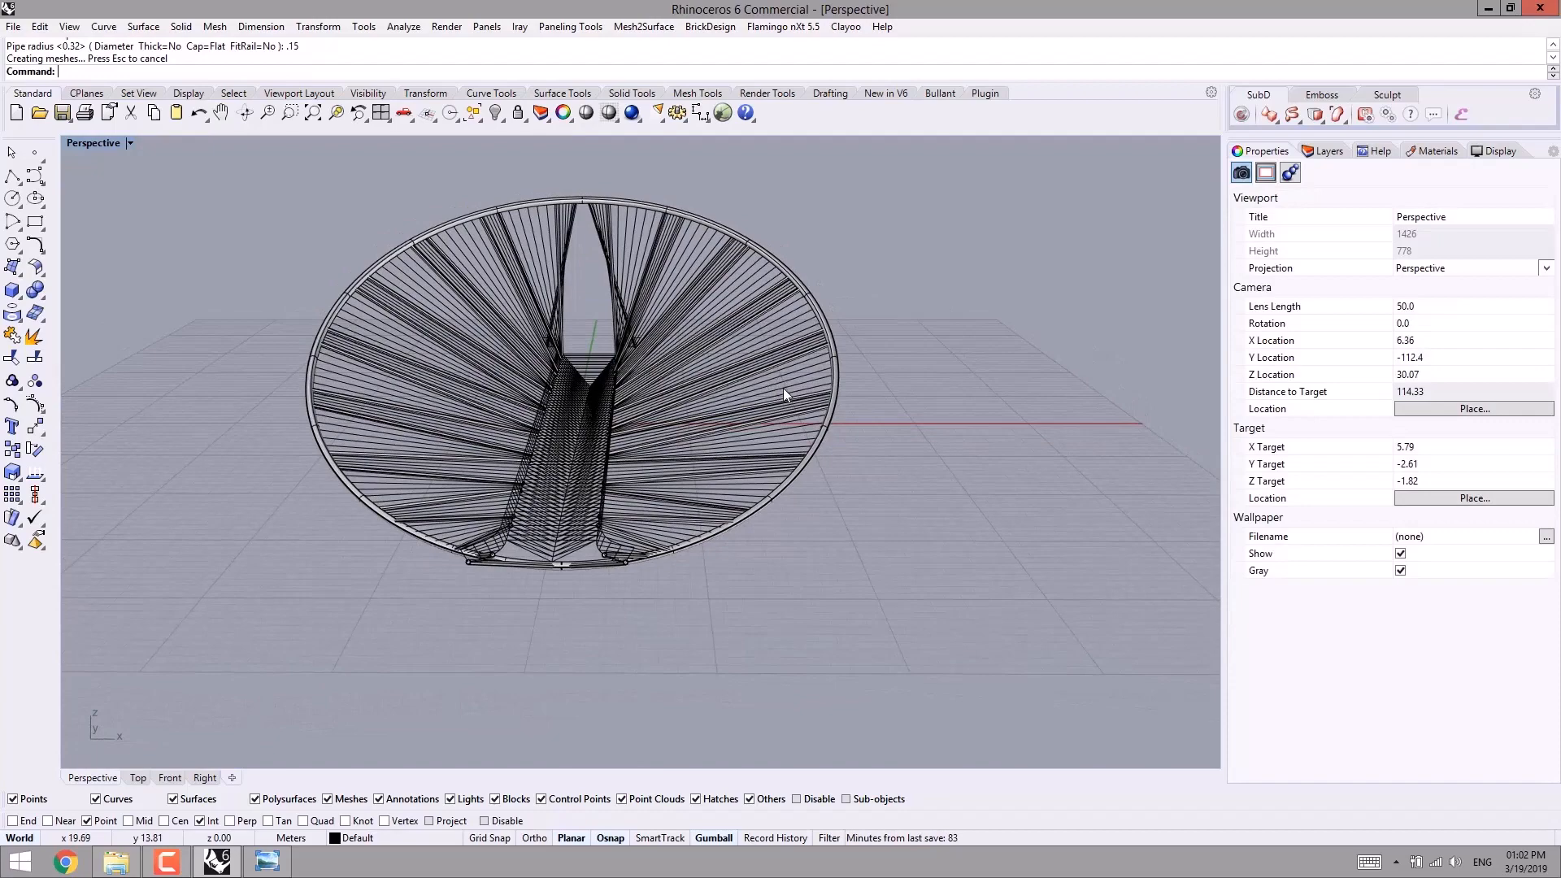
scroll(760, 324, up, 2)
click(782, 326)
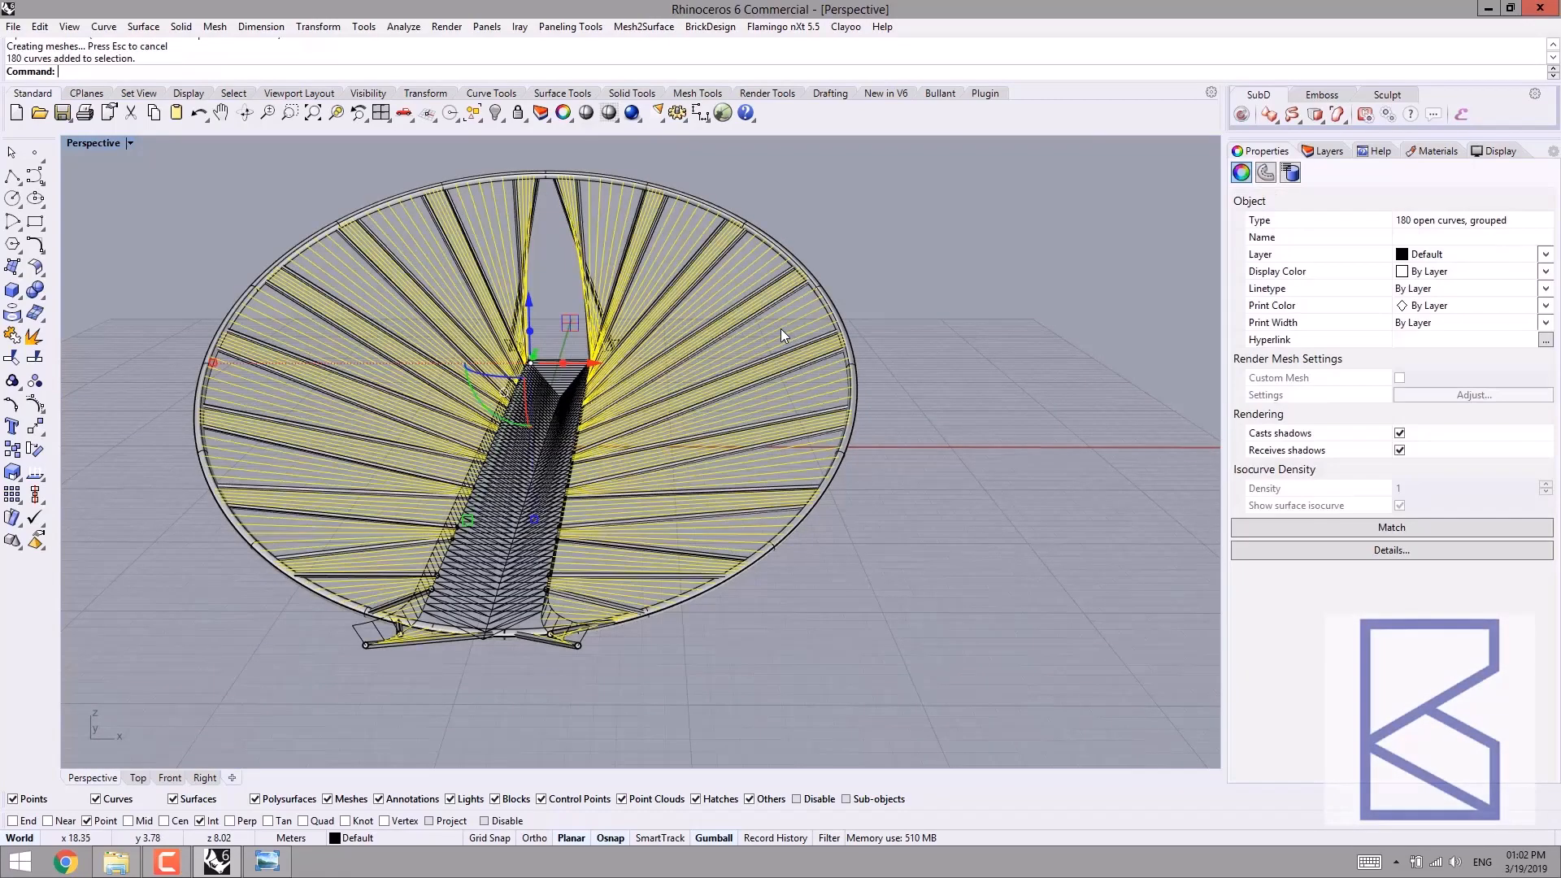
scroll(762, 332, up, 5)
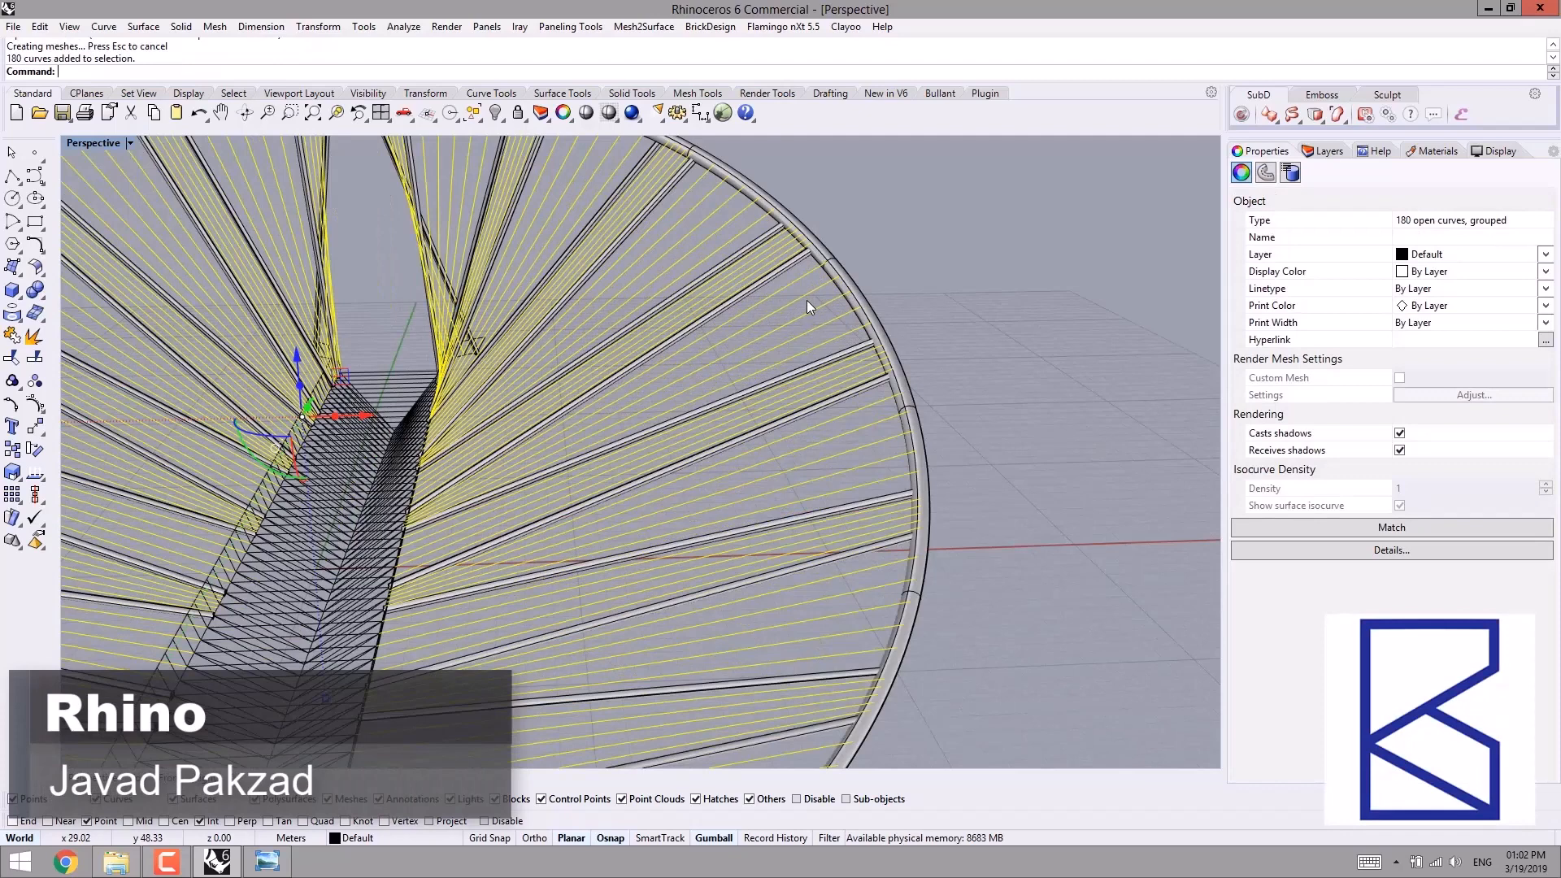
right_click(807, 301)
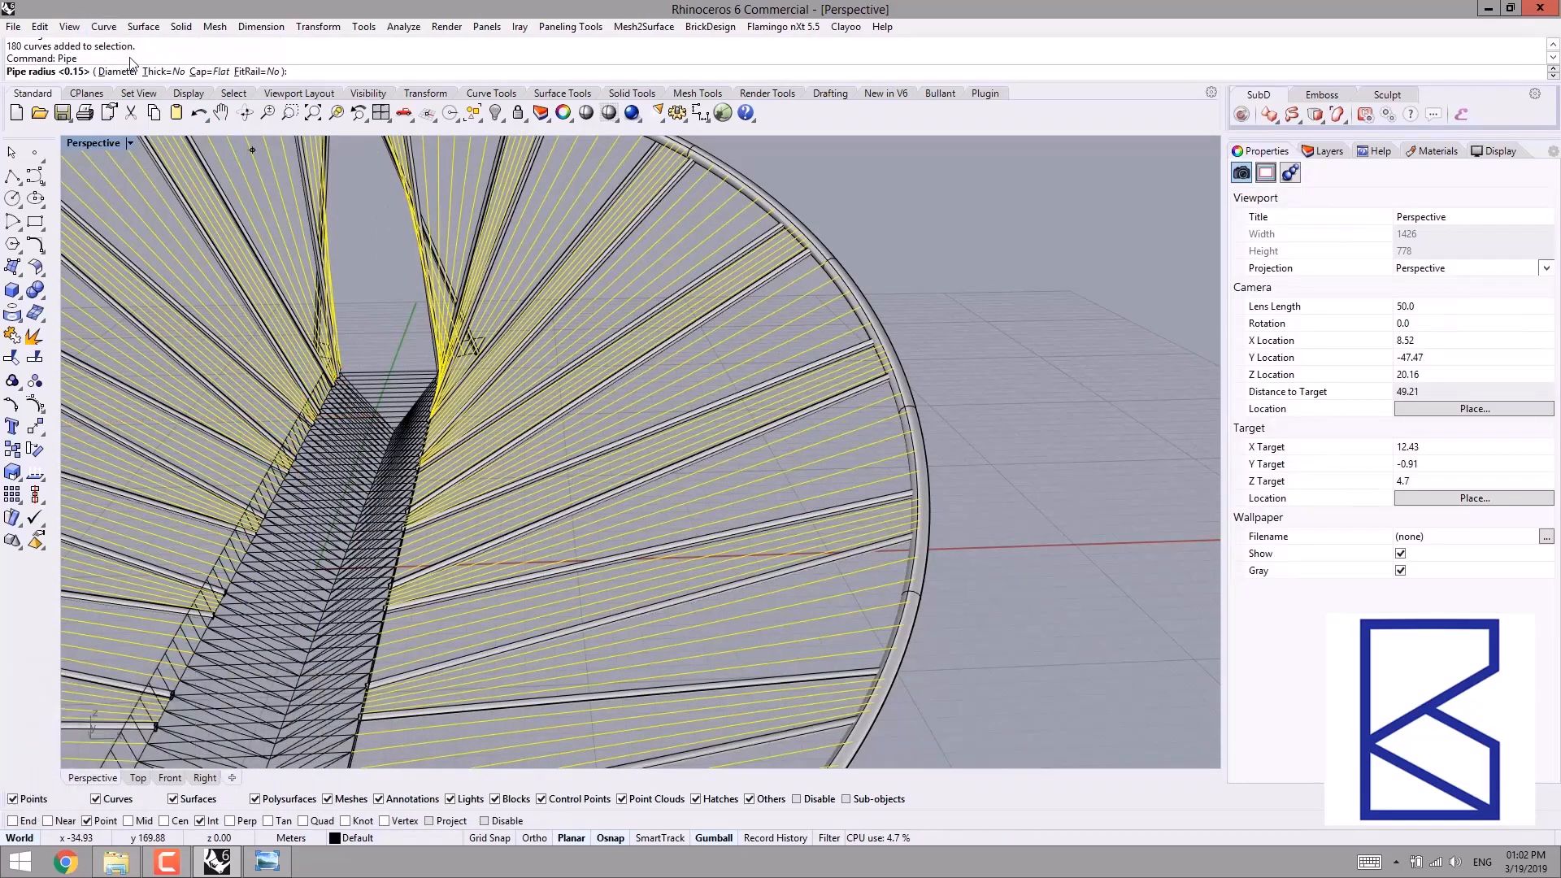
text(.05)
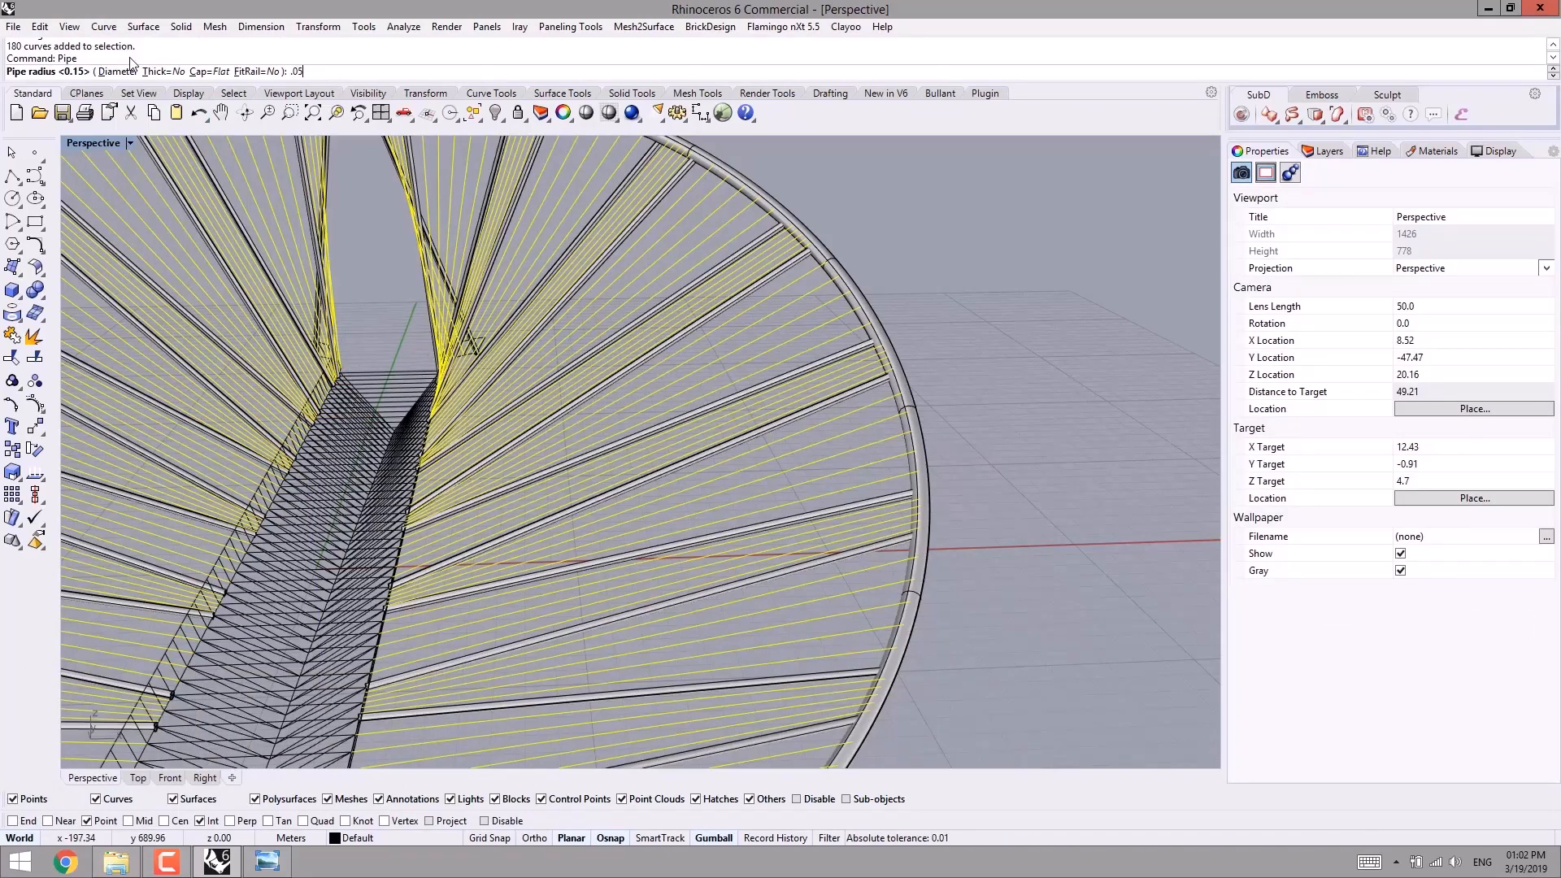
key(Return)
click(827, 187)
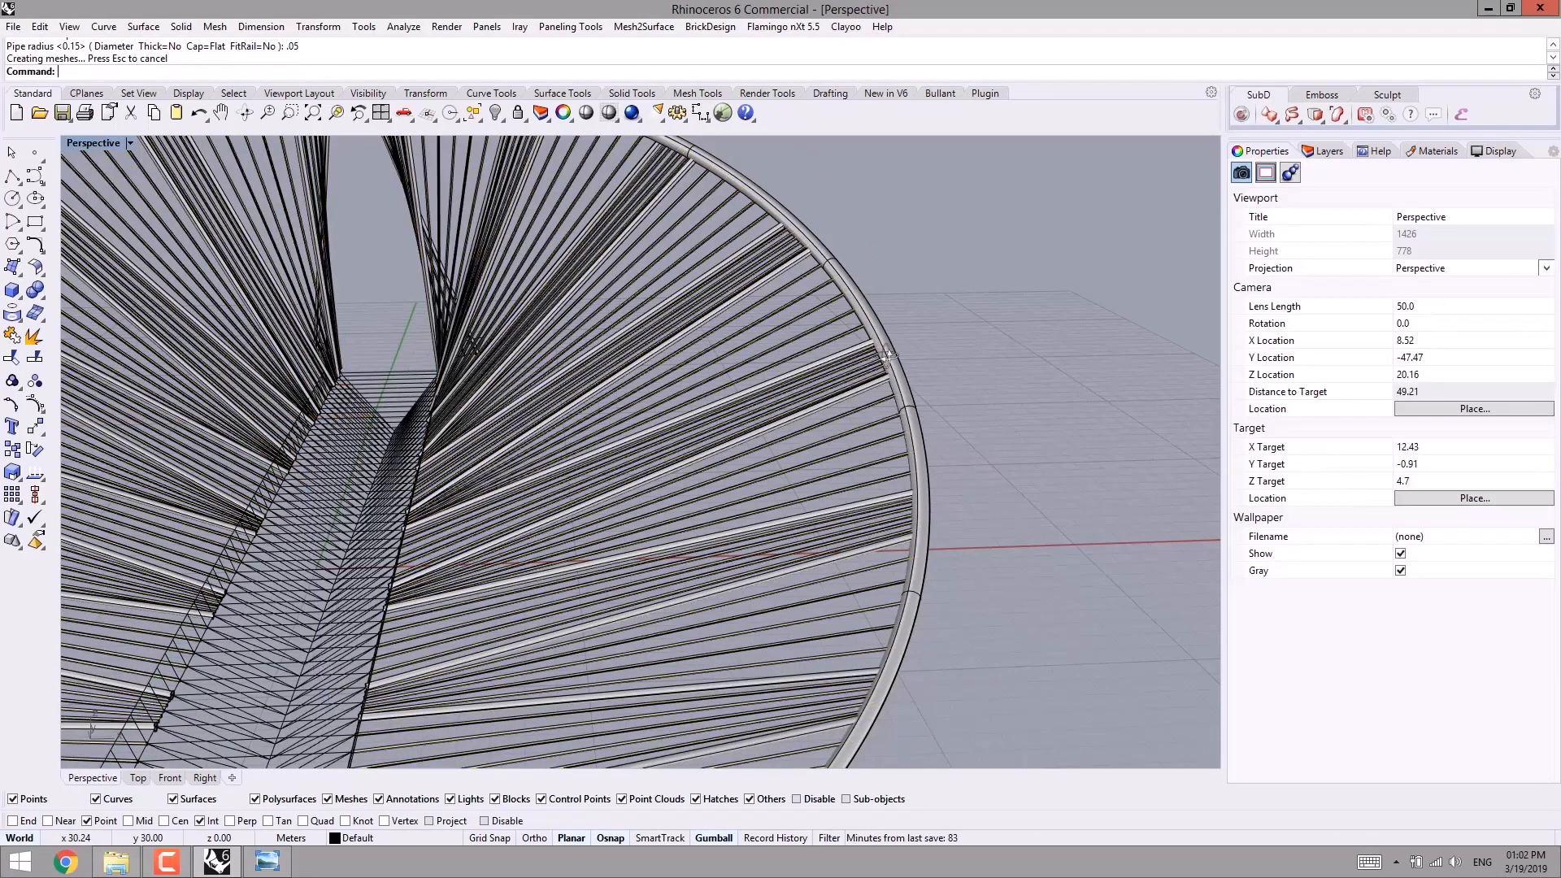
- Examine the piped ribs along the ring arch and where they meet the deck edges
right_drag(886, 360, 918, 343)
scroll(819, 464, up, 2)
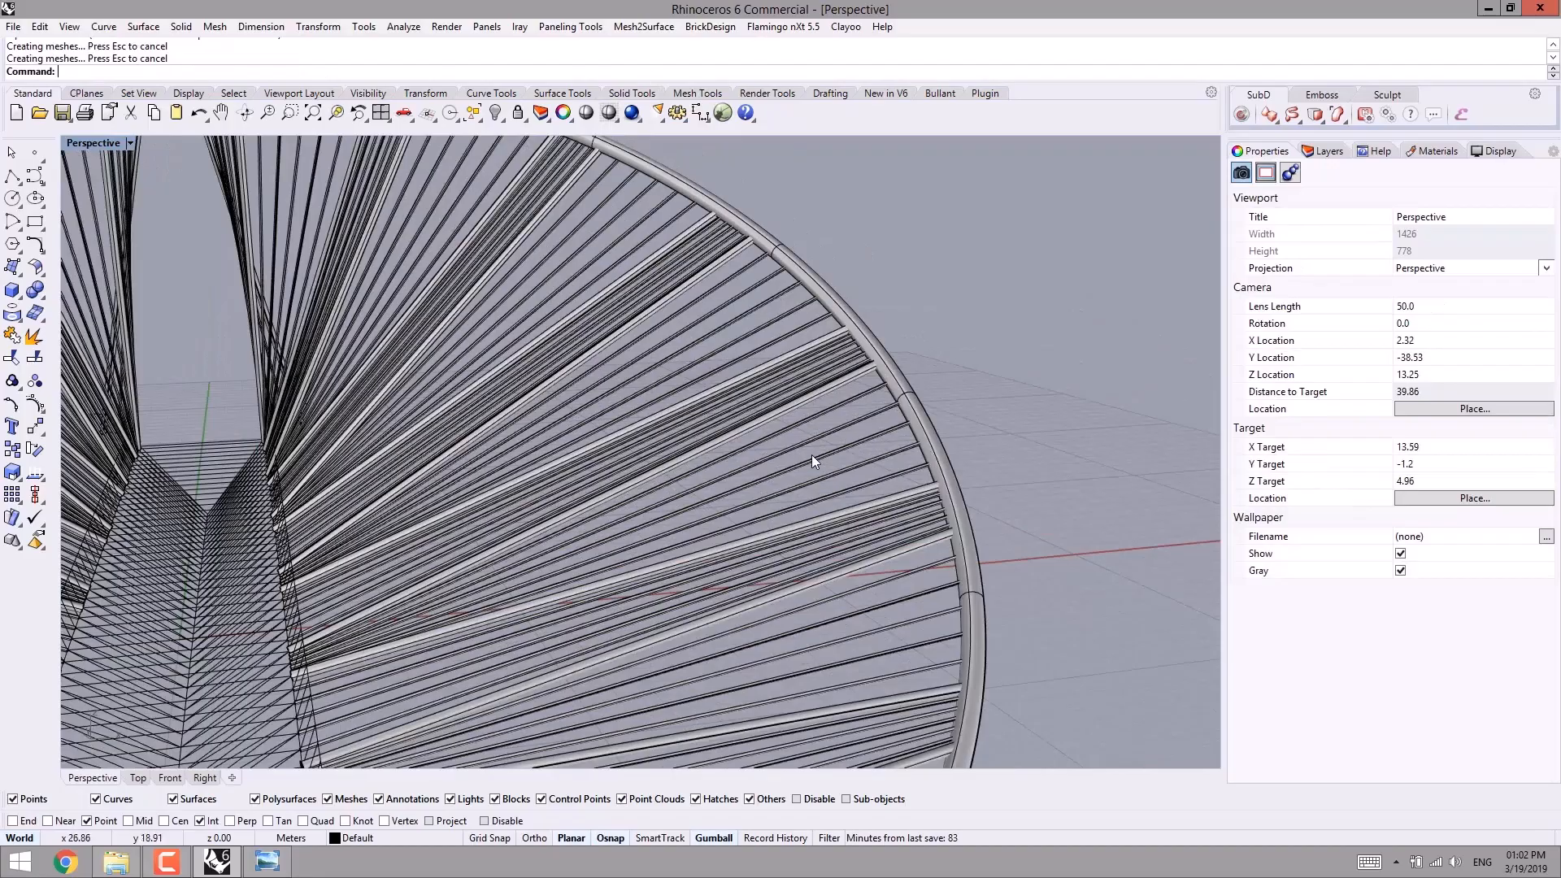
right_drag(811, 456, 679, 357)
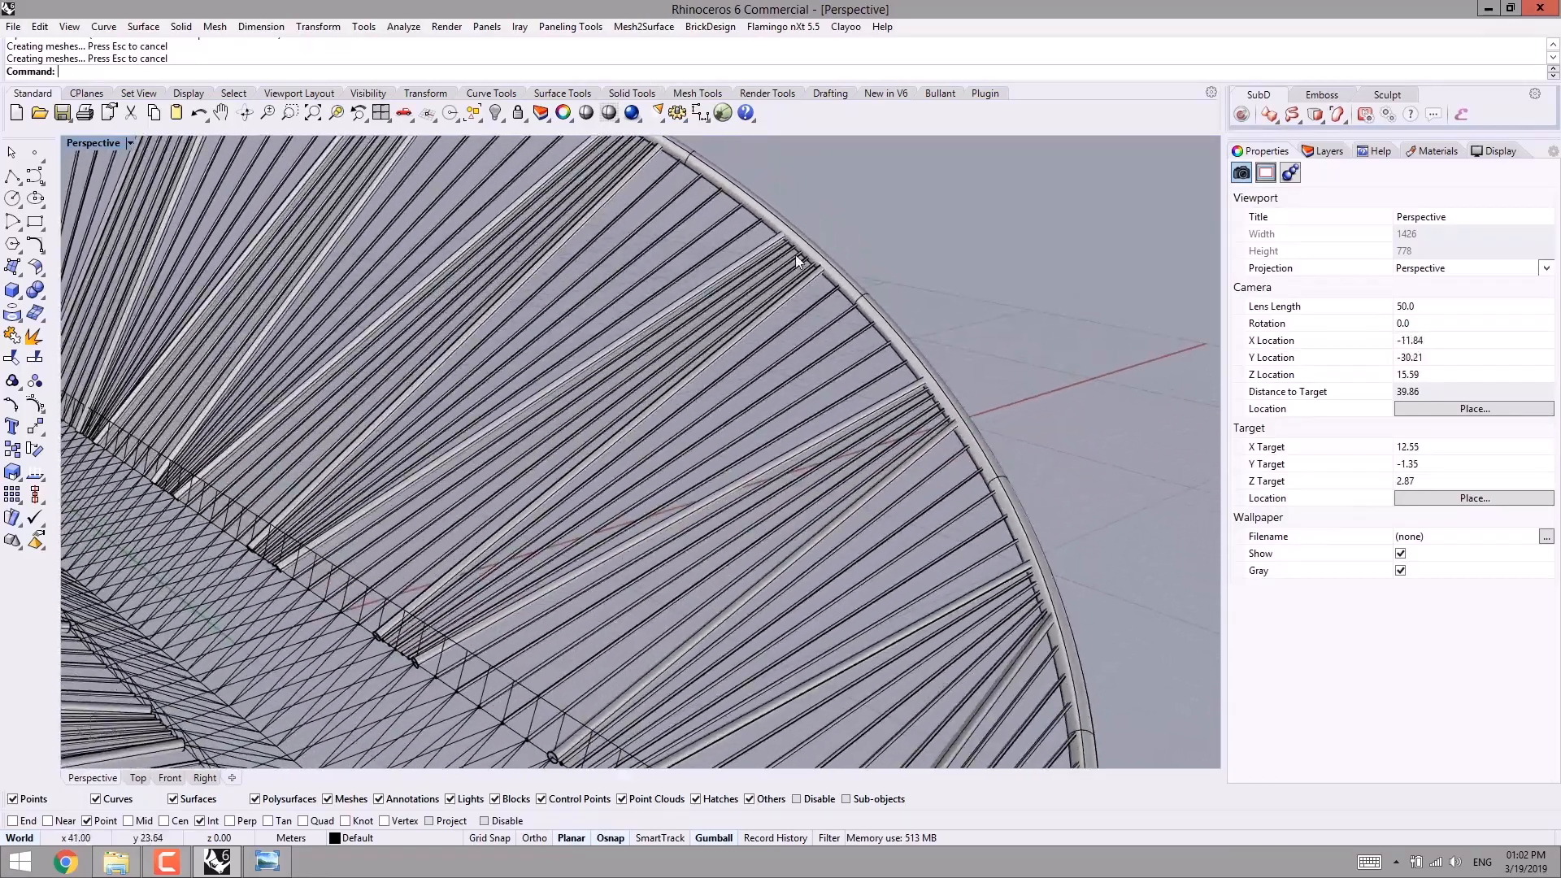
scroll(817, 421, down, 2)
shift+right_drag(816, 419, 799, 322)
scroll(800, 322, down, 2)
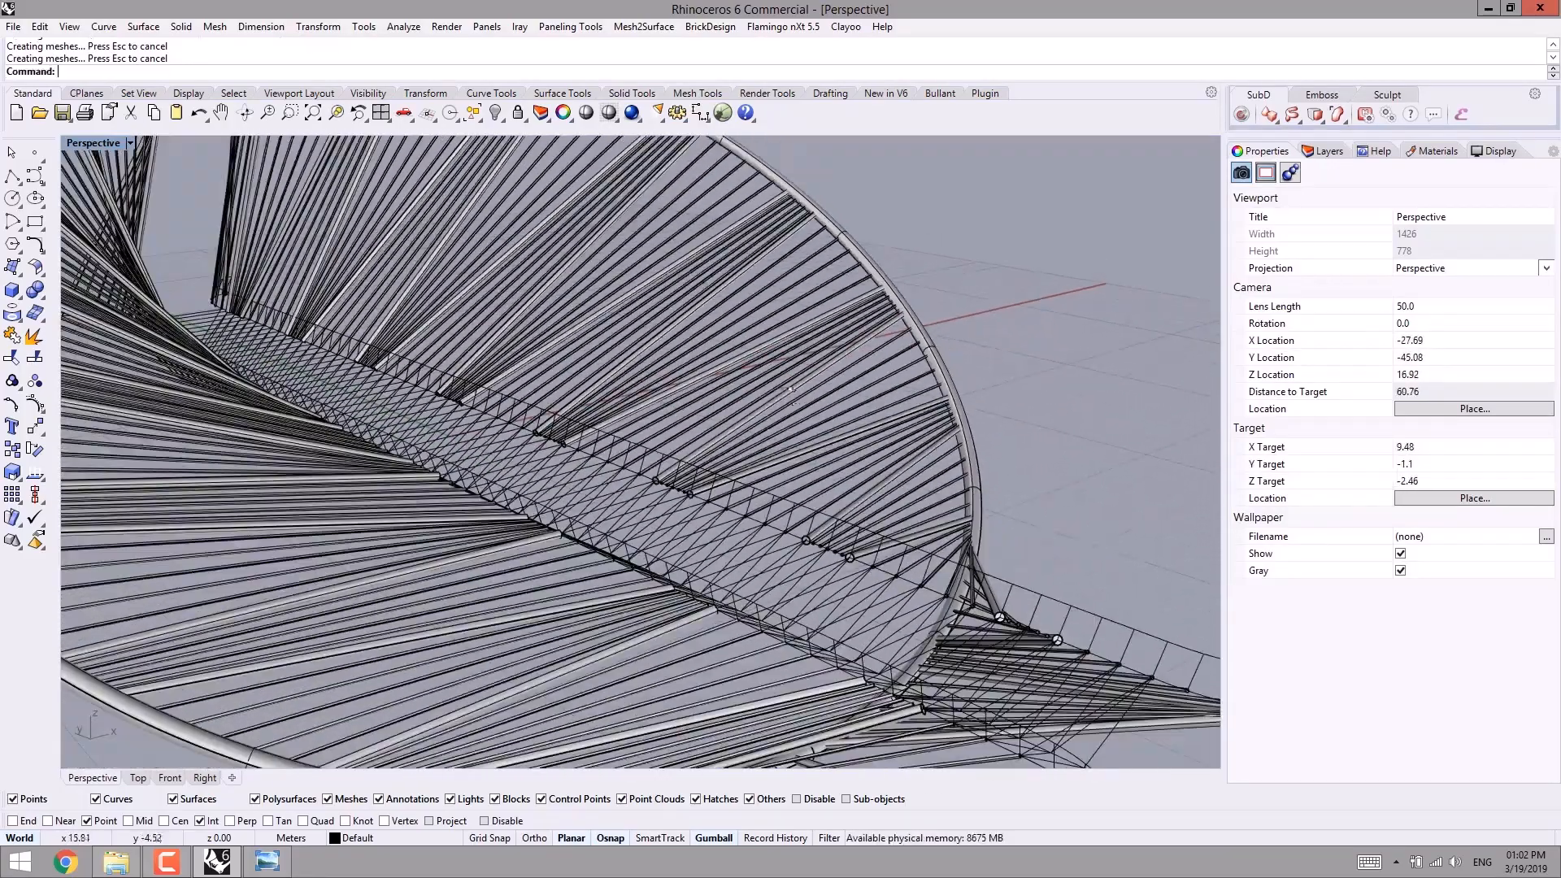
right_drag(798, 383, 754, 396)
shift+right_drag(617, 439, 666, 408)
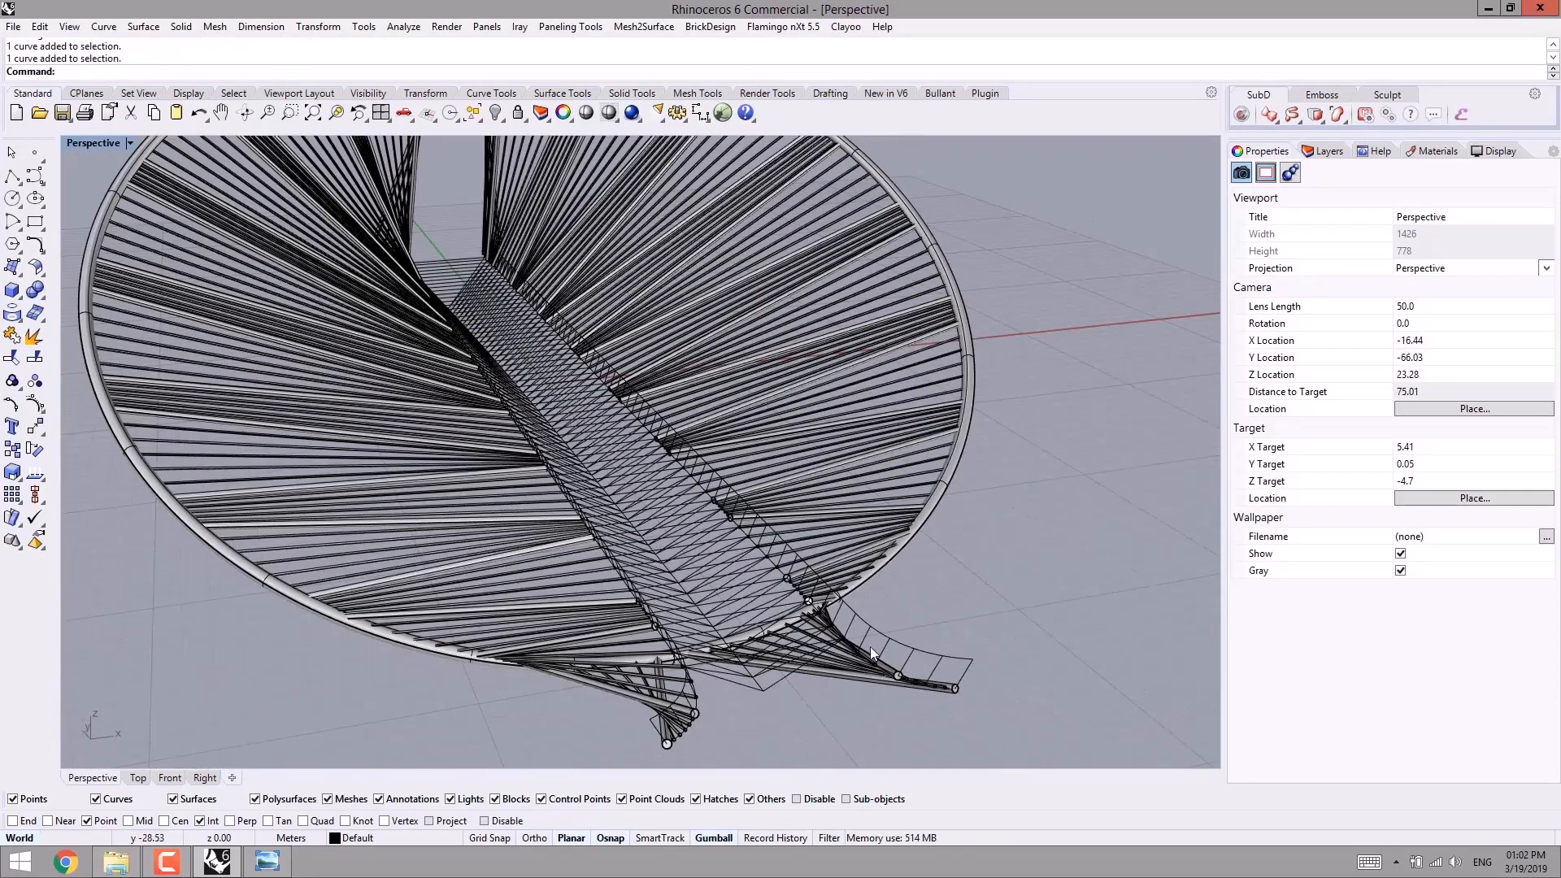
- Join the six lower deck-edge curves, including the flared ends, into one continuous curve per side and group the two
scroll(862, 647, up, 6)
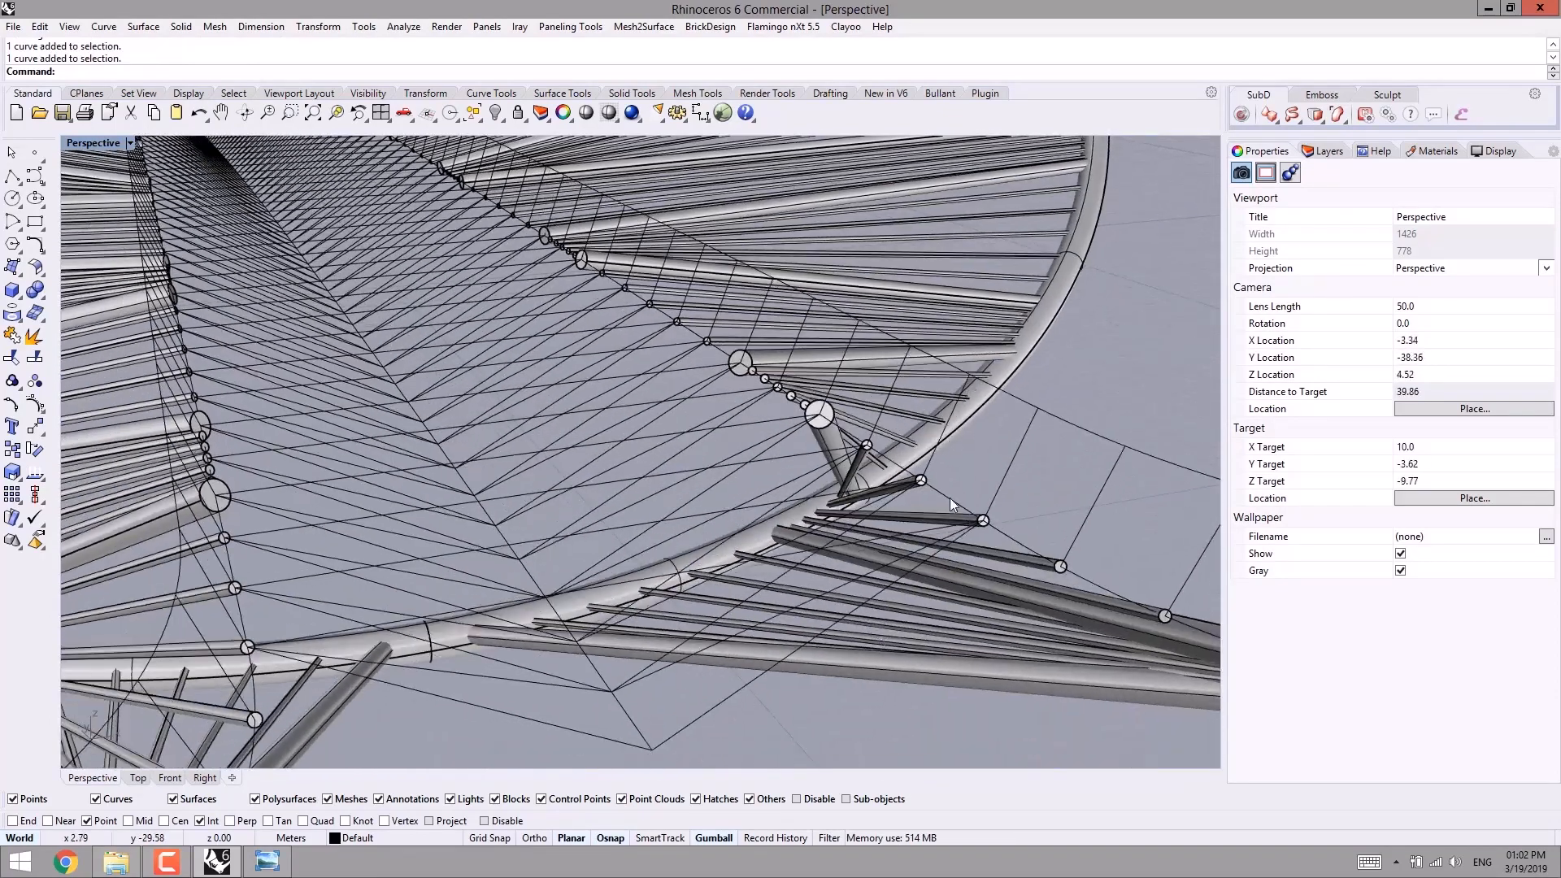
click(950, 498)
shift+click(1026, 540)
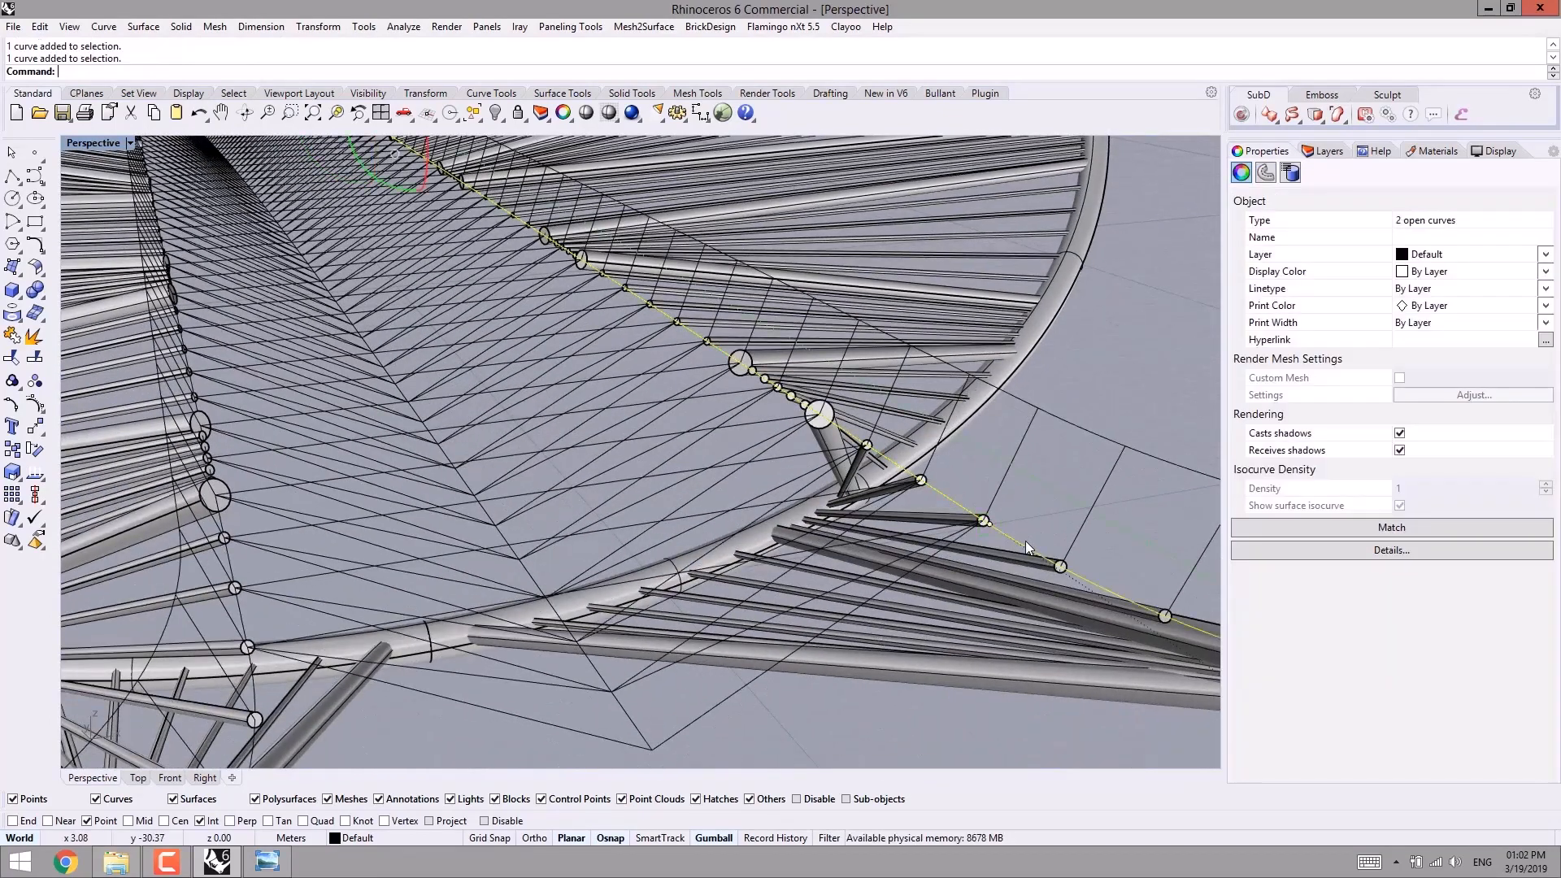
scroll(1025, 540, down, 8)
right_drag(1007, 553, 496, 617)
scroll(493, 615, up, 5)
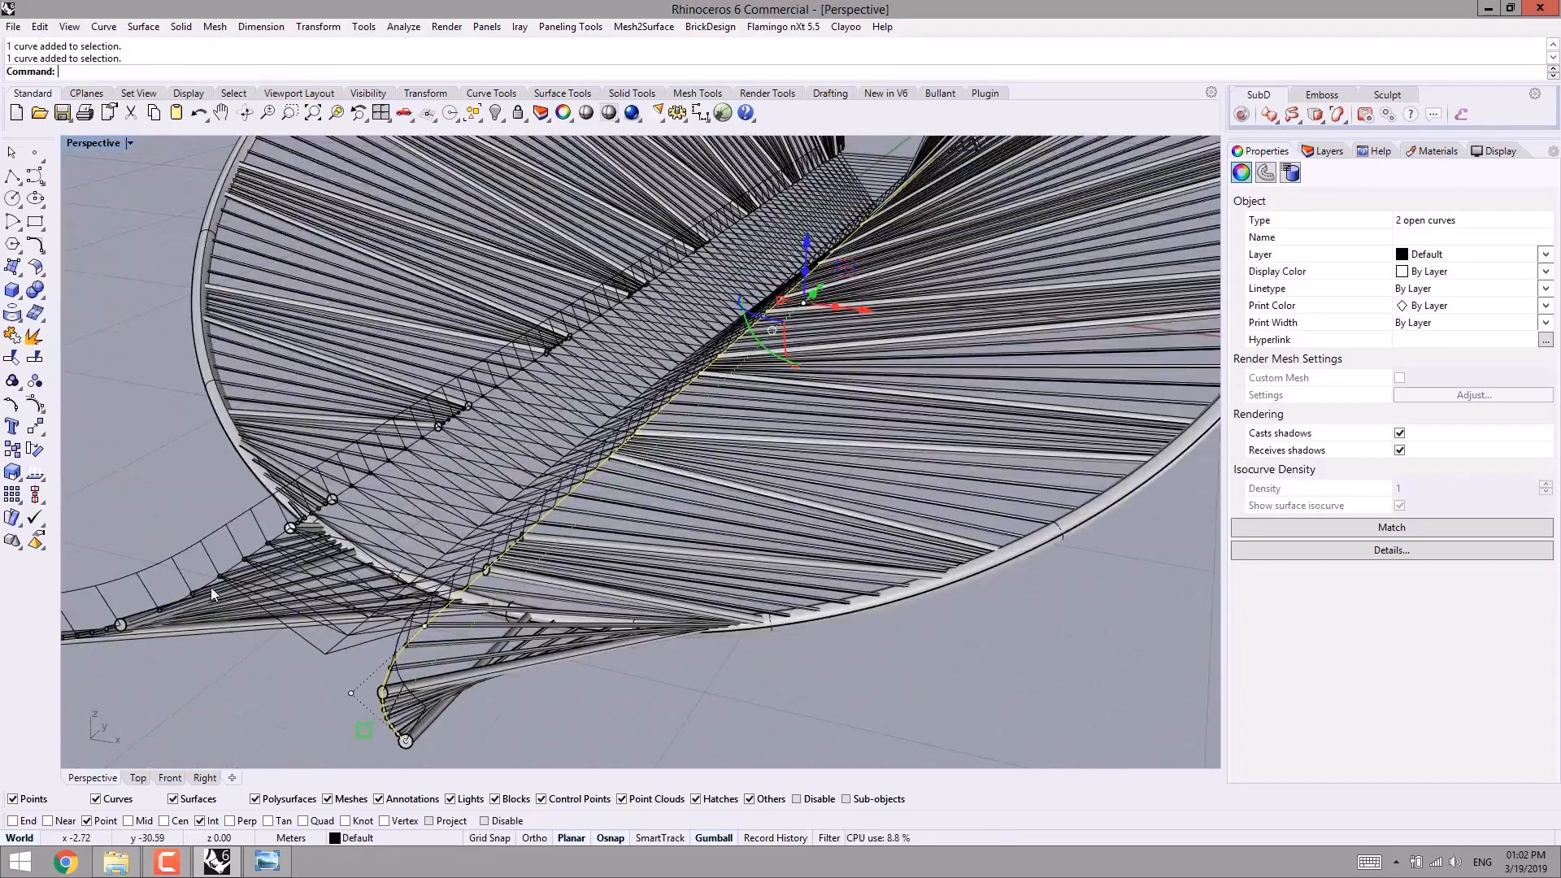
shift+click(208, 583)
shift+click(231, 566)
scroll(617, 538, down, 8)
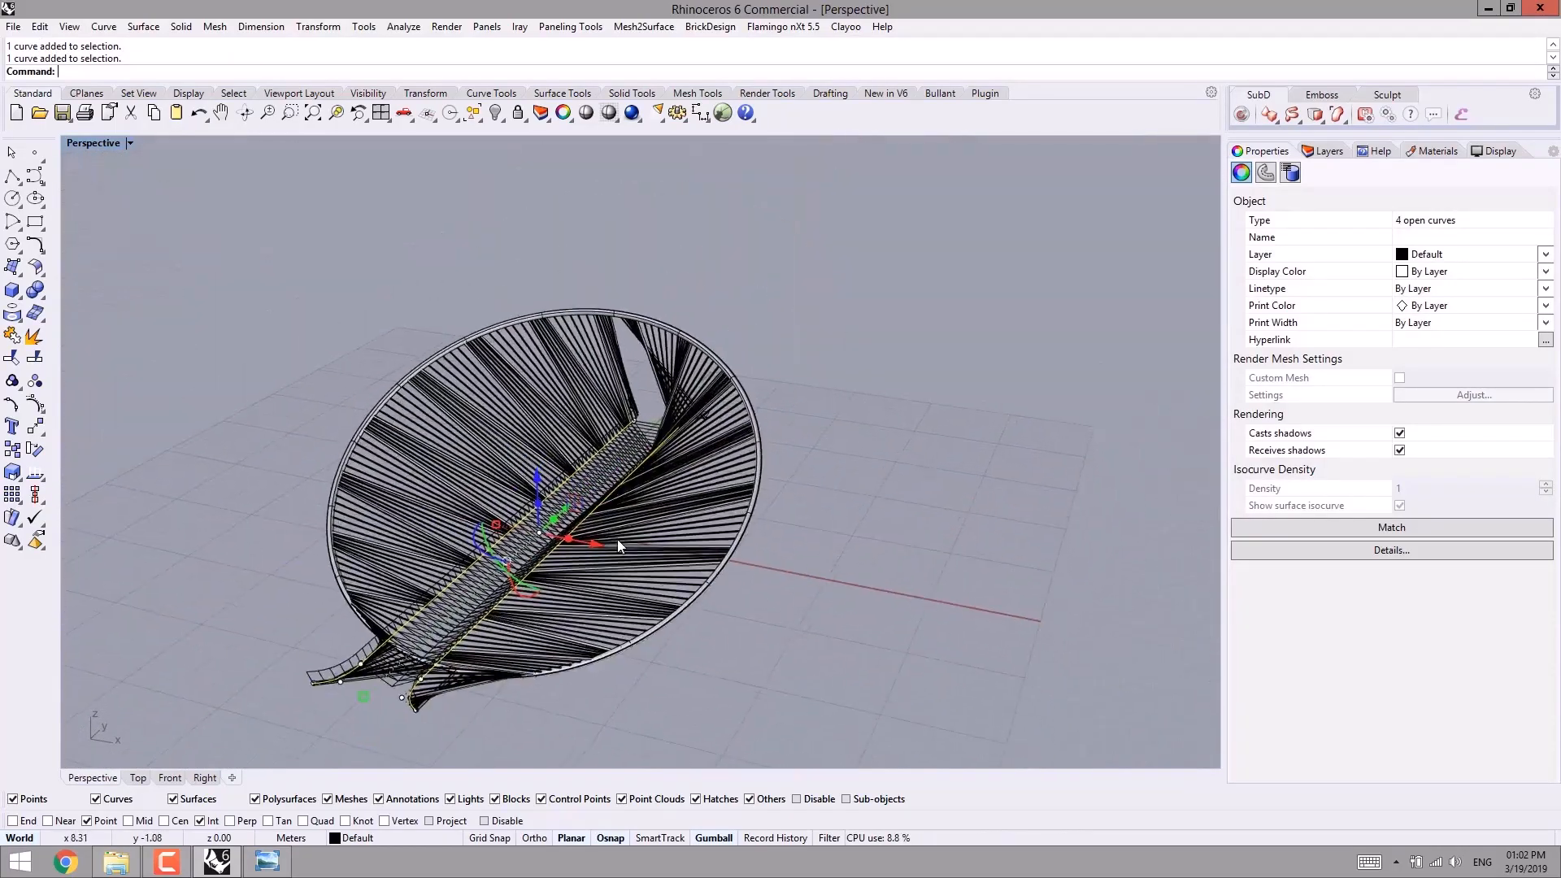
scroll(680, 420, up, 10)
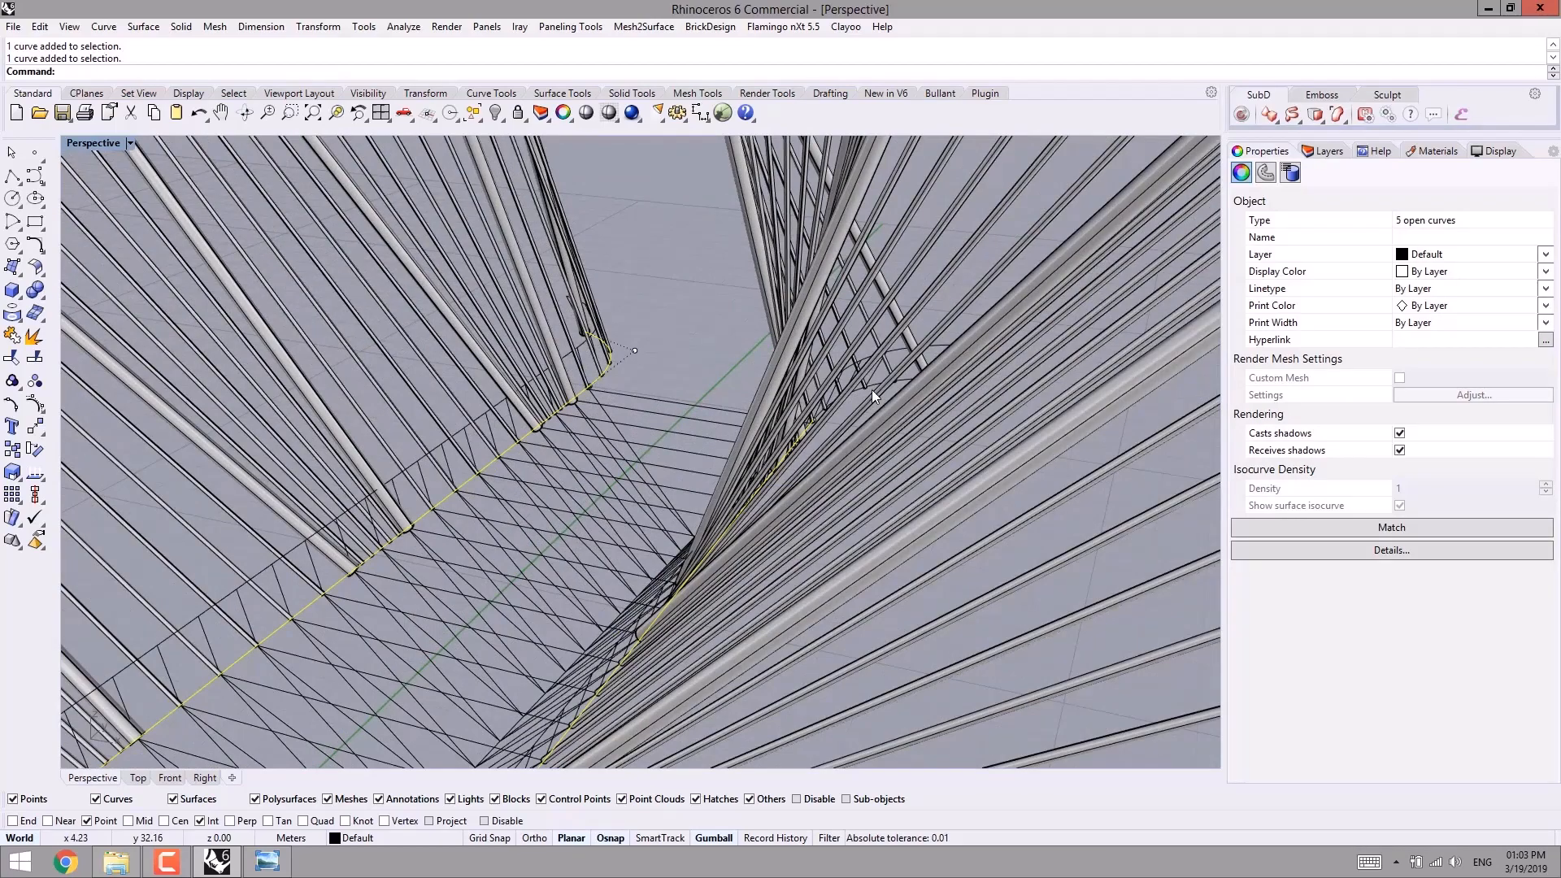
shift+click(870, 383)
ctrl+click(877, 388)
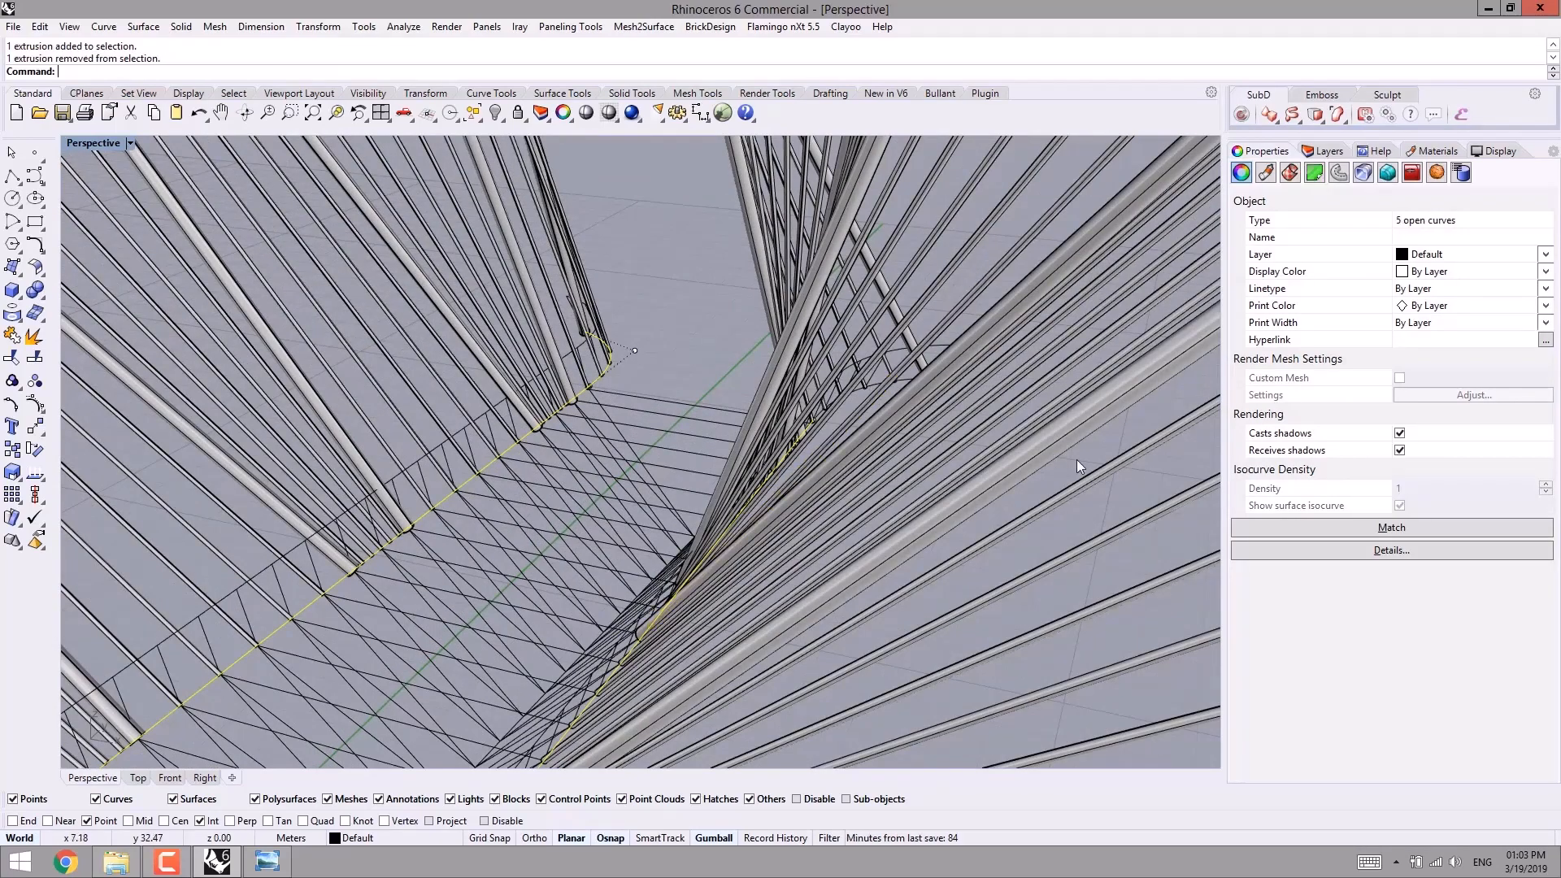
scroll(1076, 460, down, 8)
scroll(721, 518, up, 6)
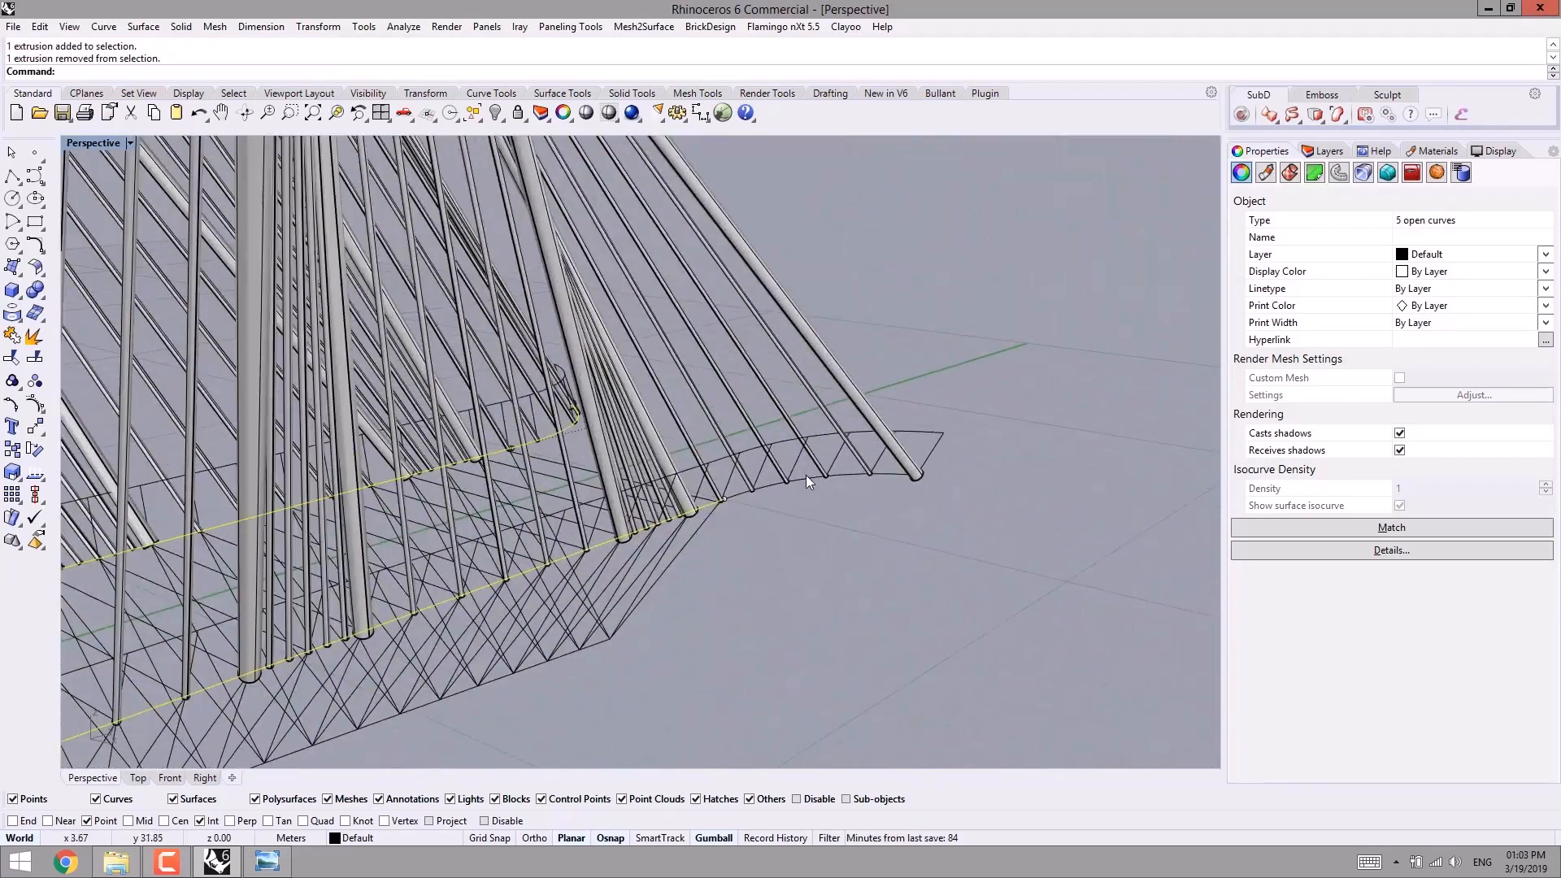
shift+click(806, 478)
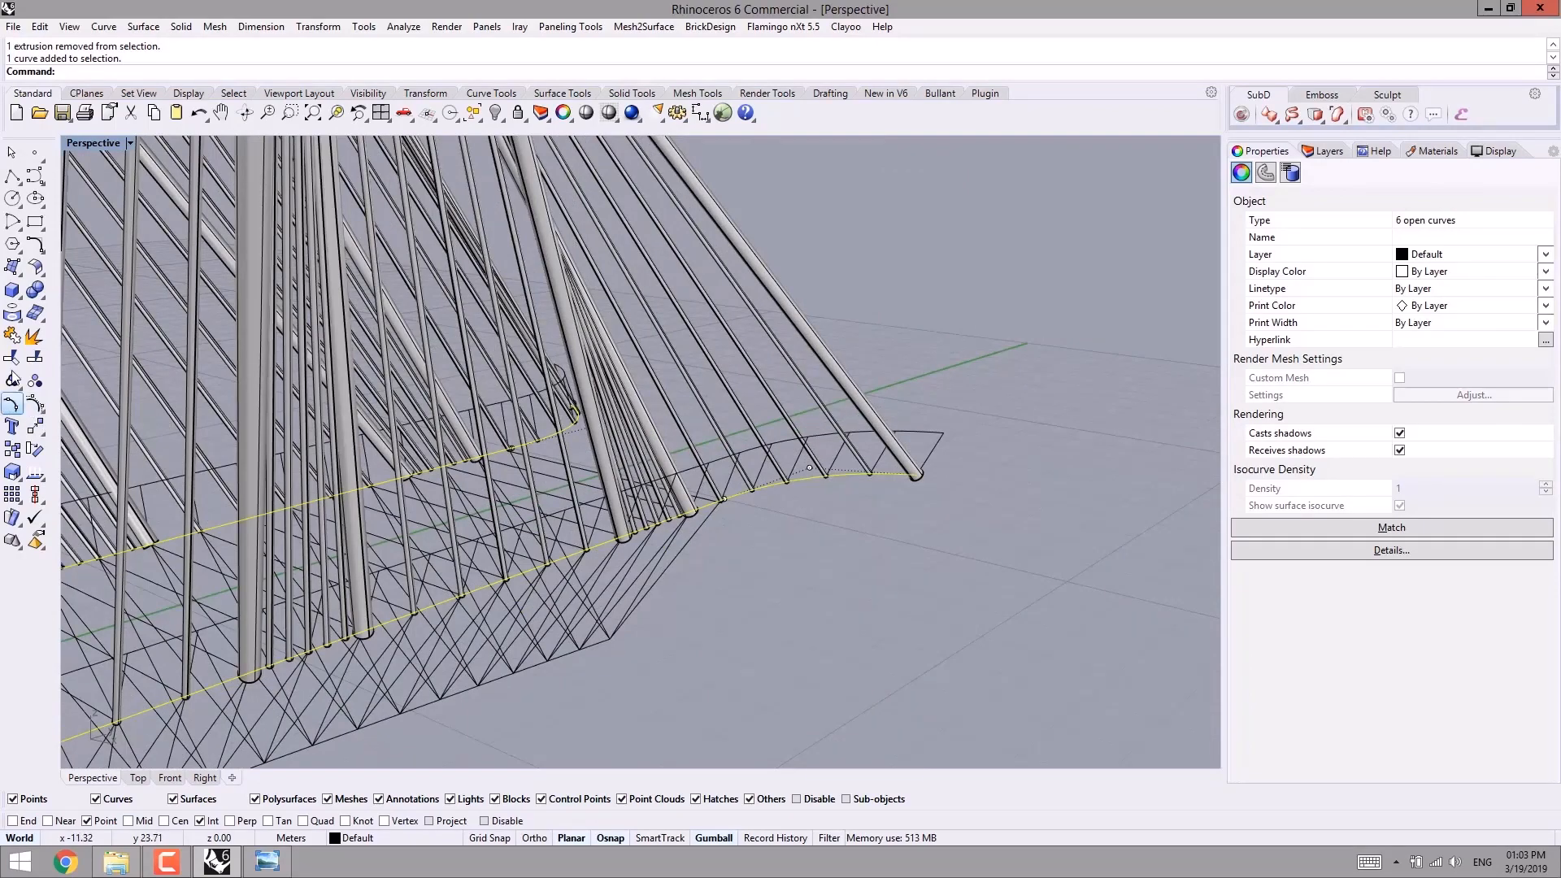
click(12, 337)
scroll(341, 609, down, 5)
scroll(439, 599, down, 3)
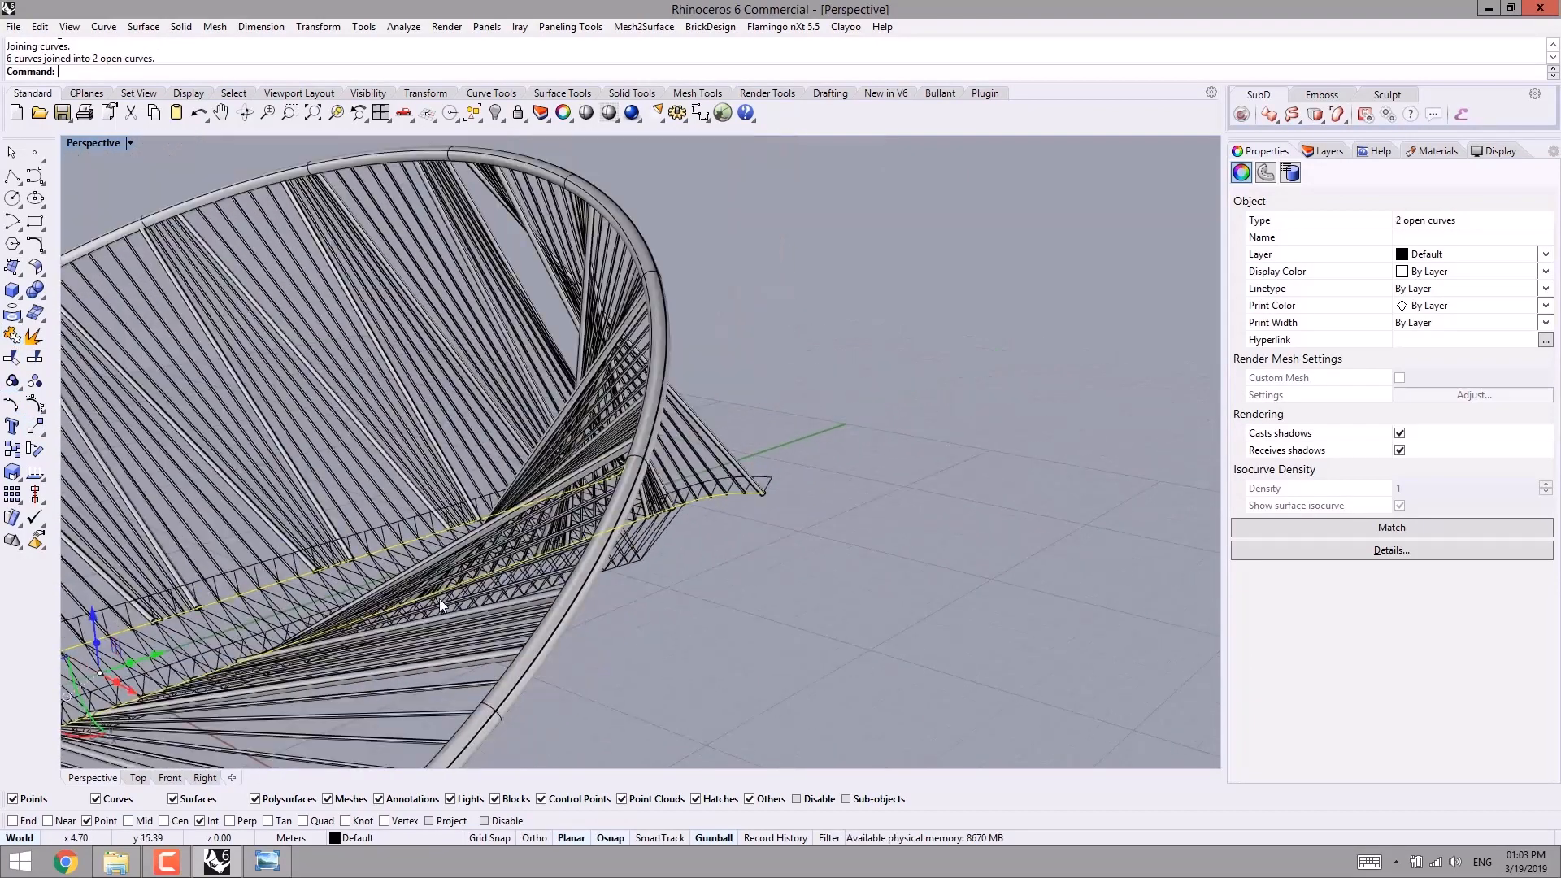
key(ctrl+g)
- Pipe the two grouped deck-edge curves with a radius of 0.1 m
scroll(554, 646, up, 3)
scroll(554, 645, down, 6)
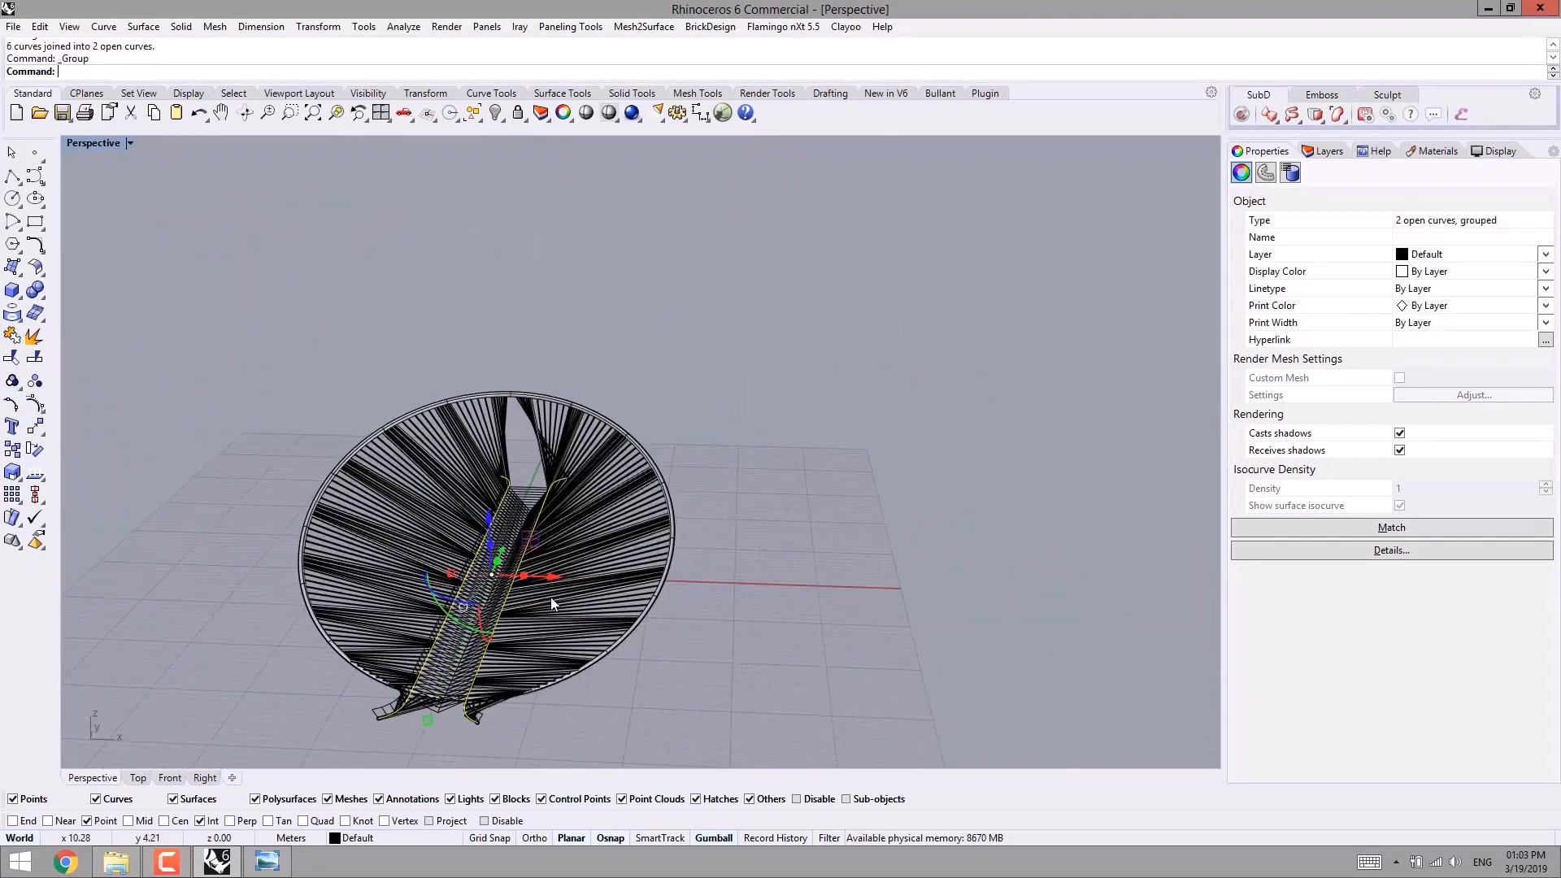
right_drag(549, 597, 586, 590)
text(Pipe)
key(Return)
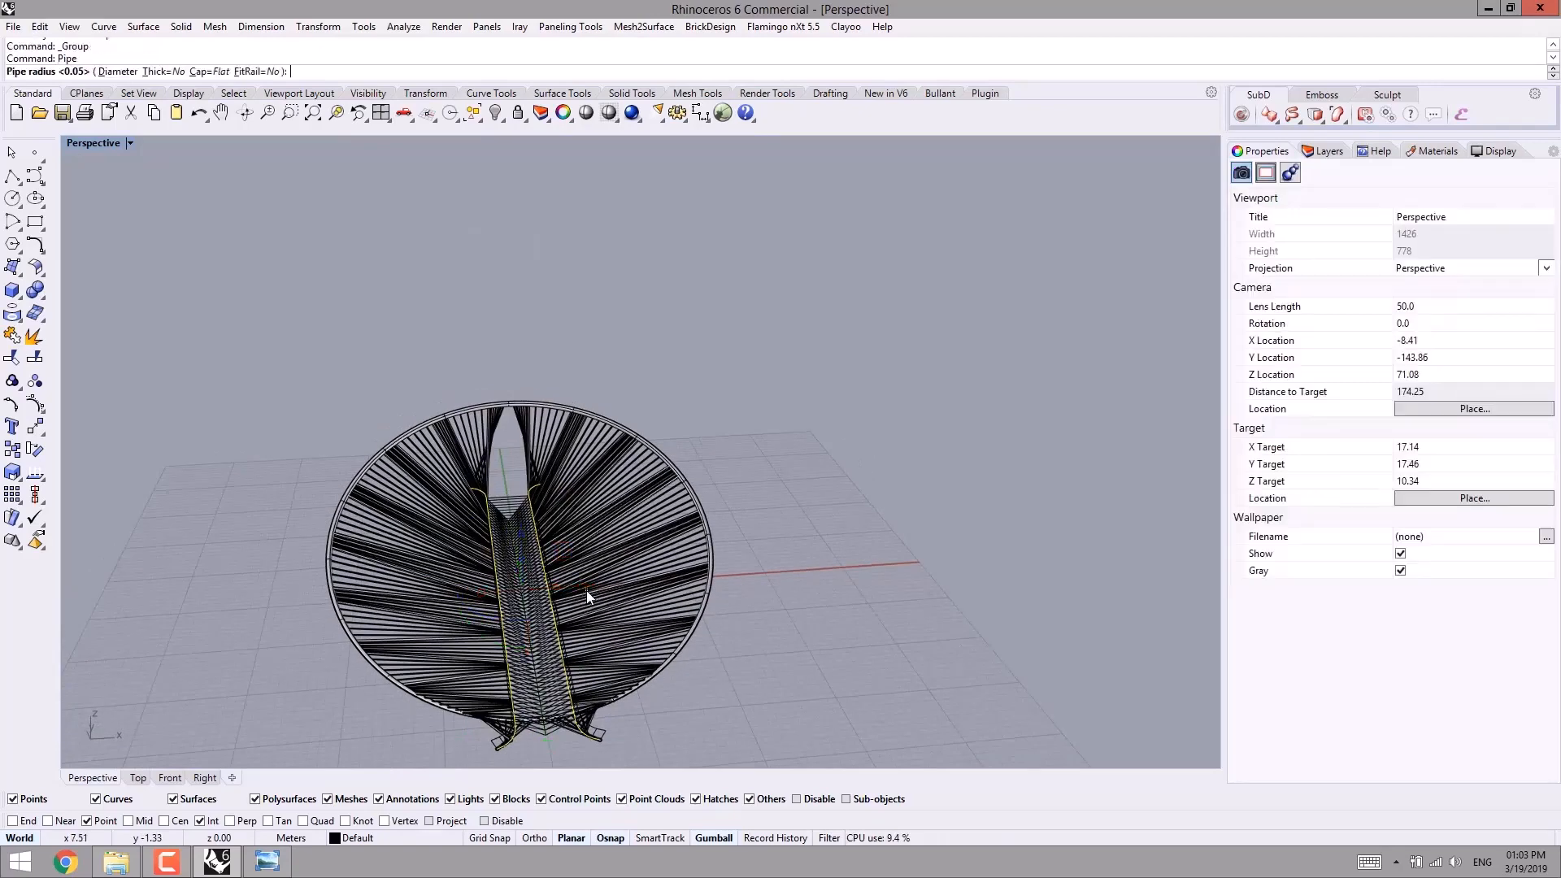
key(Return)
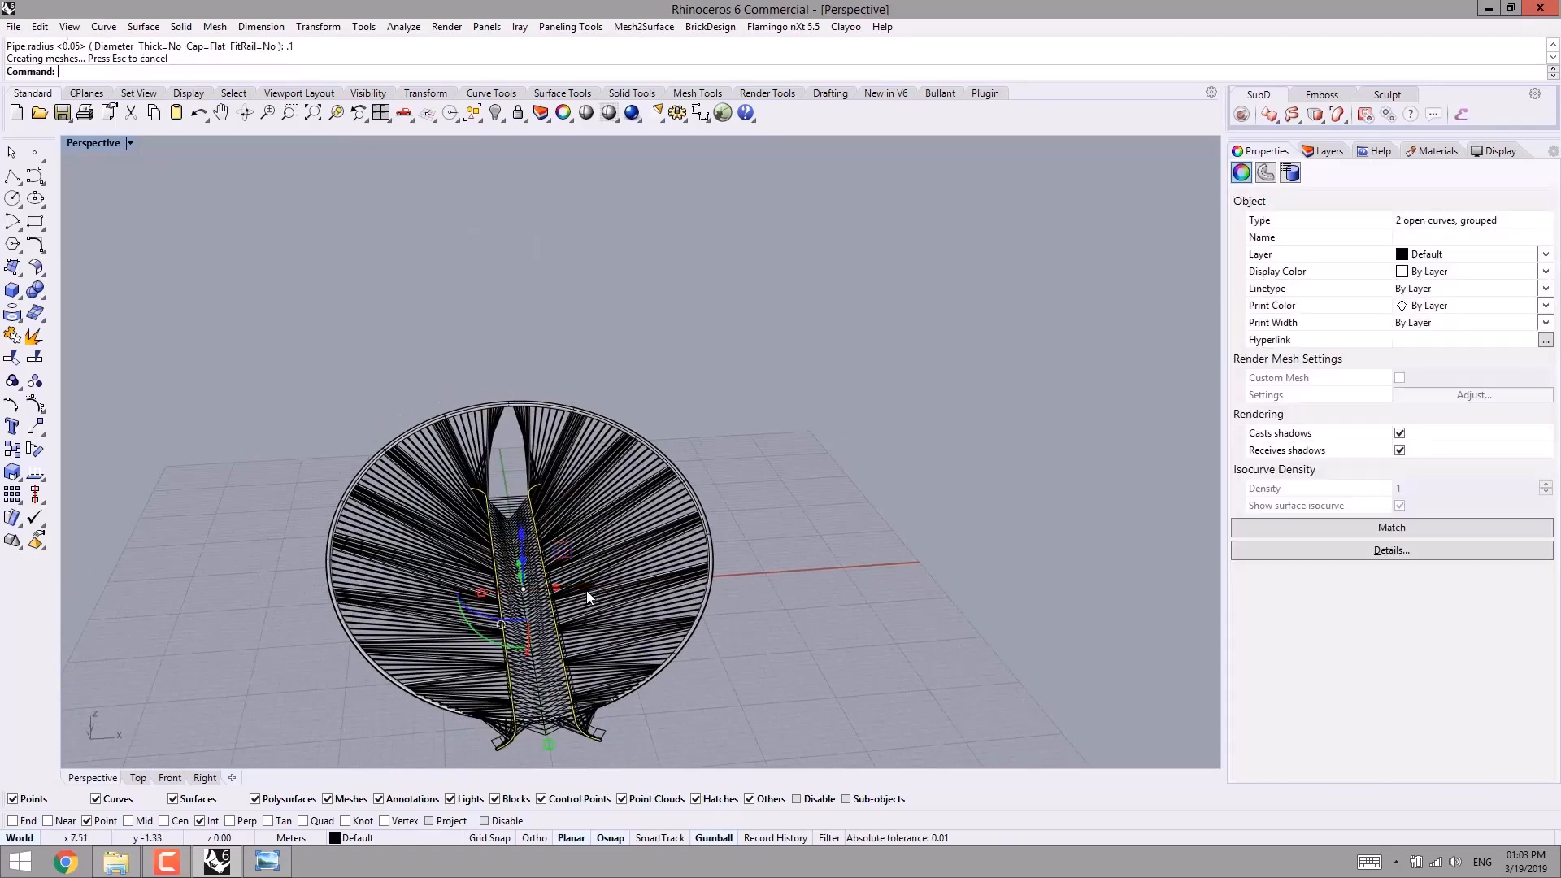
click(800, 491)
- Pipe the grouped railing post lines along both deck edges with a radius of 0.03 m
shift+right_drag(584, 680, 619, 532)
scroll(713, 455, up, 6)
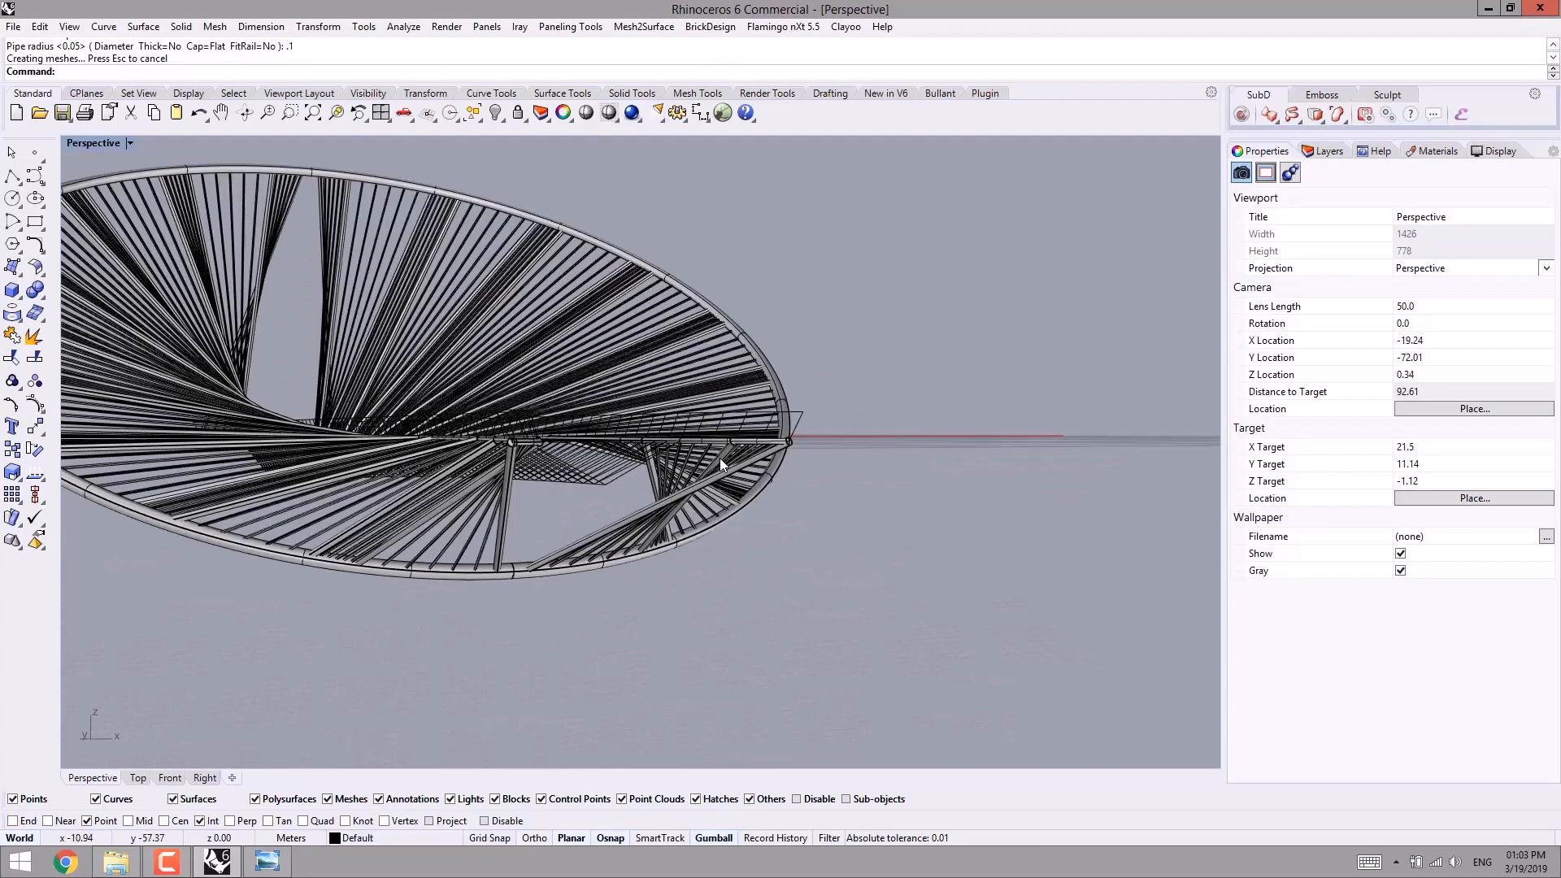
right_drag(720, 457, 753, 488)
scroll(910, 579, up, 2)
click(877, 616)
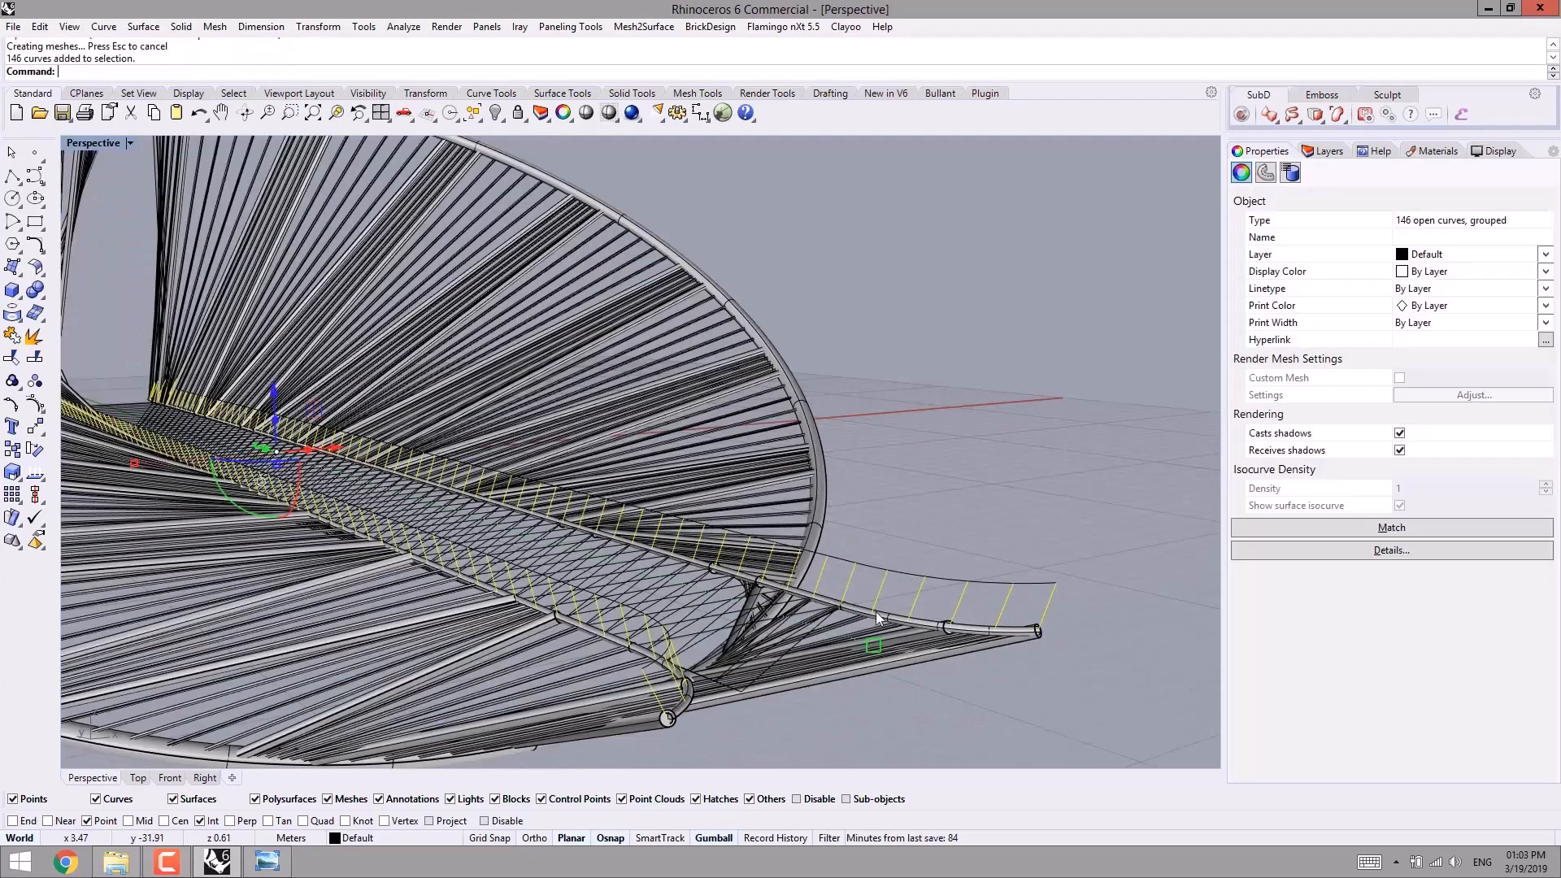
mouse_move(885, 589)
shift+right_down()
mouse_move(846, 578)
mouse_move(862, 589)
shift+right_up()
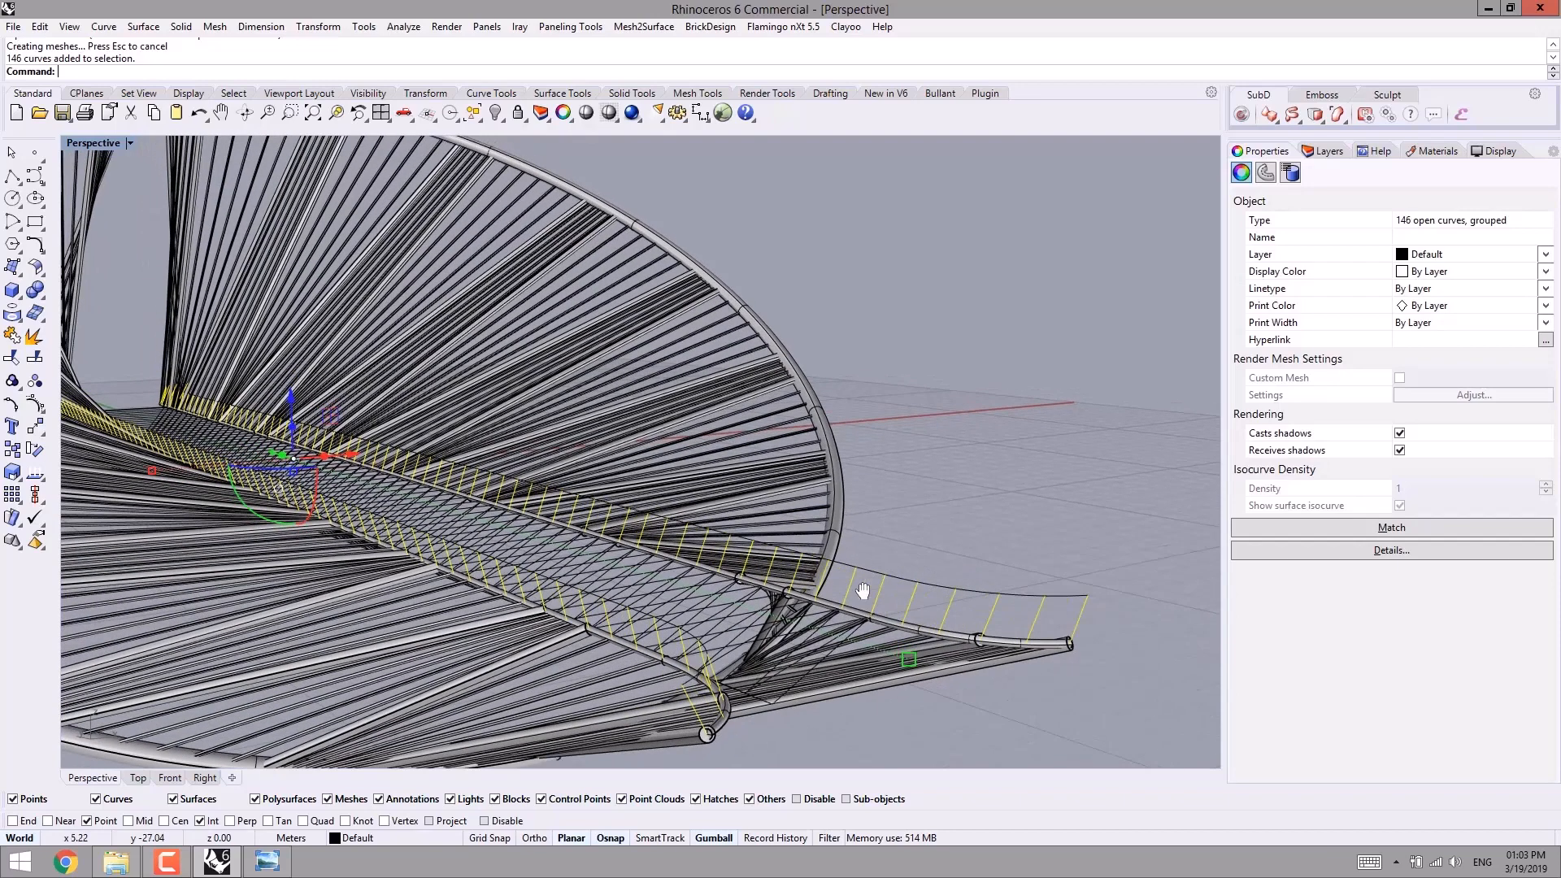
key(Return)
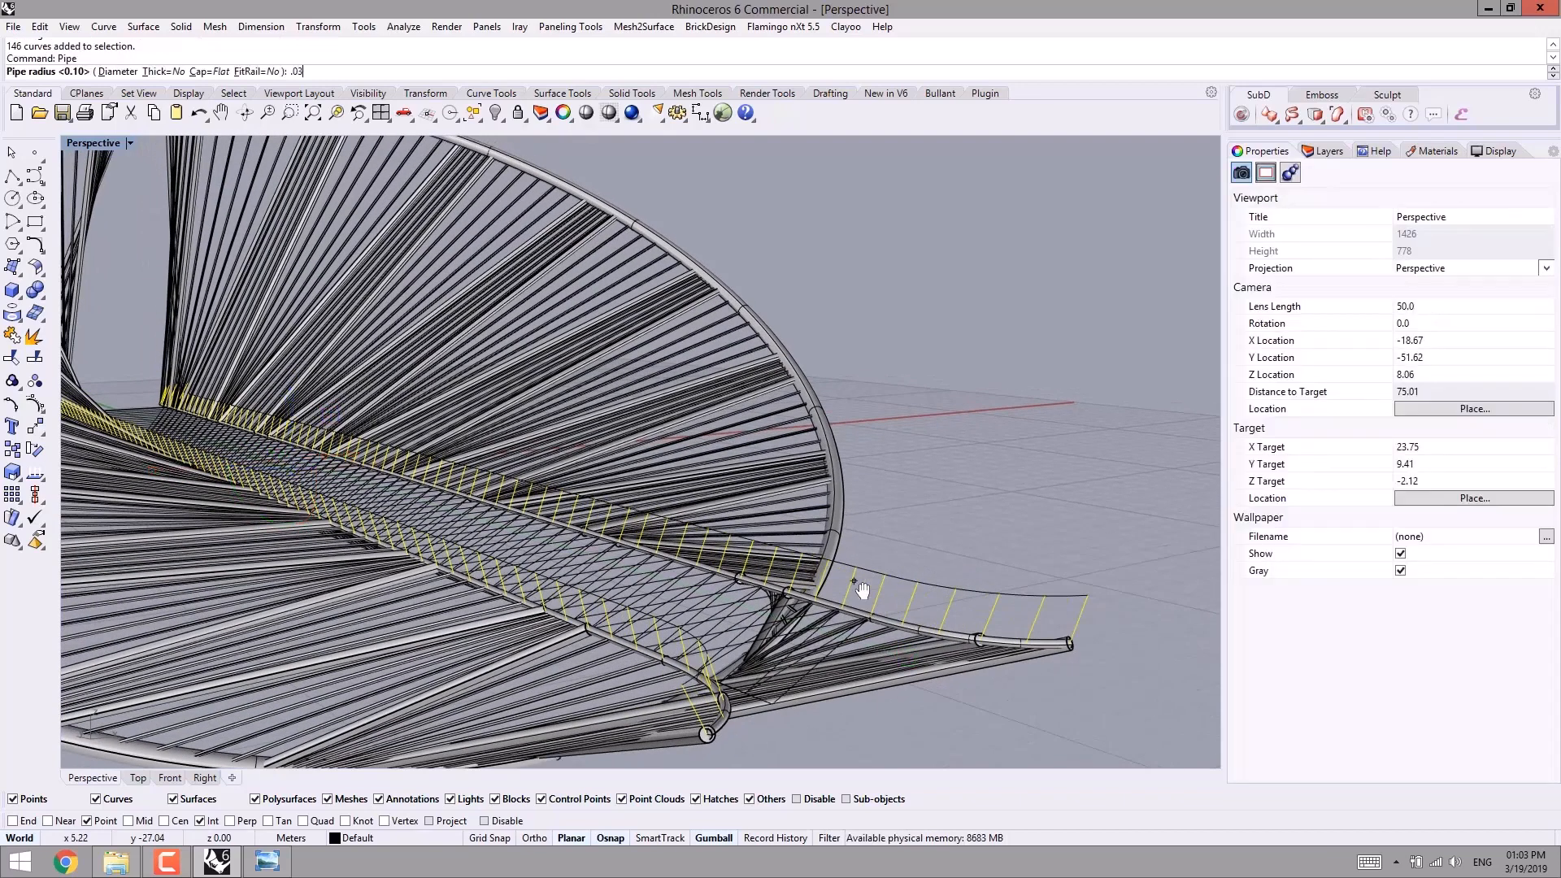
text(.03)
key(Return)
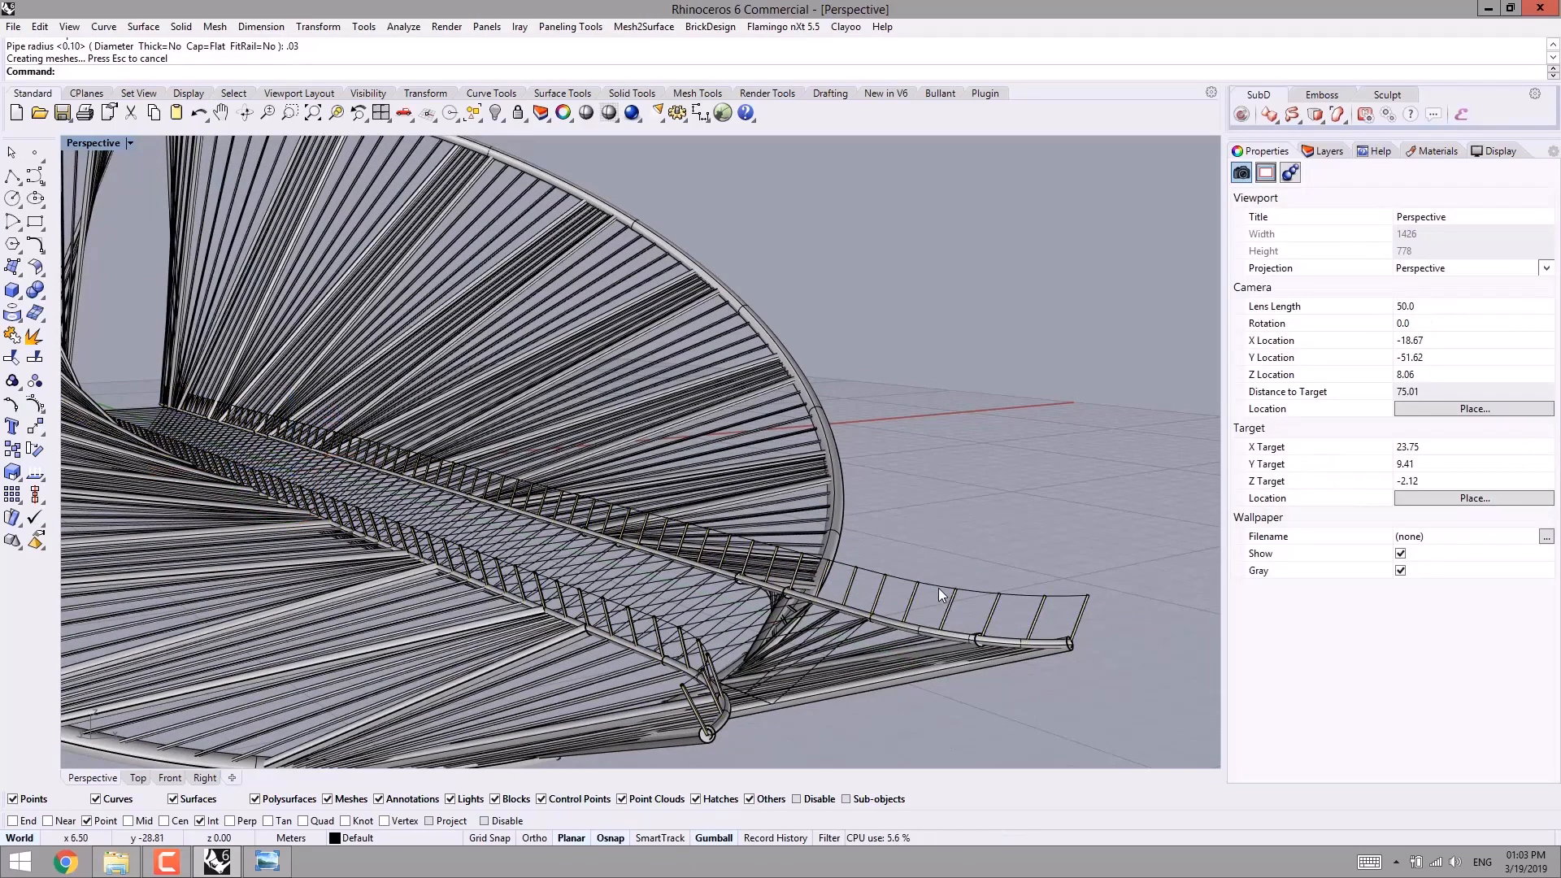
- Pipe the two grouped top handrail curves with a radius of 0.04 m
click(920, 598)
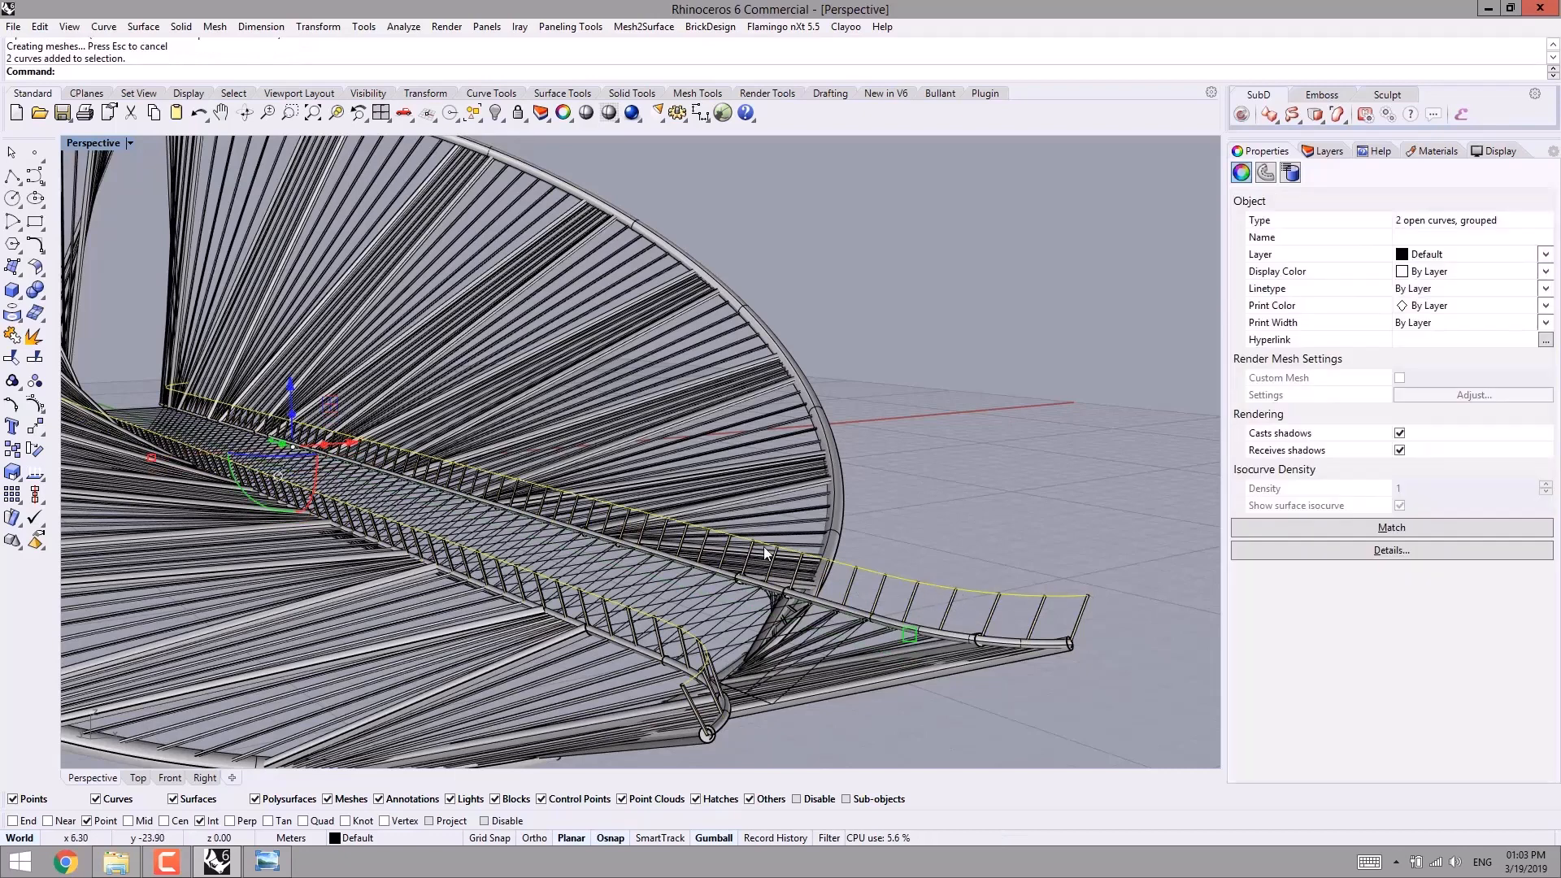
key(Return)
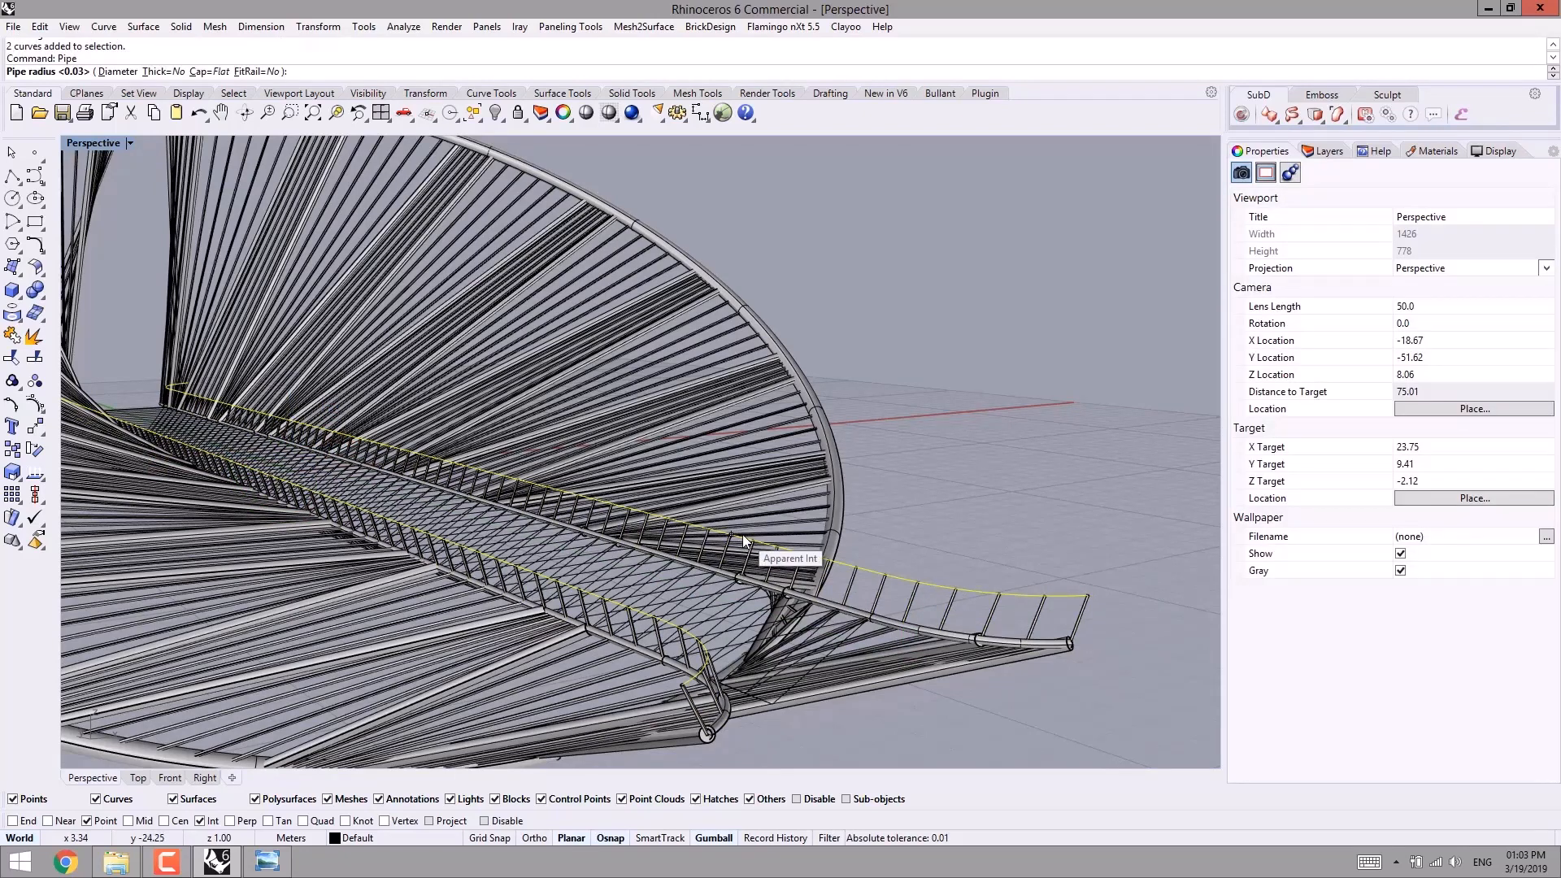
key(Return)
click(974, 456)
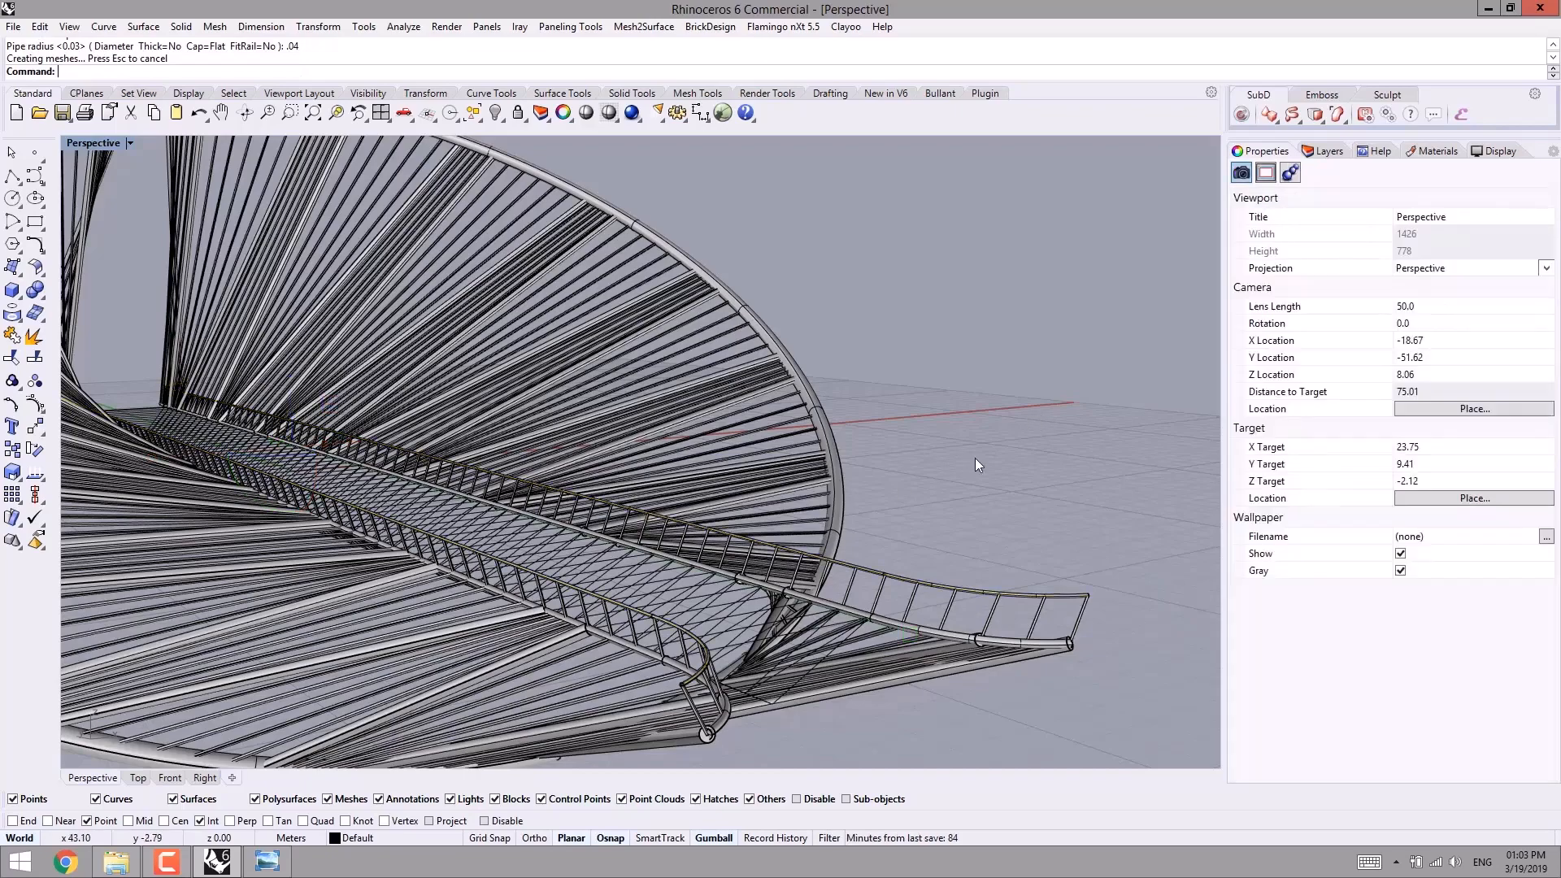
- Explode the grouped V-shaped curves beneath the deck into segments and pipe them with a radius of 0.06 m
right_drag(718, 575, 489, 494)
click(529, 532)
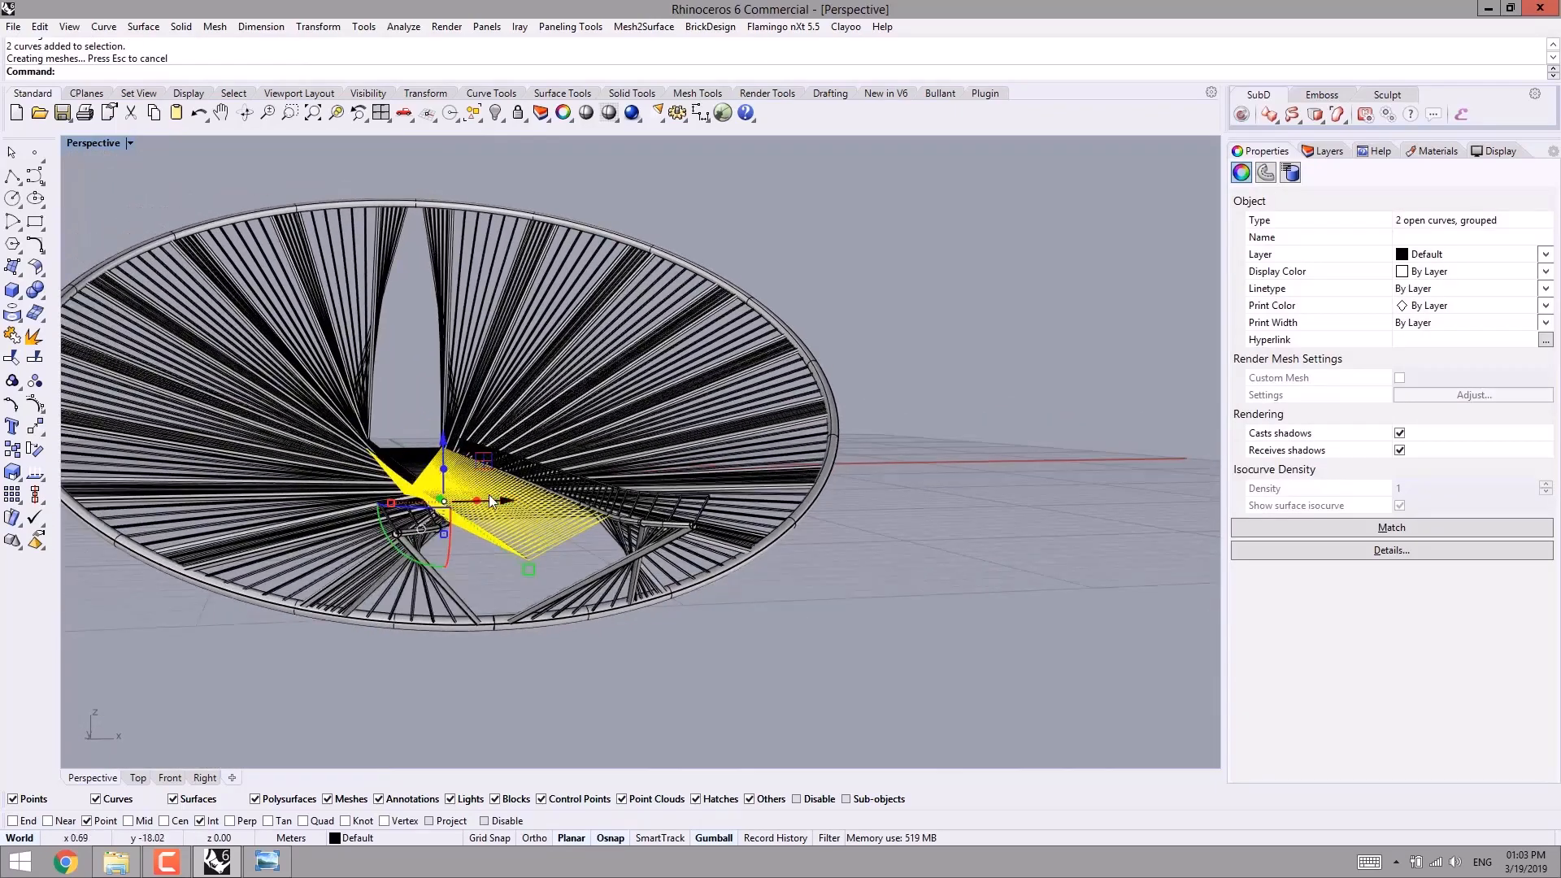
right_click(489, 494)
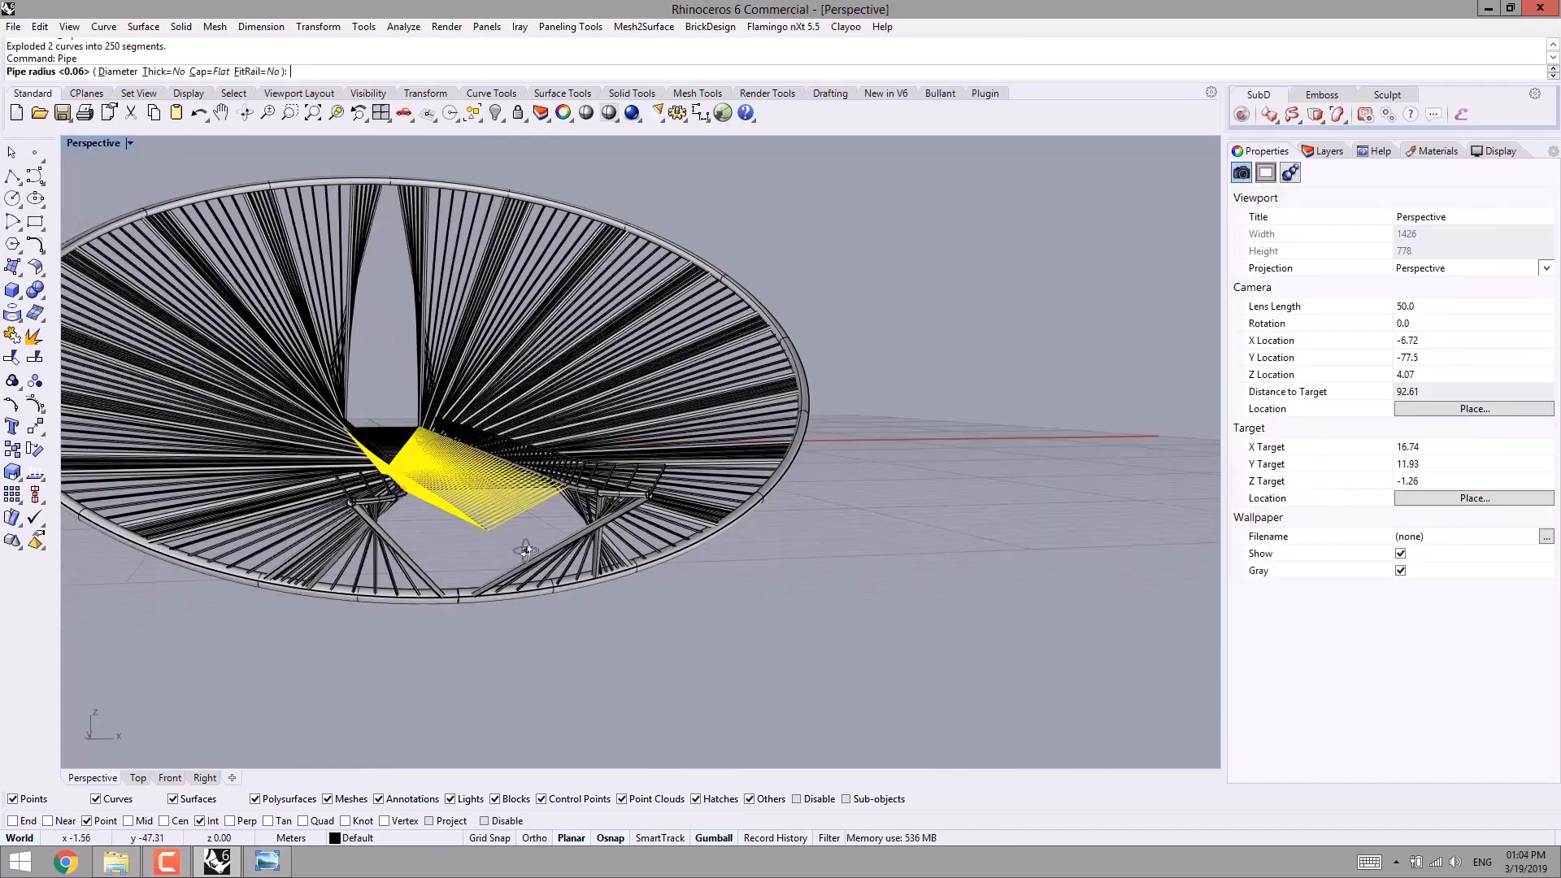
right_click(526, 550)
scroll(505, 531, up, 4)
click(511, 548)
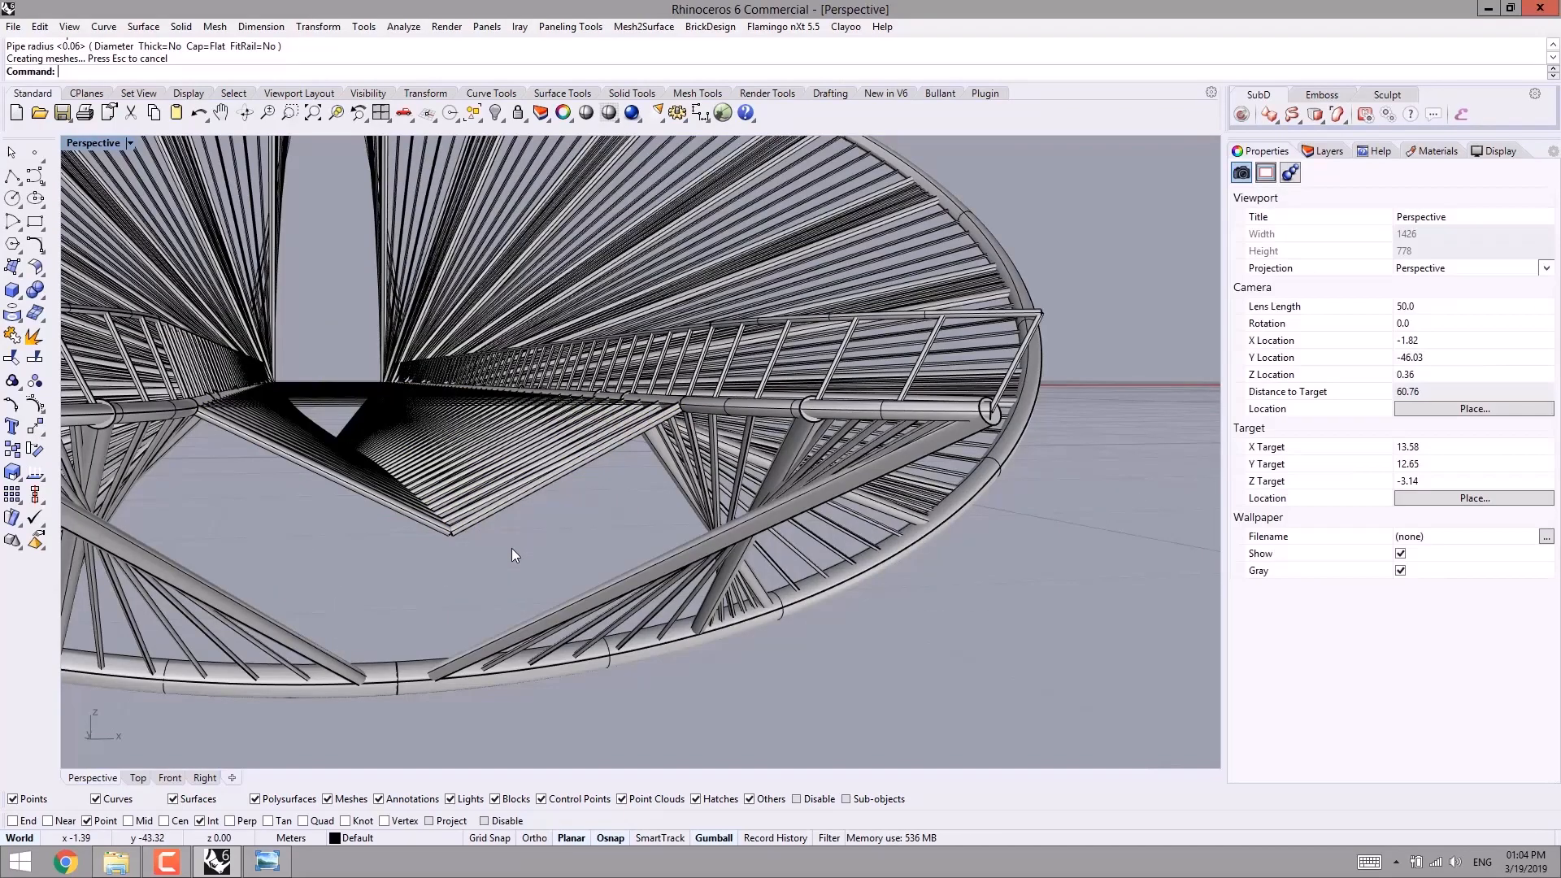
scroll(510, 548, down, 4)
right_drag(511, 548, 429, 585)
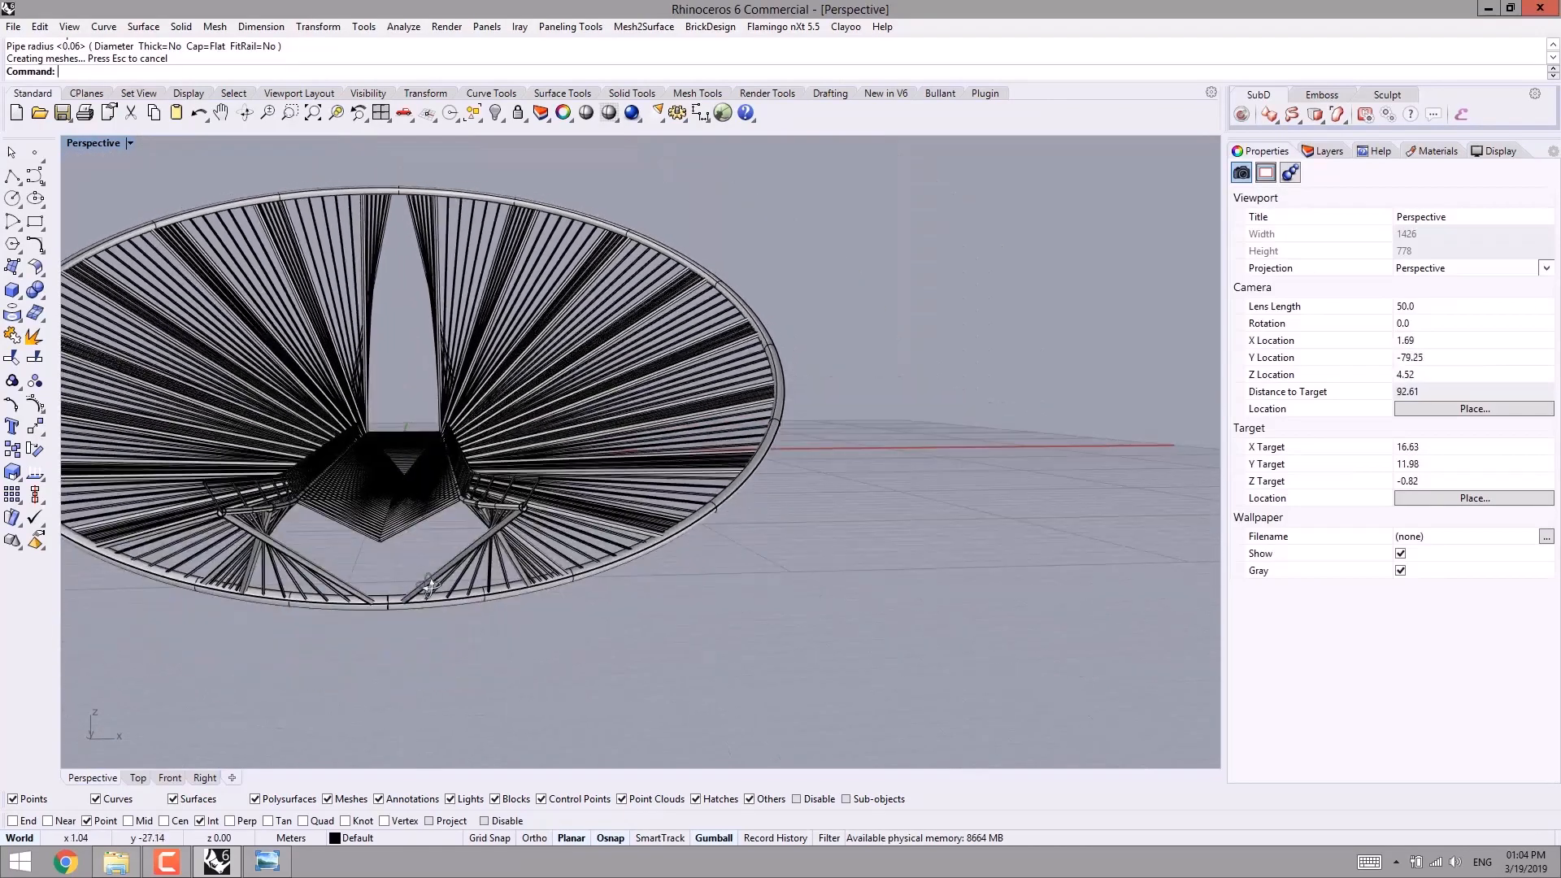
- Pipe the grouped lines running across the deck surface with a radius of 0.04 m
click(404, 469)
right_drag(402, 451, 428, 489)
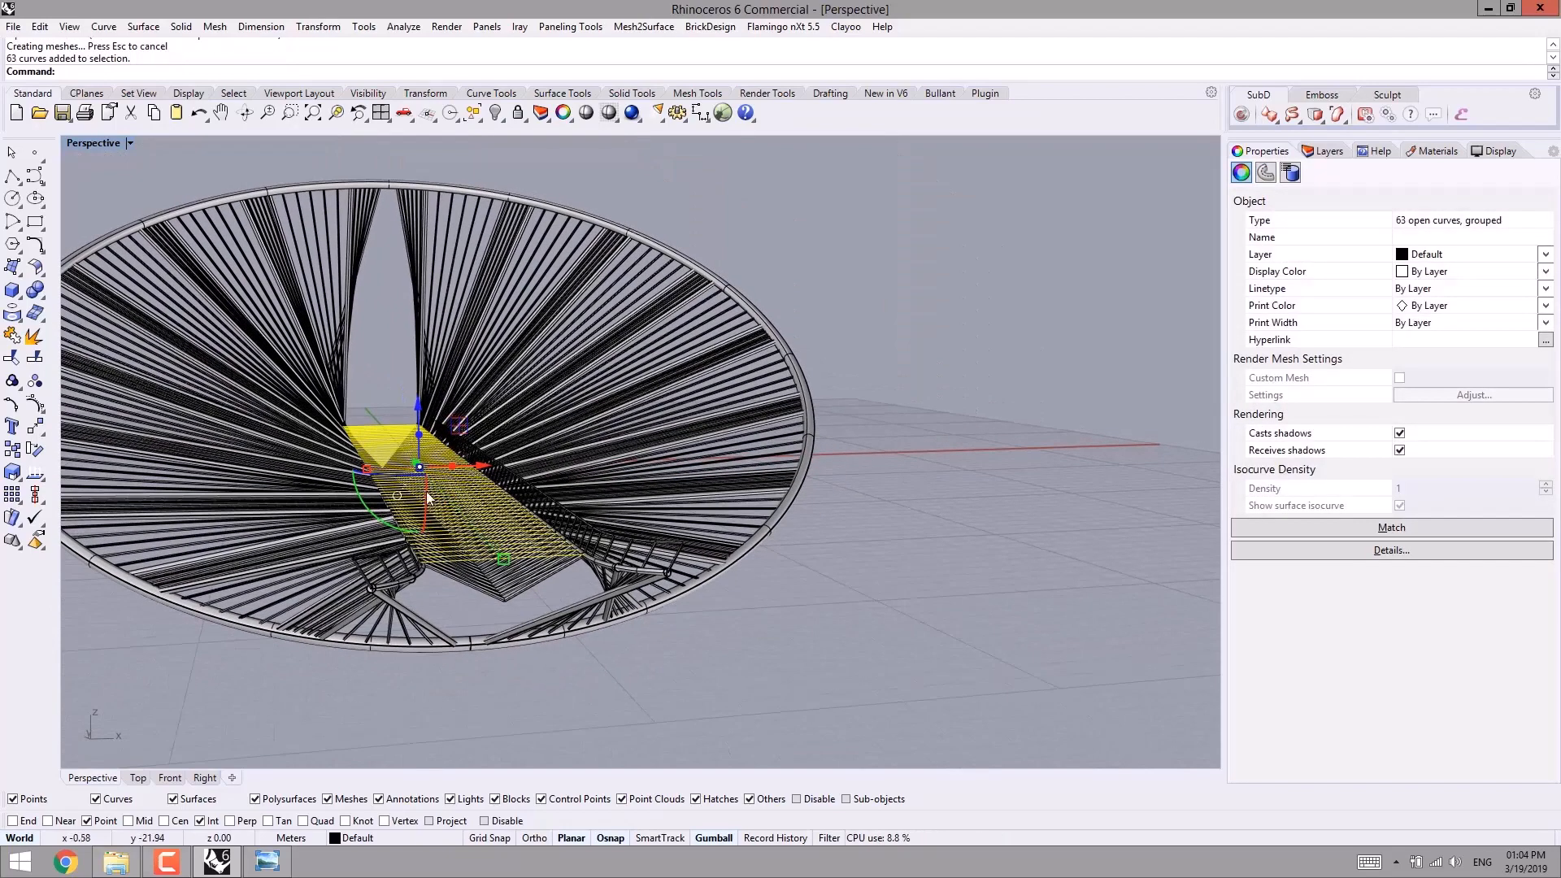
scroll(452, 547, up, 3)
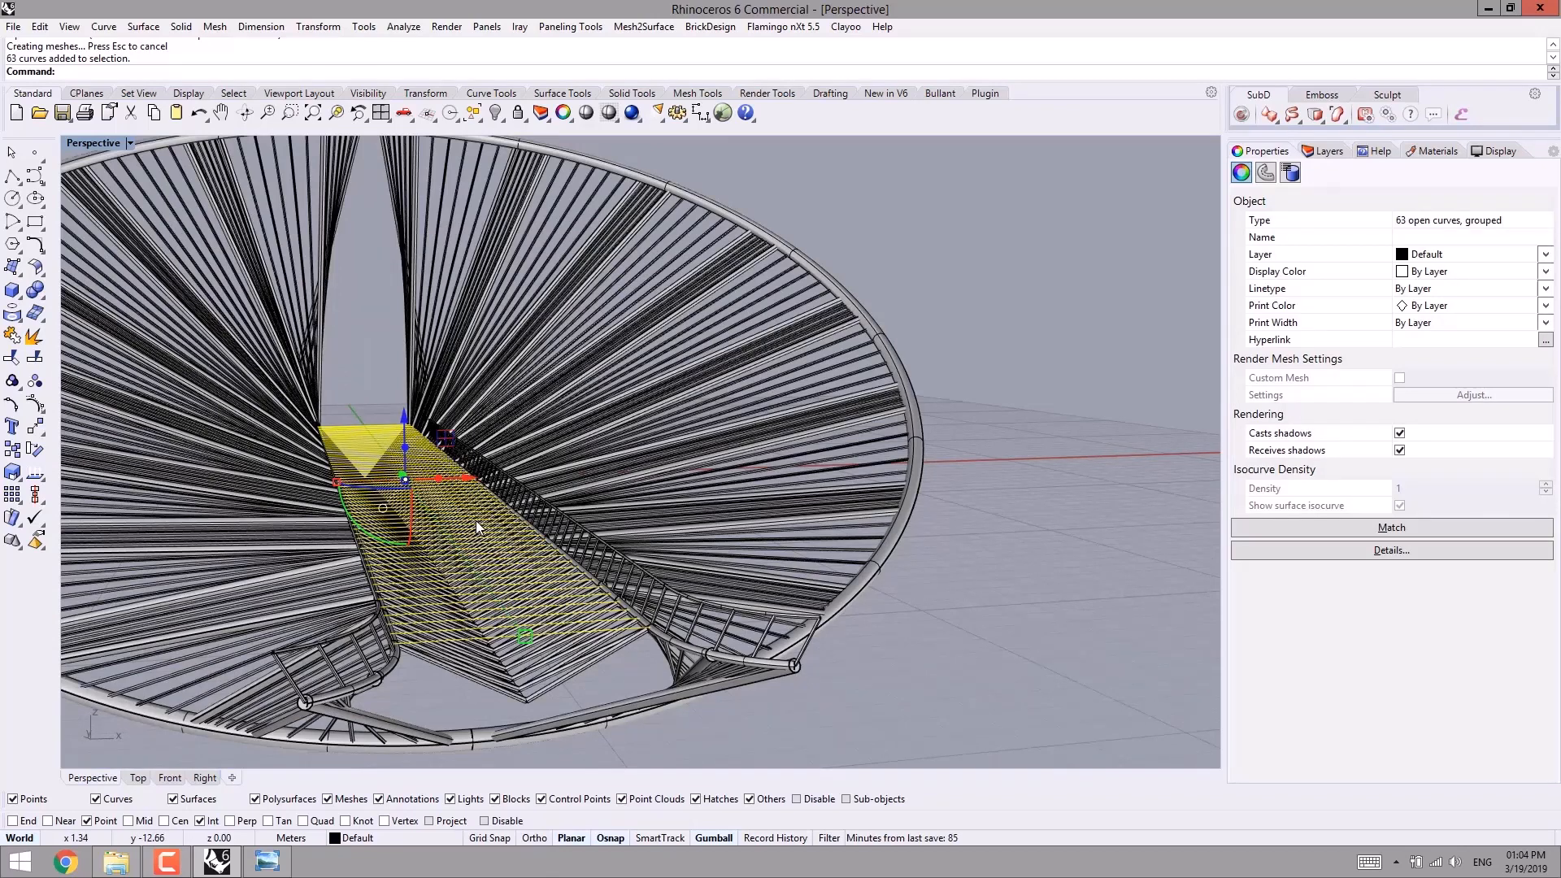
text(pipe)
key(Return)
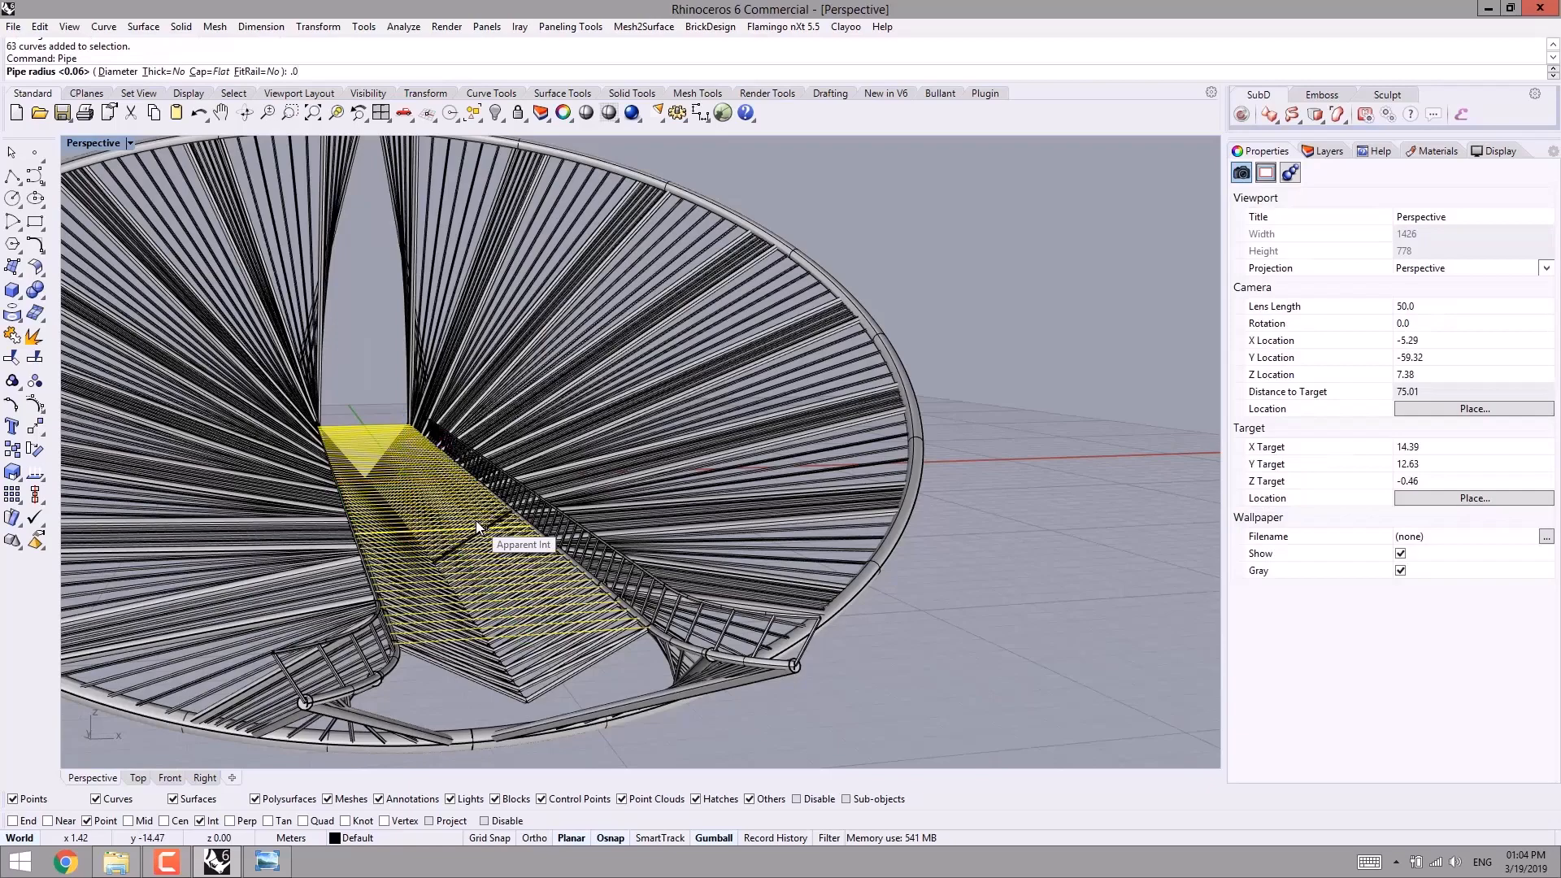
text(.04)
key(Return)
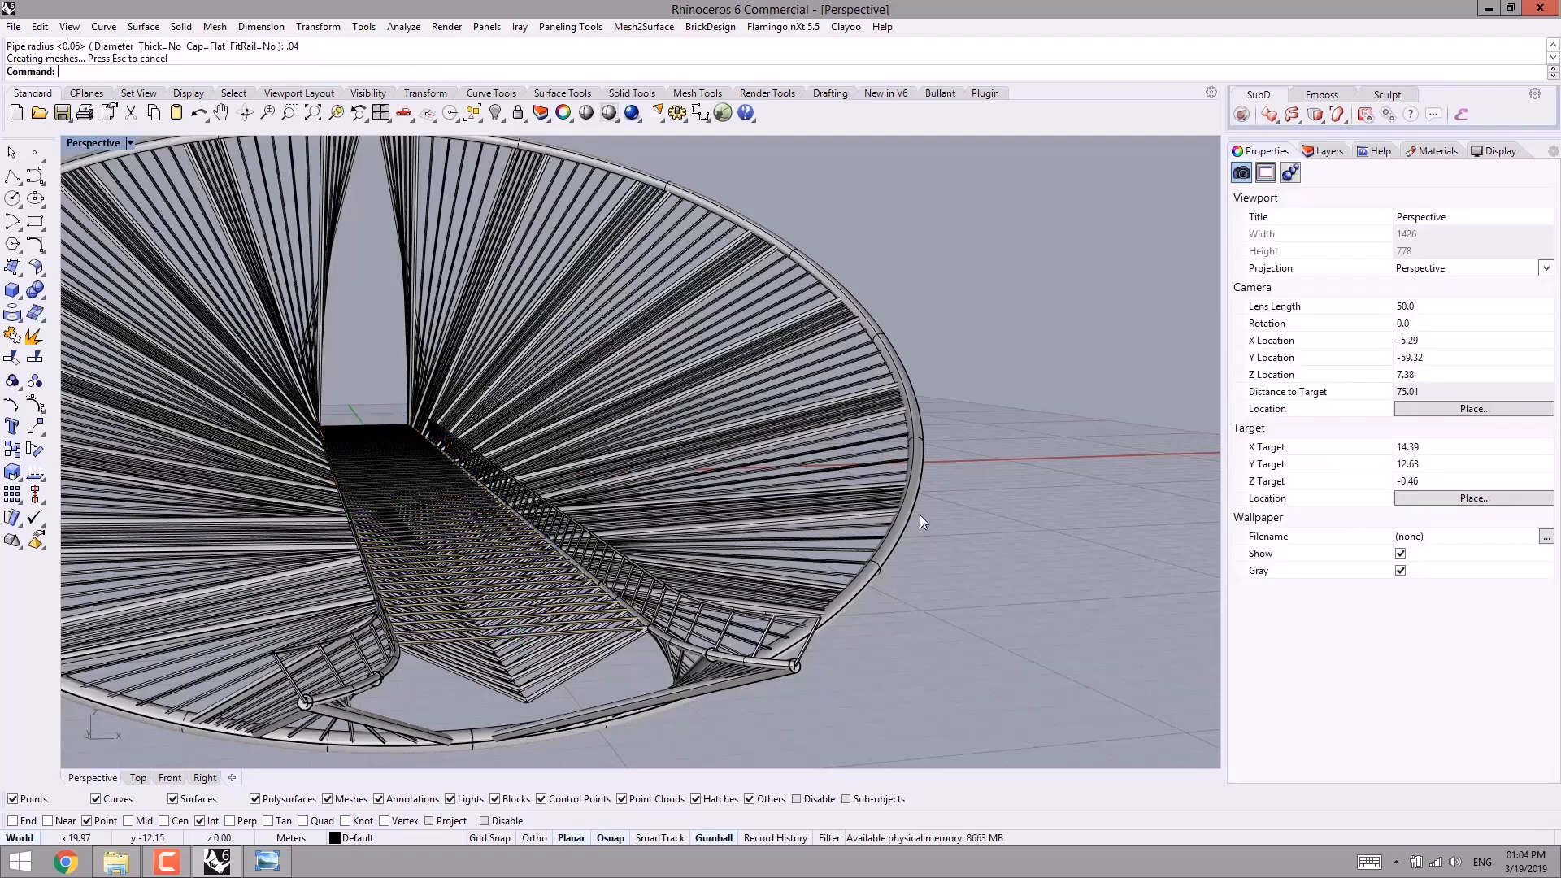
- Hide all curves with SelCrv and display the bridge in Rendered mode
right_drag(920, 515, 924, 465)
text(SelCrv)
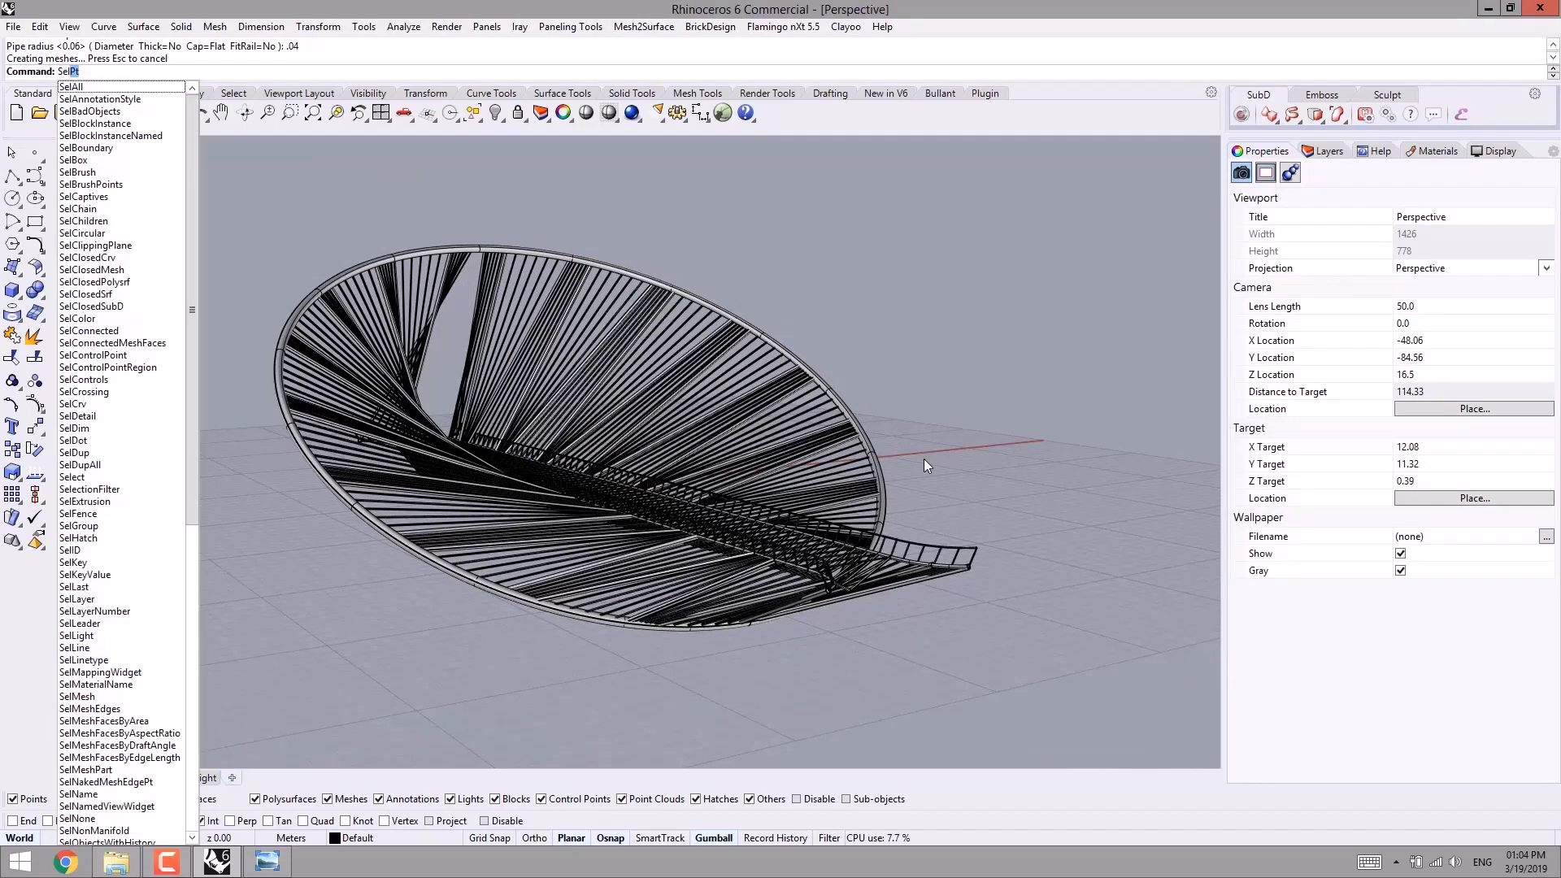
key(Return)
right_drag(940, 432, 905, 404)
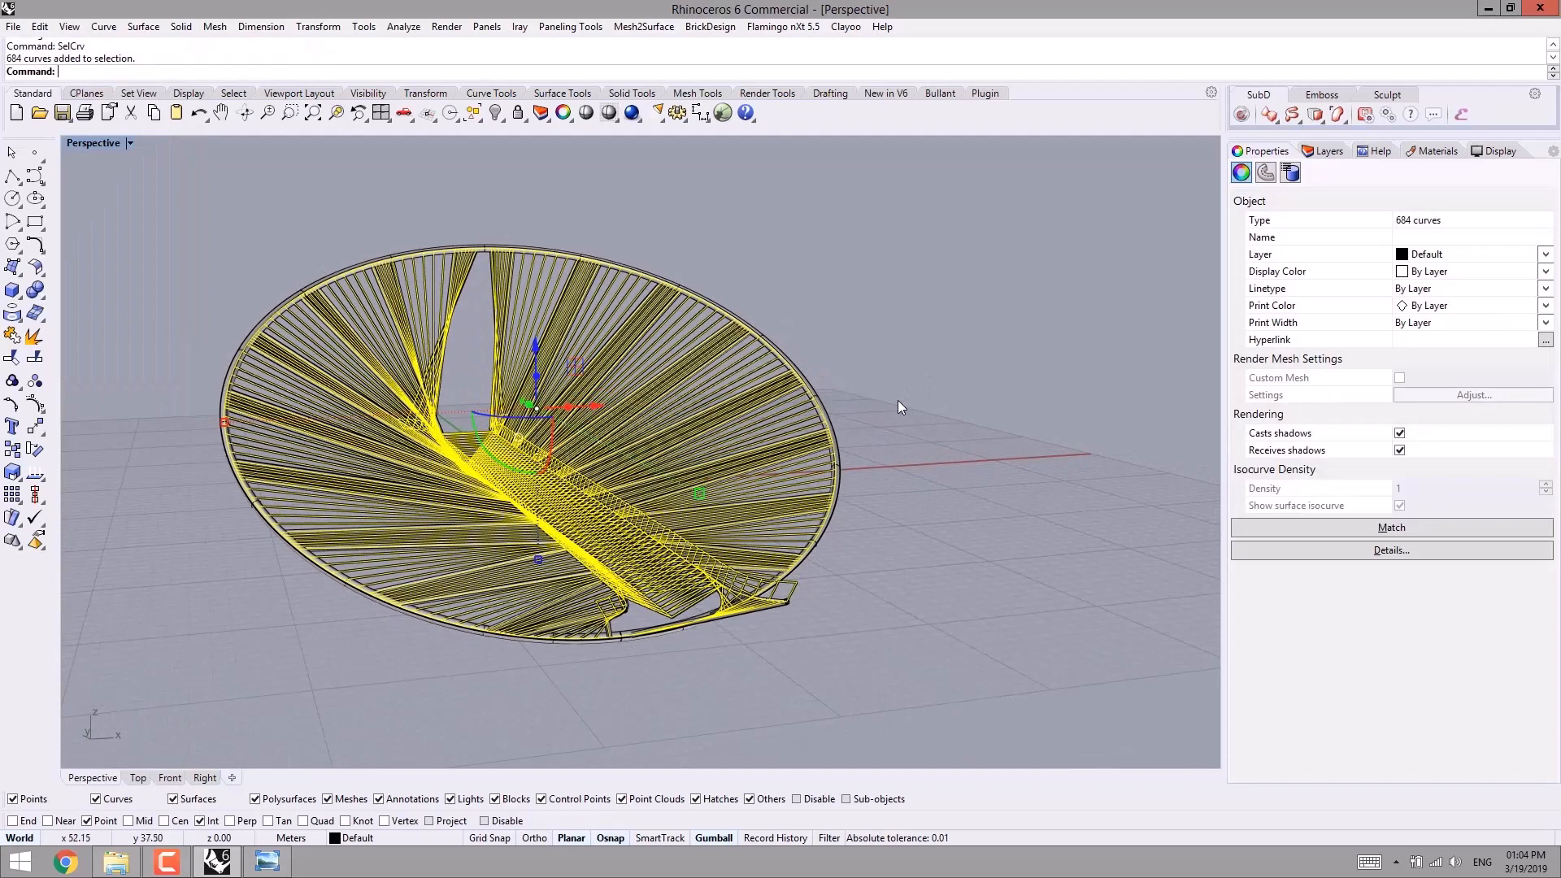
key(ctrl+h)
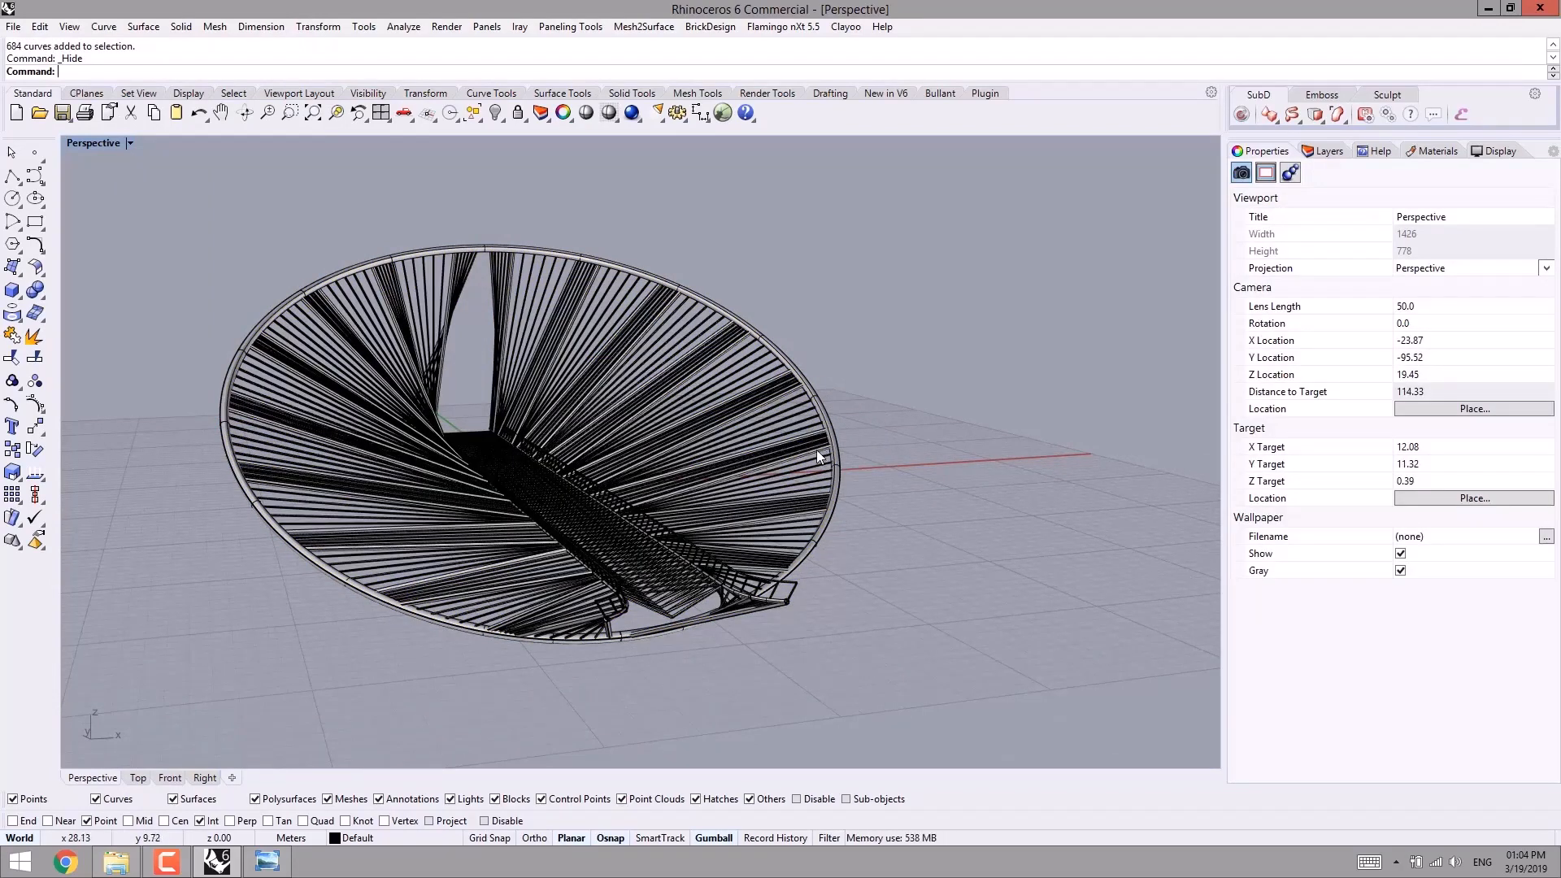
key(ctrl+alt+r)
right_drag(379, 504, 417, 523)
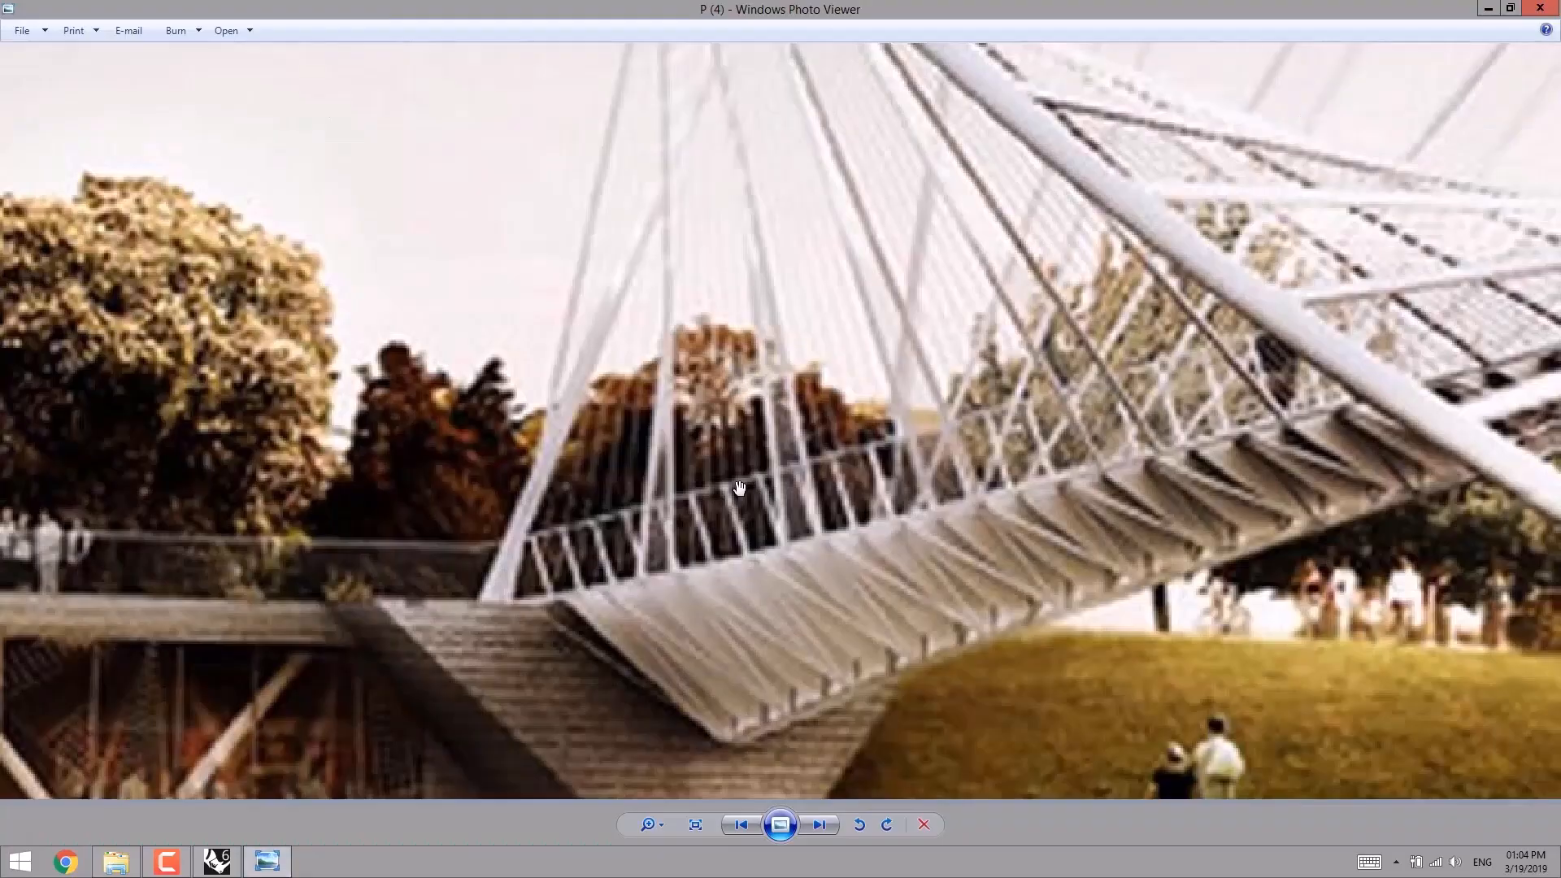
- Examine the bridge reference photos in Windows Photo Viewer and compare the arch-end structure with the rendered model
key(Right)
key(Left)
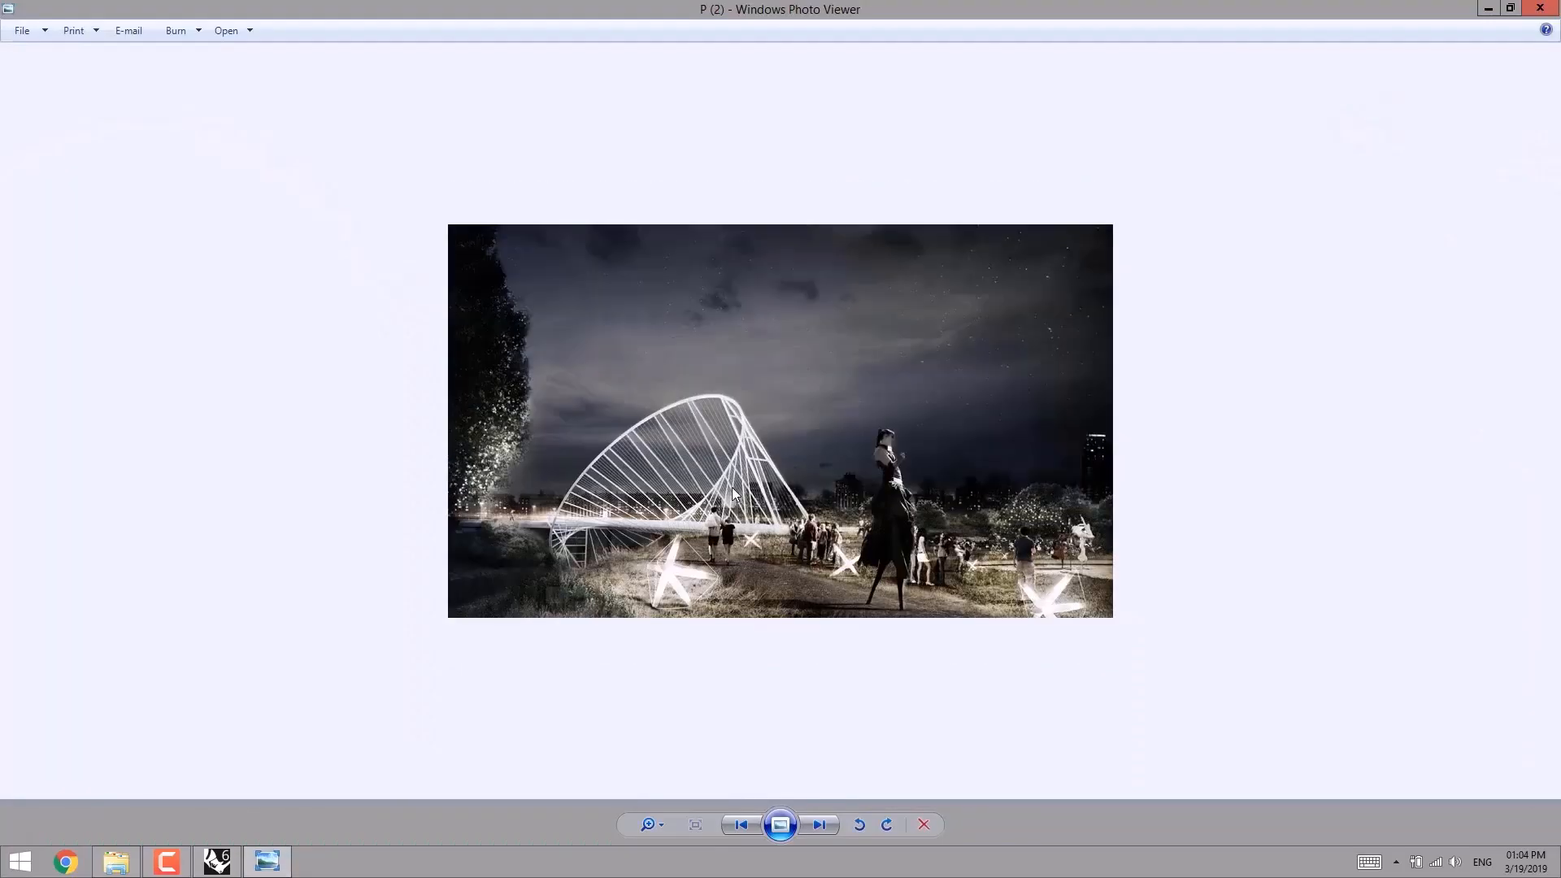
scroll(644, 422, up, 3)
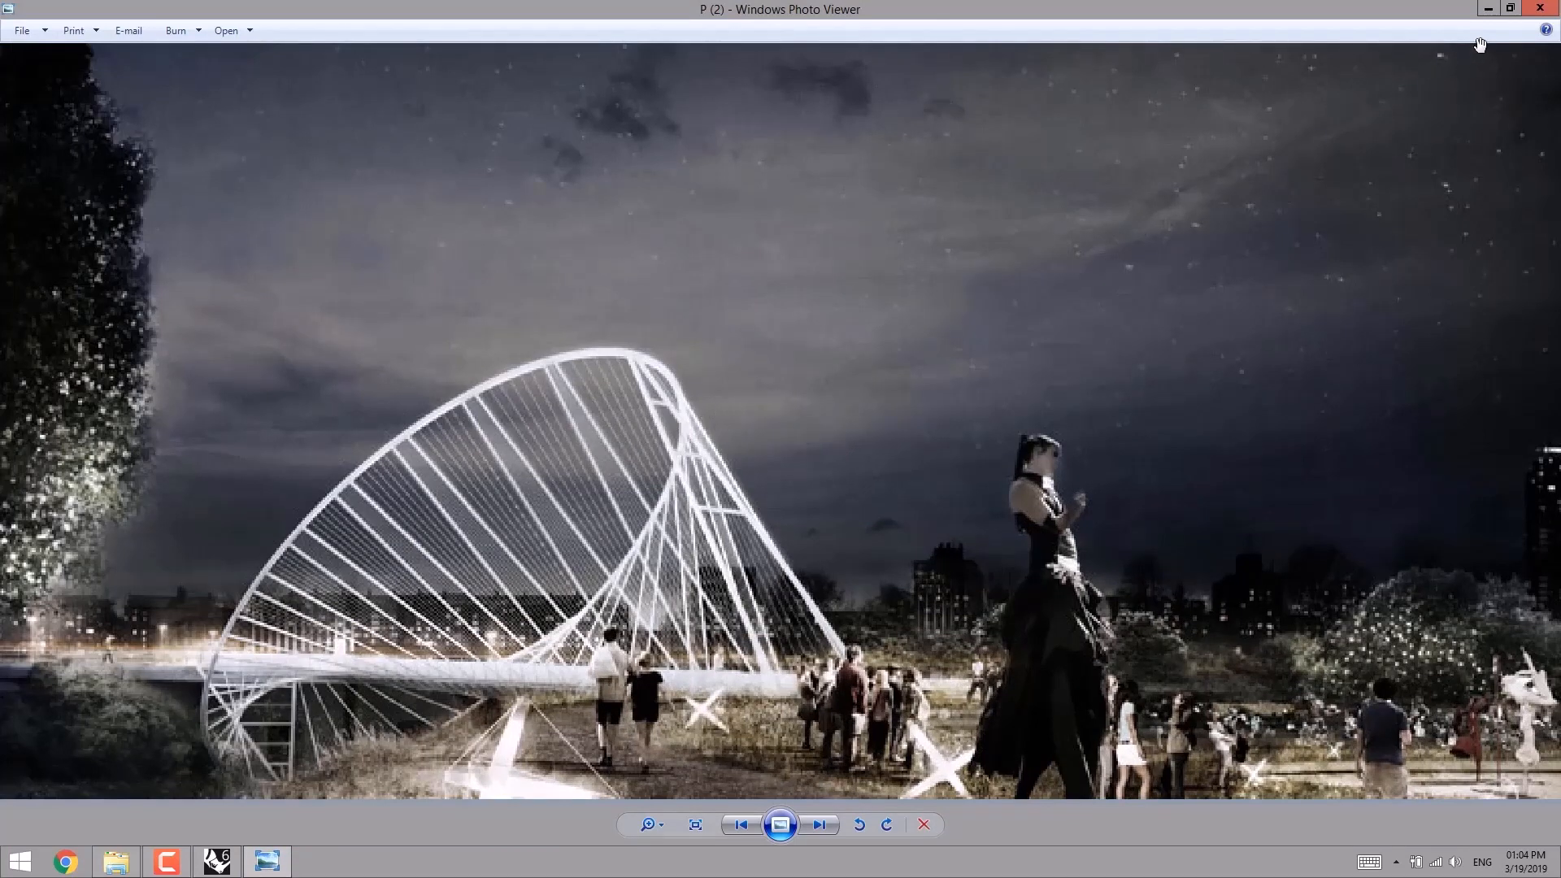
click(1488, 8)
right_drag(683, 391, 514, 425)
scroll(401, 542, up, 2)
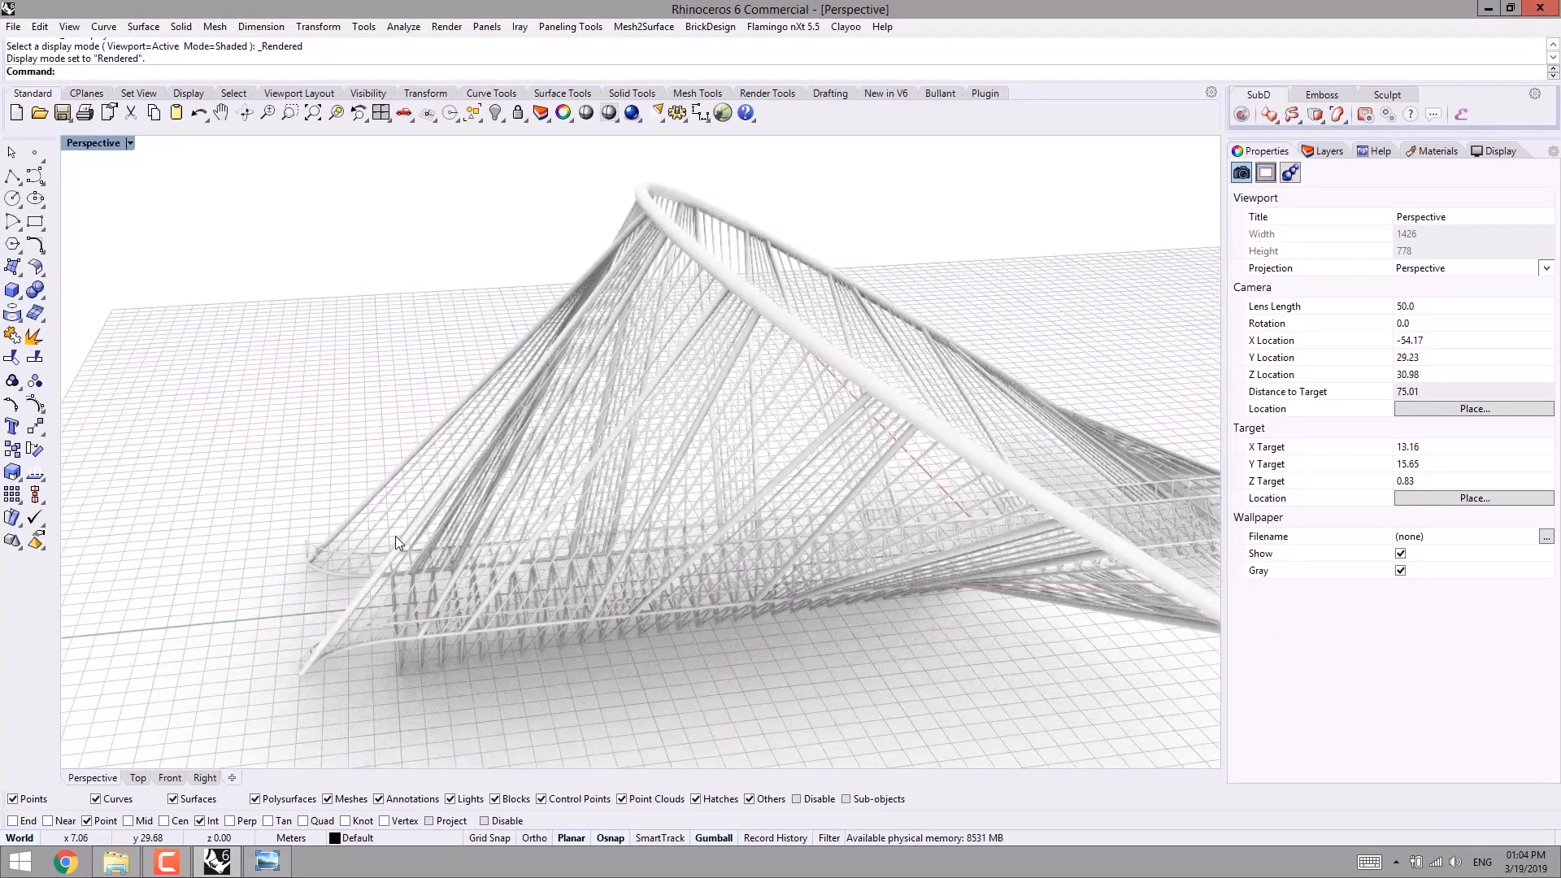
- Undo the hiding of the curves and return the viewport to Shaded display
key(ctrl+z)
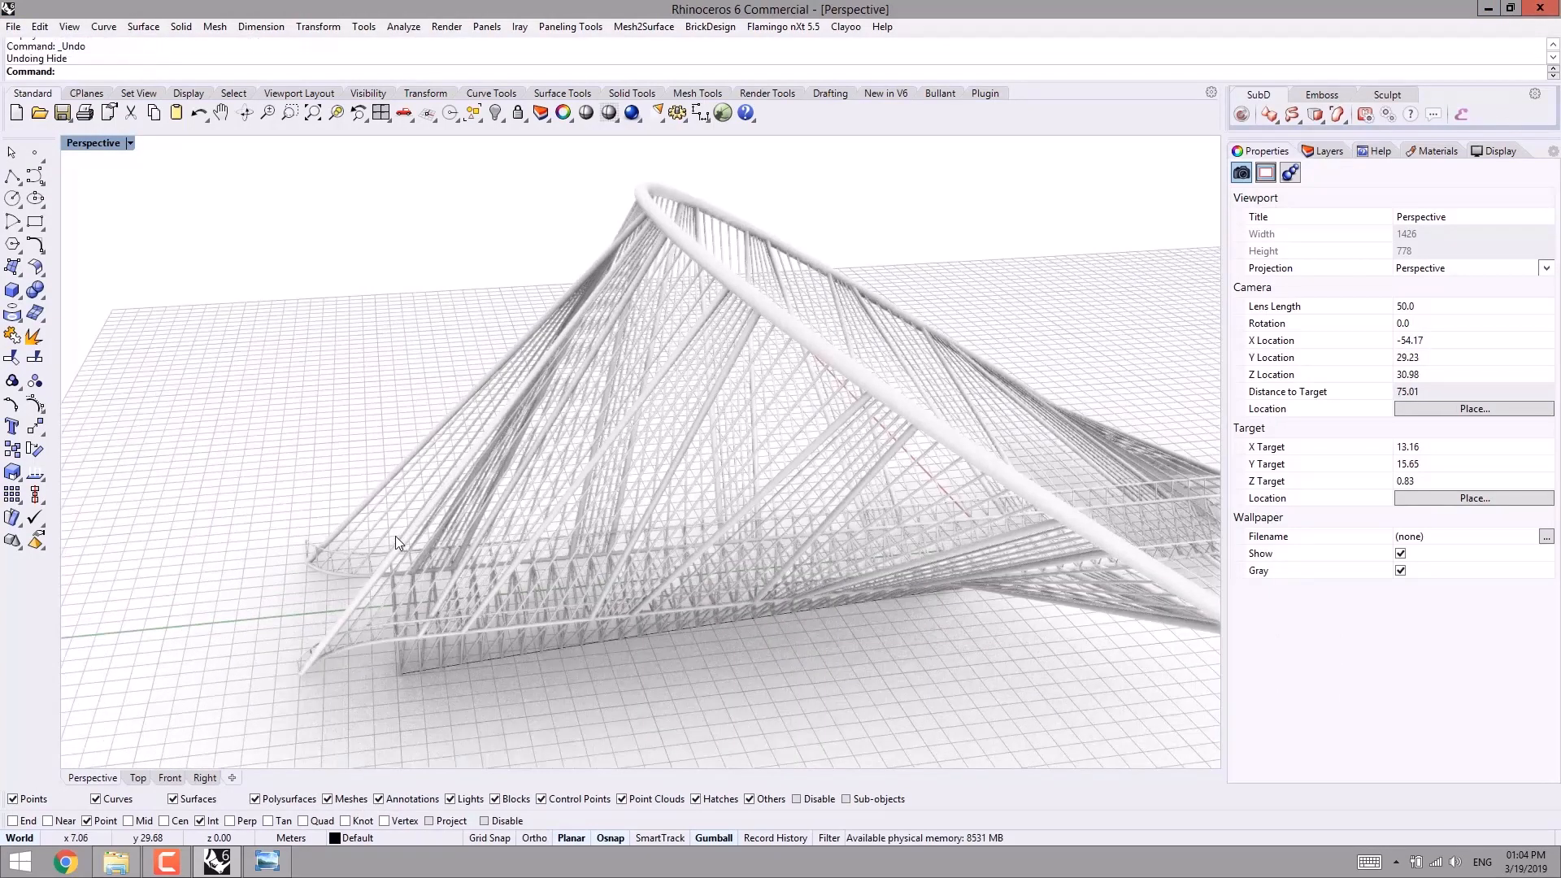
key(ctrl+alt+s)
scroll(379, 573, up, 2)
- Select the grouped centre lines of the thick main ribs, limiting selection to curves, and isolate them
click(373, 585)
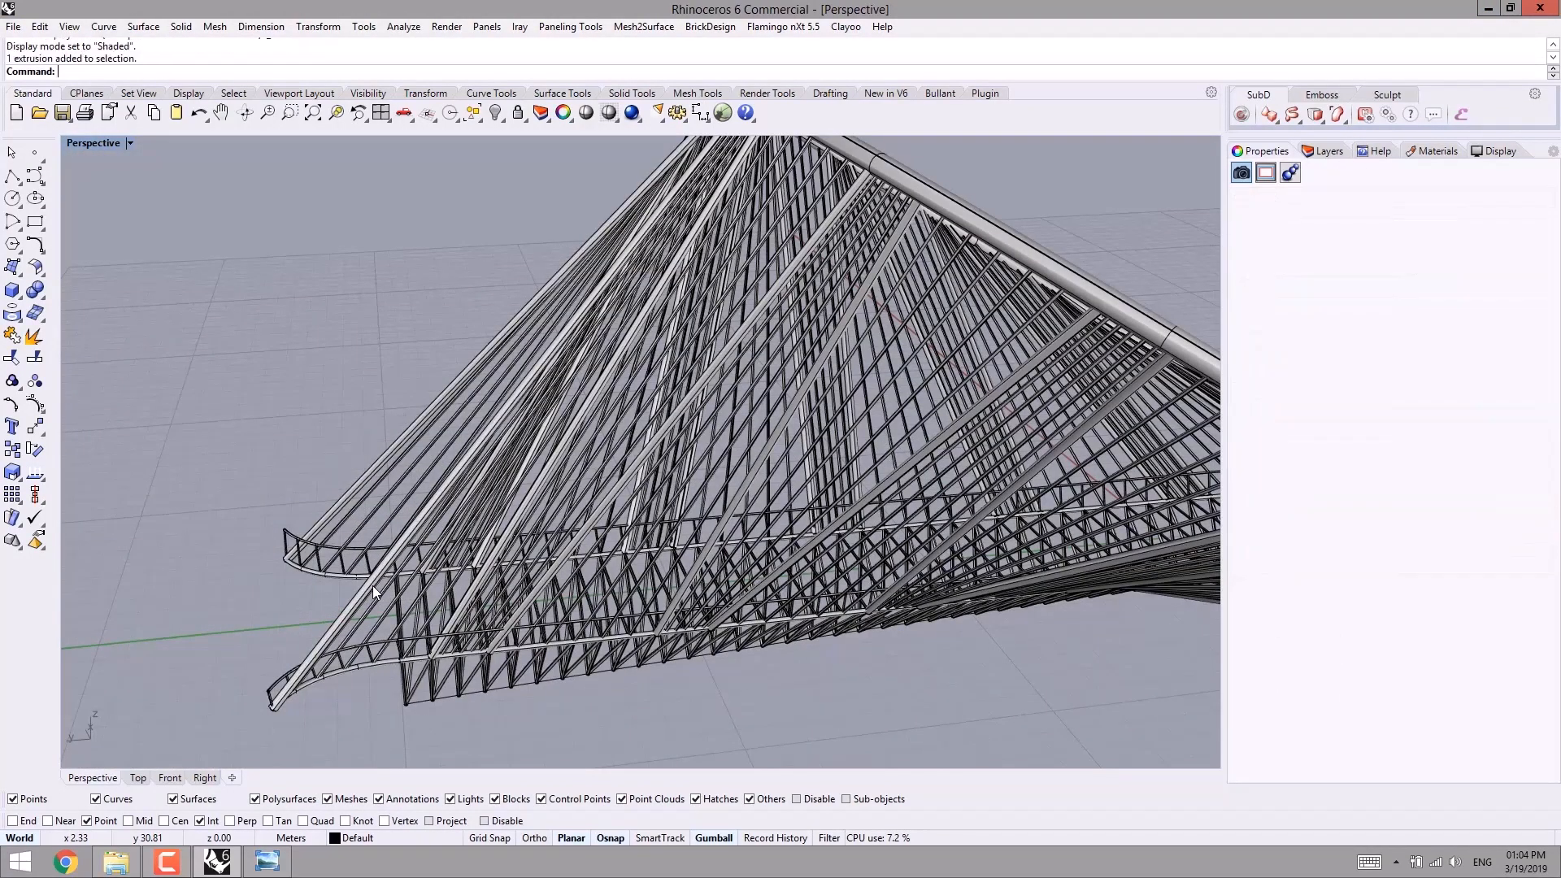
click(242, 605)
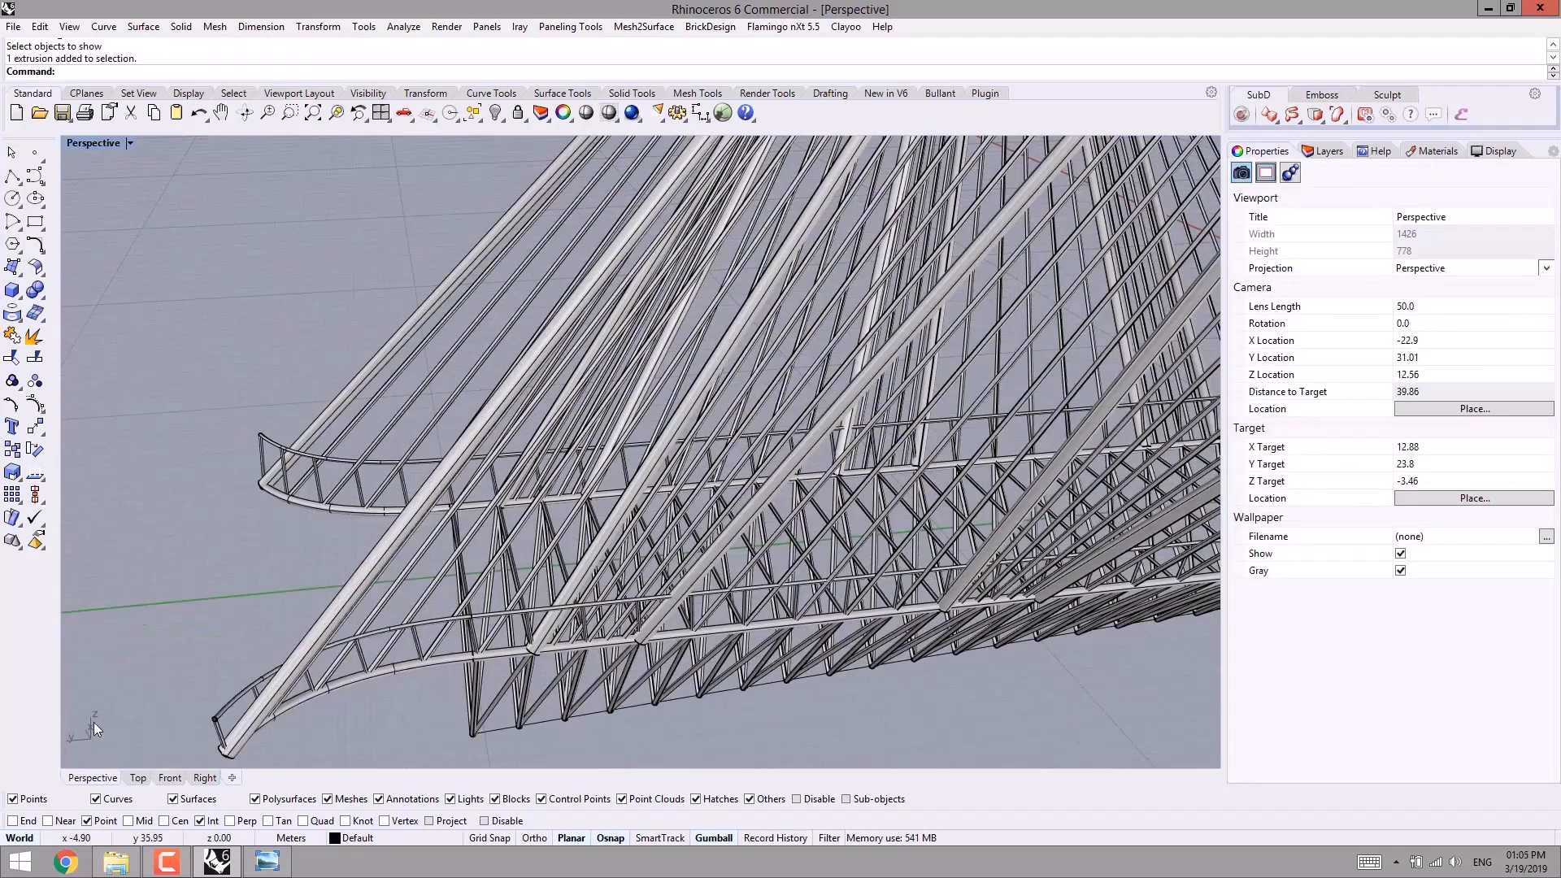
click(371, 582)
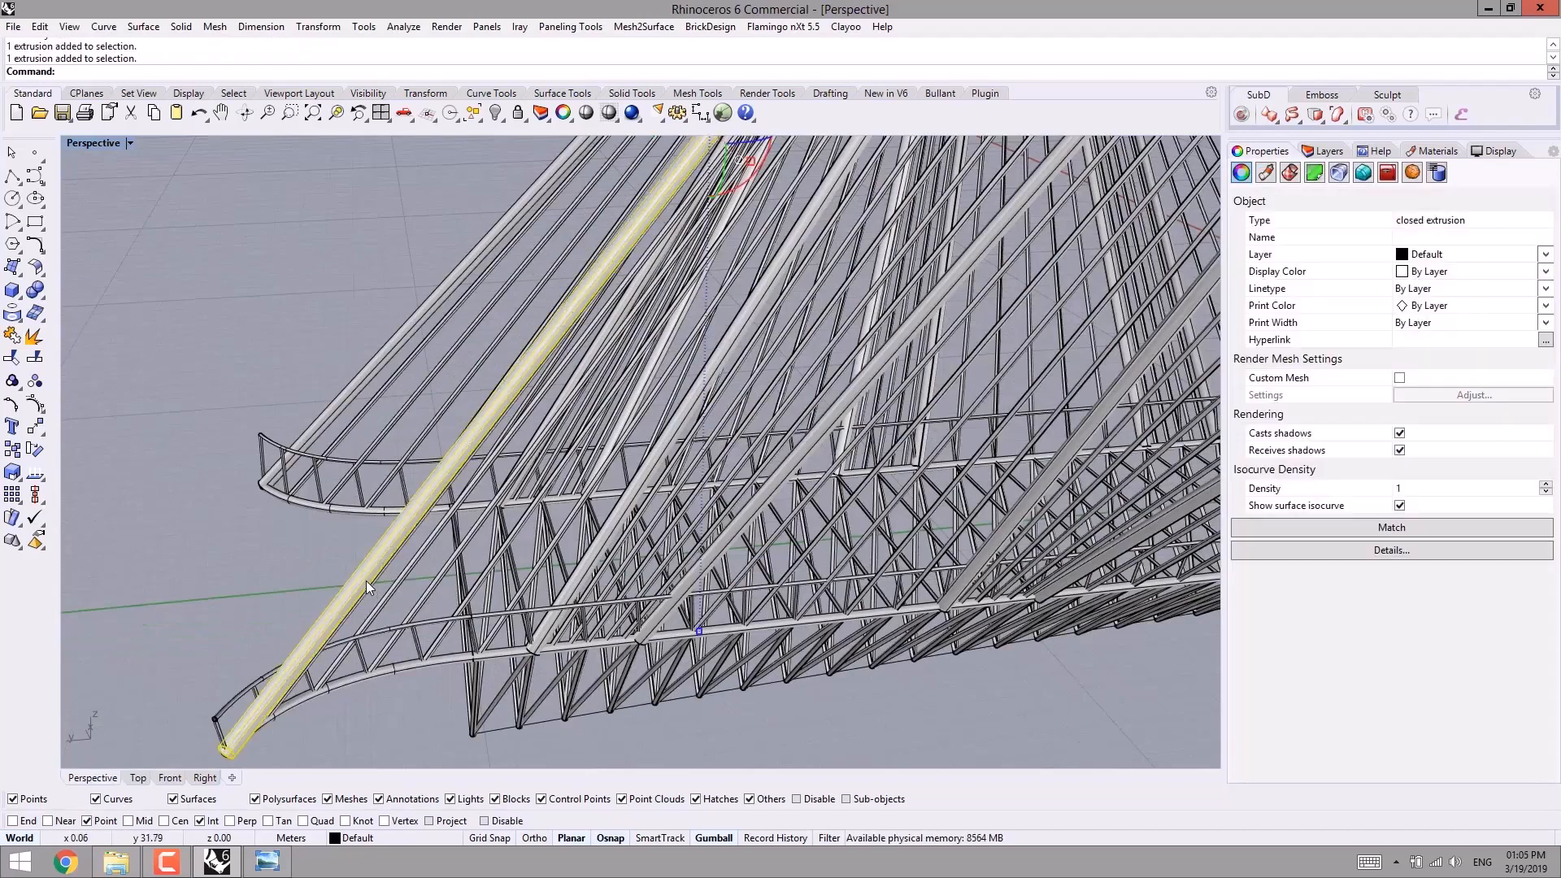
click(228, 580)
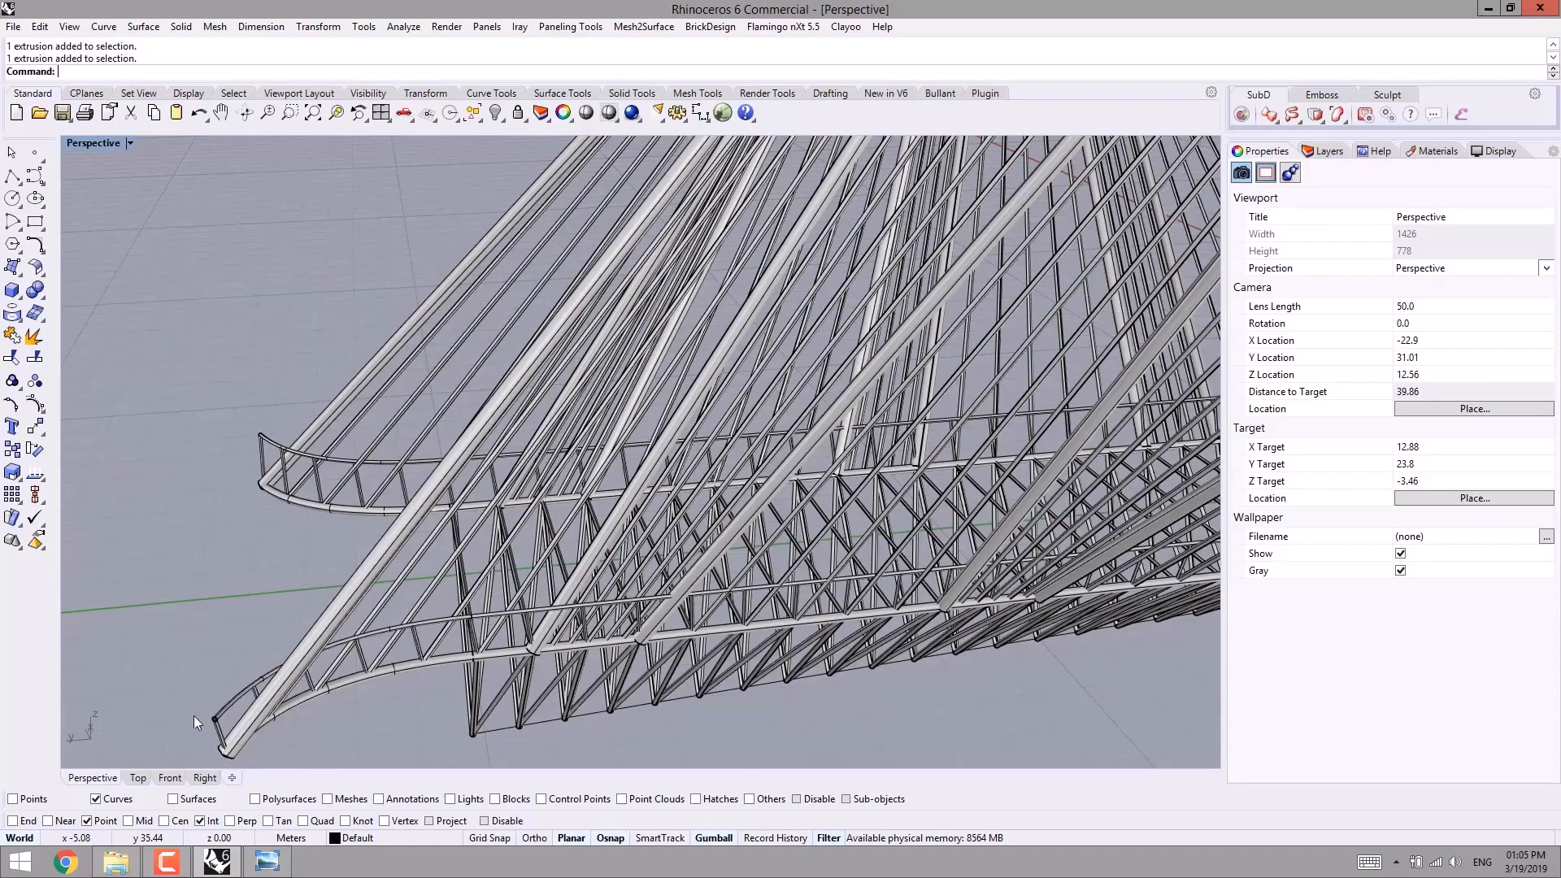
click(358, 589)
scroll(325, 593, down, 5)
right_click(113, 800)
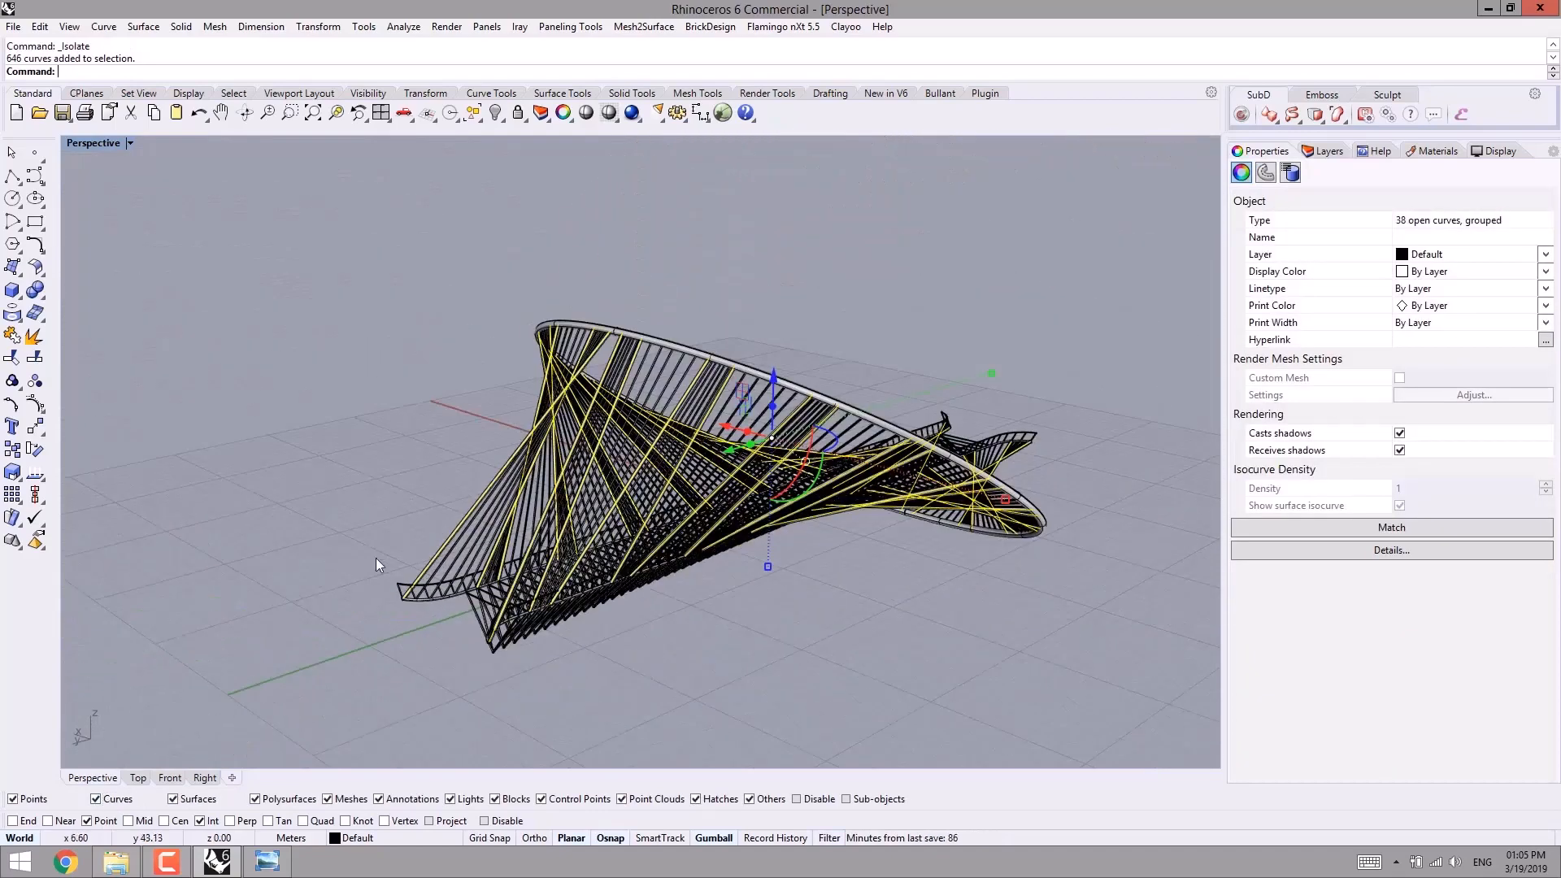
click(467, 480)
right_drag(441, 486, 778, 390)
right_drag(764, 313, 769, 285)
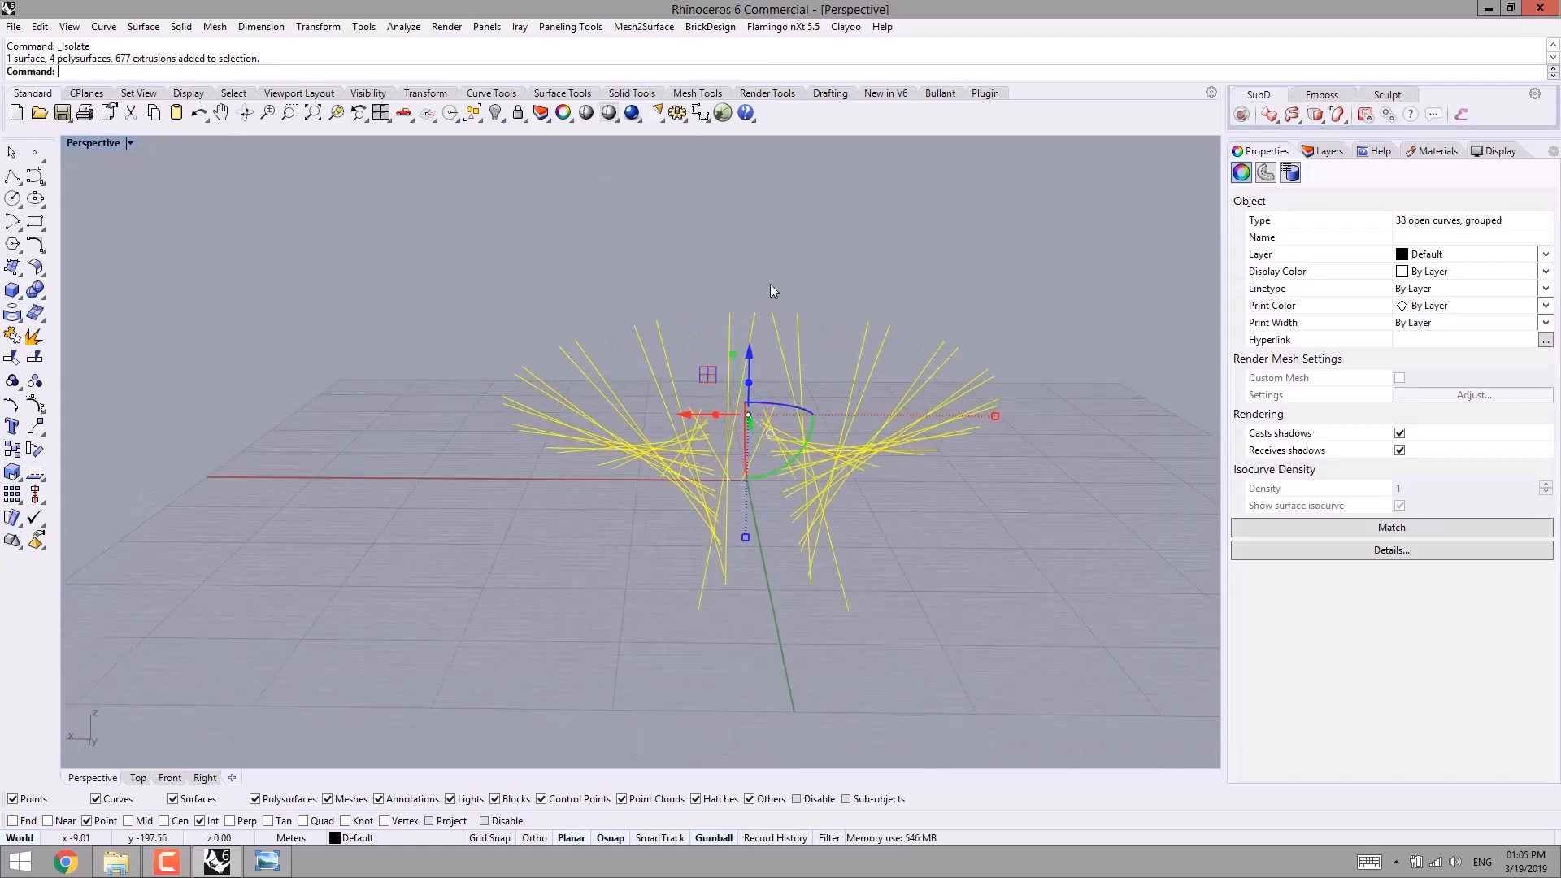
- In the Front view, draw a horizontal polyline between the two innermost upper ribs at about z = 13.5 m, using Near snap
click(170, 777)
scroll(567, 535, down, 3)
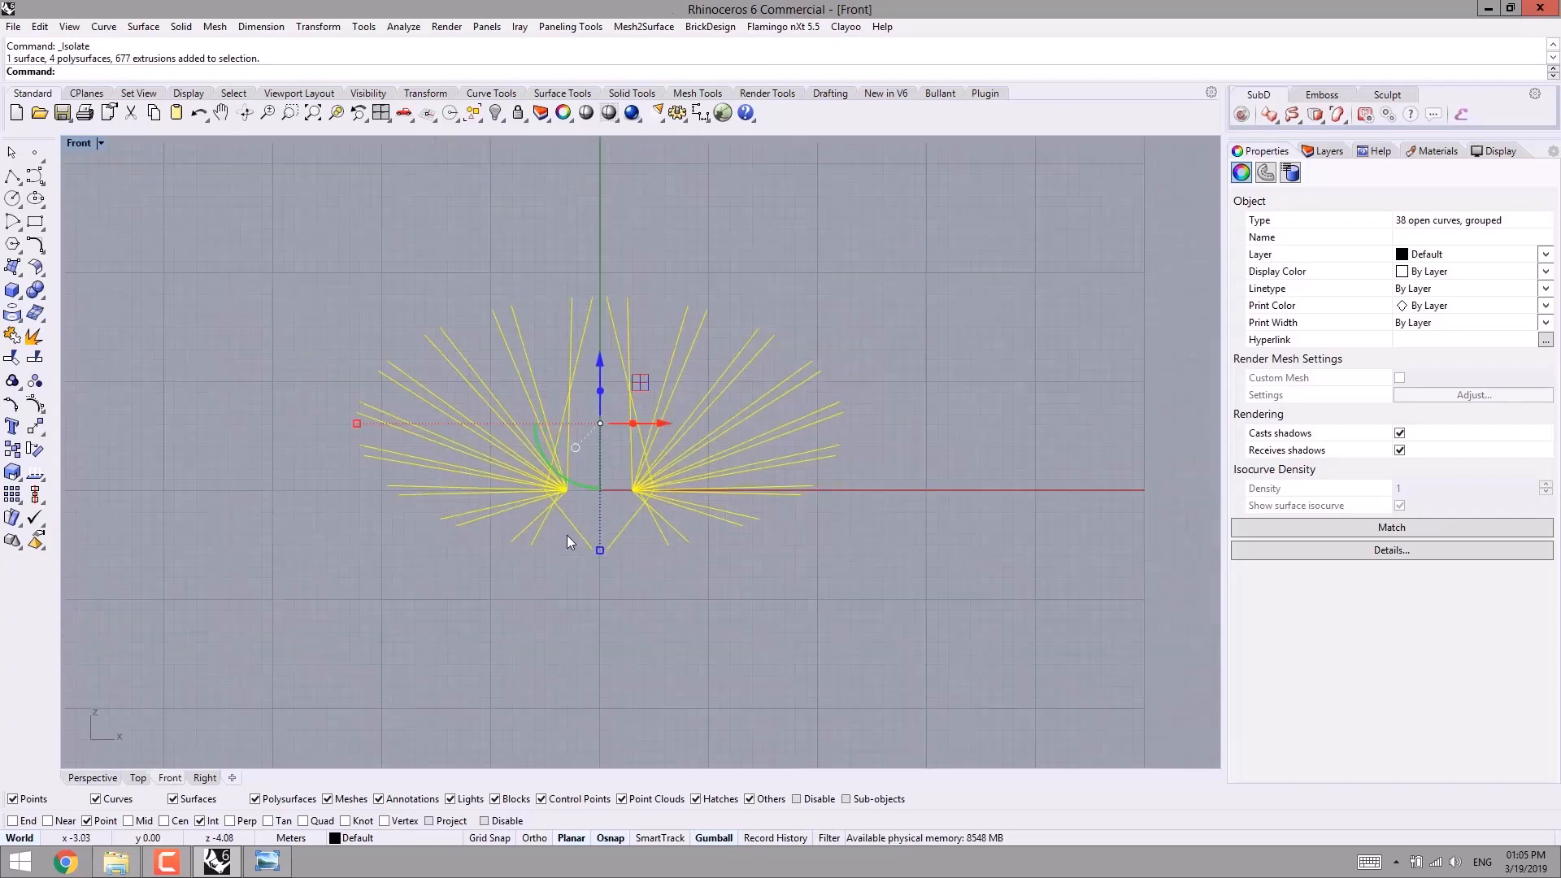
click(251, 339)
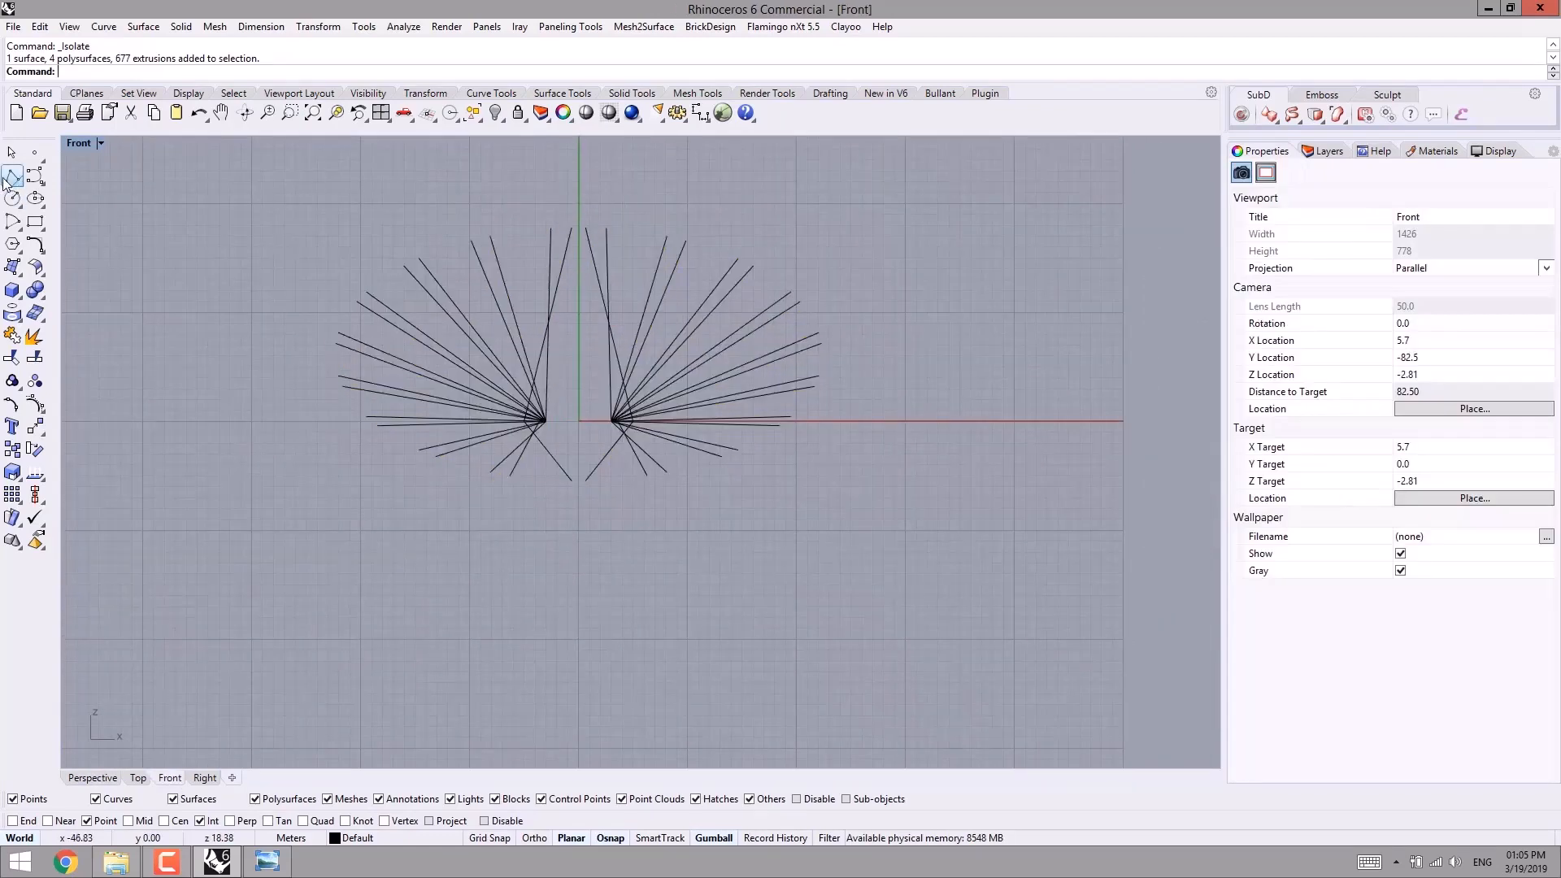
click(12, 176)
scroll(500, 239, up, 3)
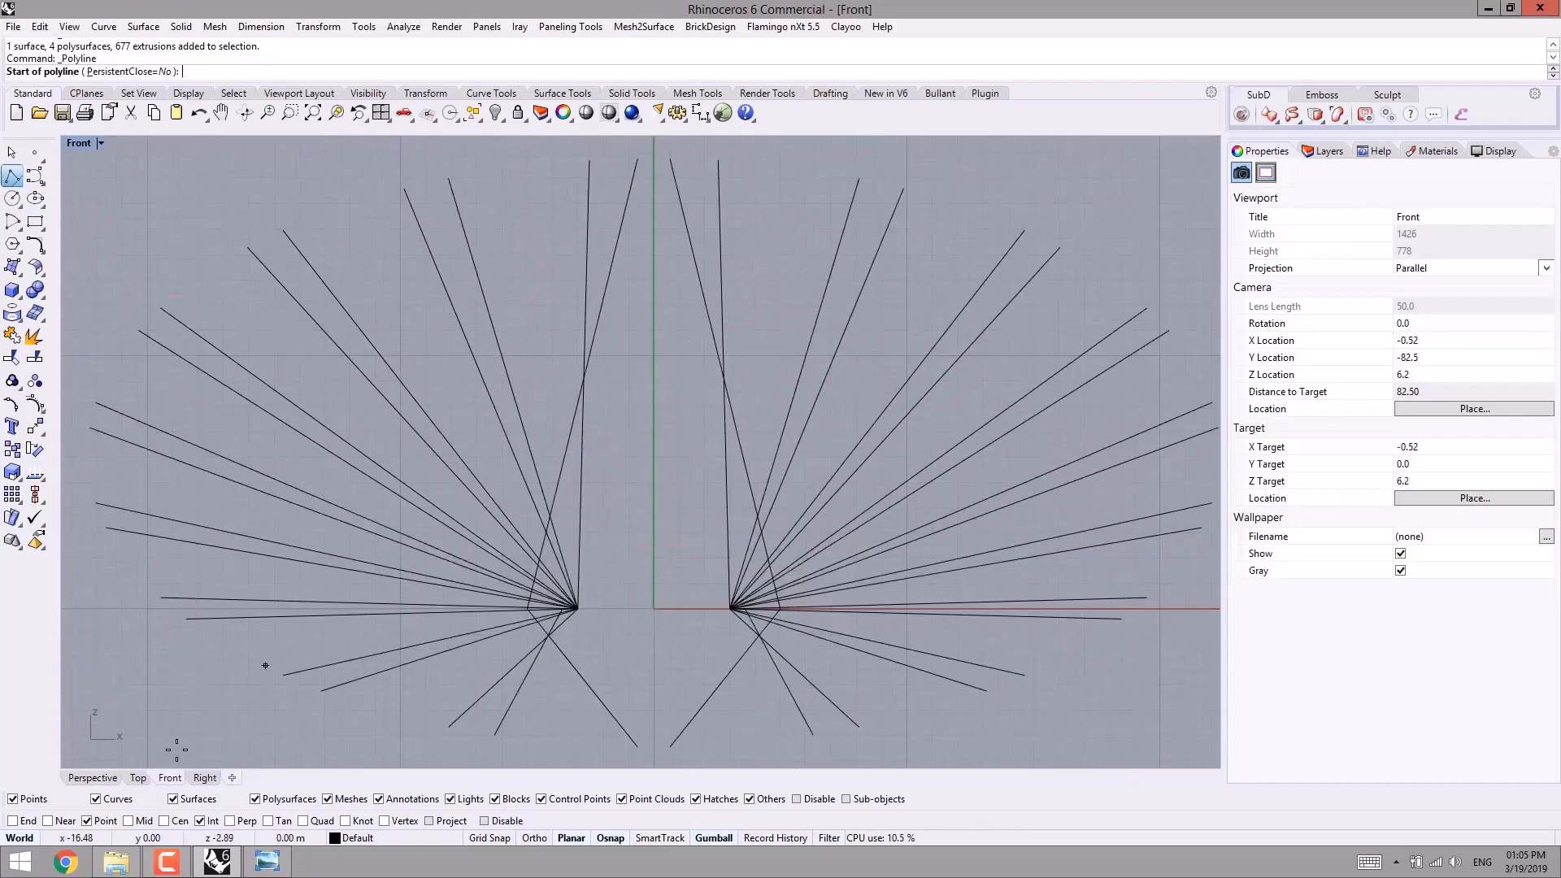
click(48, 820)
click(611, 267)
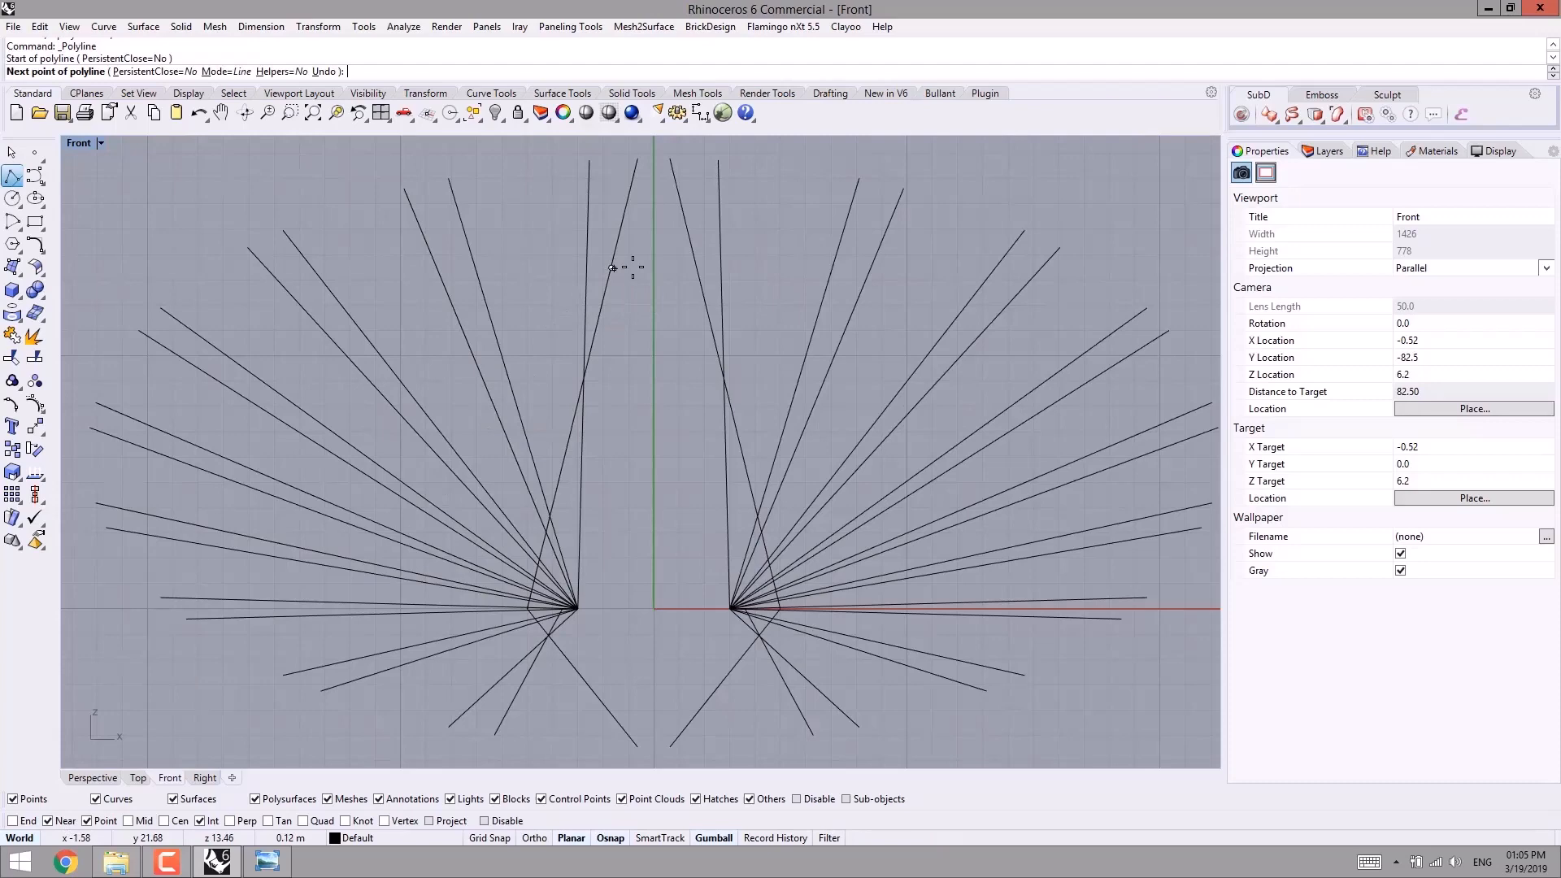
click(695, 266)
right_click(611, 372)
- Draw two more horizontal polylines between the same ribs, at about z = 10 m and z = 5.2 m
right_click(606, 379)
scroll(600, 392, up, 4)
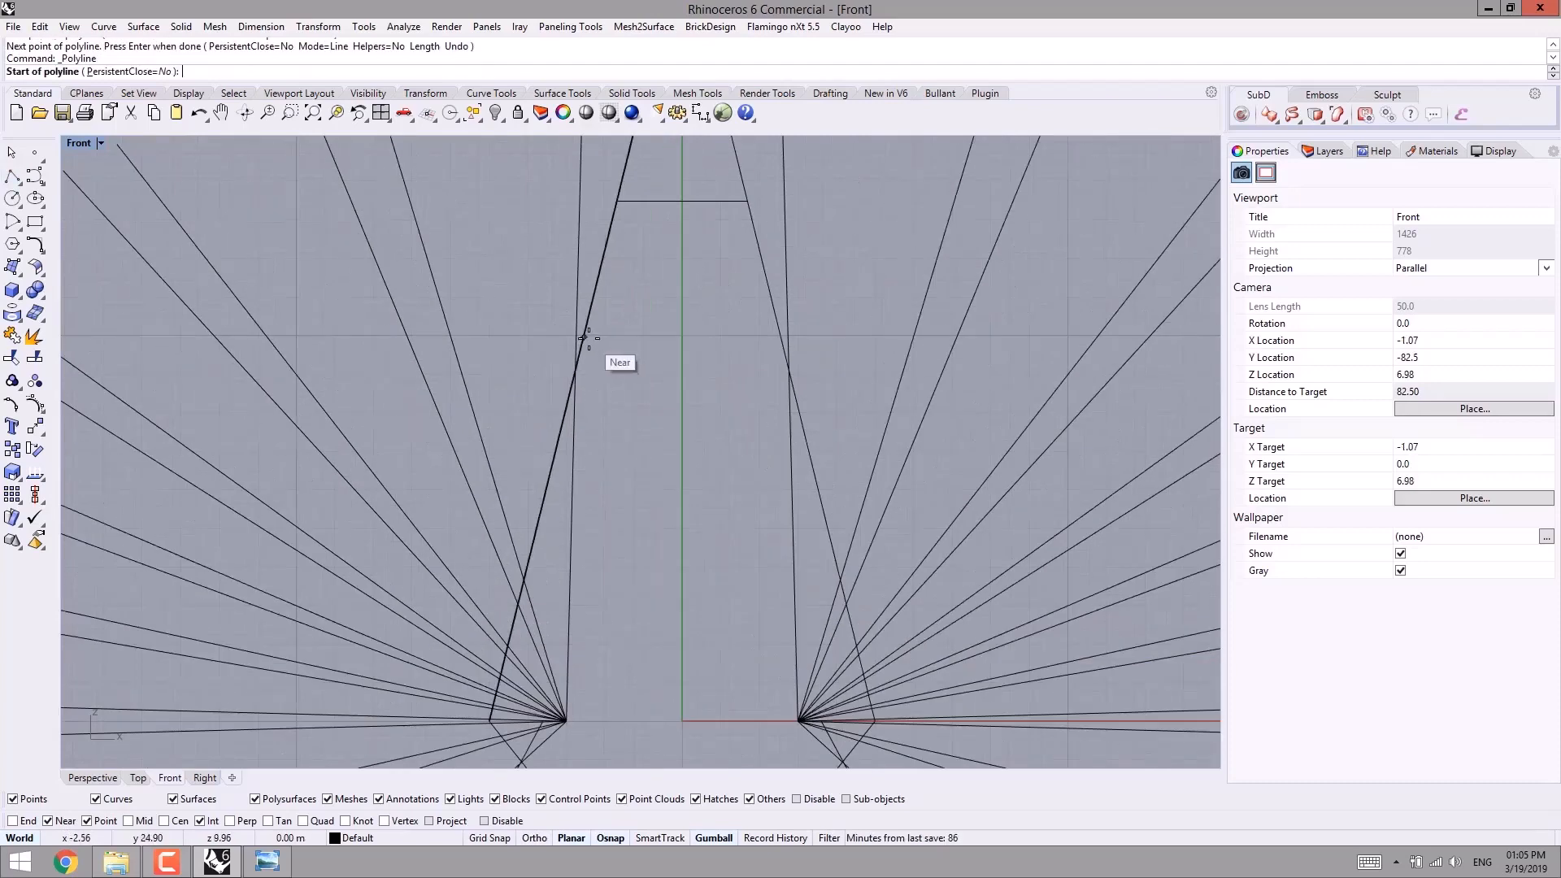
click(584, 337)
click(780, 336)
right_click(558, 522)
right_click(549, 520)
click(539, 518)
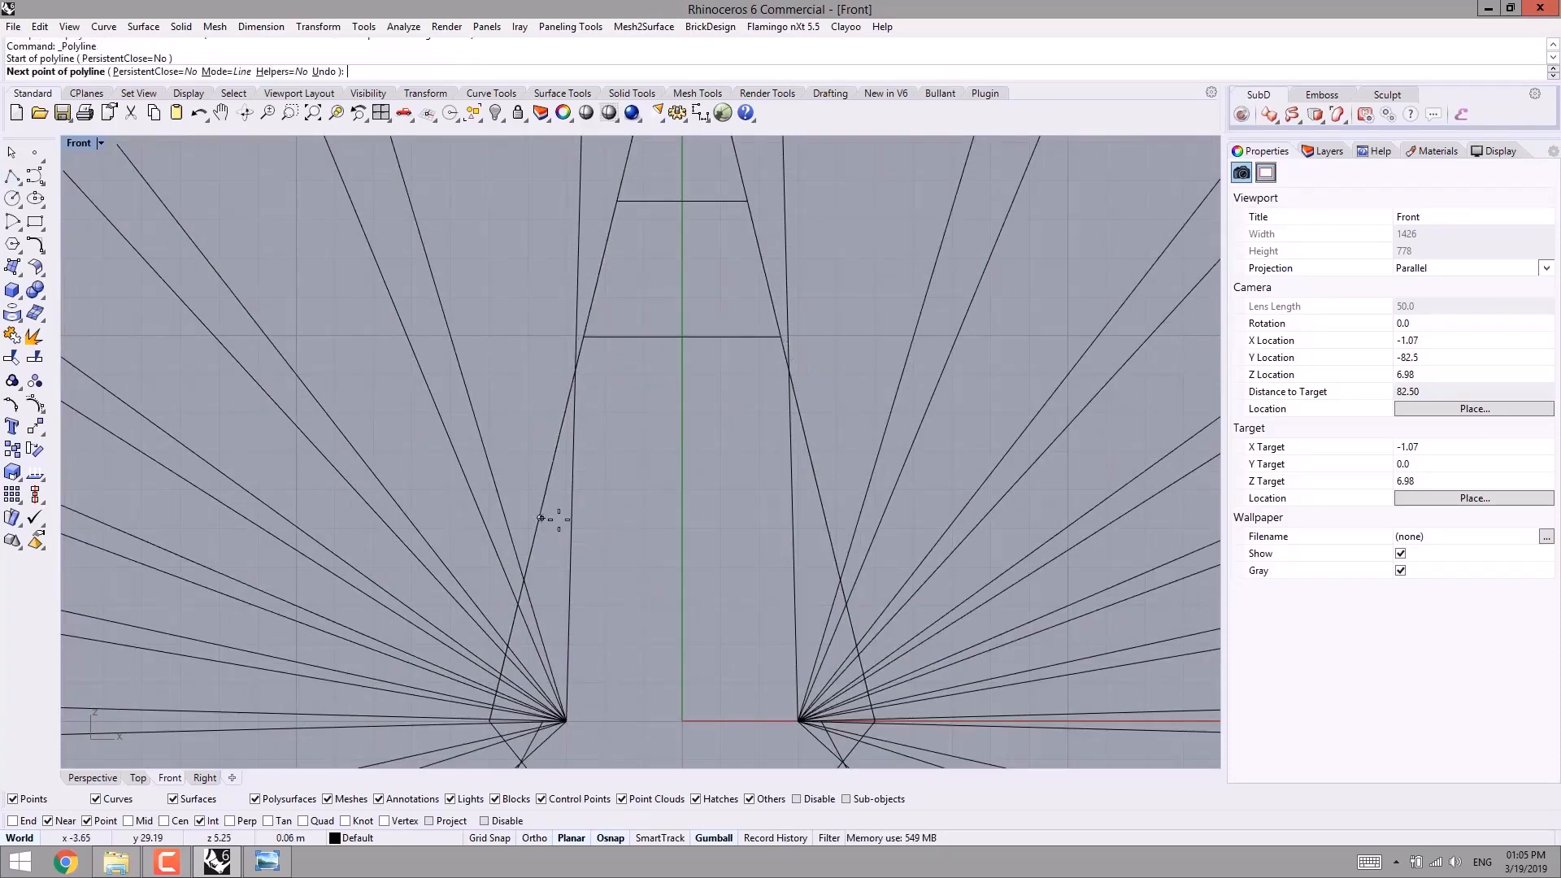
click(825, 520)
right_click(709, 551)
- Group the three horizontal crossbar lines
scroll(673, 560, down, 4)
drag(684, 570, 662, 307)
scroll(622, 382, down, 4)
key(ctrl+g)
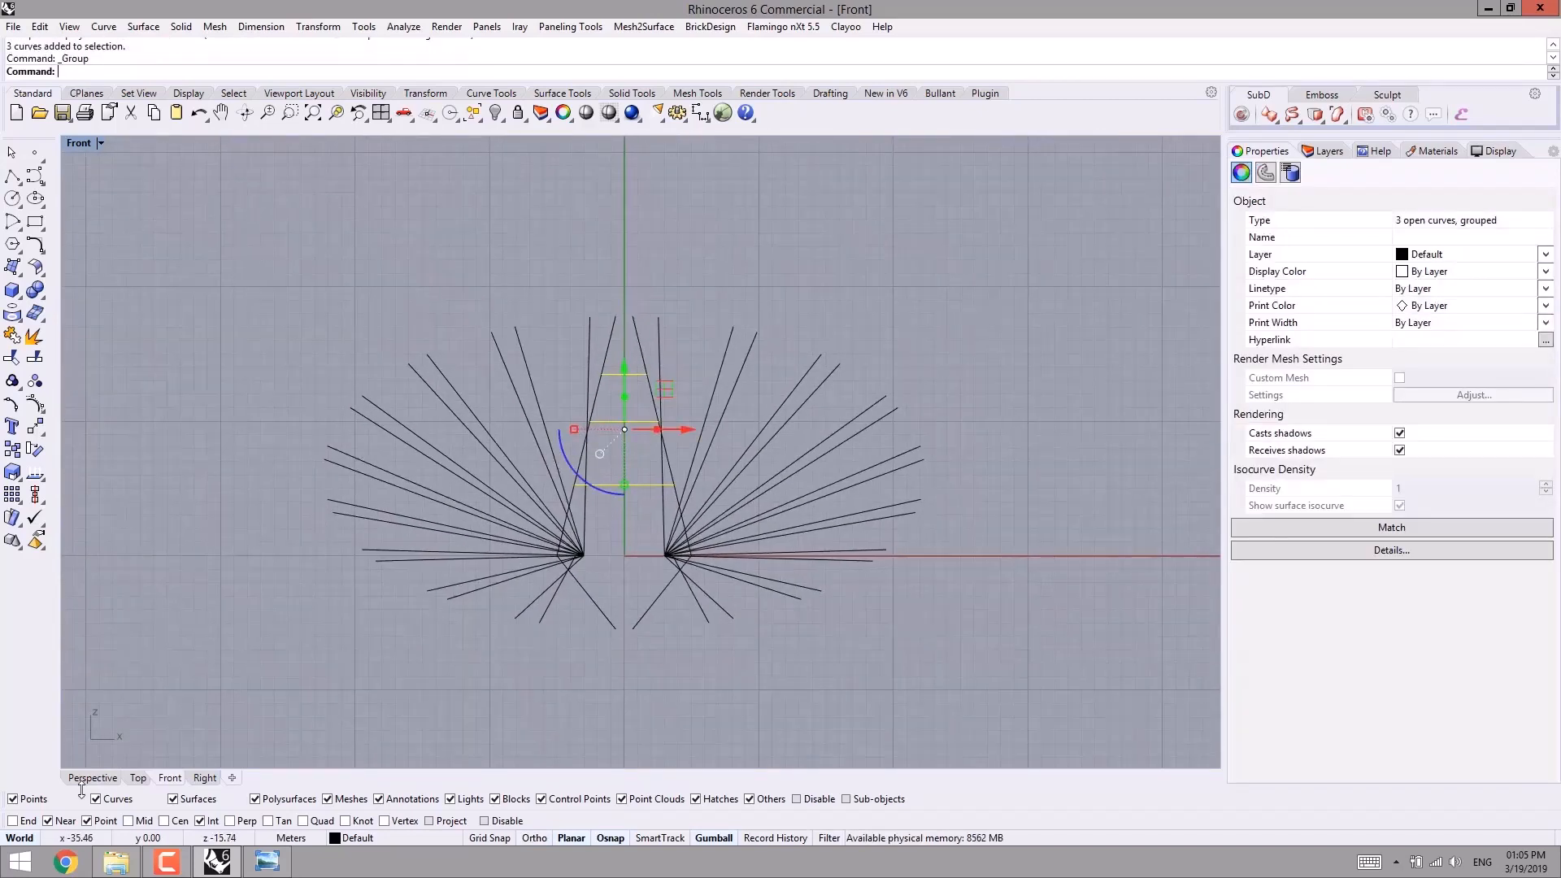
- Pipe the grouped crossbar lines with a radius of 0.2 m in the Perspective view
click(93, 778)
right_drag(602, 504, 549, 516)
text(P)
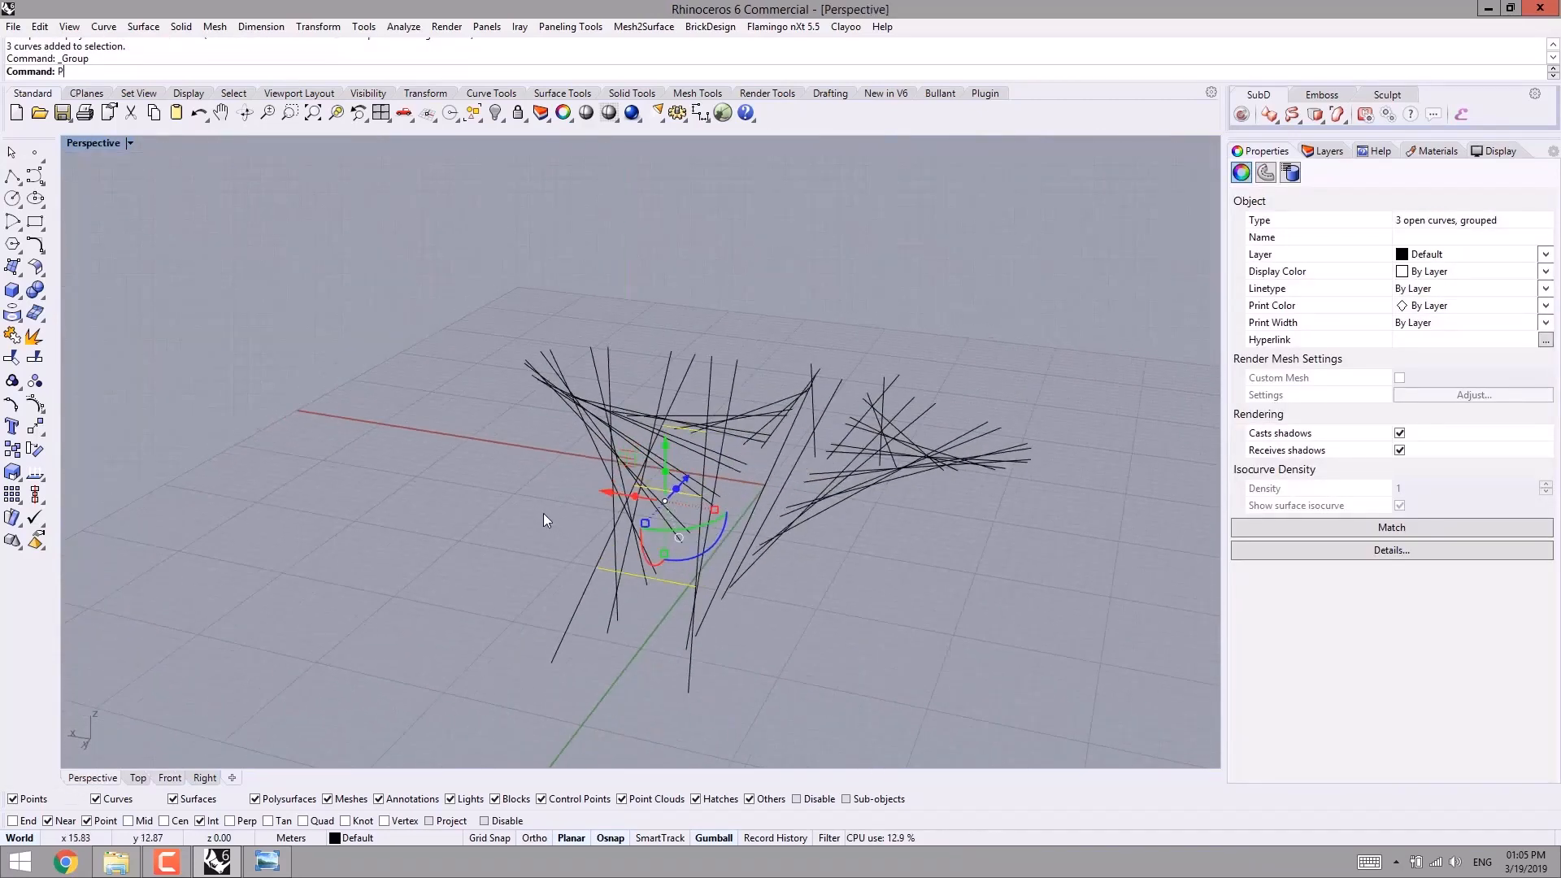
text(ipe)
key(Return)
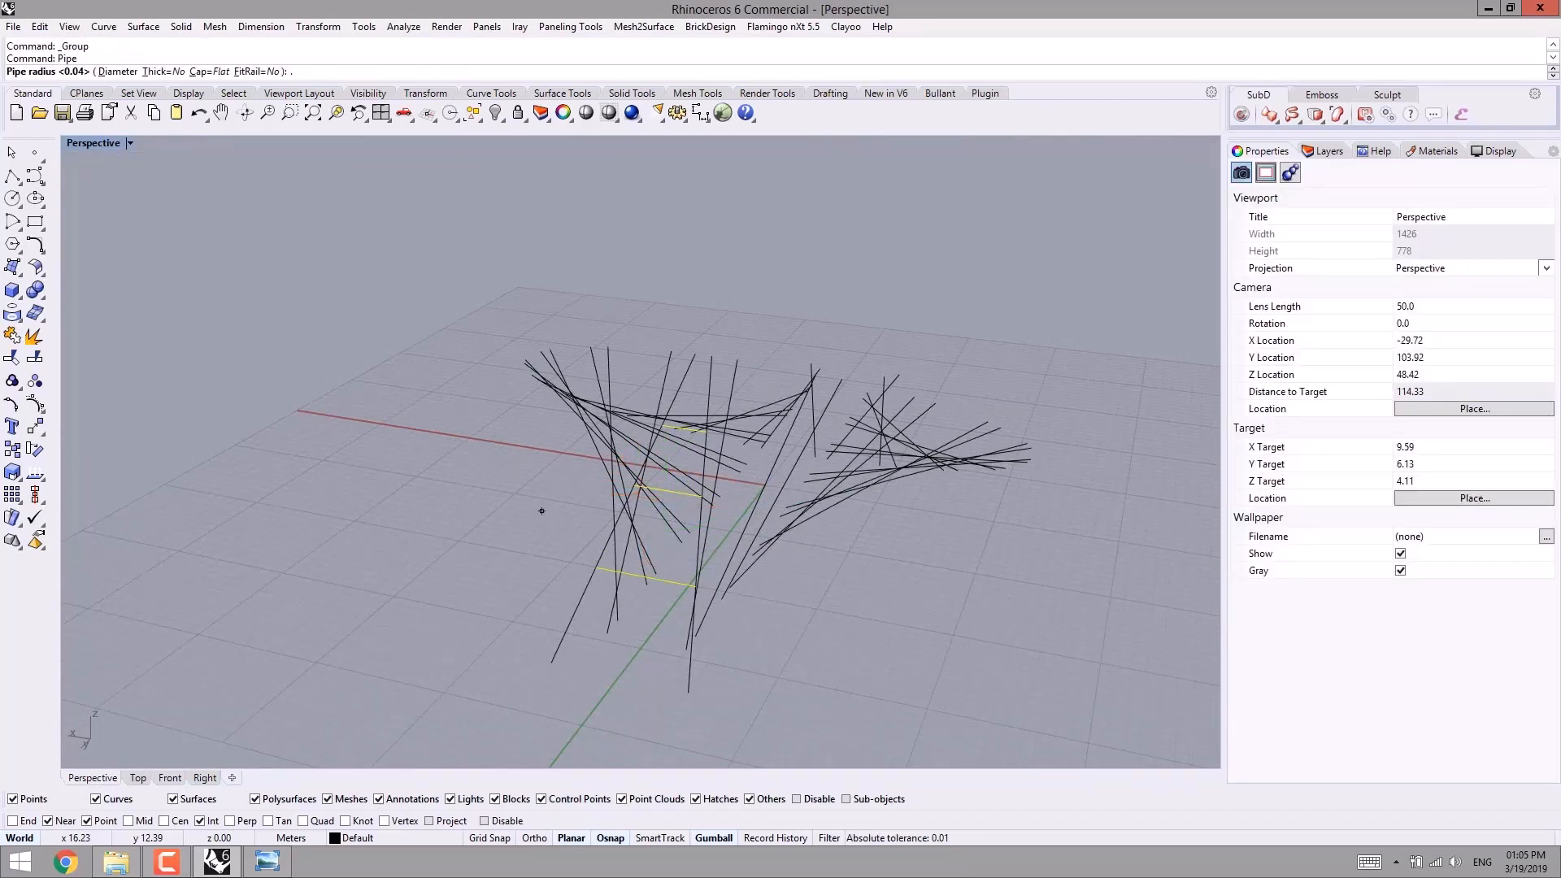
text(.2)
key(Return)
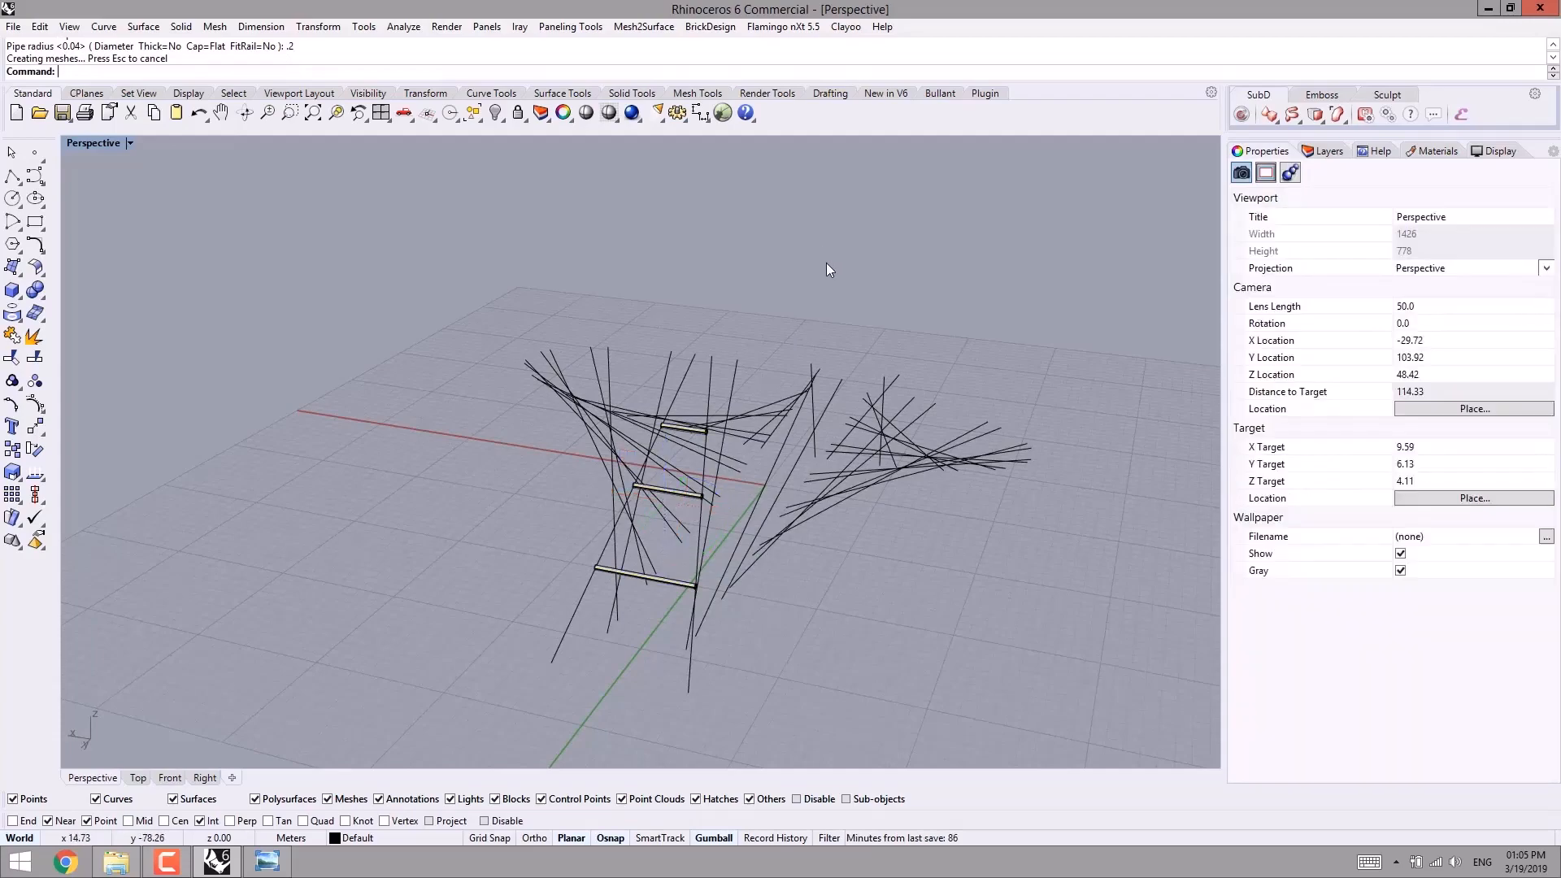
- Unisolate the rest of the bridge and select all curves in the model
middle_click(826, 262)
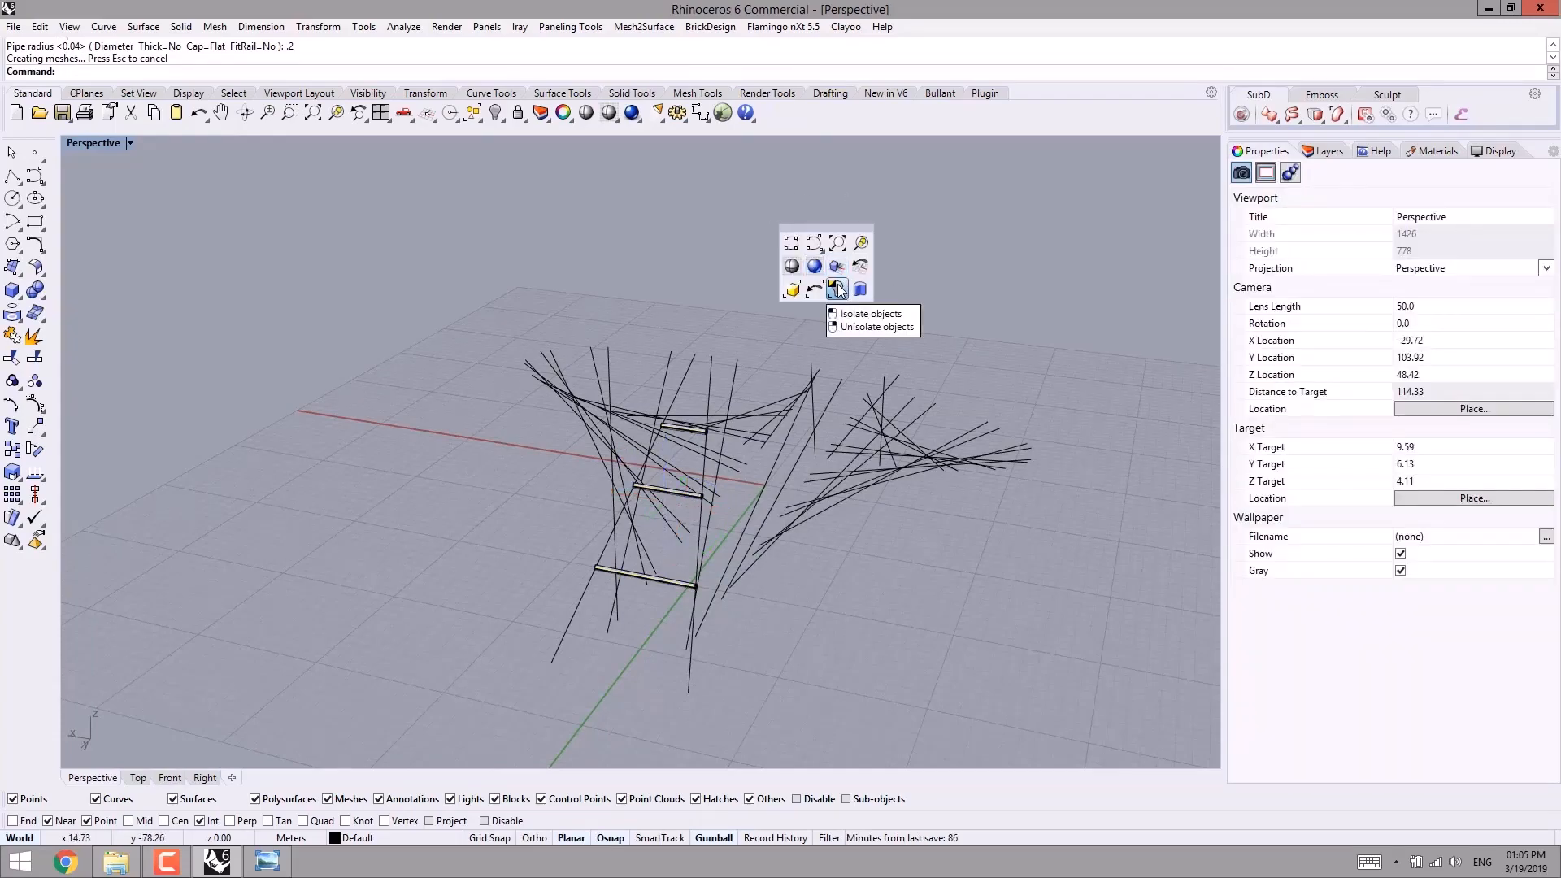
right_click(836, 289)
right_drag(904, 285, 705, 291)
text(S)
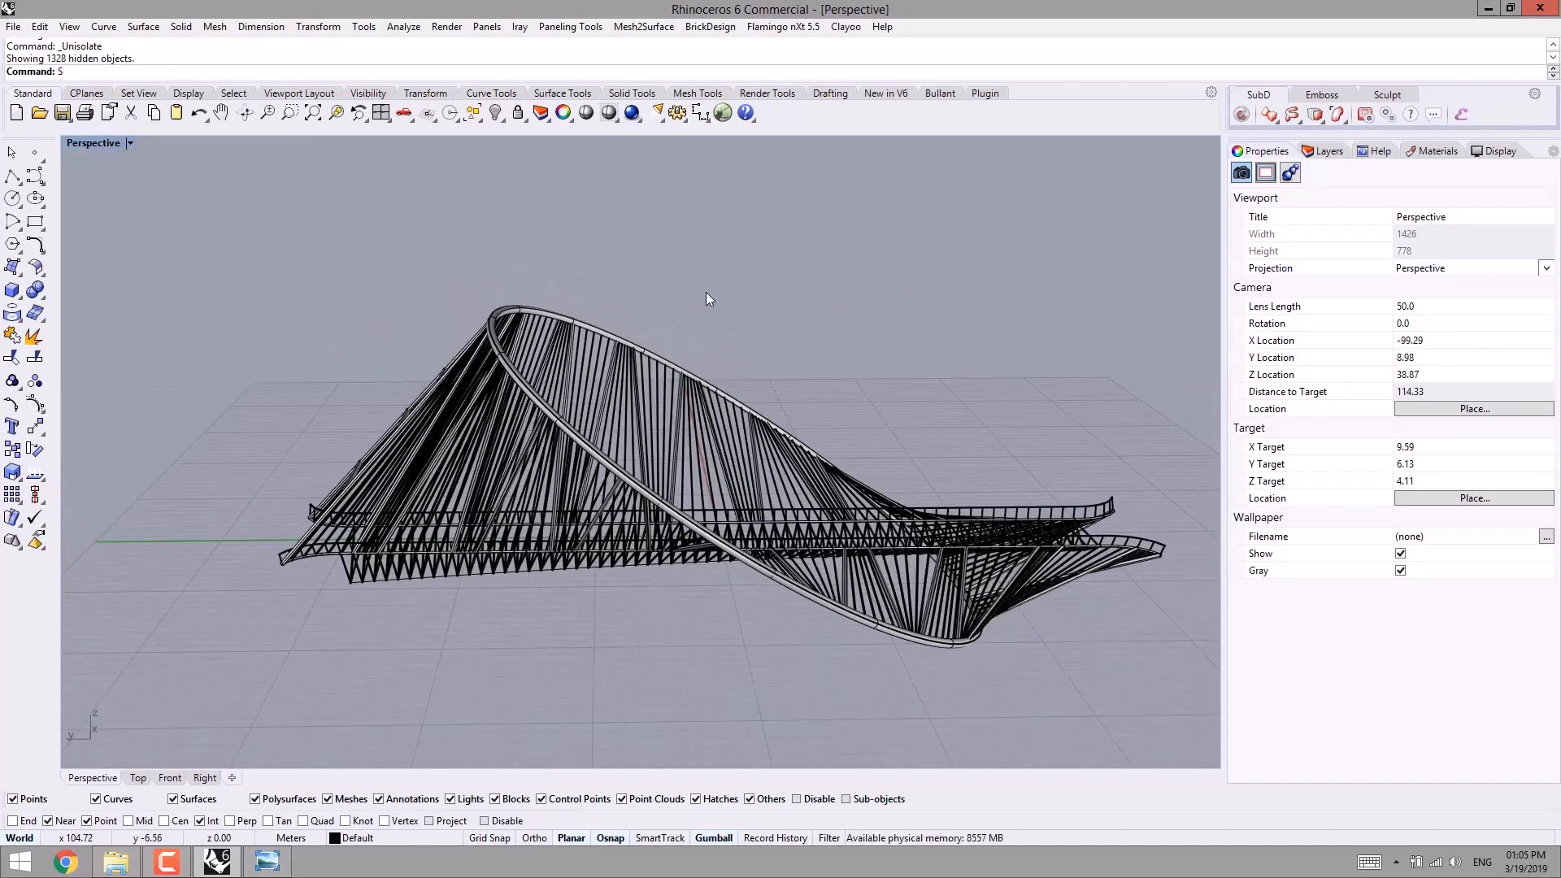
text(elCrv)
key(Return)
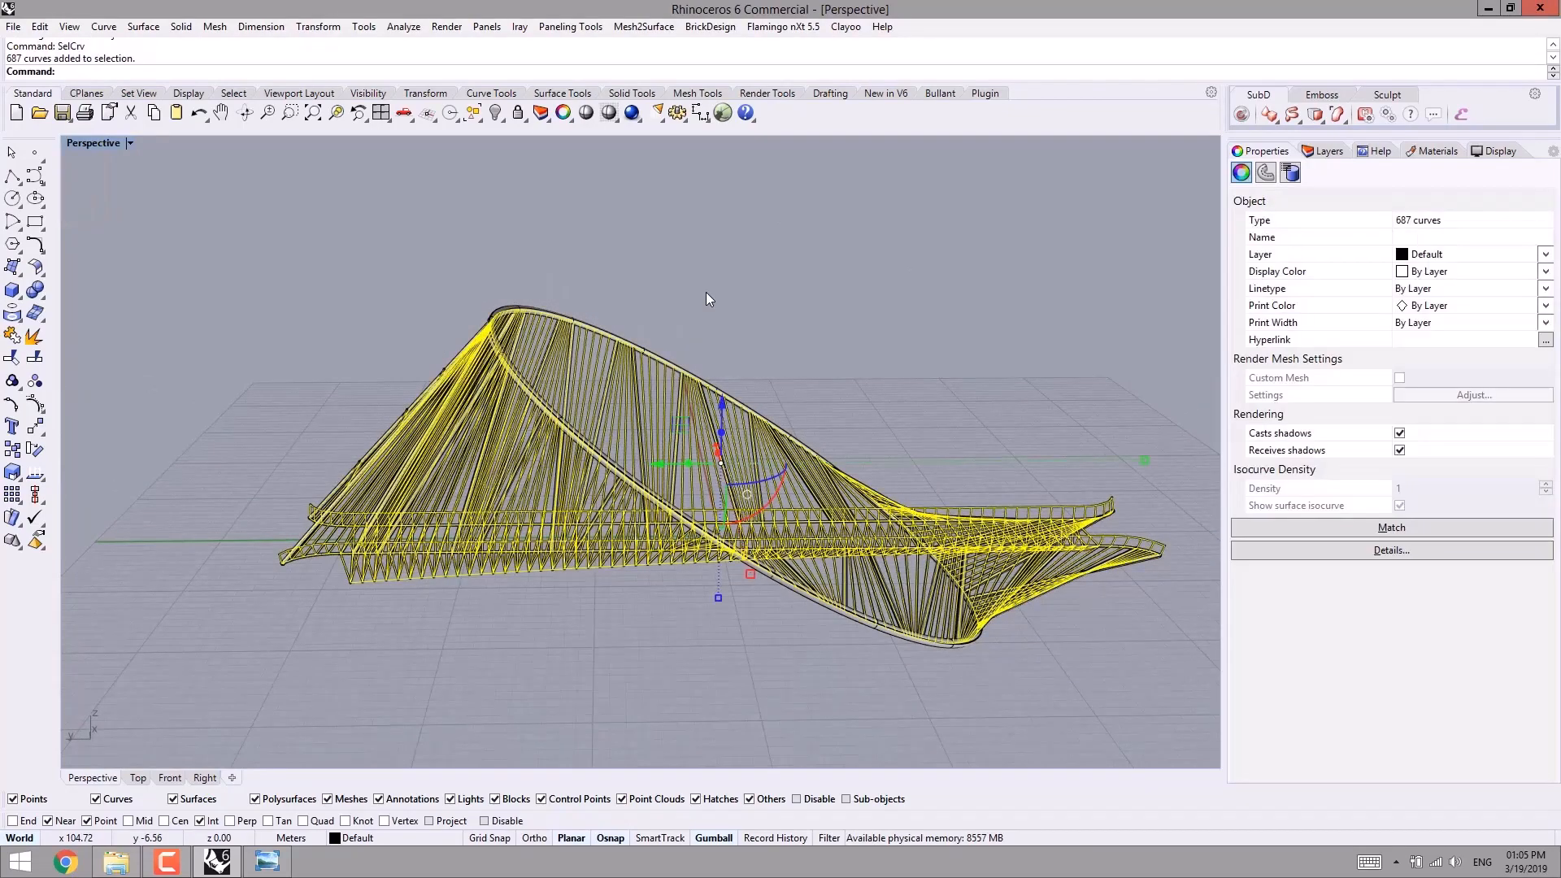
- Clear the curve selection and switch the Perspective view to Rendered display to inspect the piped bridge
key(Escape)
key(ctrl+alt+r)
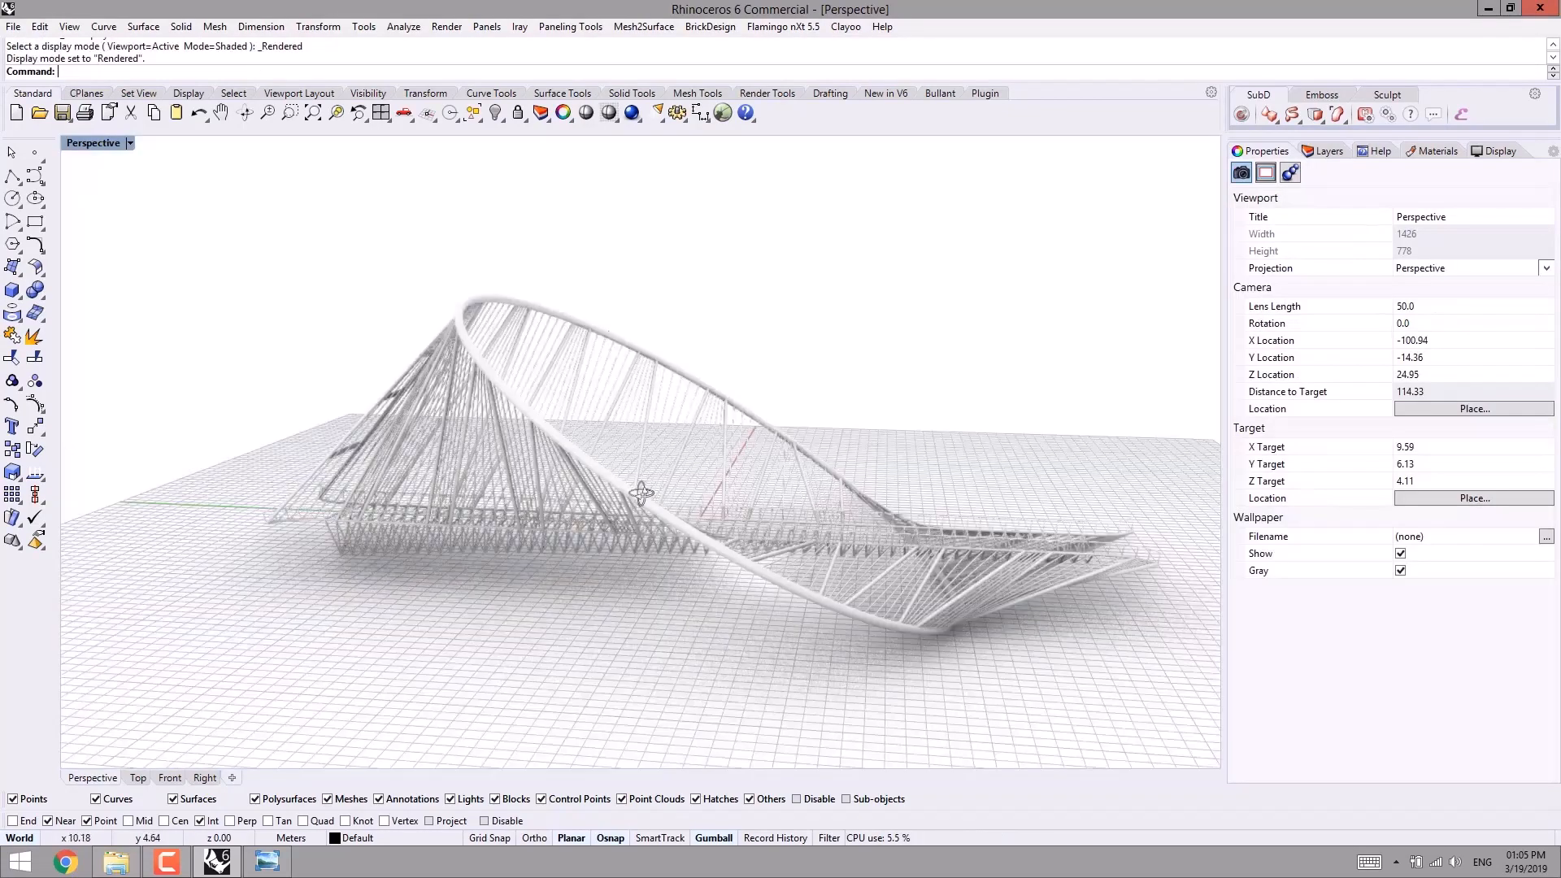
right_drag(641, 494, 506, 583)
scroll(499, 583, up, 3)
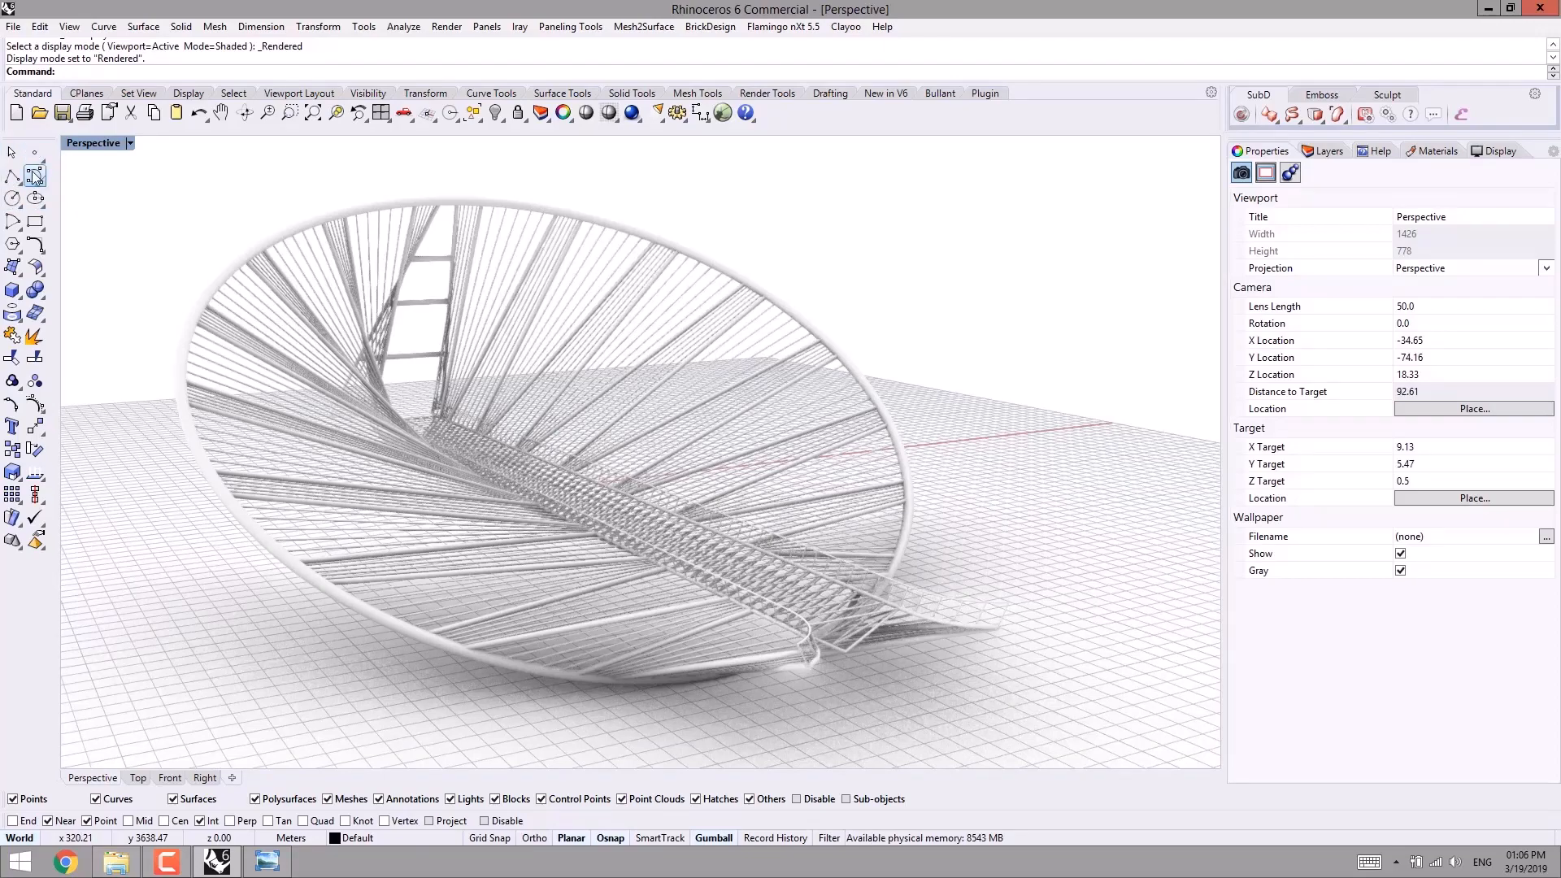
right_drag(579, 387, 490, 398)
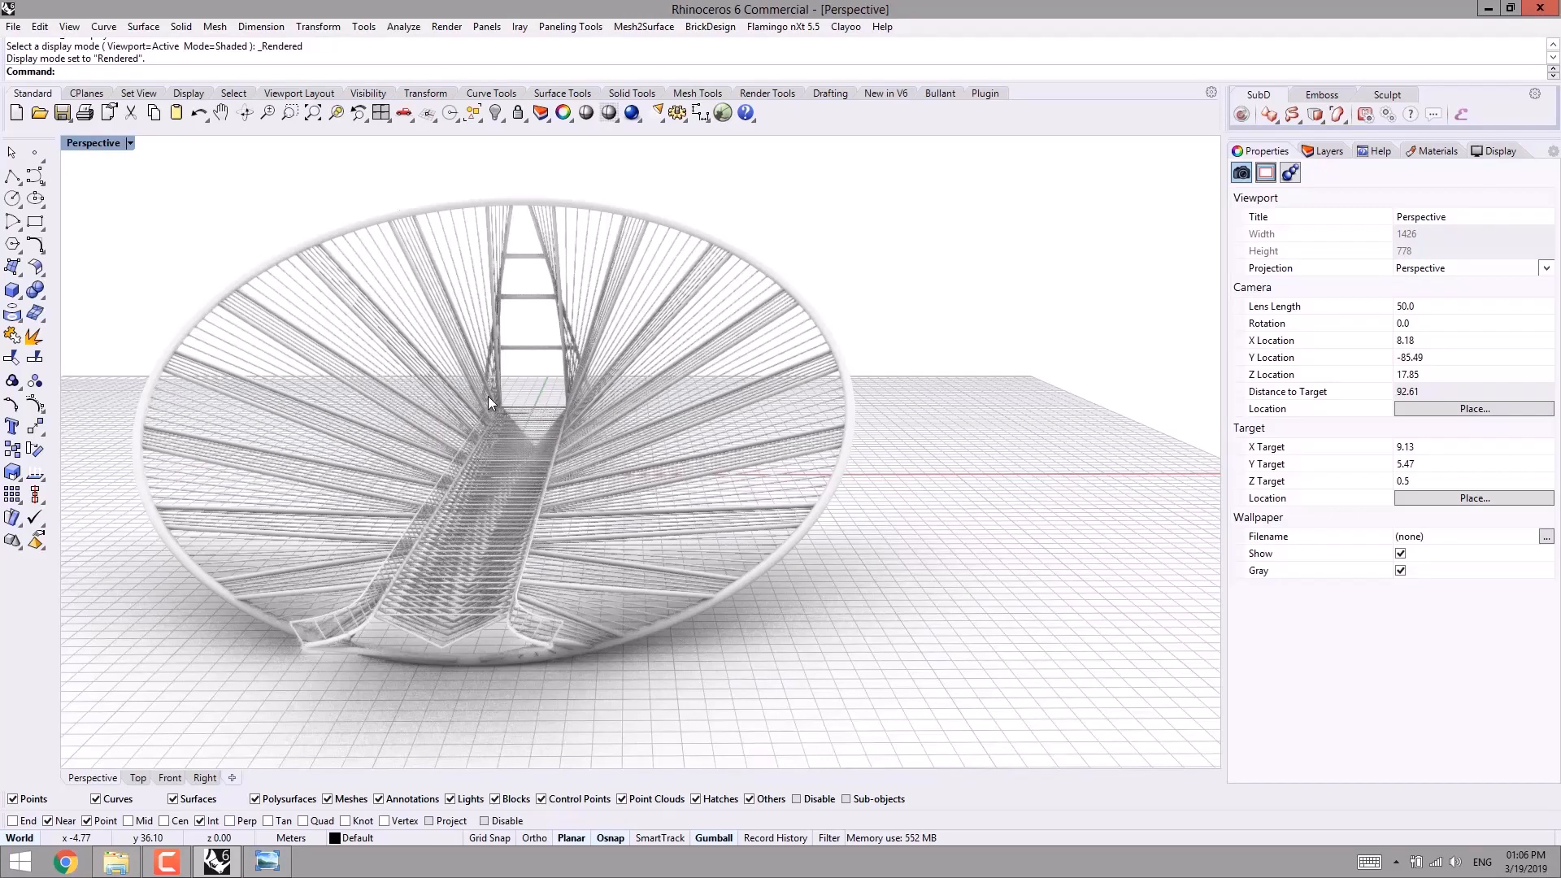
right_drag(488, 397, 304, 827)
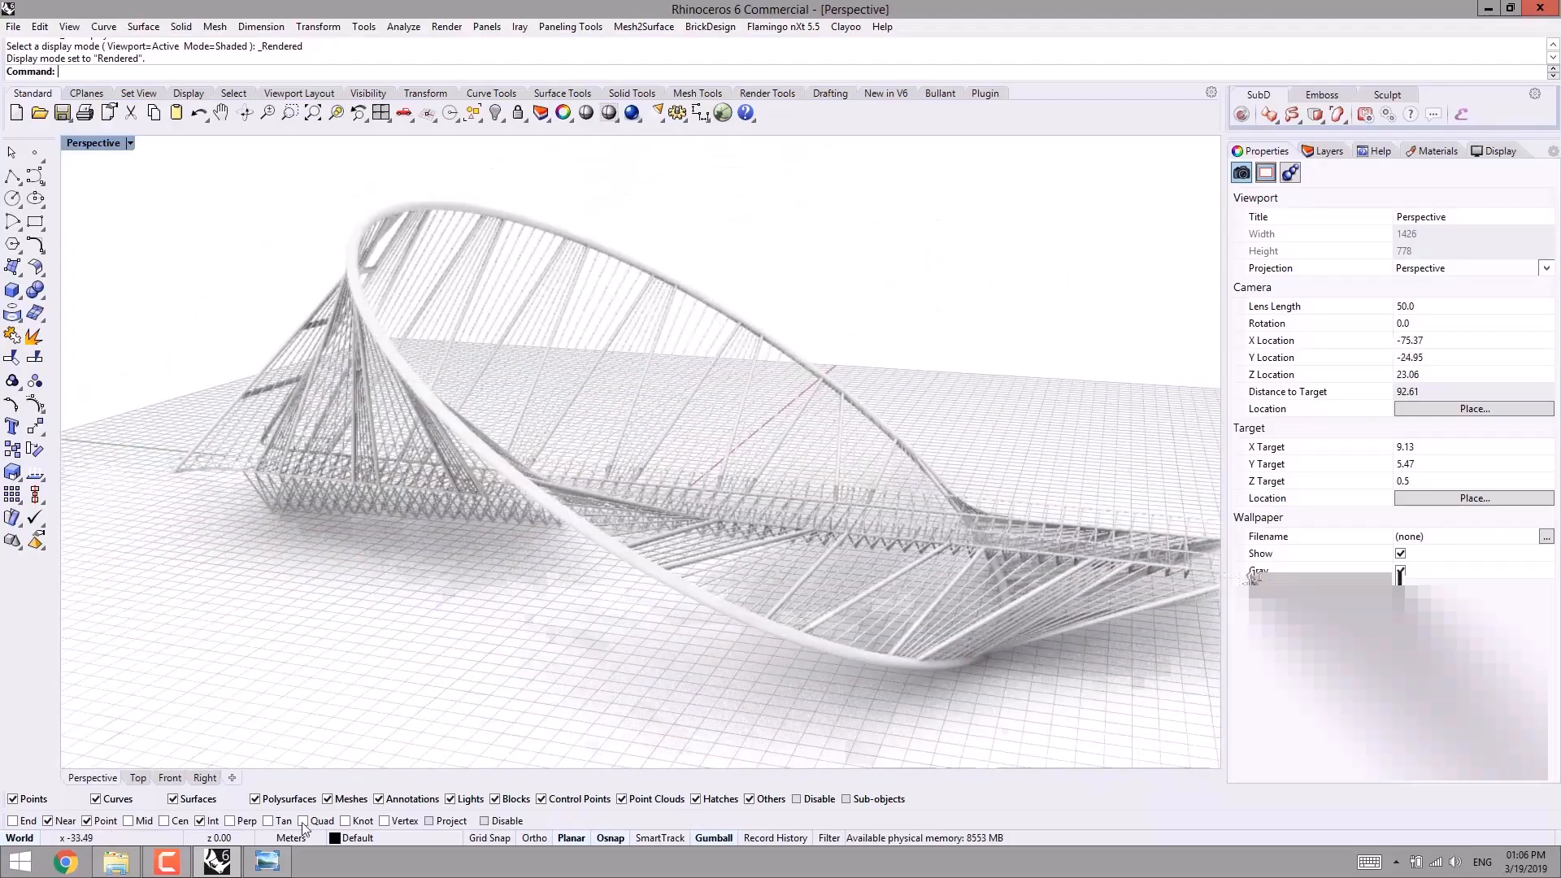
- Switch to Windows Photo Viewer and go back from the night rendering to the bridge's 1:20 cross-section reference image
click(267, 861)
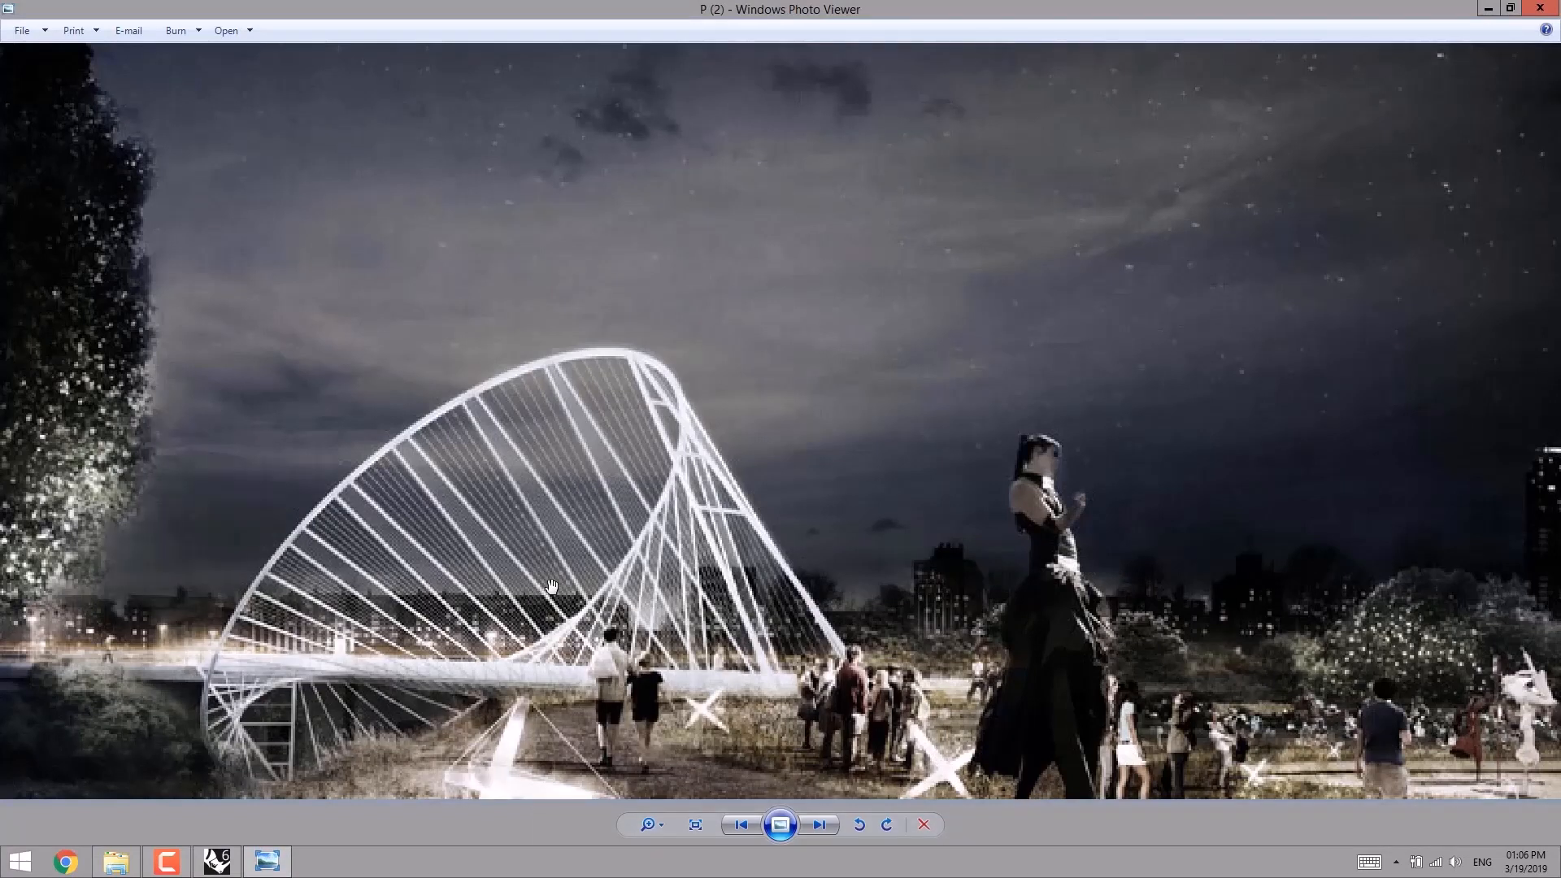
key(Left)
key(Left)
key(Left)
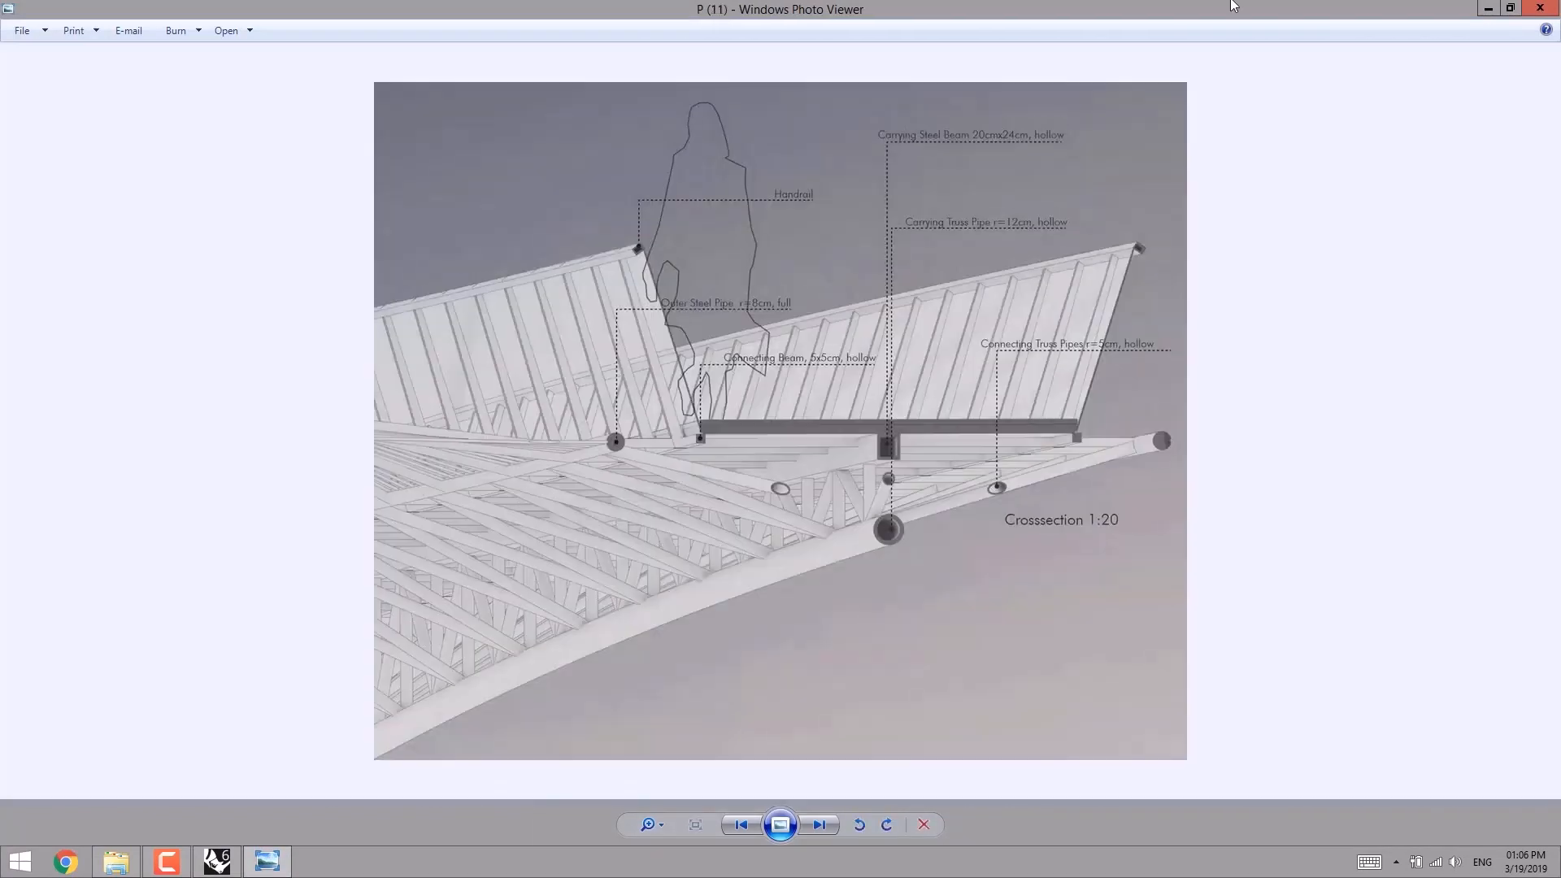
- Return to Rhinoceros and examine the rendered bridge's ring arch, ribs, crossbars and deck from its end and side
click(1488, 8)
right_drag(923, 428, 709, 348)
right_drag(621, 429, 398, 430)
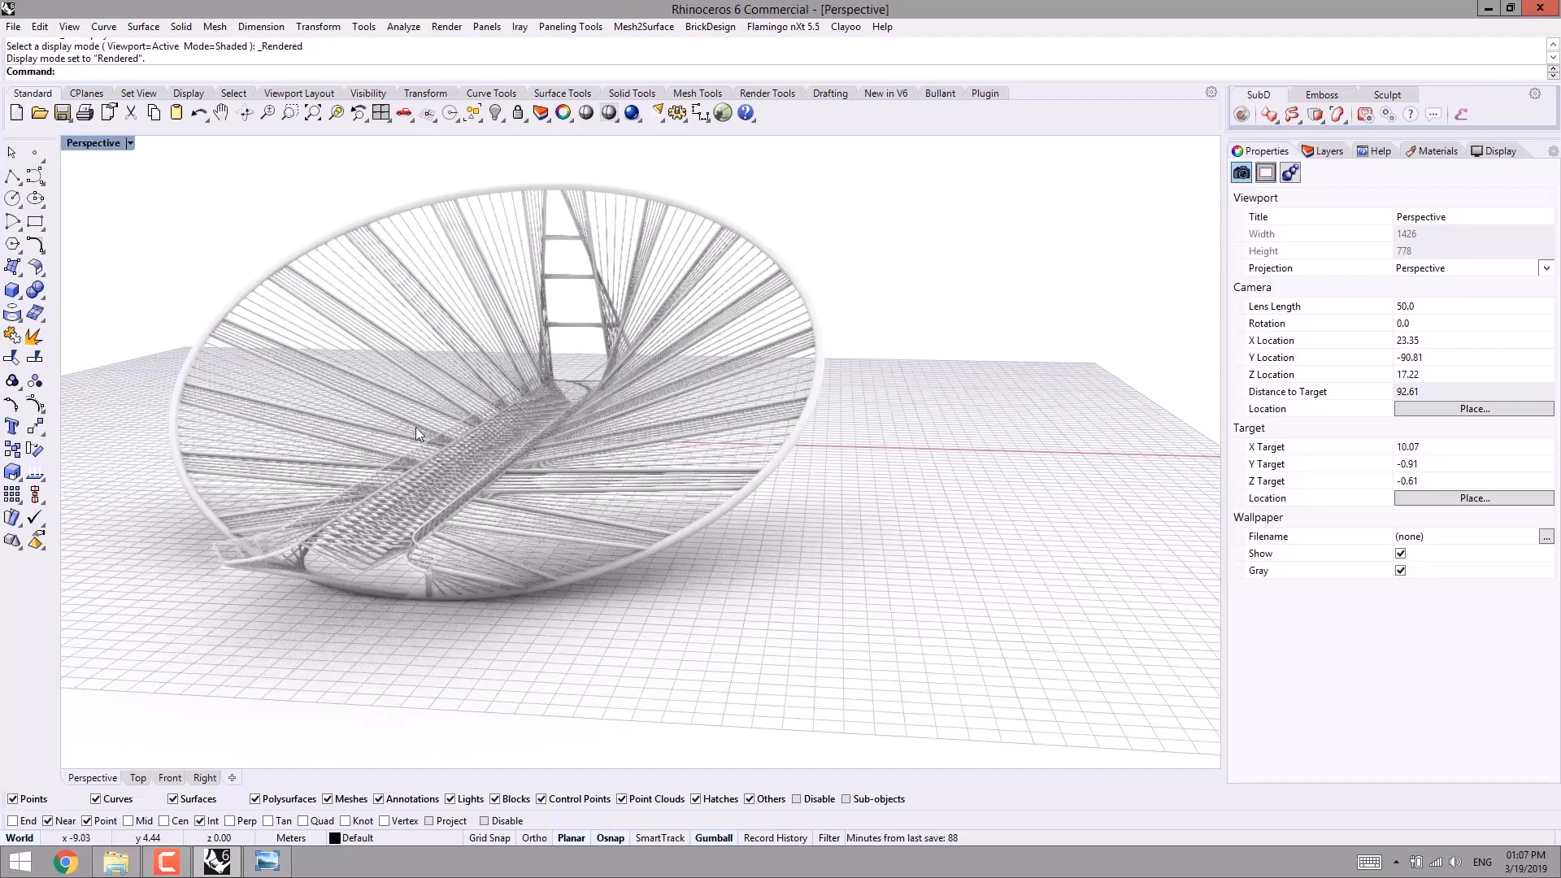
right_drag(417, 426, 211, 787)
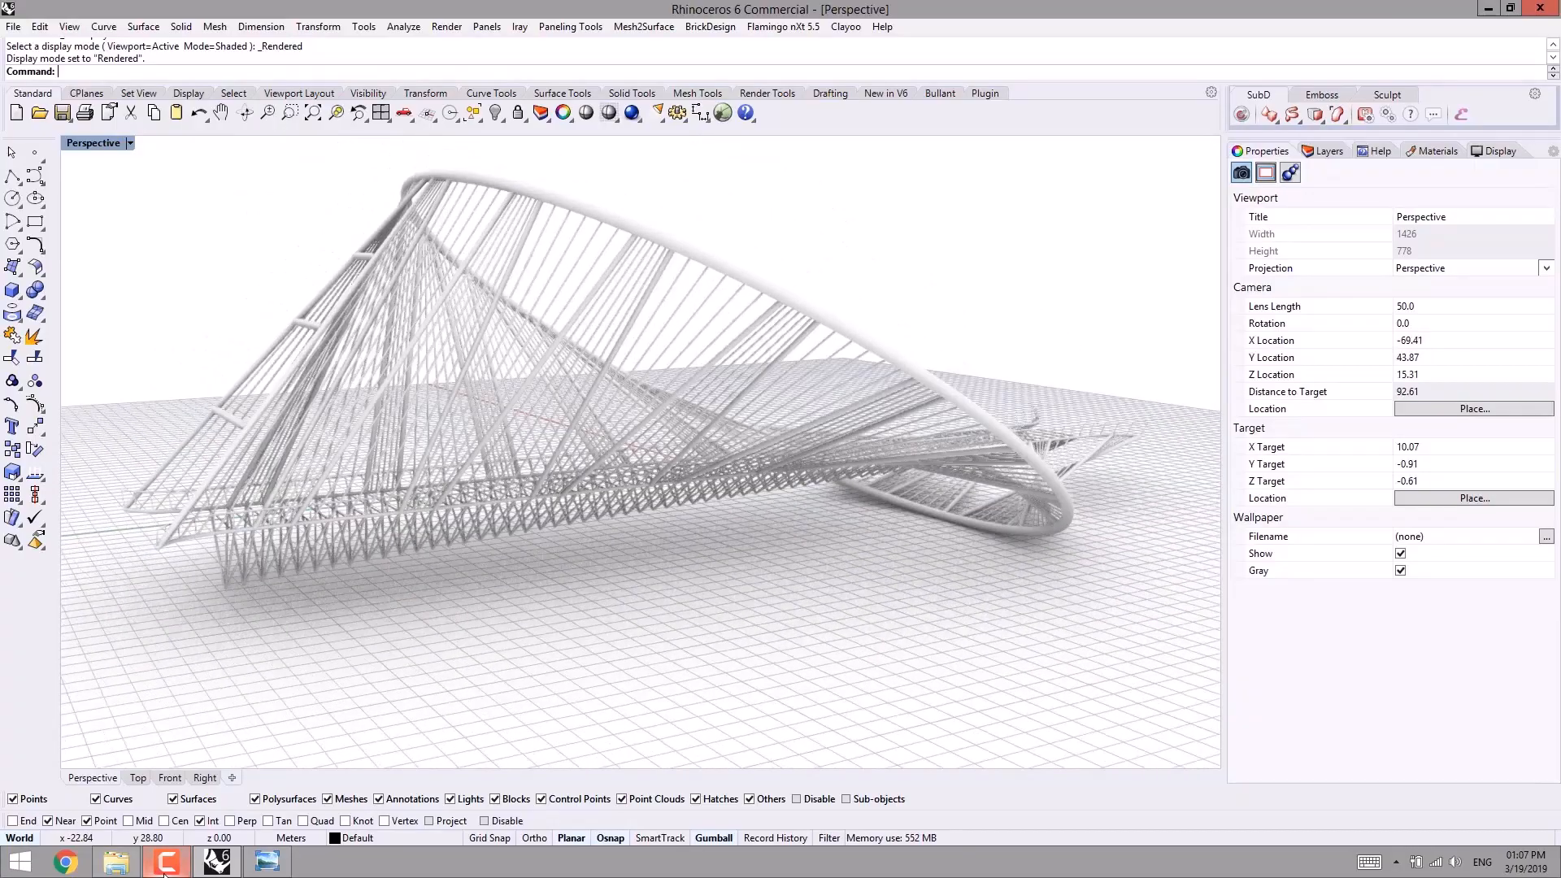